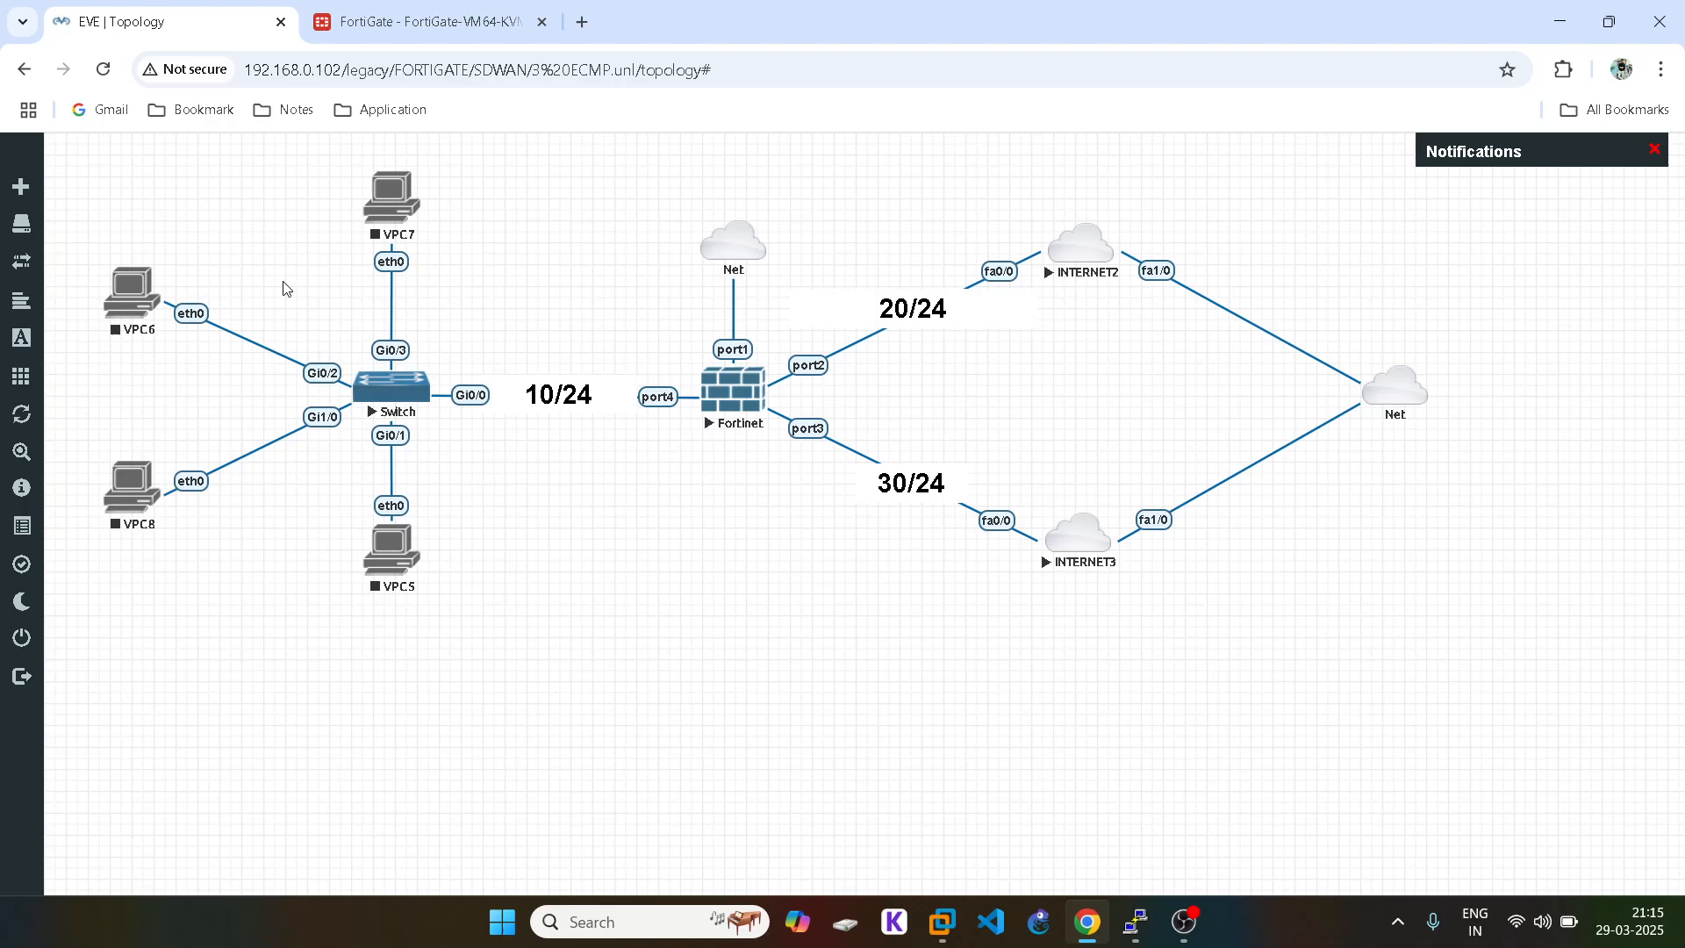
Step: Set port4's role to LAN, alias LAN and address 10.1.1.1/24
{"action": "left_click", "coordinate": [378, 22]}
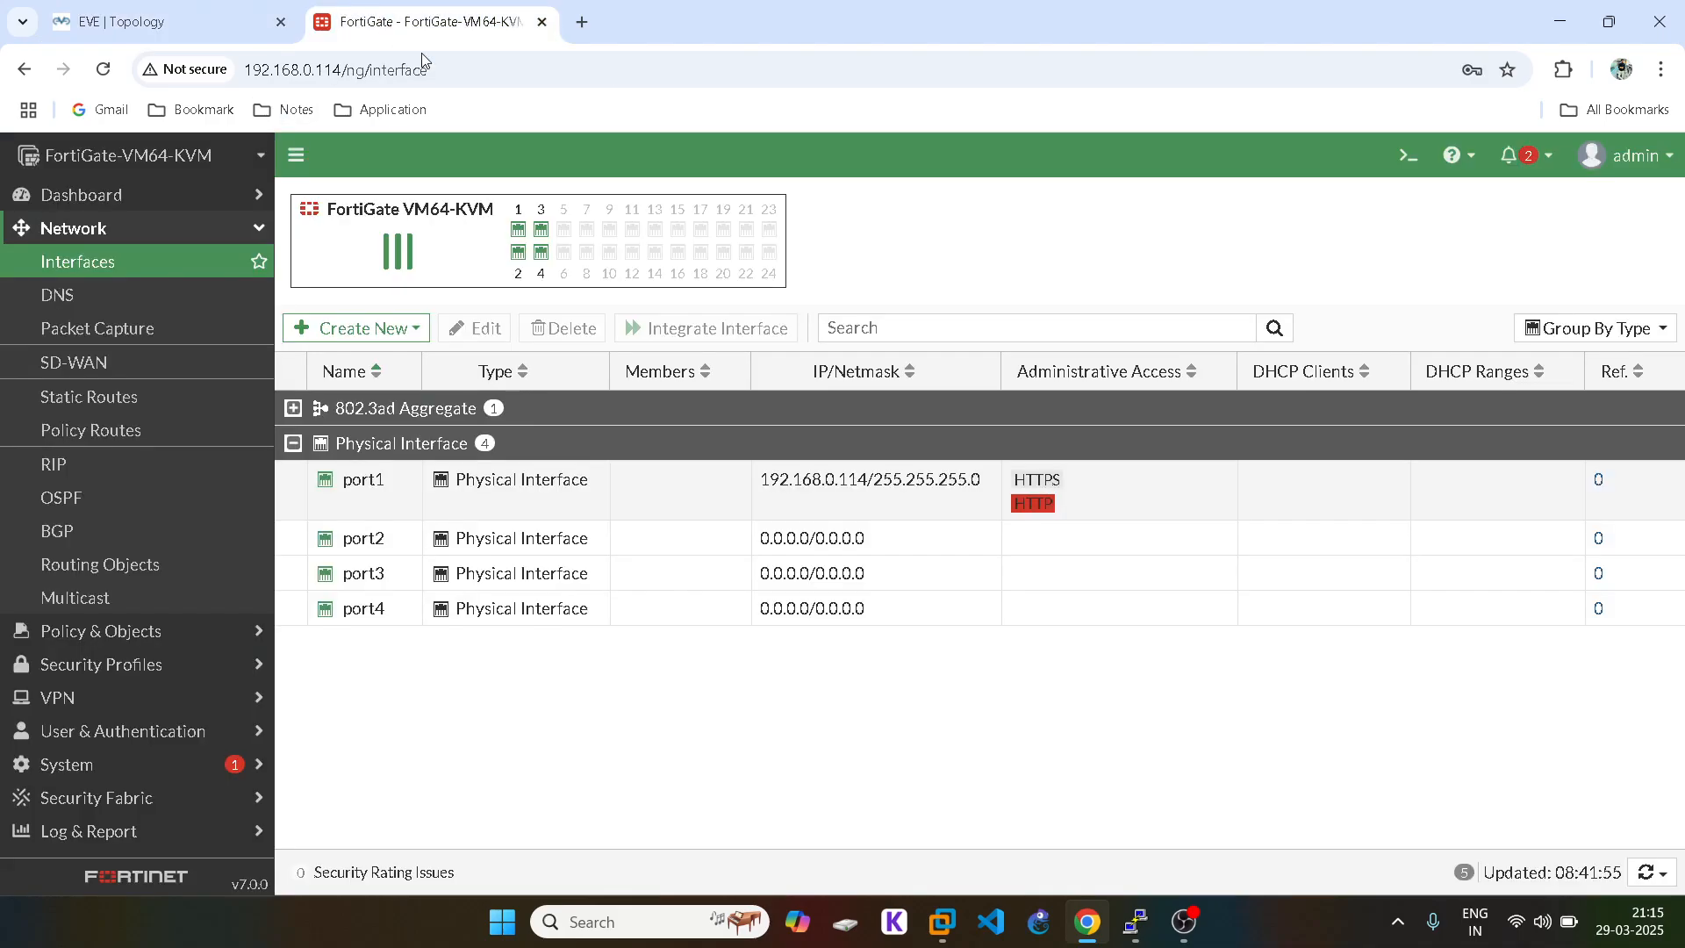
{"action": "double_click", "coordinate": [369, 611]}
{"action": "left_click", "coordinate": [472, 373]}
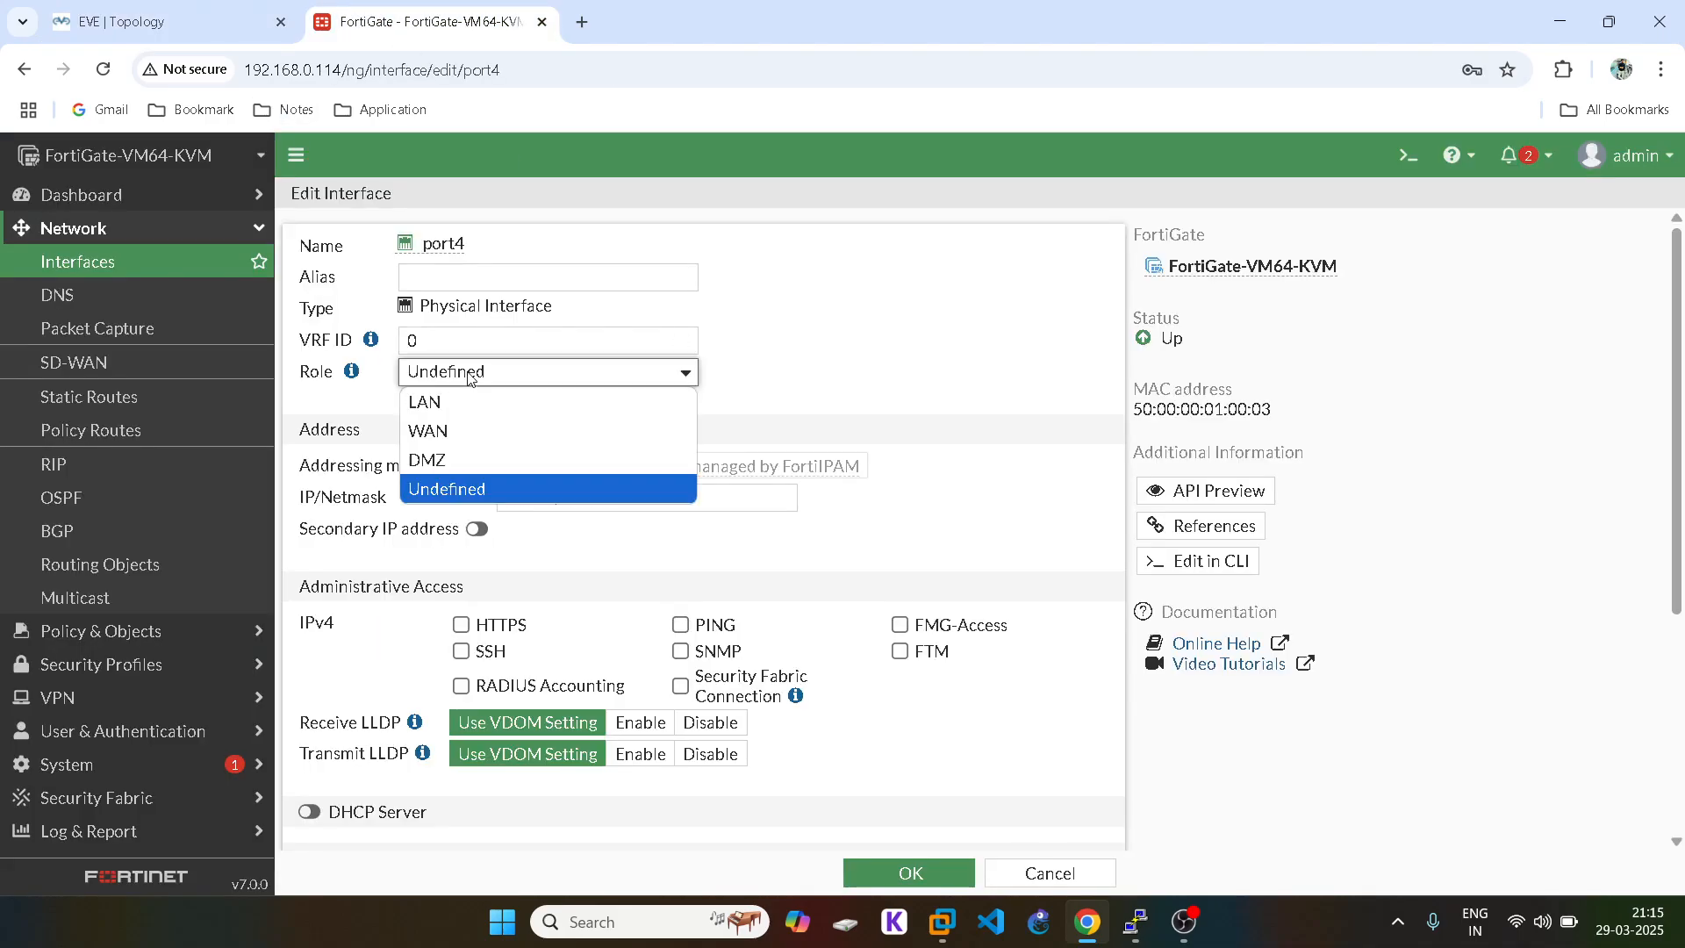
{"action": "left_click", "coordinate": [434, 399]}
{"action": "left_click", "coordinate": [449, 279]}
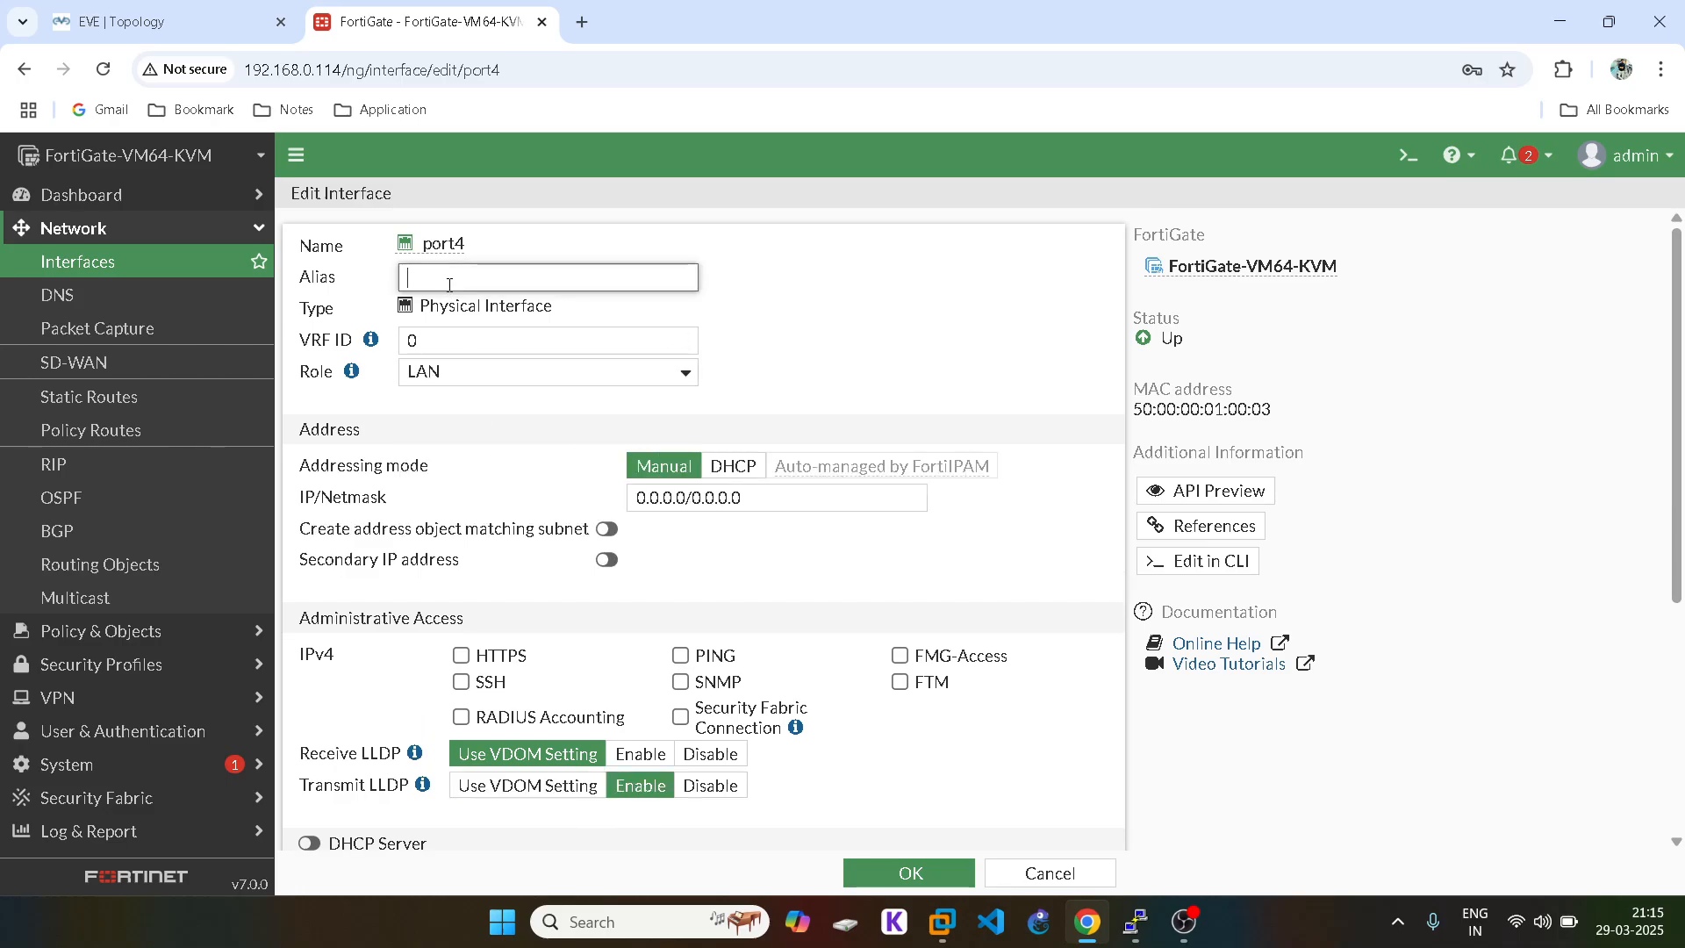
{"action": "type", "text": "LAN"}
{"action": "left_click", "coordinate": [696, 497]}
{"action": "type", "text": "10.1.1.1"}
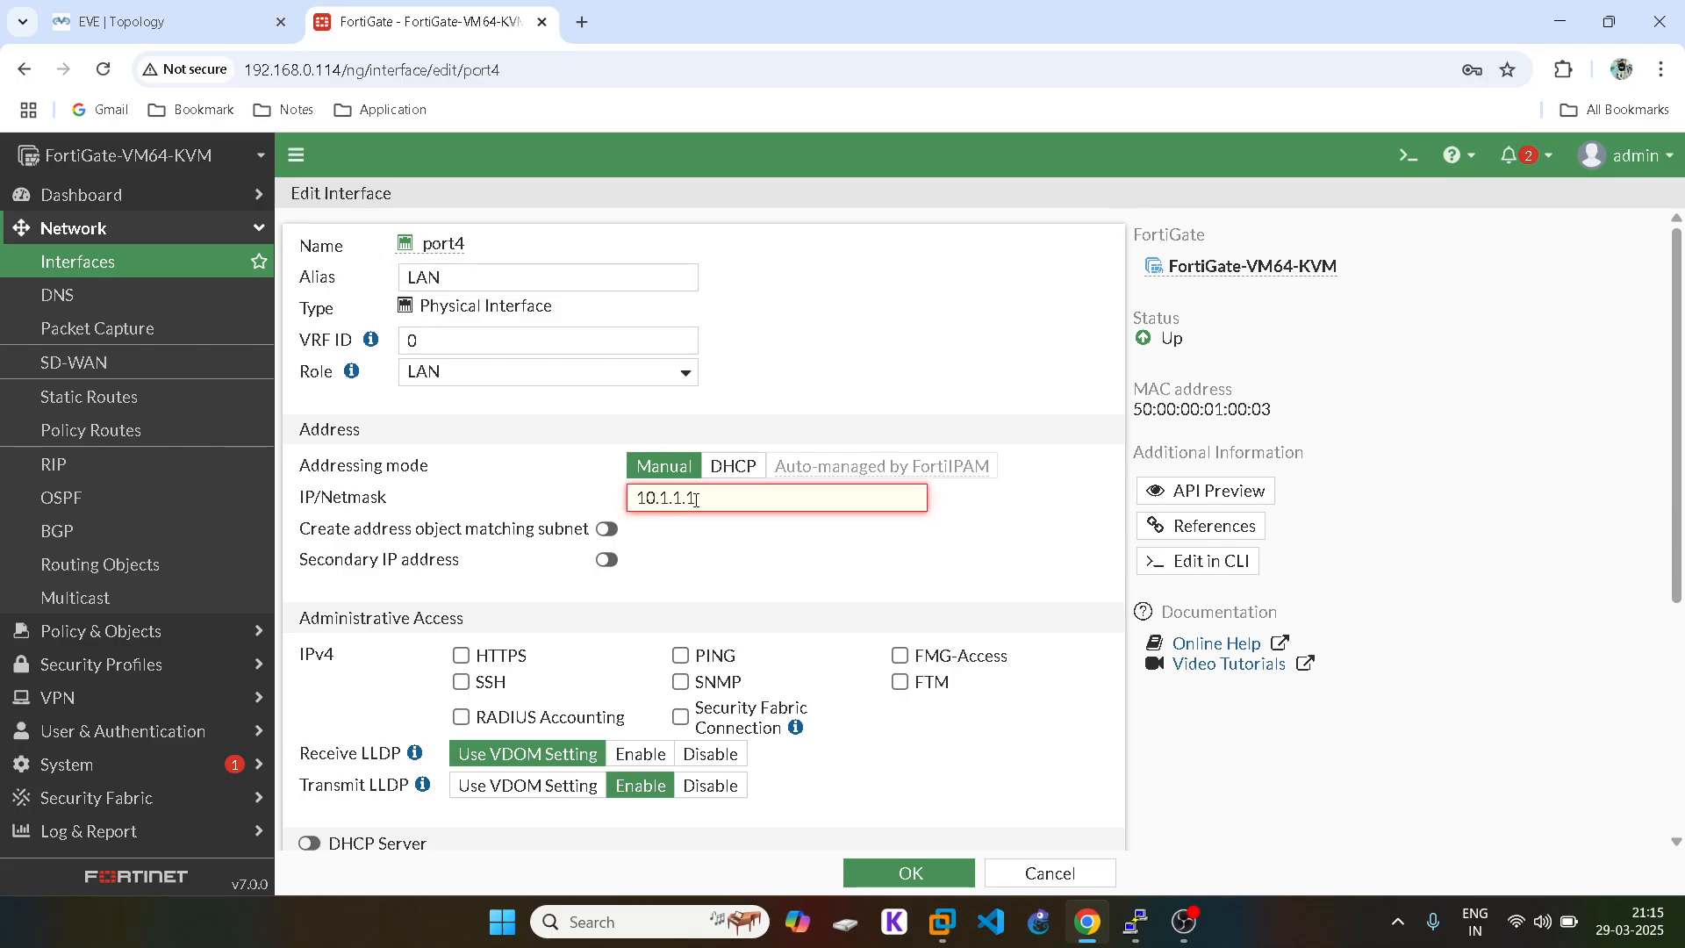
{"action": "type", "text": "/24"}
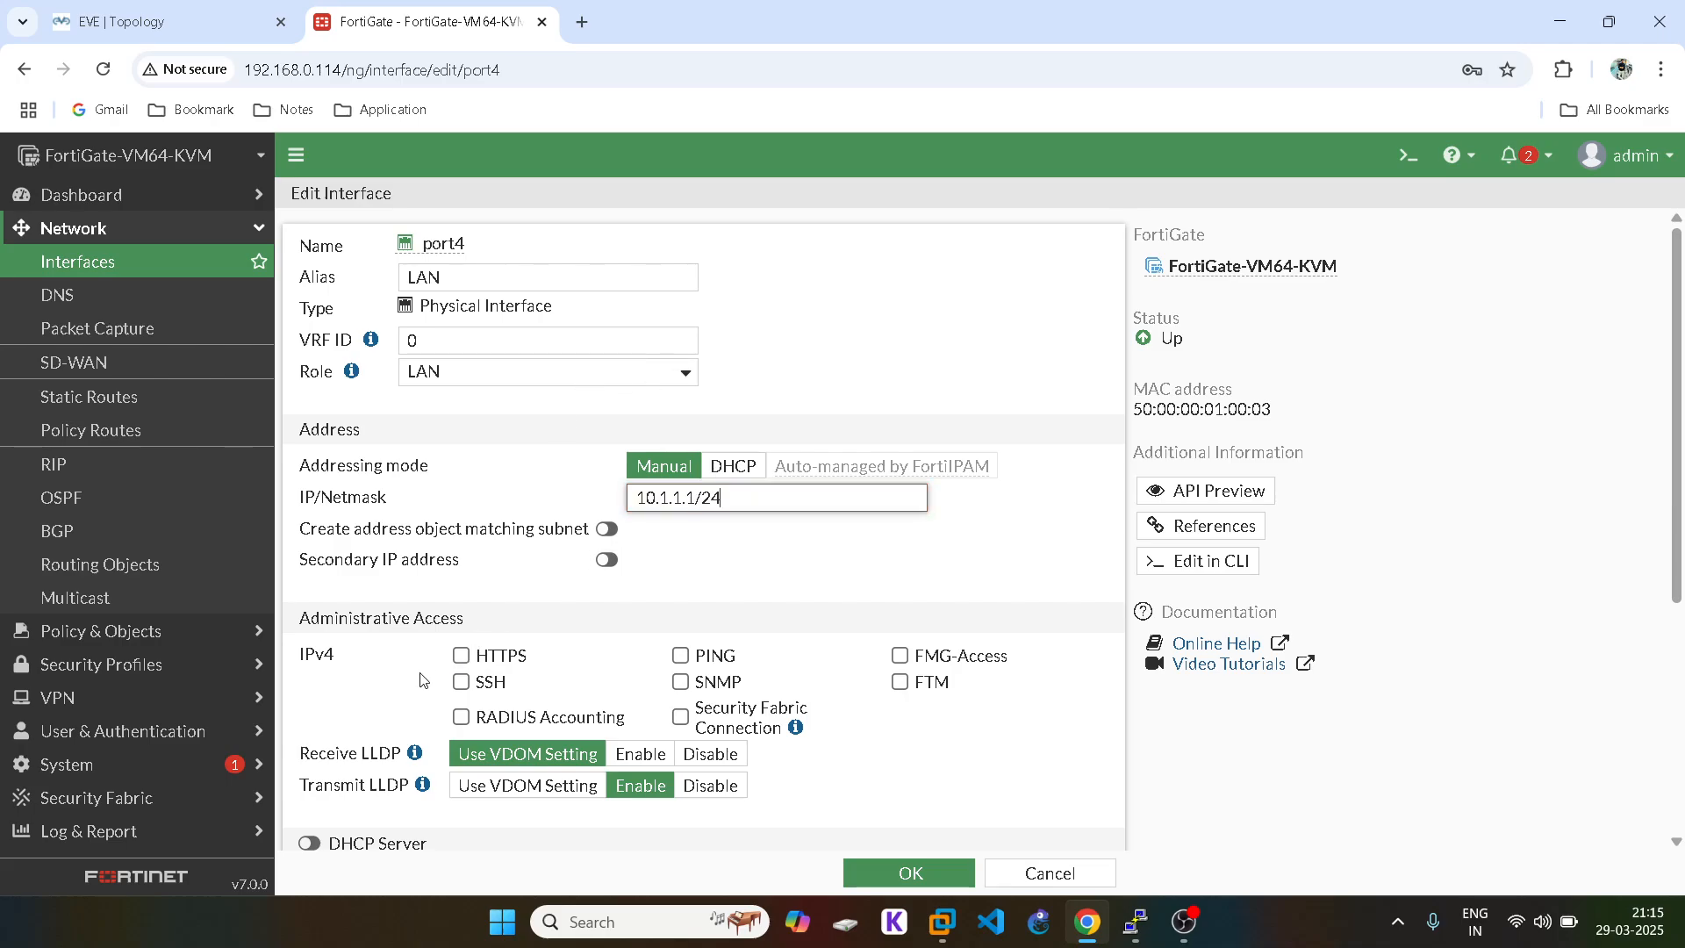
Step: Allow HTTPS, SSH and PING on port4, enable its DHCP server, and save
{"action": "left_click", "coordinate": [456, 665]}
{"action": "left_click", "coordinate": [461, 682]}
{"action": "left_click", "coordinate": [680, 656]}
{"action": "scroll", "coordinate": [632, 658], "scroll_direction": "down", "scroll_amount": 4}
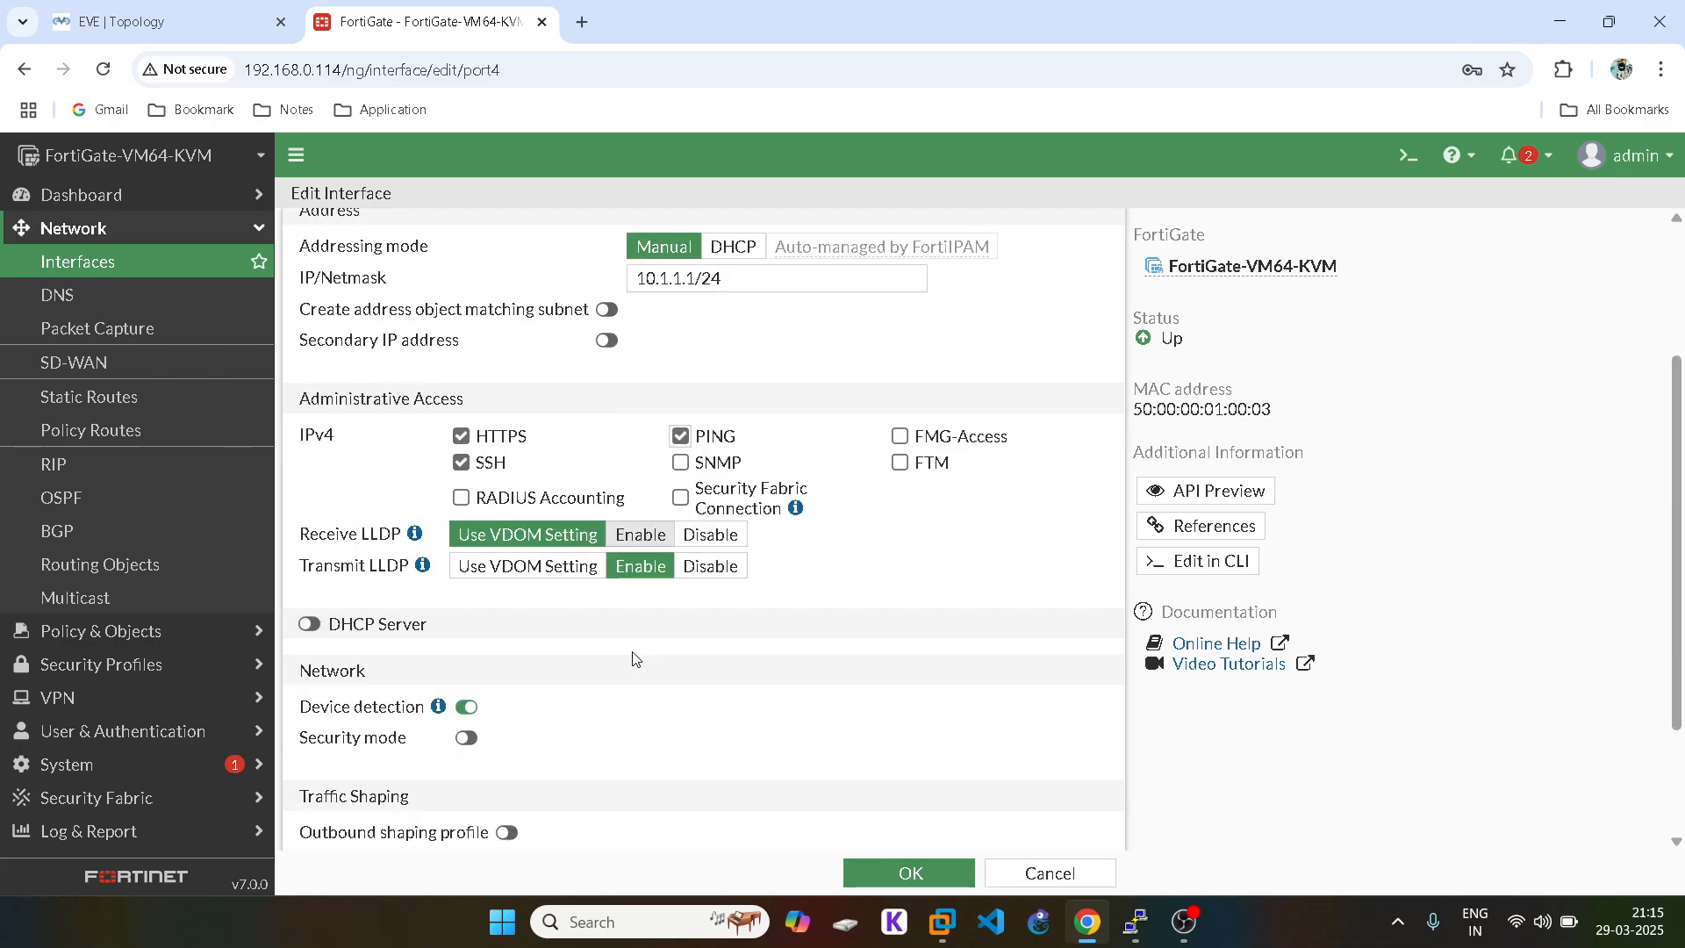
{"action": "left_click", "coordinate": [309, 514]}
{"action": "scroll", "coordinate": [944, 612], "scroll_direction": "down", "scroll_amount": 2}
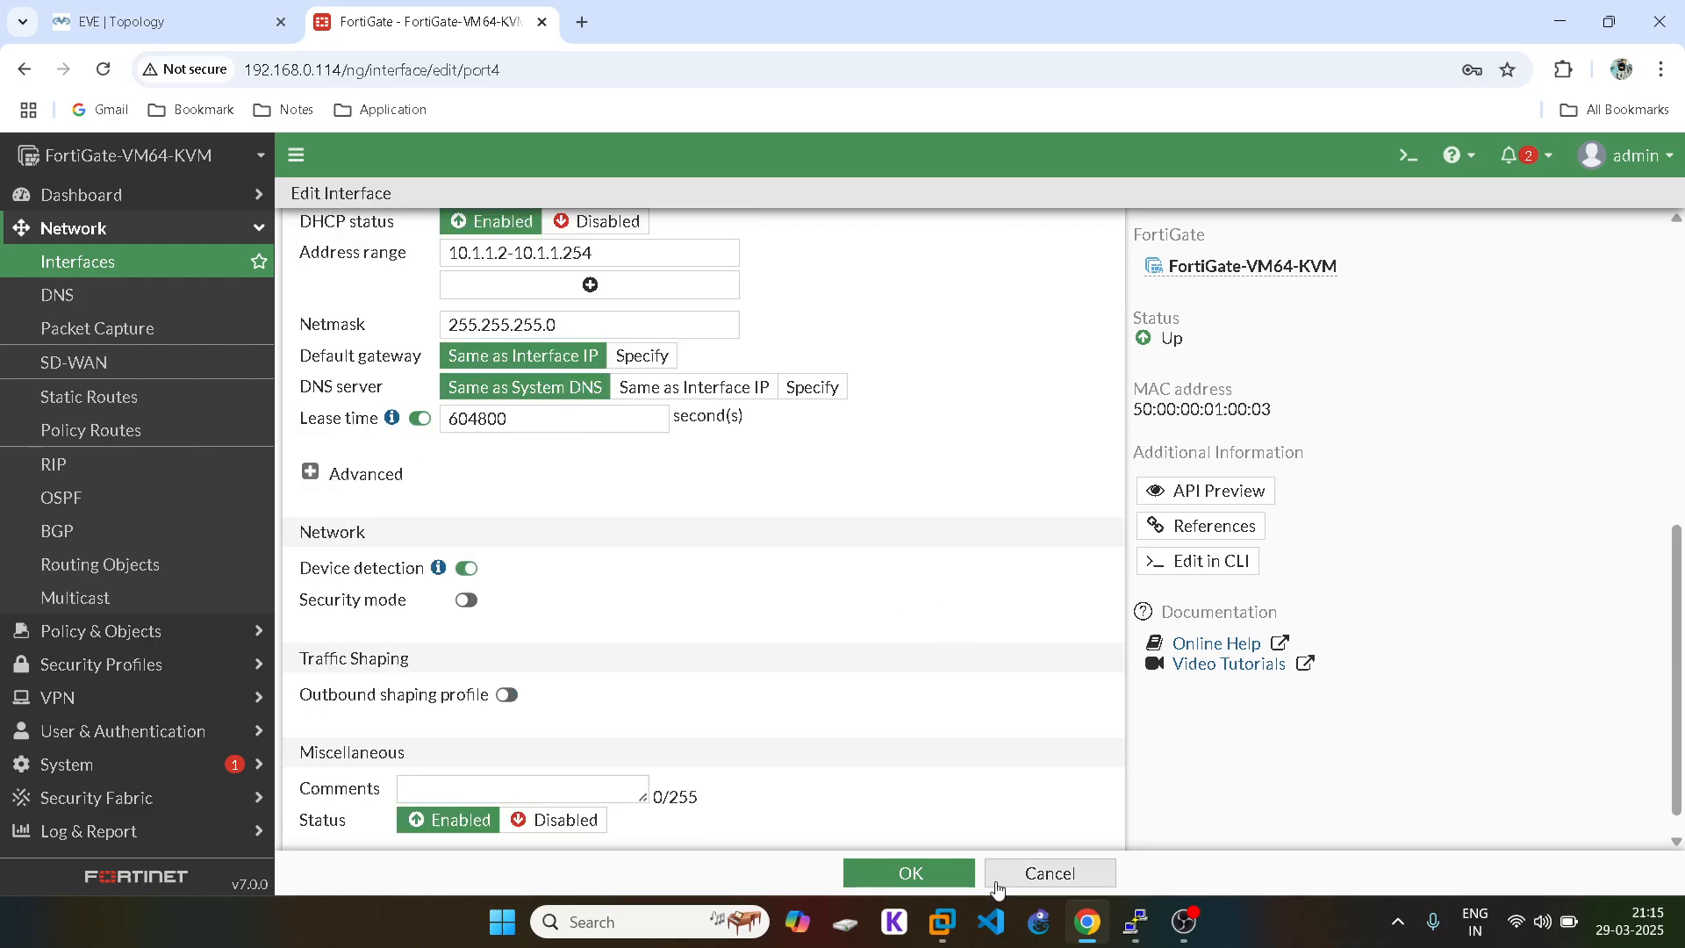
{"action": "left_click", "coordinate": [952, 870]}
{"action": "left_click", "coordinate": [142, 11]}
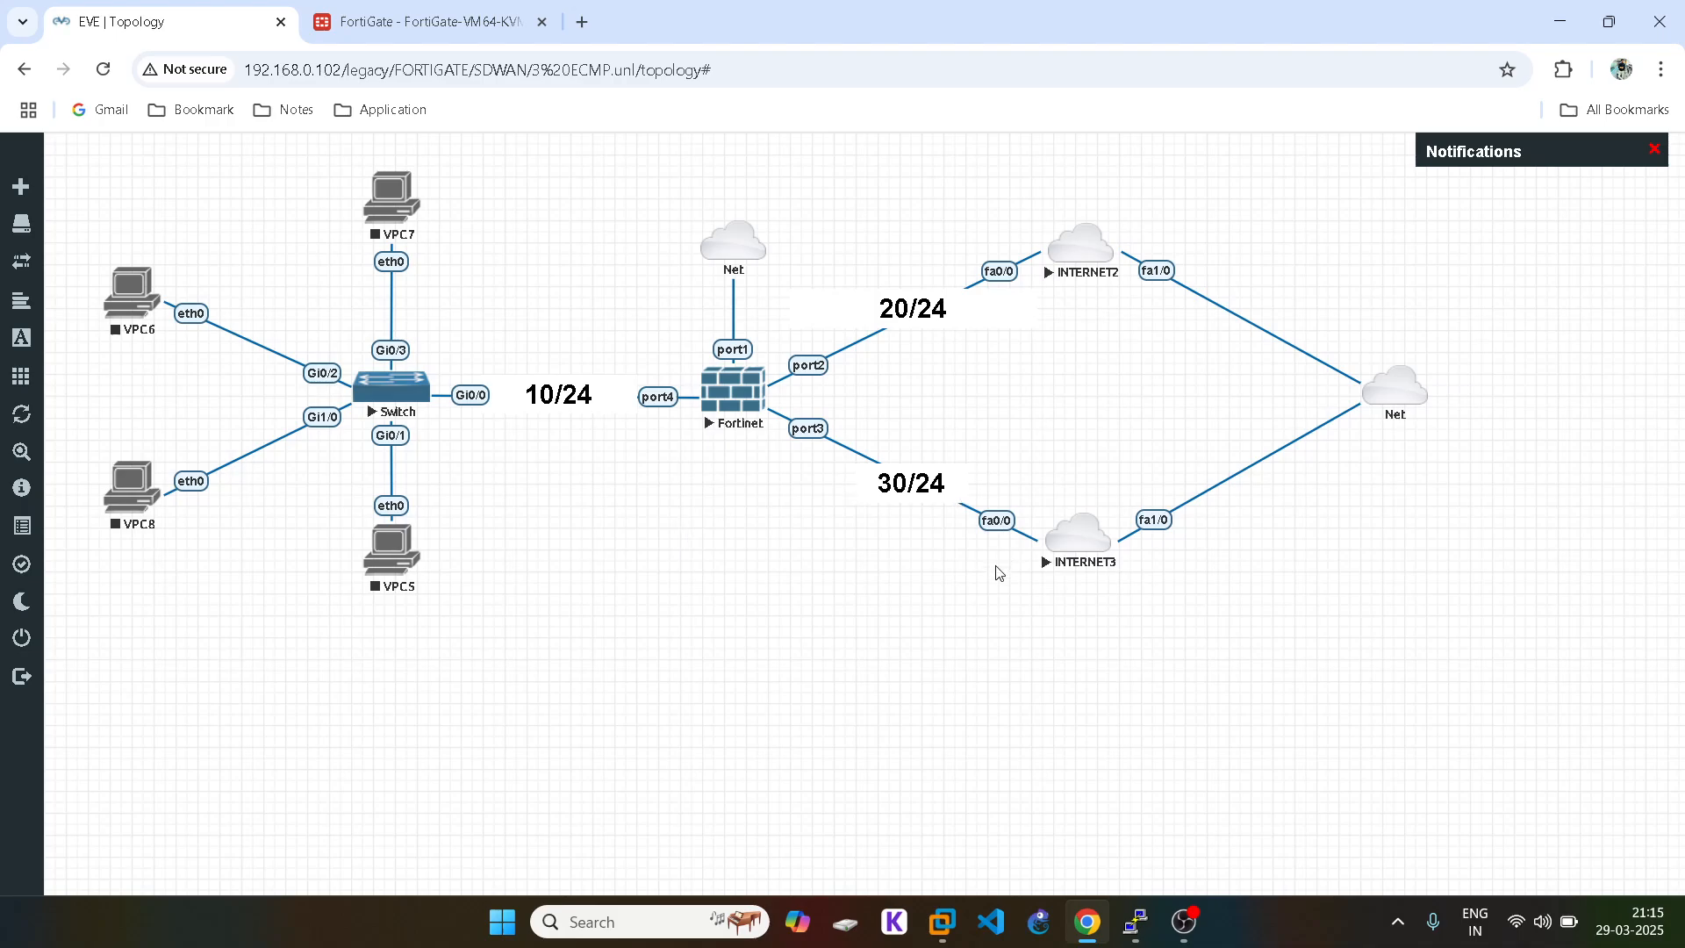
Step: Give port2 the alias WAN-1 and the WAN role
{"action": "left_click", "coordinate": [400, 26]}
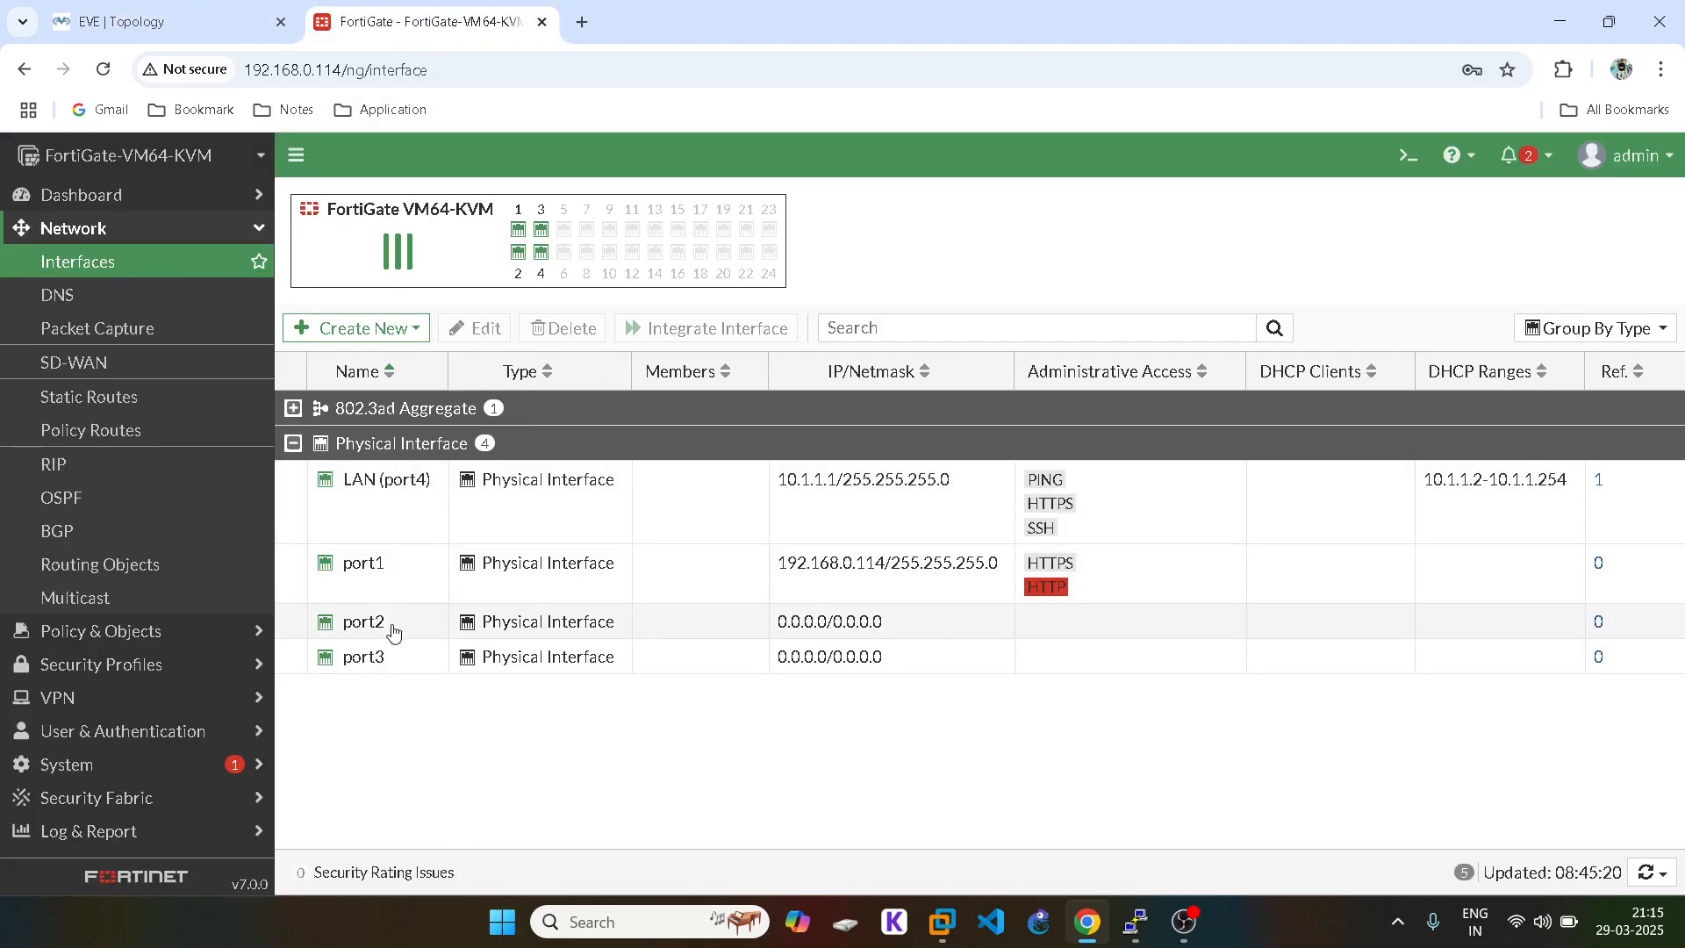
{"action": "double_click", "coordinate": [392, 631]}
{"action": "left_click", "coordinate": [444, 279]}
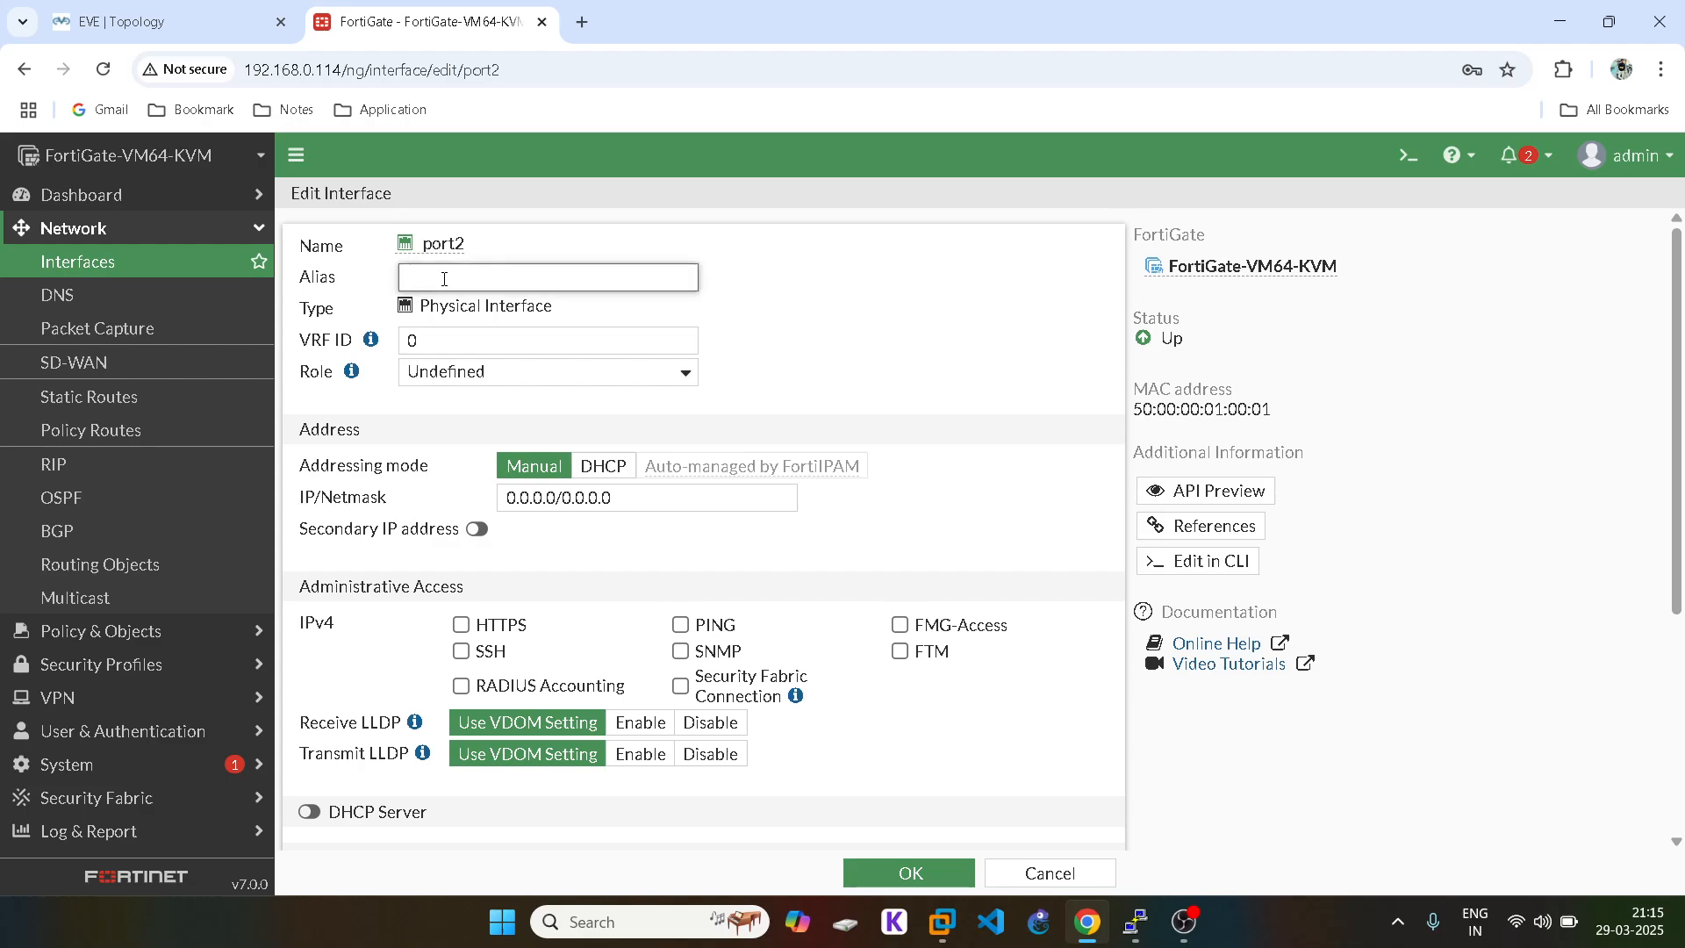
{"action": "type", "text": "WAN-1"}
{"action": "left_click", "coordinate": [549, 372]}
{"action": "left_click", "coordinate": [517, 430]}
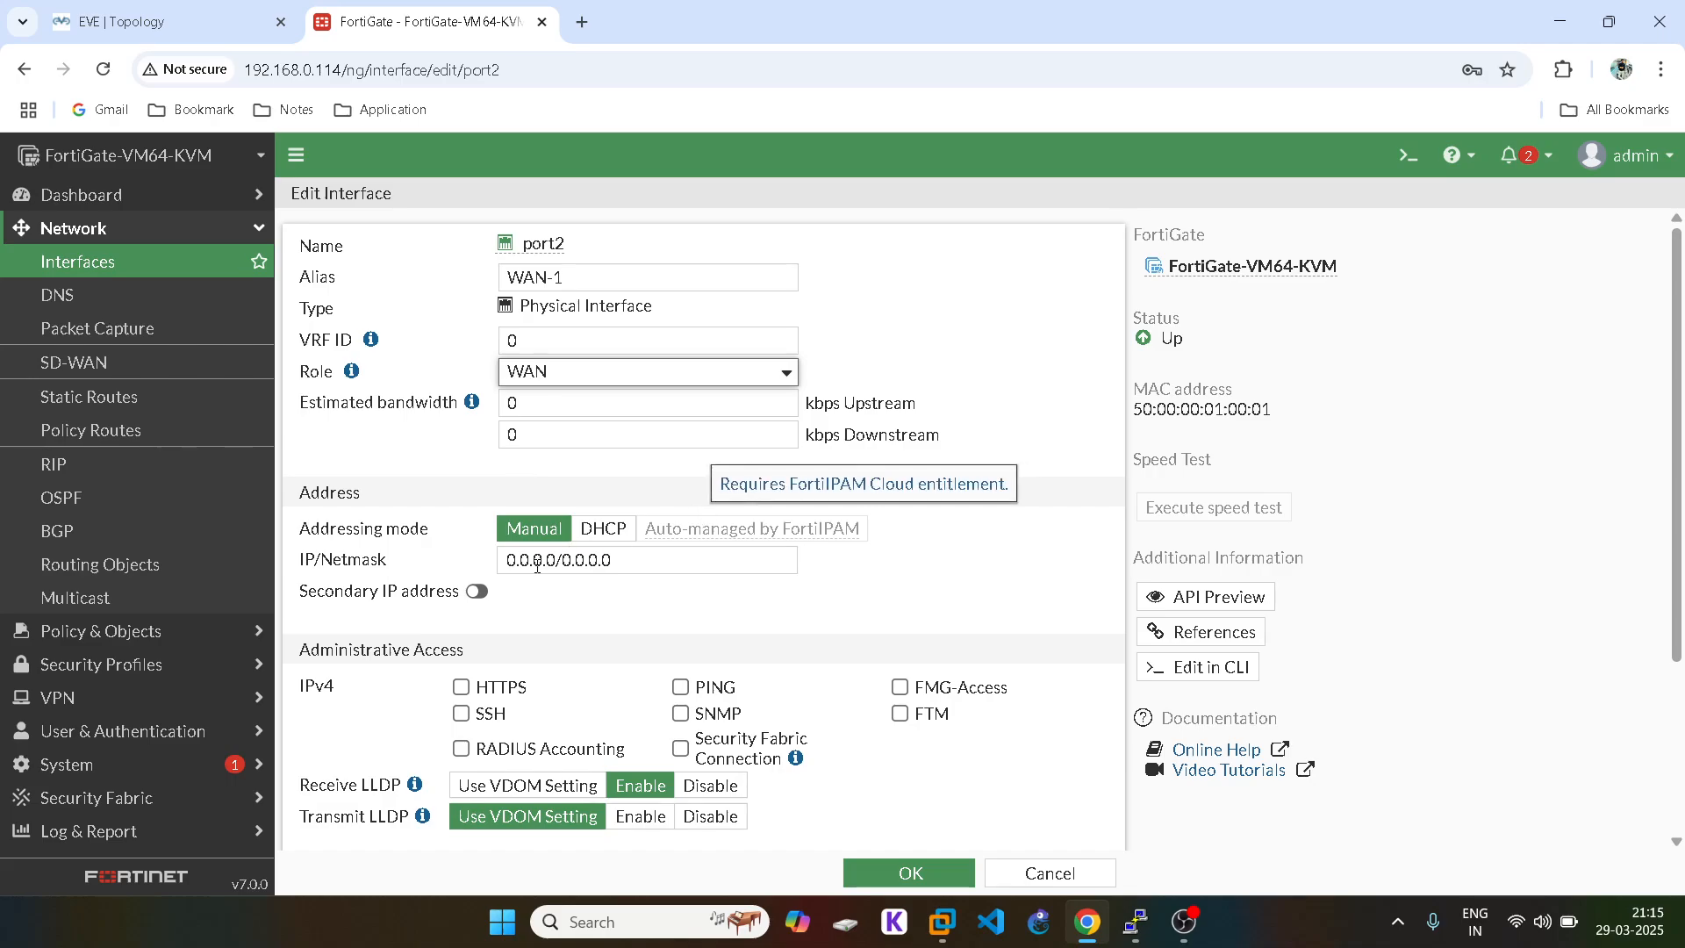
Step: Set port2's estimated upstream and downstream bandwidth to 60000 kbps
{"action": "left_click", "coordinate": [511, 402]}
{"action": "double_click", "coordinate": [512, 402]}
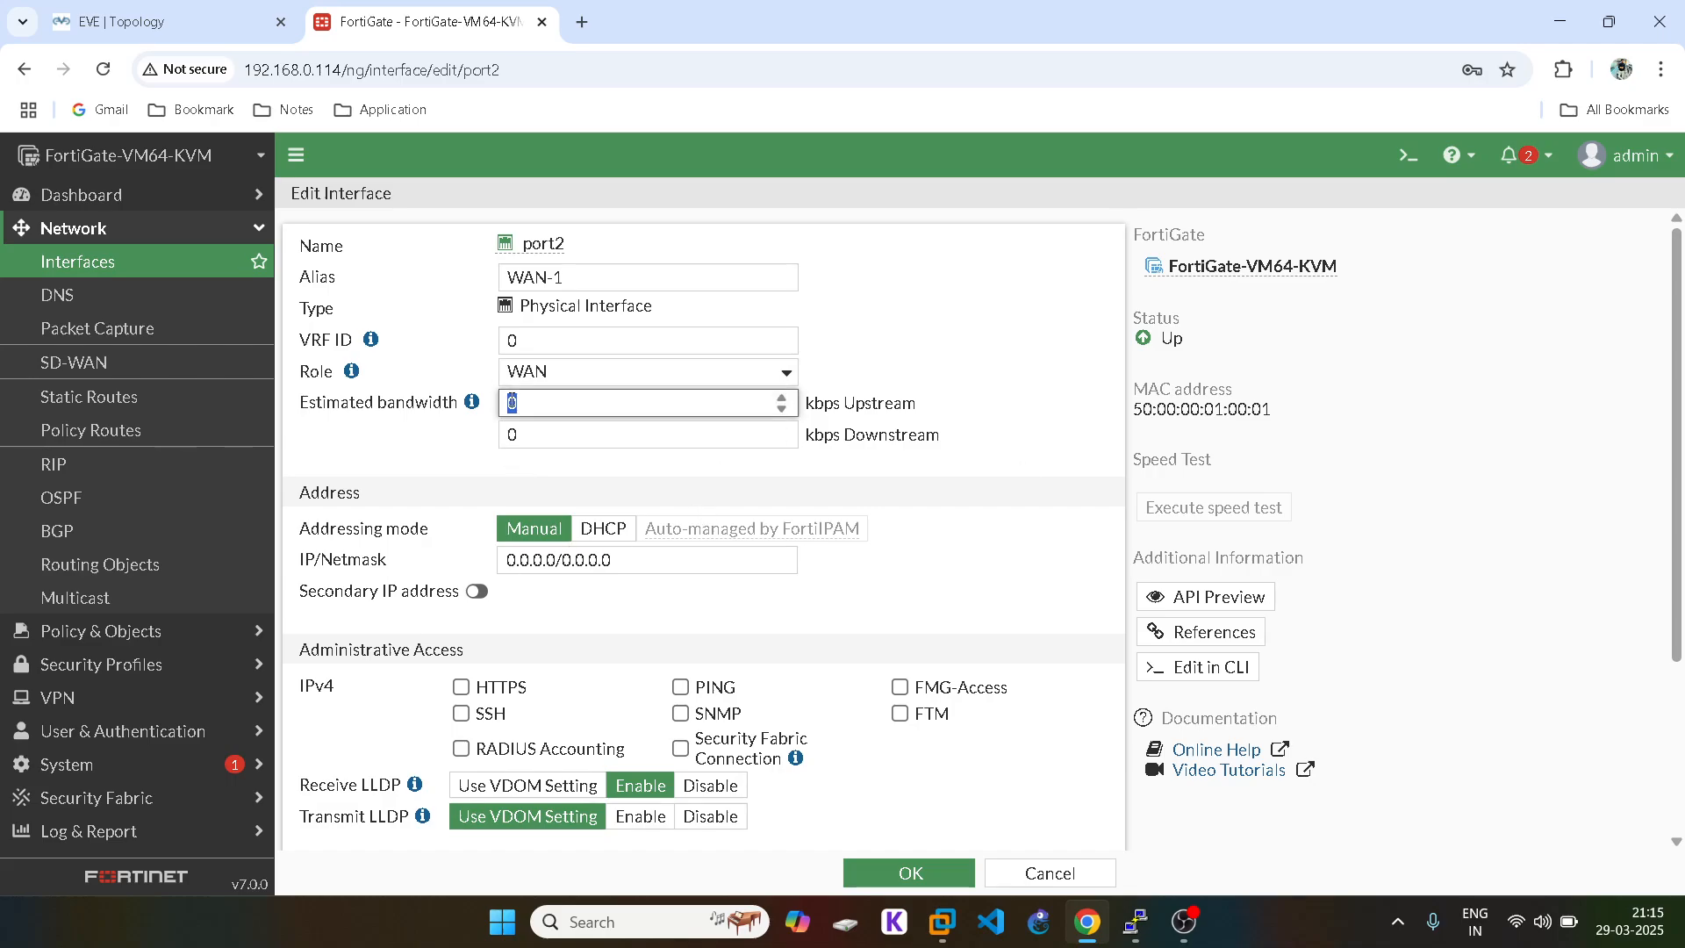
{"action": "type", "text": "60000"}
{"action": "double_click", "coordinate": [545, 401]}
{"action": "key", "text": "ctrl+c"}
{"action": "double_click", "coordinate": [509, 434]}
{"action": "key", "text": "ctrl+v"}
Step: Check the INTERNET2 router's subnet, then set port2's address to 20.1.1.1/24
{"action": "triple_click", "coordinate": [531, 559]}
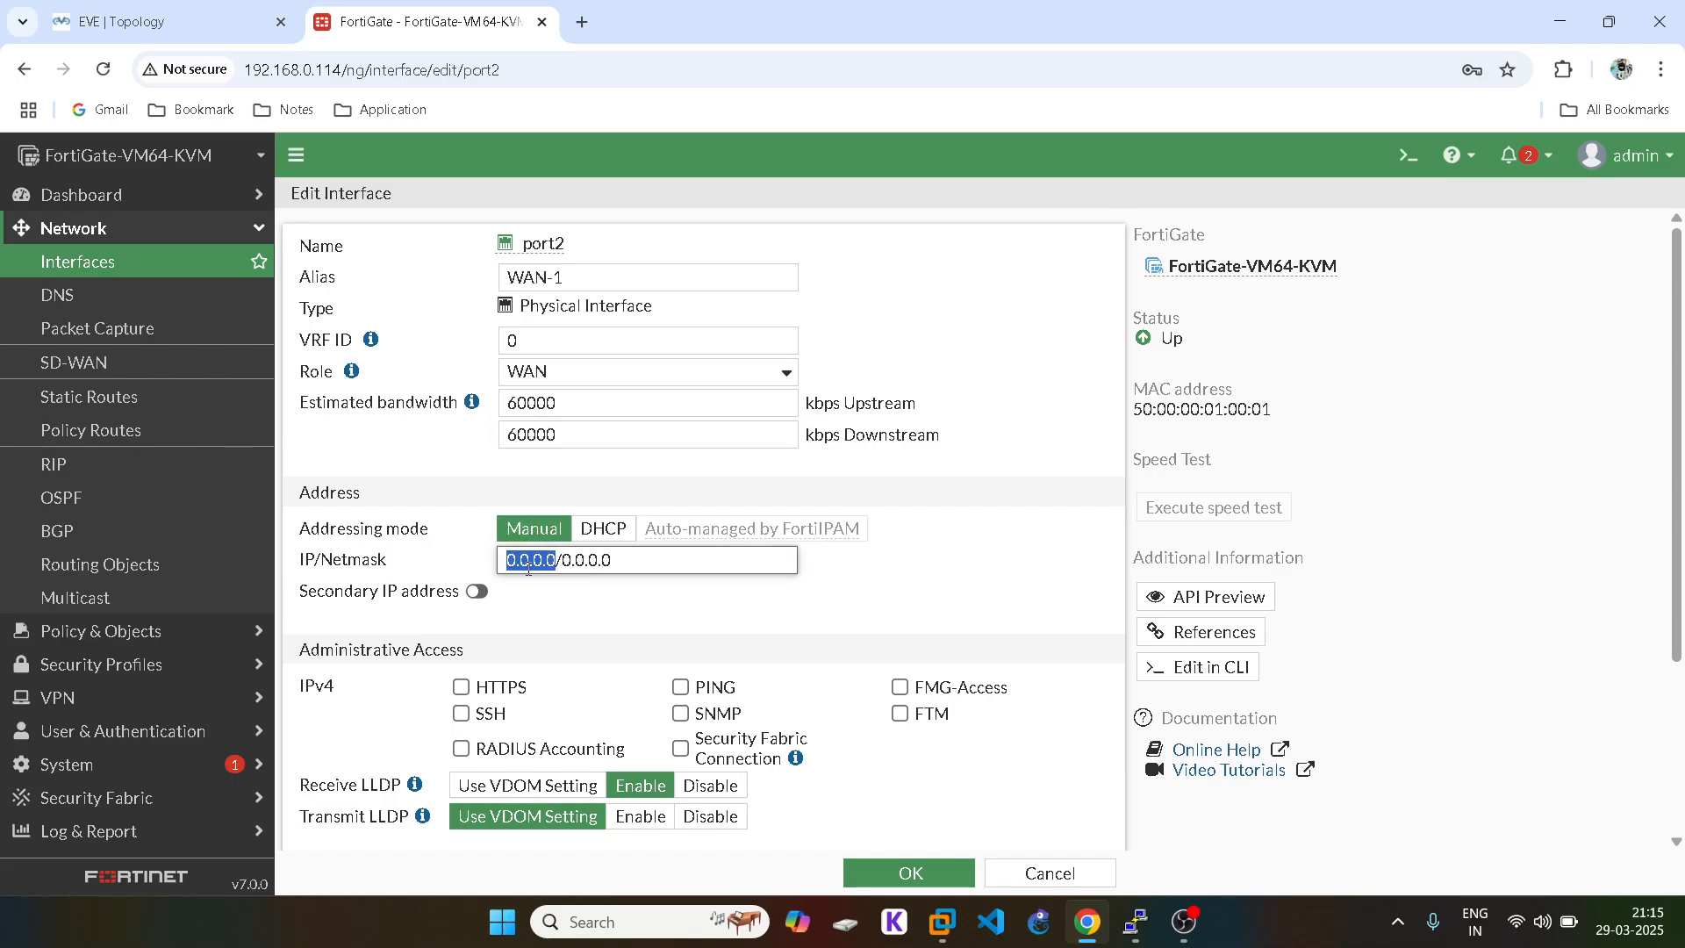
{"action": "left_click", "coordinate": [184, 19]}
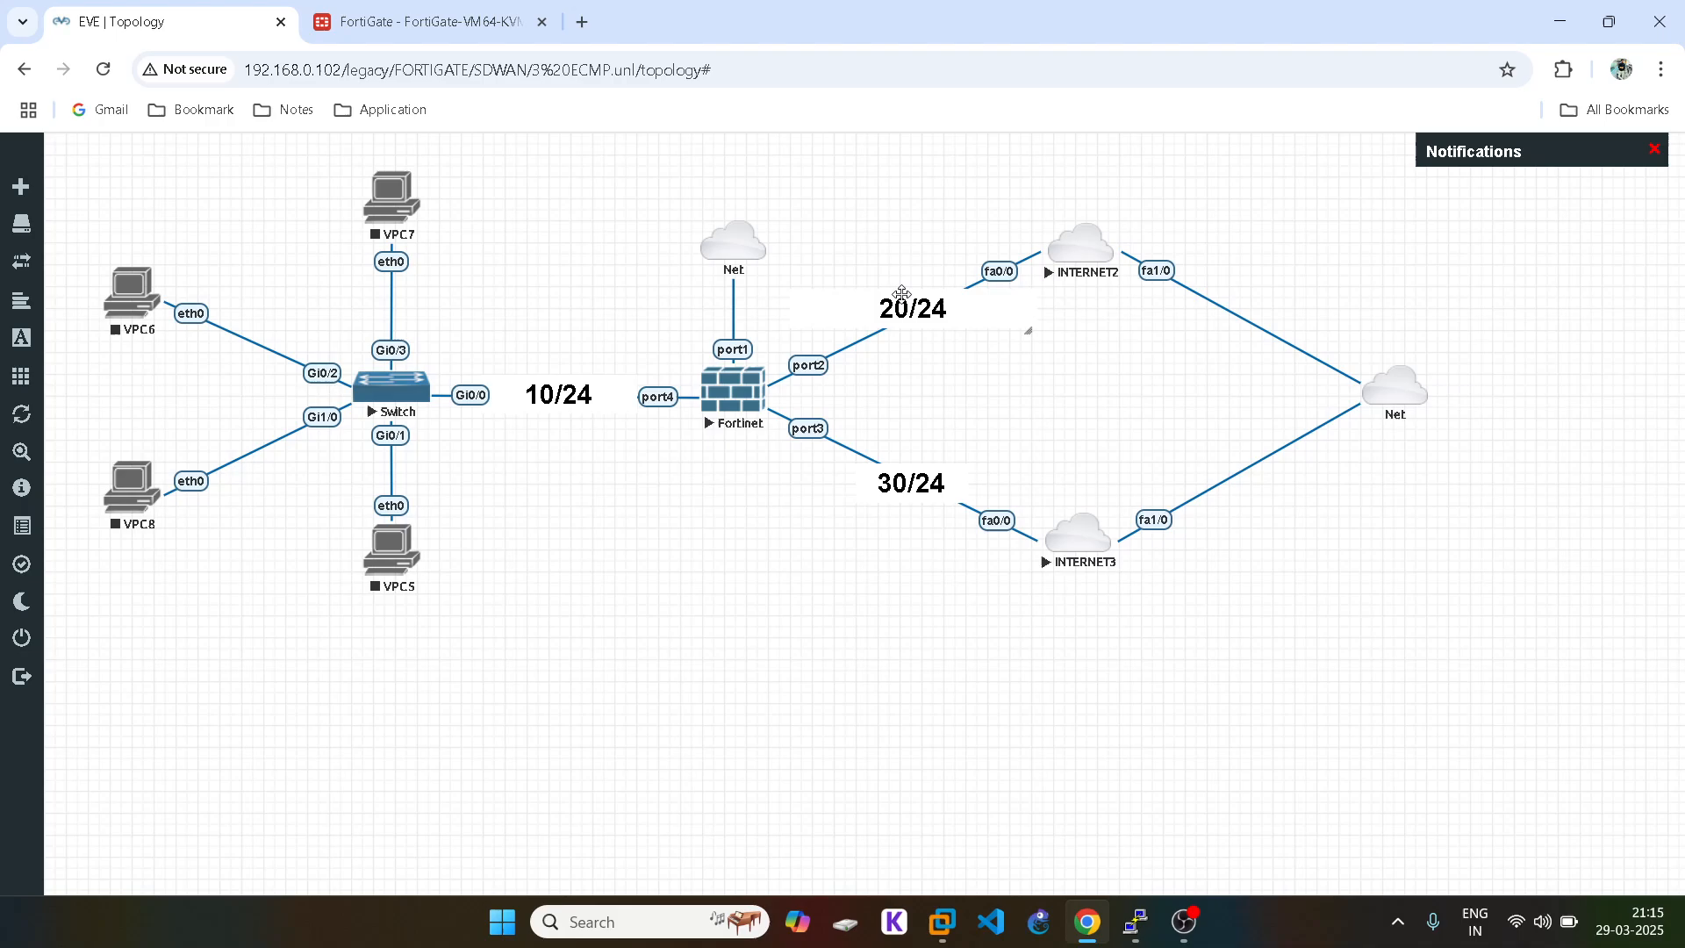
{"action": "mouse_move", "coordinate": [1135, 922]}
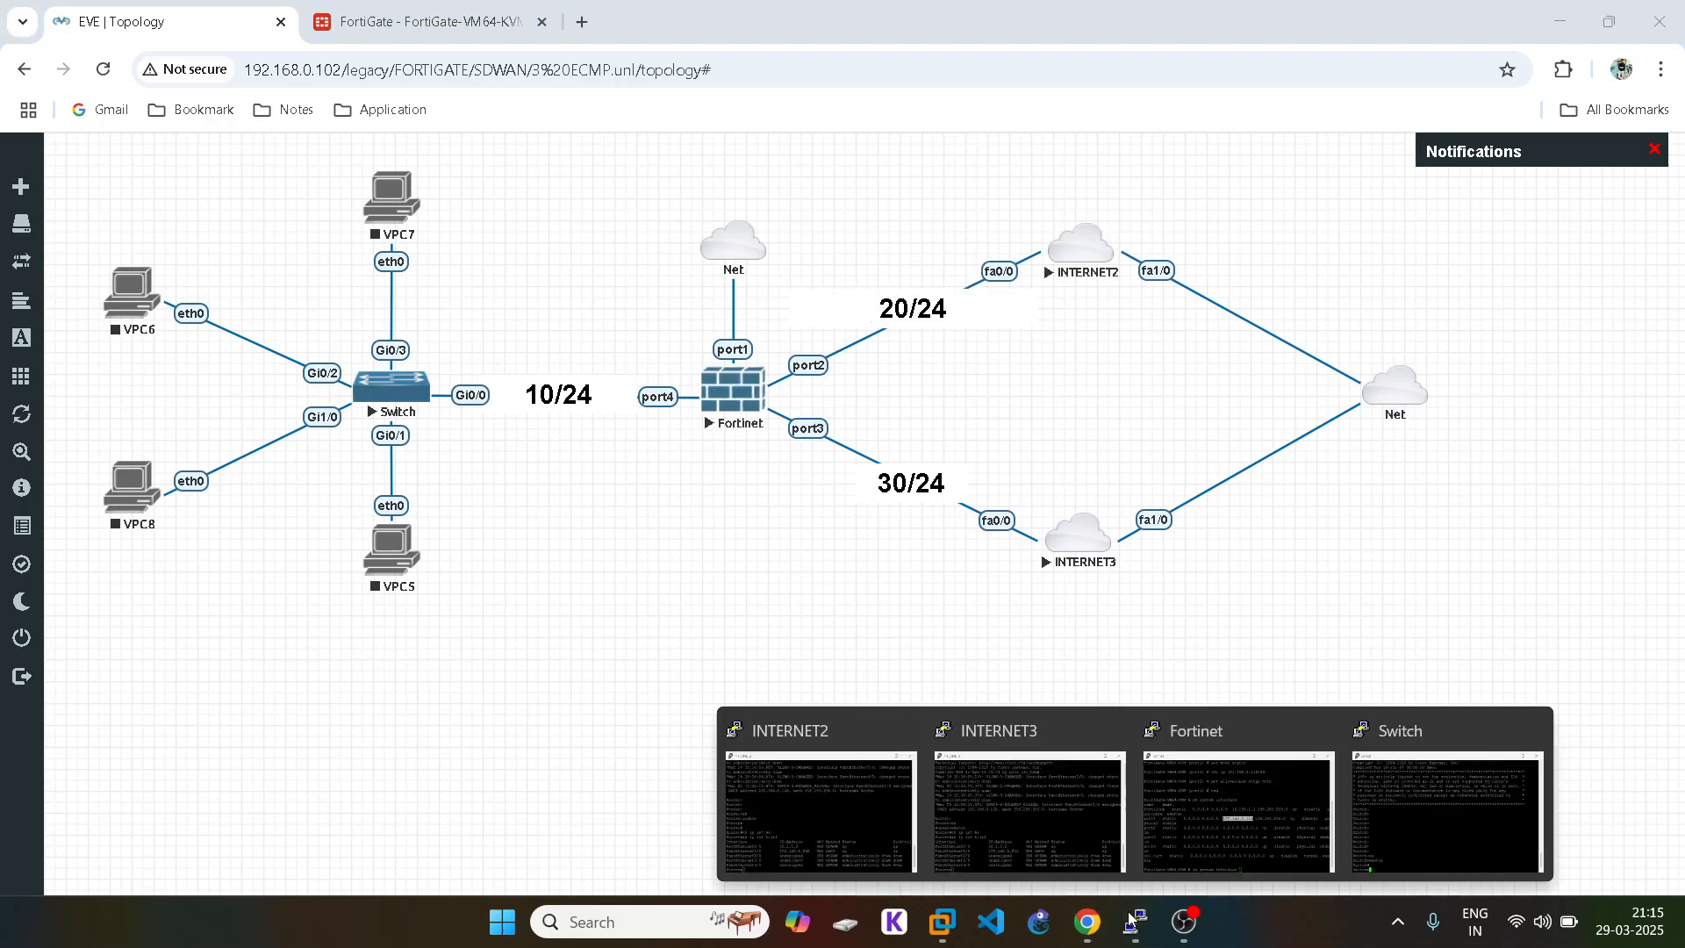
{"action": "left_click", "coordinate": [859, 782]}
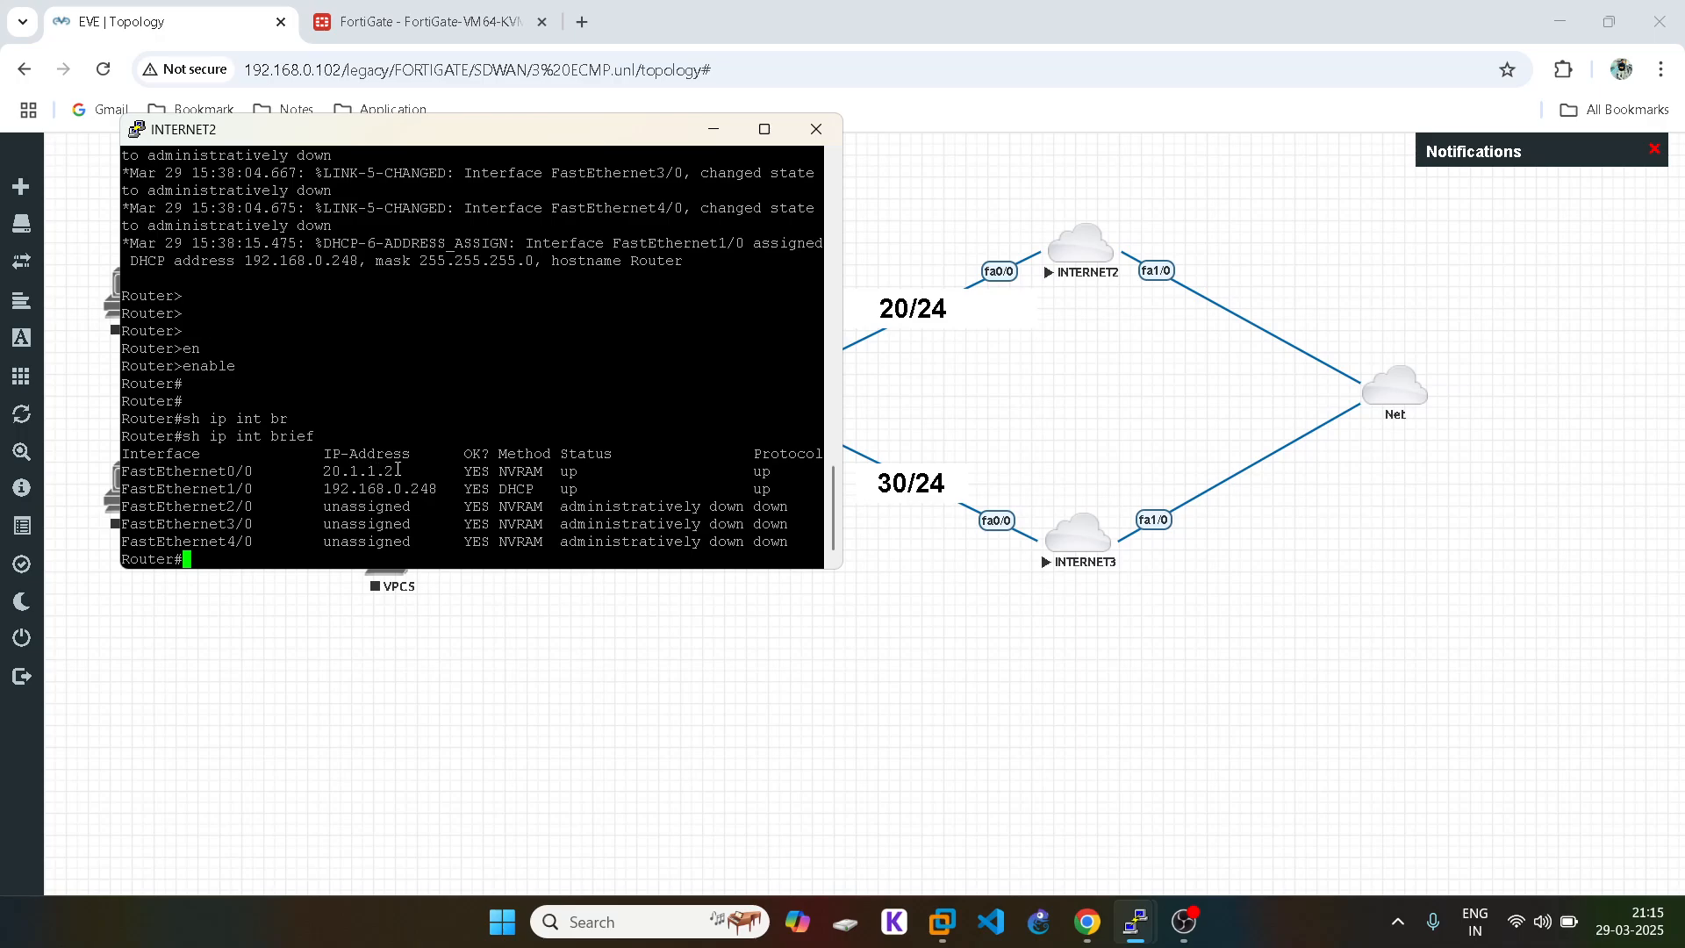
{"action": "left_click", "coordinate": [713, 129]}
{"action": "key", "text": "ctrl+Tab"}
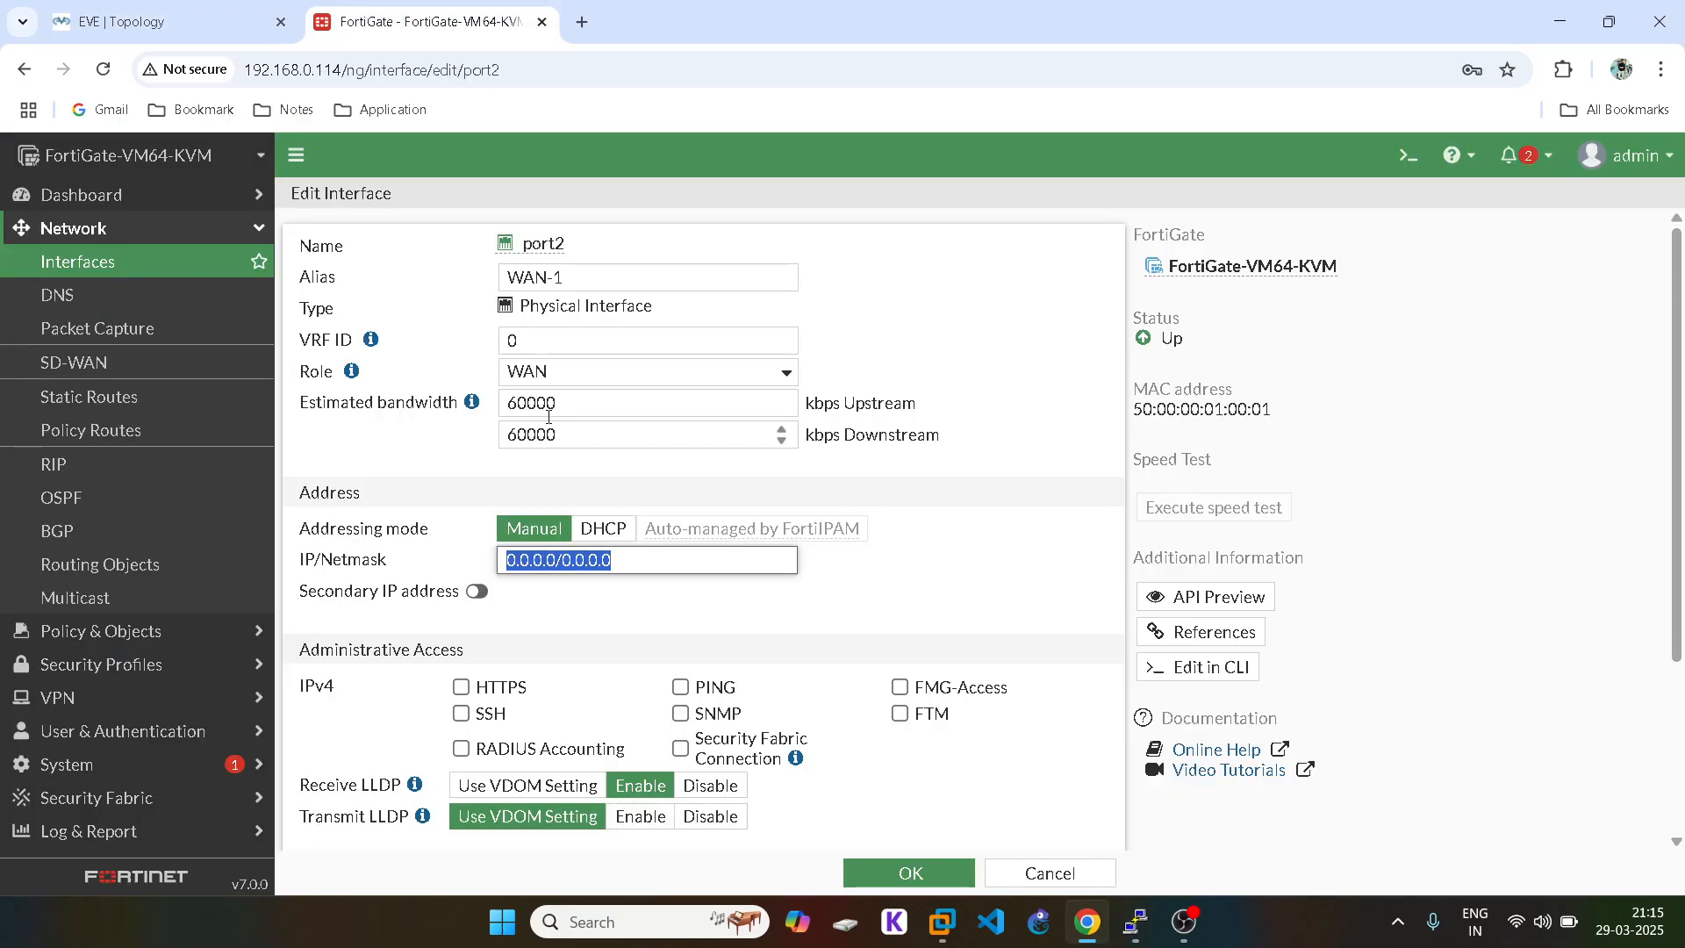
{"action": "type", "text": "20.1"}
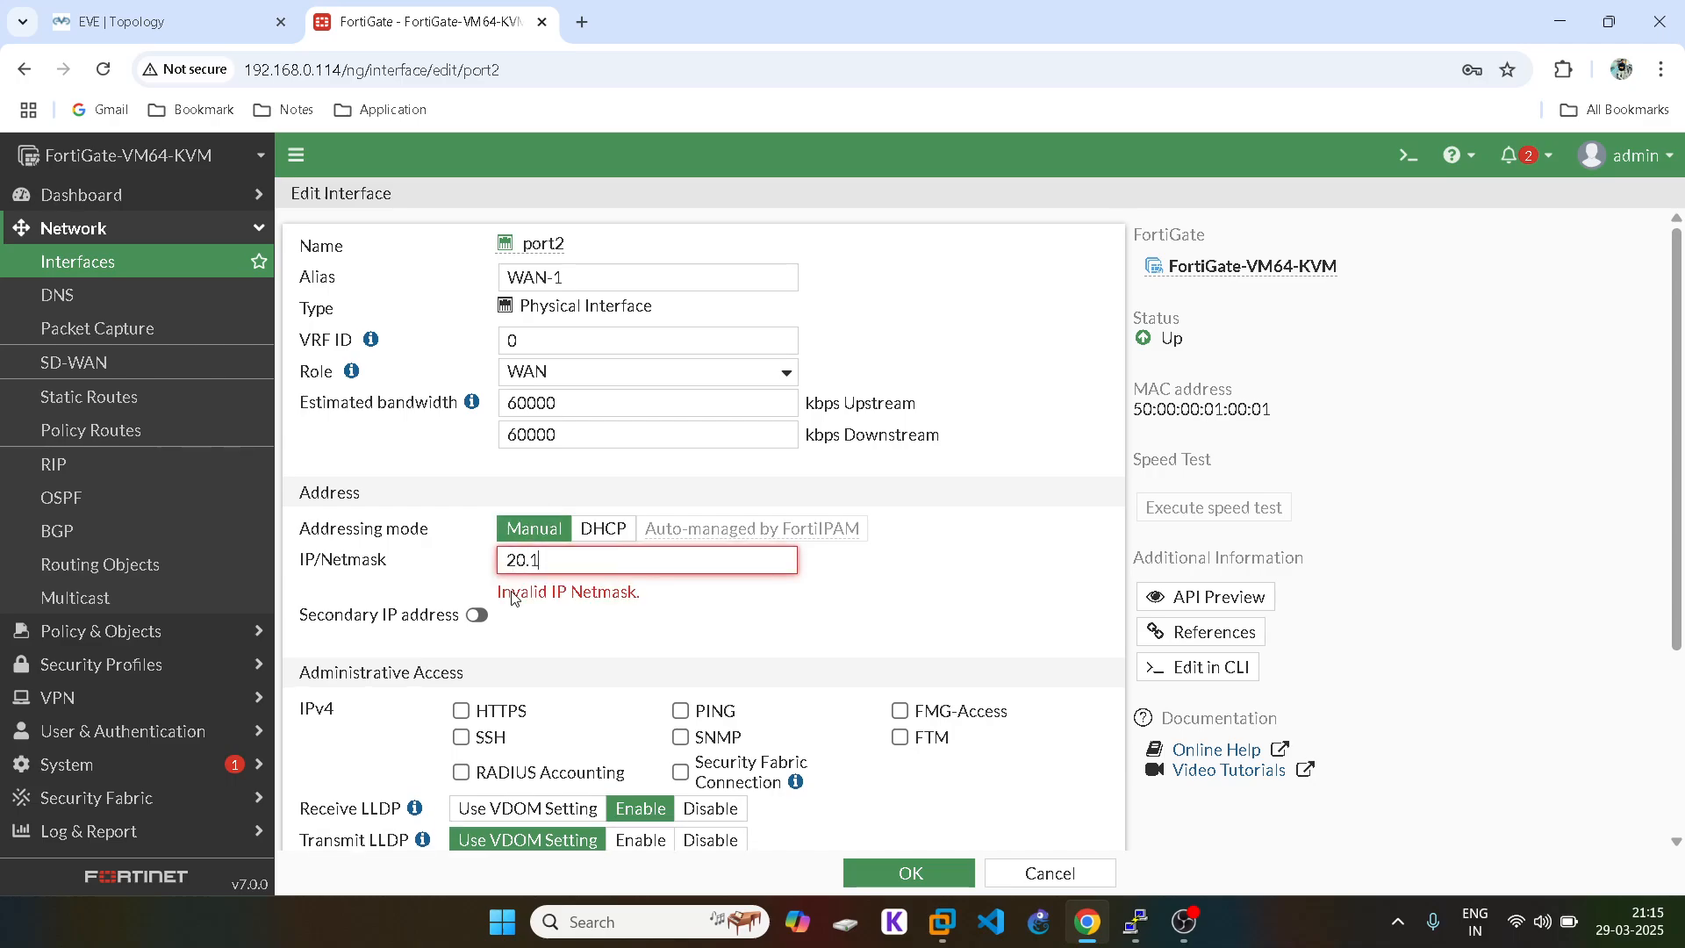
{"action": "type", "text": ".1.1"}
{"action": "type", "text": "/24"}
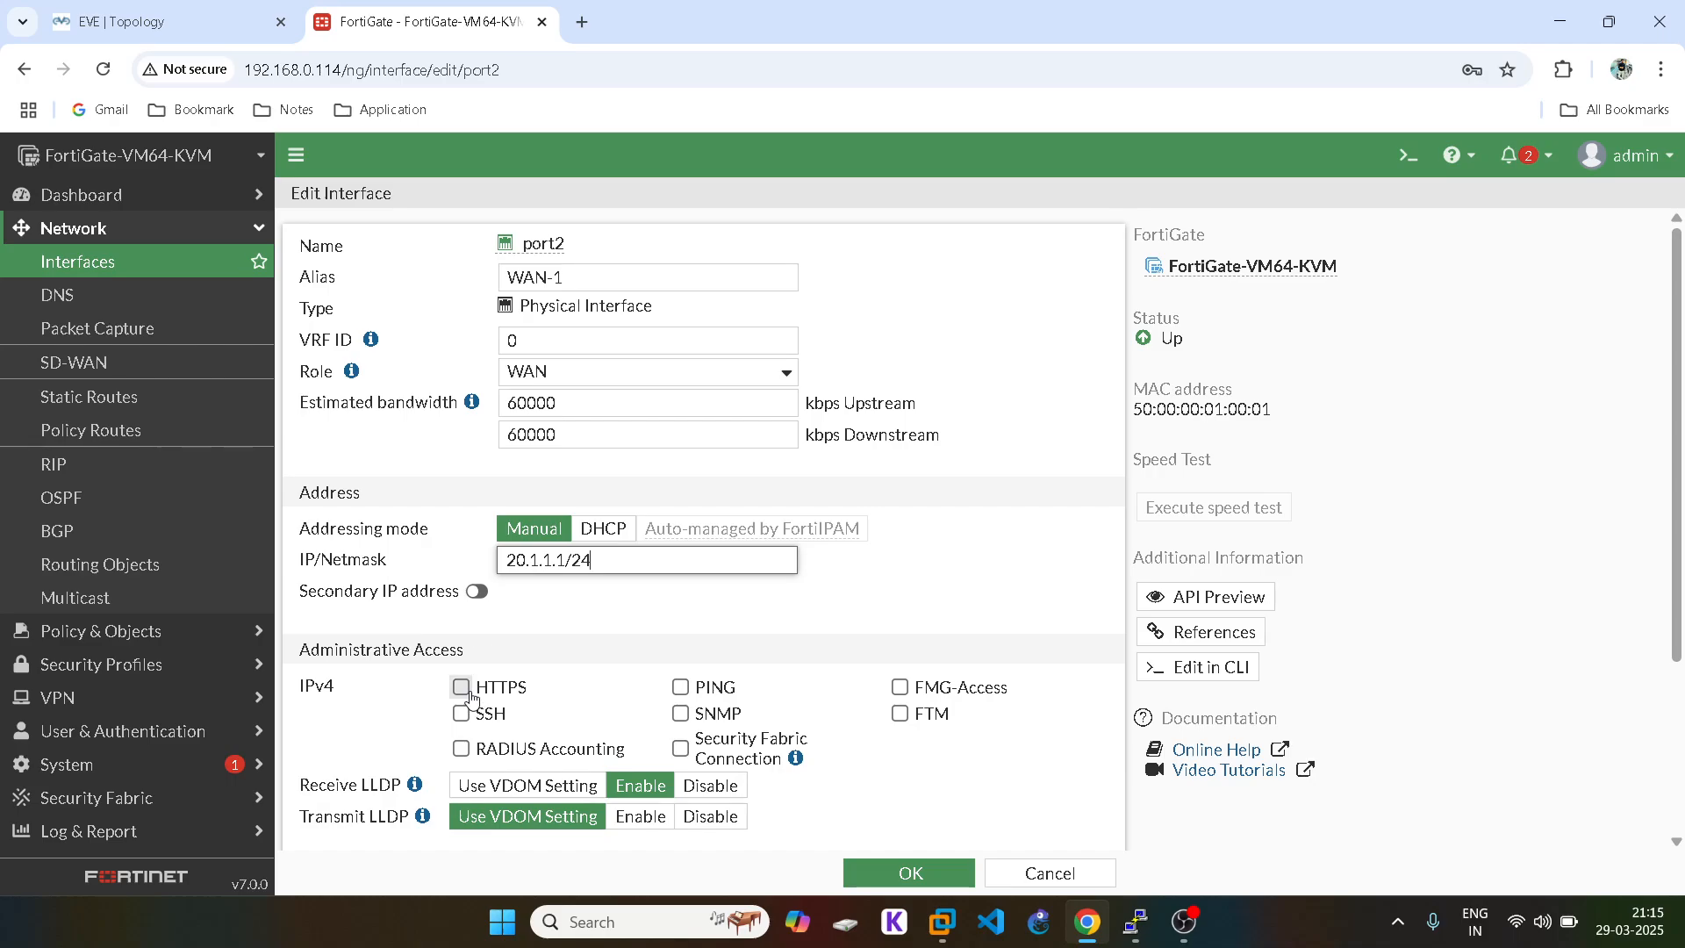
Step: Allow HTTPS, SSH and PING on port2 and save the interface
{"action": "left_click", "coordinate": [462, 687]}
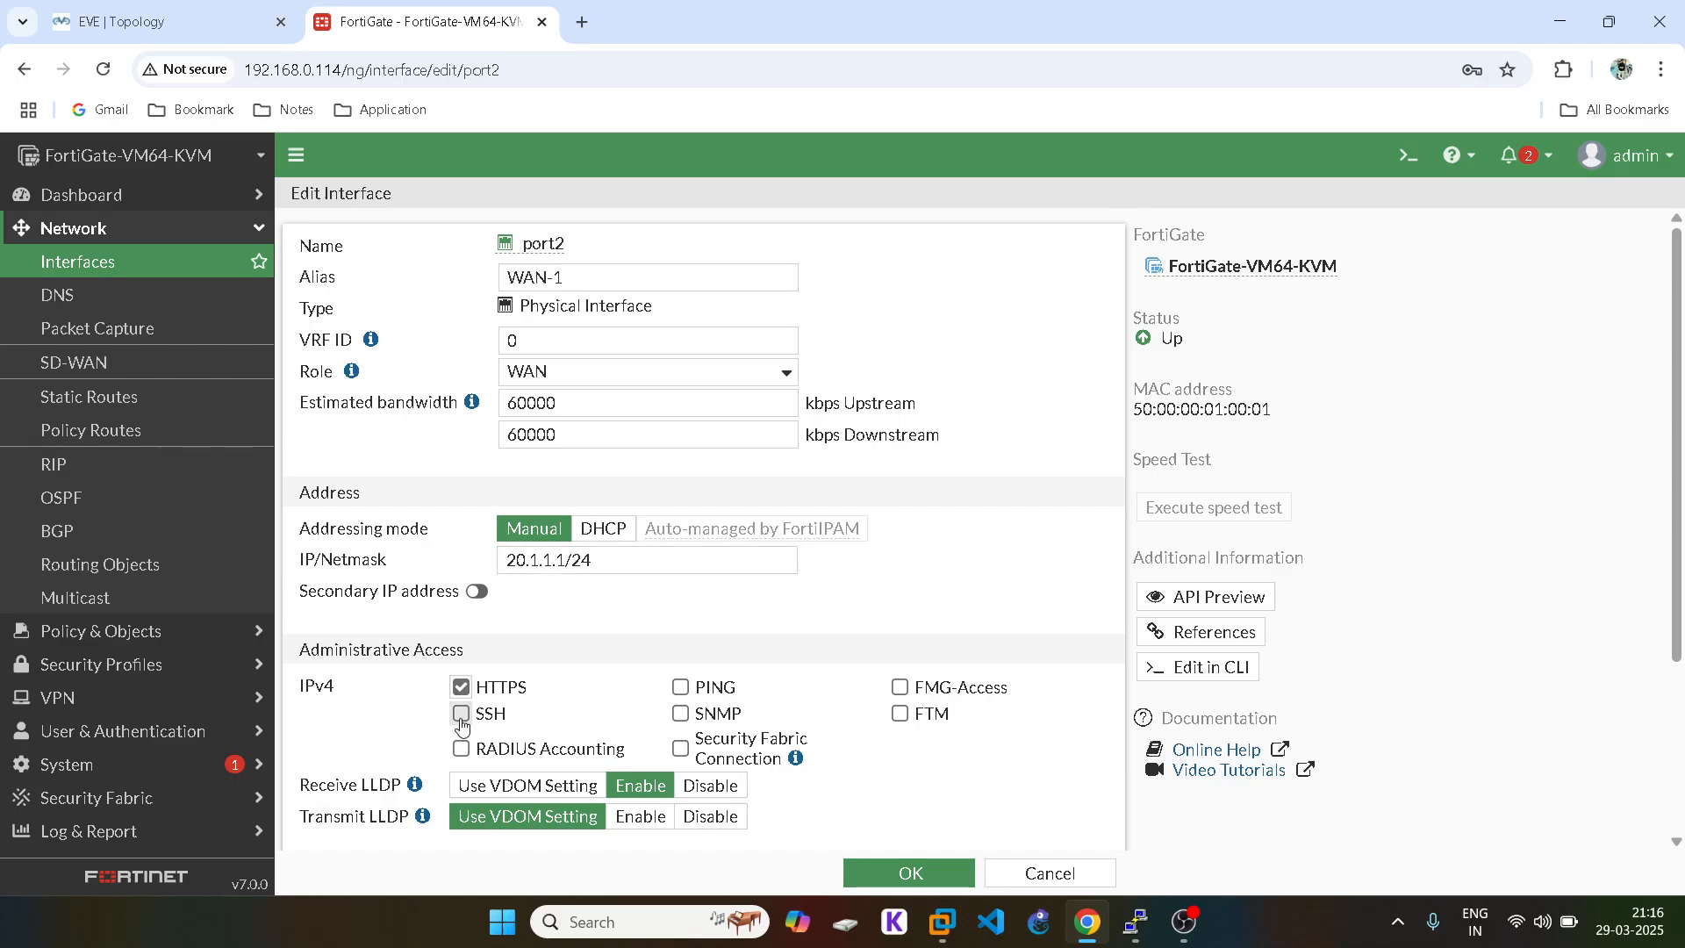
{"action": "left_click", "coordinate": [462, 713]}
{"action": "left_click", "coordinate": [681, 687]}
{"action": "scroll", "coordinate": [715, 712], "scroll_direction": "down", "scroll_amount": 3}
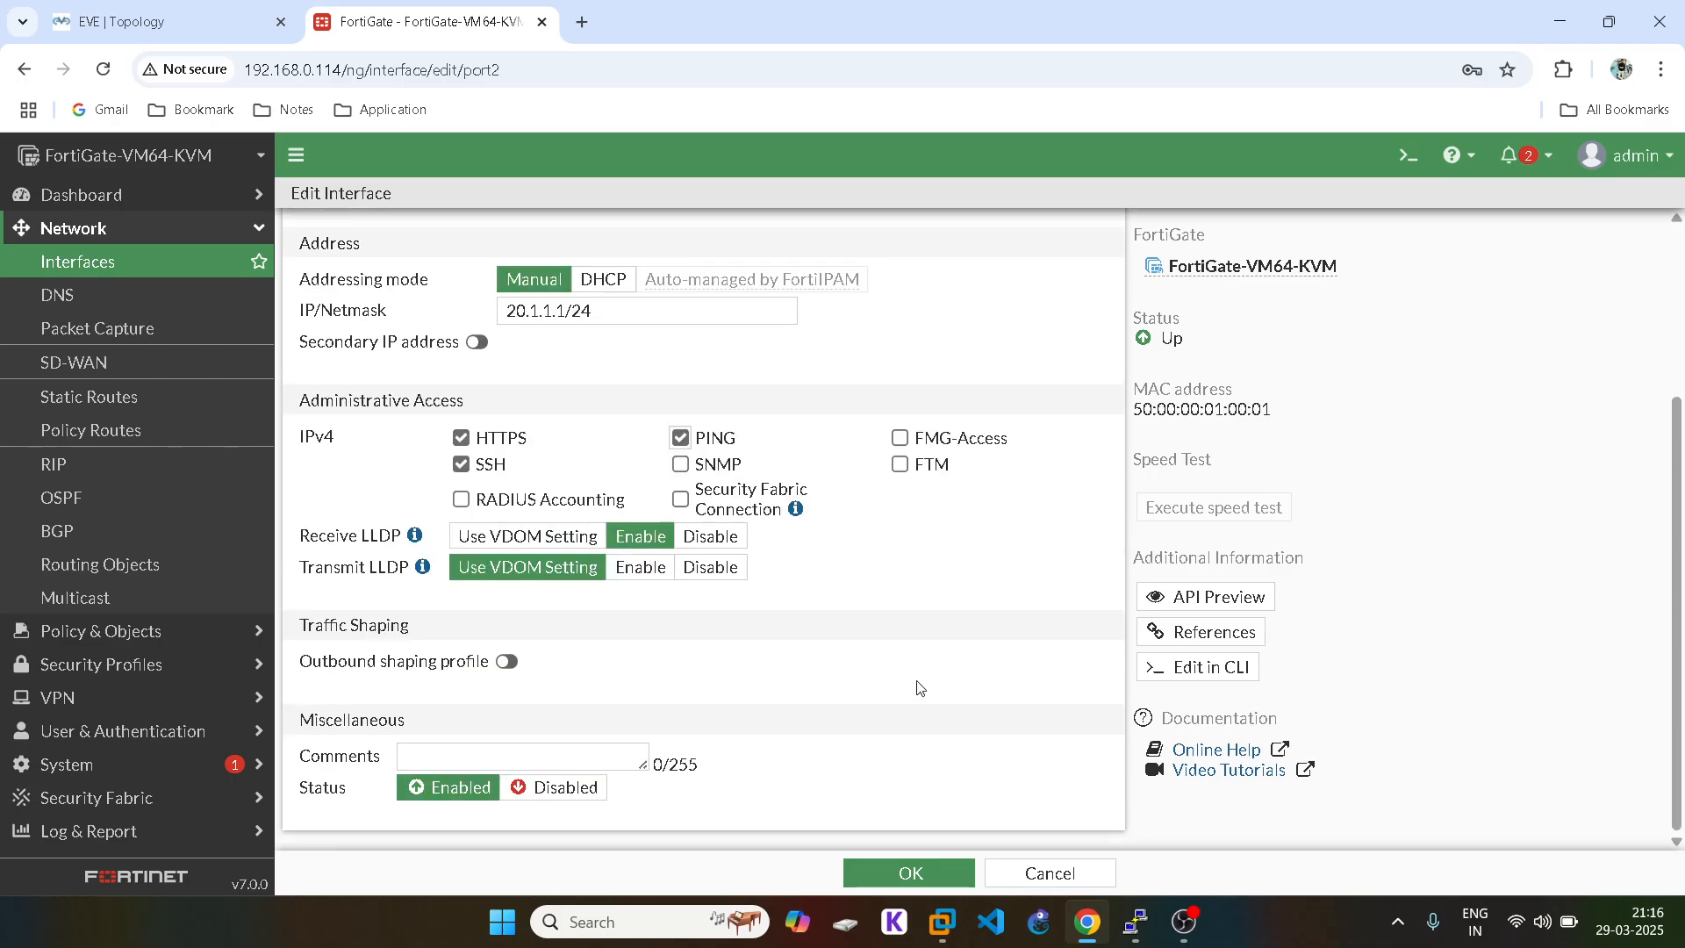
{"action": "left_click", "coordinate": [911, 874]}
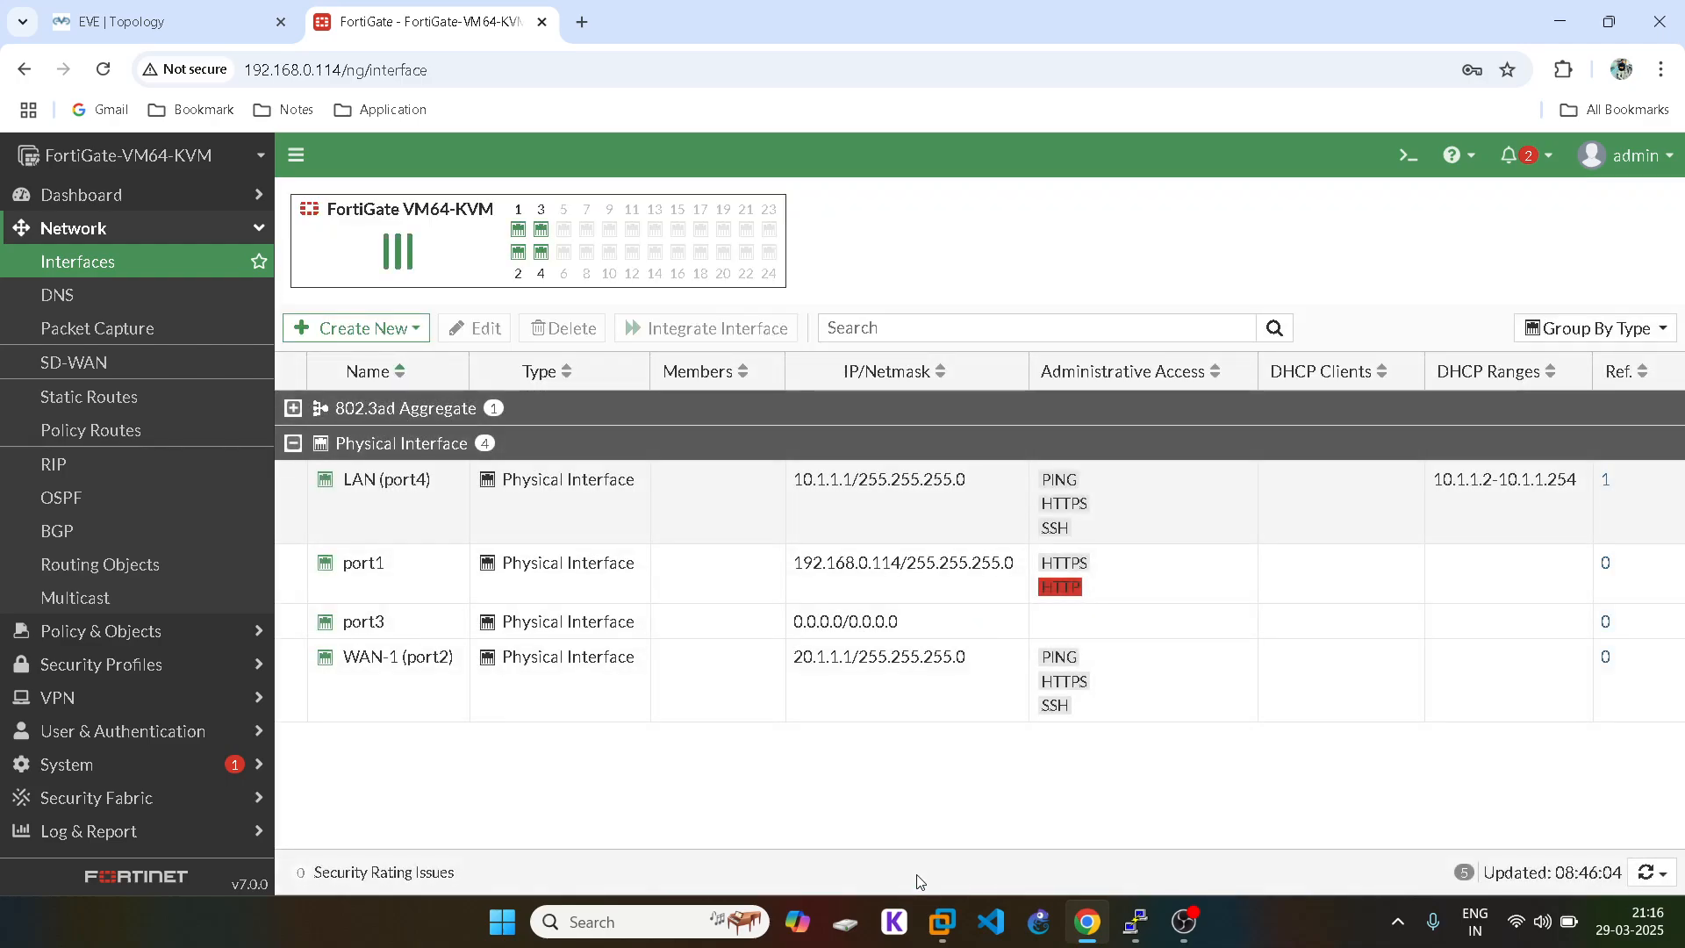
{"action": "left_click", "coordinate": [159, 12]}
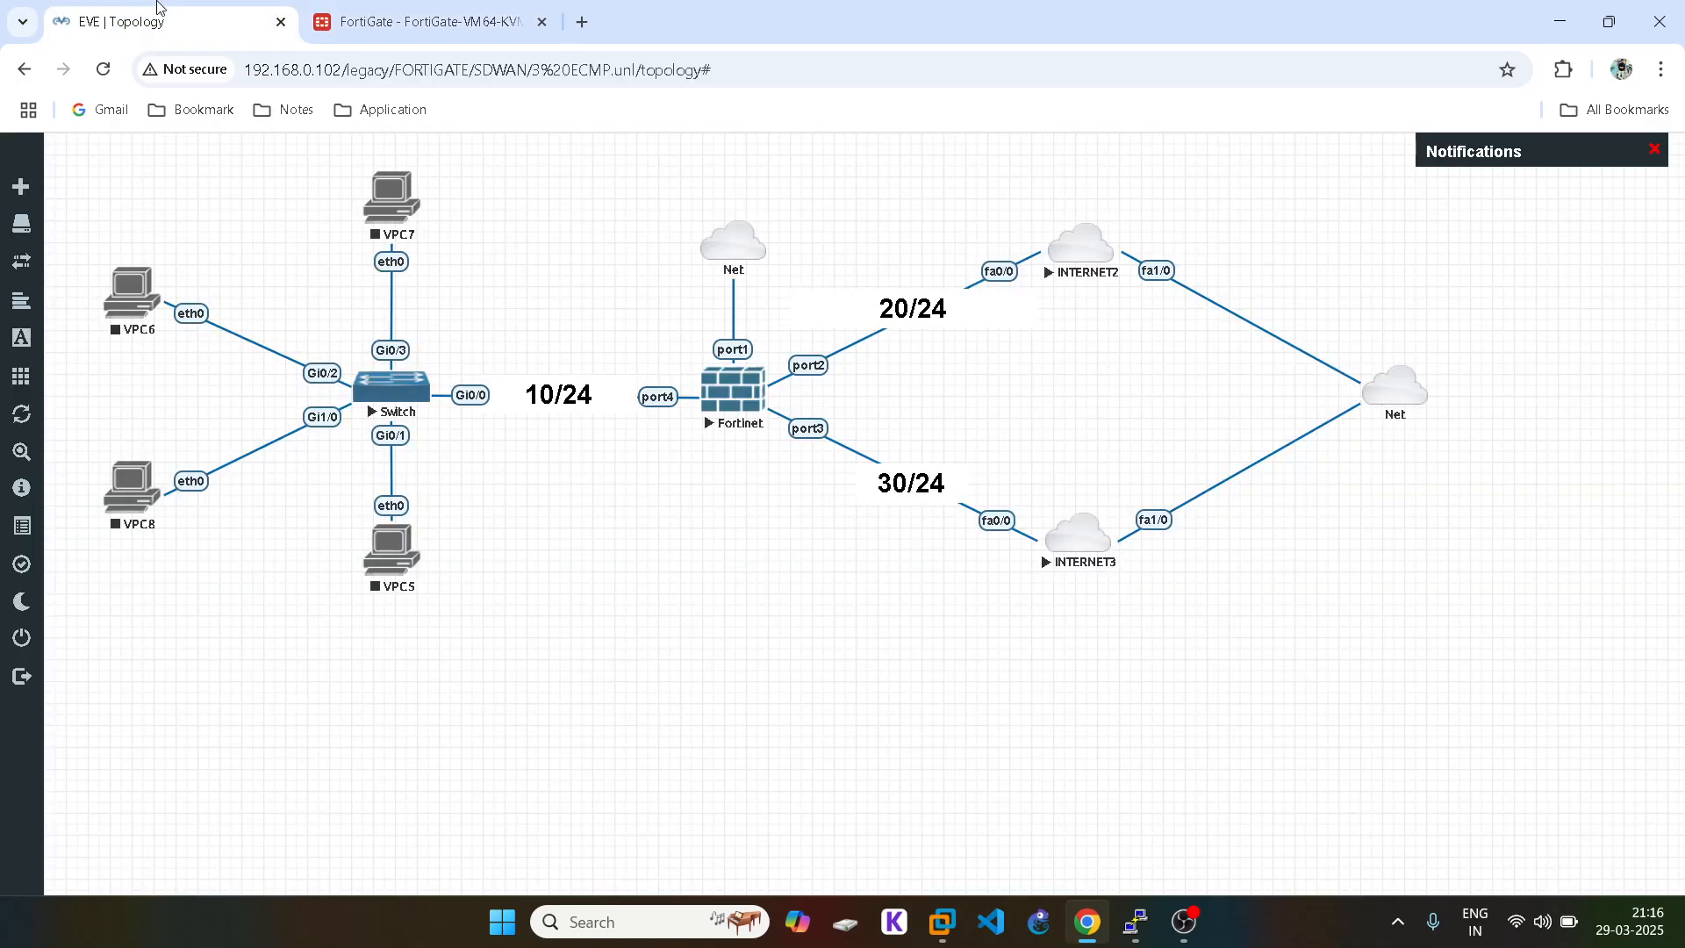
Step: Give port3 the alias WAN-2 and the WAN role
{"action": "left_click", "coordinate": [373, 8]}
{"action": "double_click", "coordinate": [402, 625]}
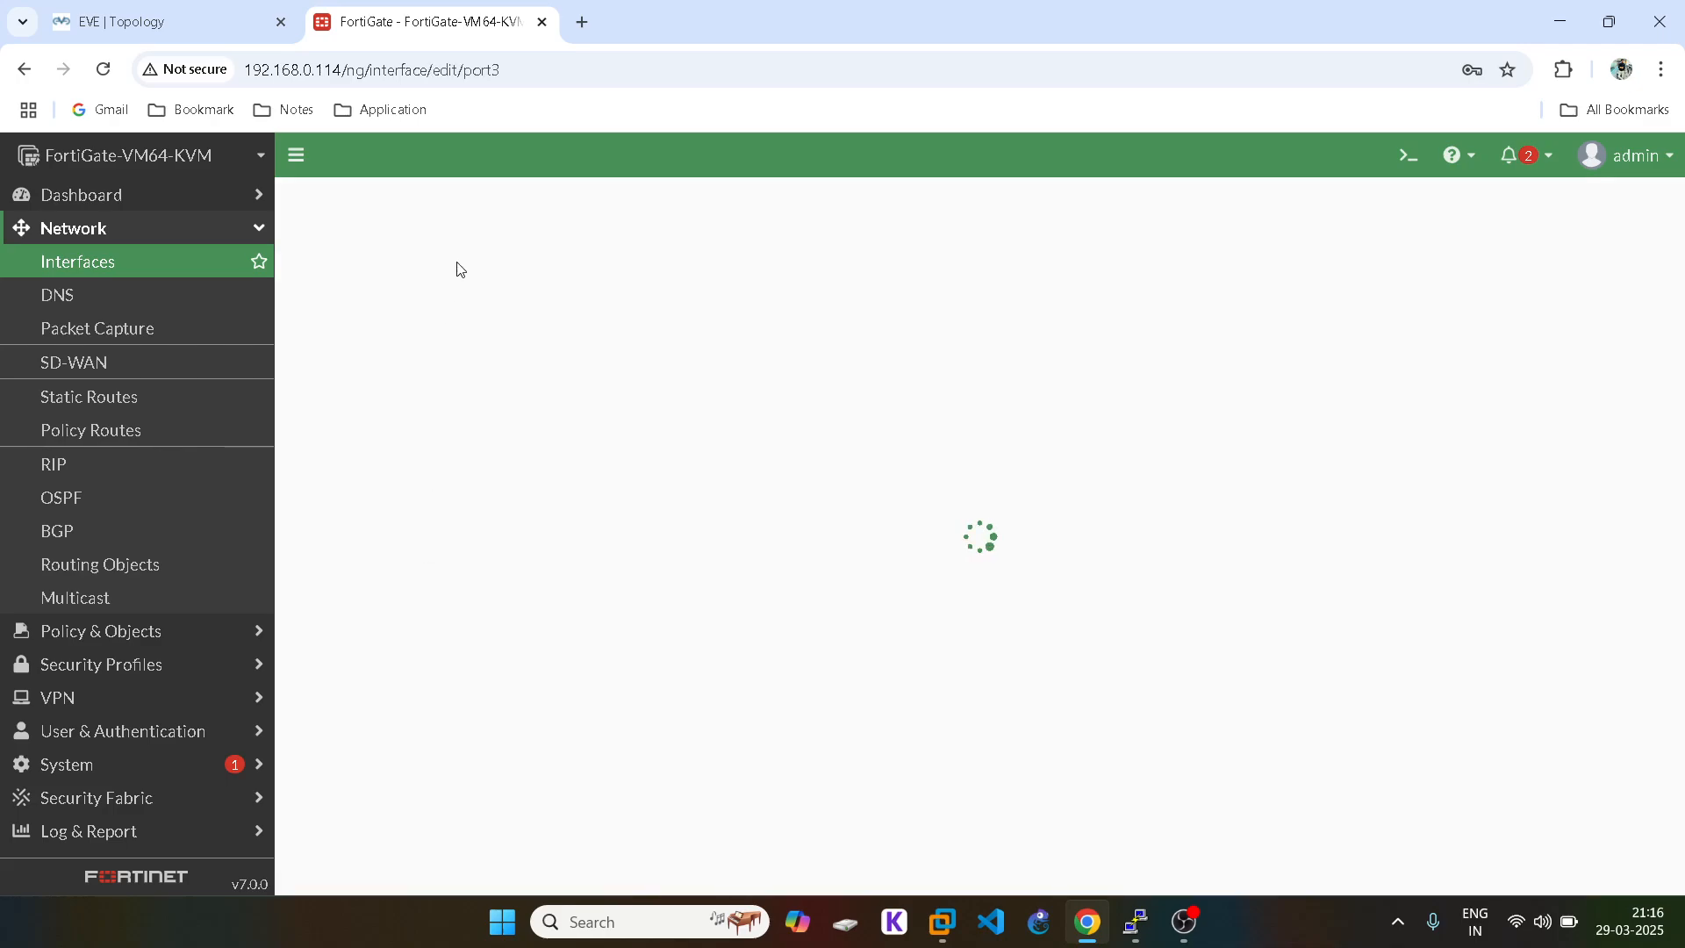
{"action": "left_click", "coordinate": [455, 277]}
{"action": "type", "text": "WAN-2"}
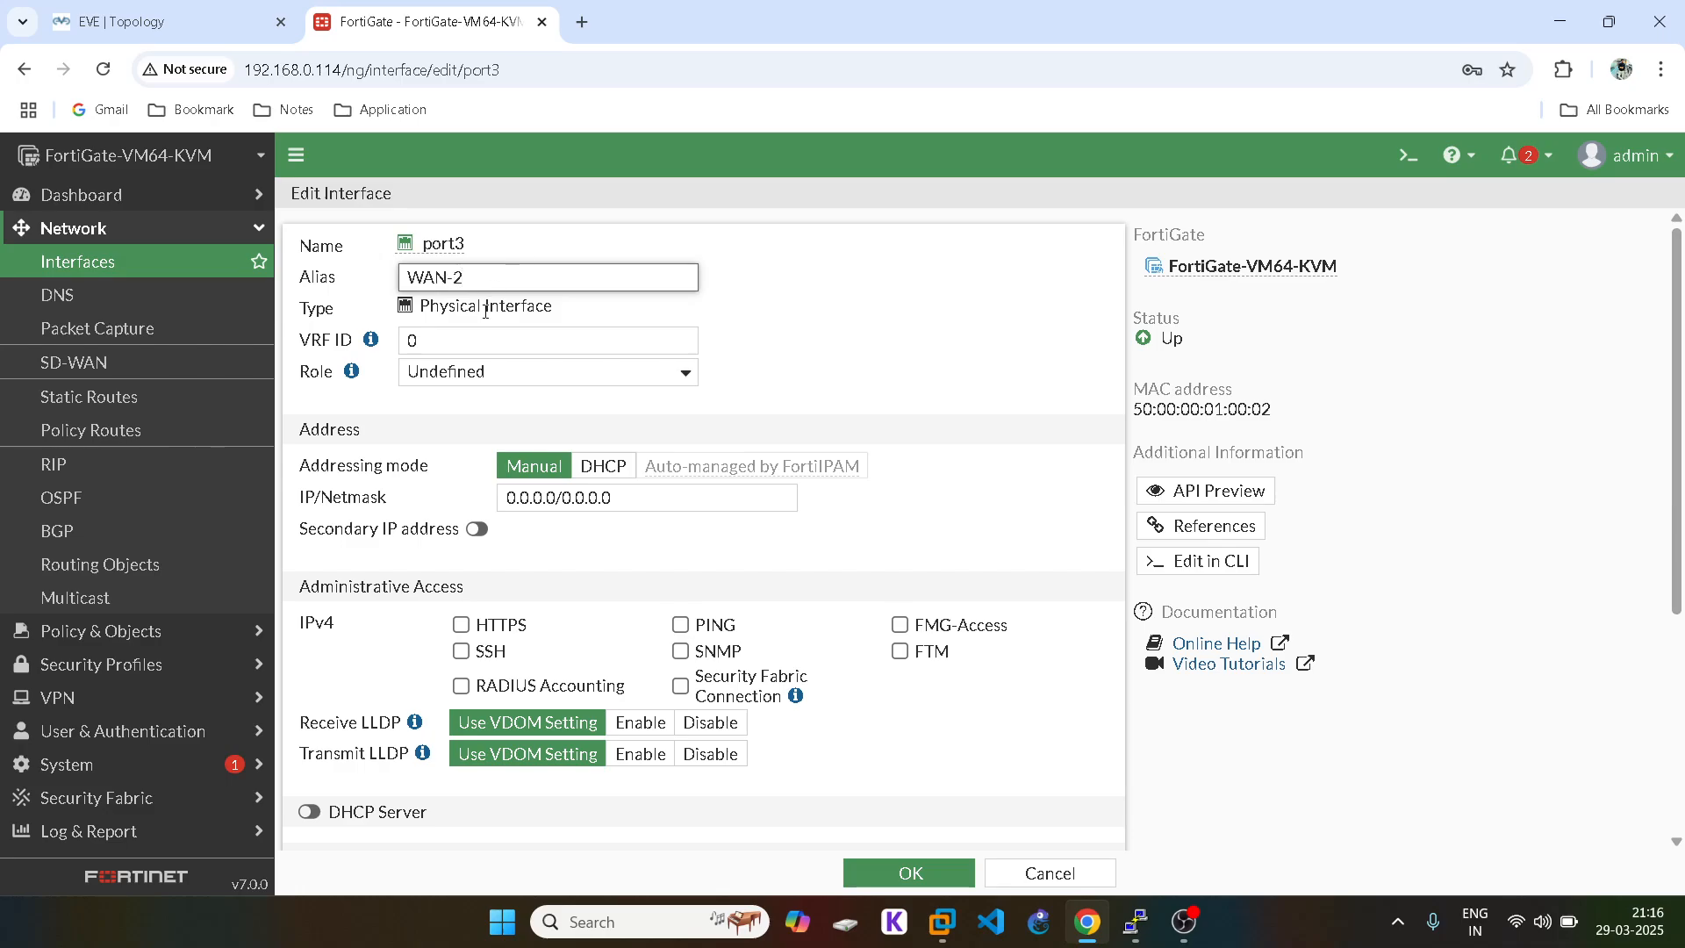
{"action": "left_click", "coordinate": [503, 372]}
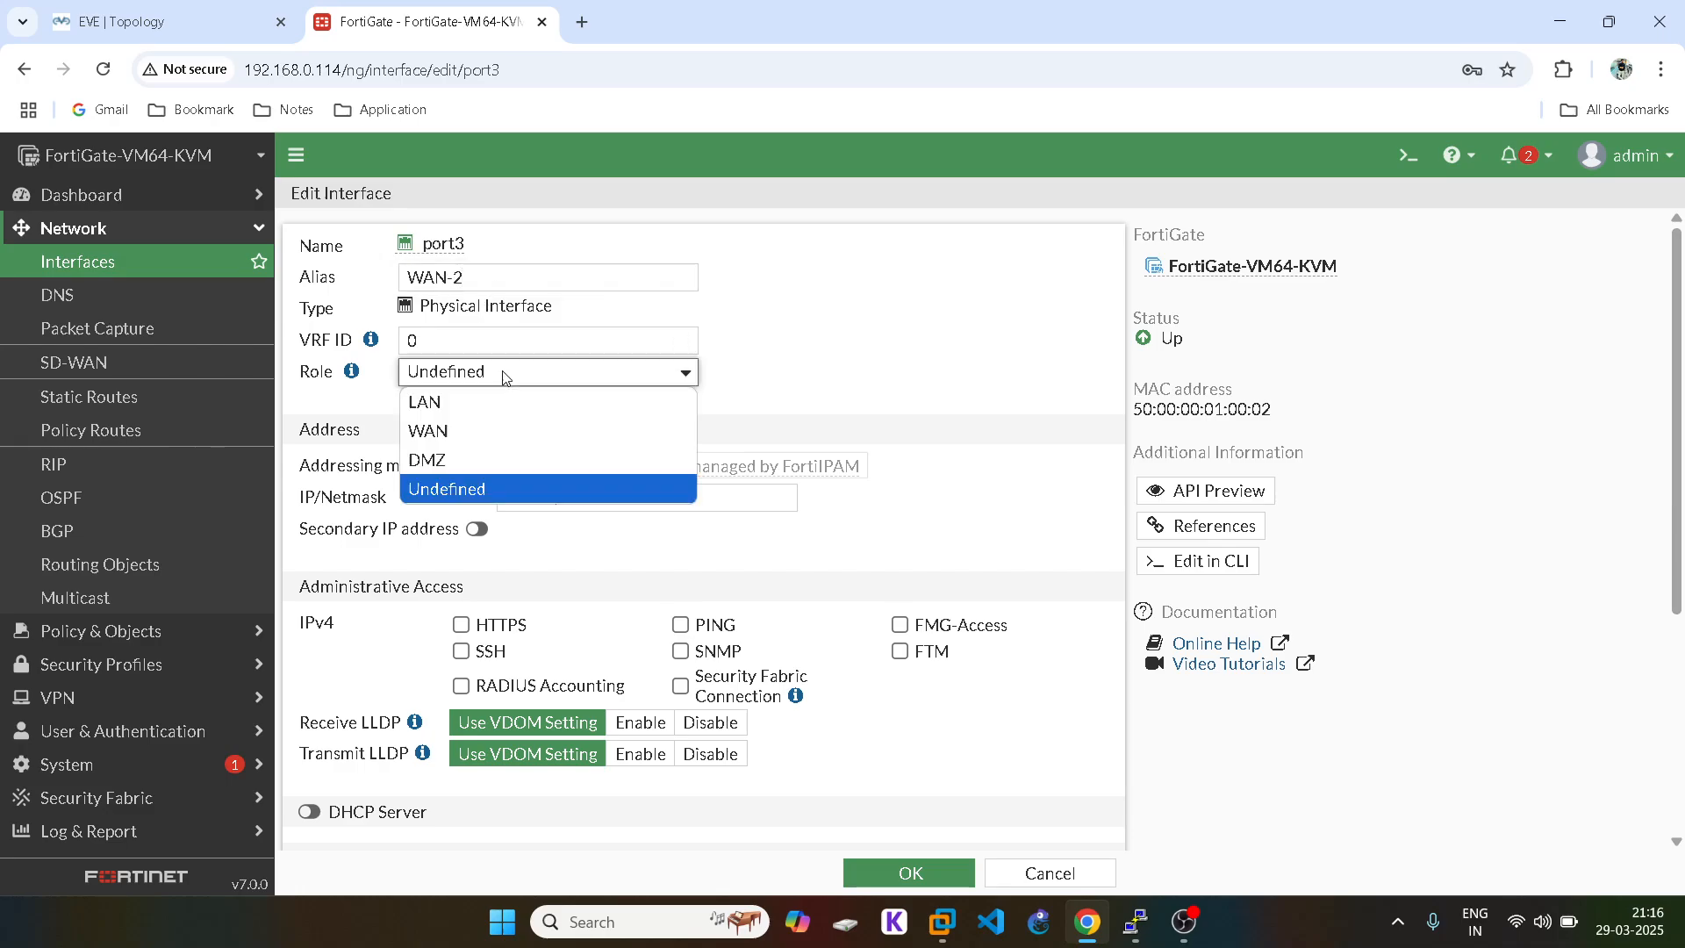
{"action": "left_click", "coordinate": [438, 429]}
Step: Set port3's estimated upstream and downstream bandwidth to 60000 kbps
{"action": "double_click", "coordinate": [513, 402]}
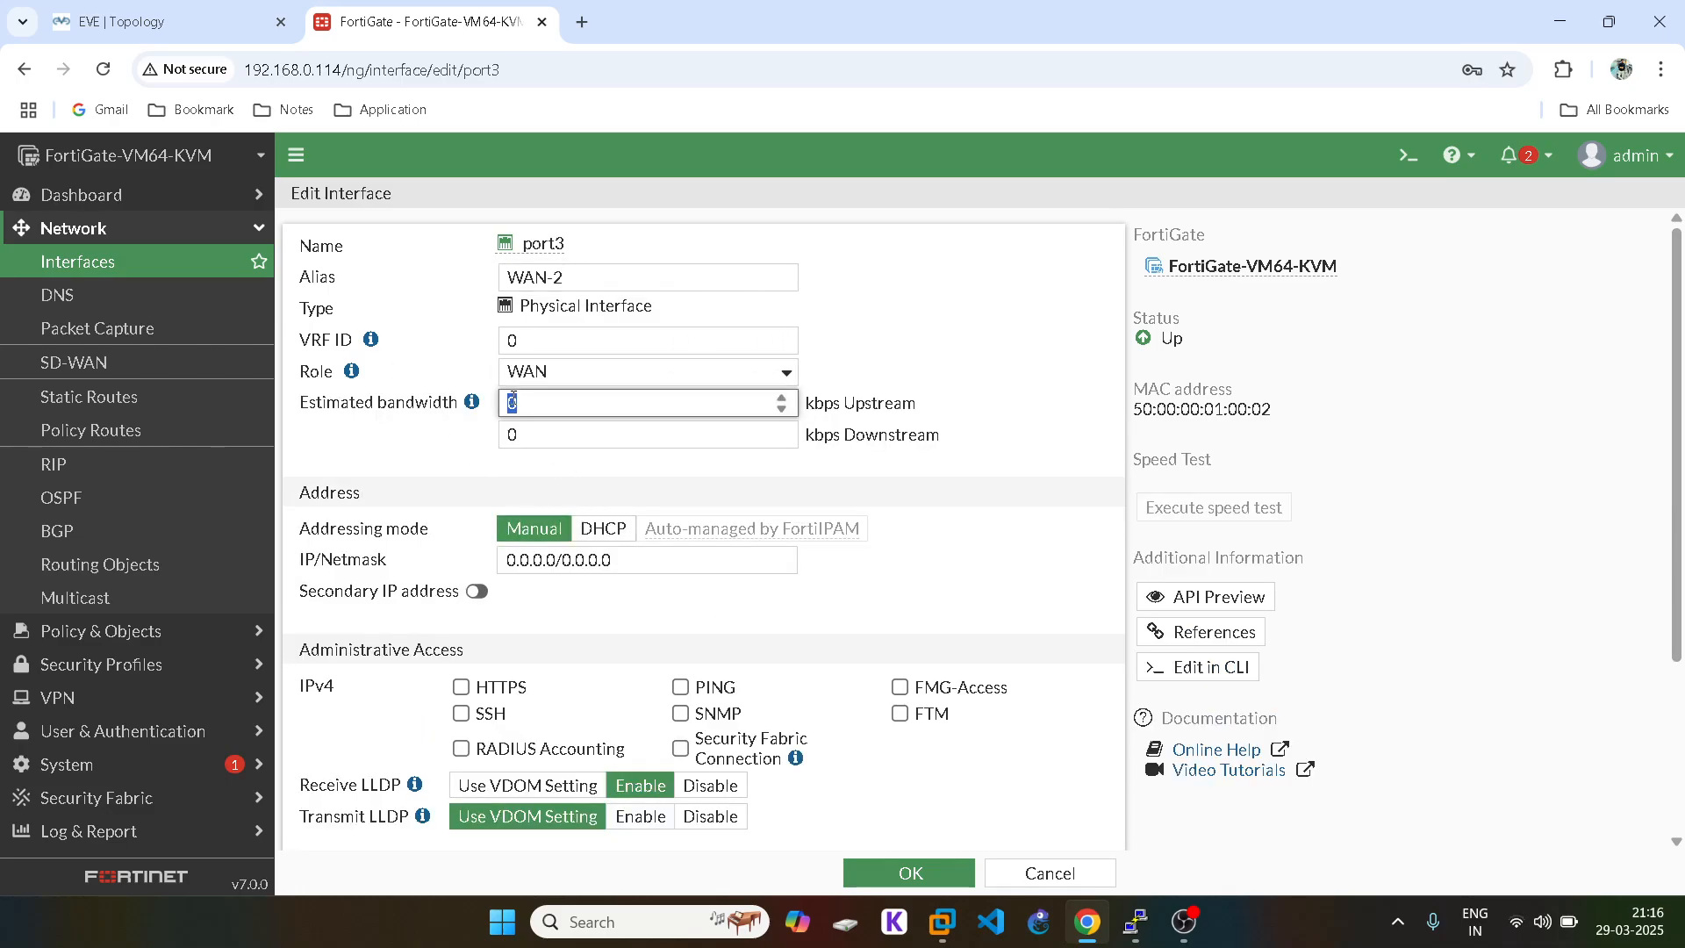
{"action": "type", "text": "60000"}
{"action": "double_click", "coordinate": [513, 400]}
{"action": "key", "text": "ctrl+c"}
{"action": "double_click", "coordinate": [514, 434]}
{"action": "key", "text": "ctrl+v"}
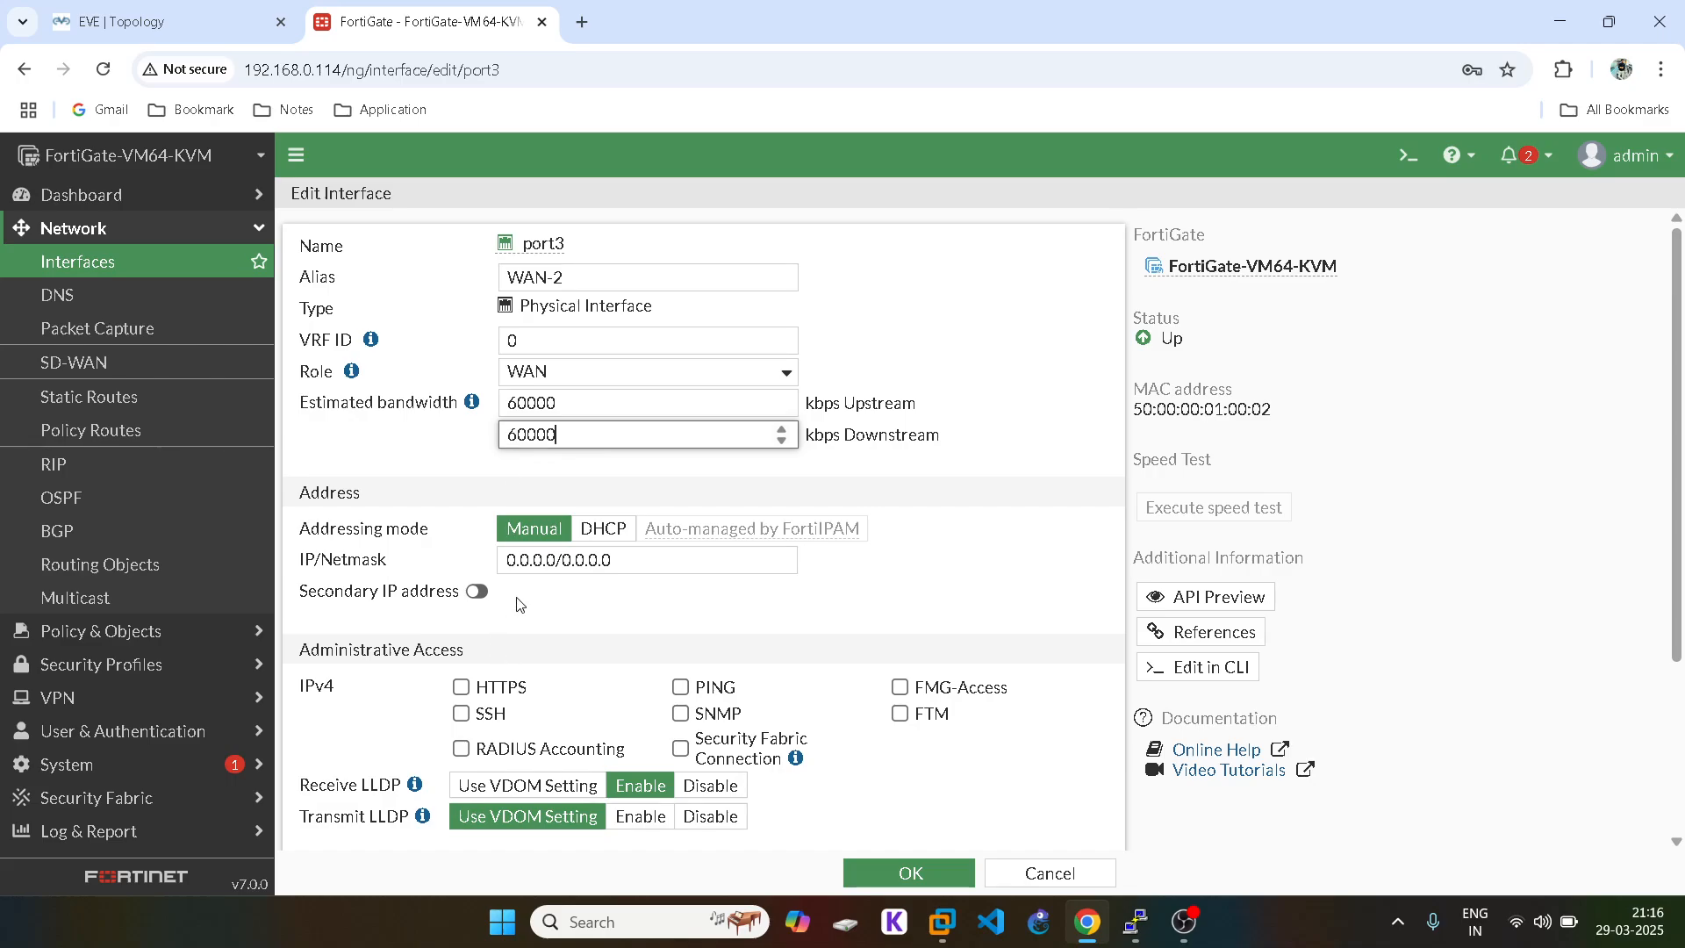
Step: Set port3's address to 30.1.1.1/24, correcting the mistyped 30.1.1.2
{"action": "triple_click", "coordinate": [538, 571]}
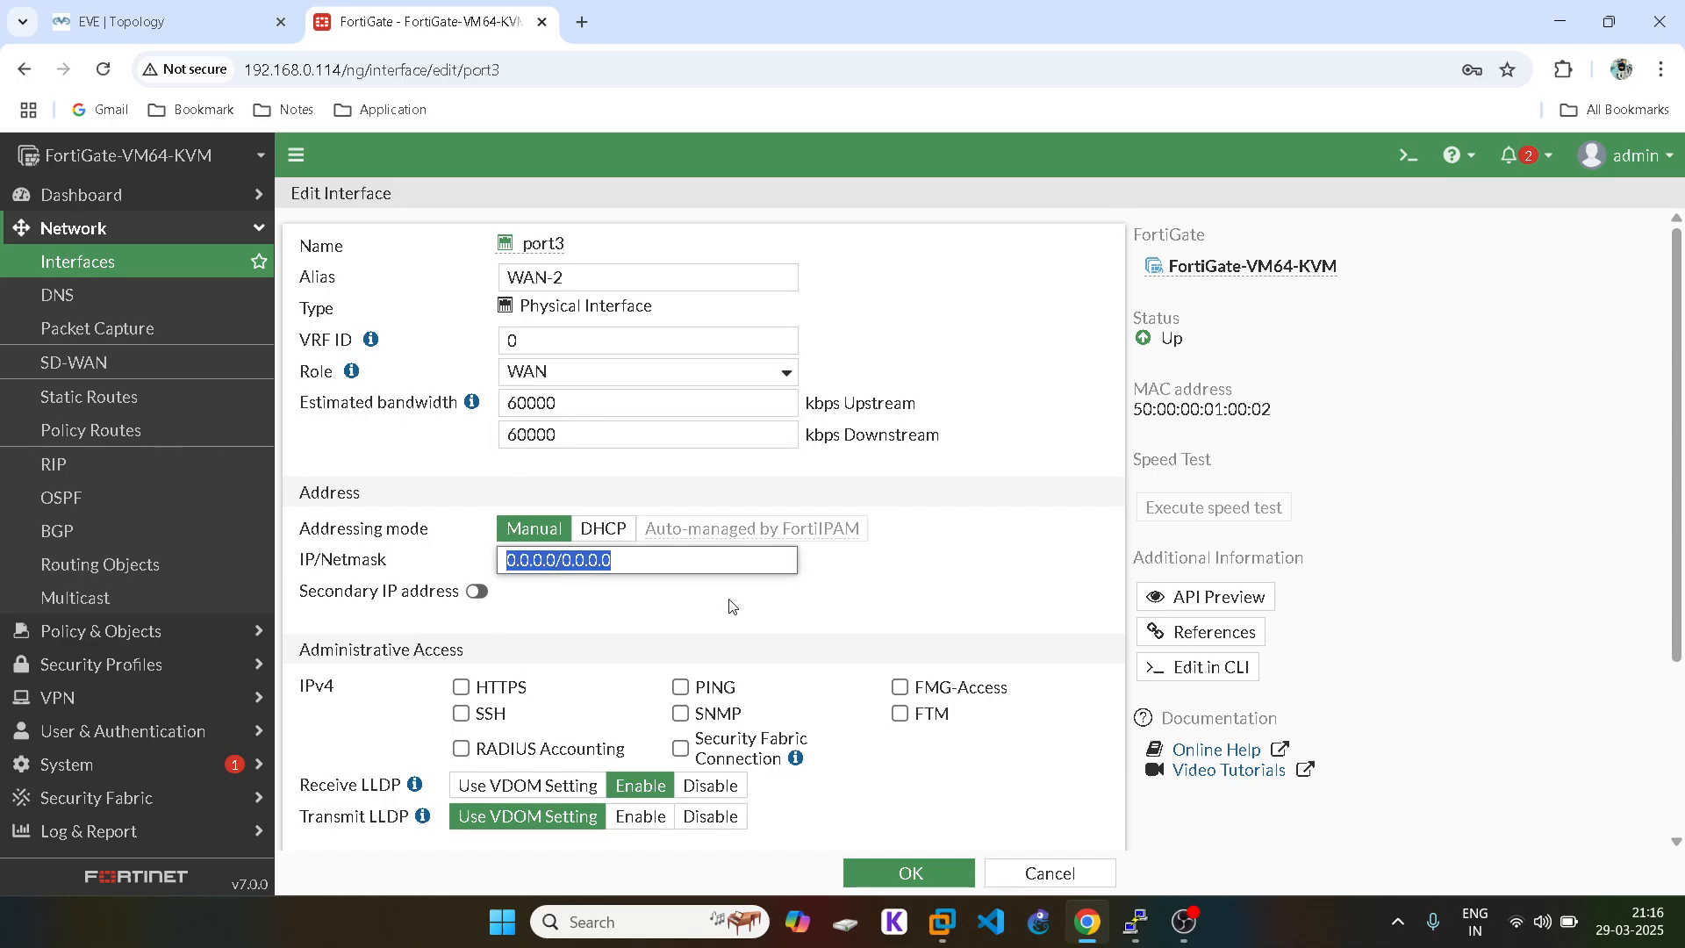
{"action": "type", "text": "30.1."}
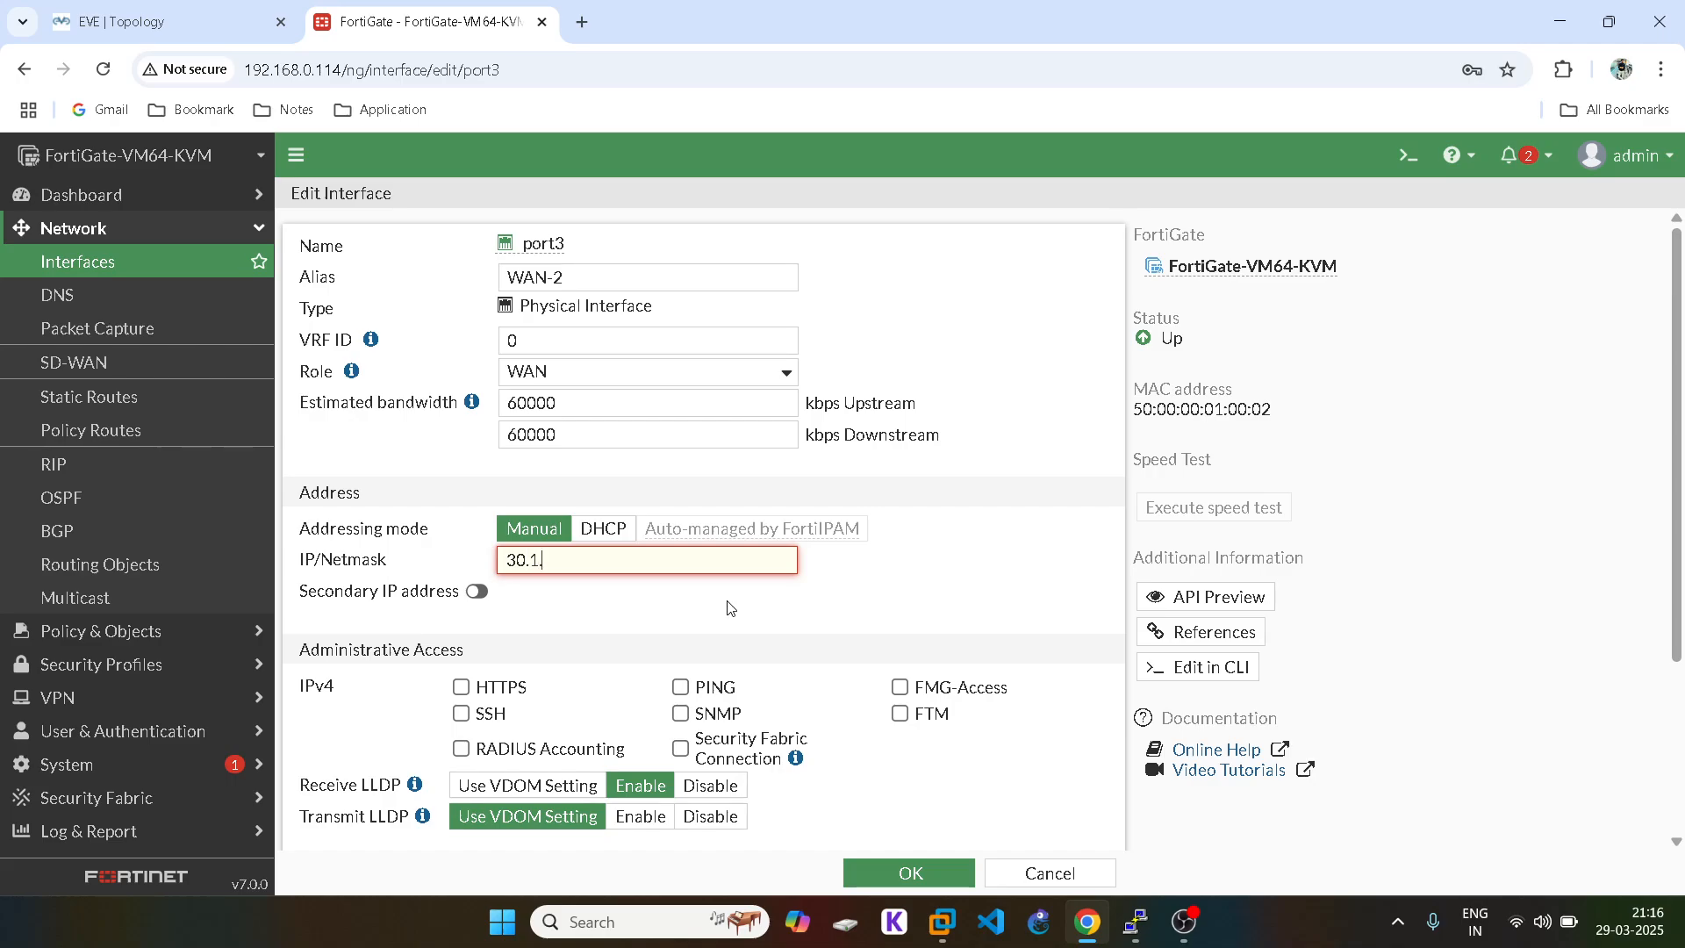
{"action": "type", "text": "1.2/24"}
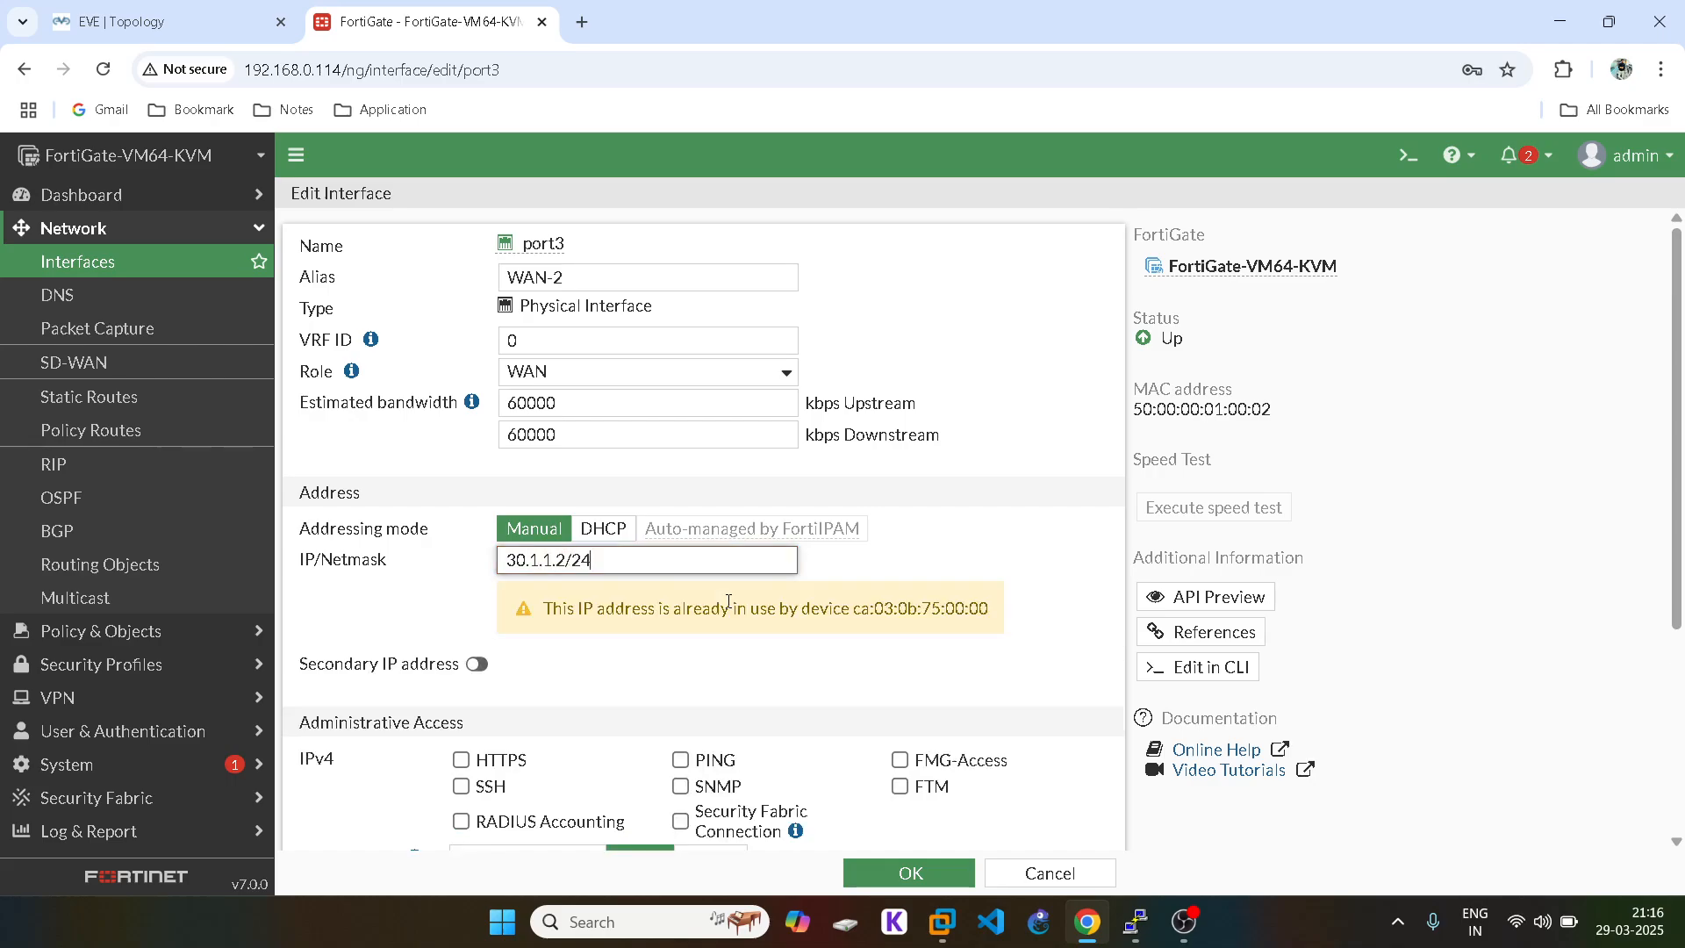
{"action": "mouse_move", "coordinate": [1134, 921]}
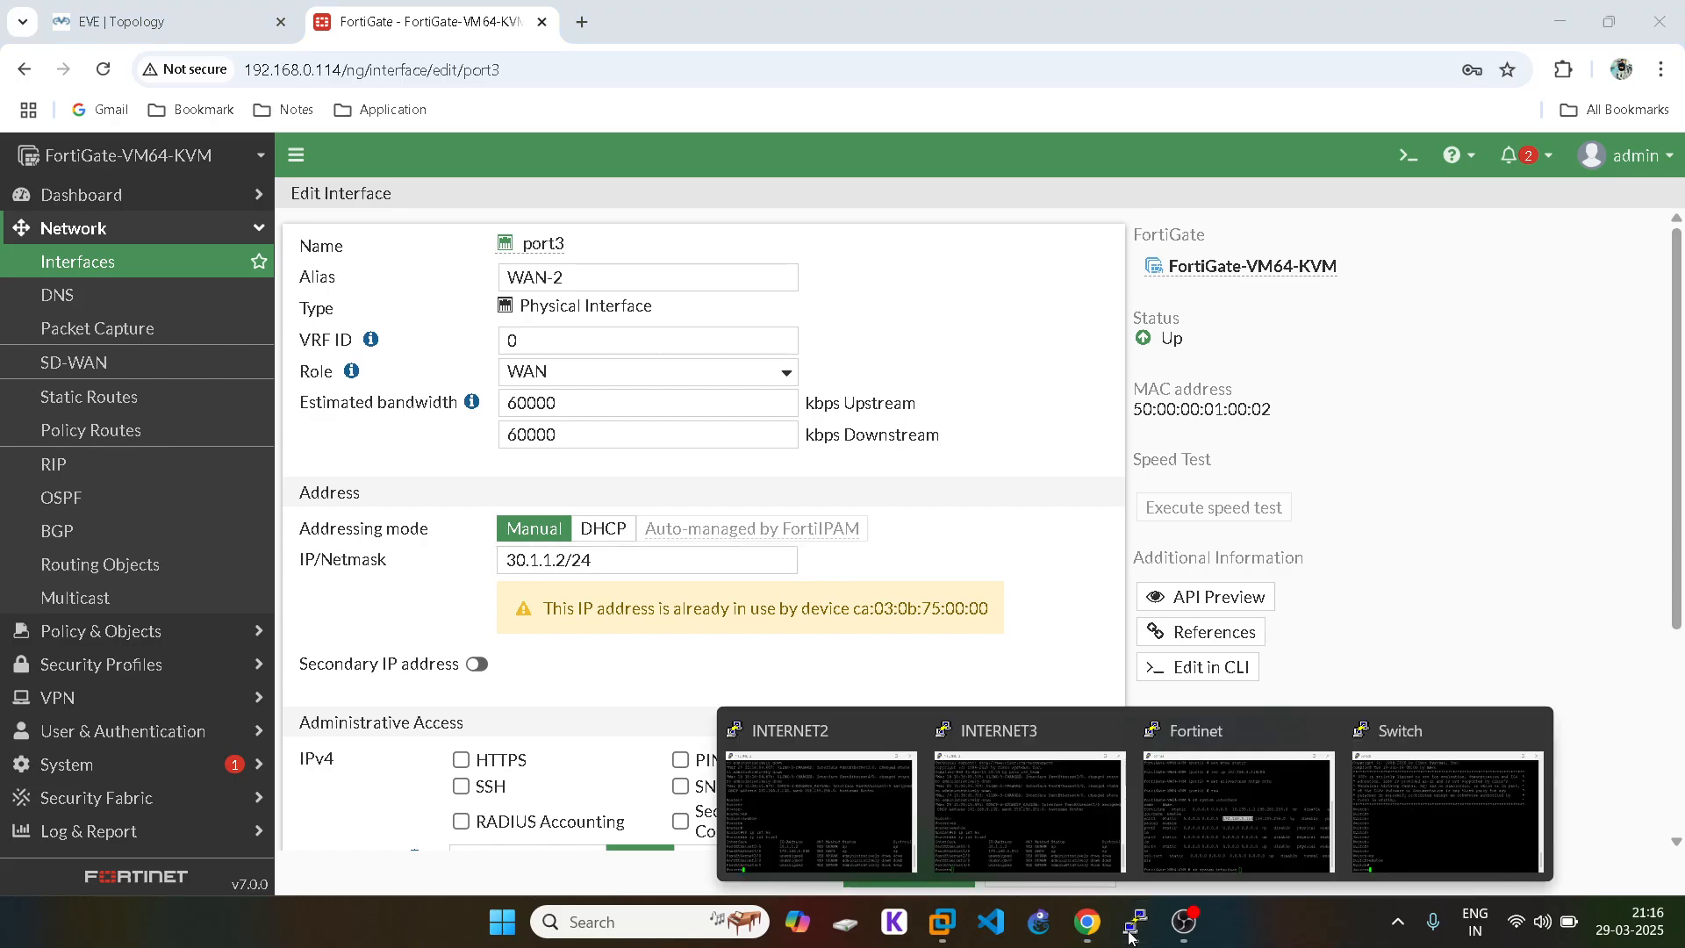
{"action": "left_click", "coordinate": [1060, 825]}
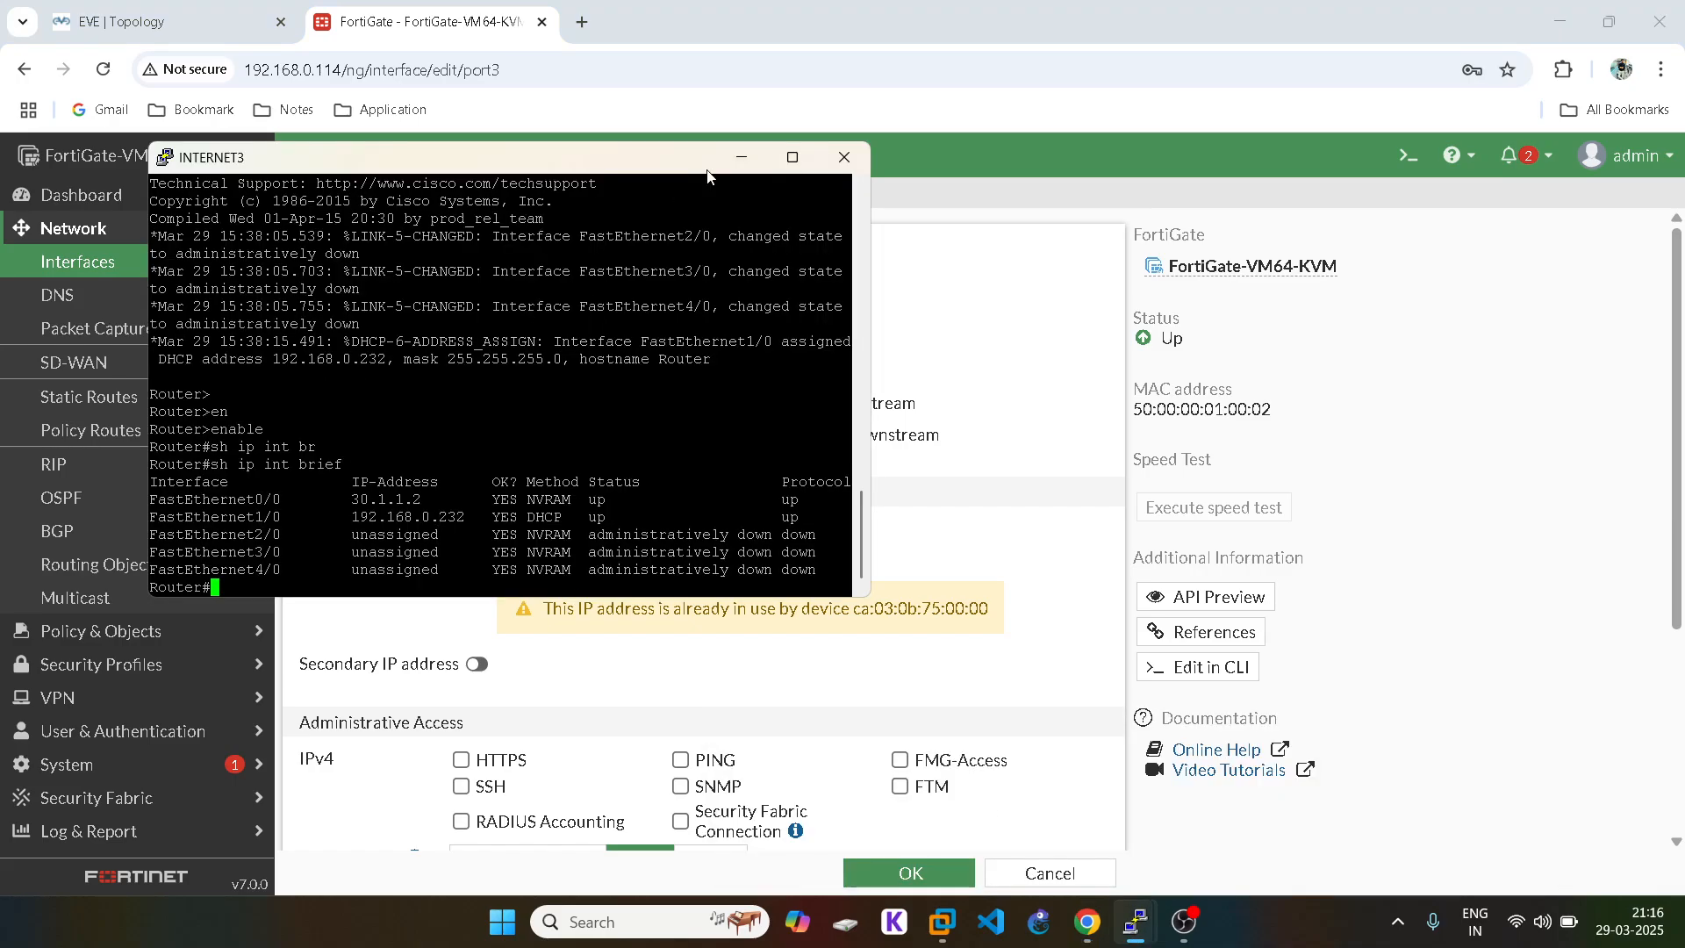
{"action": "left_click", "coordinate": [741, 157]}
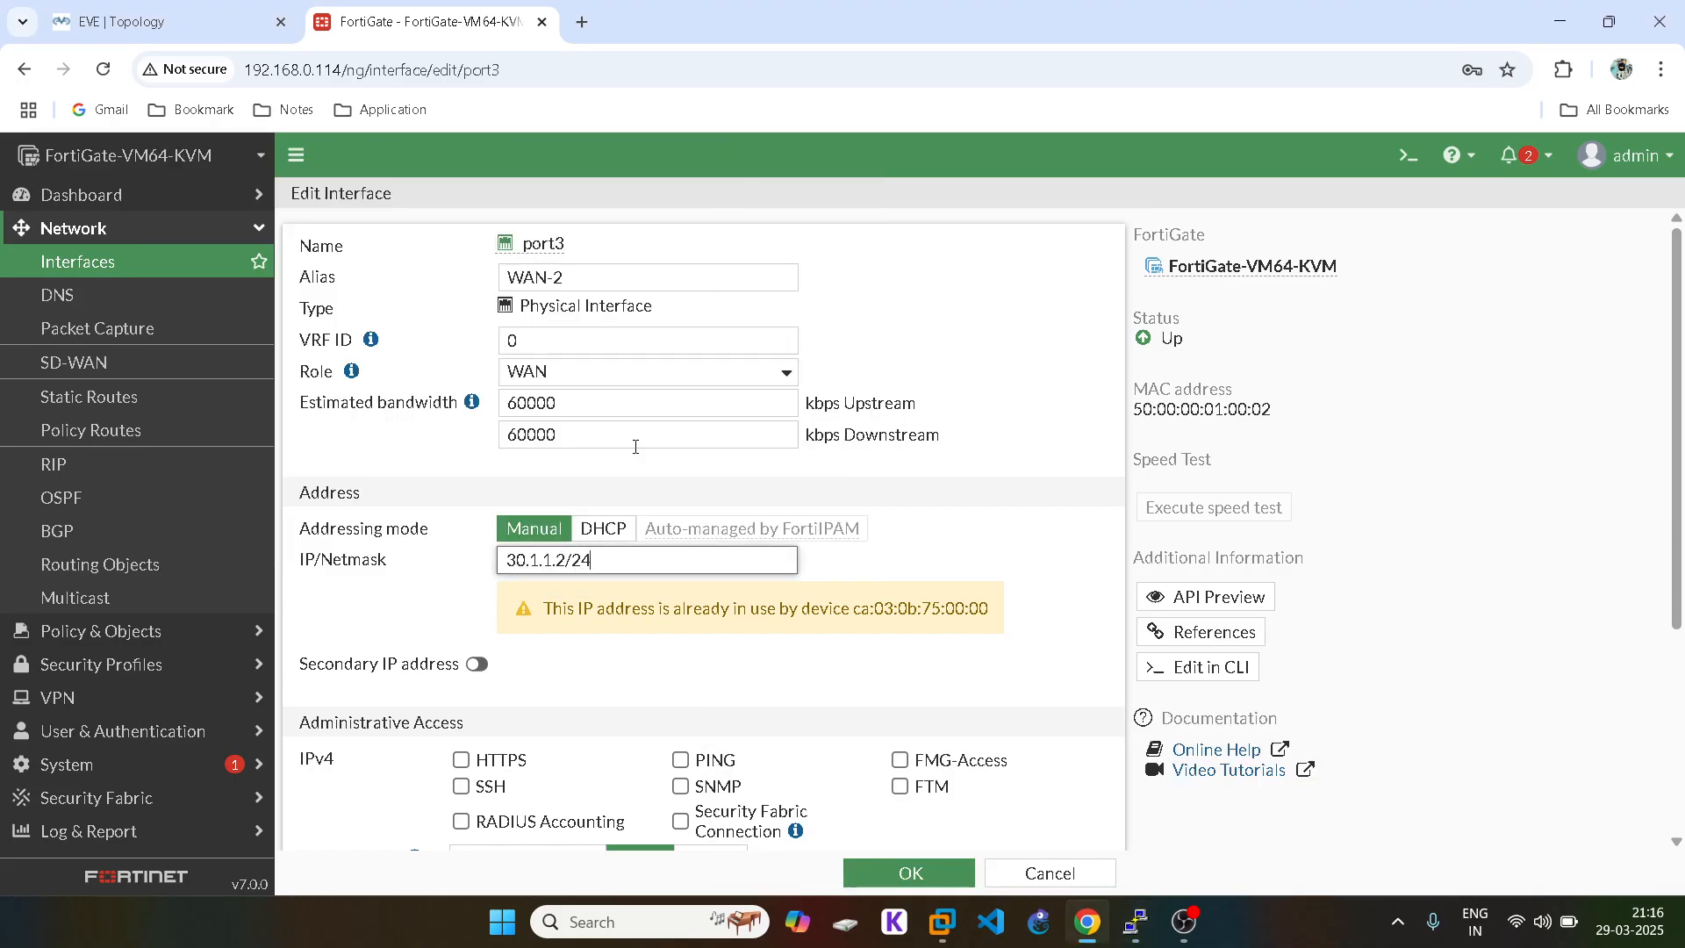
{"action": "left_click", "coordinate": [569, 559]}
{"action": "key", "text": "BackSpace"}
{"action": "type", "text": "1"}
{"action": "left_click", "coordinate": [270, 25]}
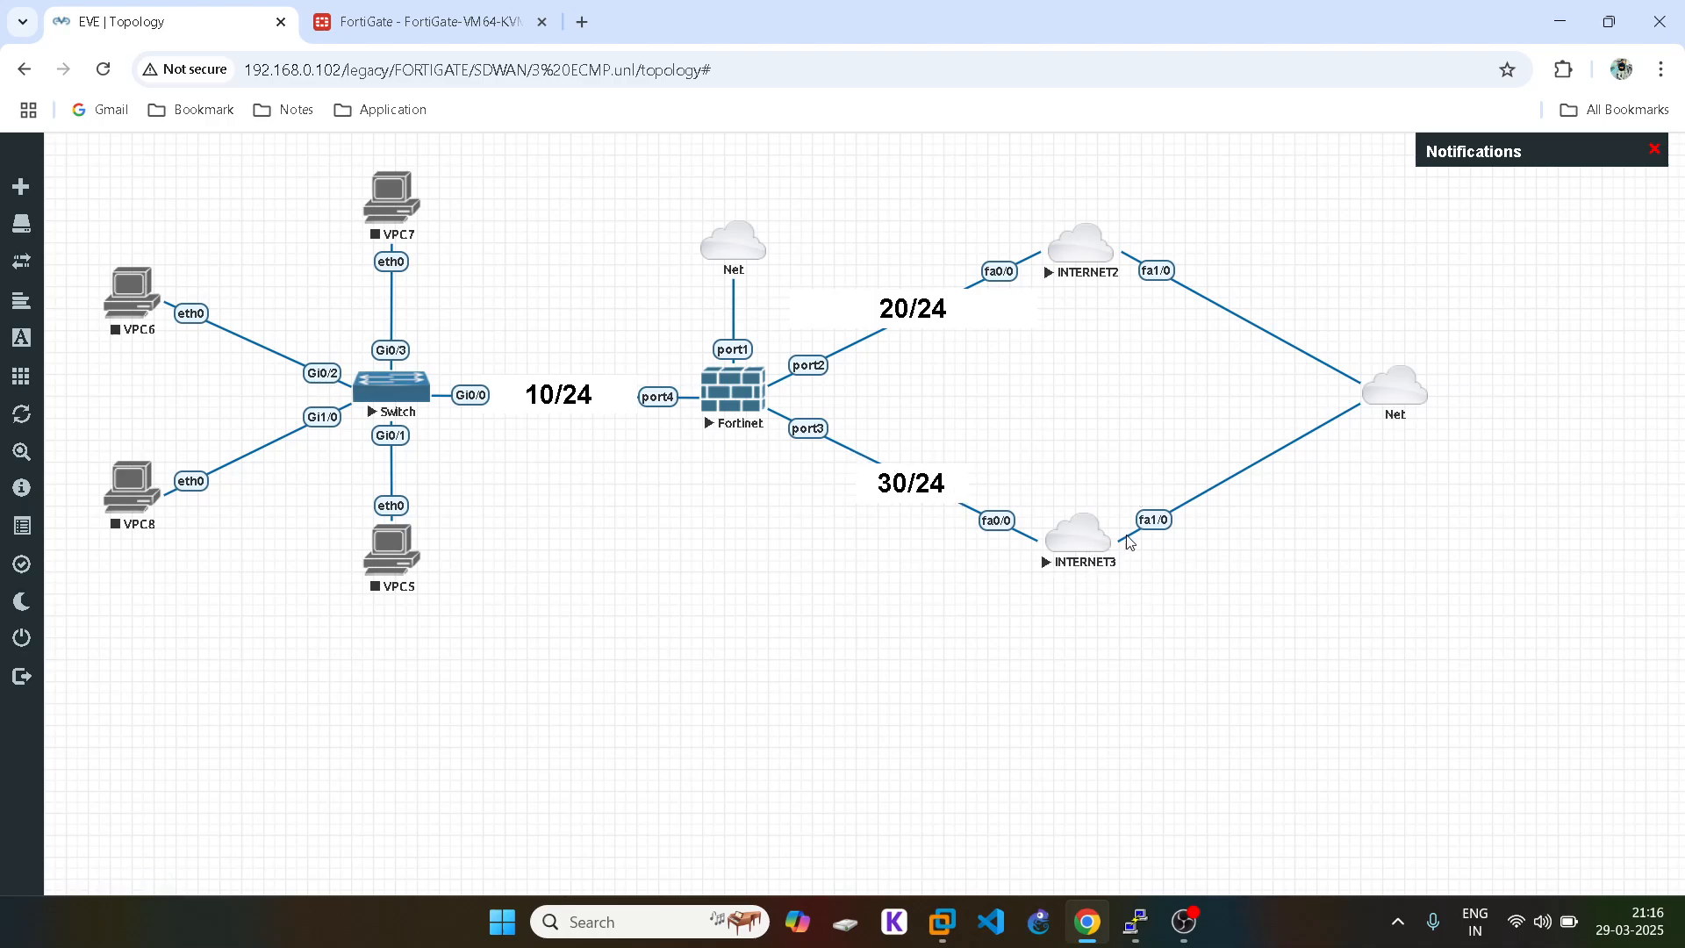
{"action": "left_click", "coordinate": [422, 22]}
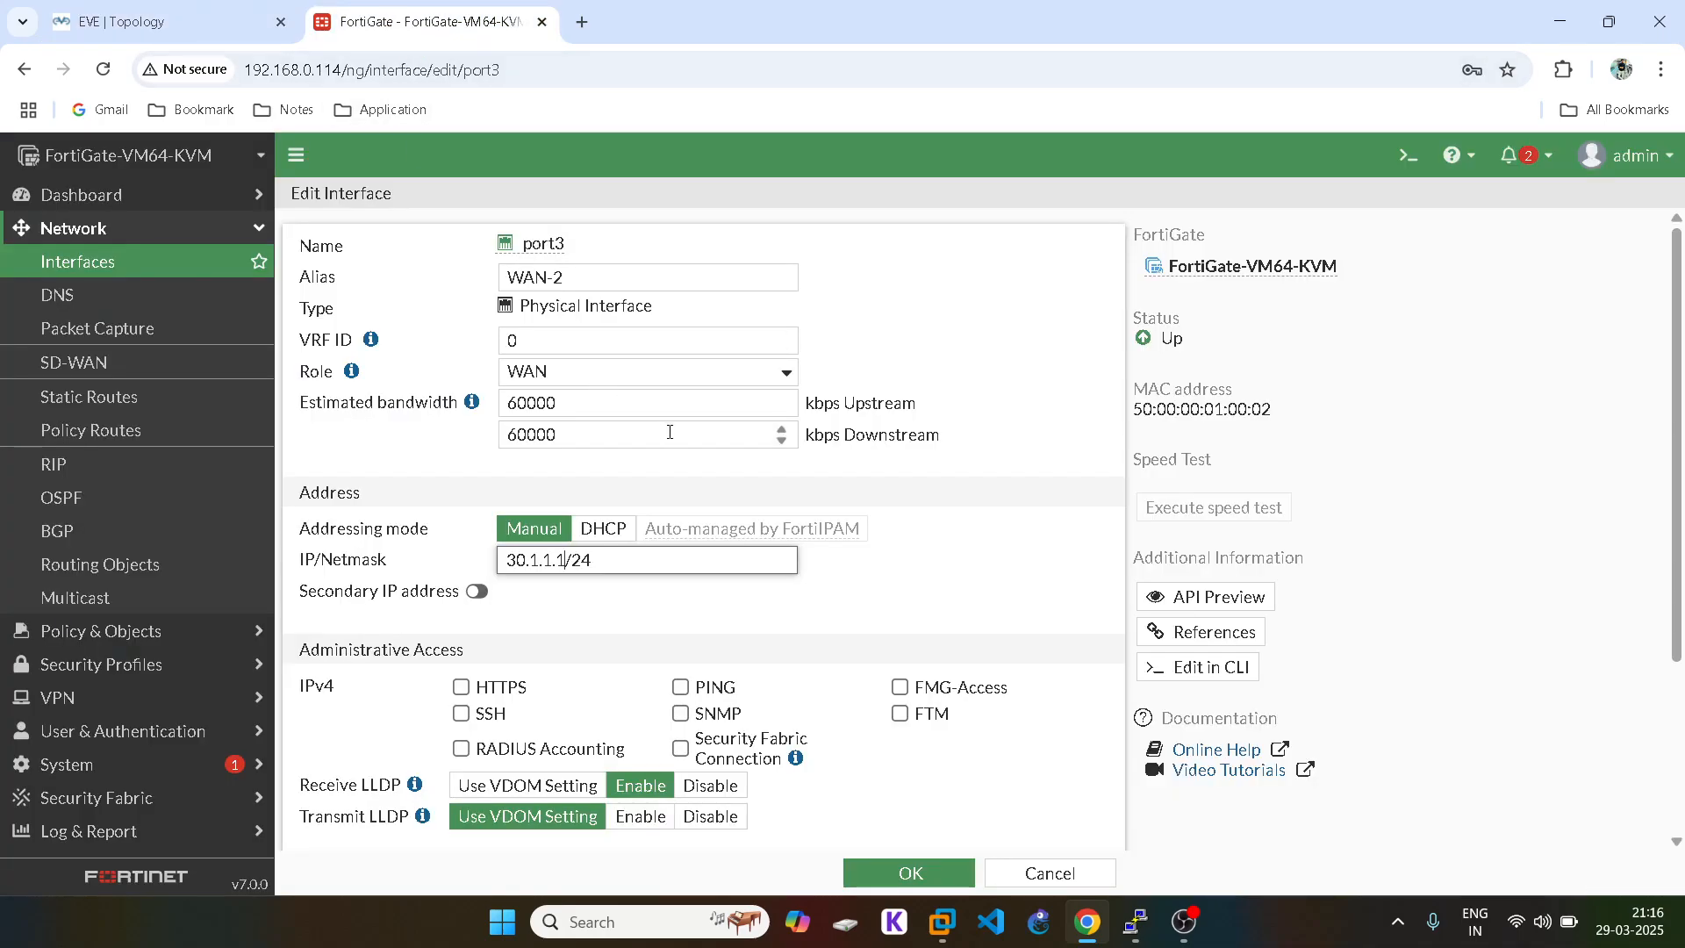
{"action": "left_click", "coordinate": [629, 560]}
Step: Allow HTTPS, SSH and PING on port3 and save the interface
{"action": "left_click", "coordinate": [461, 687]}
{"action": "left_click", "coordinate": [461, 713]}
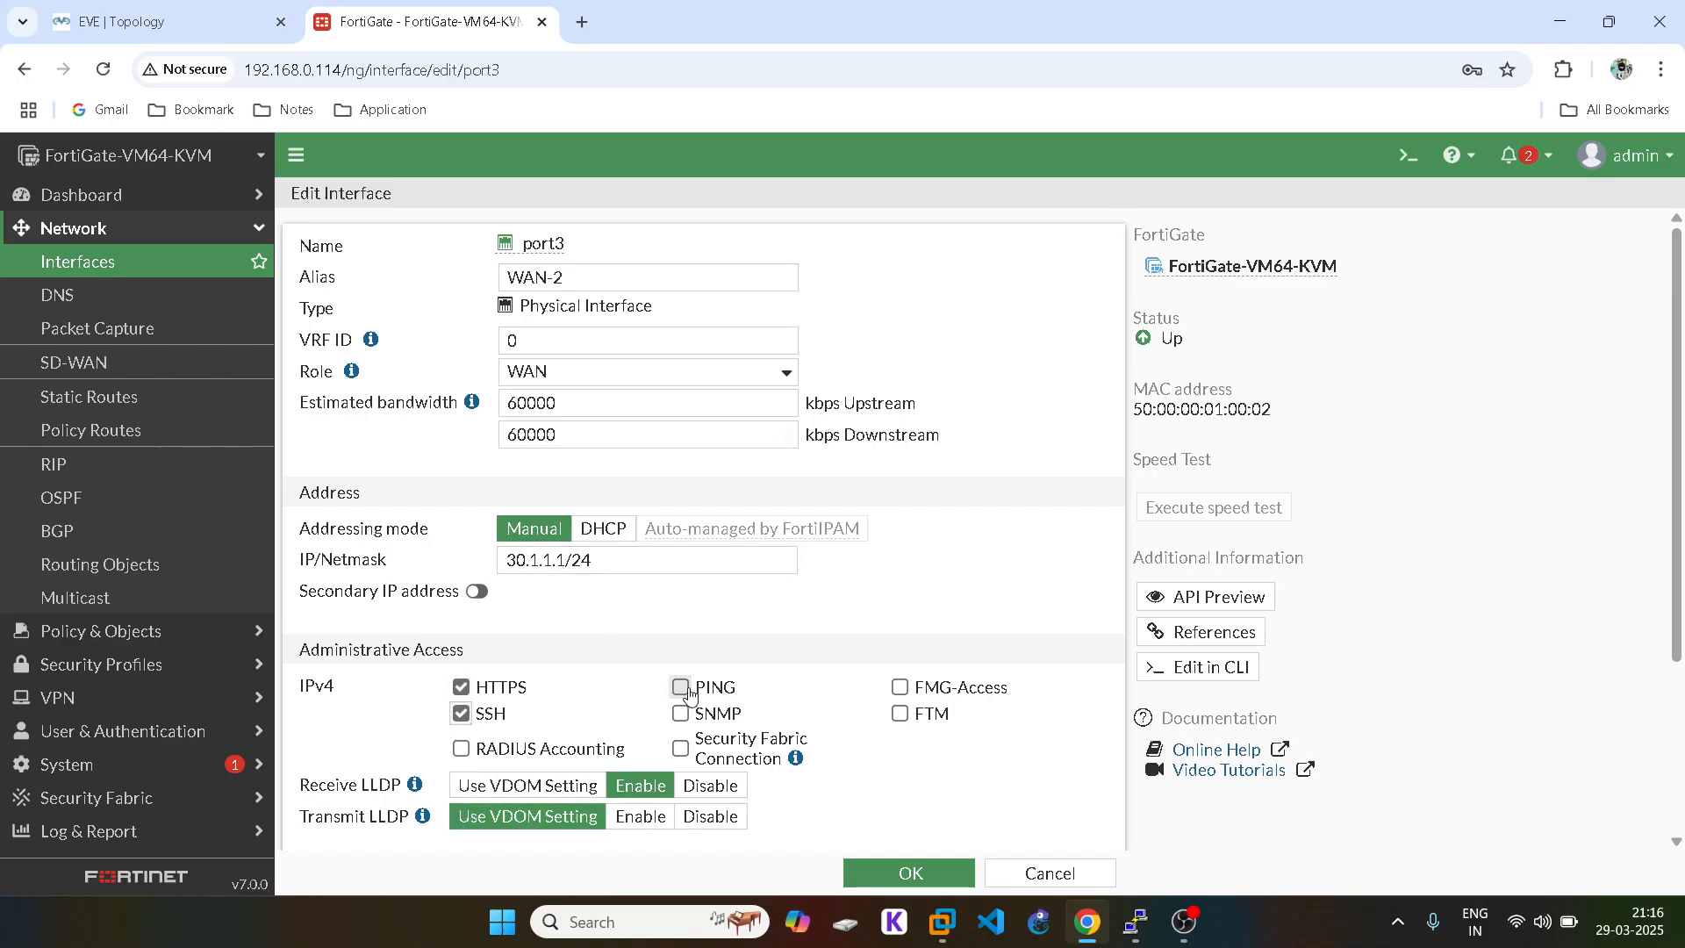
{"action": "left_click", "coordinate": [682, 689]}
{"action": "scroll", "coordinate": [913, 848], "scroll_direction": "down", "scroll_amount": 3}
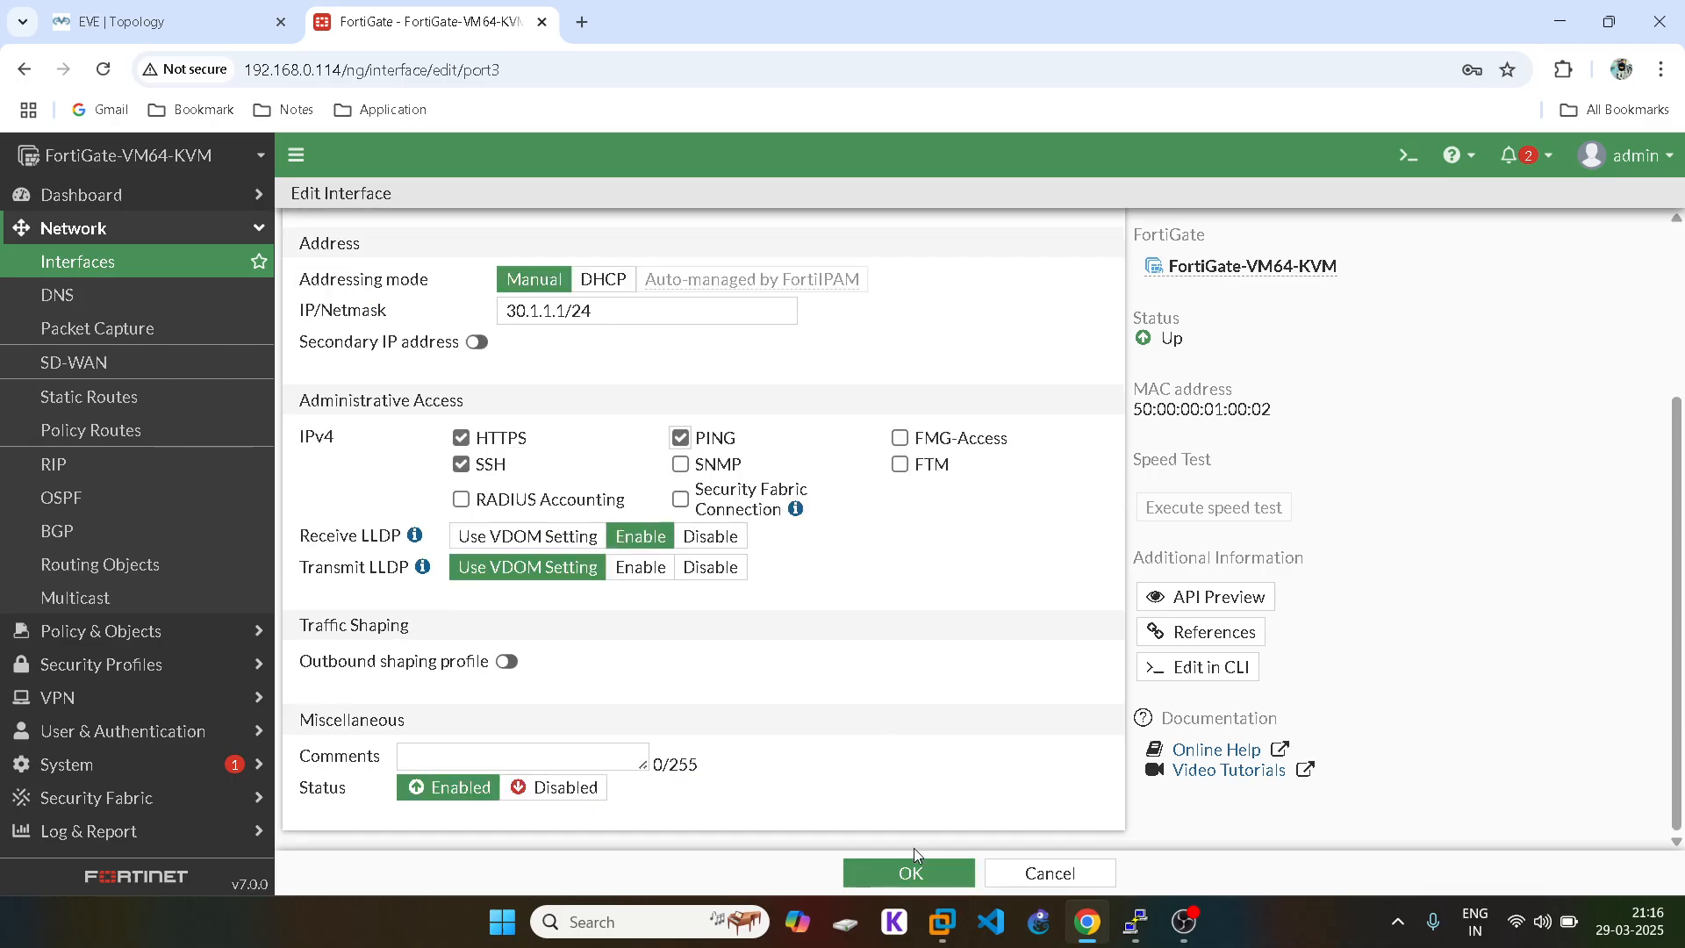
{"action": "left_click", "coordinate": [883, 867]}
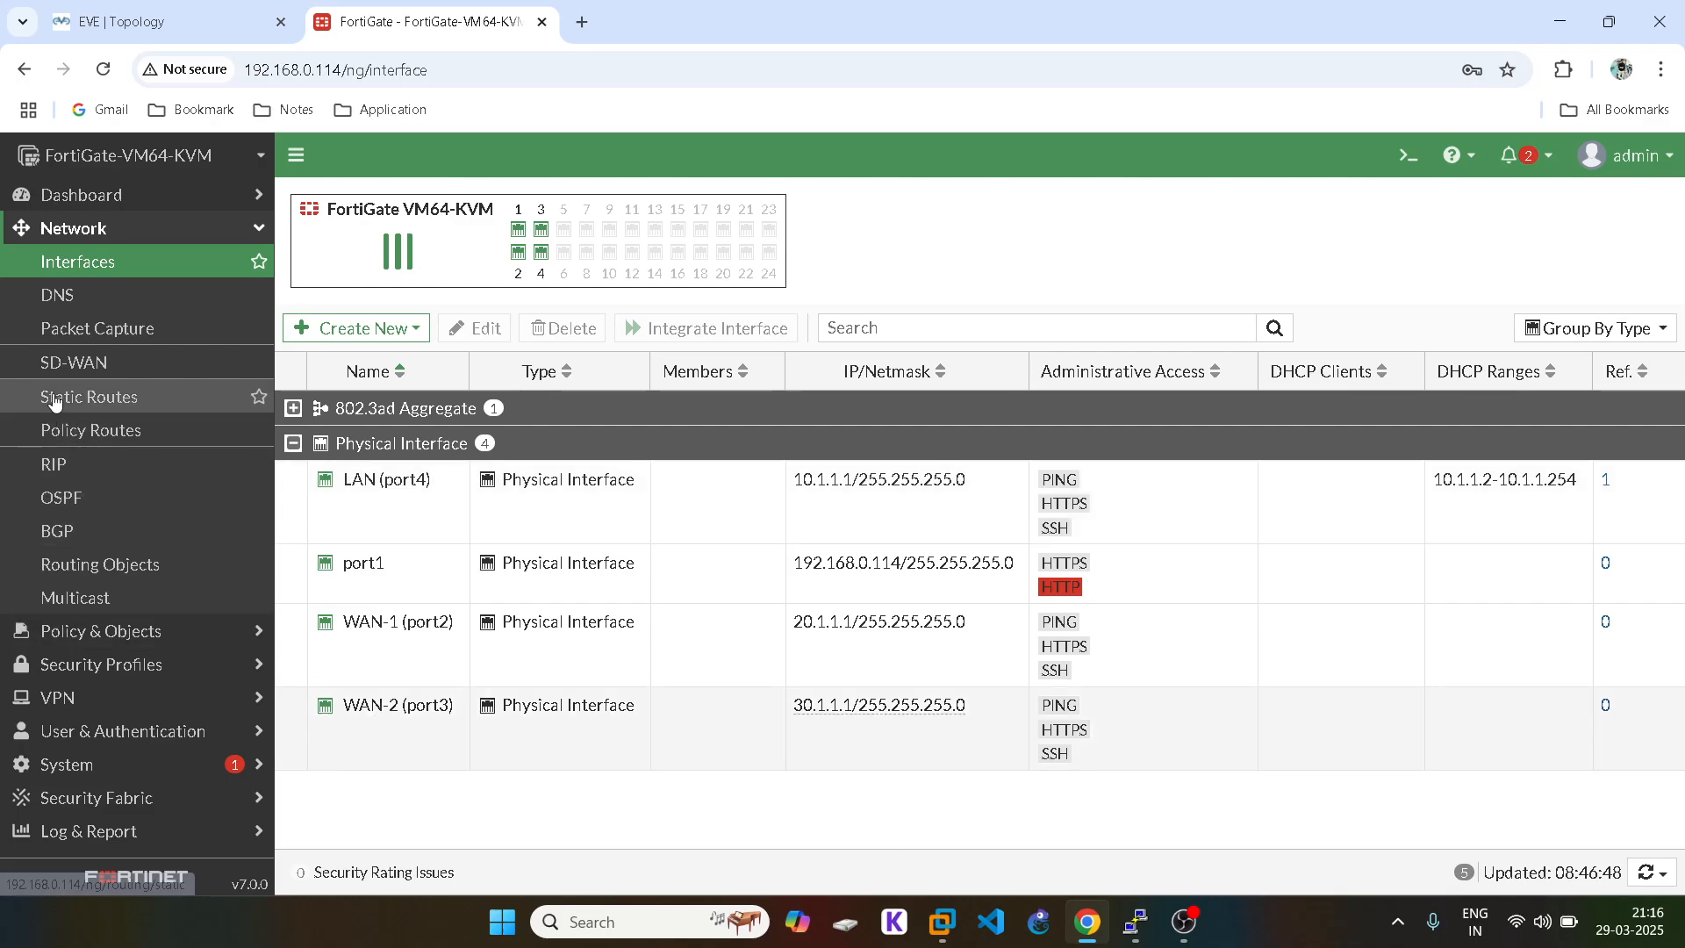
Step: Start a new static route going out WAN-1 (port2)
{"action": "left_click", "coordinate": [88, 397]}
{"action": "left_click", "coordinate": [319, 219]}
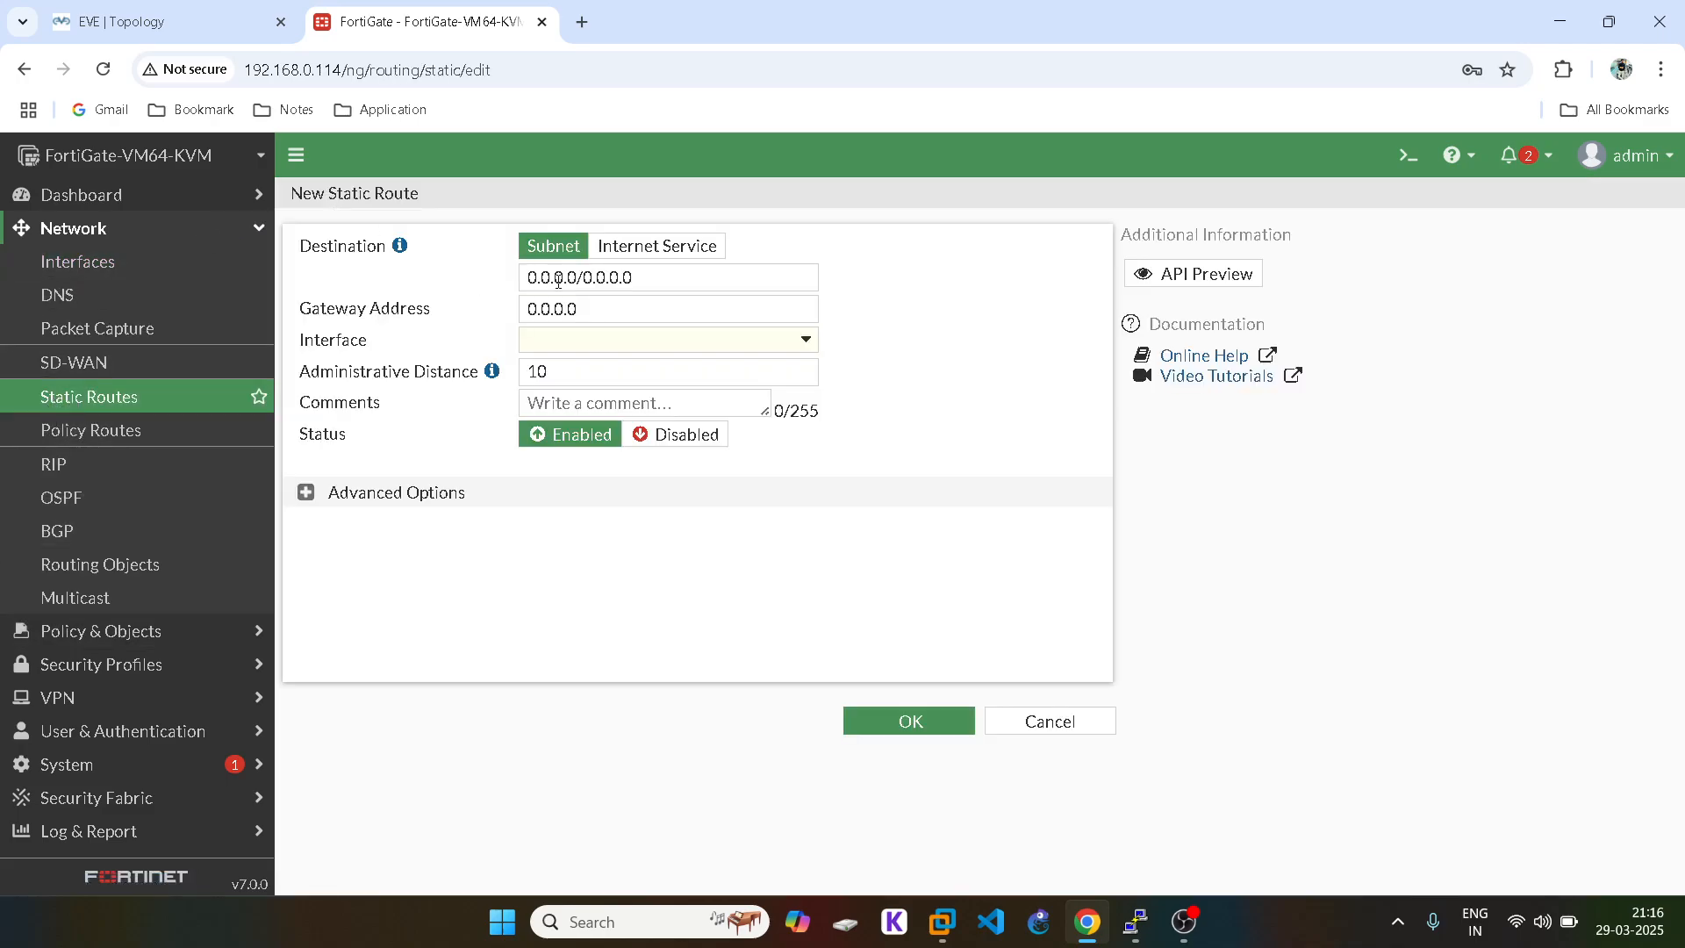
{"action": "left_click", "coordinate": [578, 344]}
{"action": "left_click", "coordinate": [581, 432]}
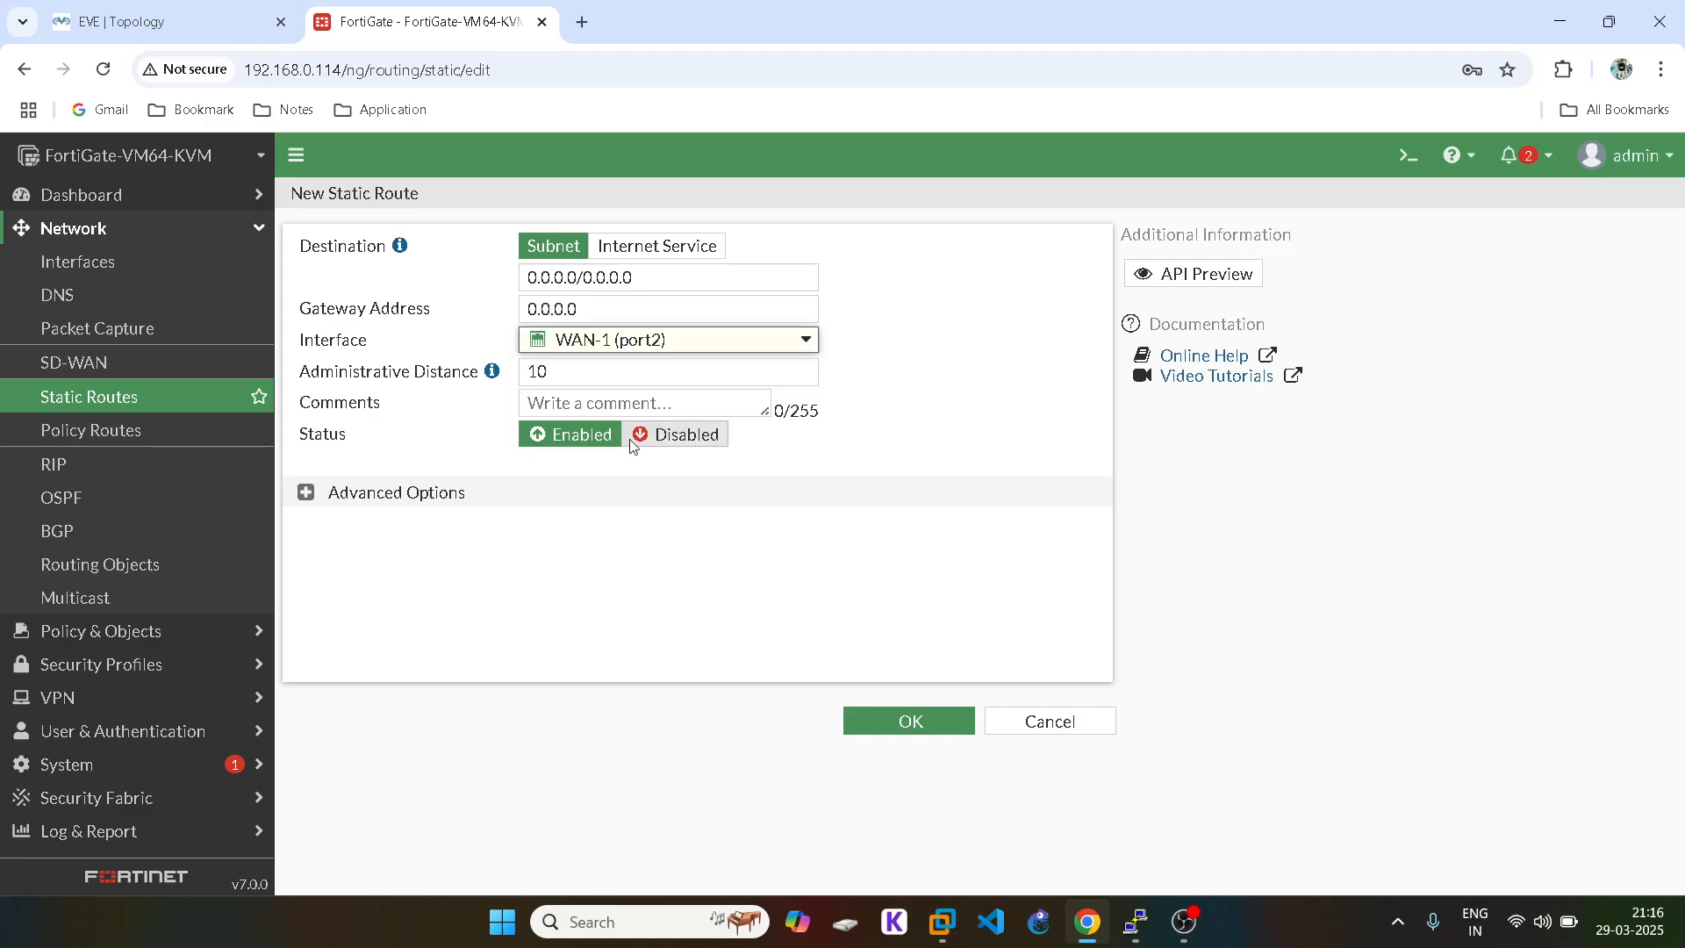
Step: Set the route's gateway to 20.1.1.2, copied from the INTERNET2 router console
{"action": "mouse_move", "coordinate": [1135, 921]}
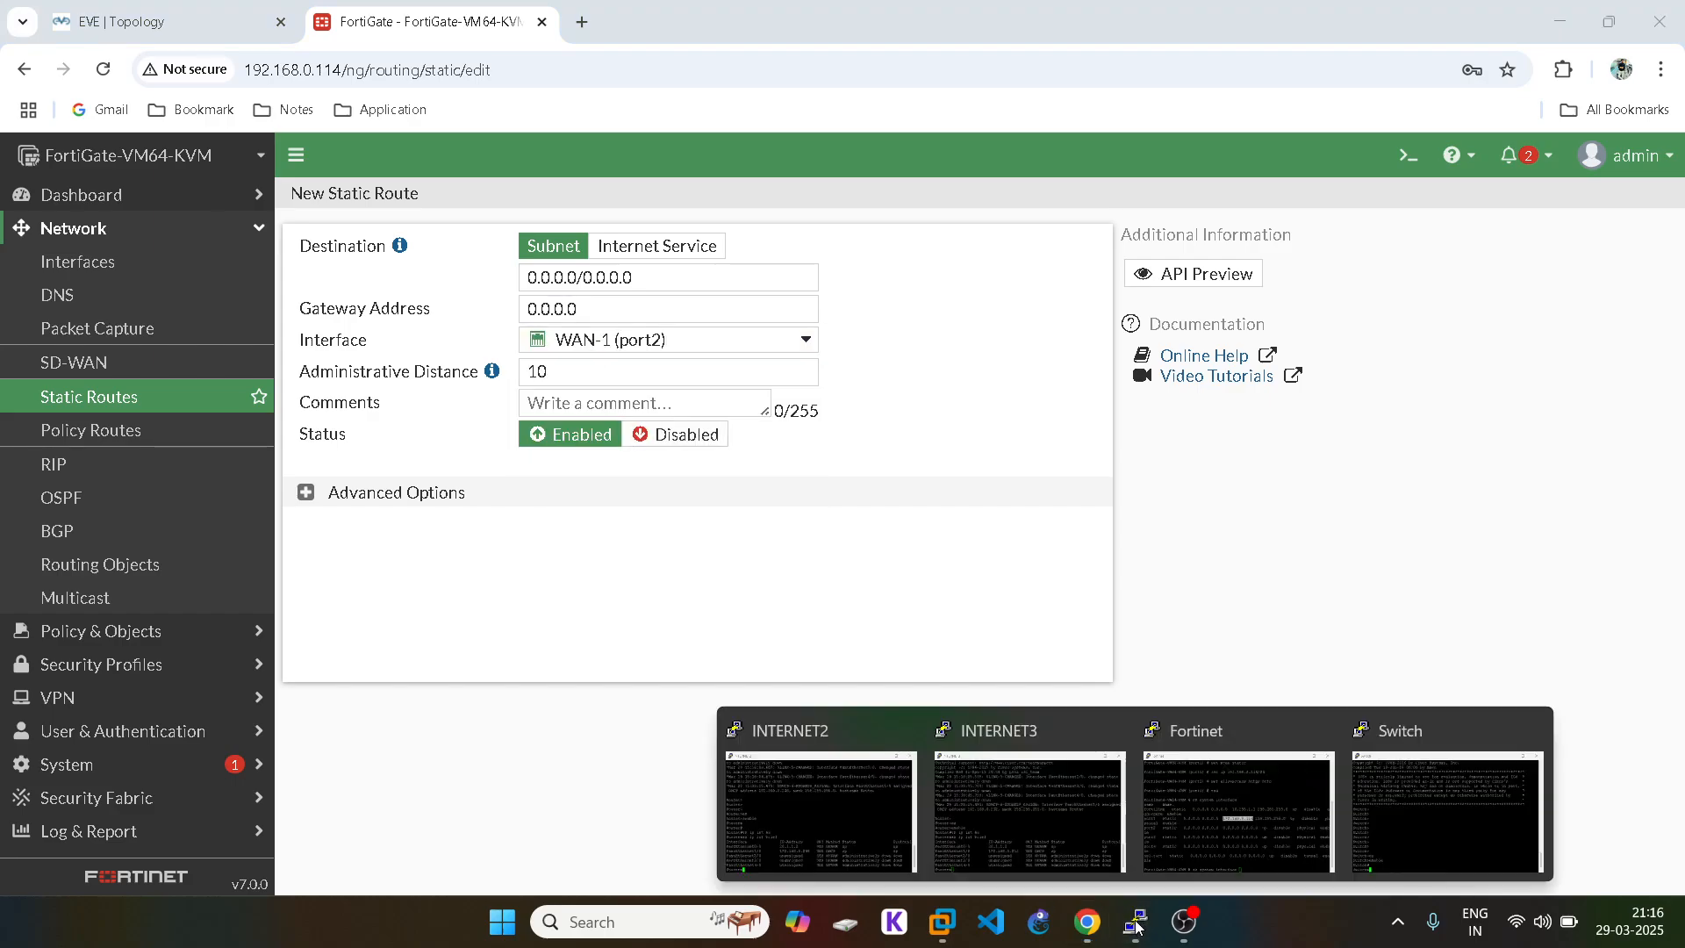
{"action": "left_click", "coordinate": [880, 844]}
{"action": "double_click", "coordinate": [352, 471]}
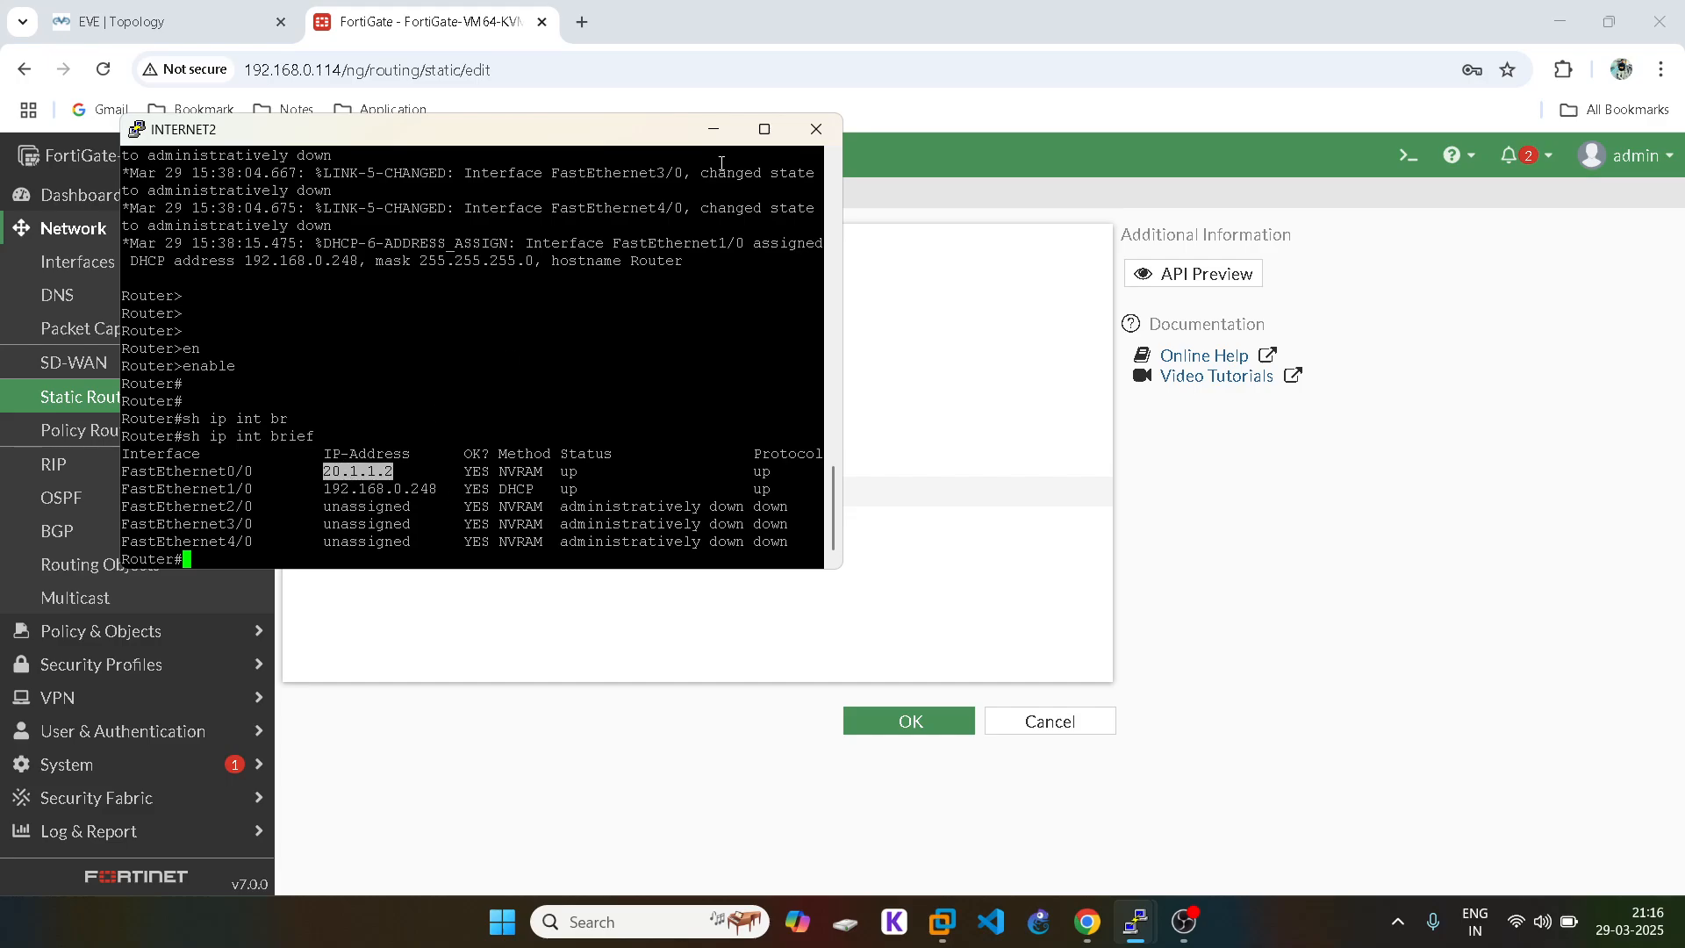
{"action": "left_click", "coordinate": [713, 129]}
{"action": "double_click", "coordinate": [545, 308]}
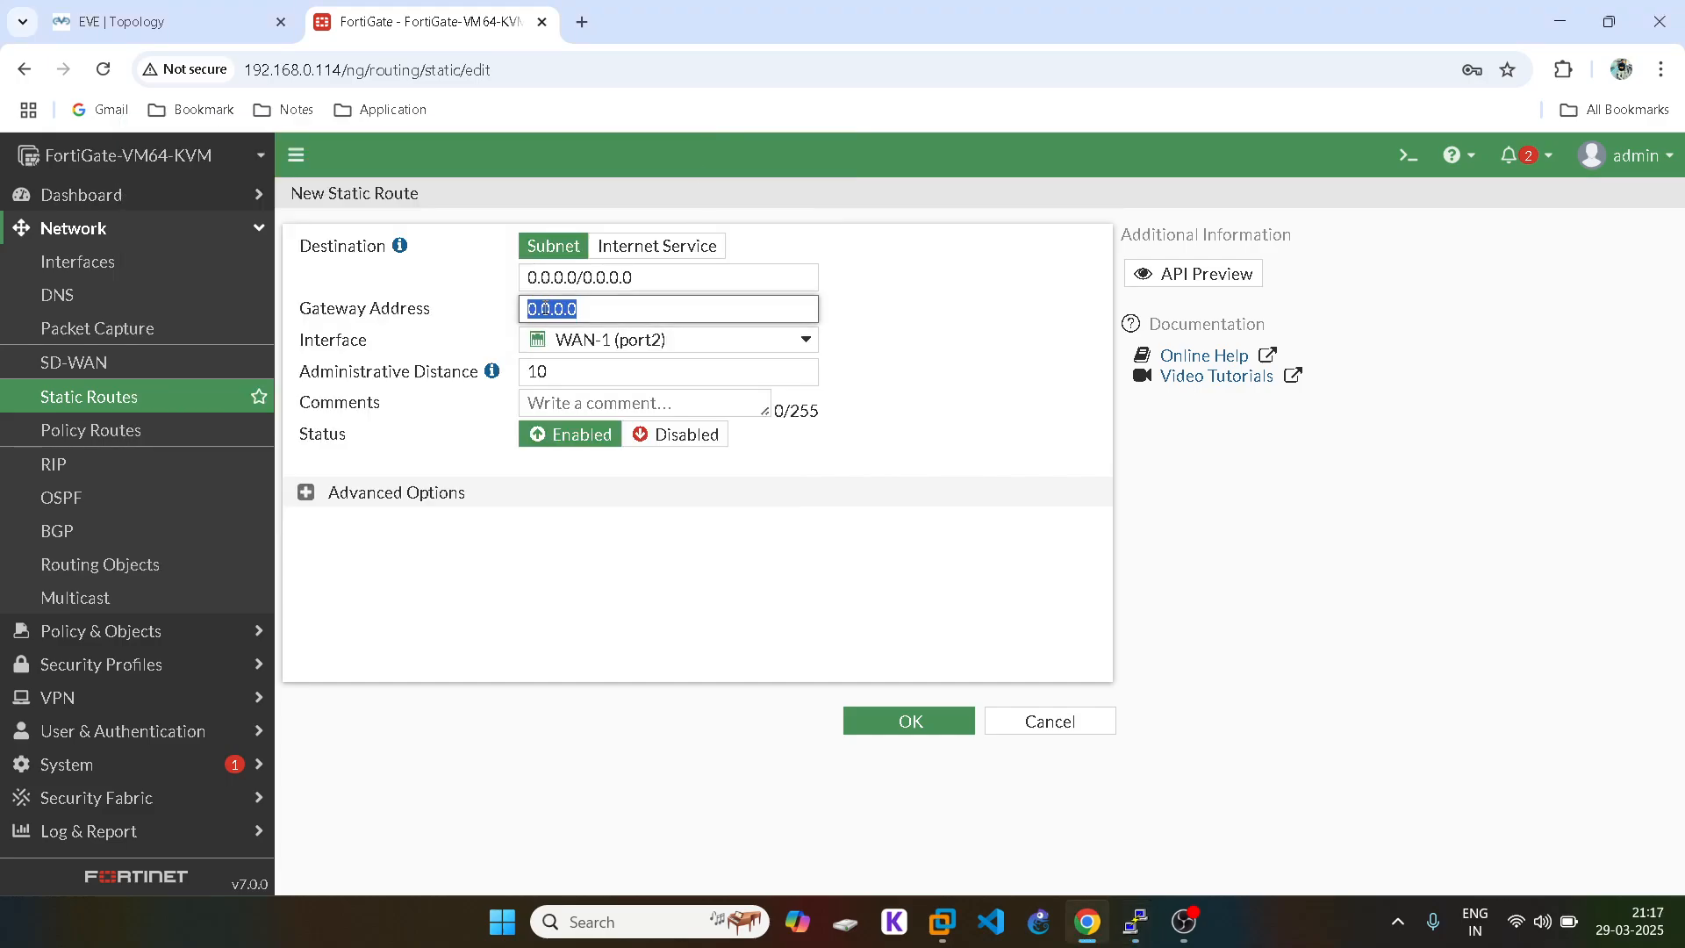
{"action": "type", "text": "20.1.1.2"}
{"action": "left_click", "coordinate": [167, 21]}
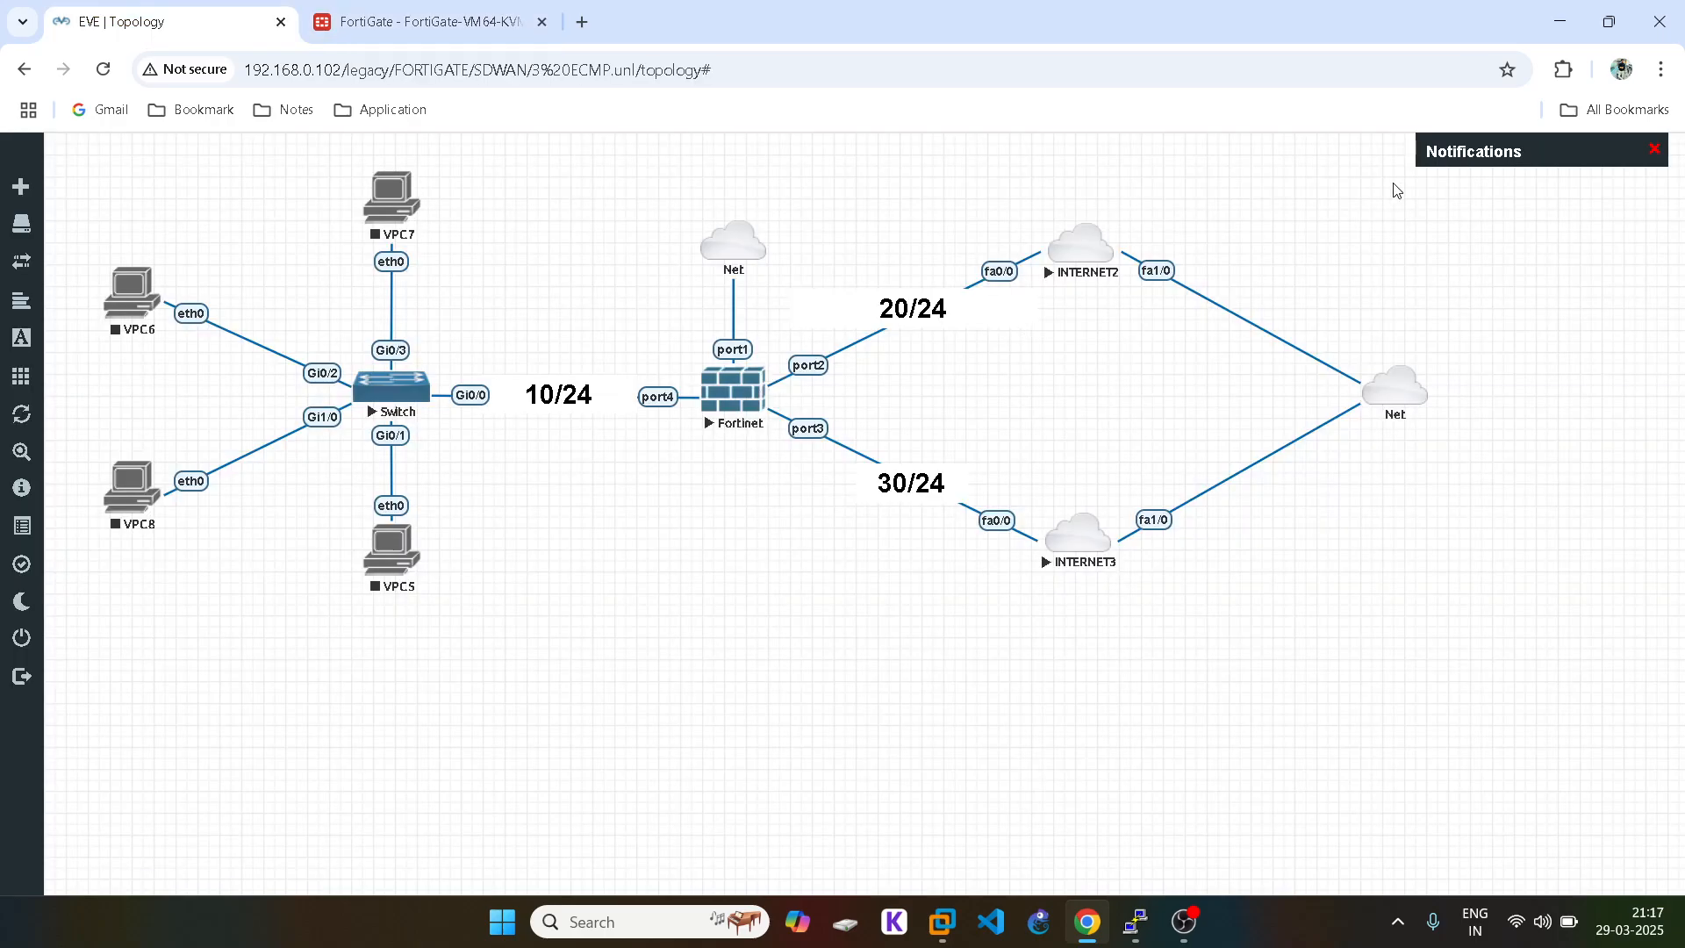
{"action": "left_click", "coordinate": [408, 13]}
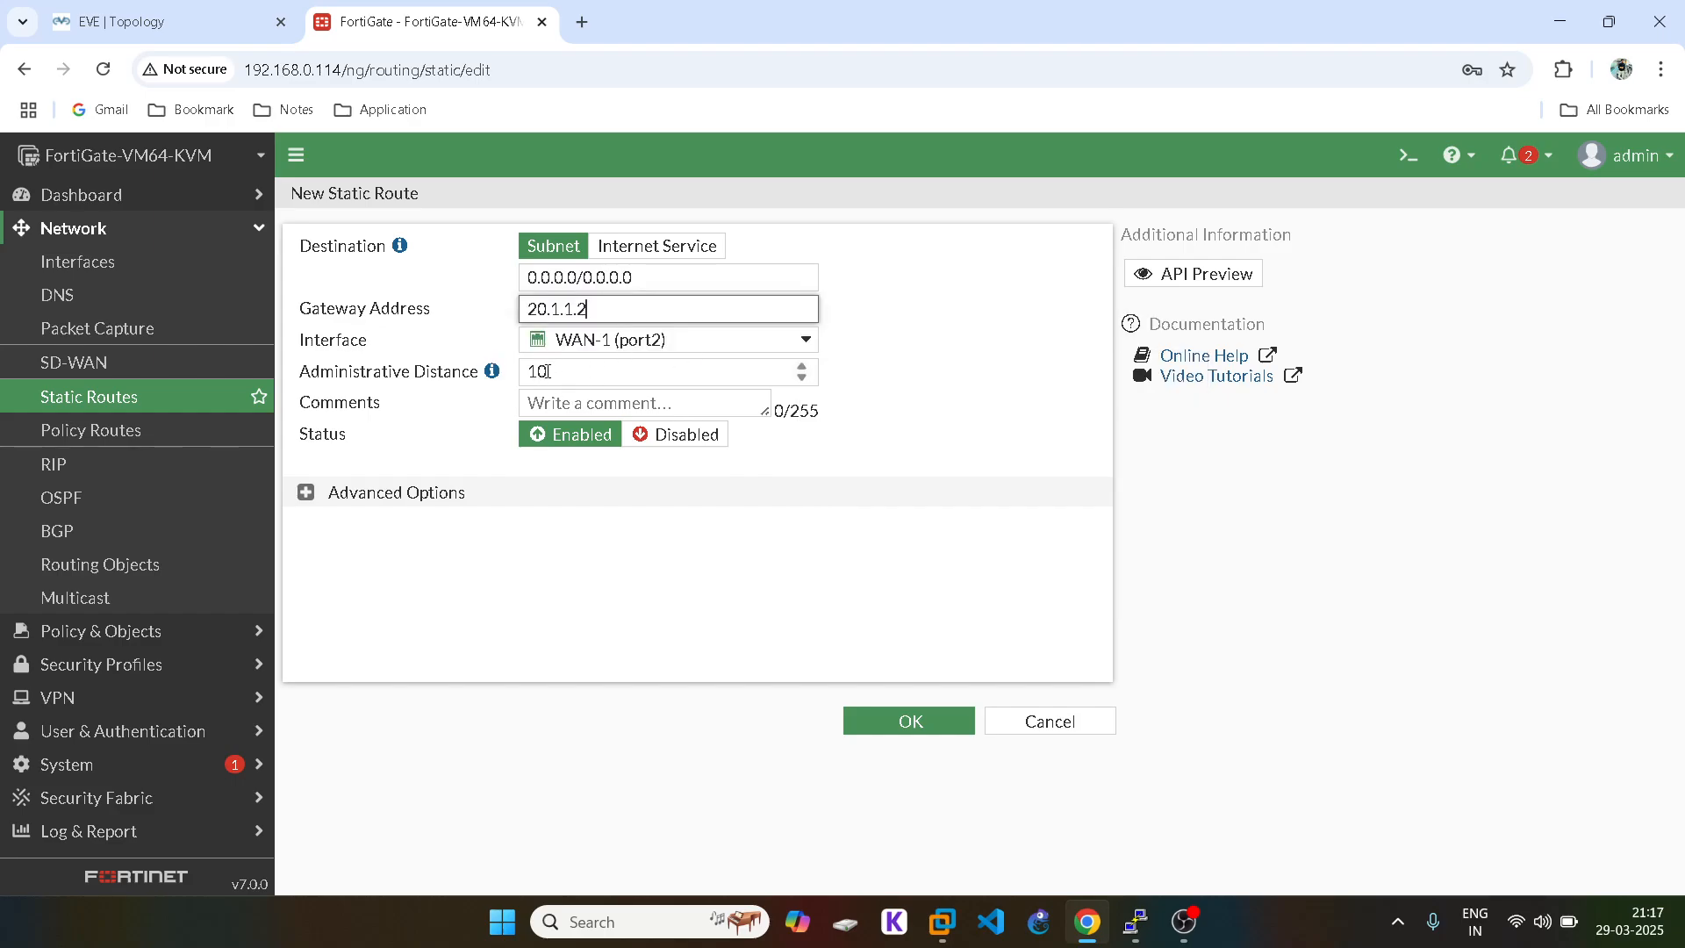
Step: Set the route's priority to 15 under Advanced Options and save it
{"action": "mouse_move", "coordinate": [496, 375]}
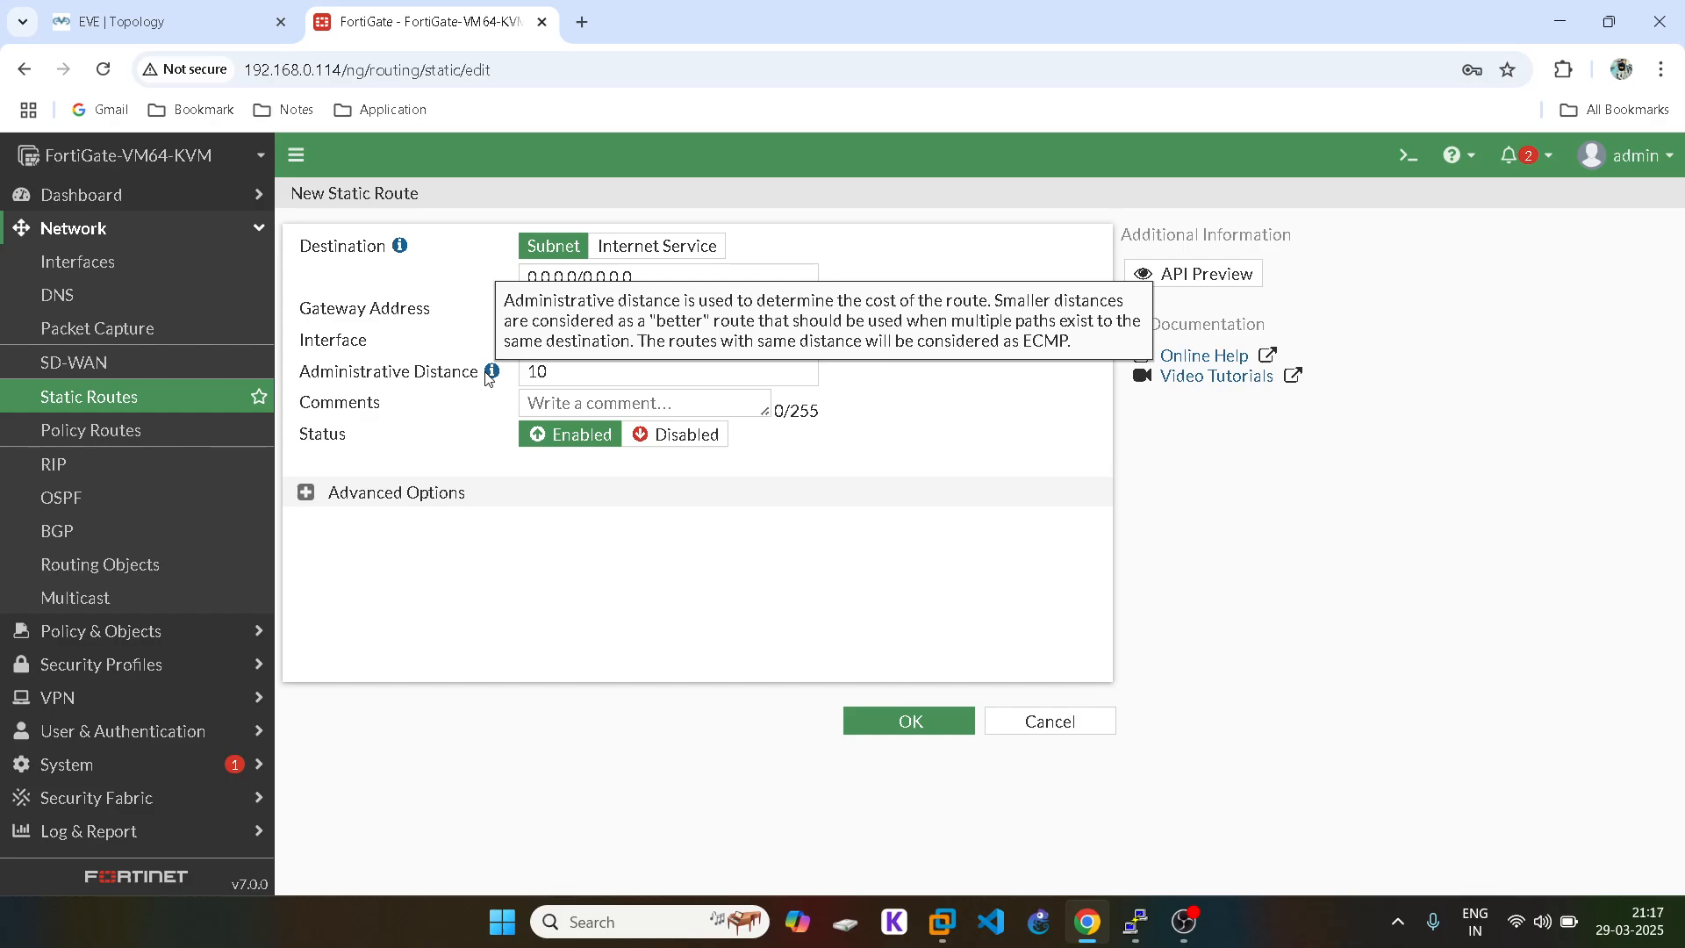
{"action": "left_click", "coordinate": [304, 494]}
{"action": "mouse_move", "coordinate": [372, 530]}
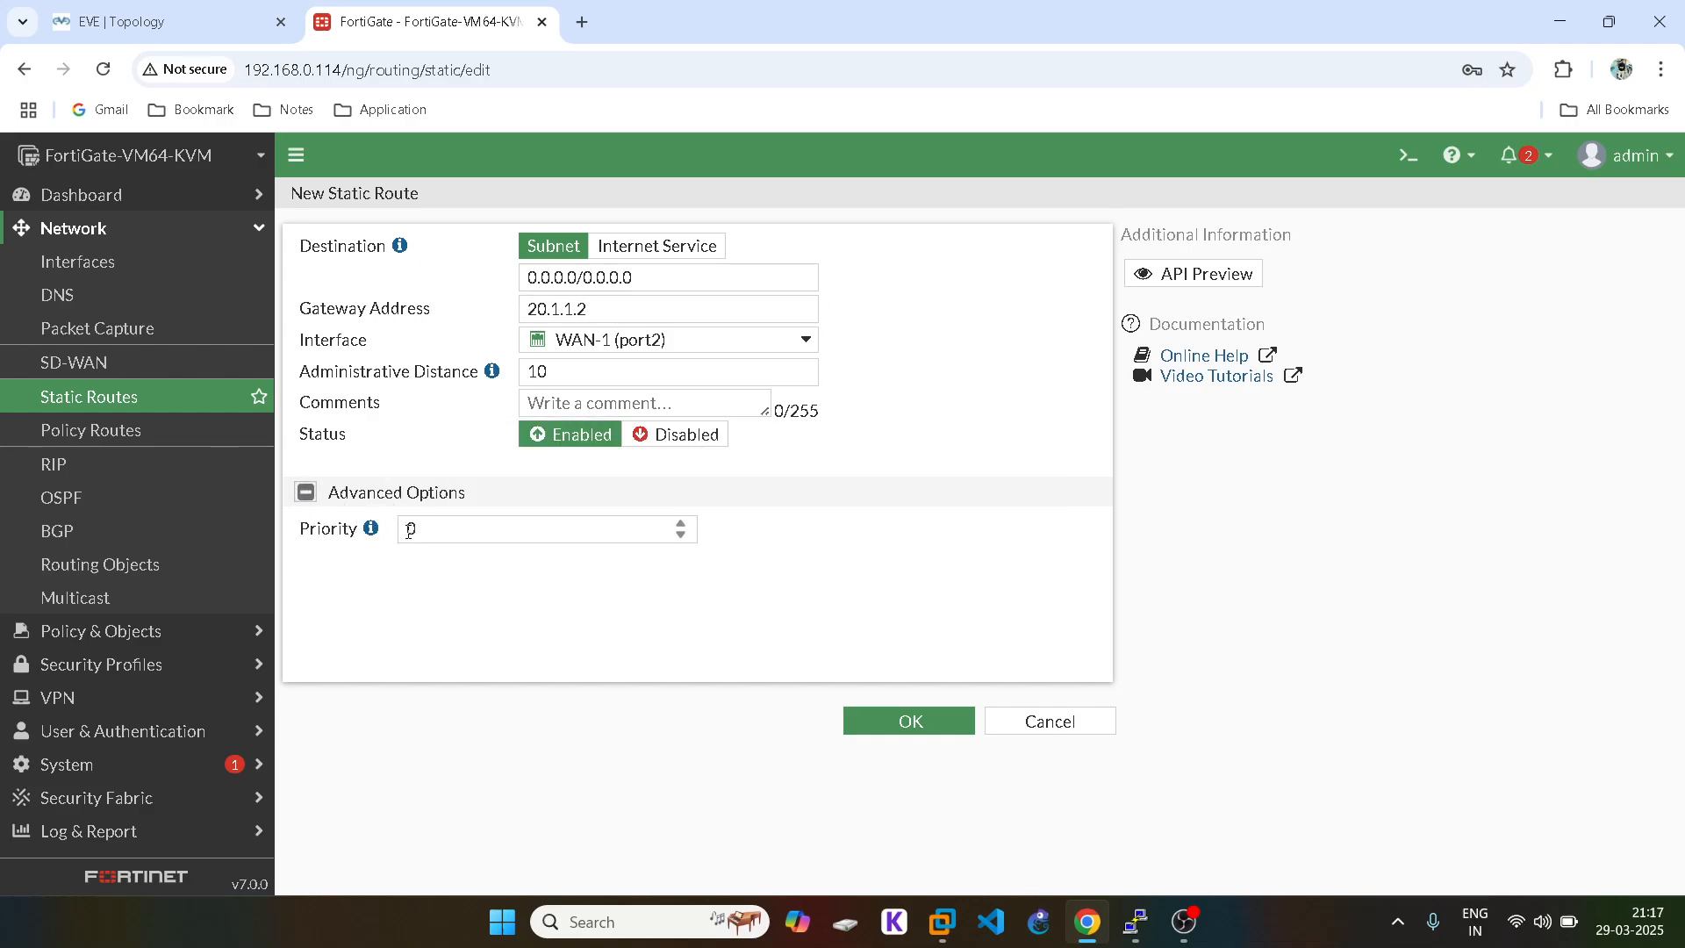
{"action": "double_click", "coordinate": [410, 530]}
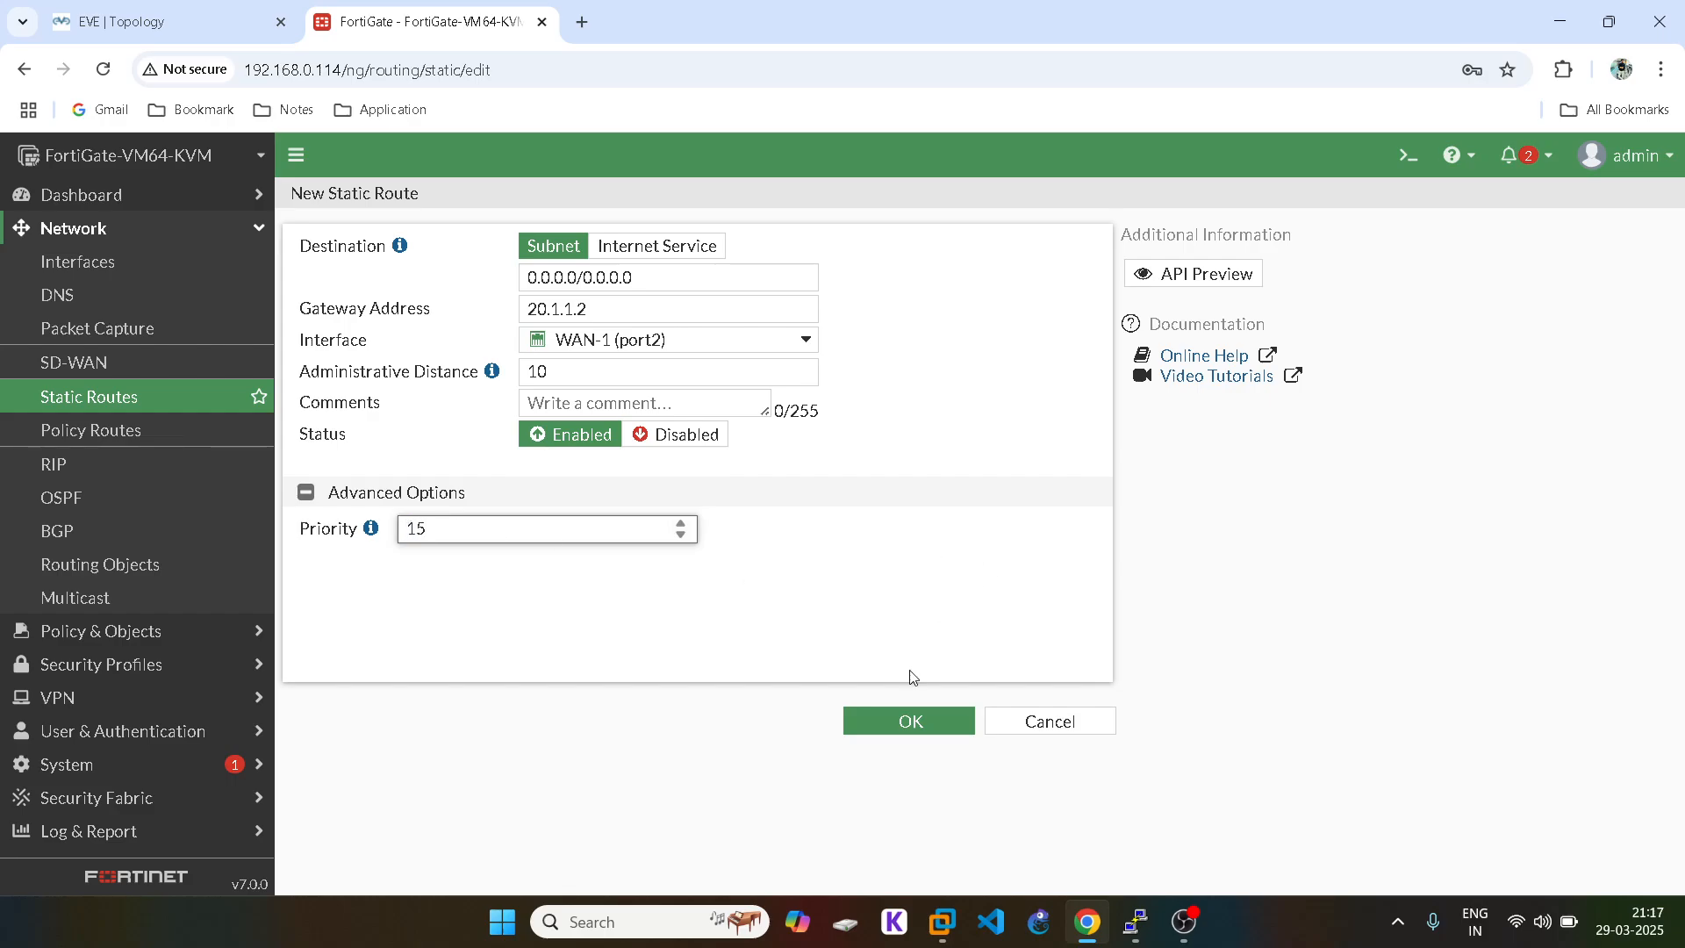
{"action": "left_click", "coordinate": [932, 725]}
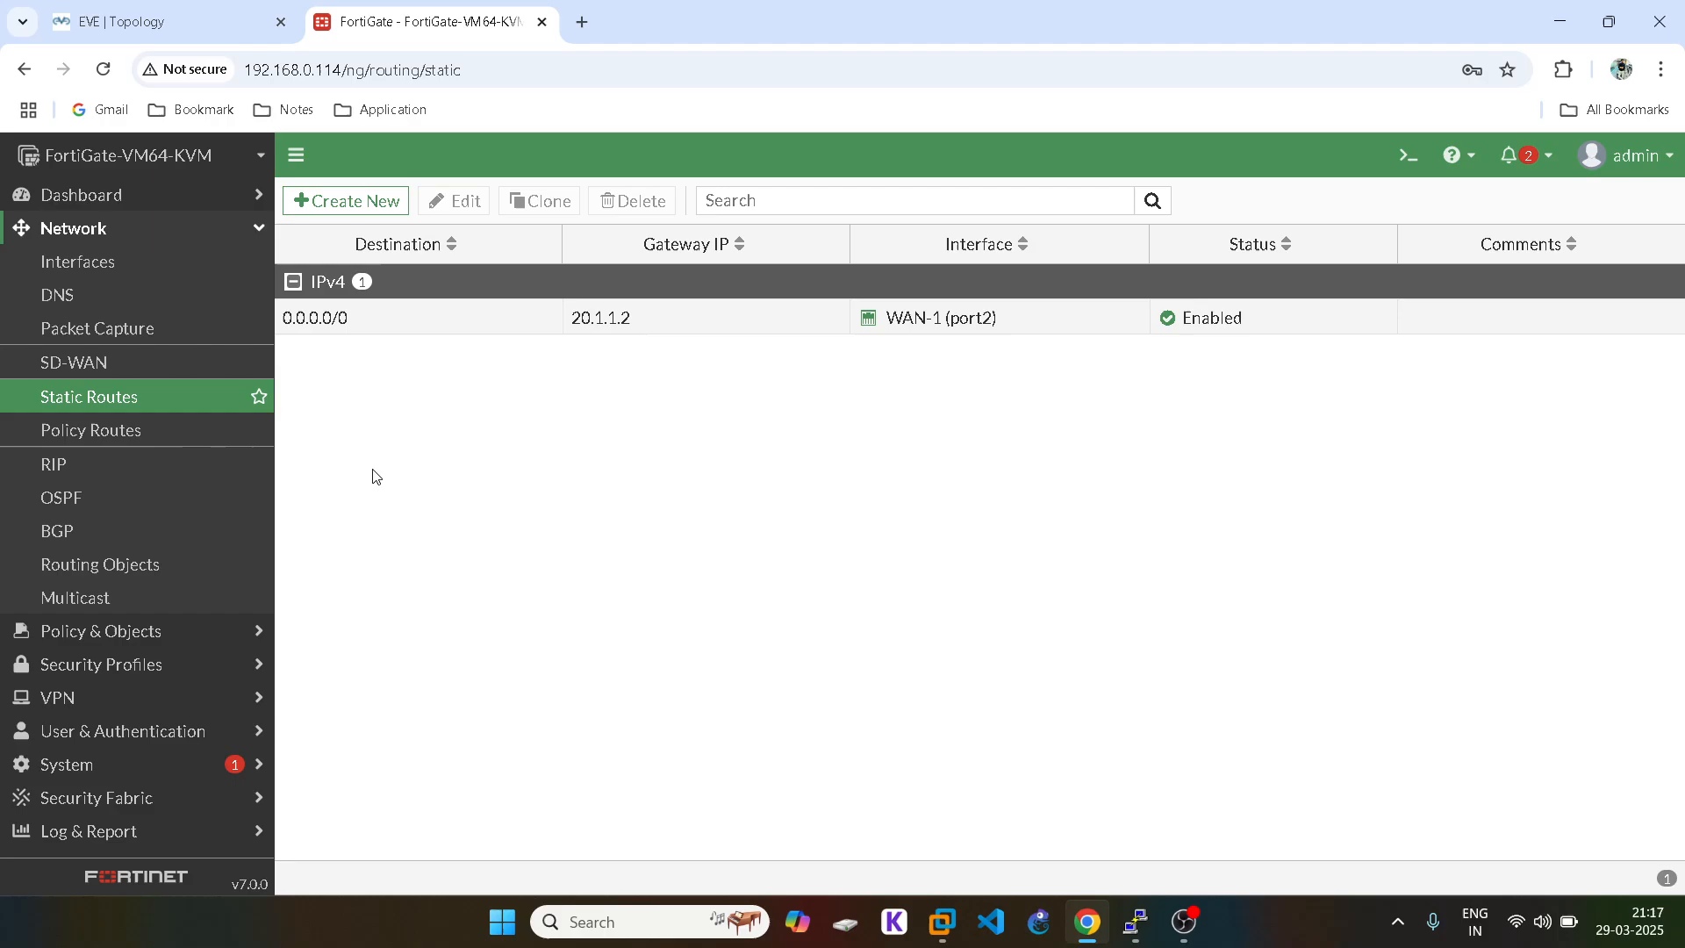
Step: Create a static route on WAN-2 (port3) with gateway 30.1.1.2 from the INTERNET3 console
{"action": "left_click", "coordinate": [386, 202]}
{"action": "left_click", "coordinate": [637, 340]}
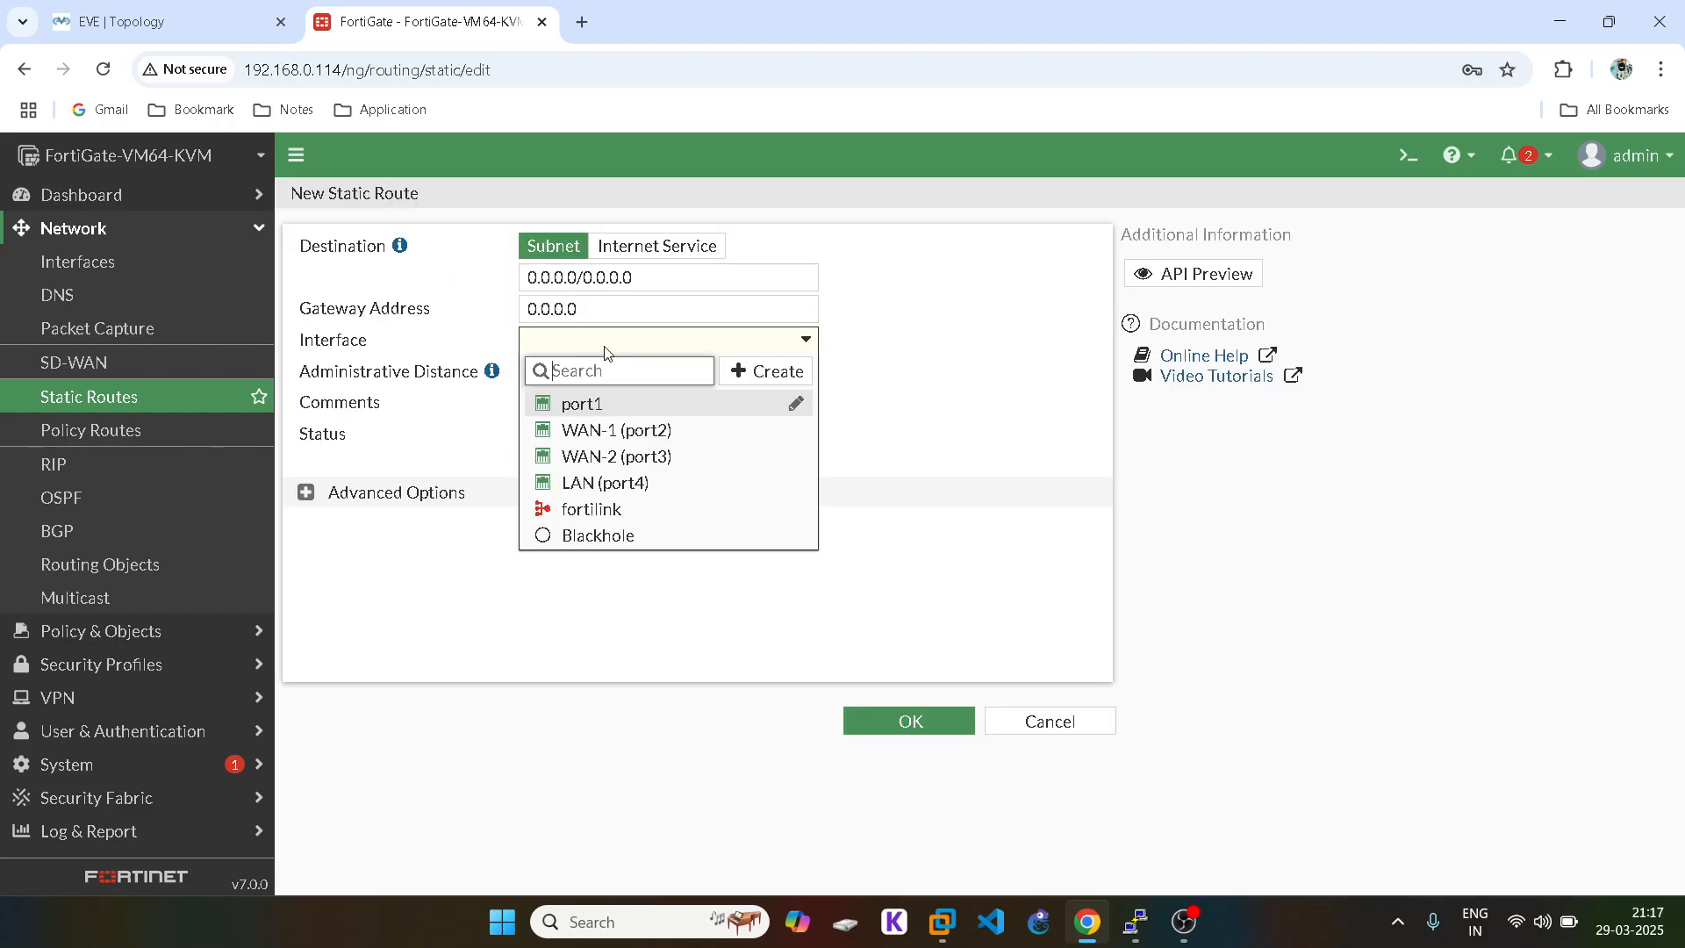
{"action": "left_click", "coordinate": [623, 451]}
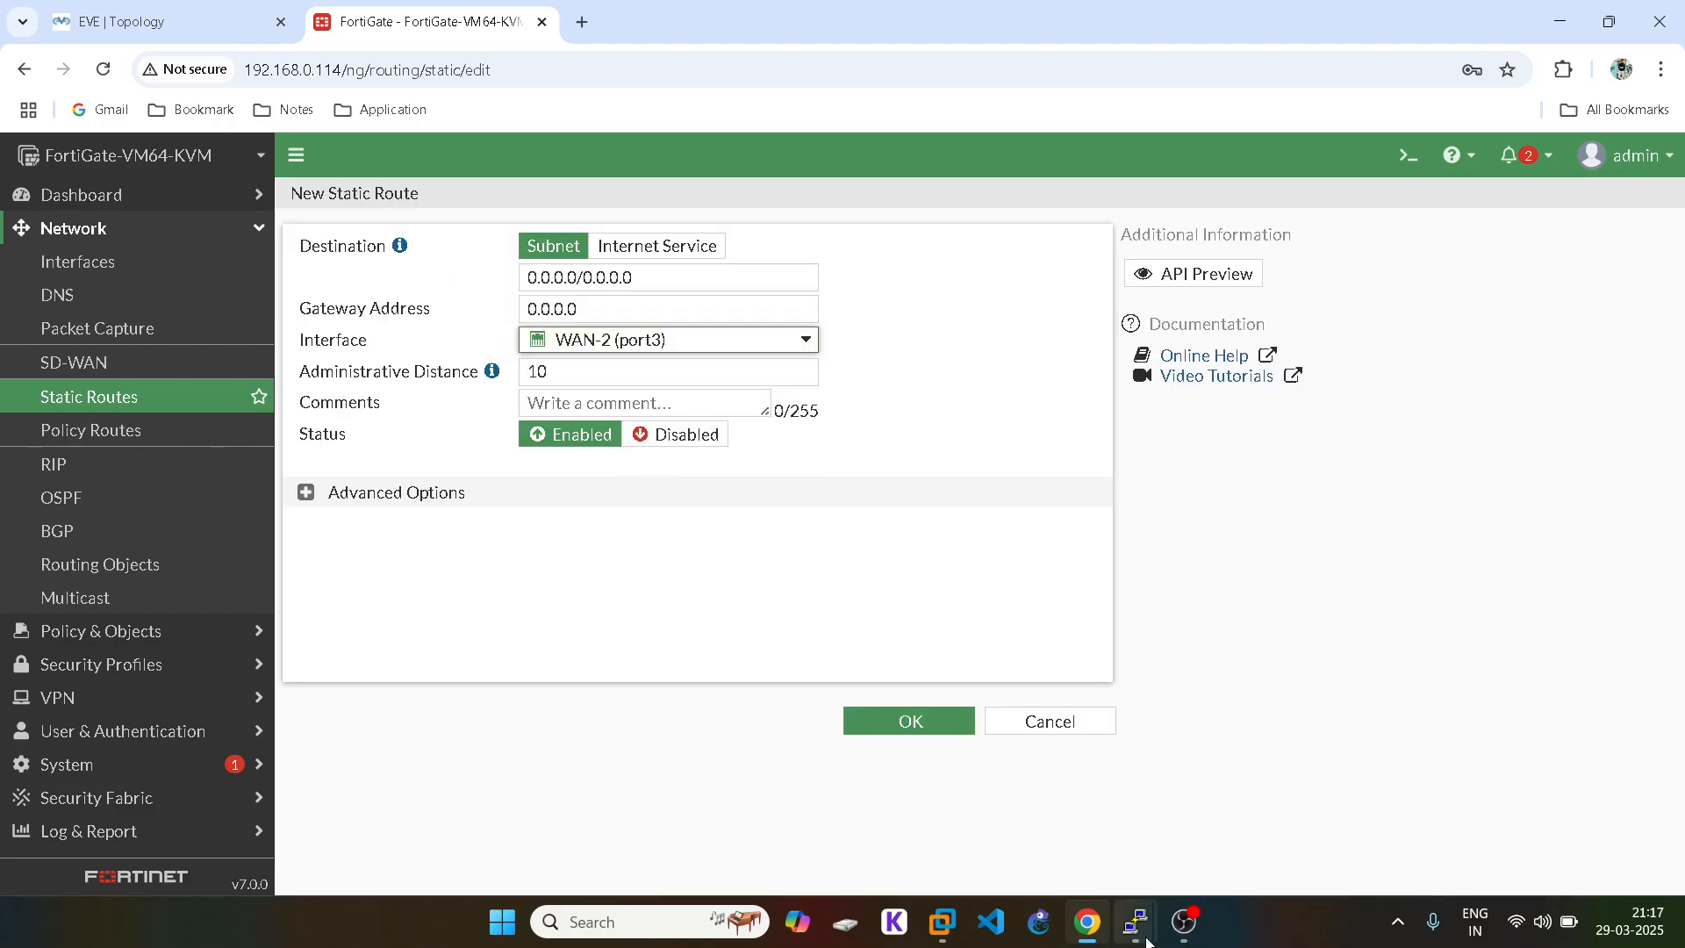
{"action": "mouse_move", "coordinate": [1135, 921]}
{"action": "left_click", "coordinate": [821, 803]}
{"action": "double_click", "coordinate": [386, 513]}
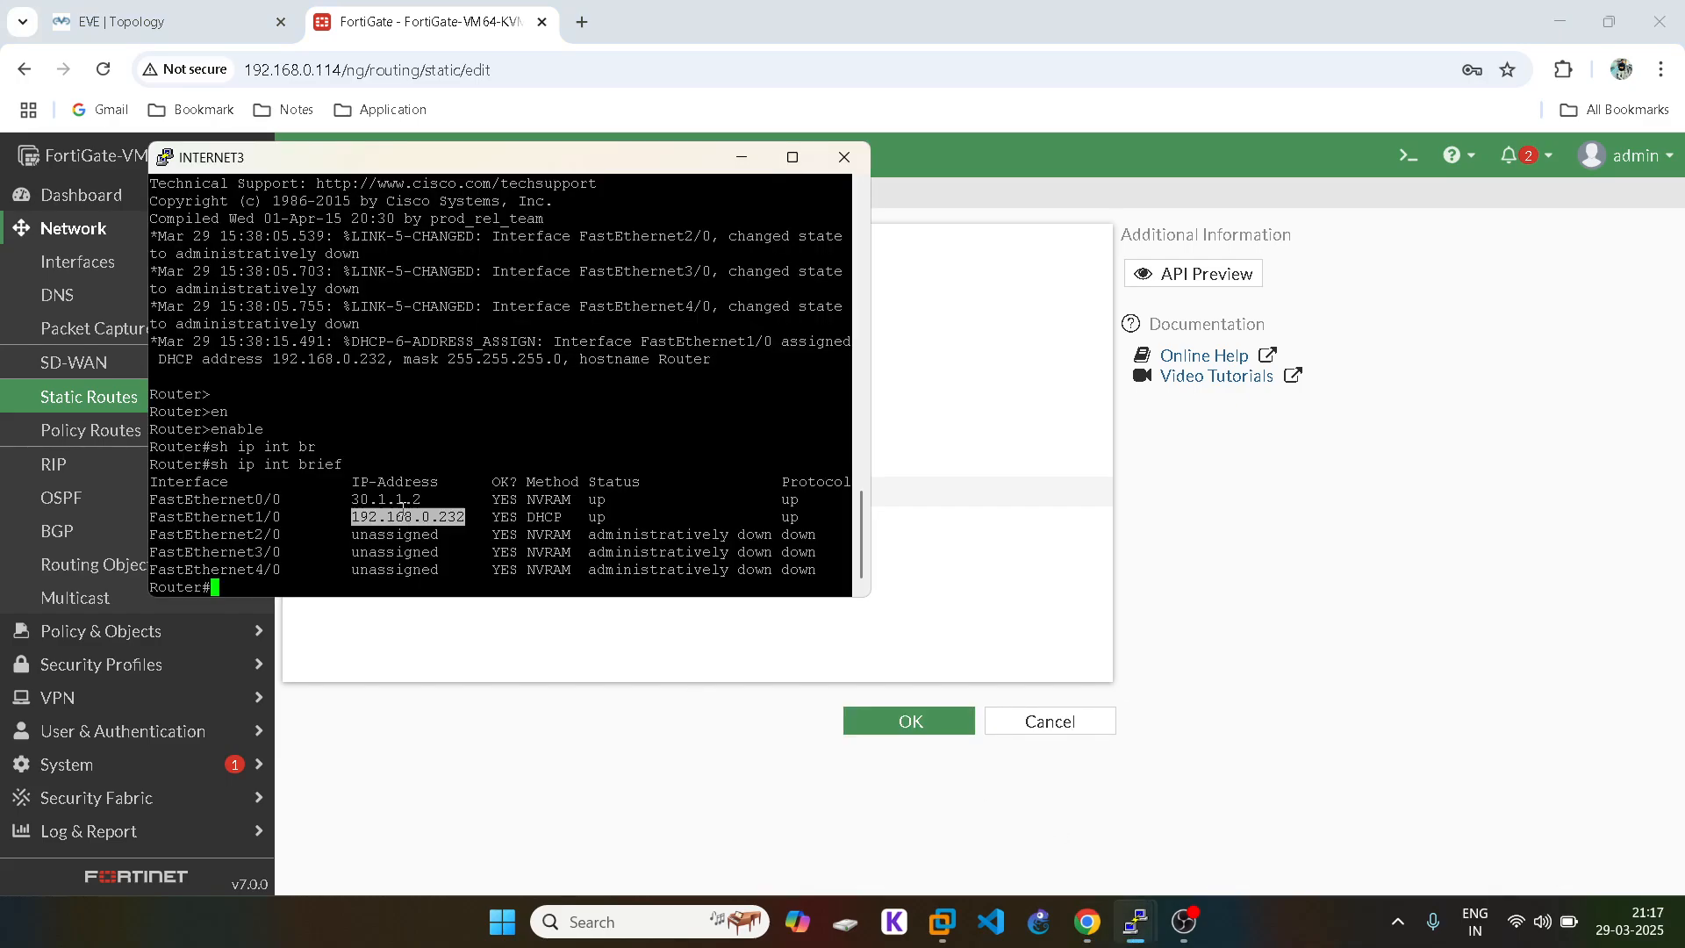
{"action": "double_click", "coordinate": [386, 499]}
{"action": "left_click", "coordinate": [740, 159]}
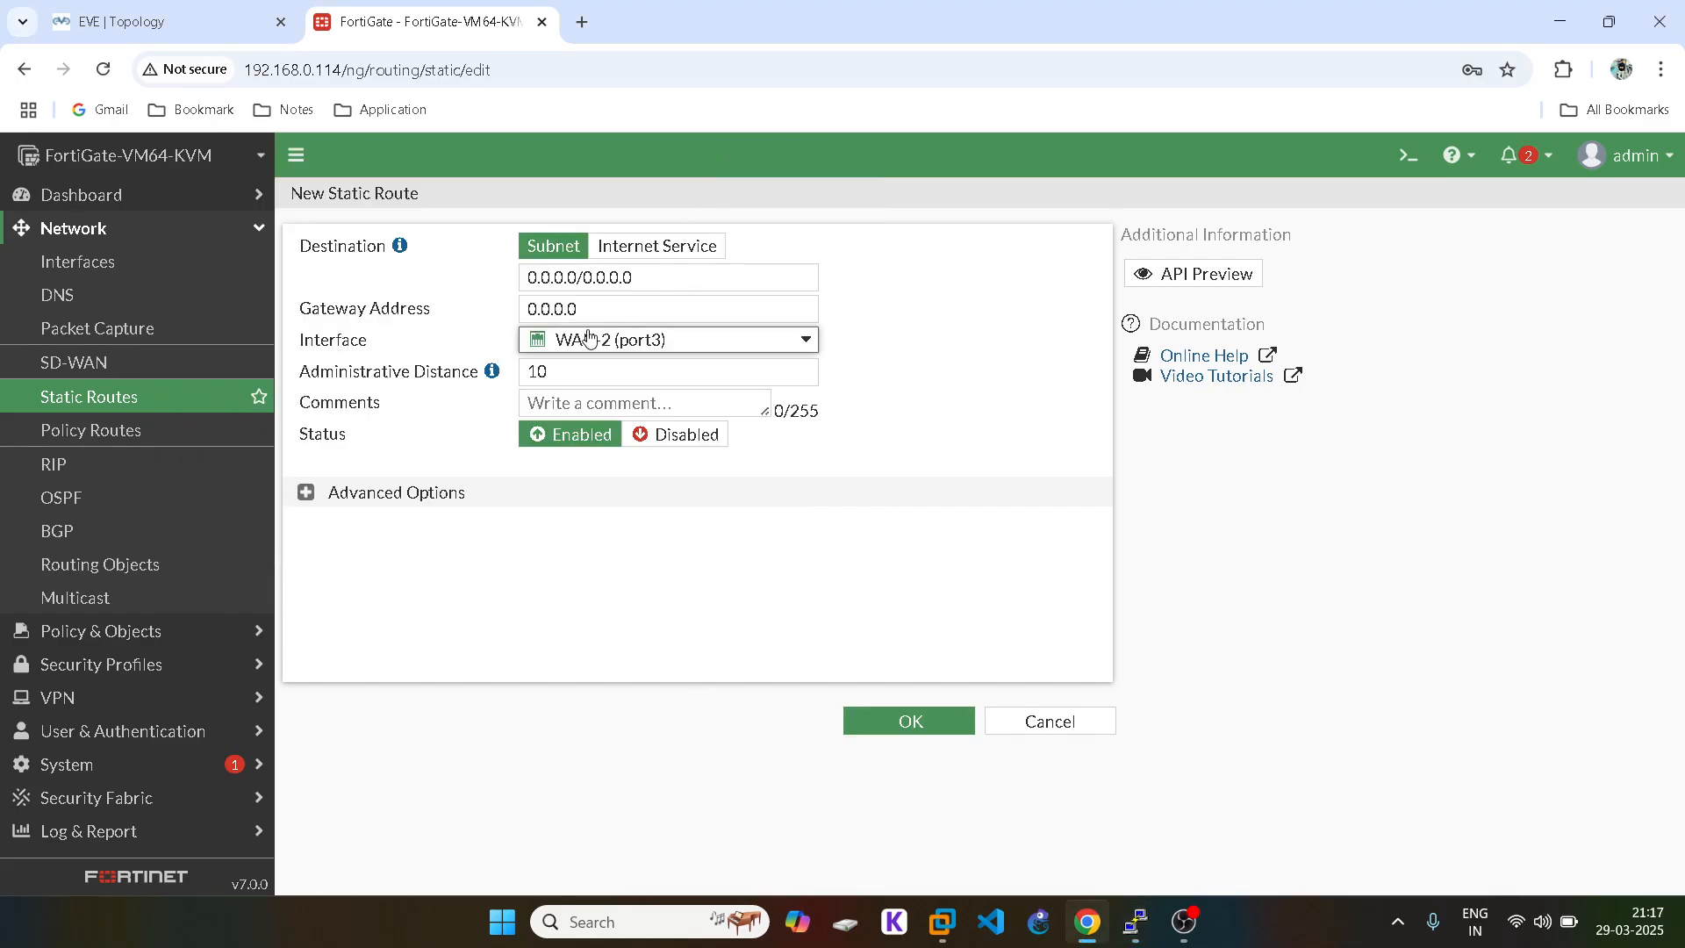
{"action": "double_click", "coordinate": [553, 308]}
{"action": "type", "text": "30.1.1.2"}
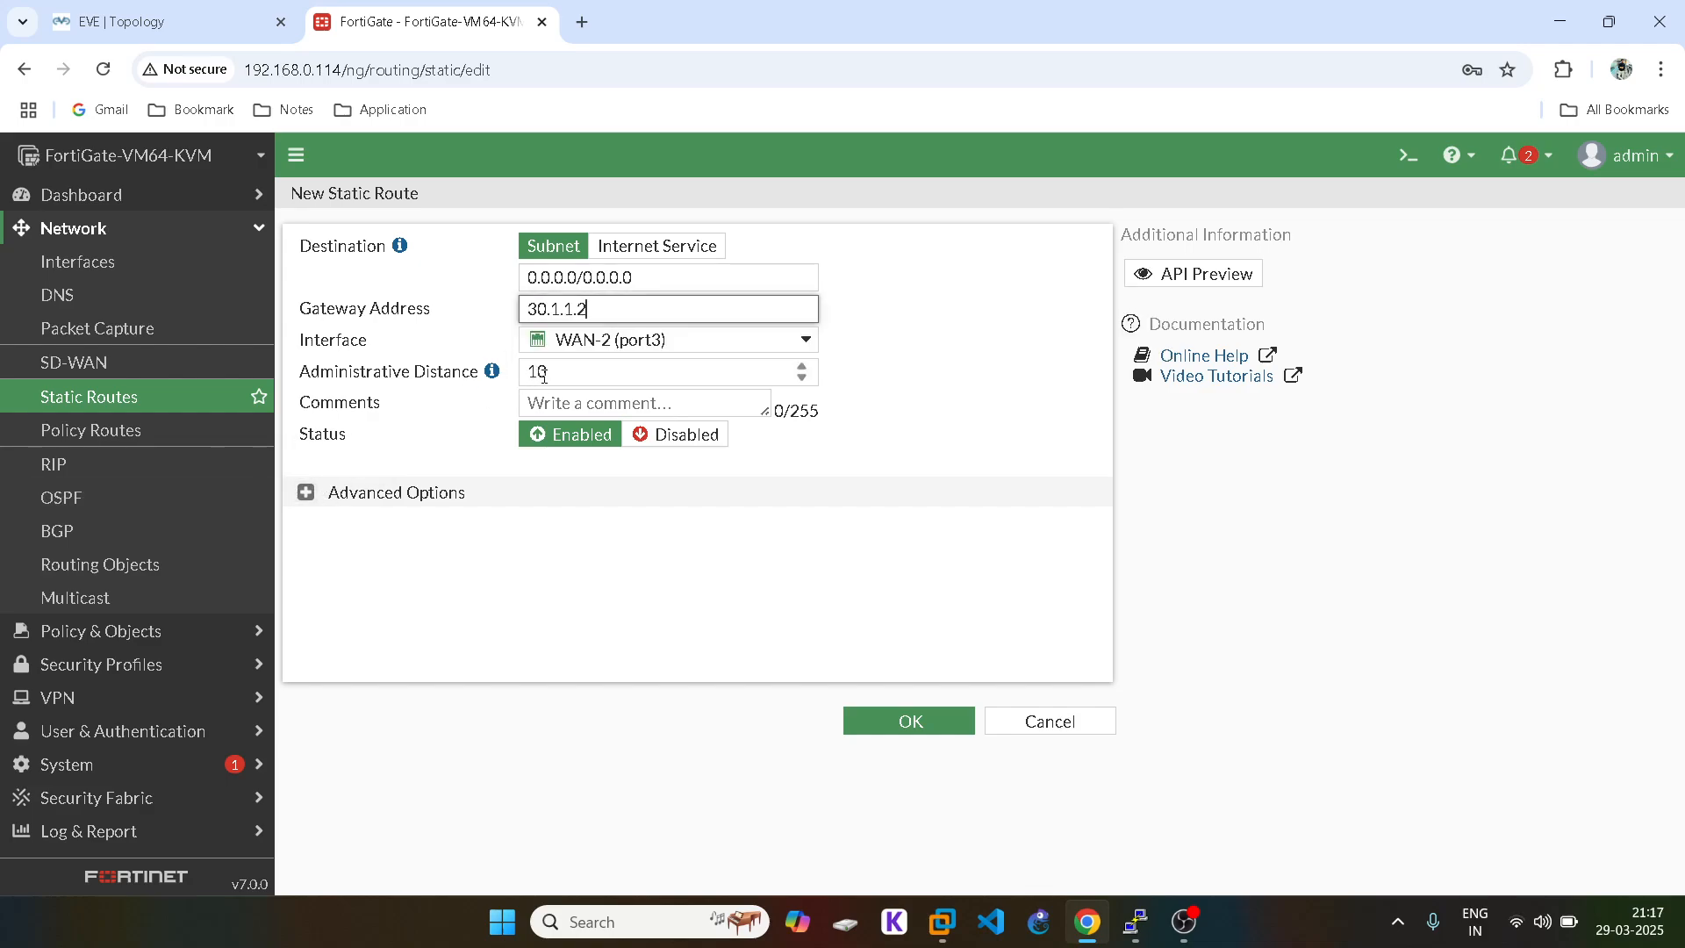
Step: Set the route's priority to 15 under Advanced Options and save it
{"action": "left_click", "coordinate": [305, 492]}
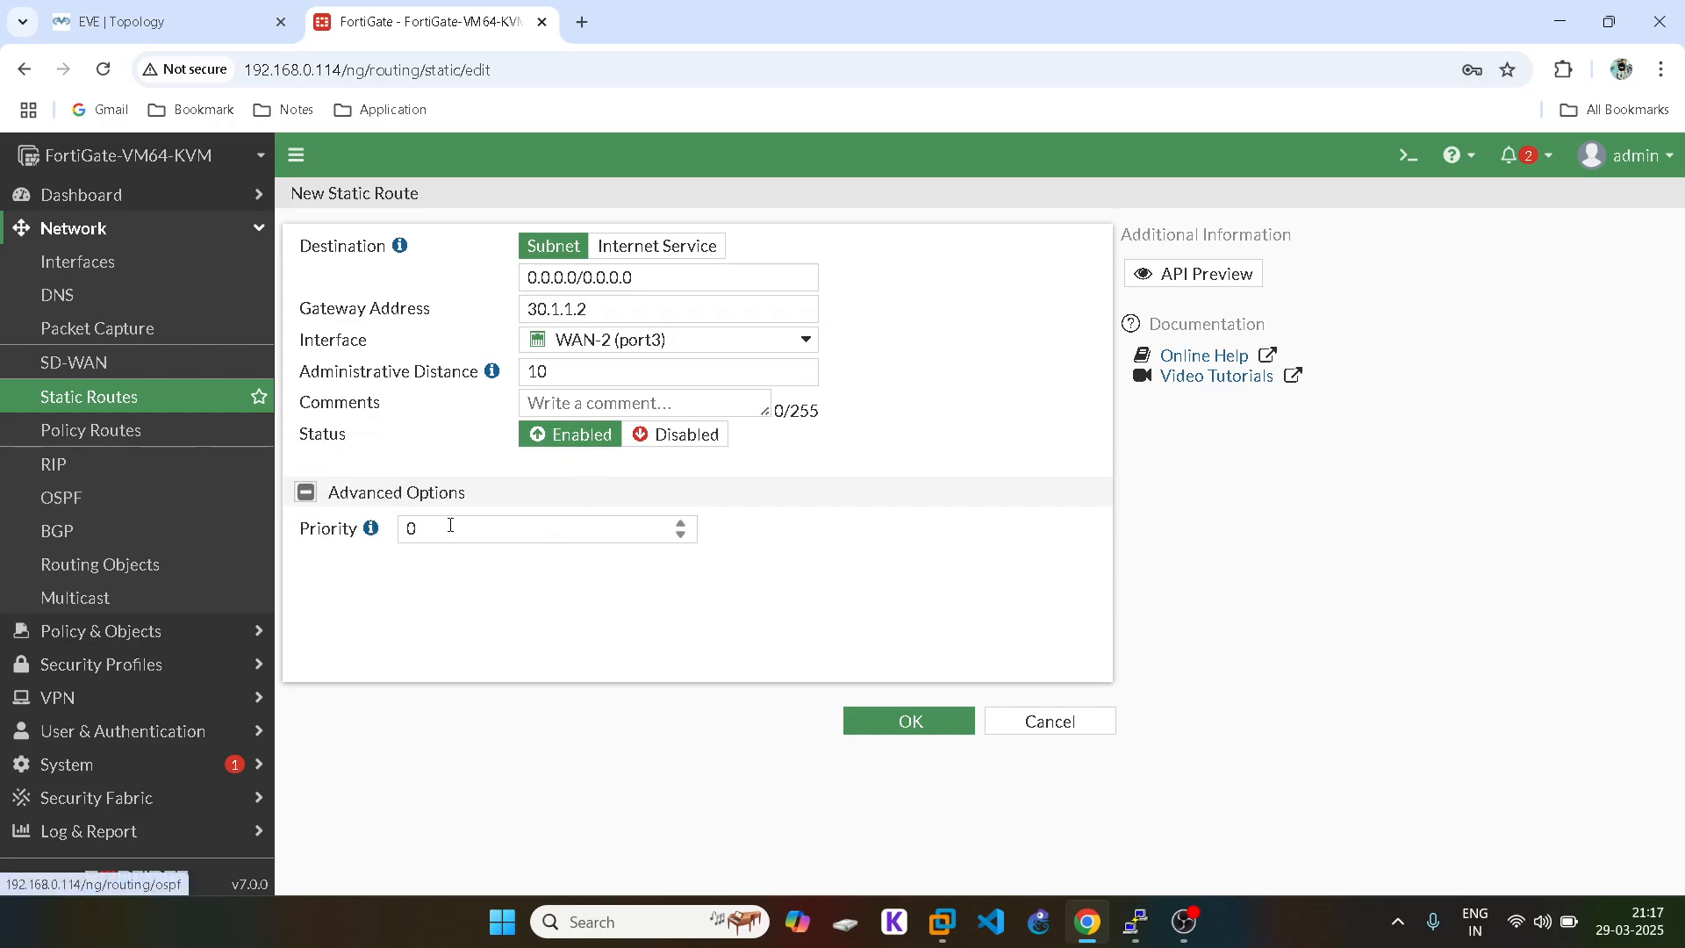
{"action": "left_click", "coordinate": [167, 21]}
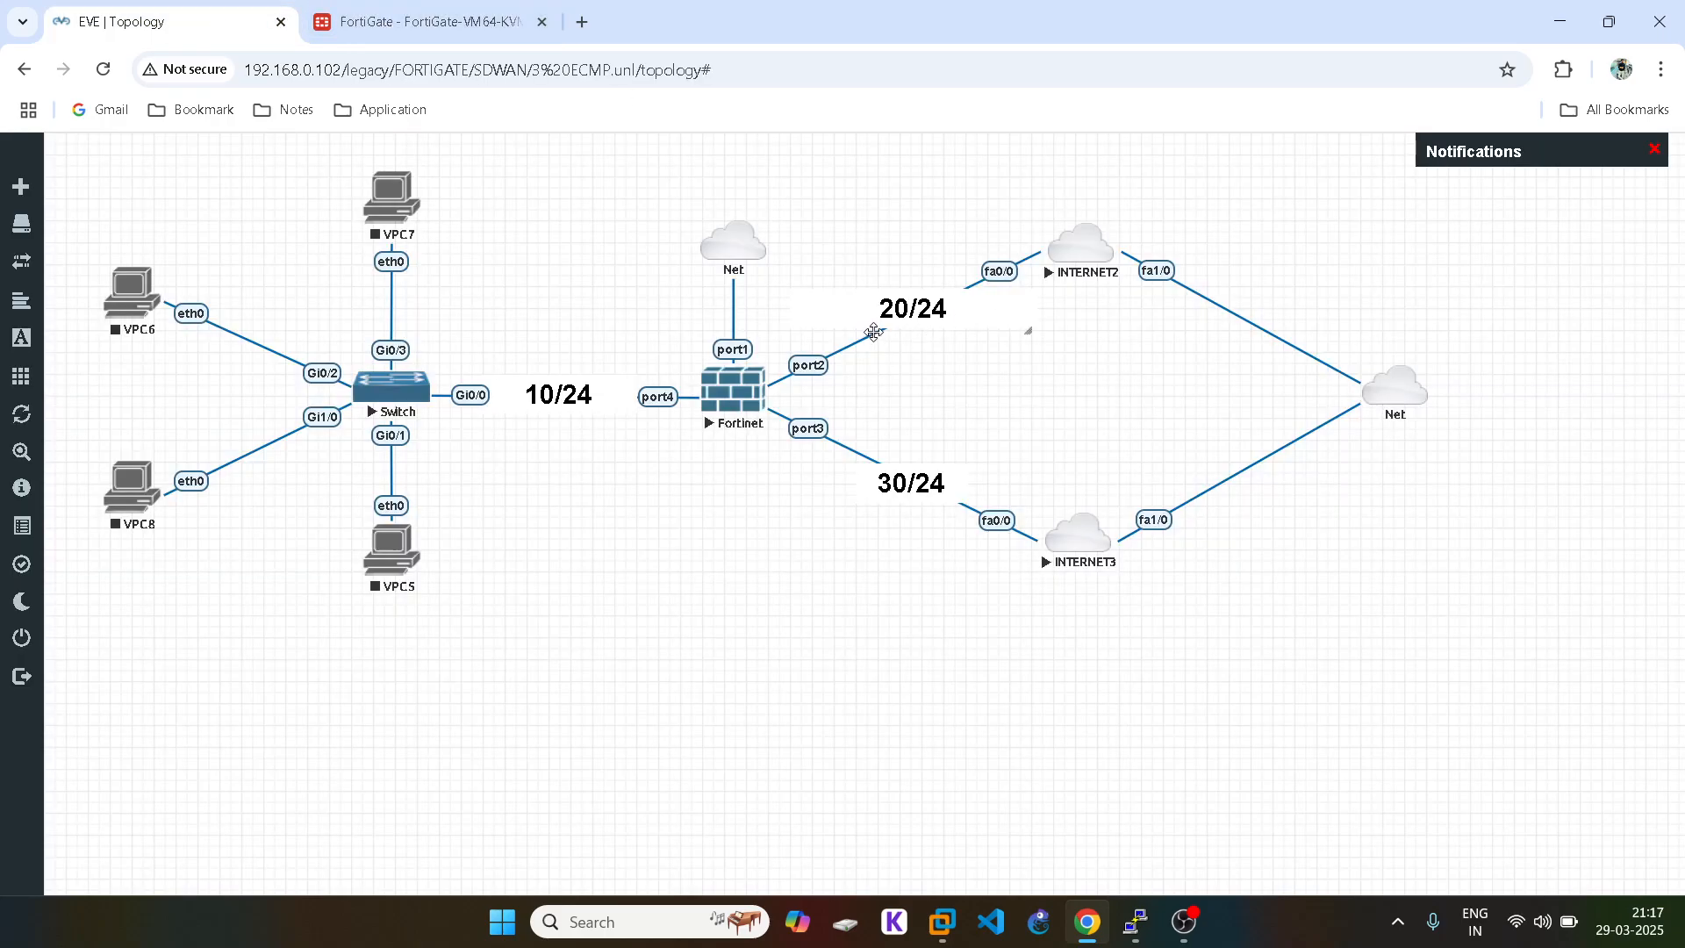
{"action": "left_click", "coordinate": [403, 18]}
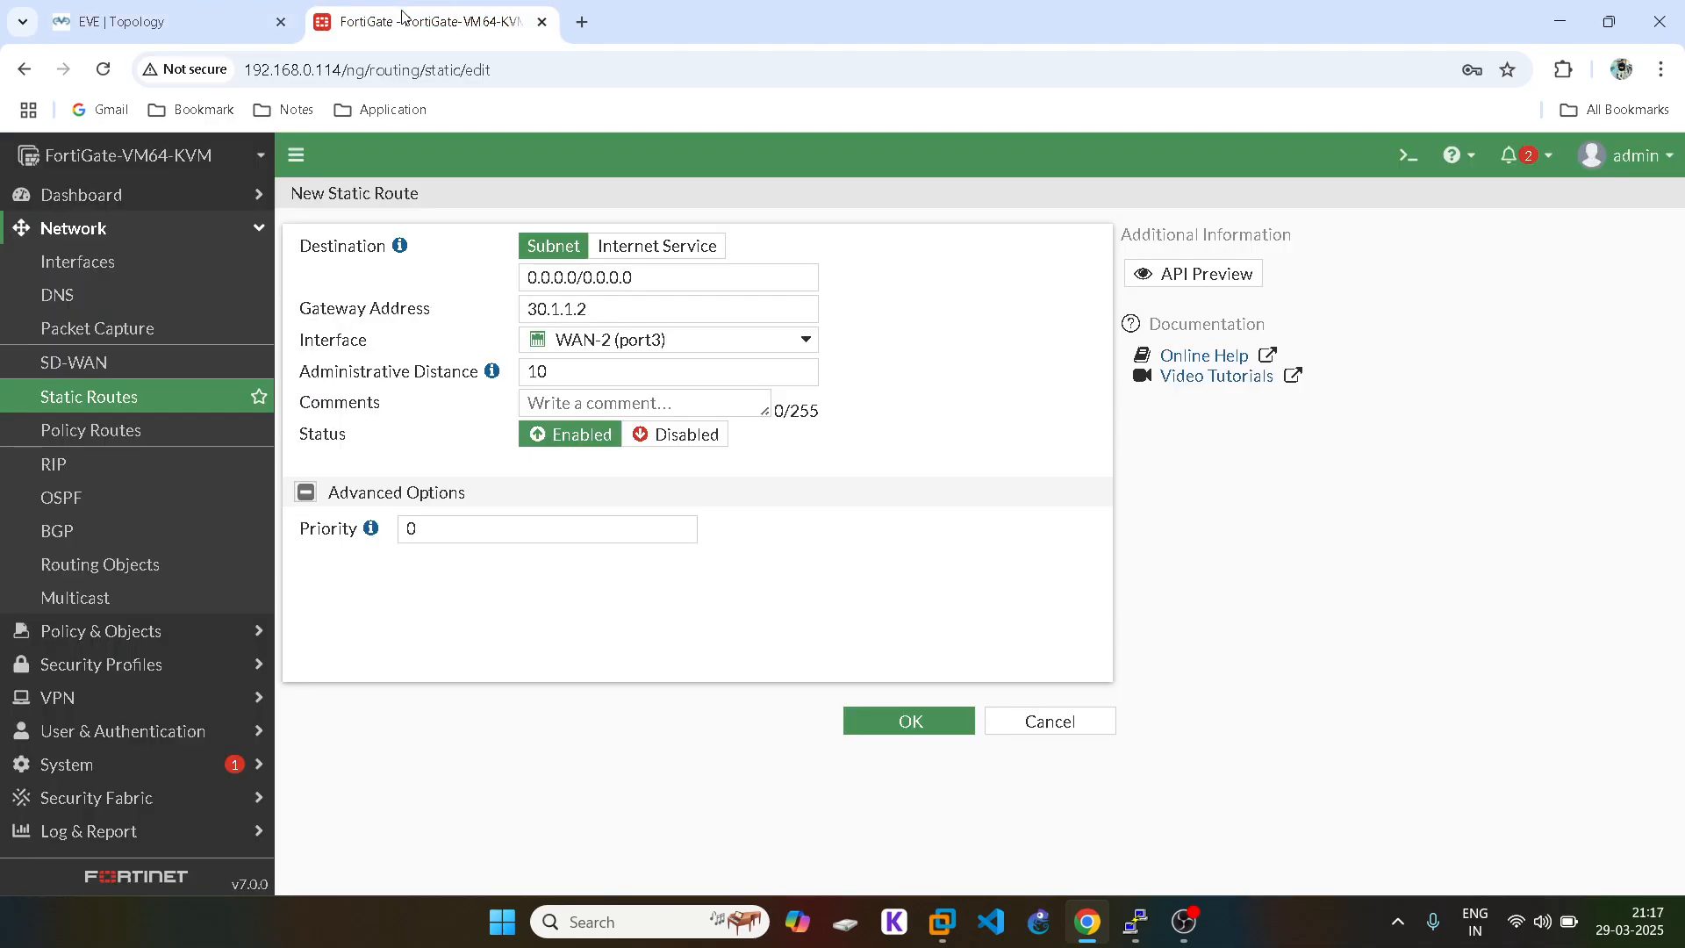
{"action": "left_click", "coordinate": [409, 528]}
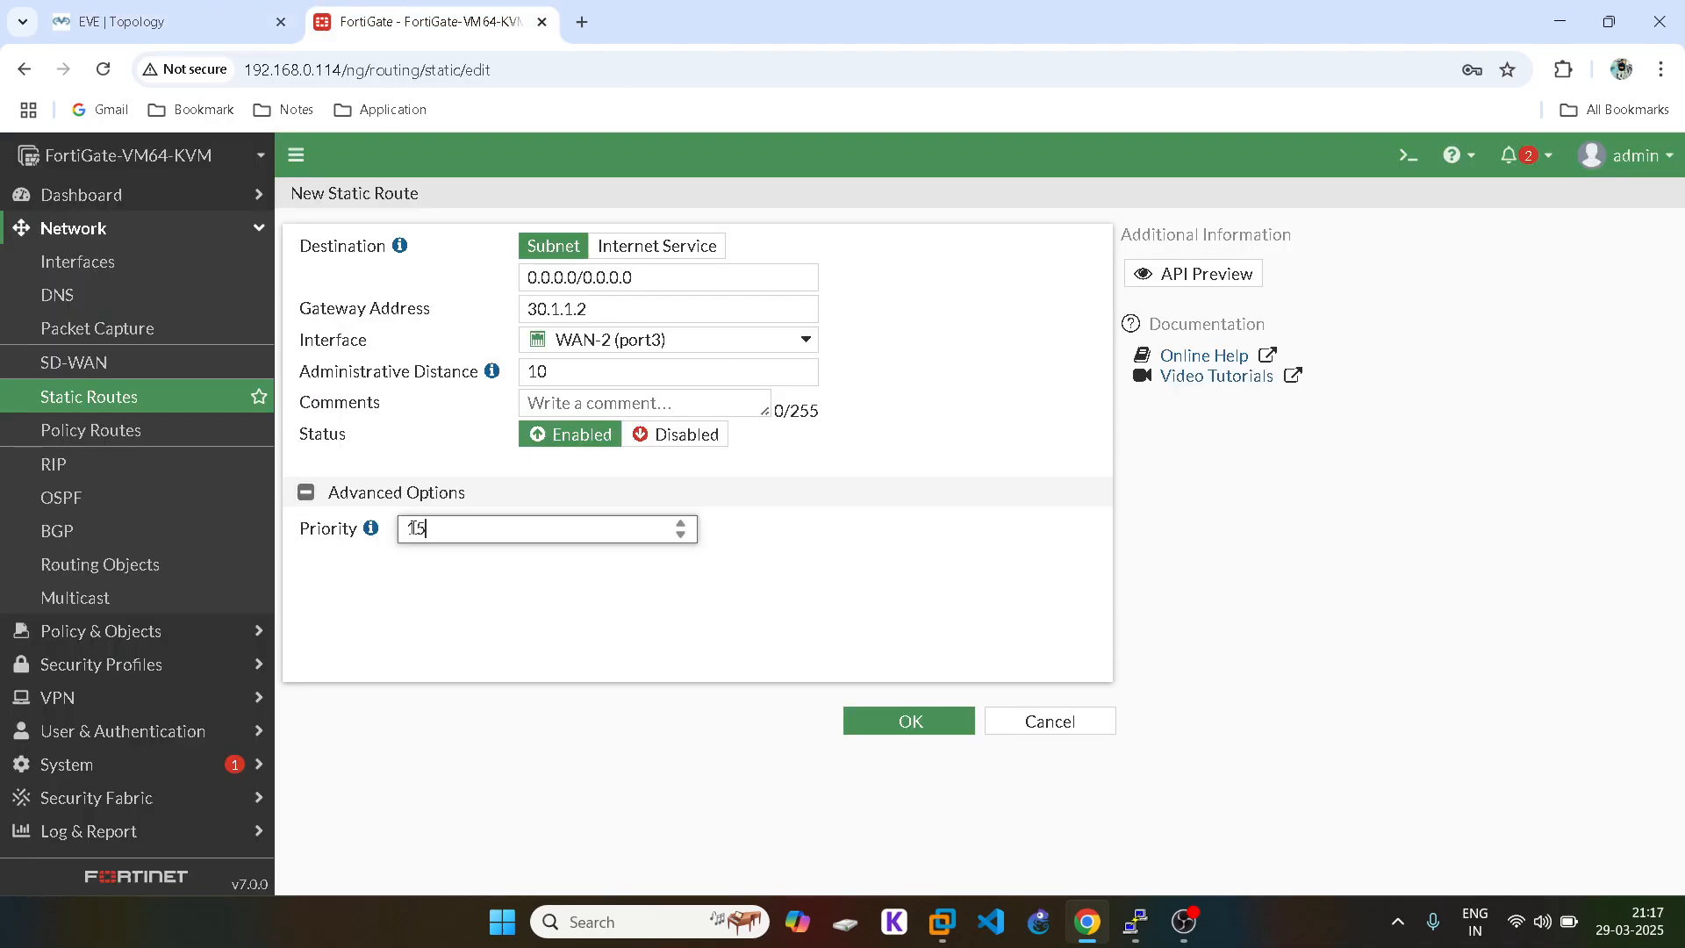
{"action": "left_click", "coordinate": [919, 732]}
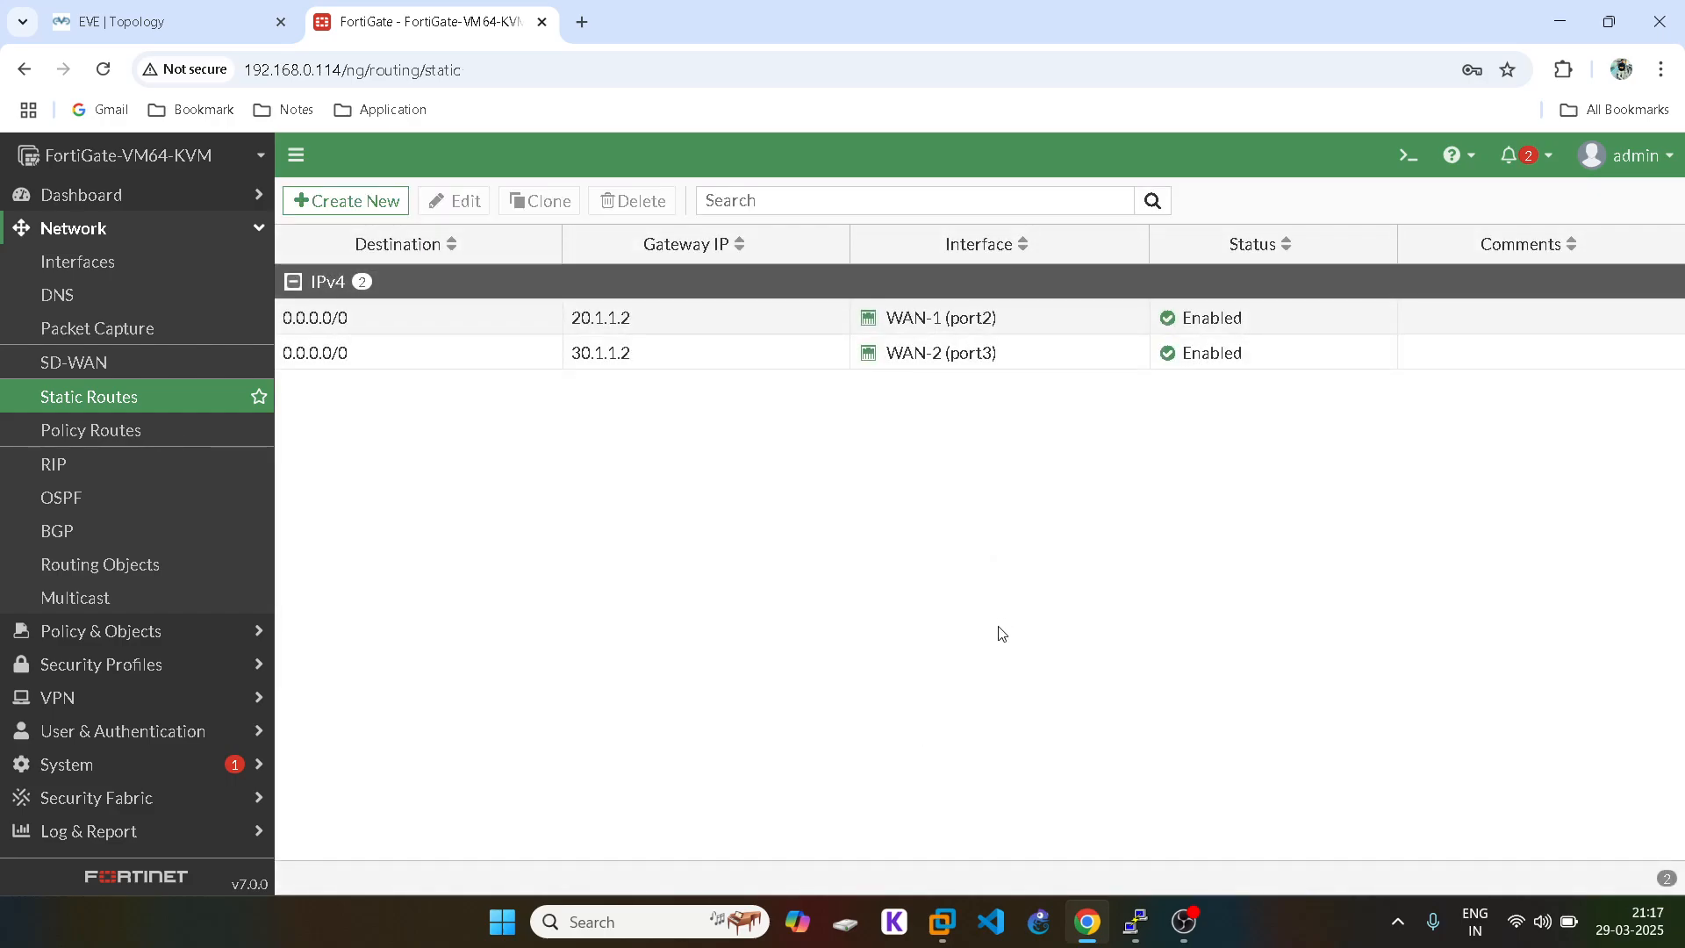
Step: Change the 30.1.1.2 route's priority from 15 to 20 and save it
{"action": "left_click", "coordinate": [131, 19]}
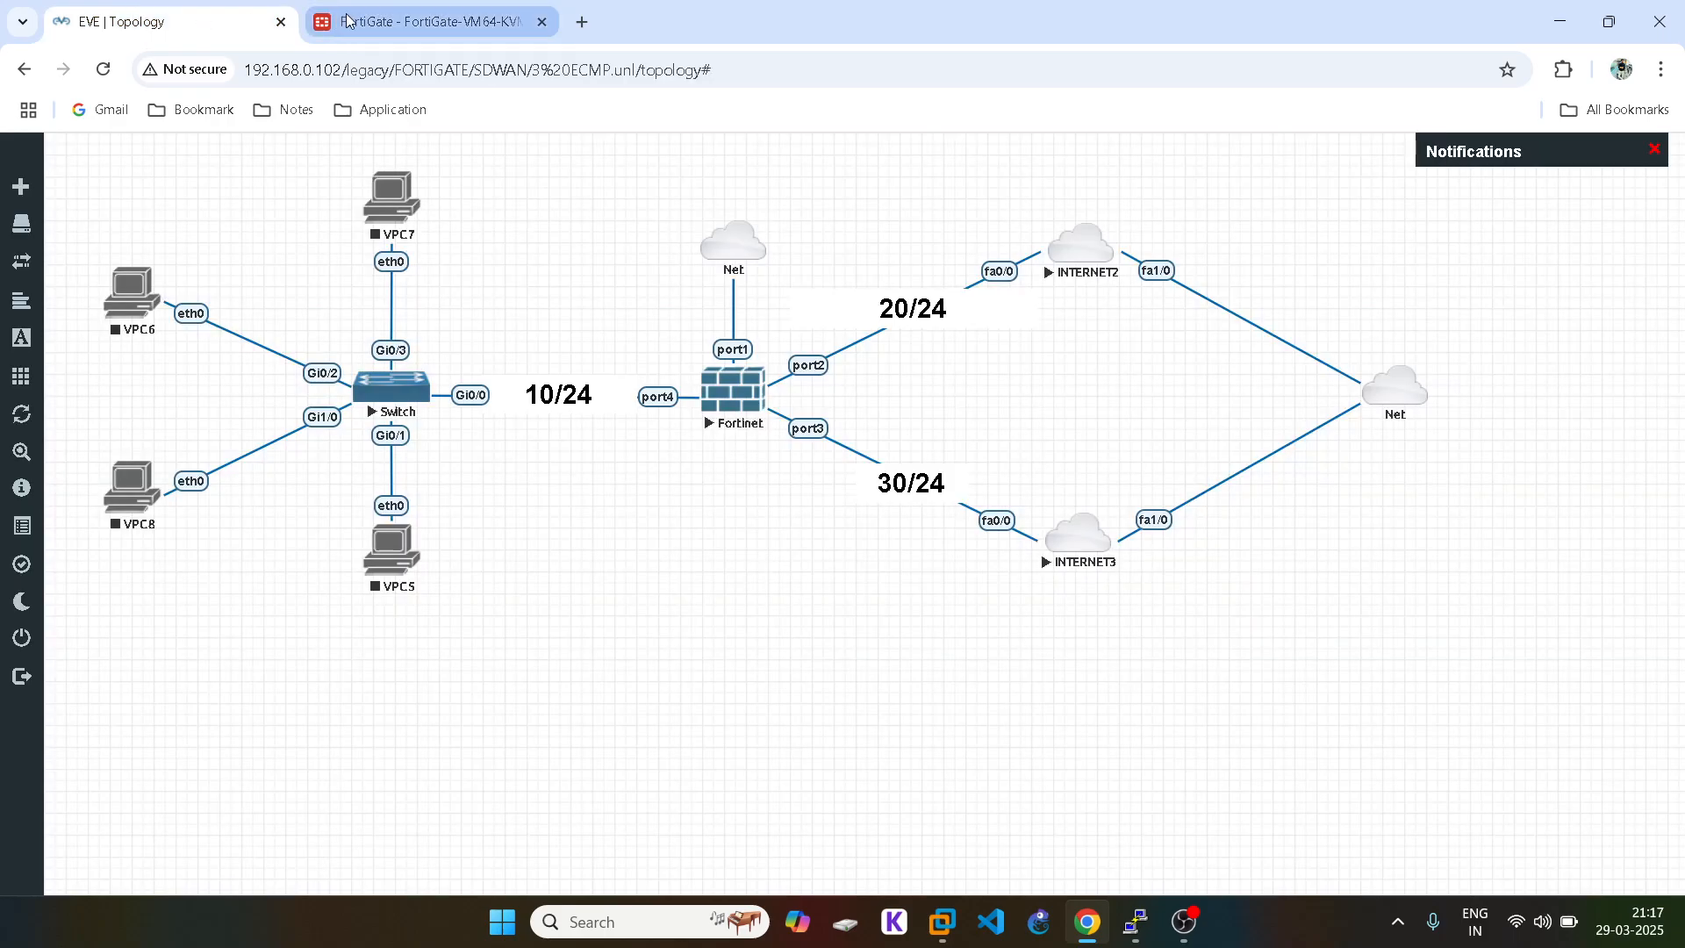
{"action": "left_click", "coordinate": [348, 19]}
{"action": "double_click", "coordinate": [427, 360]}
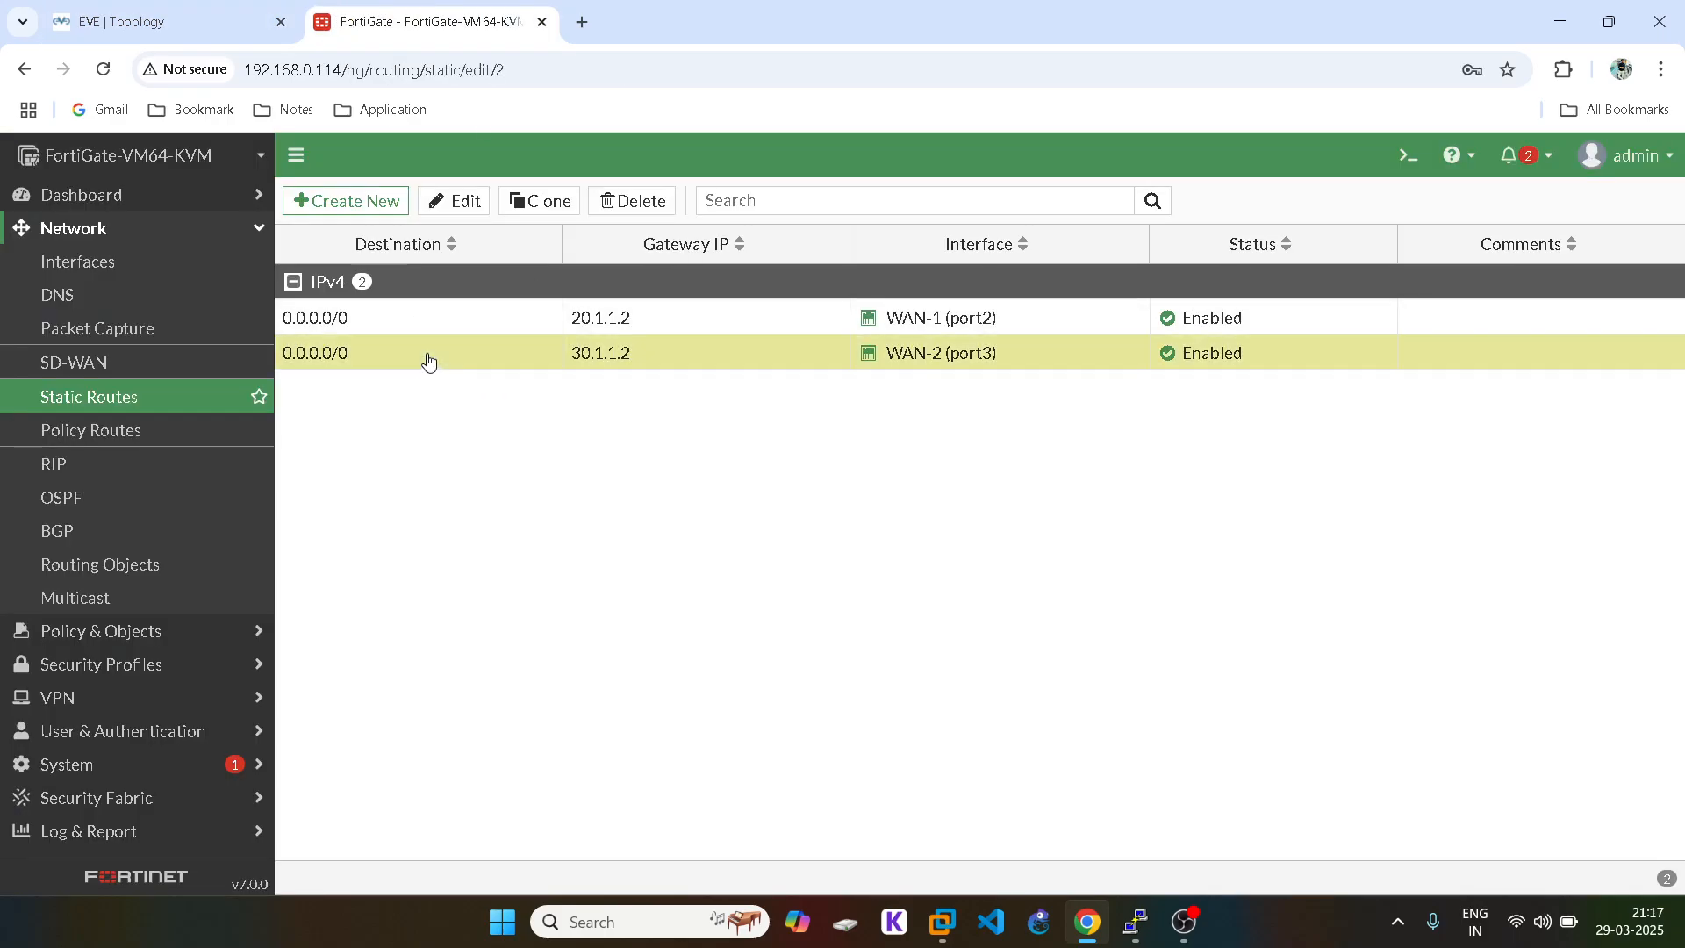
{"action": "left_click", "coordinate": [302, 494]}
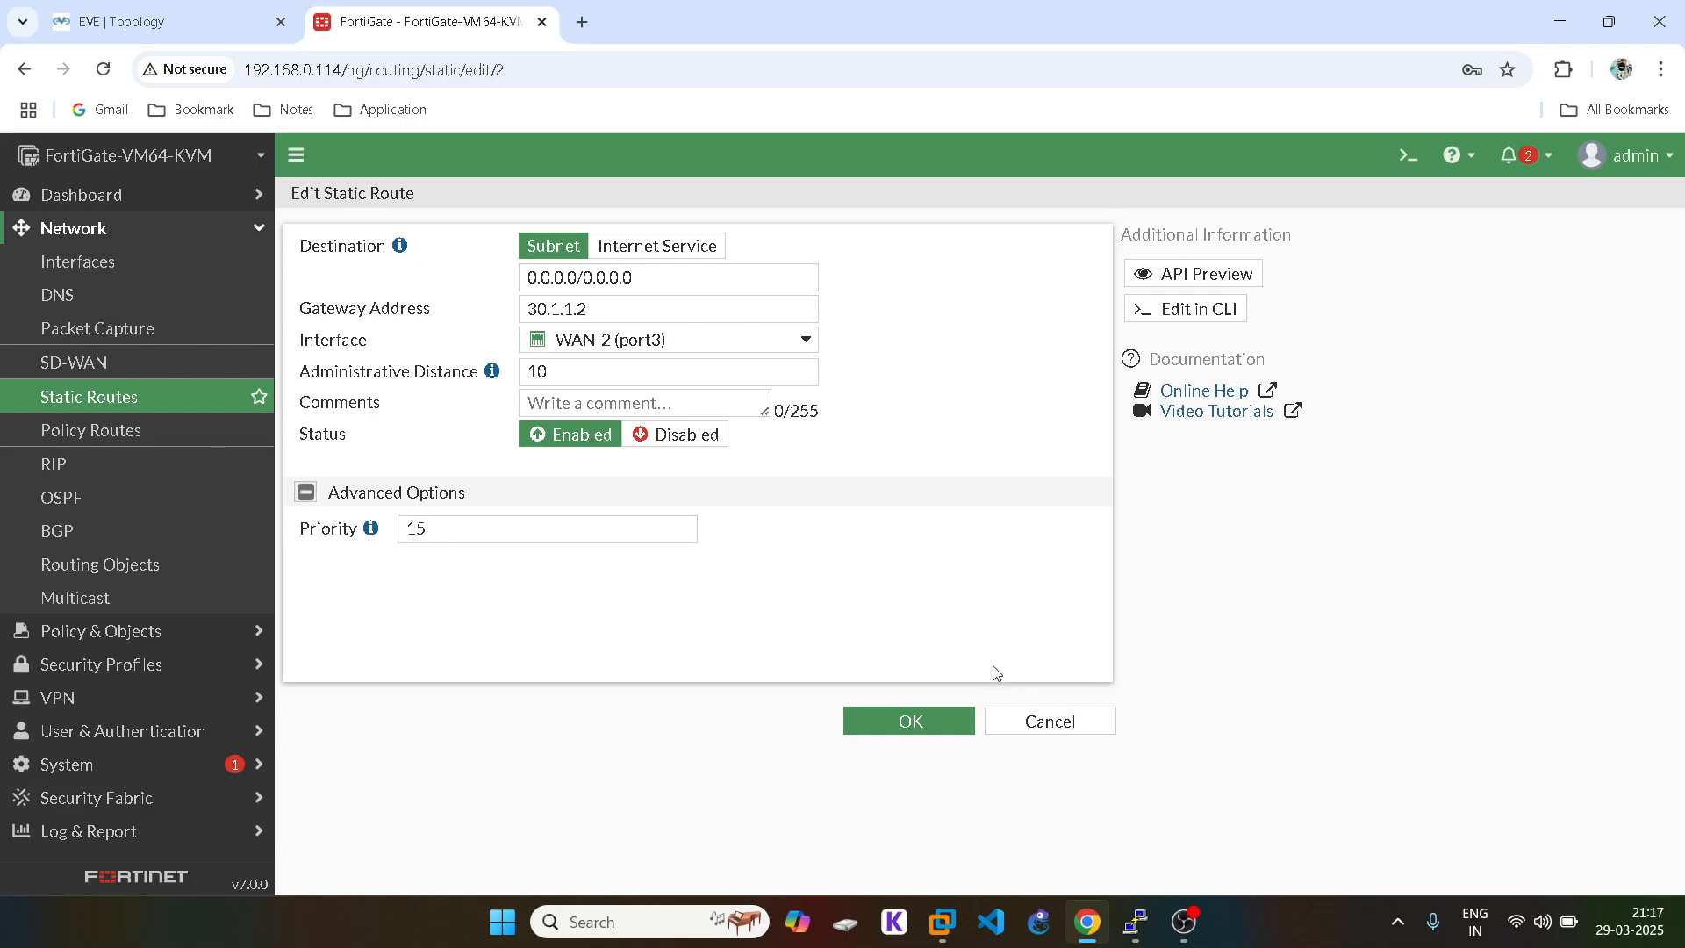
{"action": "double_click", "coordinate": [414, 529]}
{"action": "type", "text": "20"}
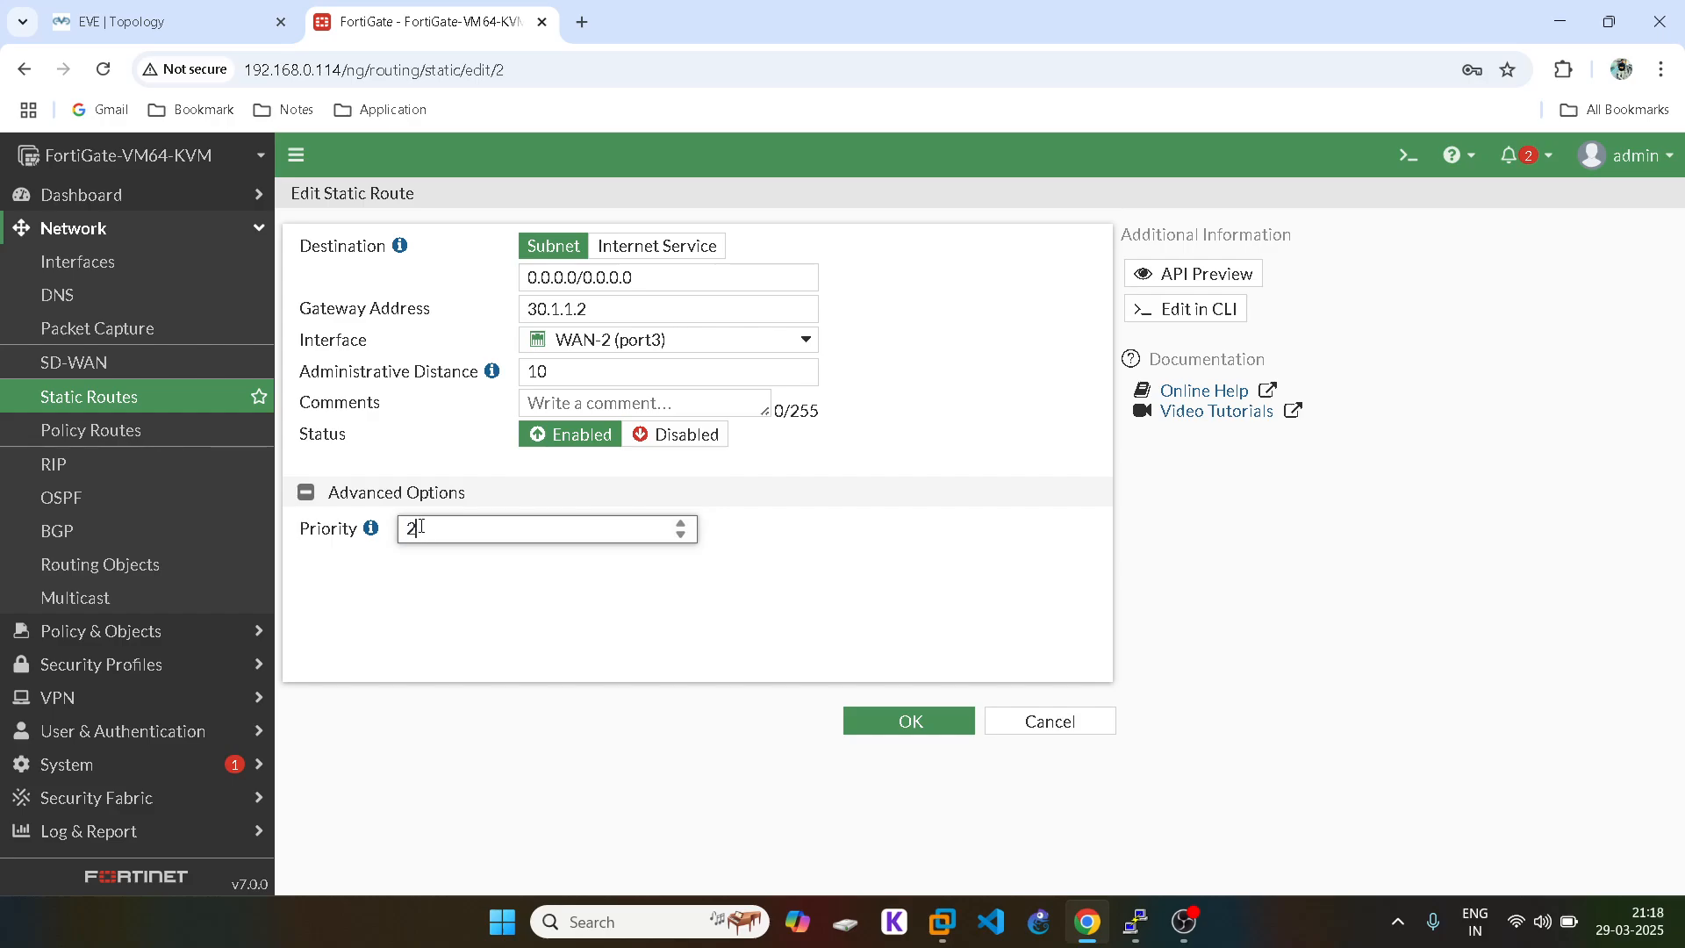
{"action": "left_click", "coordinate": [931, 723]}
Step: Reopen the WAN-1 route to confirm priority 15, then bring up the FortiGate CLI
{"action": "mouse_move", "coordinate": [1137, 922]}
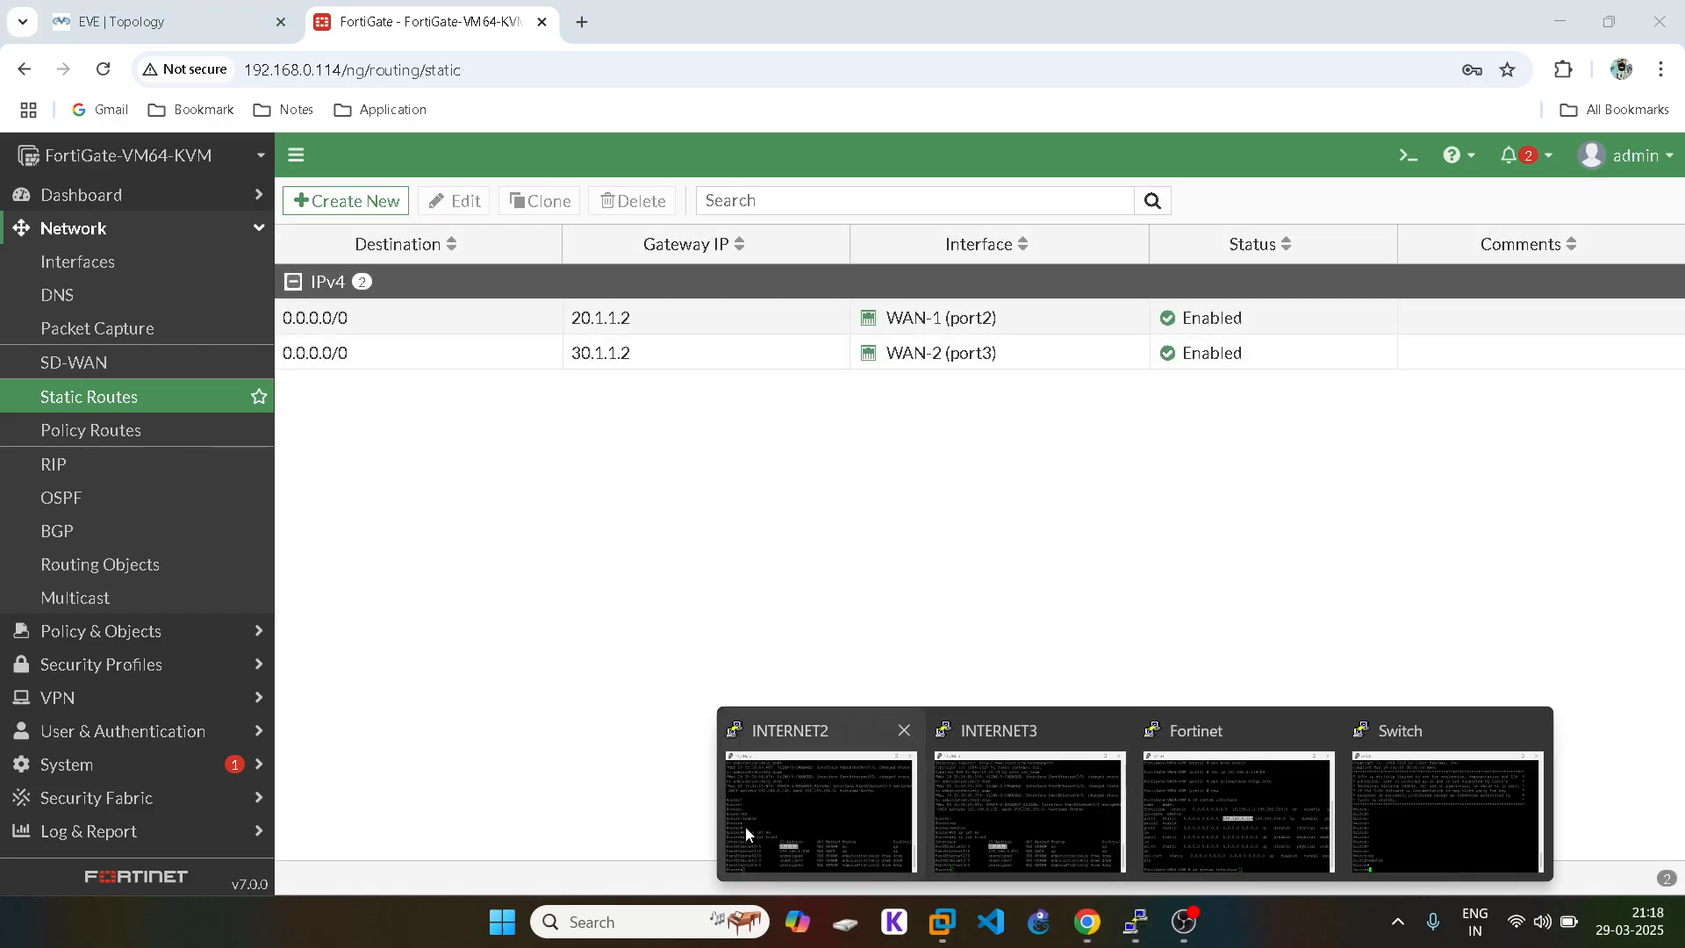
{"action": "left_click", "coordinate": [1255, 806]}
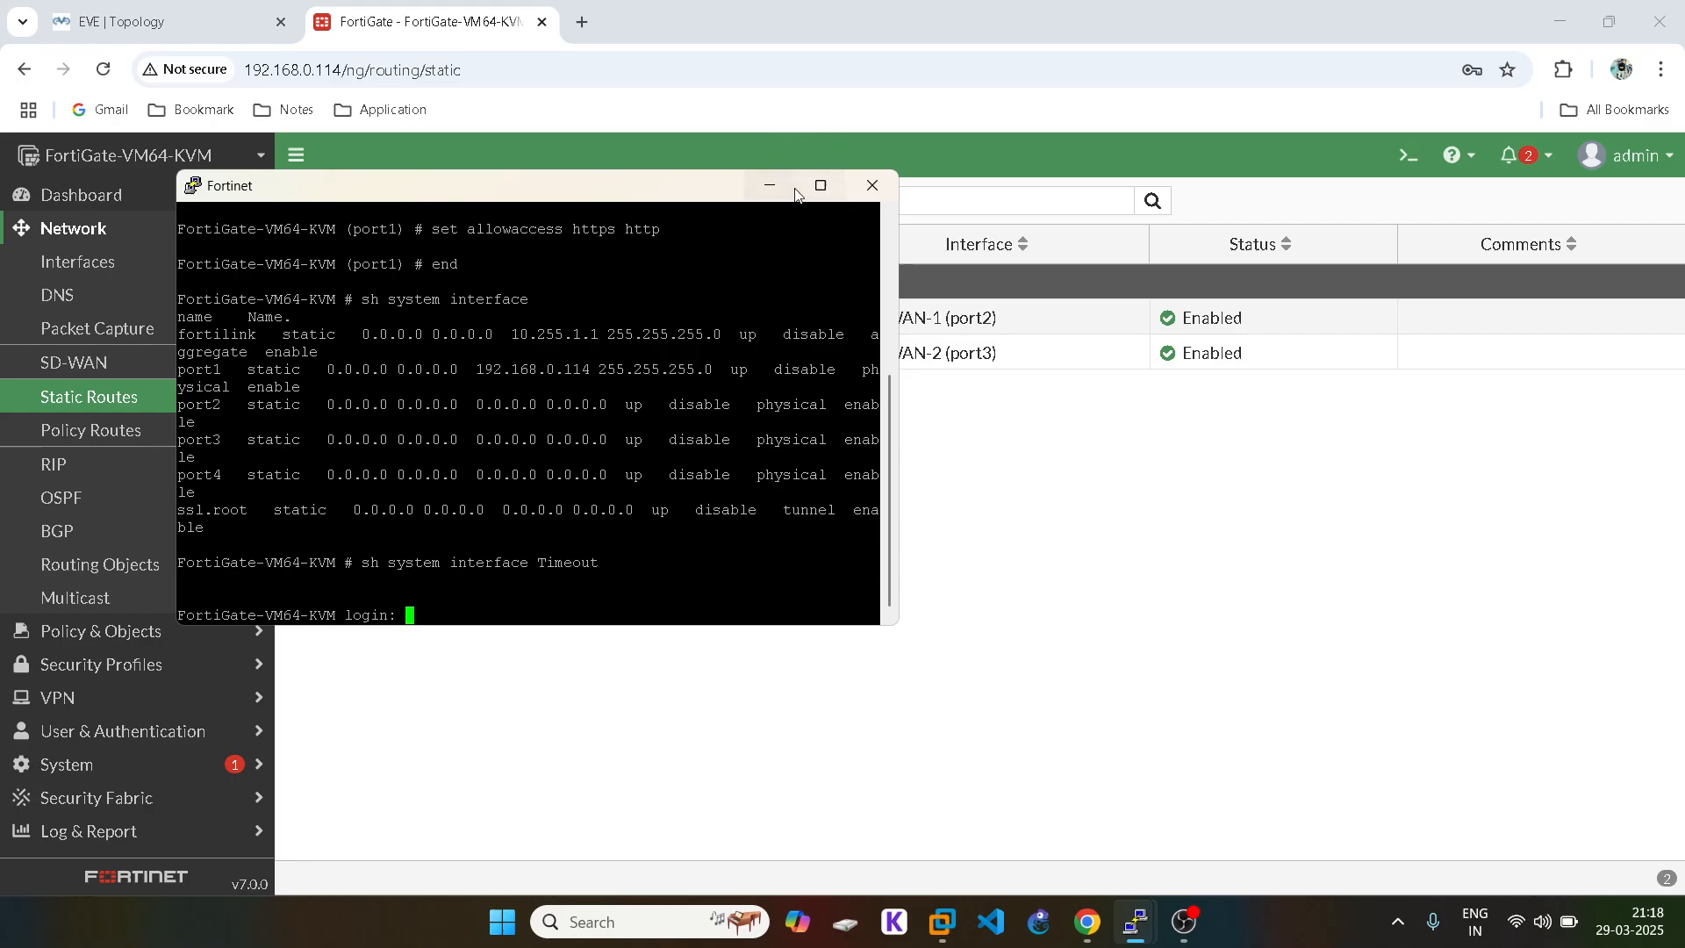
{"action": "left_click", "coordinate": [217, 7]}
{"action": "left_click", "coordinate": [421, 21]}
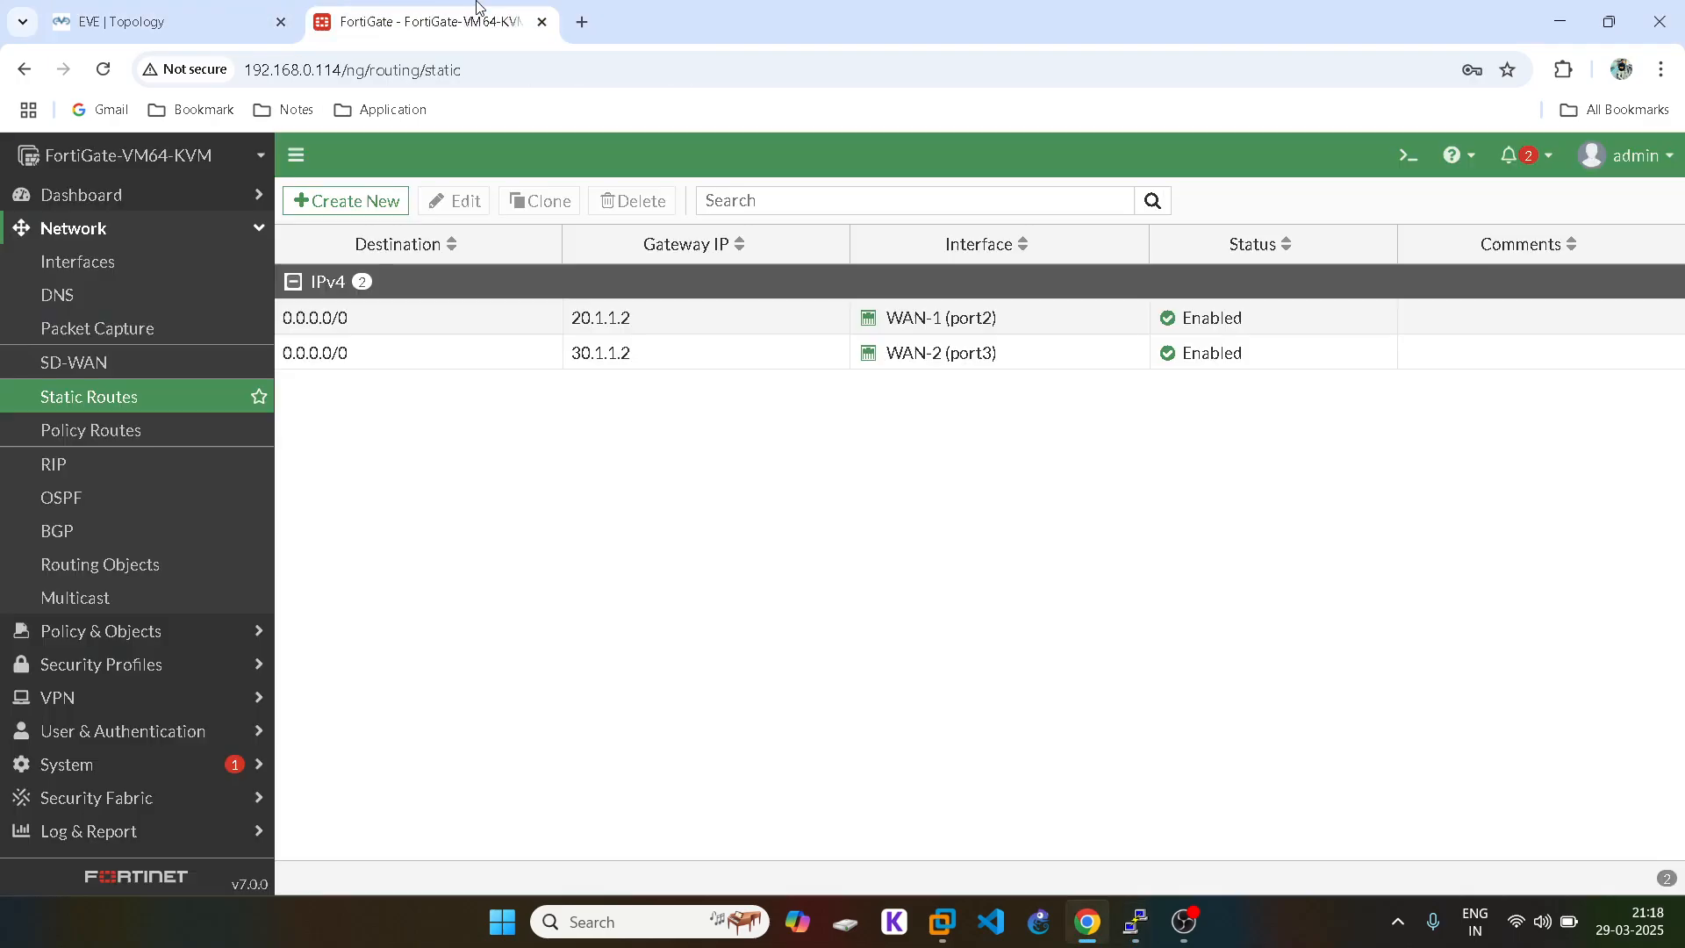
{"action": "double_click", "coordinate": [366, 317]}
{"action": "left_click", "coordinate": [308, 492]}
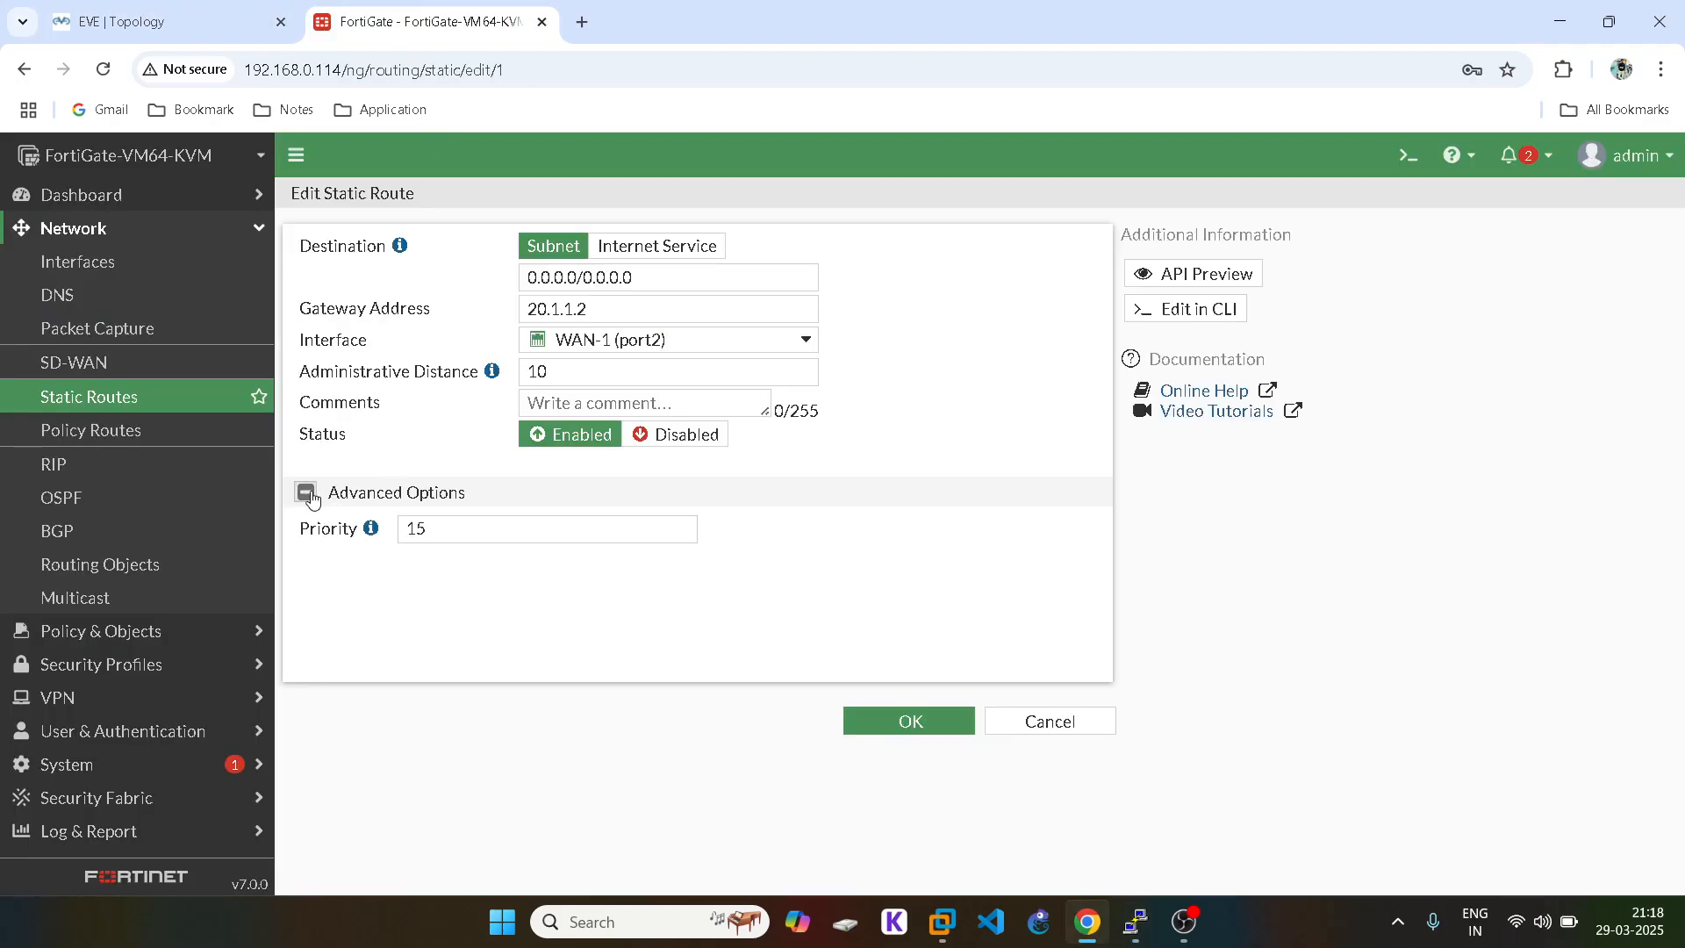
{"action": "left_click", "coordinate": [963, 733]}
{"action": "mouse_move", "coordinate": [1135, 921]}
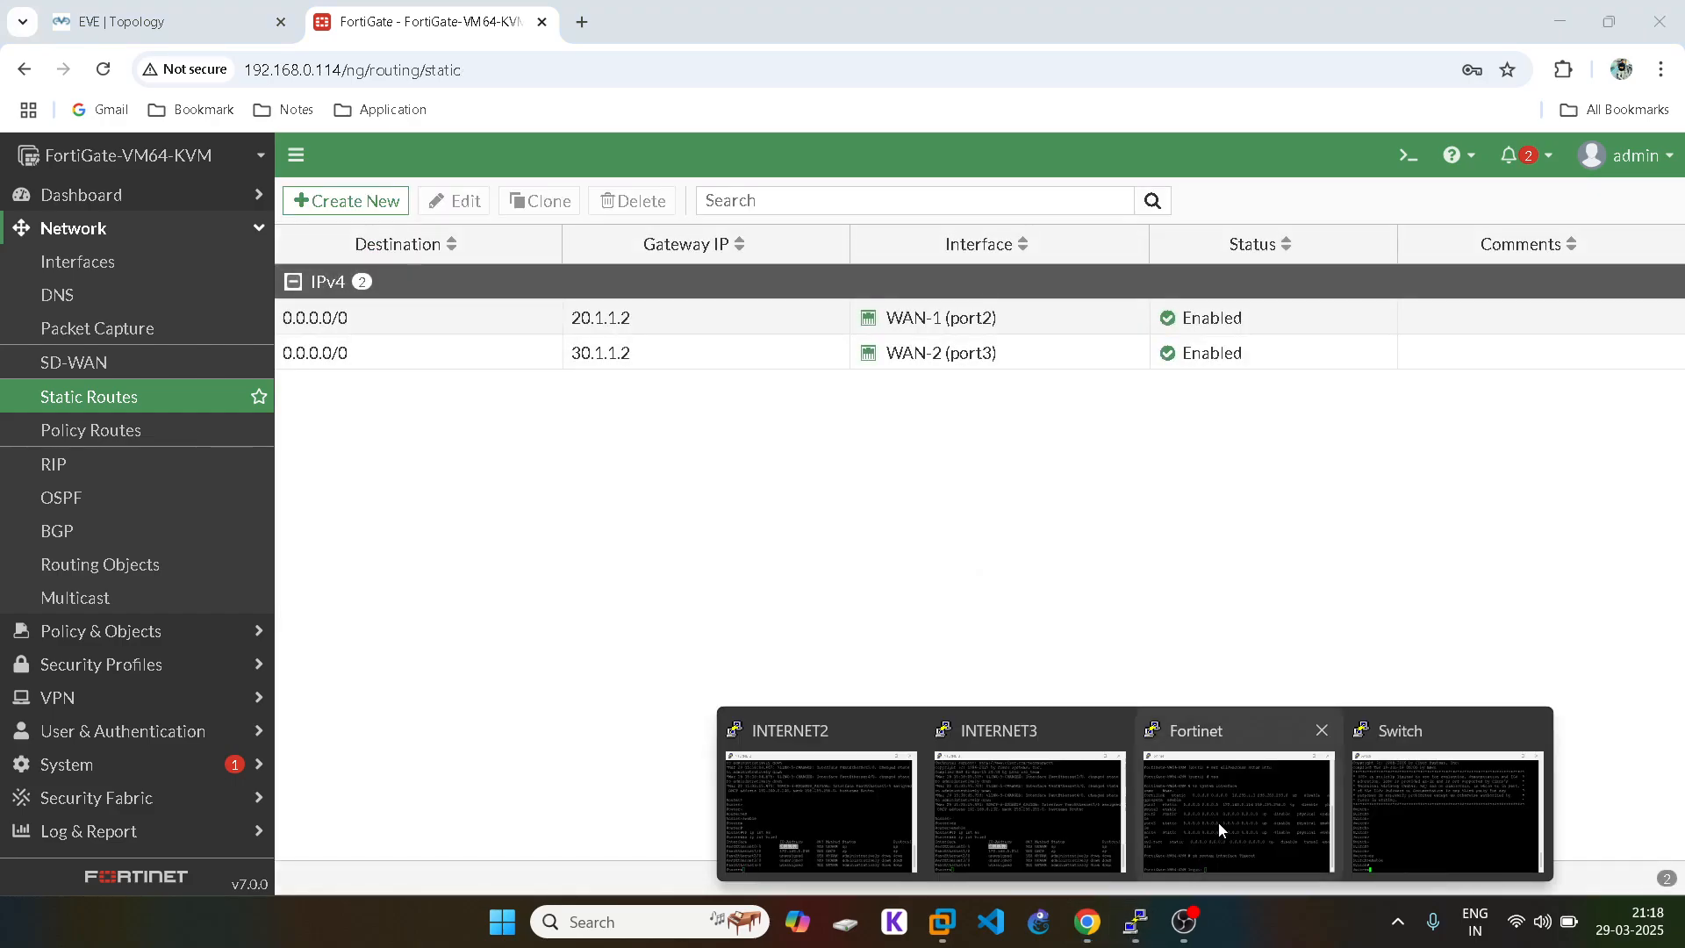
{"action": "left_click", "coordinate": [1232, 786]}
Step: Maximize the PuTTY window and log in as admin
{"action": "left_click", "coordinate": [821, 186]}
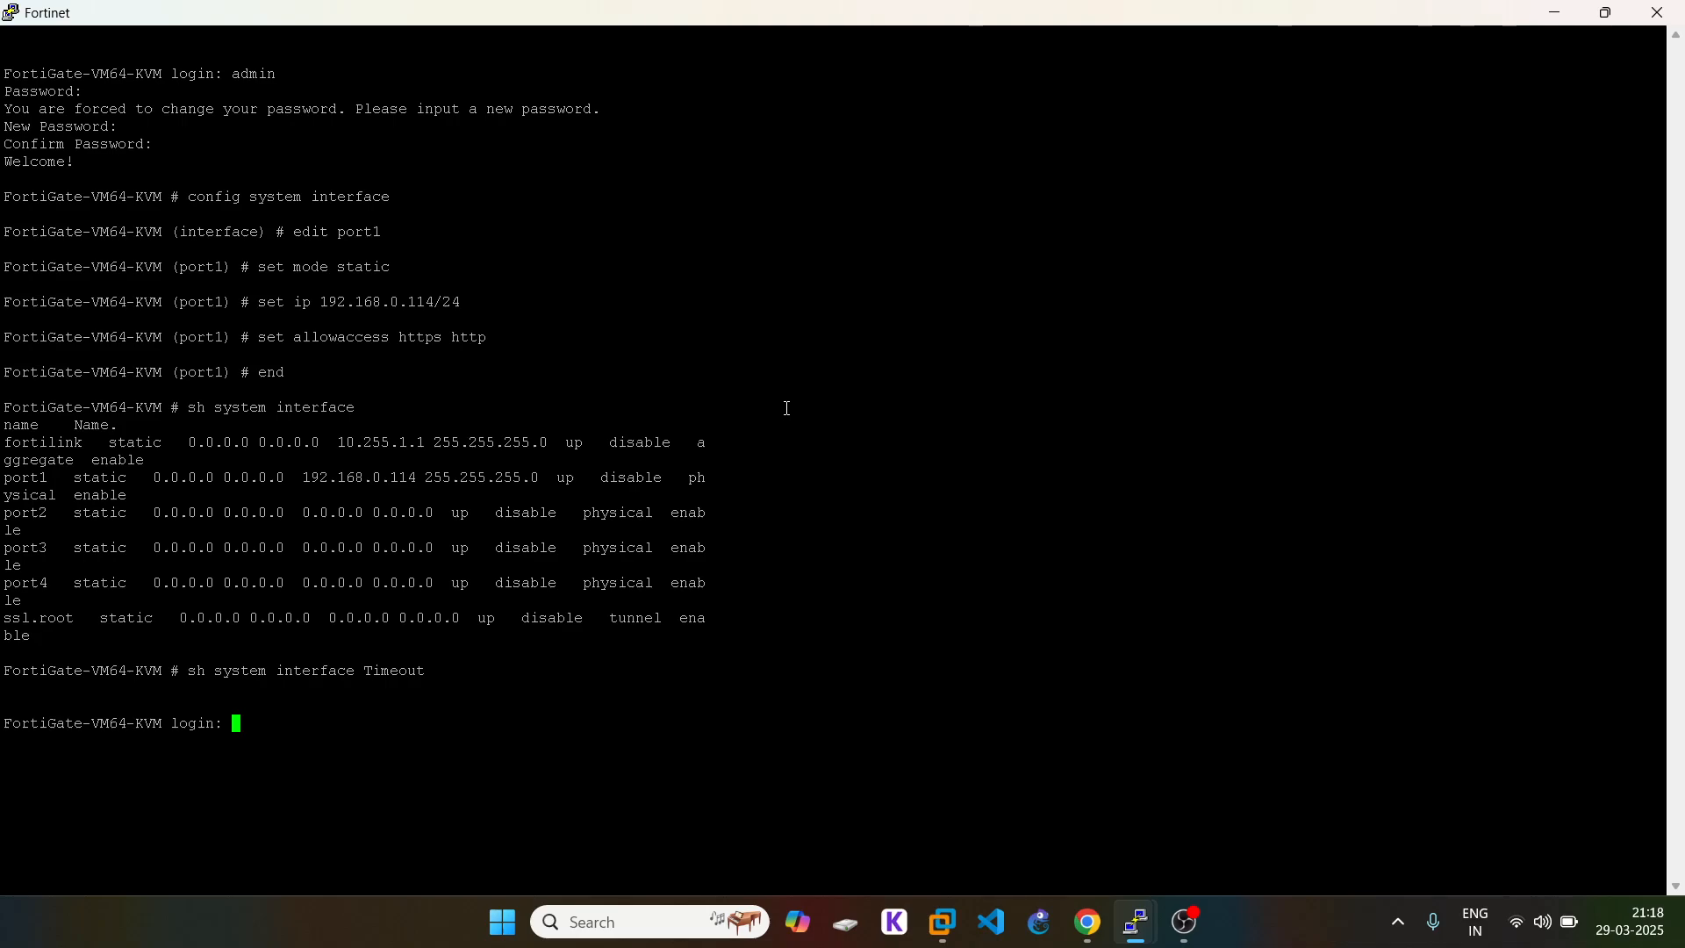
{"action": "type", "text": "admin"}
{"action": "key", "text": "Return"}
{"action": "key", "text": "Return"}
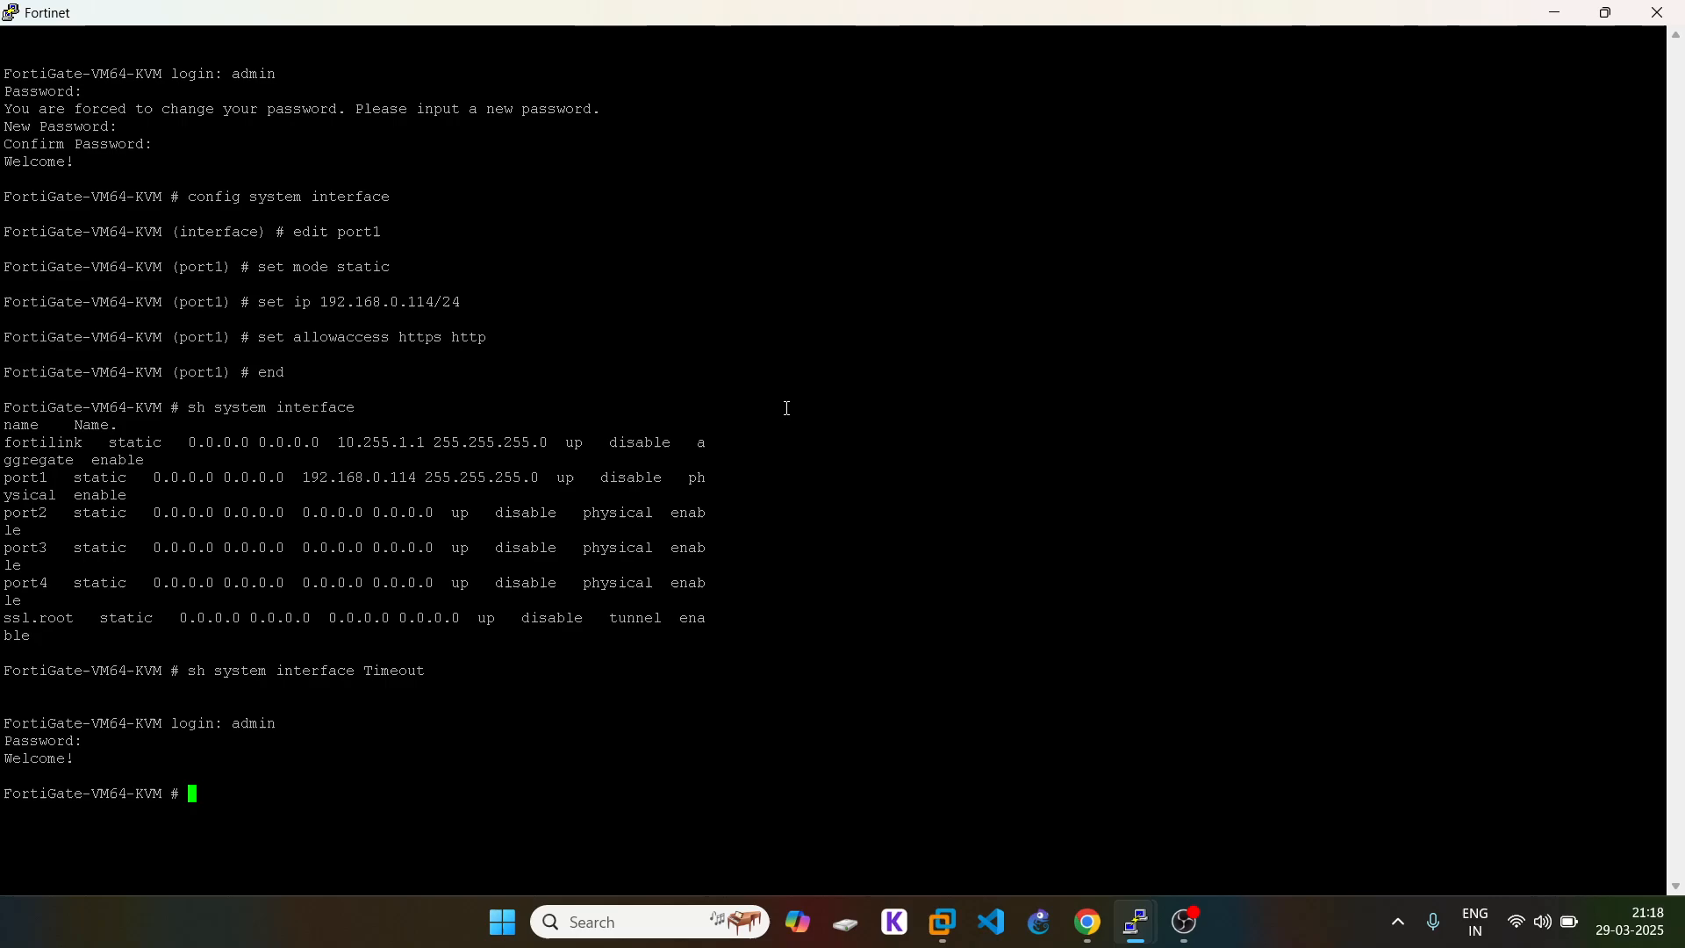
Step: Run 'get router info routing-table all' and highlight the port2 route's priority
{"action": "type", "text": "get router info routing-table all"}
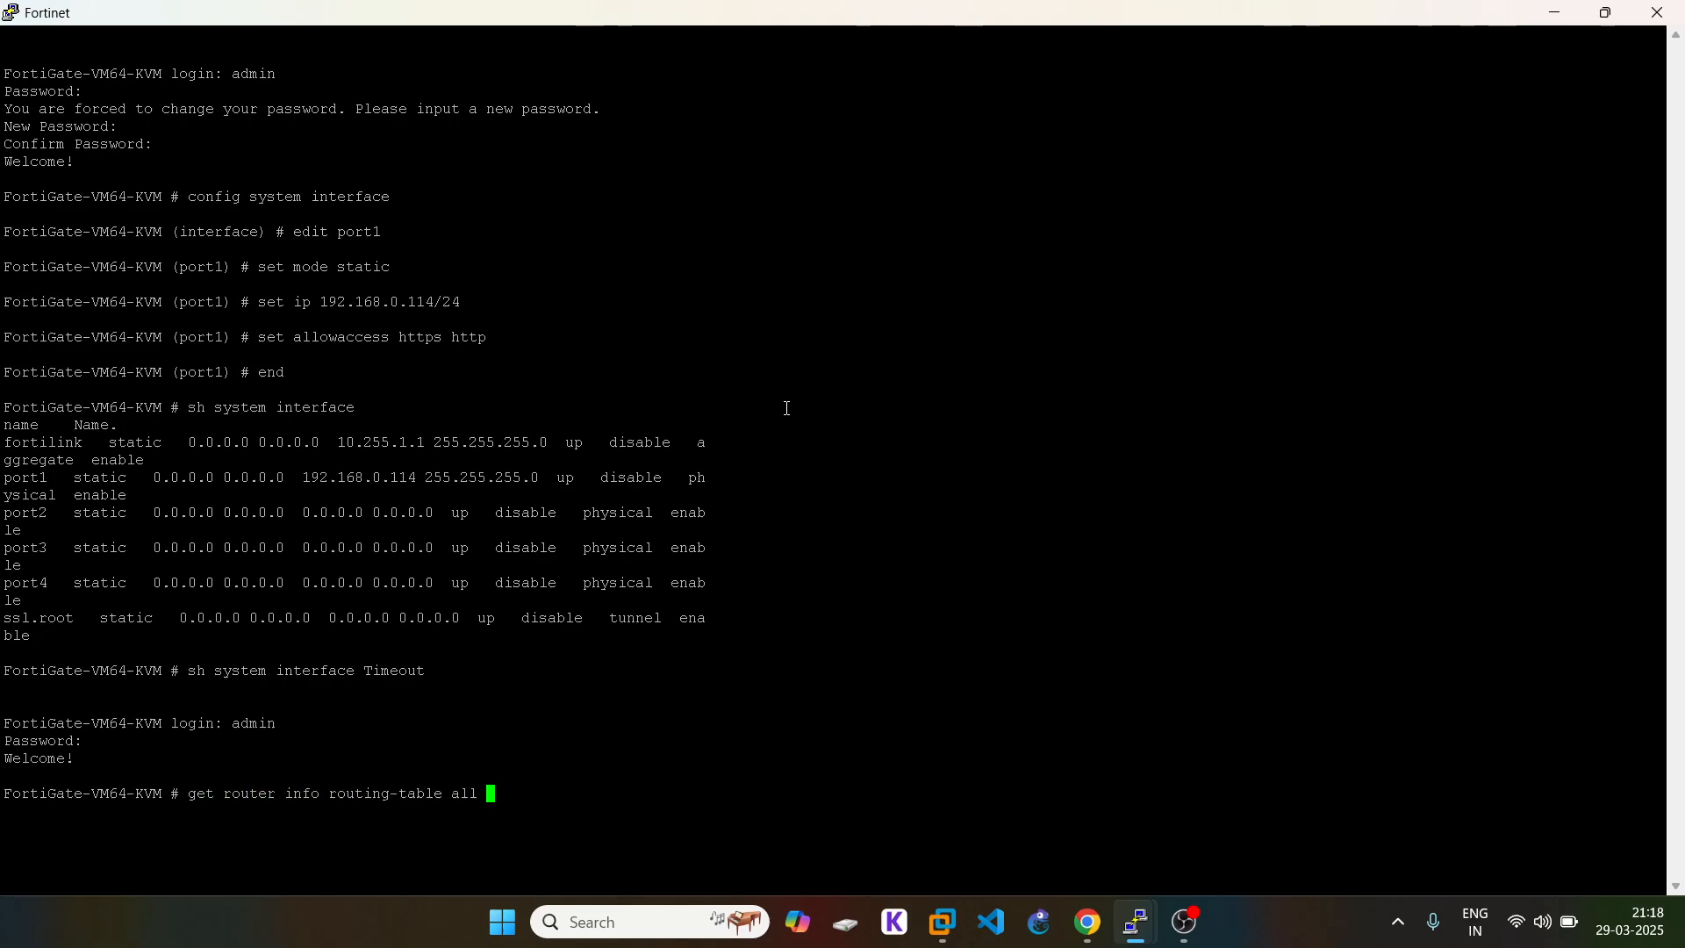
{"action": "key", "text": "Return"}
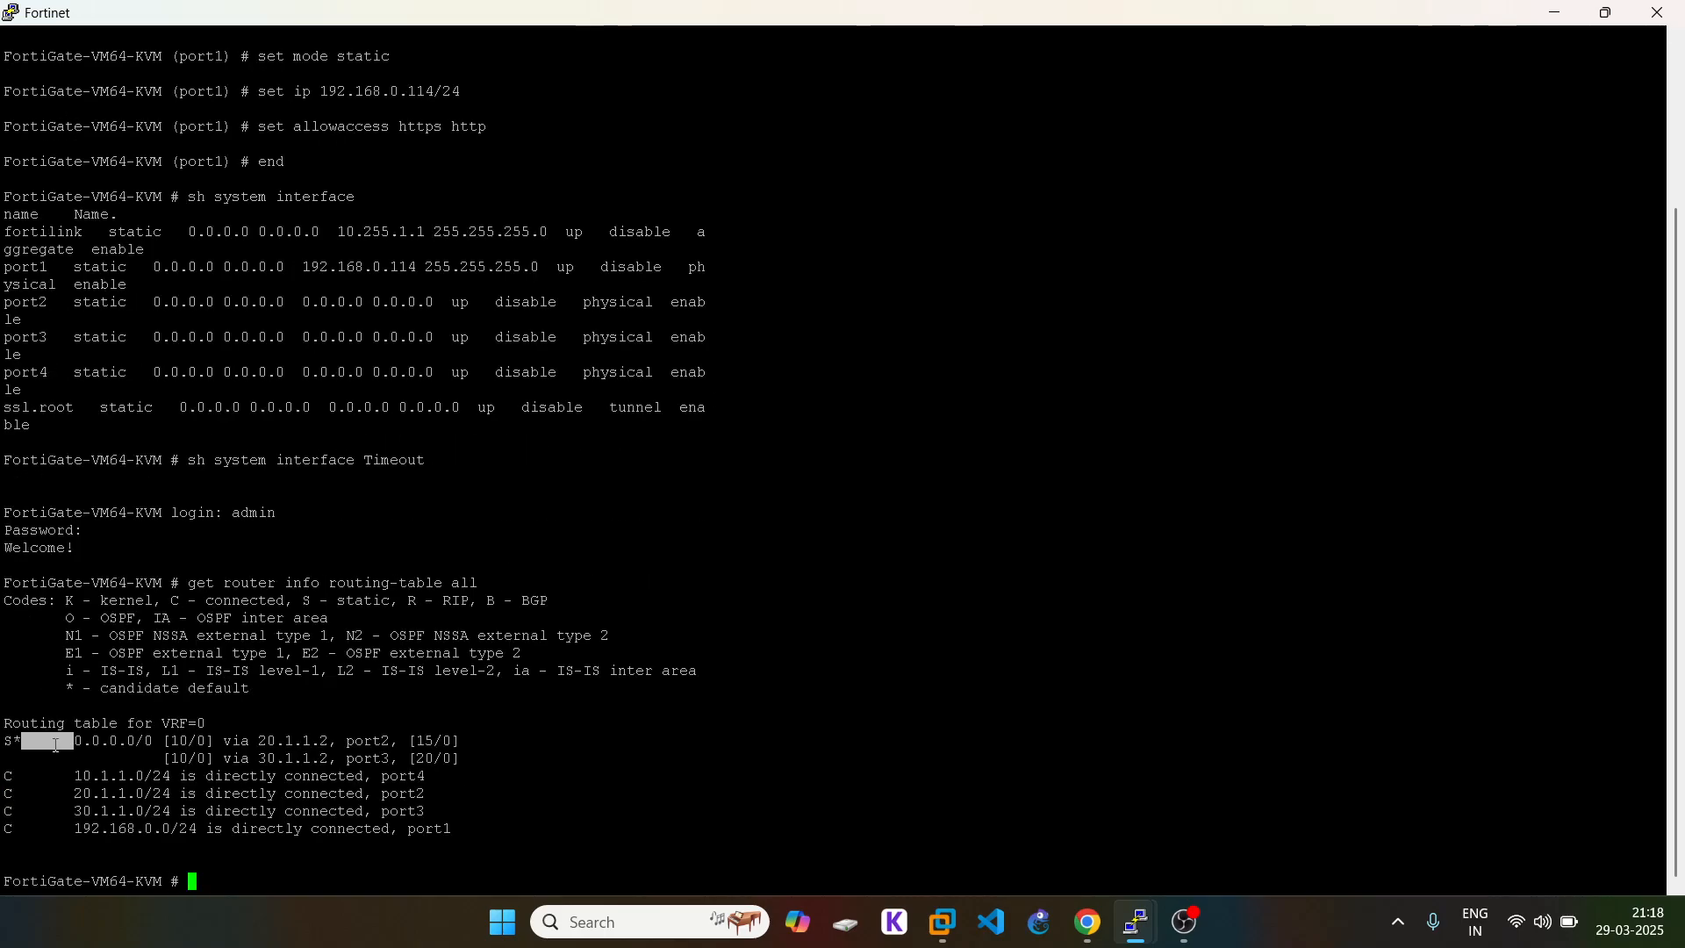
{"action": "triple_click", "coordinate": [56, 745]}
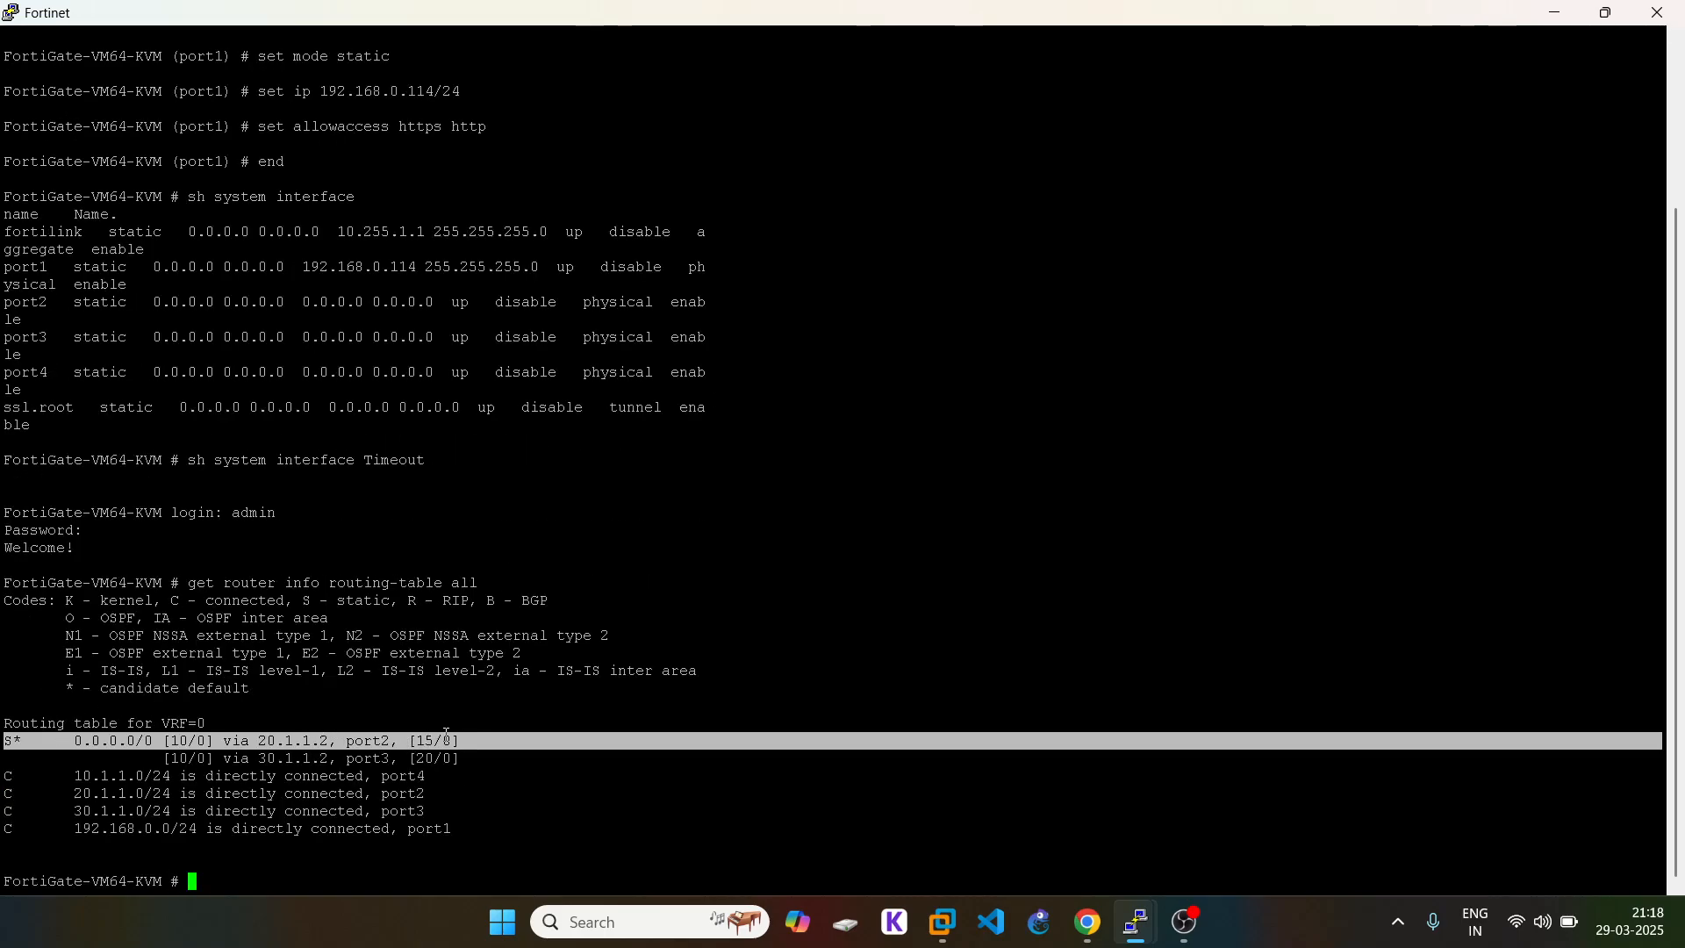
{"action": "left_click_drag", "start_coordinate": [435, 741], "coordinate": [378, 742]}
{"action": "left_click", "coordinate": [376, 742]}
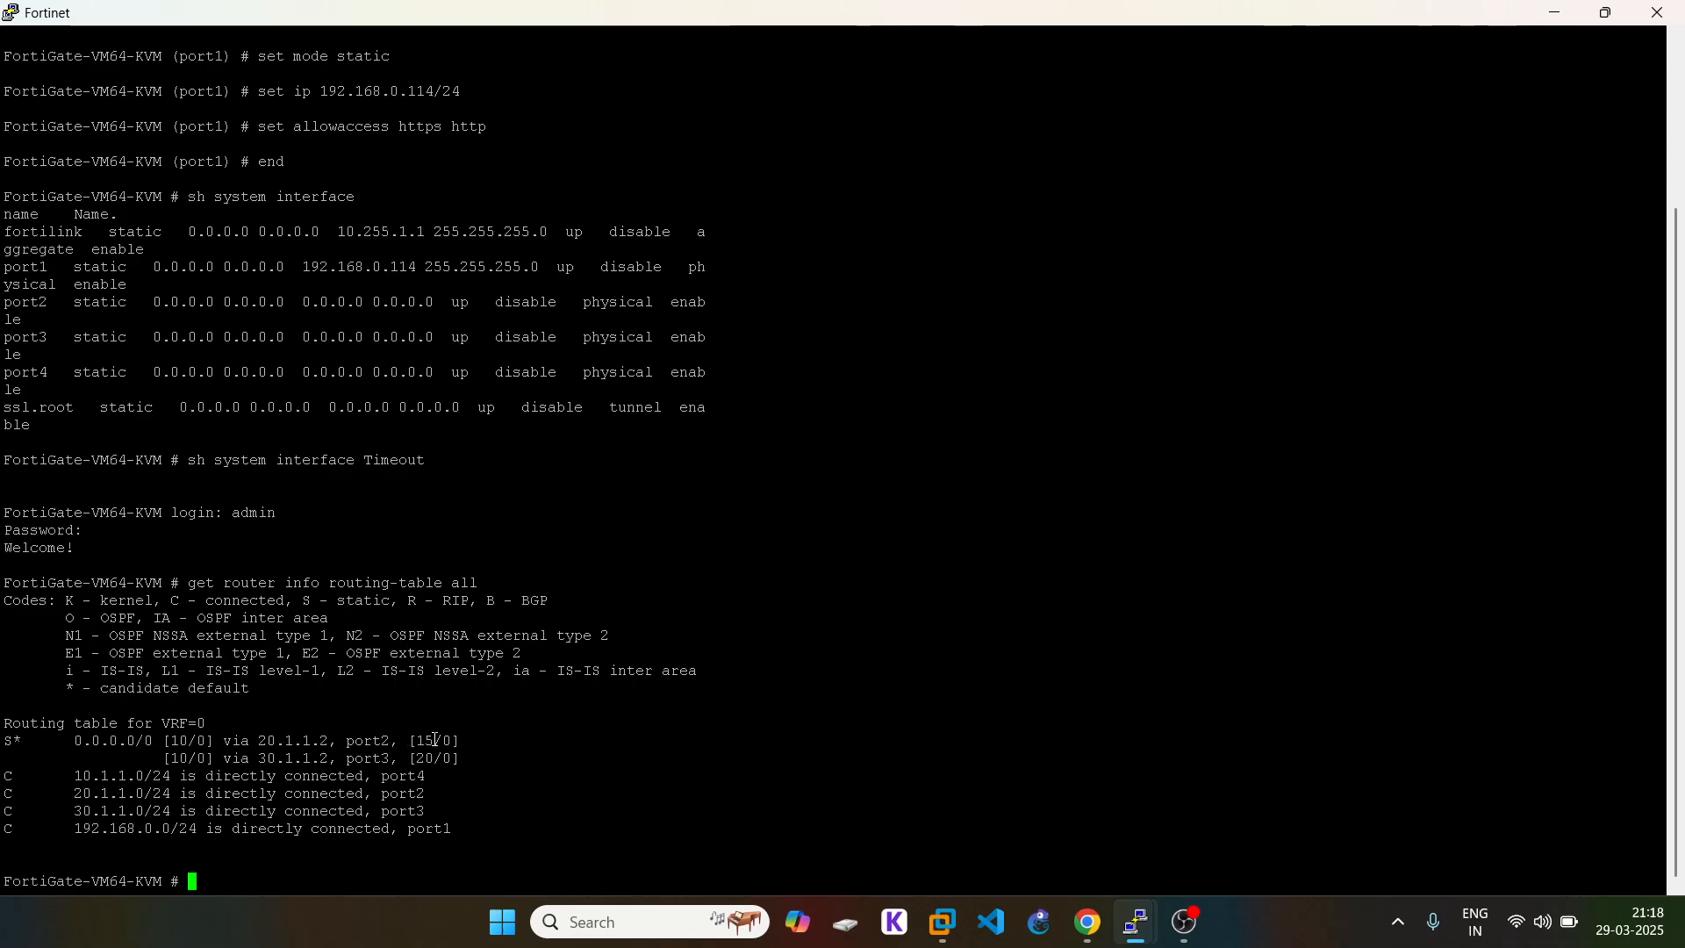
{"action": "left_click", "coordinate": [1091, 939]}
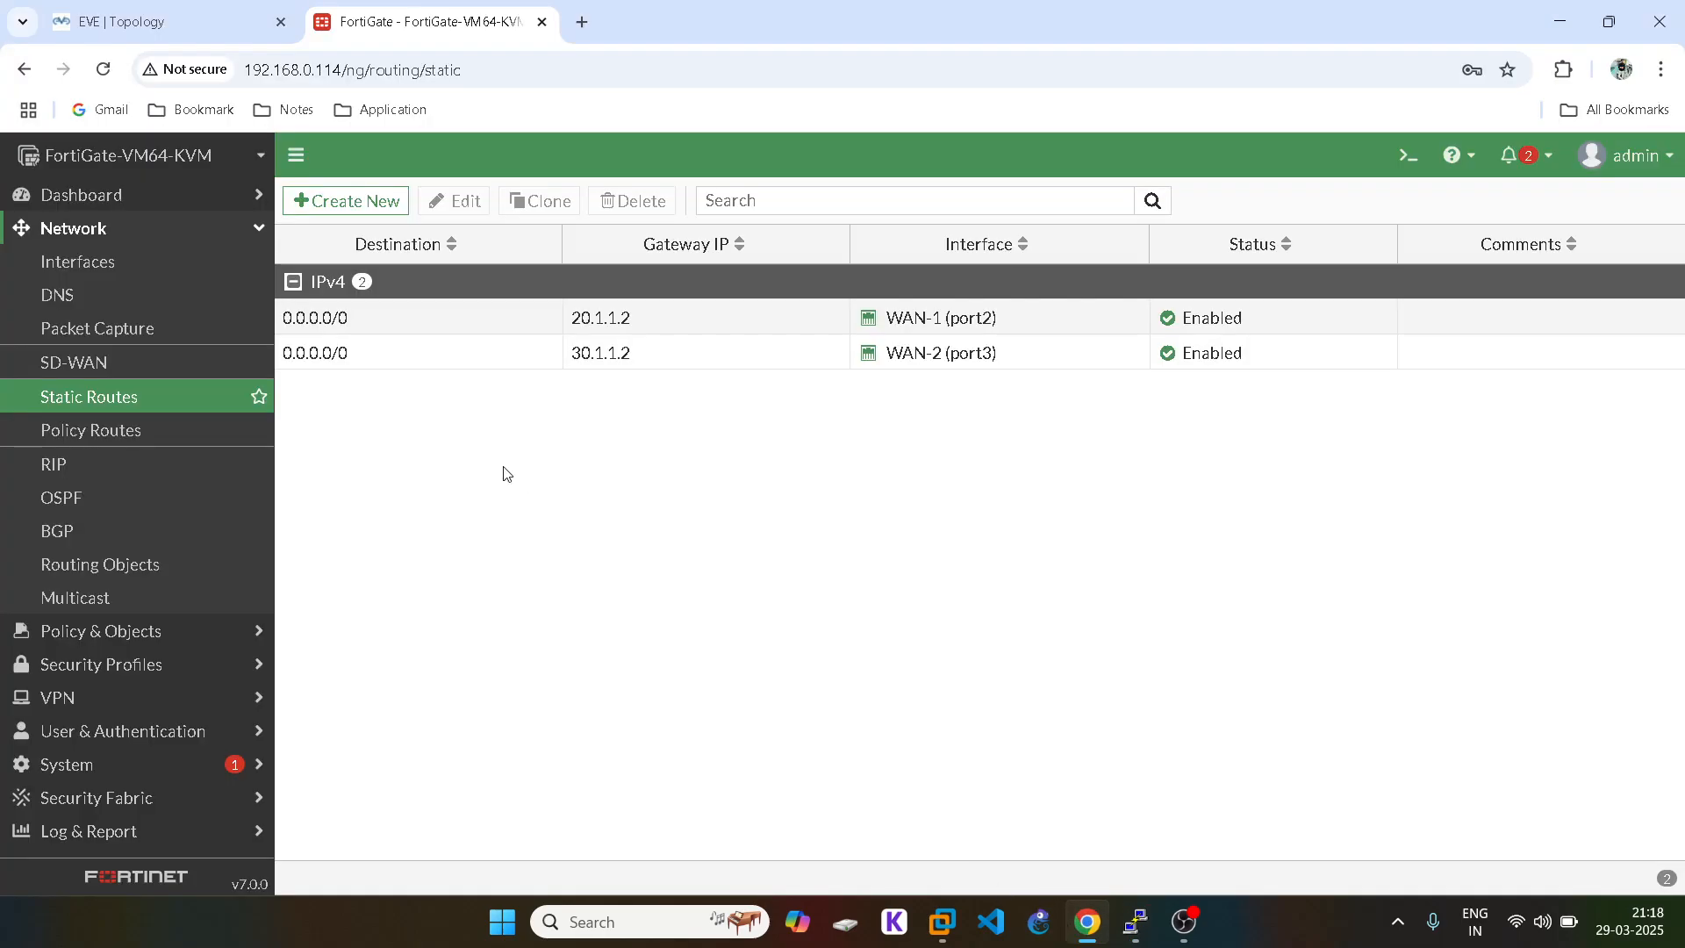
Step: Edit the 30.1.1.2 default route, changing its priority from 20 to 15, and save
{"action": "left_click", "coordinate": [372, 357]}
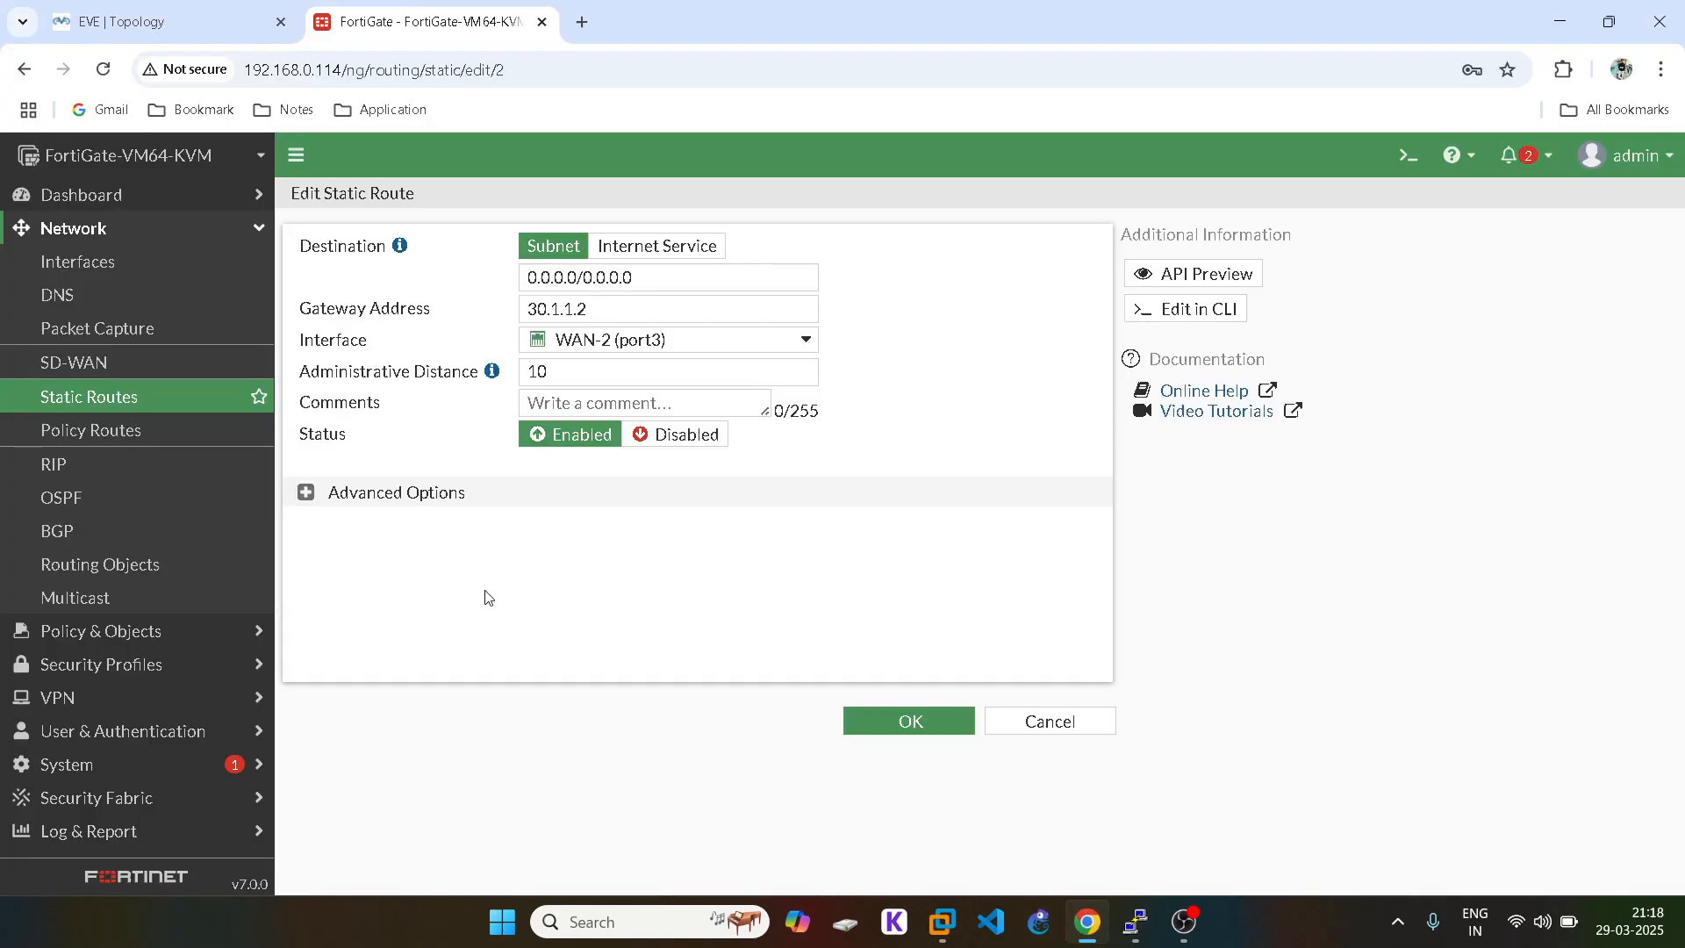
{"action": "left_click", "coordinate": [298, 486]}
{"action": "double_click", "coordinate": [418, 530]}
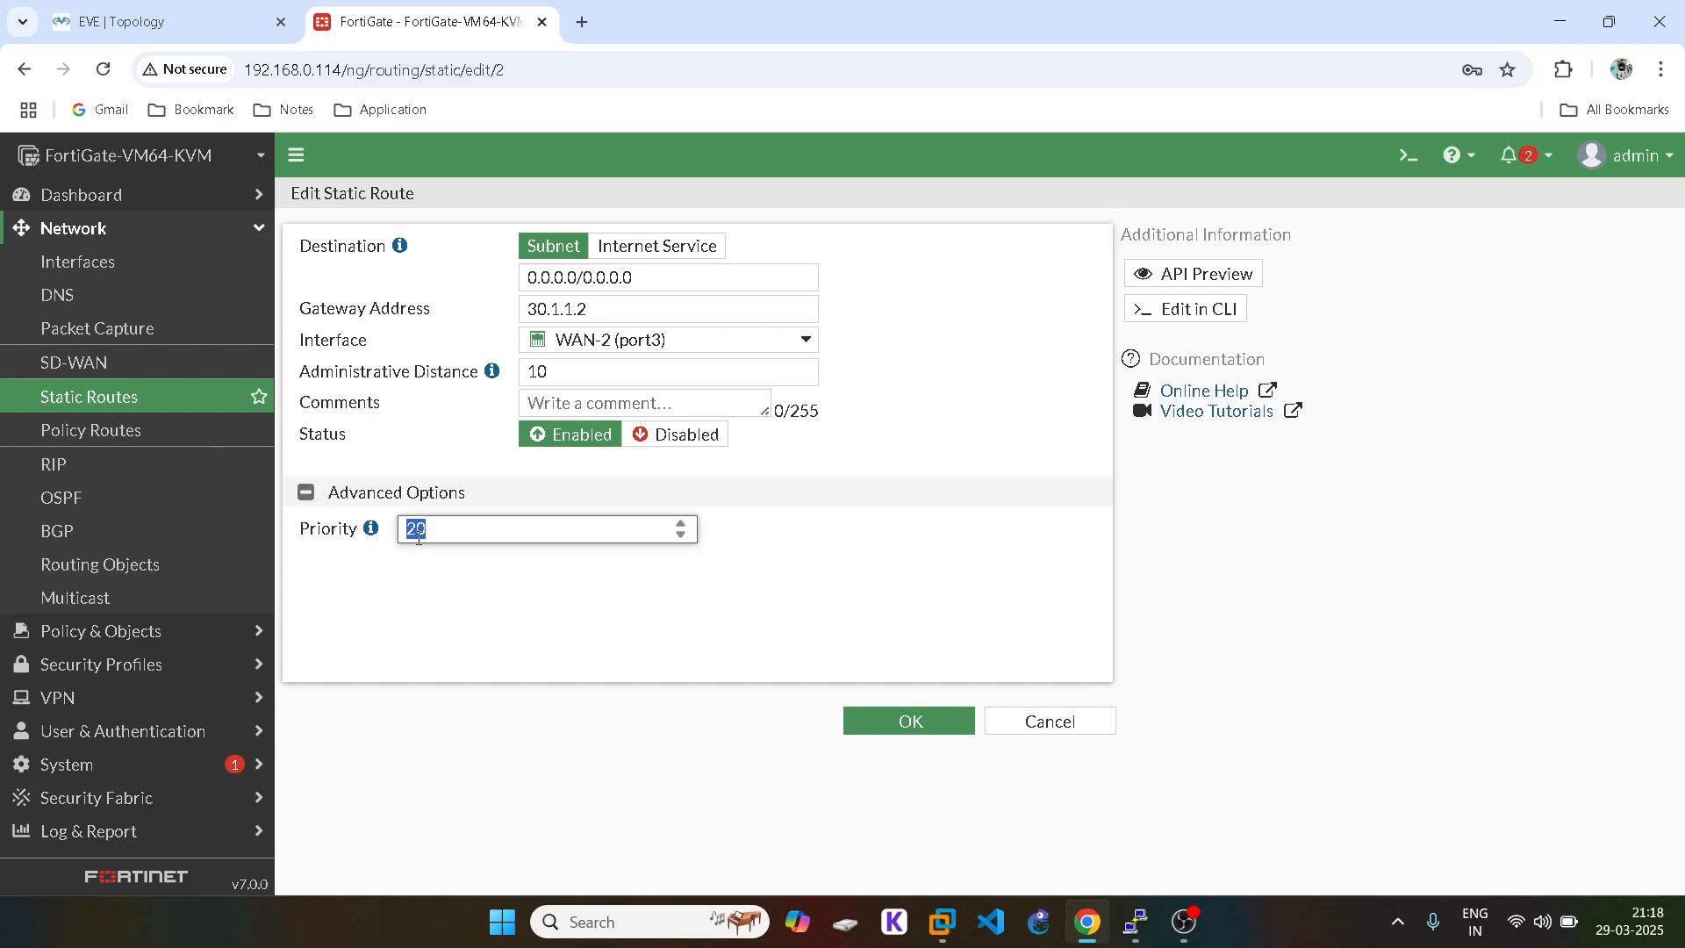
{"action": "type", "text": "15"}
{"action": "left_click", "coordinate": [909, 723]}
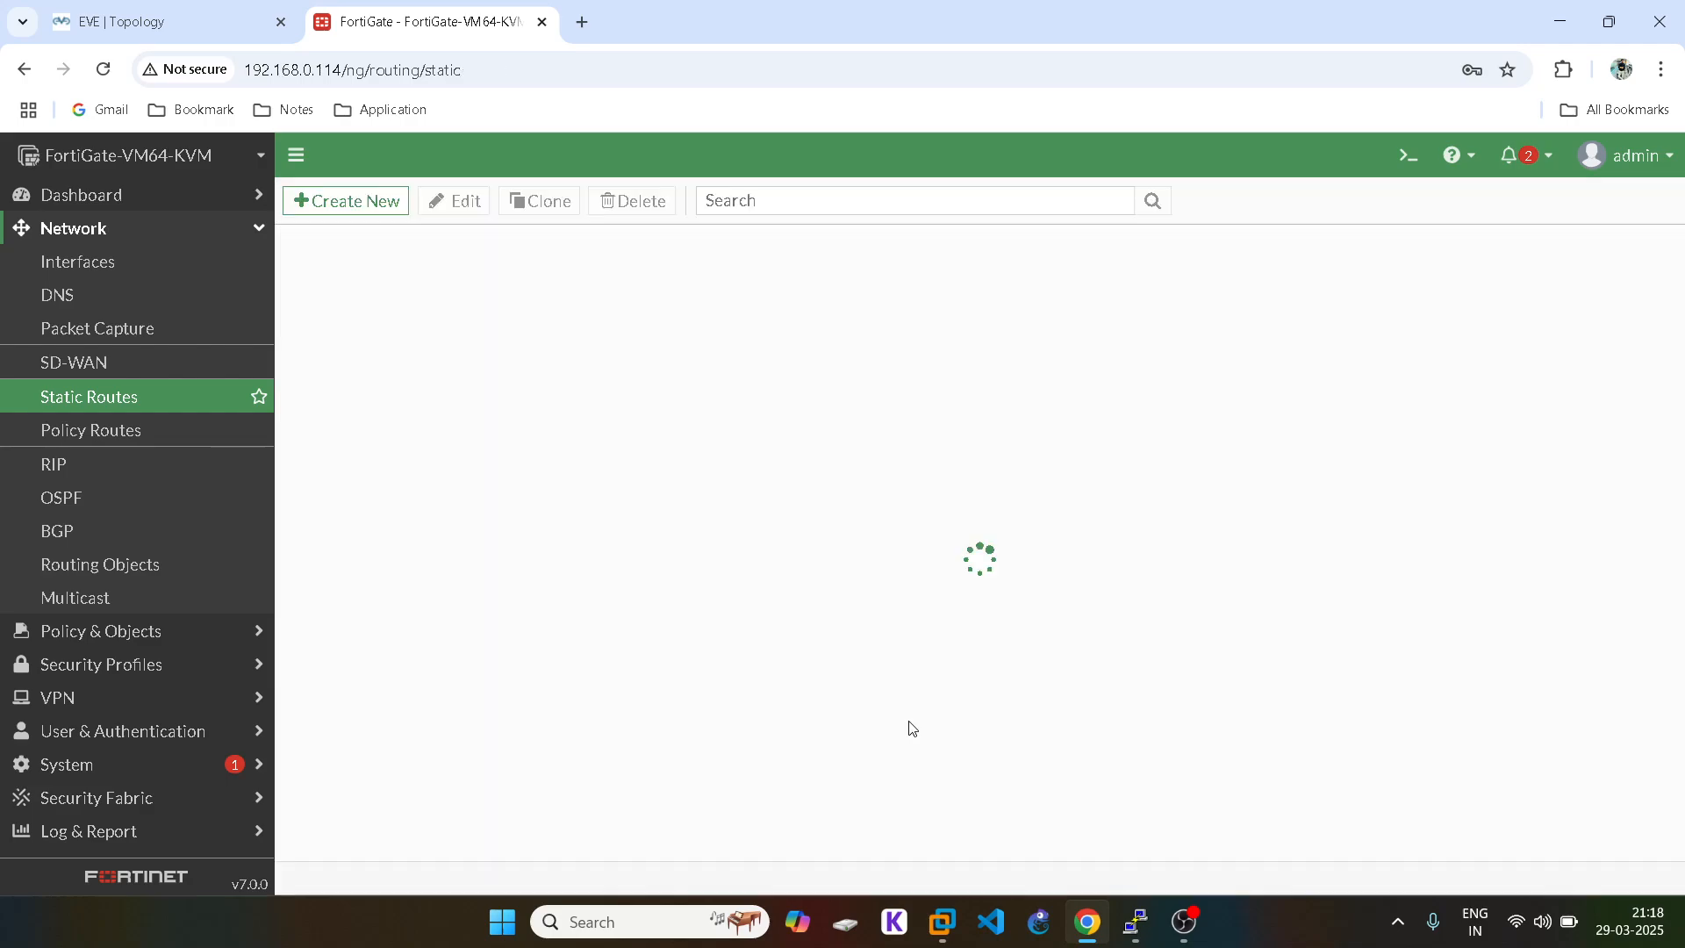
{"action": "mouse_move", "coordinate": [1134, 903]}
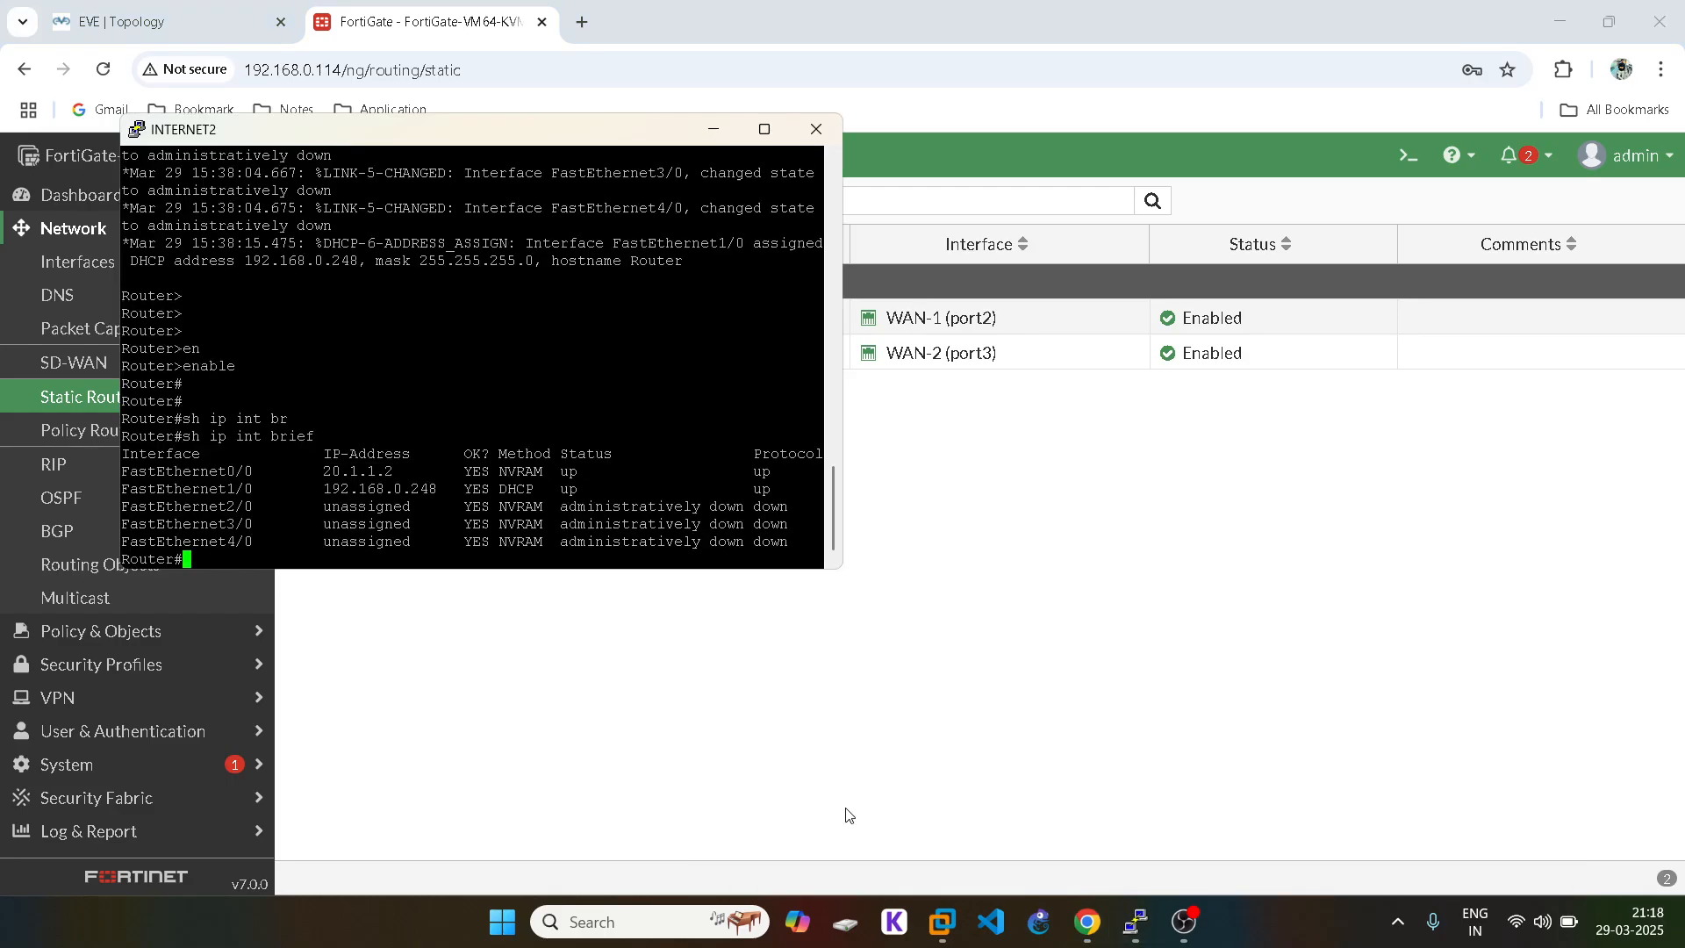
Step: Rerun the routing-table command in the CLI and highlight the port3 route at priority 15
{"action": "left_click", "coordinate": [1170, 813]}
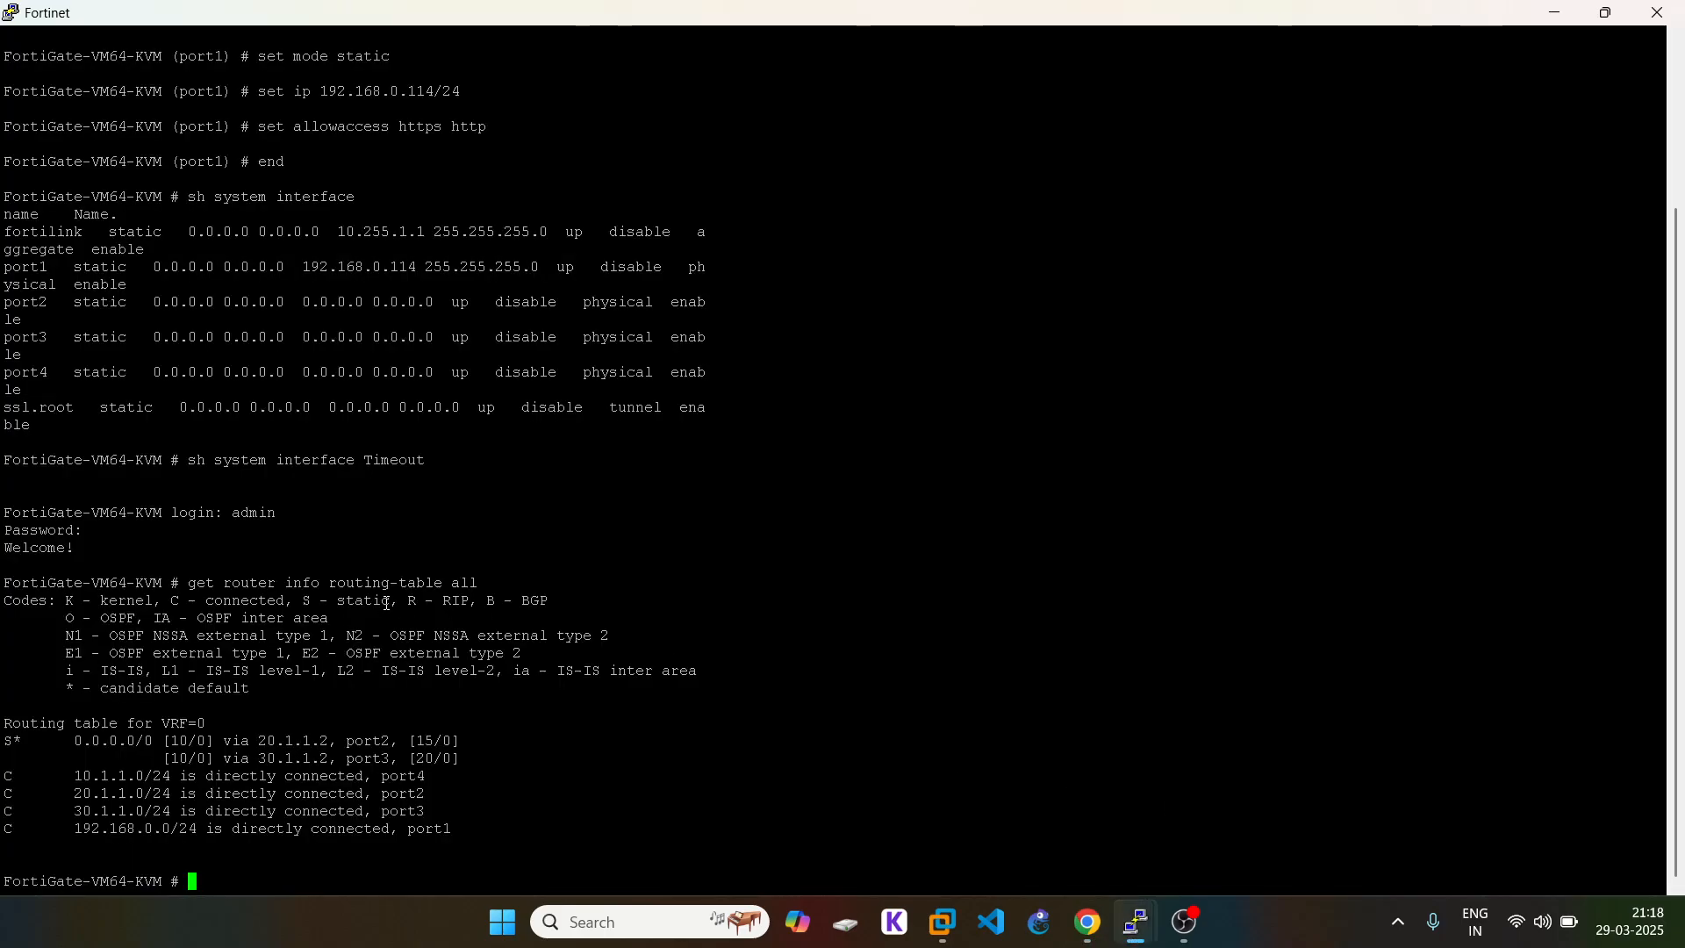
{"action": "key", "text": "Up"}
{"action": "key", "text": "Return"}
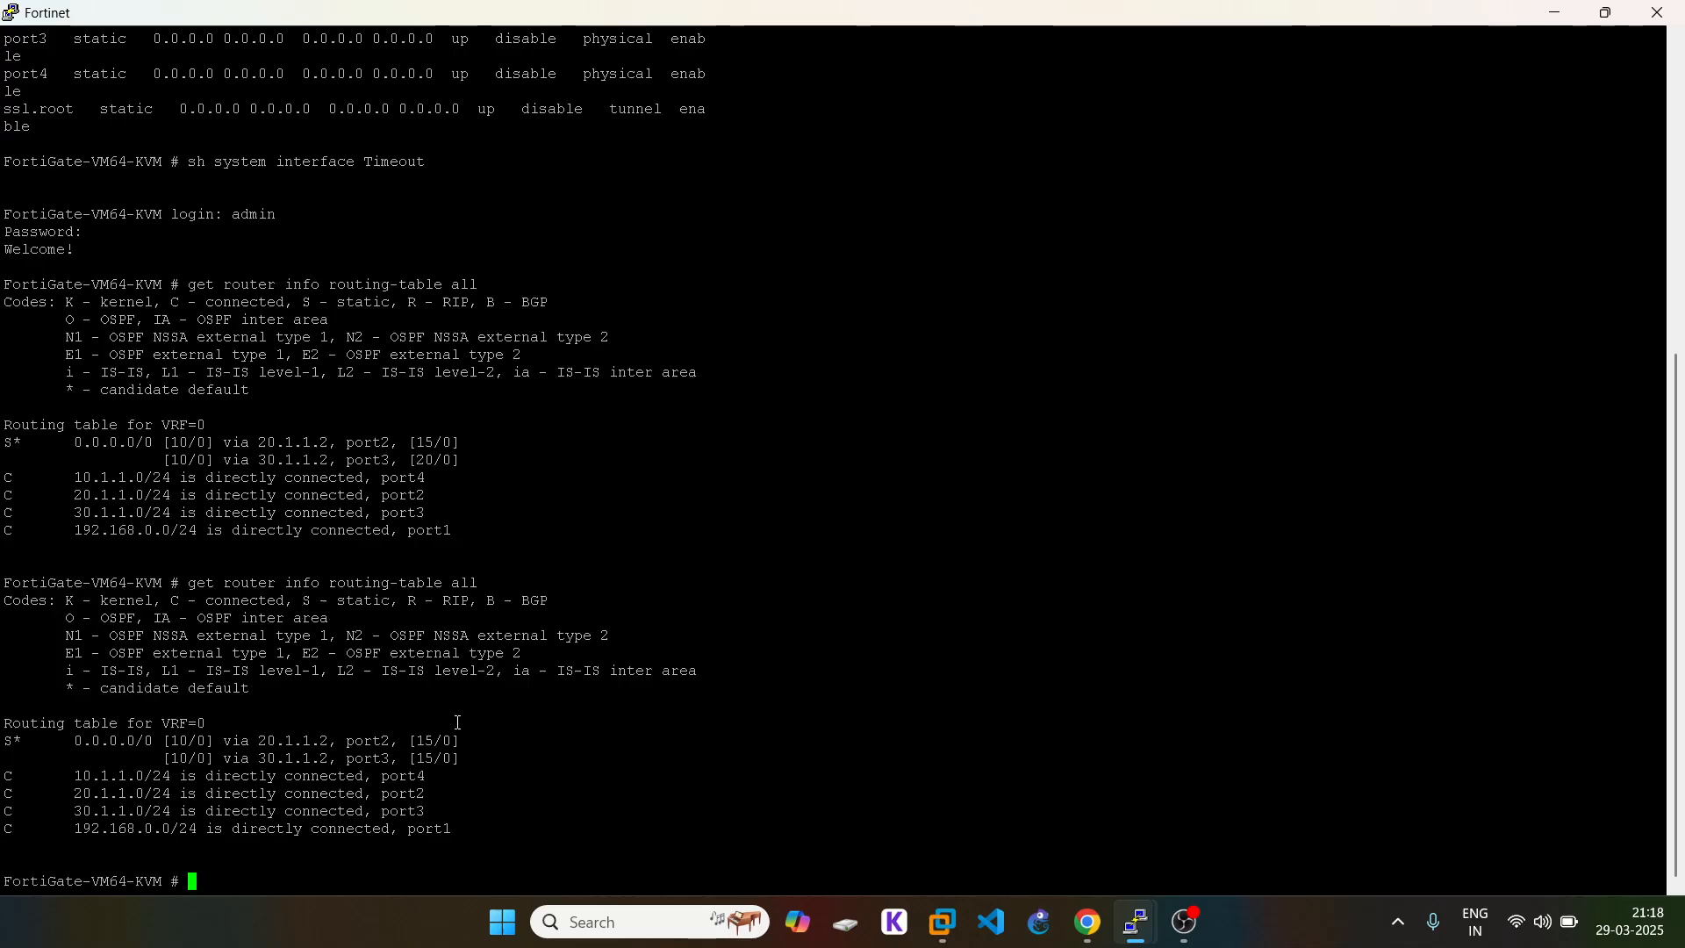
{"action": "left_click_drag", "start_coordinate": [470, 762], "coordinate": [5, 755]}
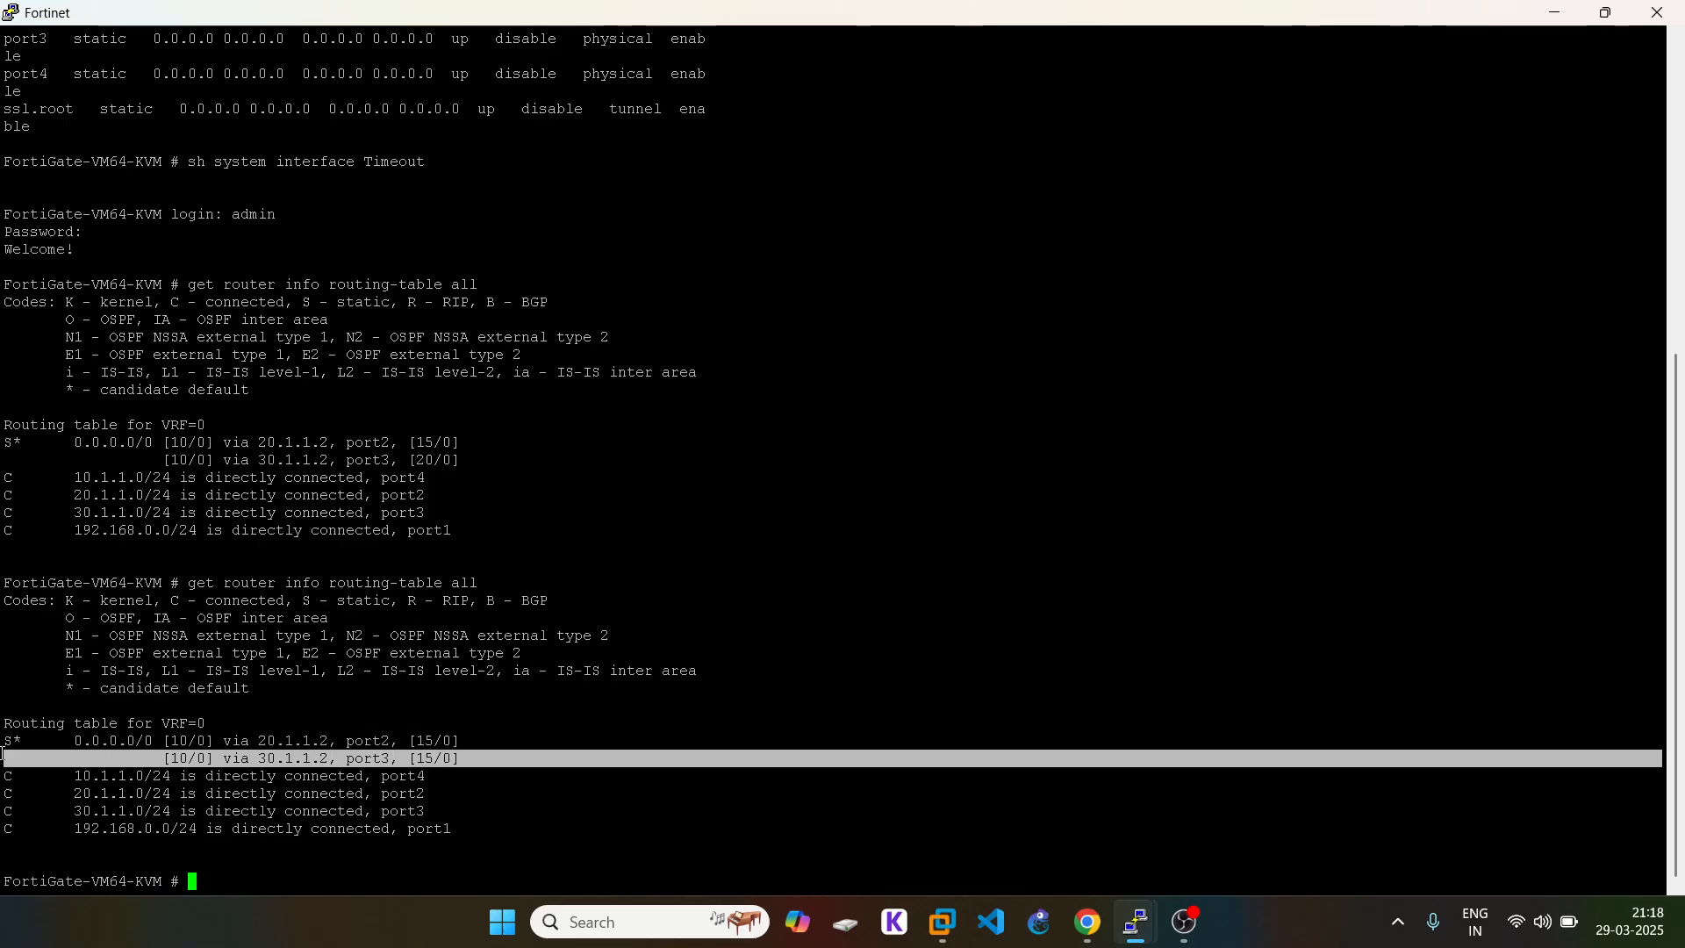
{"action": "left_click", "coordinate": [18, 752]}
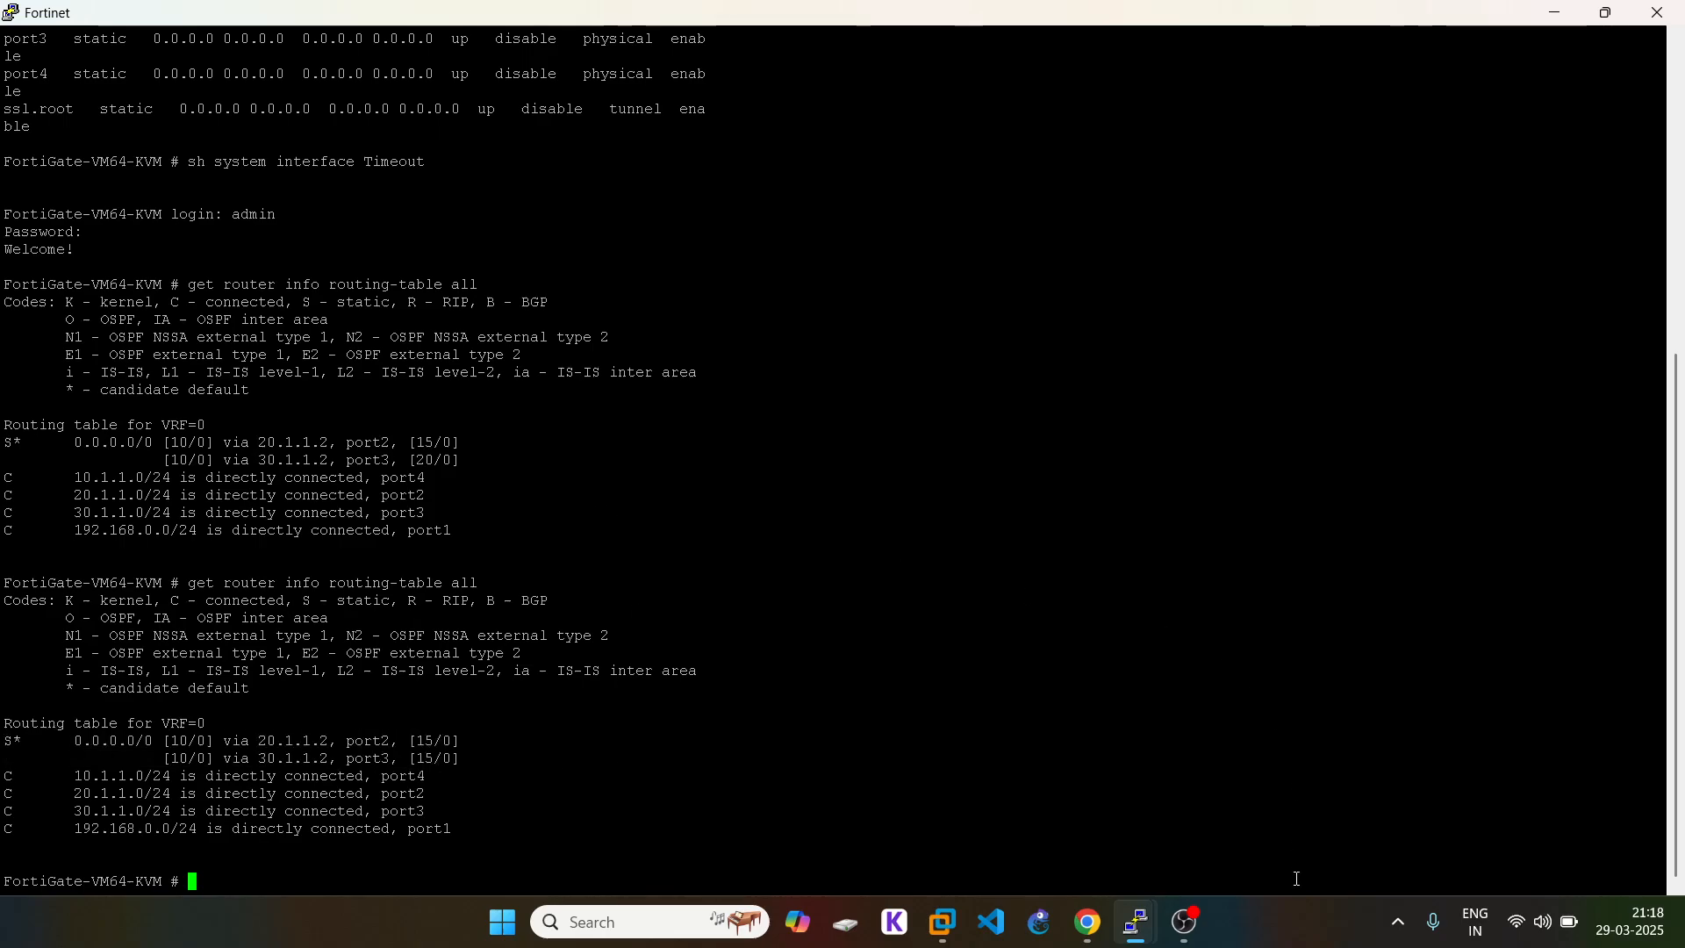
{"action": "left_click", "coordinate": [1098, 932]}
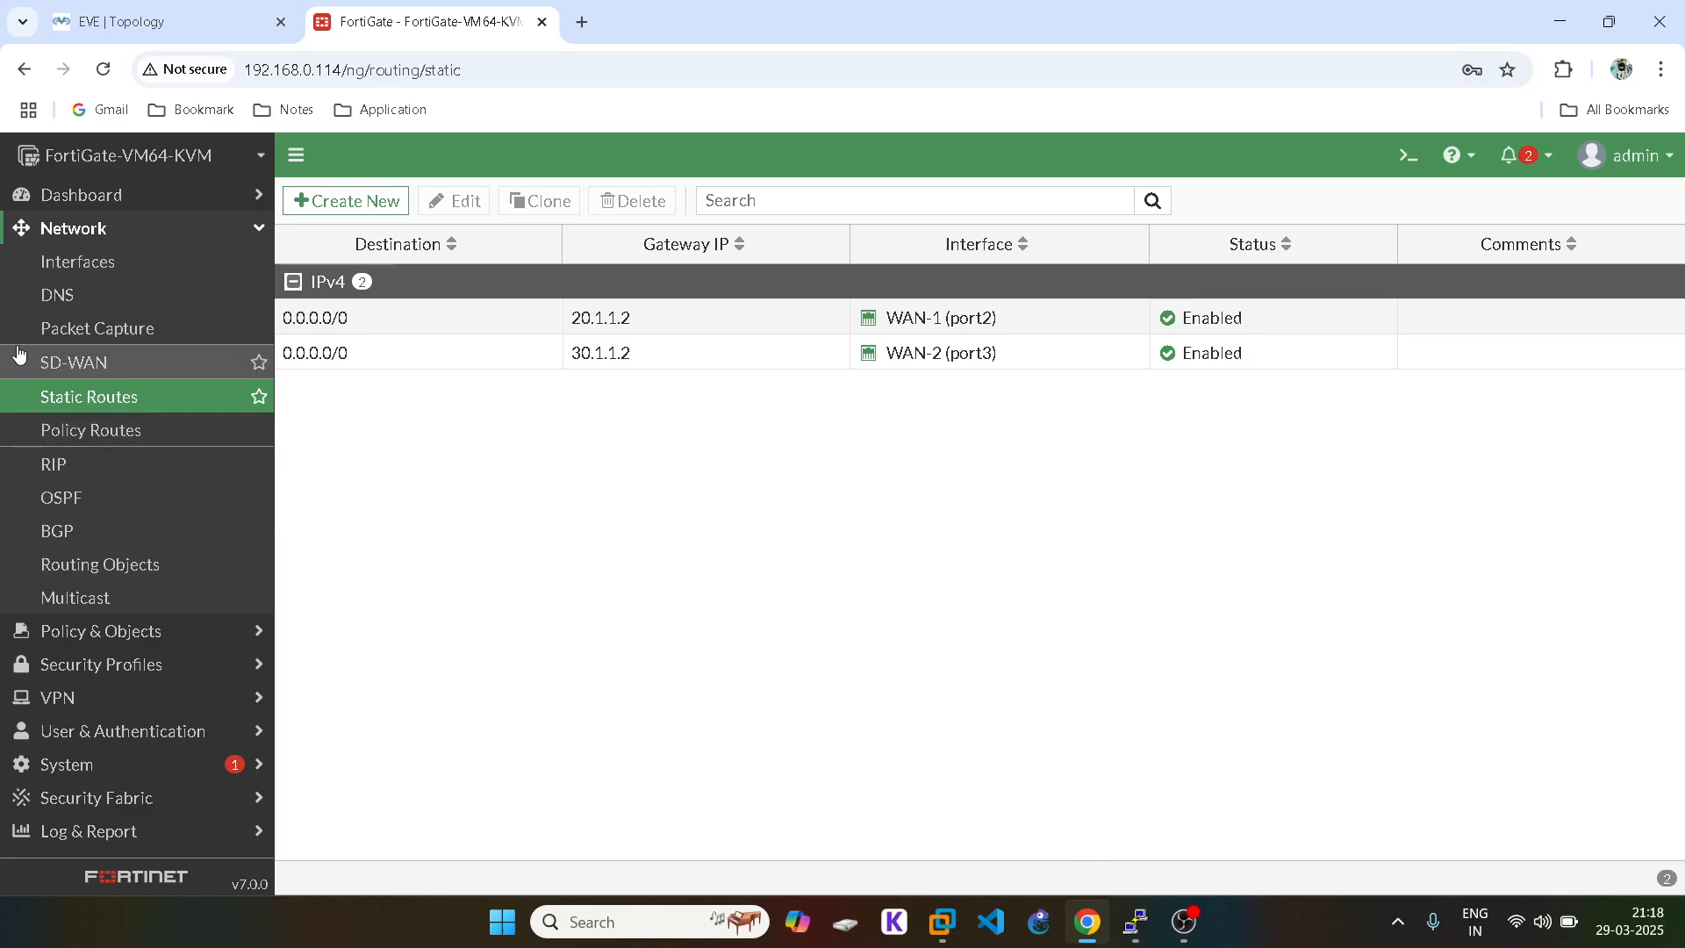
Step: Go to Policy & Objects > Firewall Policy and start a new policy
{"action": "left_click", "coordinate": [145, 226]}
{"action": "left_click", "coordinate": [92, 261]}
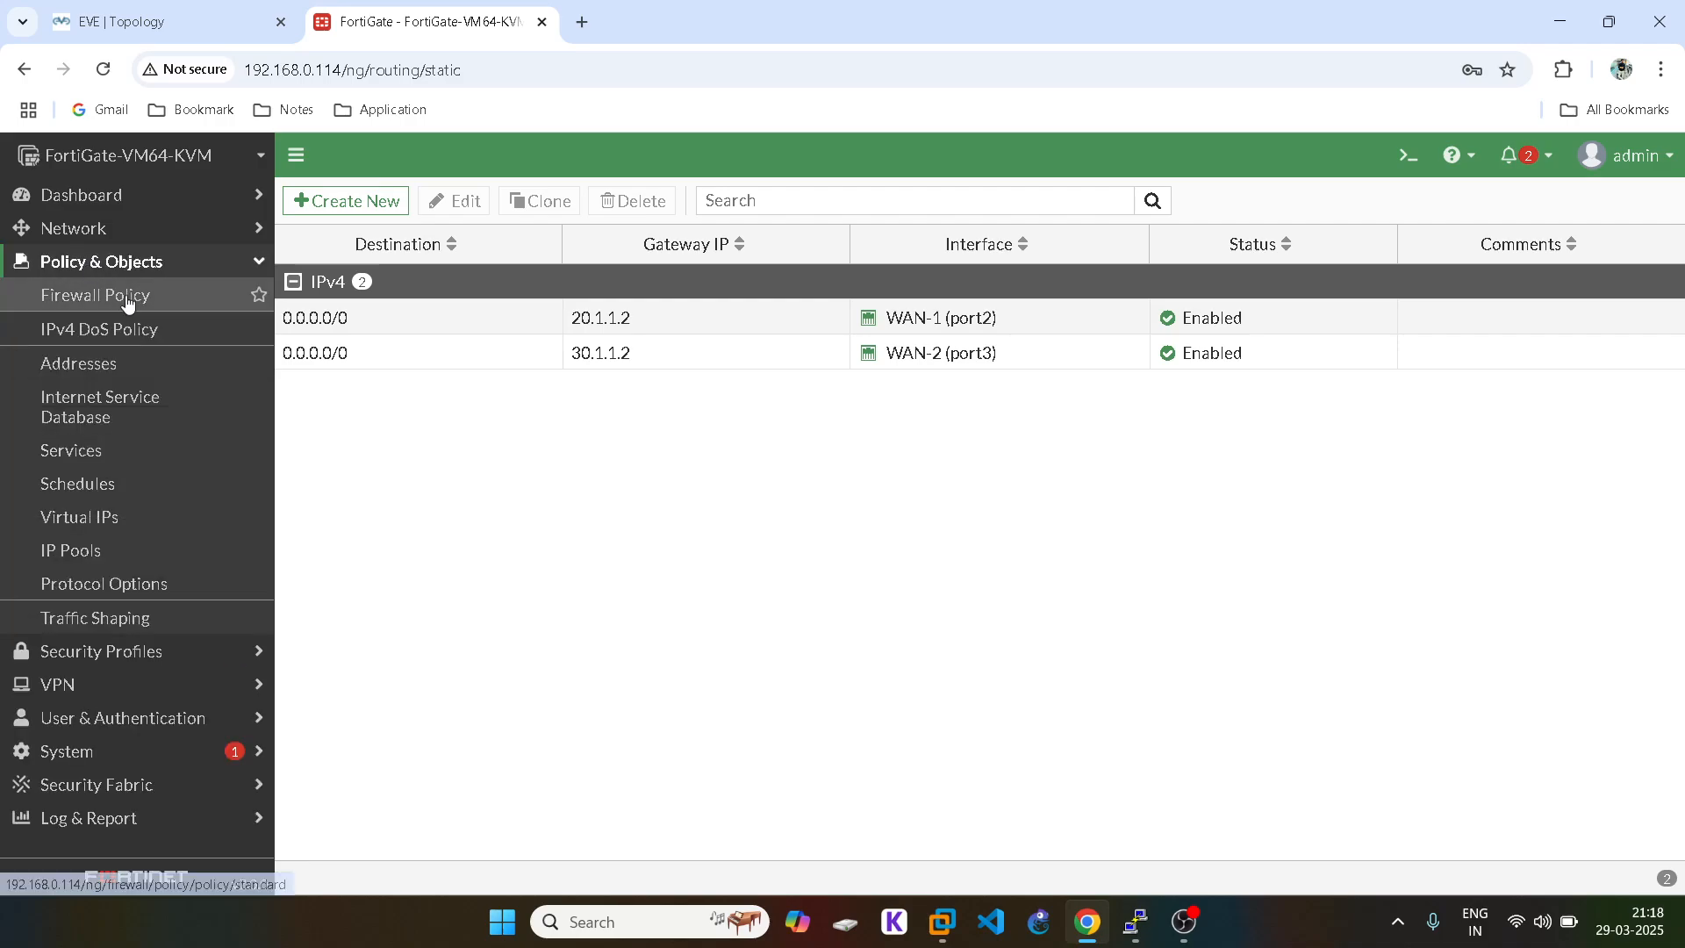
{"action": "left_click", "coordinate": [132, 295]}
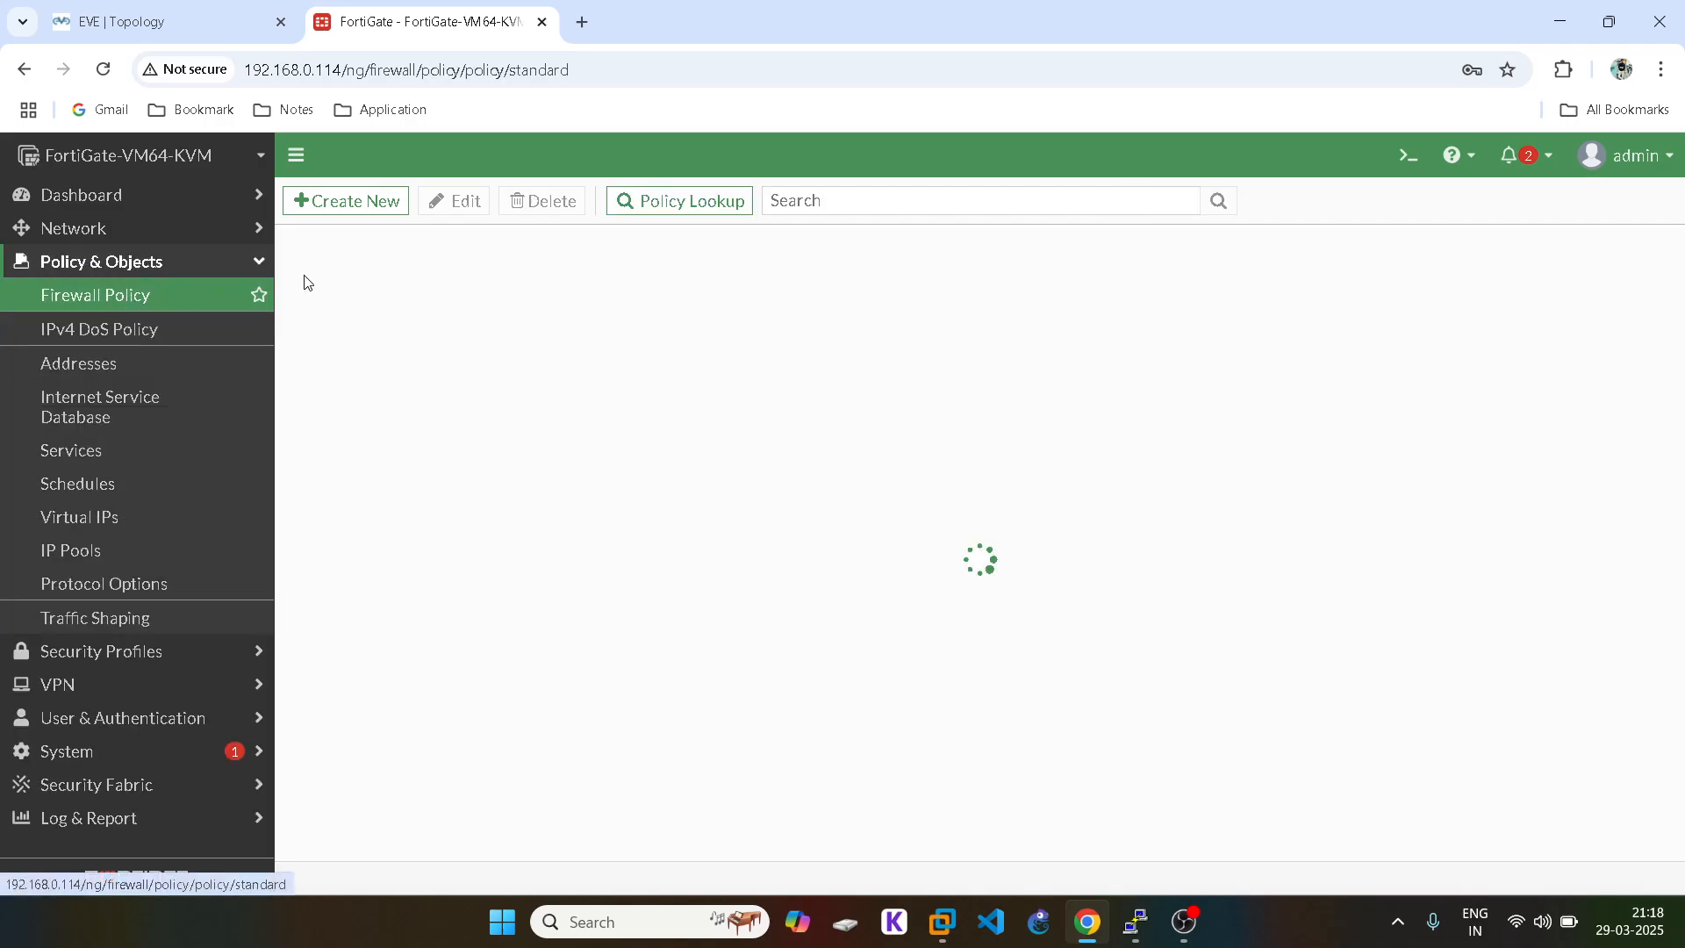
{"action": "left_click", "coordinate": [370, 200]}
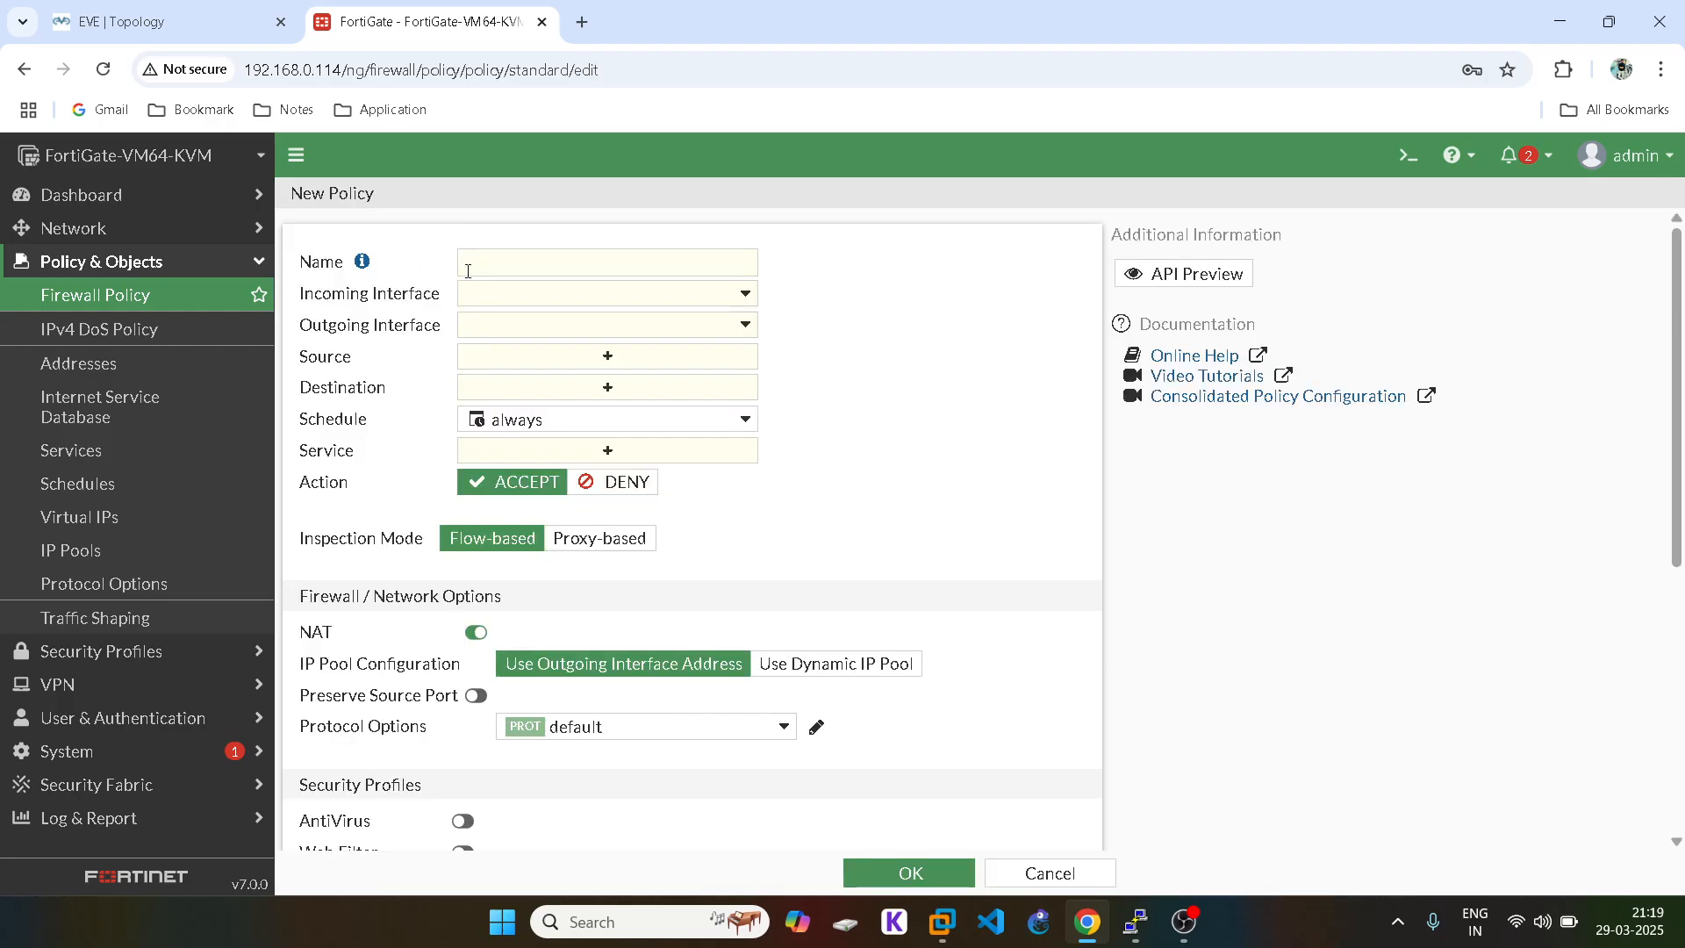
Step: Name the policy LAN-WAN-1, with incoming LAN (port4) and outgoing WAN-1 (port2)
{"action": "left_click", "coordinate": [506, 257]}
{"action": "type", "text": "LAN-WAN-1"}
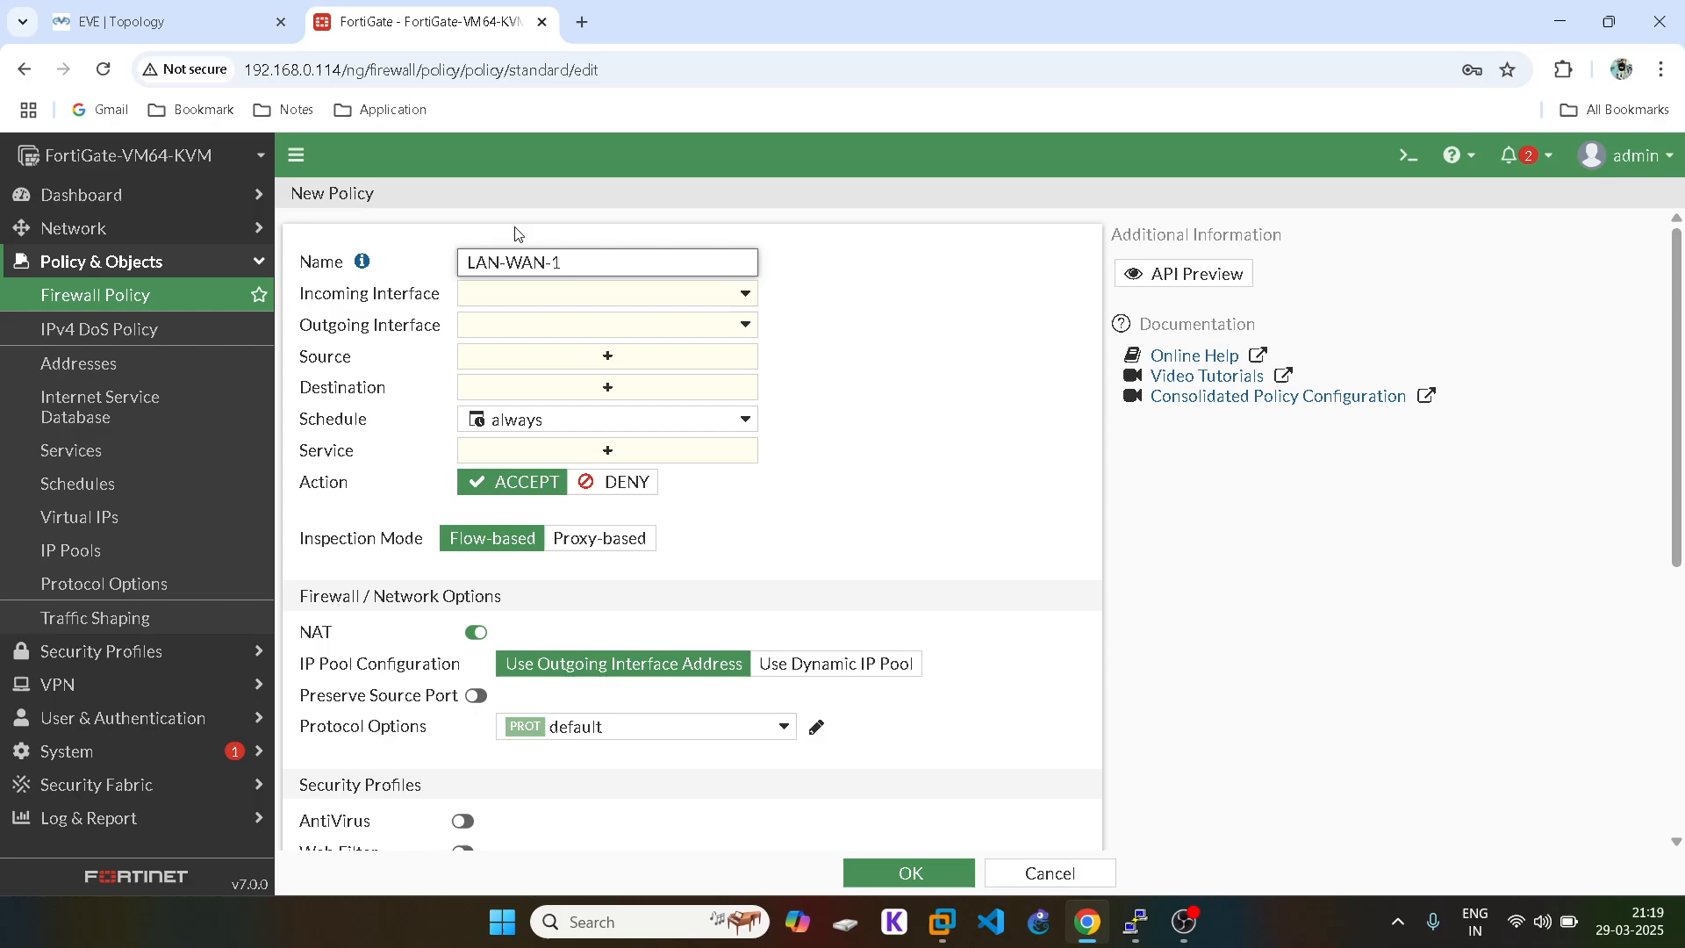
{"action": "left_click", "coordinate": [521, 297]}
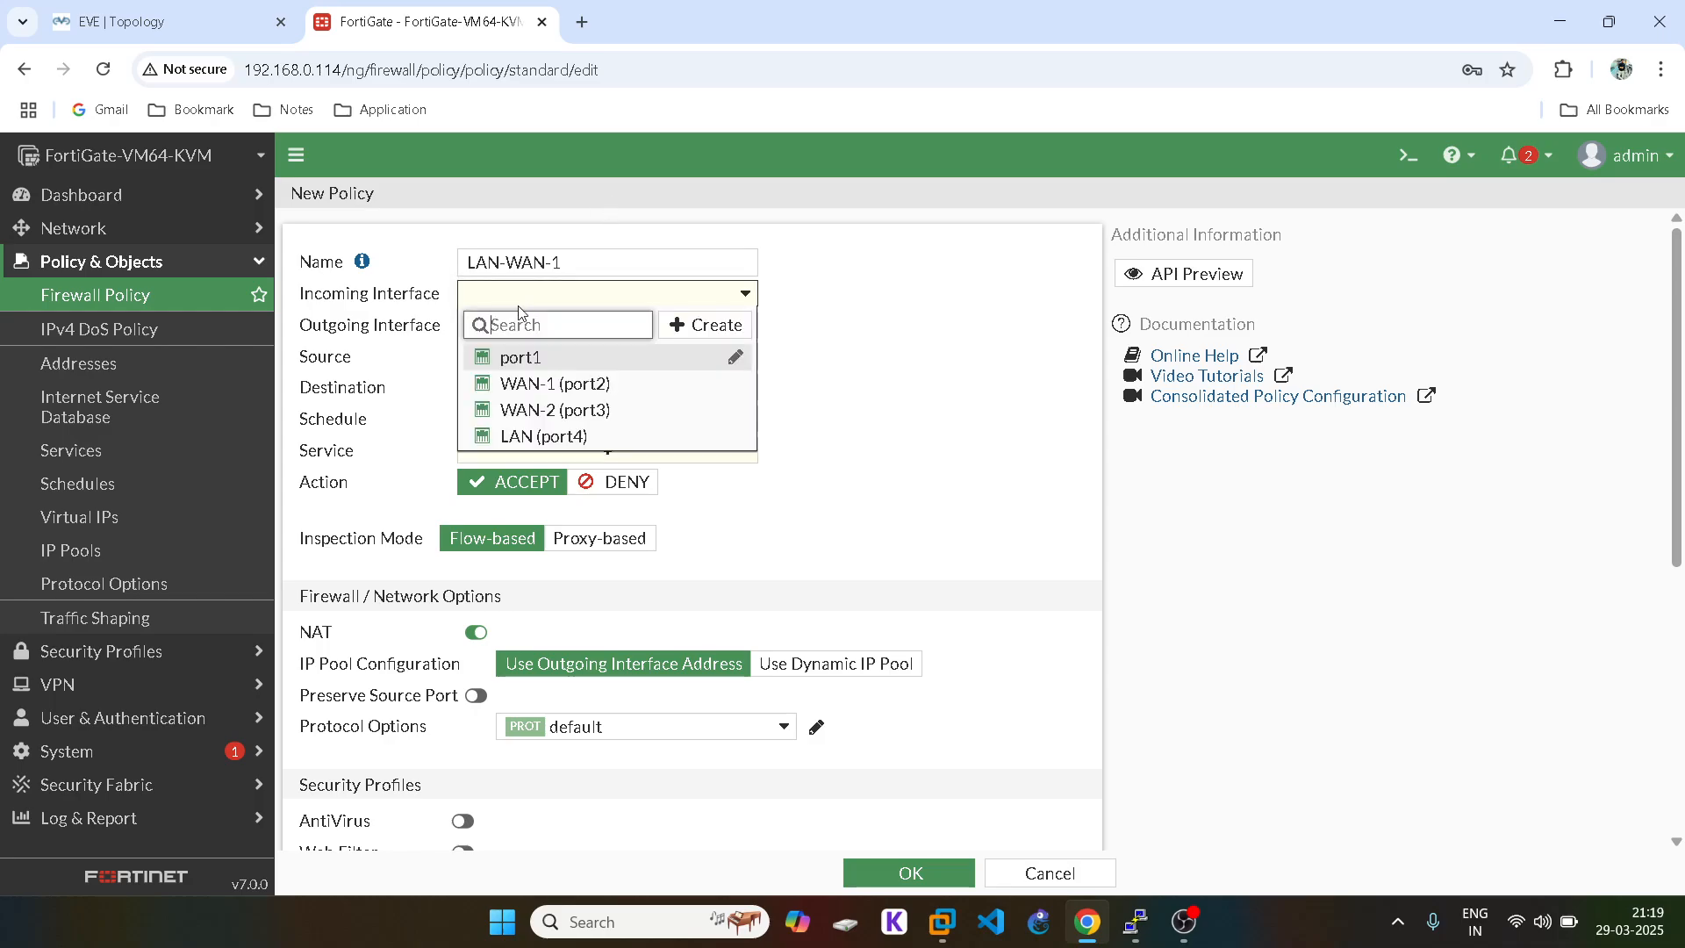
{"action": "left_click", "coordinate": [546, 439]}
{"action": "left_click", "coordinate": [566, 325]}
{"action": "left_click", "coordinate": [575, 414]}
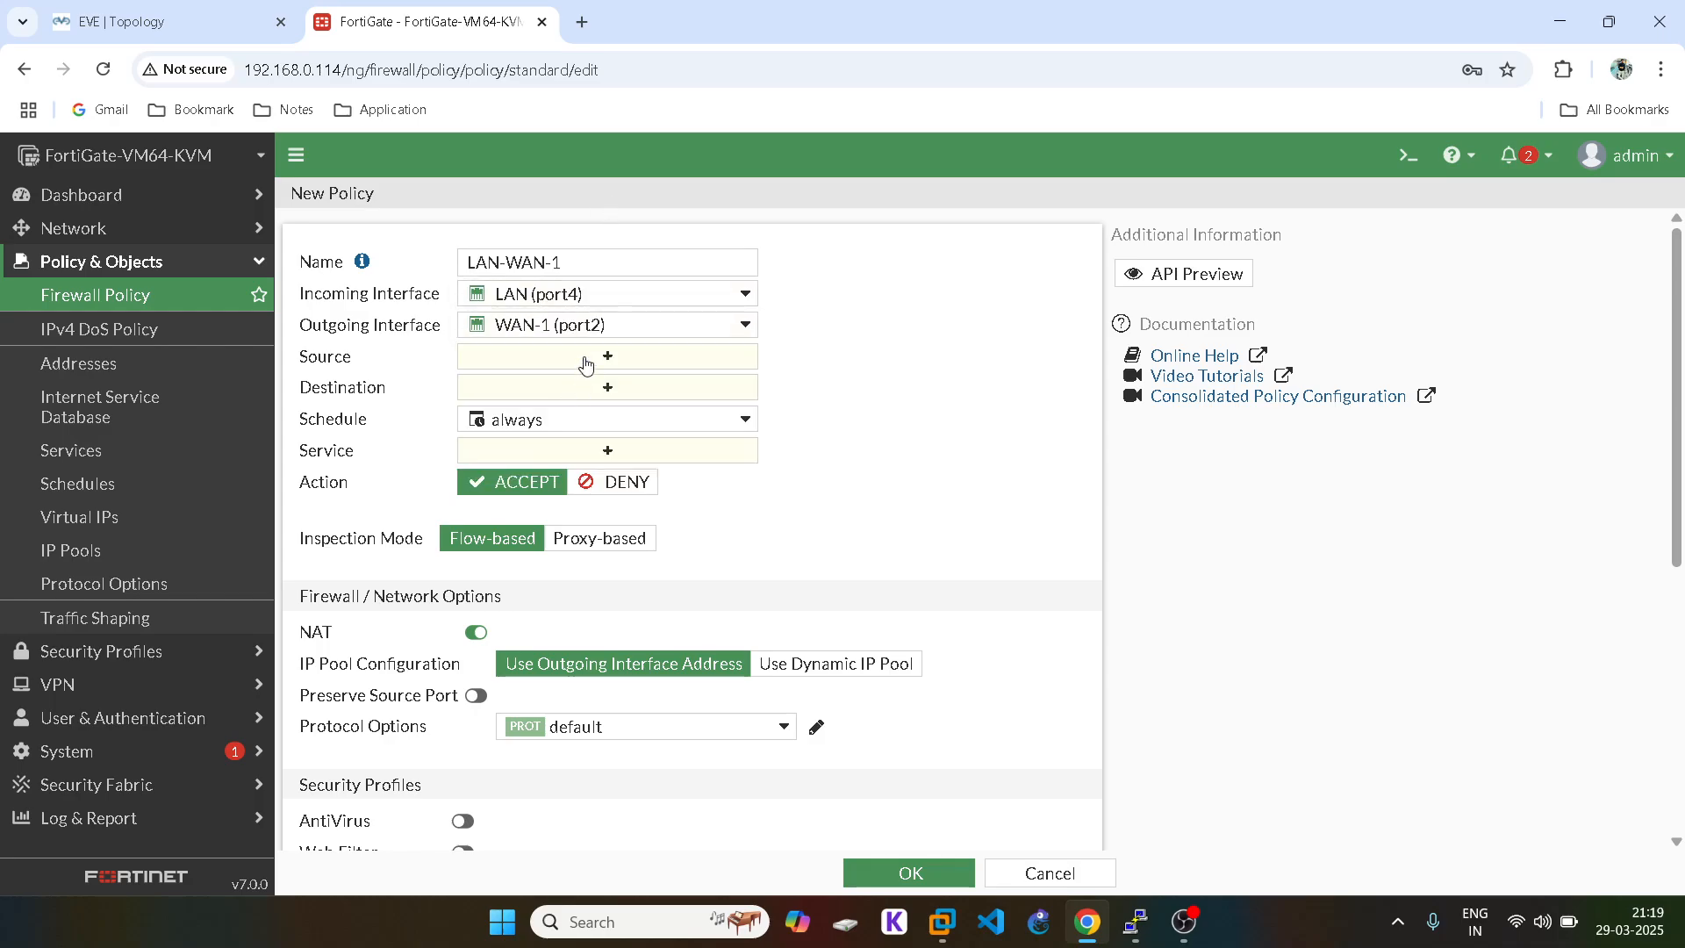
Step: Set source and destination addresses to all and the service to ALL
{"action": "left_click", "coordinate": [586, 364]}
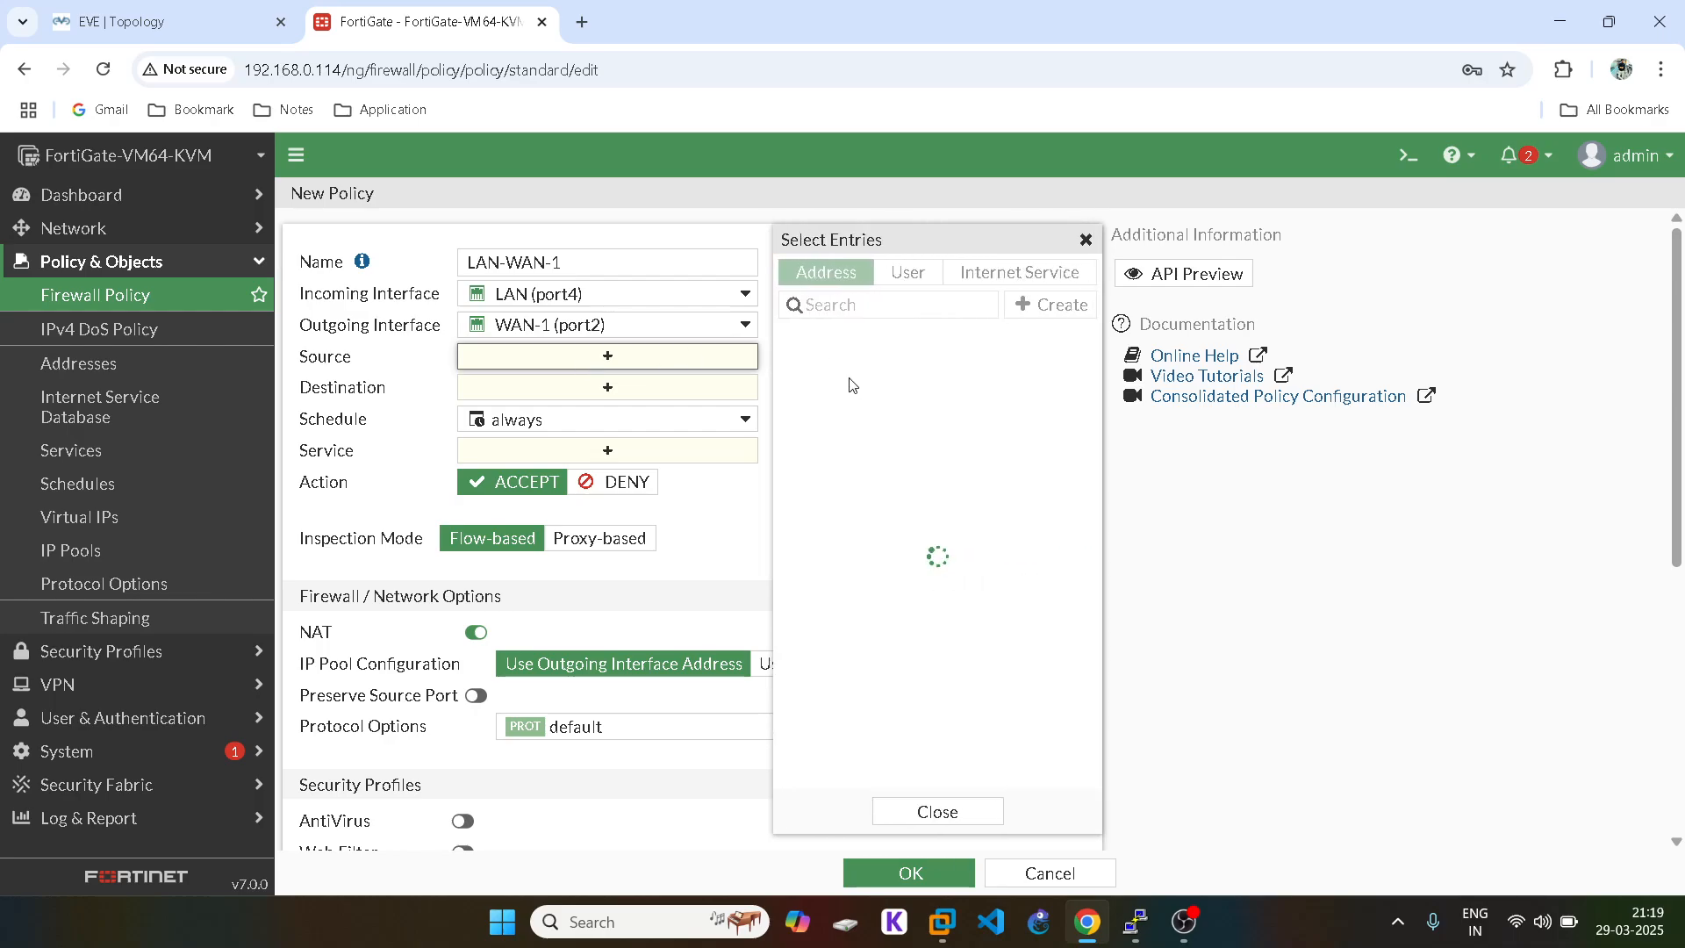
{"action": "left_click", "coordinate": [829, 365]}
{"action": "left_click", "coordinate": [1086, 238]}
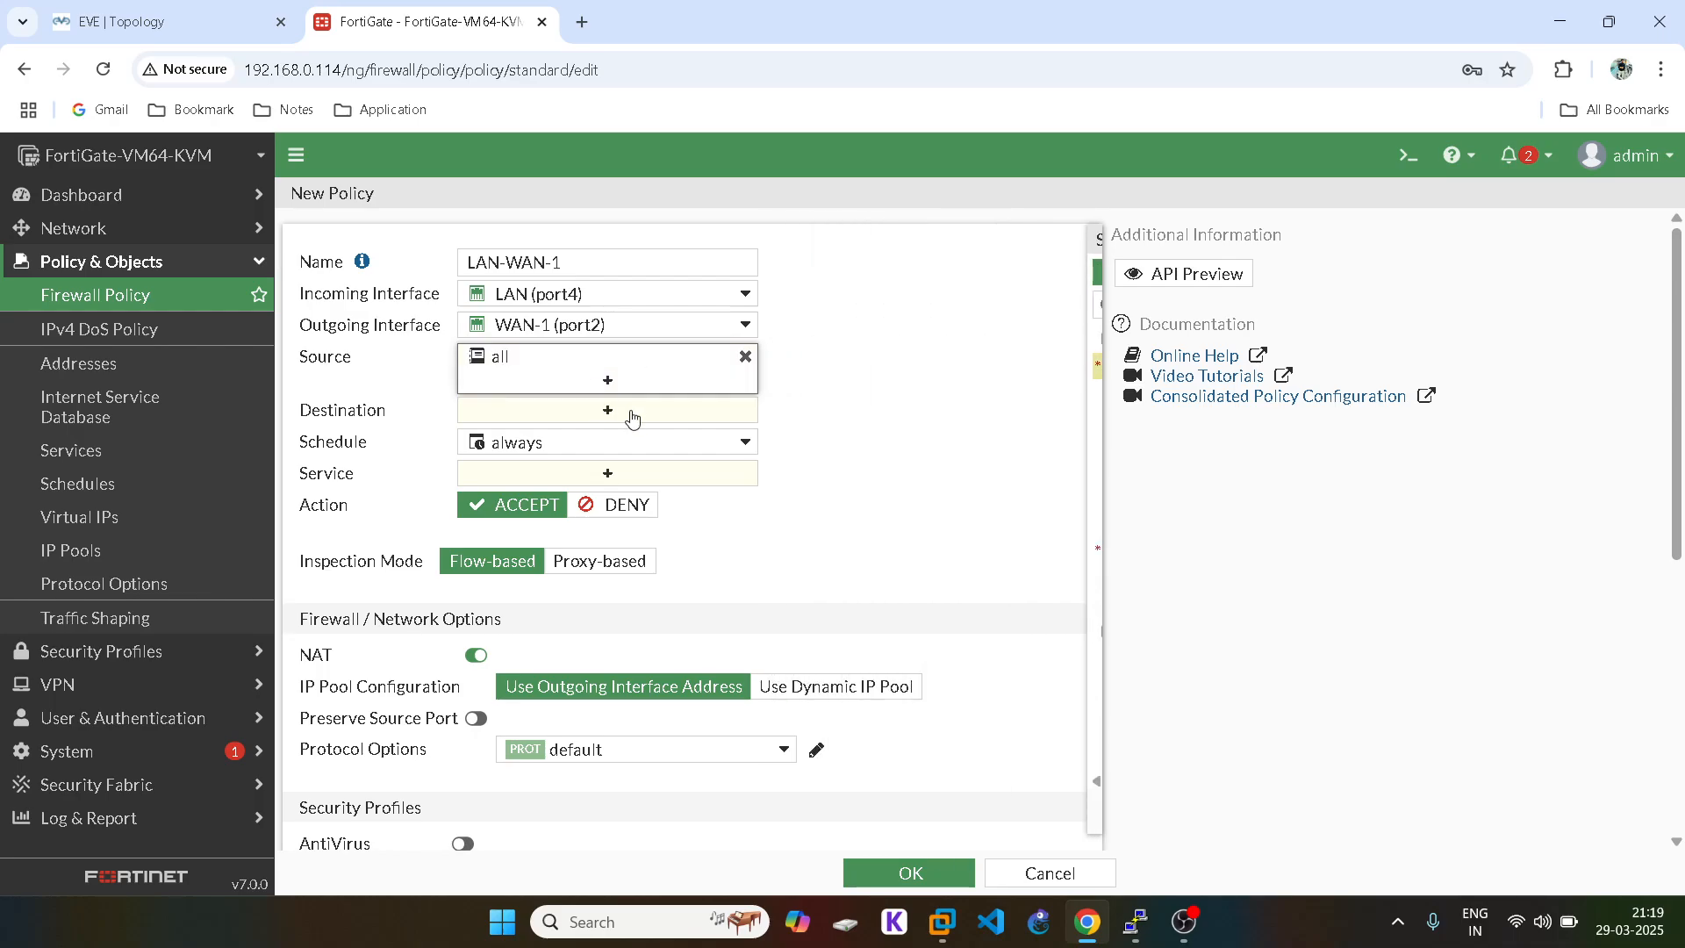
{"action": "left_click", "coordinate": [632, 418]}
{"action": "left_click", "coordinate": [850, 369]}
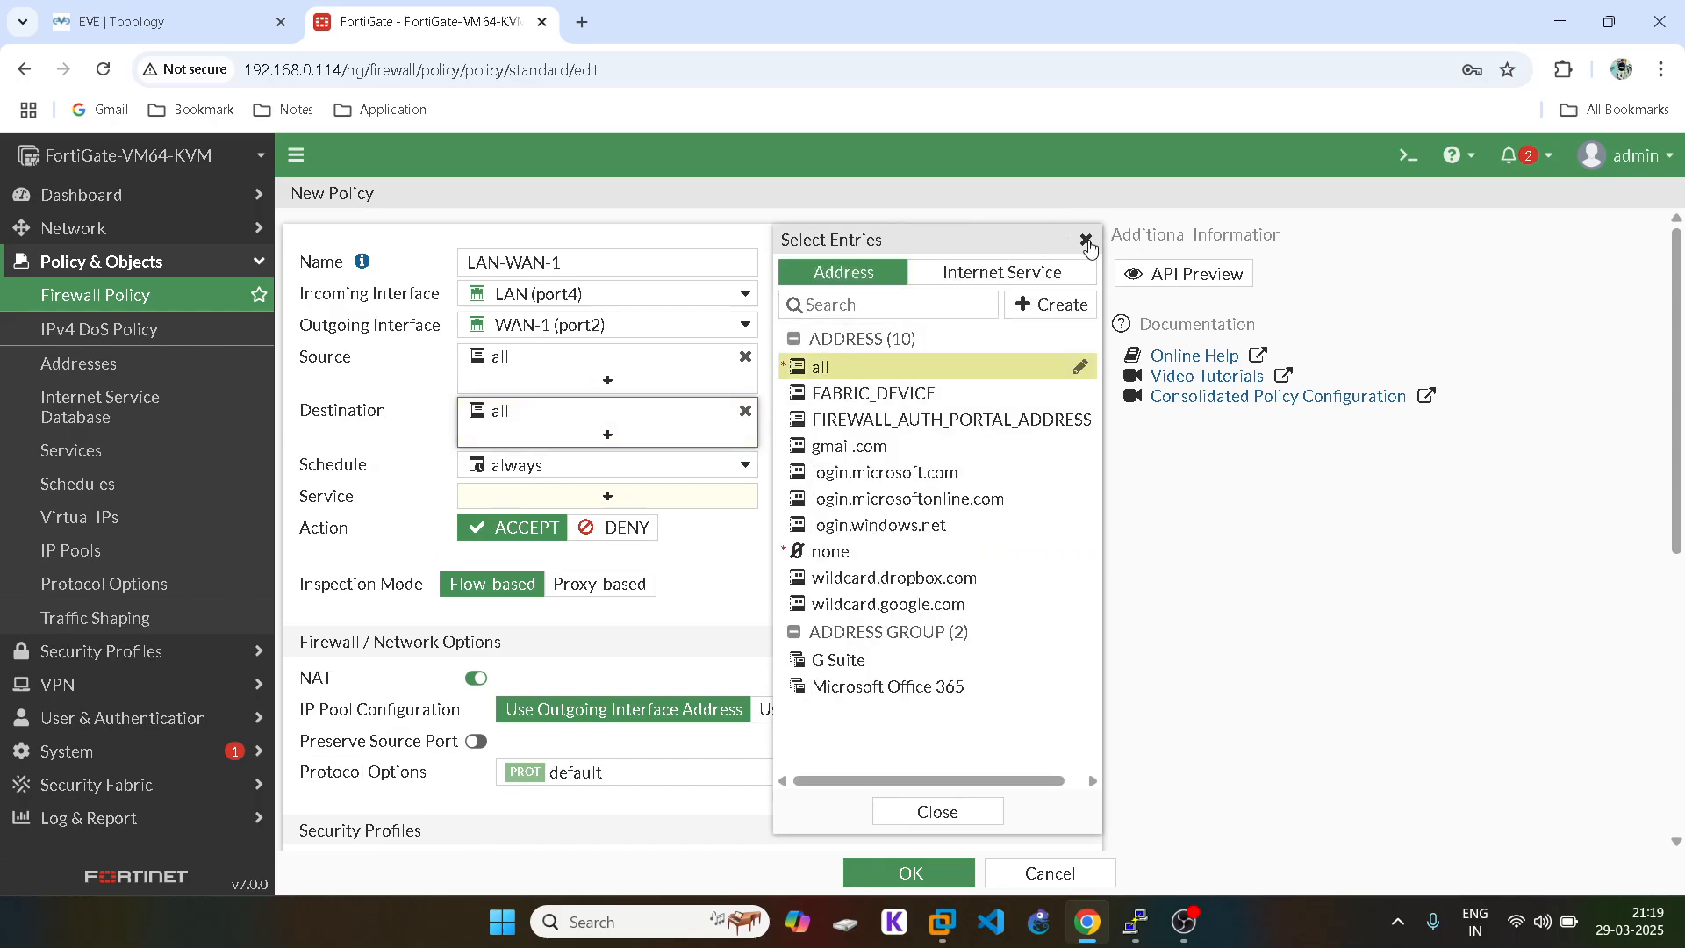
{"action": "left_click", "coordinate": [1085, 239]}
{"action": "left_click", "coordinate": [602, 494]}
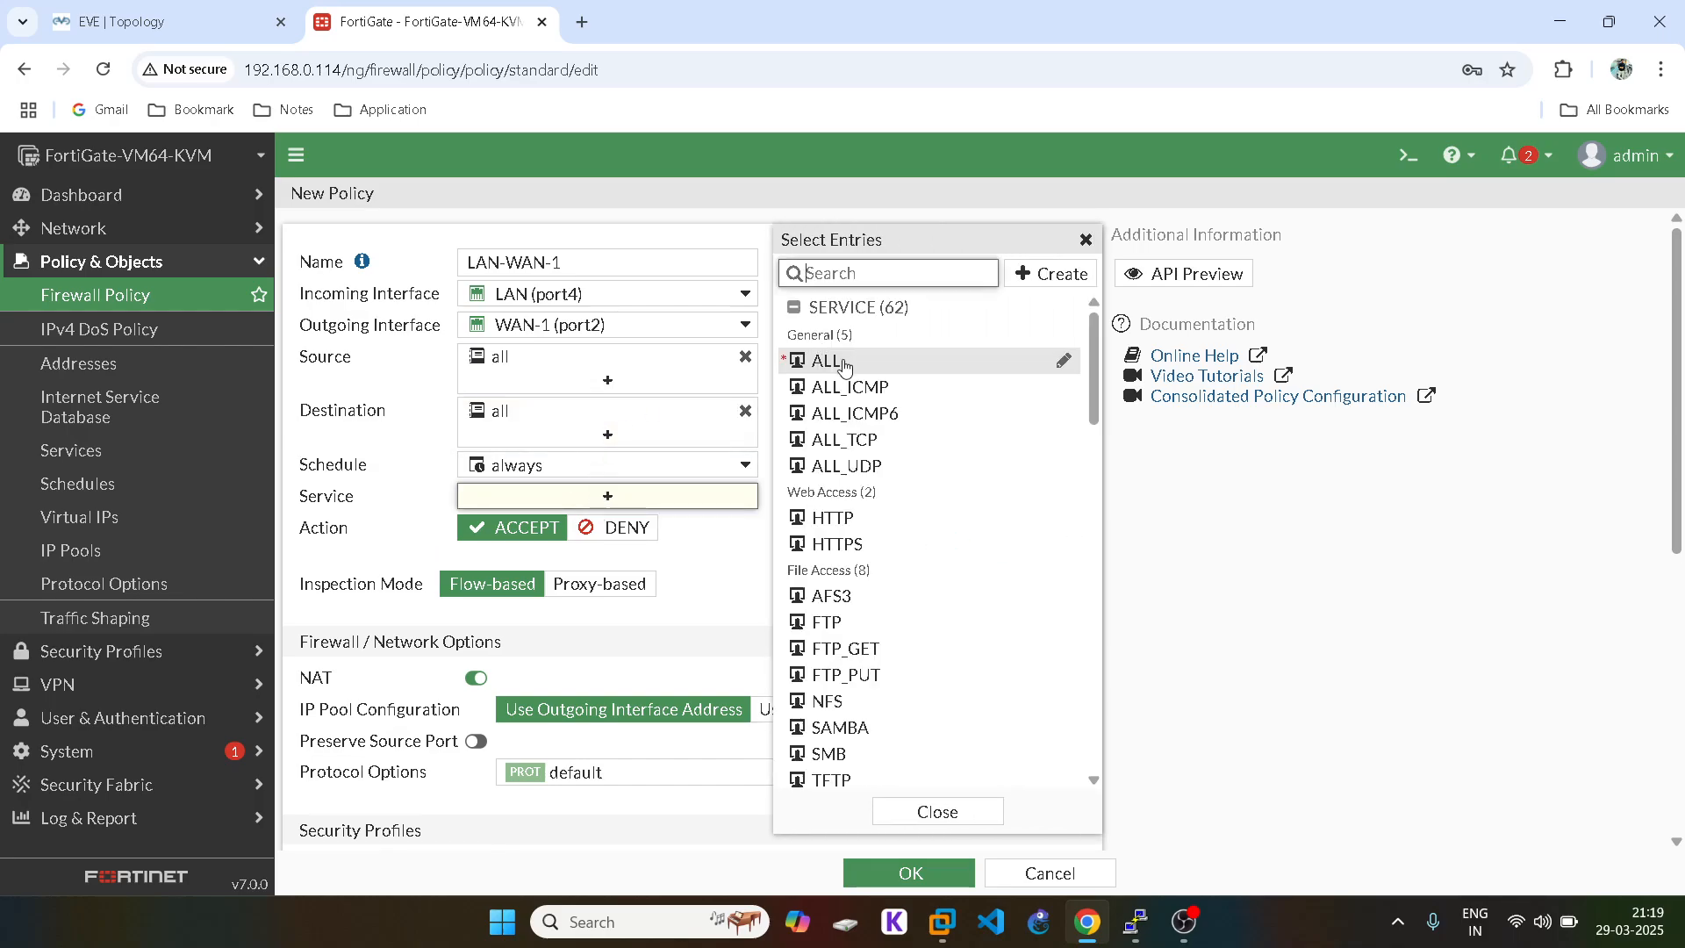
{"action": "left_click", "coordinate": [829, 362]}
{"action": "left_click", "coordinate": [1085, 239]}
Step: Log all sessions and save the LAN-WAN-1 policy
{"action": "scroll", "coordinate": [857, 740], "scroll_direction": "down", "scroll_amount": 6}
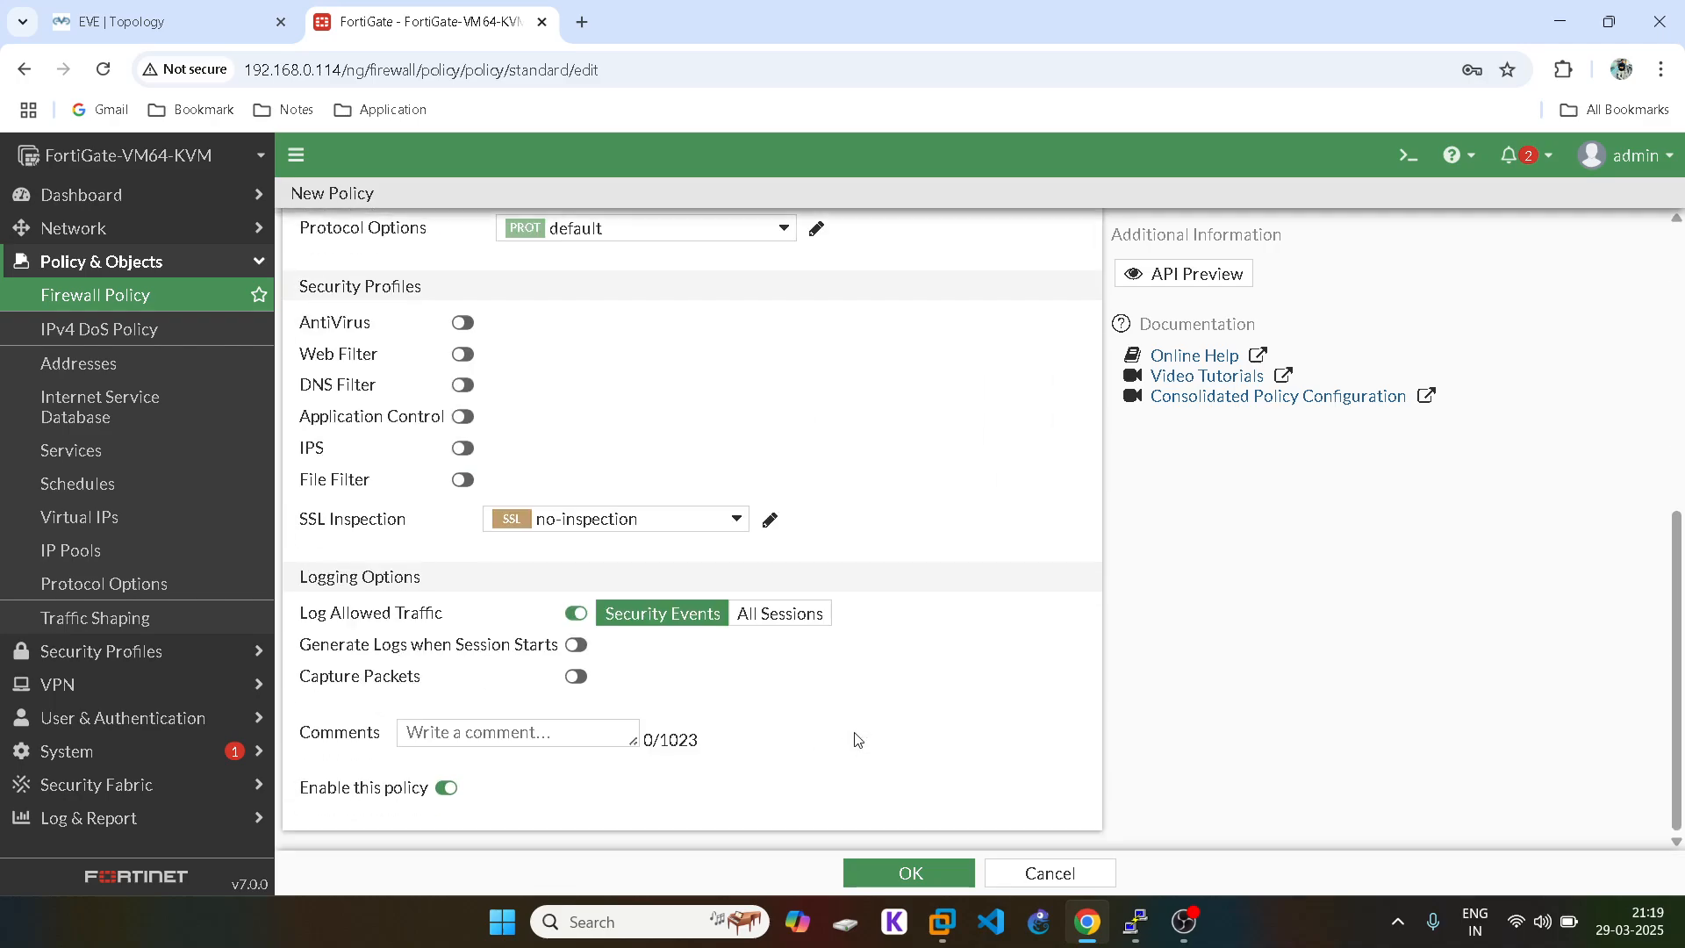
{"action": "left_click", "coordinate": [778, 612]}
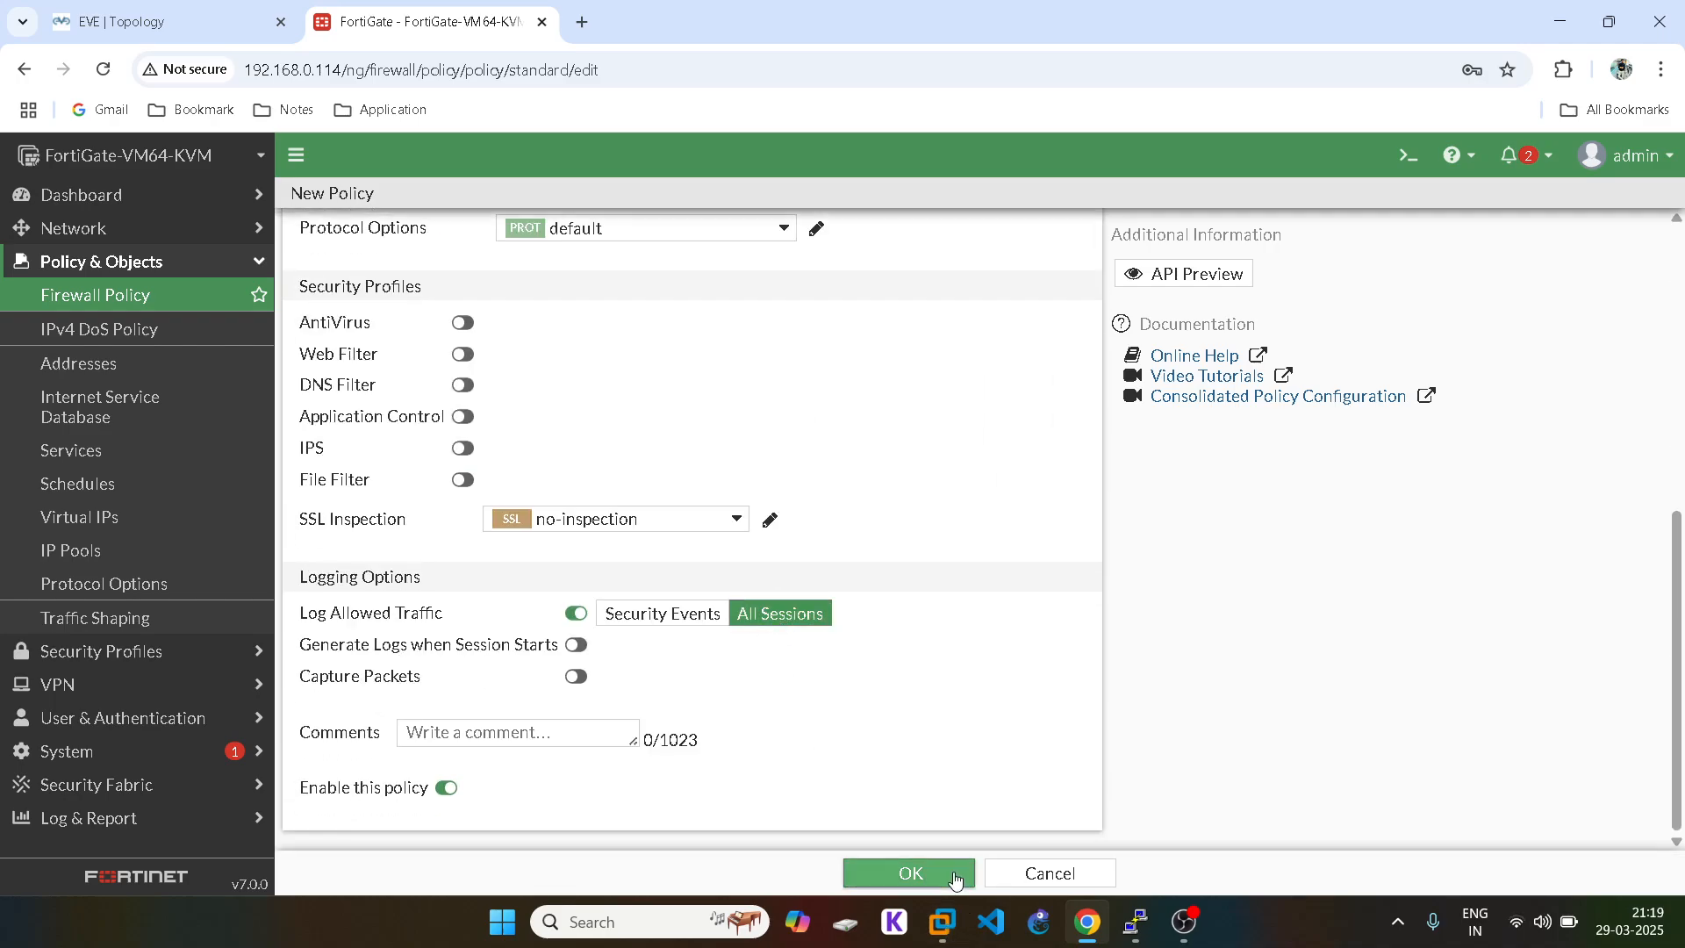
{"action": "left_click", "coordinate": [957, 871]}
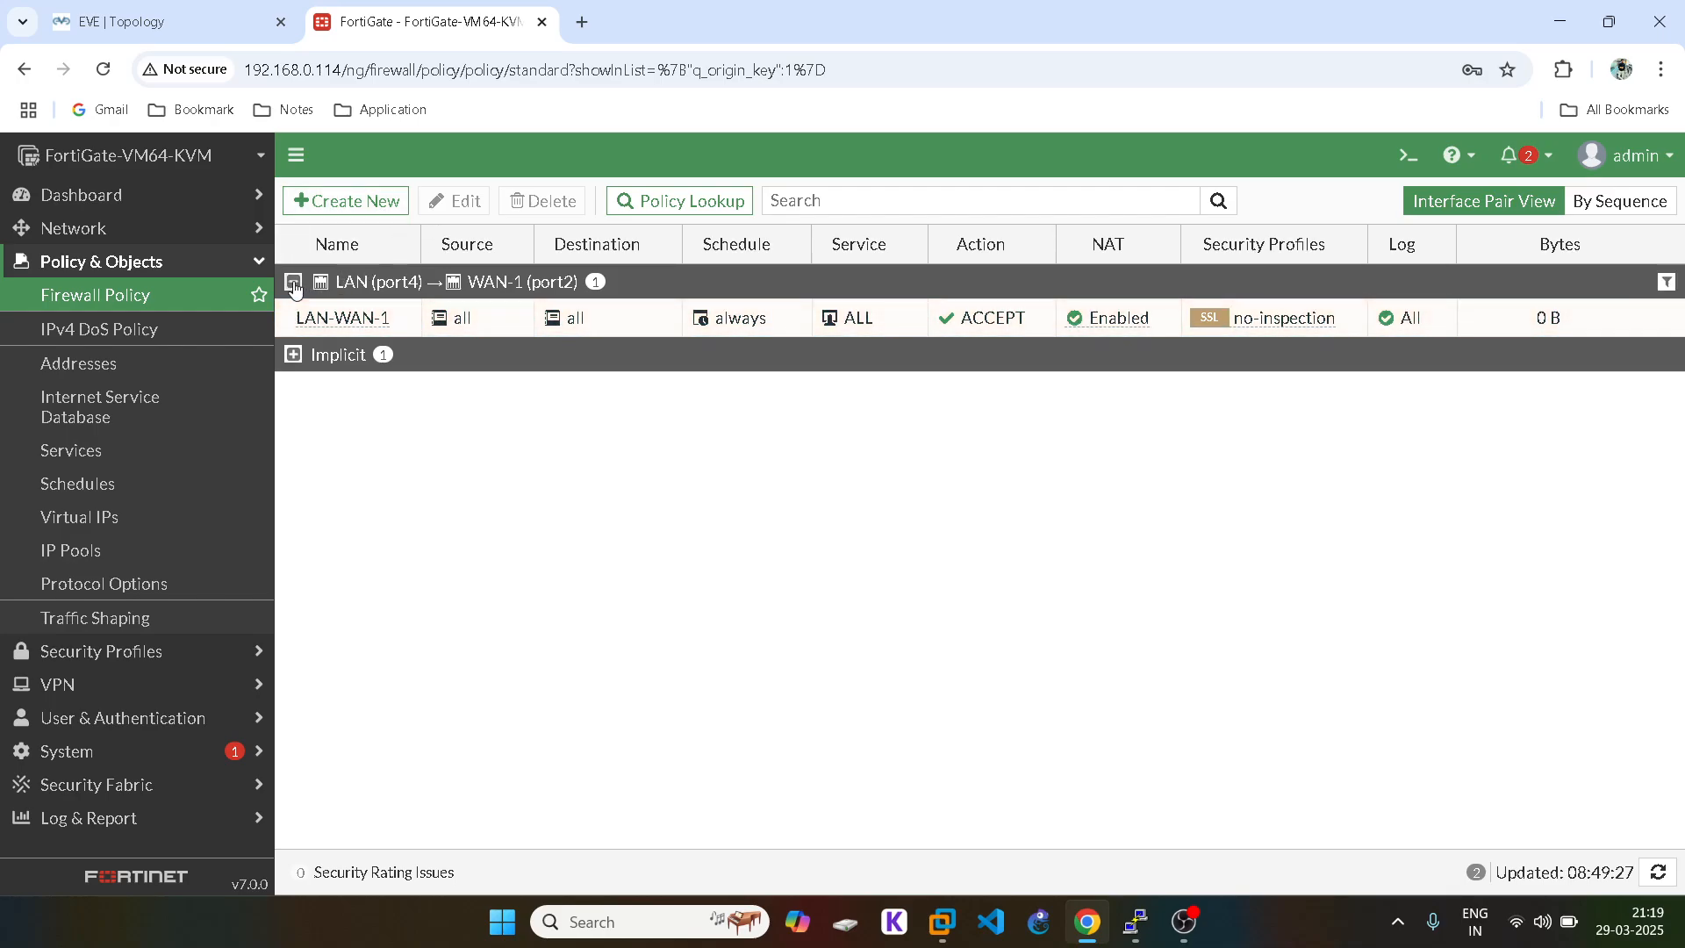
Step: Start policy LAN-WAN-2 from LAN (port4) to WAN-2 (port3)
{"action": "left_click", "coordinate": [358, 202]}
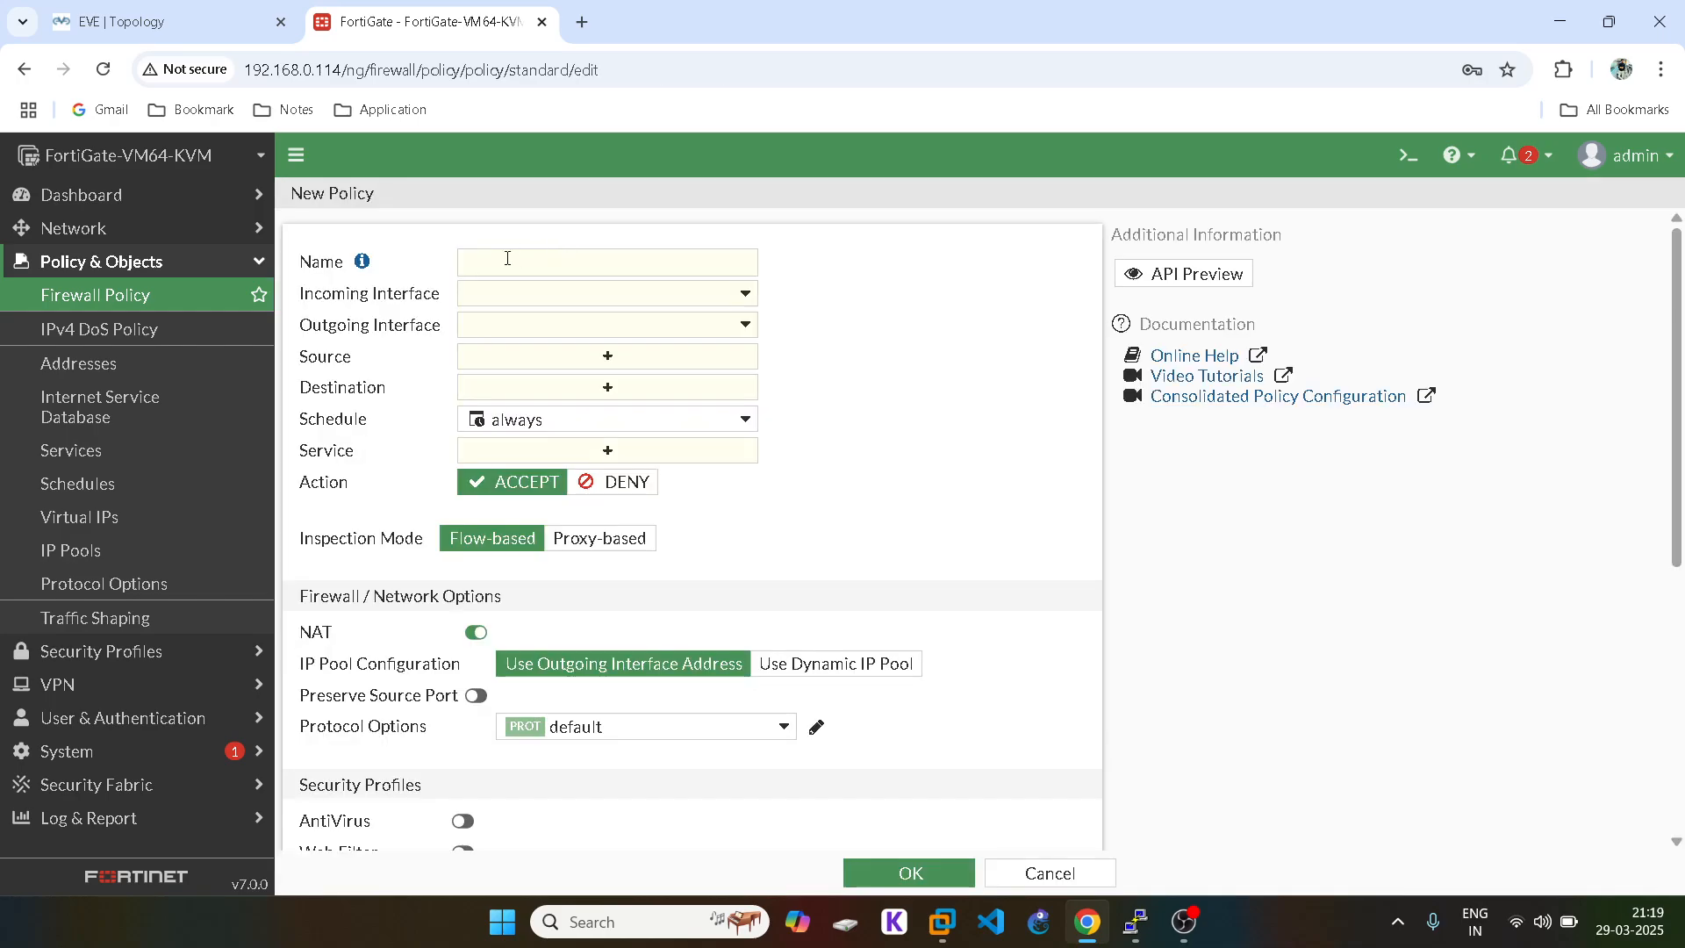
{"action": "left_click", "coordinate": [501, 263]}
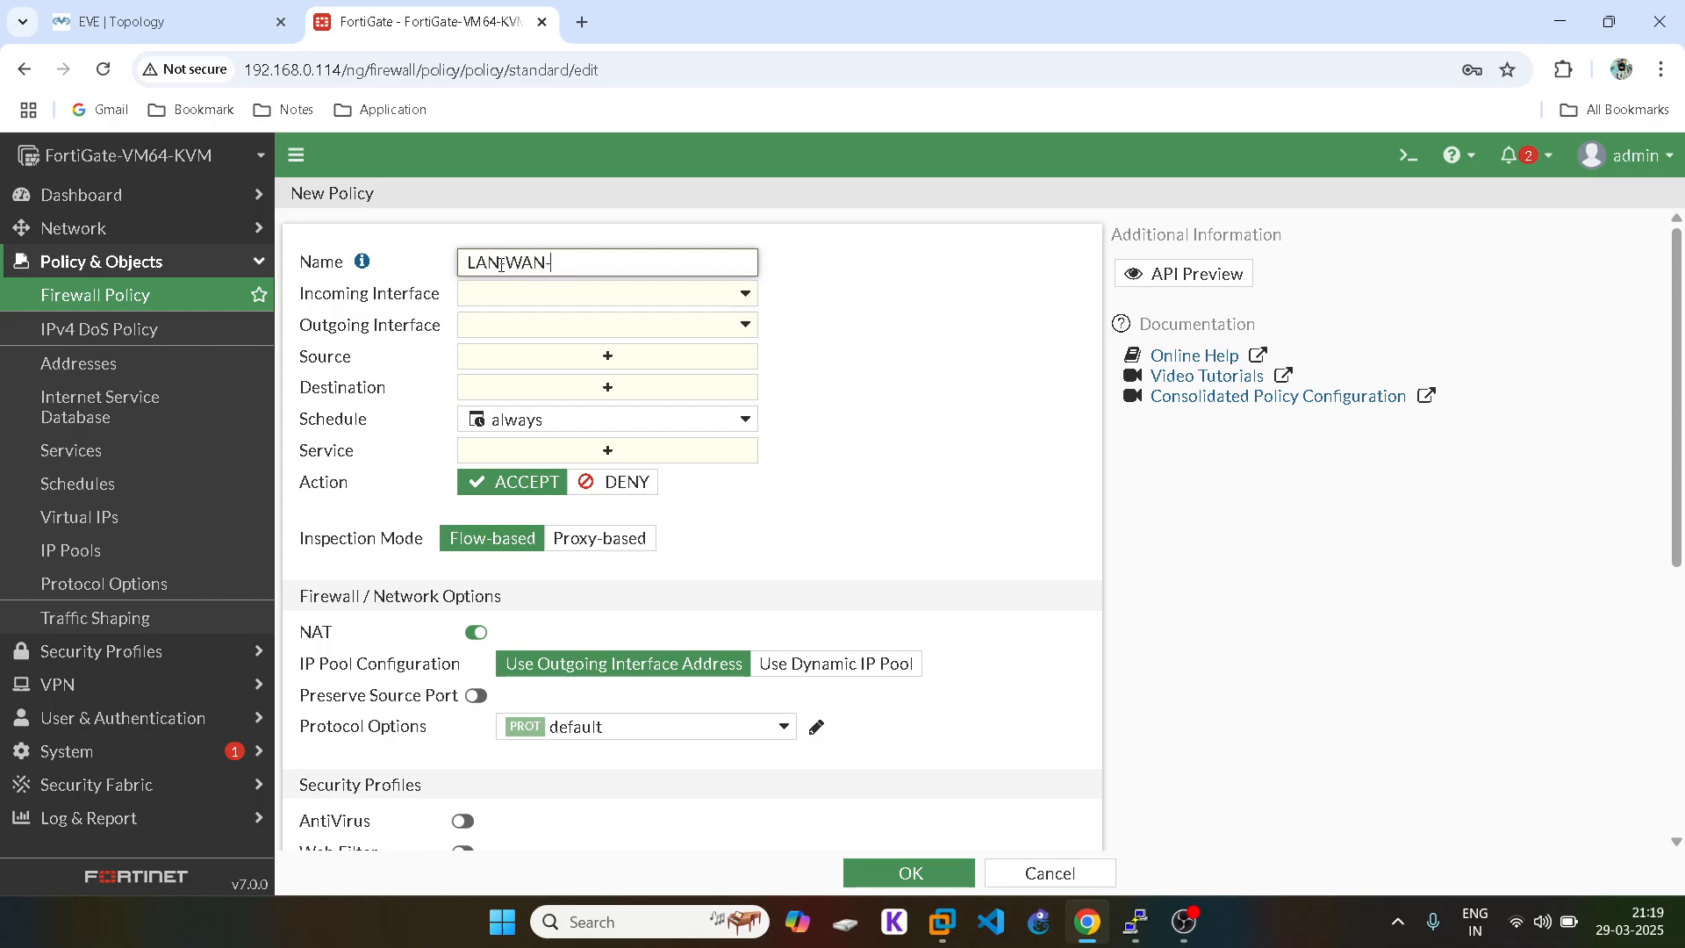
{"action": "left_click", "coordinate": [506, 305]}
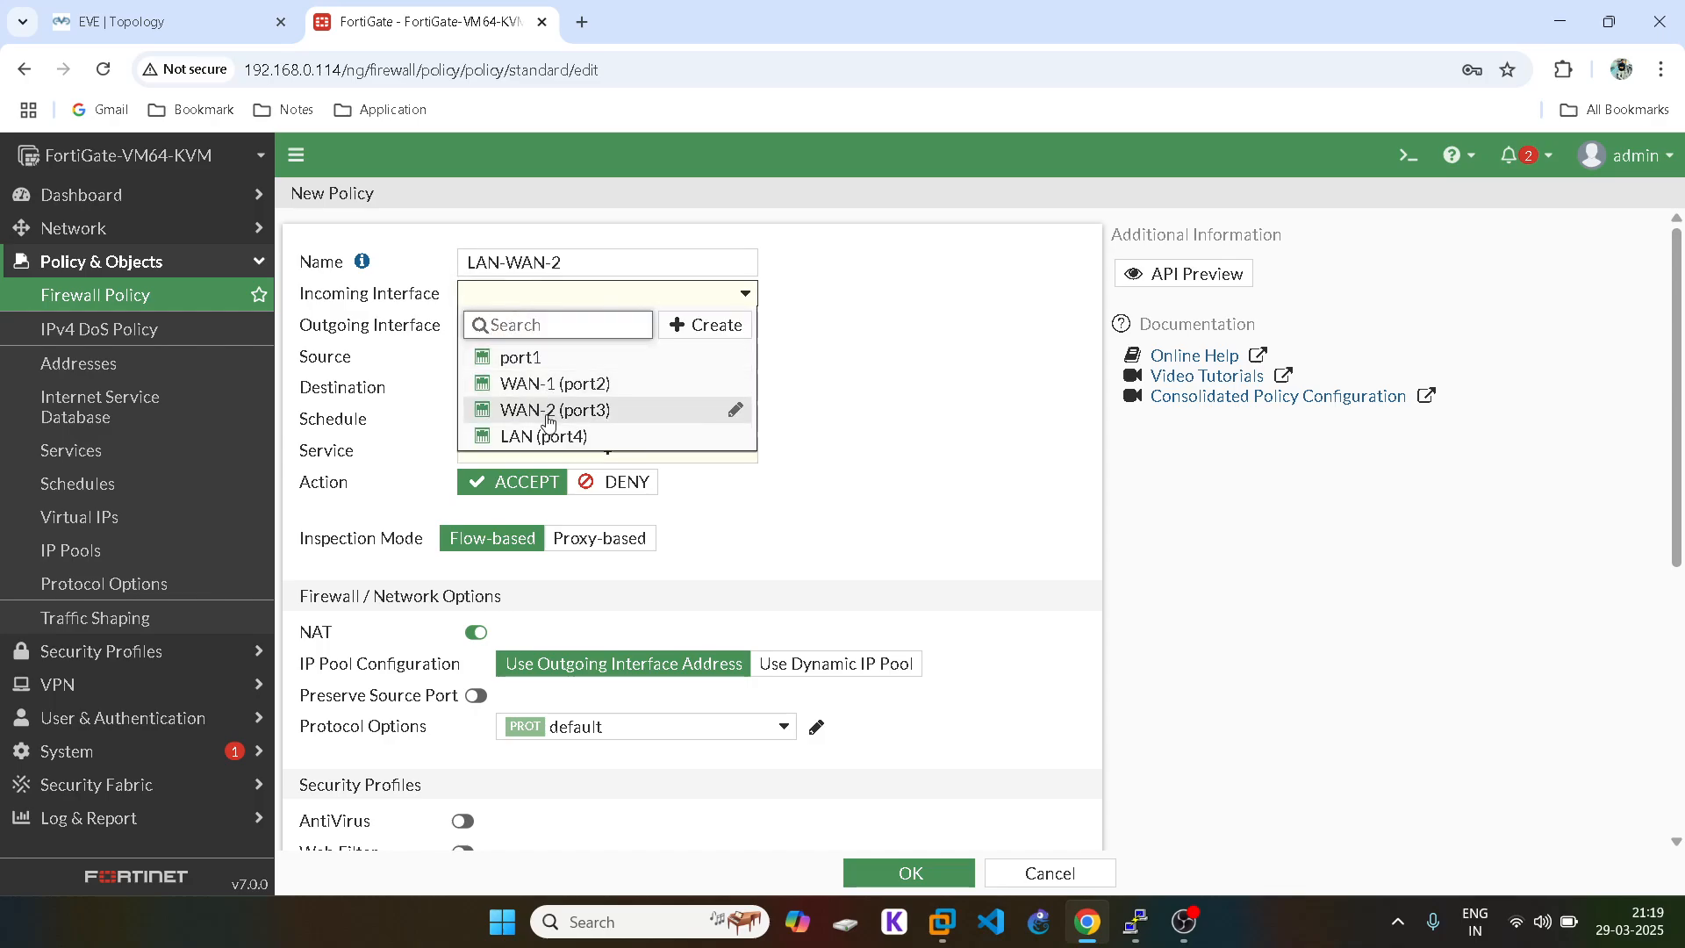
{"action": "left_click", "coordinate": [549, 432]}
{"action": "left_click", "coordinate": [536, 341]}
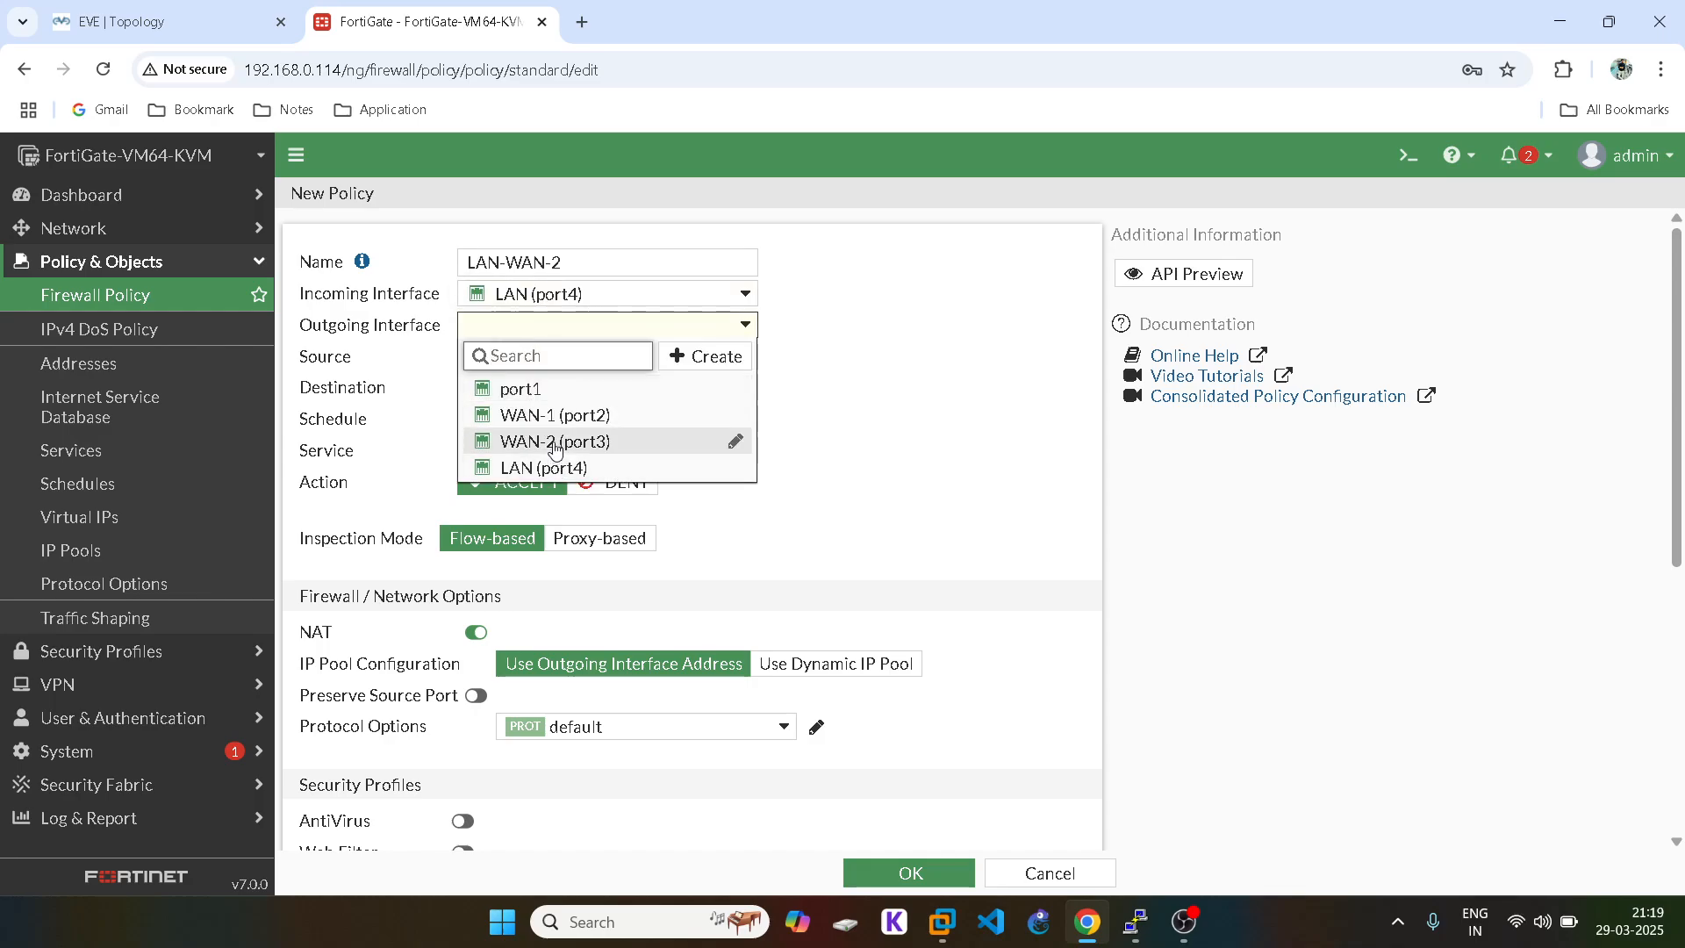
{"action": "left_click", "coordinate": [552, 440]}
Step: Set its source and destination addresses to all and the service to ALL
{"action": "left_click", "coordinate": [618, 360]}
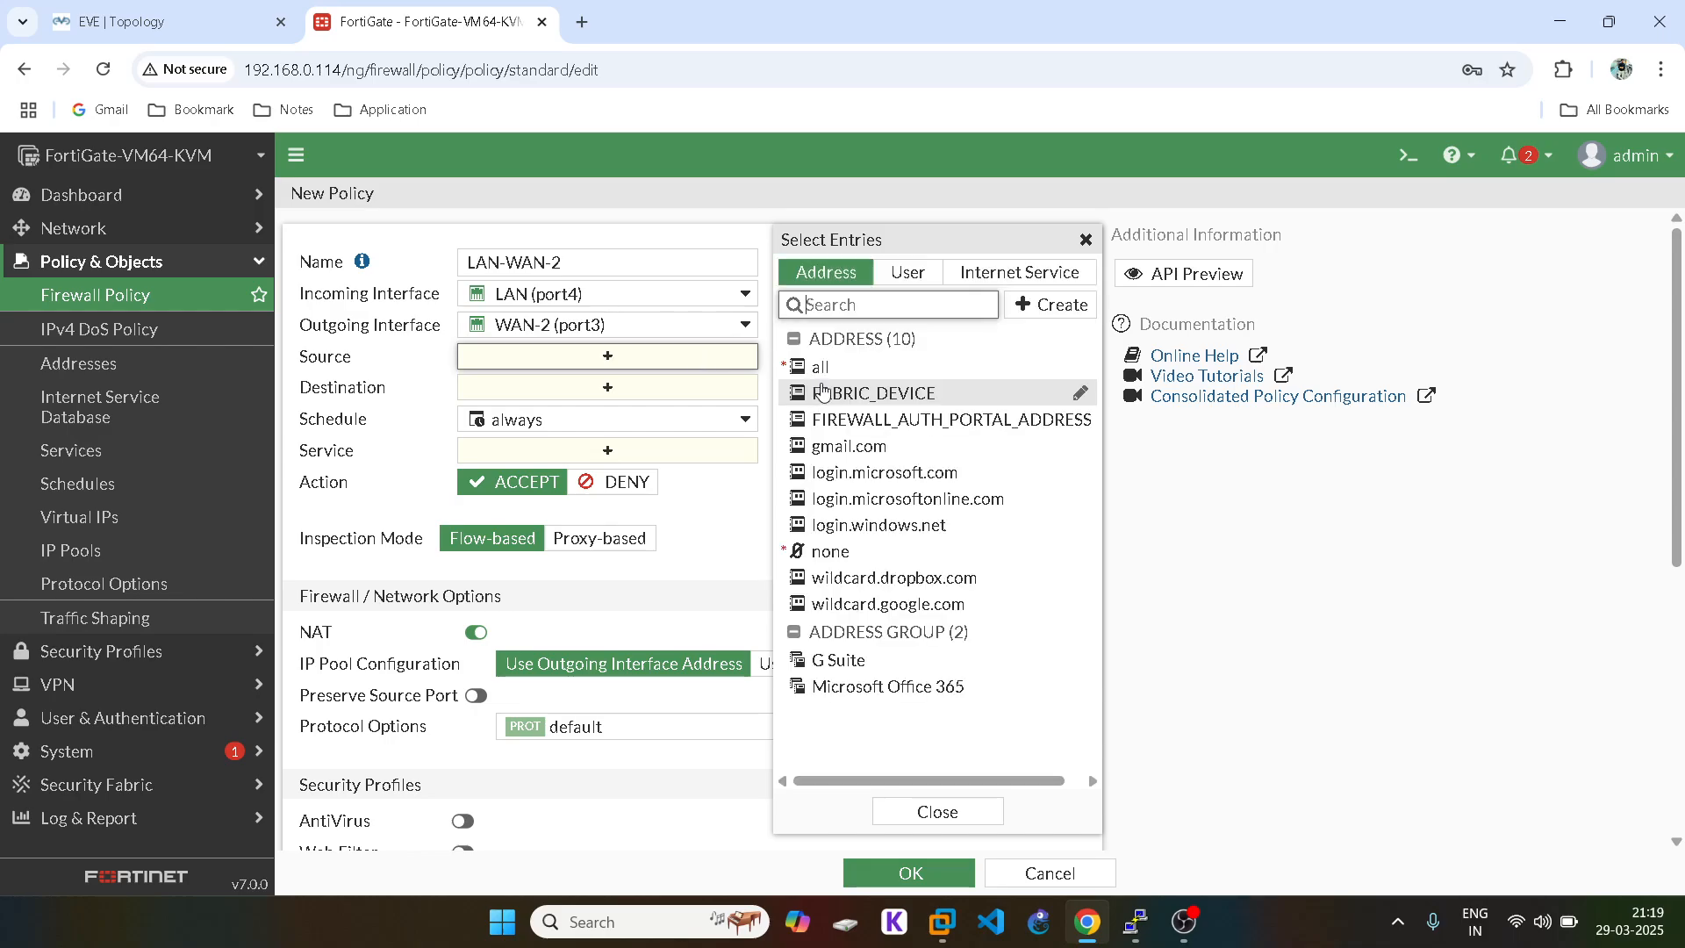
{"action": "left_click", "coordinate": [838, 368]}
{"action": "left_click", "coordinate": [1086, 239]}
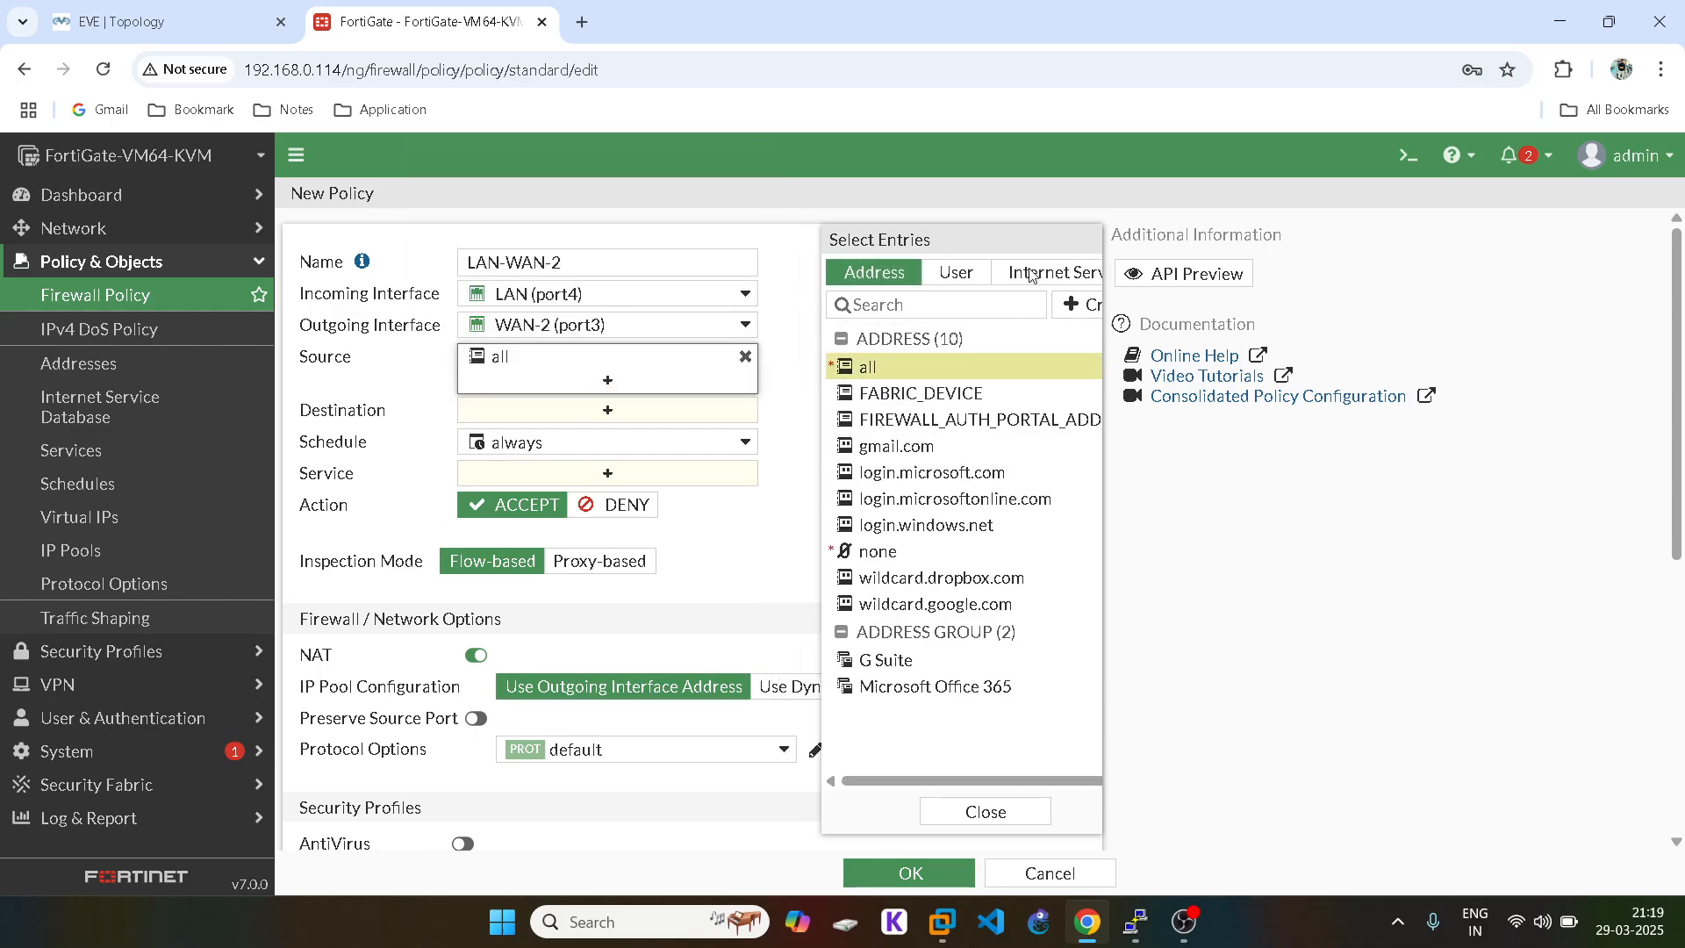
{"action": "left_click", "coordinate": [614, 411]}
{"action": "left_click", "coordinate": [869, 368]}
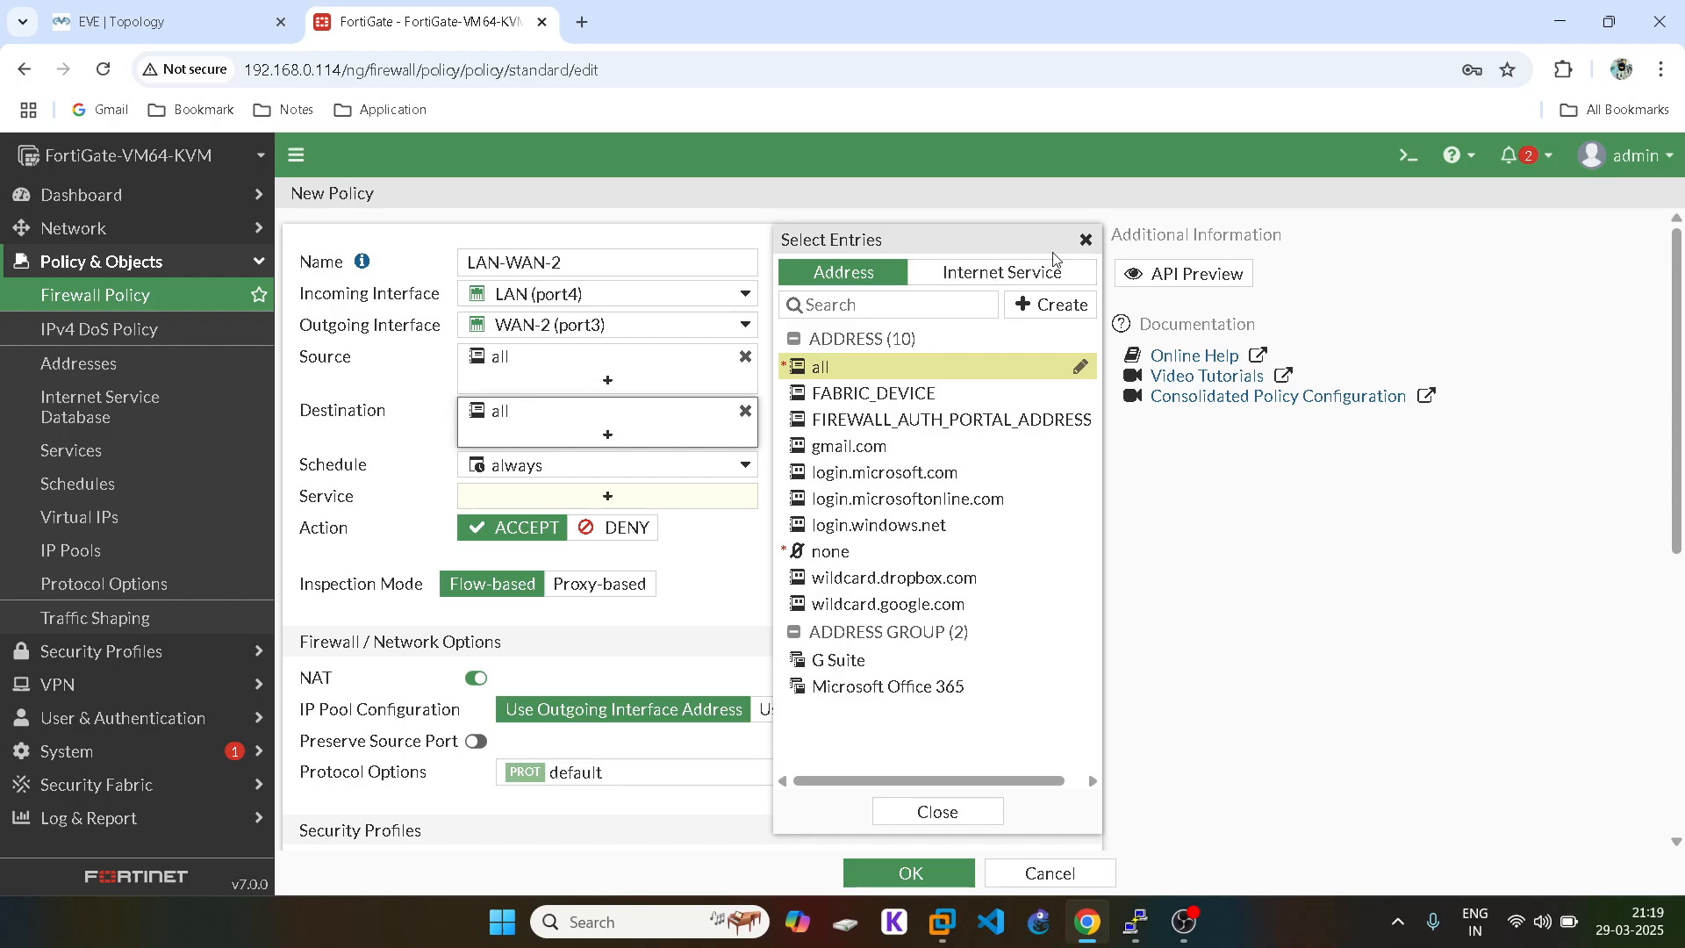
{"action": "left_click", "coordinate": [1086, 239]}
{"action": "left_click", "coordinate": [617, 498]}
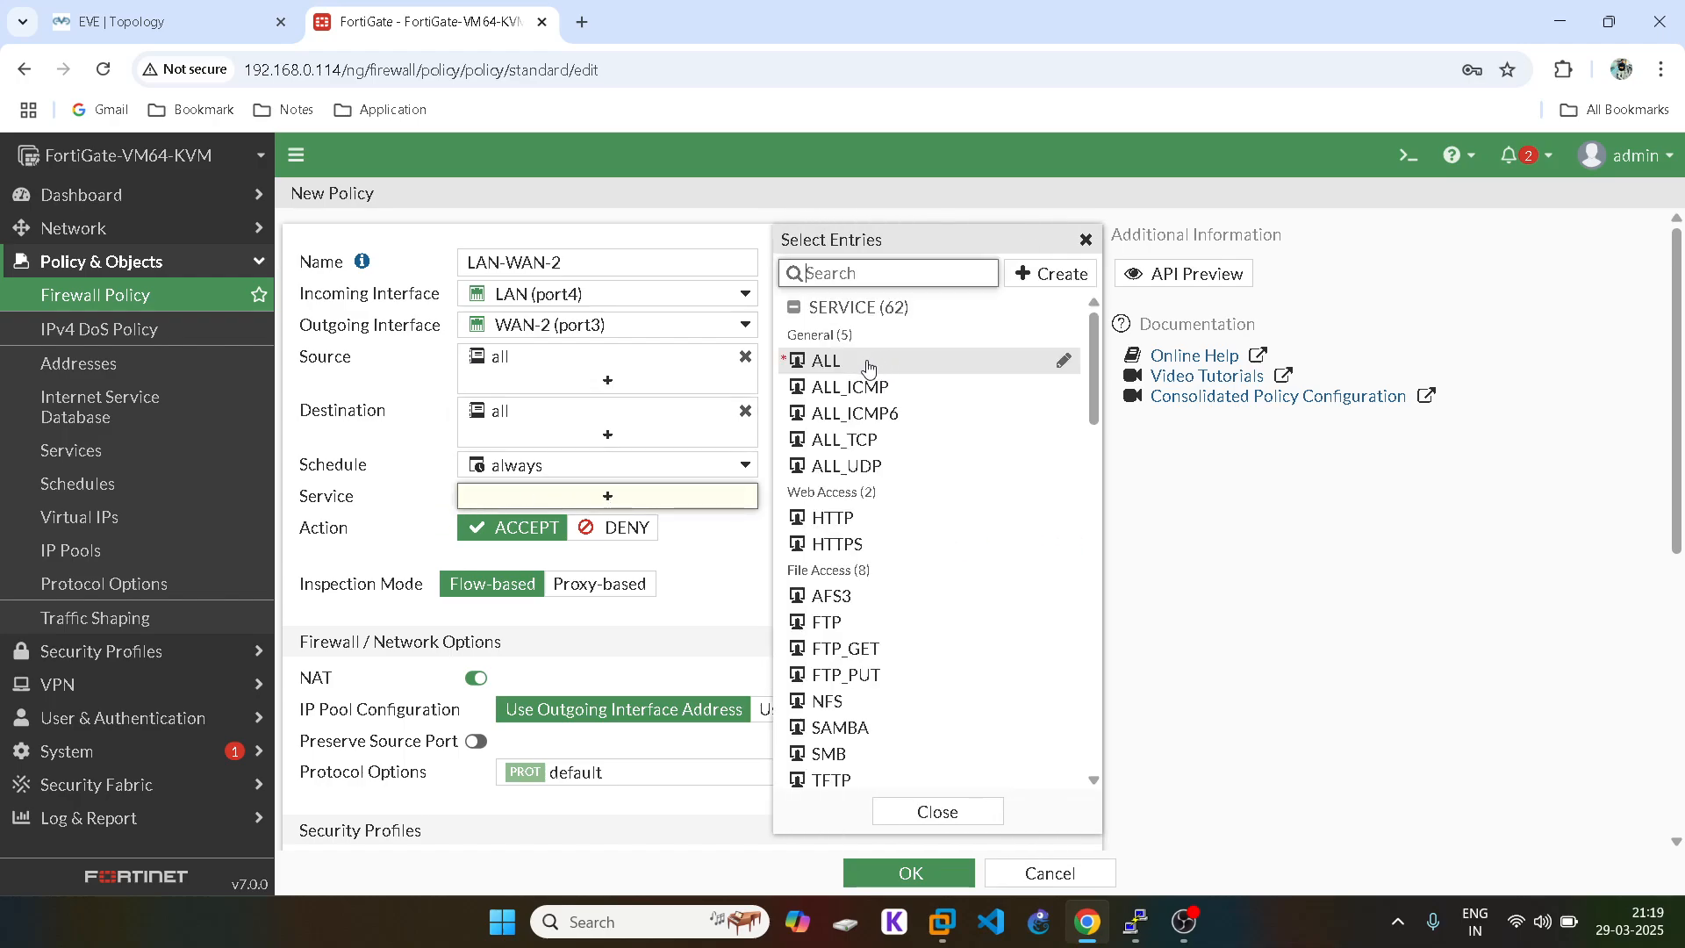
{"action": "left_click", "coordinate": [868, 362]}
{"action": "left_click", "coordinate": [1086, 239]}
Step: Log all sessions and save the LAN-WAN-2 policy
{"action": "scroll", "coordinate": [988, 462], "scroll_direction": "down", "scroll_amount": 6}
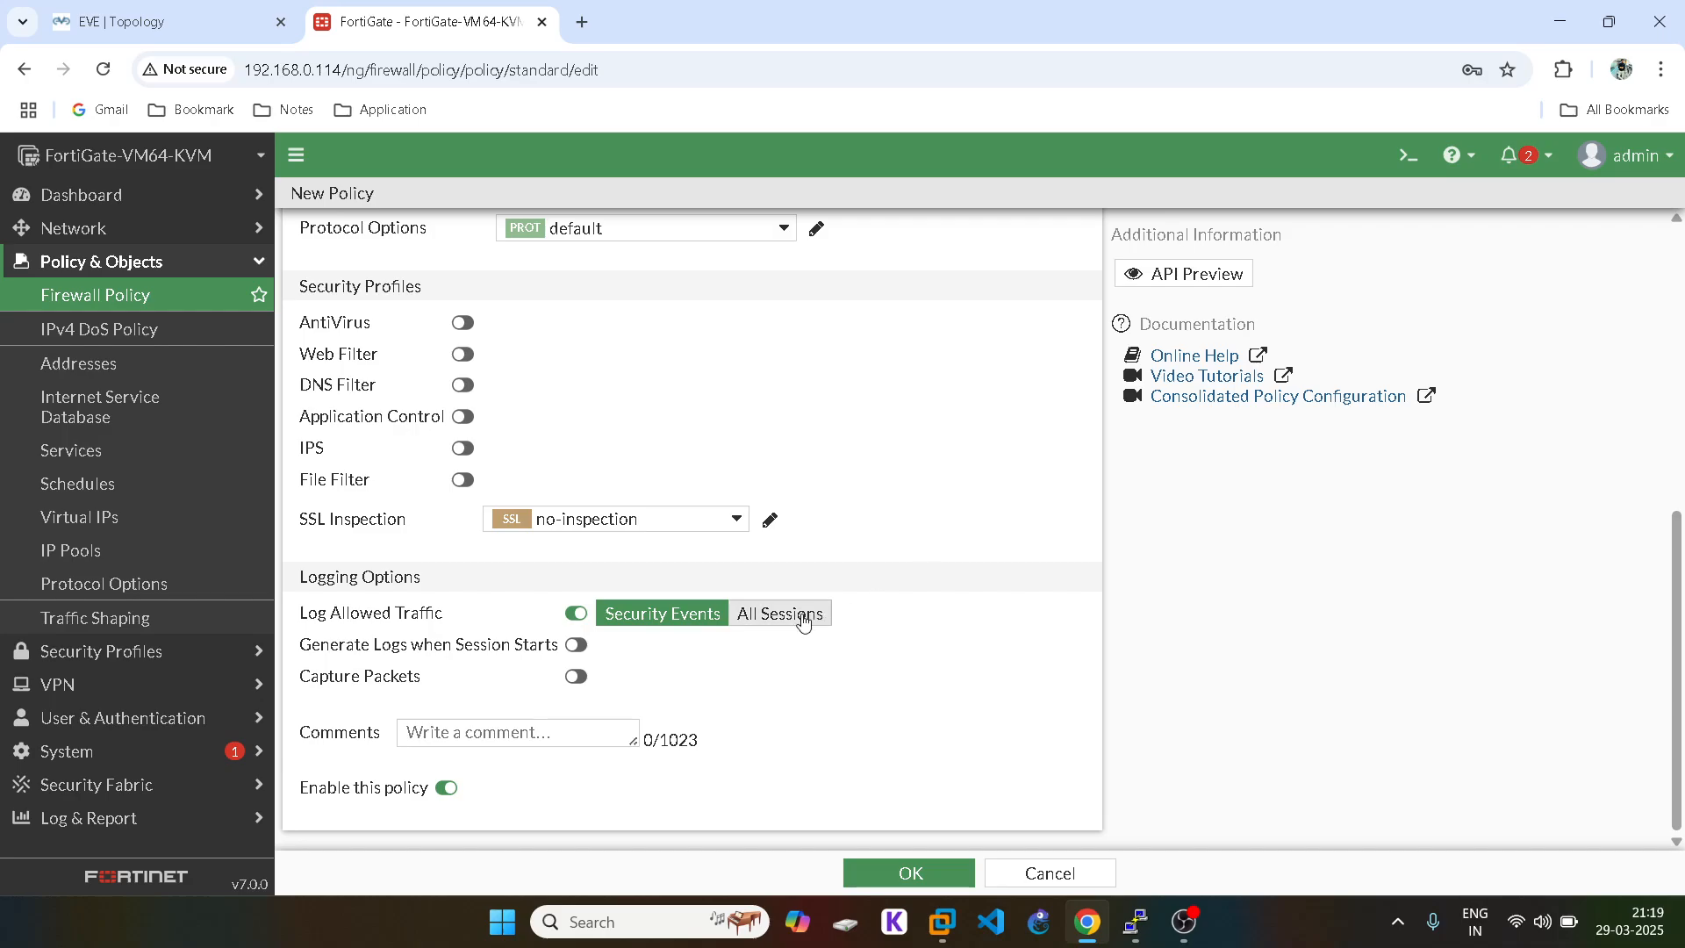
{"action": "left_click", "coordinate": [790, 614]}
{"action": "left_click", "coordinate": [907, 874]}
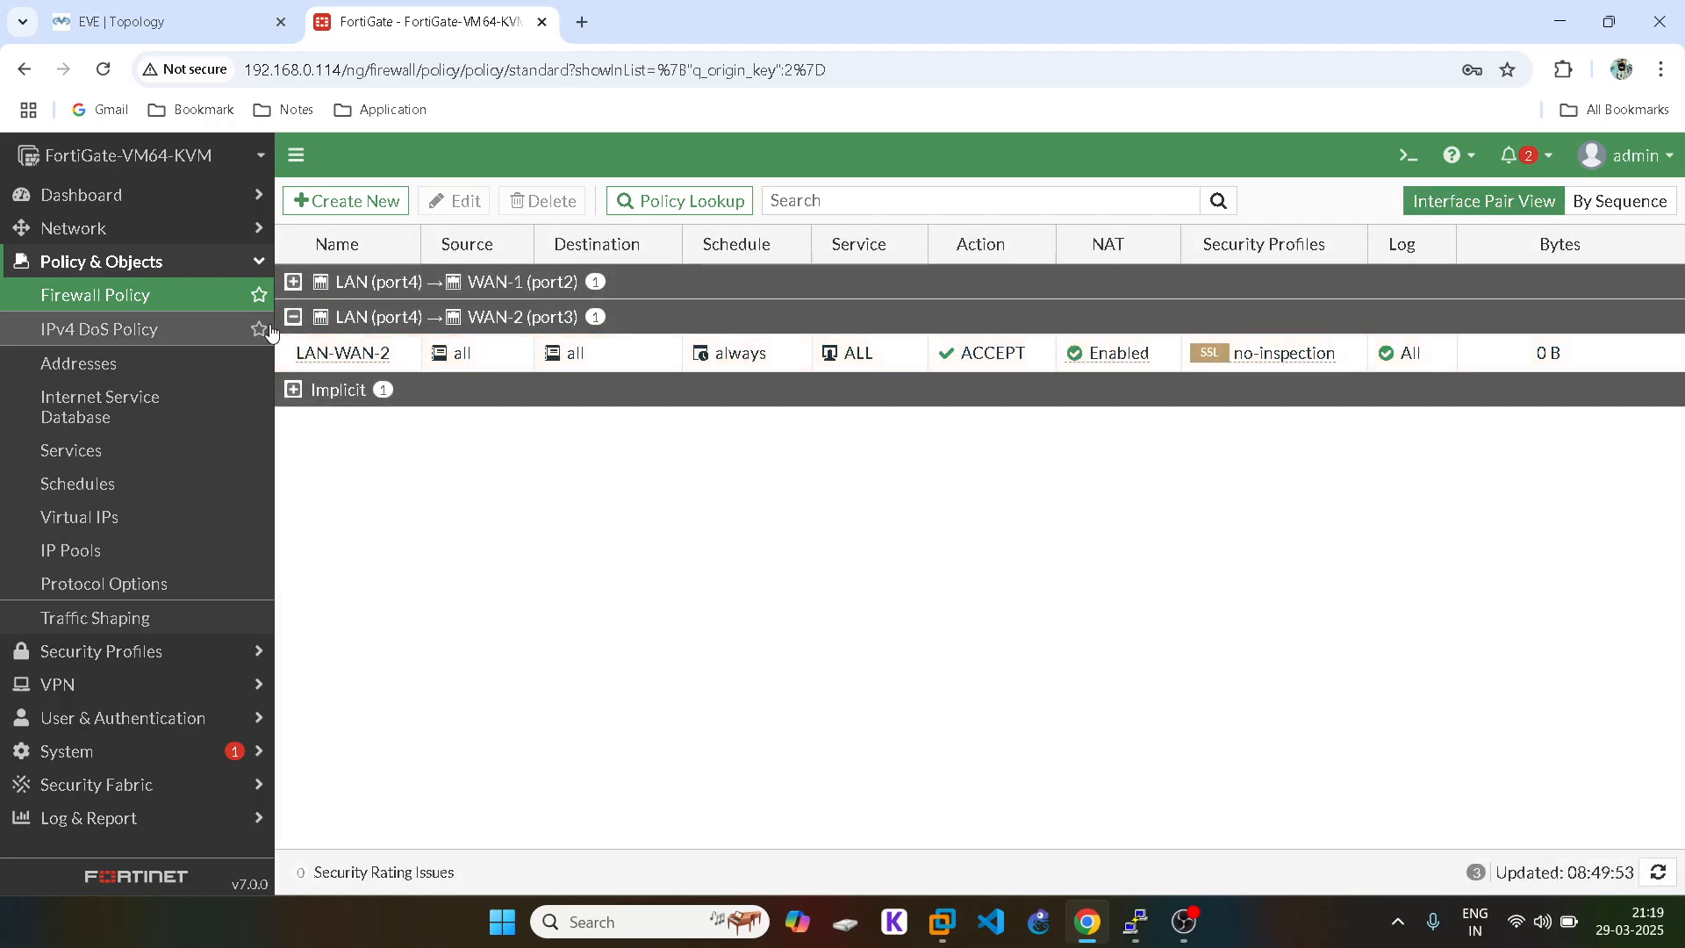
Step: Collapse the policy group and navigation menu, then return to the EVE topology
{"action": "left_click", "coordinate": [297, 322]}
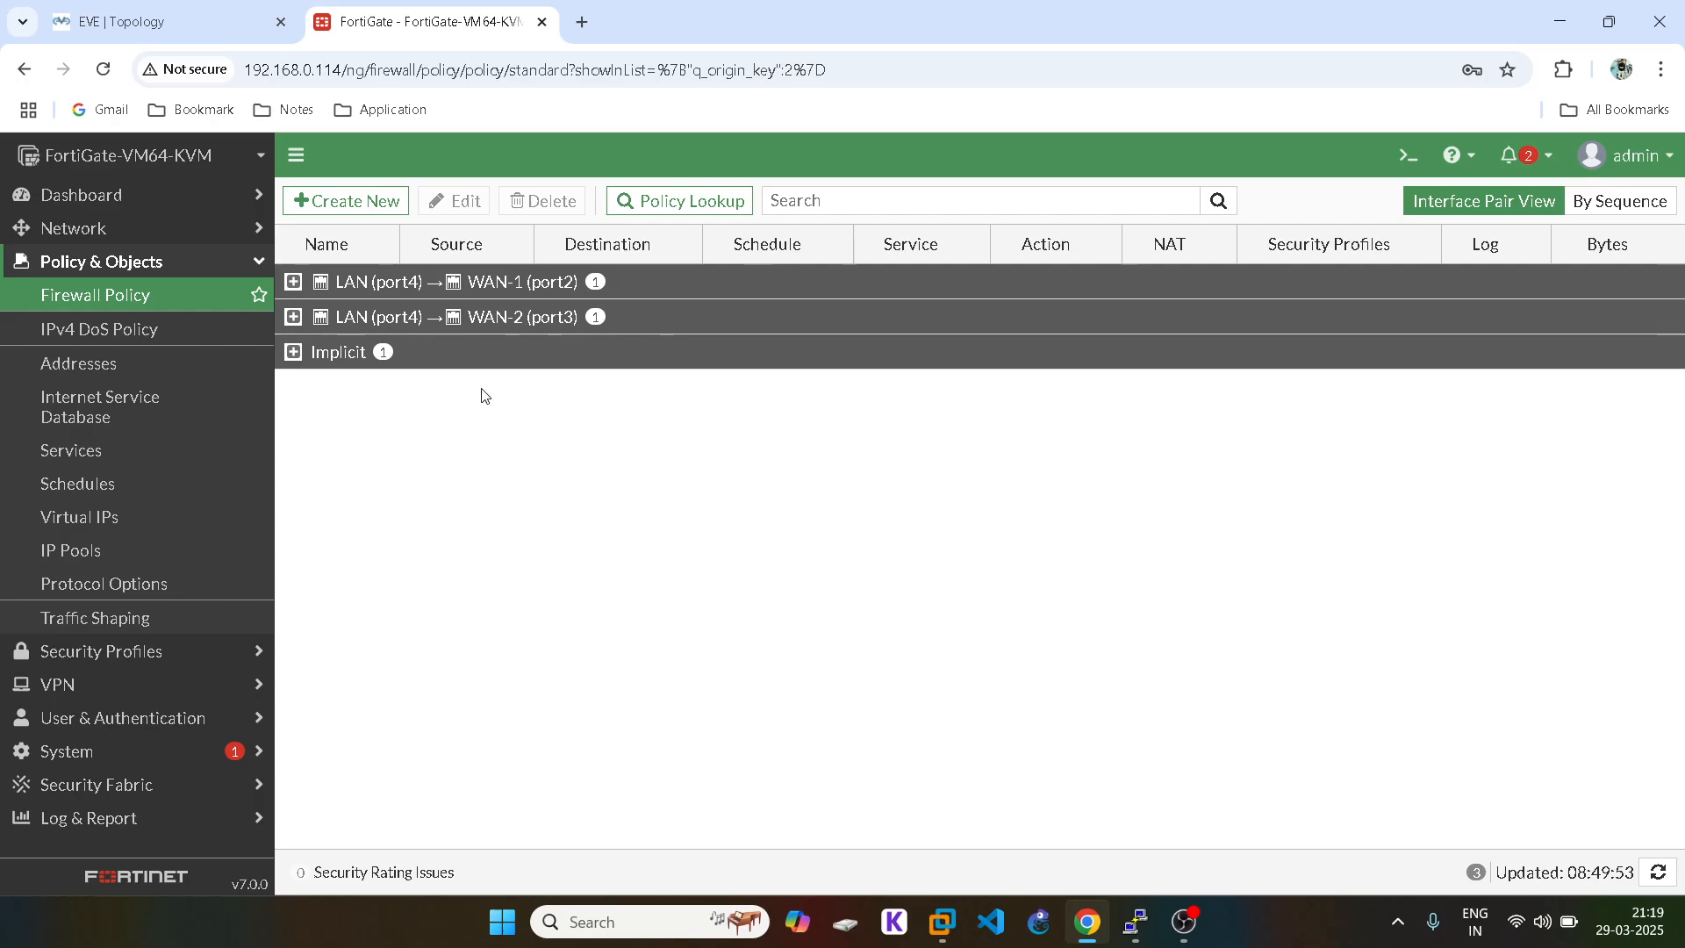
{"action": "left_click", "coordinate": [208, 265]}
{"action": "left_click", "coordinate": [135, 19]}
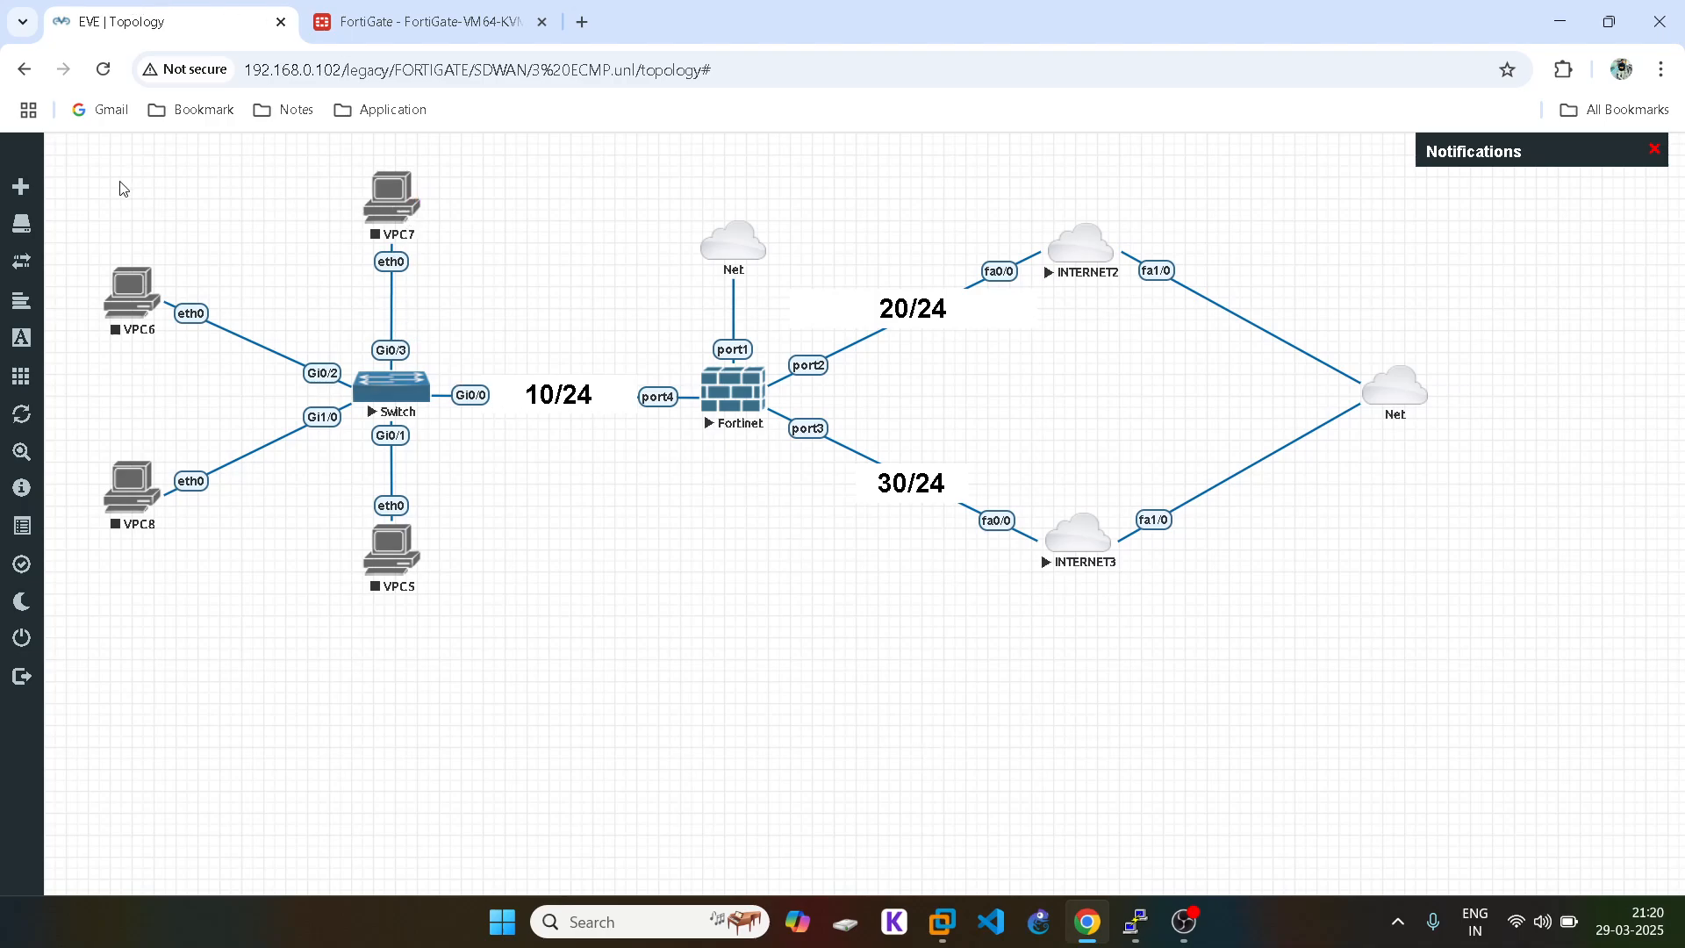
Step: Select the switch and VPC5–VPC8 and start them together
{"action": "left_click_drag", "start_coordinate": [119, 180], "coordinate": [232, 324]}
{"action": "left_click_drag", "start_coordinate": [261, 408], "coordinate": [447, 663]}
{"action": "right_click", "coordinate": [420, 218]}
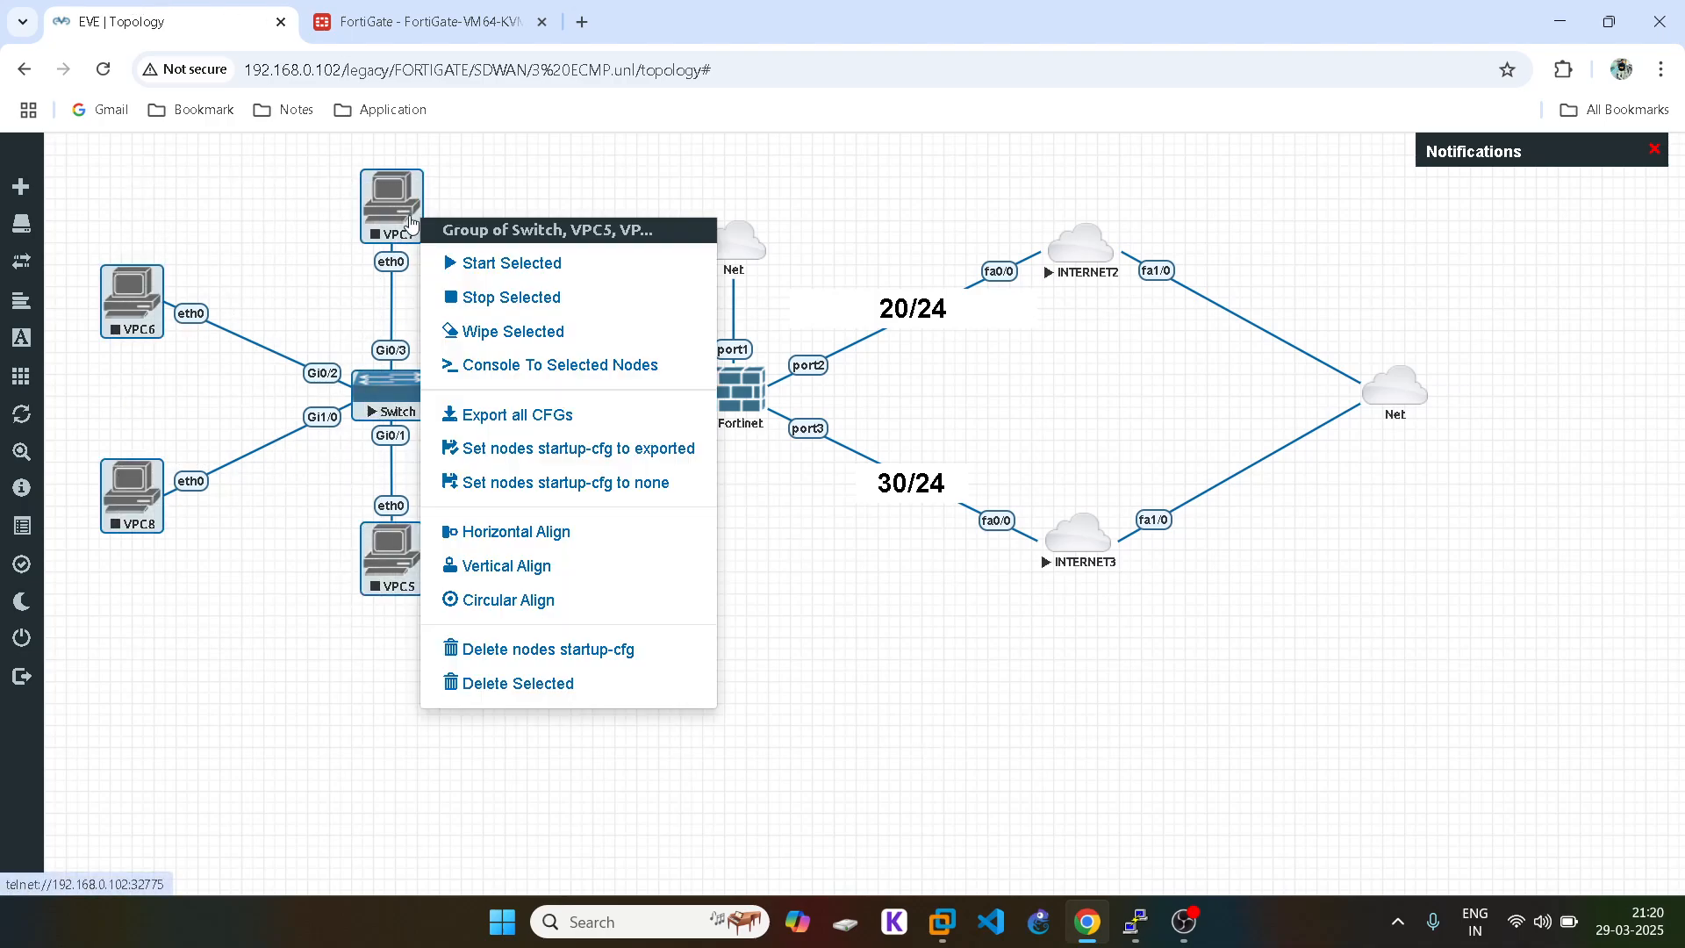
{"action": "left_click", "coordinate": [516, 264]}
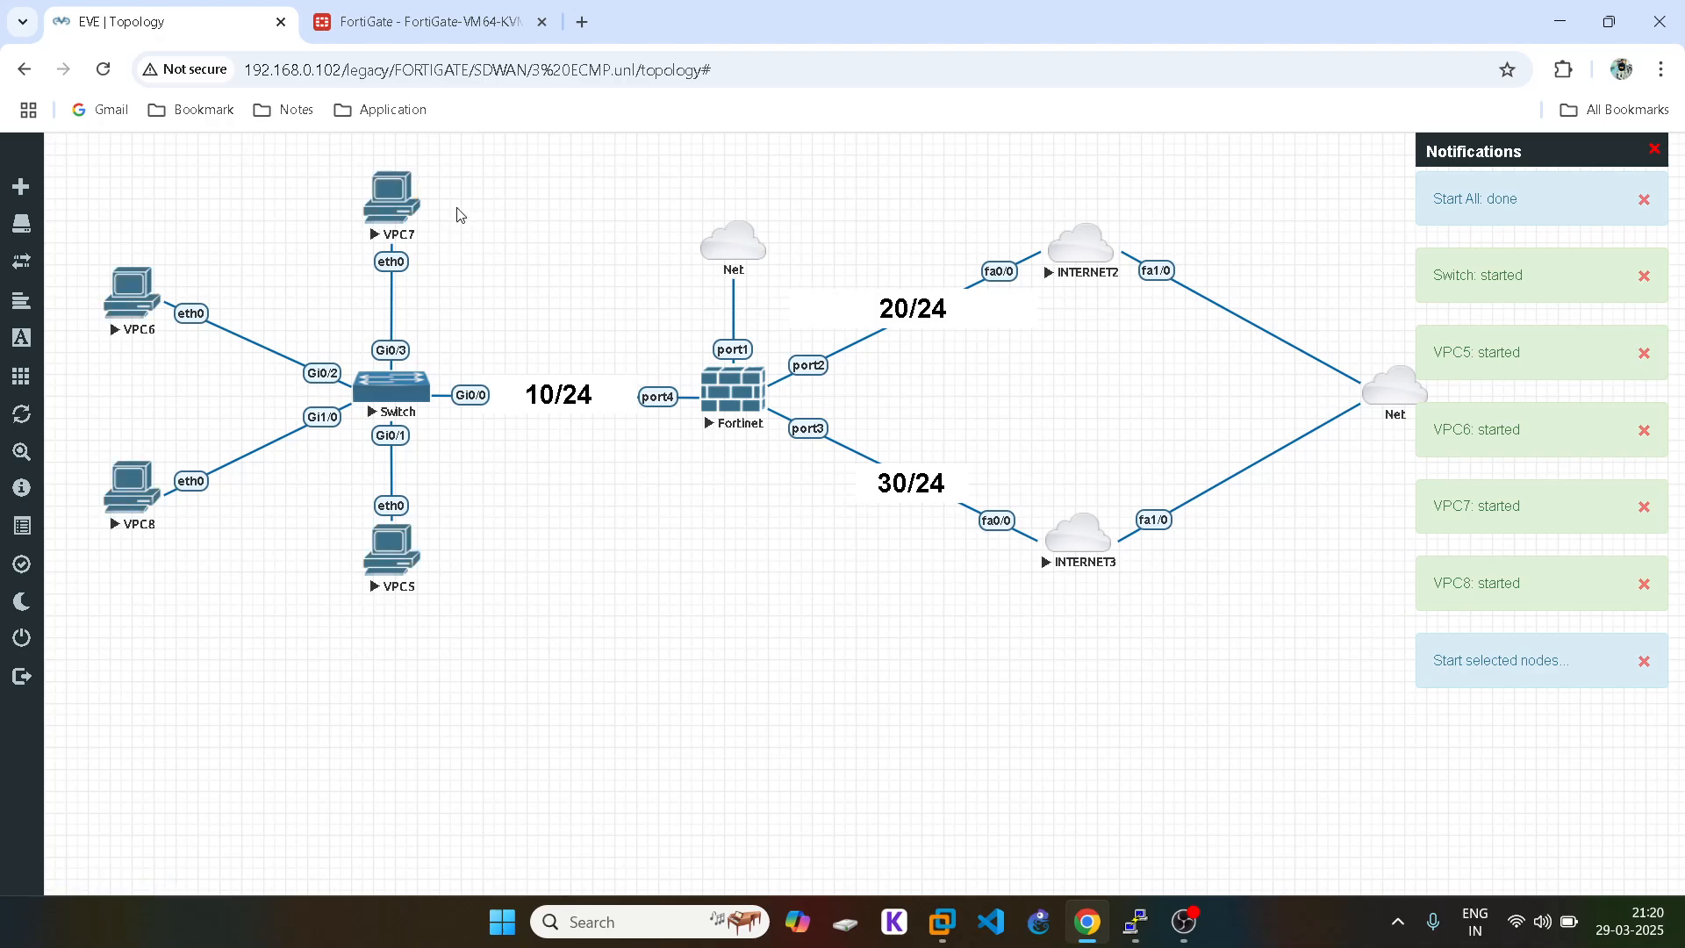
Step: Open the VPC7 console over telnet and enter ip dhcp
{"action": "left_click", "coordinate": [380, 195]}
{"action": "left_click", "coordinate": [799, 234]}
{"action": "type", "text": "ip dhcp"}
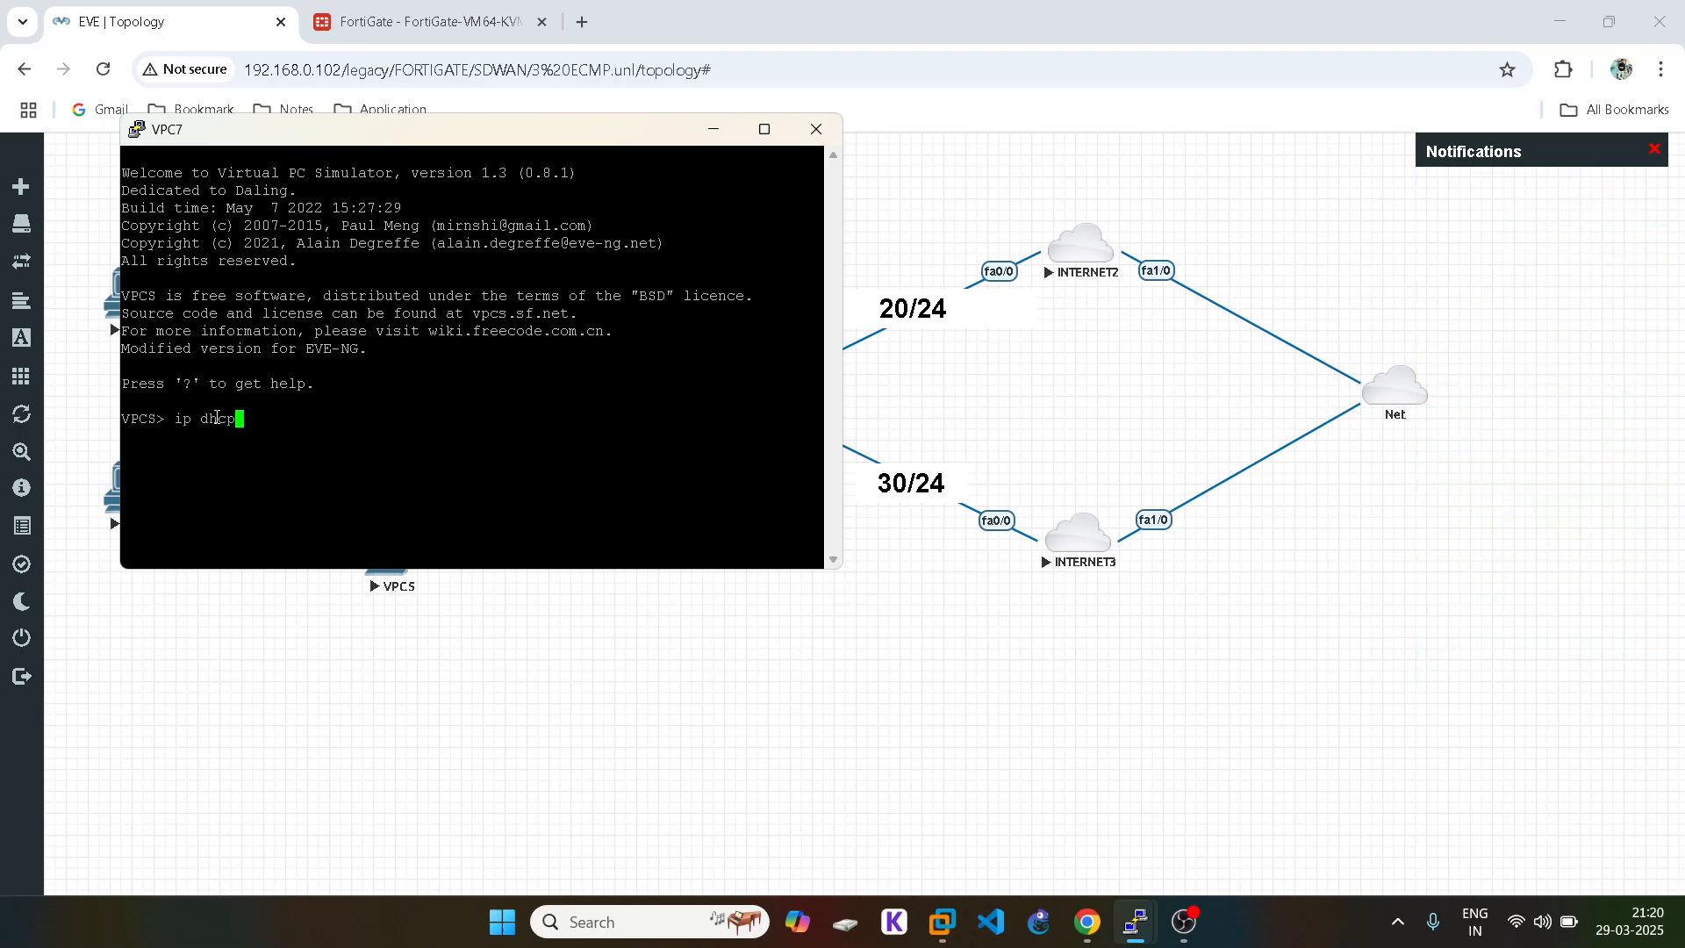
{"action": "left_click_drag", "start_coordinate": [176, 416], "coordinate": [314, 416]}
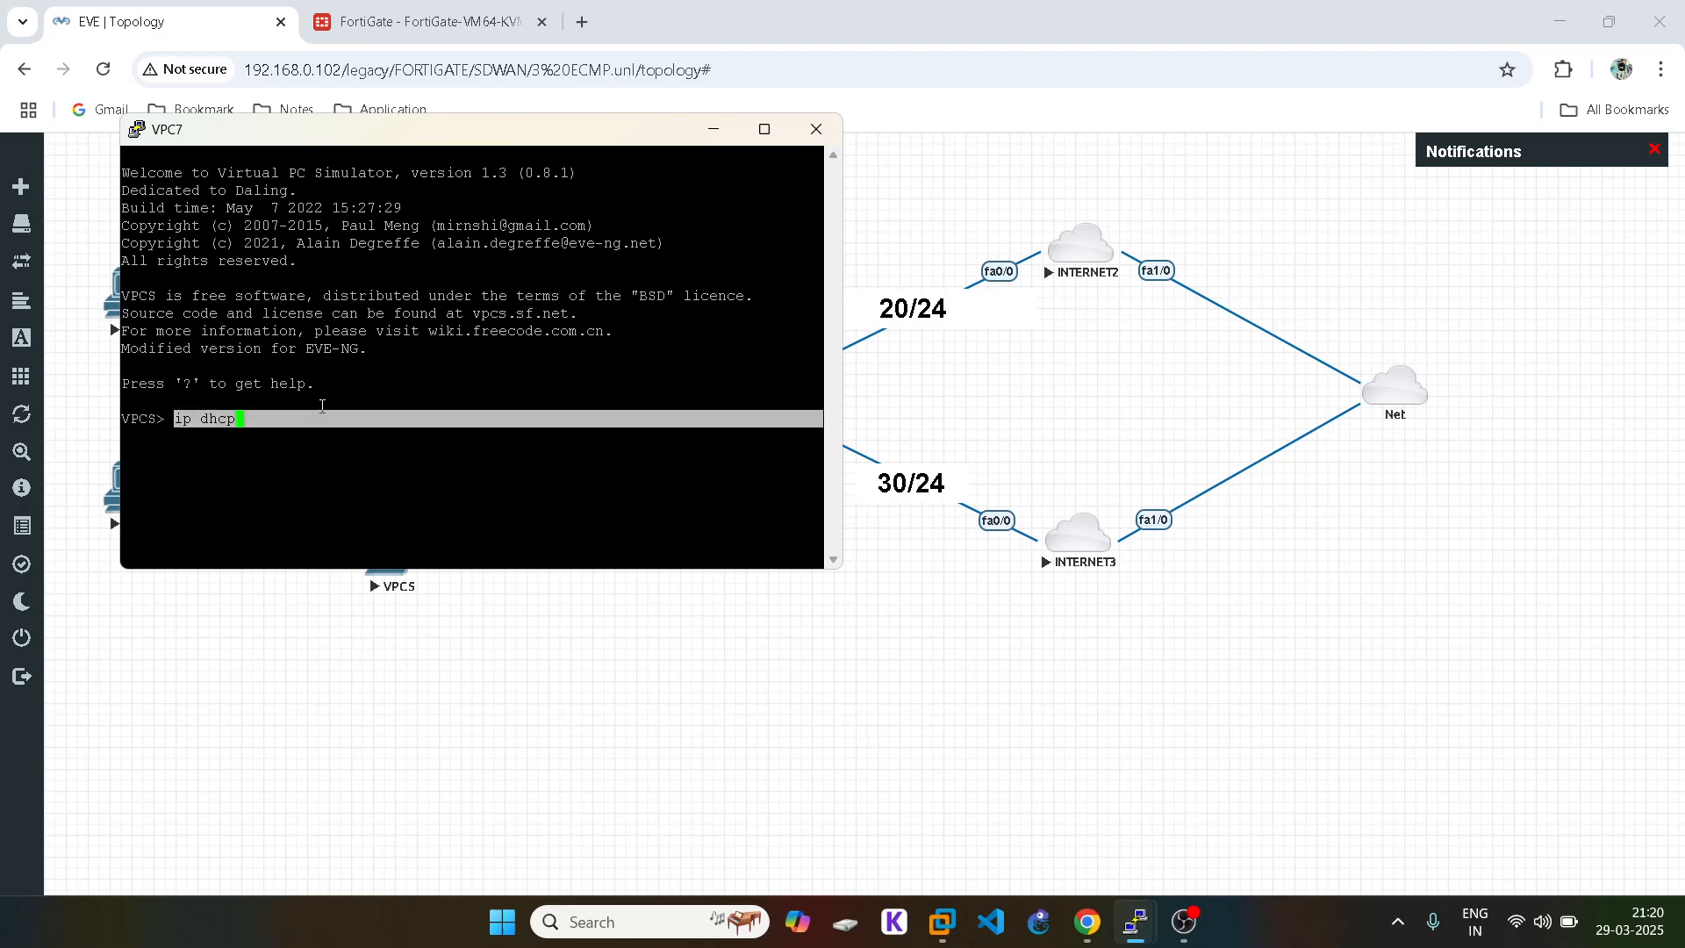
{"action": "left_click", "coordinate": [411, 704]}
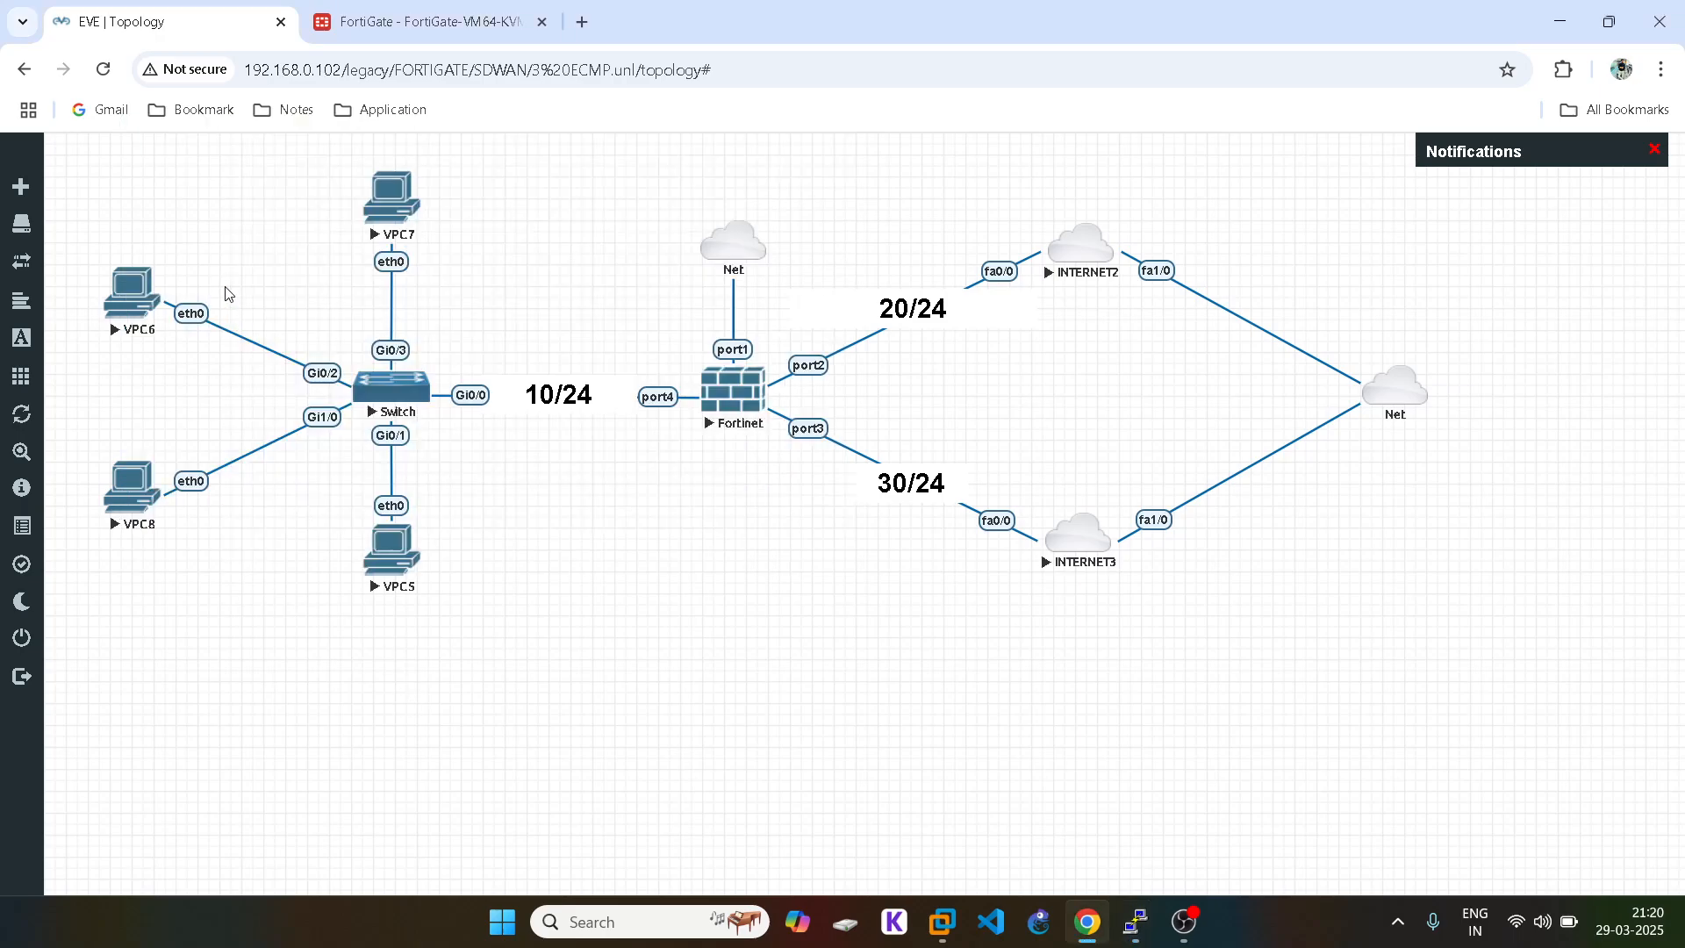
Step: Open the VPC6, VPC8 and VPC5 consoles, then briefly check the FortiGate policy list
{"action": "left_click", "coordinate": [142, 287]}
{"action": "left_click", "coordinate": [825, 247]}
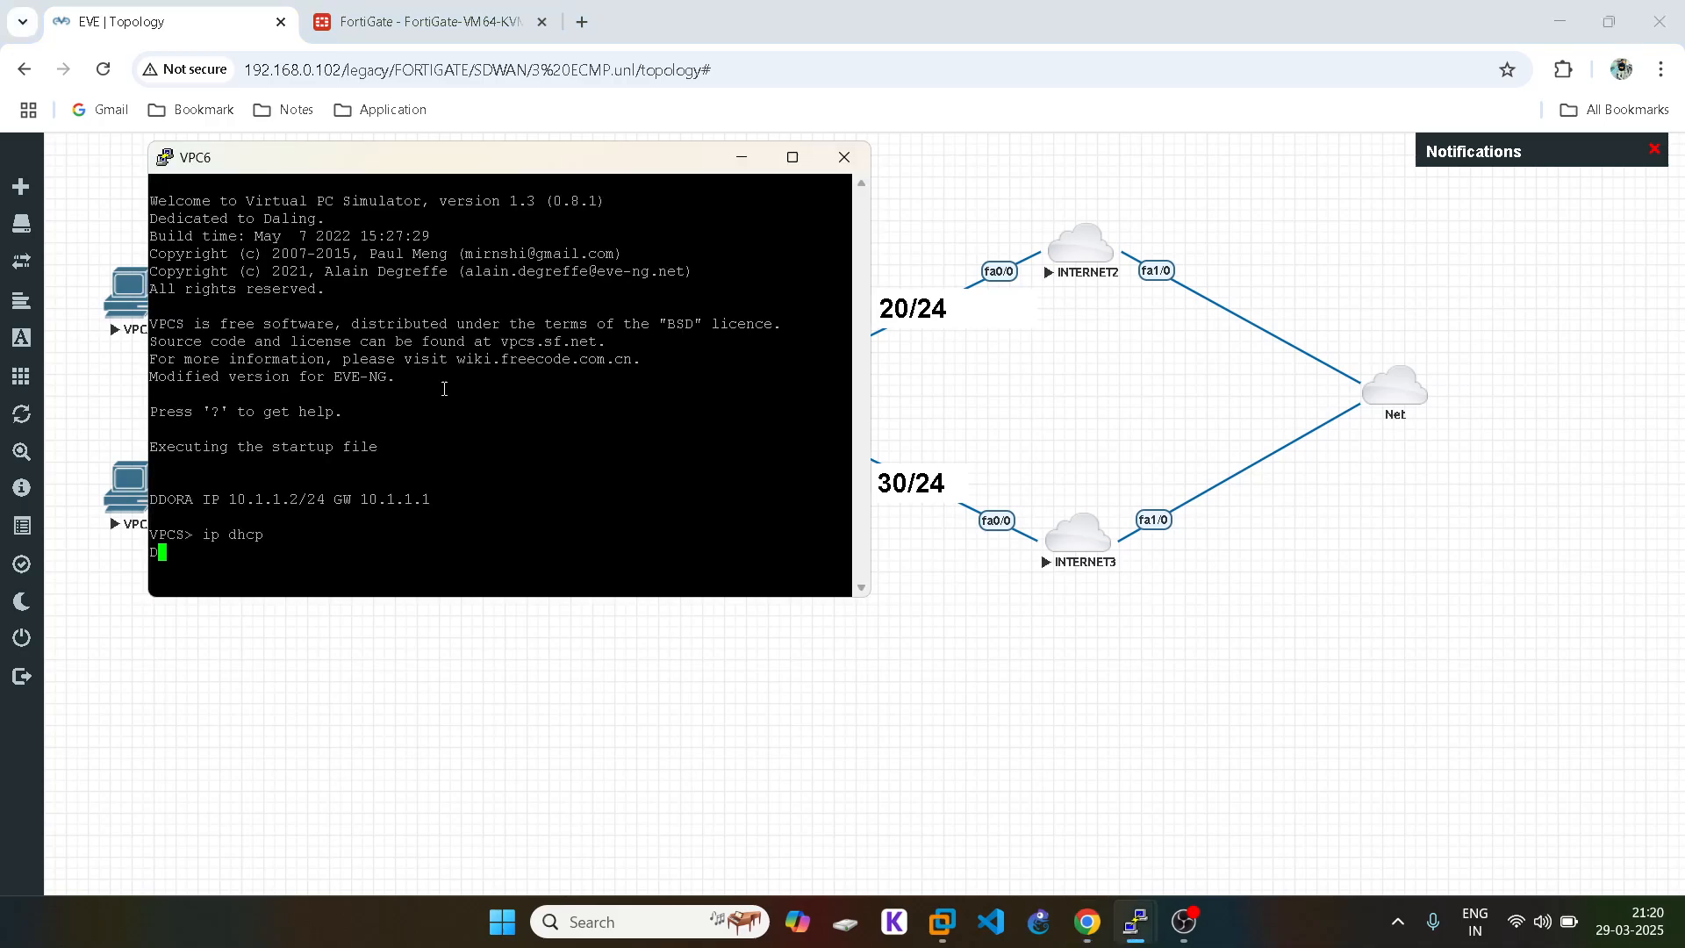
{"action": "left_click", "coordinate": [446, 797]}
{"action": "left_click", "coordinate": [151, 500]}
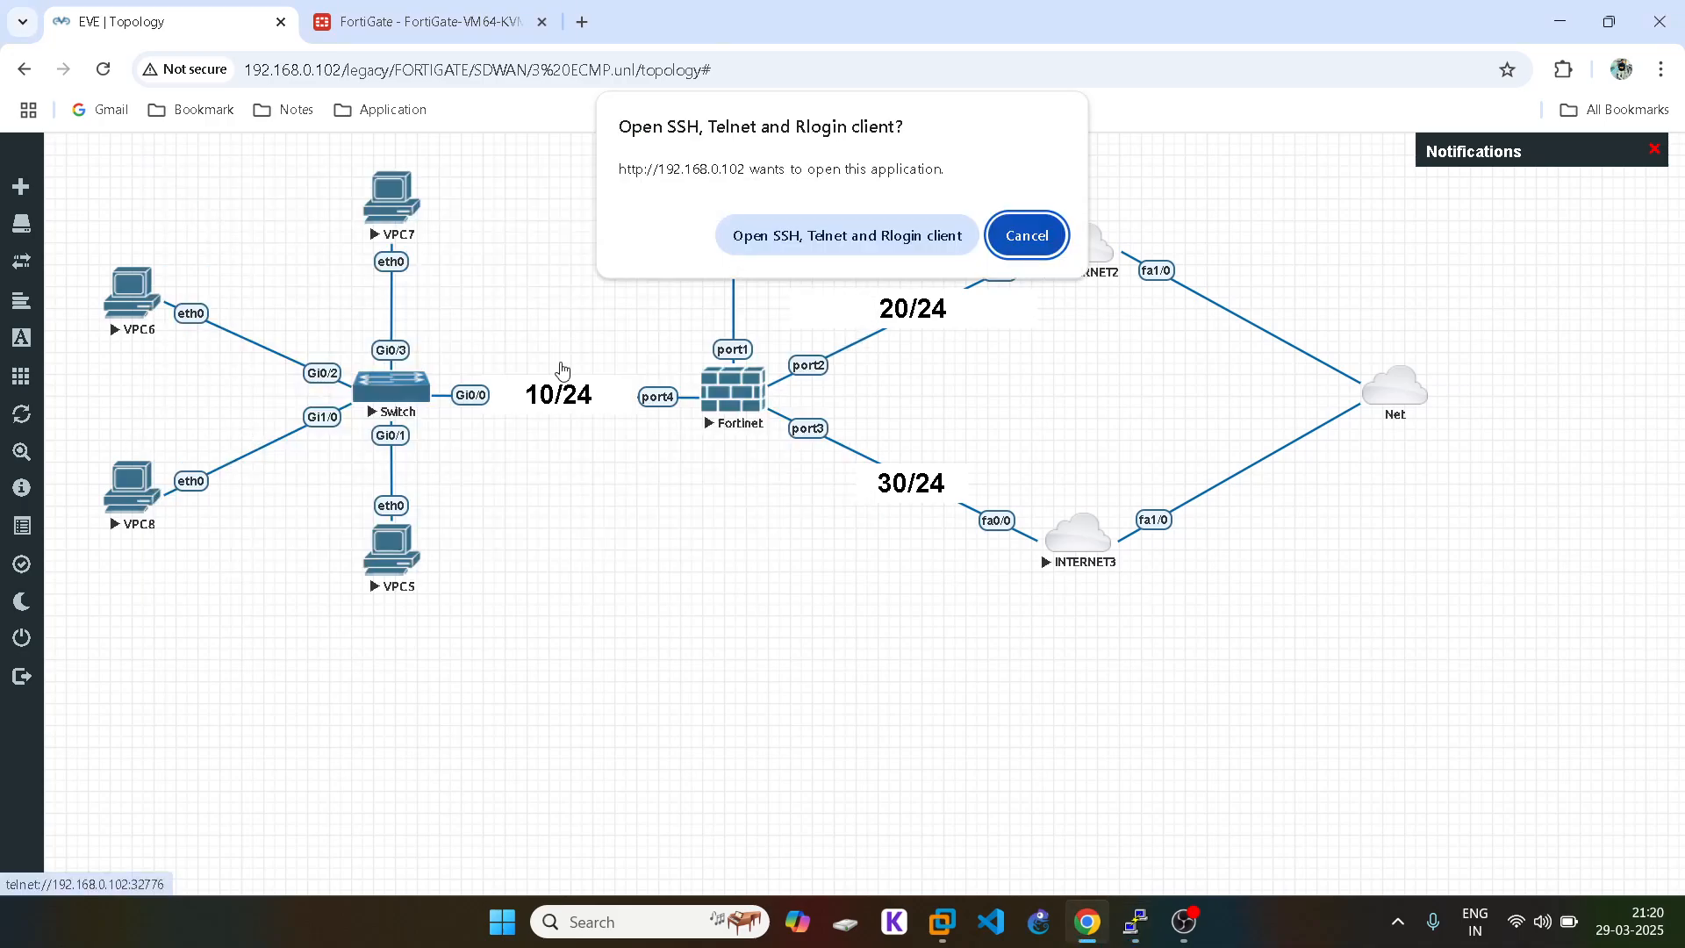
{"action": "left_click", "coordinate": [840, 233]}
{"action": "left_click", "coordinate": [487, 781]}
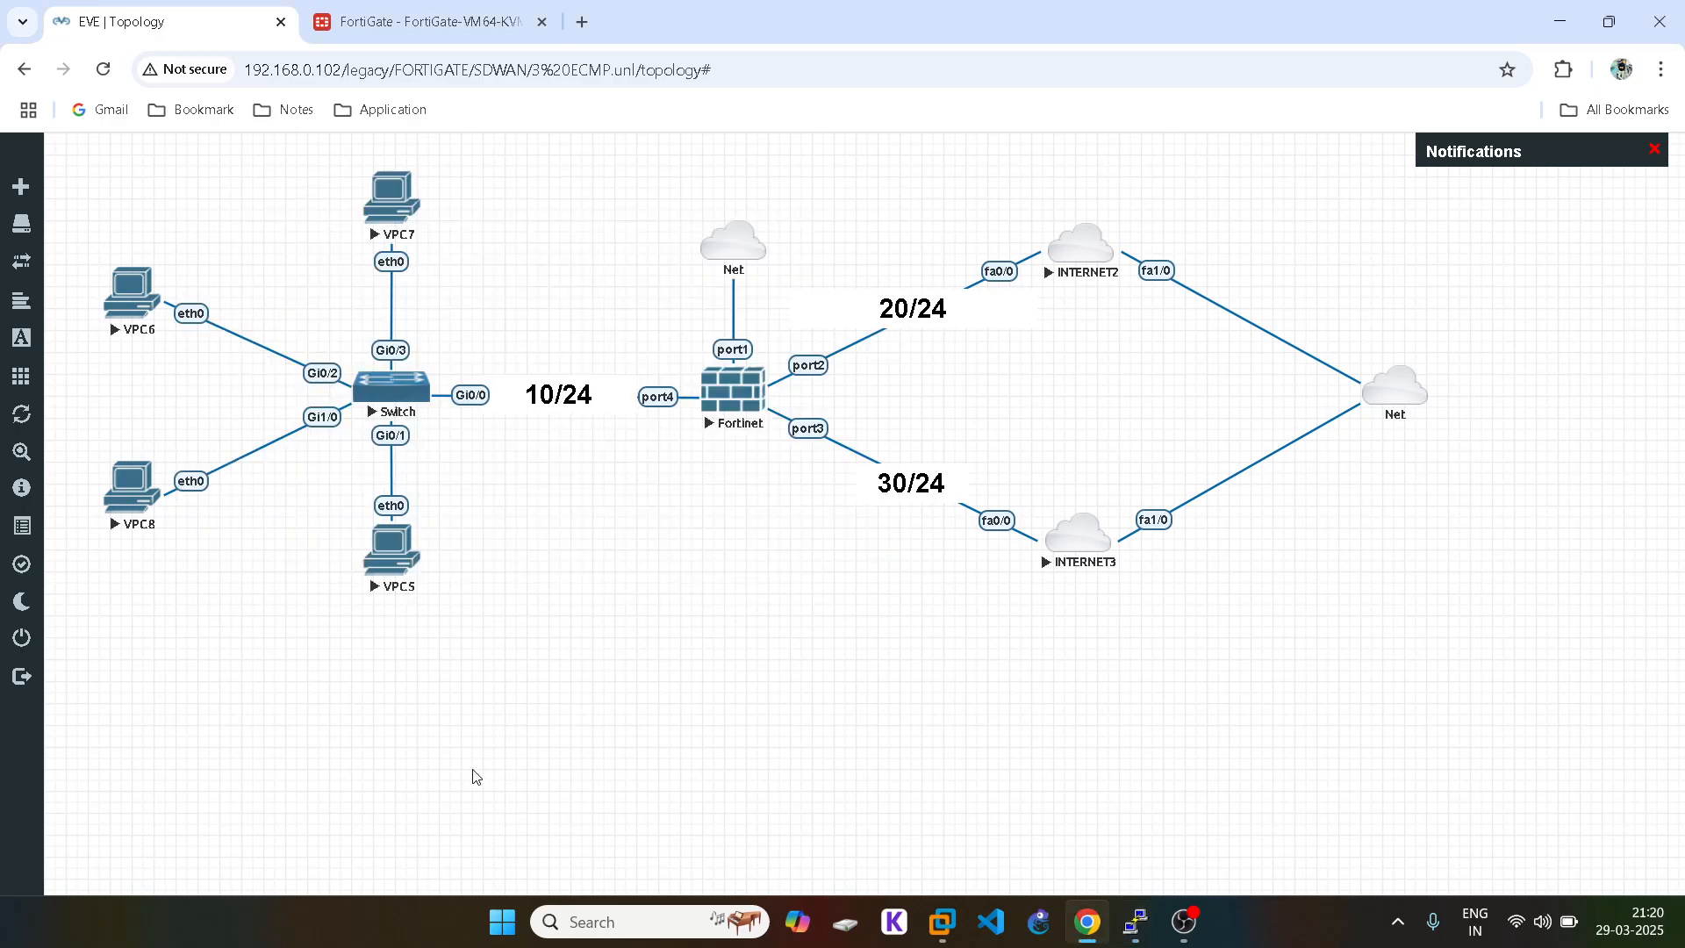
{"action": "left_click", "coordinate": [406, 550]}
{"action": "left_click", "coordinate": [825, 239]}
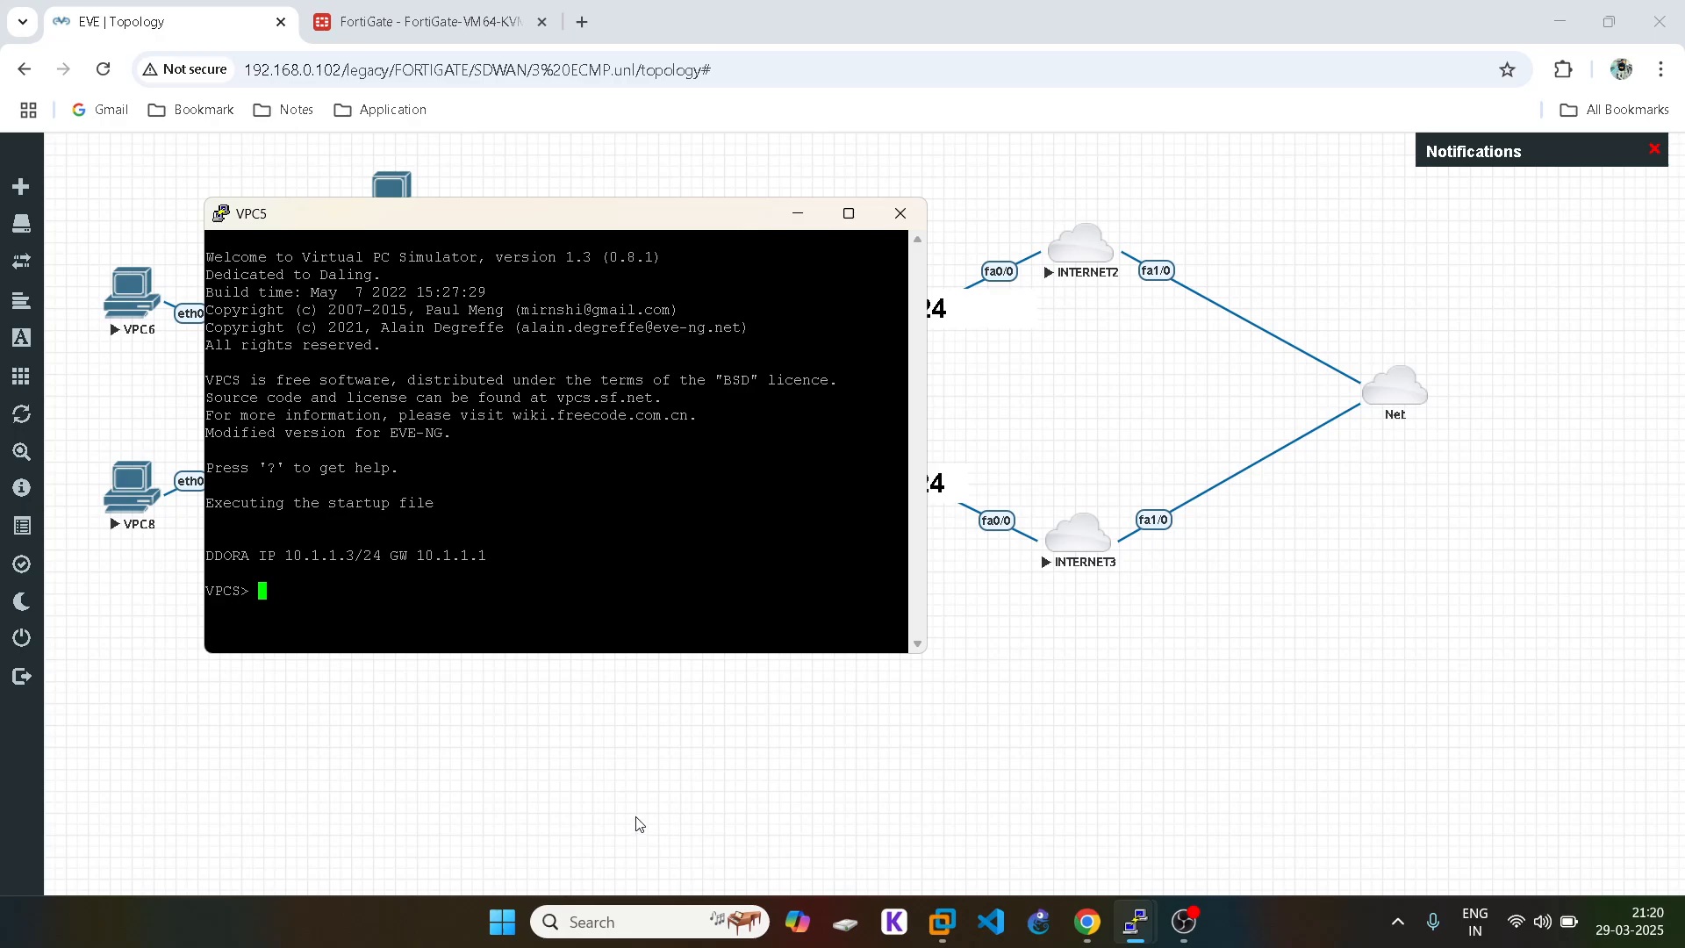
{"action": "left_click", "coordinate": [638, 818]}
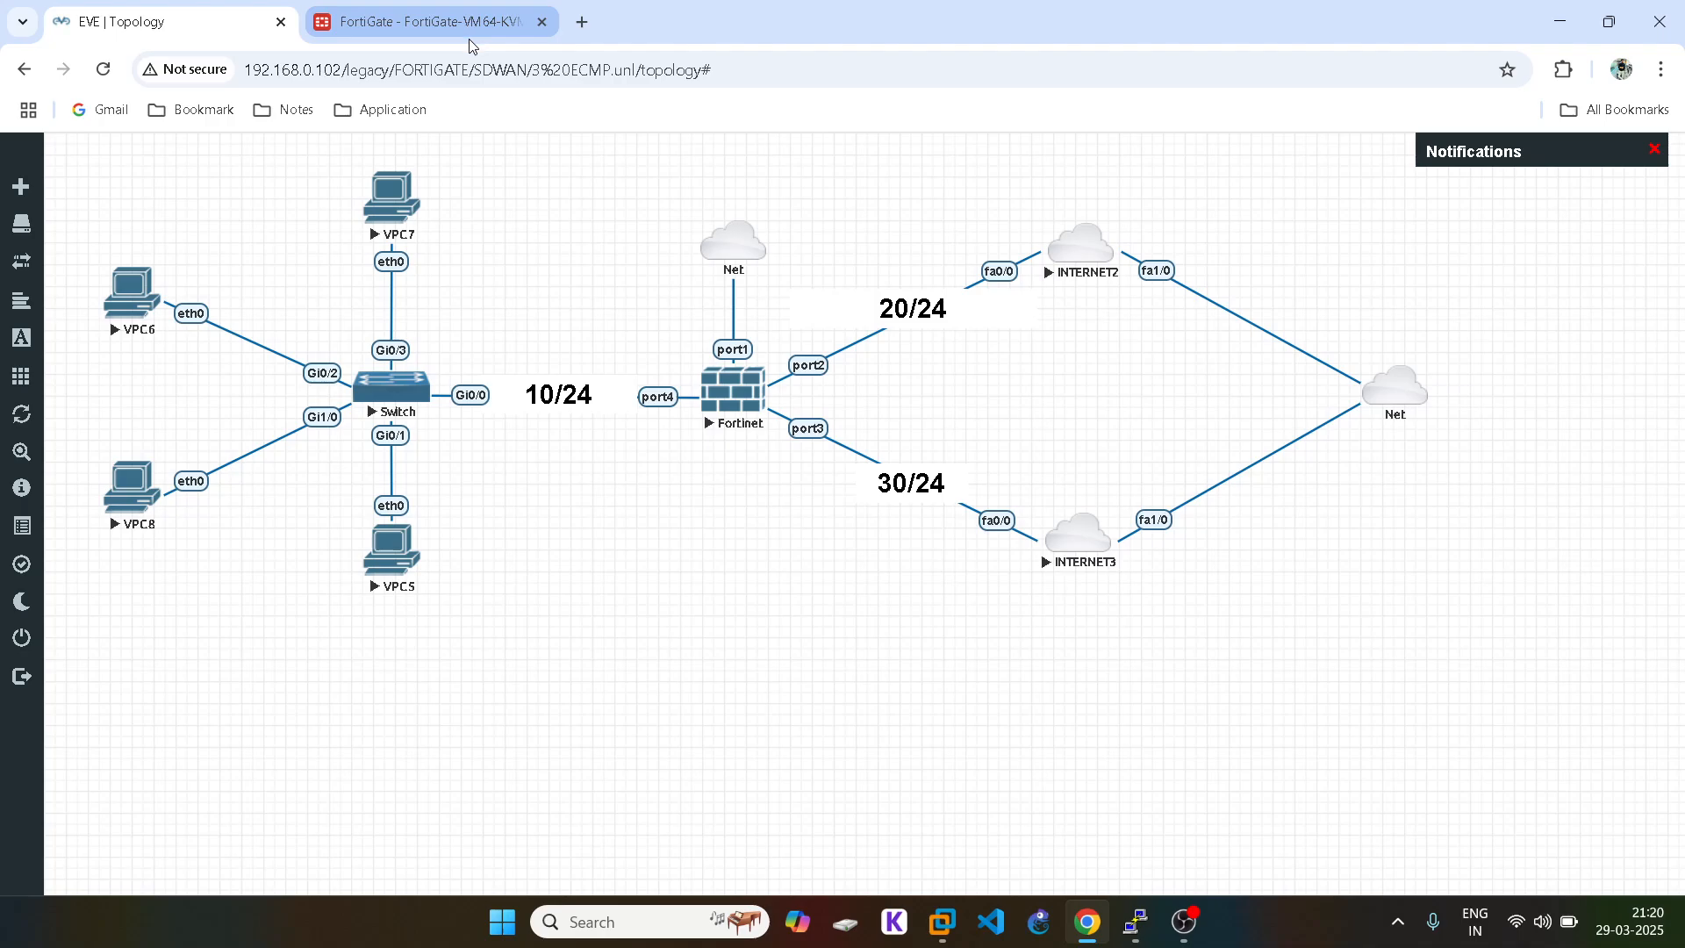
{"action": "left_click", "coordinate": [481, 9]}
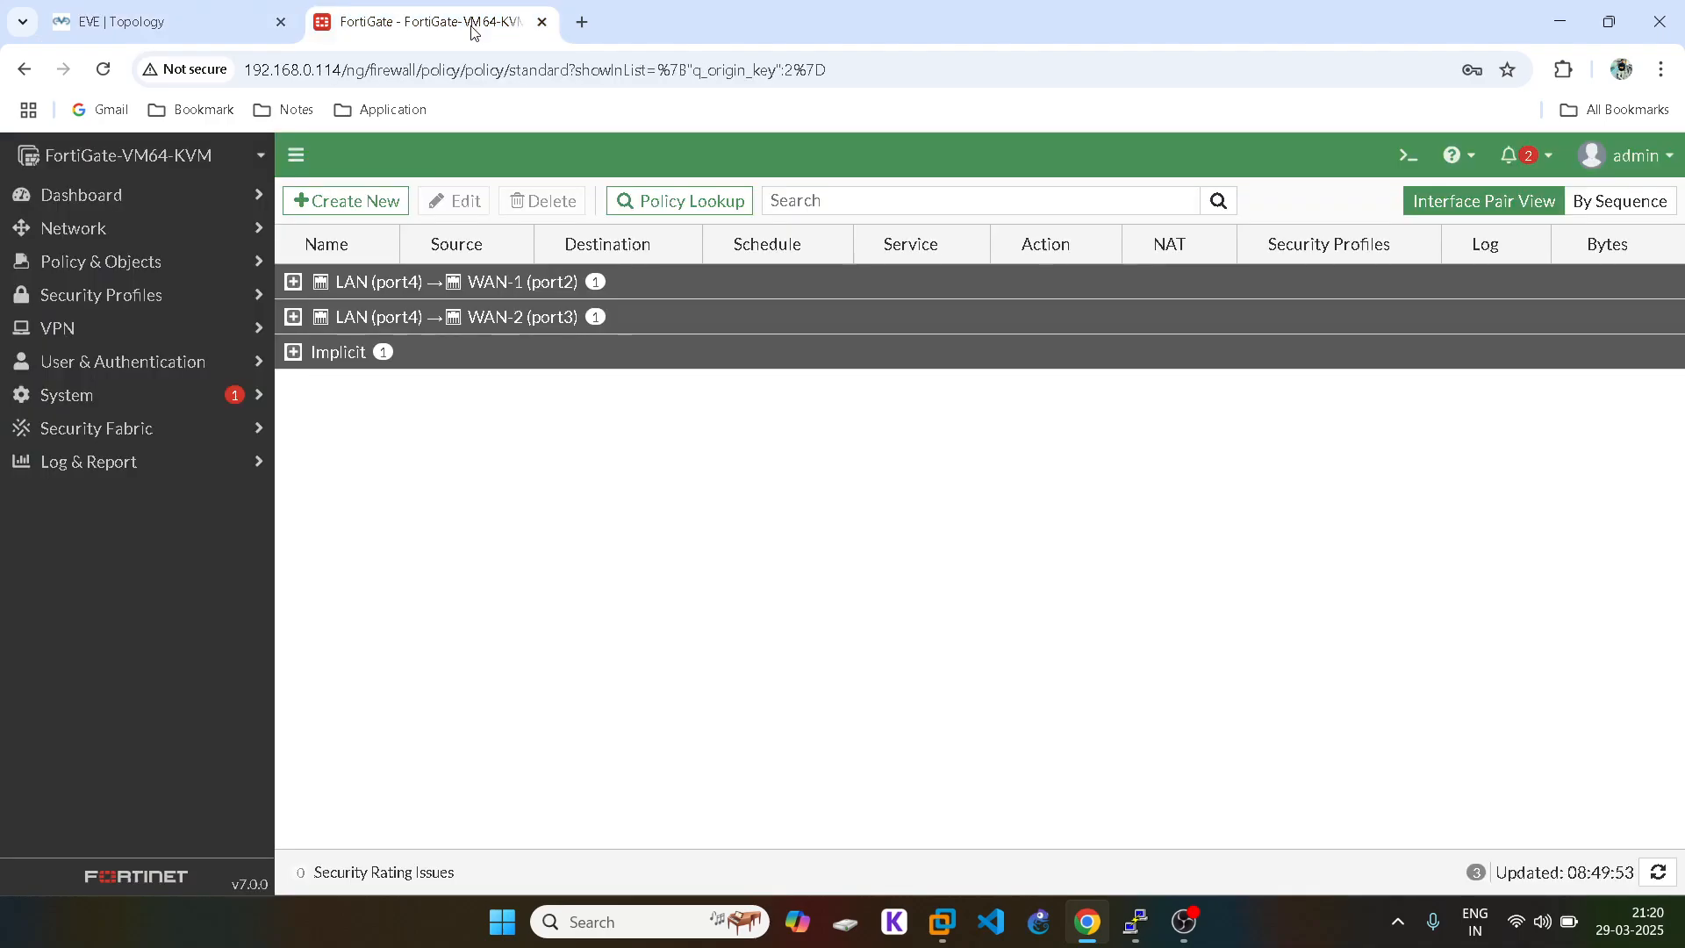
{"action": "left_click", "coordinate": [228, 20]}
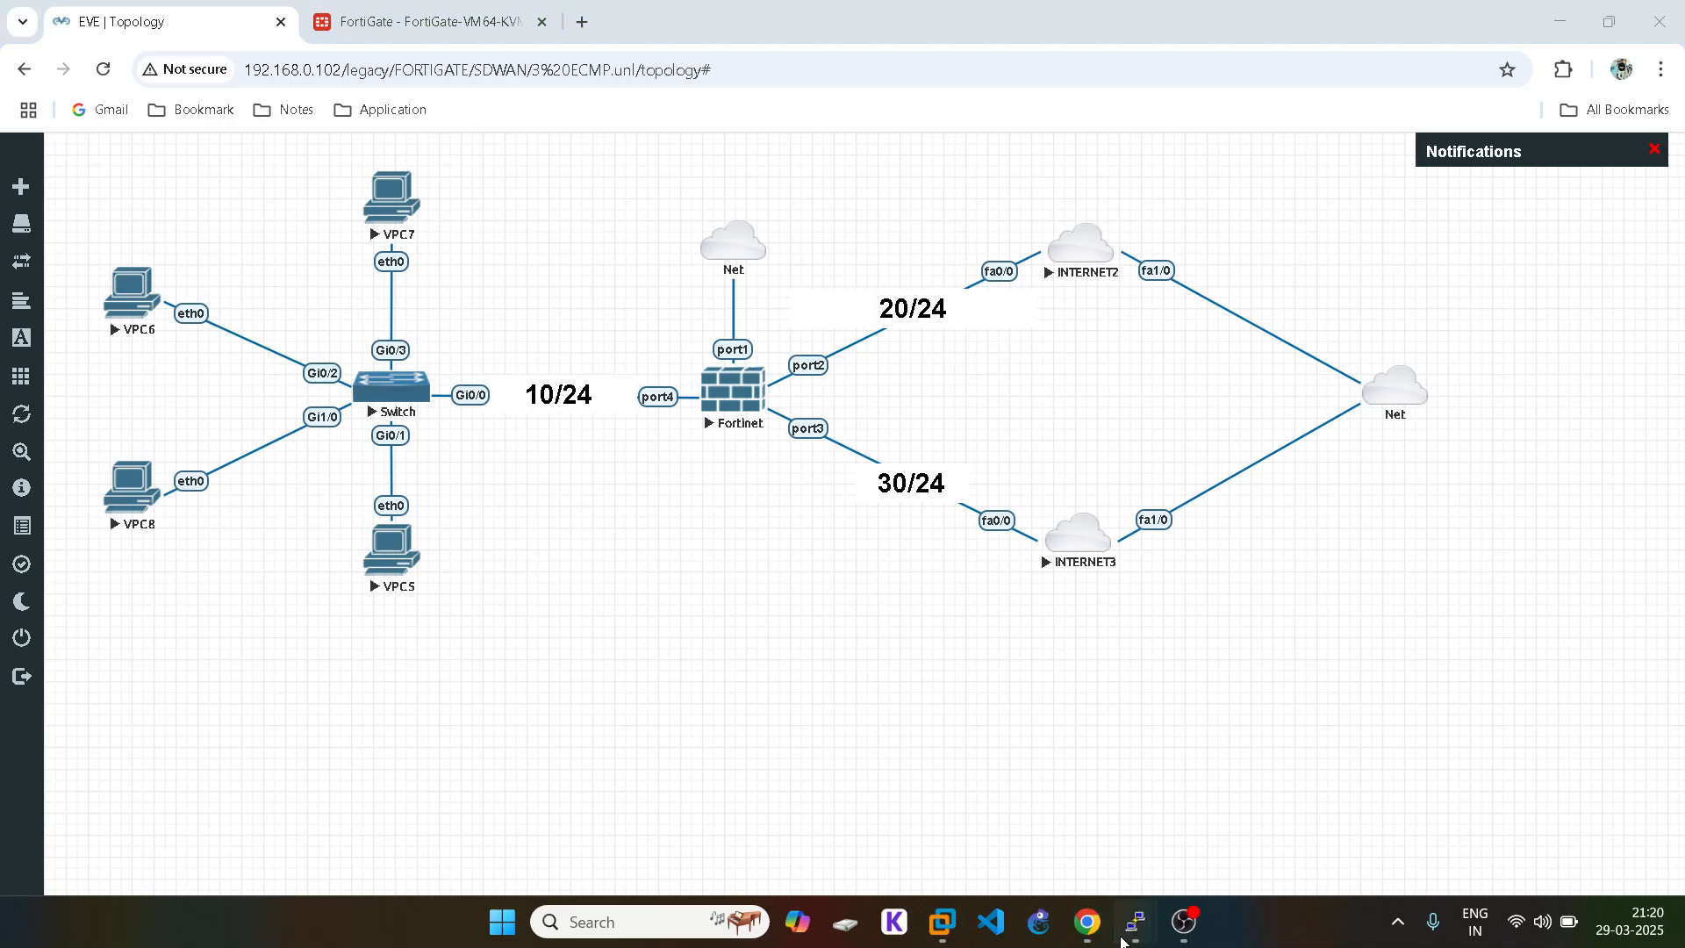
Step: In the FortiGate console, enter config system global and look for the v4-ecmp setting
{"action": "mouse_move", "coordinate": [1135, 921]}
{"action": "left_click", "coordinate": [441, 802]}
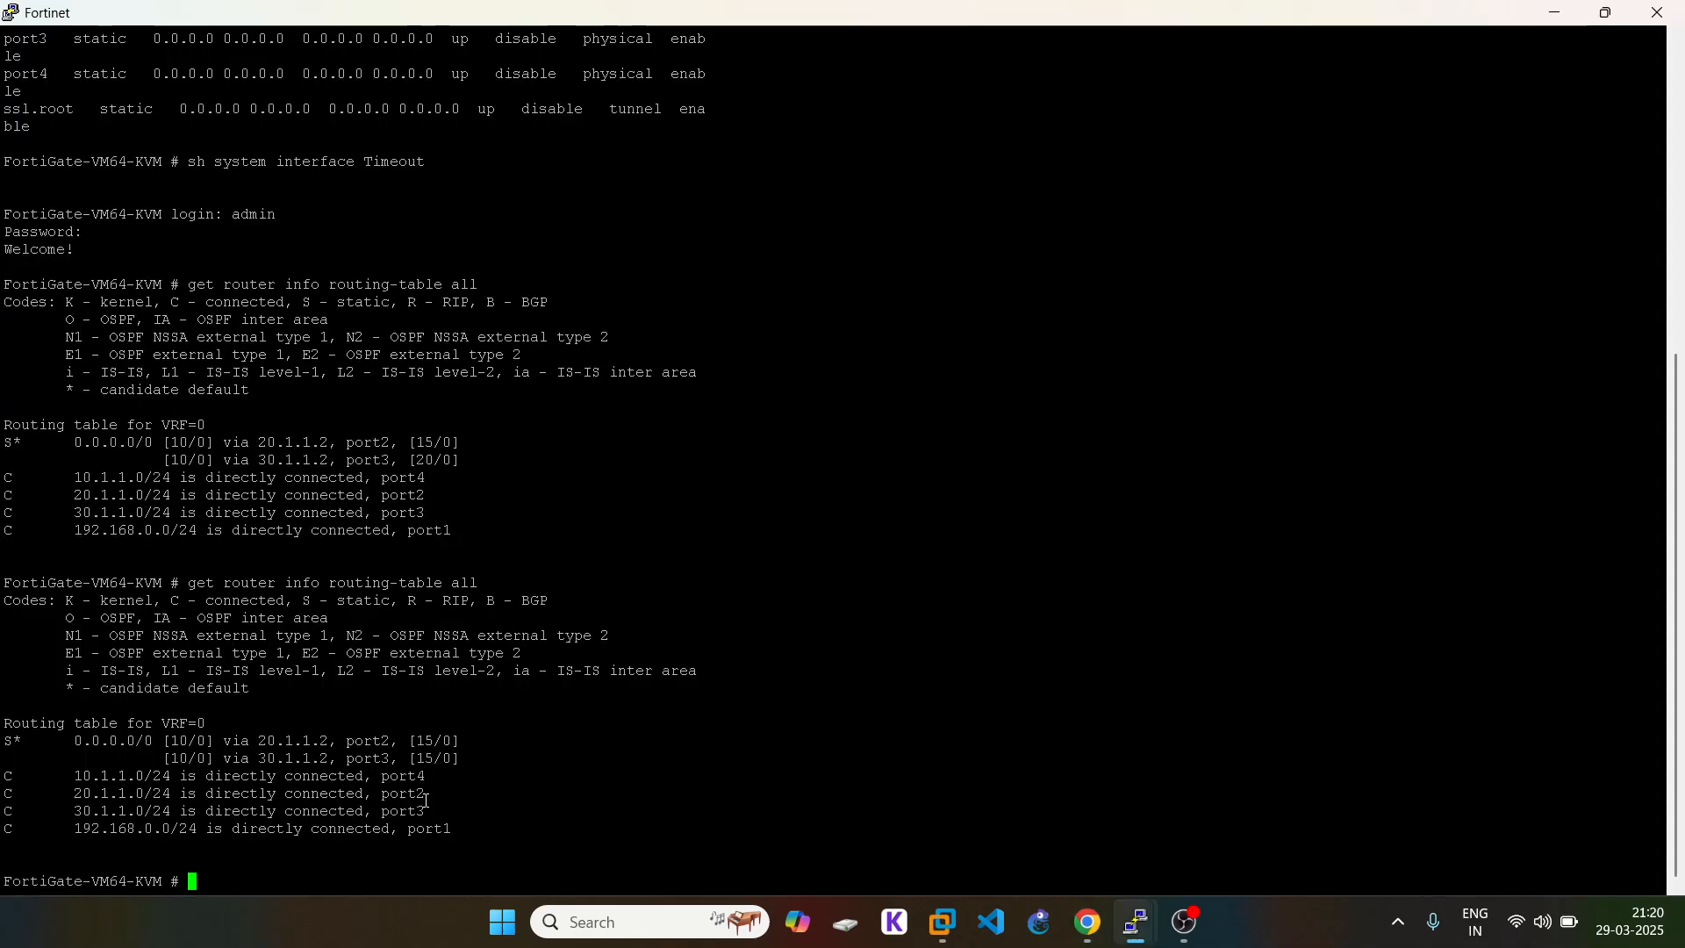
{"action": "type", "text": "config sy"}
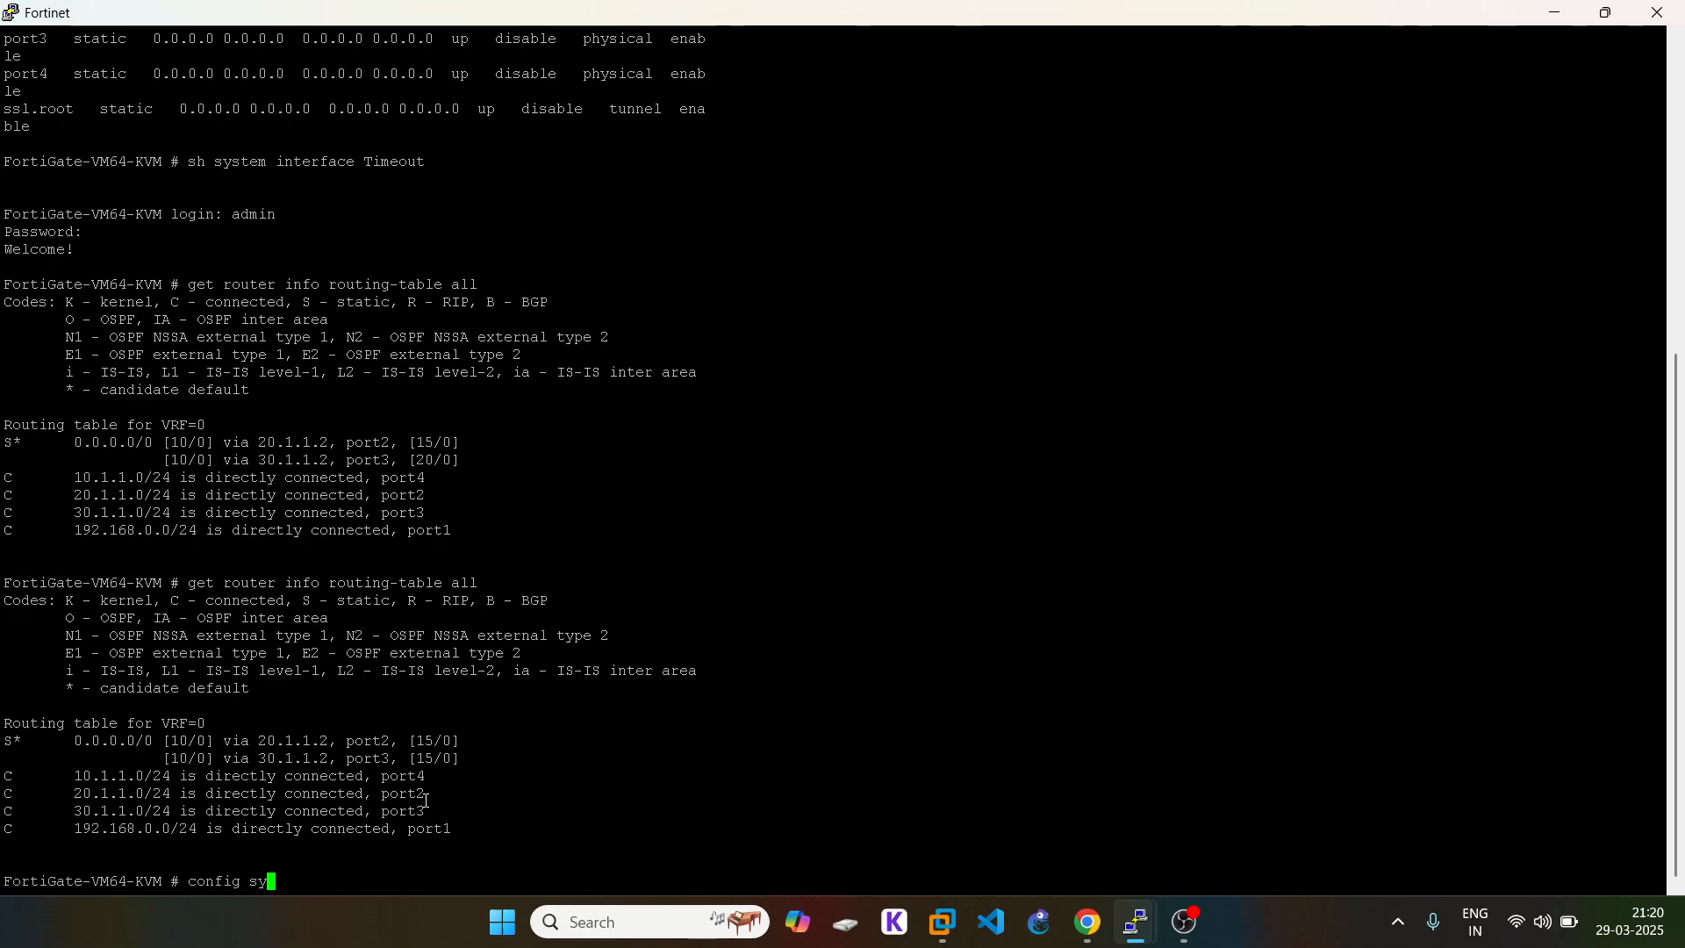
{"action": "type", "text": "stem global"}
{"action": "key", "text": "Return"}
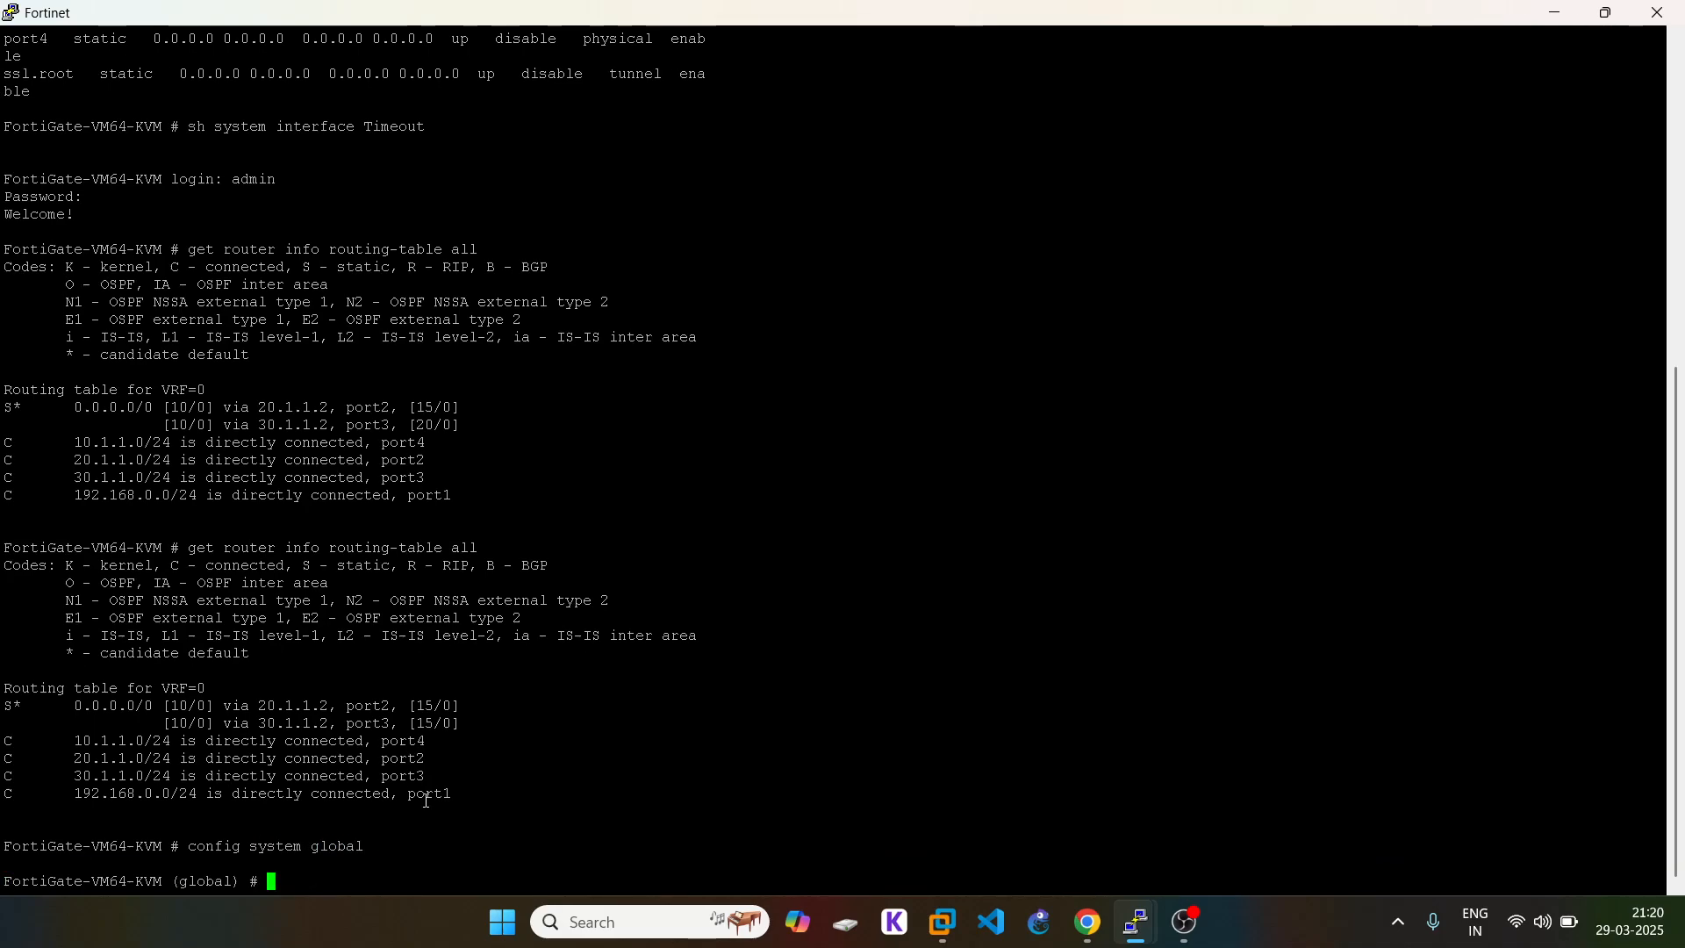
{"action": "type", "text": "set v"}
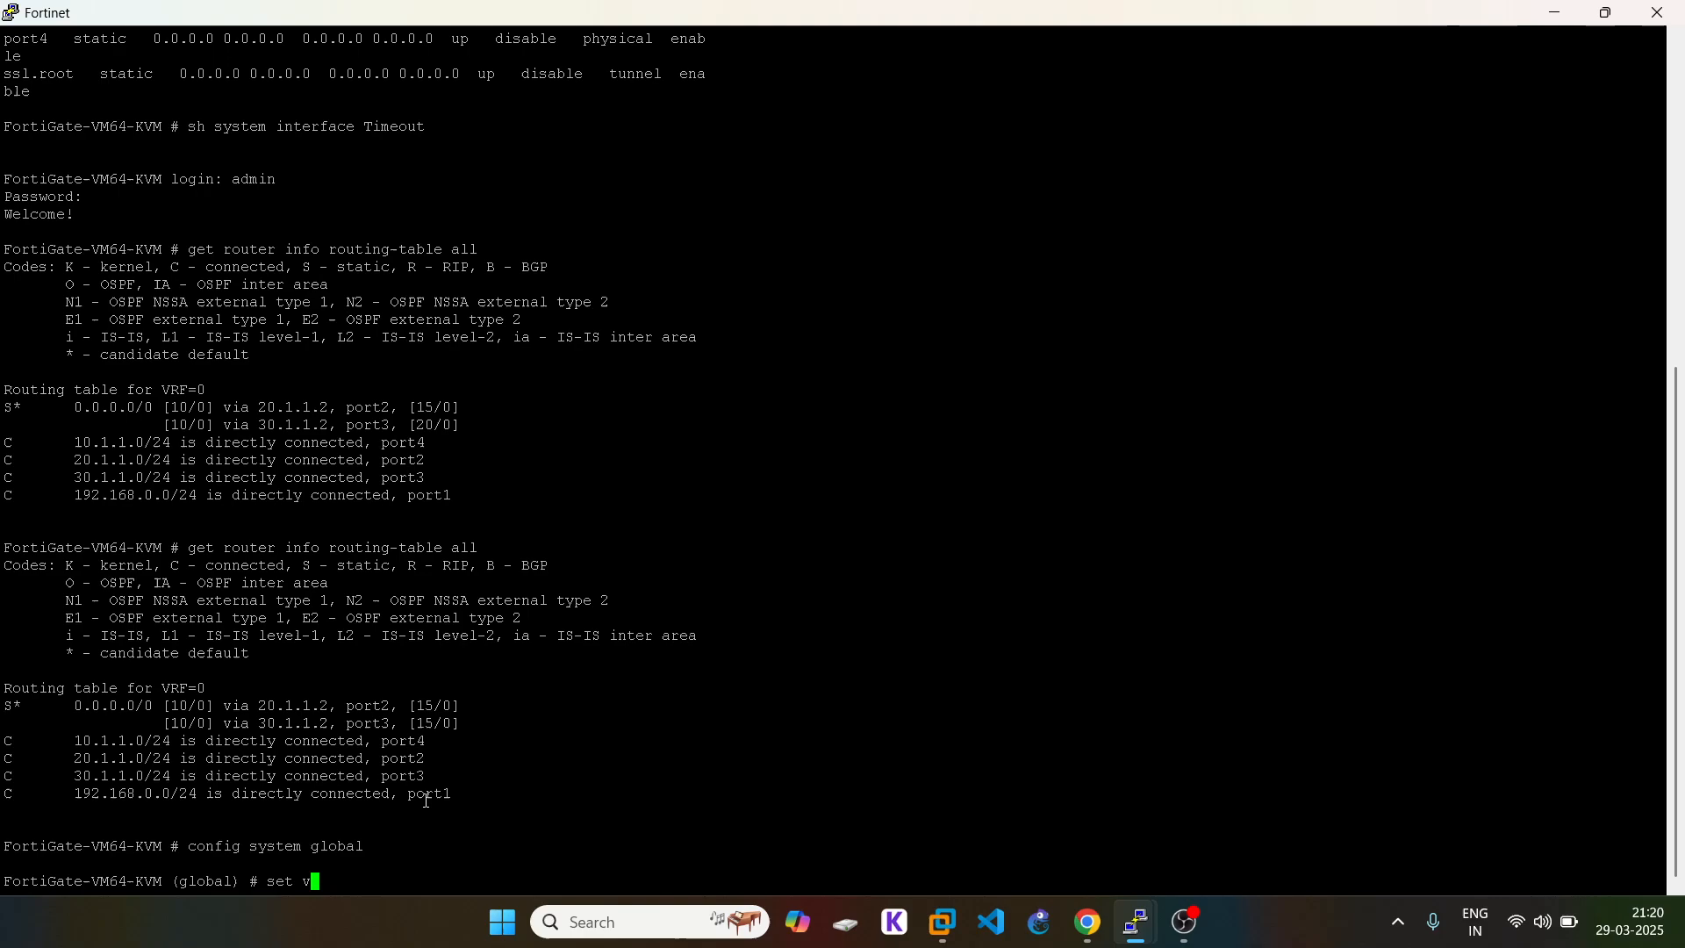
{"action": "type", "text": "4e"}
{"action": "key", "text": "Left"}
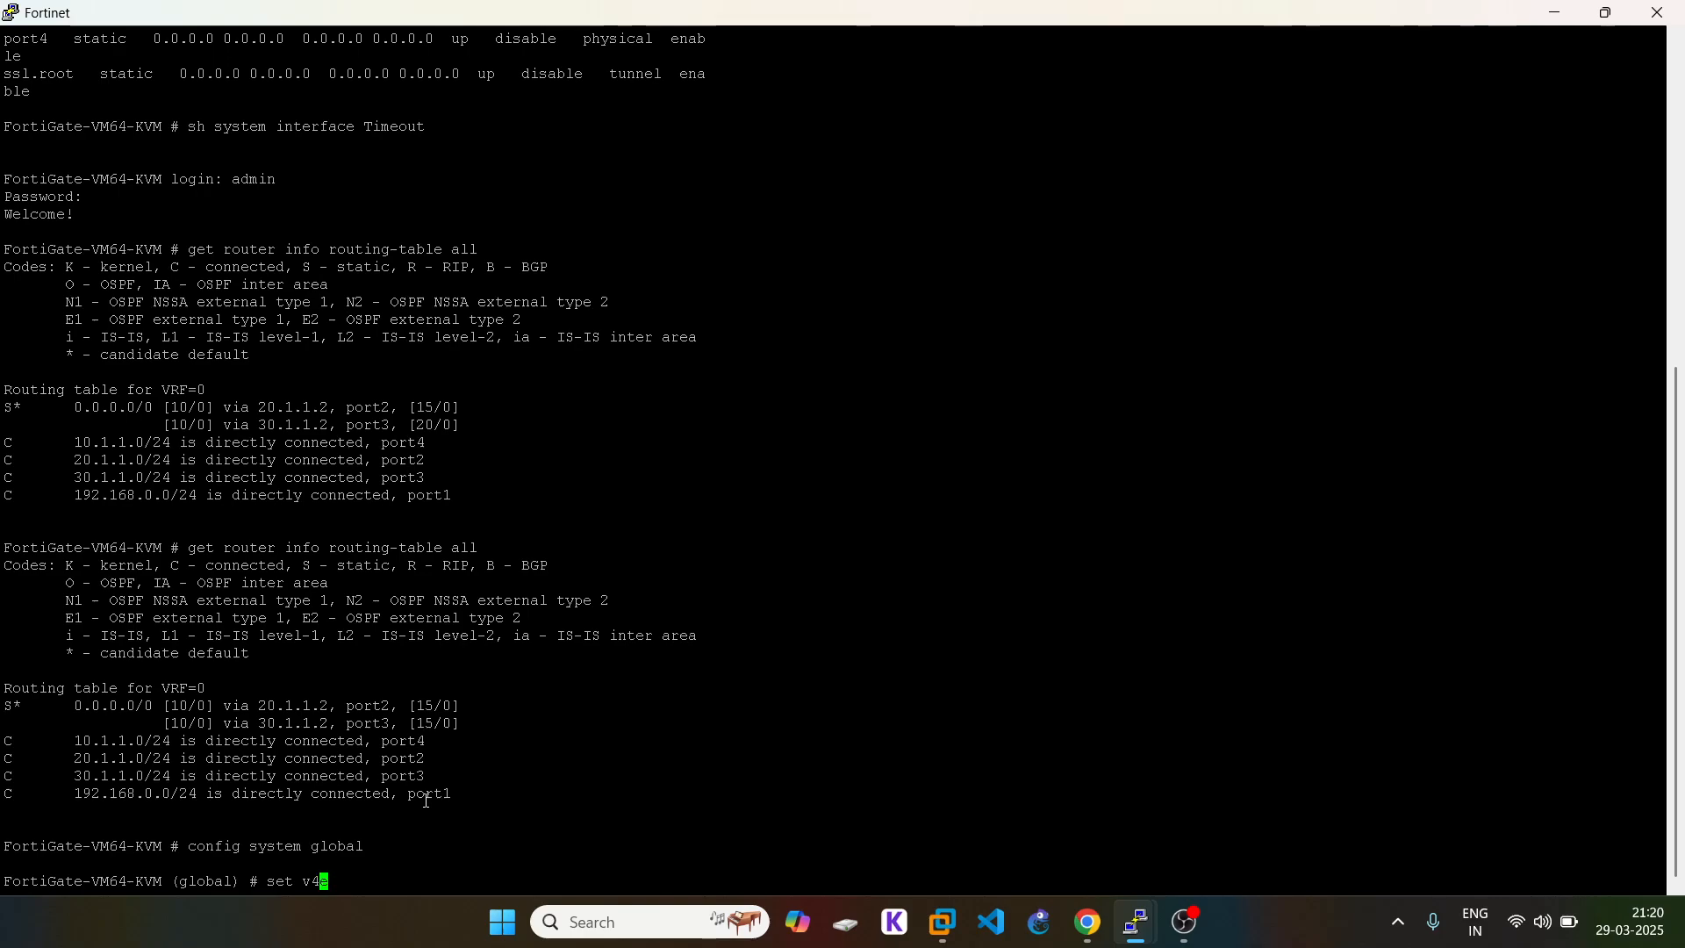
{"action": "key", "text": "BackSpace"}
{"action": "key", "text": "Delete"}
{"action": "key", "text": "question"}
{"action": "key", "text": "BackSpace"}
{"action": "type", "text": "ec"}
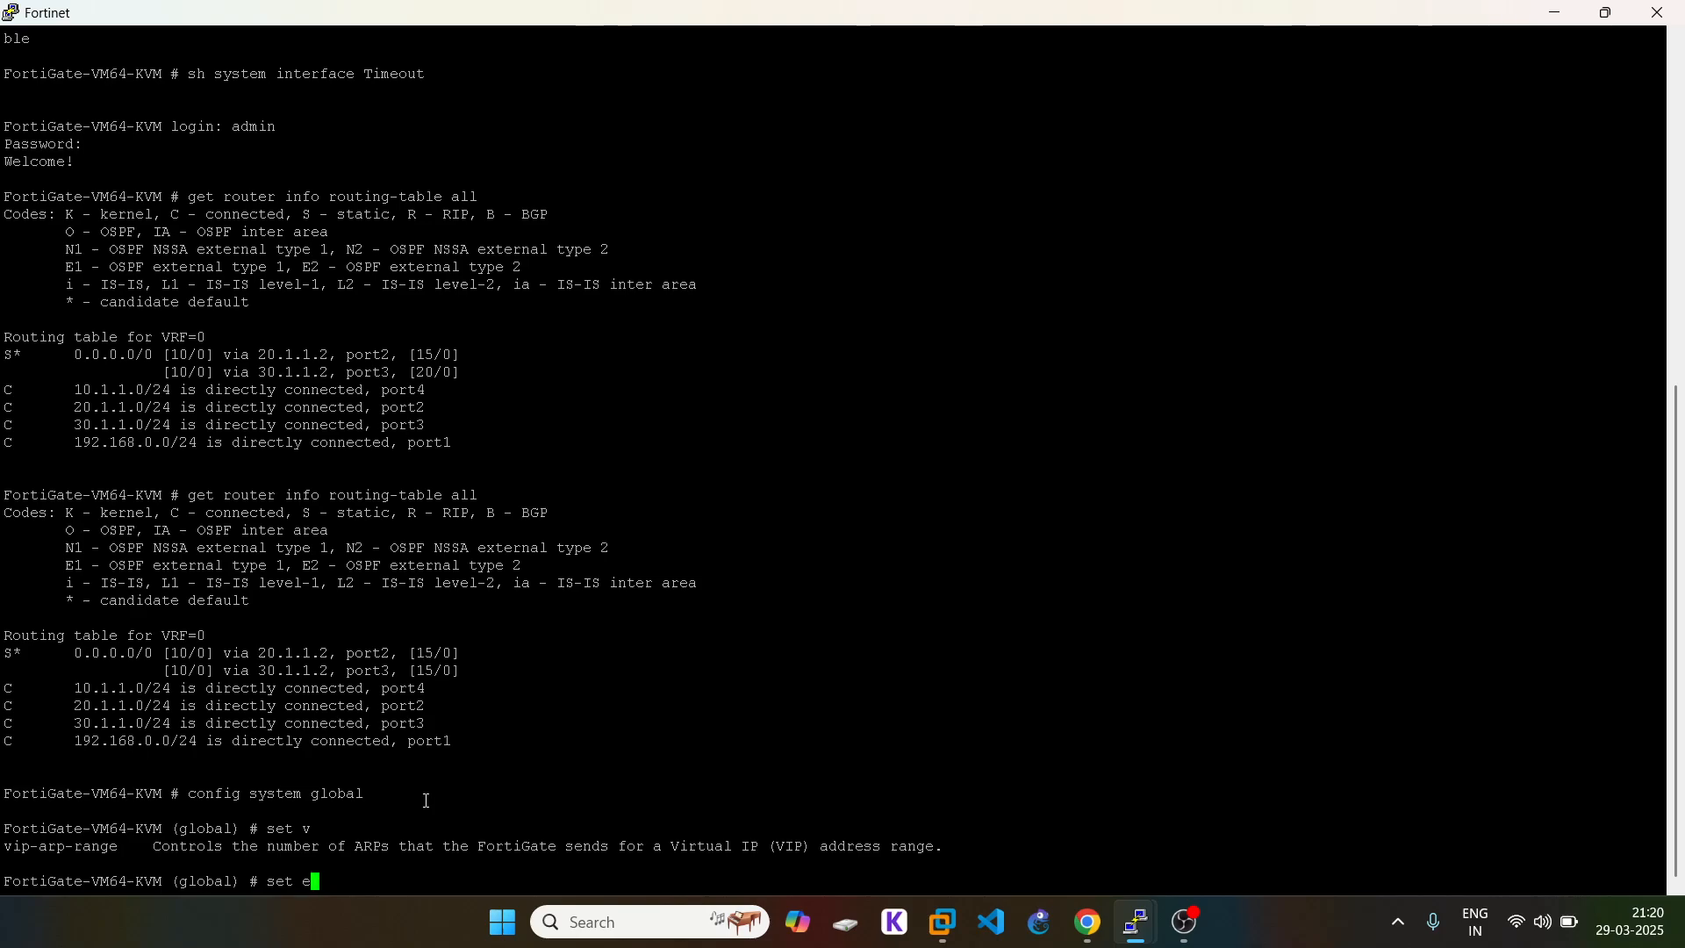
{"action": "key", "text": "BackSpace"}
{"action": "key", "text": "BackSpace"}
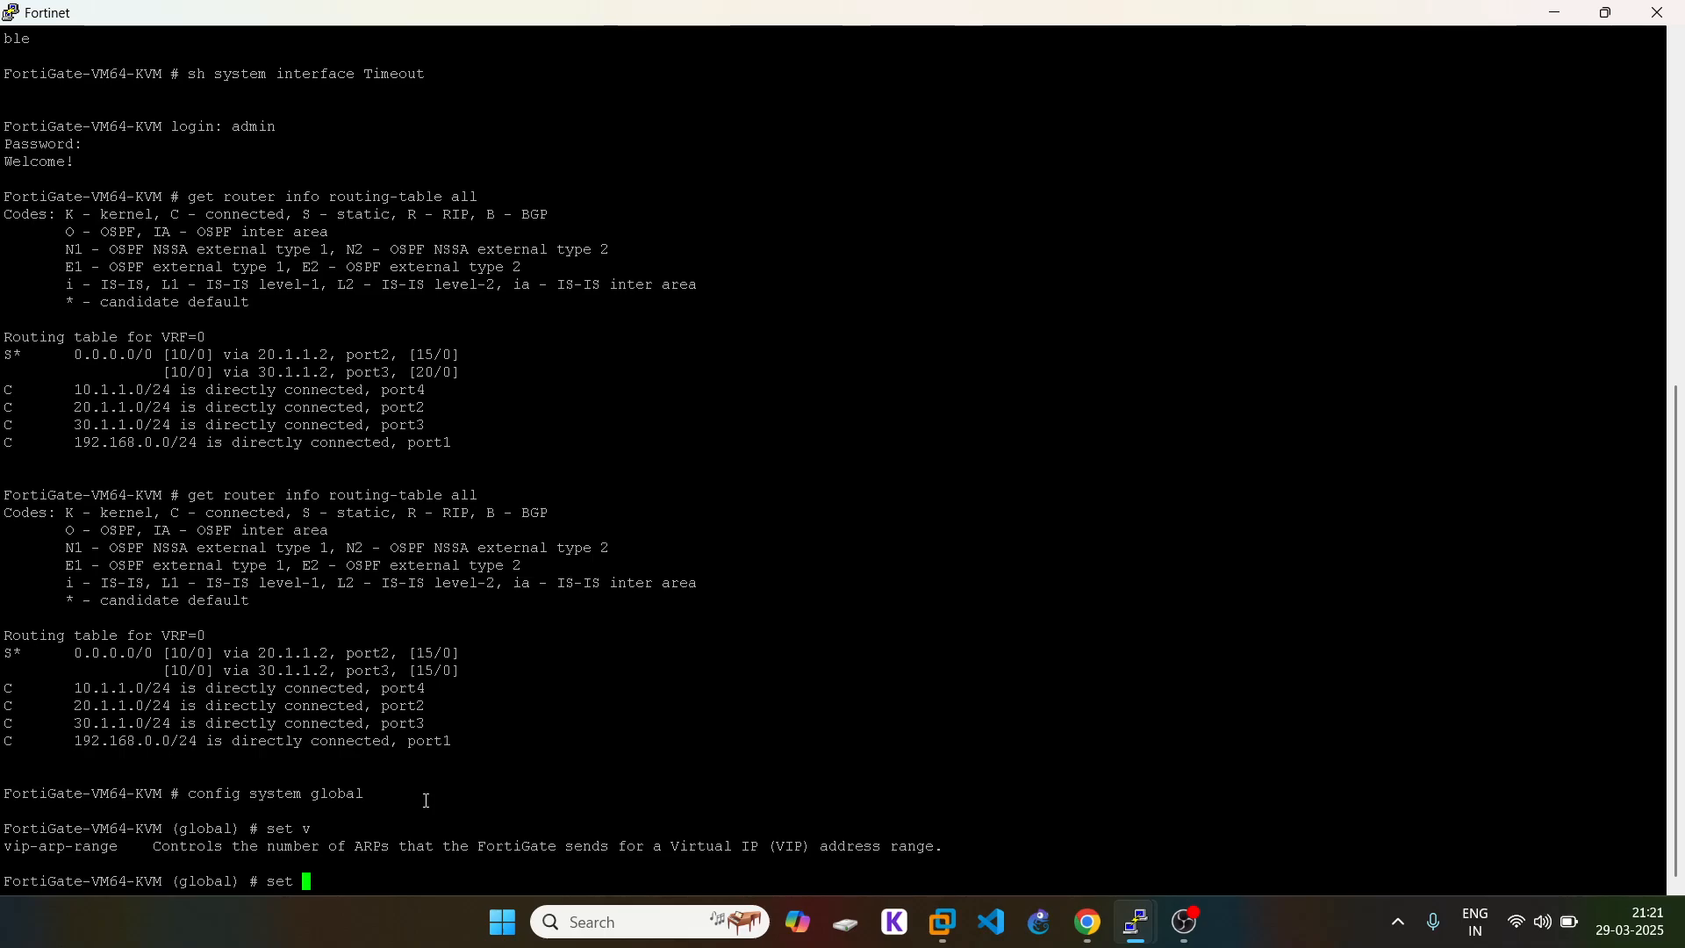
{"action": "key", "text": "BackSpace"}
{"action": "key", "text": "BackSpace"}
{"action": "key", "text": "BackSpace"}
{"action": "key", "text": "BackSpace"}
Step: Leave global config, enter config system settings and list the v4-ecmp-mode options
{"action": "type", "text": "end"}
{"action": "key", "text": "Return"}
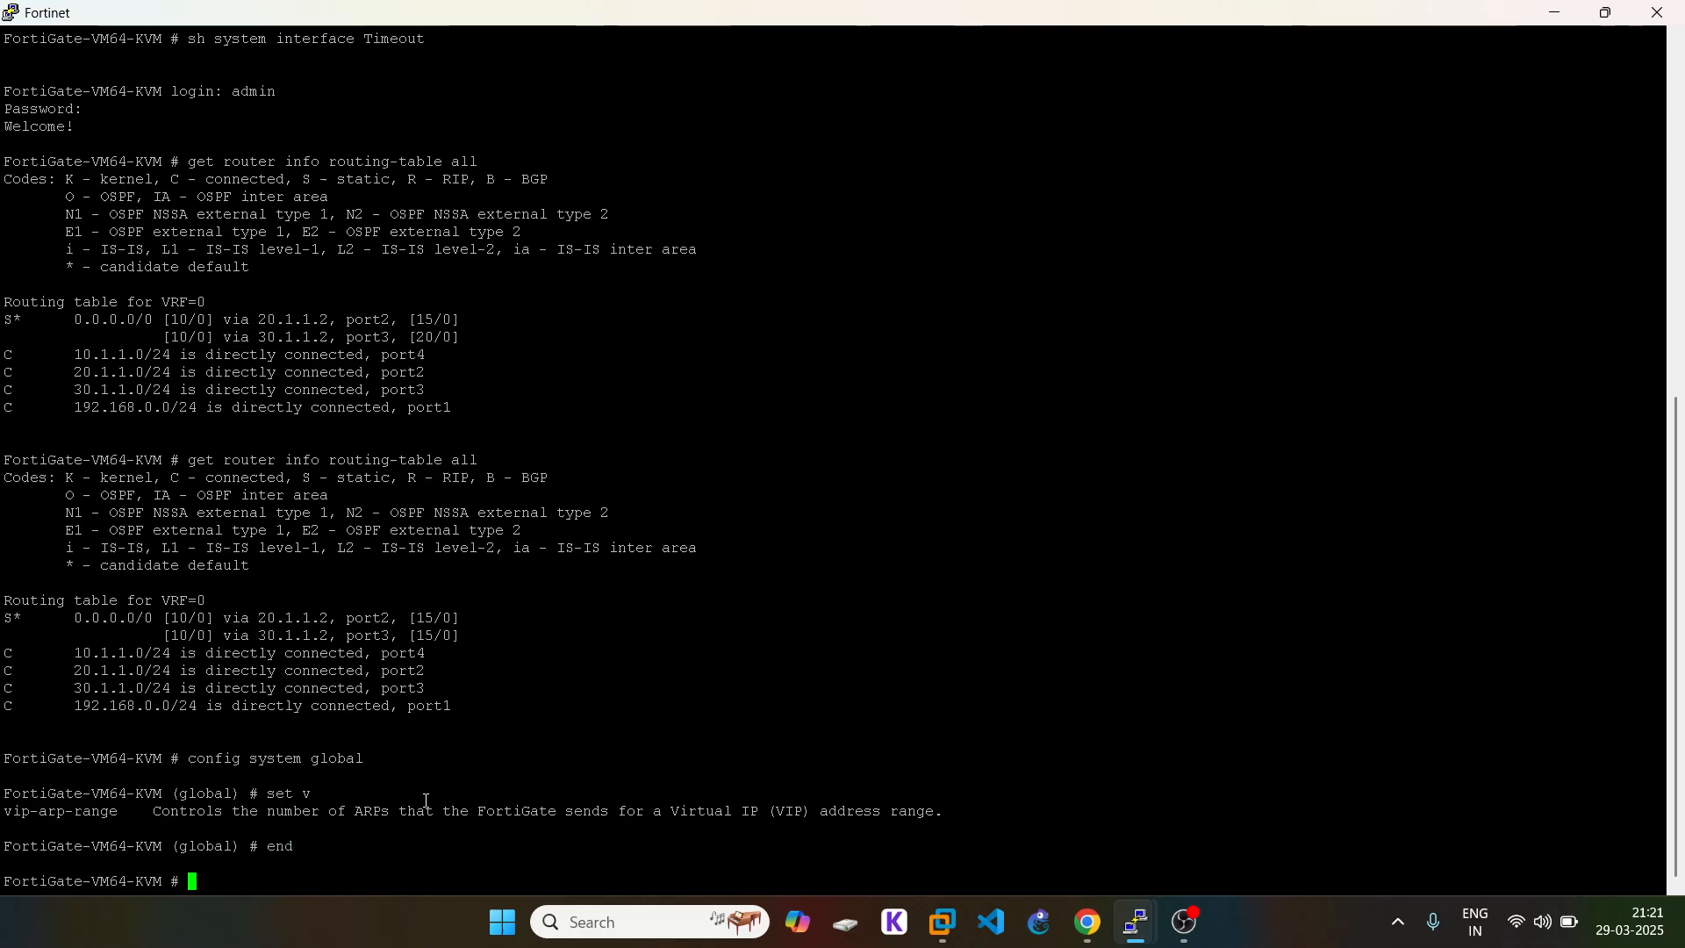
{"action": "type", "text": "config system "}
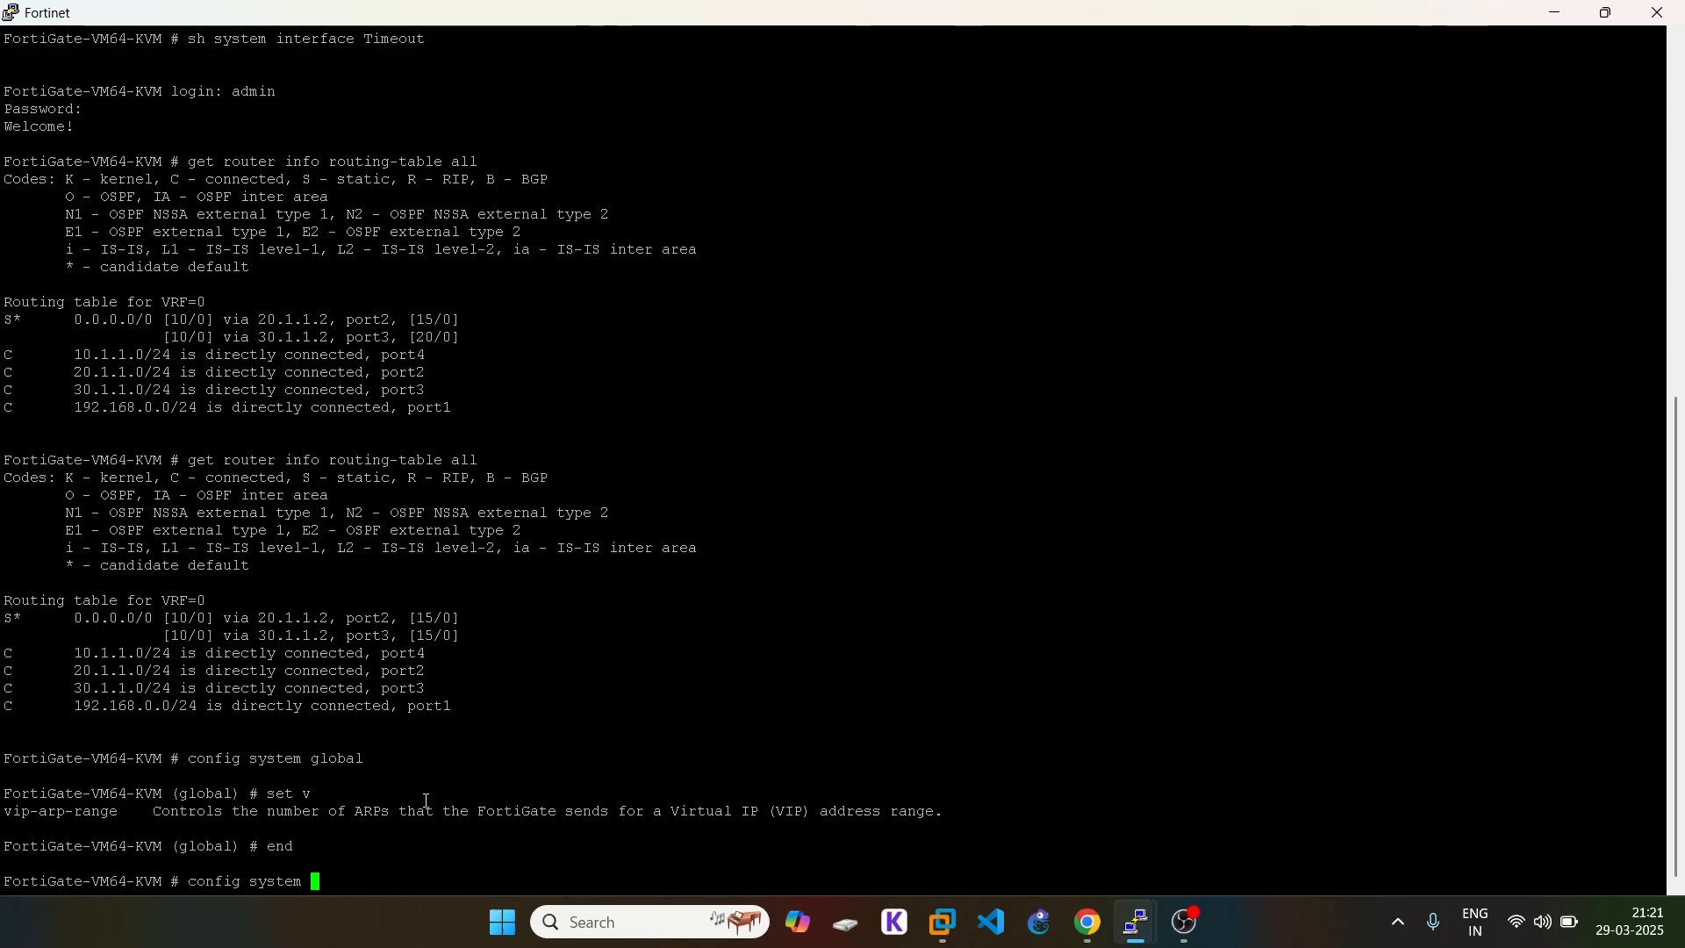
{"action": "type", "text": "settings"}
{"action": "key", "text": "Return"}
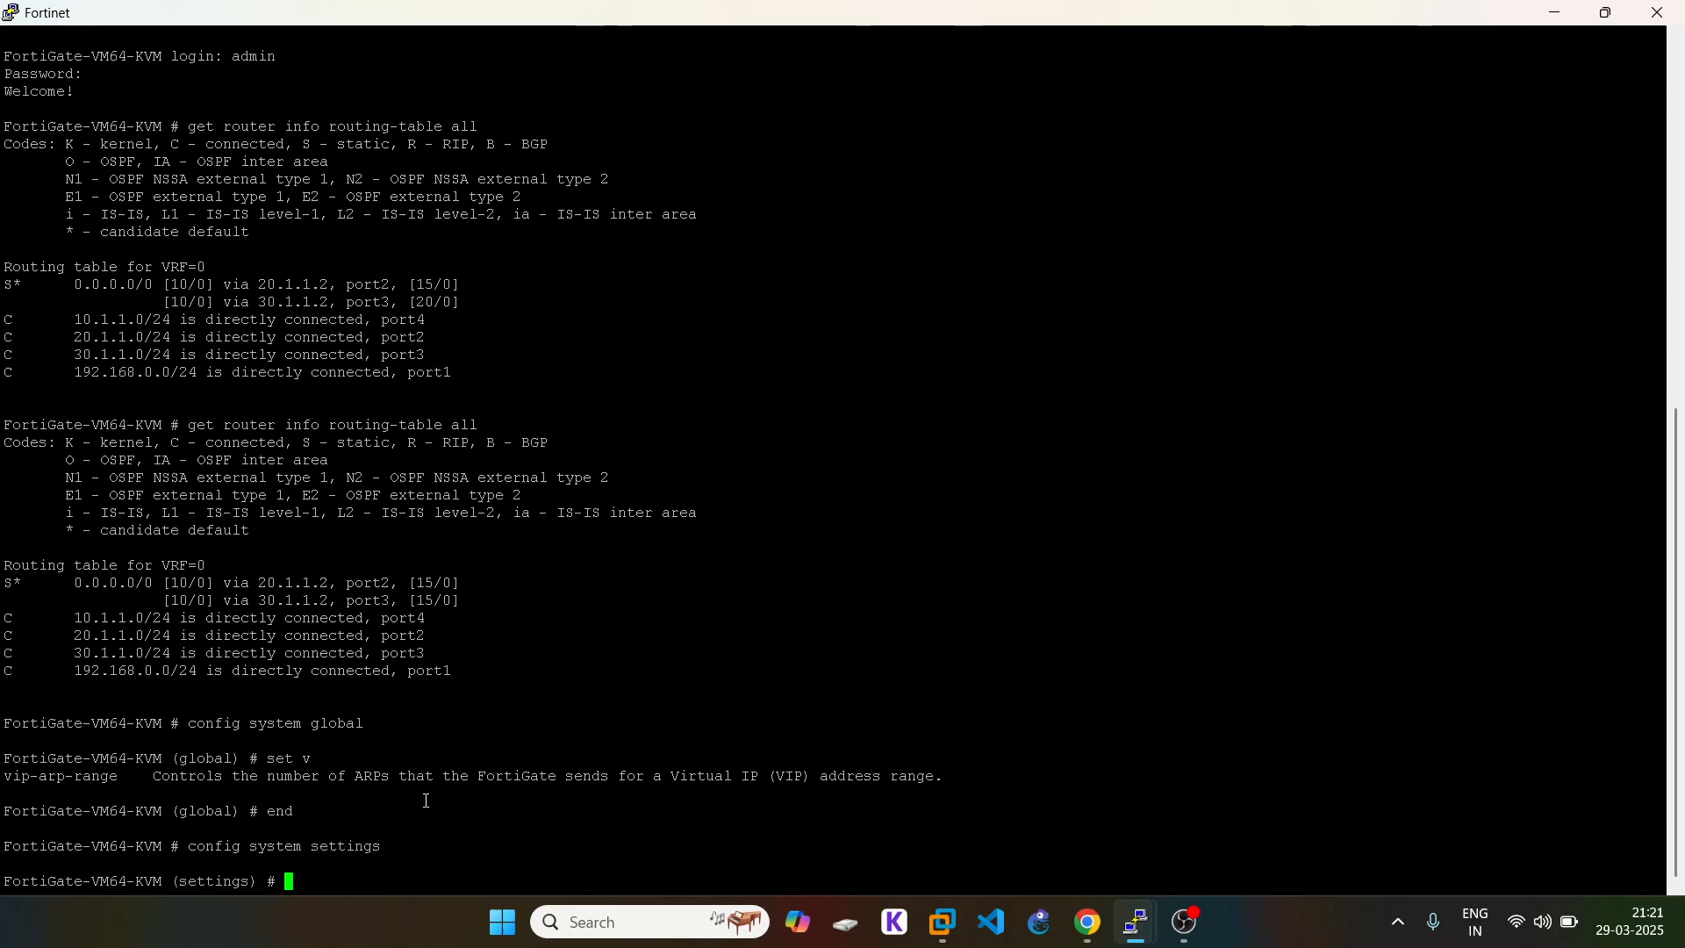
{"action": "type", "text": "set v4-ecmp-mode"}
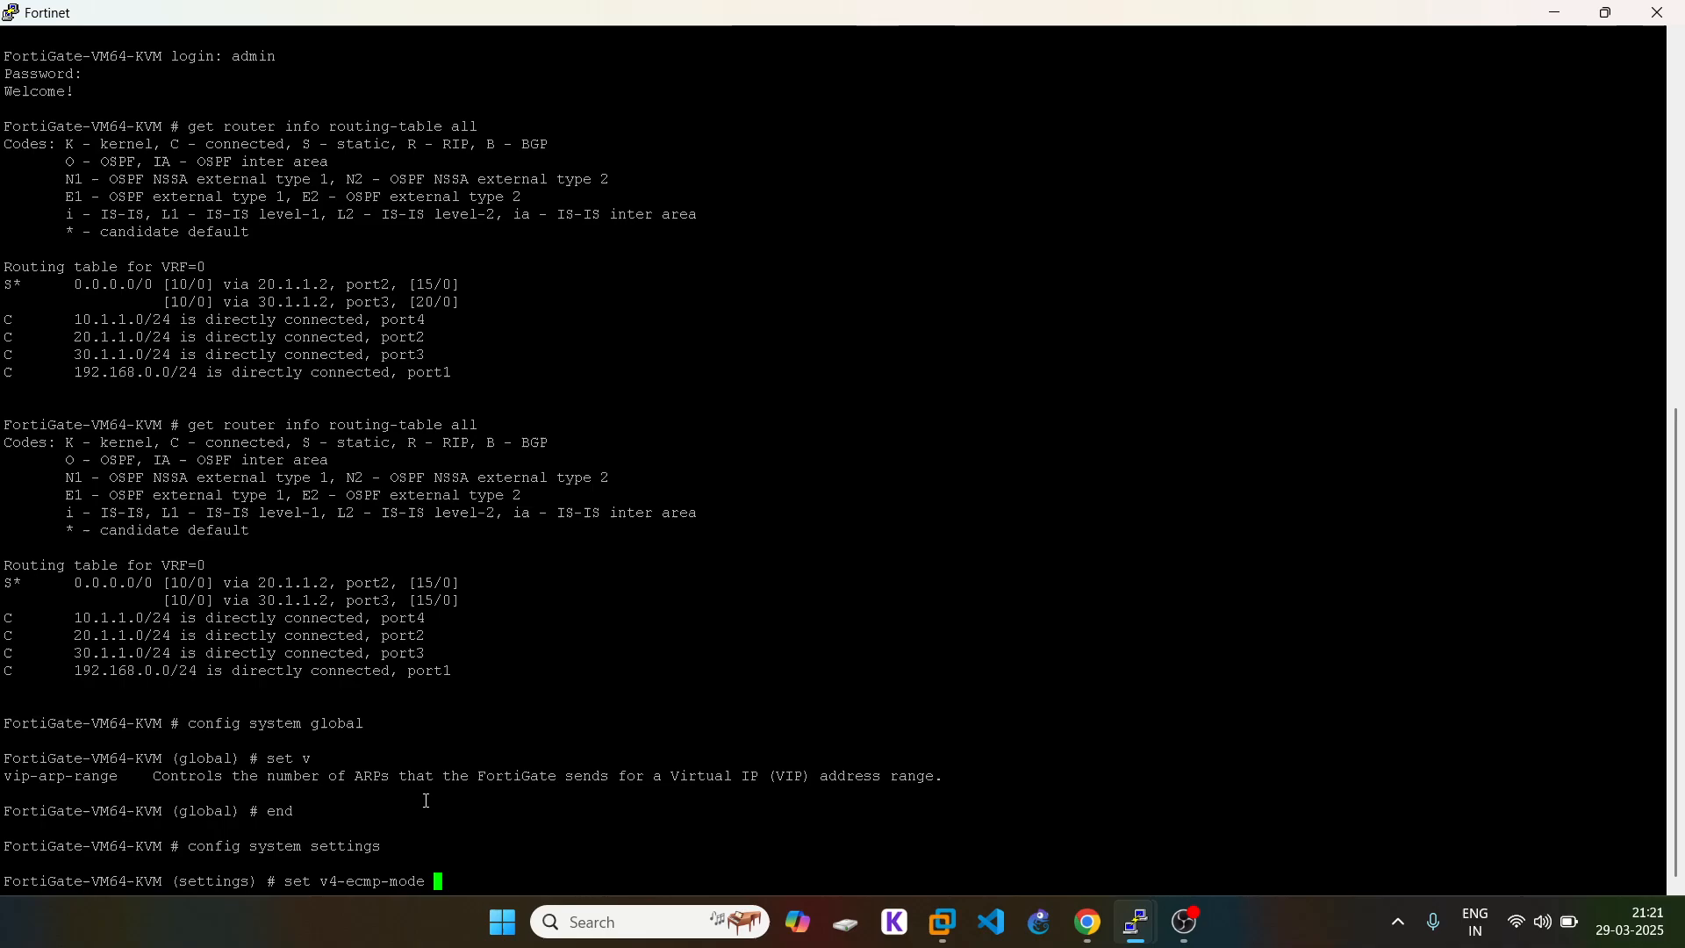
{"action": "key", "text": "question"}
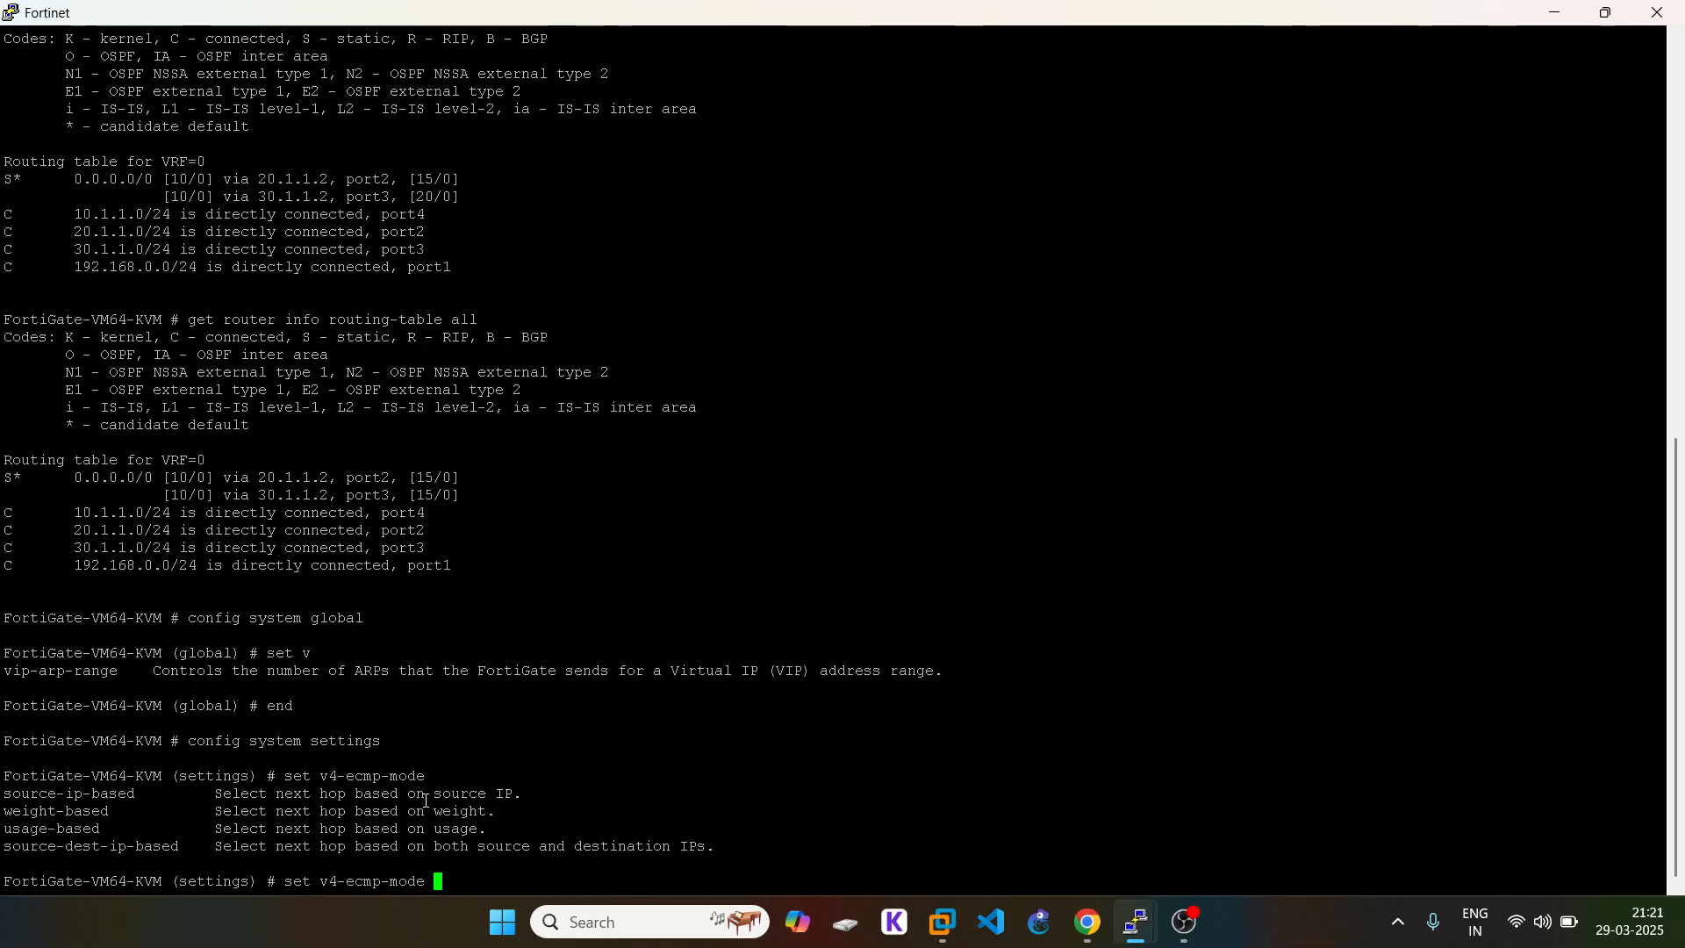
Step: Set v4-ecmp-mode to source-ip-based and commit with end
{"action": "double_click", "coordinate": [88, 791]}
{"action": "key", "text": "ctrl+c"}
{"action": "left_click", "coordinate": [167, 774]}
{"action": "double_click", "coordinate": [99, 791]}
{"action": "right_click", "coordinate": [533, 778]}
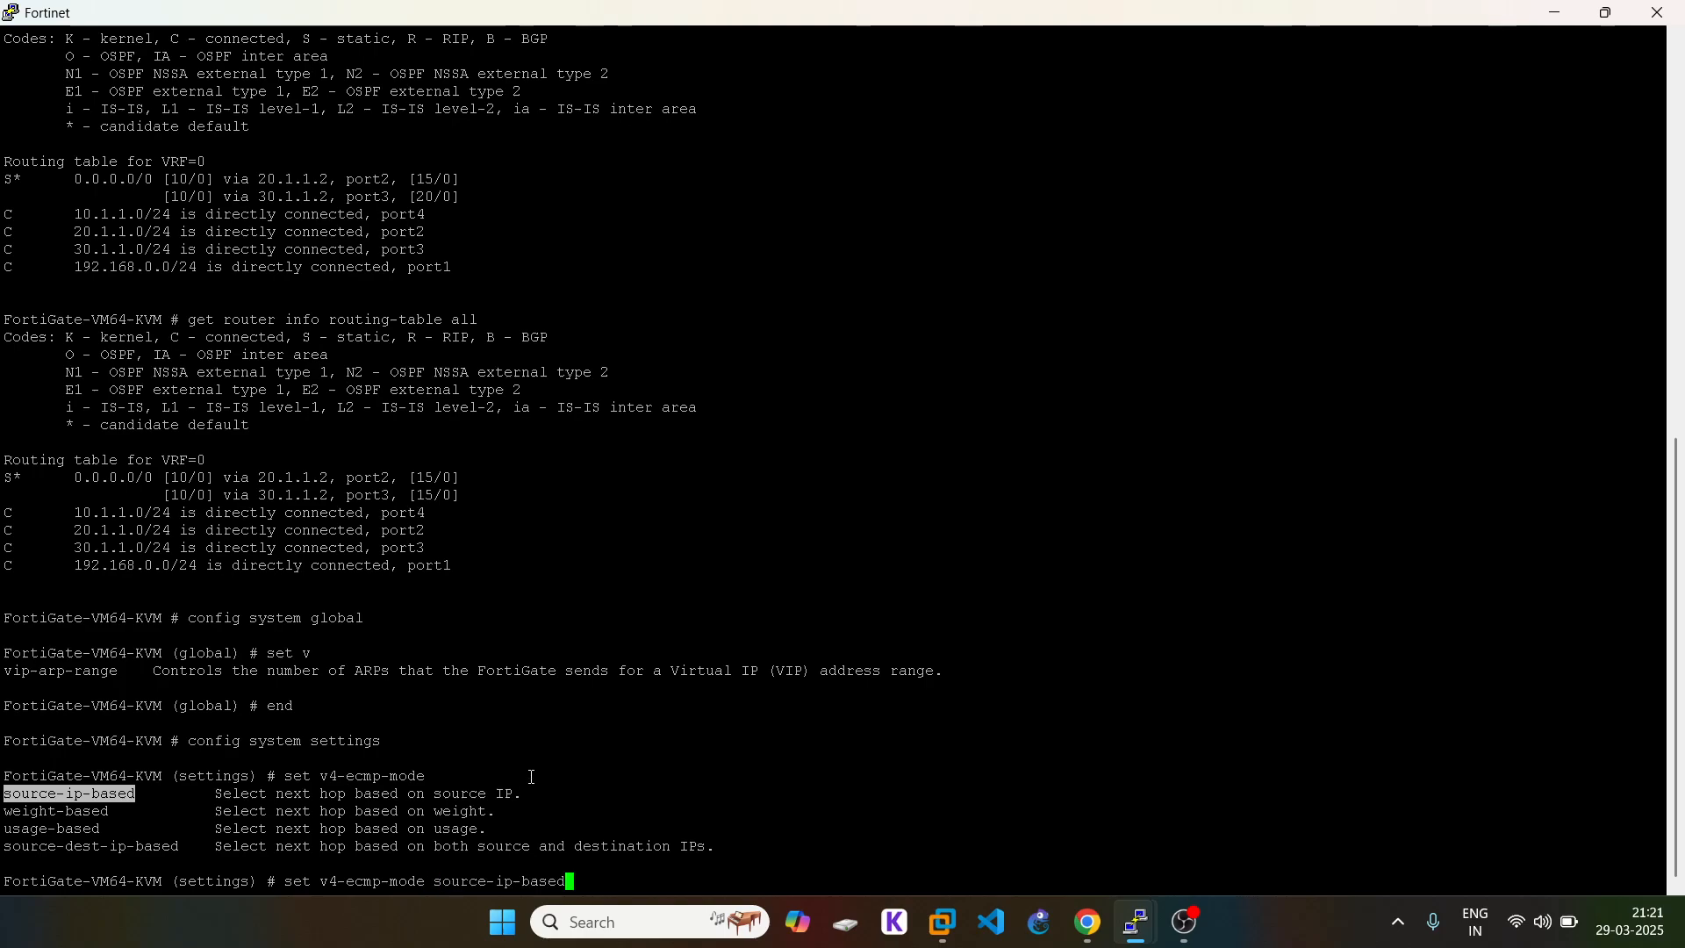
{"action": "key", "text": "Return"}
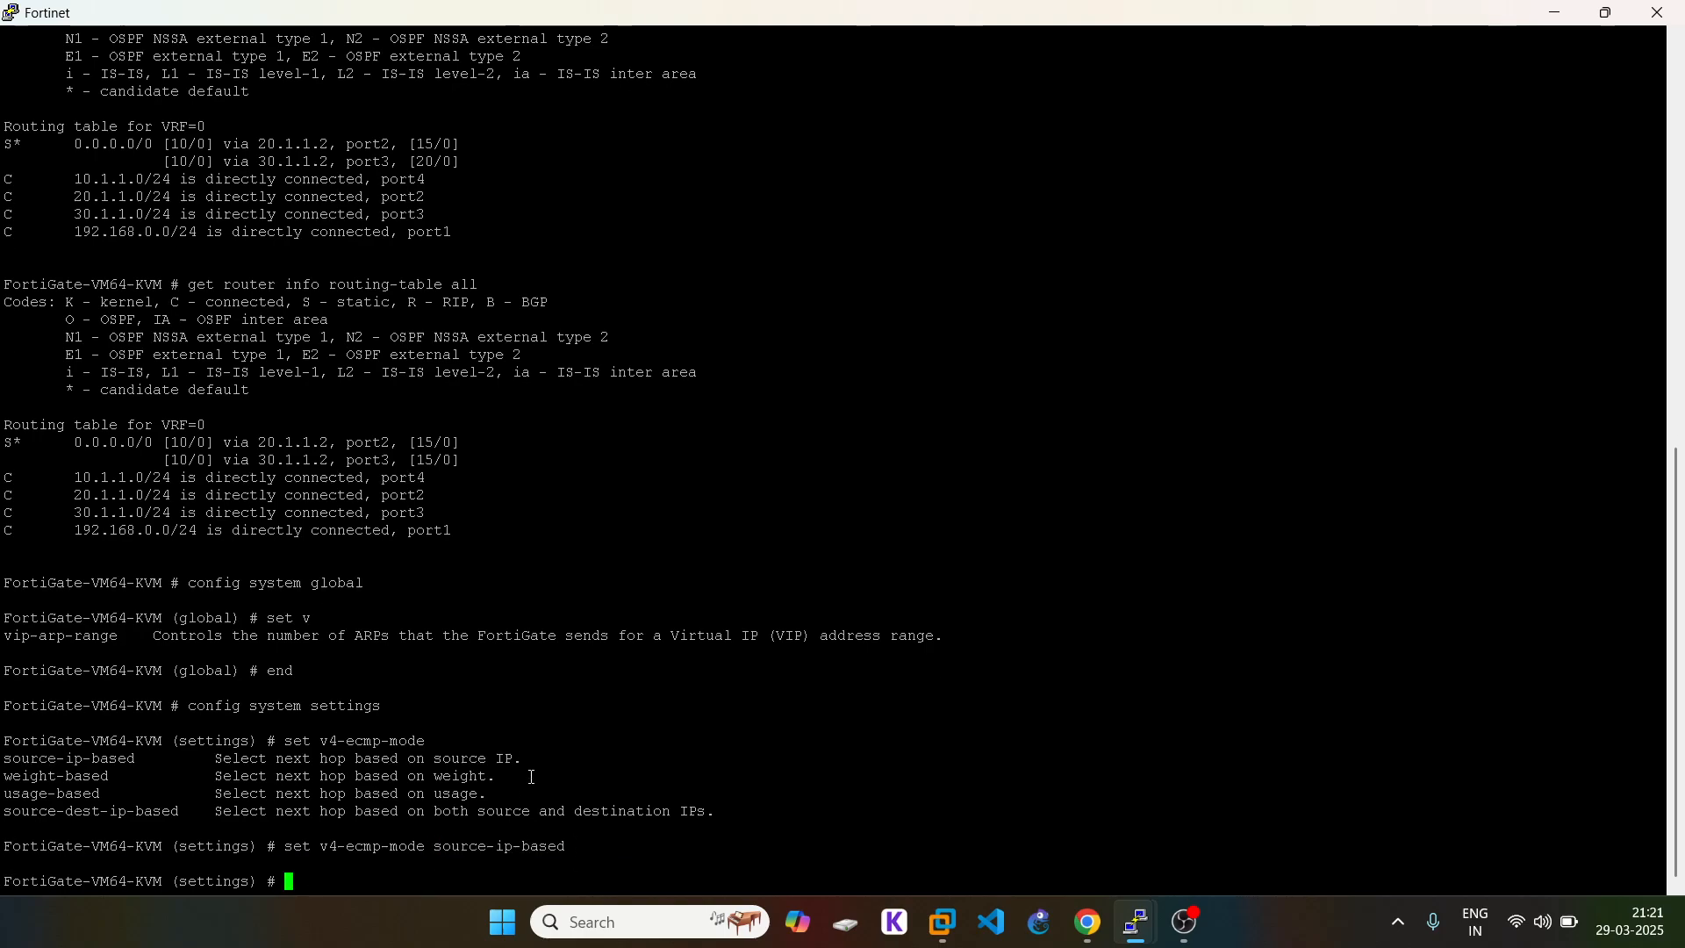
{"action": "type", "text": "end"}
{"action": "key", "text": "Return"}
{"action": "key", "text": "Return"}
{"action": "key", "text": "Return"}
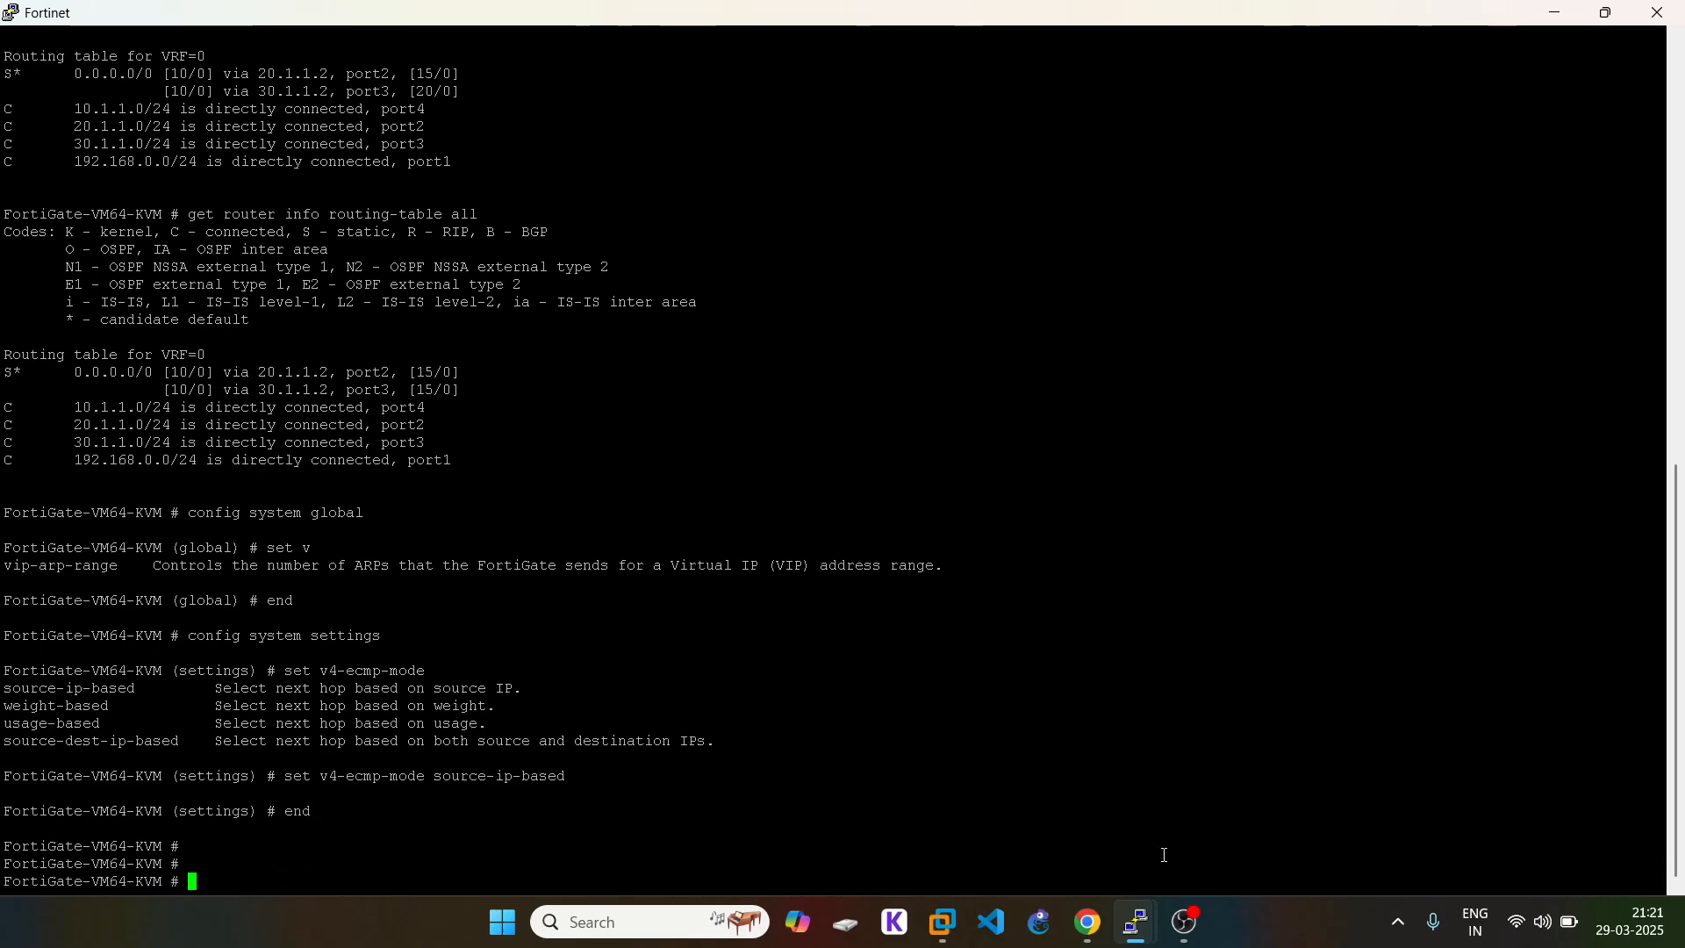
Step: Bring the VPC7 console (DHCP 10.1.1.4/24) up from the taskbar, toggling it over the topology
{"action": "left_click", "coordinate": [1087, 922]}
{"action": "mouse_move", "coordinate": [1148, 928]}
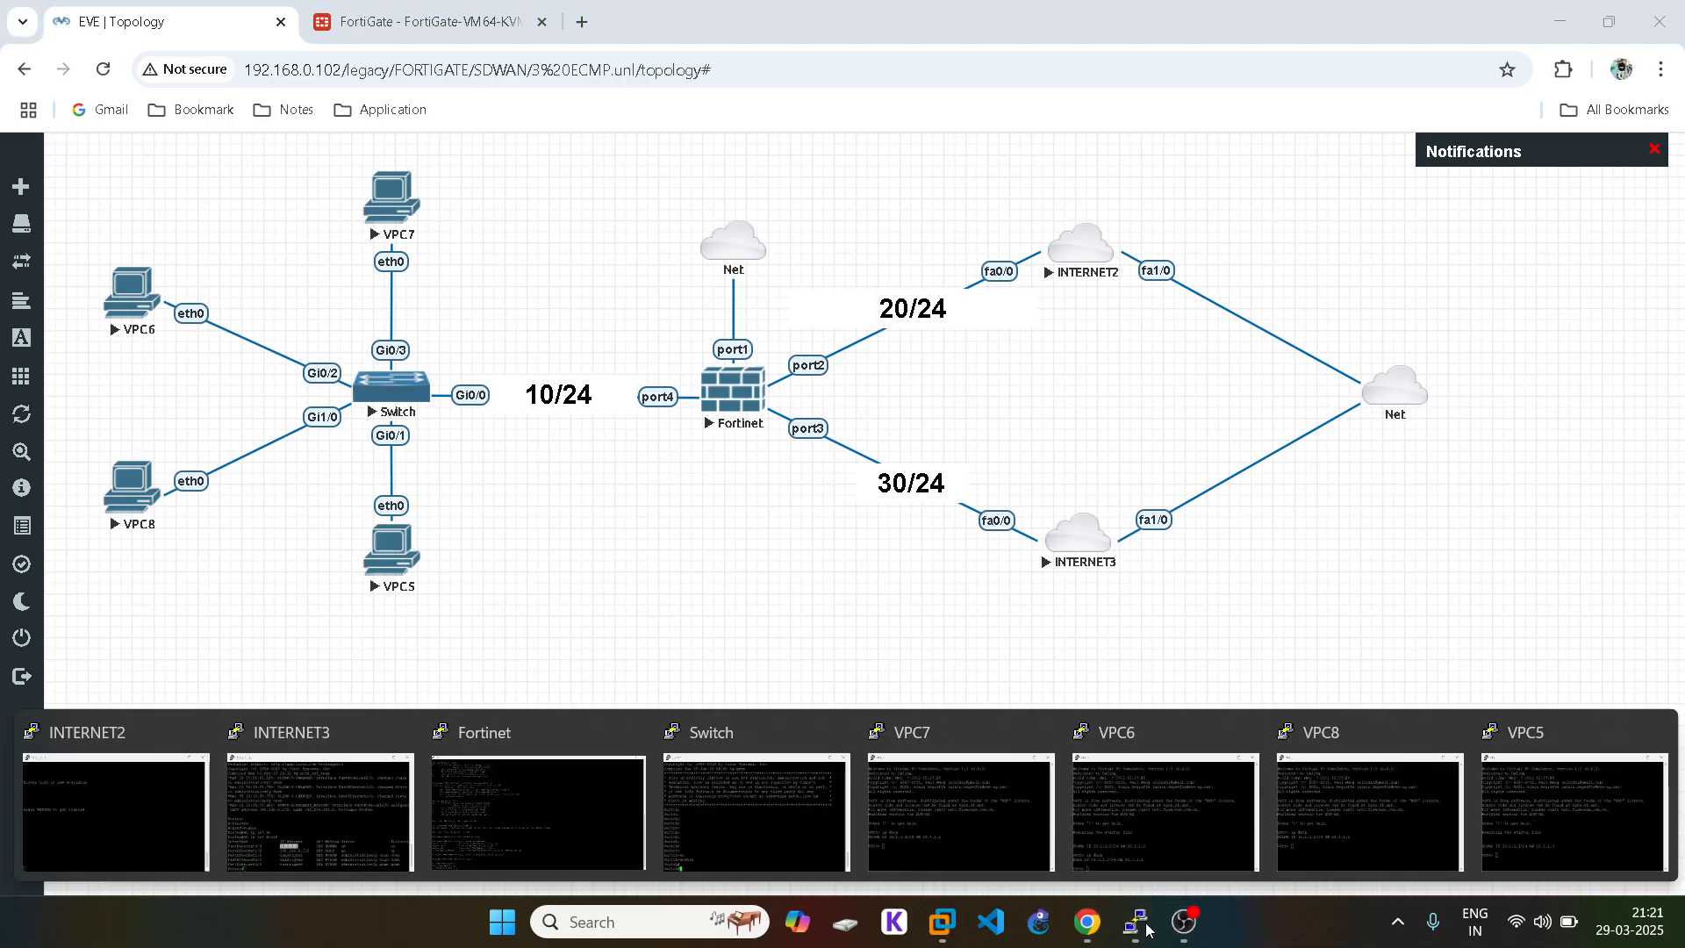
{"action": "left_click", "coordinate": [992, 828]}
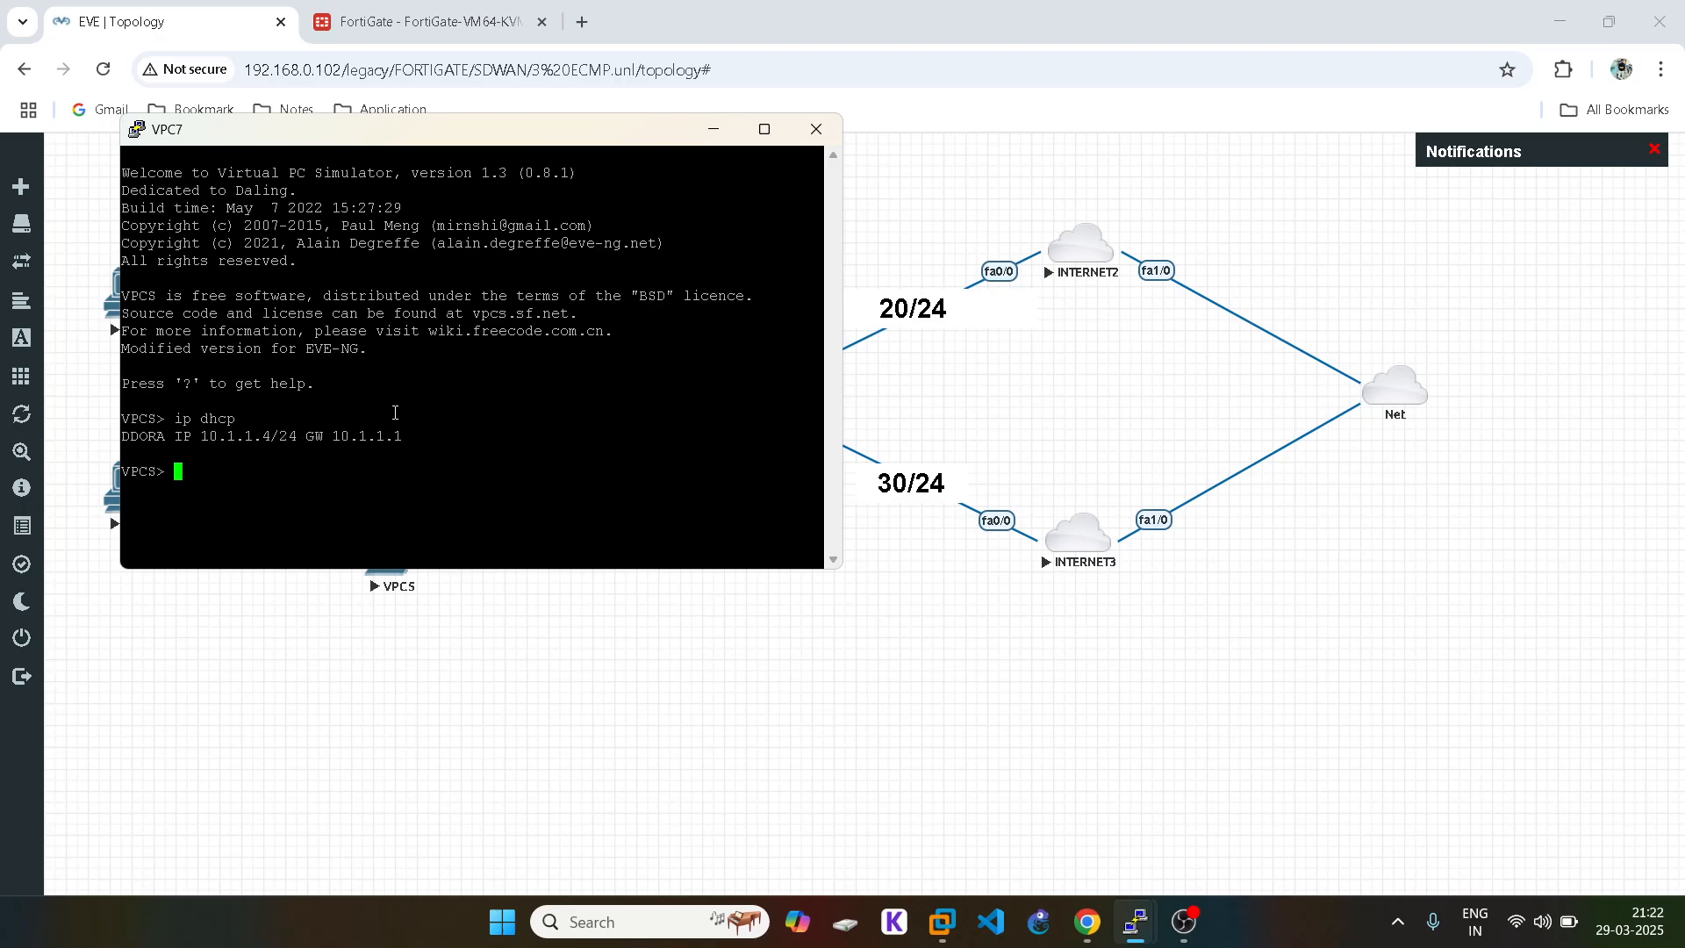
{"action": "left_click", "coordinate": [713, 130]}
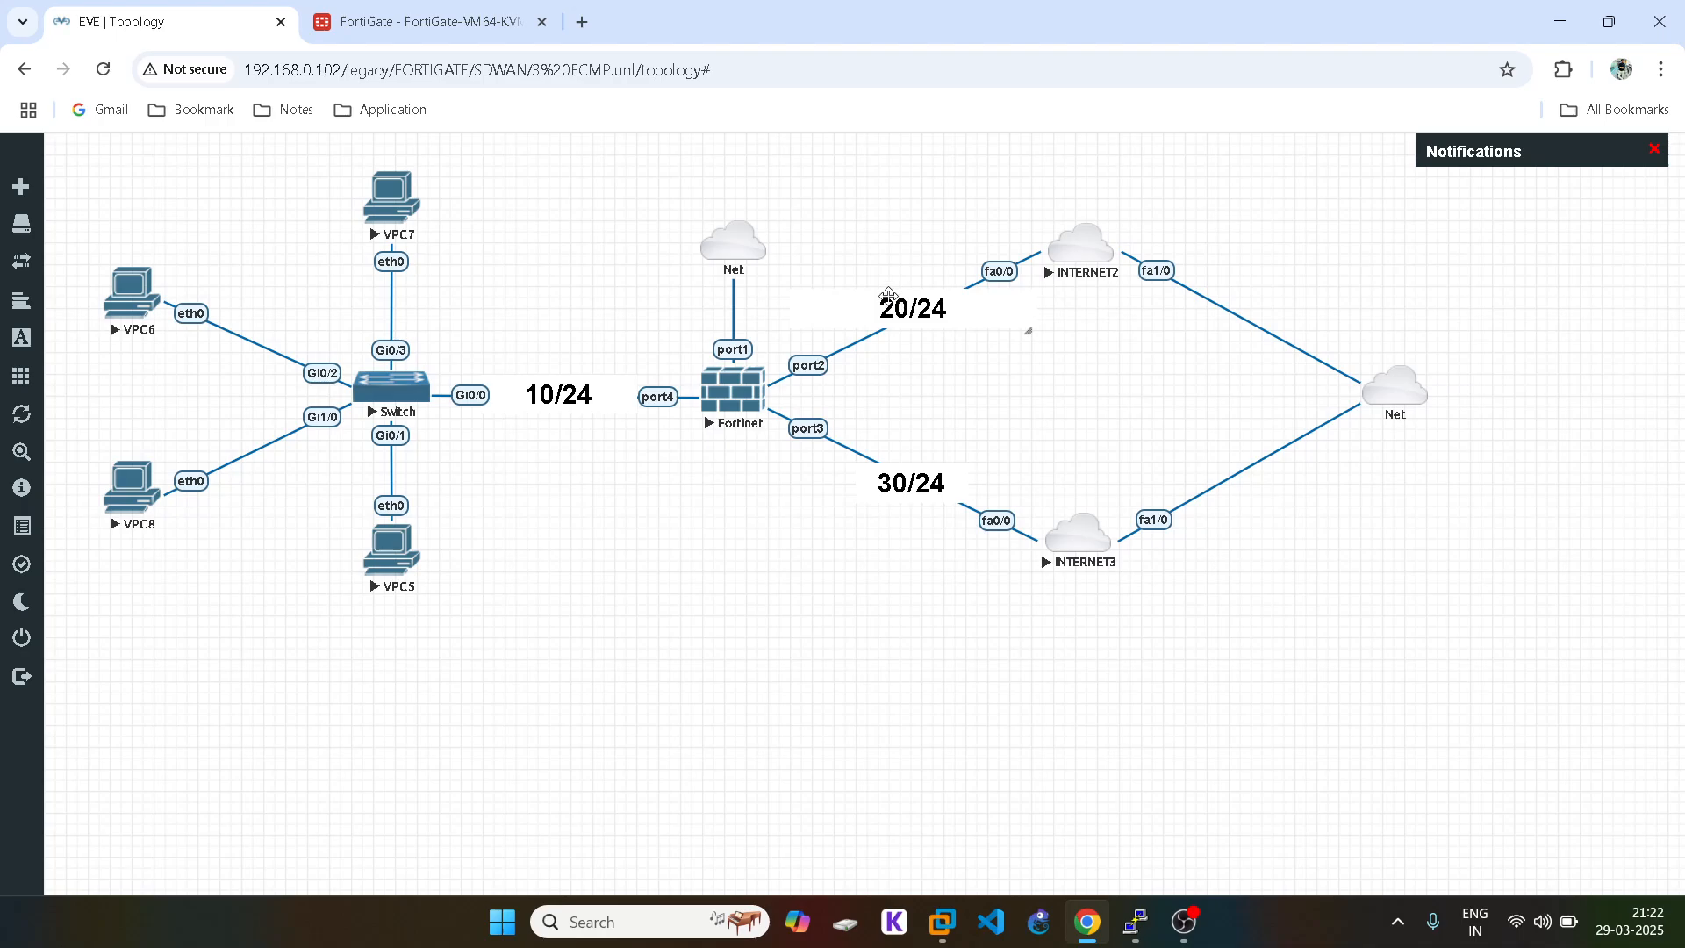
{"action": "mouse_move", "coordinate": [1145, 930]}
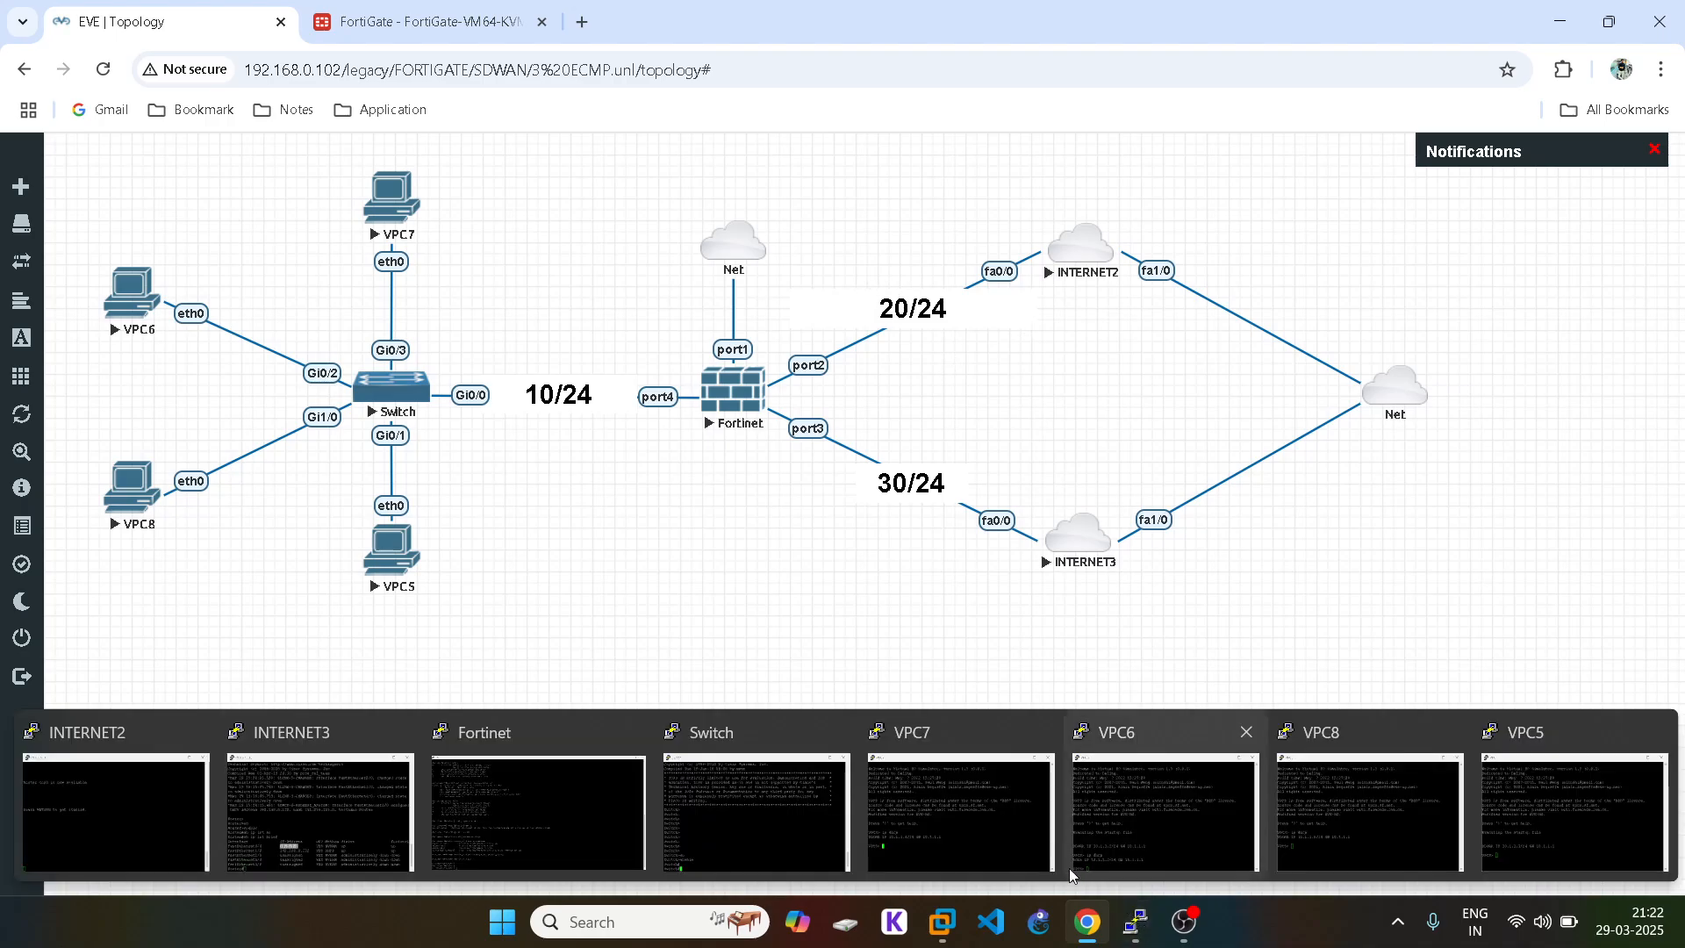
{"action": "left_click", "coordinate": [892, 801]}
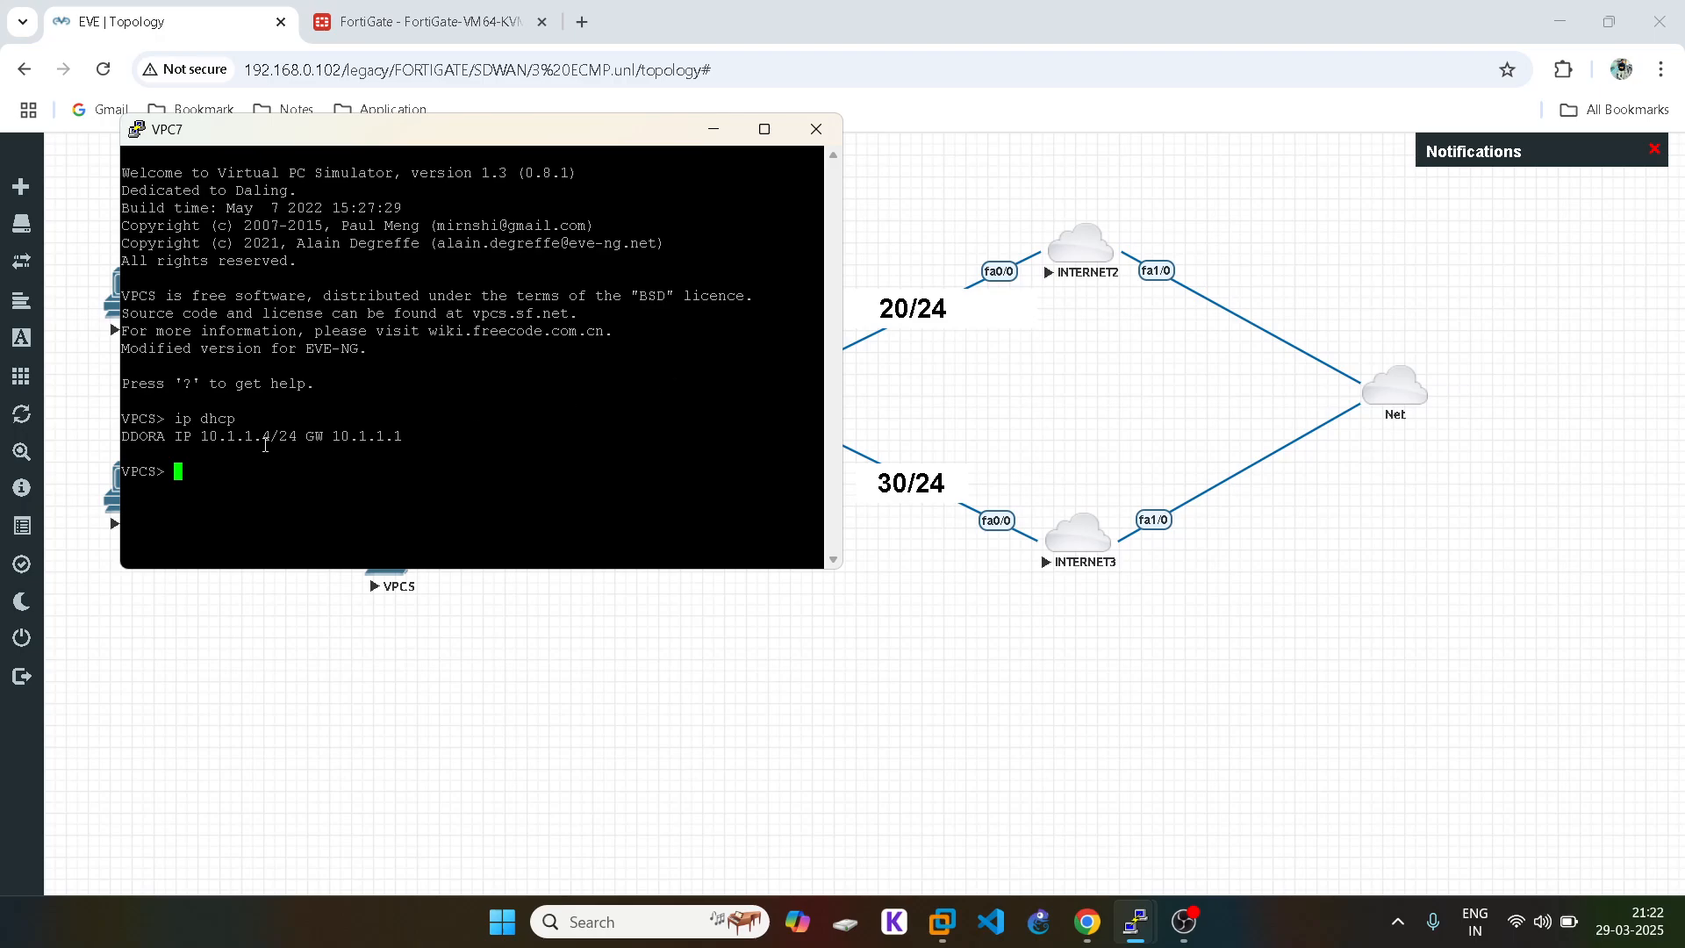
{"action": "left_click", "coordinate": [973, 407]}
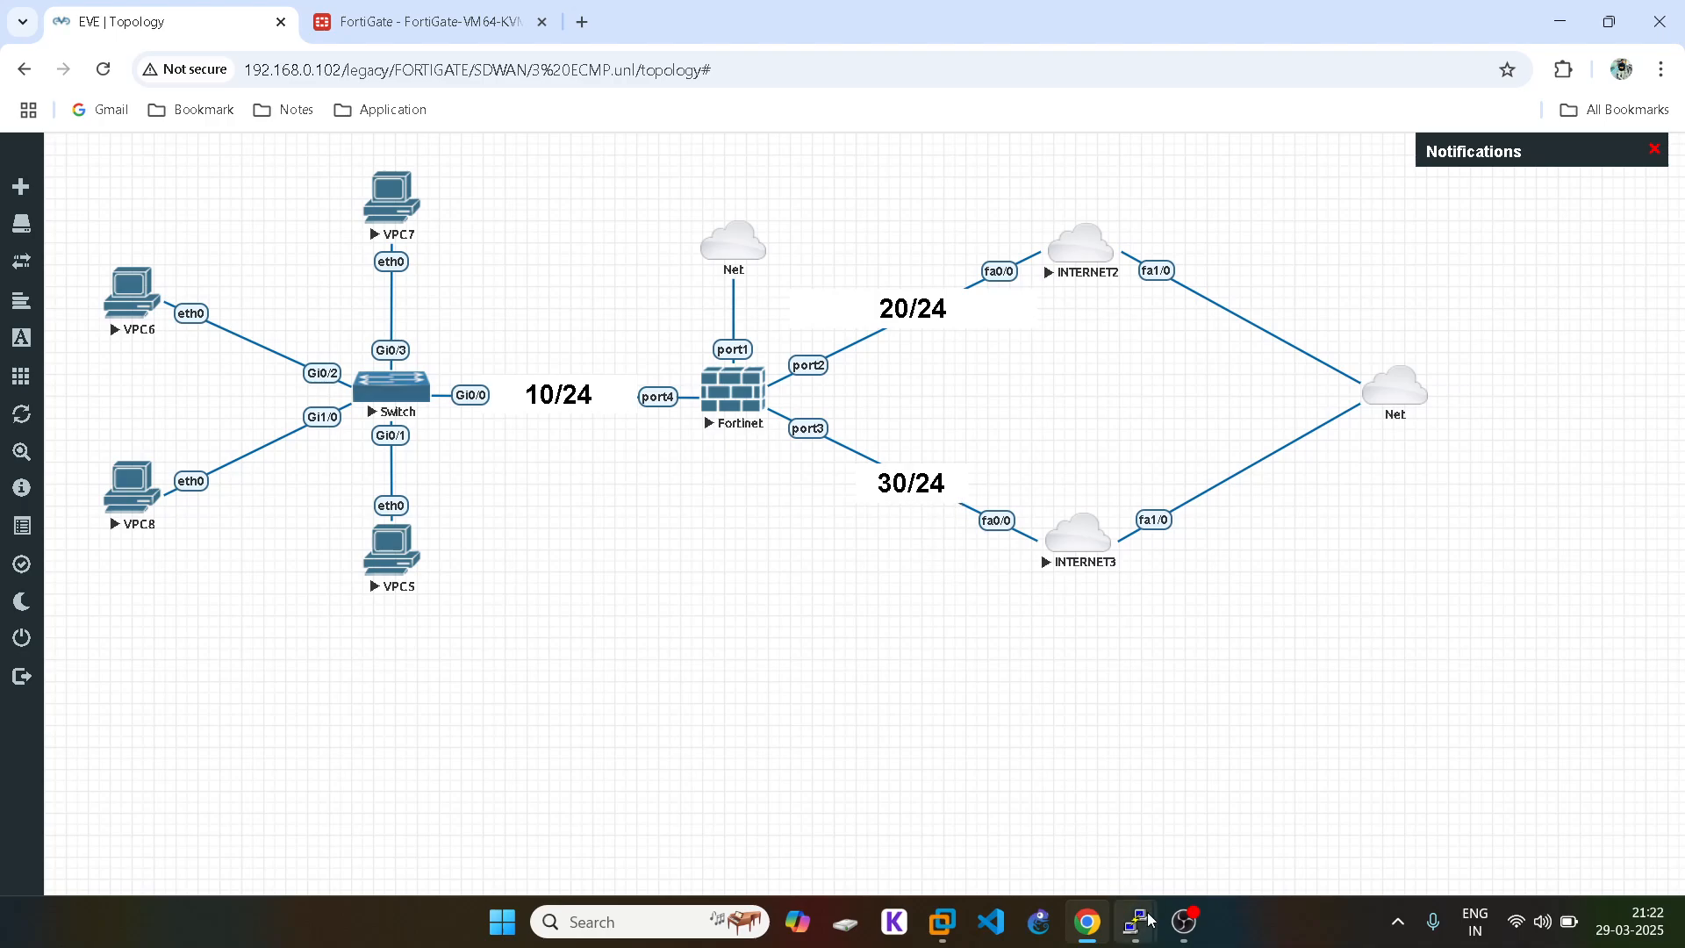
{"action": "mouse_move", "coordinate": [1149, 919]}
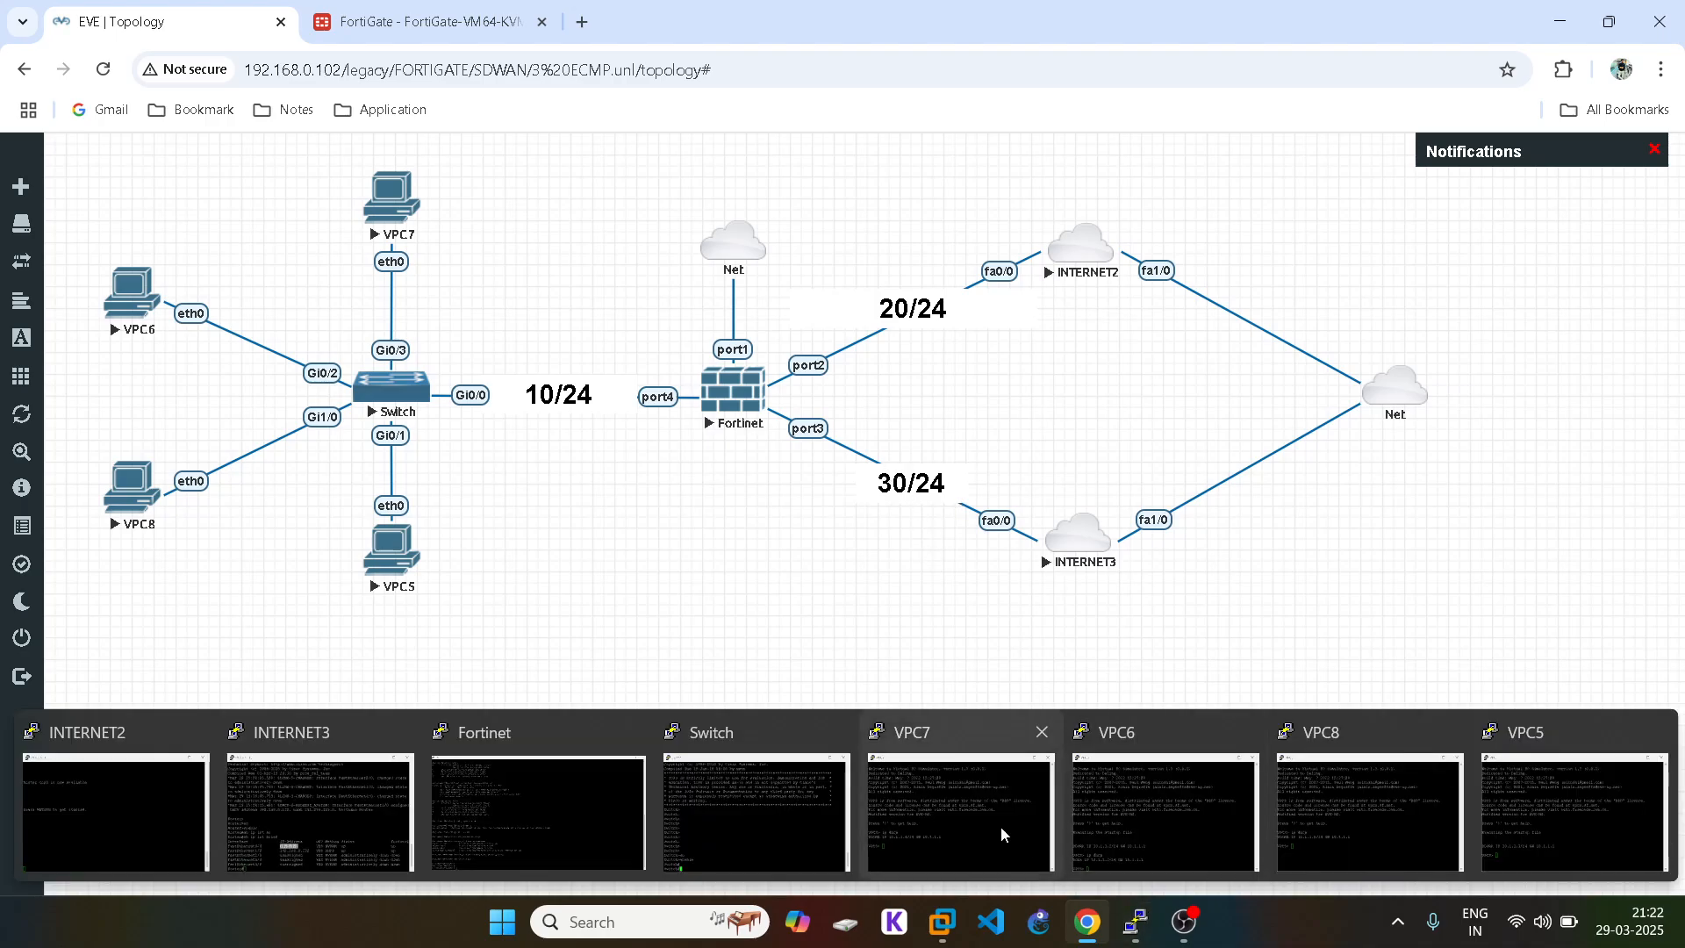
{"action": "left_click", "coordinate": [927, 778]}
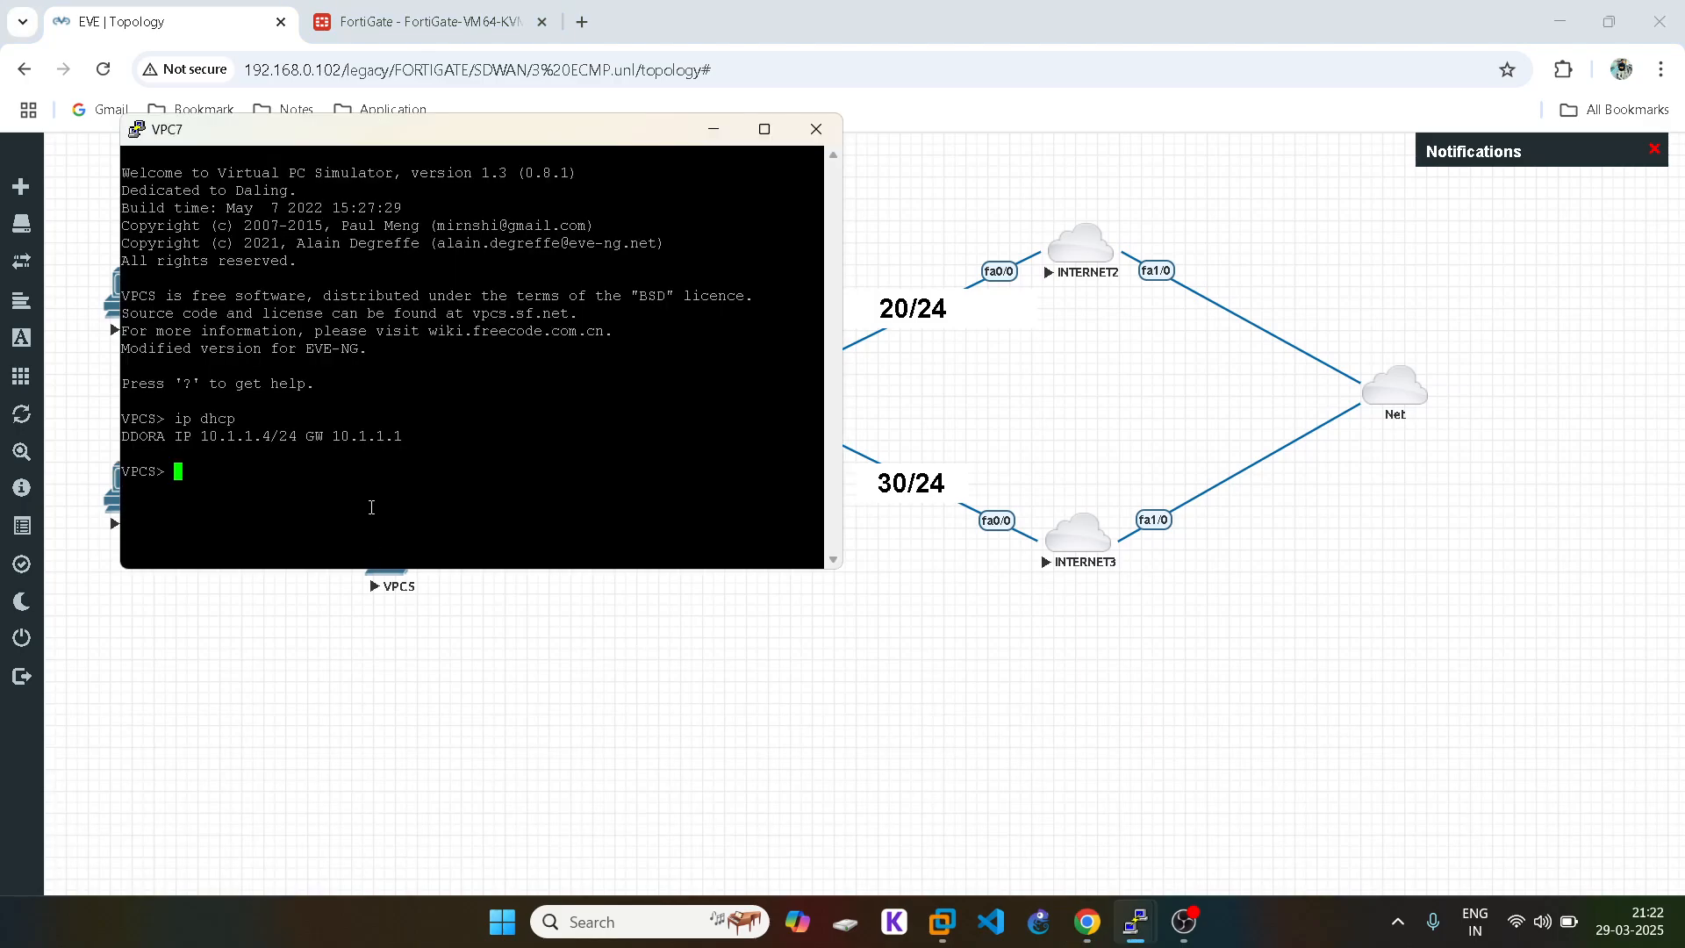
Step: Start a continuous ping 1.1.1.1 -t on VPC7 and send its console back
{"action": "type", "text": "pig"}
{"action": "key", "text": "BackSpace"}
{"action": "key", "text": "BackSpace"}
{"action": "type", "text": "ng 1.1.1.1 -t"}
{"action": "left_click_drag", "start_coordinate": [175, 471], "coordinate": [312, 473]}
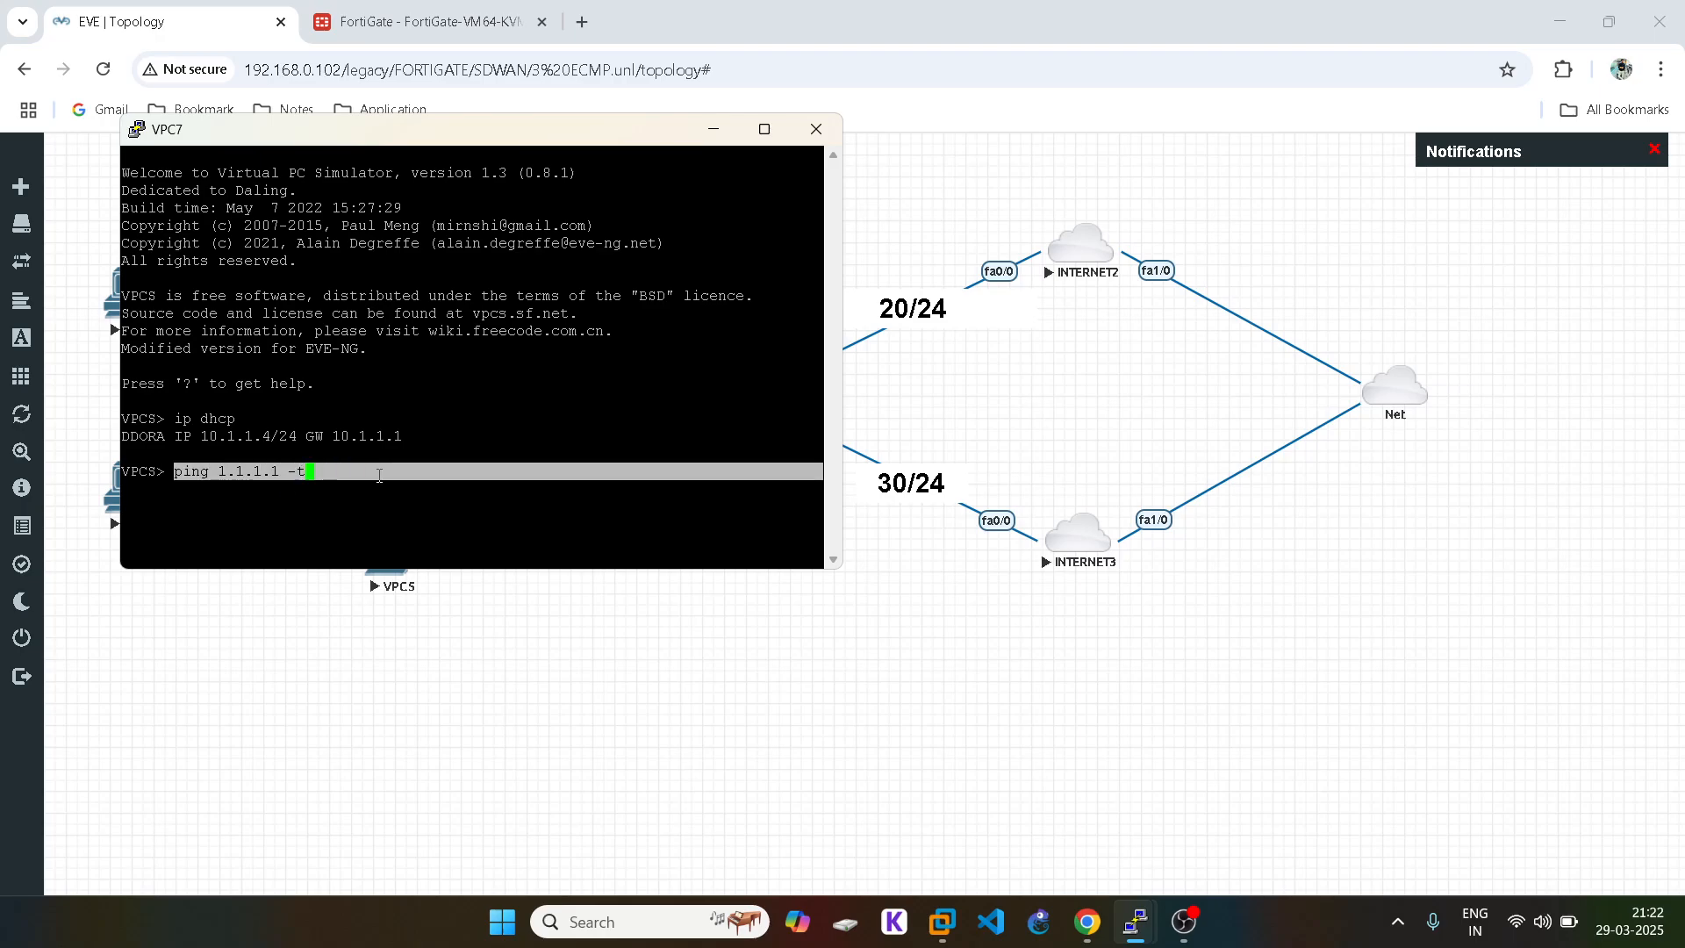
{"action": "key", "text": "Return"}
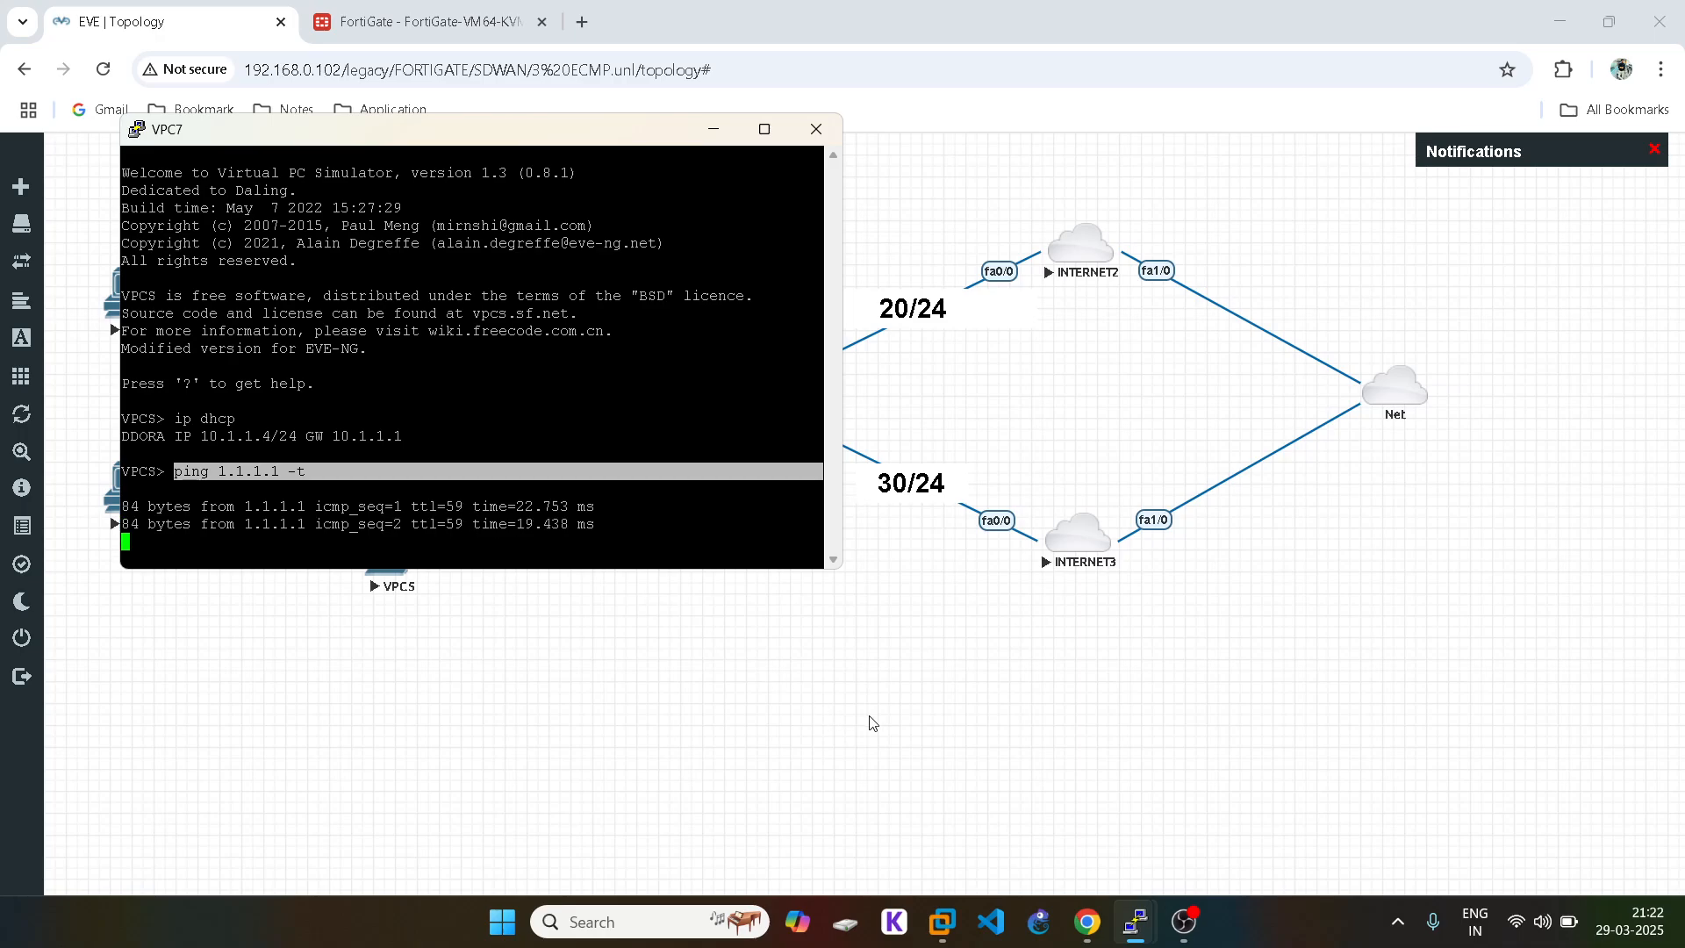
{"action": "left_click", "coordinate": [872, 718]}
Step: Bring up VPC6, then run ping 1.1.1.1 -t on VPC8 and VPC5 and minimise them
{"action": "mouse_move", "coordinate": [1137, 923]}
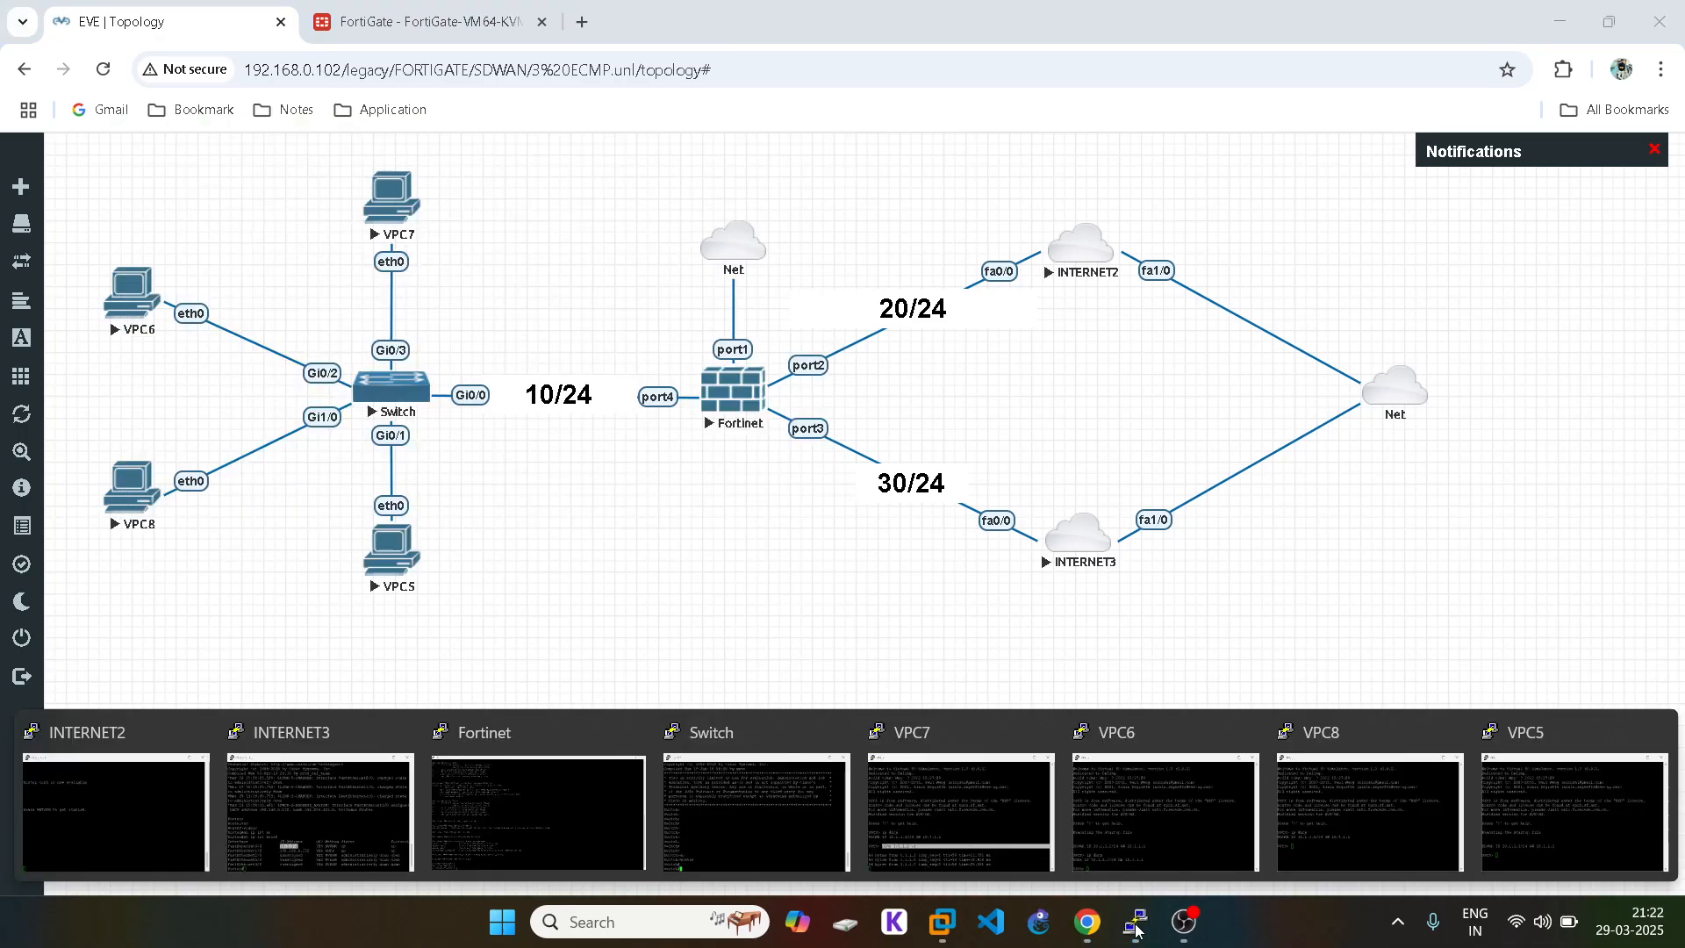
{"action": "left_click", "coordinate": [1088, 777]}
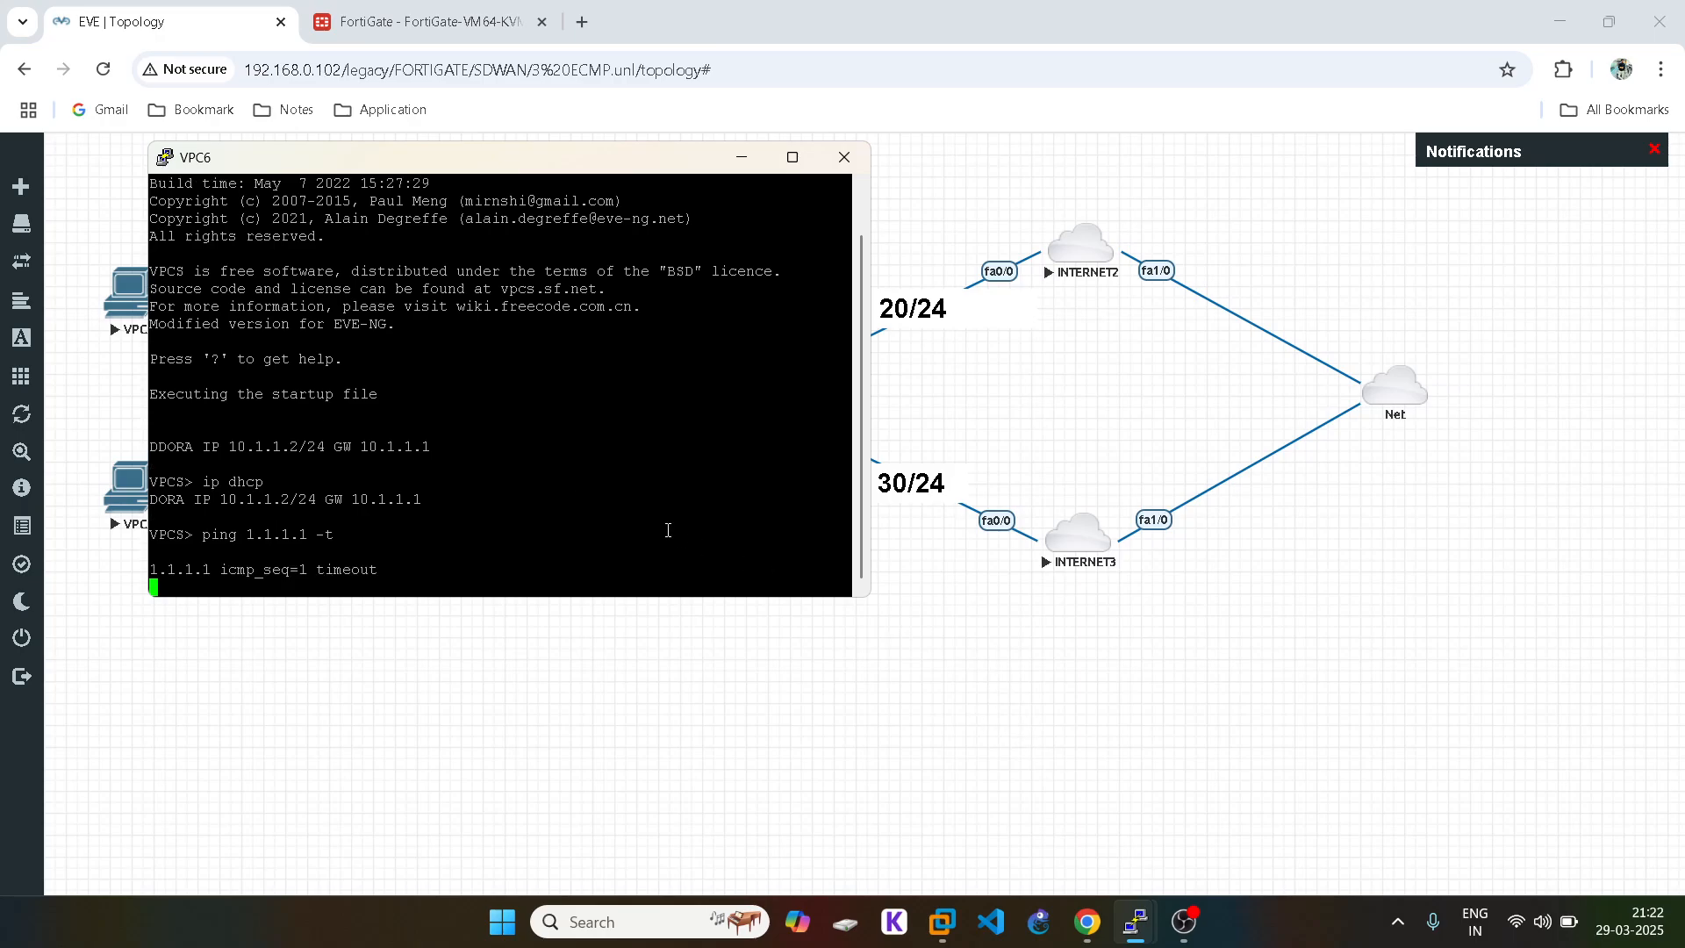
{"action": "left_click", "coordinate": [1115, 803]}
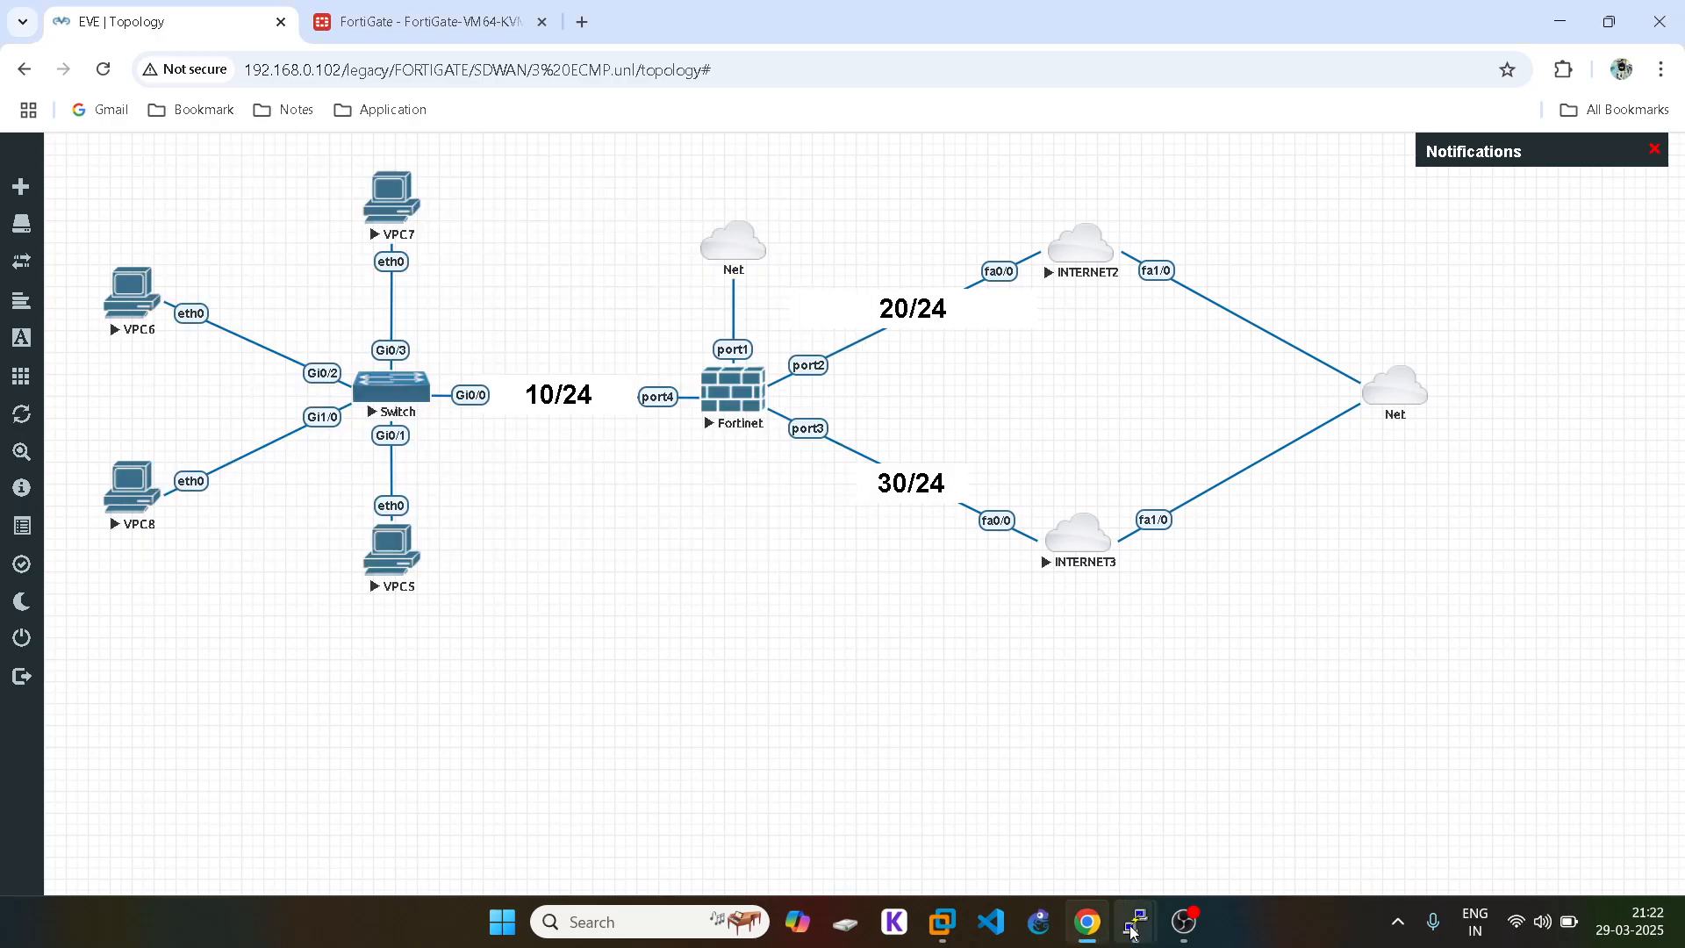
{"action": "mouse_move", "coordinate": [1136, 923]}
{"action": "left_click", "coordinate": [1353, 825]}
{"action": "type", "text": "ping 1.1.1.1 -t"}
{"action": "key", "text": "Return"}
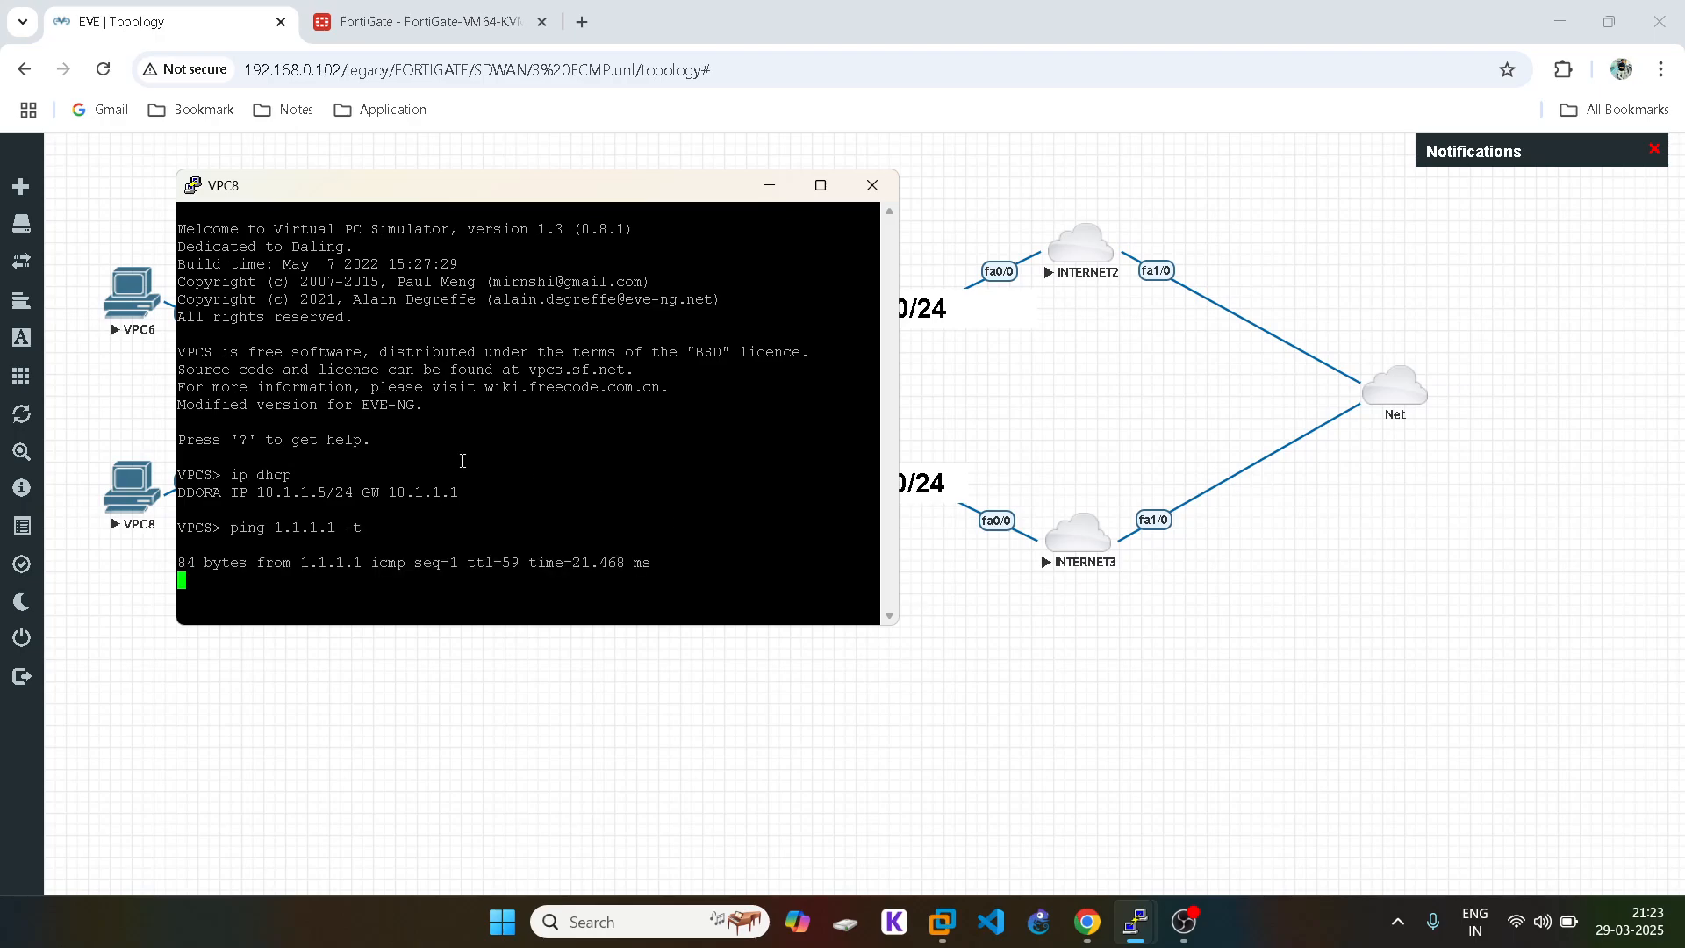
{"action": "left_click", "coordinate": [1105, 735]}
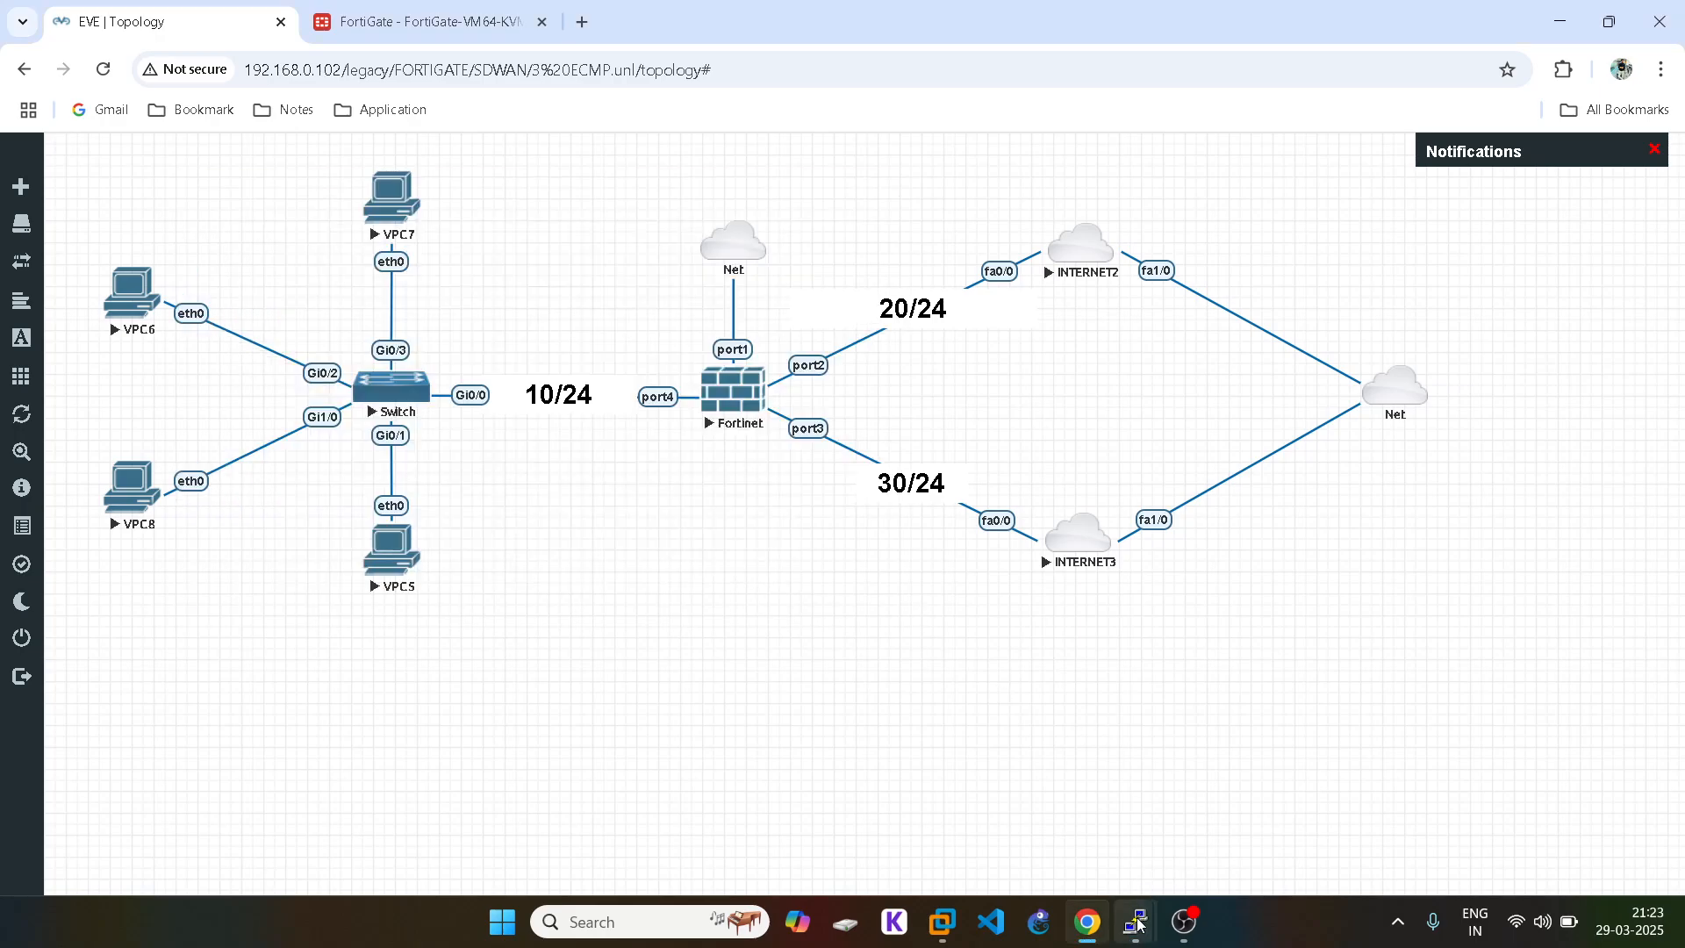
{"action": "mouse_move", "coordinate": [1141, 921]}
{"action": "left_click", "coordinate": [1566, 830]}
{"action": "type", "text": "ping 1.1.1.1 -t"}
{"action": "key", "text": "Return"}
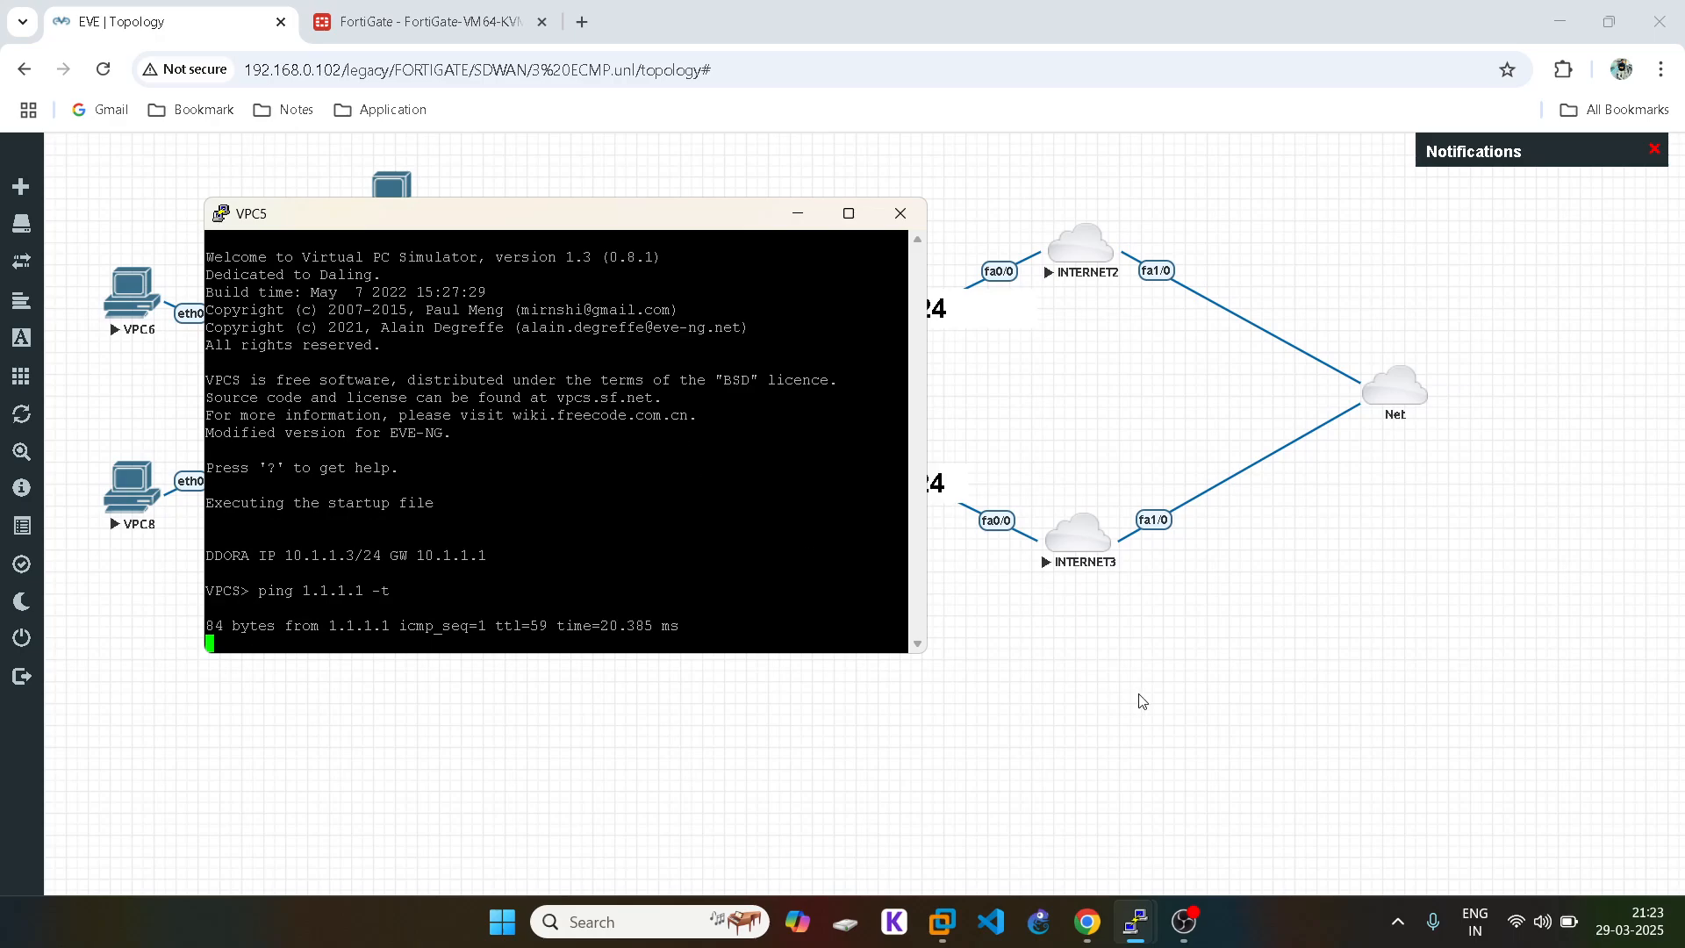
{"action": "left_click", "coordinate": [1136, 921]}
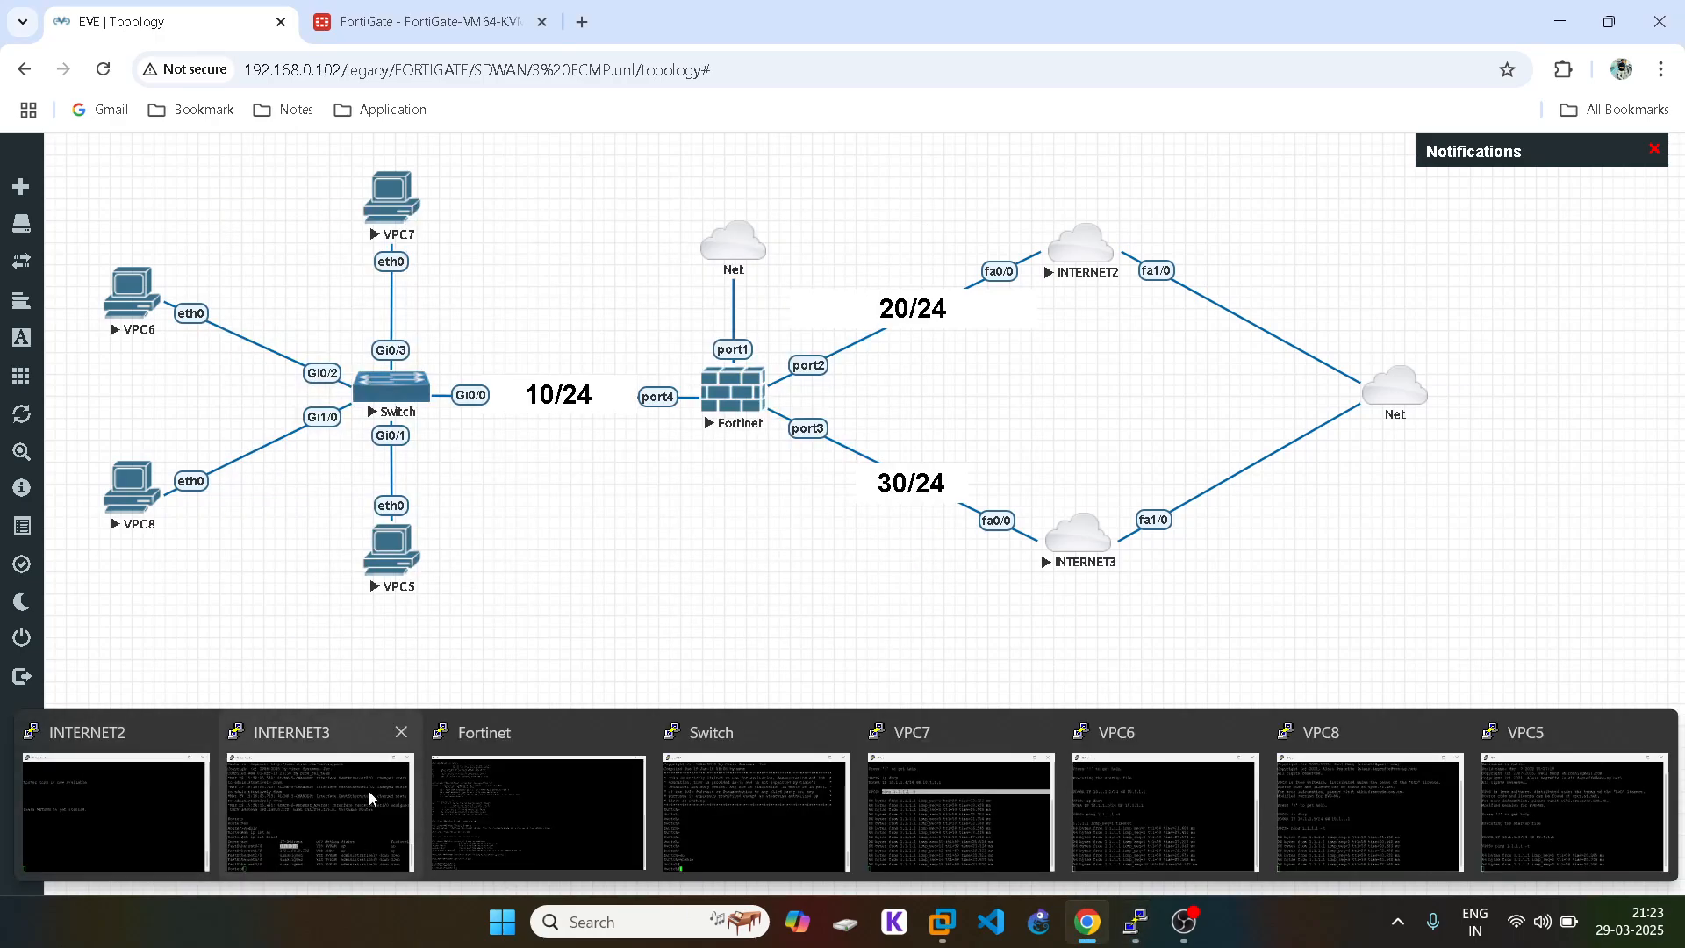
Step: List FortiGate's current sessions with get system session list
{"action": "left_click", "coordinate": [535, 775]}
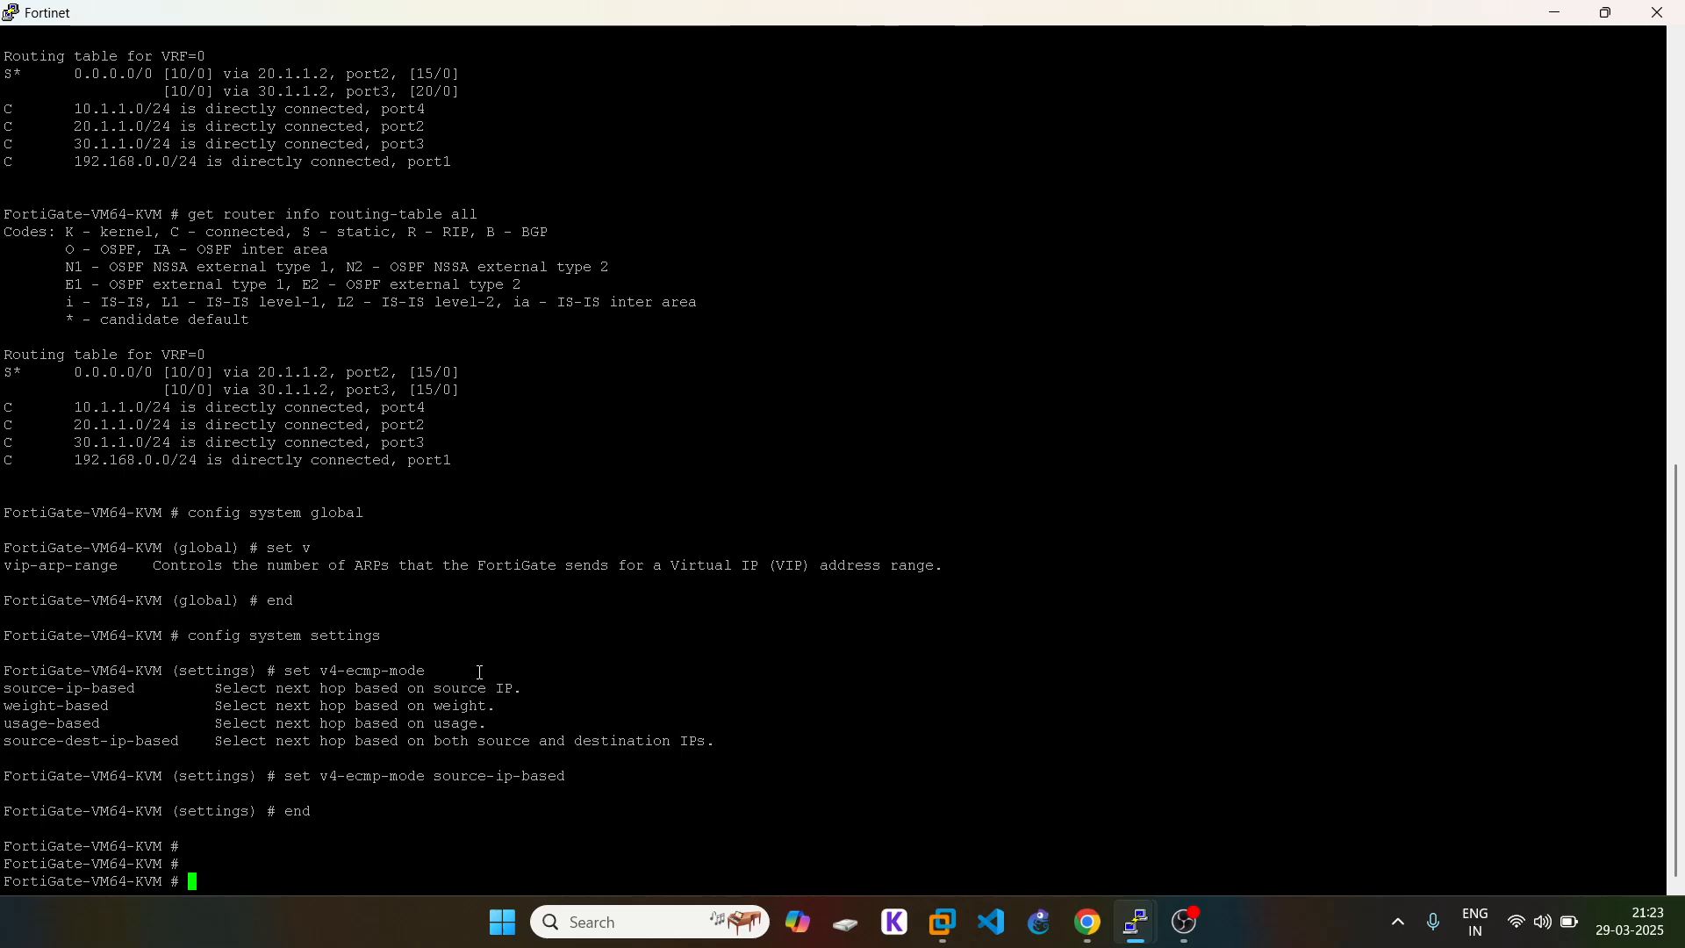
{"action": "type", "text": "get system session list"}
{"action": "key", "text": "Return"}
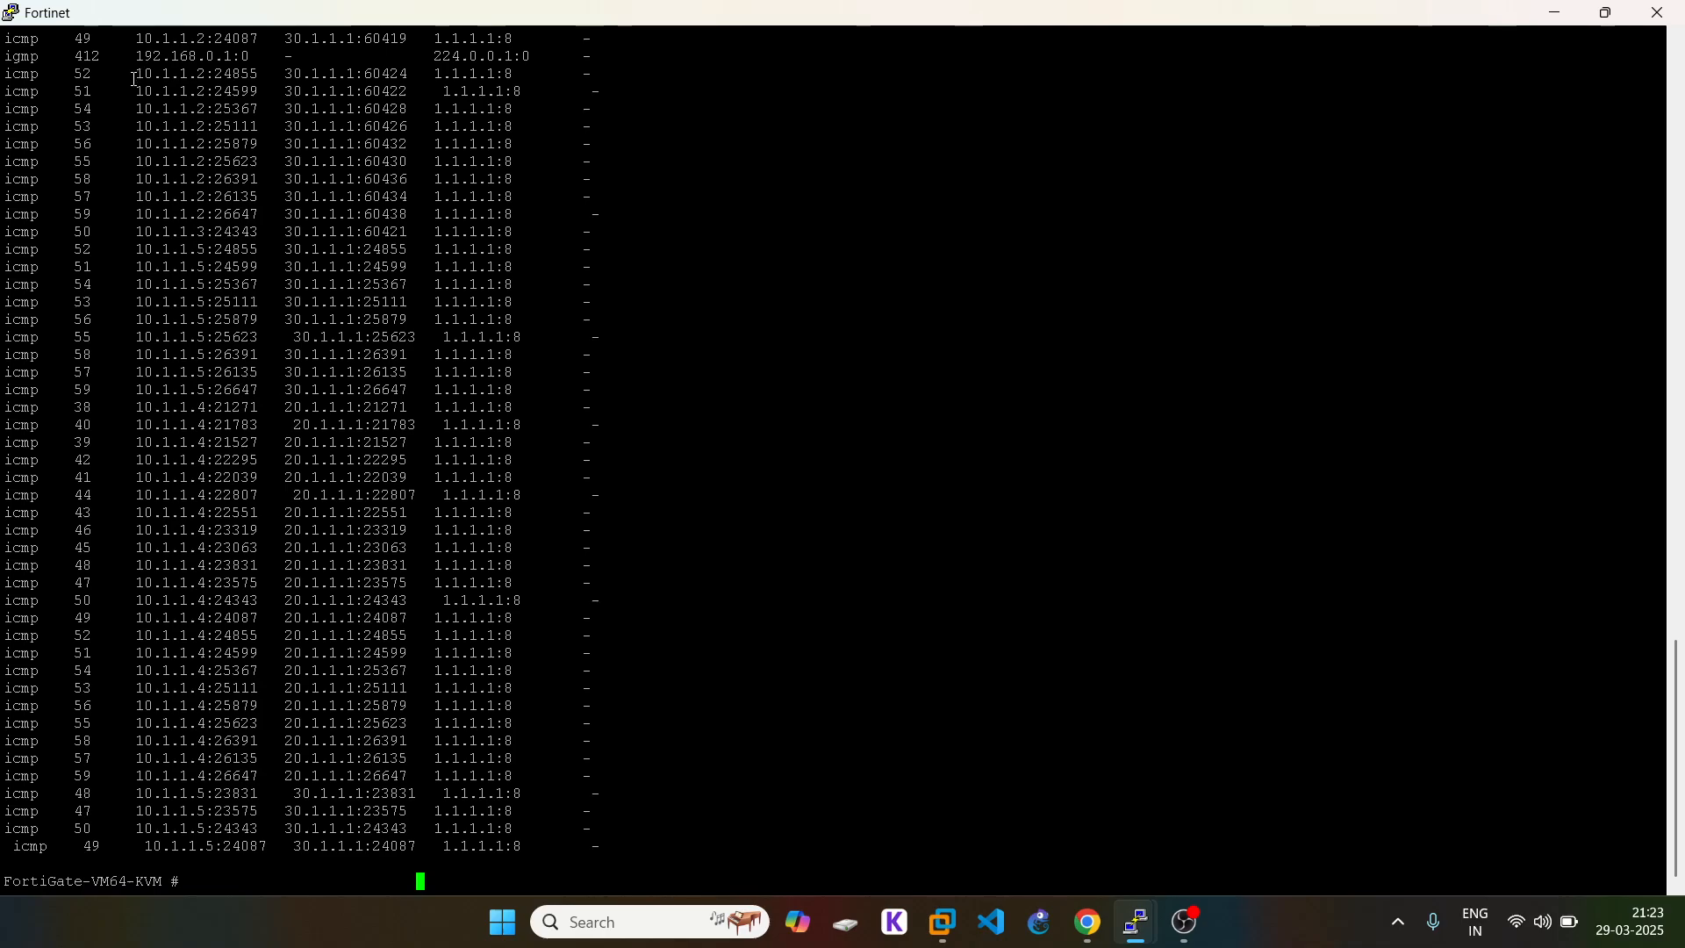
Step: Highlight sessions showing 10.1.1.5 leaving via 30.1.1.1 and 10.1.1.4 via 20.1.1.1
{"action": "left_click_drag", "start_coordinate": [132, 76], "coordinate": [537, 249]}
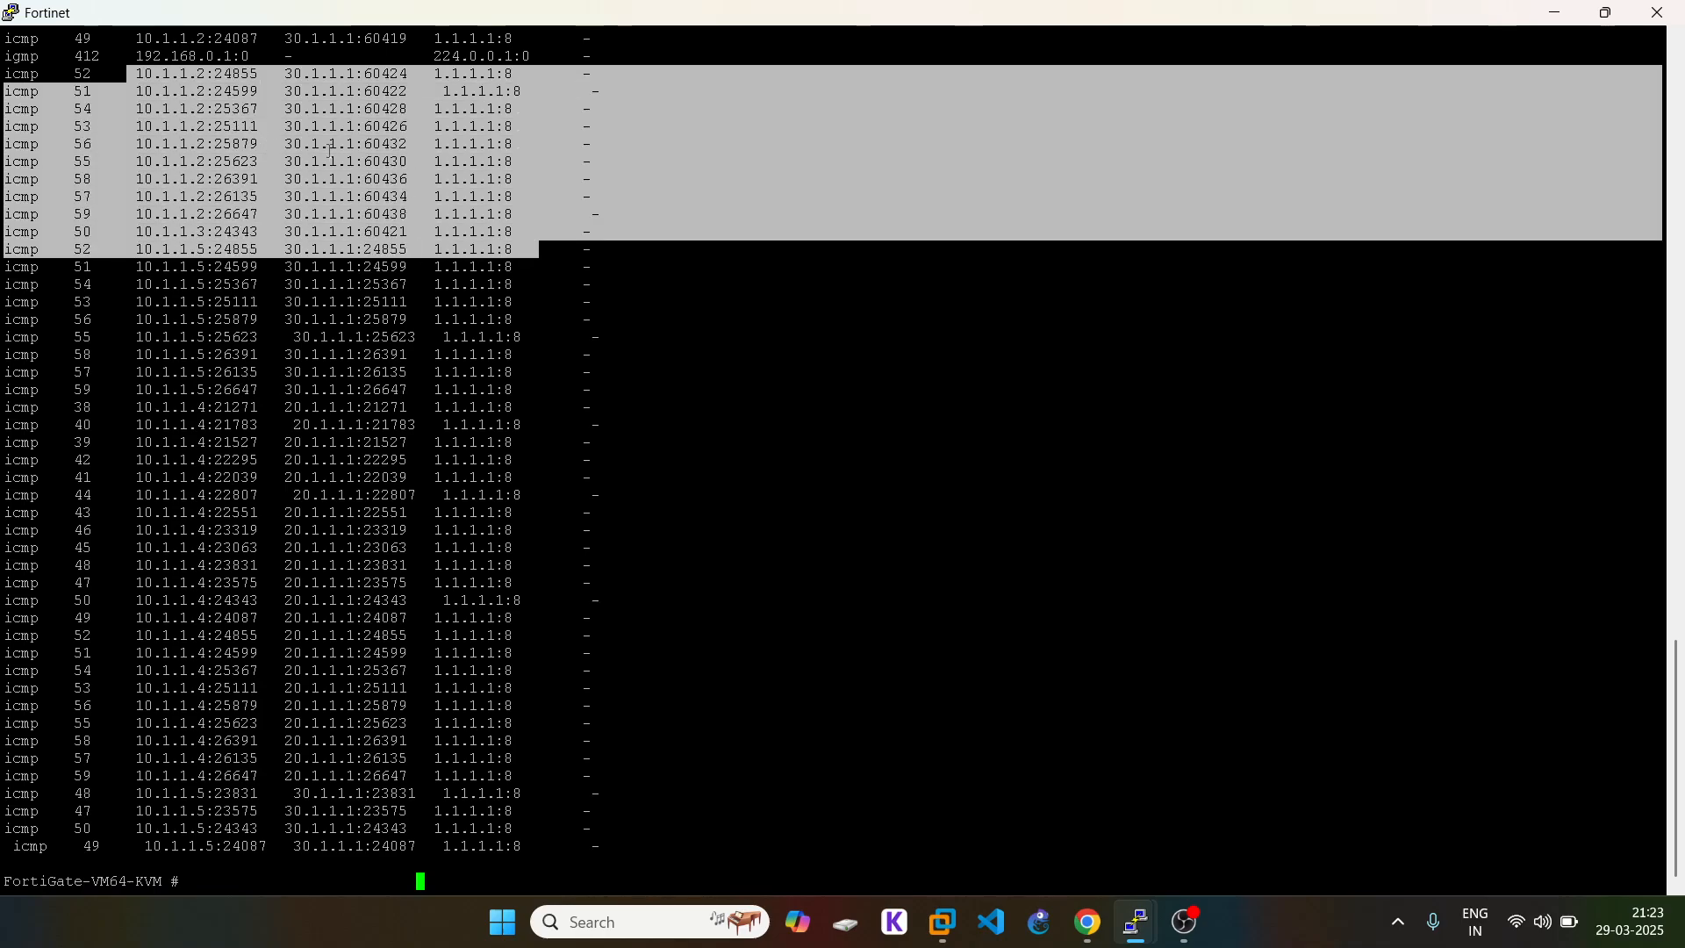
{"action": "triple_click", "coordinate": [318, 145]}
{"action": "left_click", "coordinate": [1085, 937]}
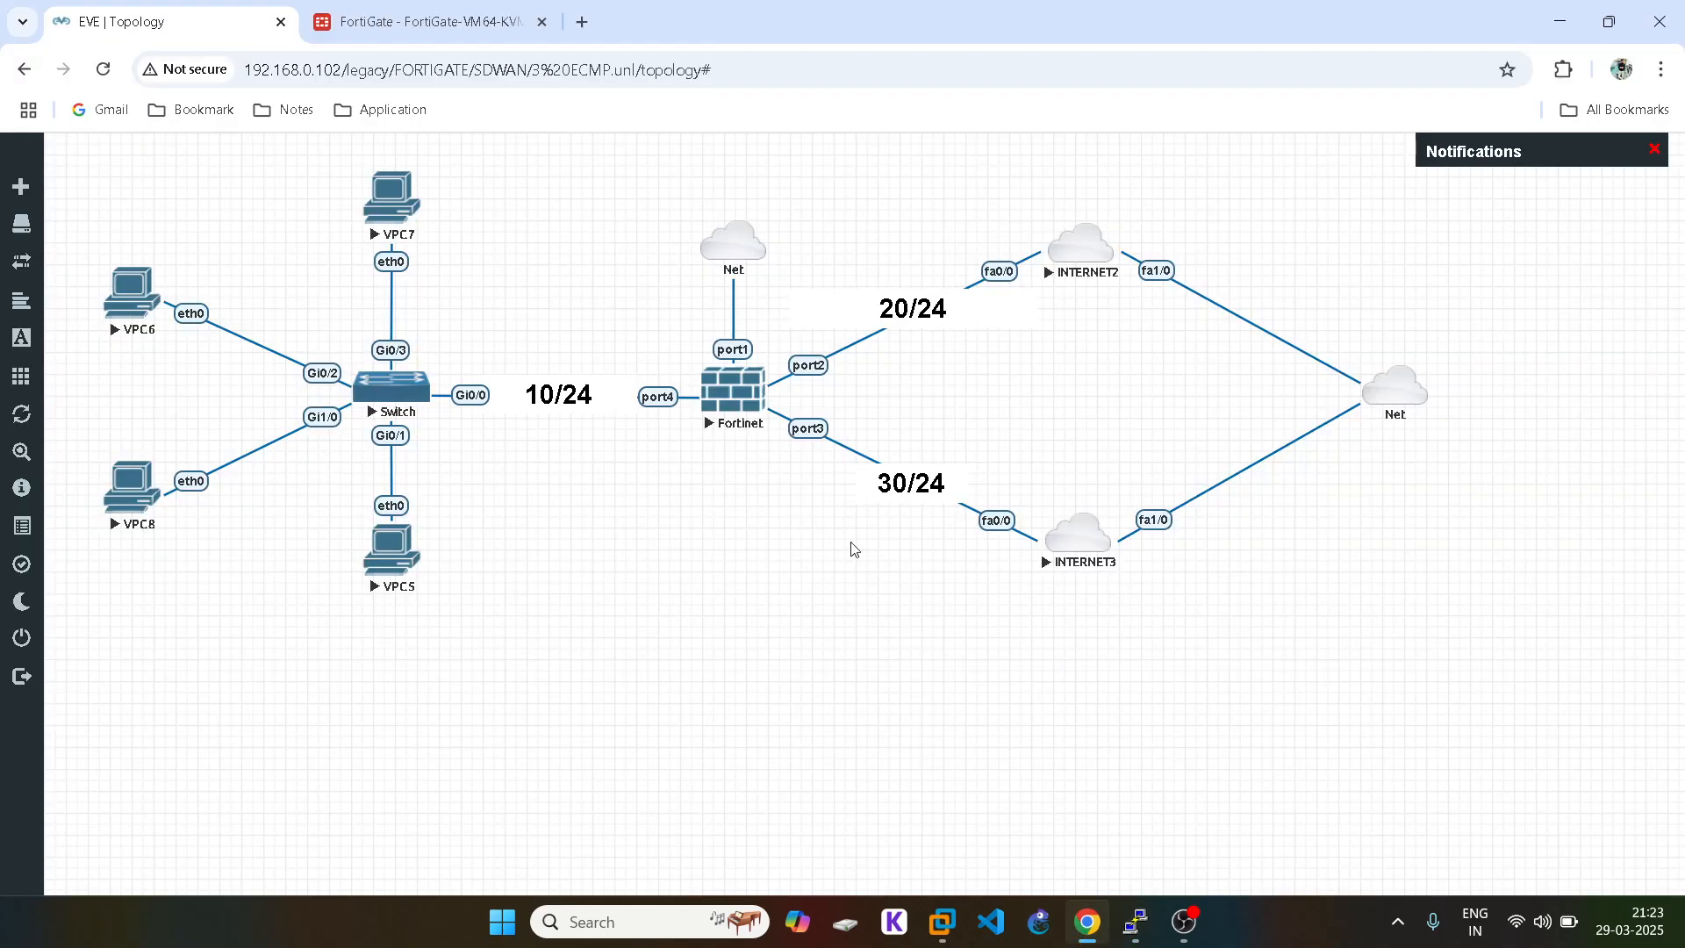
{"action": "left_click", "coordinate": [1097, 937]}
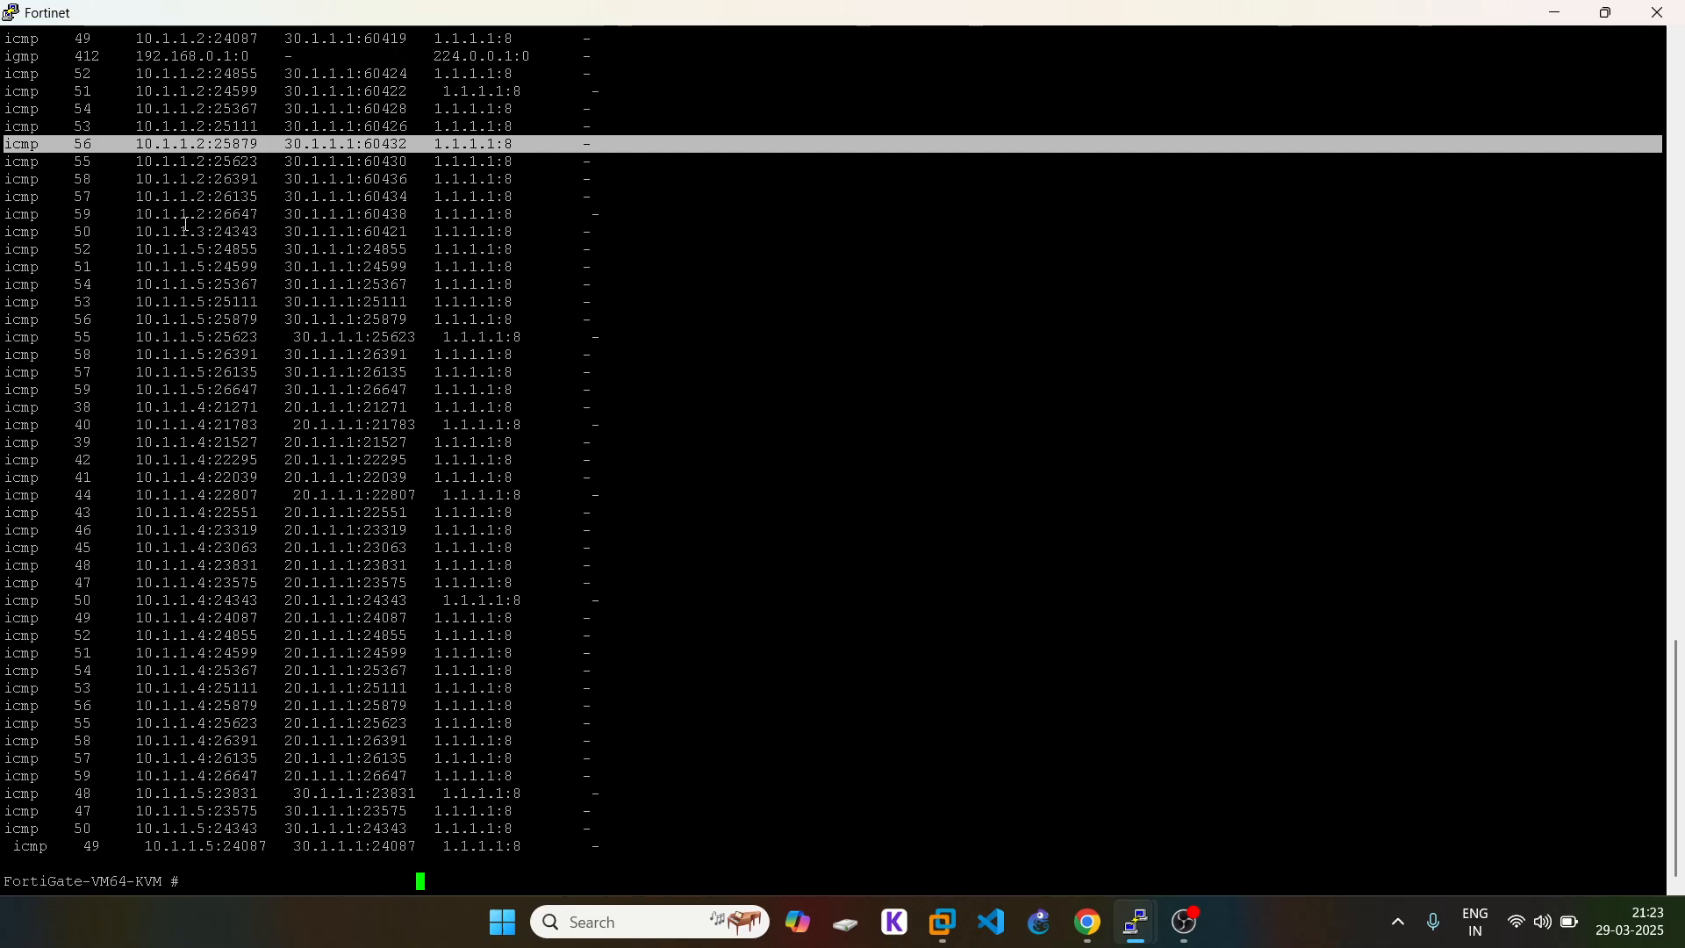
{"action": "left_click", "coordinate": [201, 231]}
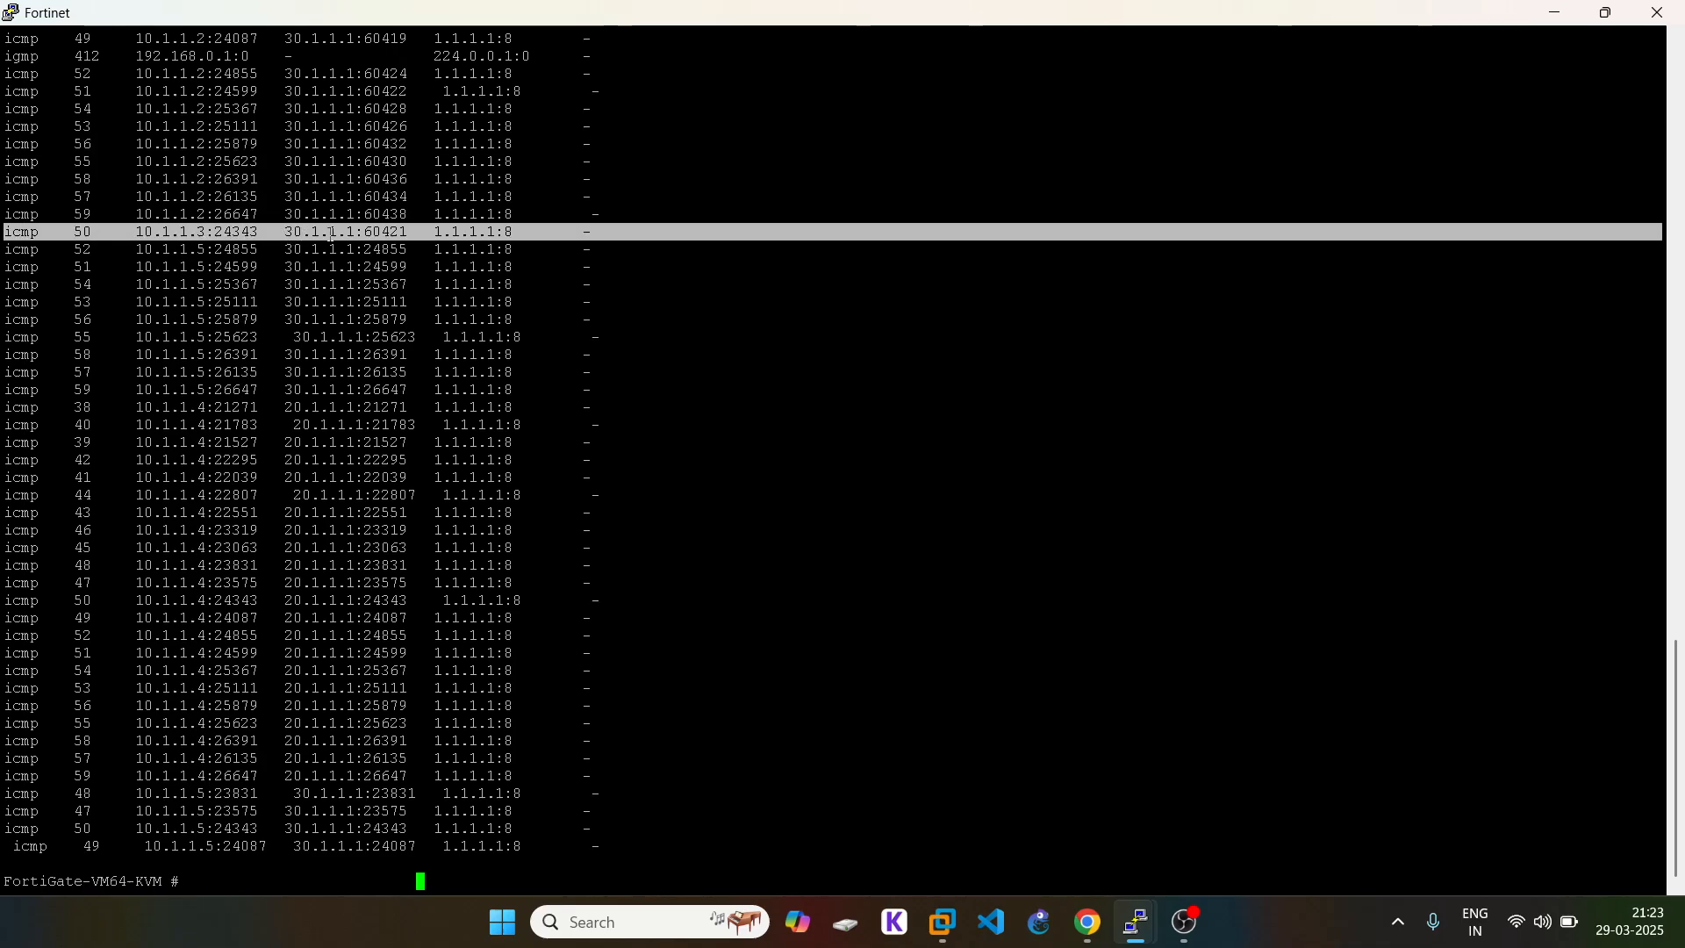
{"action": "double_click", "coordinate": [167, 251]}
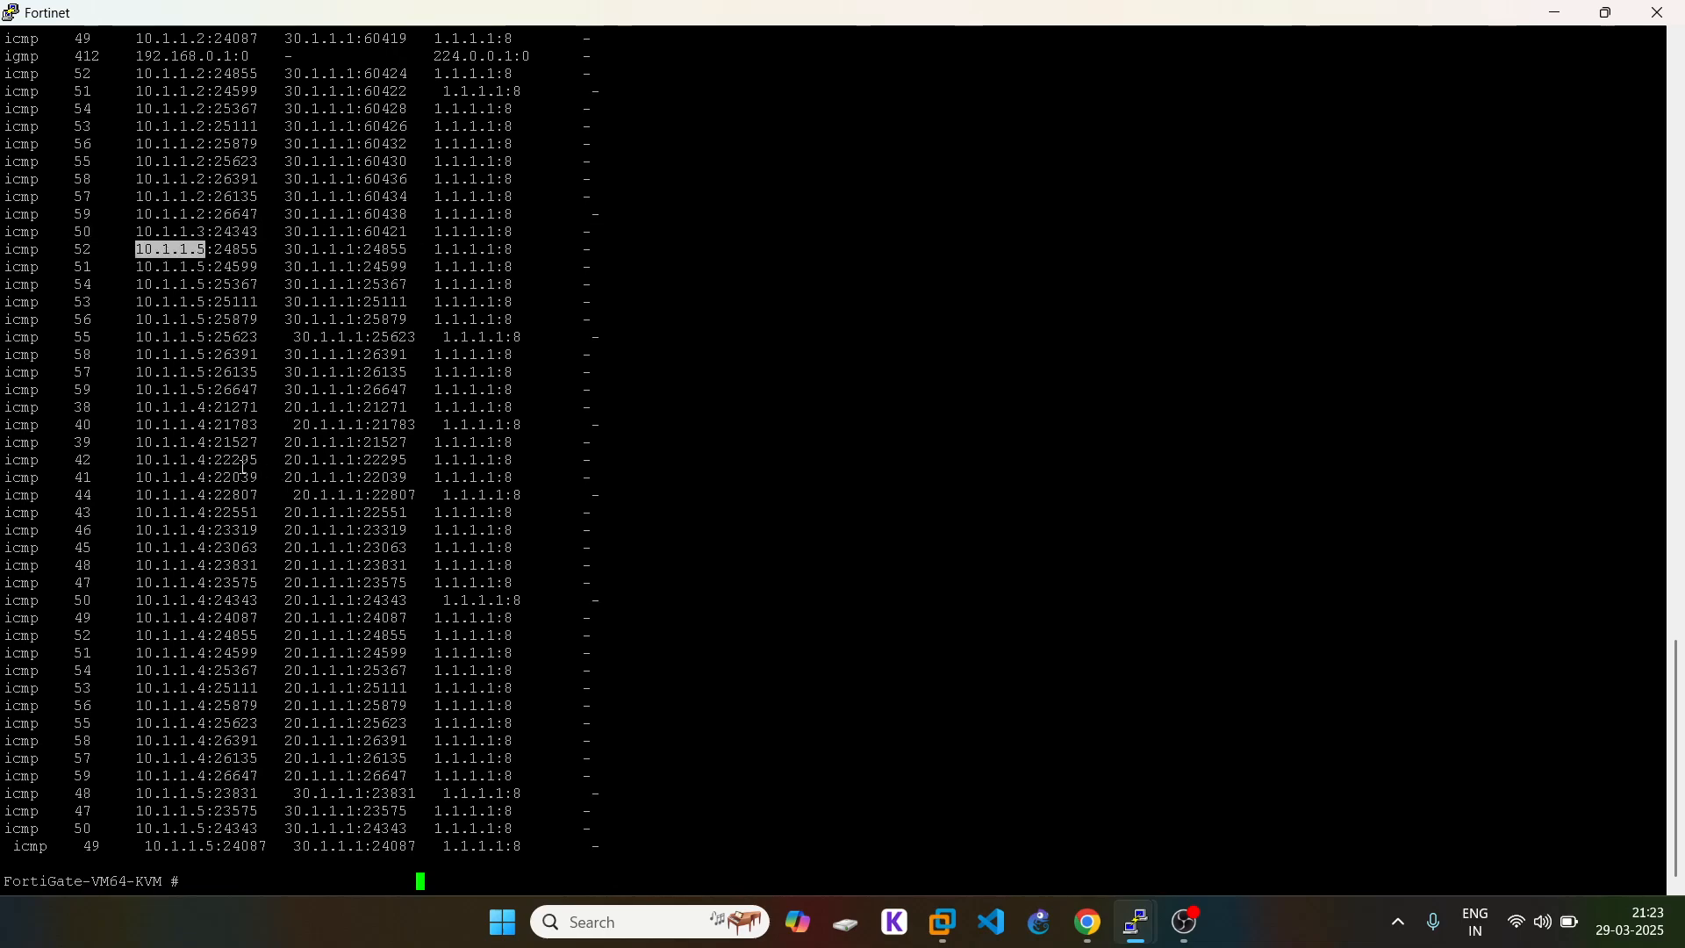
{"action": "double_click", "coordinate": [188, 409]}
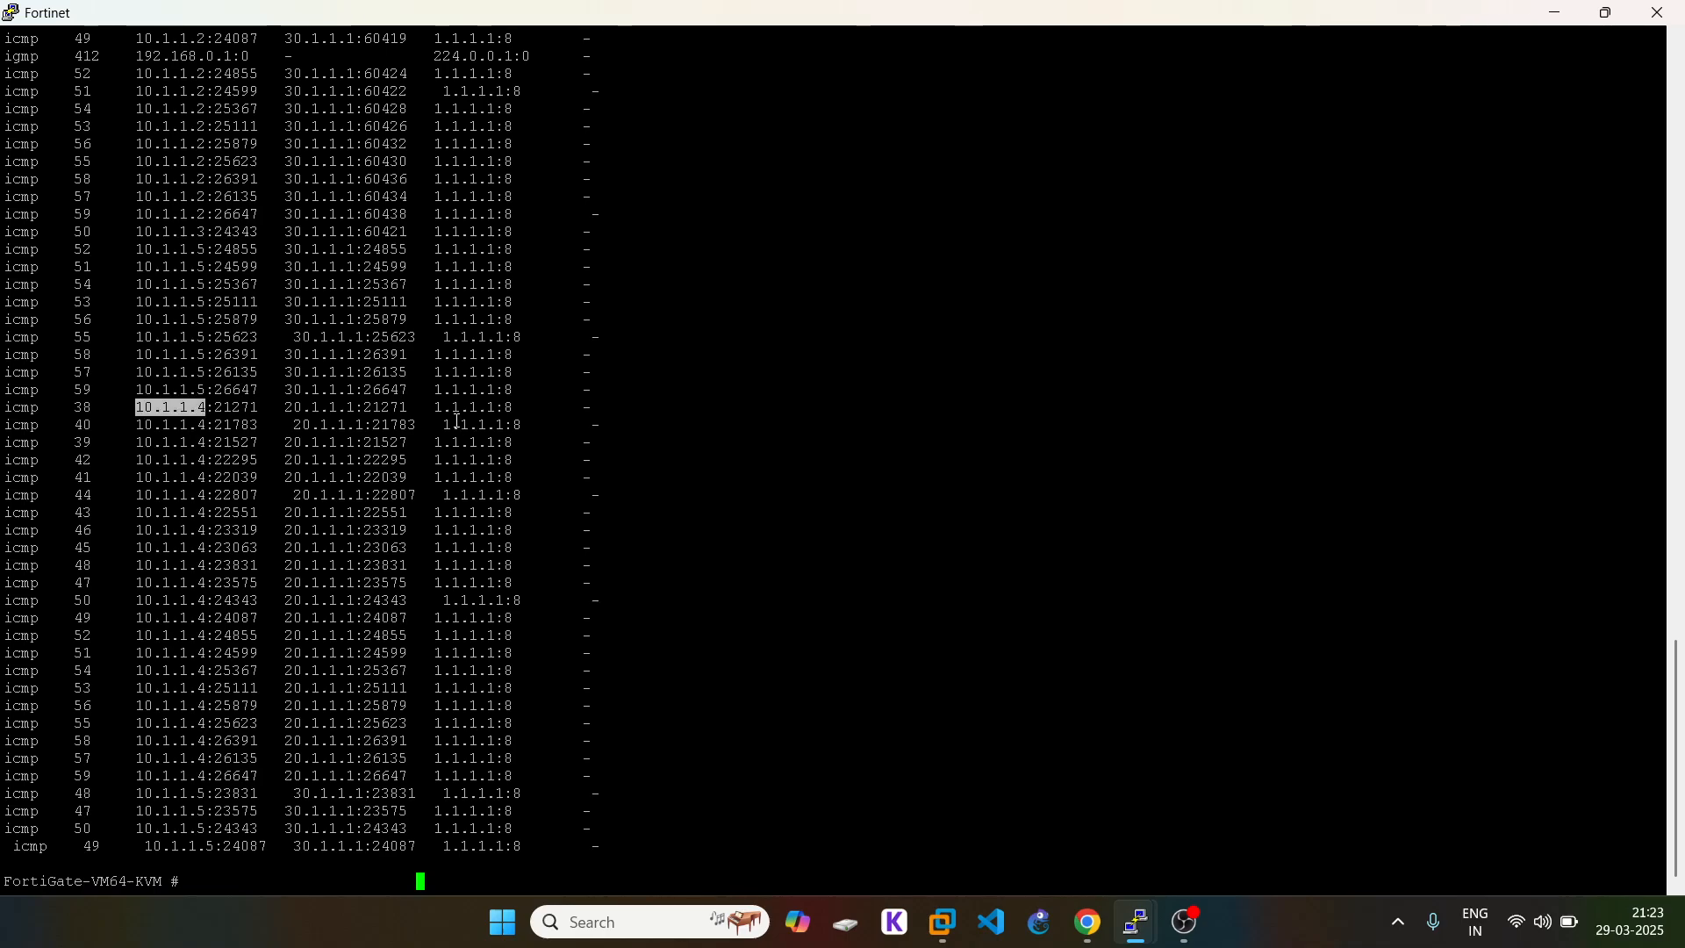
{"action": "left_click_drag", "start_coordinate": [292, 411], "coordinate": [403, 405]}
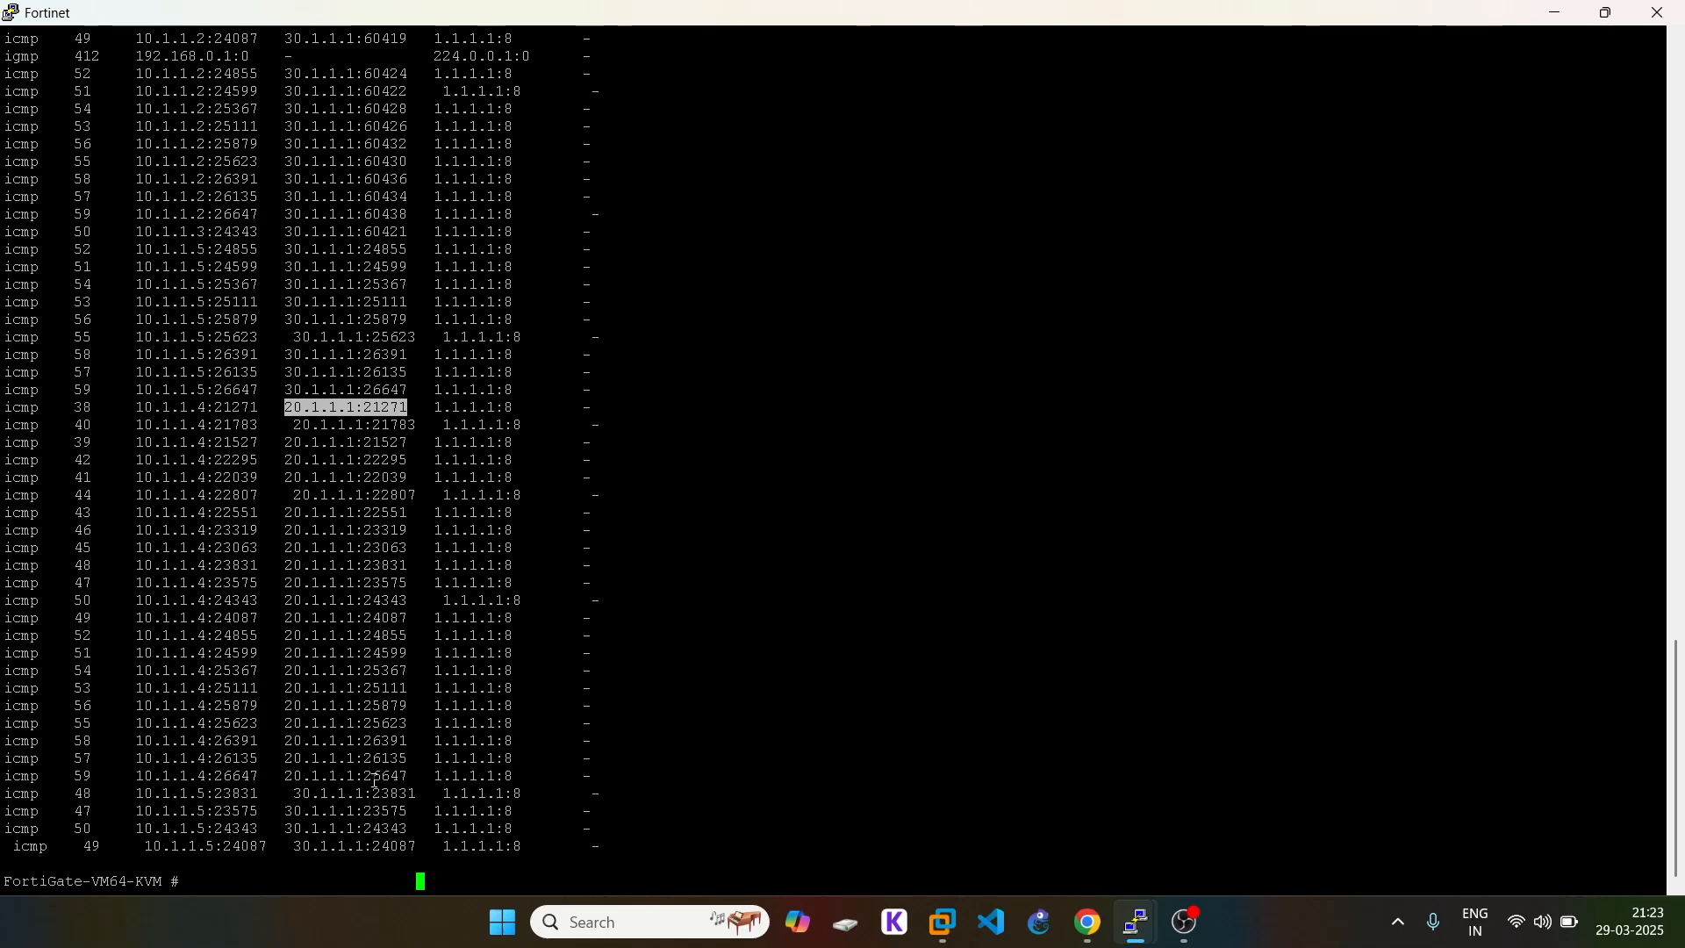
{"action": "left_click_drag", "start_coordinate": [380, 777], "coordinate": [136, 517]}
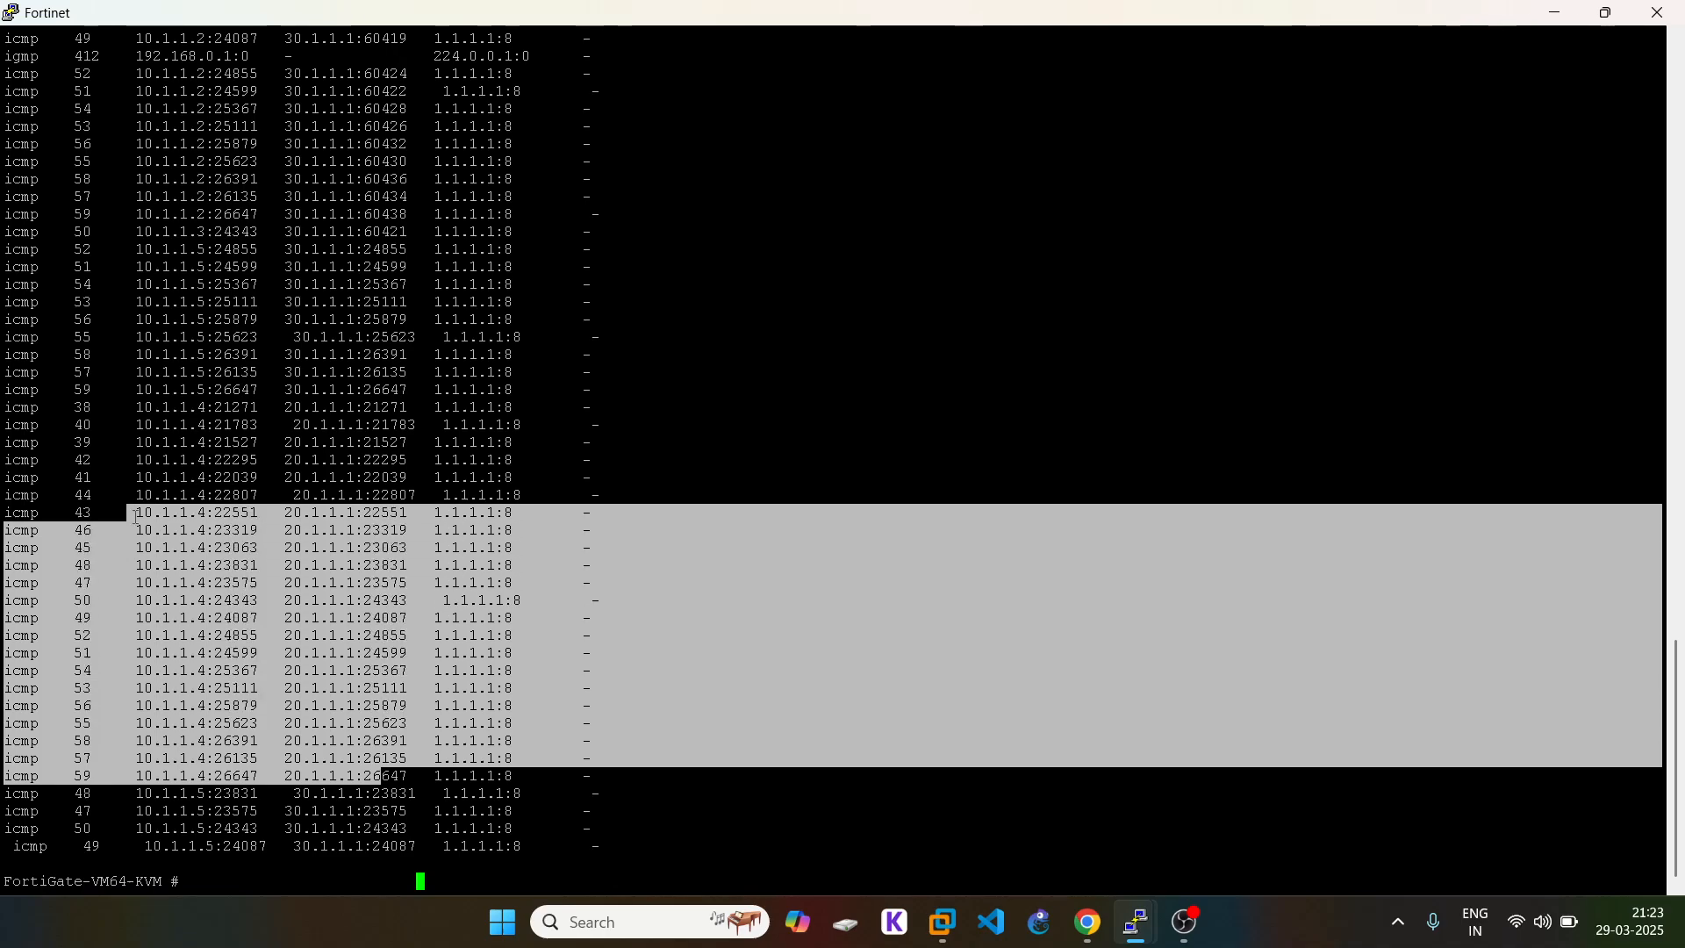
{"action": "left_click", "coordinate": [283, 544]}
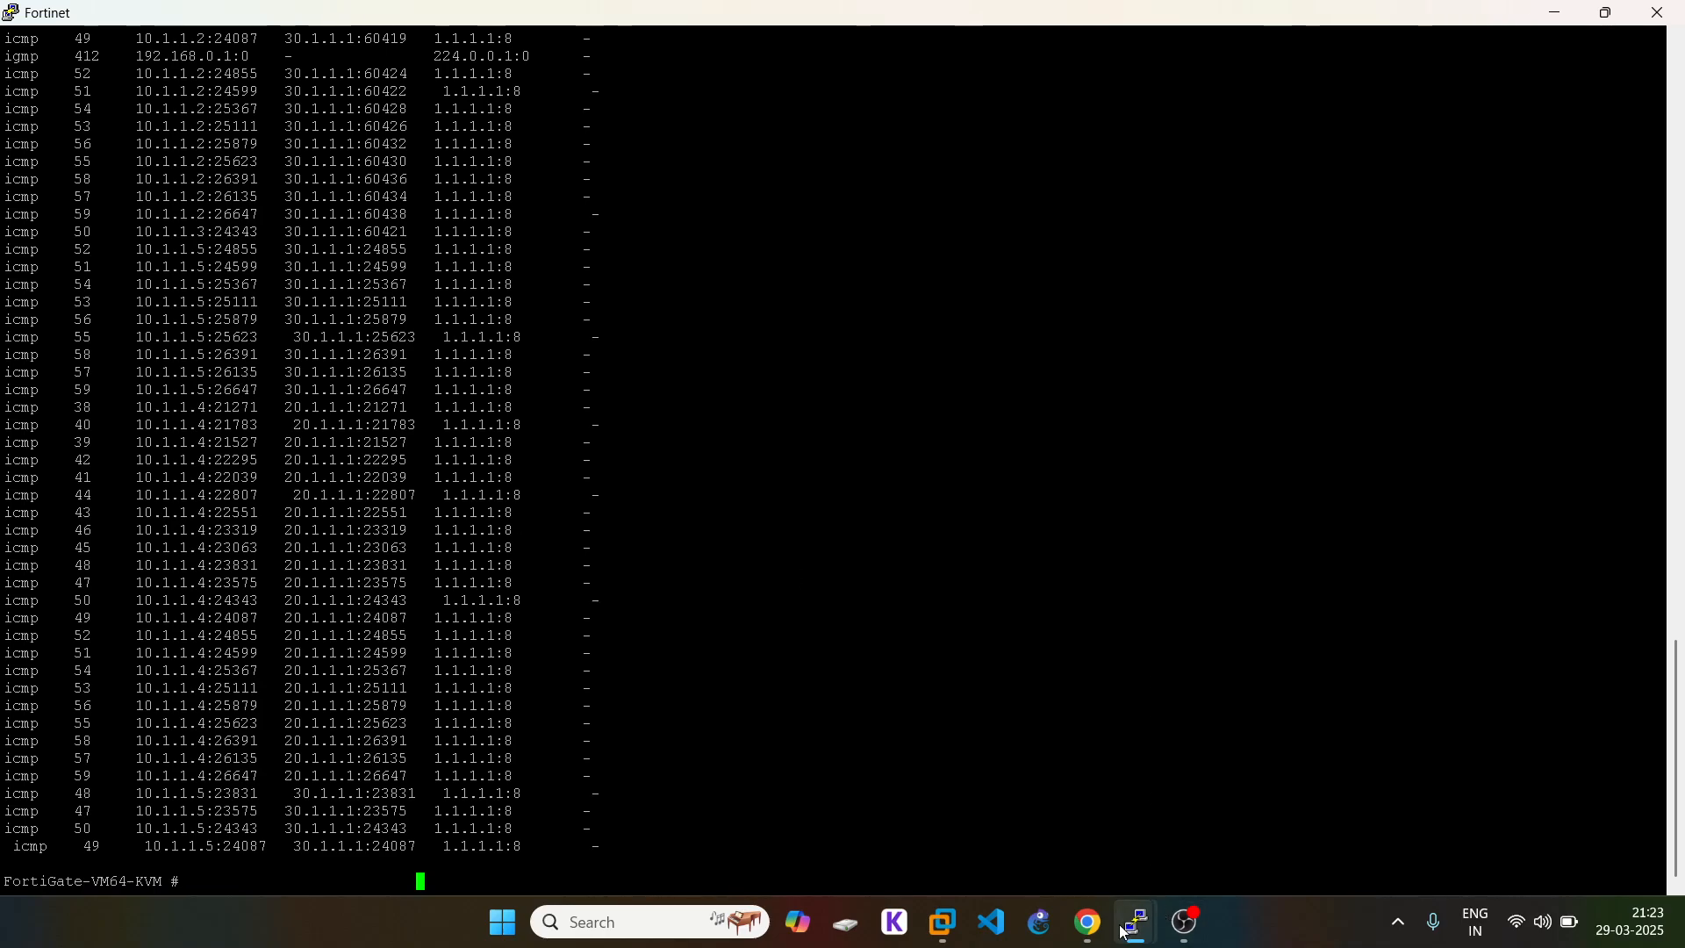
Step: Stop VPC7's continuous ping with Ctrl+C, then bring the VPC6 console forward
{"action": "mouse_move", "coordinate": [1136, 923]}
{"action": "left_click", "coordinate": [925, 829]}
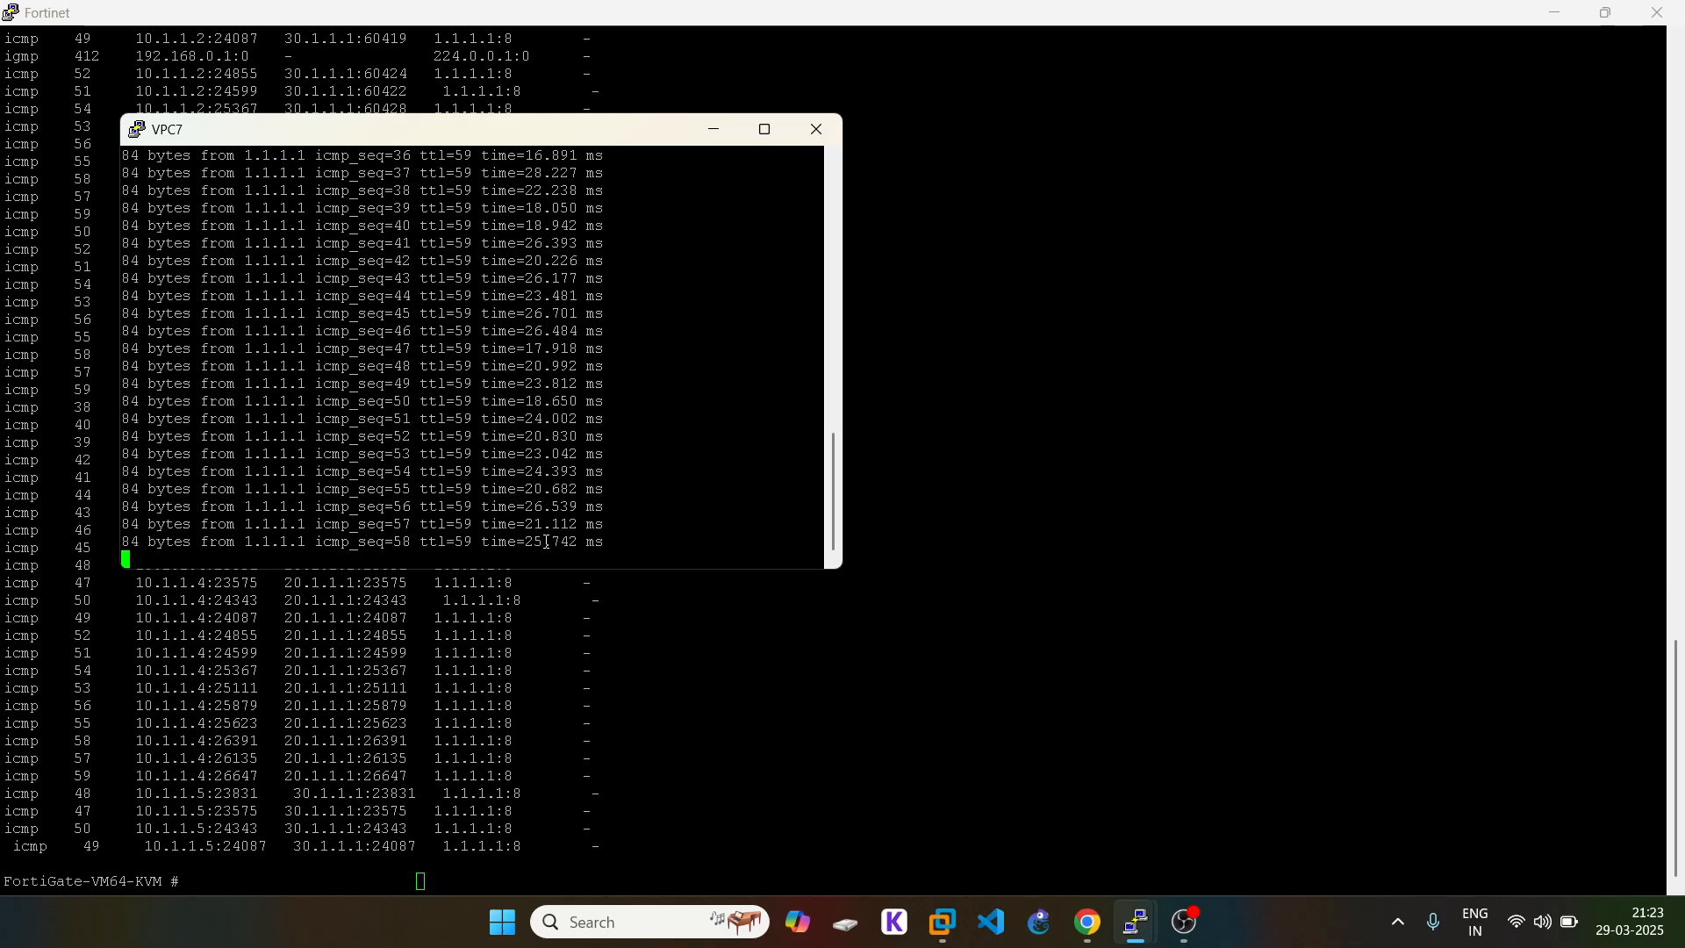
{"action": "key", "text": "ctrl+c"}
{"action": "left_click", "coordinate": [1091, 816]}
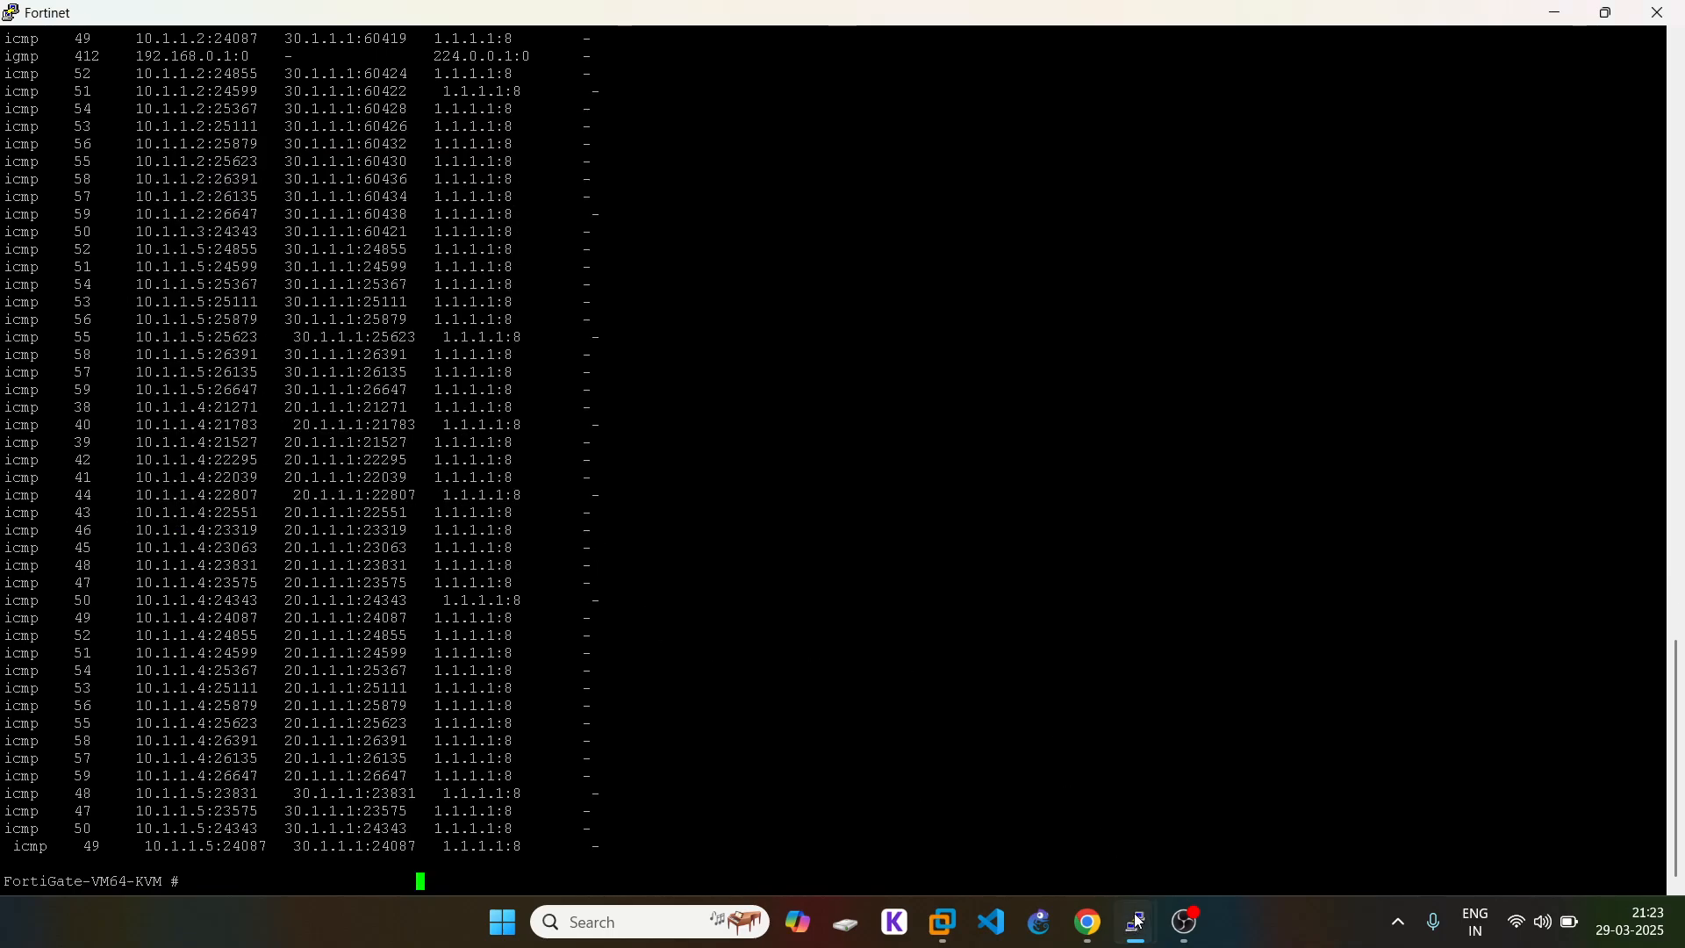
{"action": "mouse_move", "coordinate": [1138, 922]}
{"action": "left_click", "coordinate": [1003, 835]}
{"action": "mouse_move", "coordinate": [1134, 927]}
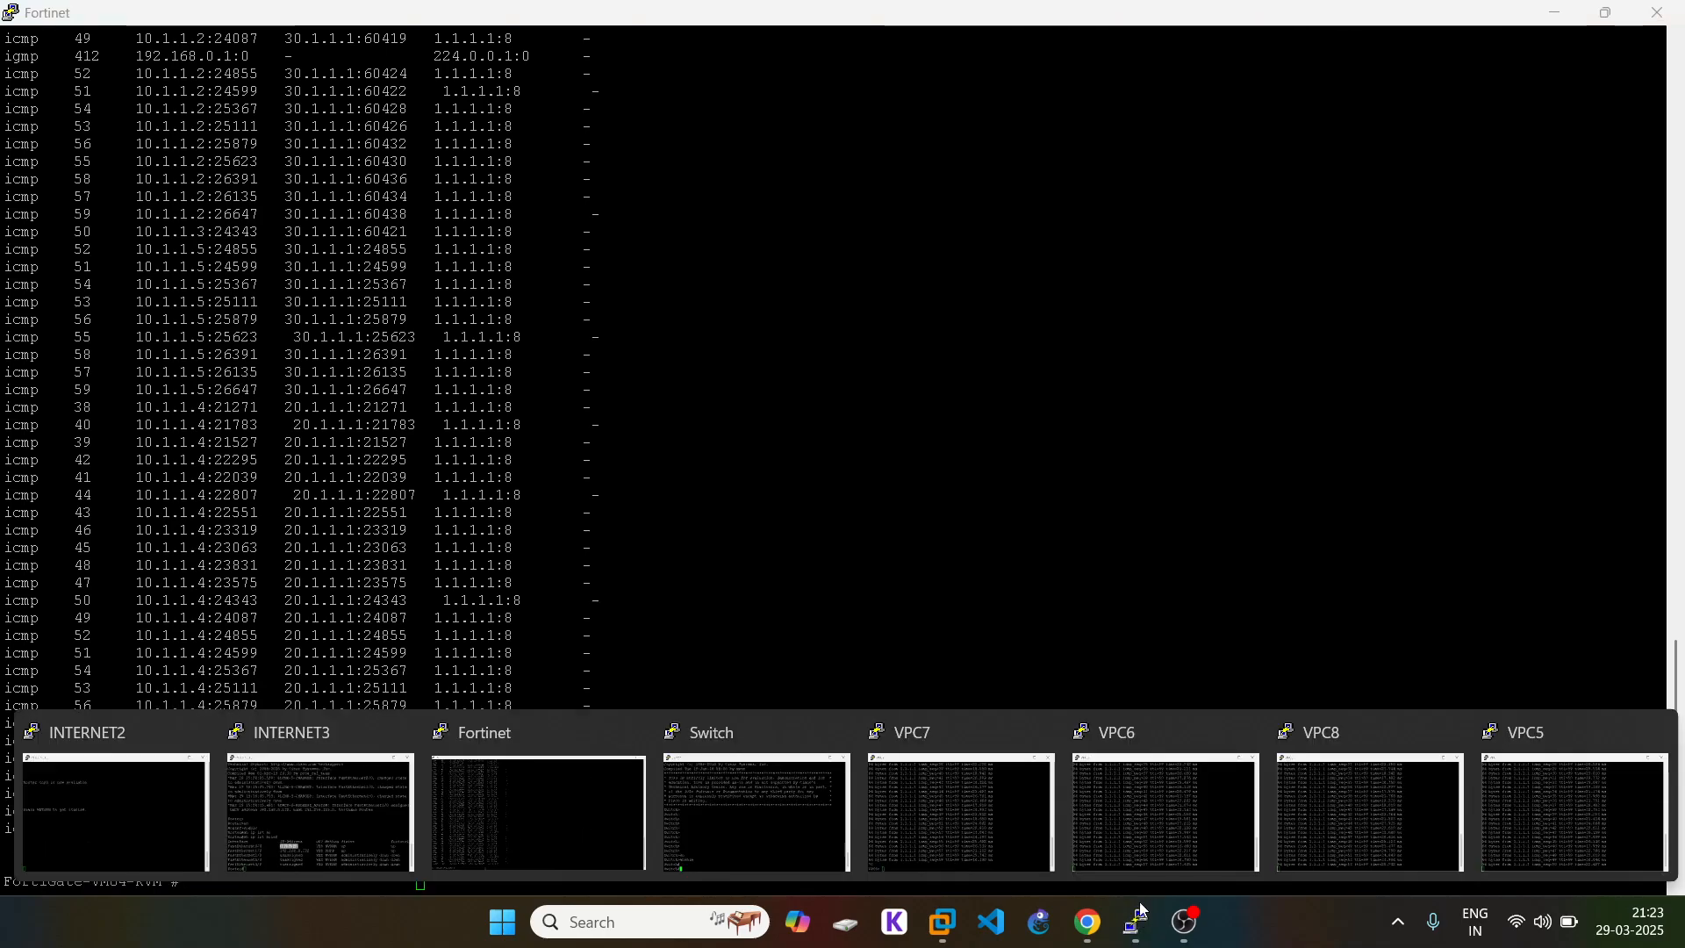
{"action": "left_click", "coordinate": [1151, 813]}
Step: Stop VPC6's continuous ping with Ctrl+C and check the VPC8 console
{"action": "key", "text": "ctrl+c"}
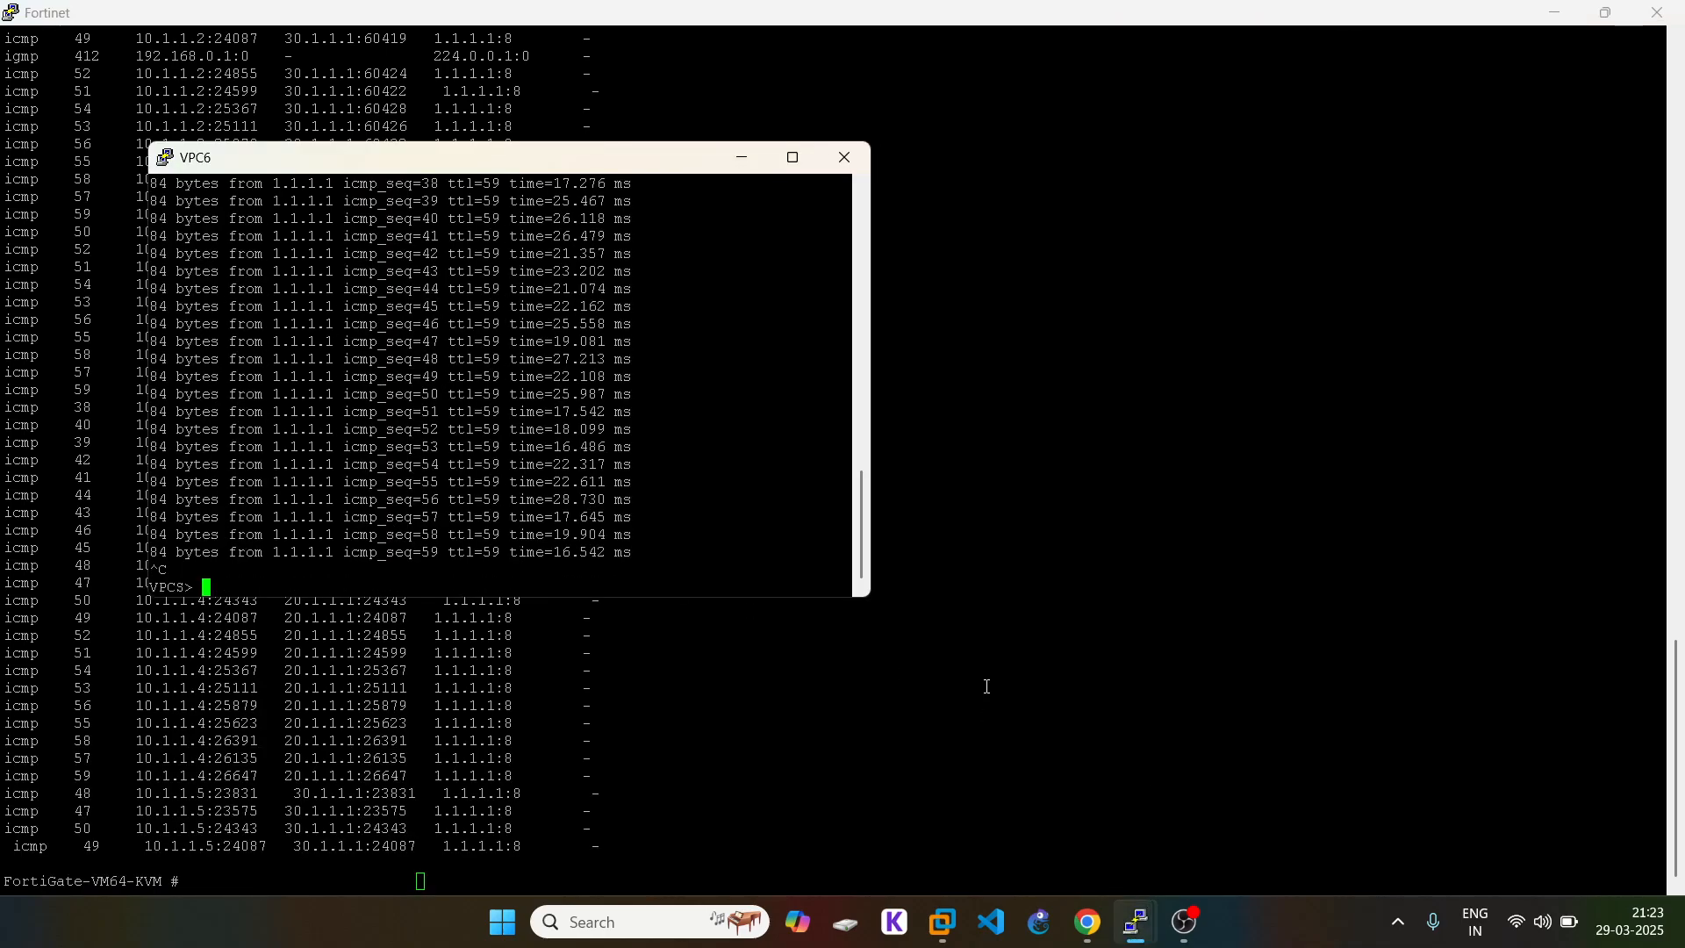
{"action": "left_click", "coordinate": [986, 685]}
{"action": "mouse_move", "coordinate": [1155, 937]}
{"action": "left_click", "coordinate": [1316, 834]}
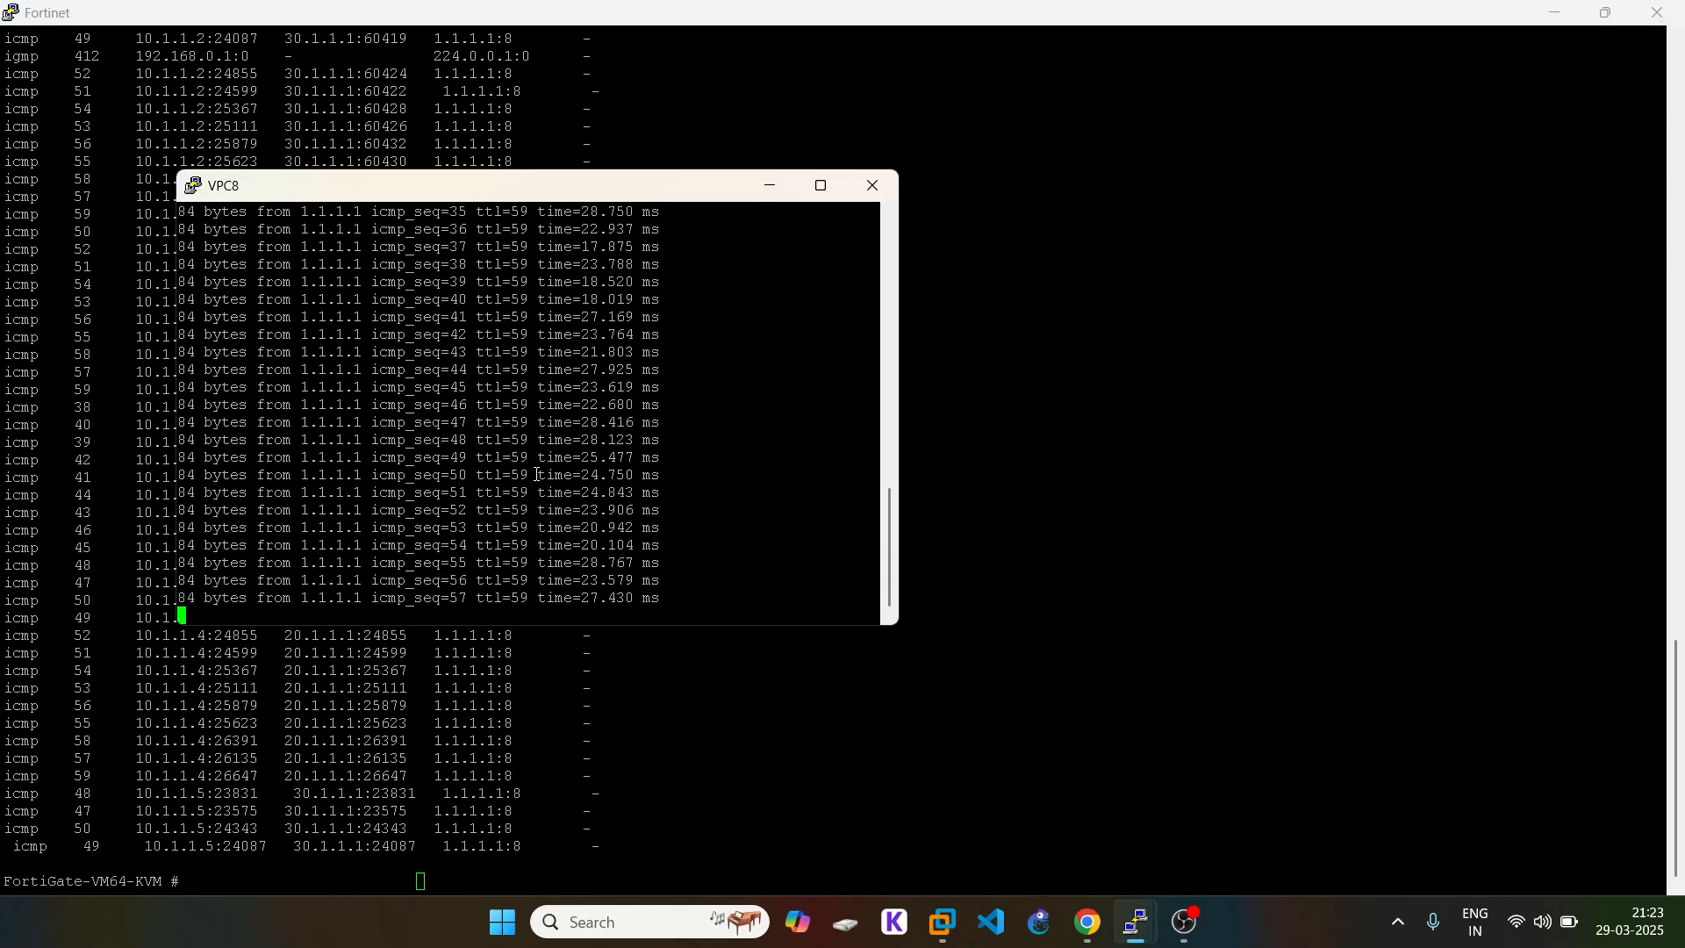
{"action": "left_click", "coordinate": [1132, 616]}
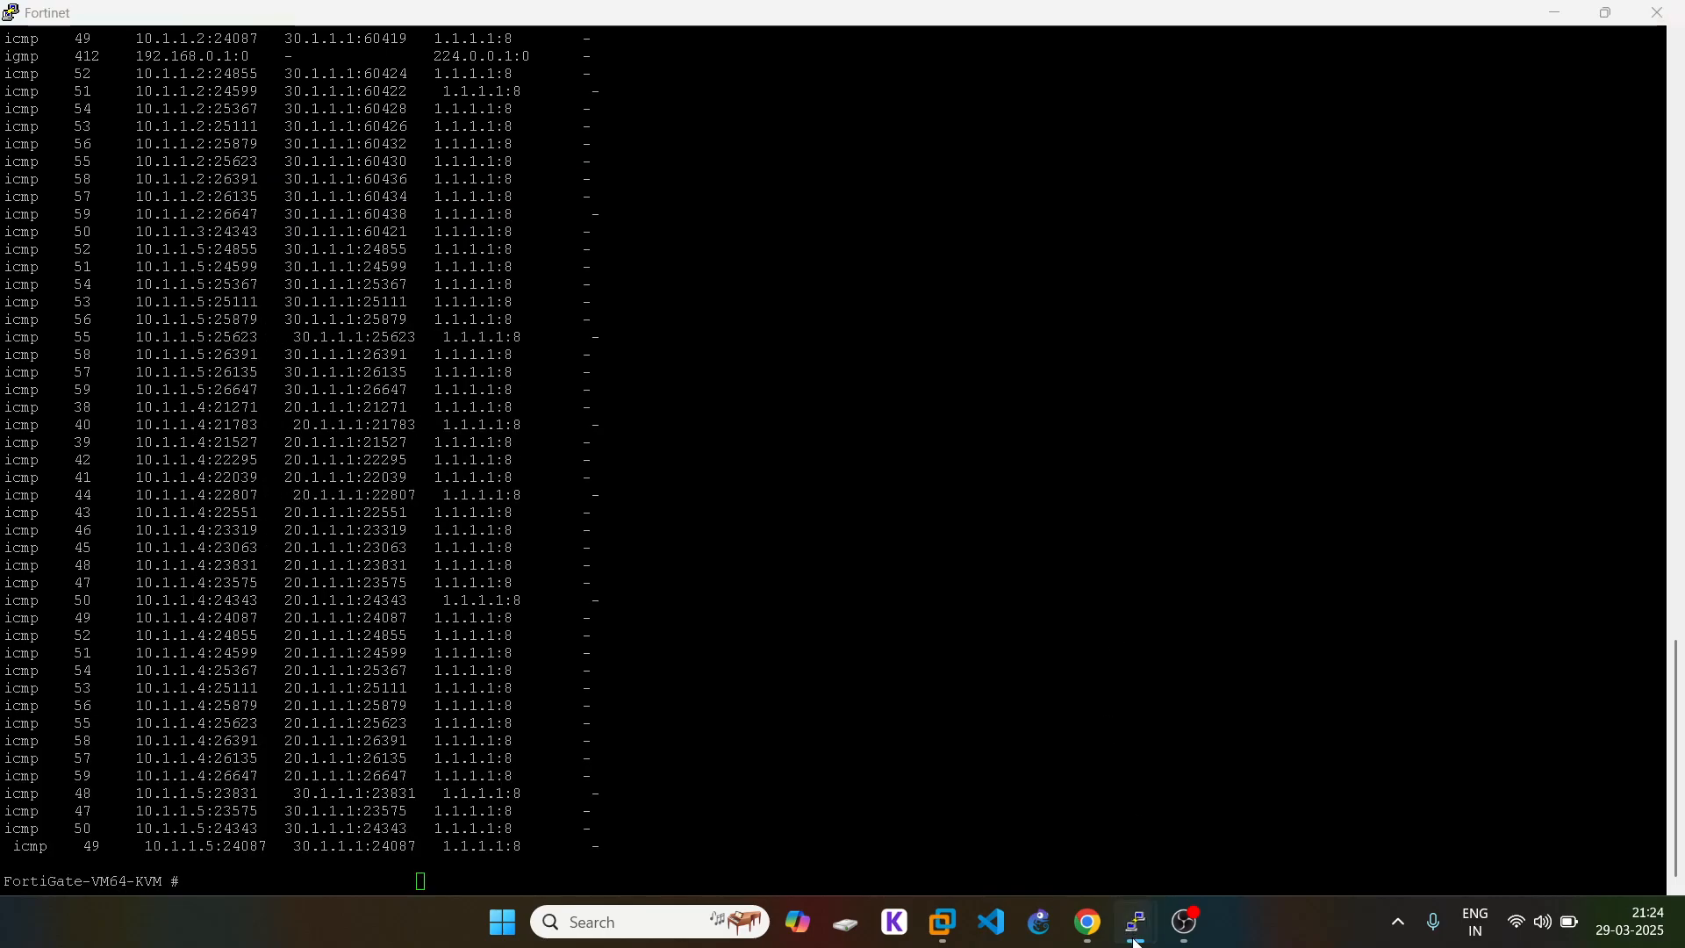
Step: Check the VPC5 console and EVE topology, then bring the FortiGate session list back
{"action": "mouse_move", "coordinate": [1140, 928]}
{"action": "left_click", "coordinate": [1575, 831]}
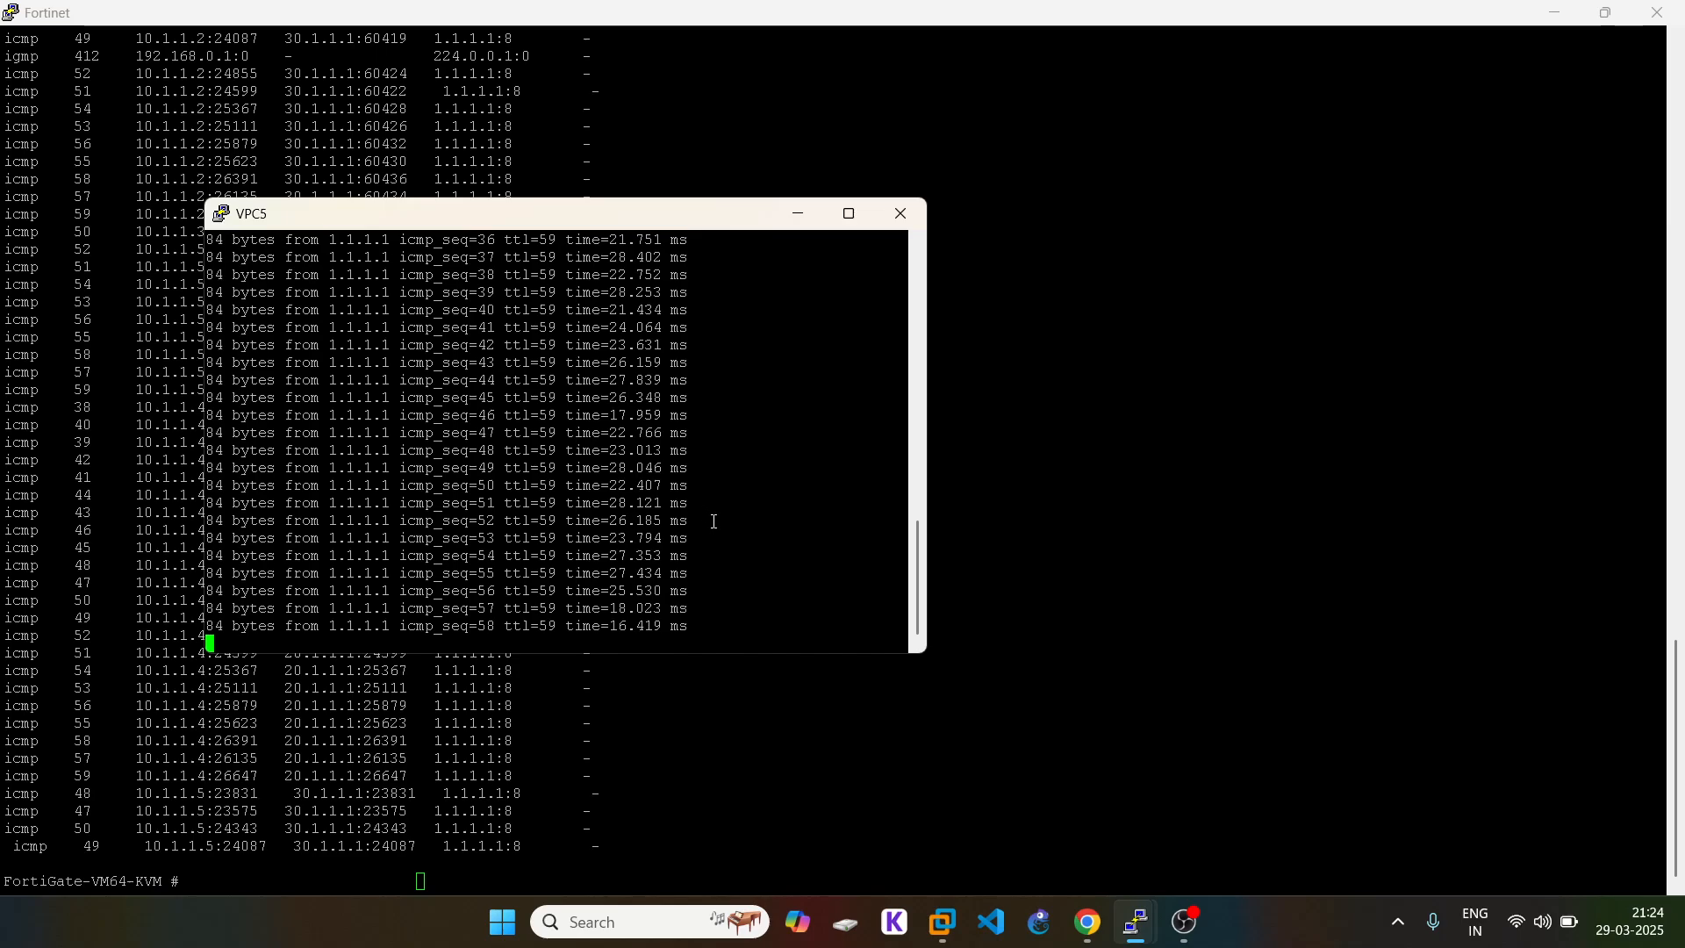
{"action": "left_click", "coordinate": [1229, 772]}
{"action": "left_click", "coordinate": [1088, 923]}
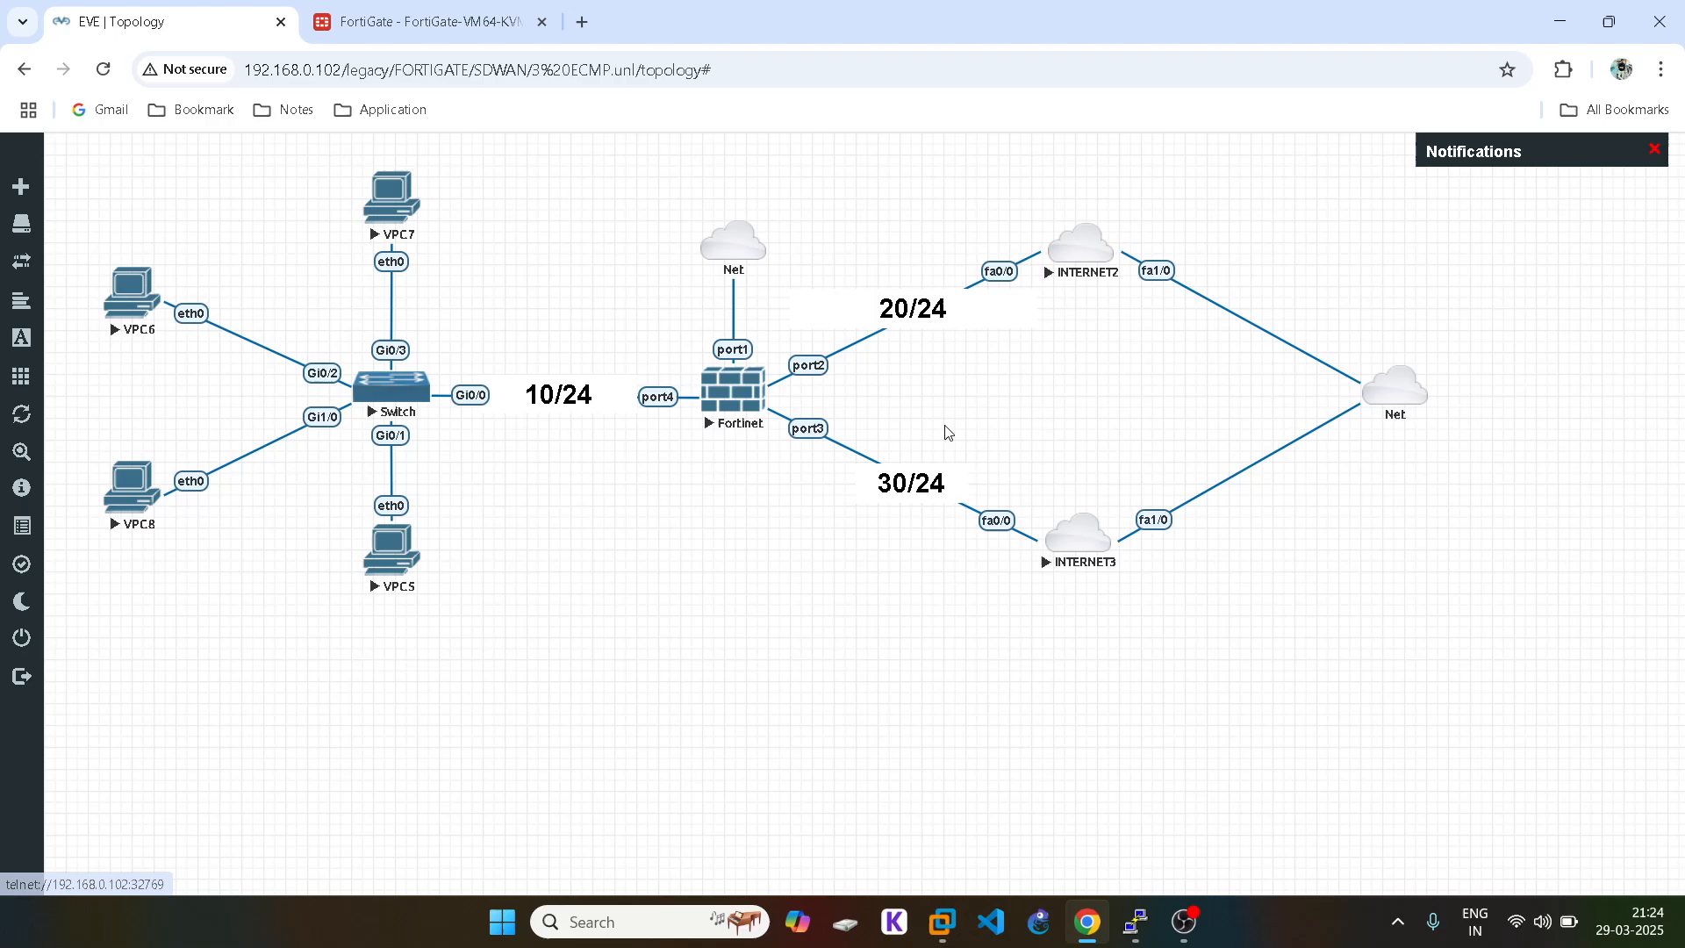
{"action": "mouse_move", "coordinate": [1143, 919]}
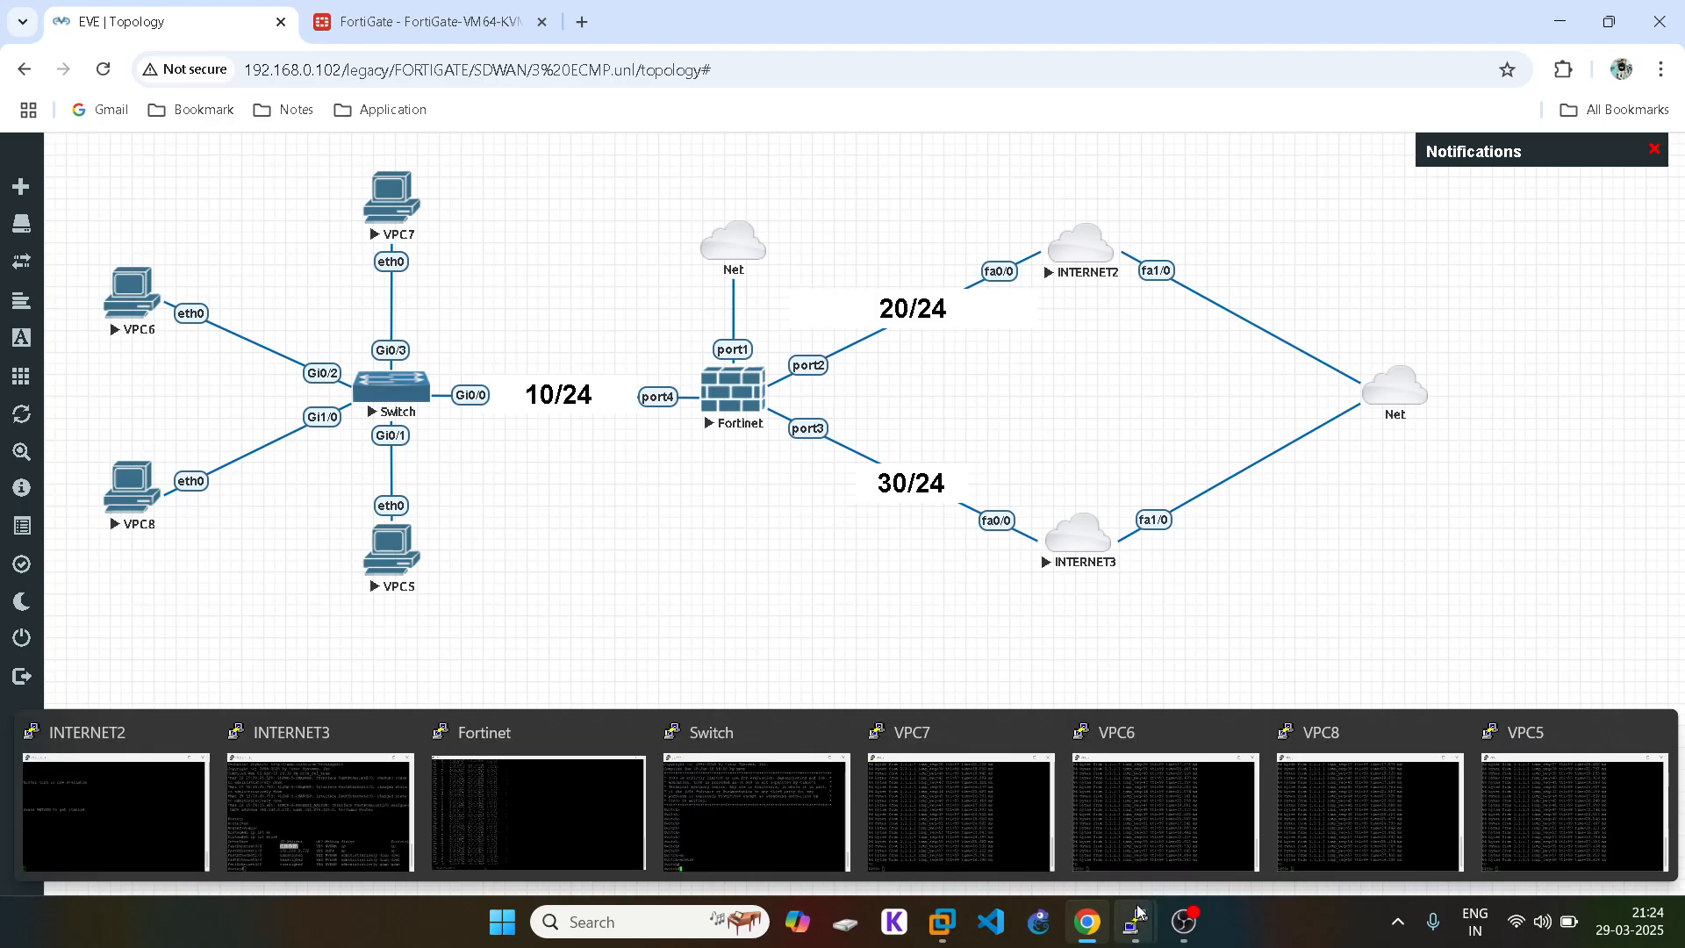
{"action": "left_click", "coordinate": [544, 794]}
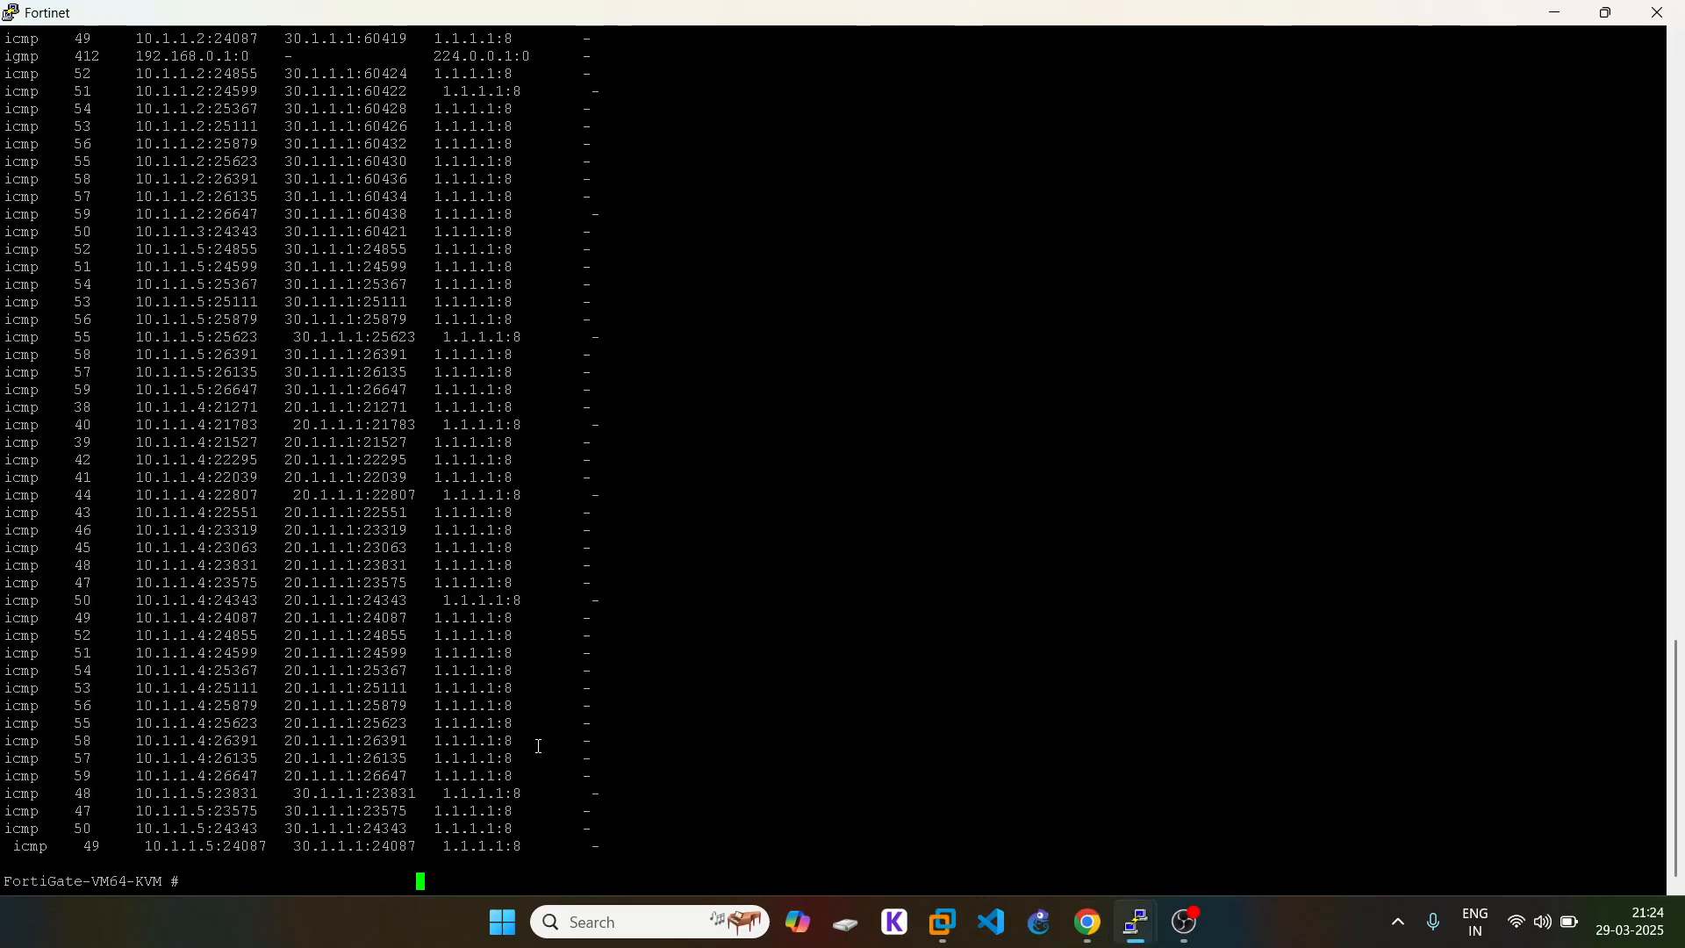
Step: Enter config system settings on the FortiGate CLI using Tab completion
{"action": "key", "text": "Return"}
{"action": "type", "text": "config sys"}
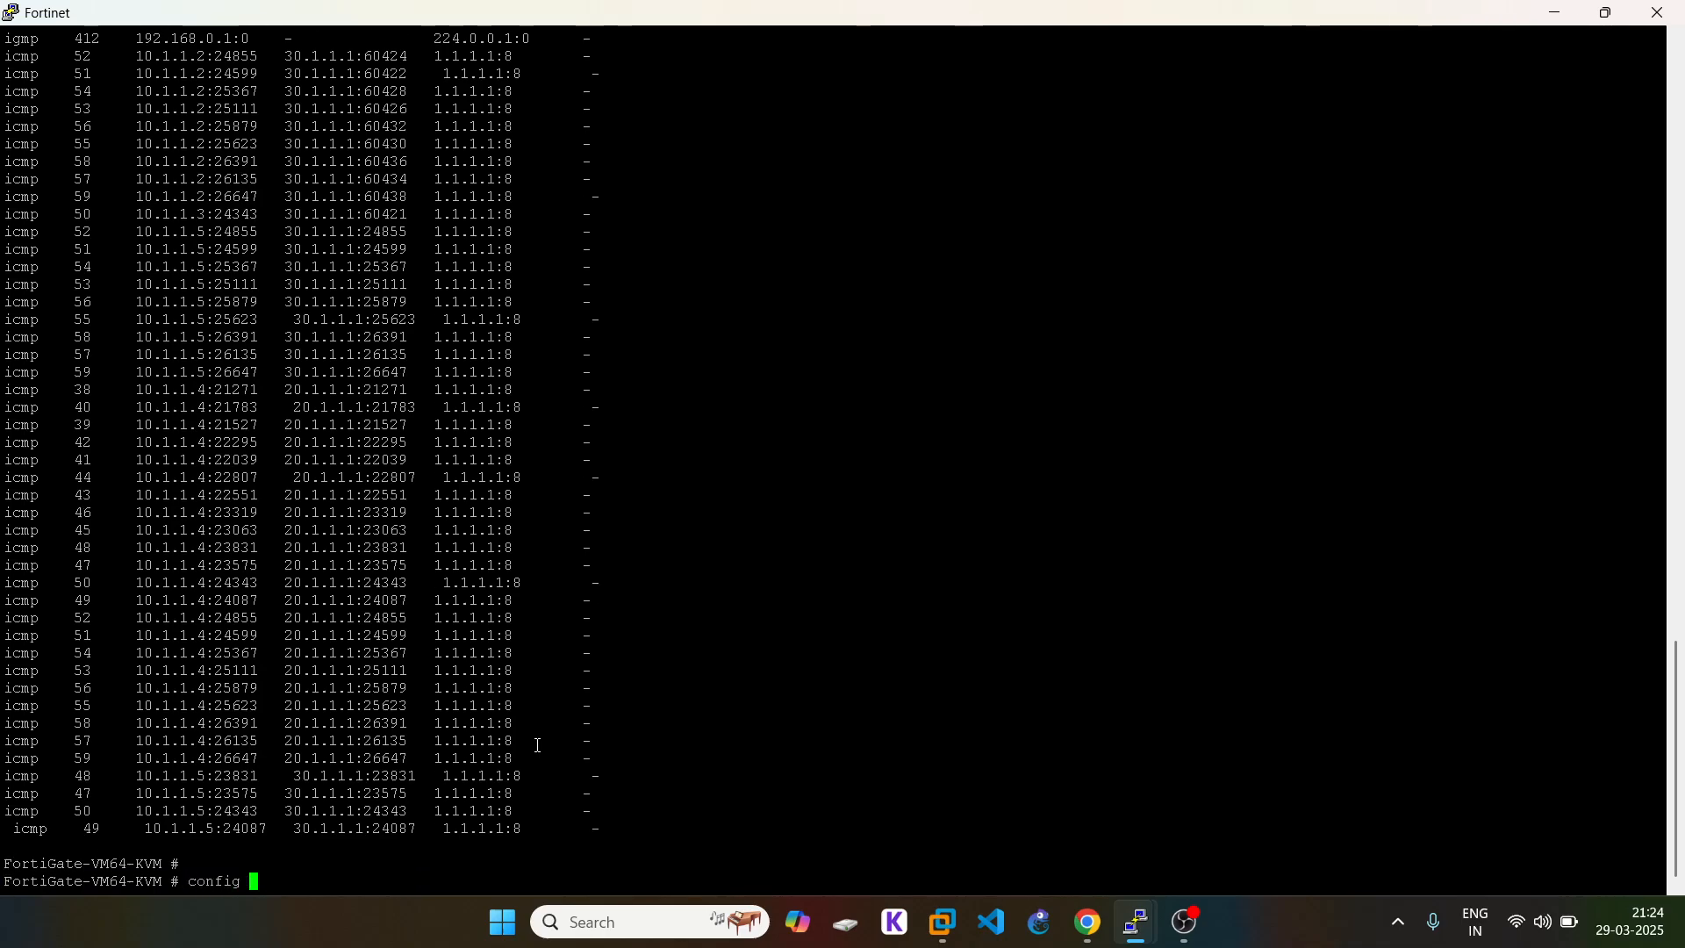
{"action": "key", "text": "Tab"}
{"action": "type", "text": "sess"}
{"action": "key", "text": "Tab"}
{"action": "key", "text": "BackSpace"}
{"action": "key", "text": "BackSpace"}
{"action": "key", "text": "BackSpace"}
{"action": "key", "text": "BackSpace"}
{"action": "key", "text": "BackSpace"}
{"action": "key", "text": "BackSpace"}
{"action": "key", "text": "BackSpace"}
{"action": "key", "text": "BackSpace"}
{"action": "key", "text": "BackSpace"}
{"action": "key", "text": "BackSpace"}
{"action": "key", "text": "BackSpace"}
{"action": "key", "text": "BackSpace"}
{"action": "key", "text": "BackSpace"}
{"action": "key", "text": "BackSpace"}
{"action": "type", "text": "et"}
{"action": "key", "text": "Tab"}
{"action": "key", "text": "Return"}
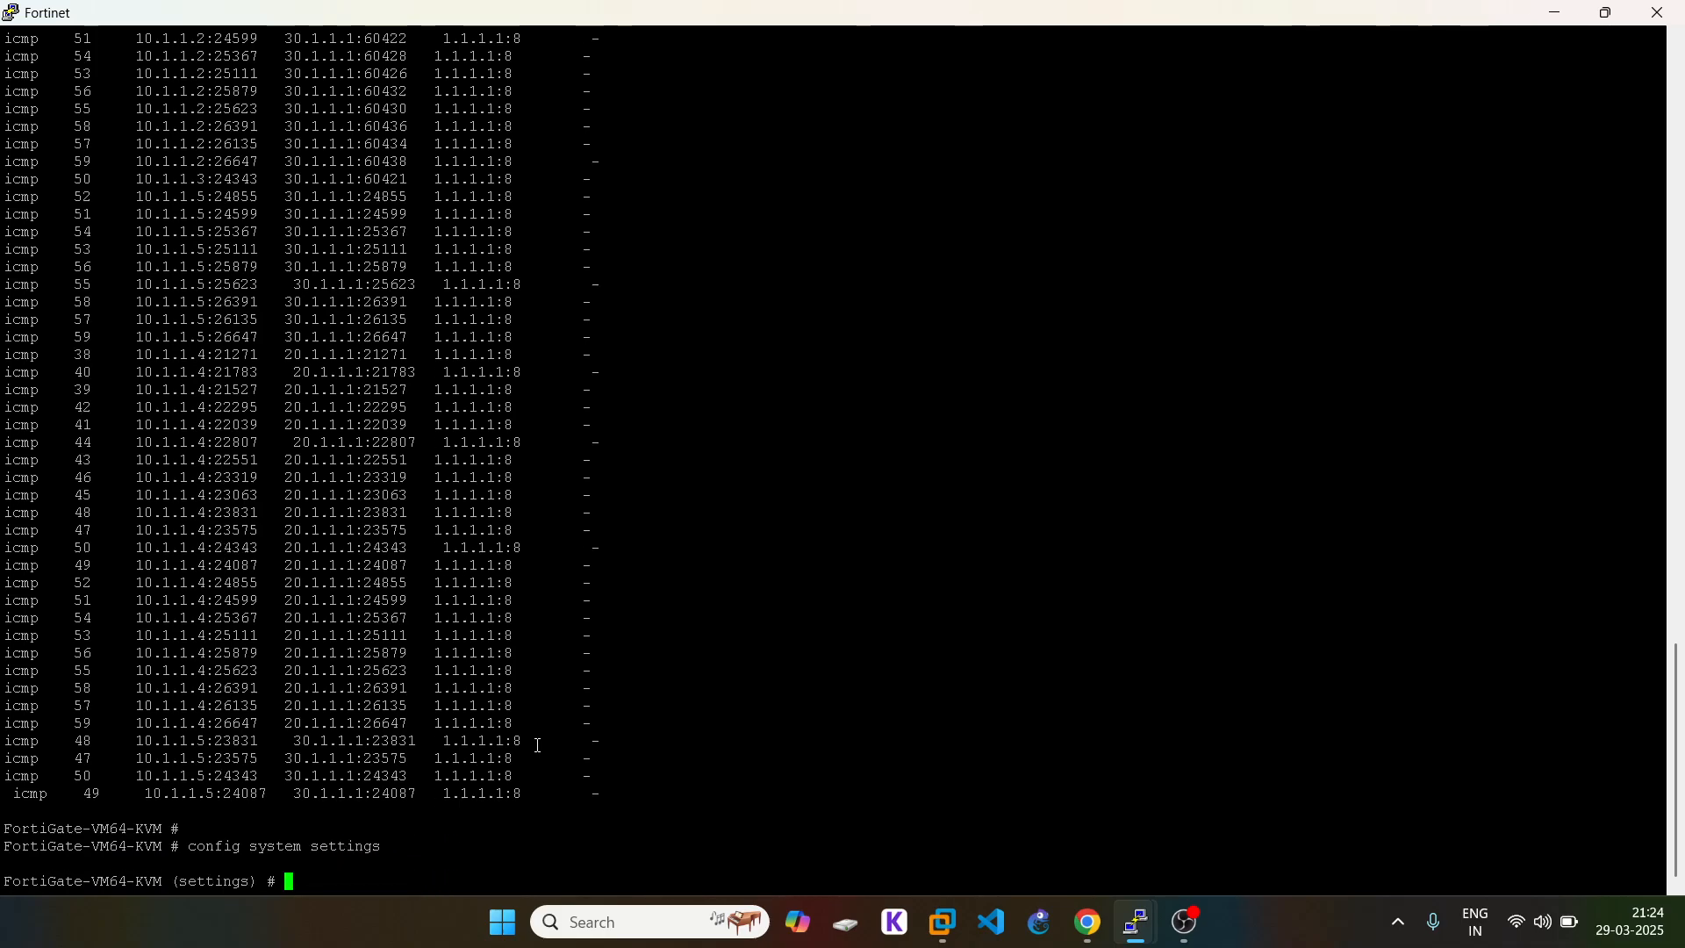
Step: List the available options with 'set v4-ecmp-mode ?'
{"action": "type", "text": "set "}
{"action": "type", "text": "ec"}
{"action": "key", "text": "BackSpace"}
{"action": "key", "text": "BackSpace"}
{"action": "type", "text": "v"}
{"action": "key", "text": "Tab"}
{"action": "key", "text": "BackSpace"}
{"action": "type", "text": "v4"}
{"action": "key", "text": "Tab"}
{"action": "key", "text": "question"}
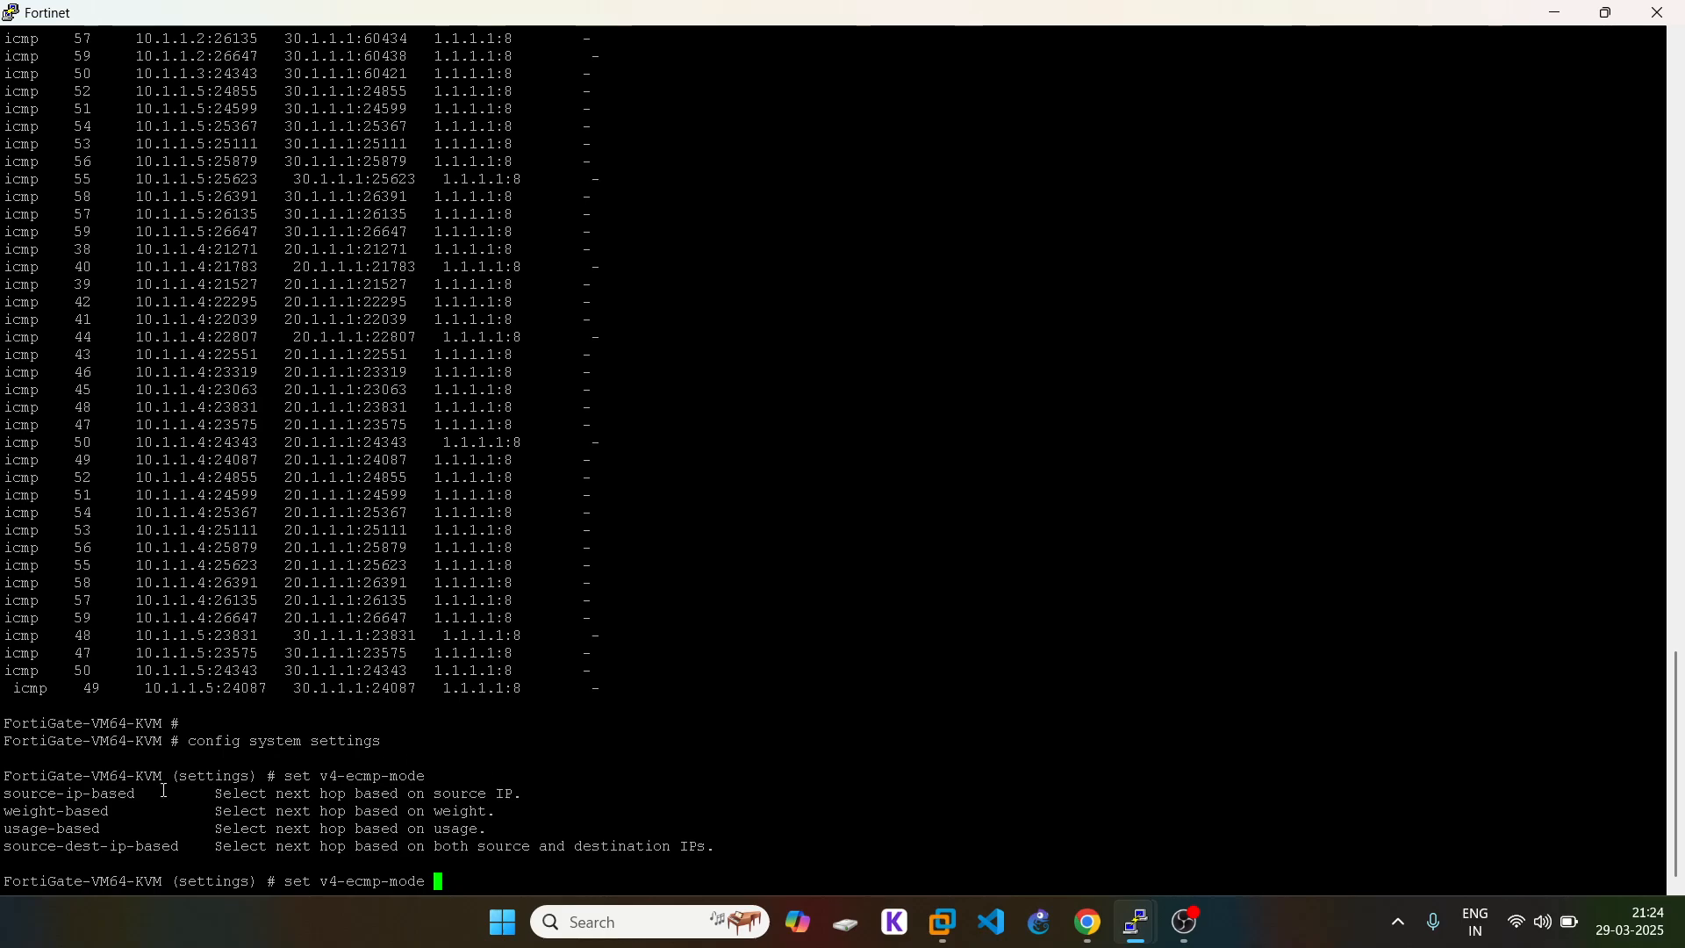
Step: Copy the source-dest-ip-based option name from the listed options
{"action": "triple_click", "coordinate": [72, 850]}
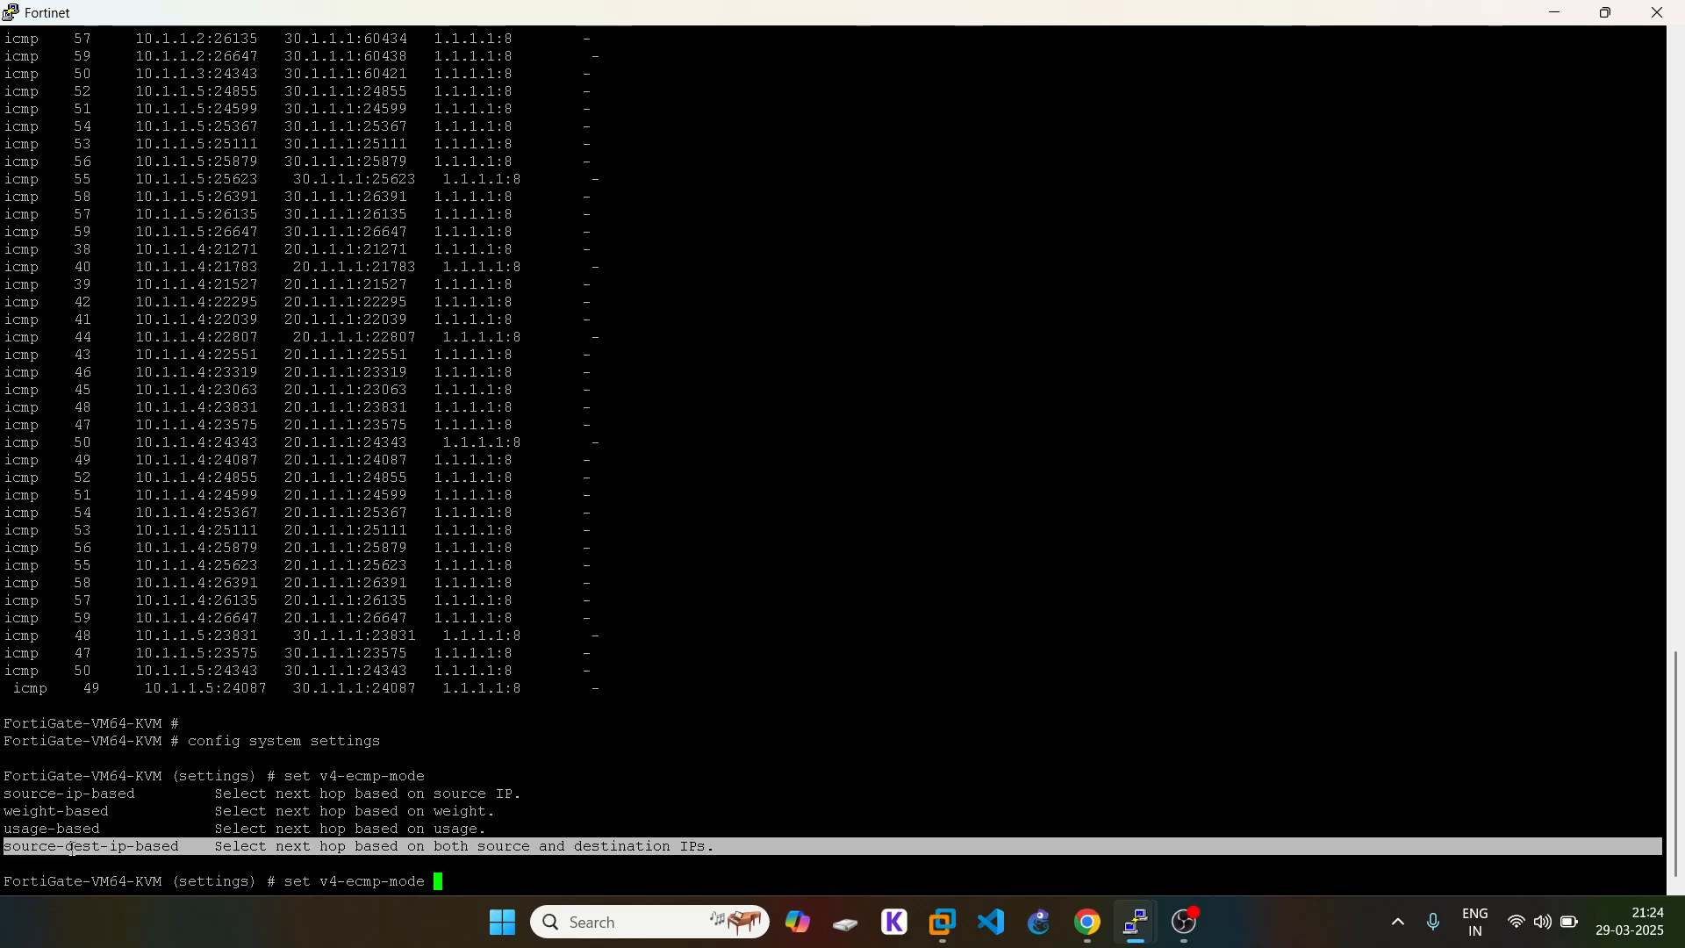
{"action": "left_click", "coordinate": [72, 849]}
{"action": "double_click", "coordinate": [71, 849]}
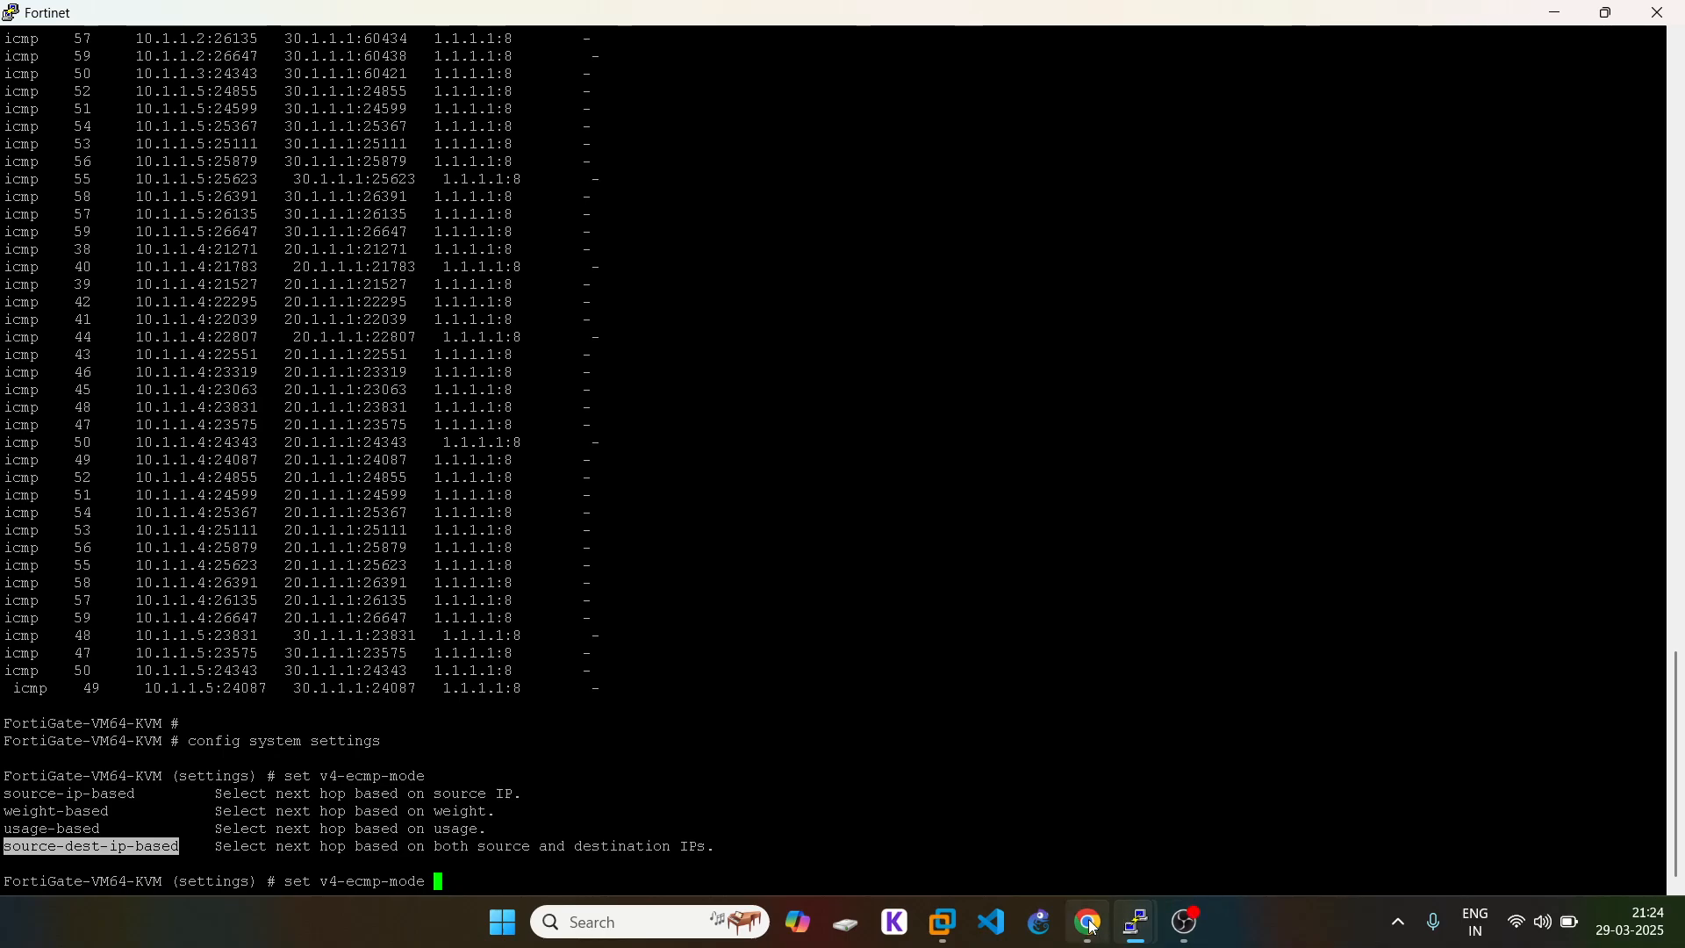
Step: Look over the EVE lab topology in the browser, then return to the FortiGate terminal
{"action": "mouse_move", "coordinate": [1094, 928]}
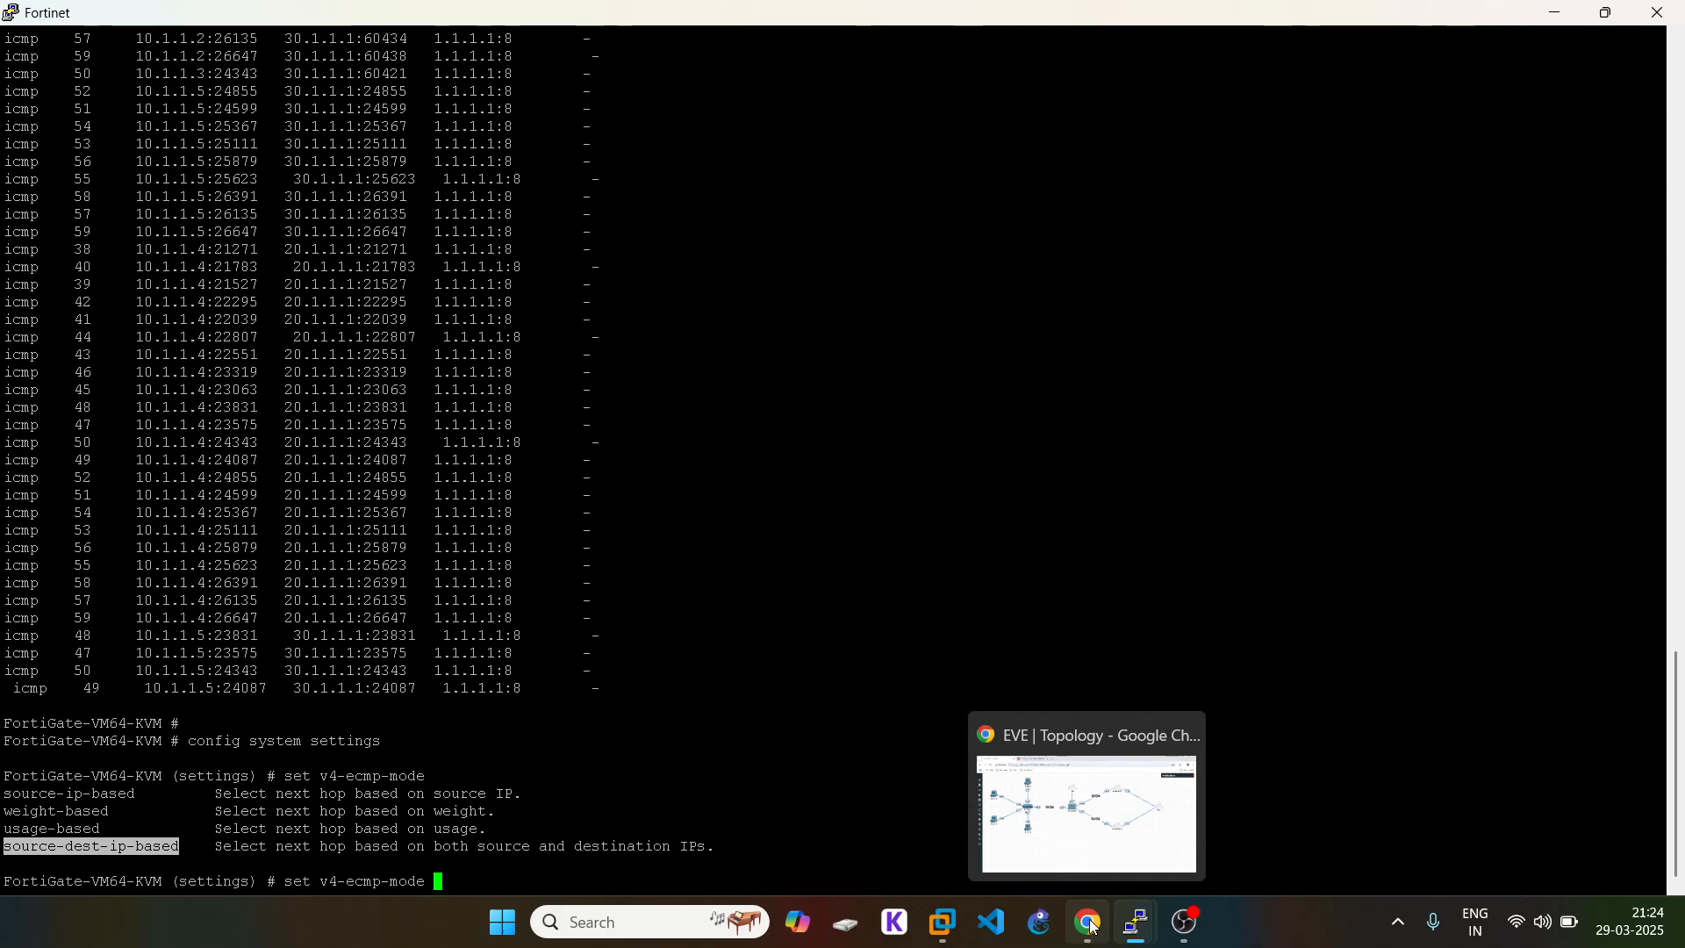
{"action": "left_click", "coordinate": [1093, 927]}
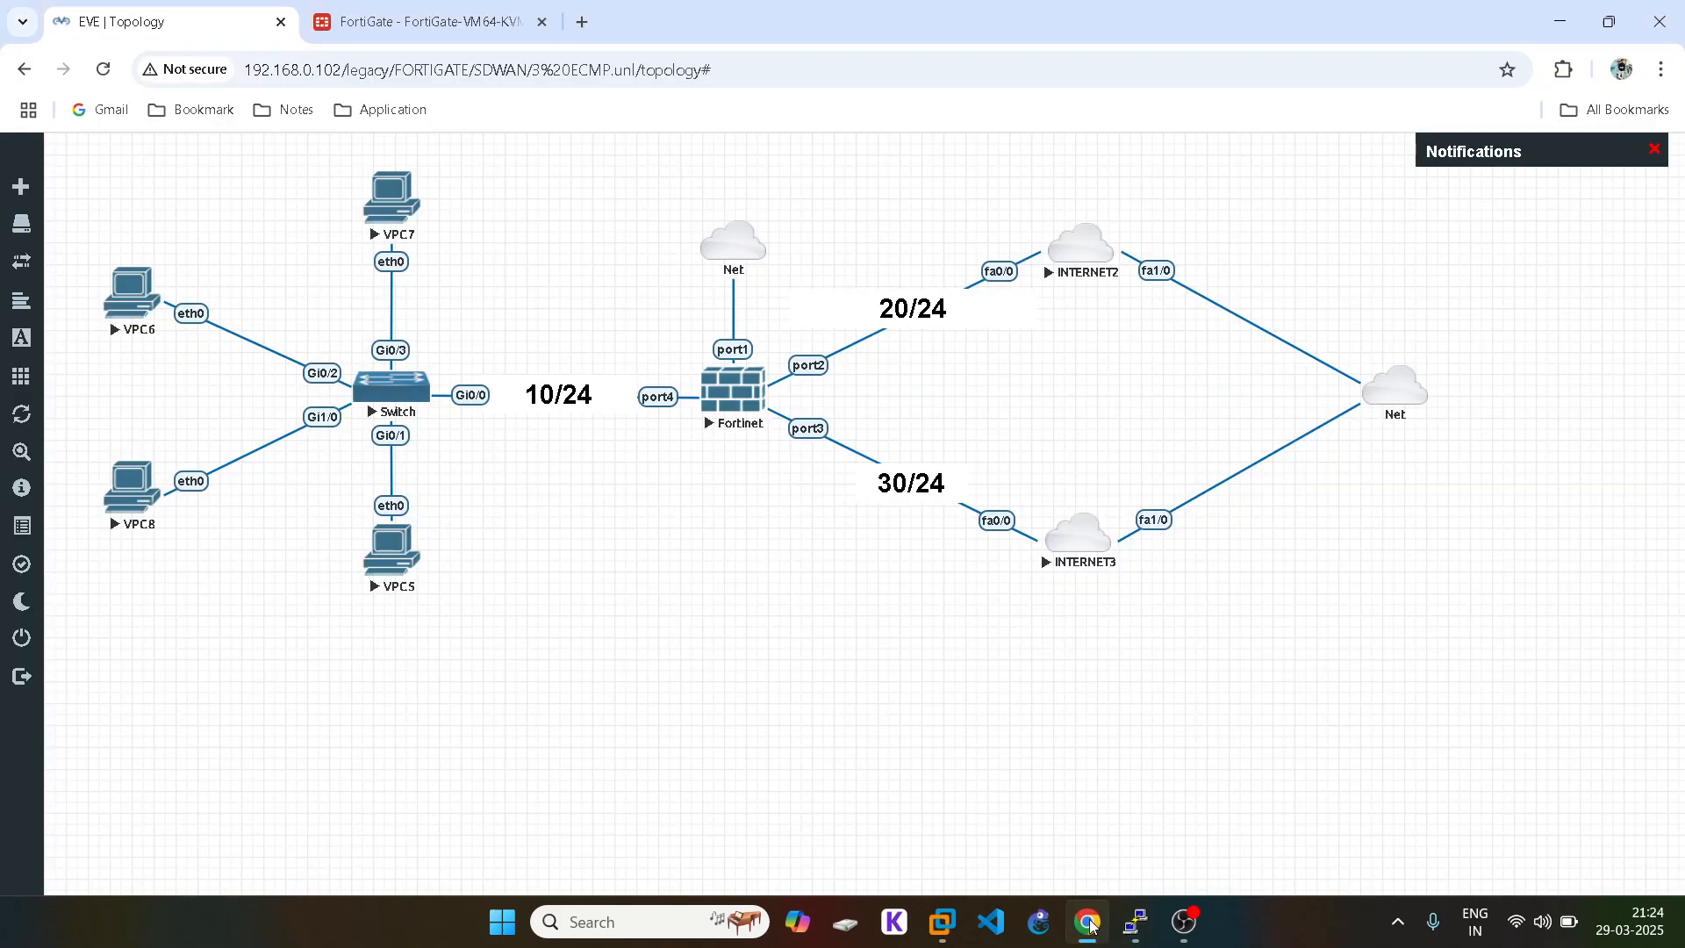
{"action": "left_click", "coordinate": [1093, 927]}
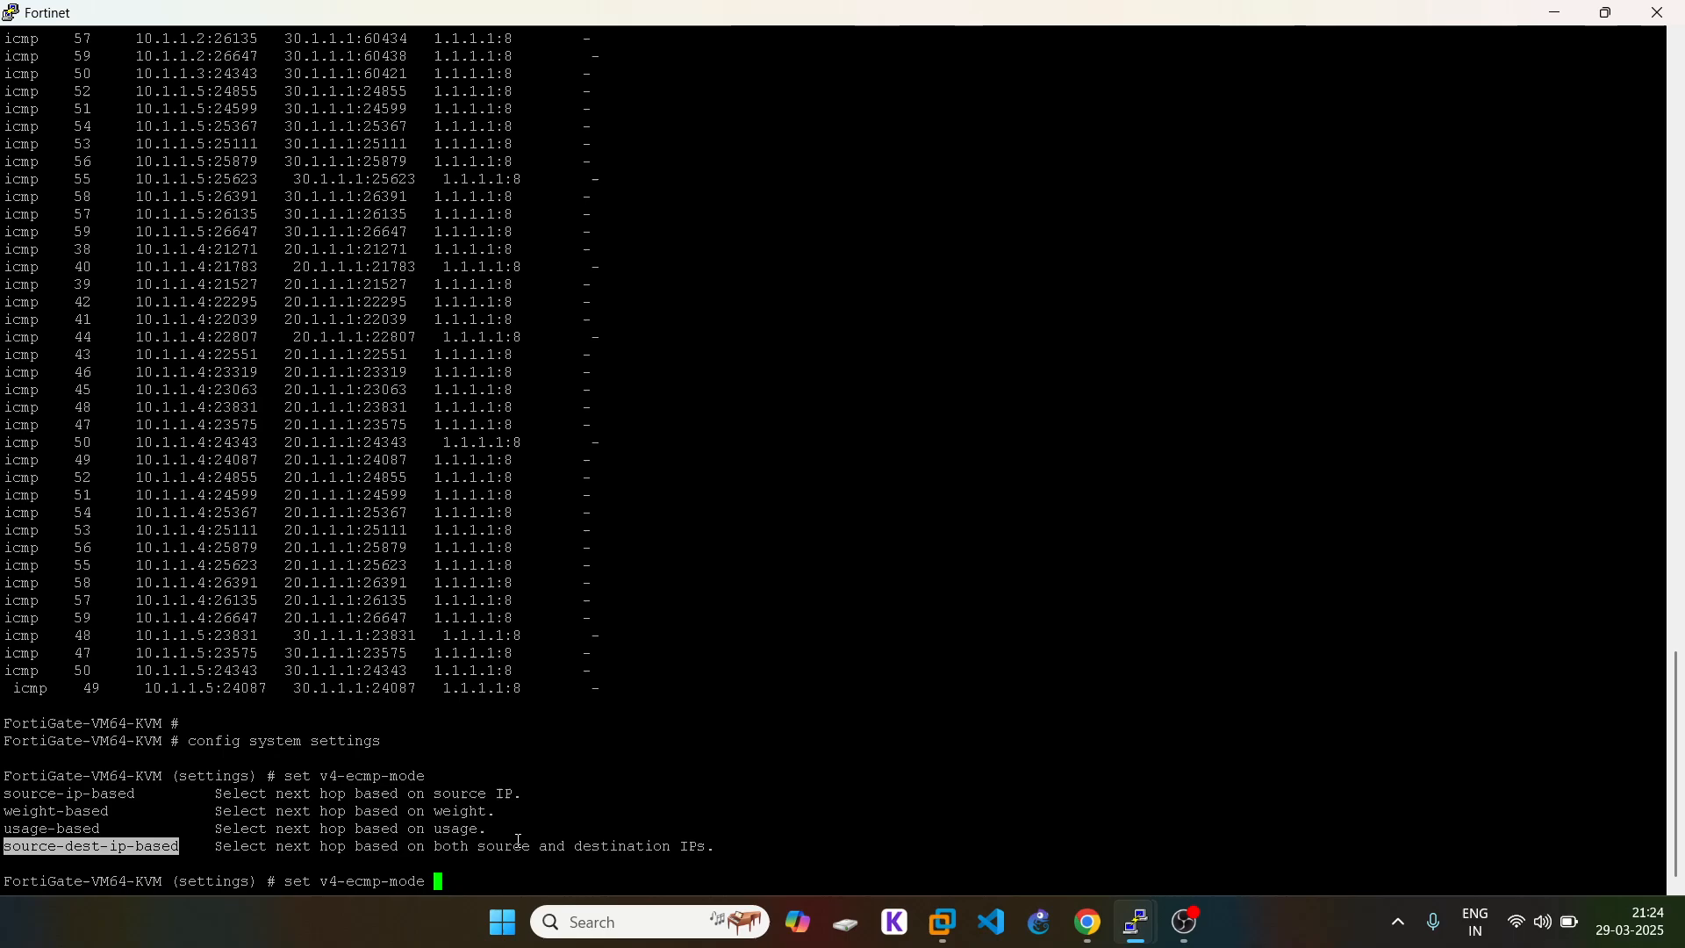
{"action": "left_click", "coordinate": [1088, 926]}
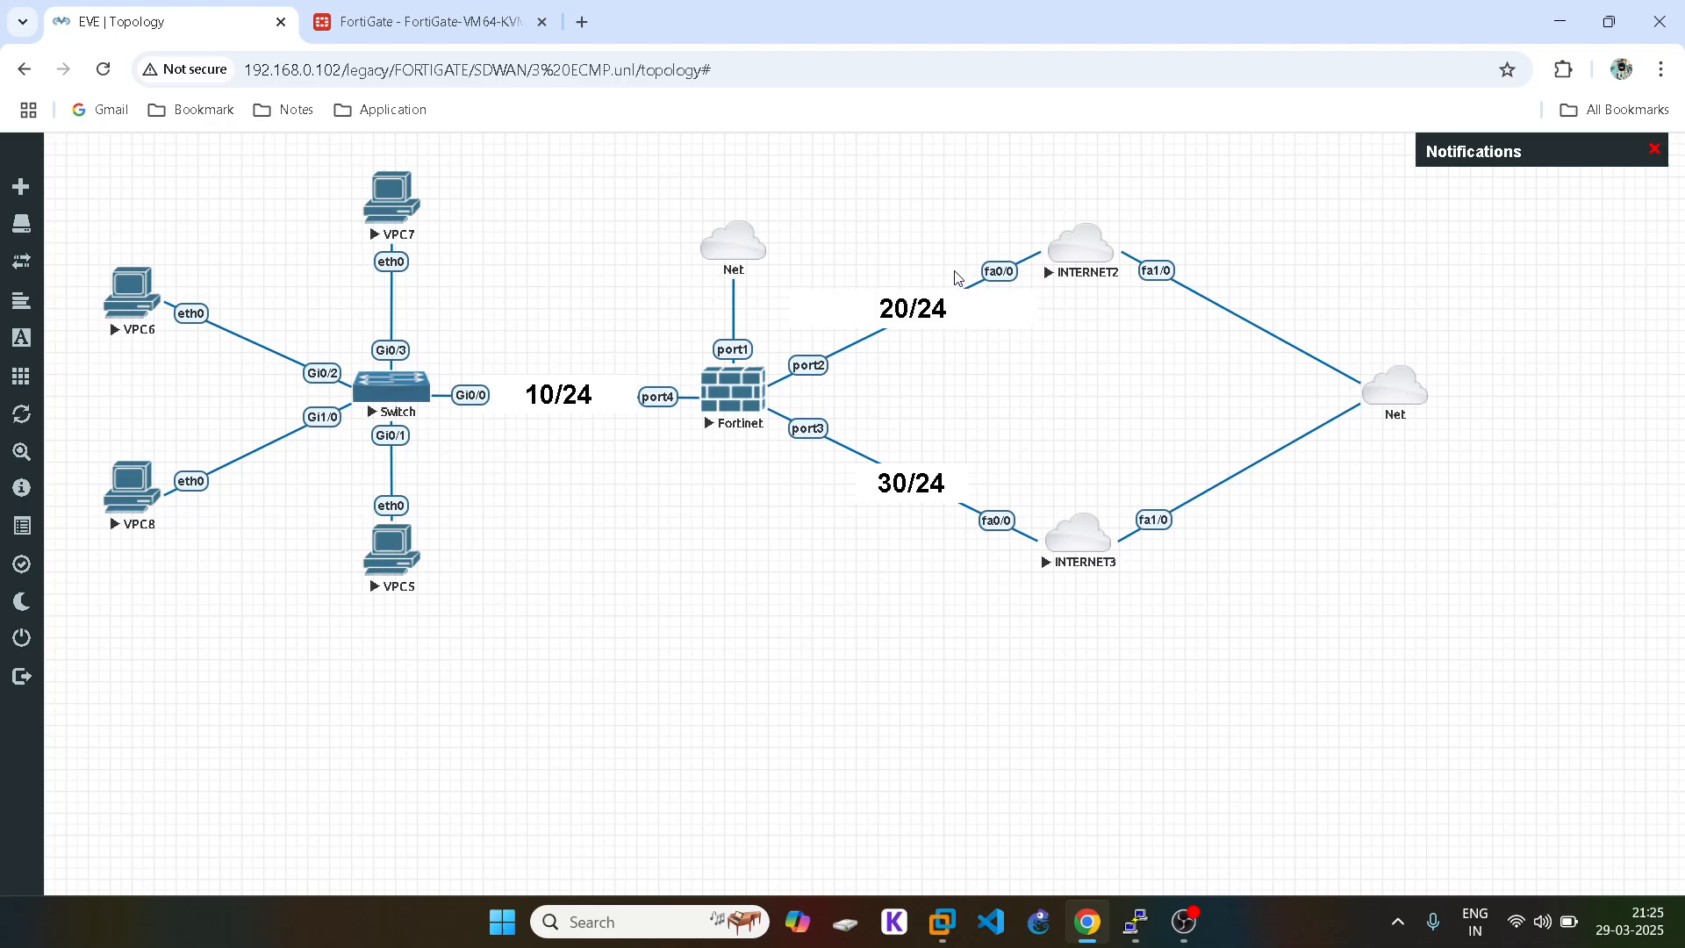
{"action": "mouse_move", "coordinate": [1092, 937]}
{"action": "mouse_move", "coordinate": [1154, 929]}
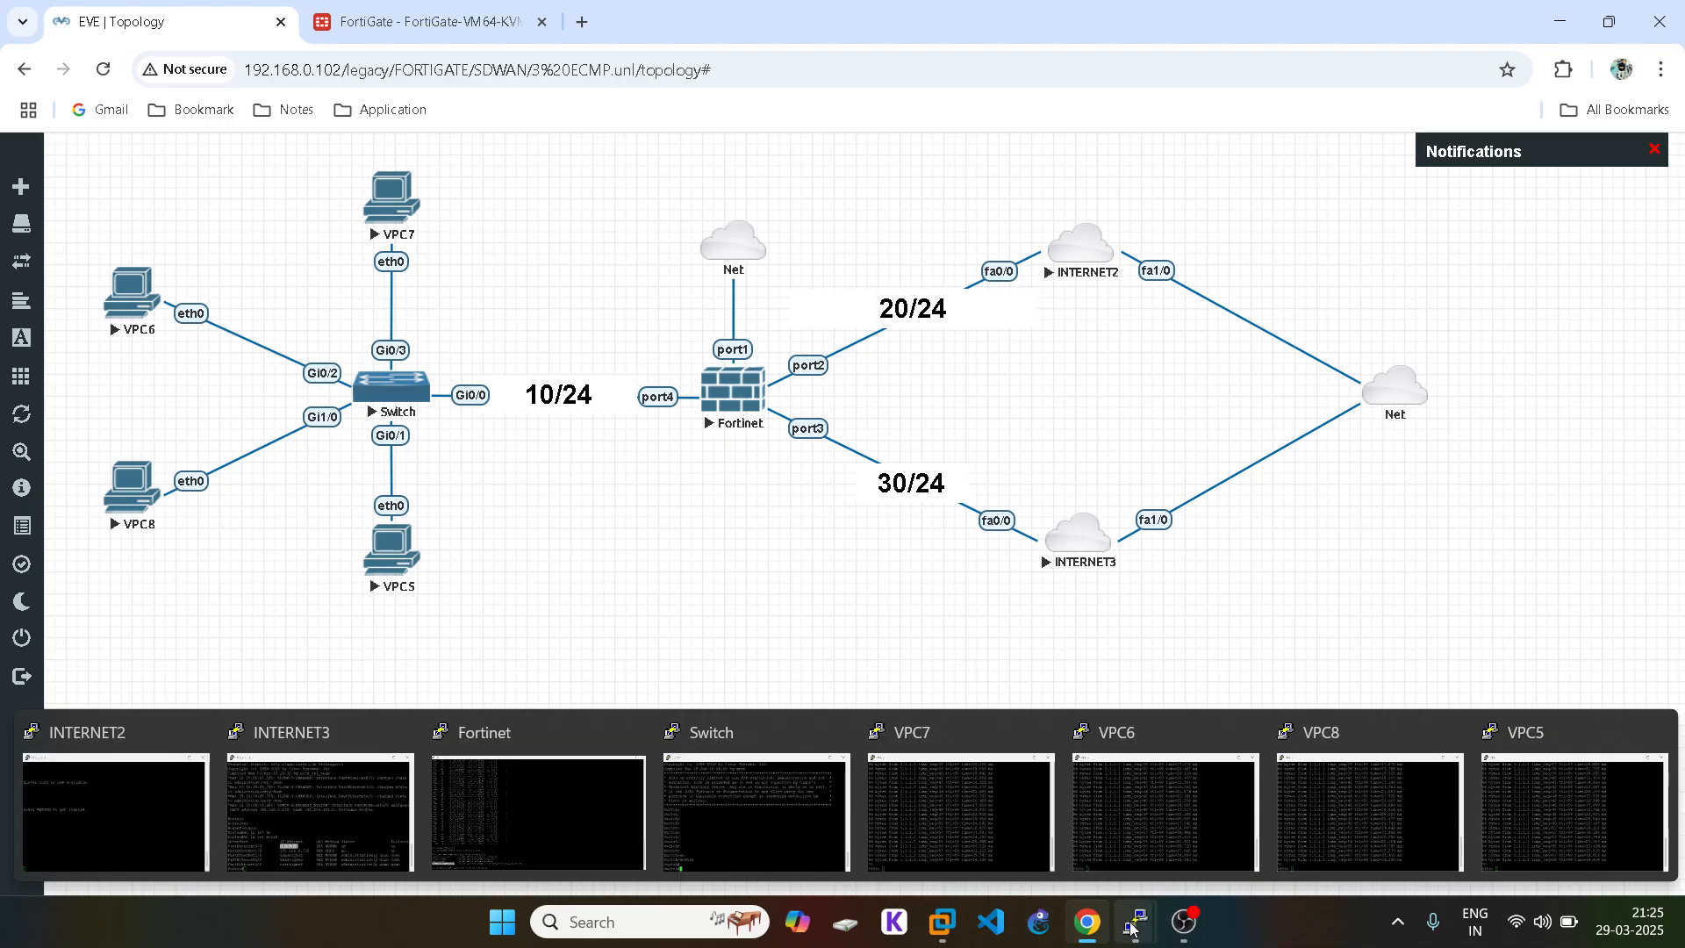
{"action": "left_click", "coordinate": [461, 817]}
Step: Paste source-dest-ip-based after set v4-ecmp-mode and apply it
{"action": "type", "text": "settings) # set v4-ecmp-mode s"}
{"action": "right_click", "coordinate": [553, 779]}
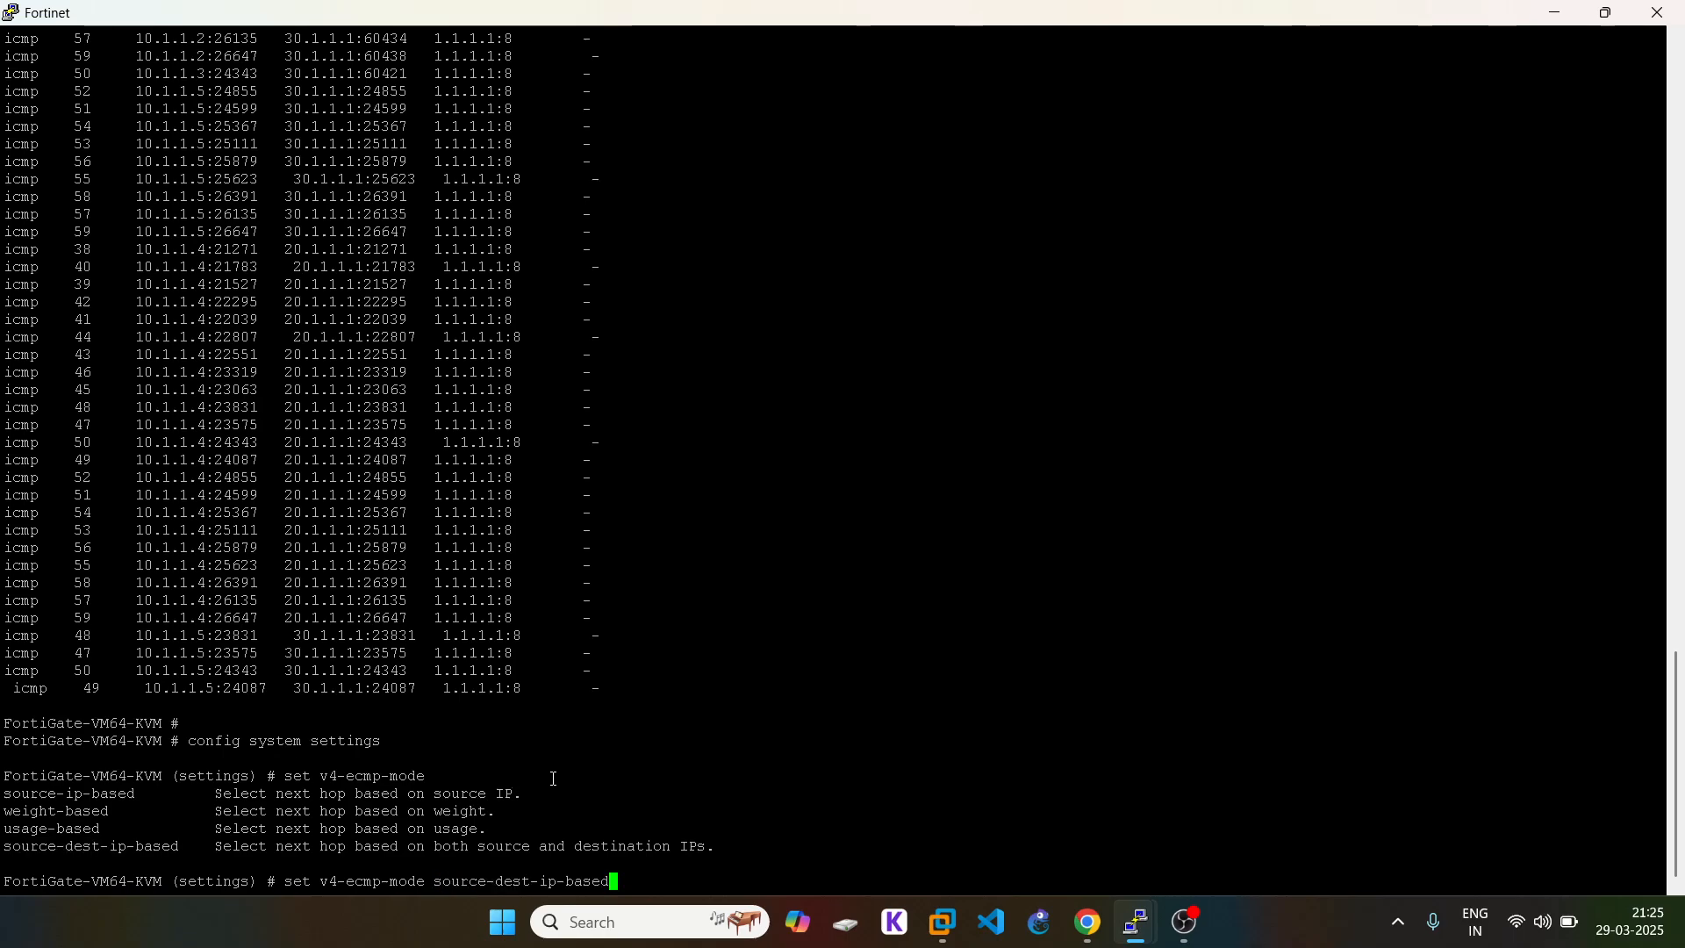
{"action": "key", "text": "Return"}
Step: Confirm the mode with show, save with end, and go back to the EVE topology
{"action": "type", "text": "end"}
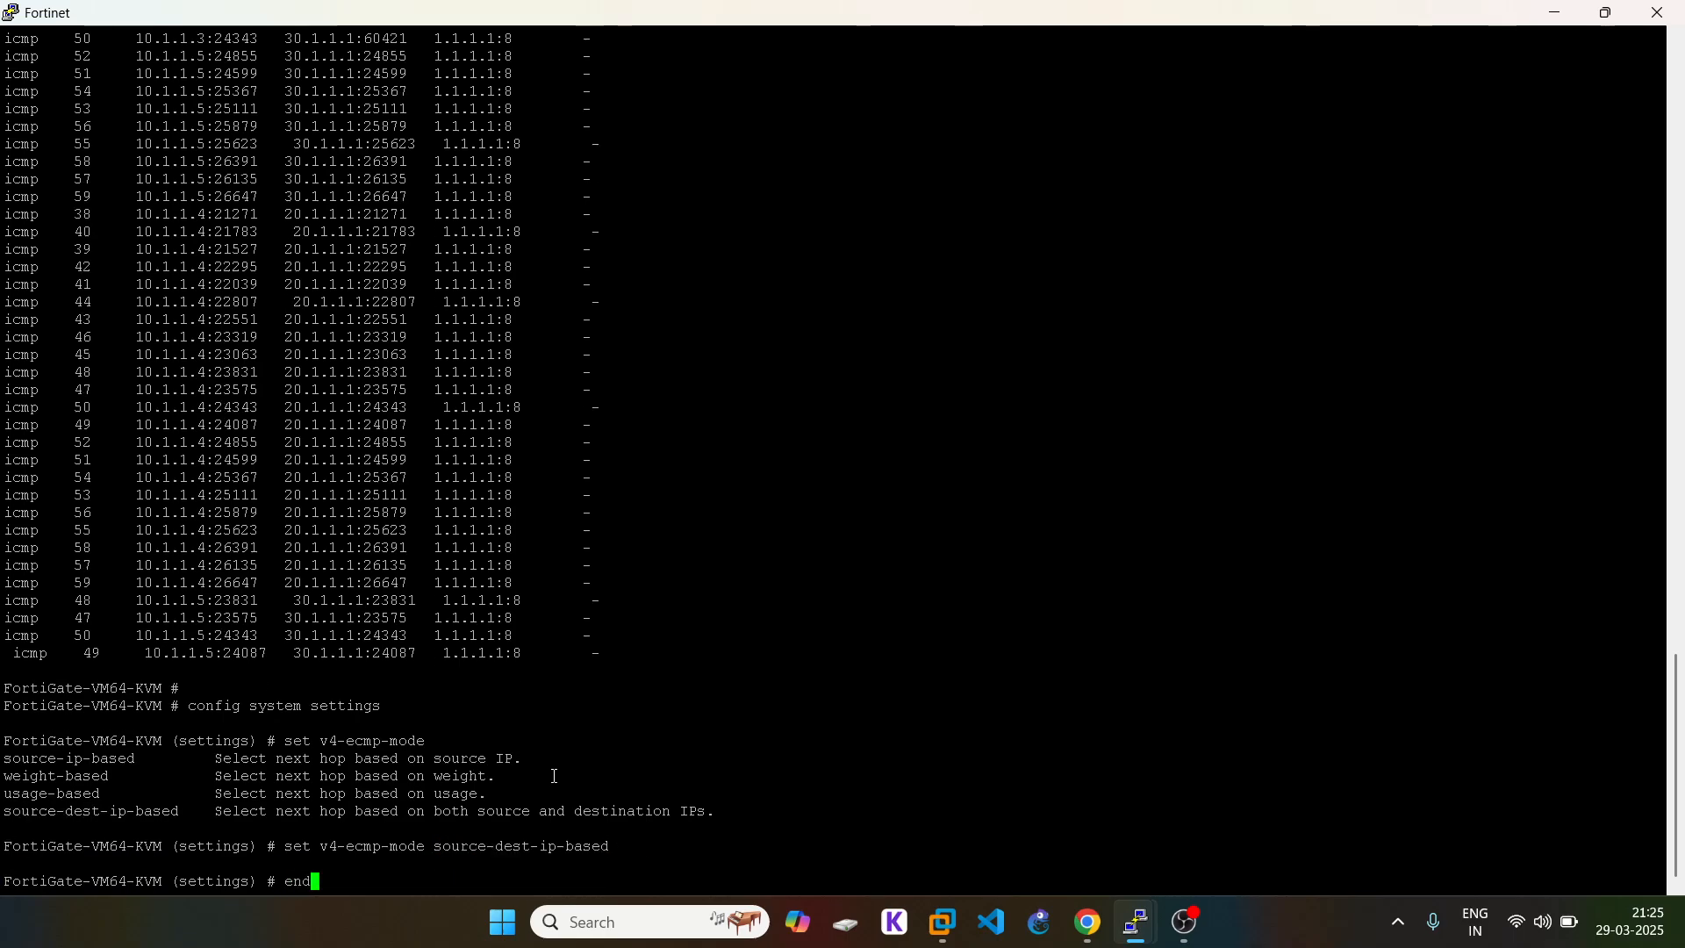
{"action": "key", "text": "BackSpace"}
{"action": "key", "text": "BackSpace"}
{"action": "type", "text": "show"}
{"action": "key", "text": "Return"}
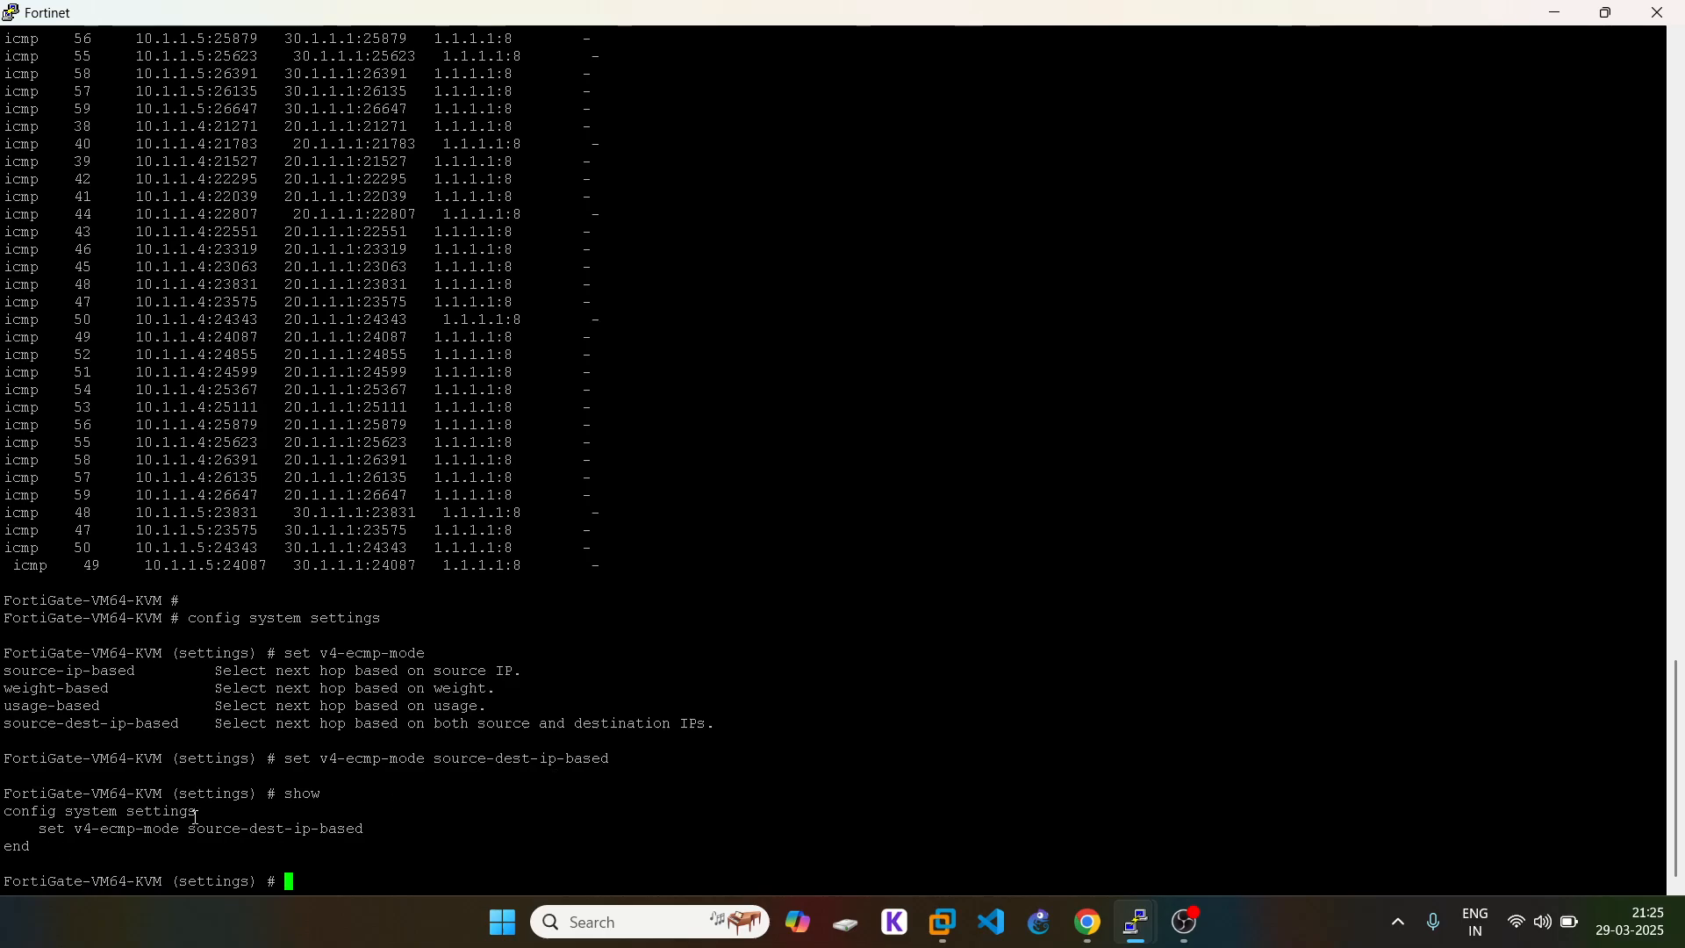
{"action": "type", "text": "end"}
{"action": "key", "text": "Return"}
{"action": "key", "text": "Return"}
{"action": "key", "text": "Return"}
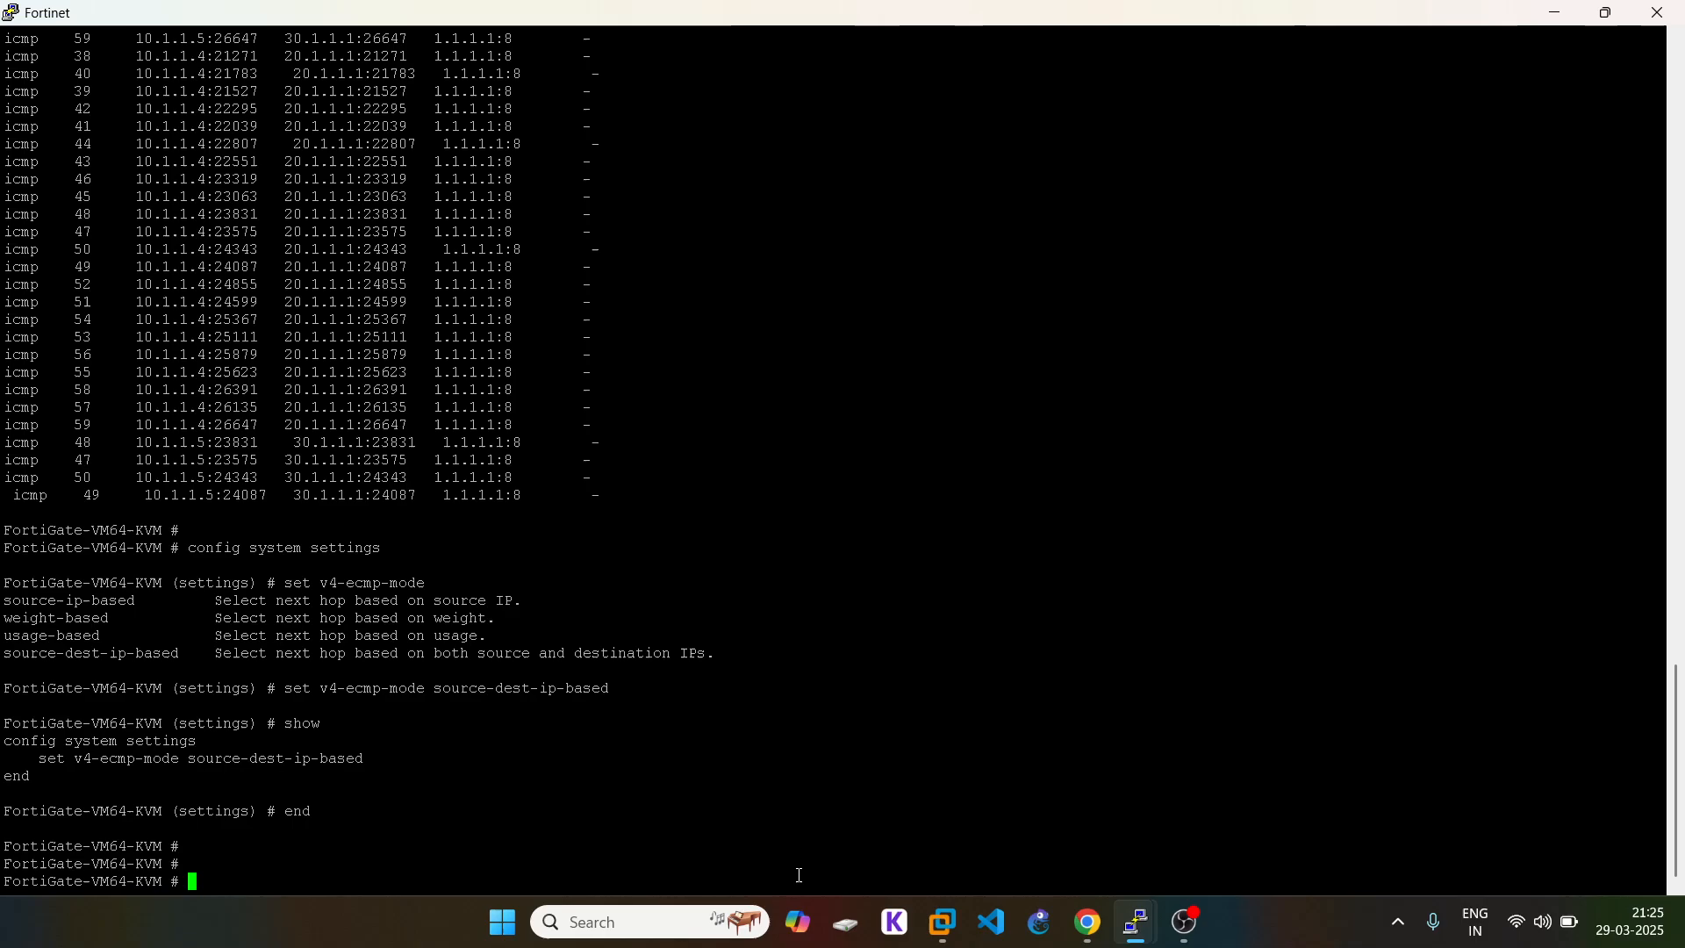
{"action": "left_click", "coordinate": [1074, 919]}
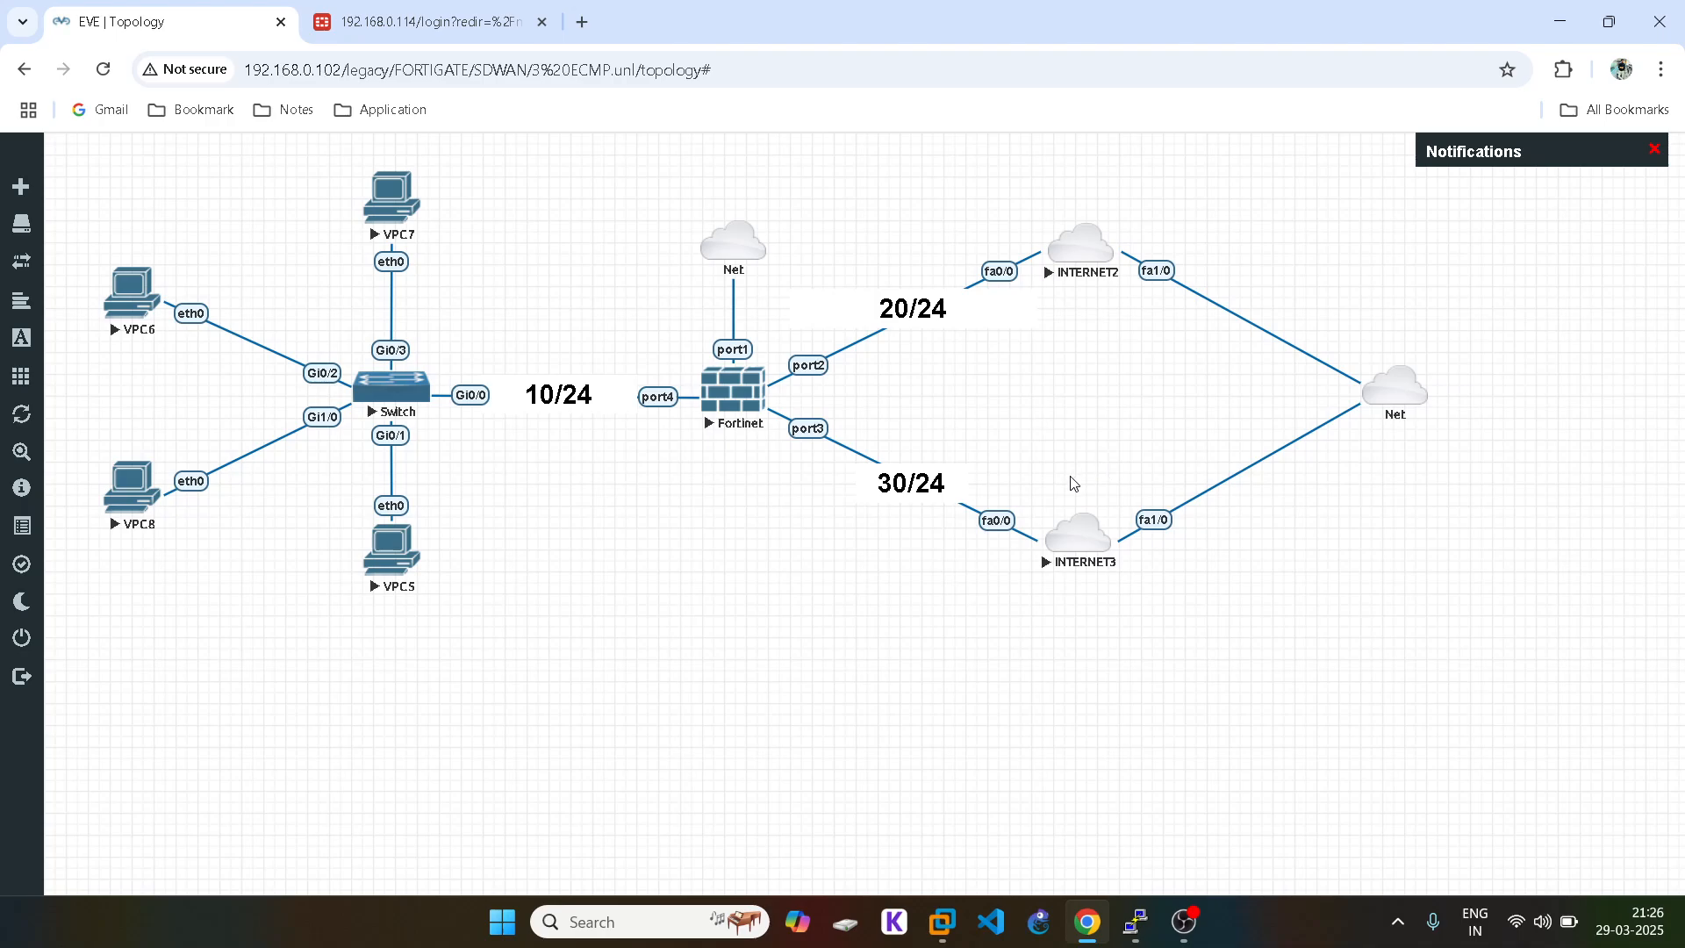
Step: Rerun the continuous ping to 1.1.1.1 on VPC7
{"action": "mouse_move", "coordinate": [1145, 930]}
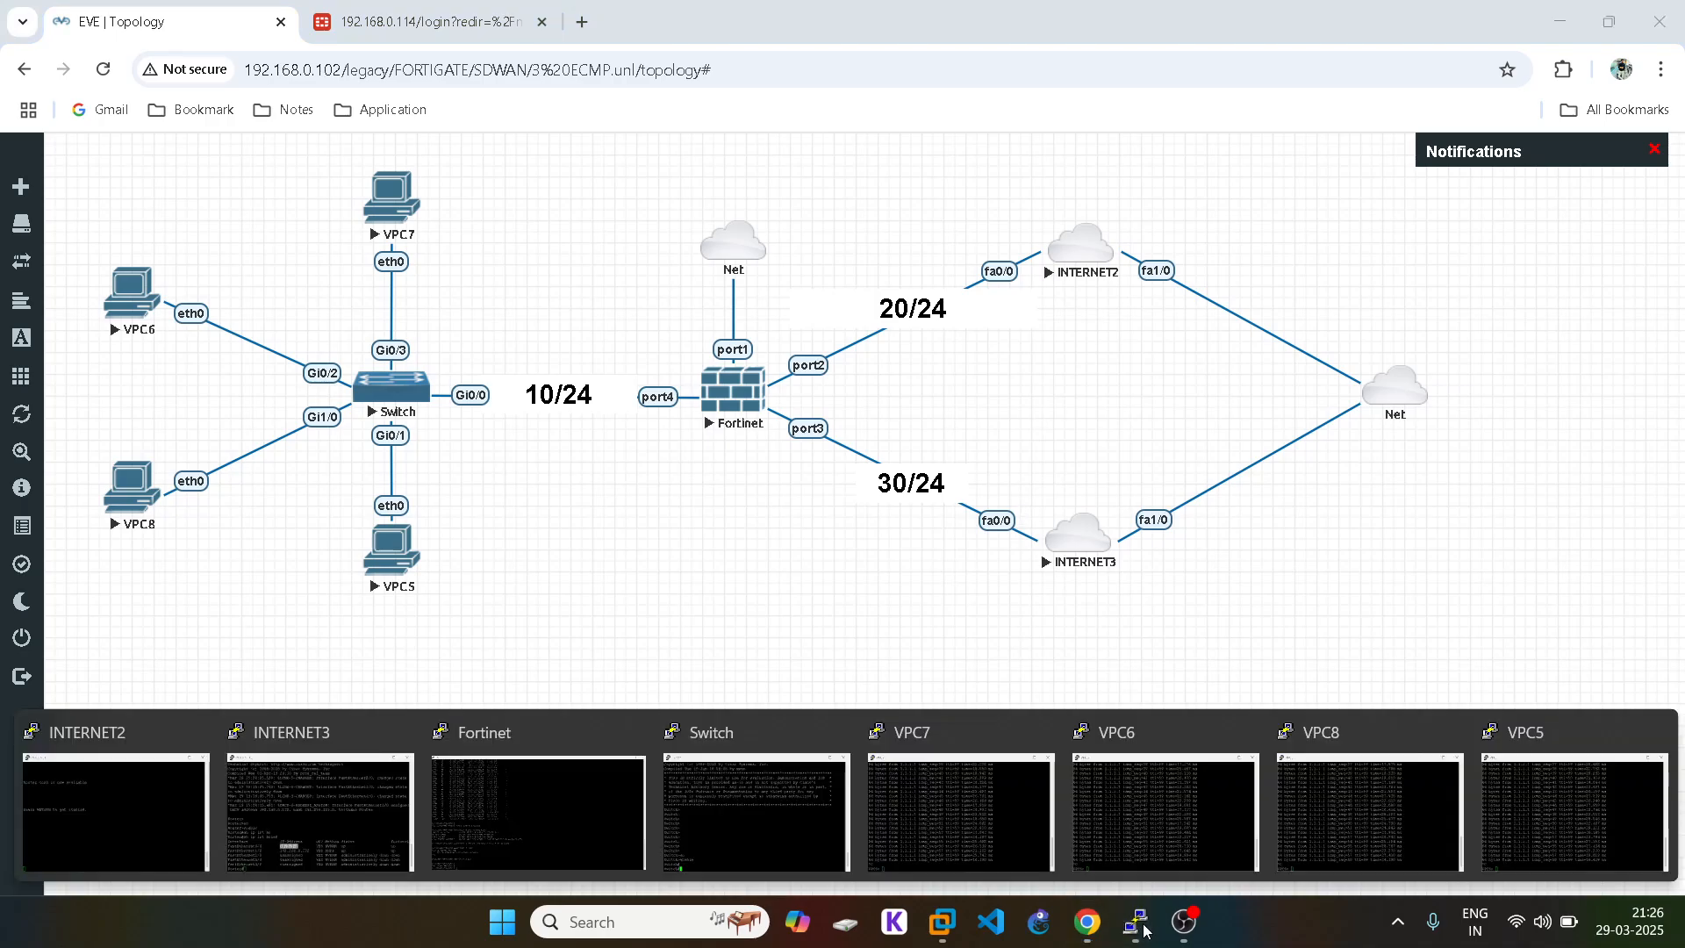
{"action": "left_click", "coordinate": [877, 782]}
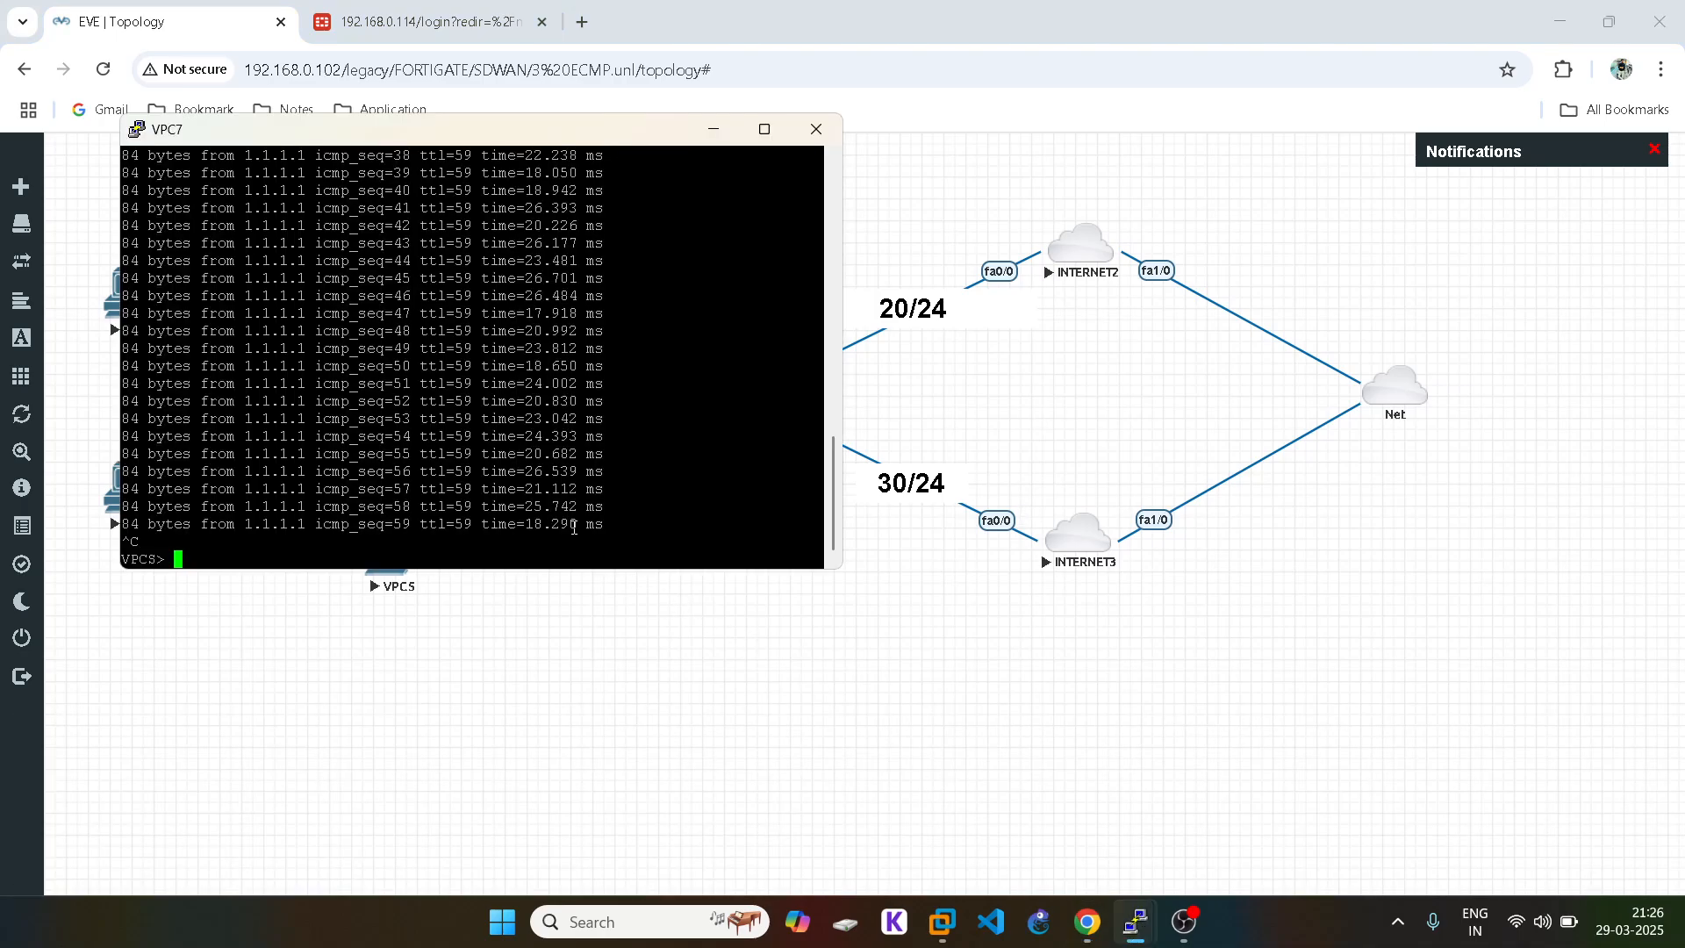
{"action": "key", "text": "Up"}
{"action": "key", "text": "Return"}
{"action": "left_click", "coordinate": [927, 642]}
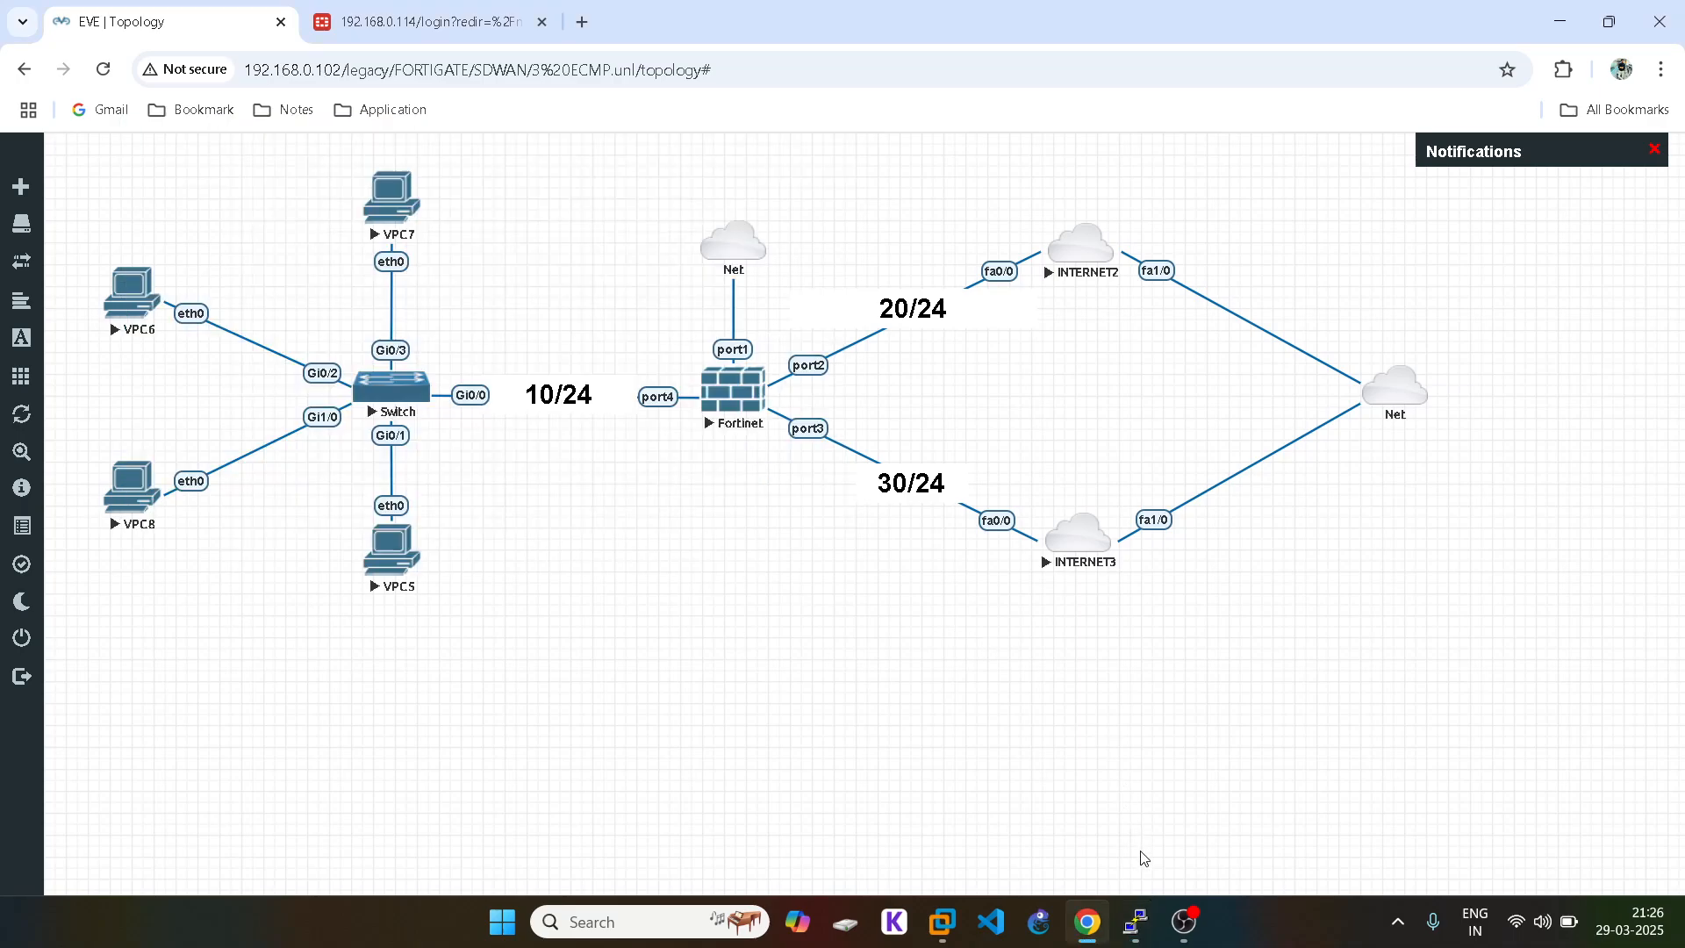
Step: Rerun ping 1.1.1.1 -t on VPC6 and return to the FortiGate console
{"action": "mouse_move", "coordinate": [1137, 923]}
{"action": "left_click", "coordinate": [1163, 794]}
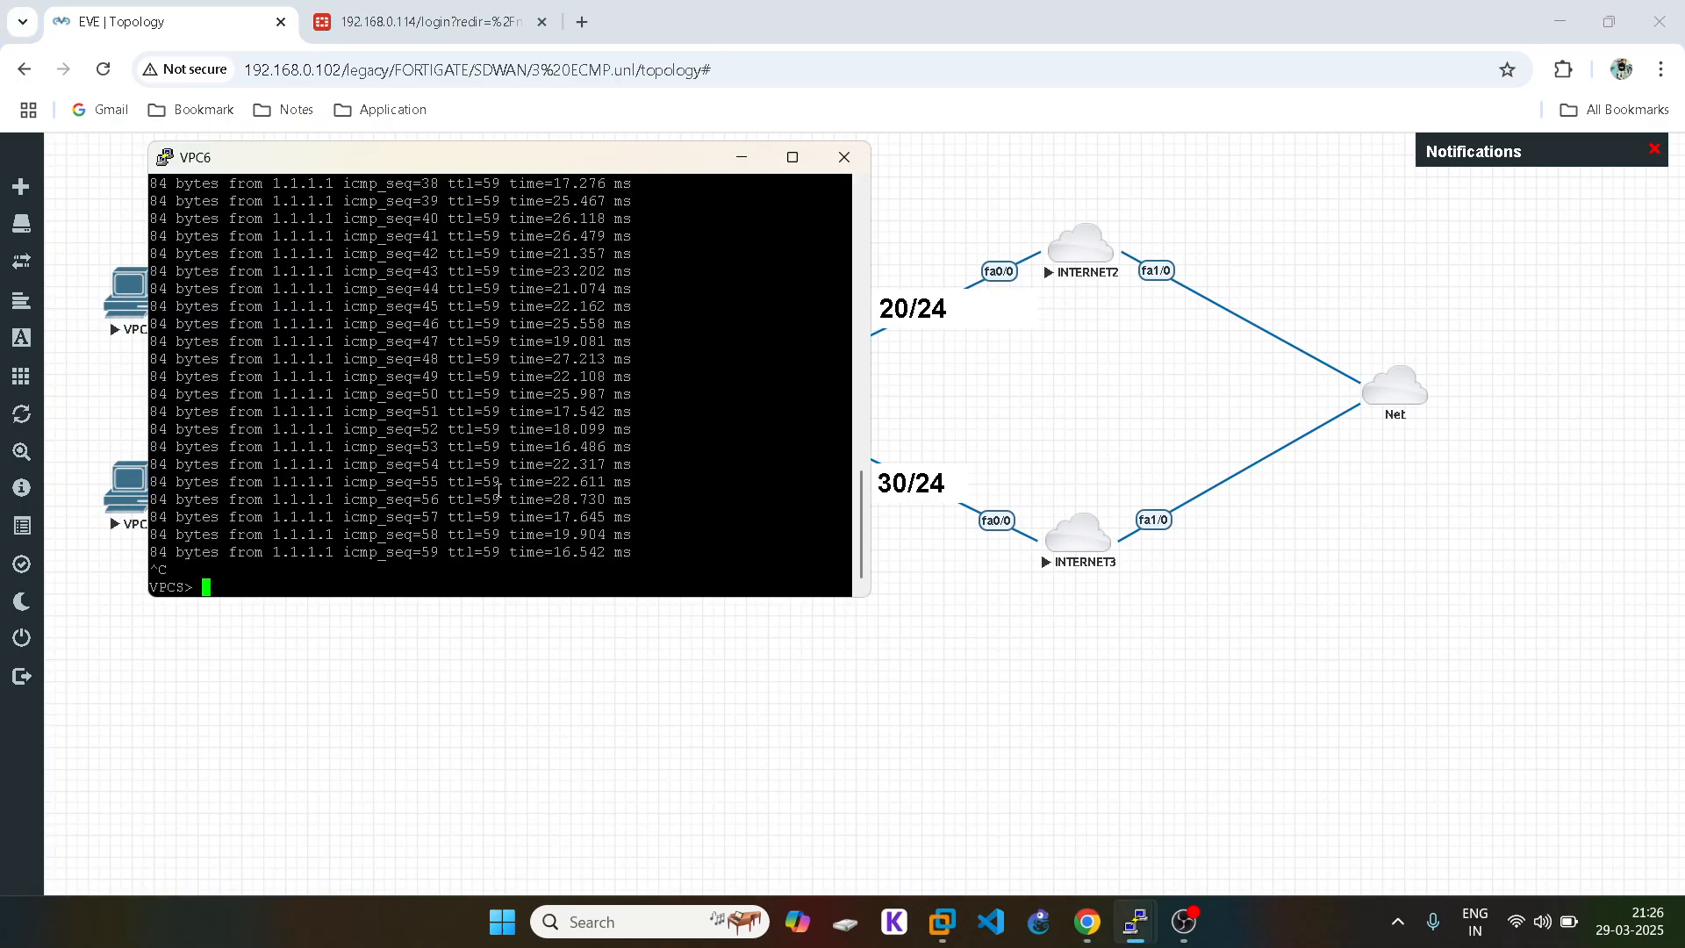
{"action": "key", "text": "Up"}
{"action": "key", "text": "Return"}
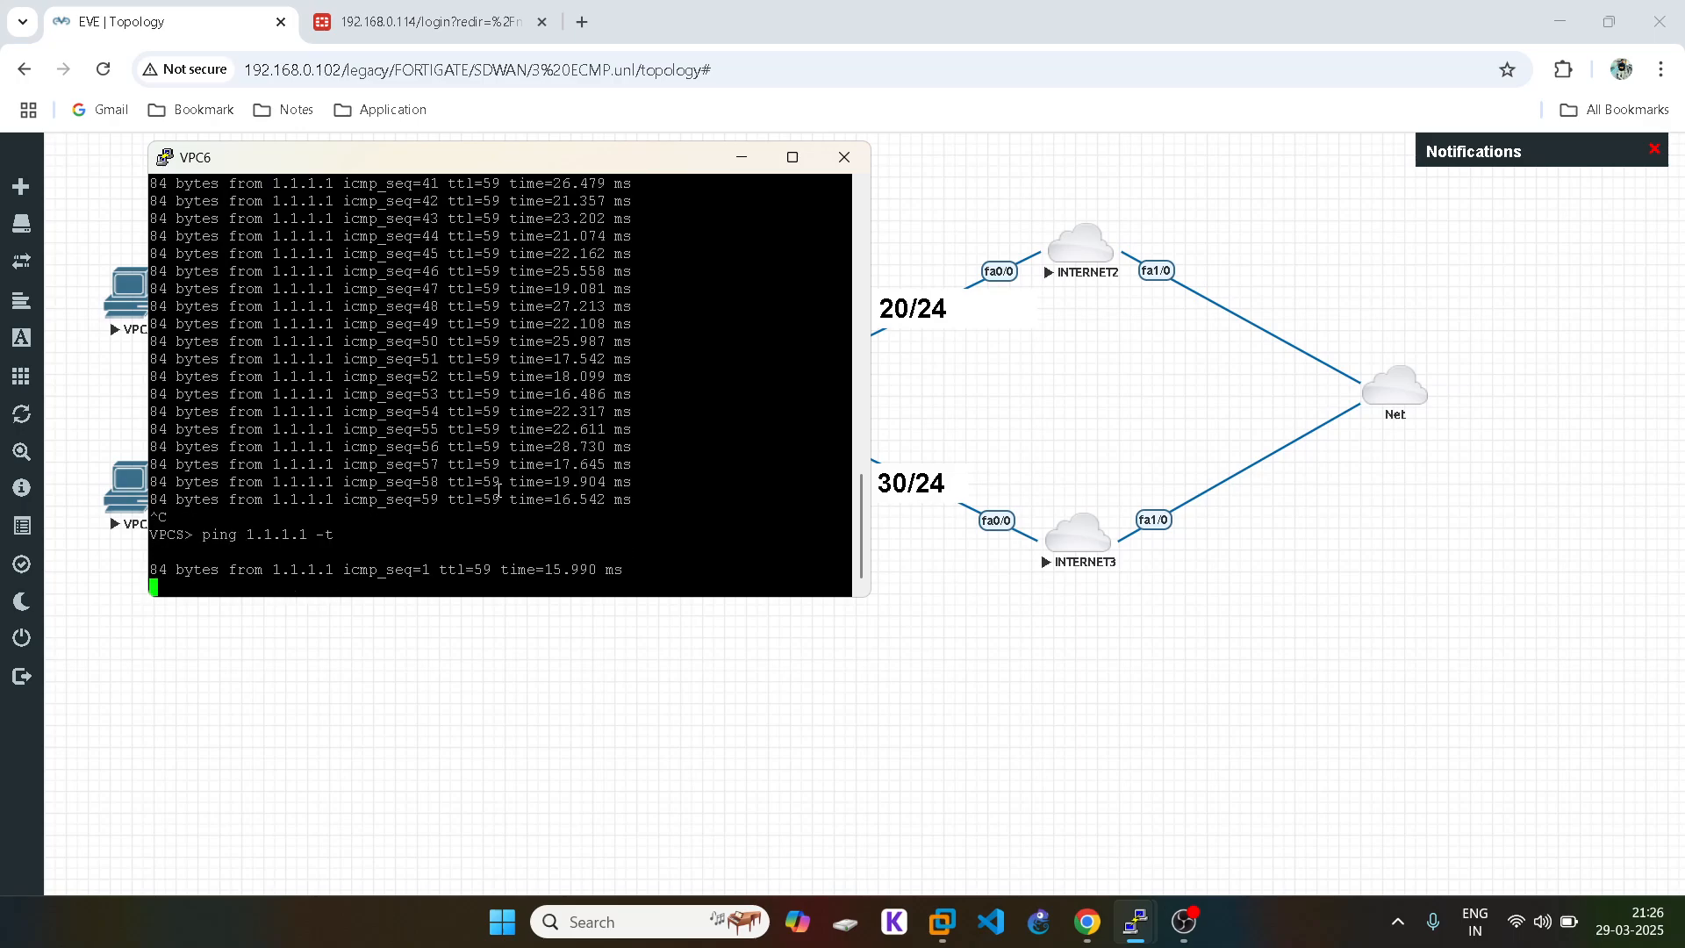
{"action": "left_click", "coordinate": [1056, 651]}
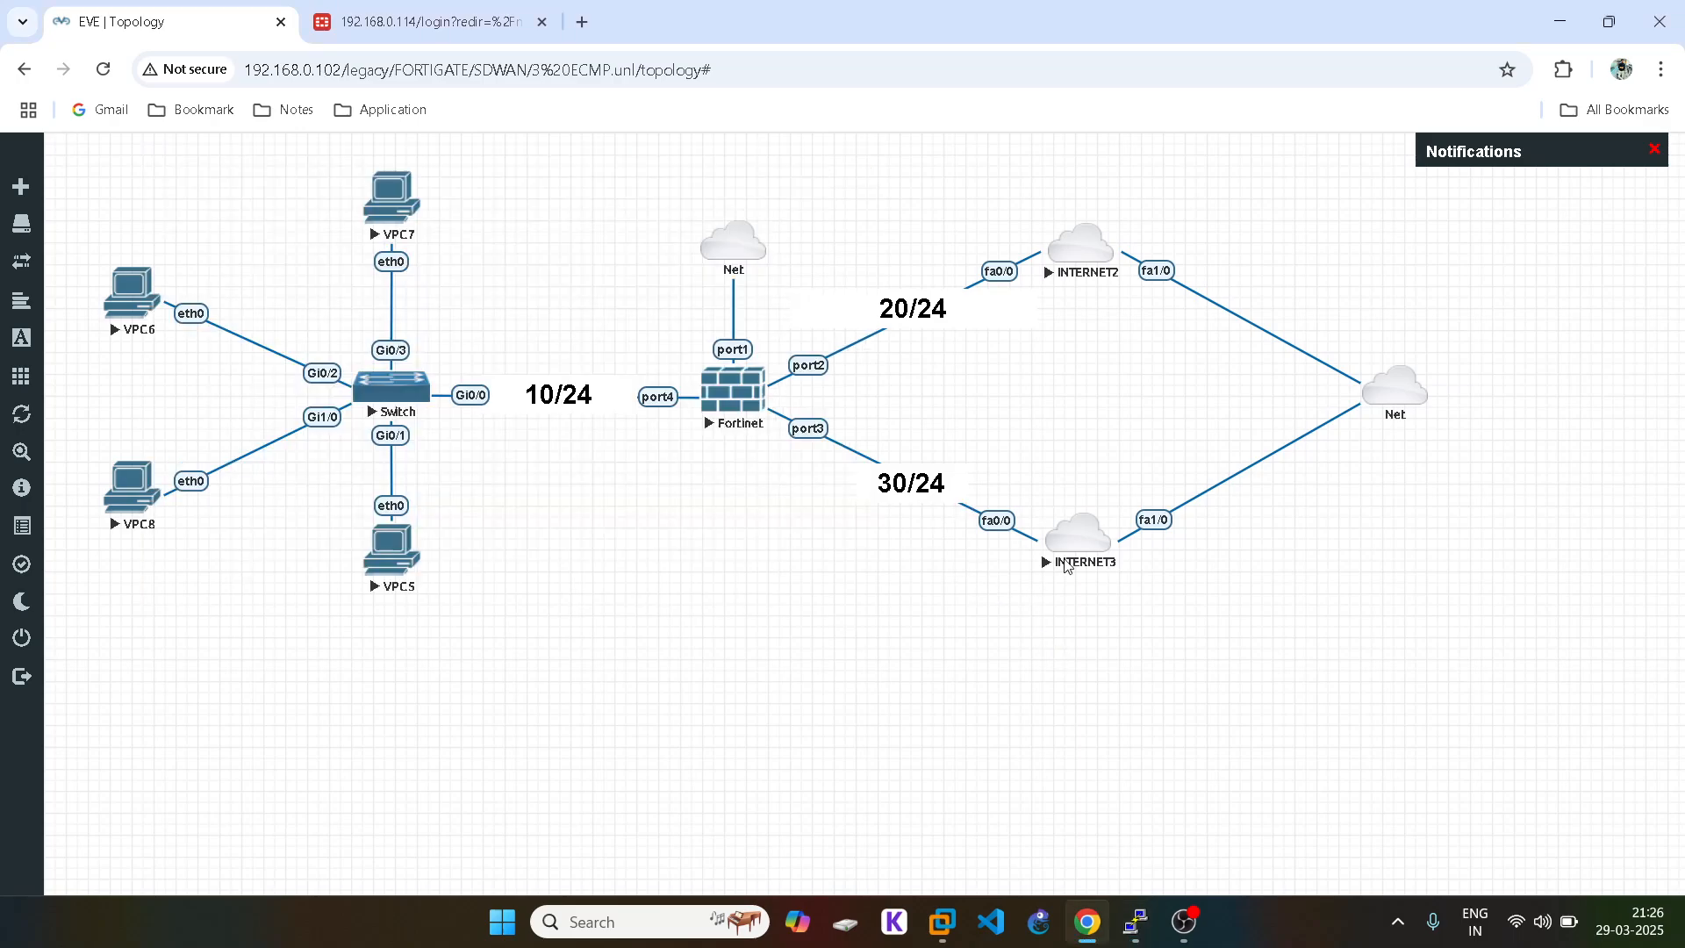
{"action": "mouse_move", "coordinate": [1135, 921]}
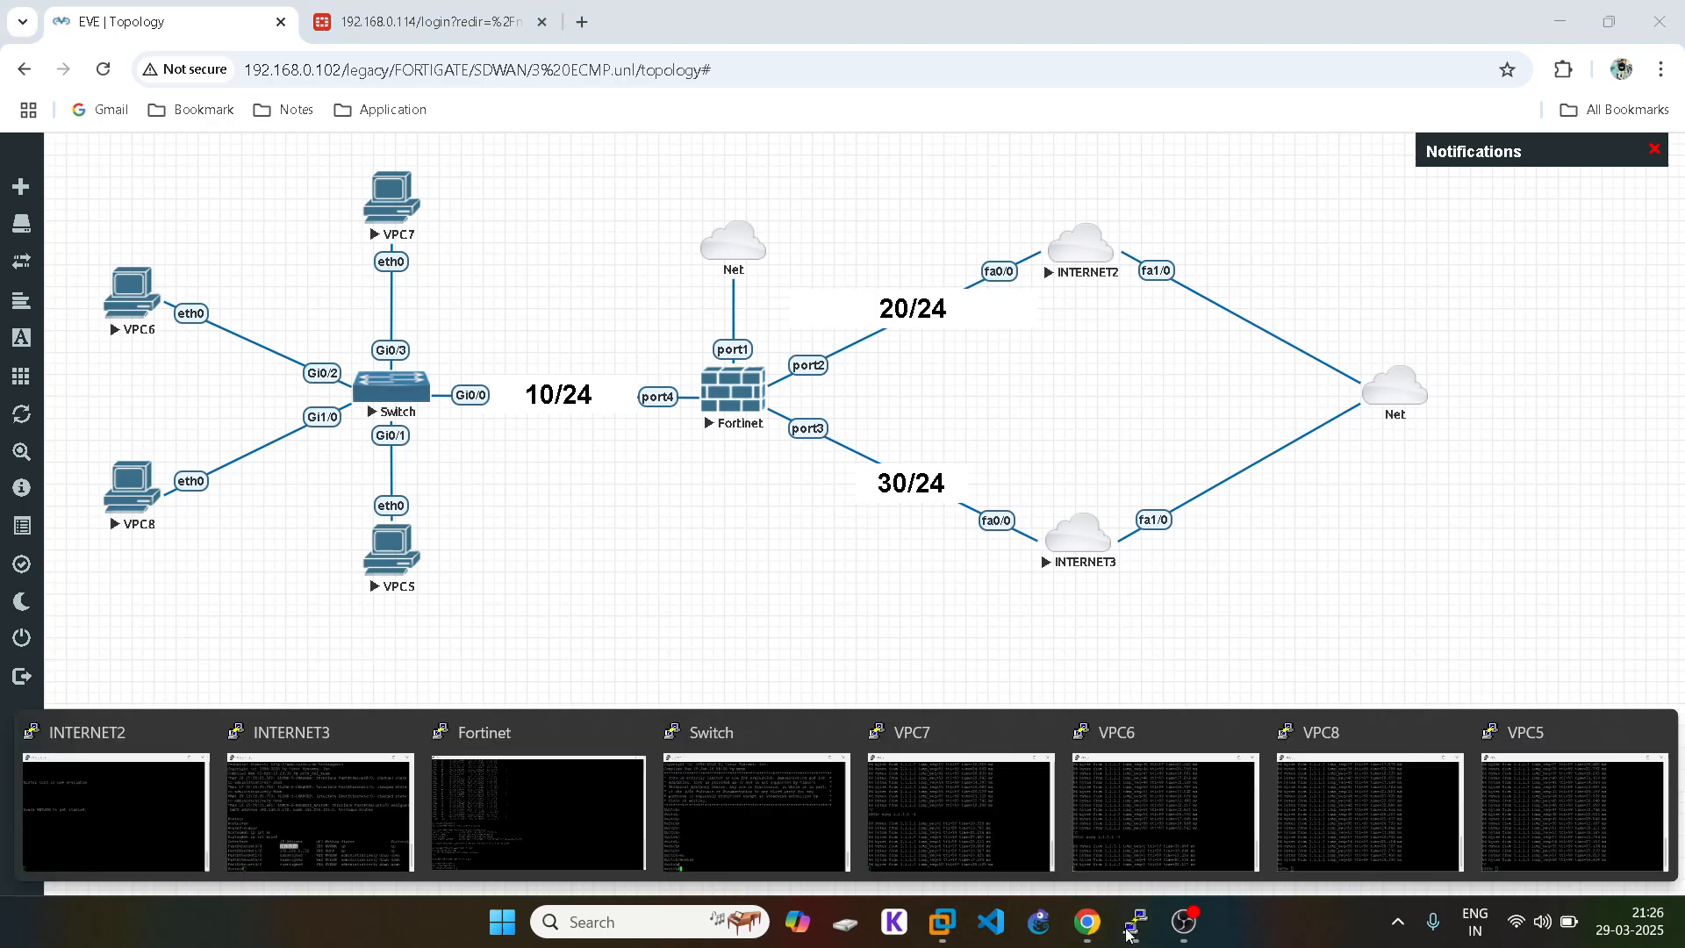
{"action": "left_click", "coordinate": [648, 802]}
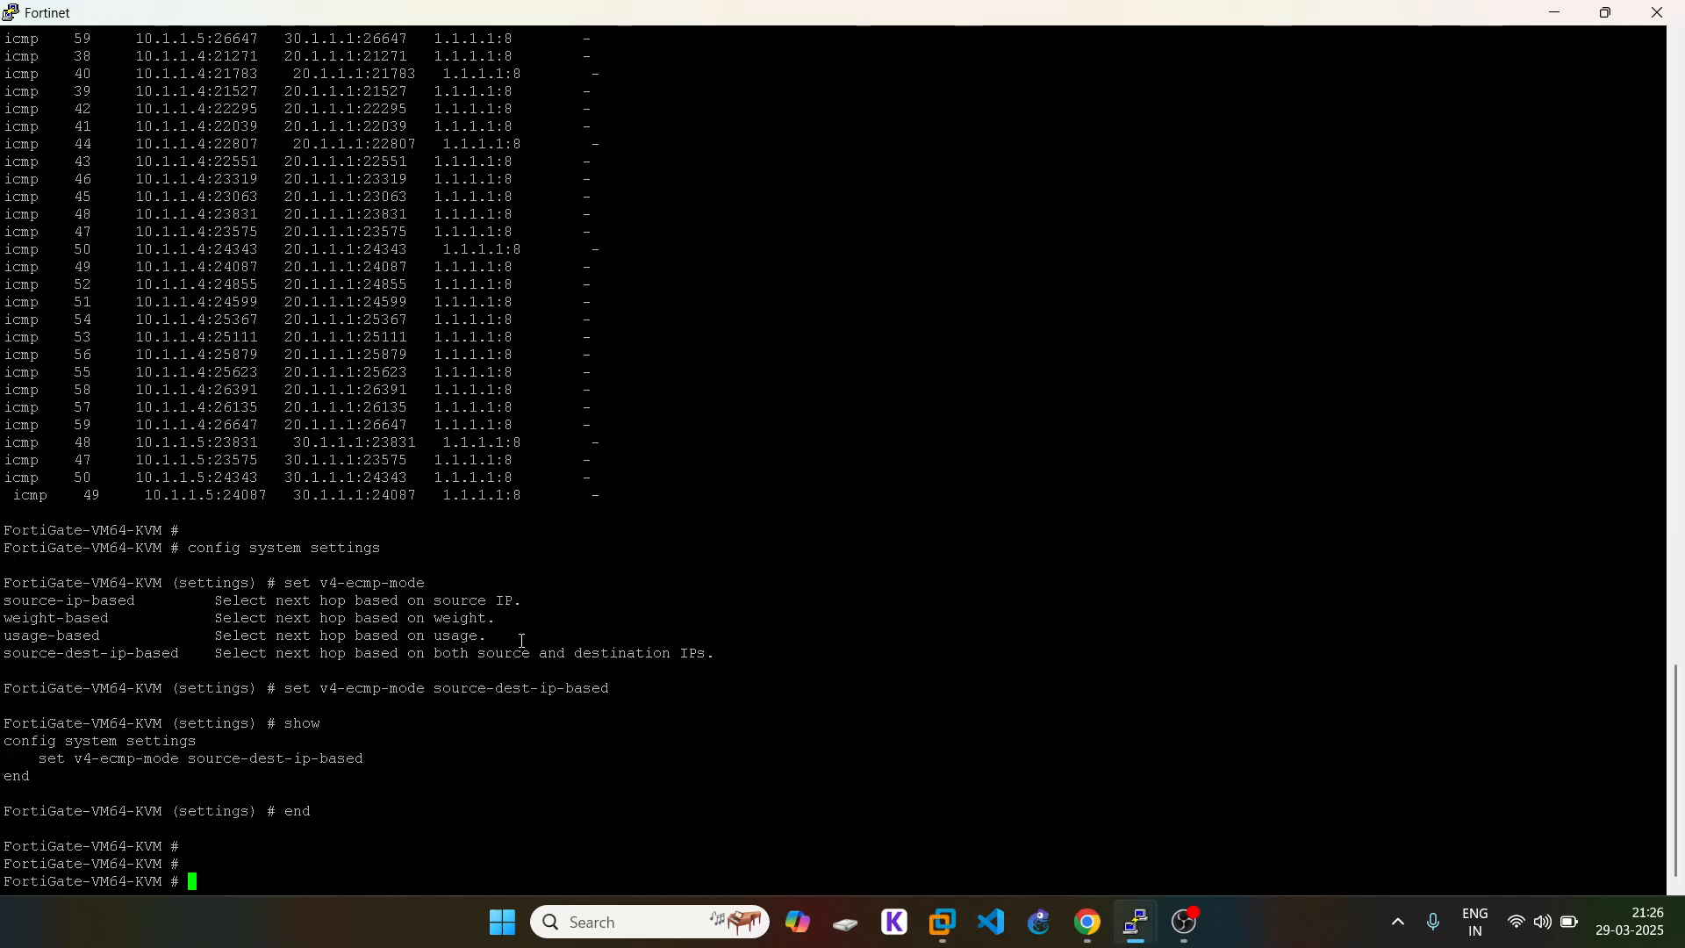
Step: Run get system session list, confirm 1.1.1.1 pings NAT via 20.1.1.1, then return to EVE
{"action": "type", "text": "get system "}
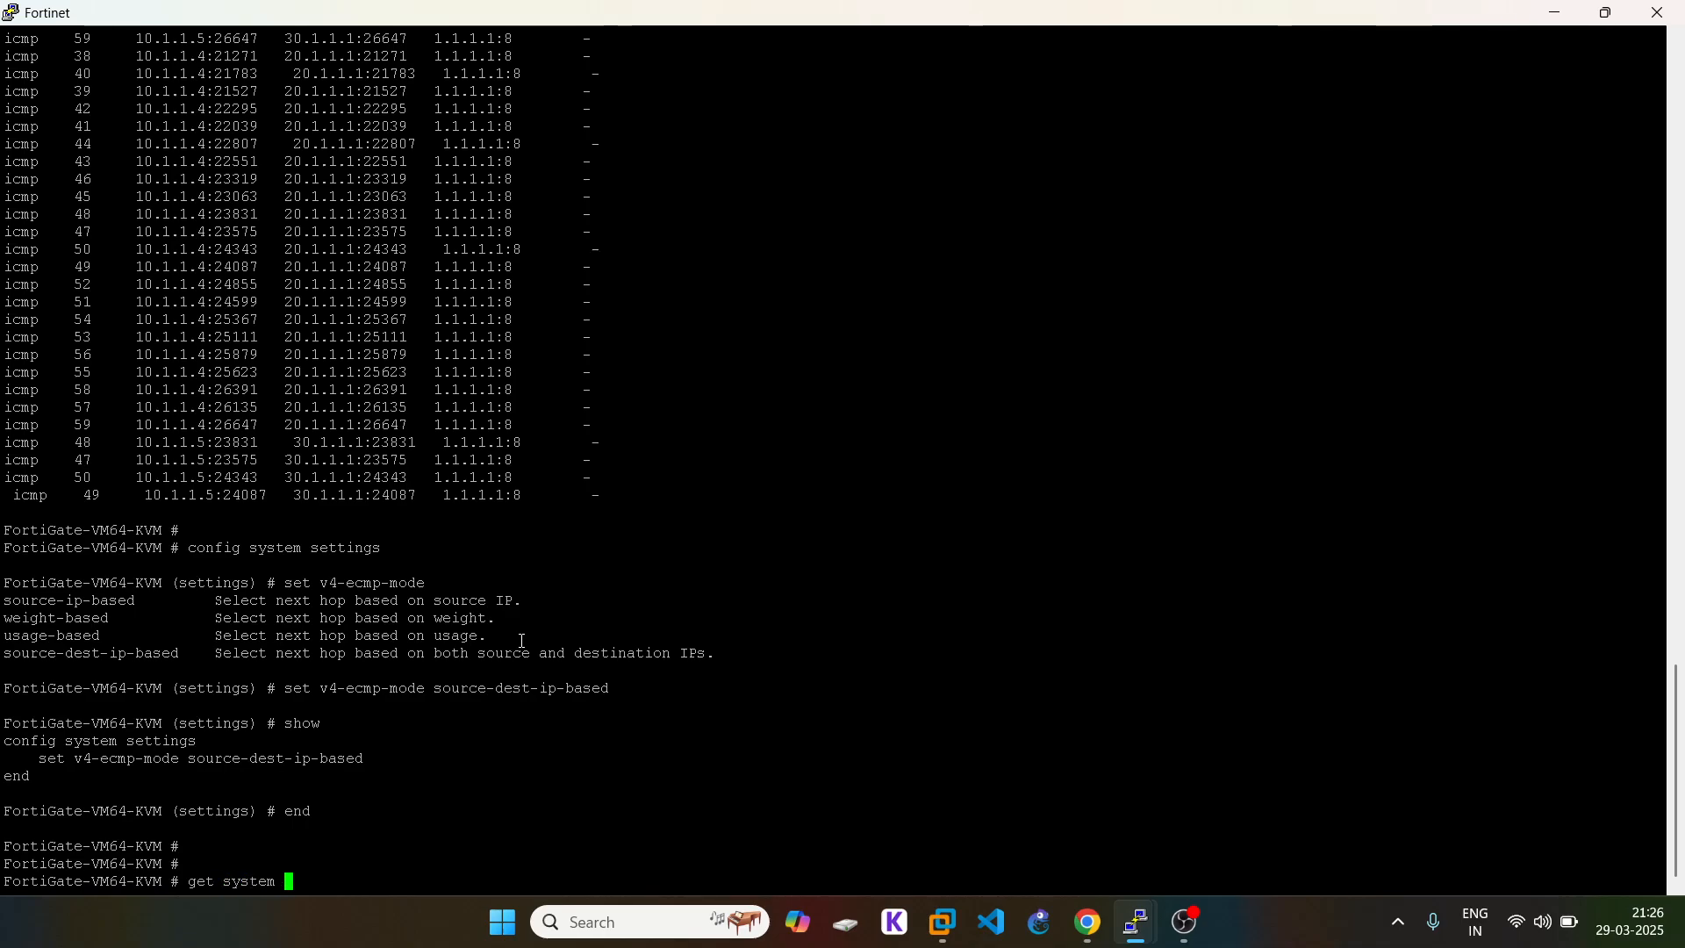
{"action": "type", "text": "session list"}
{"action": "key", "text": "Return"}
{"action": "key", "text": "space"}
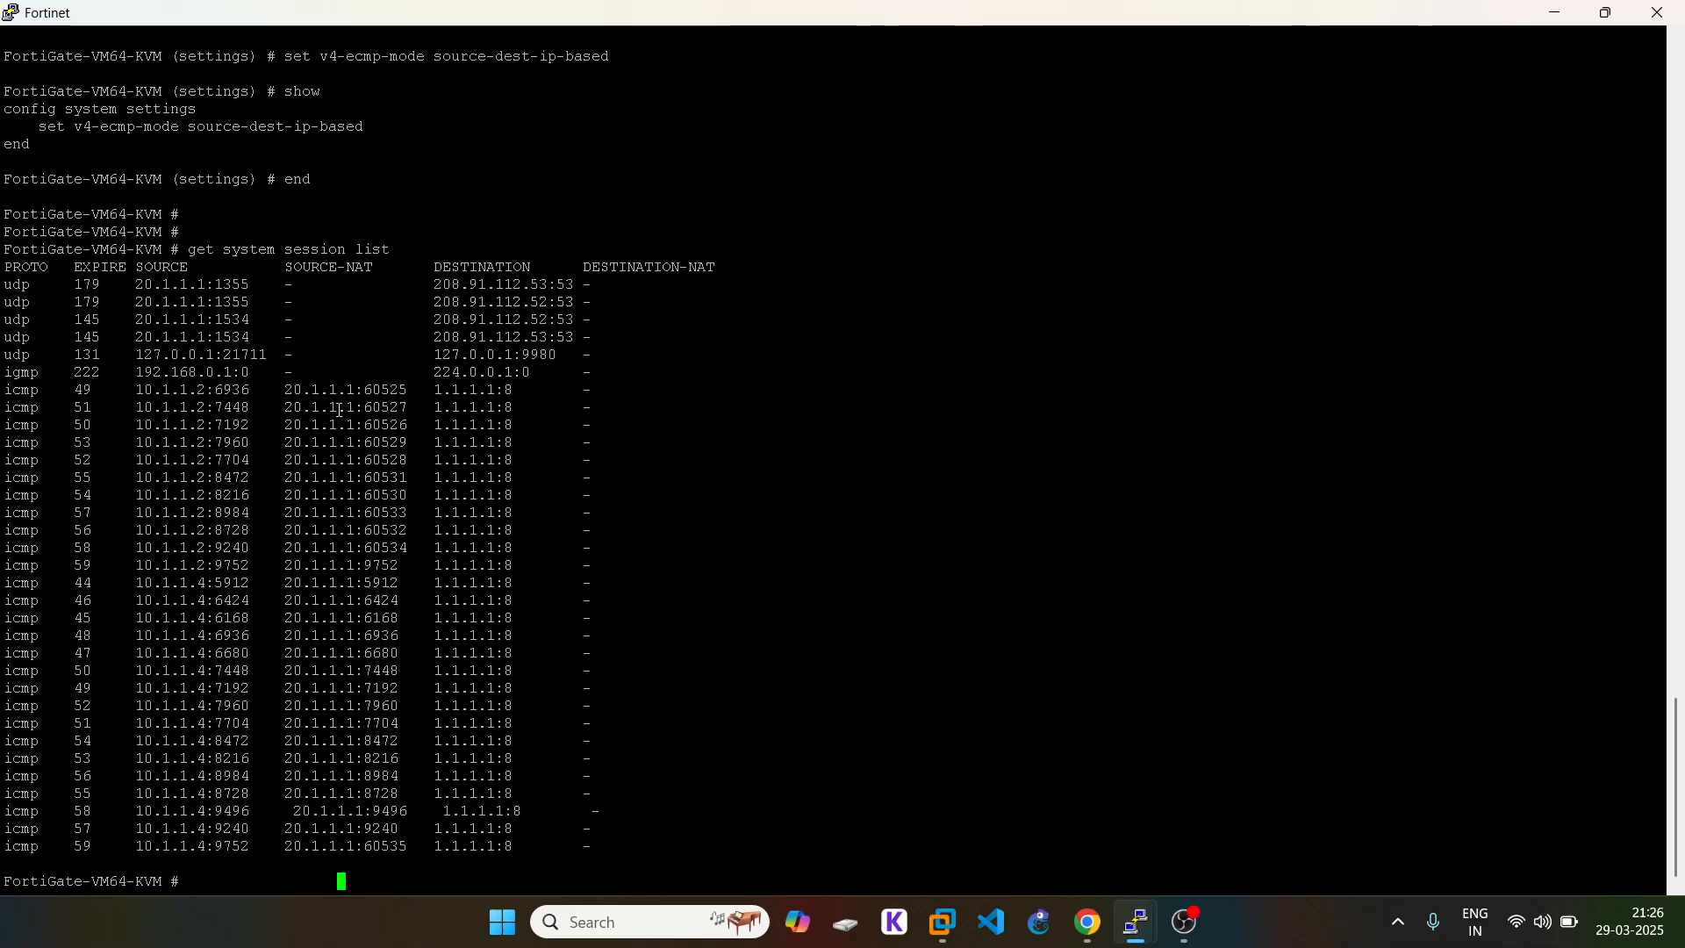
{"action": "double_click", "coordinate": [468, 394]}
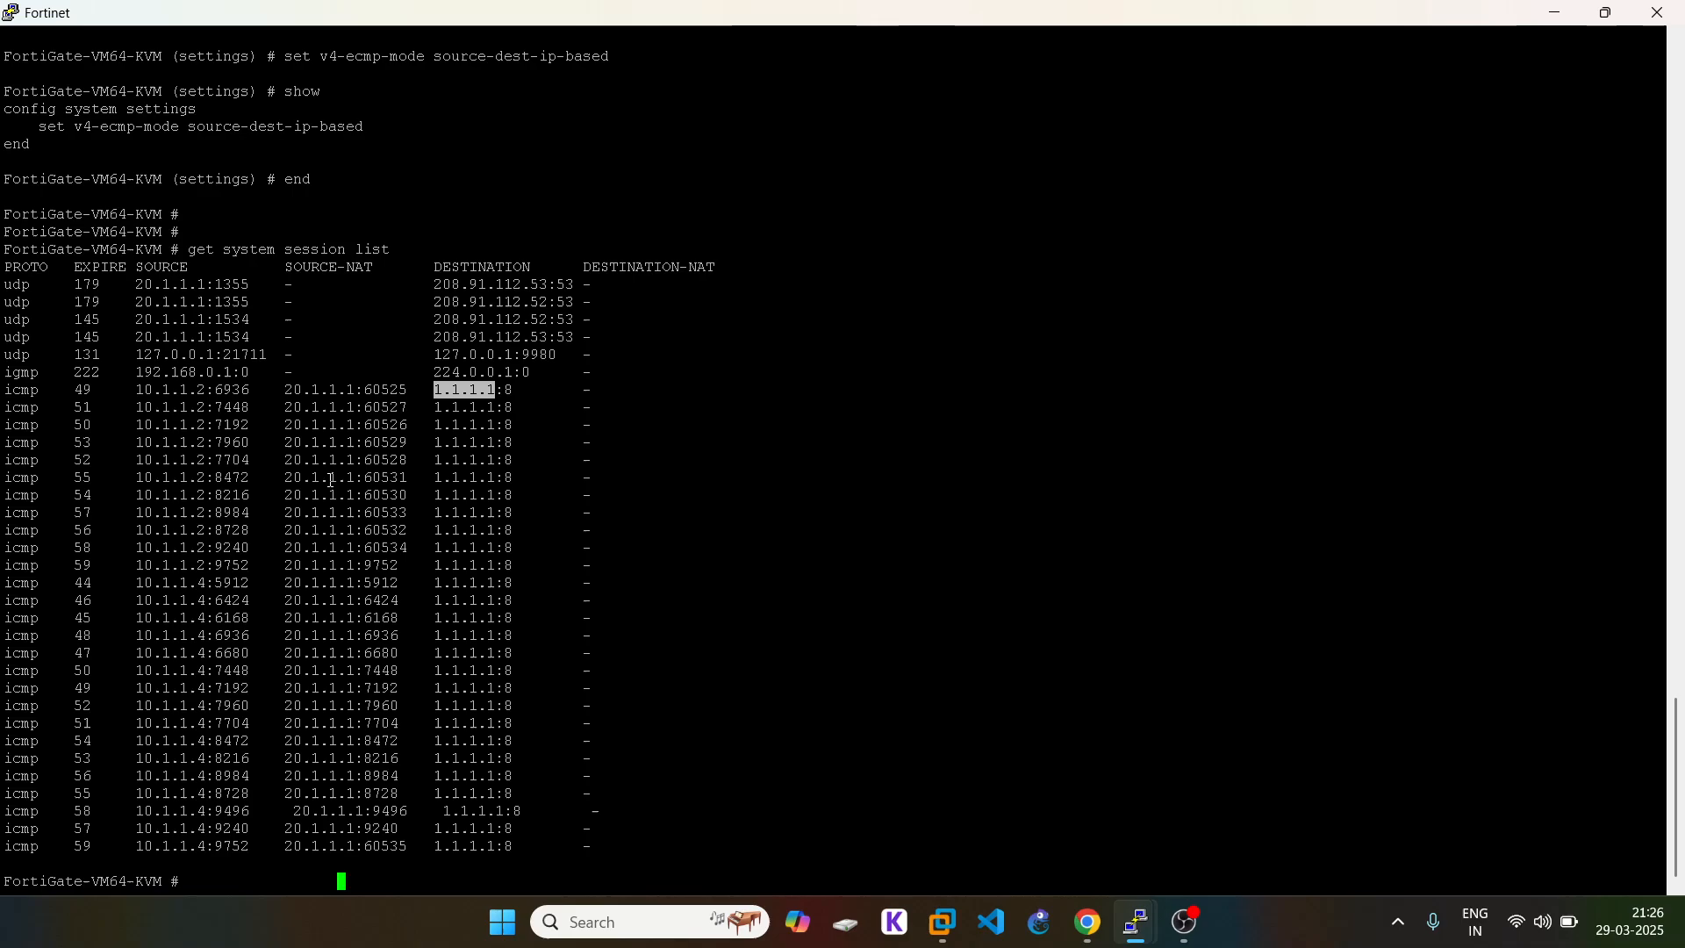
{"action": "left_click", "coordinate": [1088, 921]}
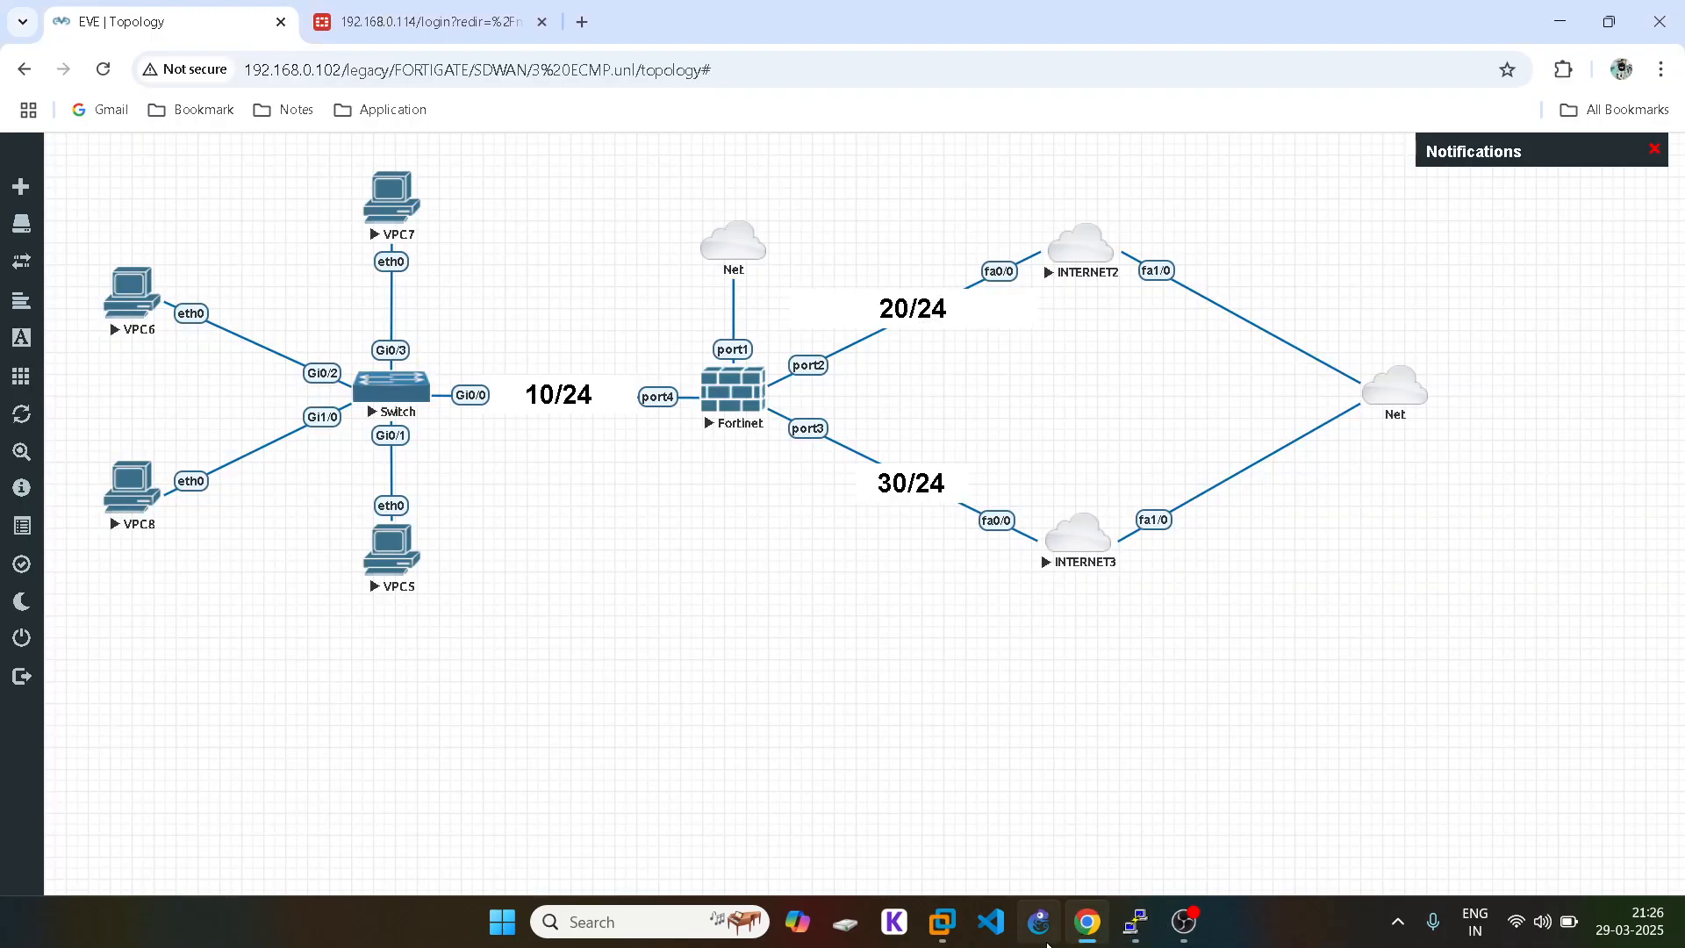
{"action": "mouse_move", "coordinate": [1100, 930]}
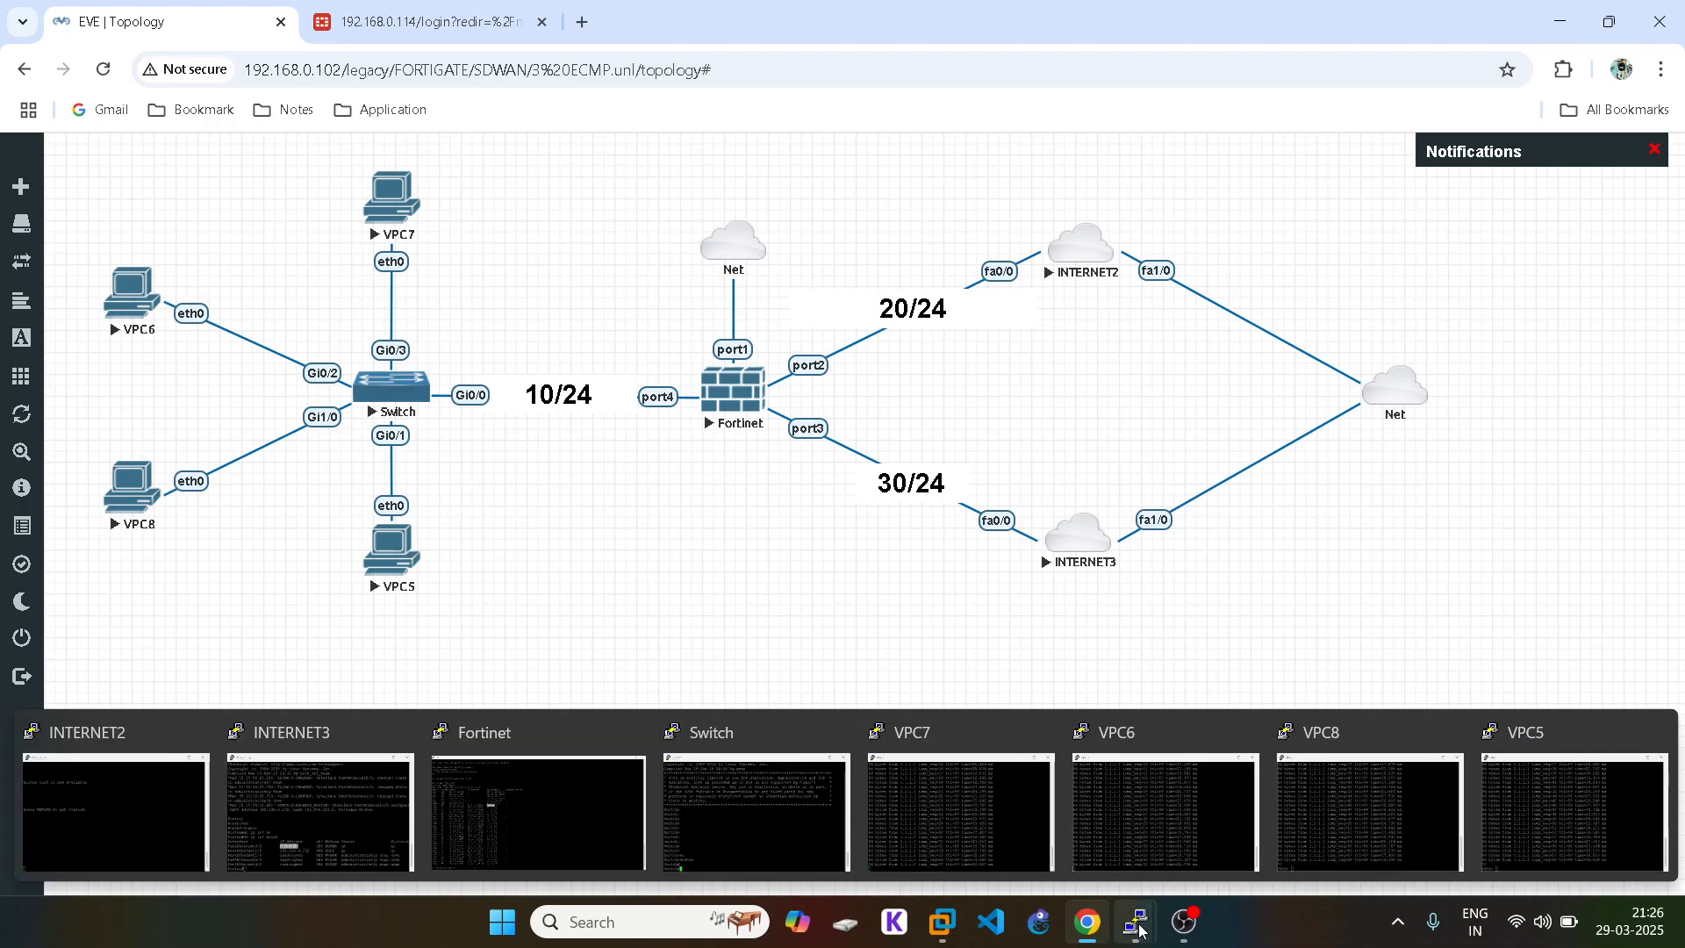
Step: Restart the continuous pings to 1.1.1.1 on VPC8 and VPC5
{"action": "left_click", "coordinate": [1332, 787]}
{"action": "key", "text": "Up"}
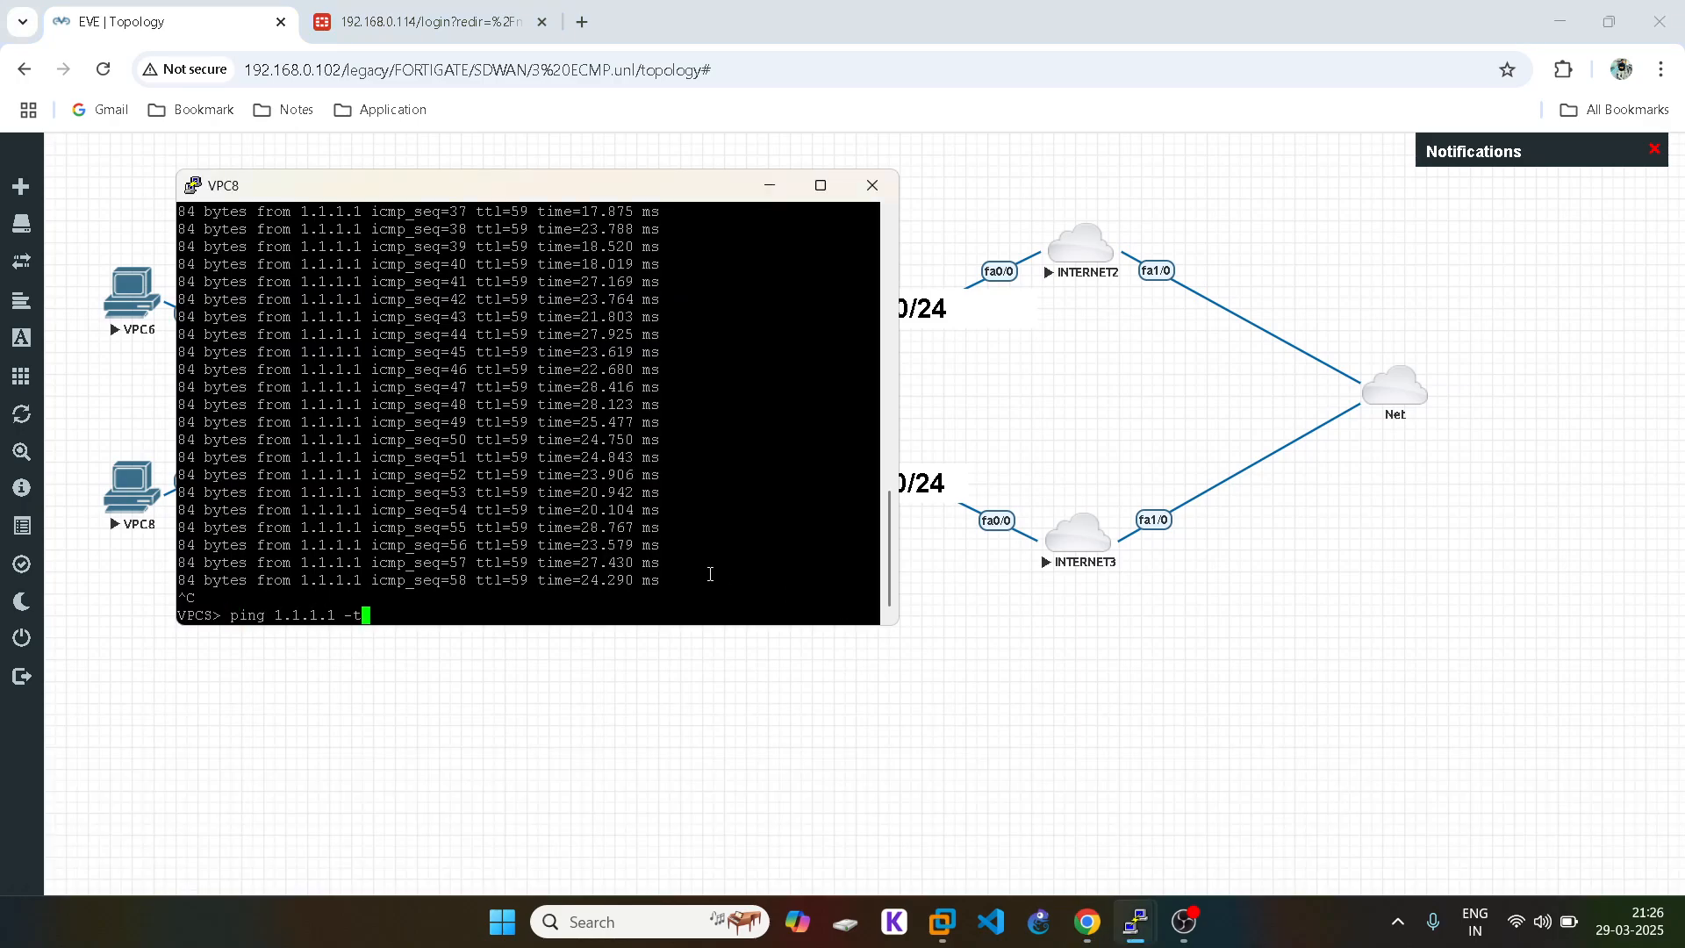
{"action": "key", "text": "Return"}
{"action": "left_click", "coordinate": [1135, 921]}
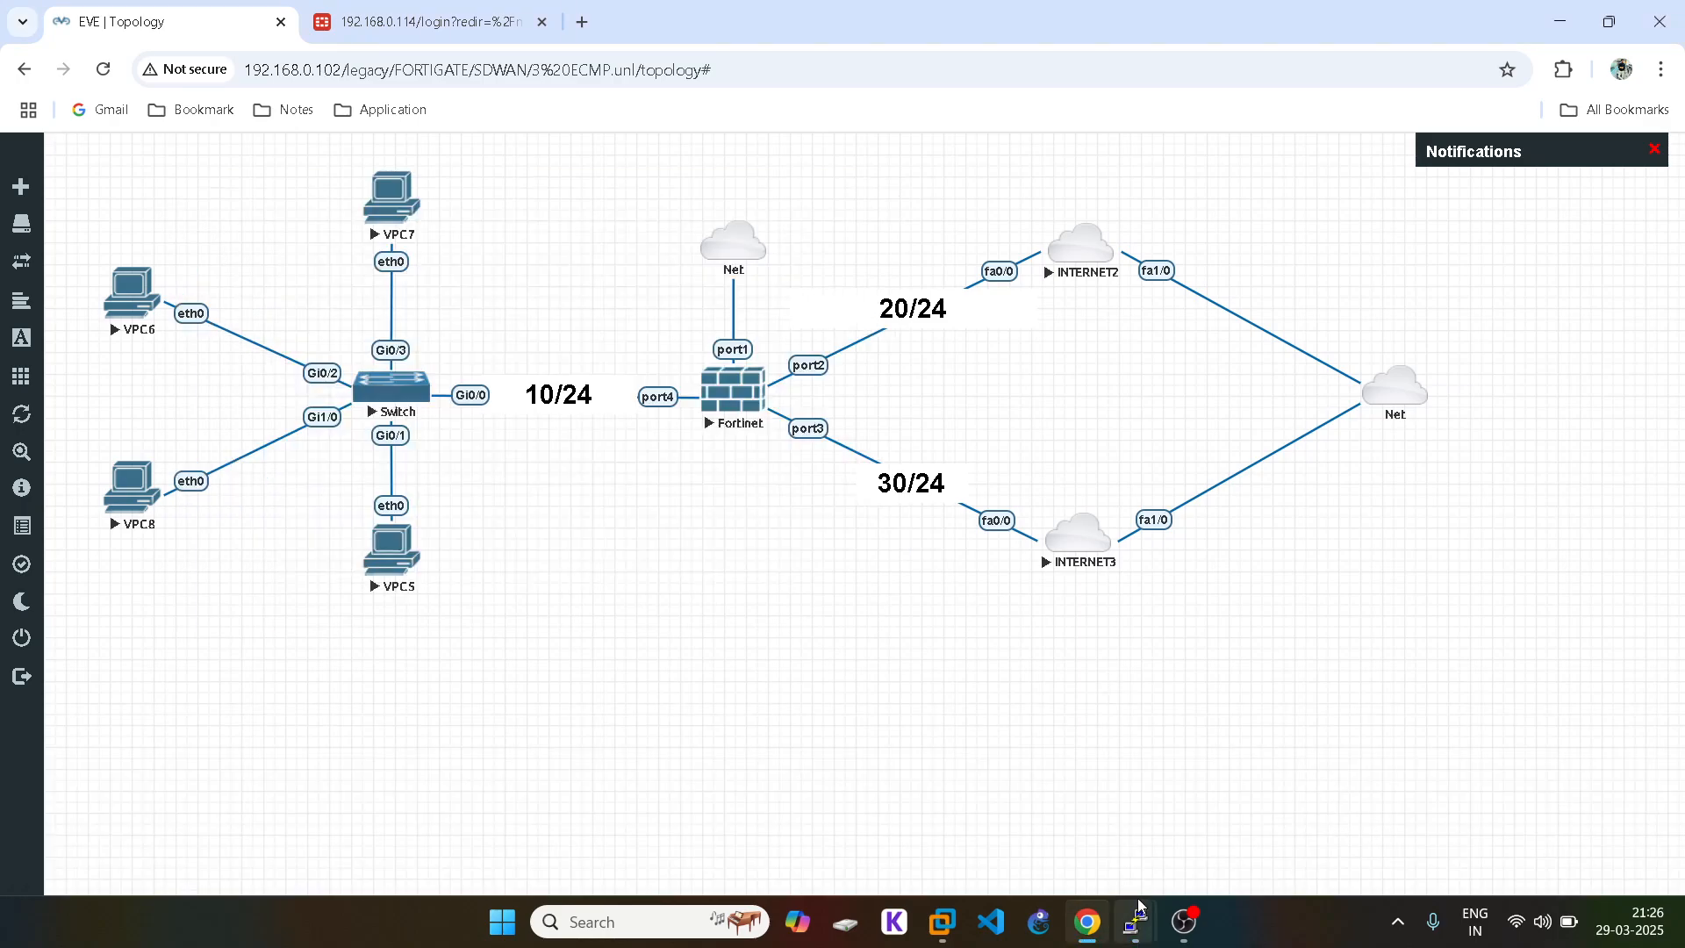
{"action": "mouse_move", "coordinate": [1136, 926]}
{"action": "left_click", "coordinate": [1539, 787]}
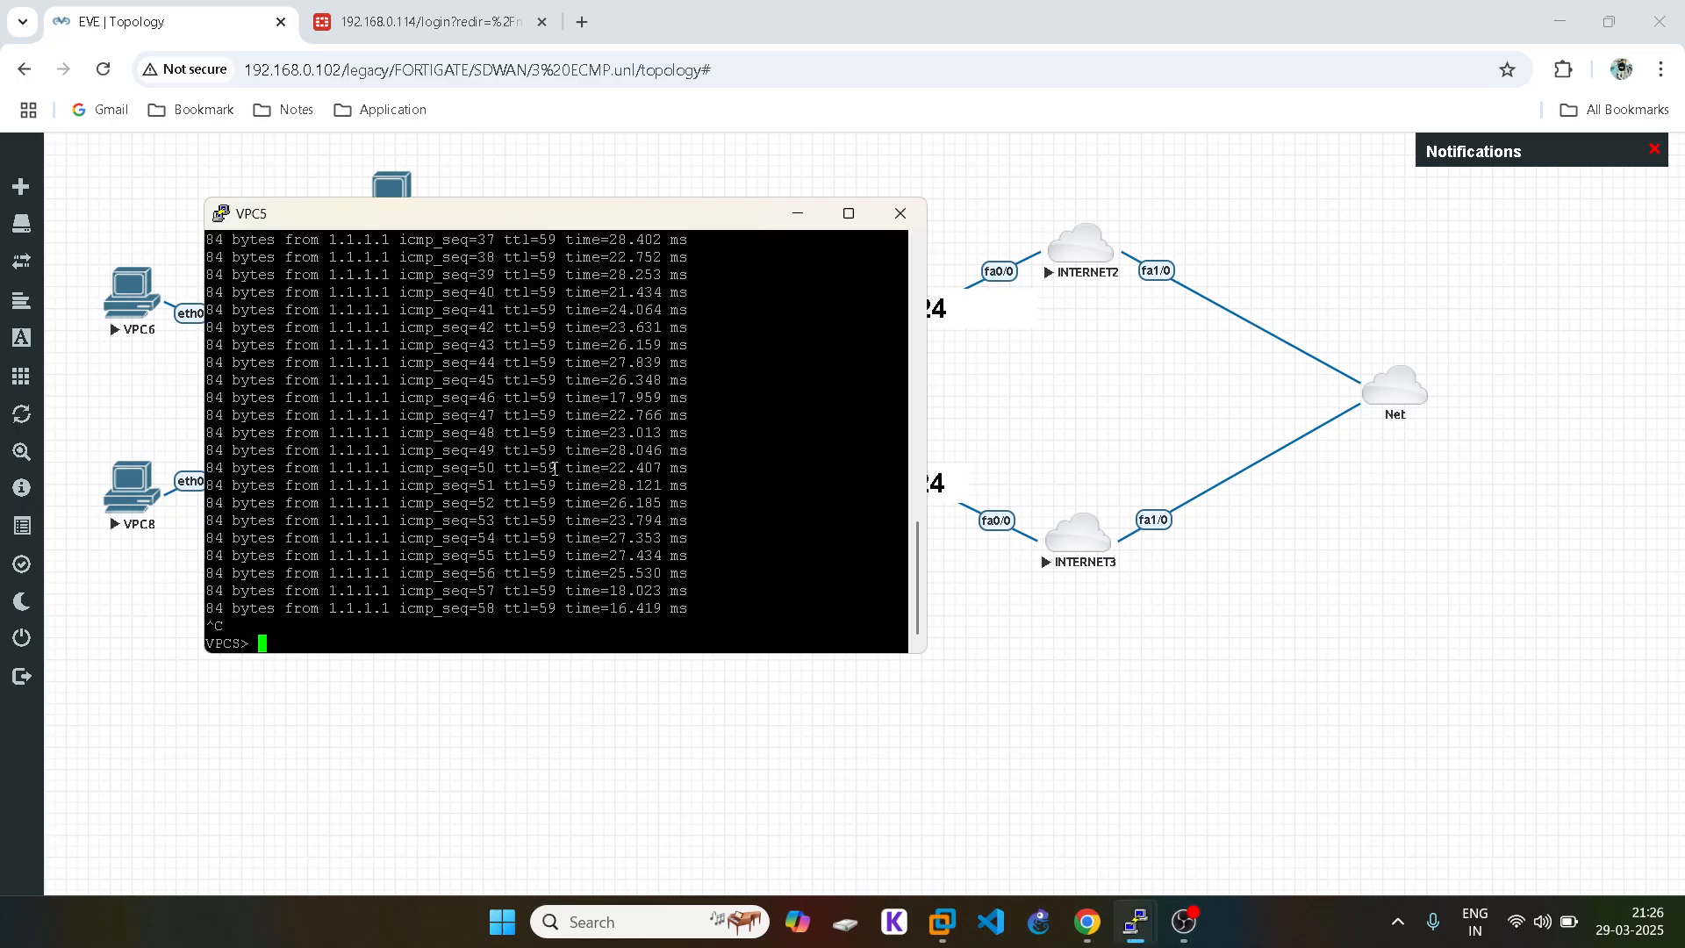
{"action": "key", "text": "Up"}
{"action": "key", "text": "Return"}
{"action": "left_click", "coordinate": [1182, 681]}
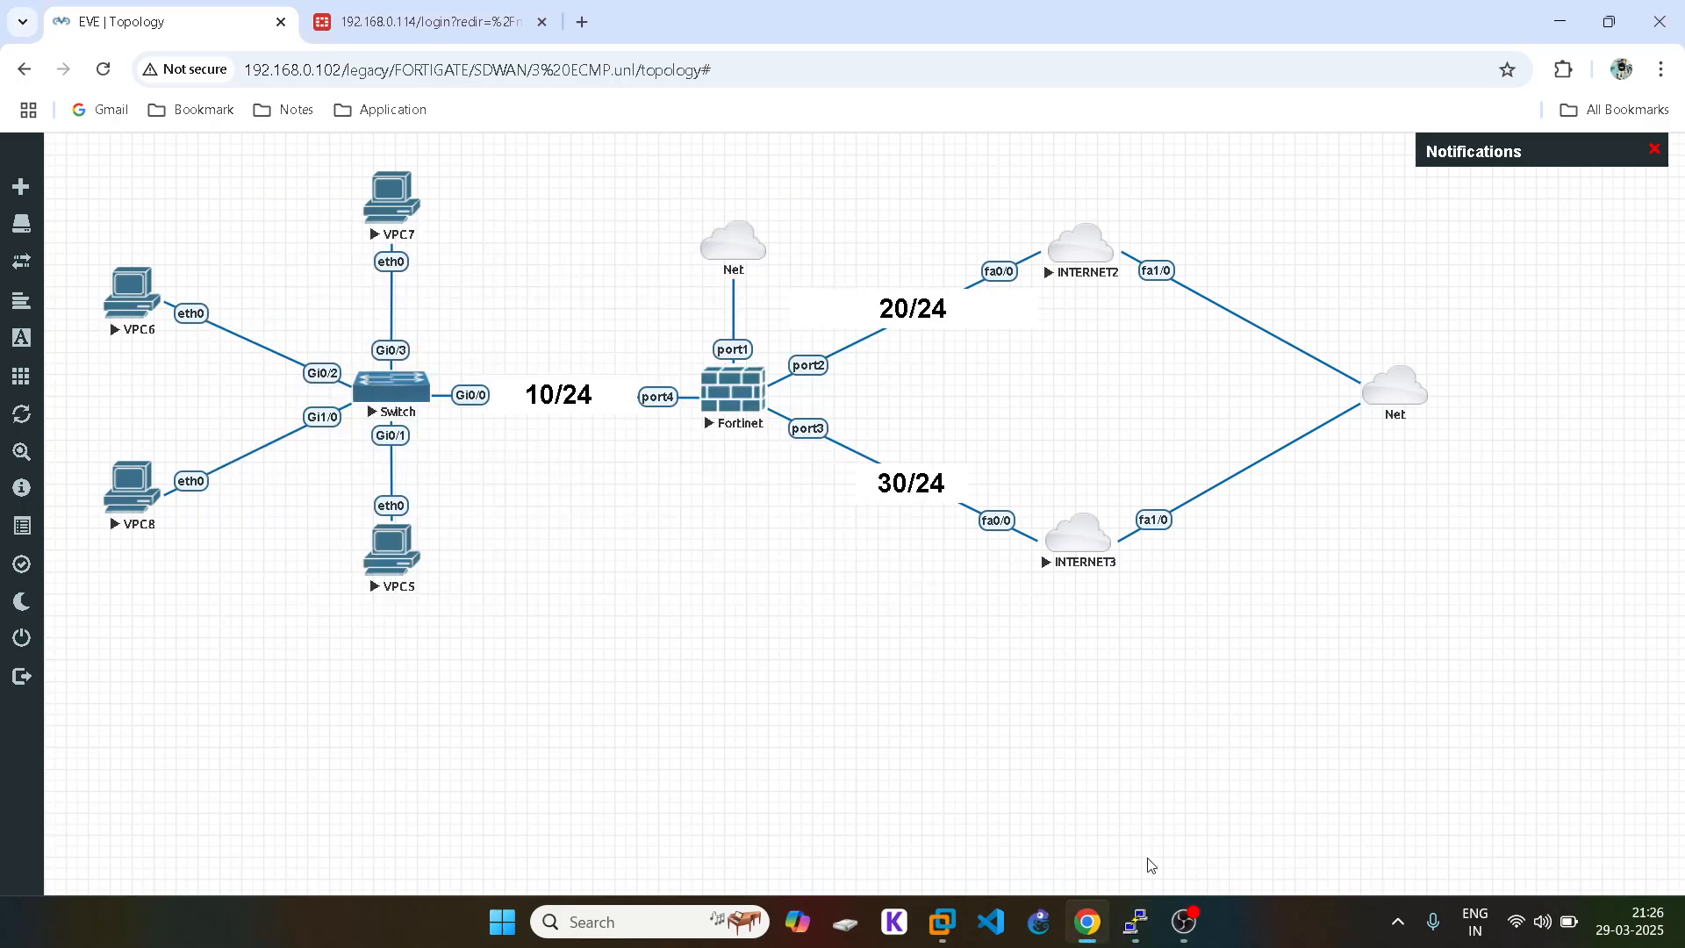
Step: Rerun get system session list on FortiGate to see the new sessions via 20.1.1.1
{"action": "mouse_move", "coordinate": [1136, 923]}
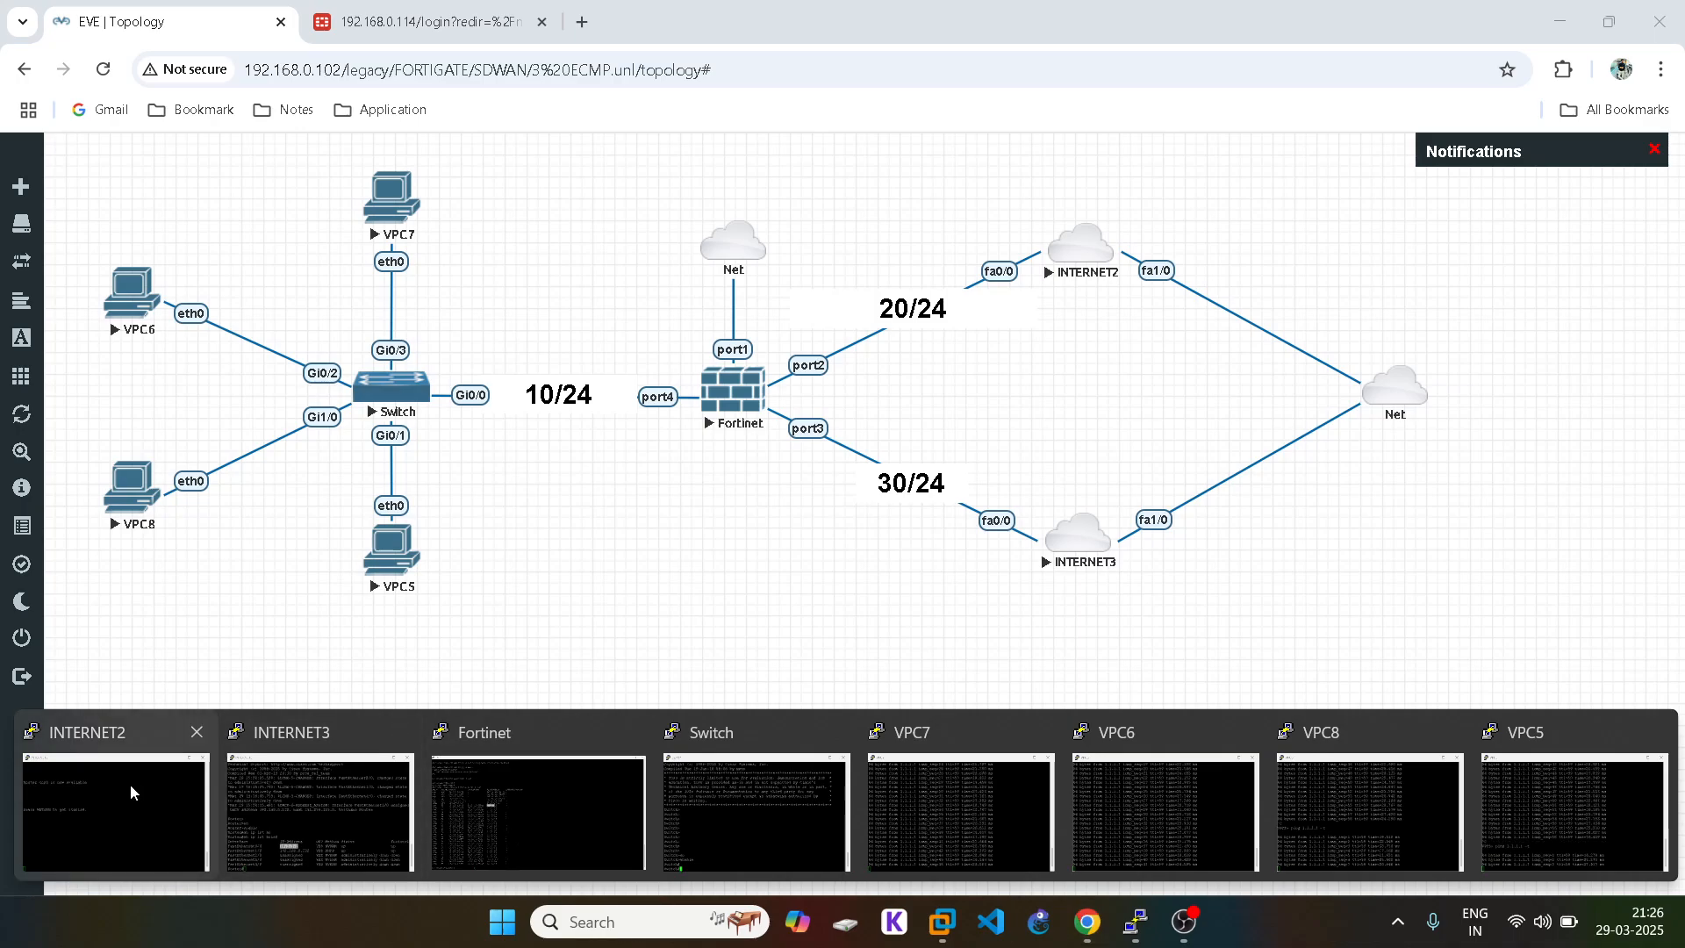
{"action": "left_click", "coordinate": [578, 786]}
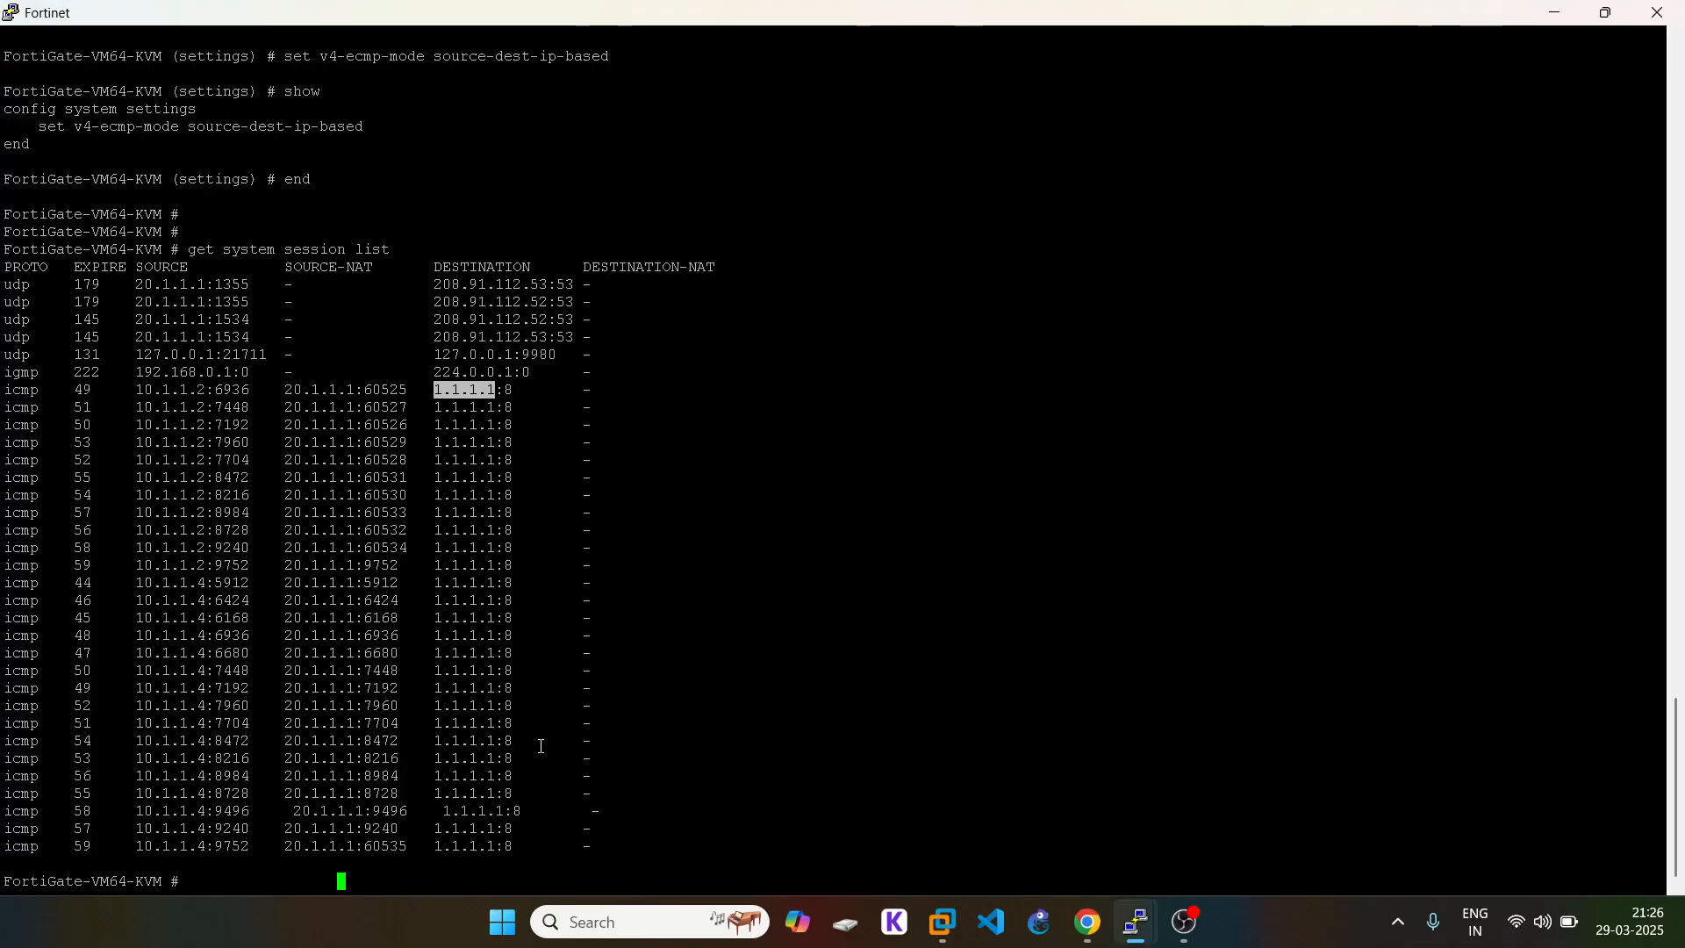
{"action": "key", "text": "Return"}
{"action": "key", "text": "Return"}
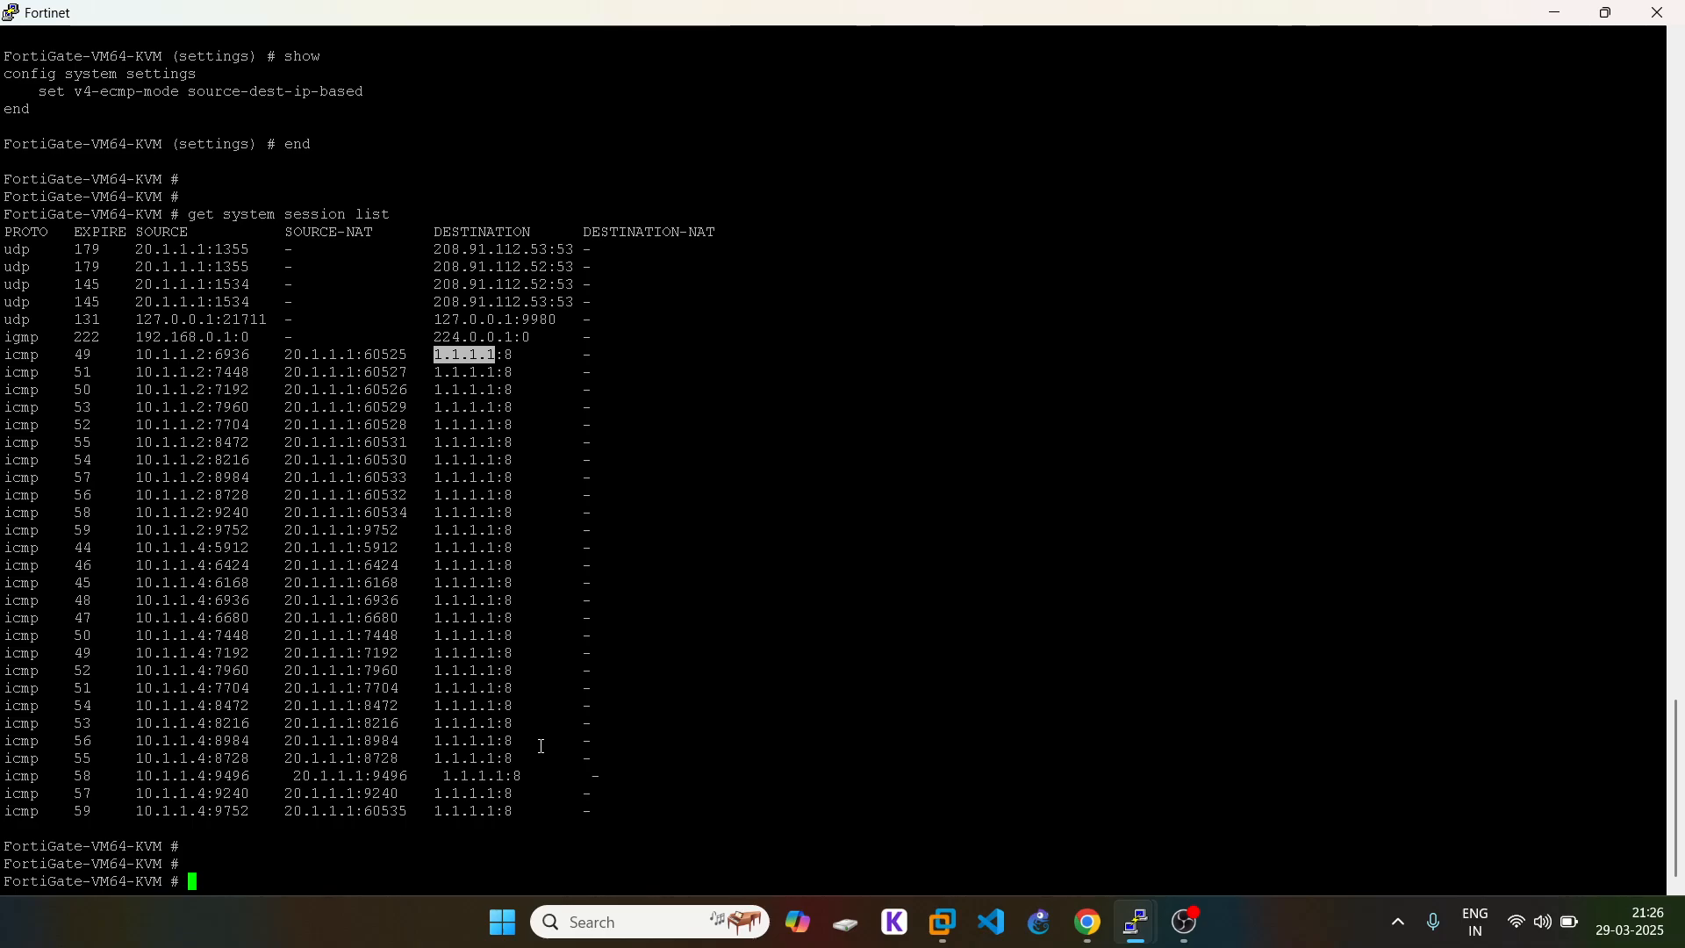
{"action": "key", "text": "Up"}
{"action": "key", "text": "Return"}
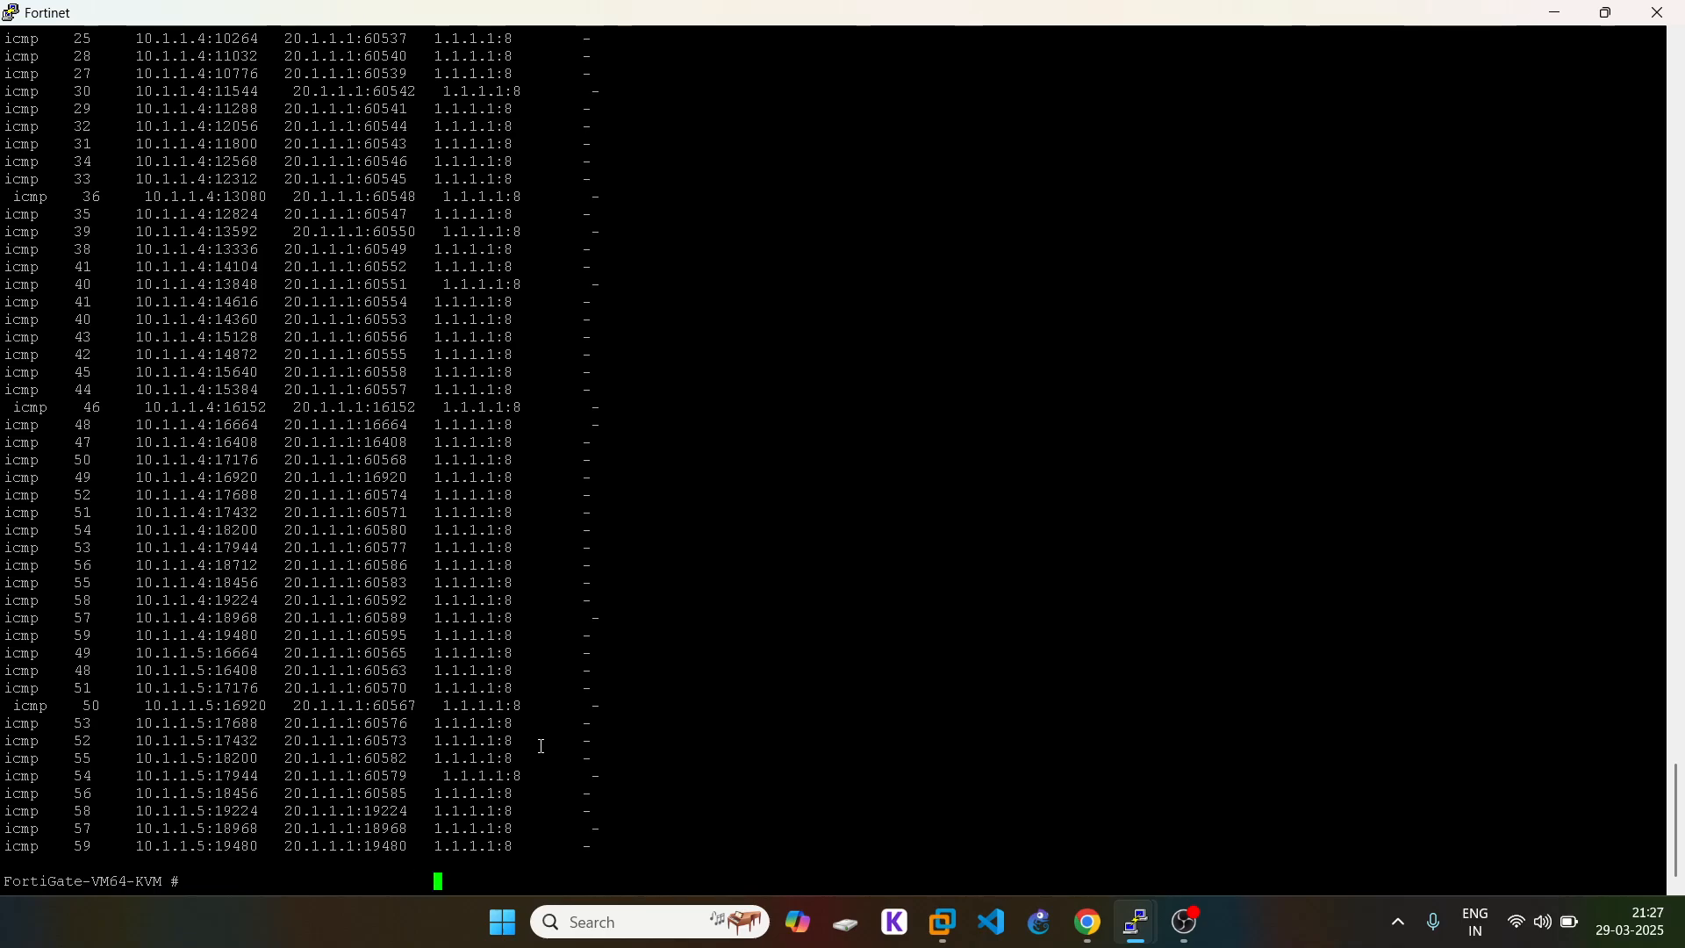
{"action": "key", "text": "Up"}
{"action": "key", "text": "Return"}
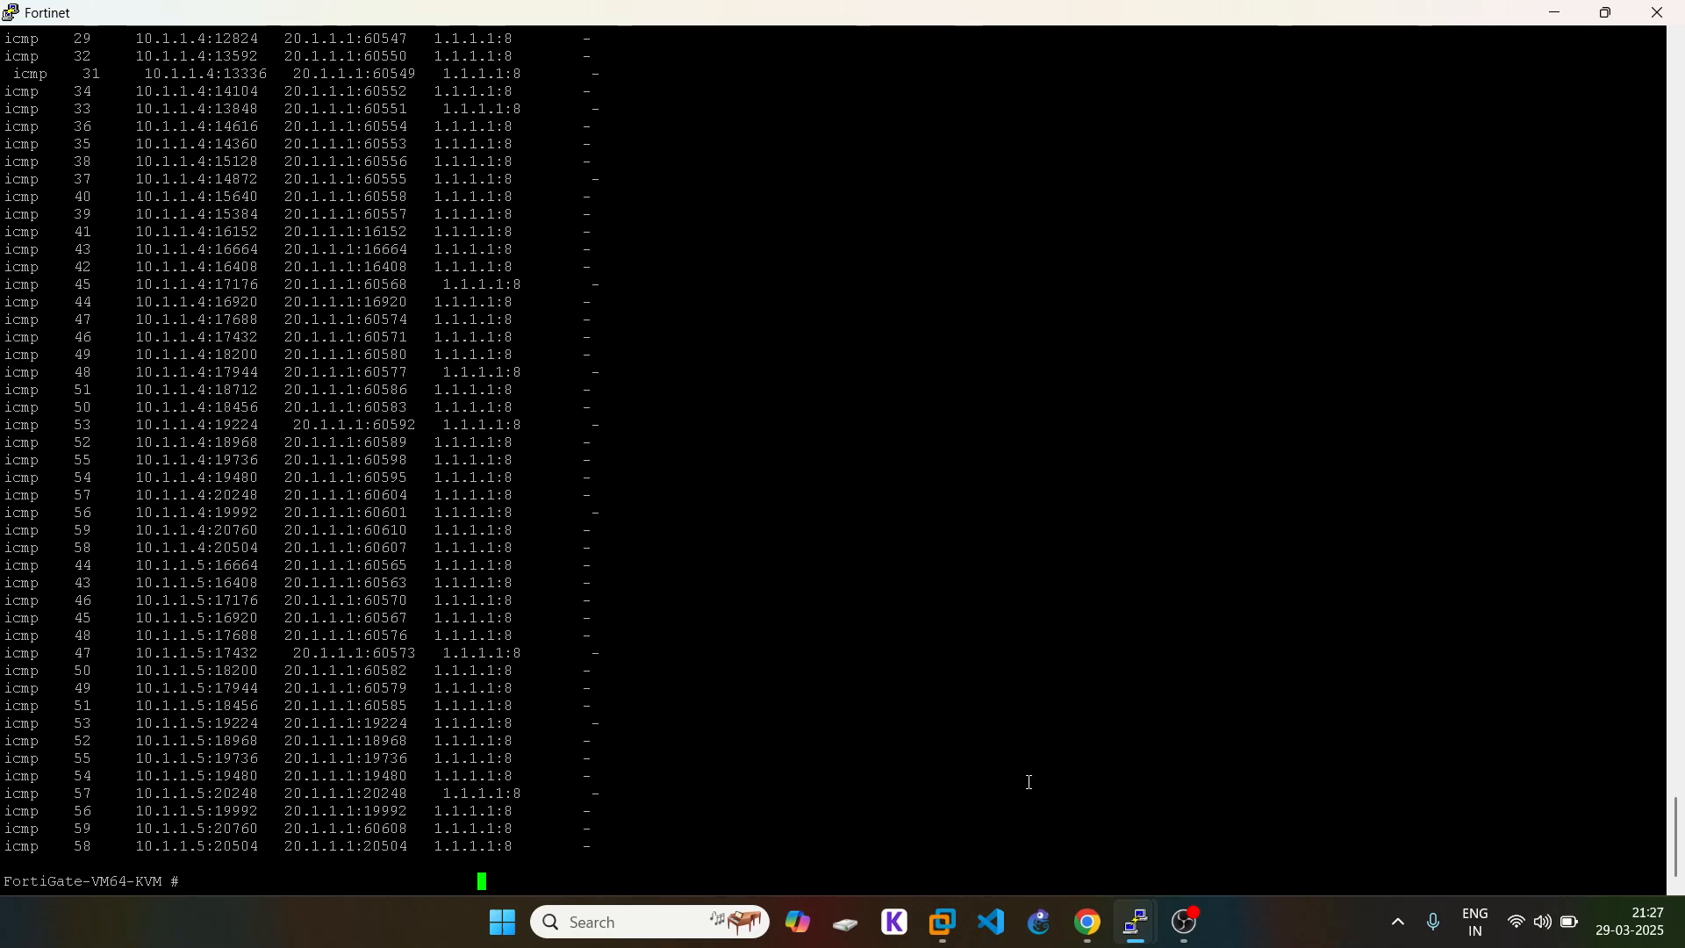
Step: Switch VPC7's continuous ping from 1.1.1.1 to 8.8.8.8
{"action": "mouse_move", "coordinate": [1140, 912]}
{"action": "left_click", "coordinate": [986, 808]}
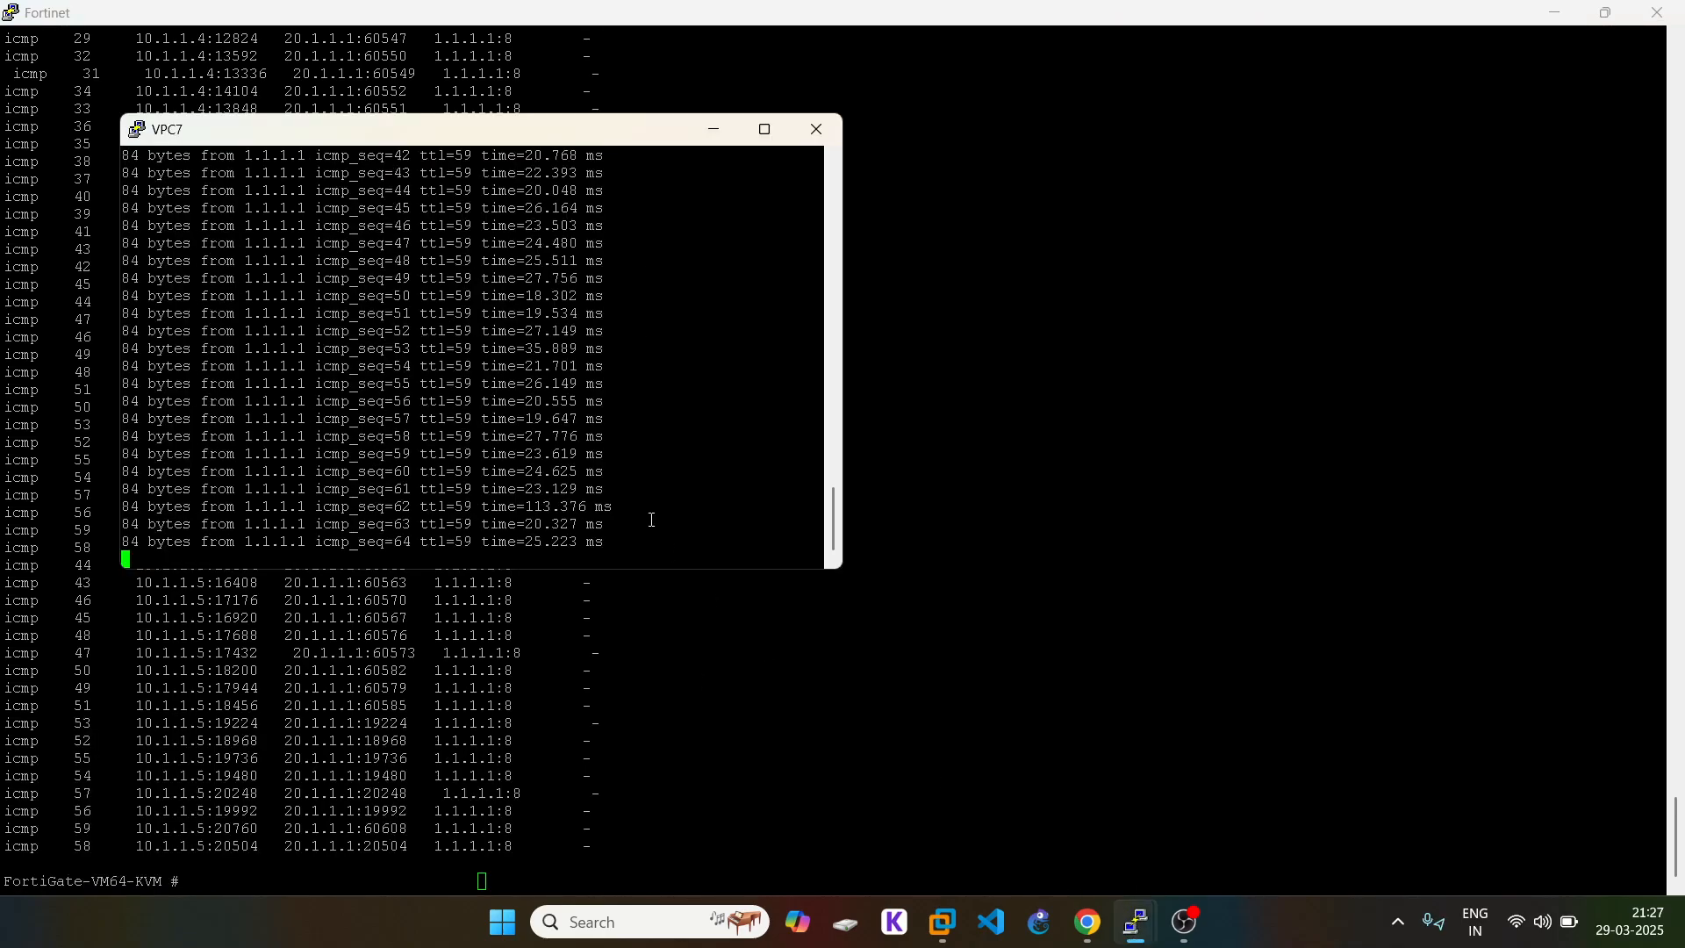
{"action": "key", "text": "ctrl+c"}
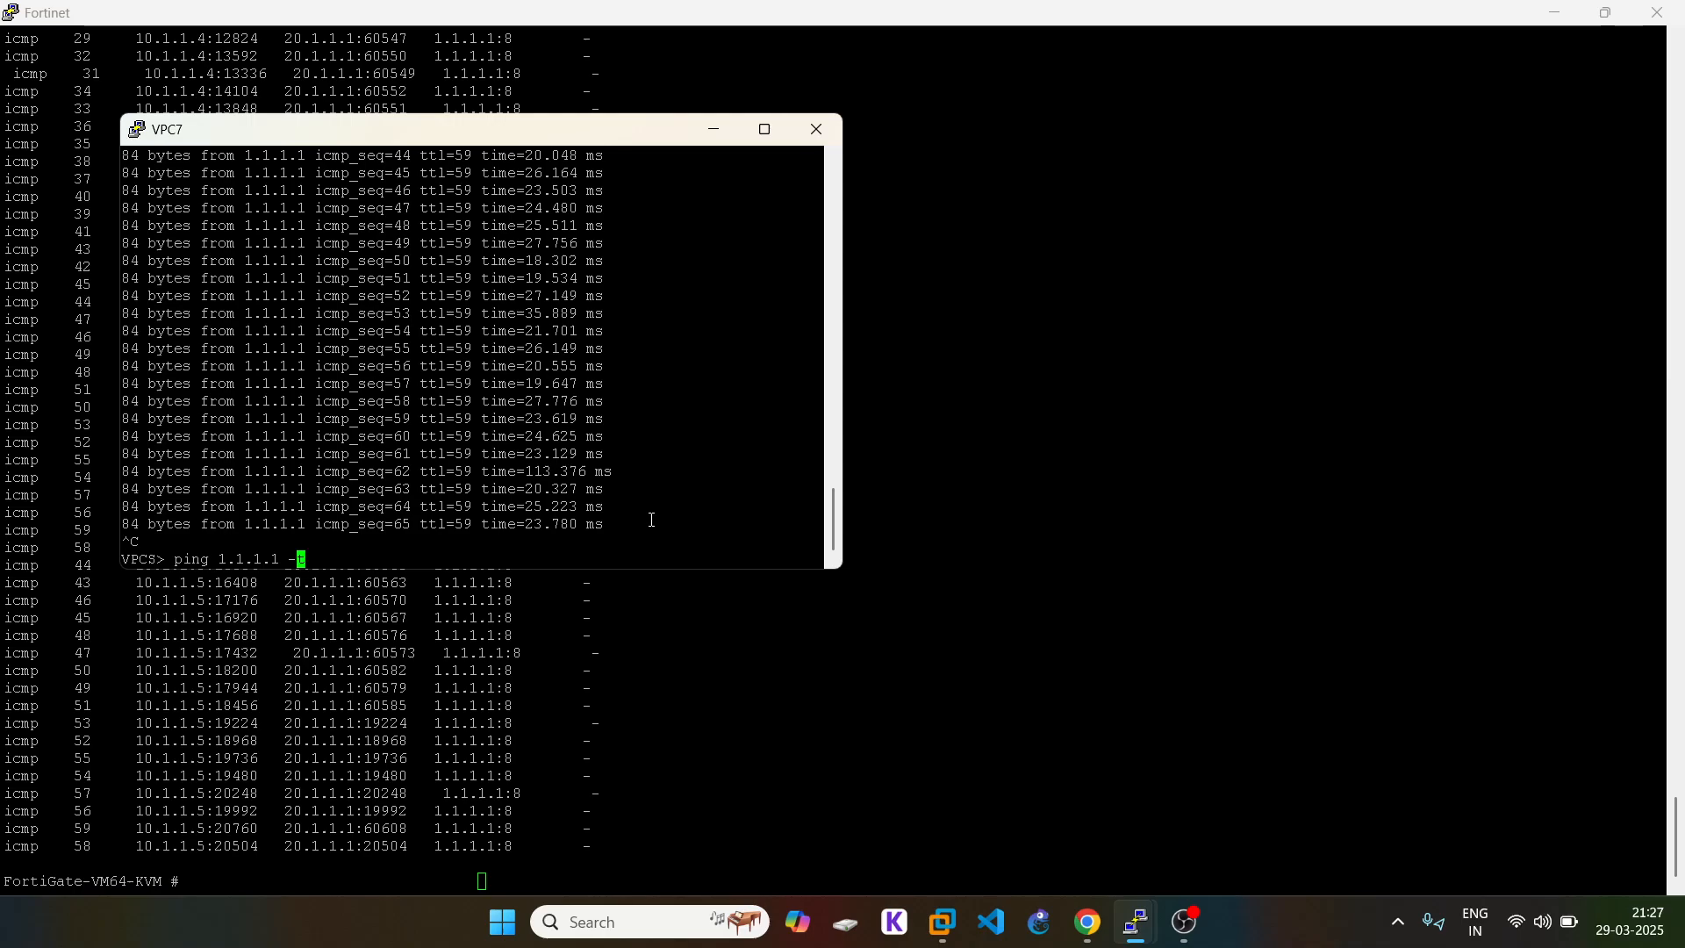
{"action": "key", "text": "Left"}
{"action": "key", "text": "Left"}
{"action": "key", "text": "BackSpace"}
{"action": "key", "text": "BackSpace"}
{"action": "key", "text": "BackSpace"}
{"action": "key", "text": "BackSpace"}
{"action": "key", "text": "BackSpace"}
{"action": "key", "text": "BackSpace"}
{"action": "key", "text": "BackSpace"}
{"action": "type", "text": "8.8.8.8"}
{"action": "key", "text": "Return"}
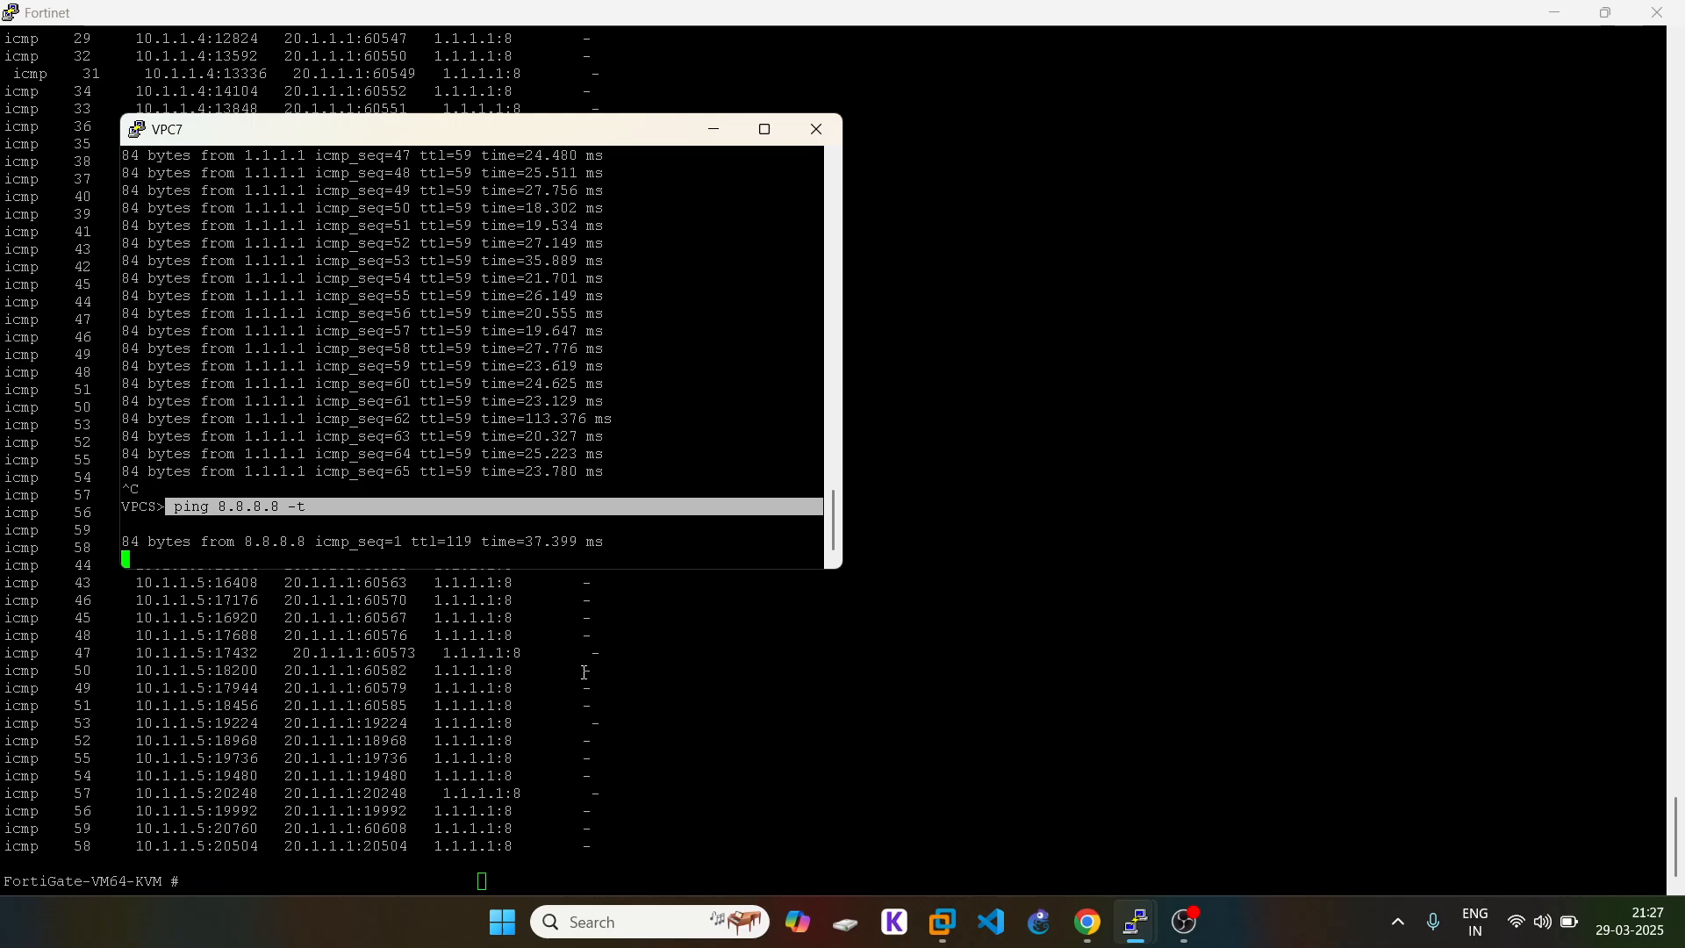
{"action": "left_click", "coordinate": [997, 755]}
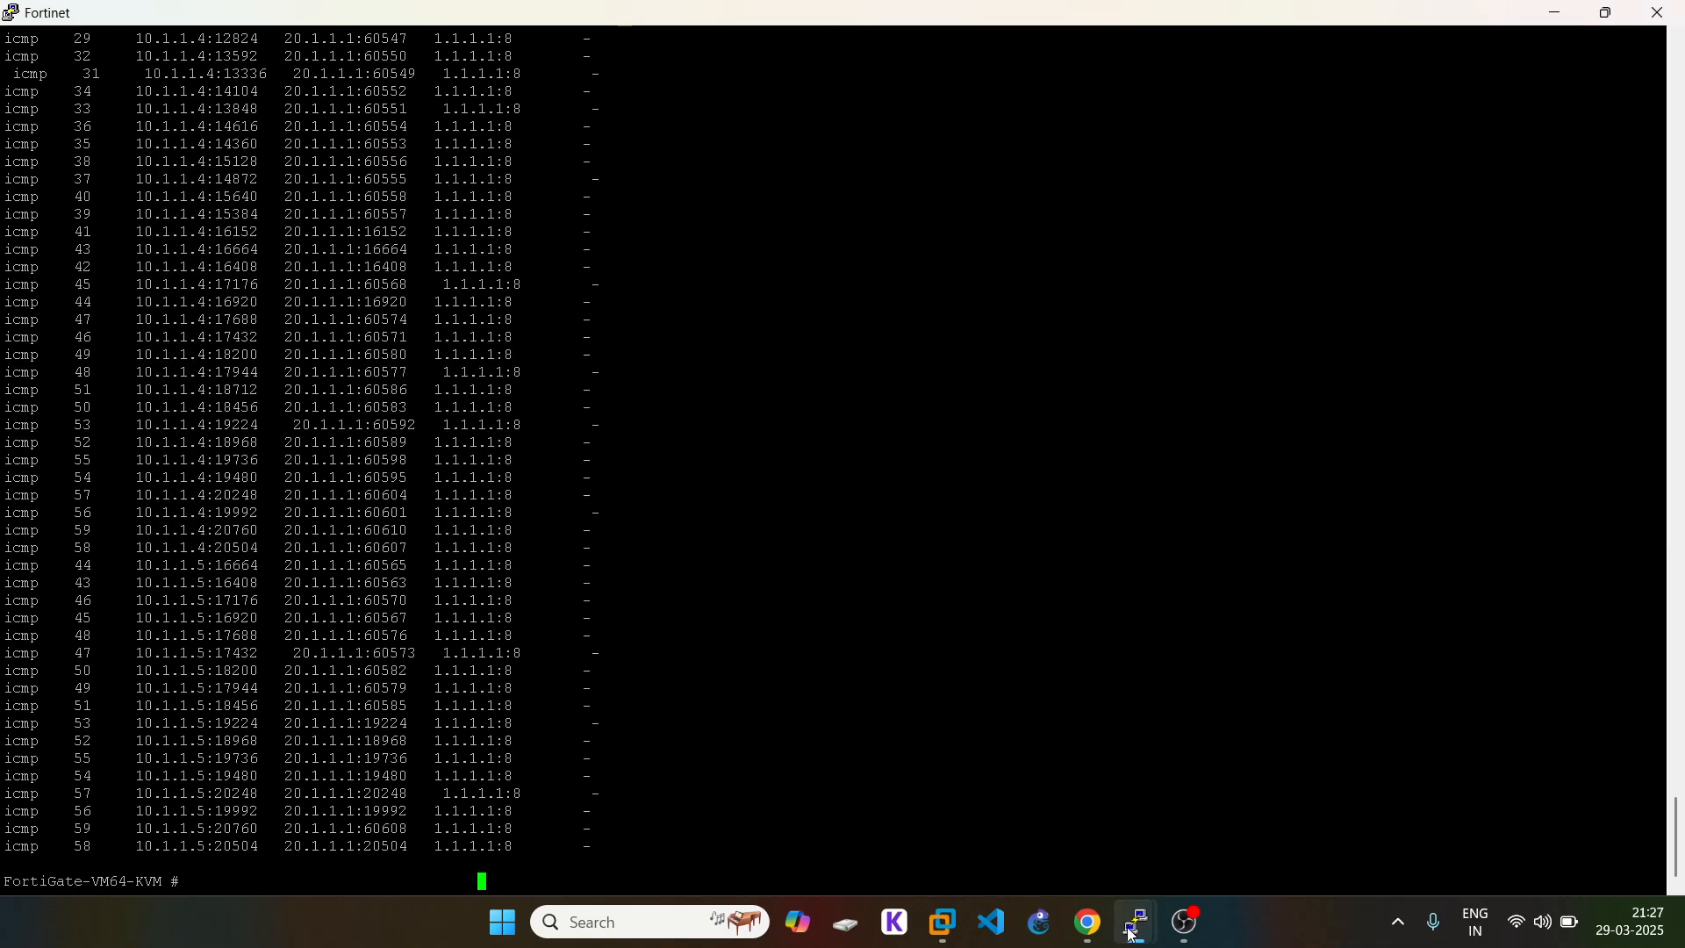
Step: Restart VPC6's continuous ping as ping 8.8.8.8 -t
{"action": "mouse_move", "coordinate": [1132, 936]}
{"action": "left_click", "coordinate": [1170, 805]}
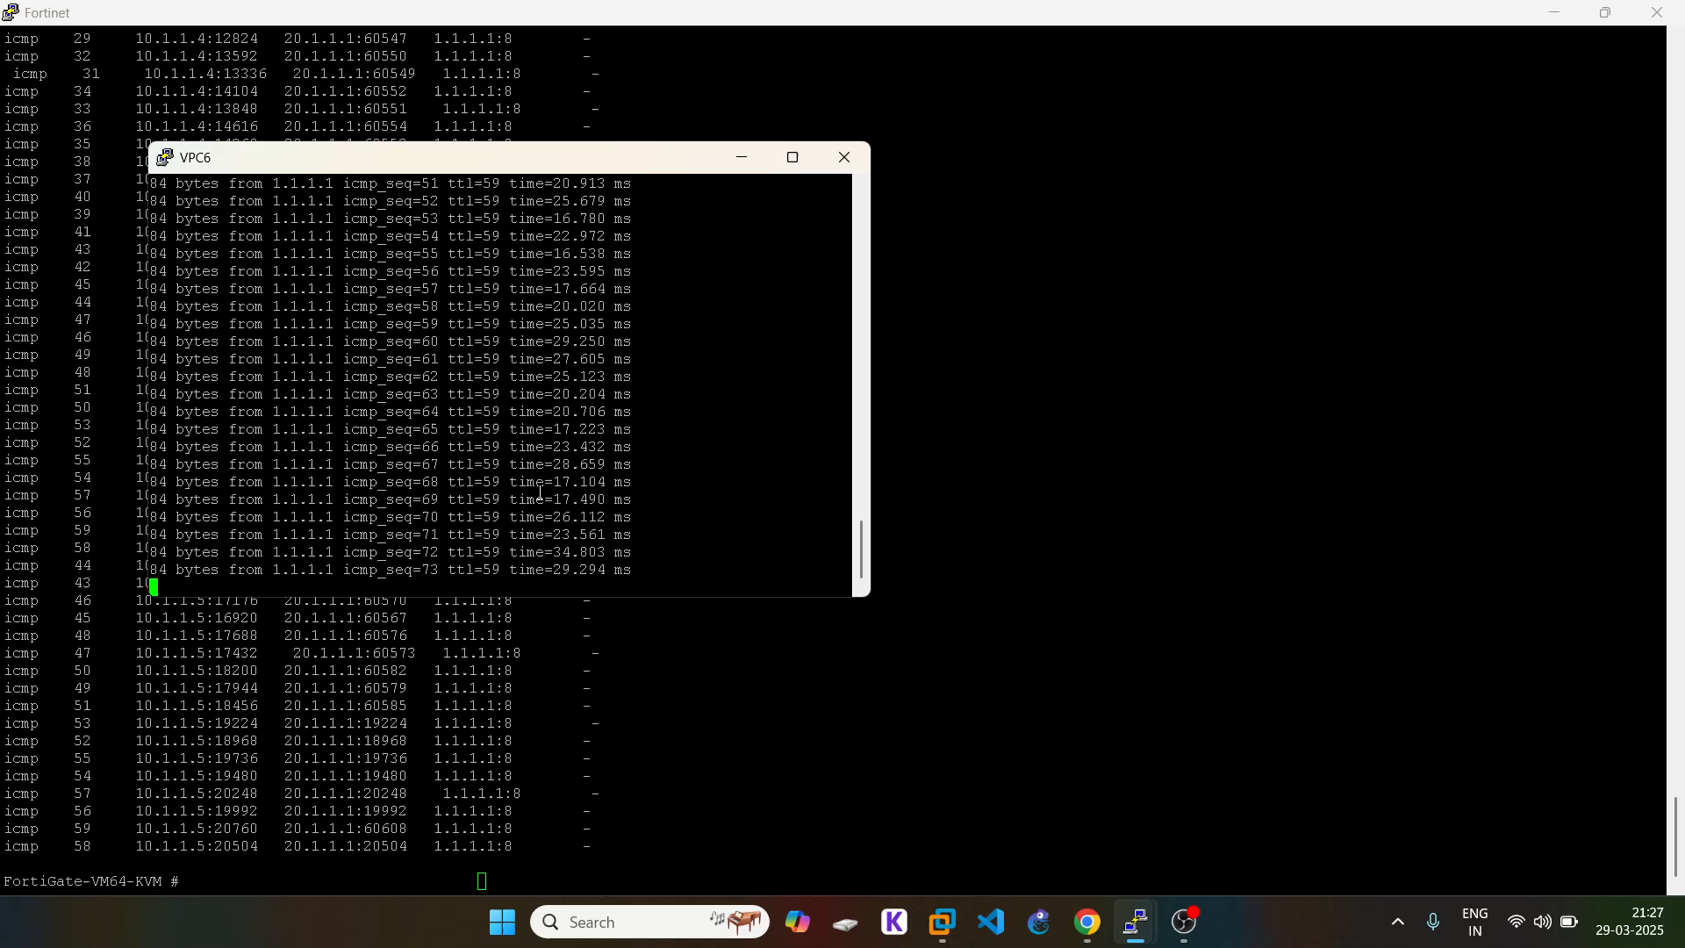
{"action": "key", "text": "ctrl+c"}
{"action": "key", "text": "Return"}
{"action": "type", "text": "ping 8.8.8.8 -t"}
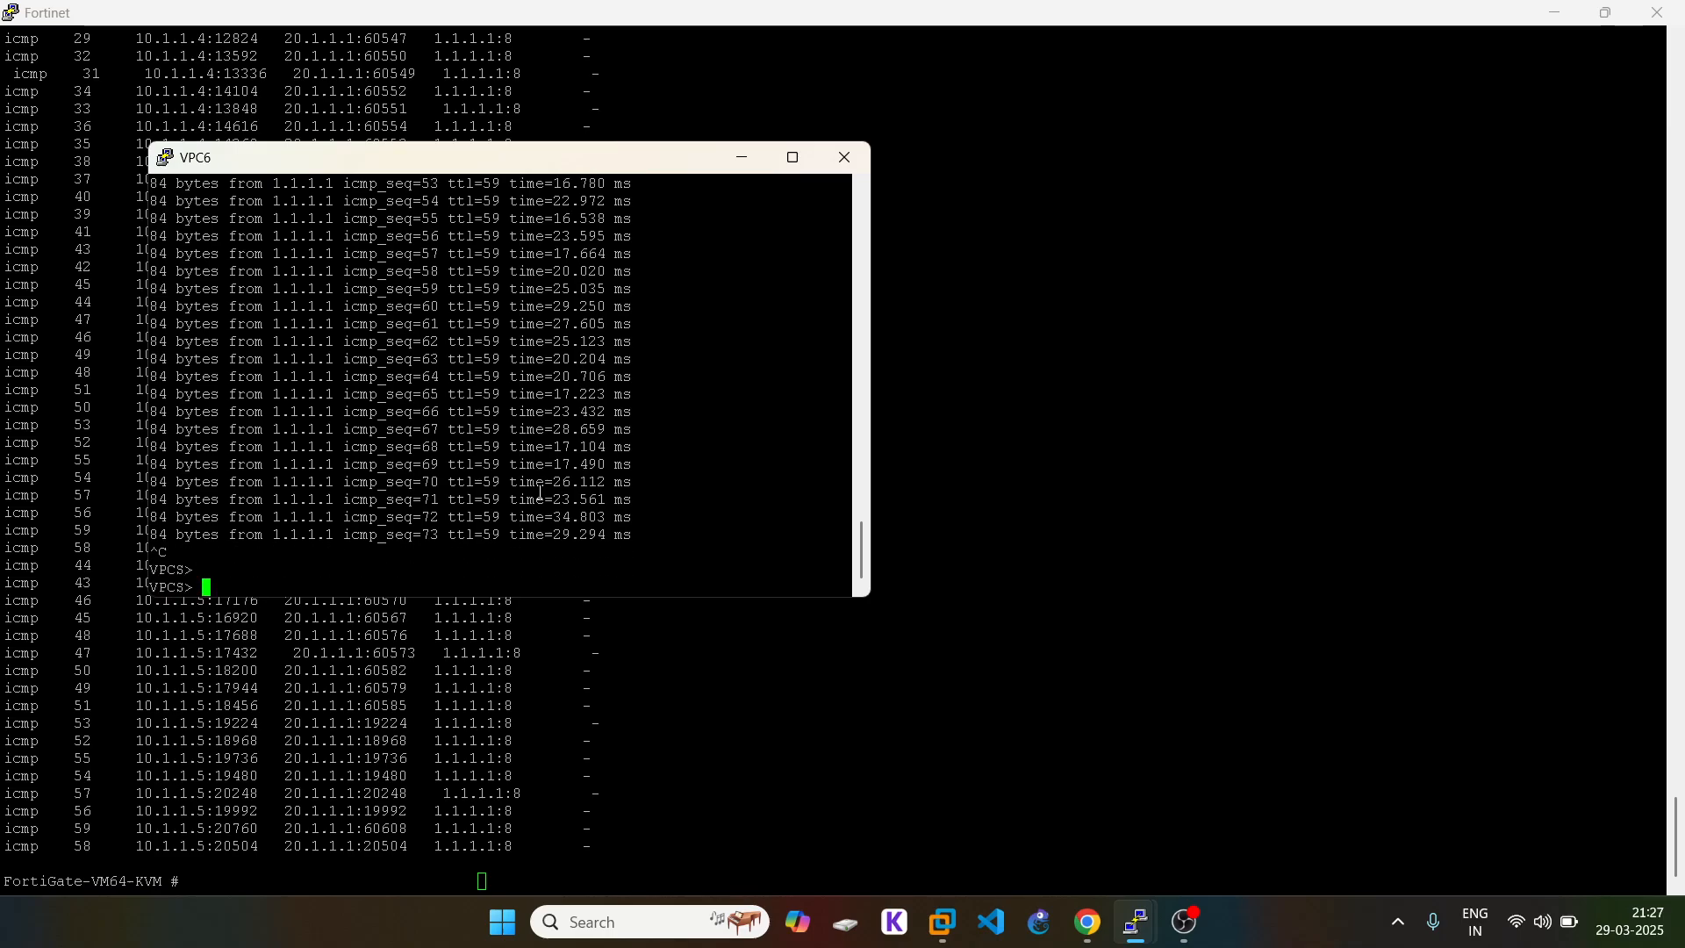
{"action": "key", "text": "Return"}
{"action": "left_click", "coordinate": [996, 741]}
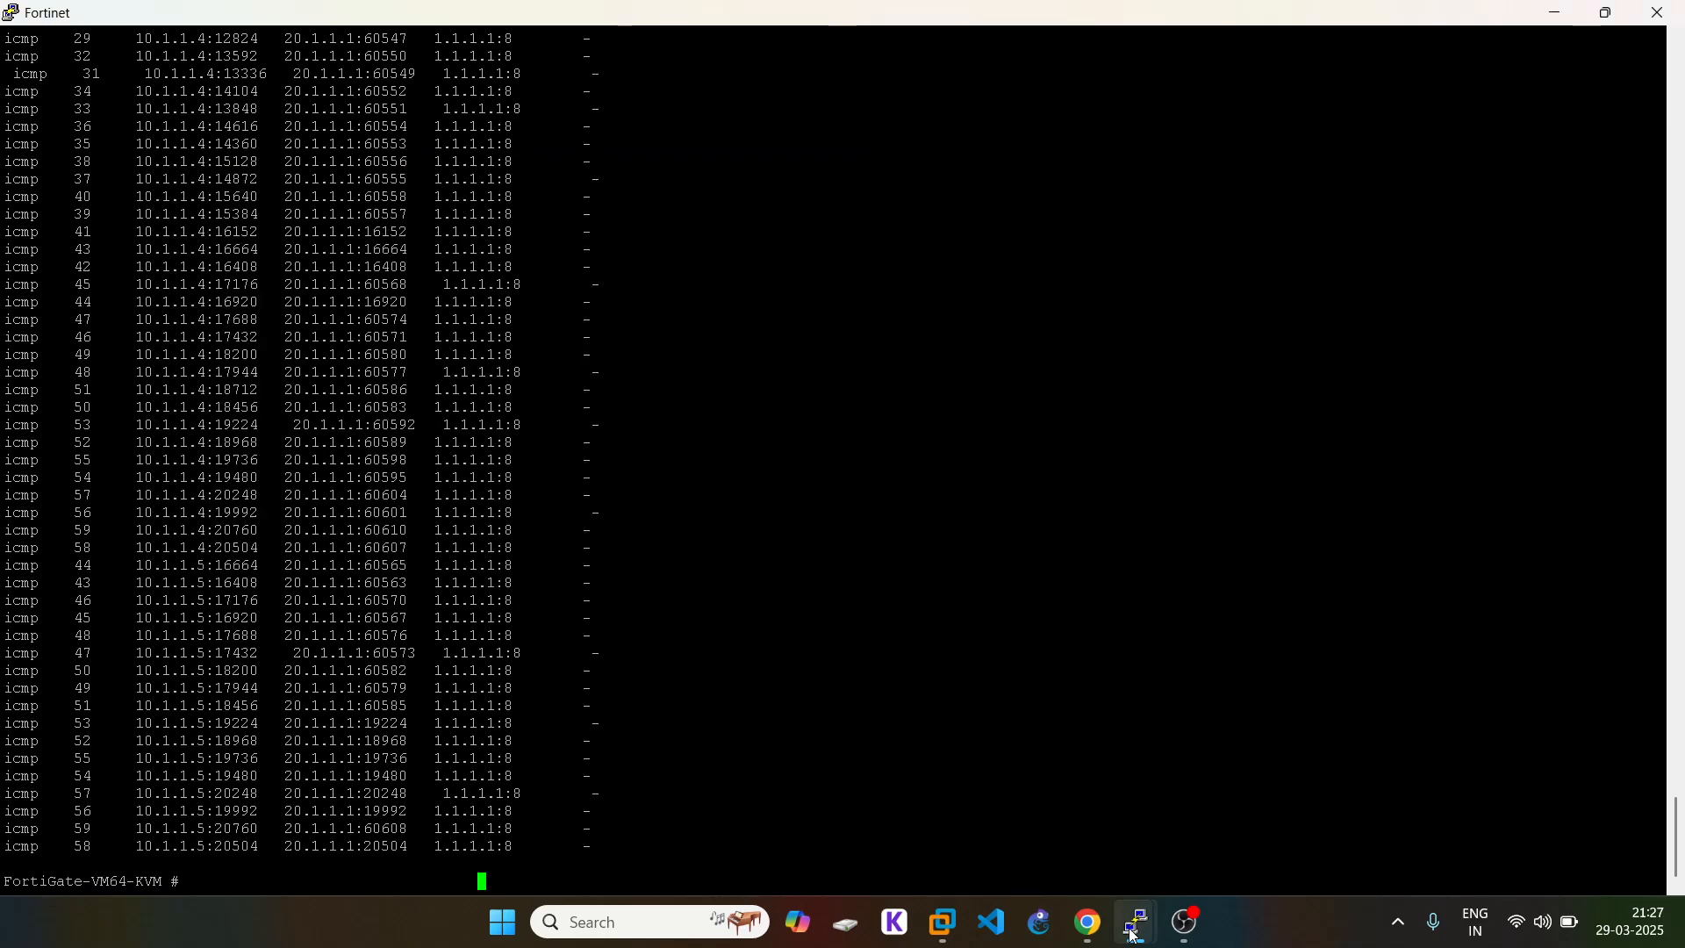
Step: Switch VPC8 and VPC5 to continuous pings of 8.8.8.8
{"action": "mouse_move", "coordinate": [1136, 923]}
{"action": "left_click", "coordinate": [1369, 812]}
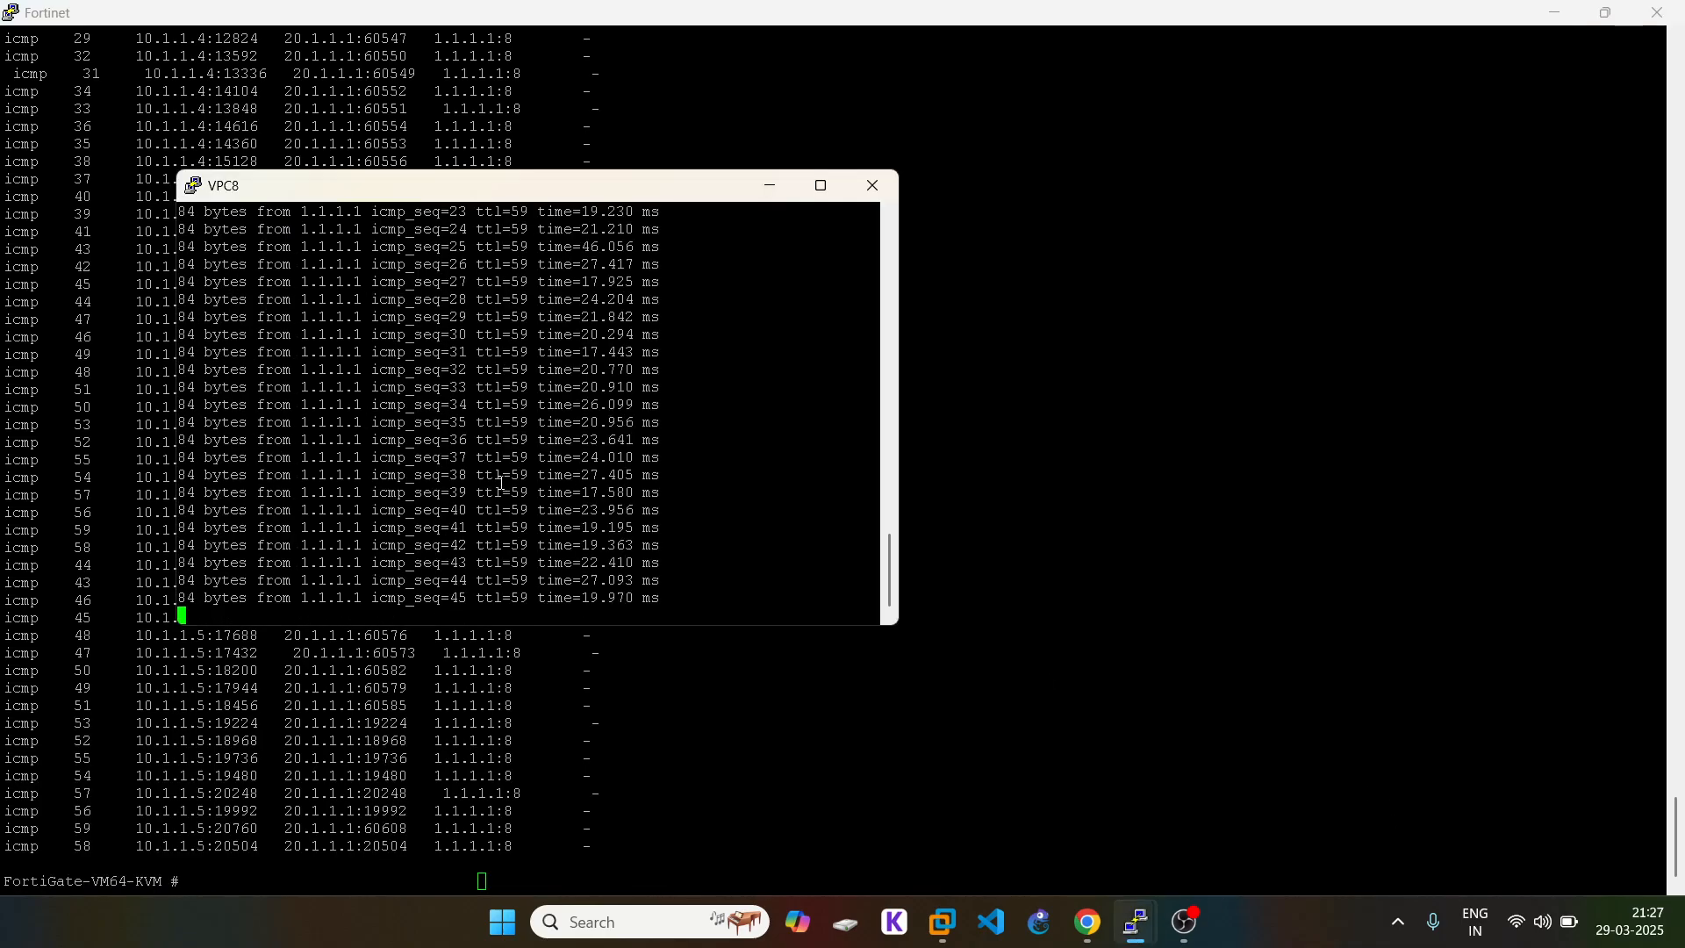
{"action": "key", "text": "ctrl+c"}
{"action": "type", "text": "ping 8.8.8.8 -t"}
{"action": "key", "text": "Return"}
{"action": "left_click", "coordinate": [1080, 694]}
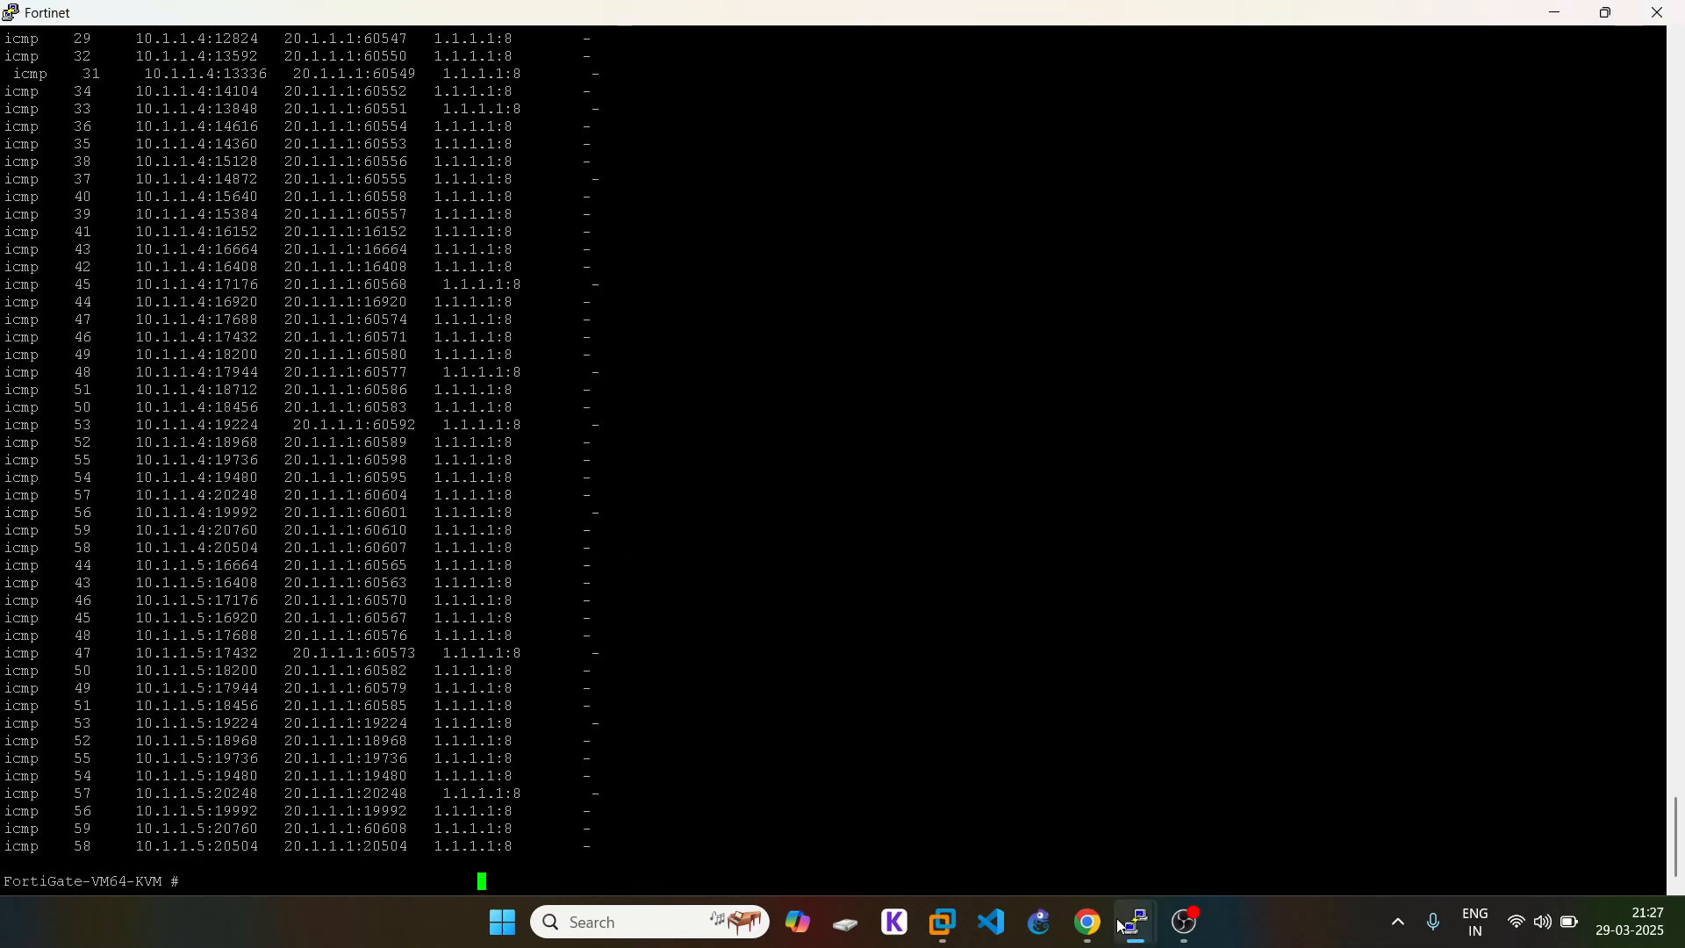
{"action": "mouse_move", "coordinate": [1136, 923]}
{"action": "left_click", "coordinate": [1538, 831]}
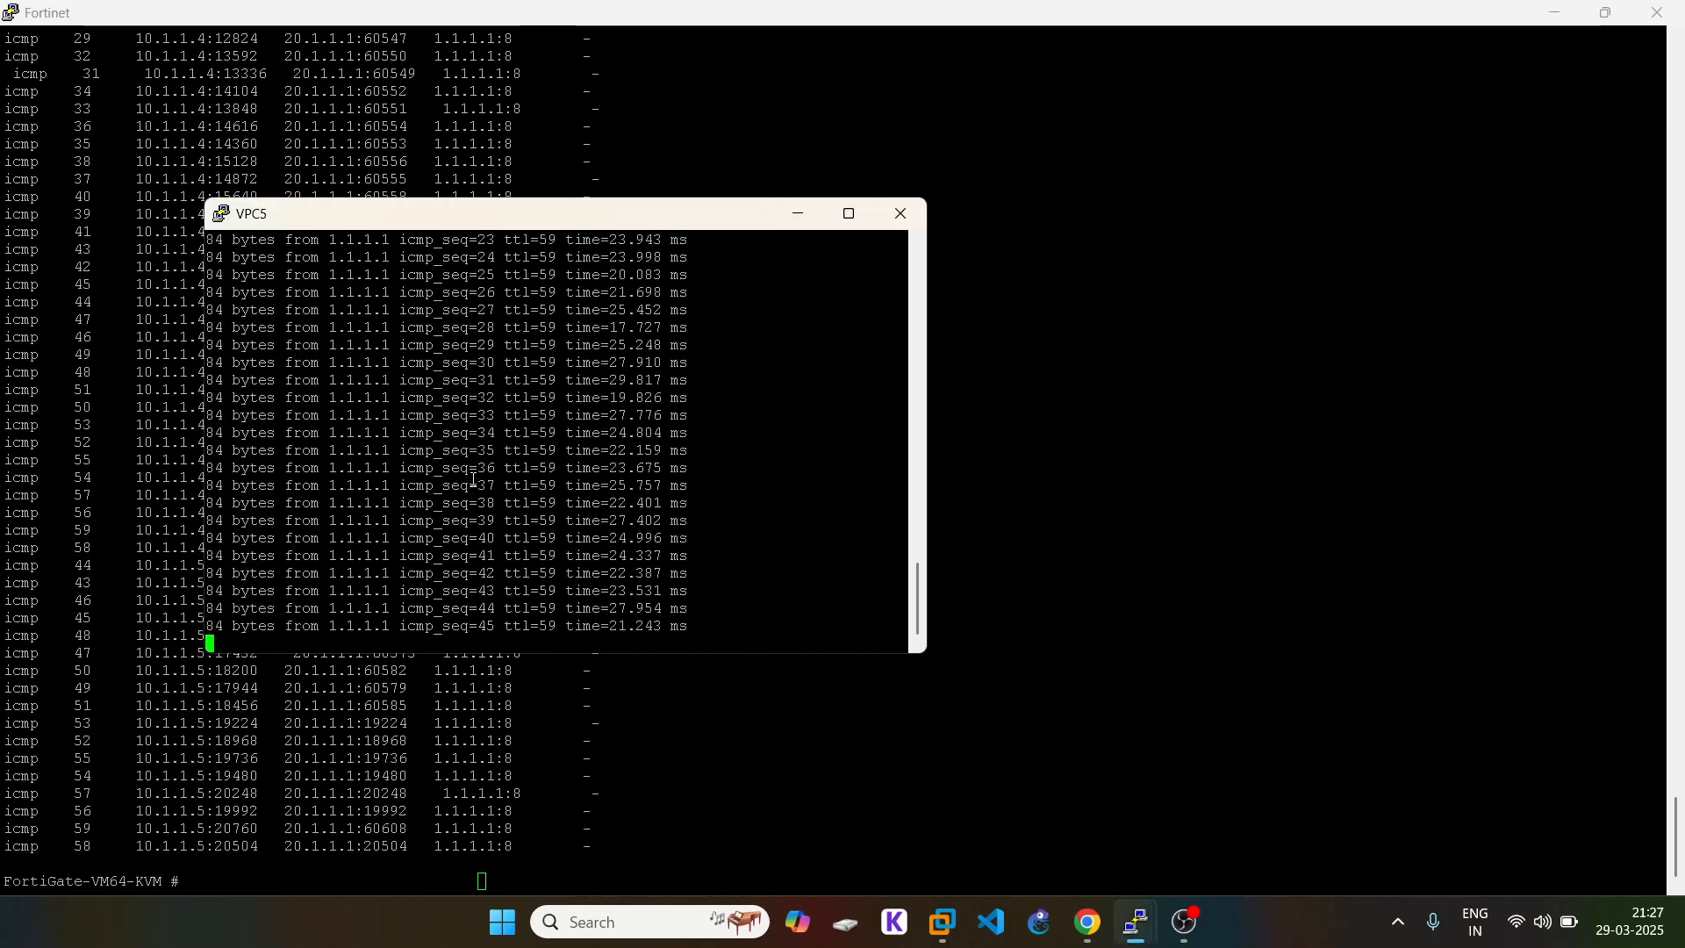
{"action": "key", "text": "ctrl+c"}
{"action": "type", "text": "ping 8.8.8.8 -t"}
{"action": "key", "text": "Return"}
Step: Rerun get system session list on the FortiGate console
{"action": "left_click", "coordinate": [805, 756]}
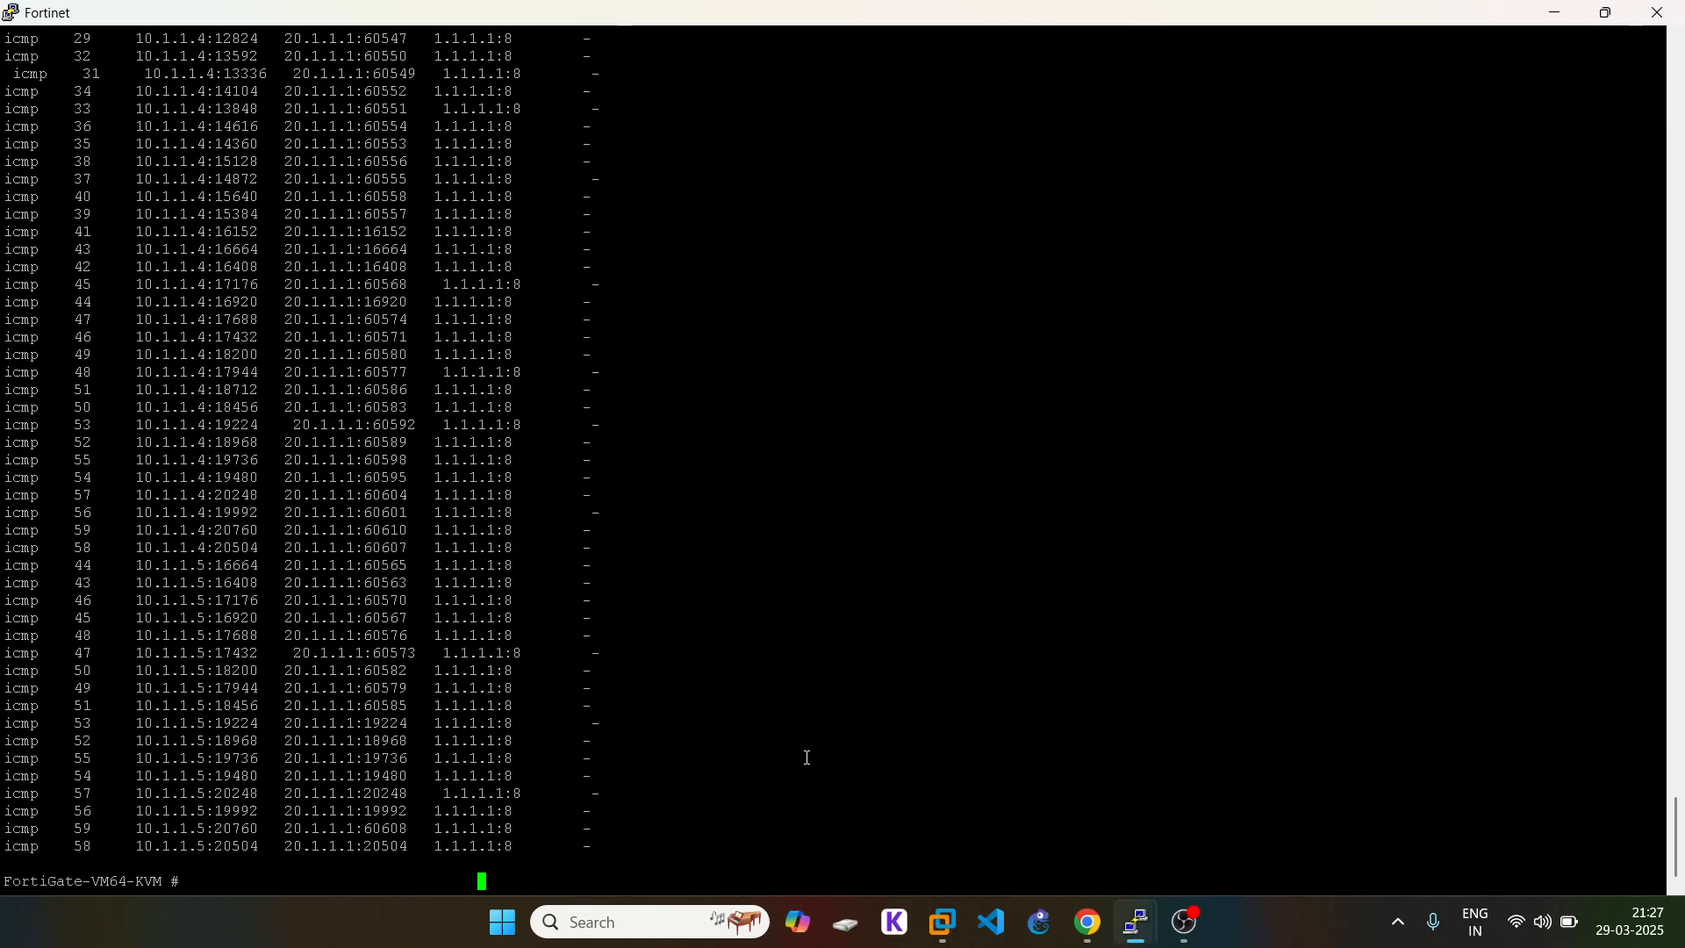
{"action": "key", "text": "Return"}
{"action": "key", "text": "Up"}
{"action": "key", "text": "Return"}
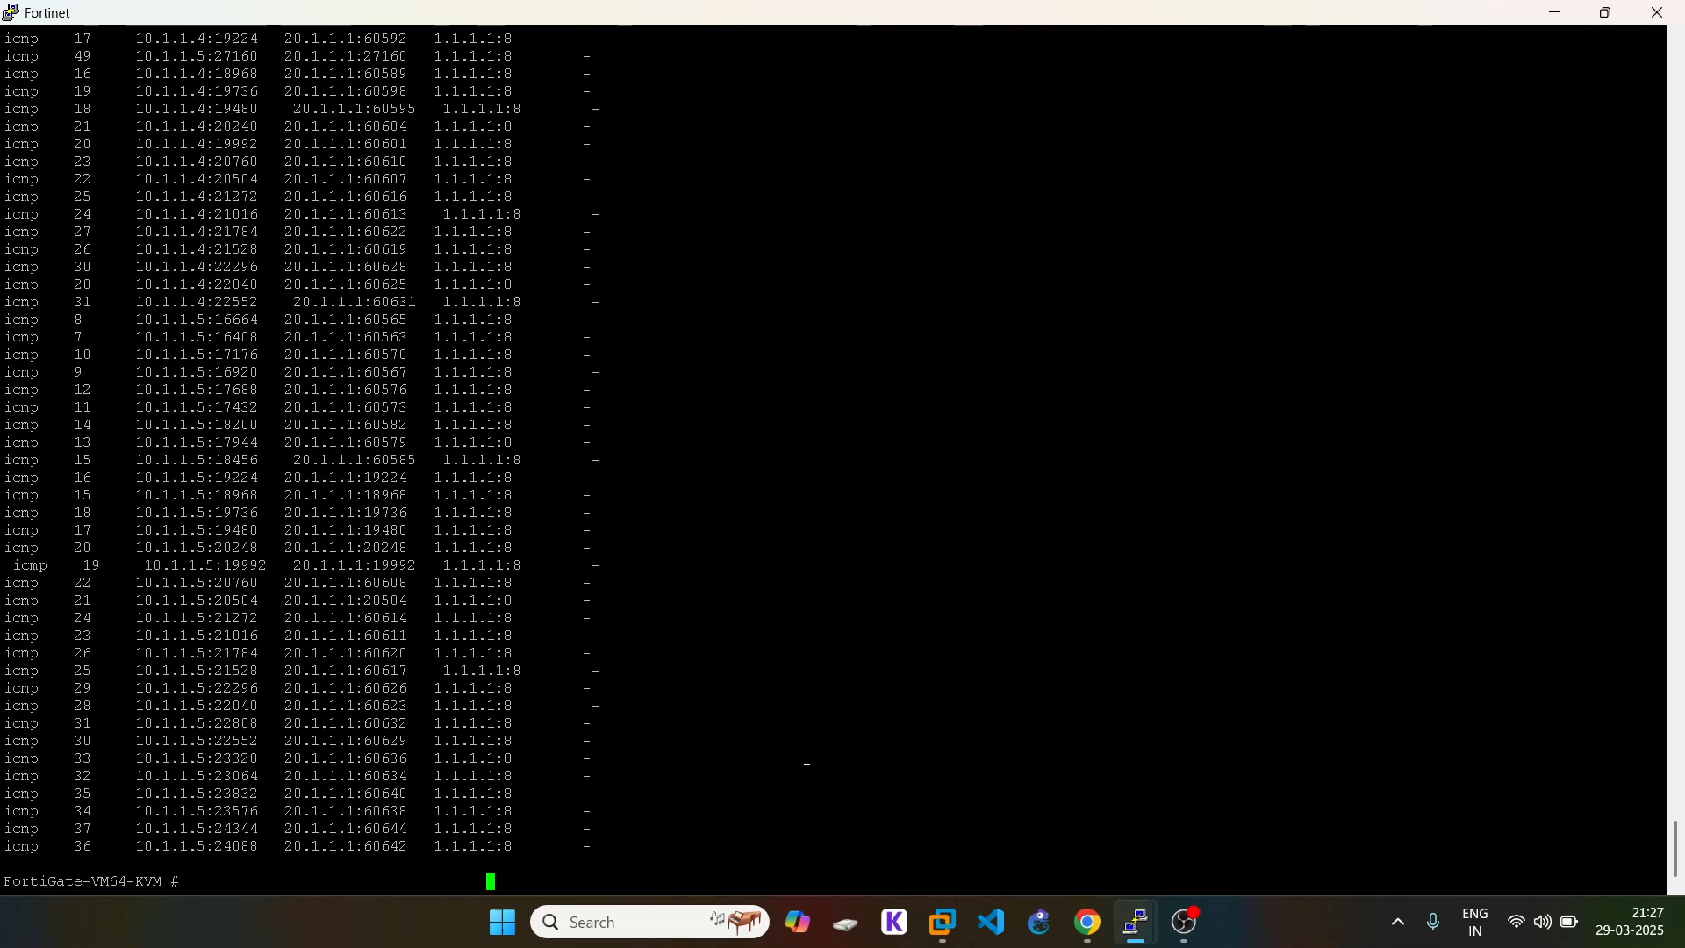
Step: Review and rerun the session list, comparing sources NATed via 20.1.1.1 versus 30.1.1.1
{"action": "scroll", "coordinate": [790, 750], "scroll_direction": "up", "scroll_amount": 15}
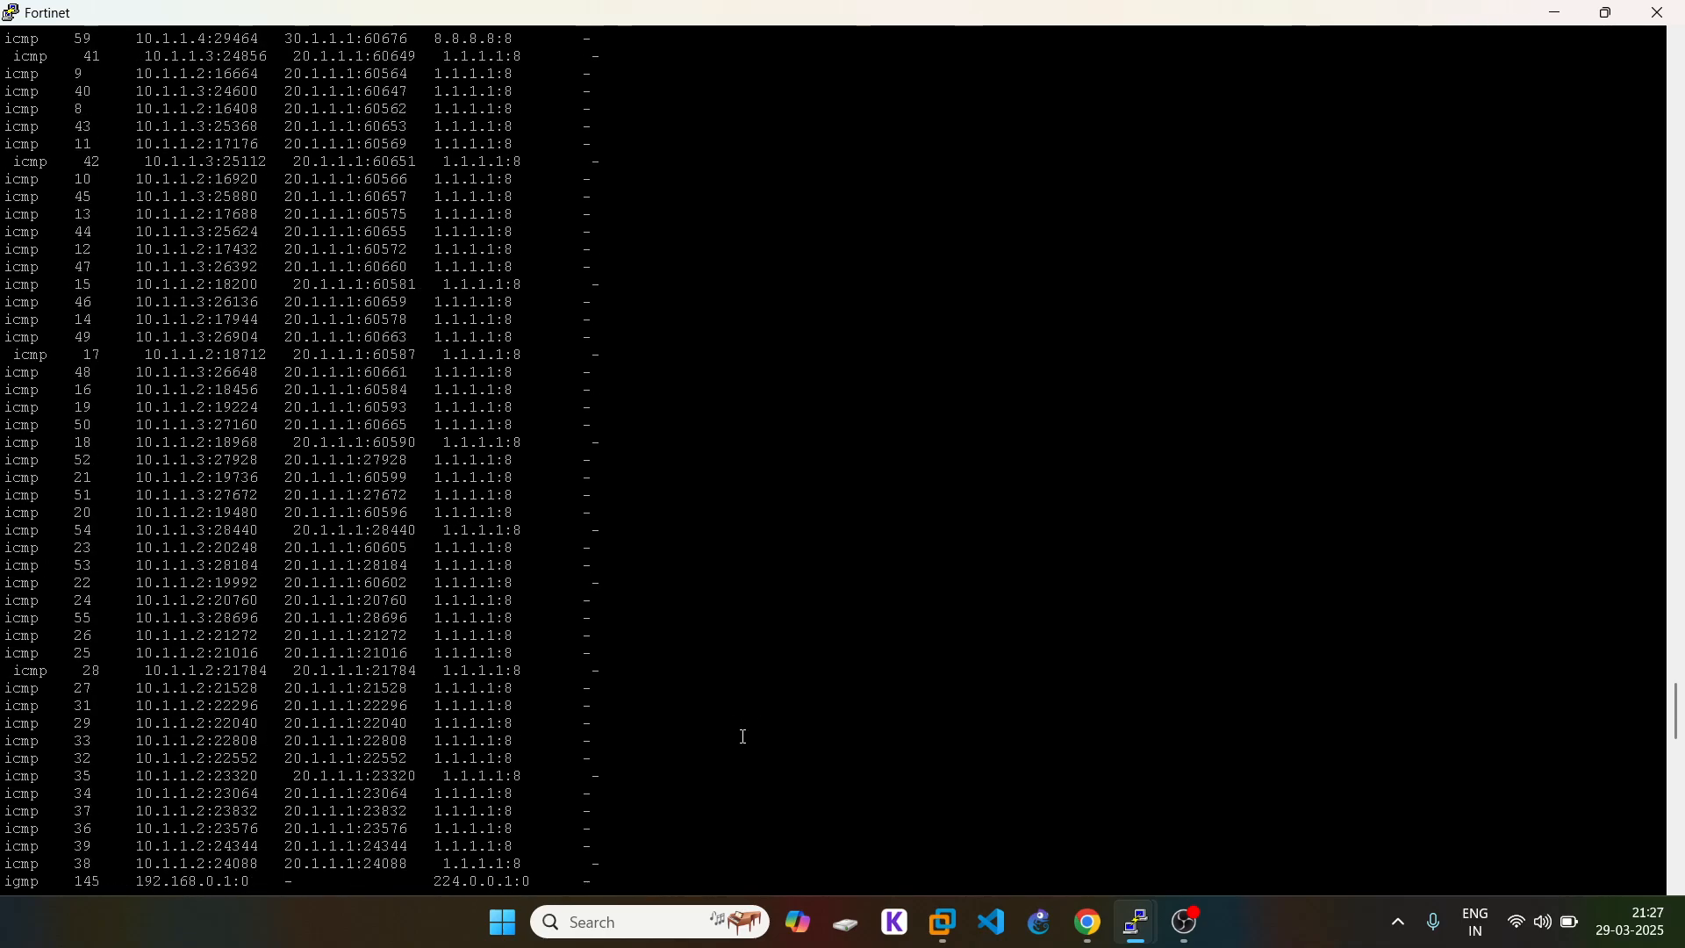
{"action": "scroll", "coordinate": [744, 737], "scroll_direction": "up", "scroll_amount": 16}
{"action": "left_click_drag", "start_coordinate": [206, 214], "coordinate": [416, 279]}
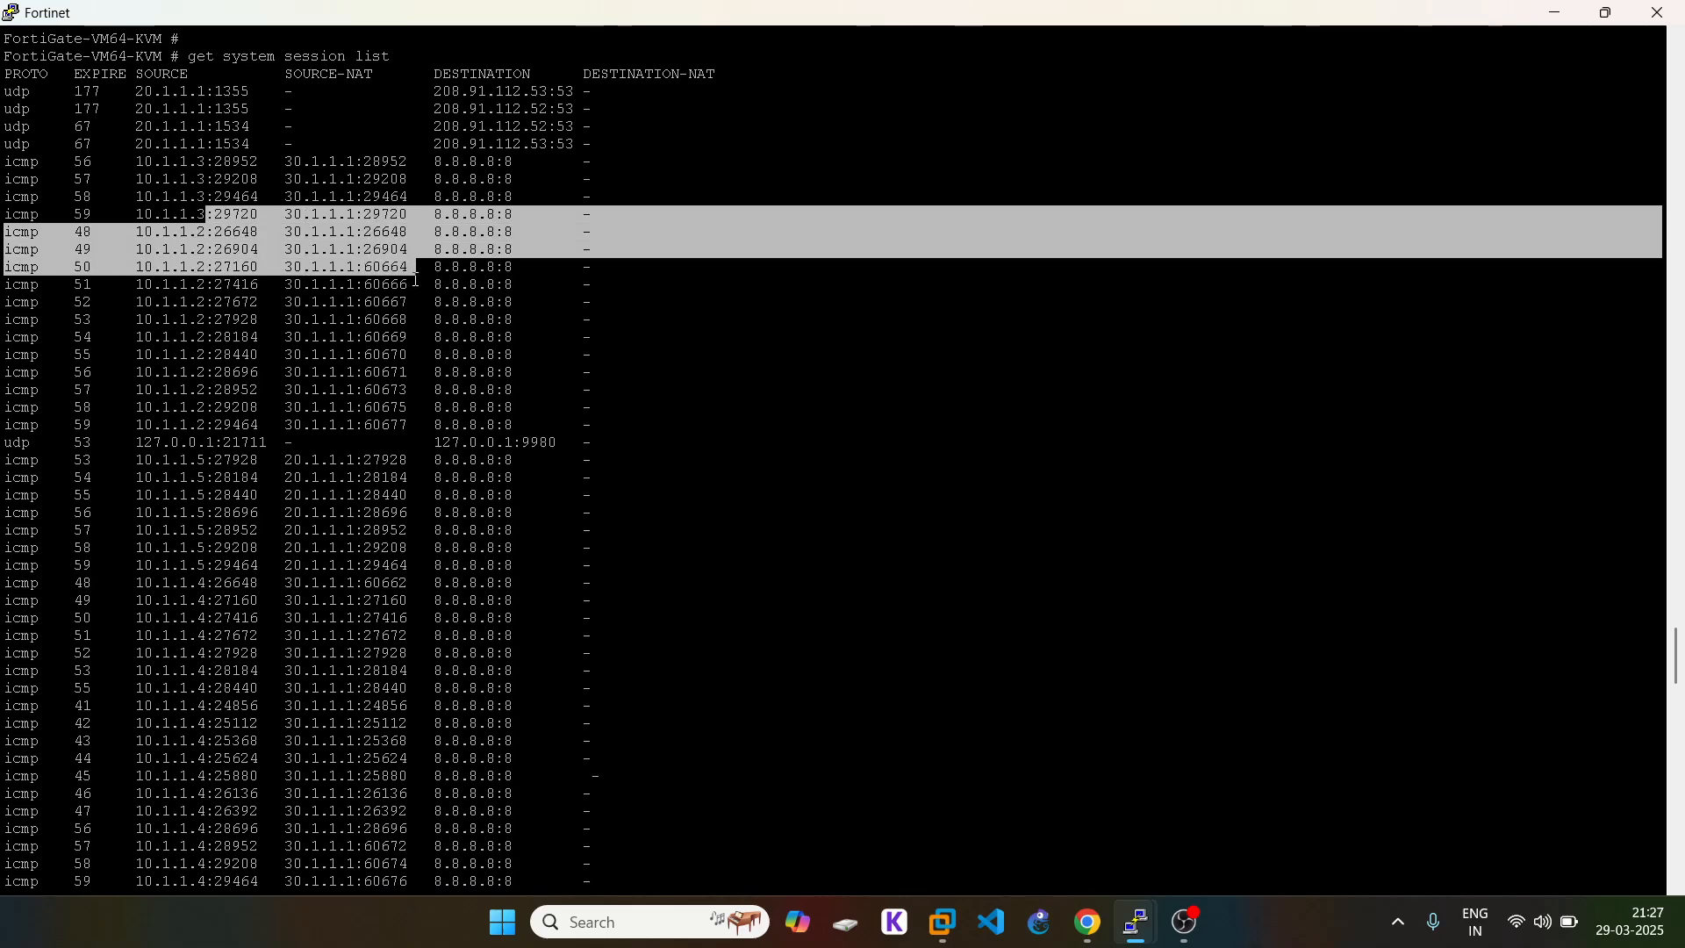
{"action": "left_click", "coordinate": [416, 279]}
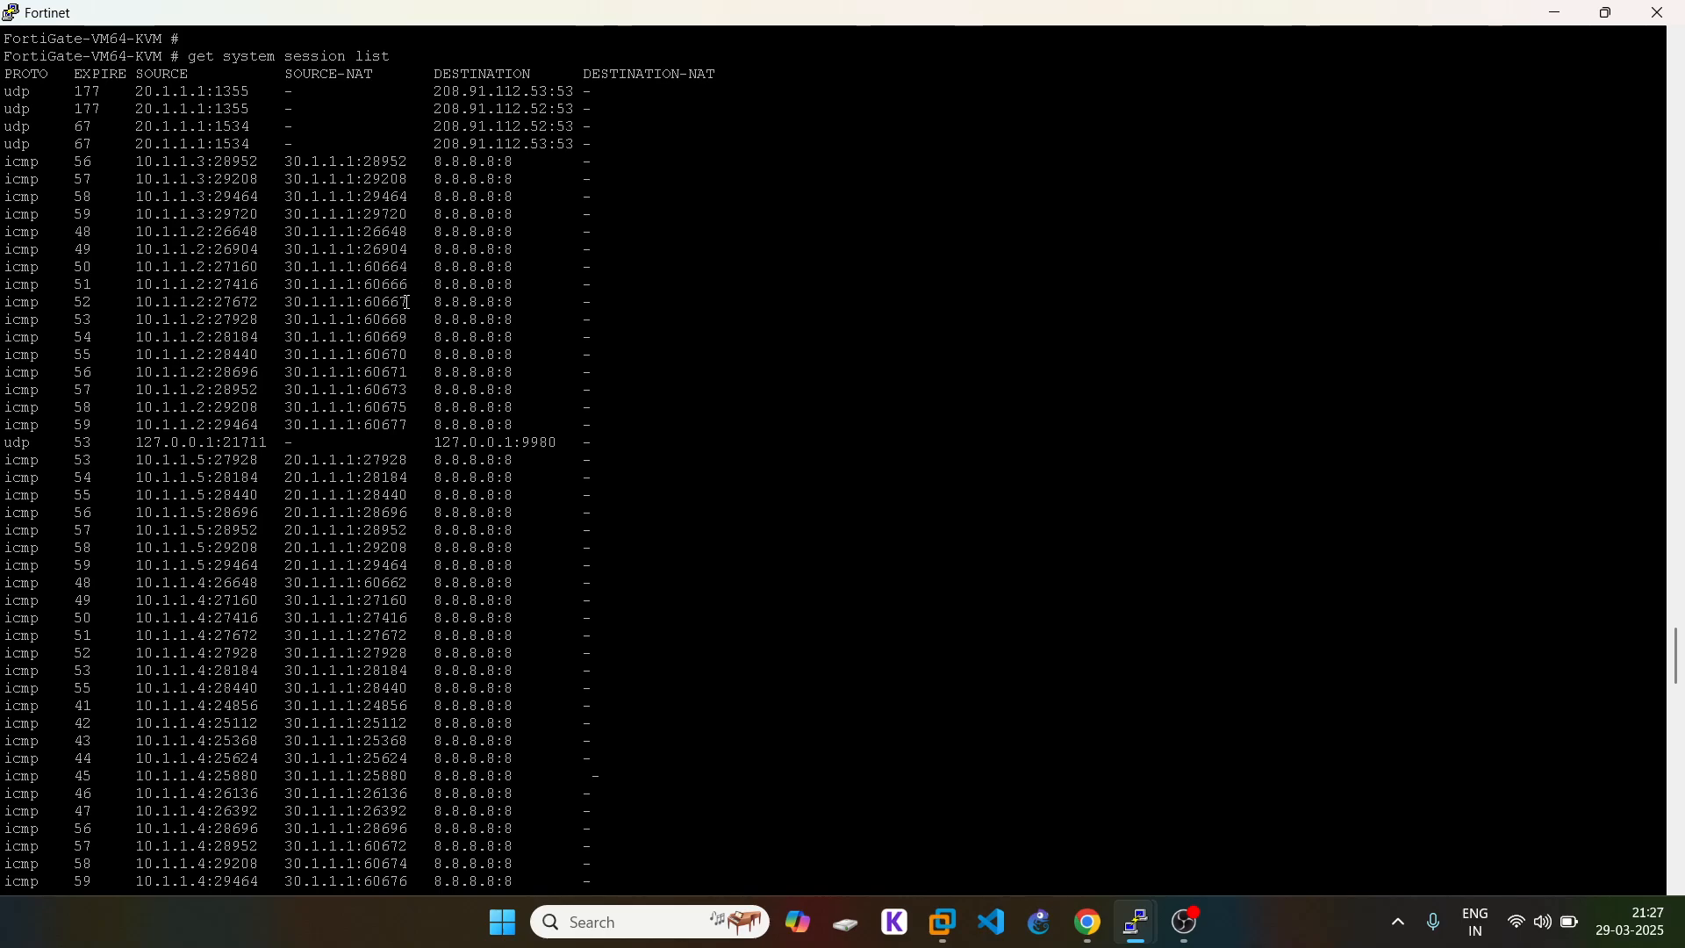
{"action": "scroll", "coordinate": [406, 302], "scroll_direction": "down", "scroll_amount": 7}
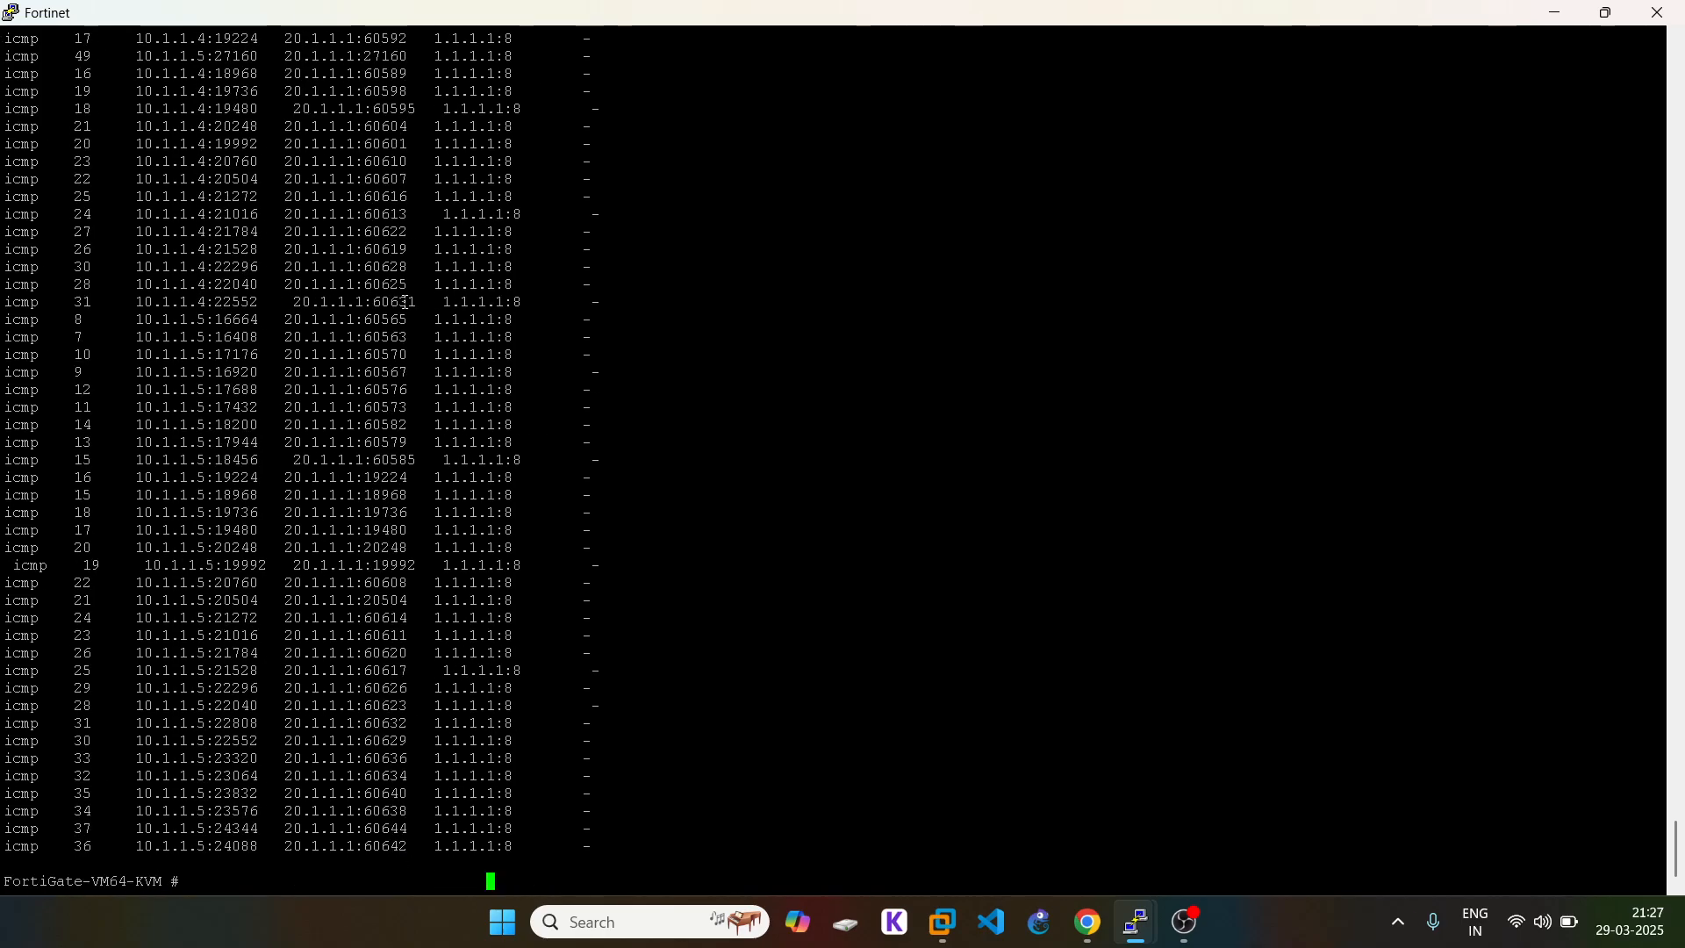
{"action": "key", "text": "Return"}
{"action": "key", "text": "Up"}
{"action": "key", "text": "Return"}
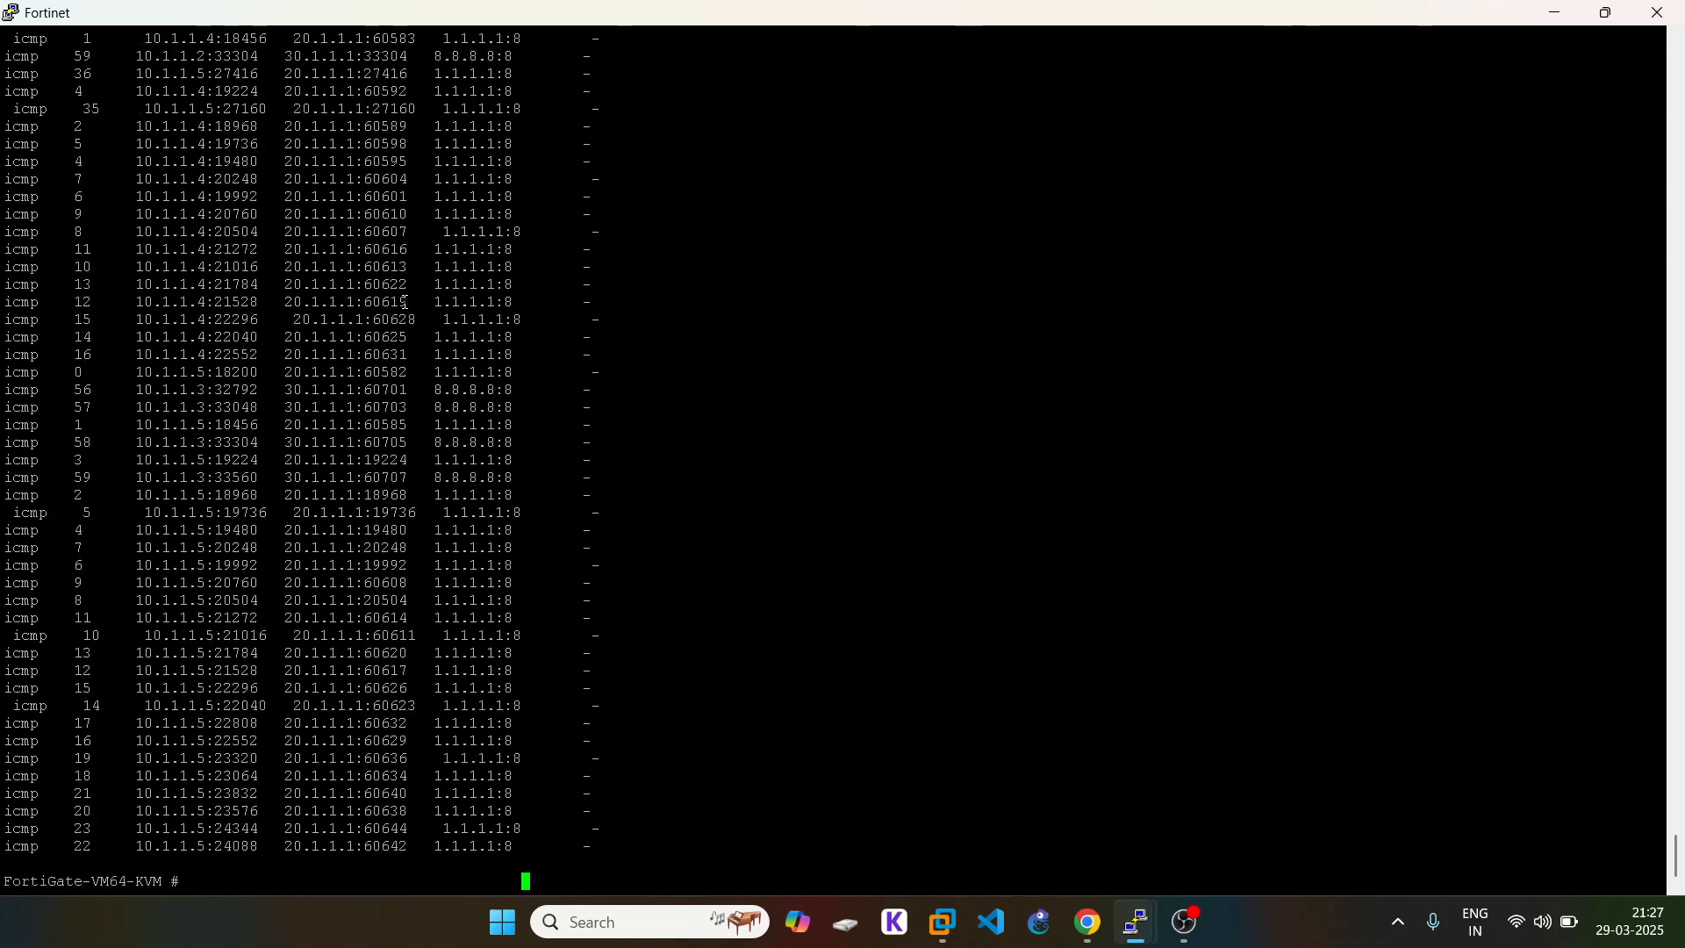
{"action": "double_click", "coordinate": [309, 532]}
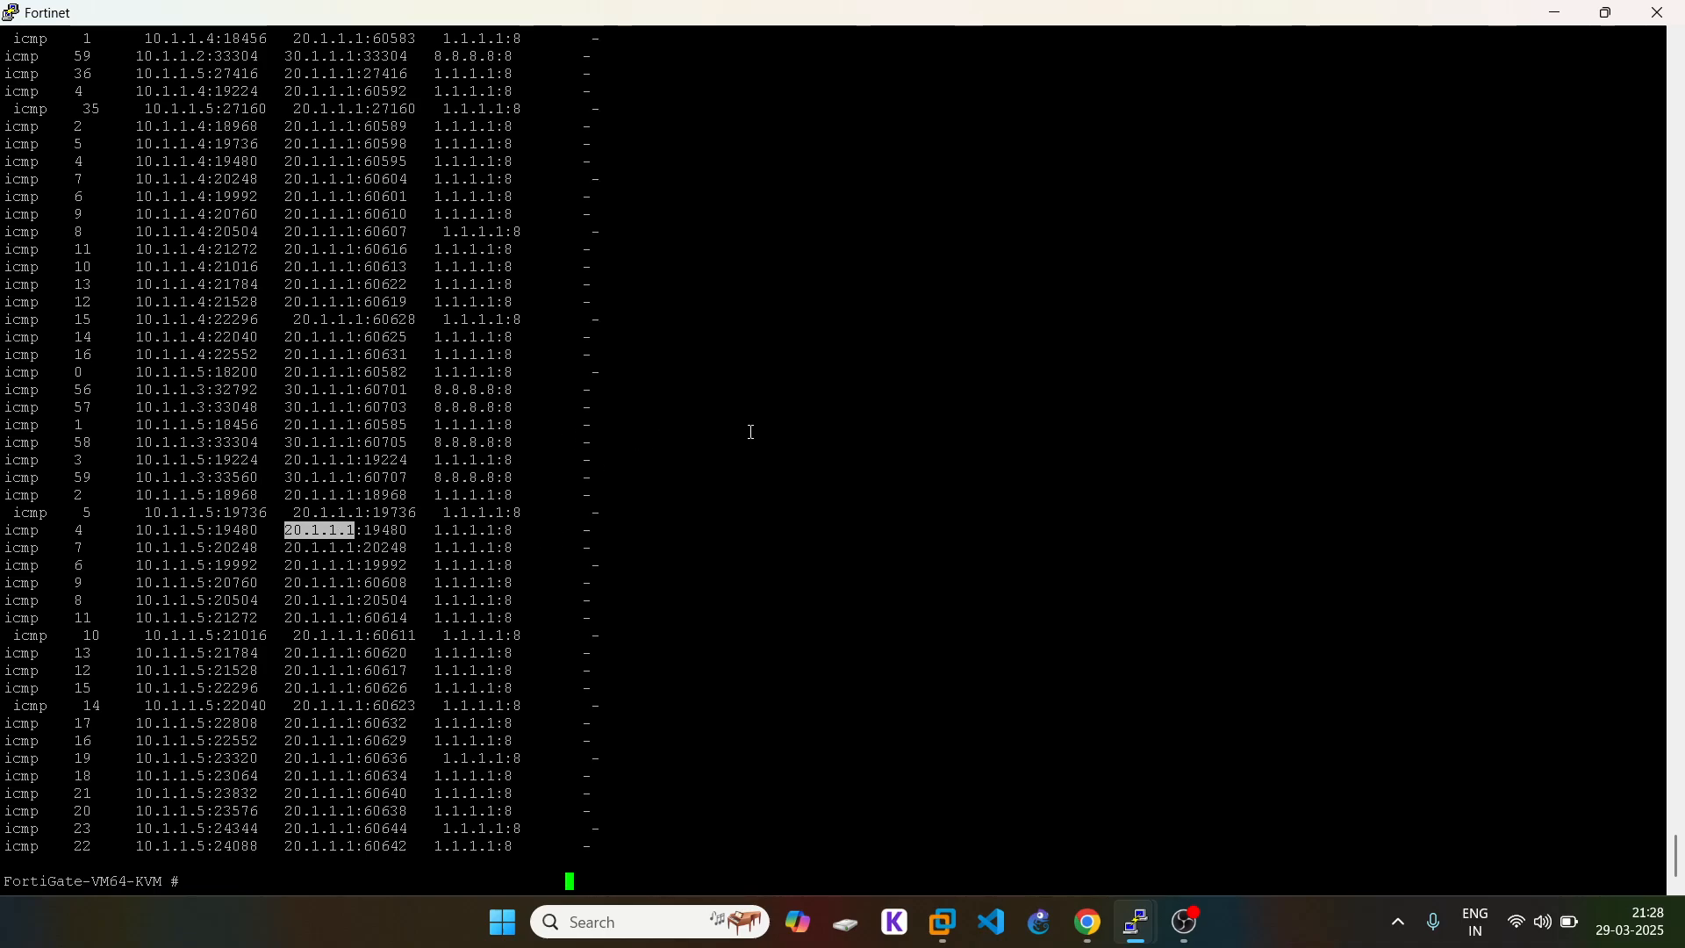
{"action": "left_click", "coordinate": [1087, 921]}
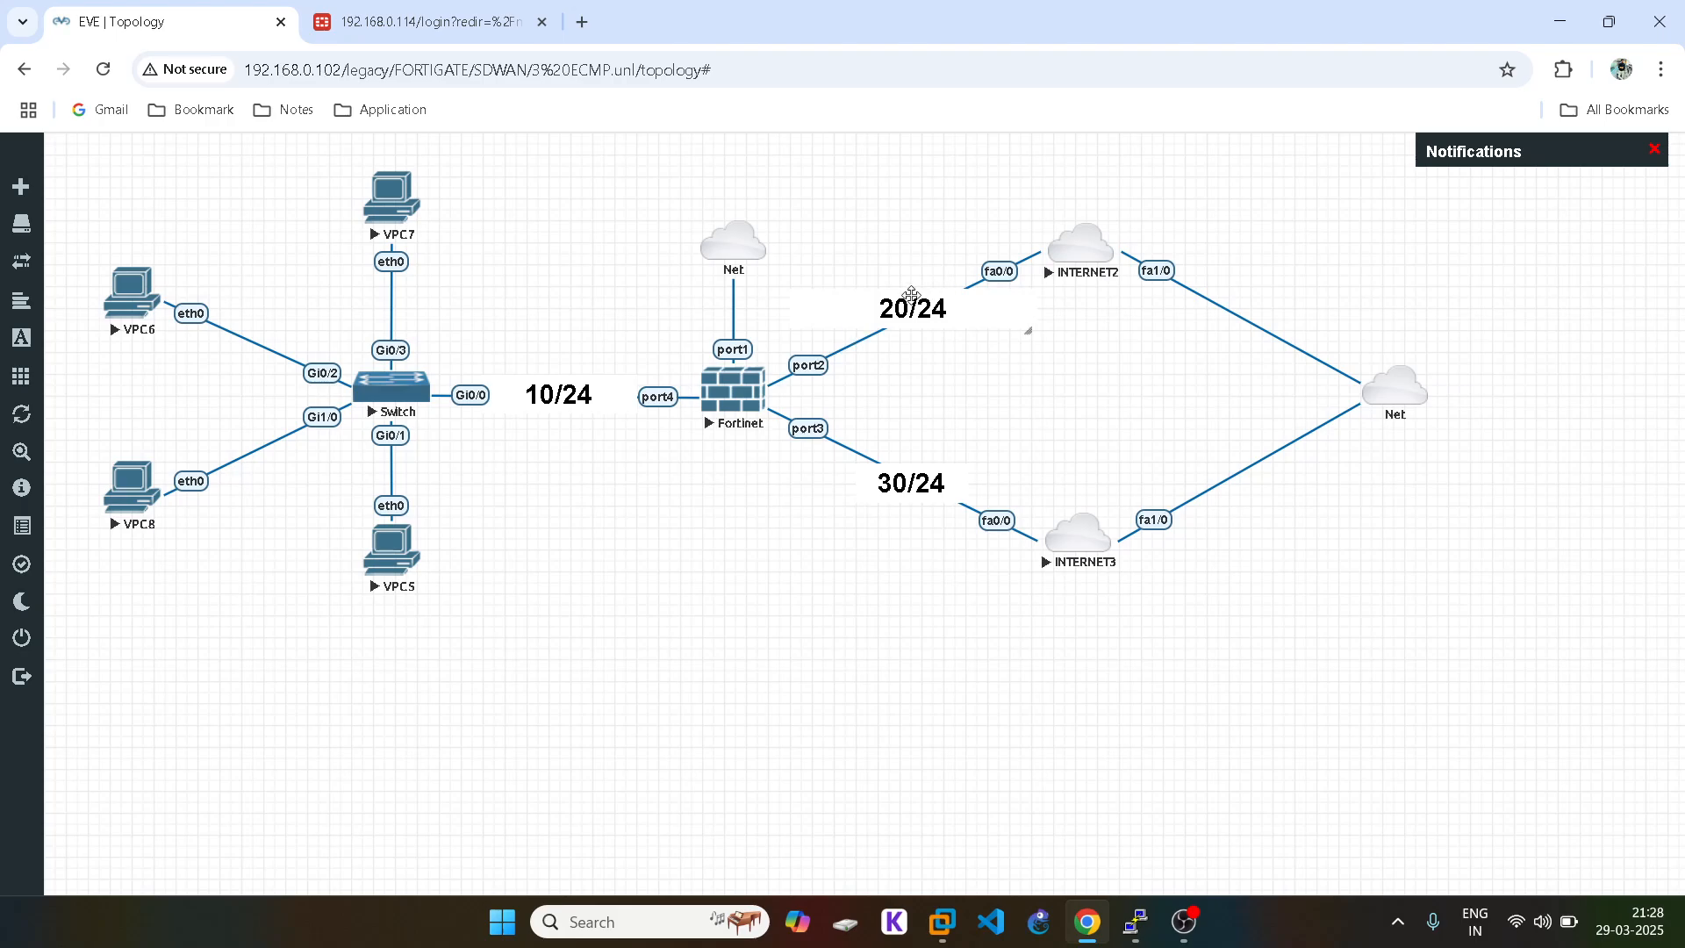
Step: Review the FortiGate session list, highlighting the icmp 57 session NATed via 30.1.1.1
{"action": "left_click", "coordinate": [1103, 935]}
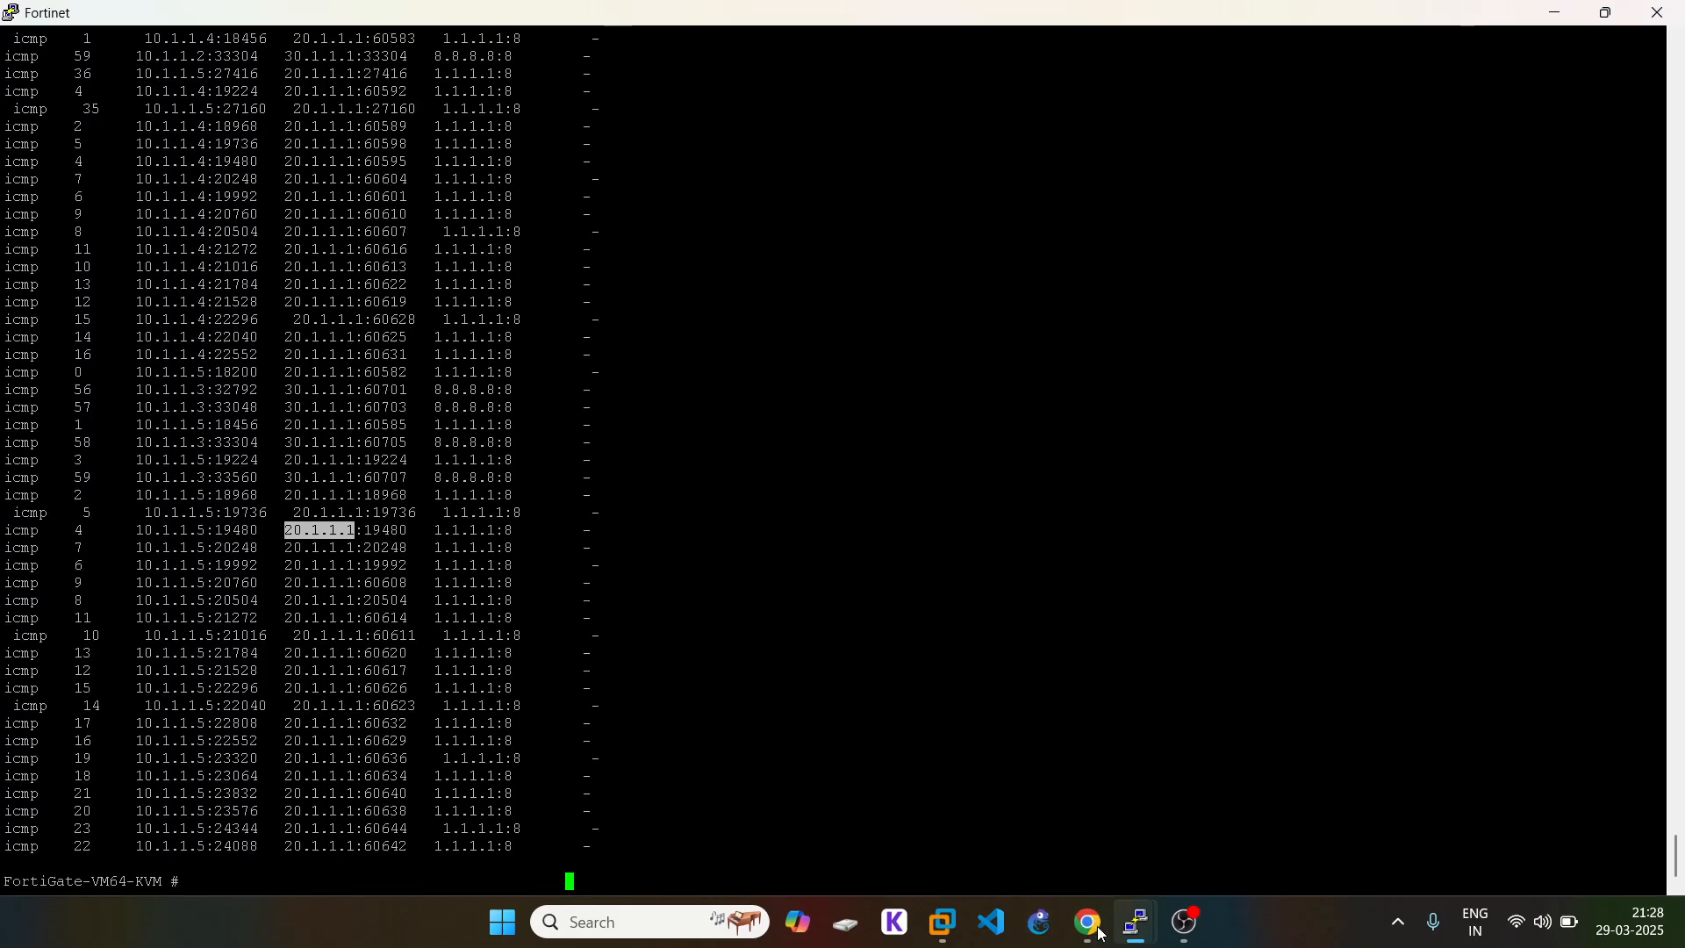
{"action": "triple_click", "coordinate": [342, 407]}
{"action": "left_click", "coordinate": [471, 401]}
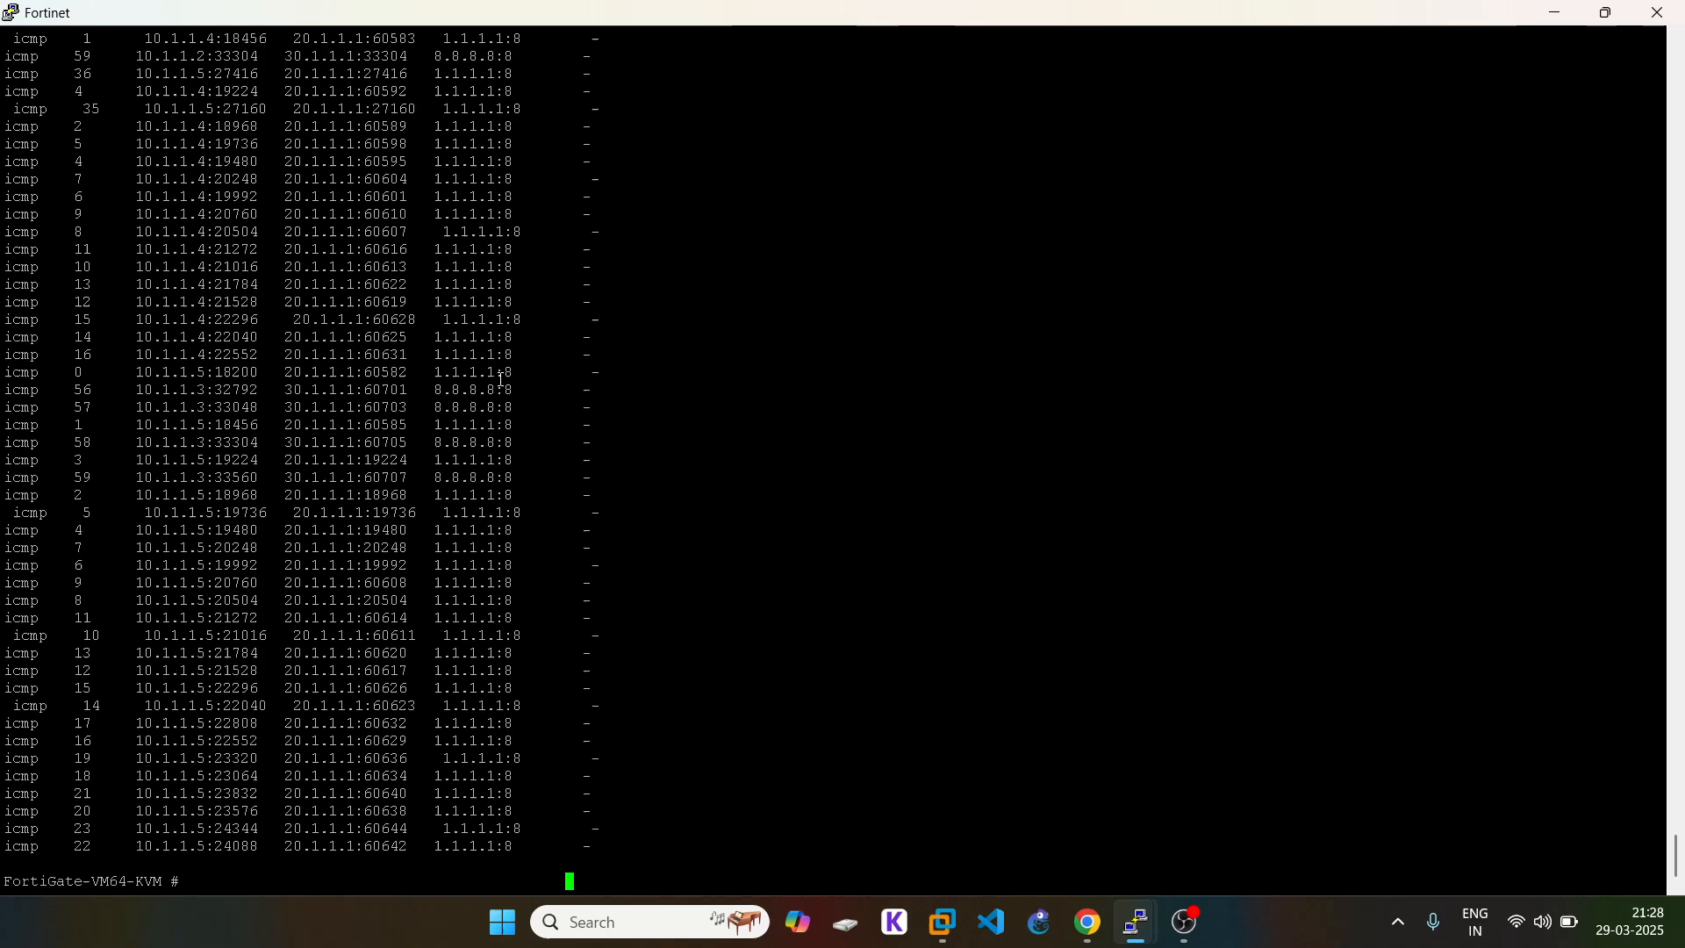
Step: From the EVE topology, check the ping output on the VPC7 and VPC6 consoles
{"action": "left_click", "coordinate": [1088, 923]}
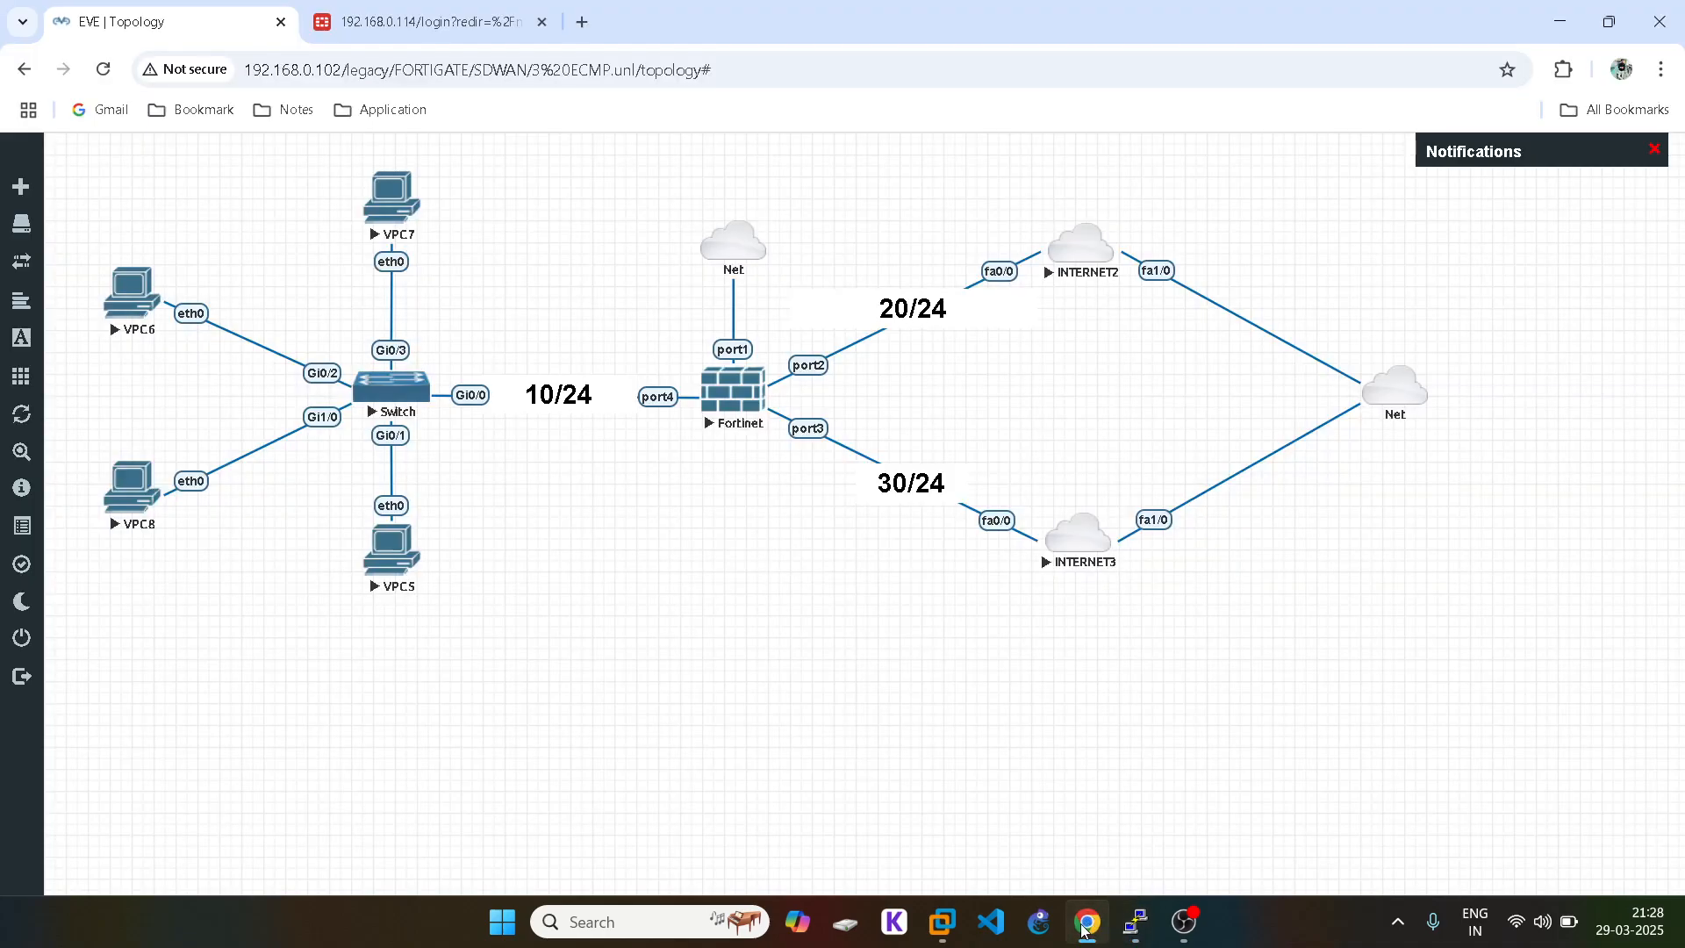
{"action": "mouse_move", "coordinate": [1137, 923]}
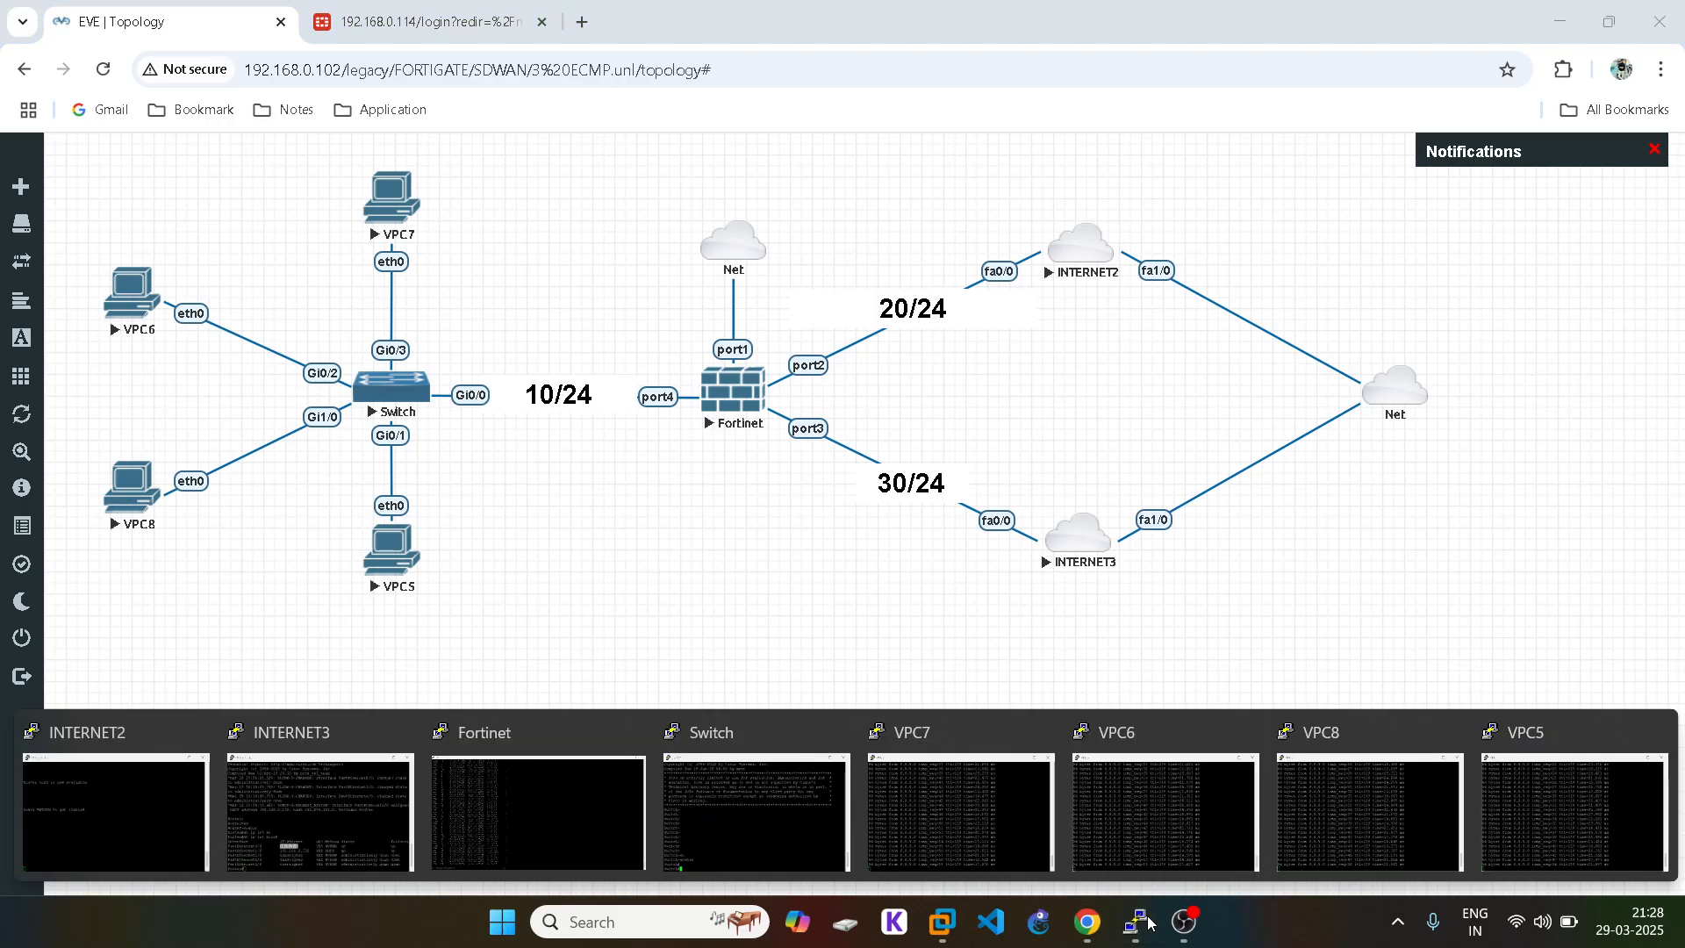
{"action": "left_click", "coordinate": [886, 772]}
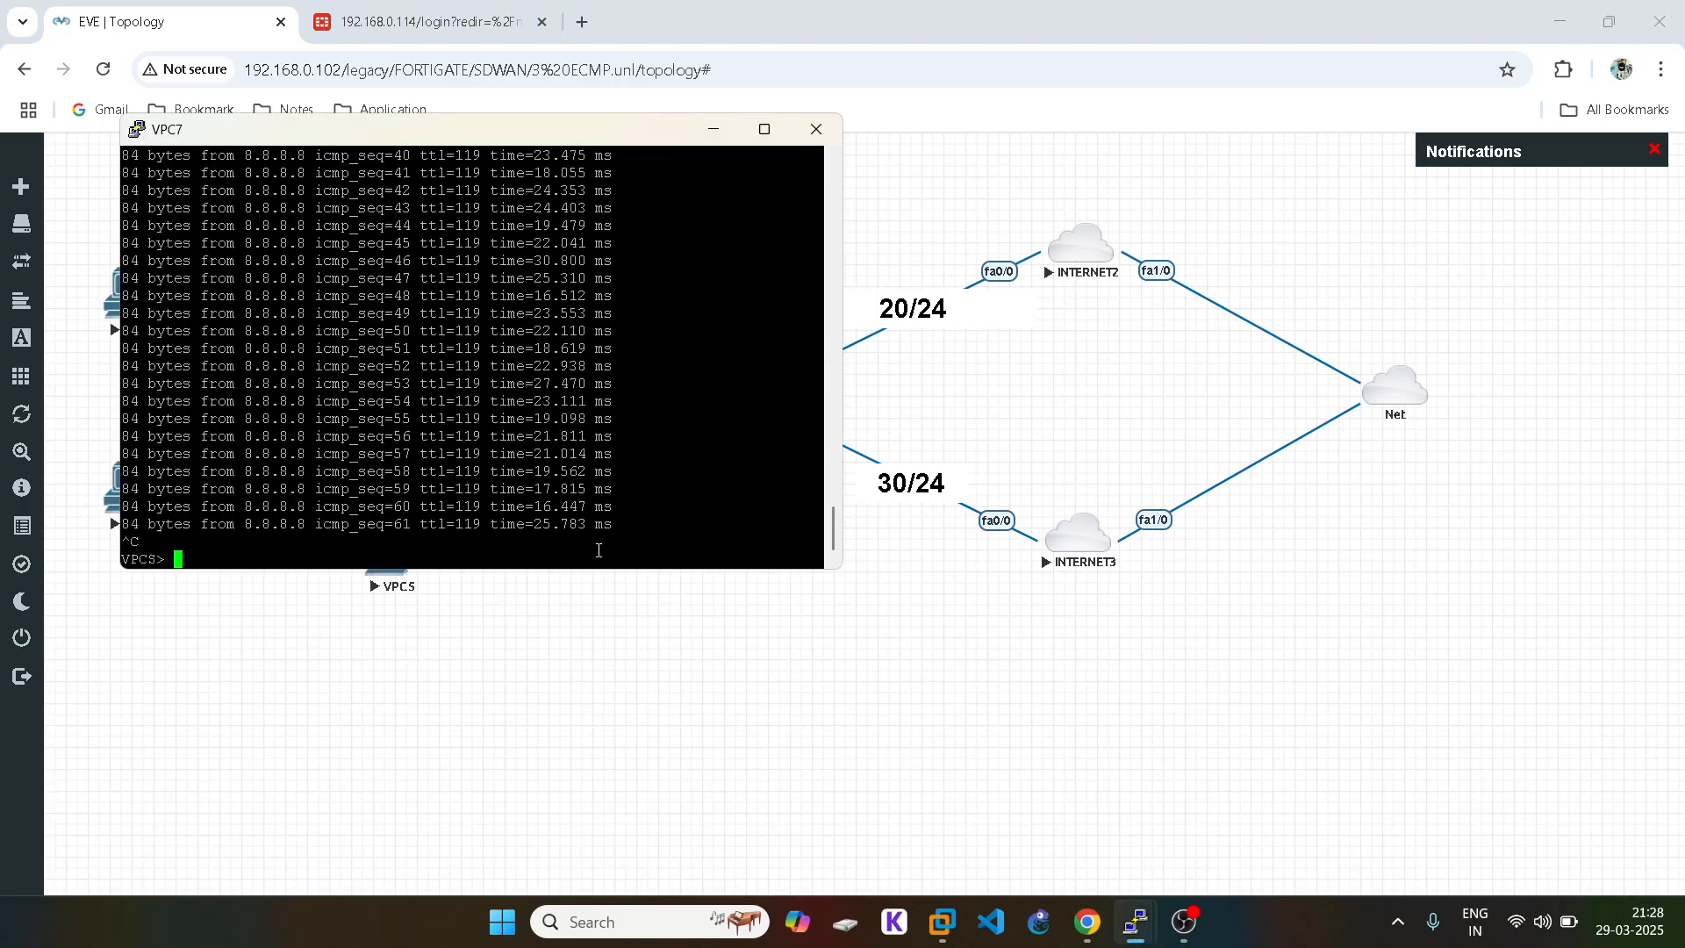
{"action": "left_click", "coordinate": [929, 689]}
{"action": "mouse_move", "coordinate": [1157, 923]}
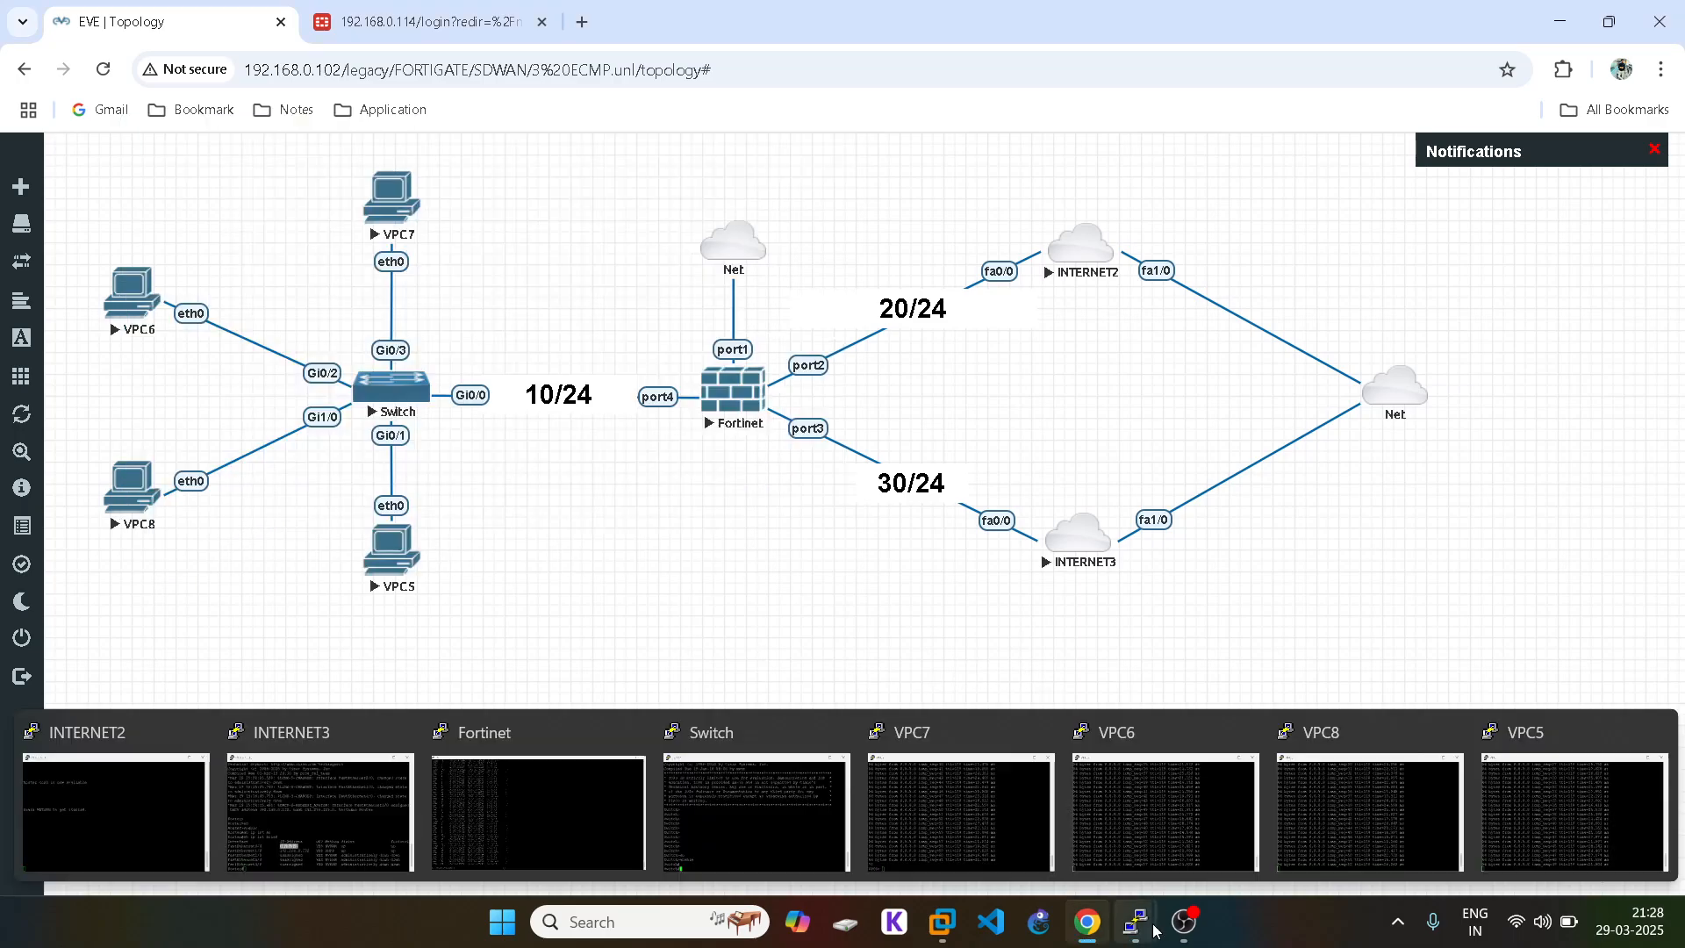
{"action": "left_click", "coordinate": [1140, 810]}
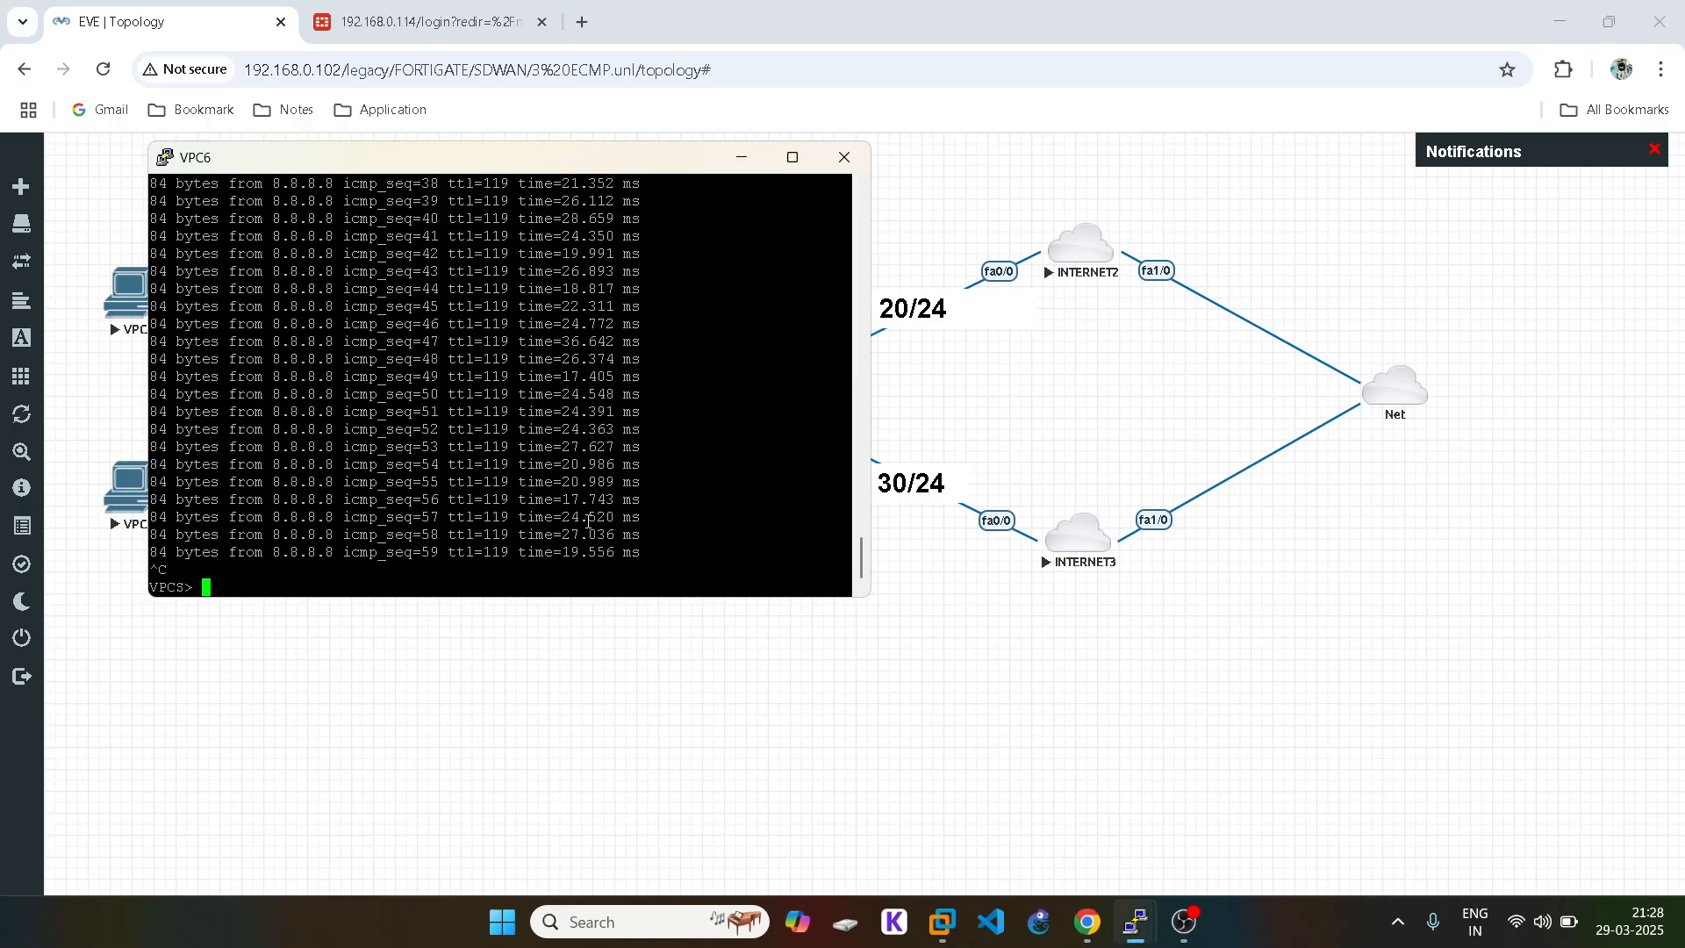
{"action": "left_click", "coordinate": [910, 680]}
Step: Check the VPC8 and VPC5 console pings, then bring the FortiGate console forward
{"action": "mouse_move", "coordinate": [1136, 924]}
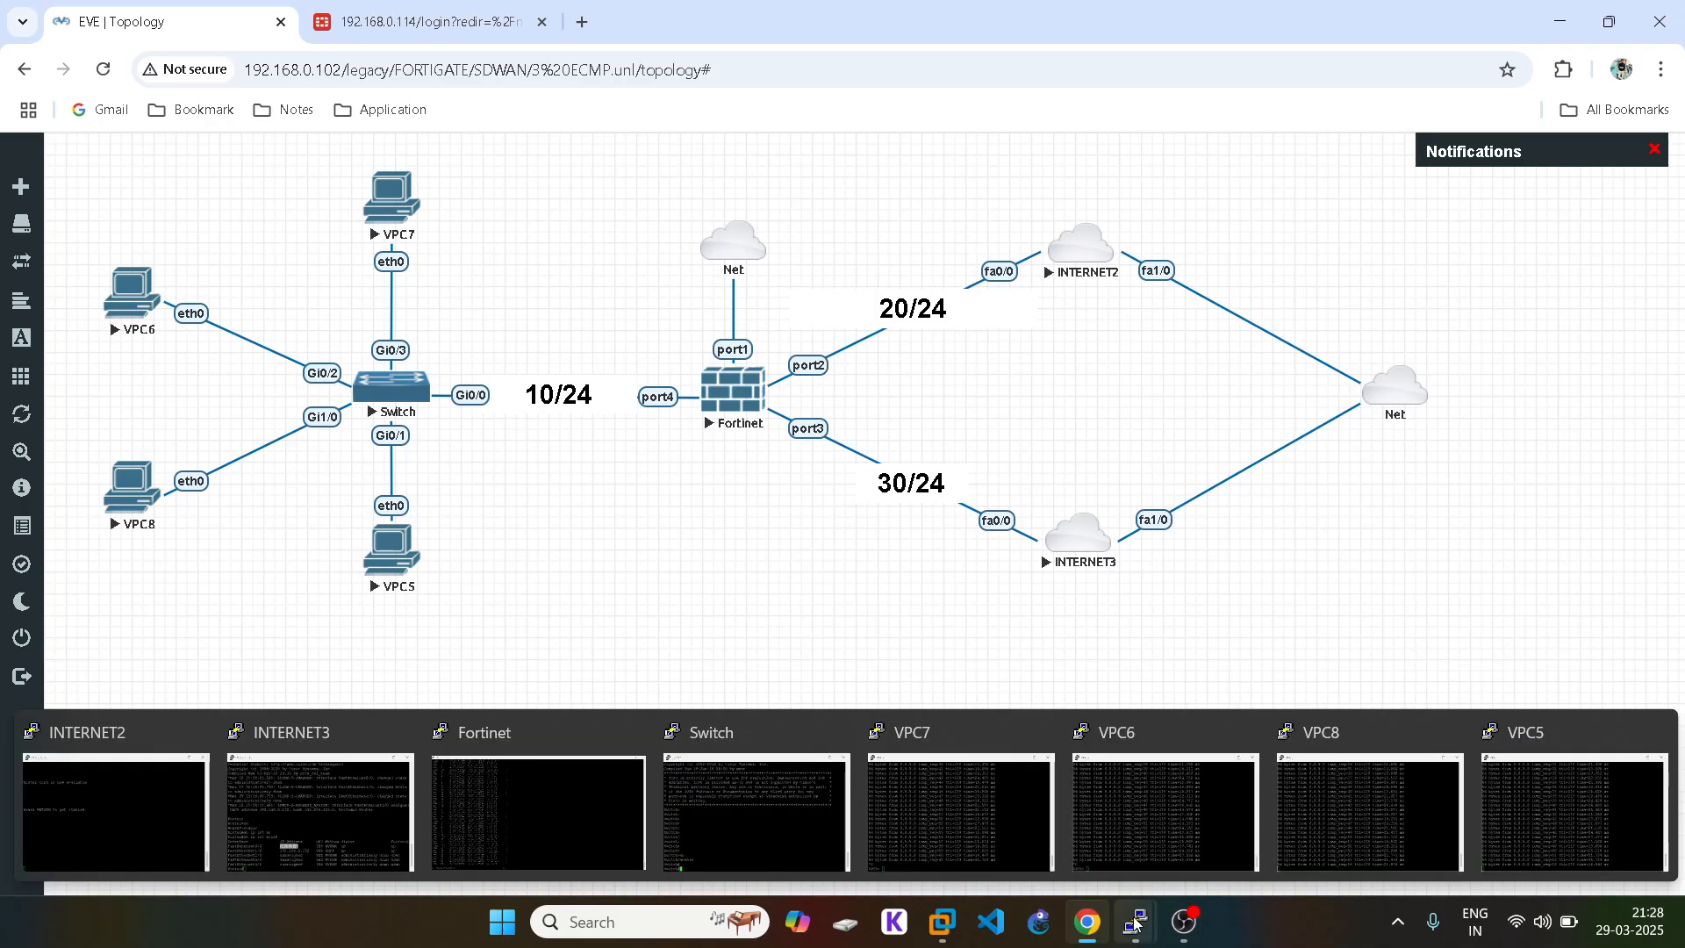
{"action": "left_click", "coordinate": [1318, 817]}
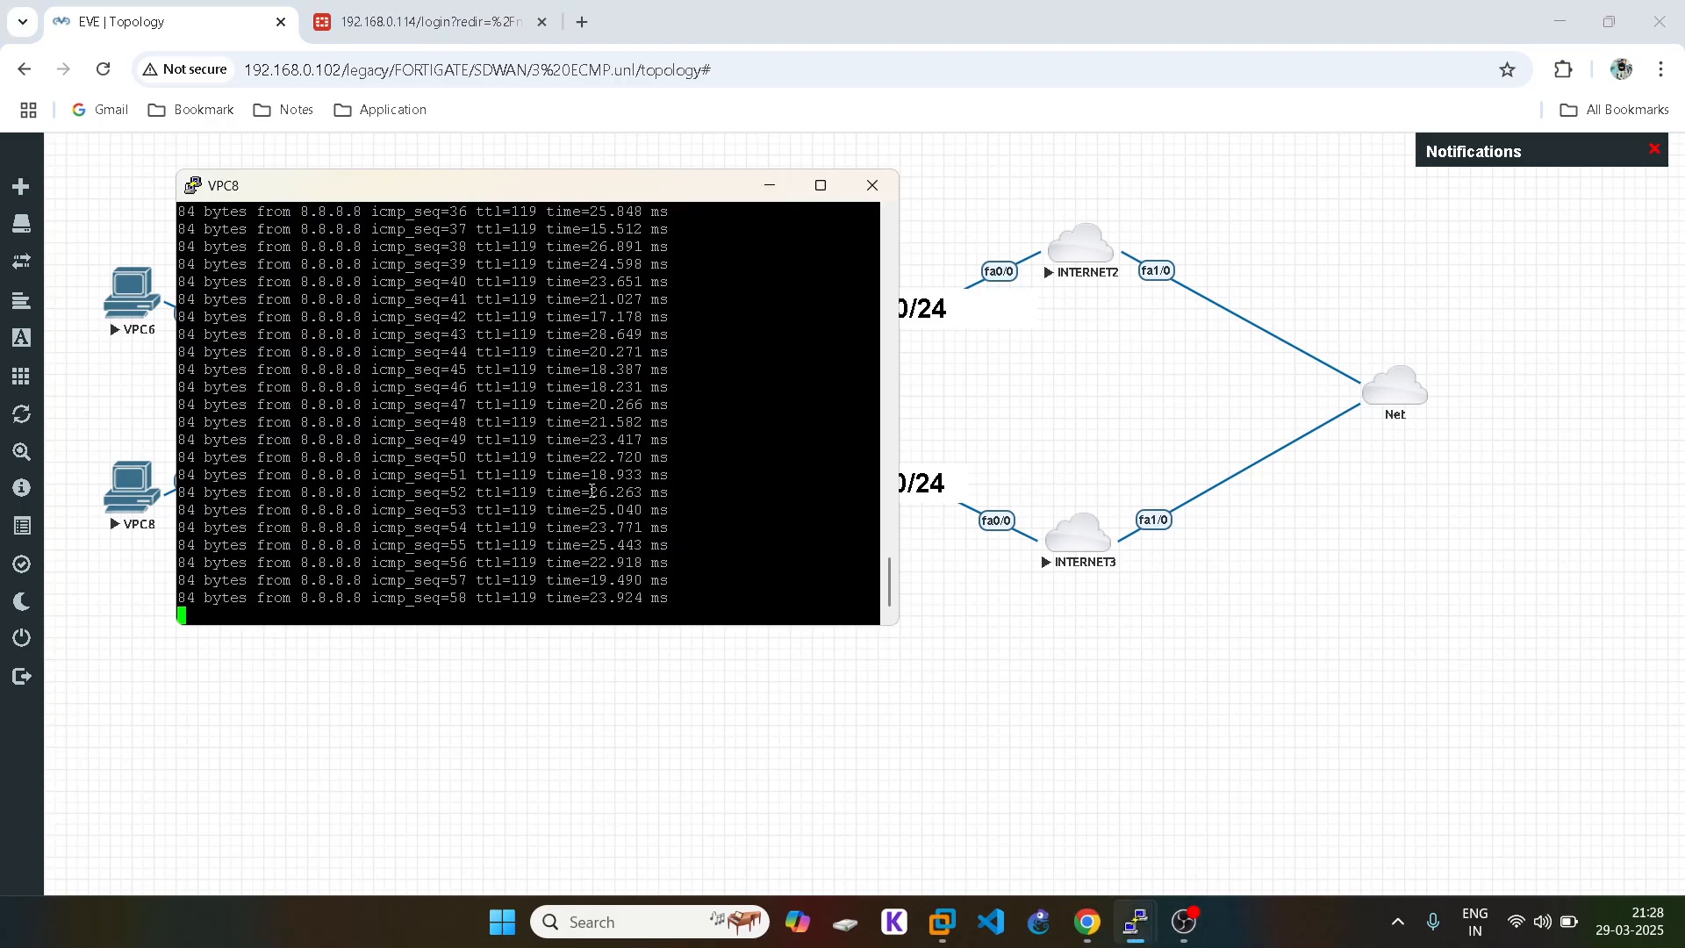
{"action": "left_click", "coordinate": [974, 676]}
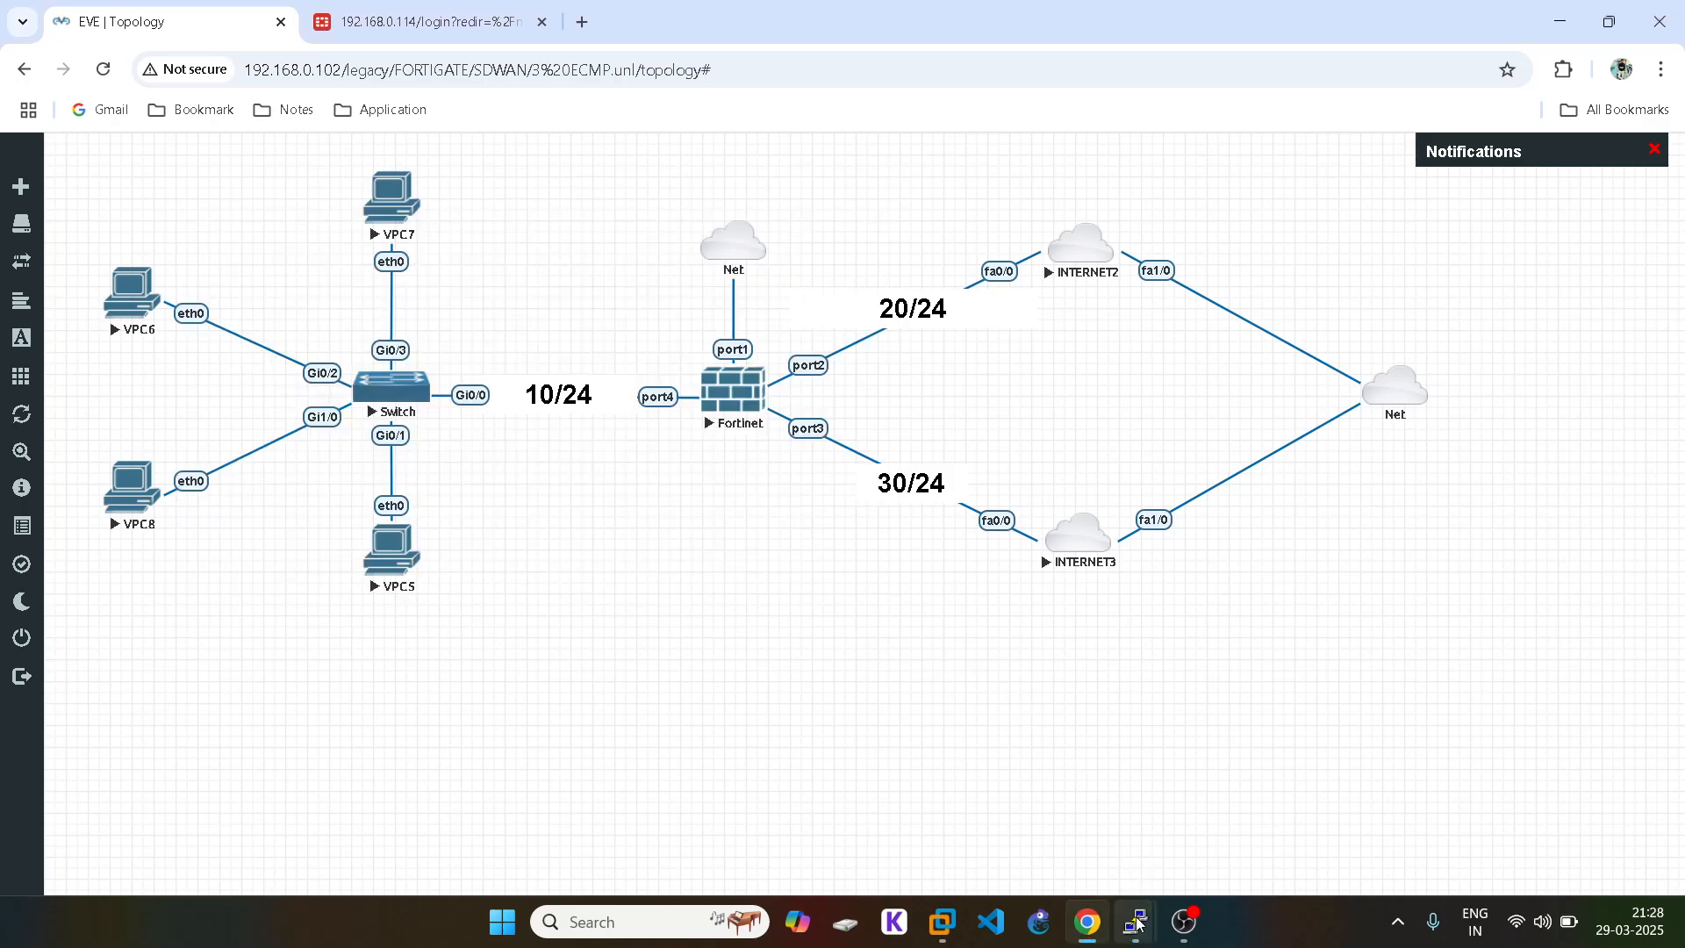
{"action": "mouse_move", "coordinate": [1136, 922]}
{"action": "left_click", "coordinate": [1414, 803]}
{"action": "left_click", "coordinate": [1060, 755]}
{"action": "left_click", "coordinate": [1425, 827]}
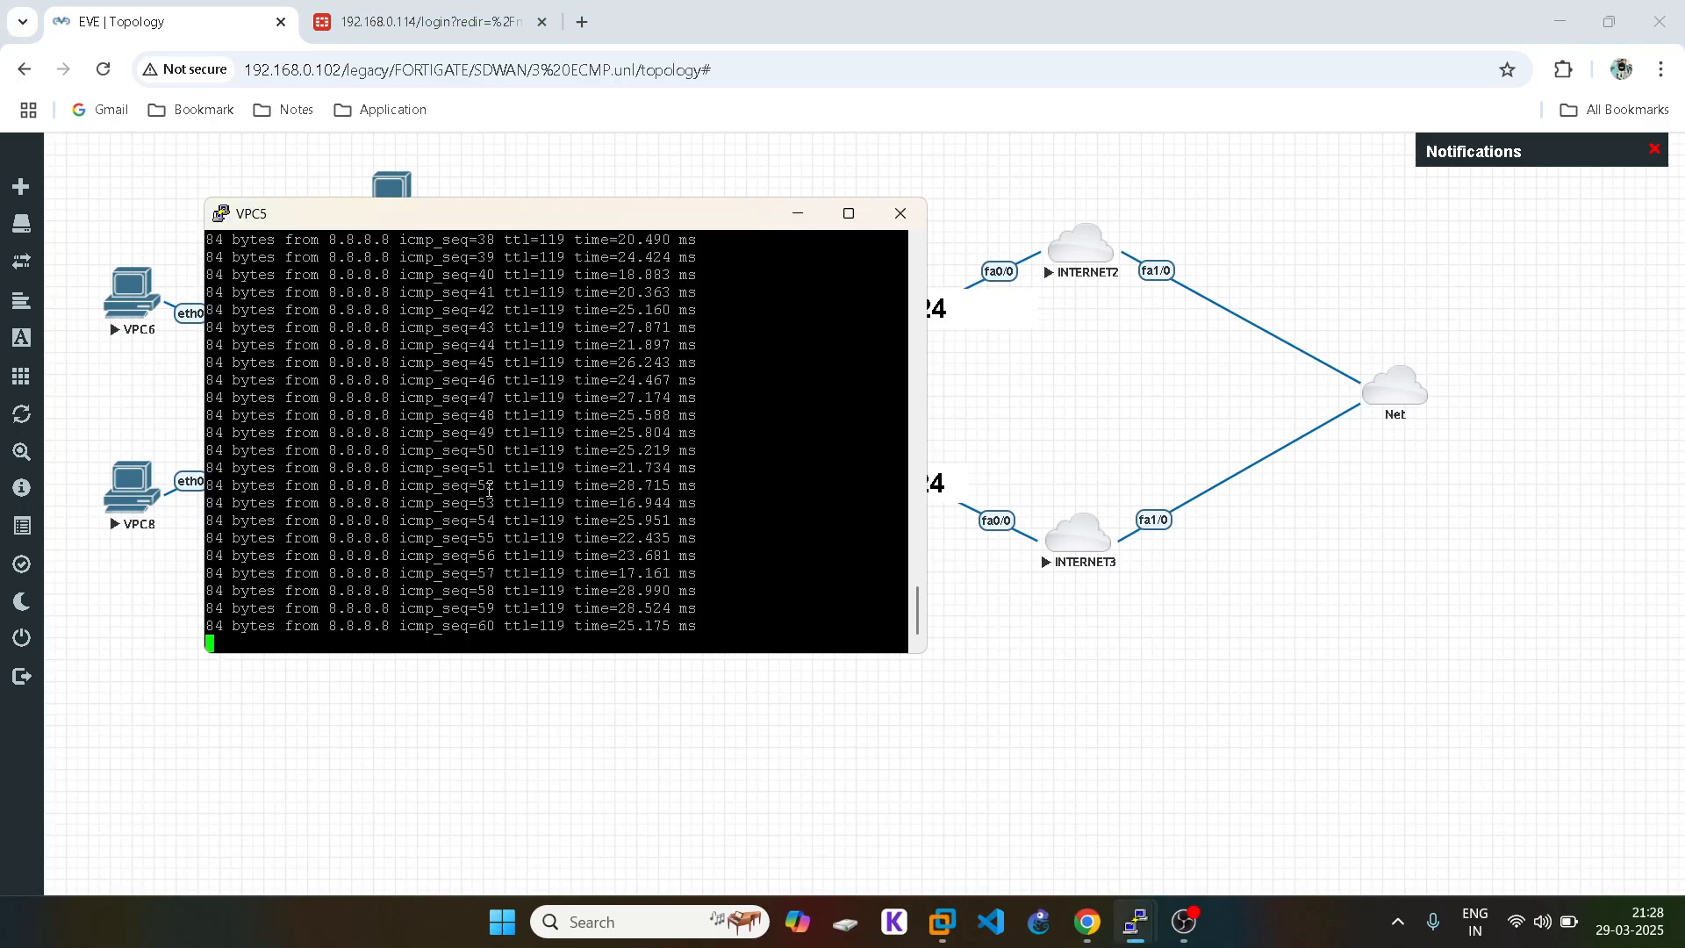
{"action": "left_click", "coordinate": [1022, 721]}
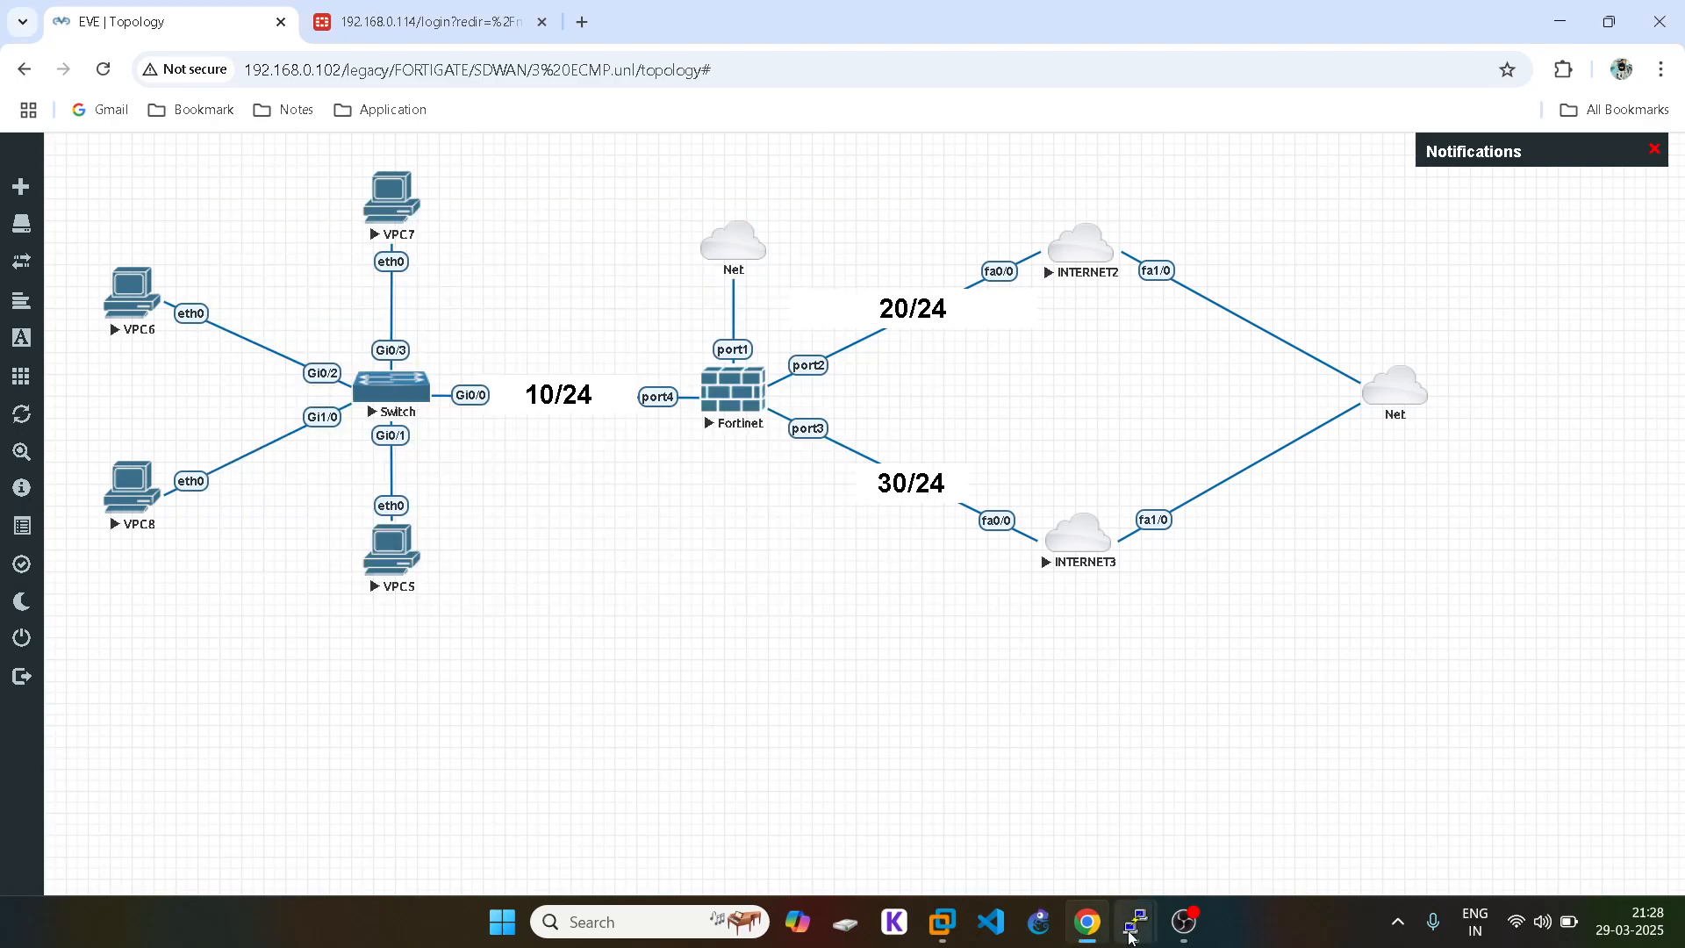
{"action": "mouse_move", "coordinate": [1131, 935]}
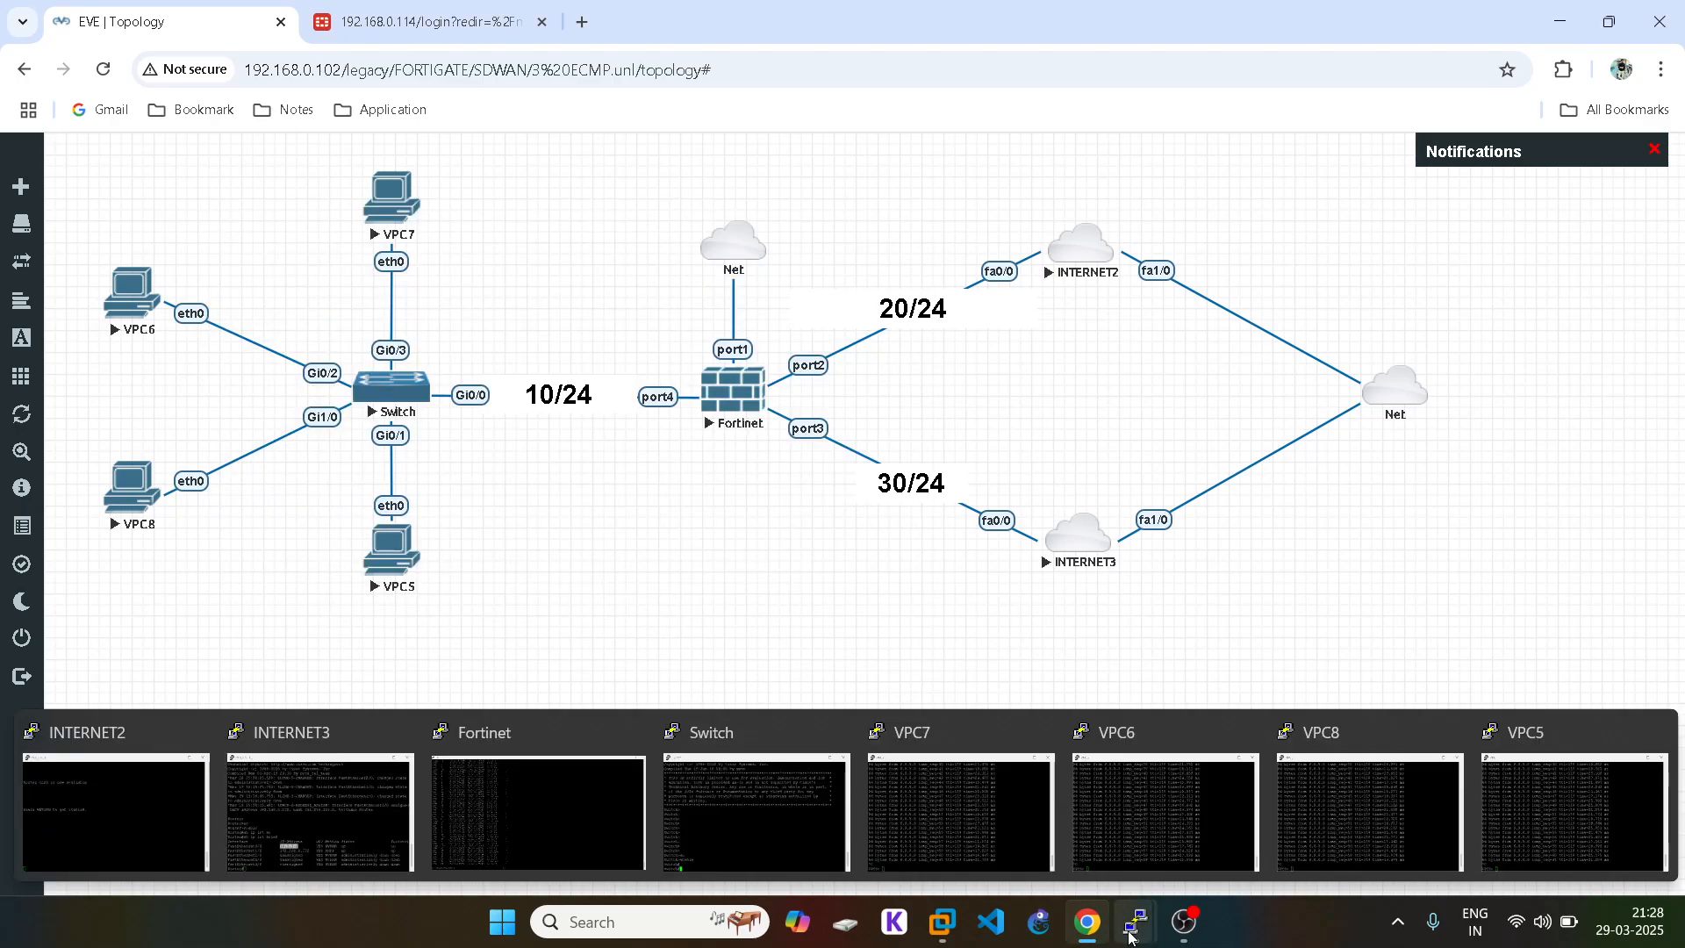
{"action": "left_click", "coordinate": [502, 775]}
Step: Enter 'config system settings' in the FortiGate CLI
{"action": "key", "text": "Return"}
{"action": "key", "text": "Return"}
{"action": "type", "text": "c"}
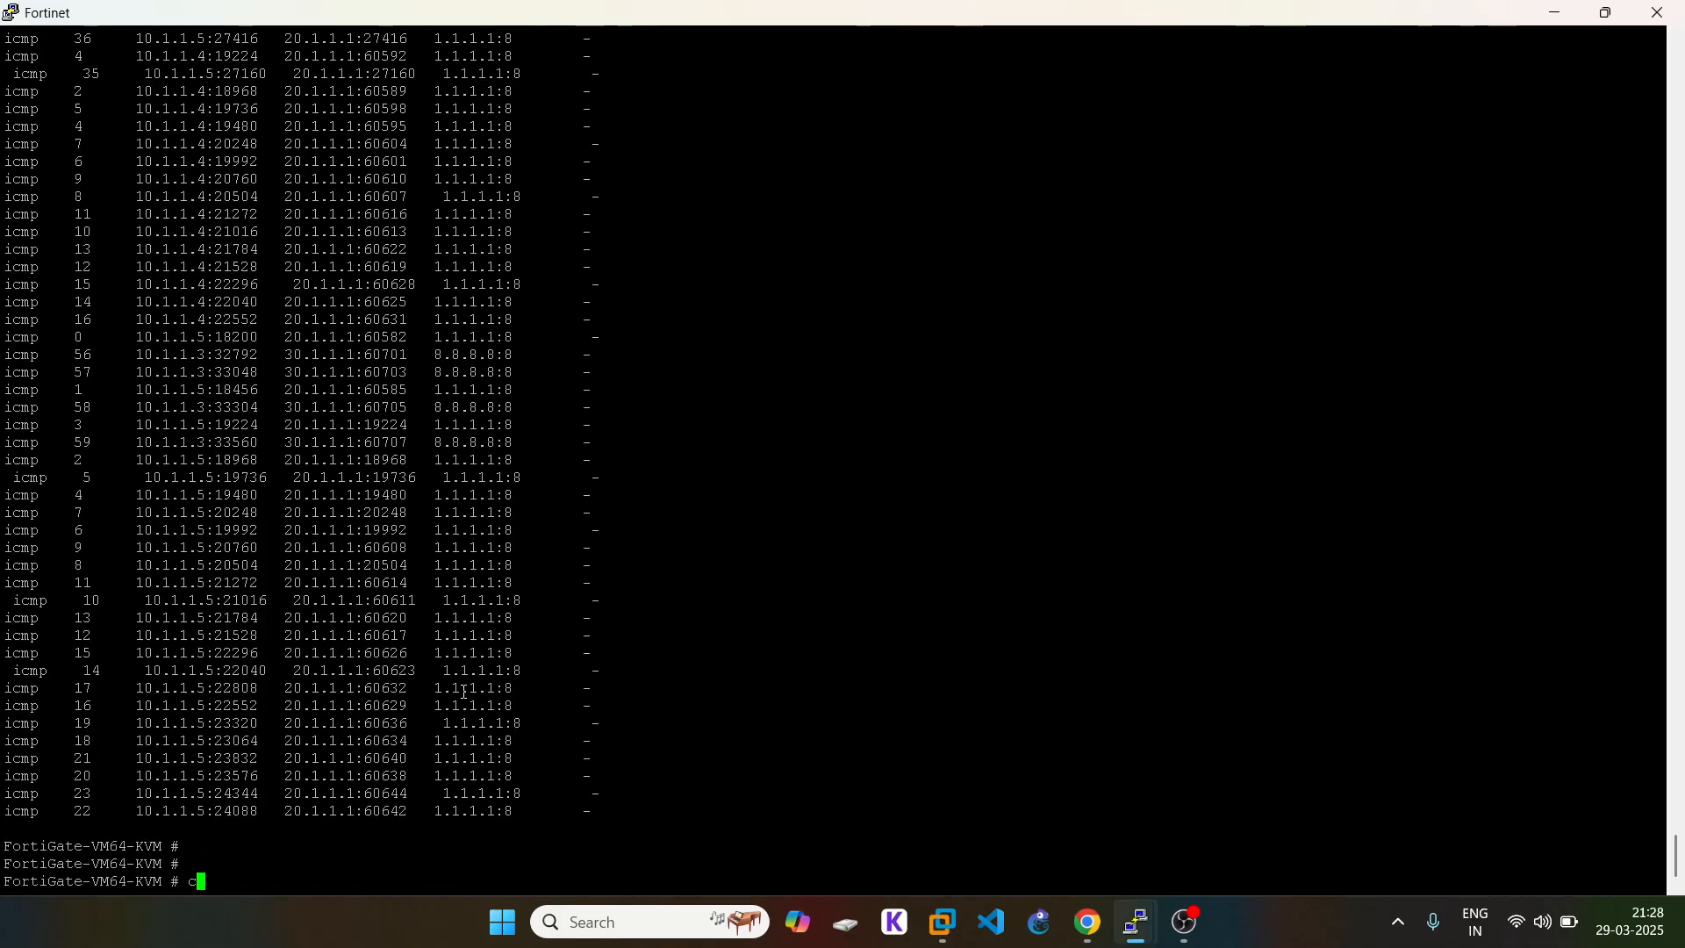
{"action": "type", "text": "onfig system "}
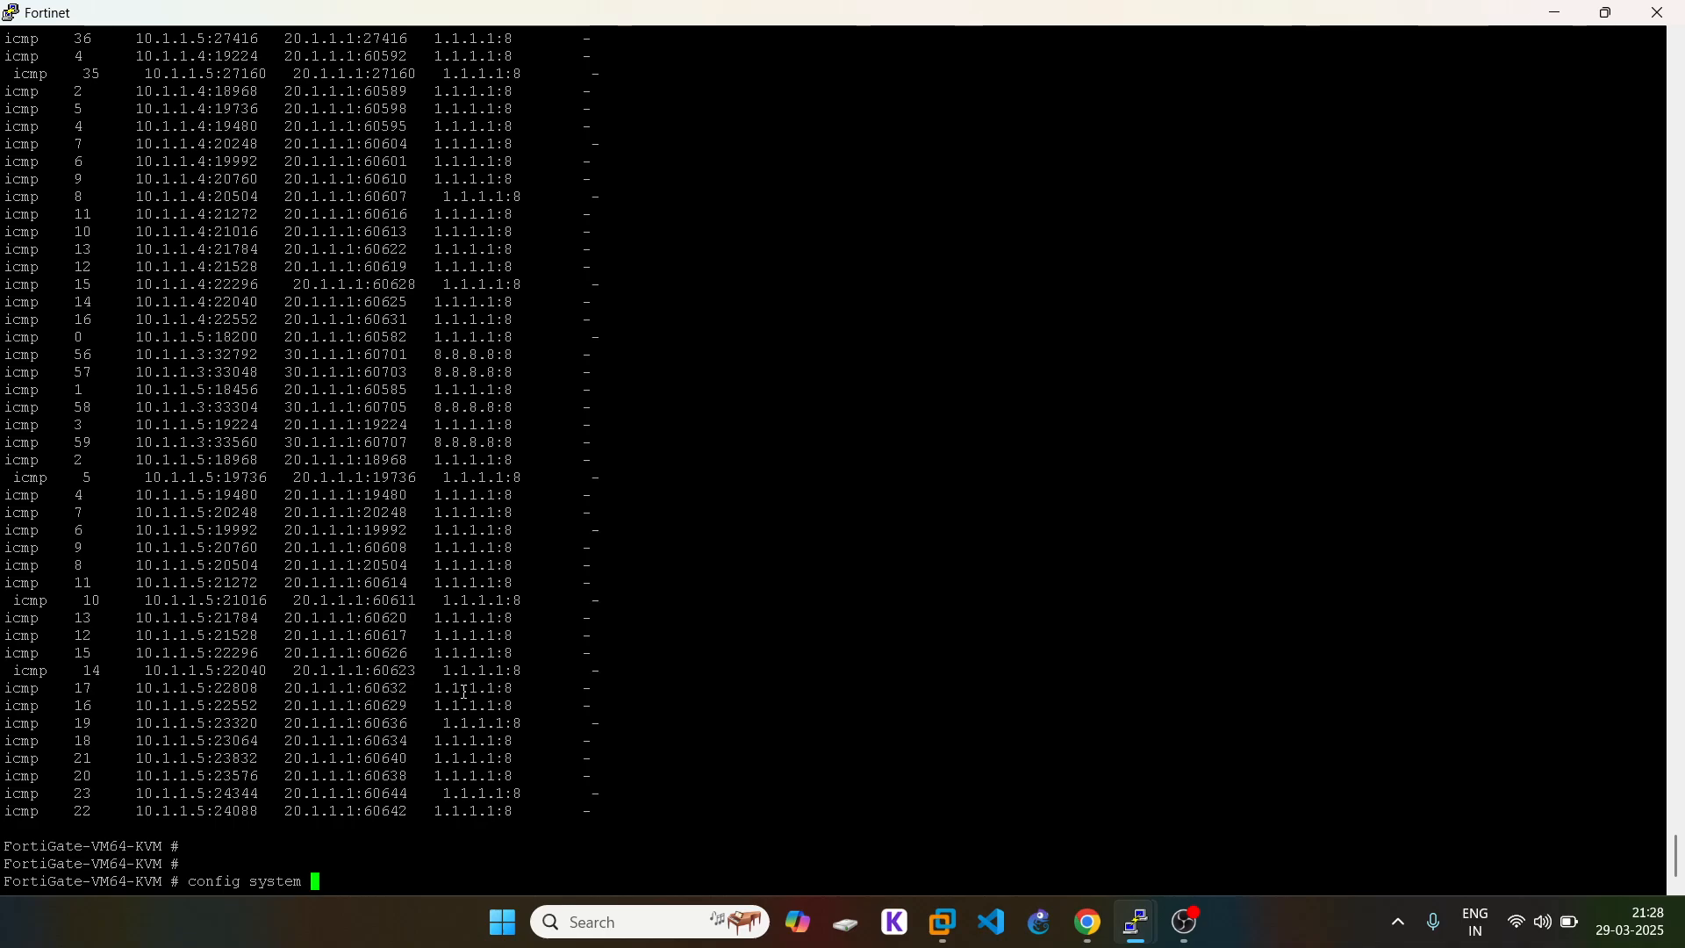
{"action": "type", "text": "ses"}
{"action": "key", "text": "Tab"}
{"action": "key", "text": "BackSpace"}
{"action": "key", "text": "BackSpace"}
{"action": "key", "text": "BackSpace"}
{"action": "key", "text": "BackSpace"}
{"action": "key", "text": "BackSpace"}
{"action": "key", "text": "BackSpace"}
{"action": "key", "text": "BackSpace"}
{"action": "key", "text": "BackSpace"}
{"action": "key", "text": "BackSpace"}
{"action": "key", "text": "BackSpace"}
{"action": "key", "text": "BackSpace"}
{"action": "key", "text": "BackSpace"}
{"action": "key", "text": "BackSpace"}
{"action": "key", "text": "BackSpace"}
{"action": "type", "text": "settings"}
{"action": "key", "text": "Return"}
Step: List the v4-ecmp-mode options with 'set v4-ecmp-mode ?', noting weight-based, then return to EVE
{"action": "type", "text": "se"}
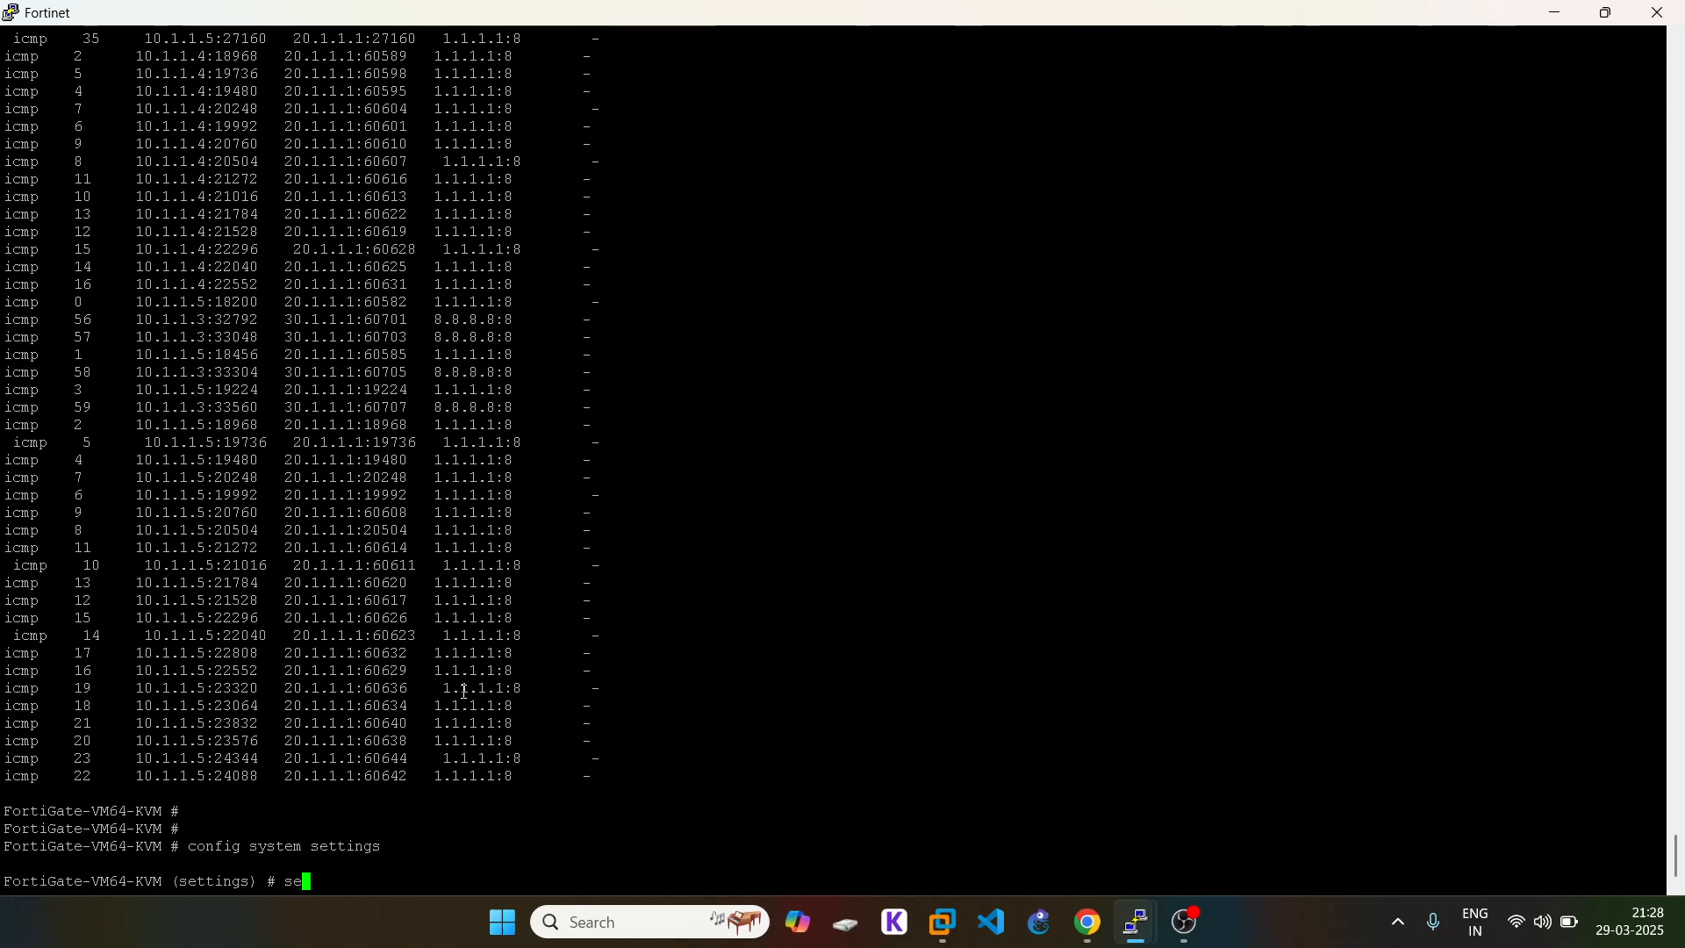
{"action": "type", "text": "t v4"}
{"action": "key", "text": "Tab"}
{"action": "key", "text": "question"}
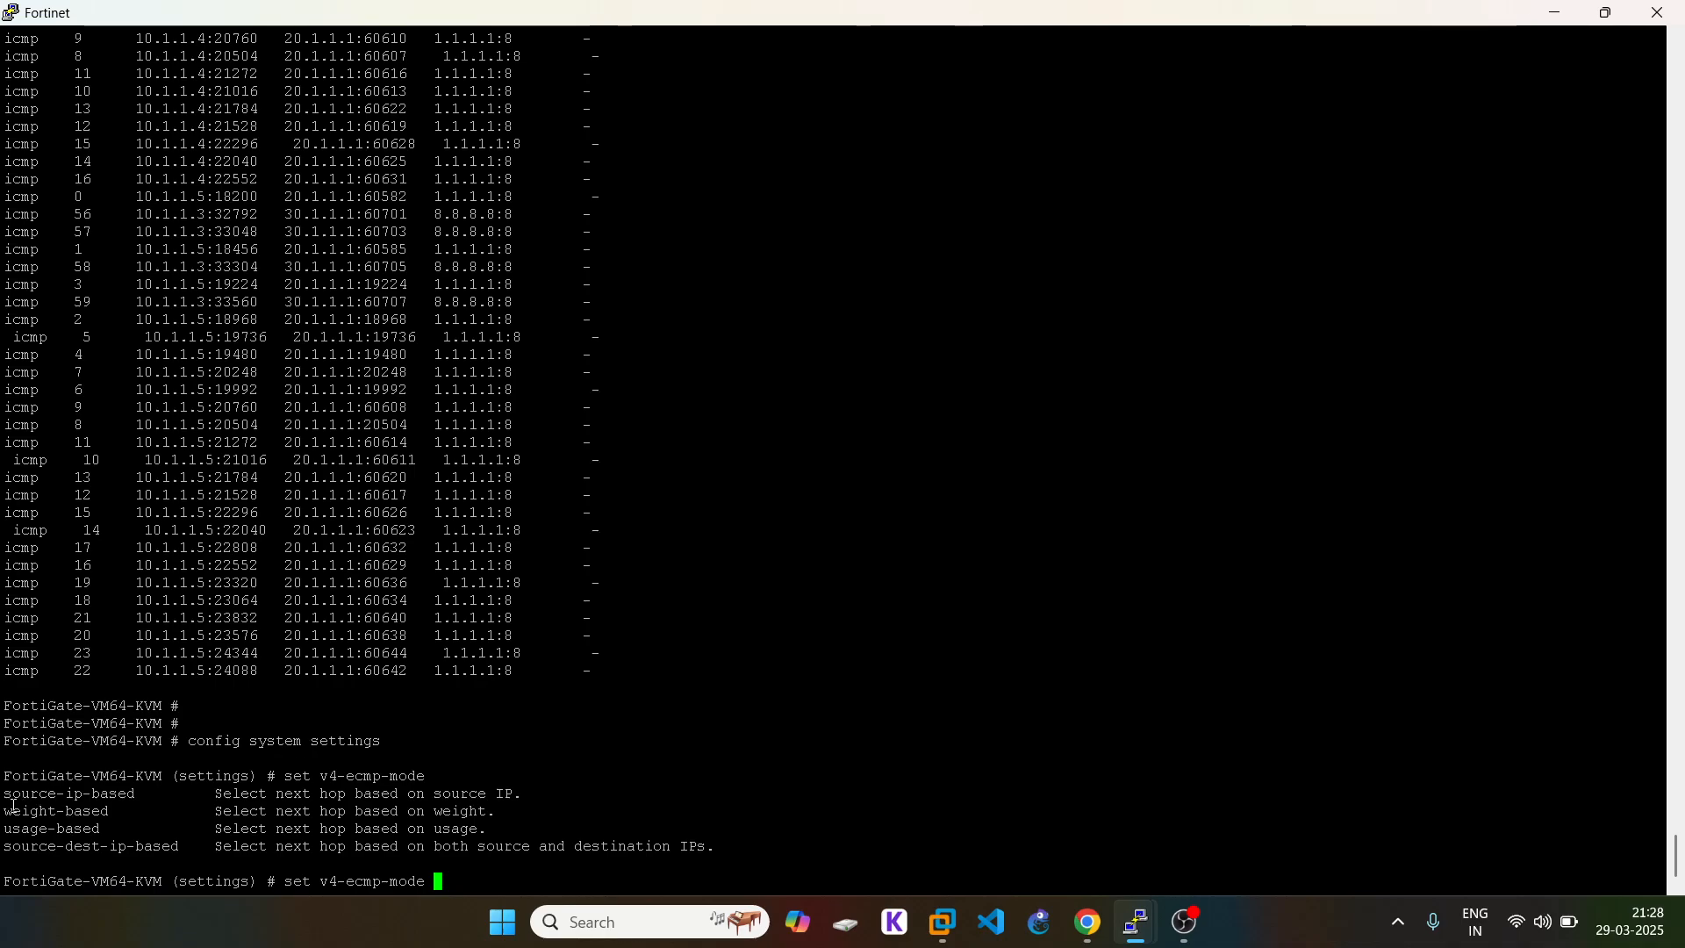
{"action": "double_click", "coordinate": [57, 816]}
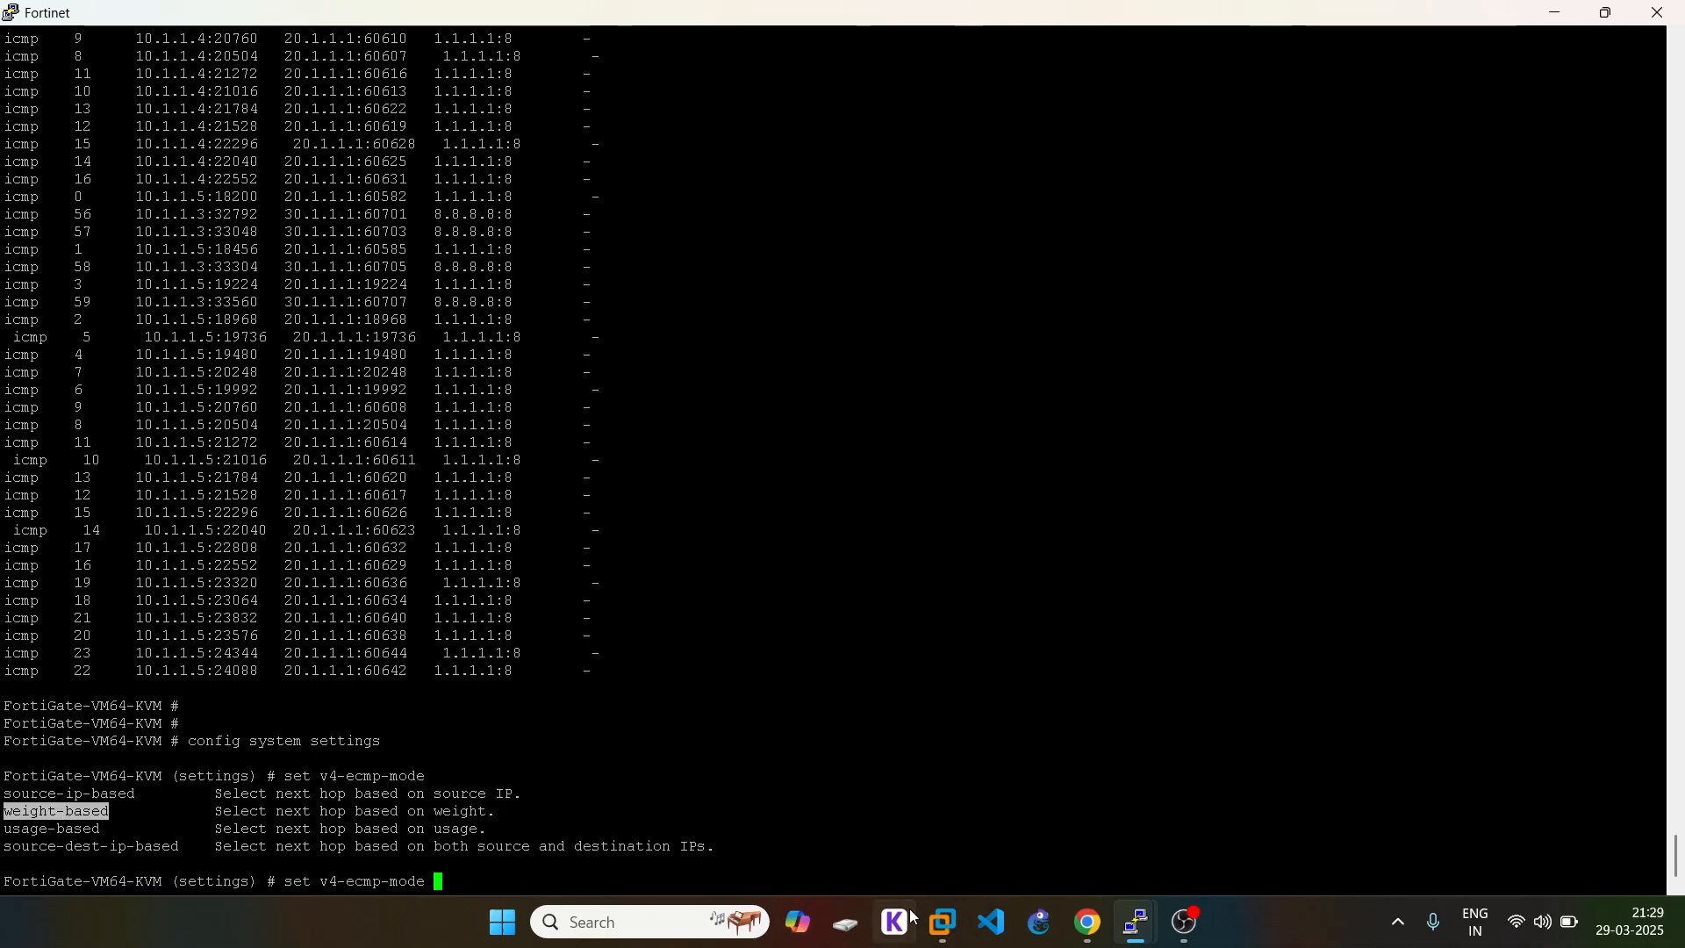
{"action": "mouse_move", "coordinate": [1095, 913]}
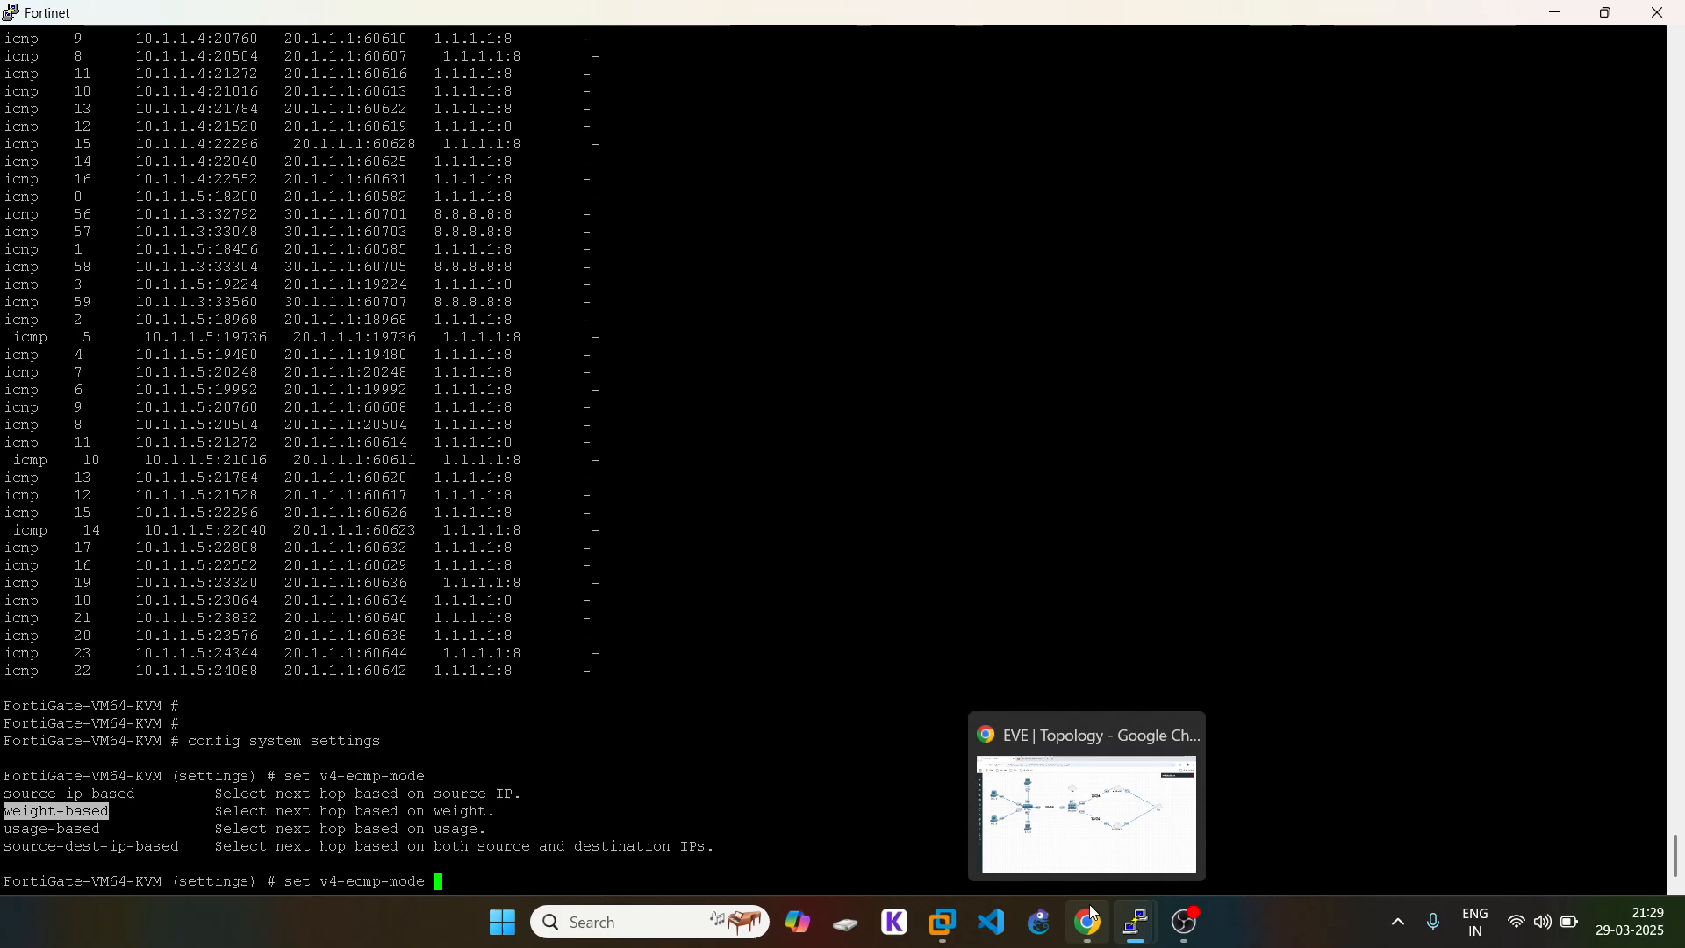
{"action": "left_click", "coordinate": [1094, 916]}
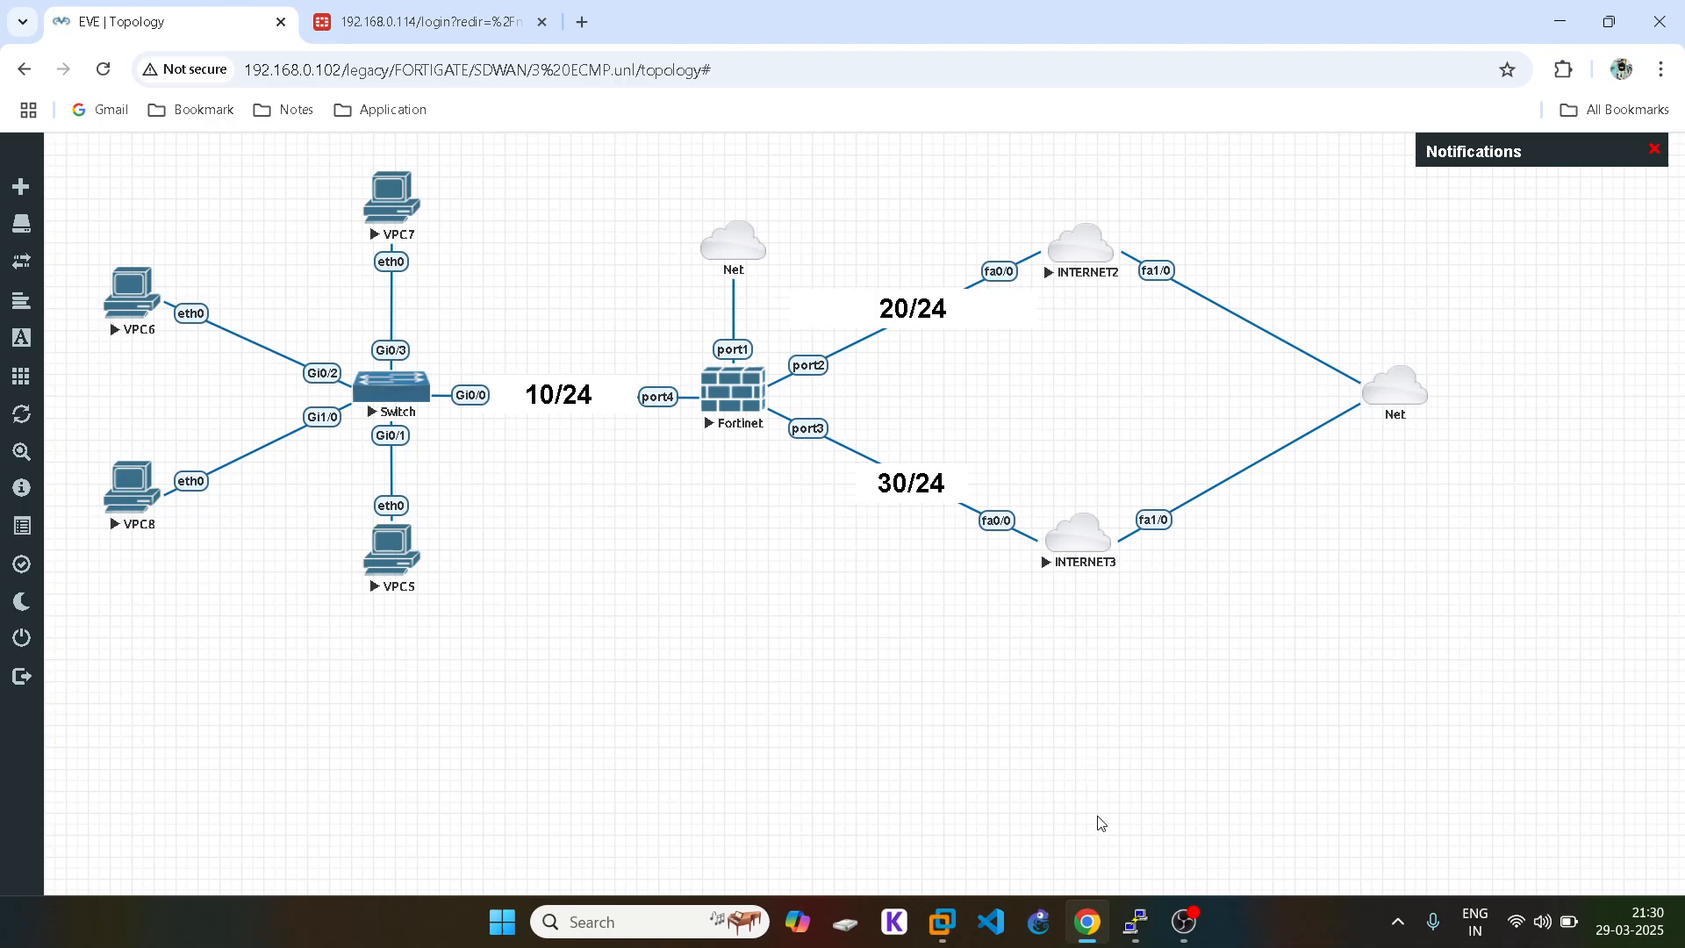
Step: Set the IPv4 ECMP mode to weight-based and save the system settings
{"action": "mouse_move", "coordinate": [1138, 931]}
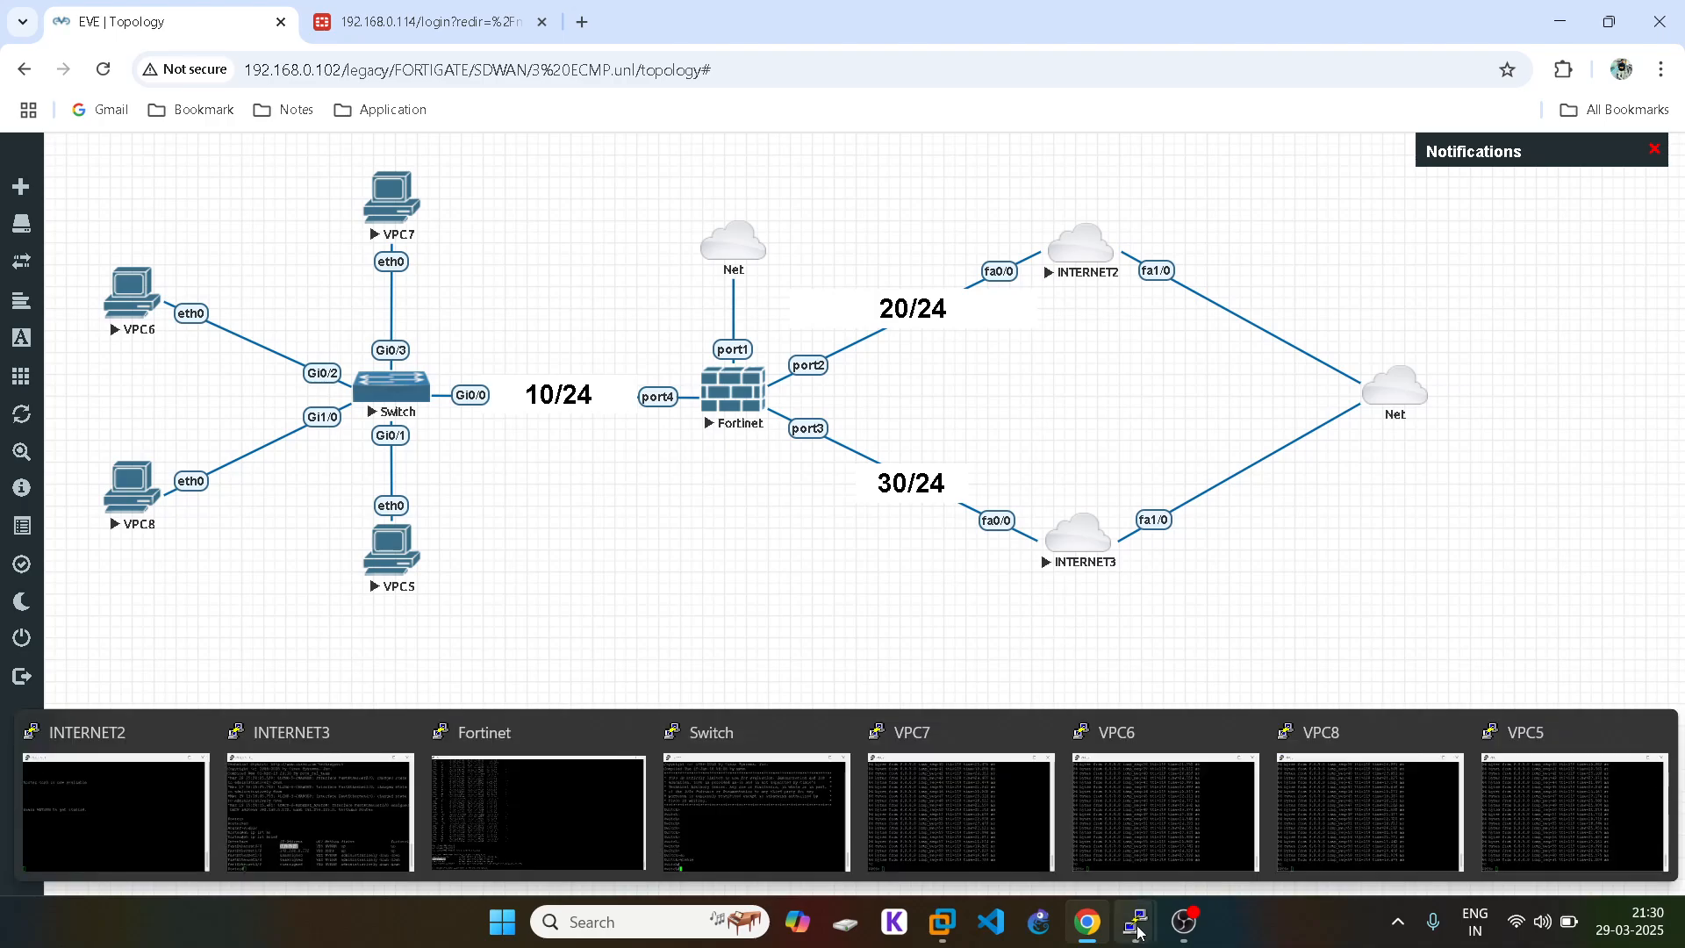
{"action": "left_click", "coordinate": [562, 781]}
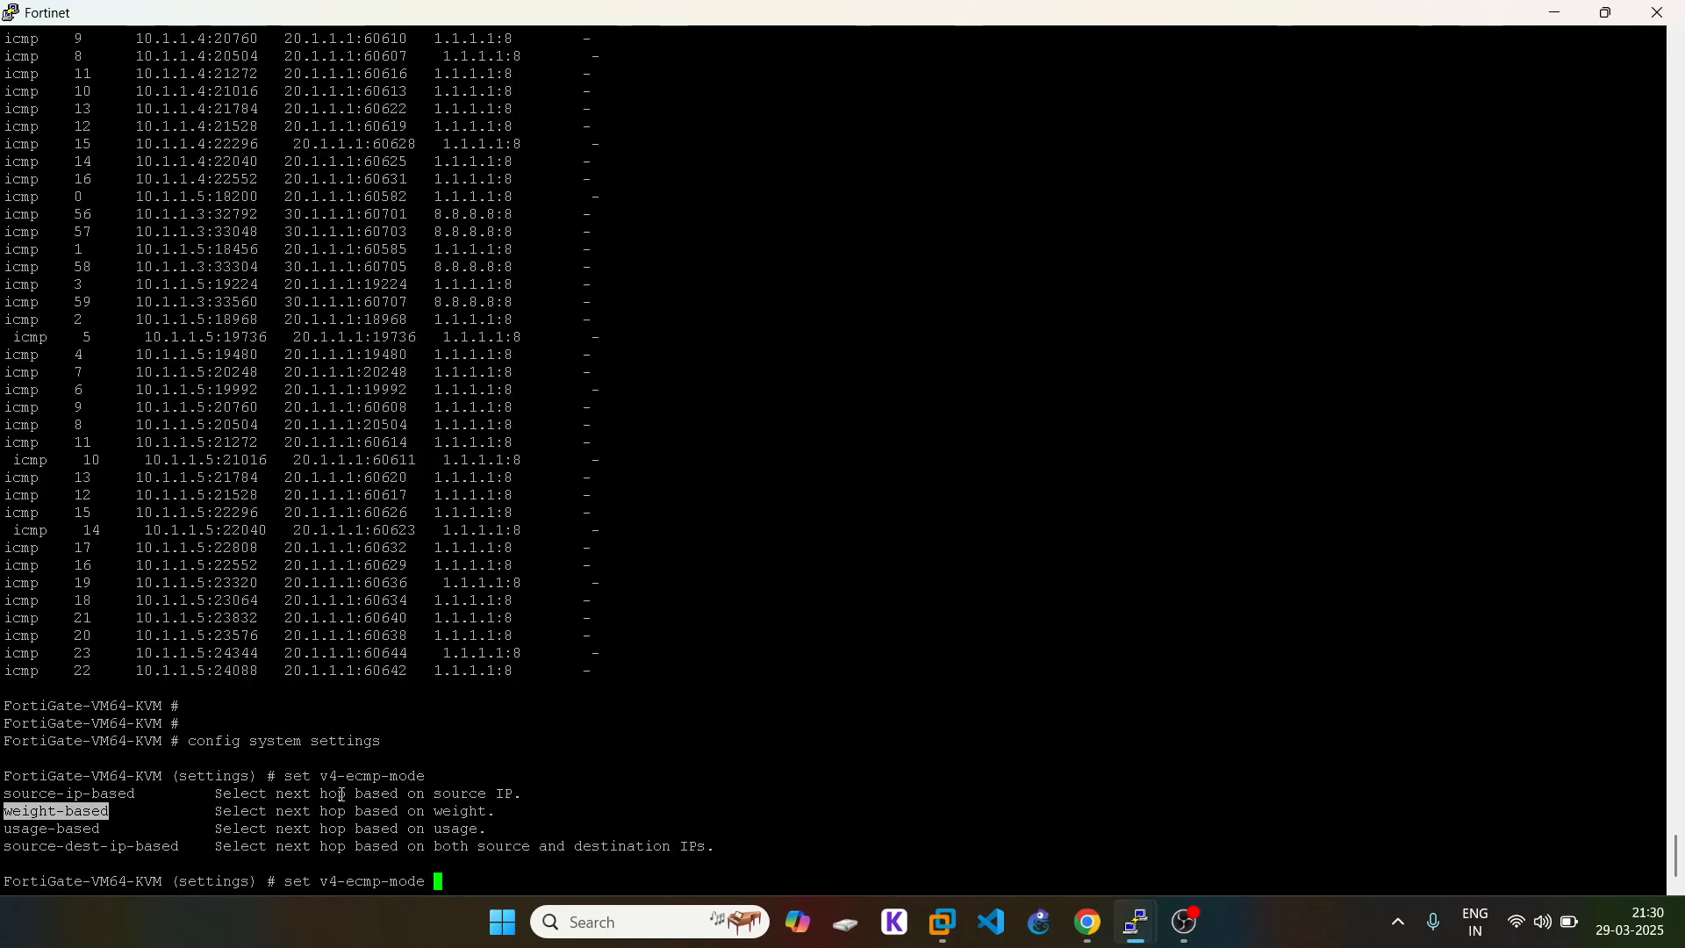
{"action": "double_click", "coordinate": [86, 811]}
{"action": "right_click", "coordinate": [615, 776]}
{"action": "key", "text": "Return"}
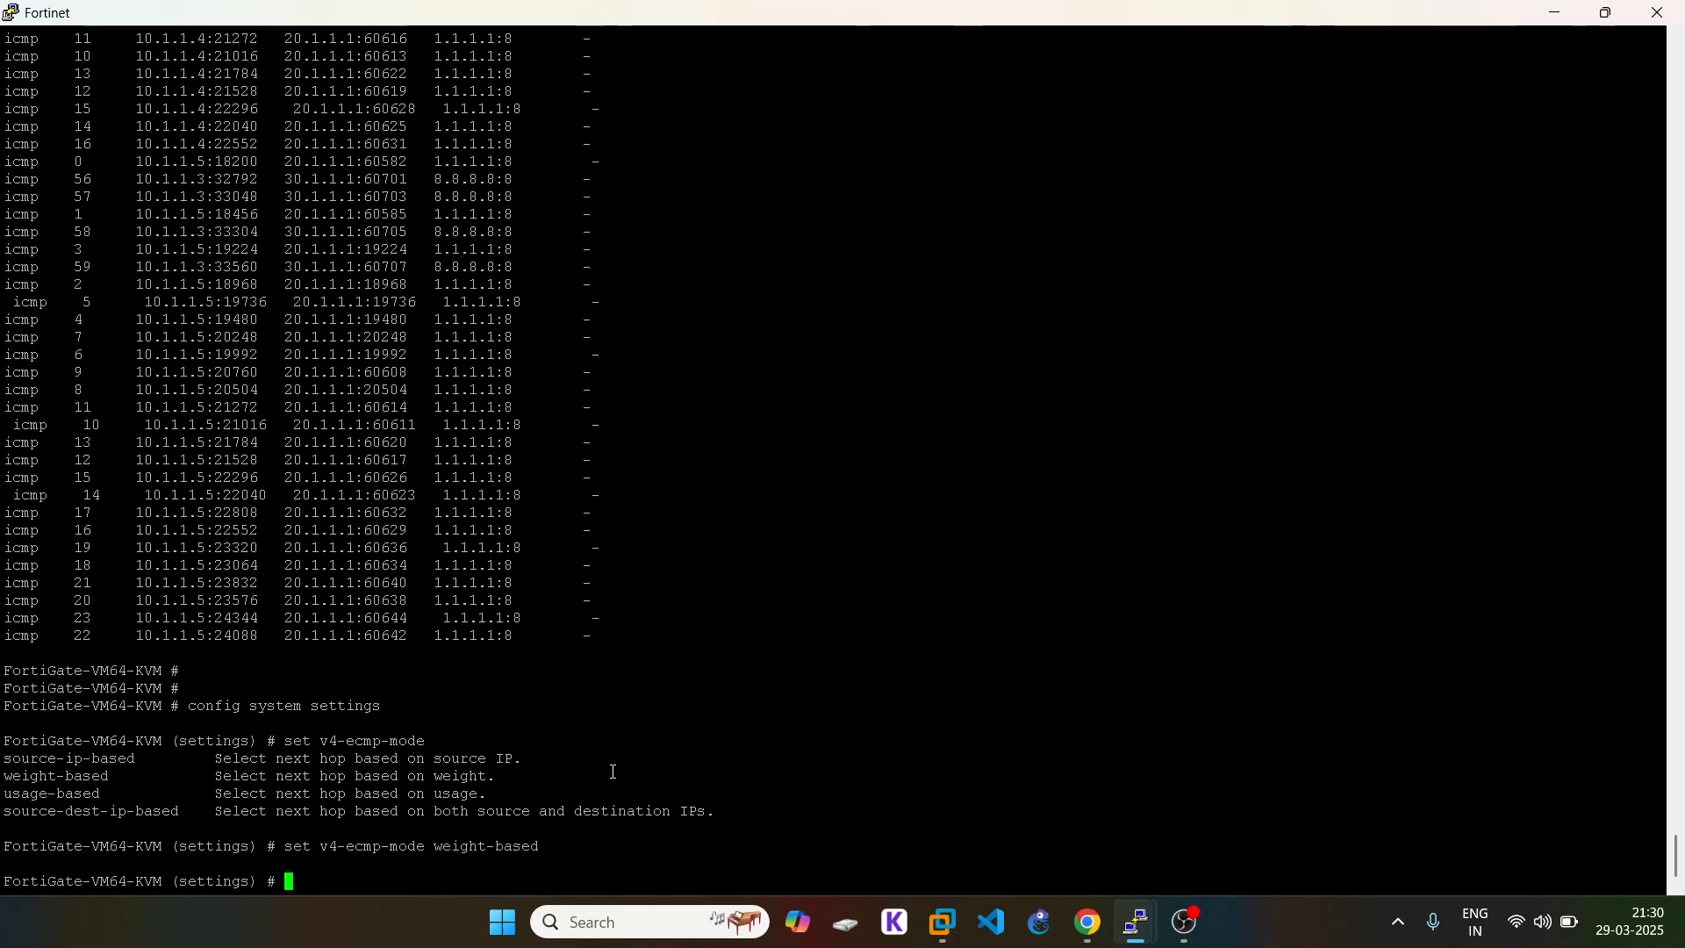
{"action": "type", "text": "end"}
{"action": "key", "text": "Return"}
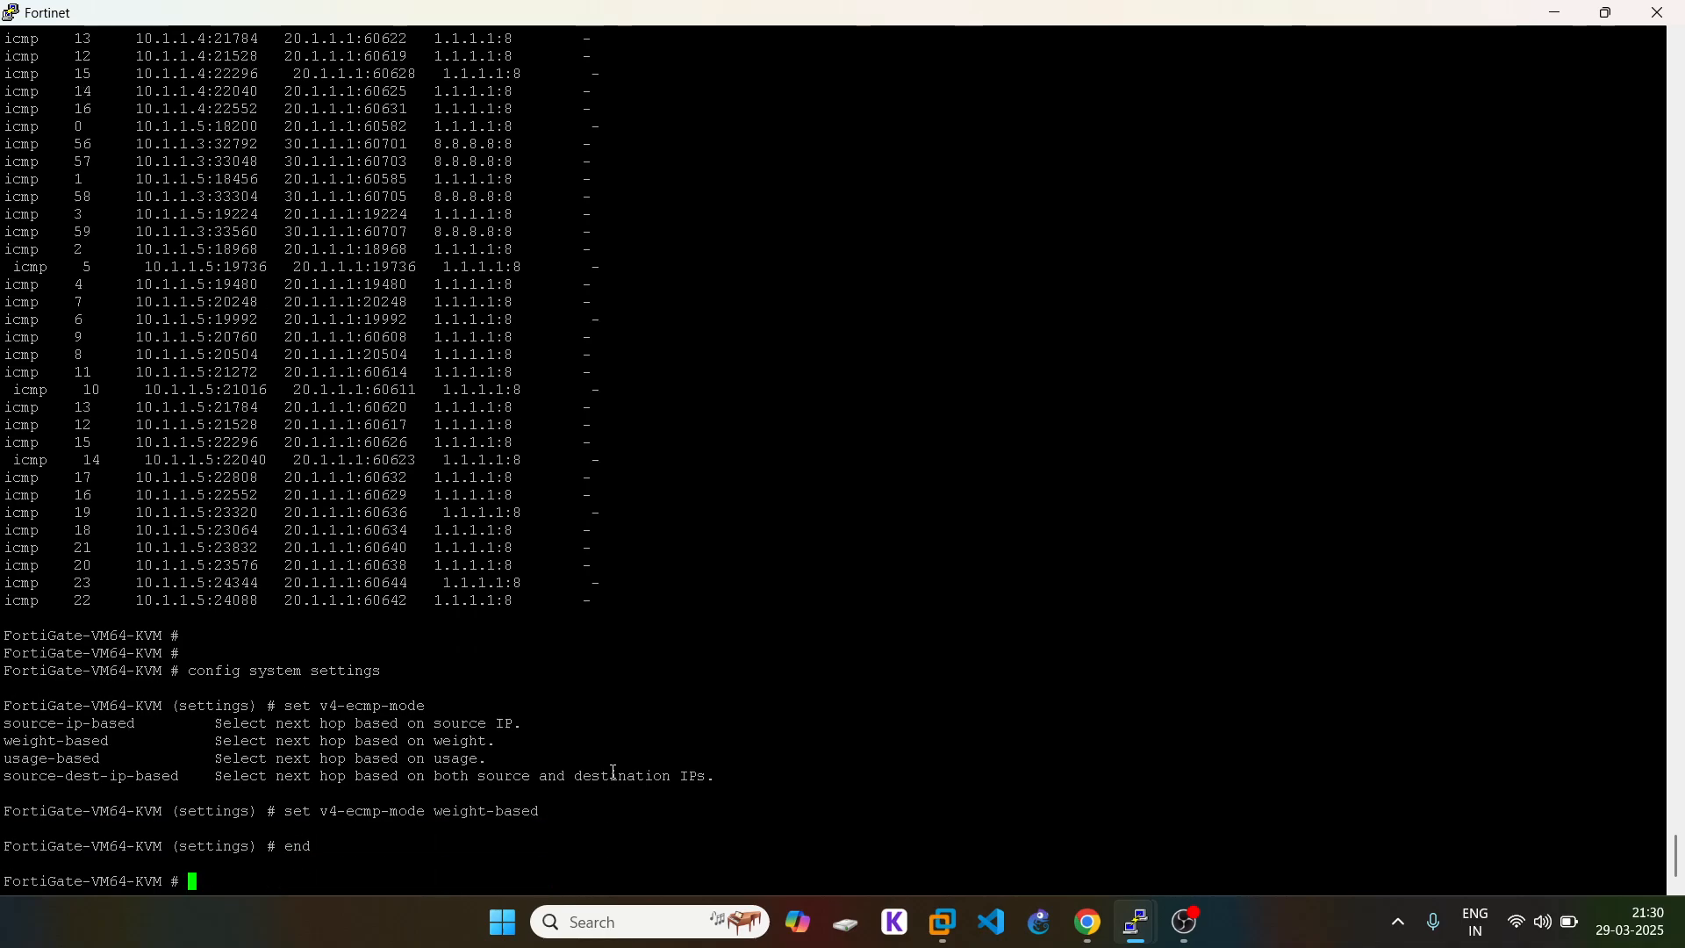
Step: Start a new config command, discarding the unwanted system subtree completions
{"action": "type", "text": "config system s"}
{"action": "type", "text": "e"}
{"action": "key", "text": "Tab"}
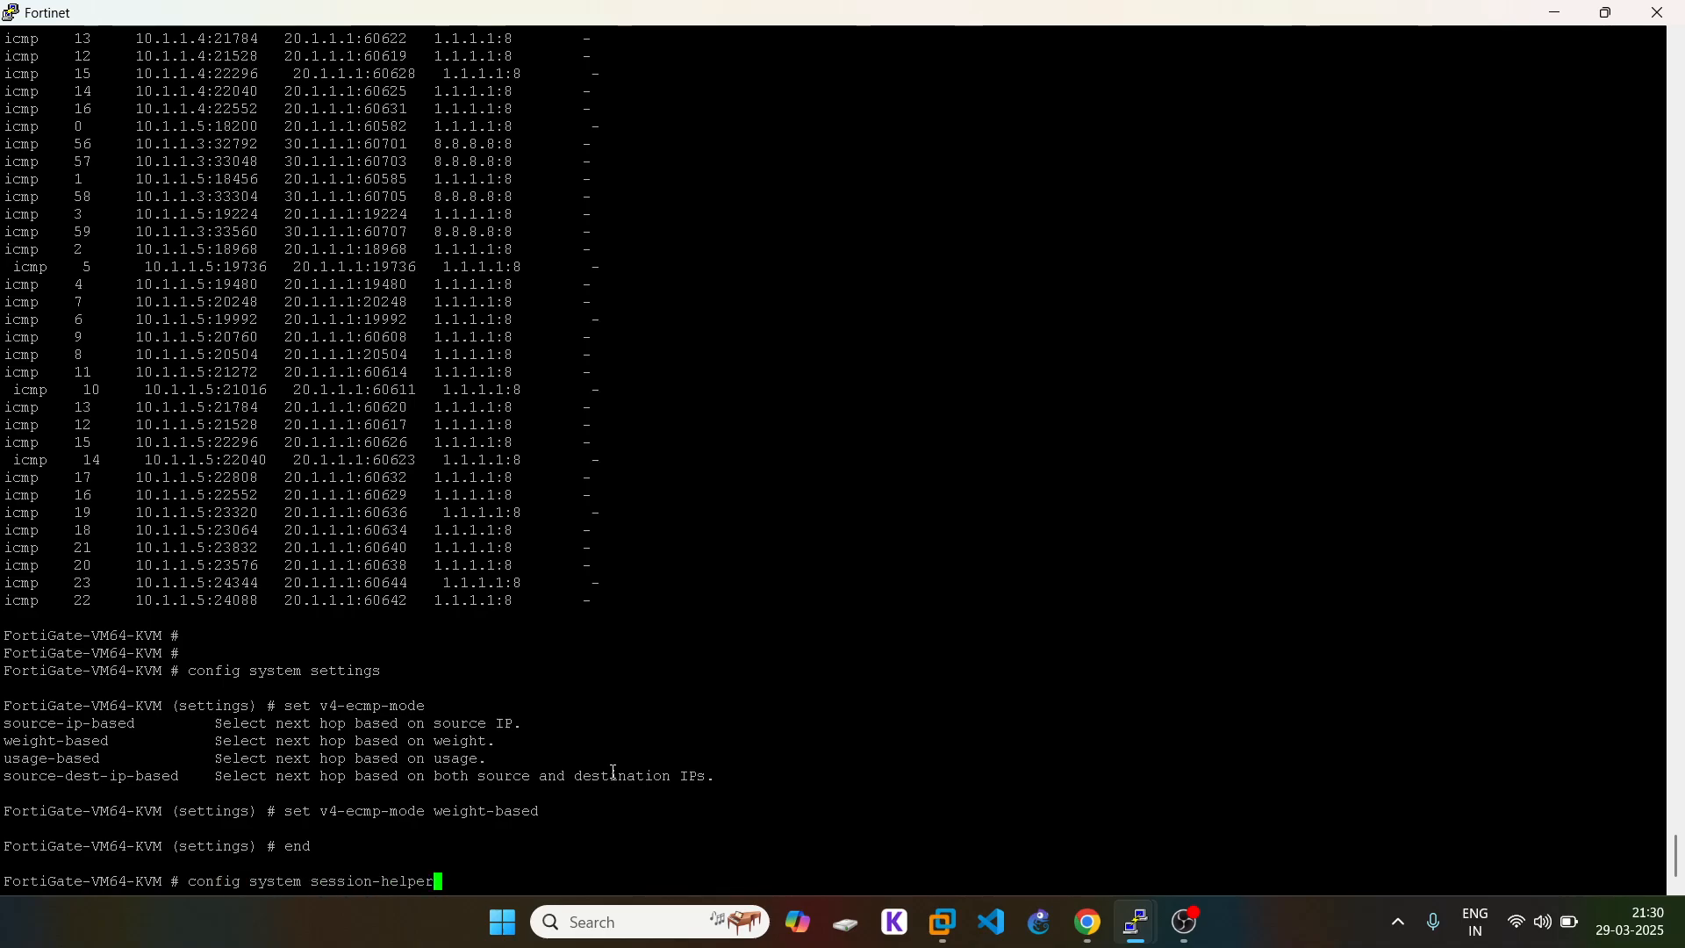
{"action": "key", "text": "BackSpace"}
{"action": "key", "text": "BackSpace"}
{"action": "key", "text": "BackSpace"}
{"action": "key", "text": "BackSpace"}
{"action": "key", "text": "BackSpace"}
{"action": "key", "text": "BackSpace"}
{"action": "key", "text": "BackSpace"}
{"action": "key", "text": "BackSpace"}
{"action": "key", "text": "BackSpace"}
{"action": "key", "text": "BackSpace"}
{"action": "key", "text": "BackSpace"}
{"action": "key", "text": "BackSpace"}
{"action": "key", "text": "BackSpace"}
{"action": "type", "text": "ta"}
{"action": "key", "text": "Tab"}
{"action": "key", "text": "BackSpace"}
{"action": "key", "text": "BackSpace"}
{"action": "key", "text": "BackSpace"}
{"action": "key", "text": "BackSpace"}
{"action": "key", "text": "BackSpace"}
{"action": "key", "text": "BackSpace"}
{"action": "key", "text": "BackSpace"}
{"action": "key", "text": "BackSpace"}
{"action": "key", "text": "BackSpace"}
{"action": "key", "text": "BackSpace"}
{"action": "key", "text": "BackSpace"}
{"action": "key", "text": "BackSpace"}
{"action": "key", "text": "BackSpace"}
{"action": "key", "text": "BackSpace"}
{"action": "key", "text": "BackSpace"}
{"action": "key", "text": "BackSpace"}
{"action": "key", "text": "BackSpace"}
{"action": "key", "text": "BackSpace"}
{"action": "key", "text": "BackSpace"}
{"action": "key", "text": "BackSpace"}
{"action": "key", "text": "BackSpace"}
{"action": "key", "text": "BackSpace"}
{"action": "key", "text": "BackSpace"}
{"action": "key", "text": "BackSpace"}
{"action": "key", "text": "BackSpace"}
Step: Enter 'config router static' and show the existing static routes
{"action": "type", "text": "router"}
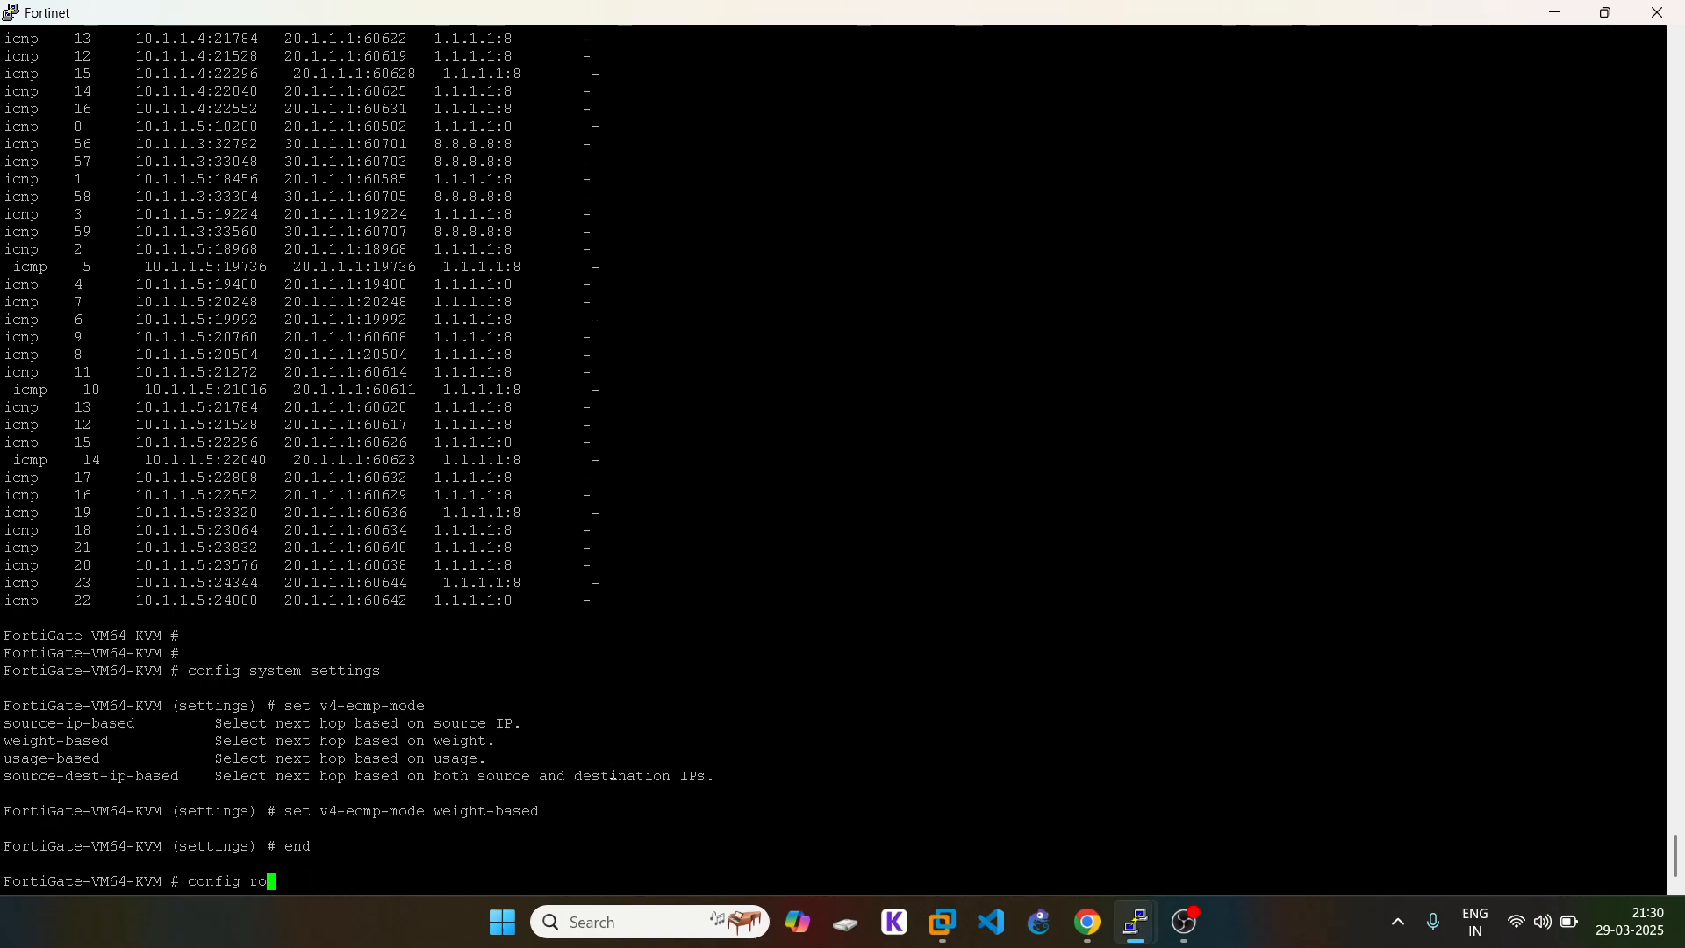
{"action": "type", "text": "atic"}
{"action": "key", "text": "Return"}
{"action": "type", "text": "show"}
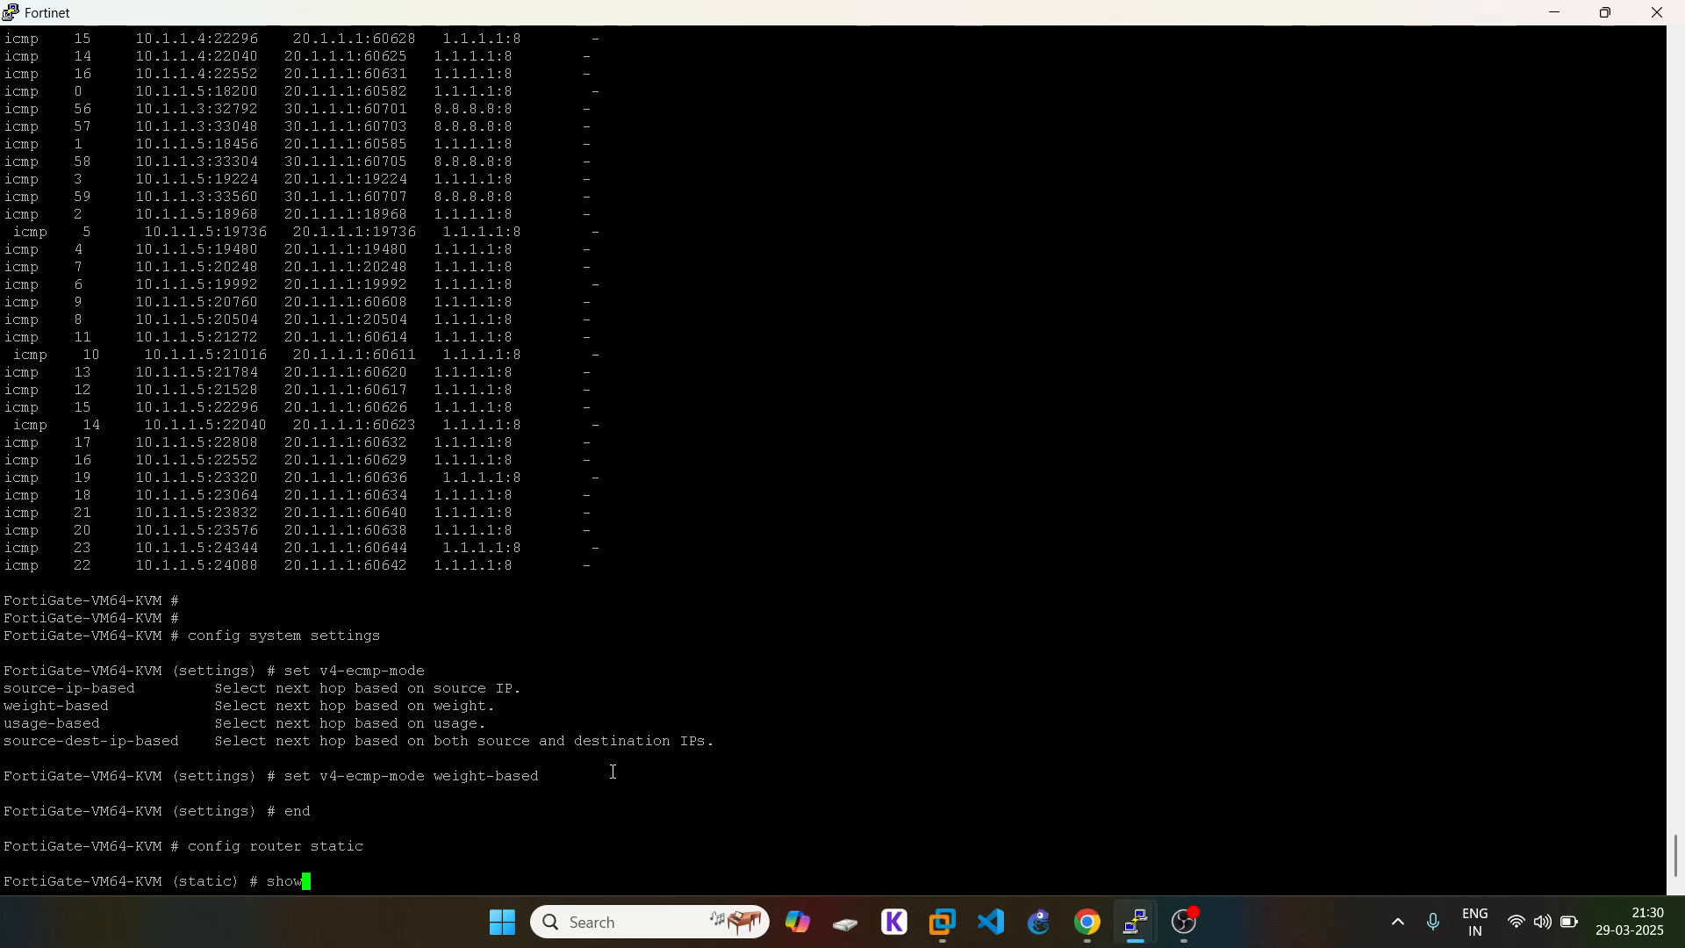
{"action": "key", "text": "Return"}
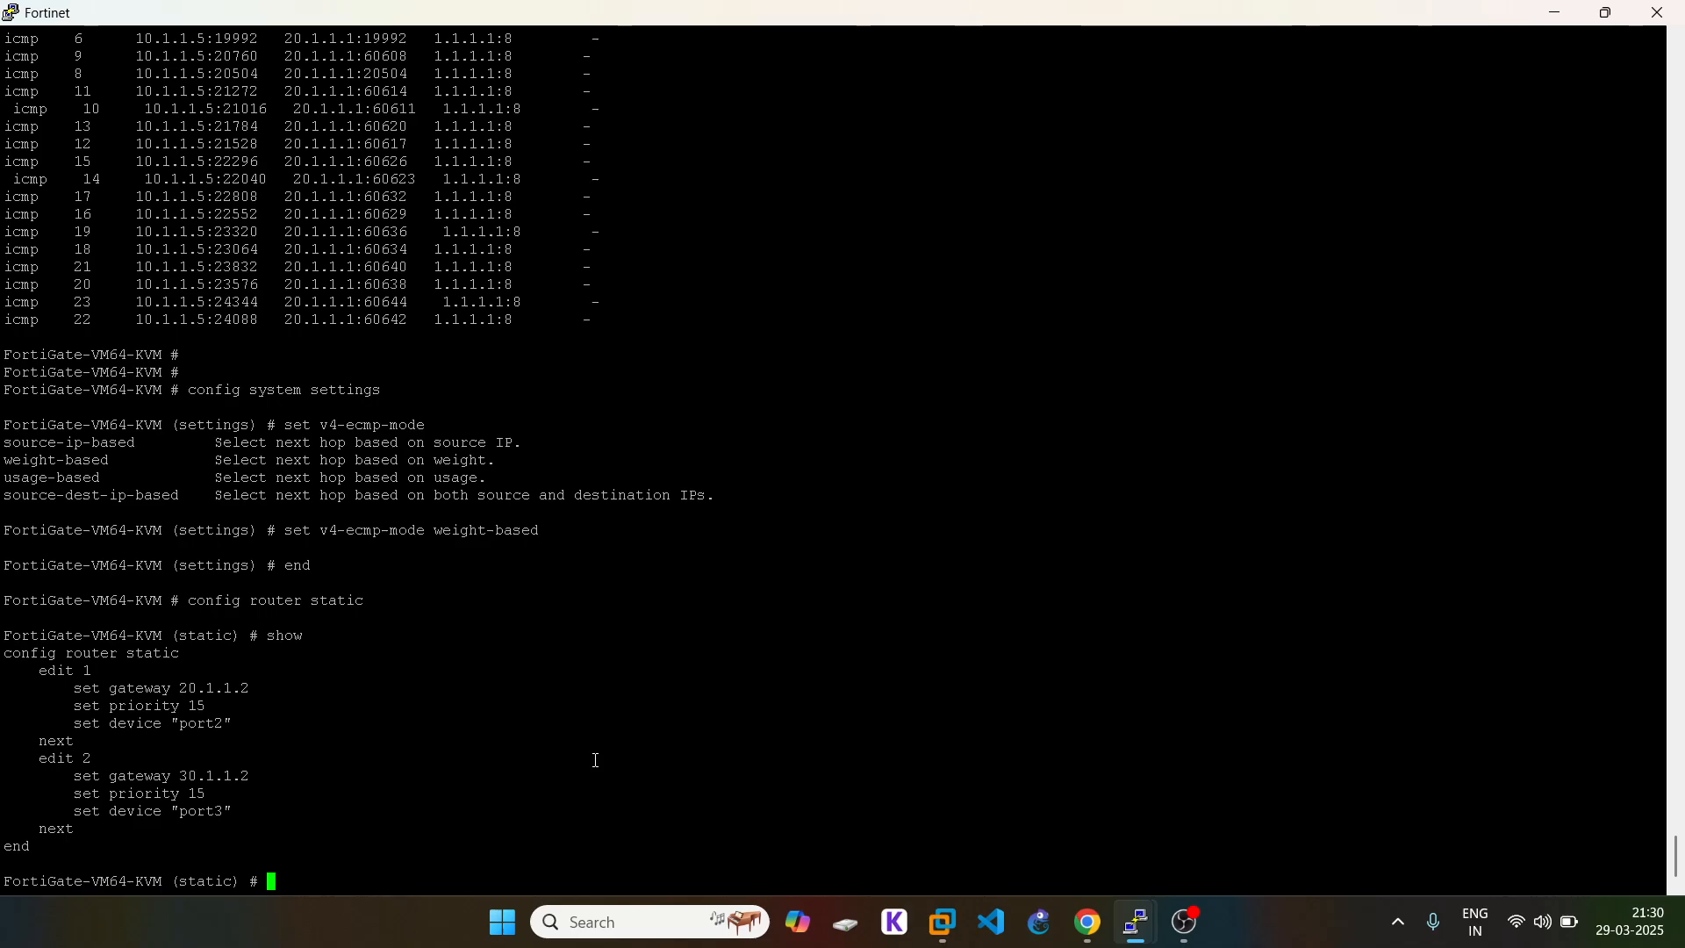
Step: Give static route 1 (via 20.1.1.2) a weight of 10
{"action": "triple_click", "coordinate": [81, 671]}
{"action": "right_click", "coordinate": [522, 801]}
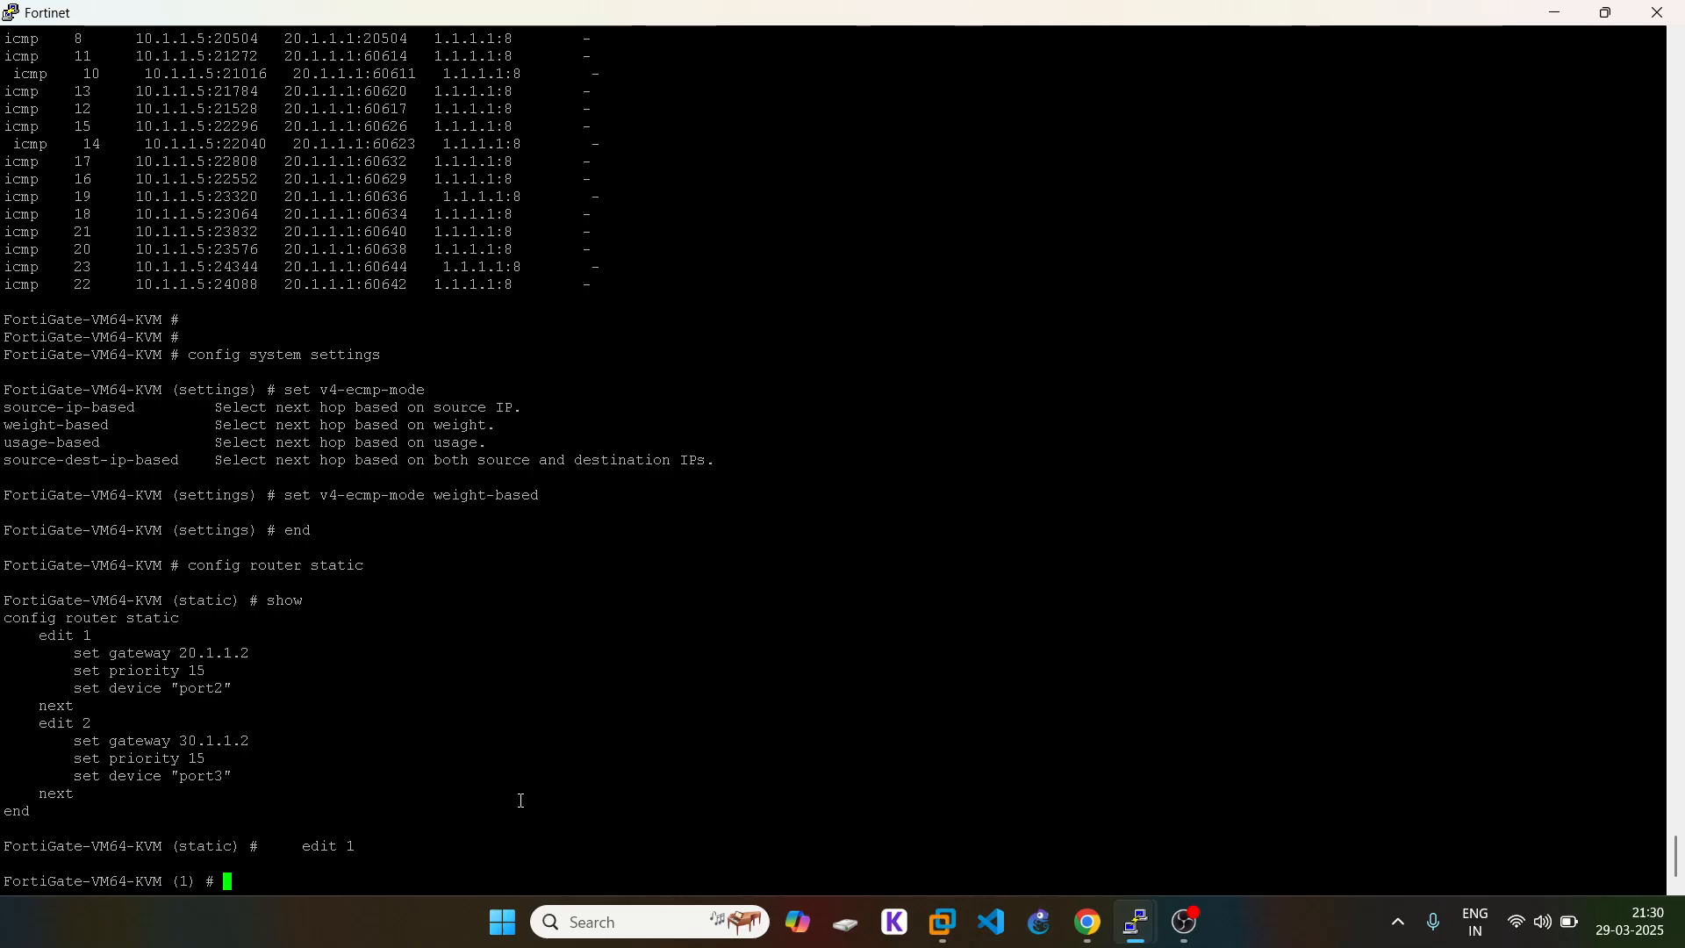
{"action": "type", "text": "set weight"}
{"action": "left_click", "coordinate": [1087, 922]}
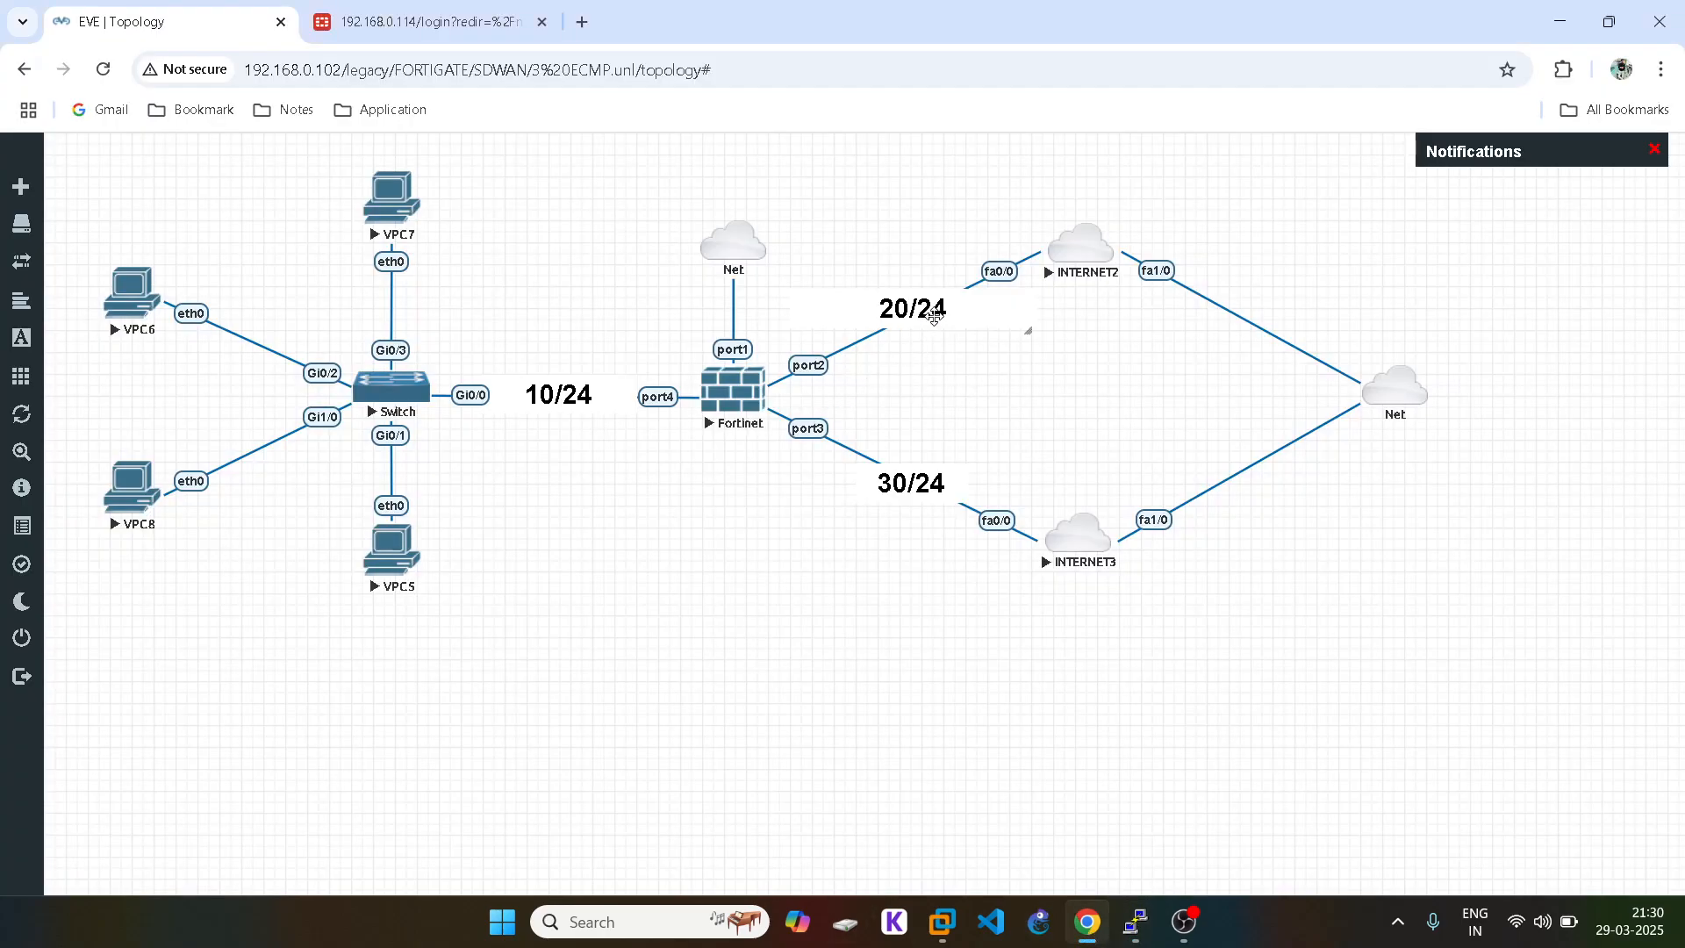
{"action": "left_click", "coordinate": [1086, 926]}
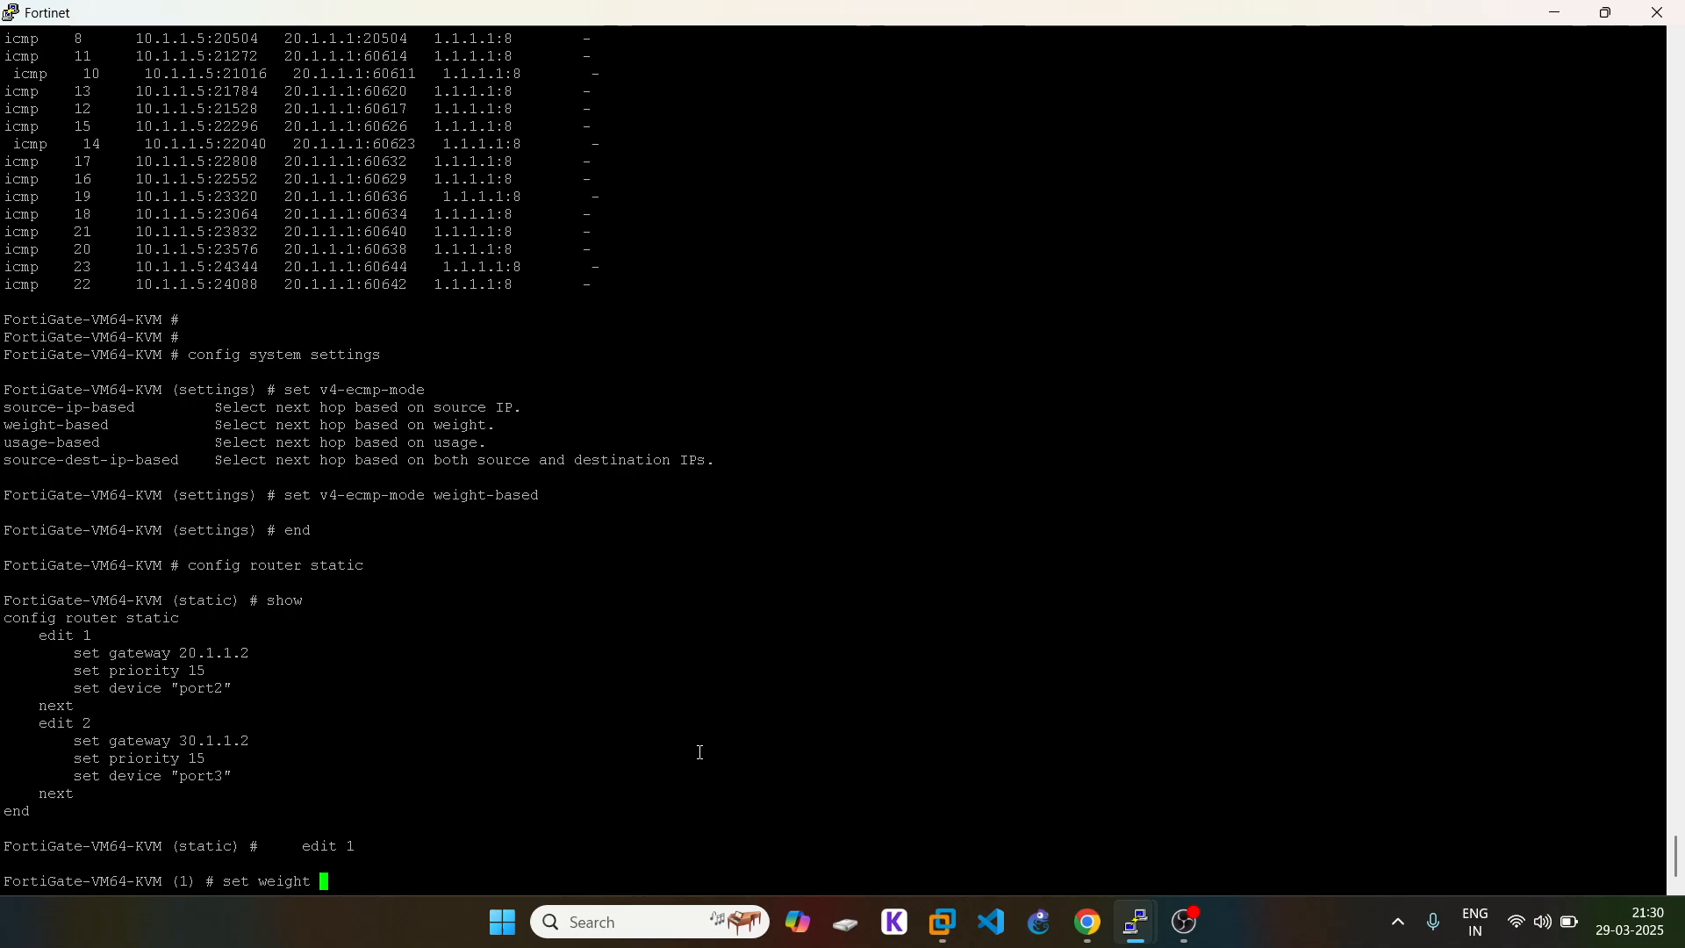
{"action": "type", "text": "10"}
{"action": "key", "text": "Return"}
{"action": "type", "text": "next"}
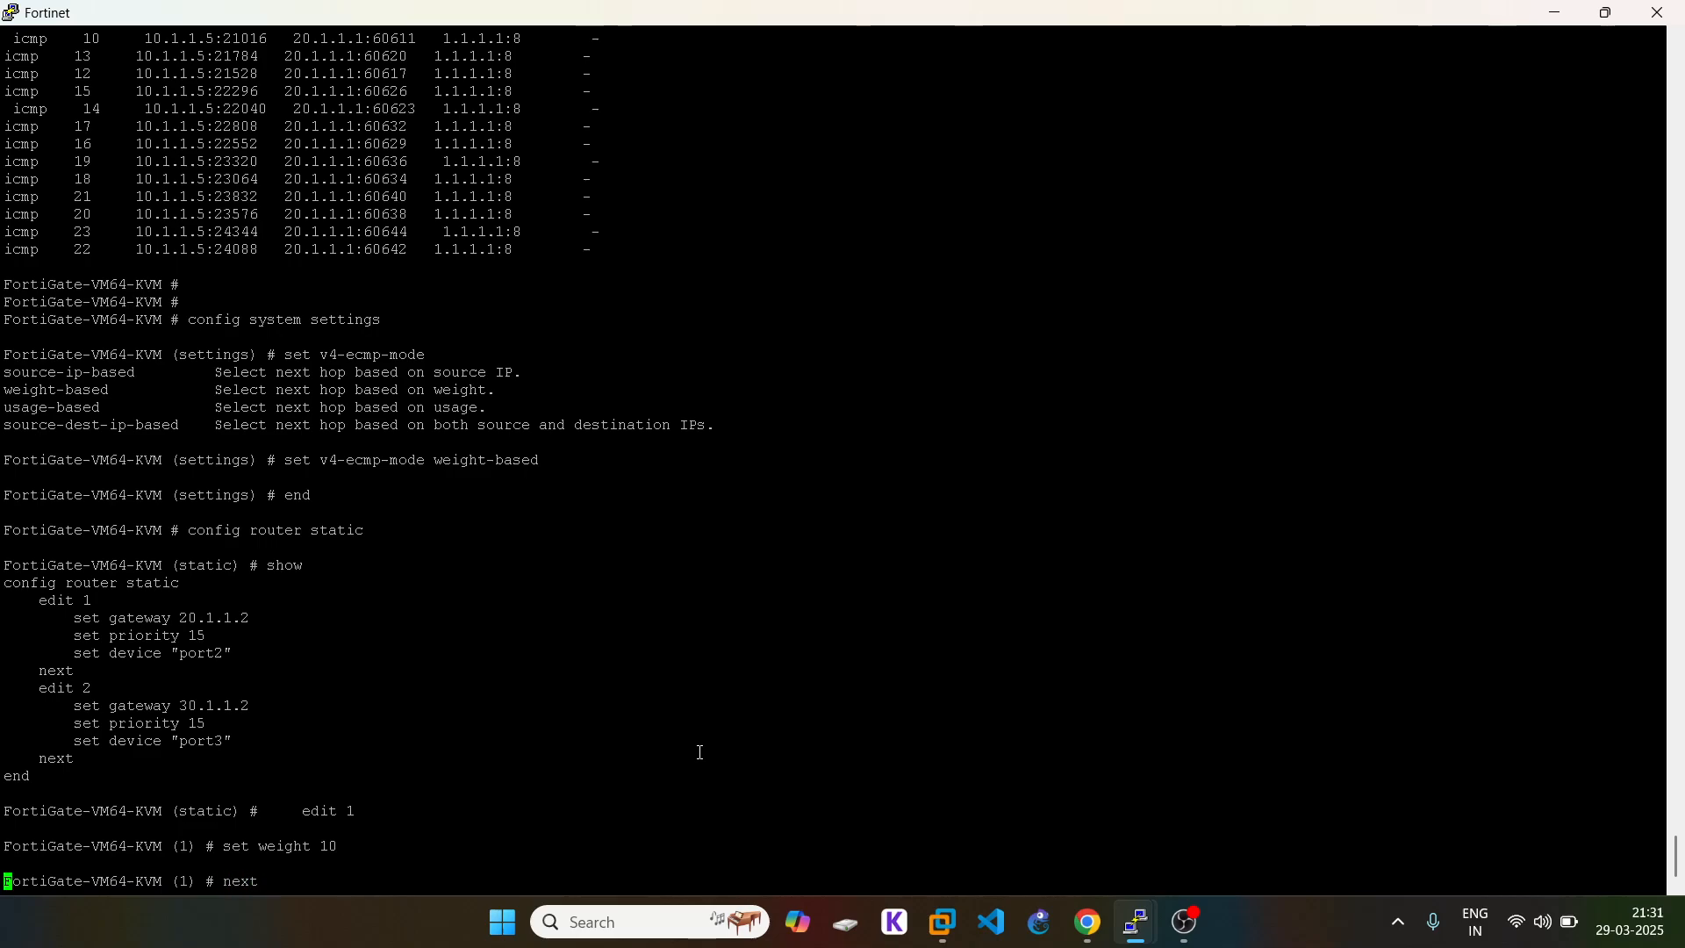
{"action": "key", "text": "Return"}
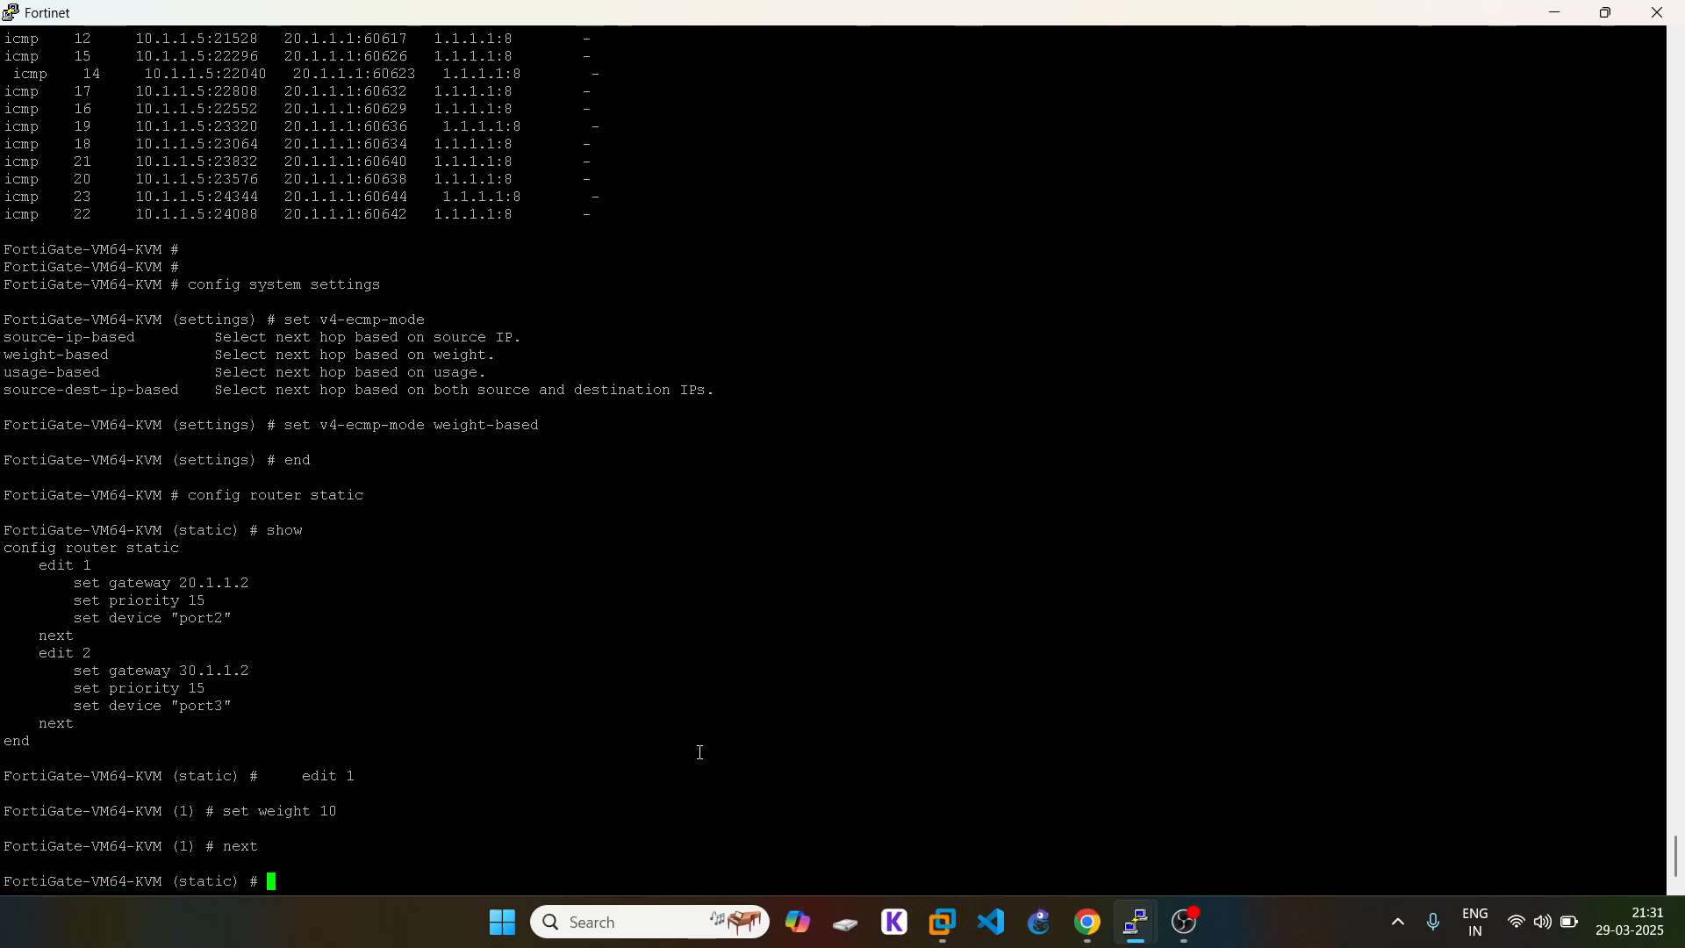
Step: Give static route 2 (via 30.1.1.2) a weight of 1, fixing the mistyped command
{"action": "type", "text": "edit 2"}
{"action": "key", "text": "Return"}
{"action": "type", "text": "set "}
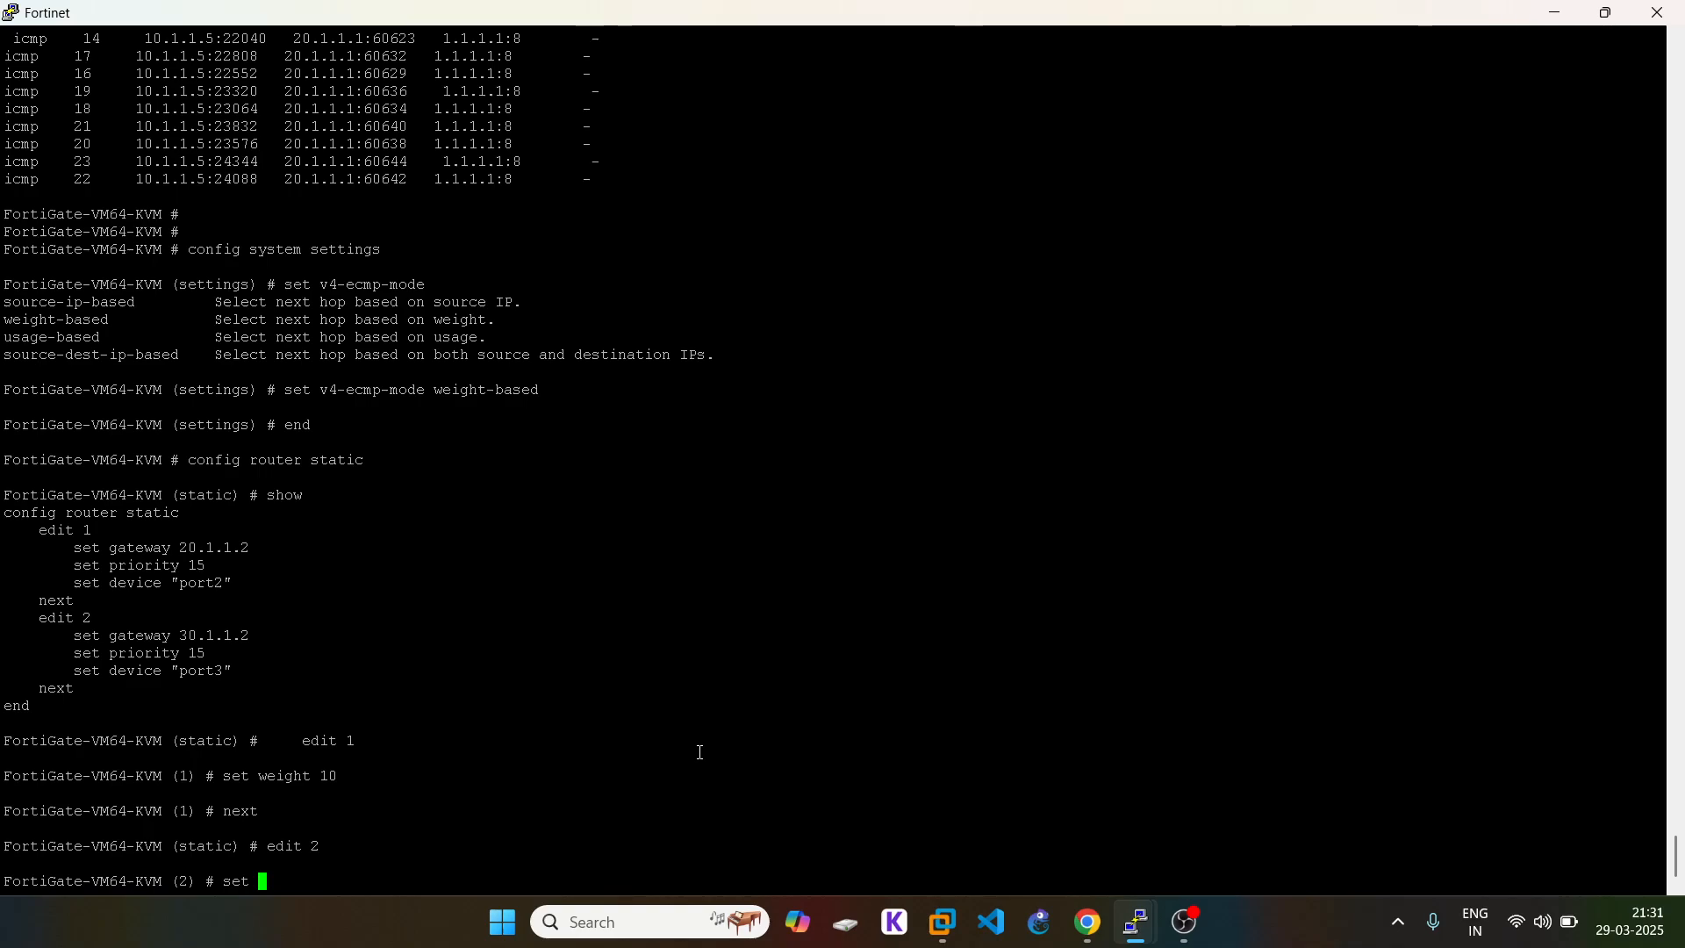
{"action": "type", "text": "1"}
{"action": "key", "text": "Return"}
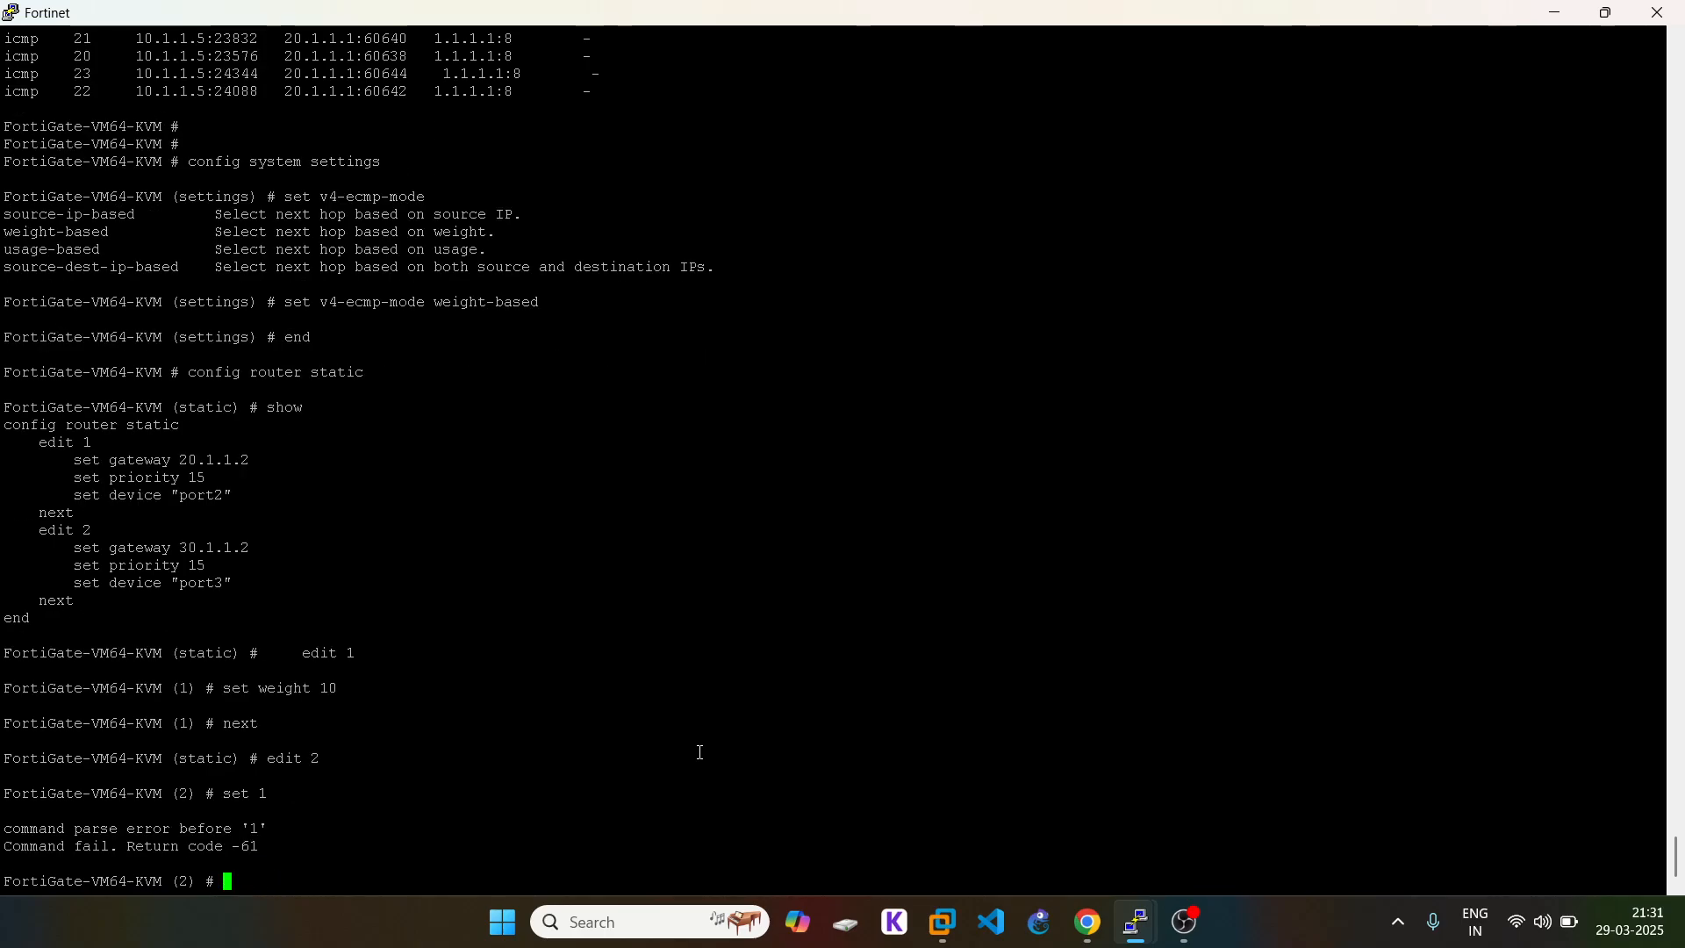
{"action": "key", "text": "Up"}
{"action": "key", "text": "BackSpace"}
{"action": "type", "text": "weight 1"}
{"action": "key", "text": "Return"}
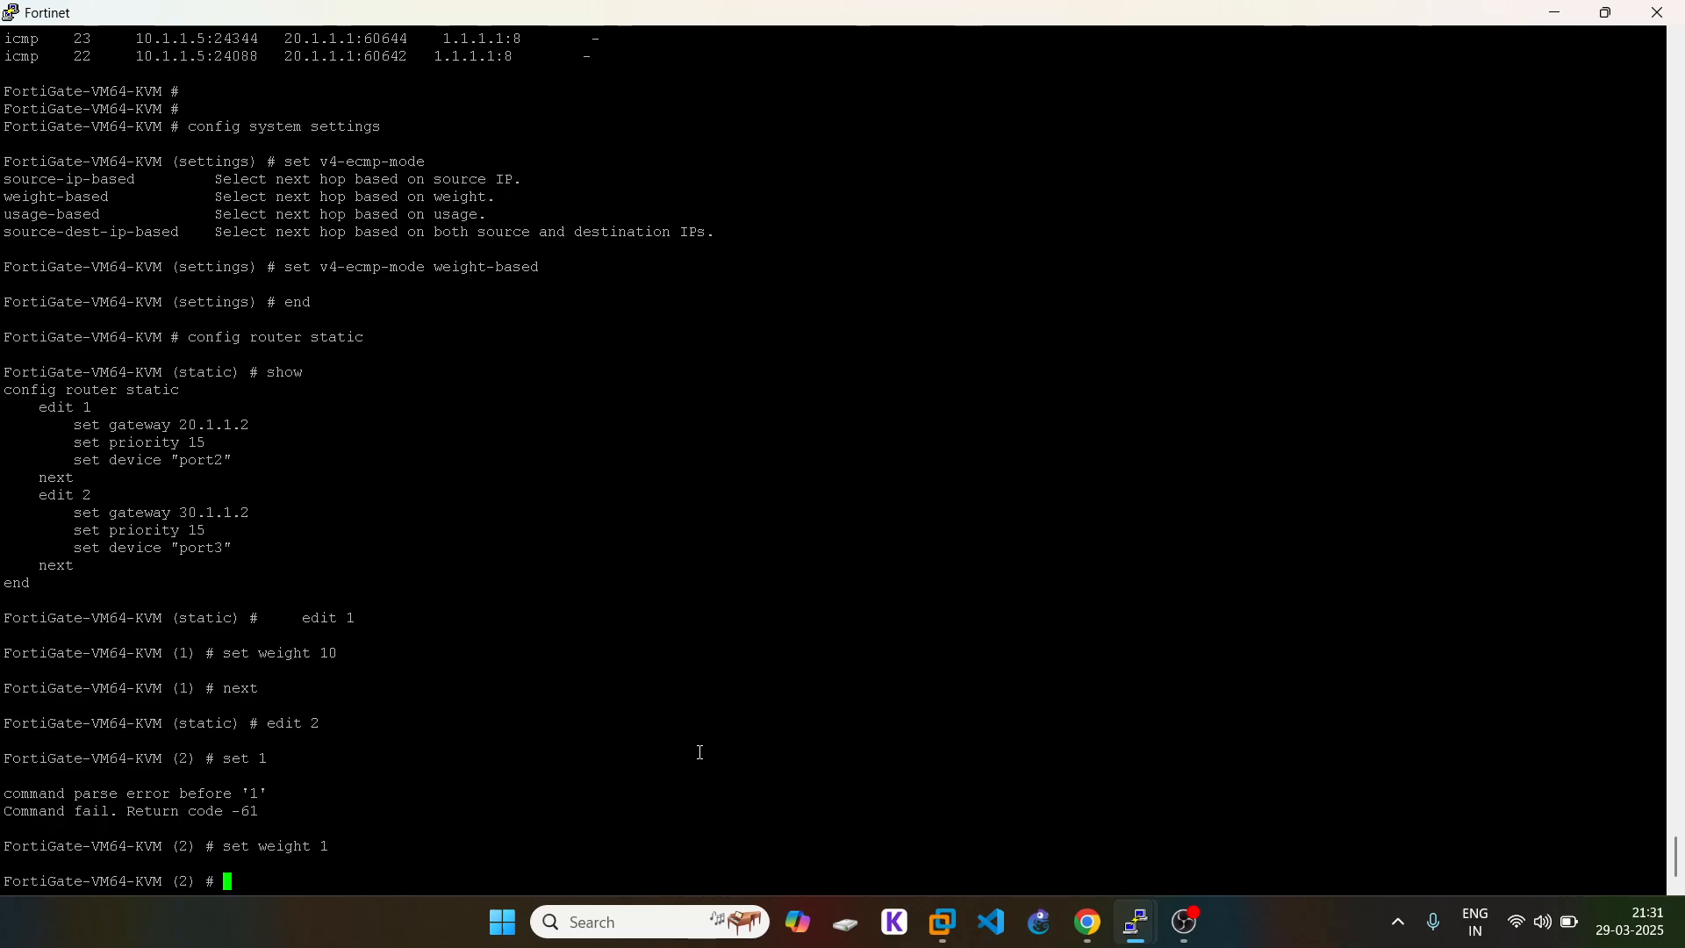
{"action": "type", "text": "next"}
{"action": "key", "text": "Return"}
Step: Save the static route changes with 'end' and re-enter 'config router static'
{"action": "type", "text": "e"}
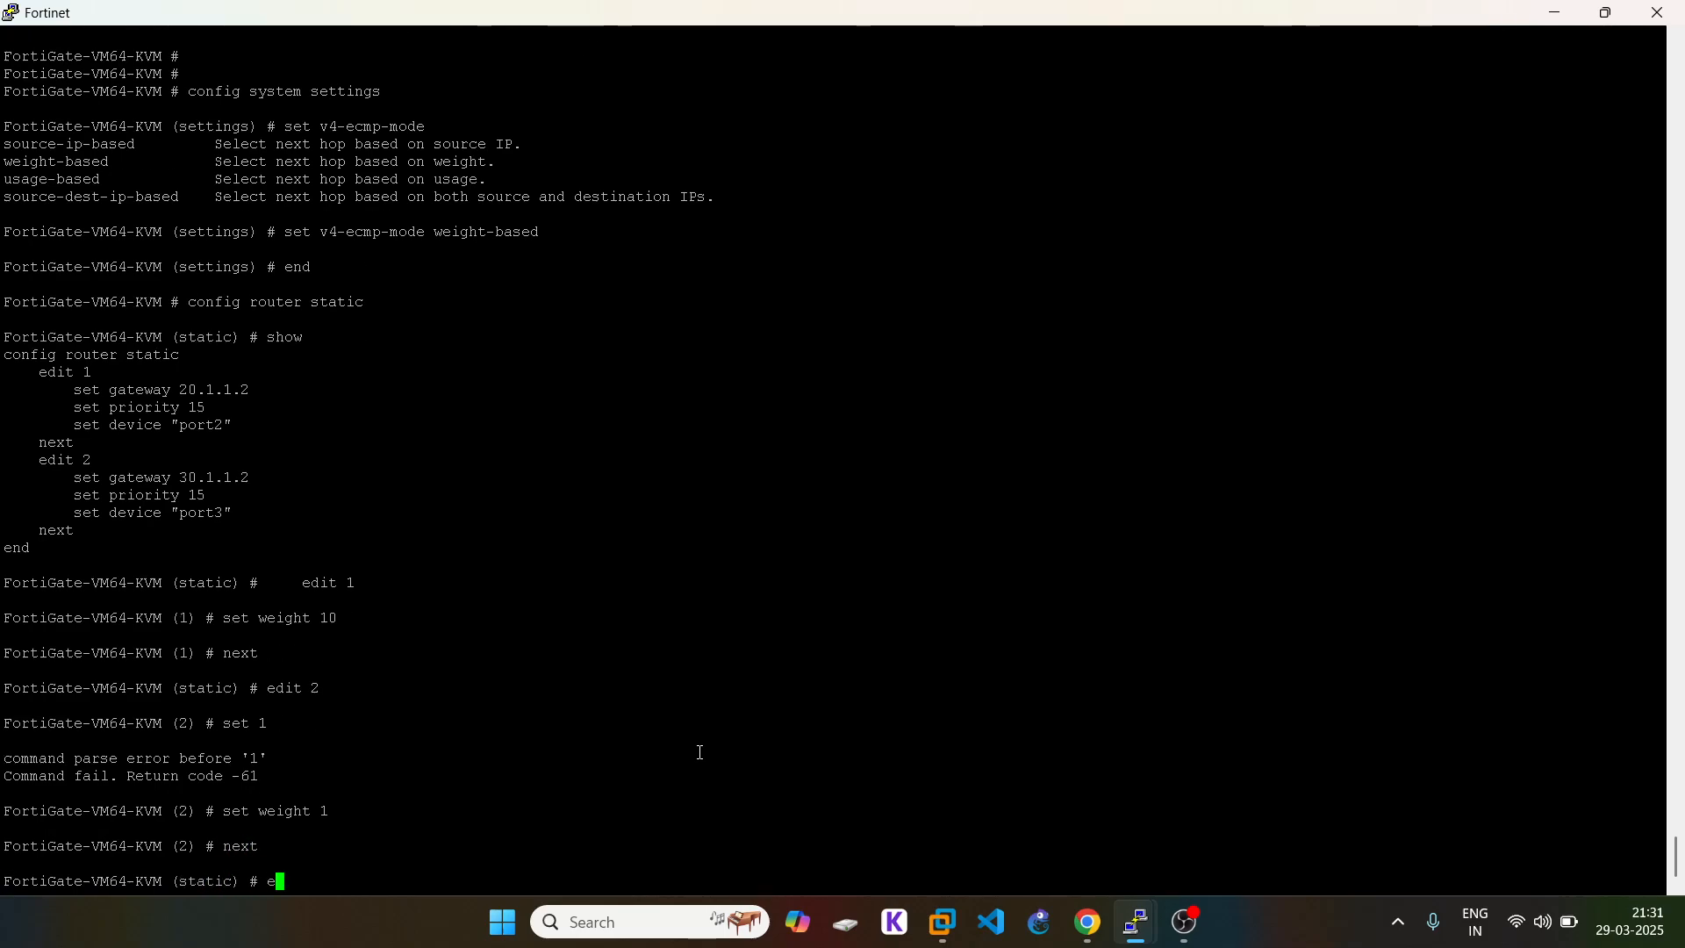
{"action": "type", "text": "nd"}
{"action": "key", "text": "Return"}
{"action": "key", "text": "Return"}
{"action": "type", "text": "co"}
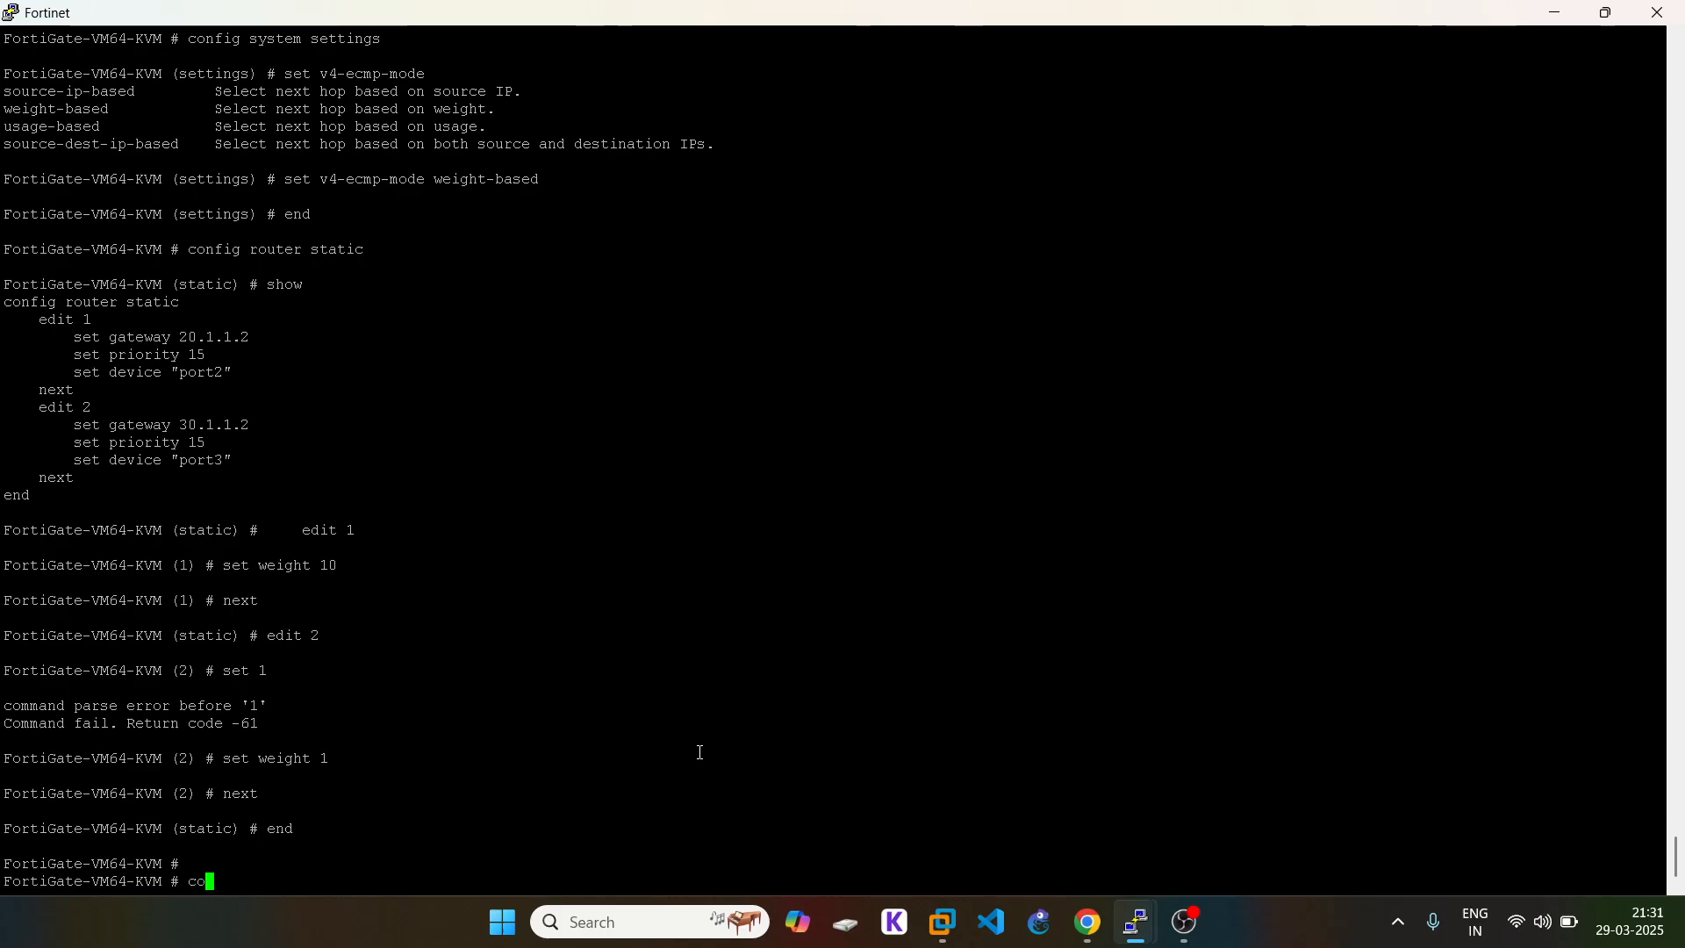
{"action": "type", "text": "nfig router static"}
Step: Show the static routes and check route 1's weight 10 and route 2's weight 1
{"action": "key", "text": "Return"}
{"action": "type", "text": "show"}
{"action": "key", "text": "Return"}
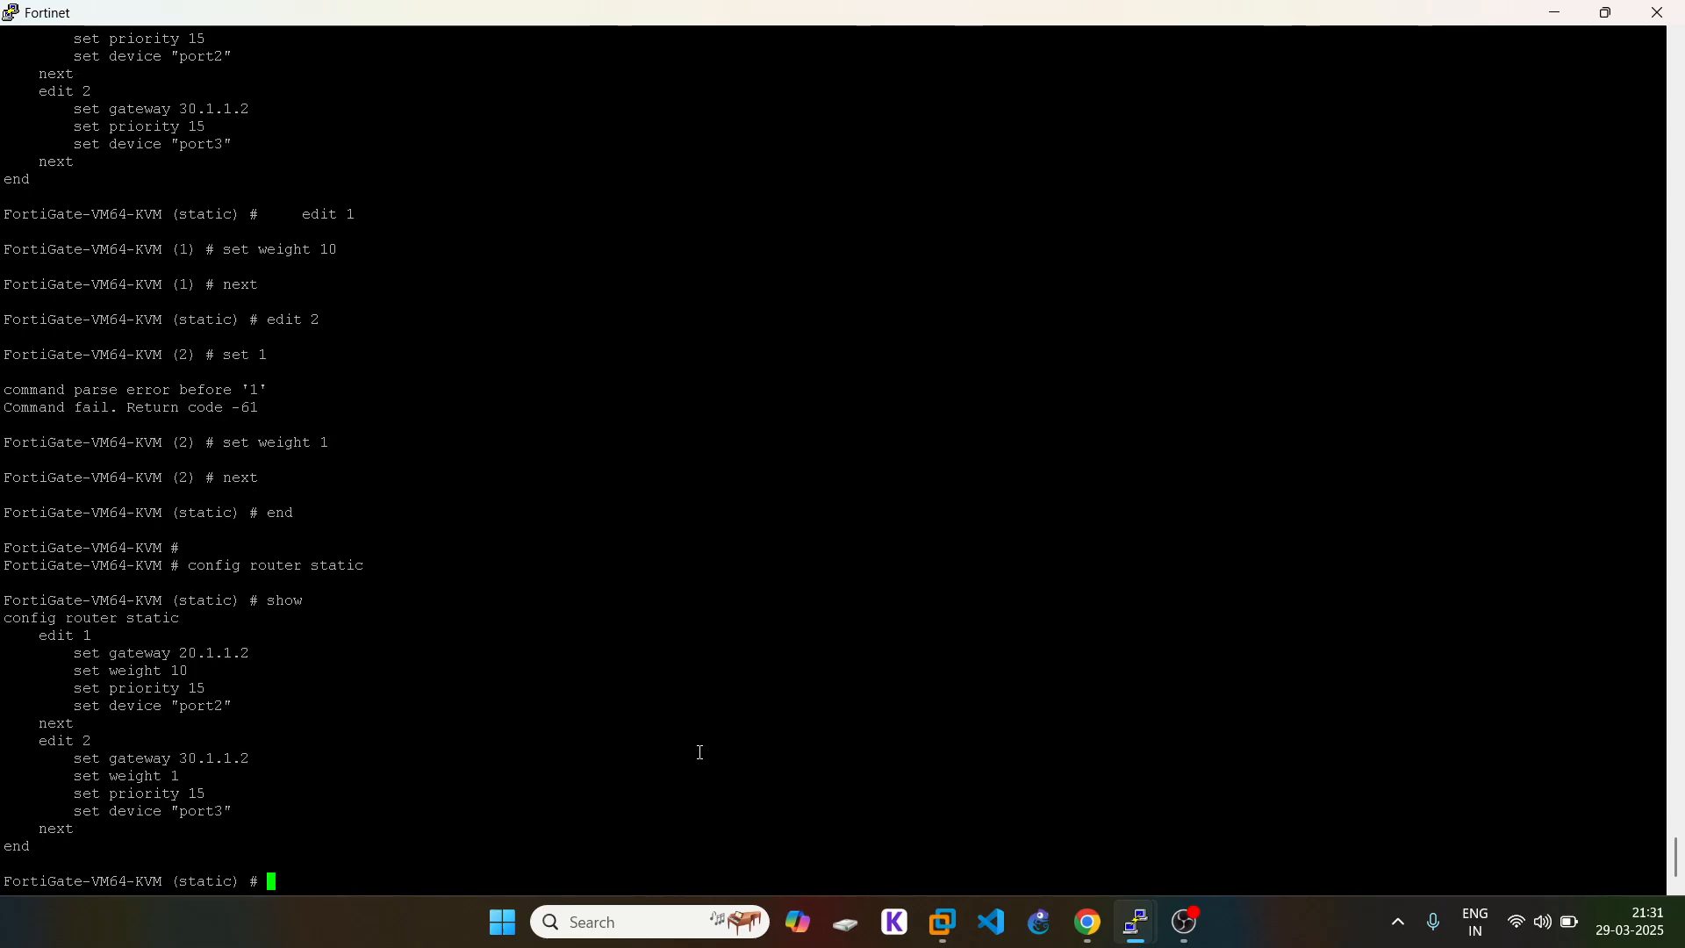
{"action": "triple_click", "coordinate": [176, 671]}
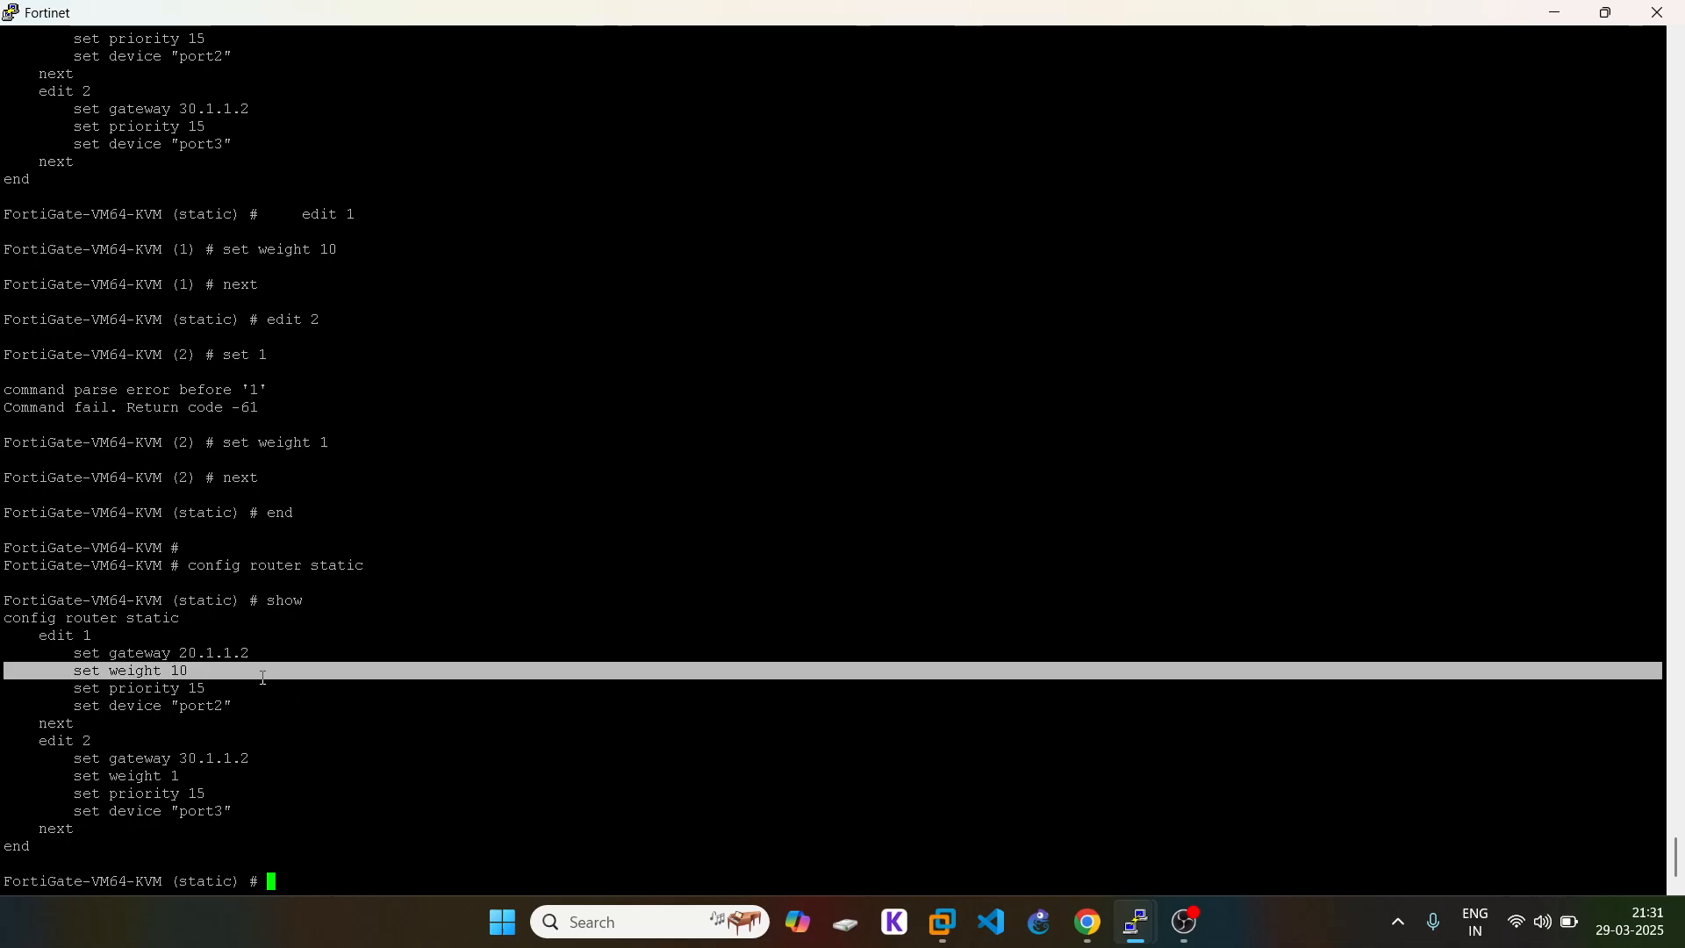
{"action": "left_click", "coordinate": [1087, 921]}
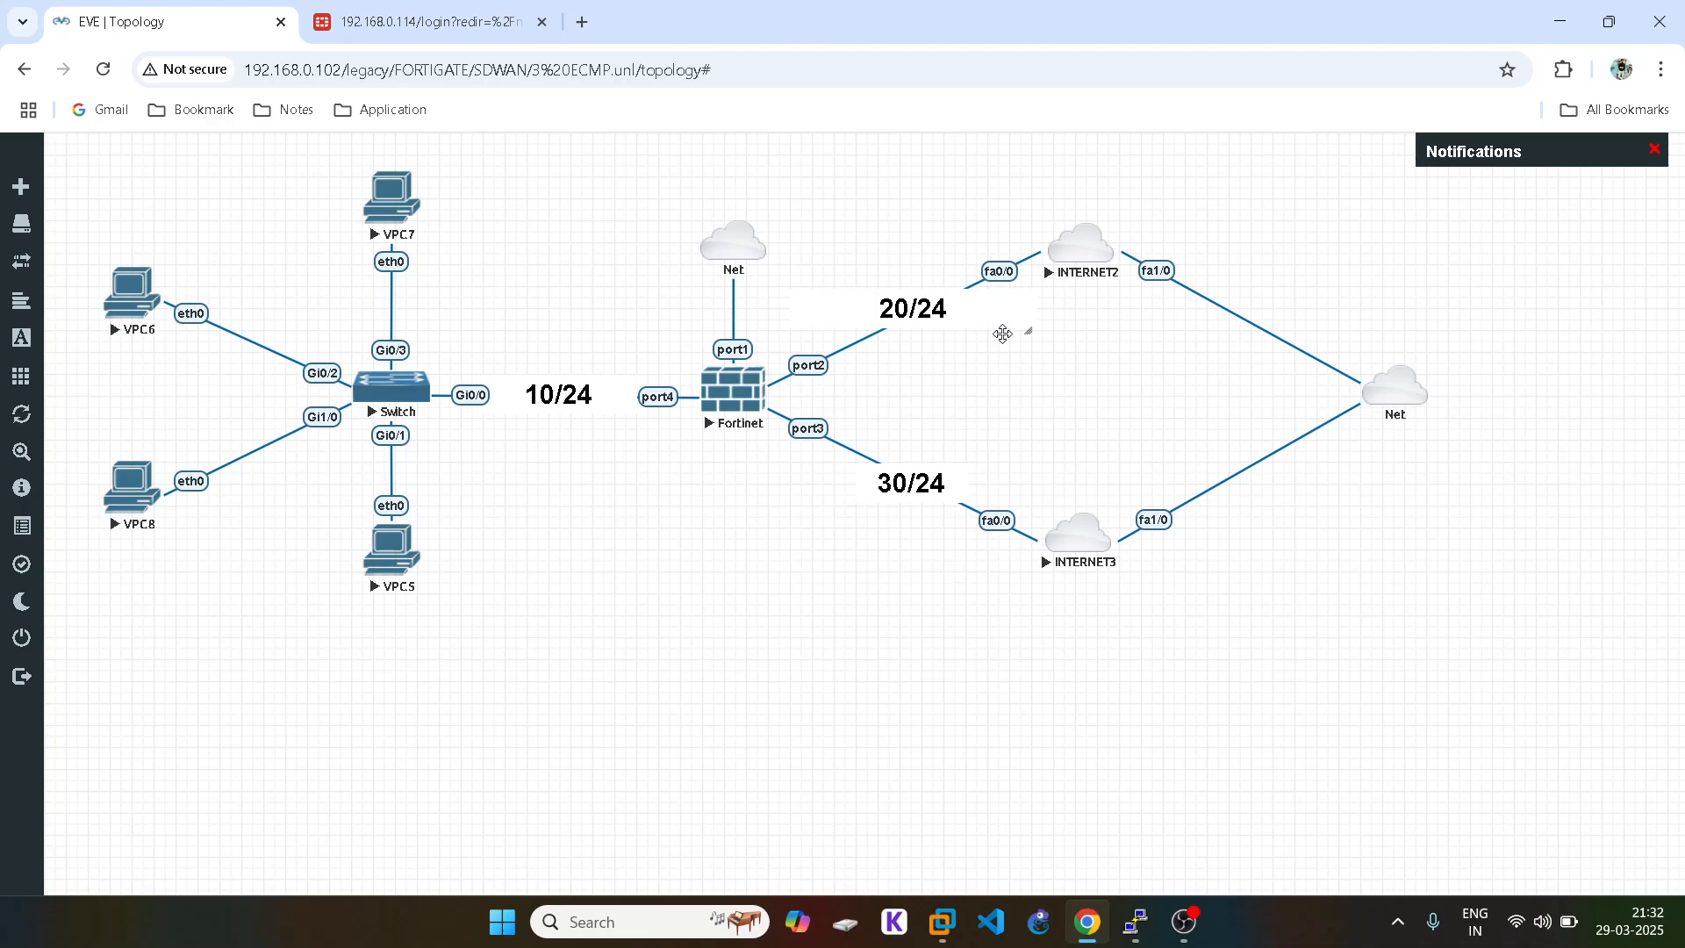
{"action": "left_click", "coordinate": [1088, 927]}
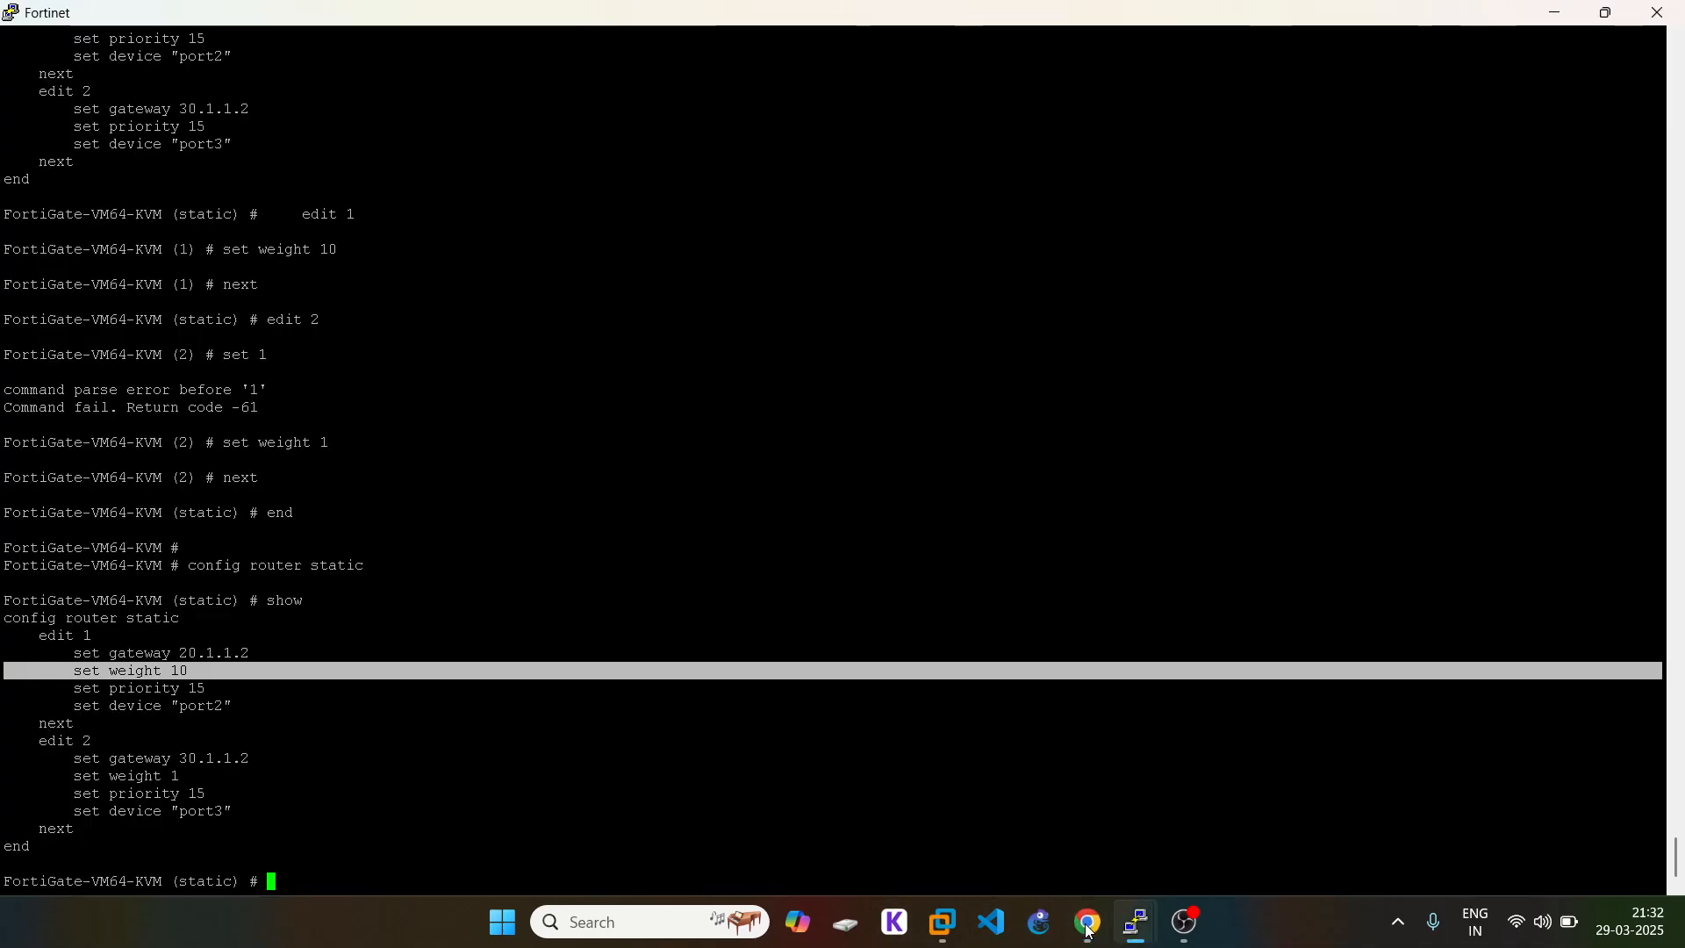
{"action": "triple_click", "coordinate": [129, 778]}
{"action": "left_click", "coordinate": [546, 776]}
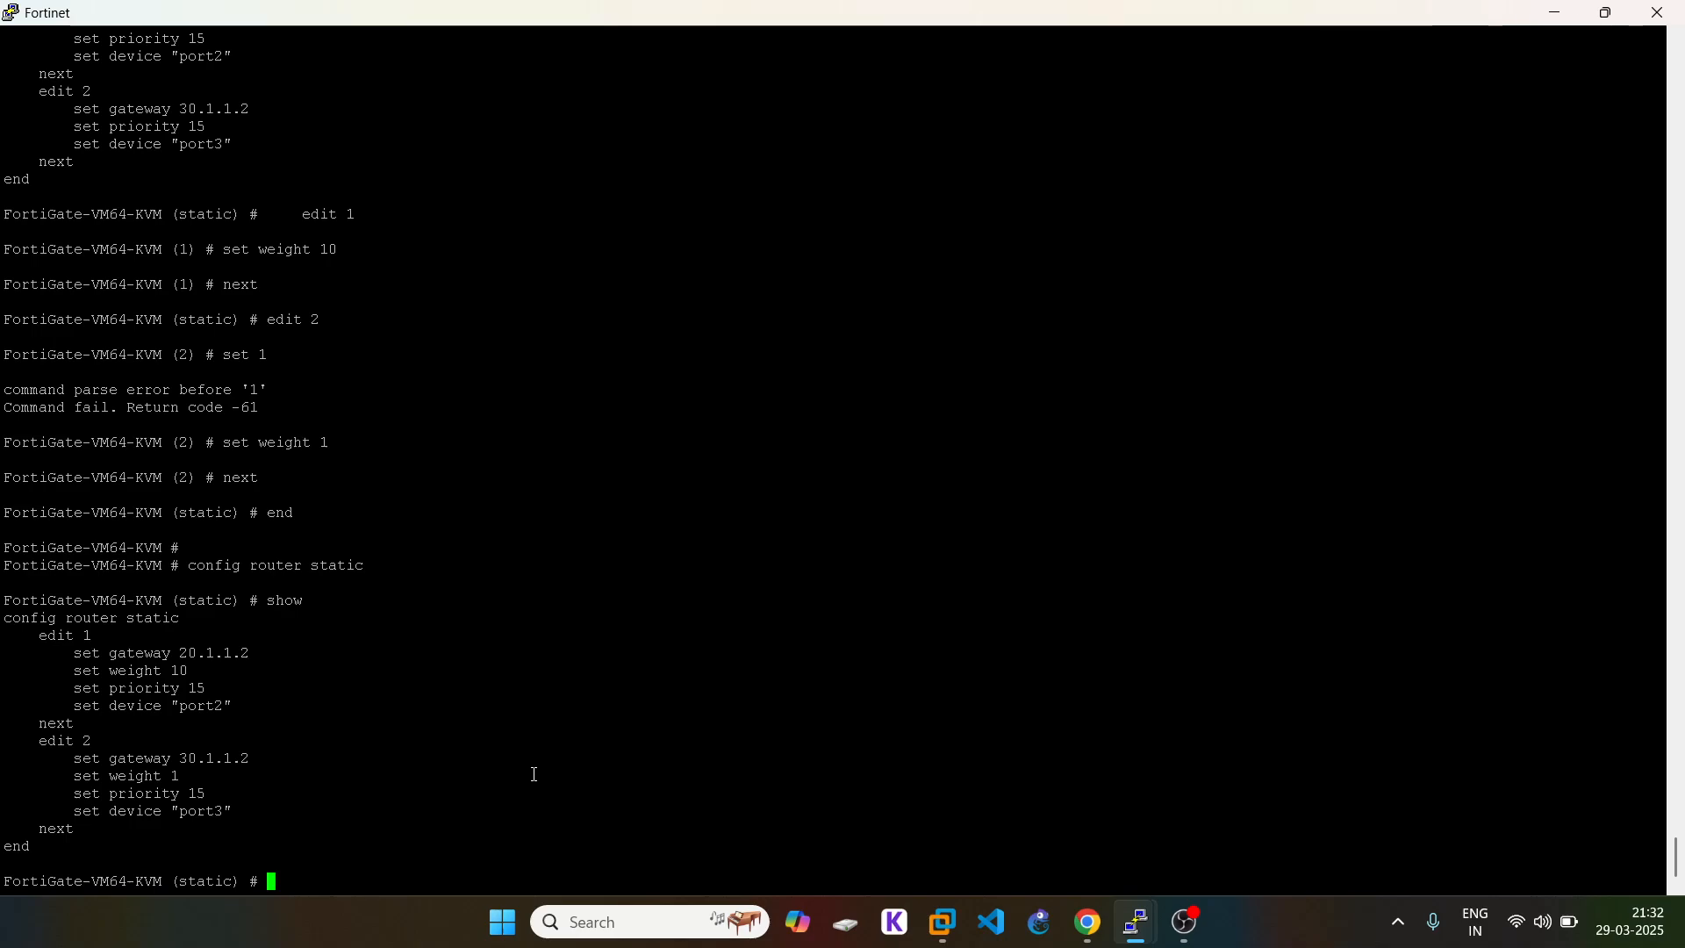
Step: Exit the static route config and restart continuous pings to 1.1.1.1 on VPC7 and VPC6
{"action": "type", "text": "end"}
{"action": "key", "text": "Return"}
{"action": "key", "text": "Return"}
{"action": "key", "text": "Return"}
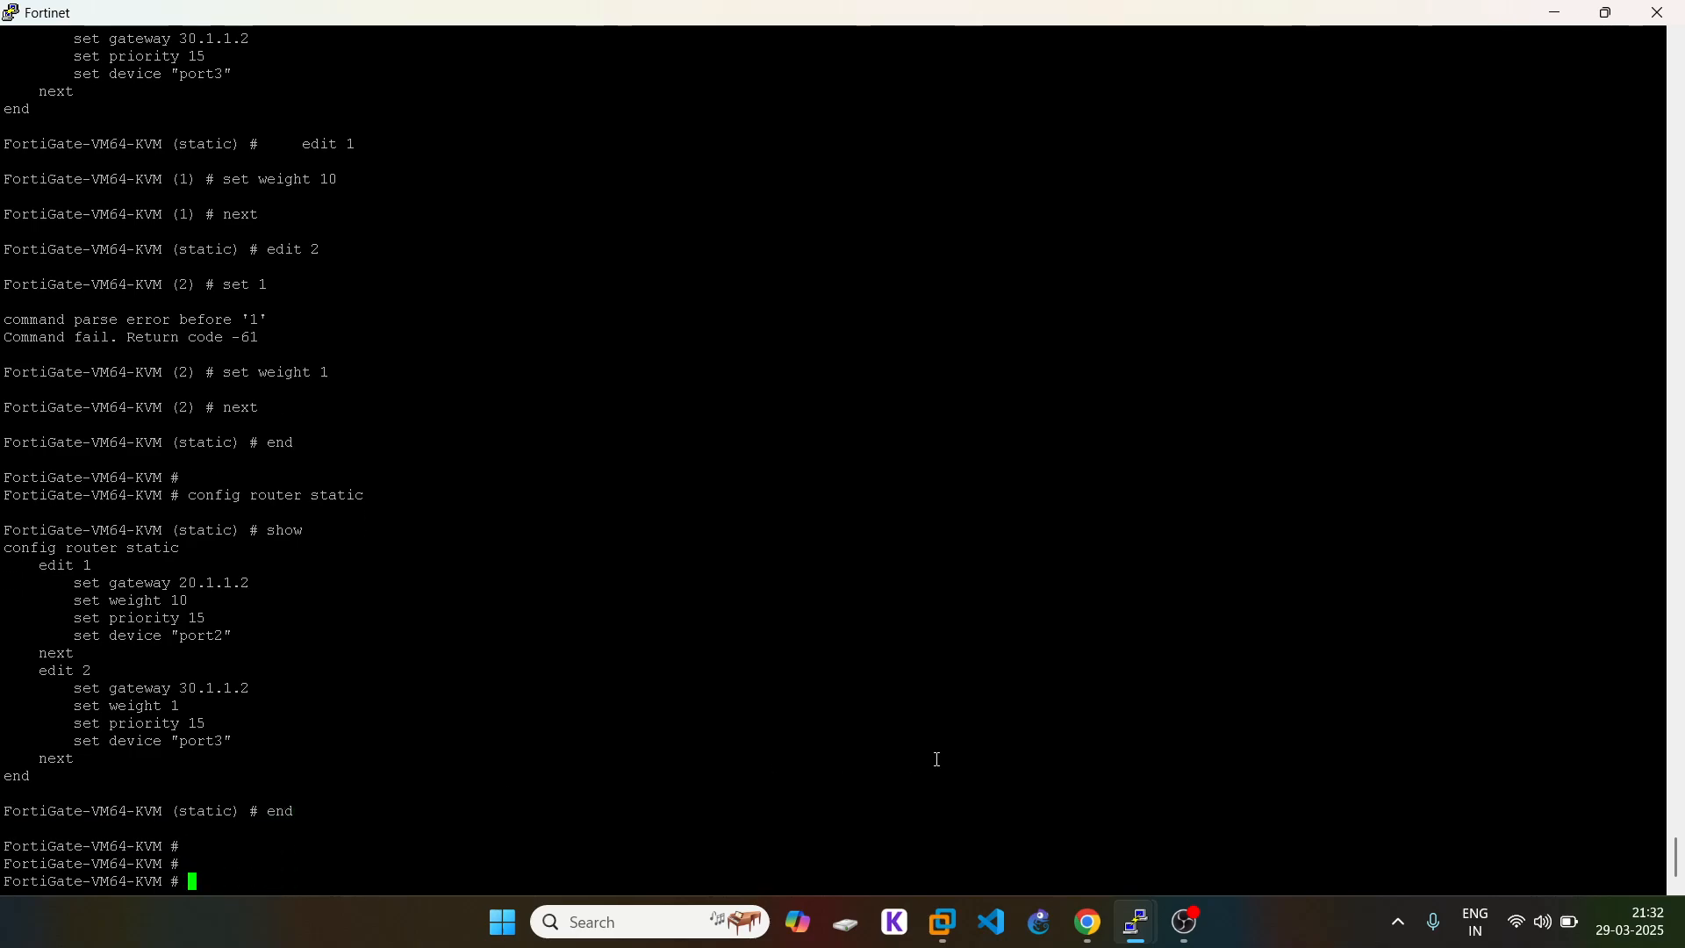
{"action": "mouse_move", "coordinate": [1137, 923]}
{"action": "left_click", "coordinate": [982, 835]}
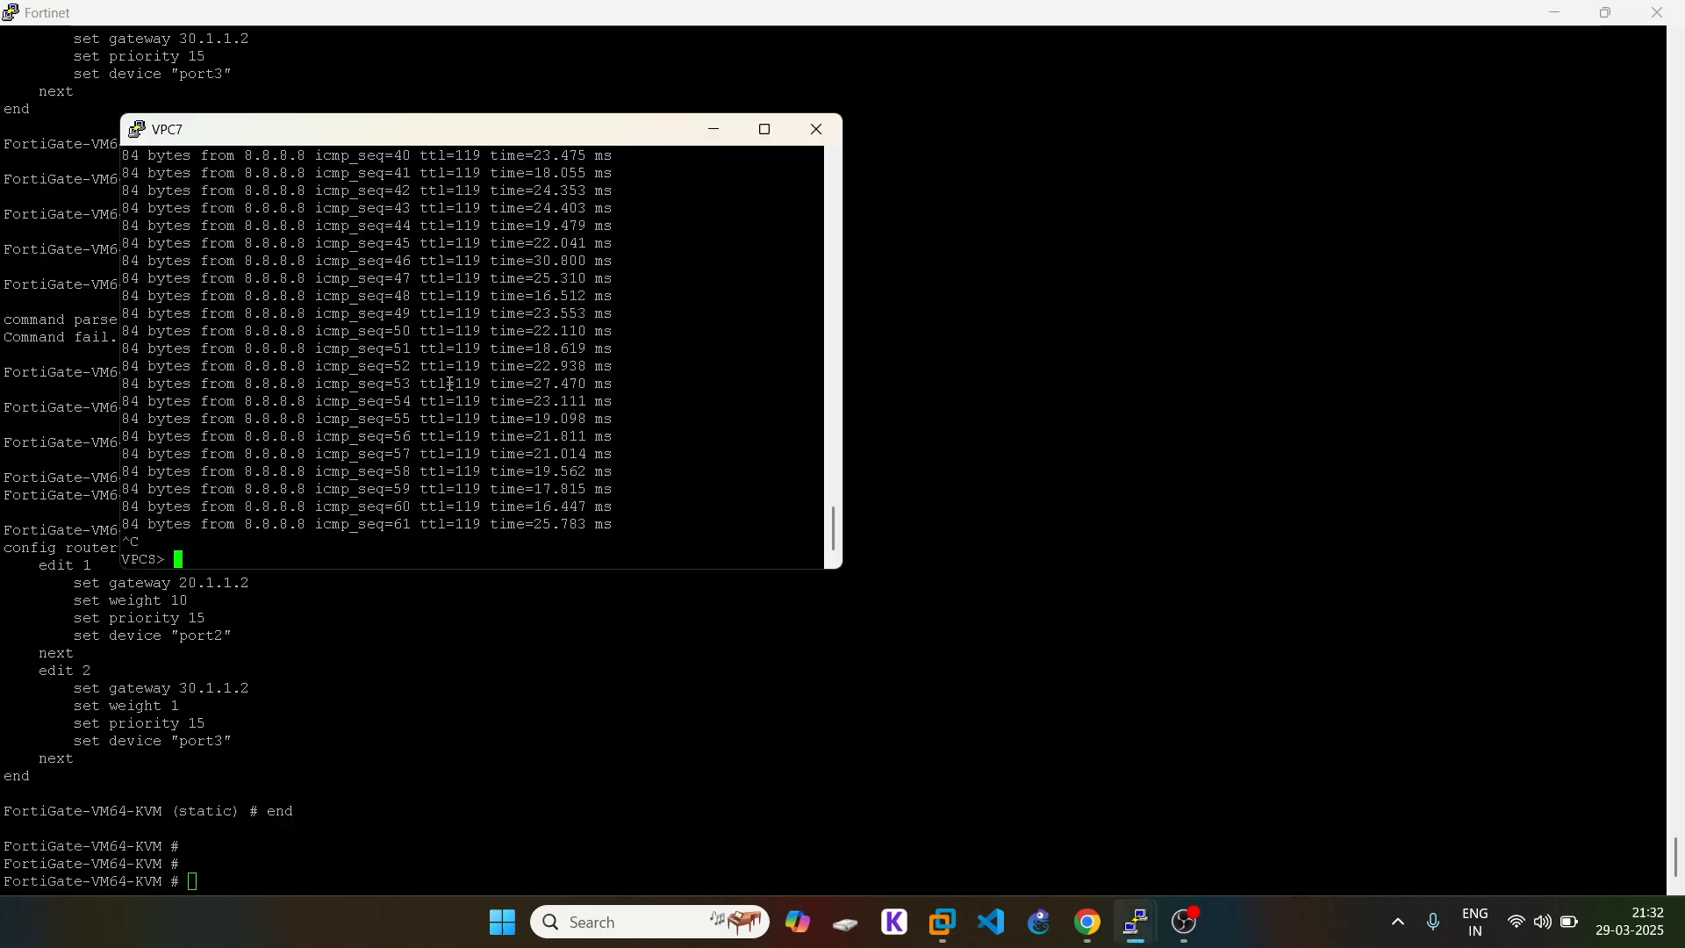
{"action": "key", "text": "Up"}
{"action": "key", "text": "Return"}
{"action": "left_click", "coordinate": [842, 718]}
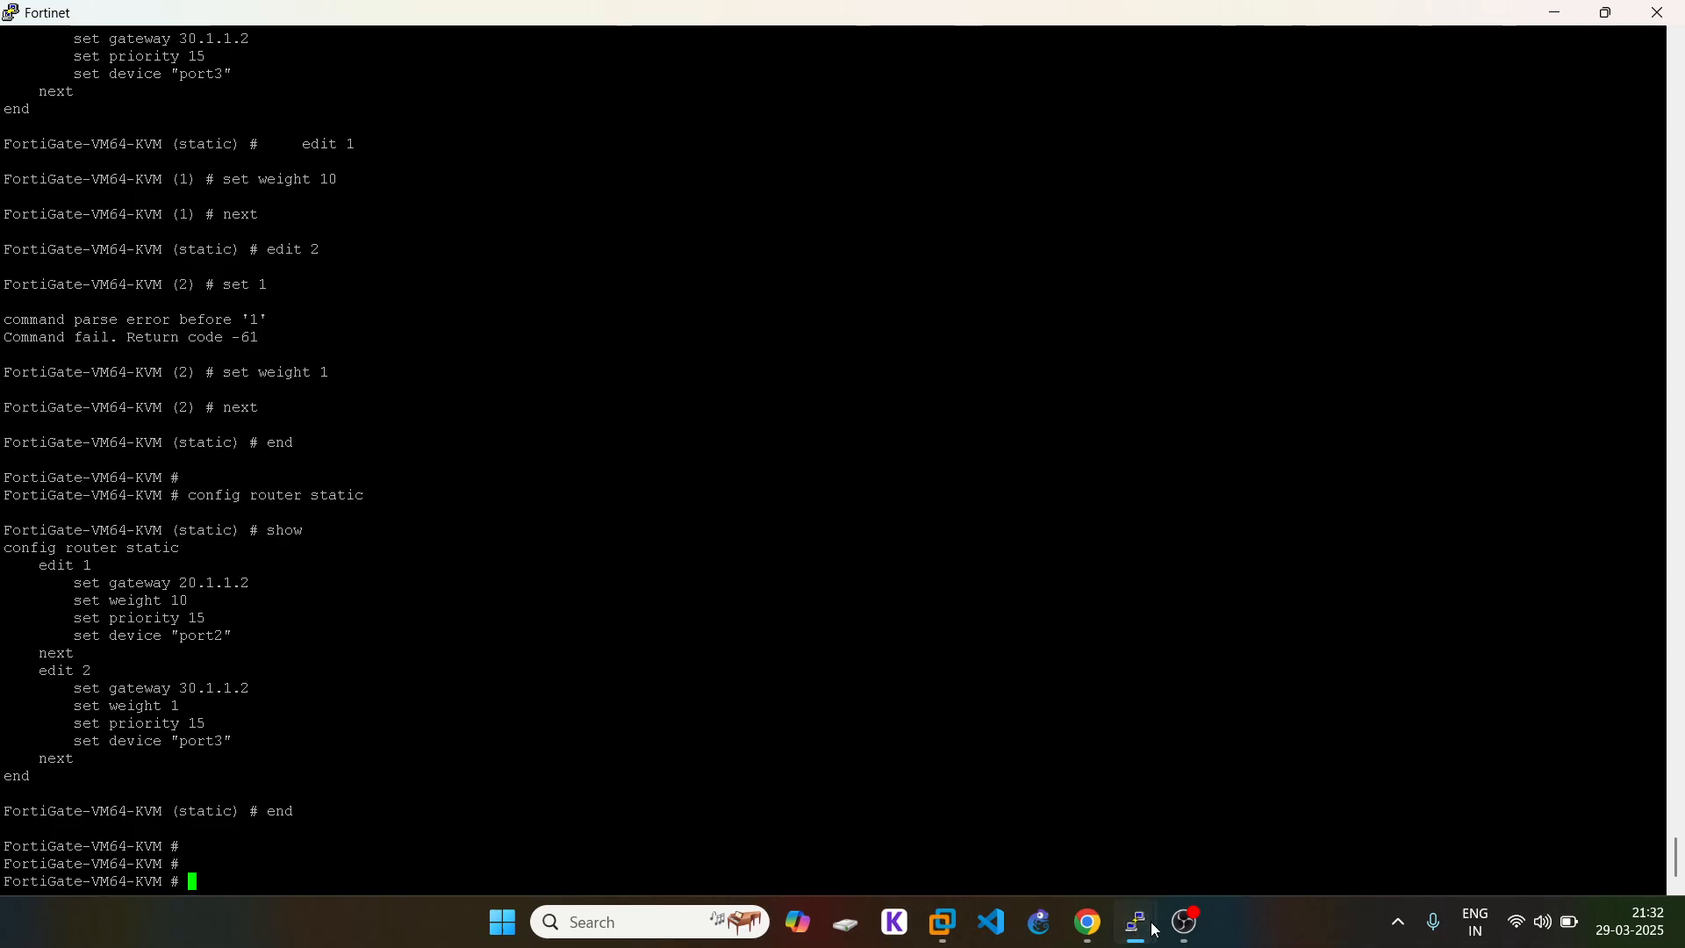
{"action": "mouse_move", "coordinate": [1137, 923]}
{"action": "left_click", "coordinate": [1156, 816]}
{"action": "key", "text": "Up"}
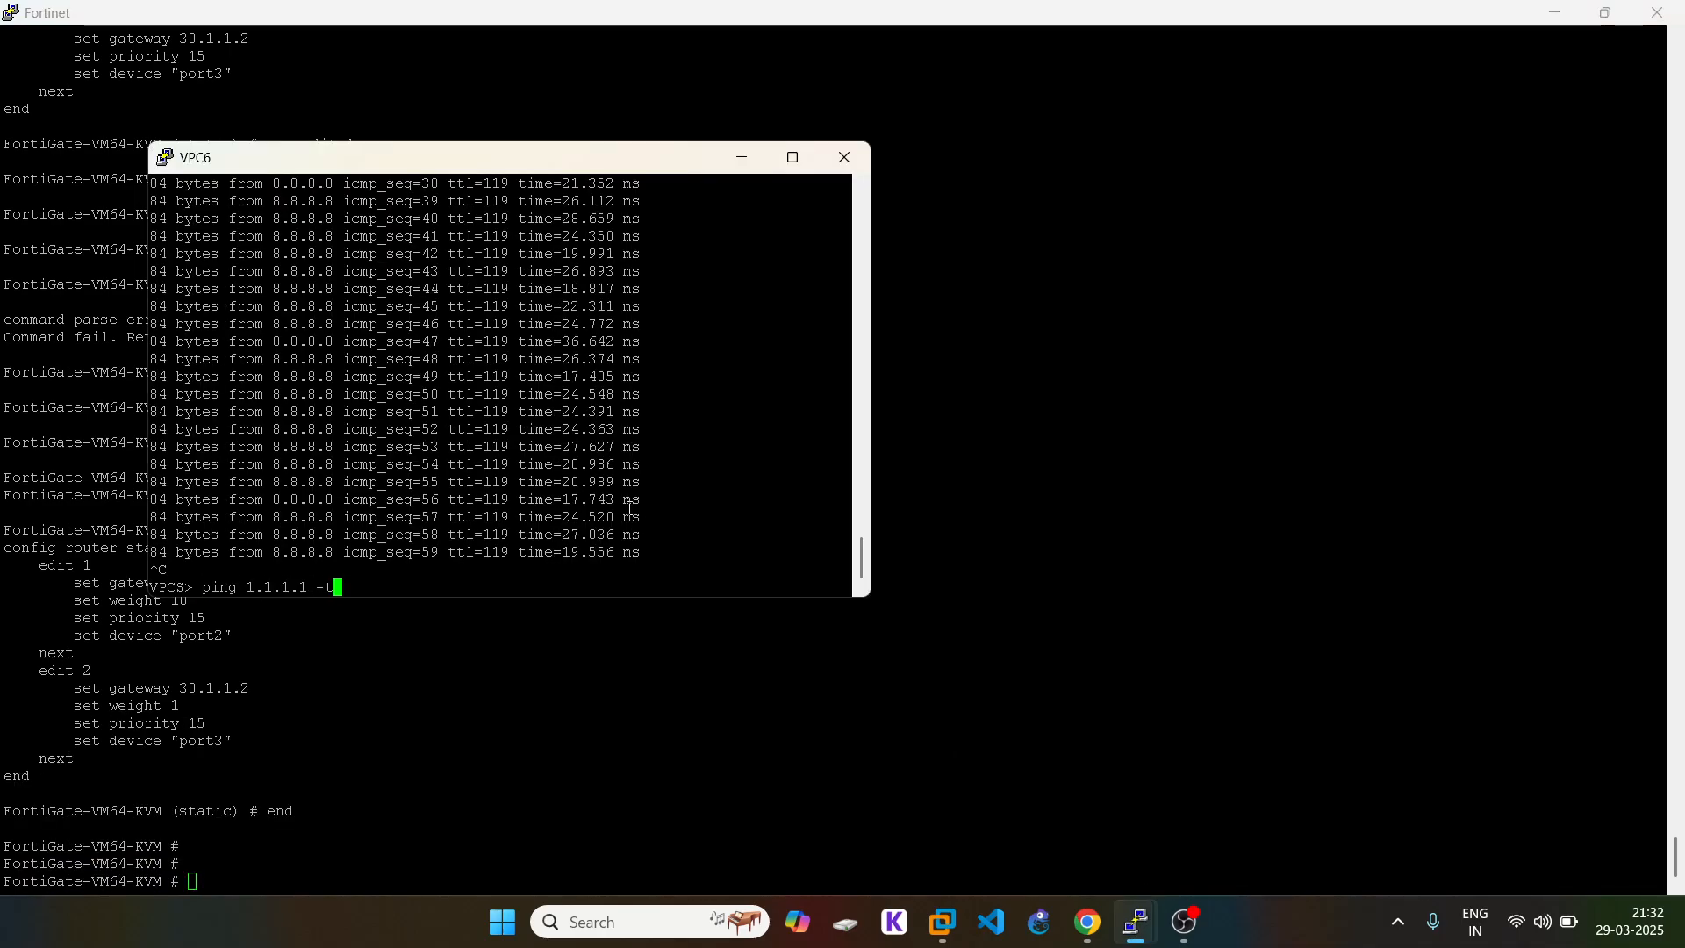
{"action": "key", "text": "Return"}
{"action": "left_click", "coordinate": [1042, 777]}
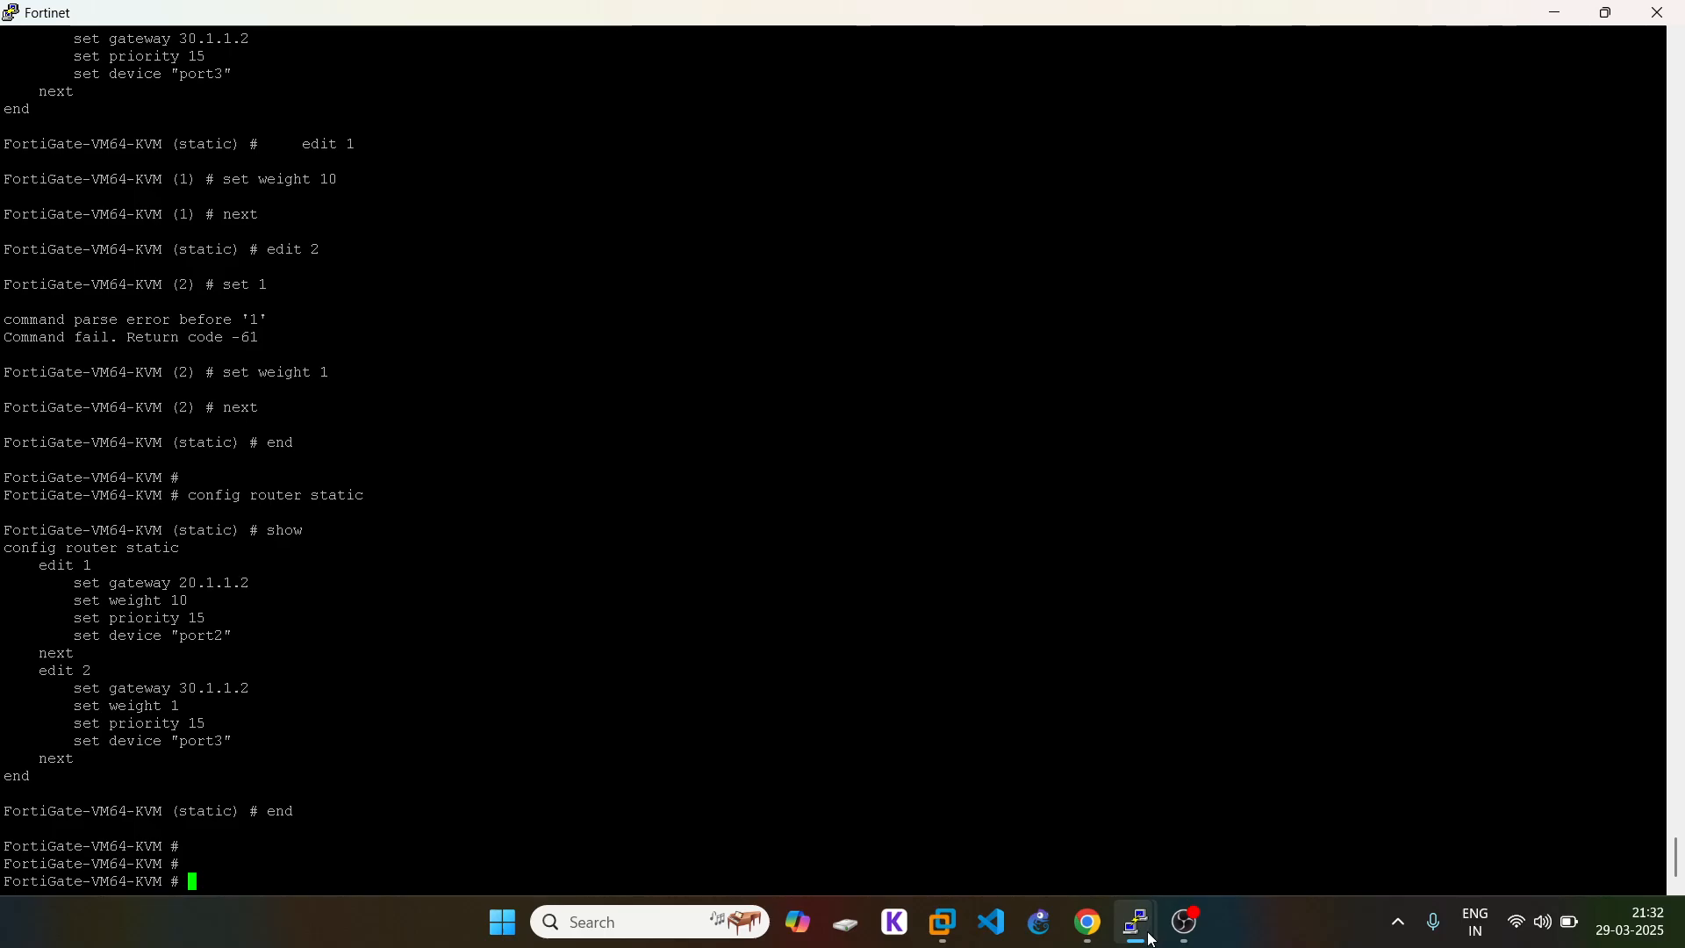
Step: Restart continuous pings to 1.1.1.1 on VPC8 and VPC5, then return to FortiGate
{"action": "mouse_move", "coordinate": [1136, 923]}
{"action": "left_click", "coordinate": [1417, 786]}
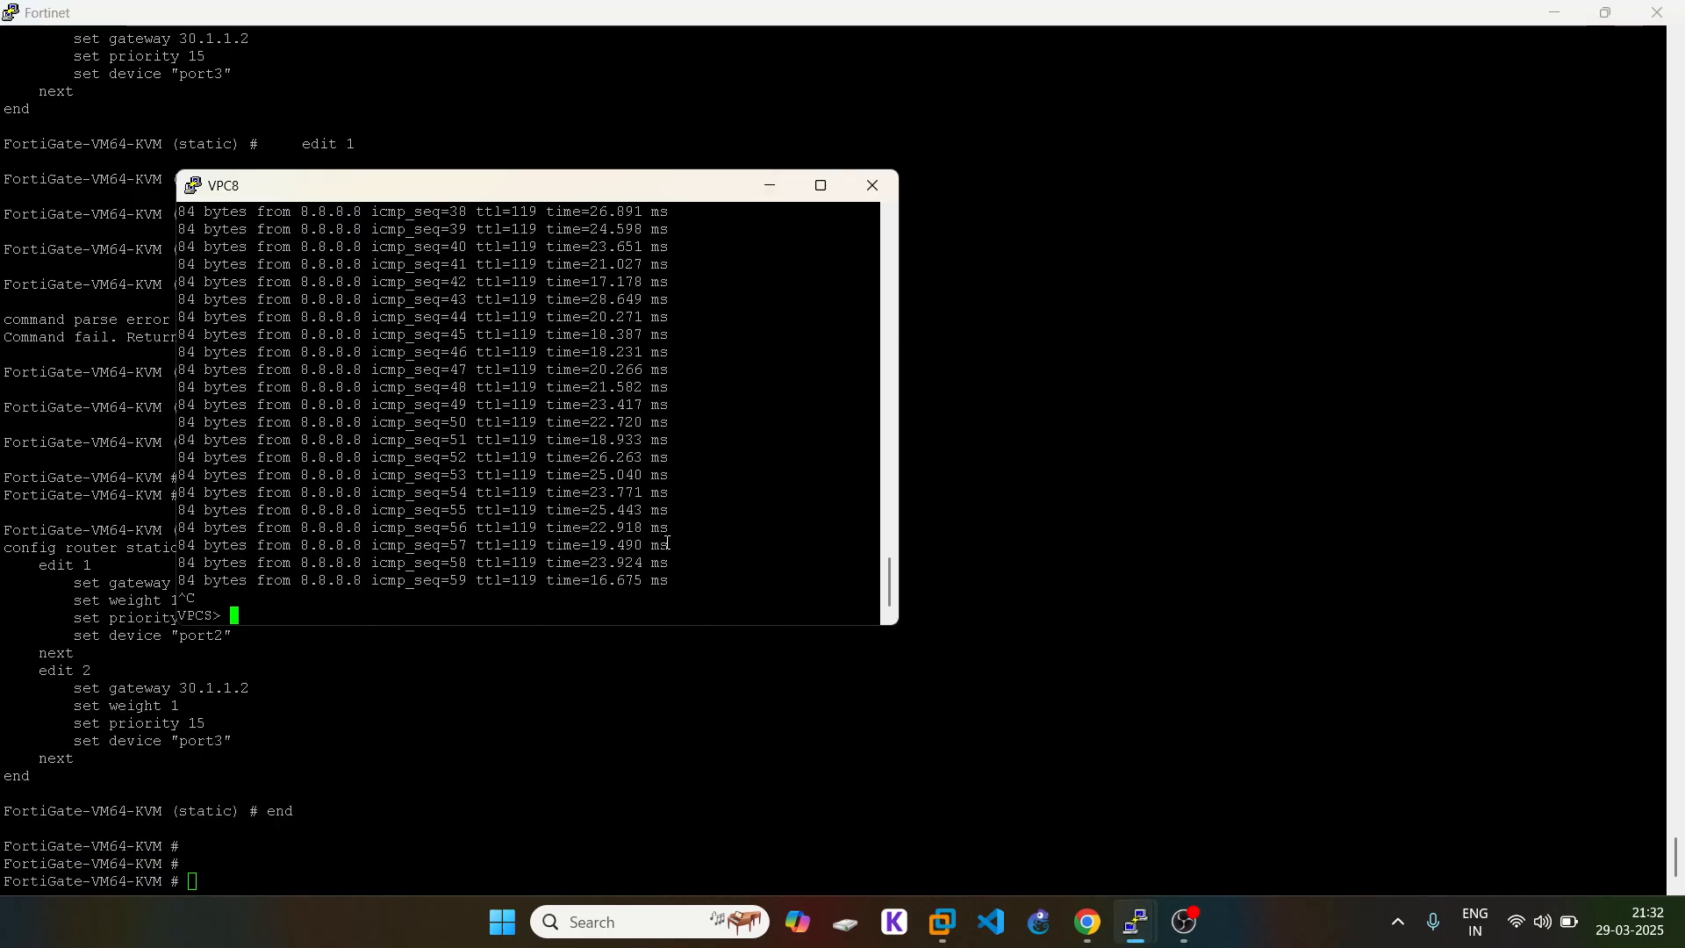
{"action": "key", "text": "Up"}
{"action": "key", "text": "Up"}
{"action": "key", "text": "Return"}
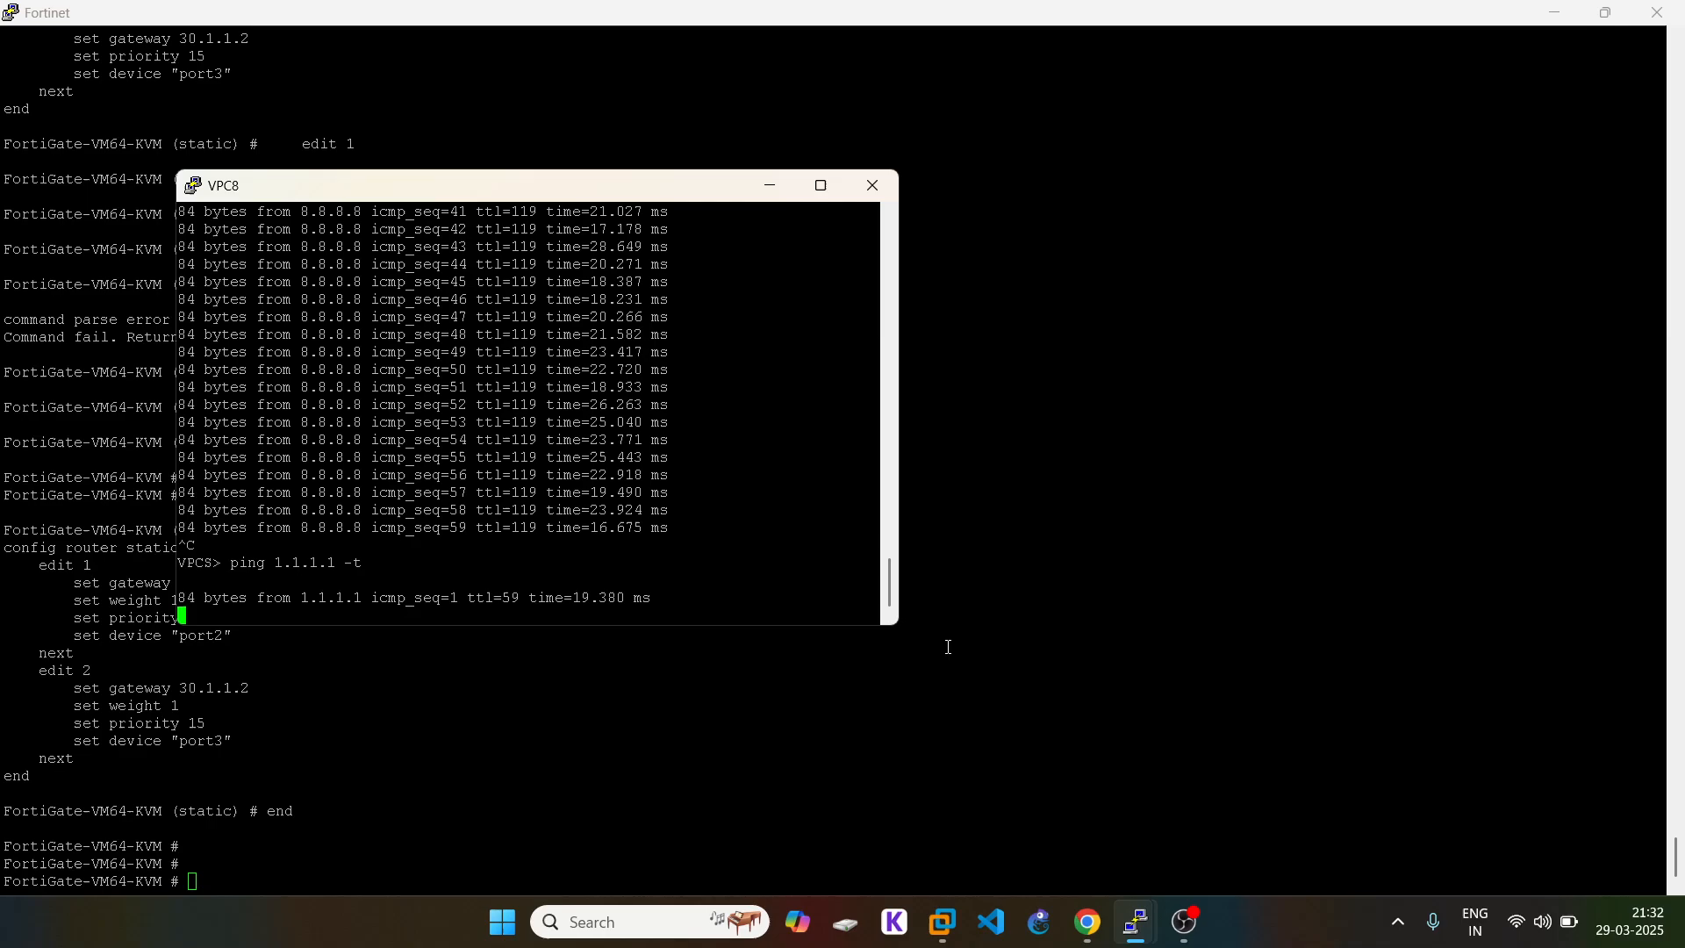
{"action": "left_click", "coordinate": [949, 647]}
{"action": "mouse_move", "coordinate": [1136, 923]}
{"action": "left_click", "coordinate": [1582, 820]}
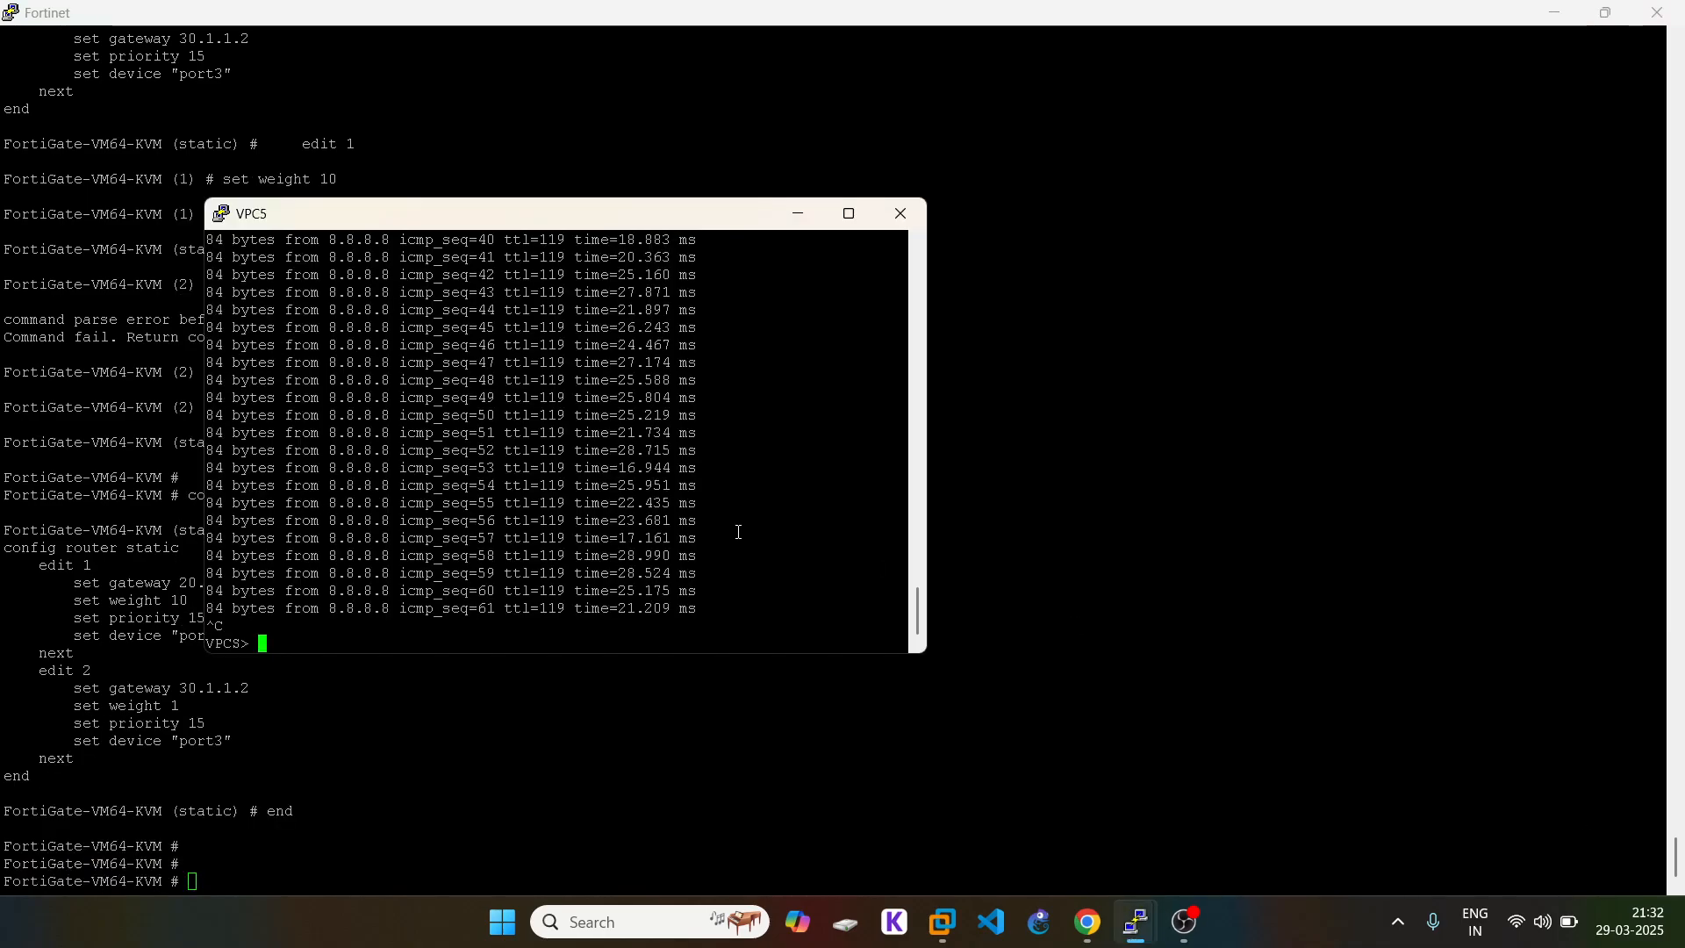
{"action": "key", "text": "Up"}
{"action": "key", "text": "Up"}
{"action": "key", "text": "Return"}
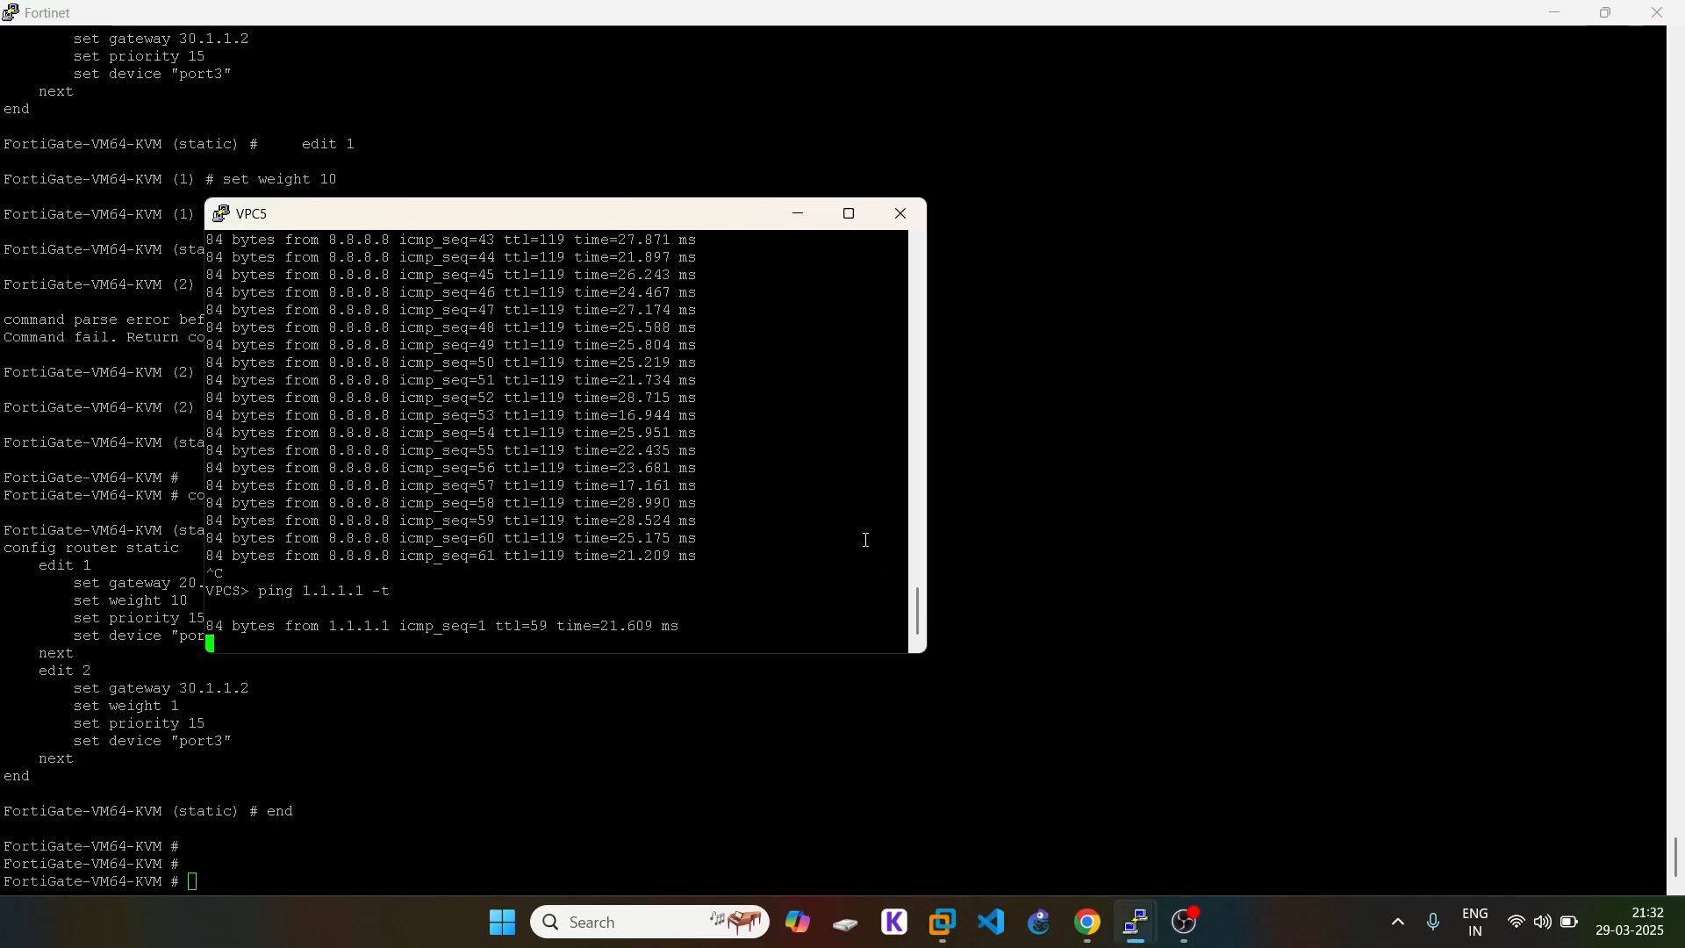
{"action": "left_click", "coordinate": [760, 702]}
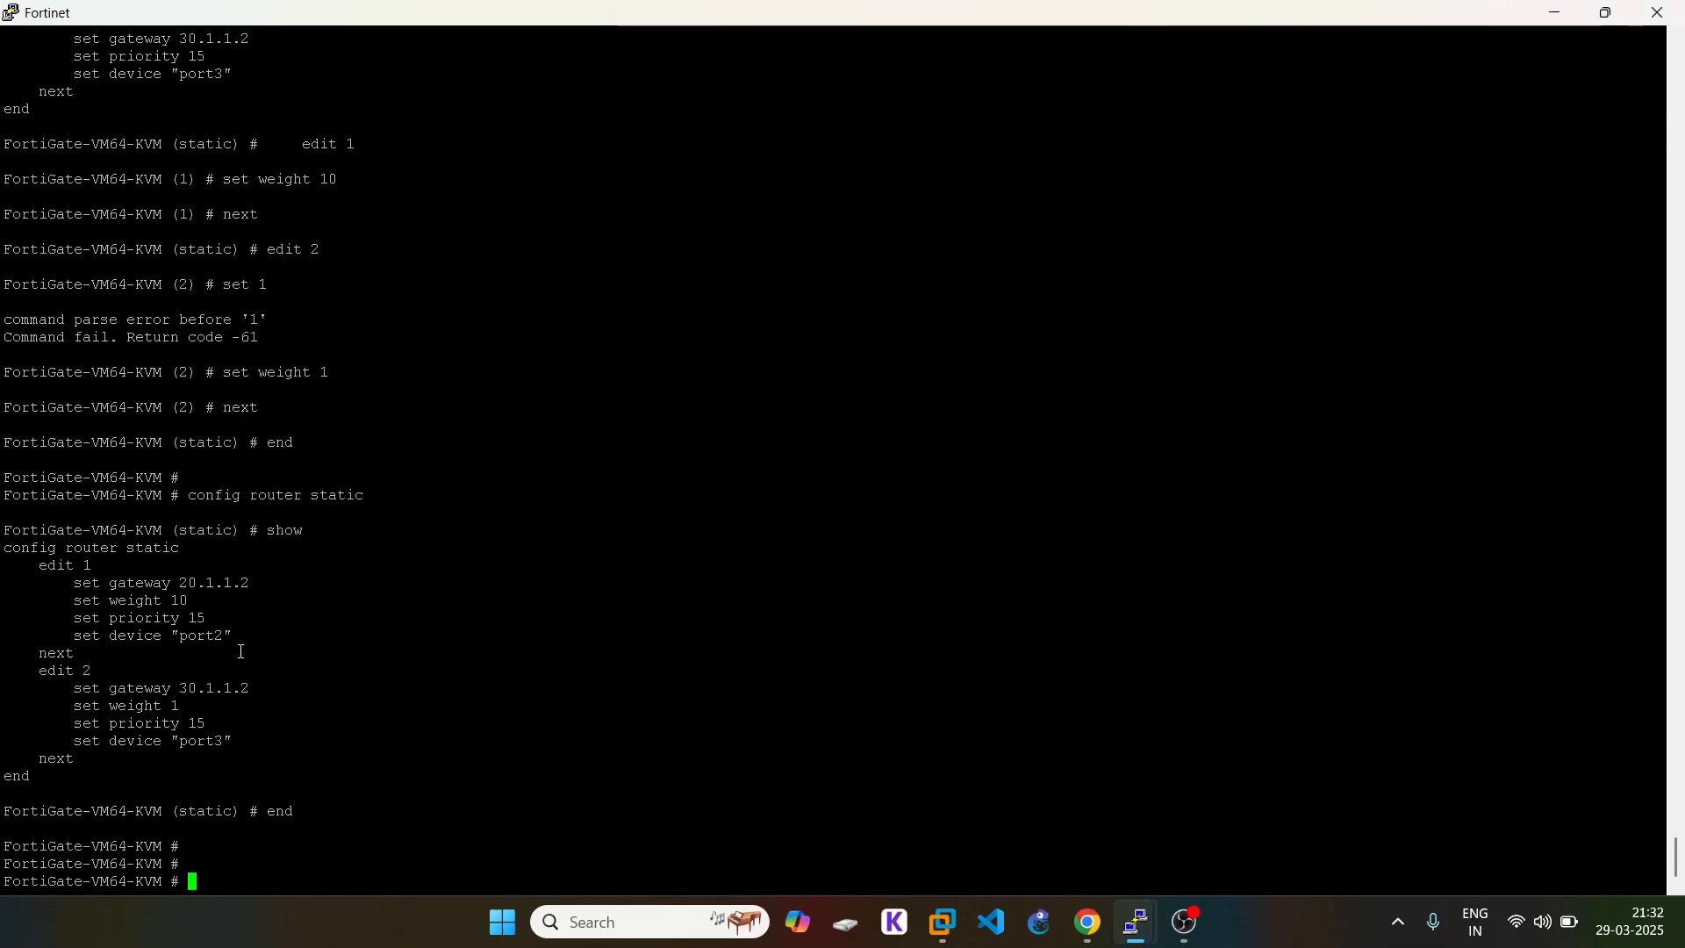
Step: Highlight gateways 20.1.1.2 and 30.1.1.2 and route weights, then view the EVE topology
{"action": "double_click", "coordinate": [214, 585]}
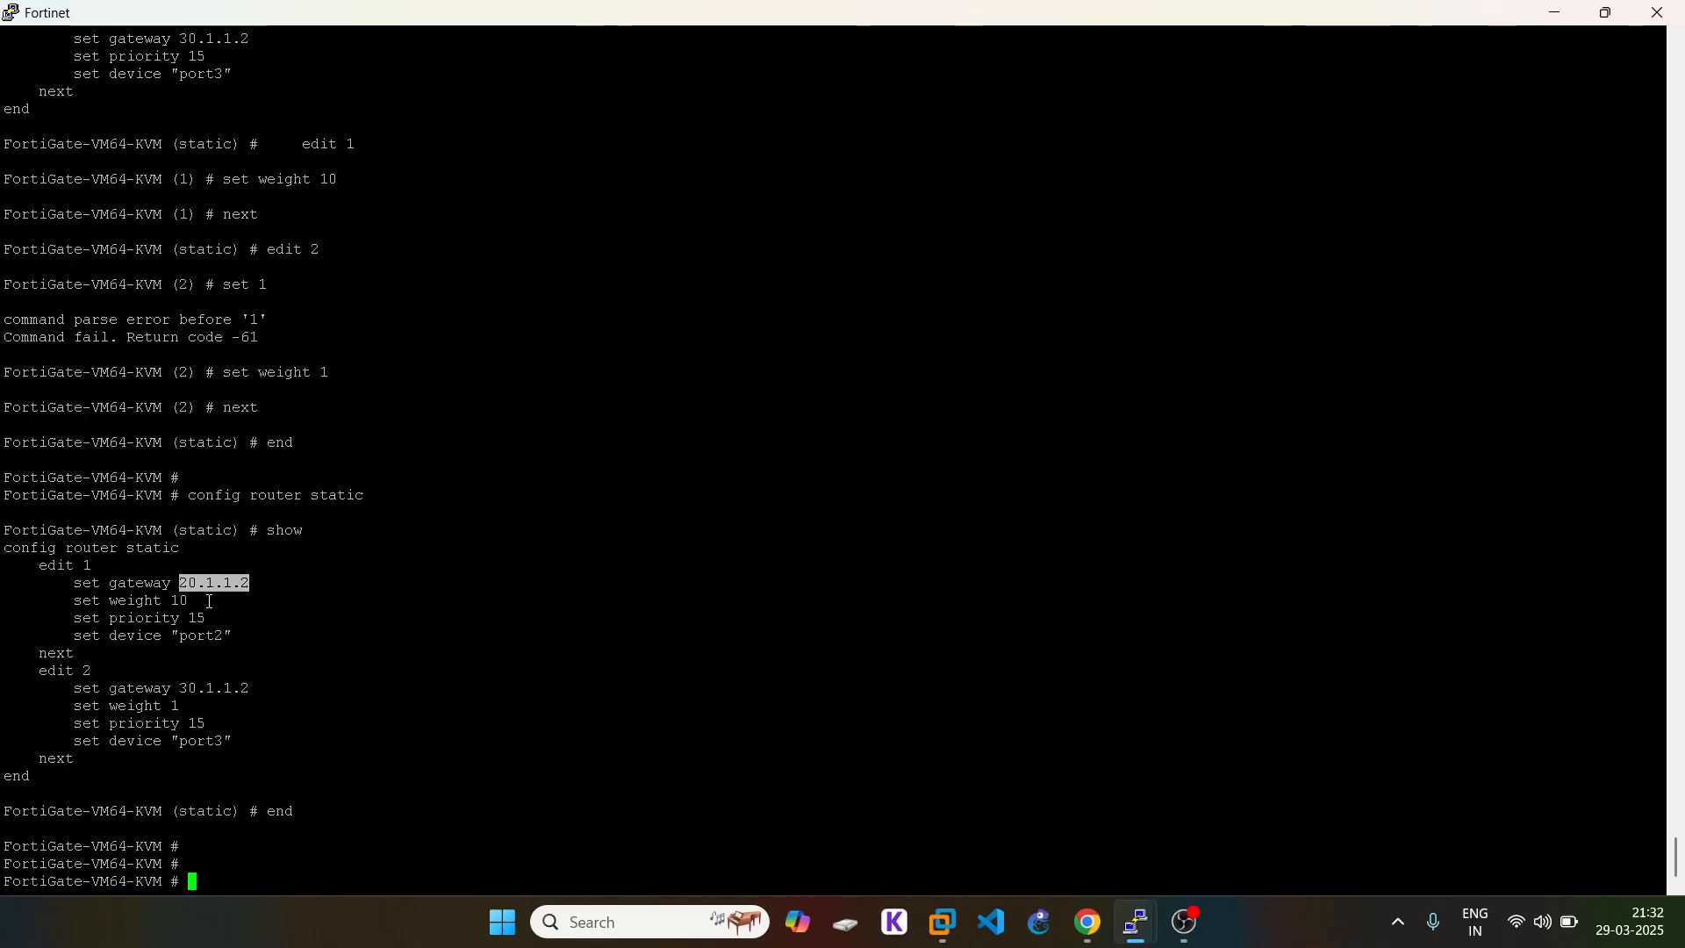
{"action": "left_click", "coordinate": [171, 708]}
{"action": "left_click_drag", "start_coordinate": [183, 707], "coordinate": [173, 707]}
{"action": "left_click", "coordinate": [206, 710]}
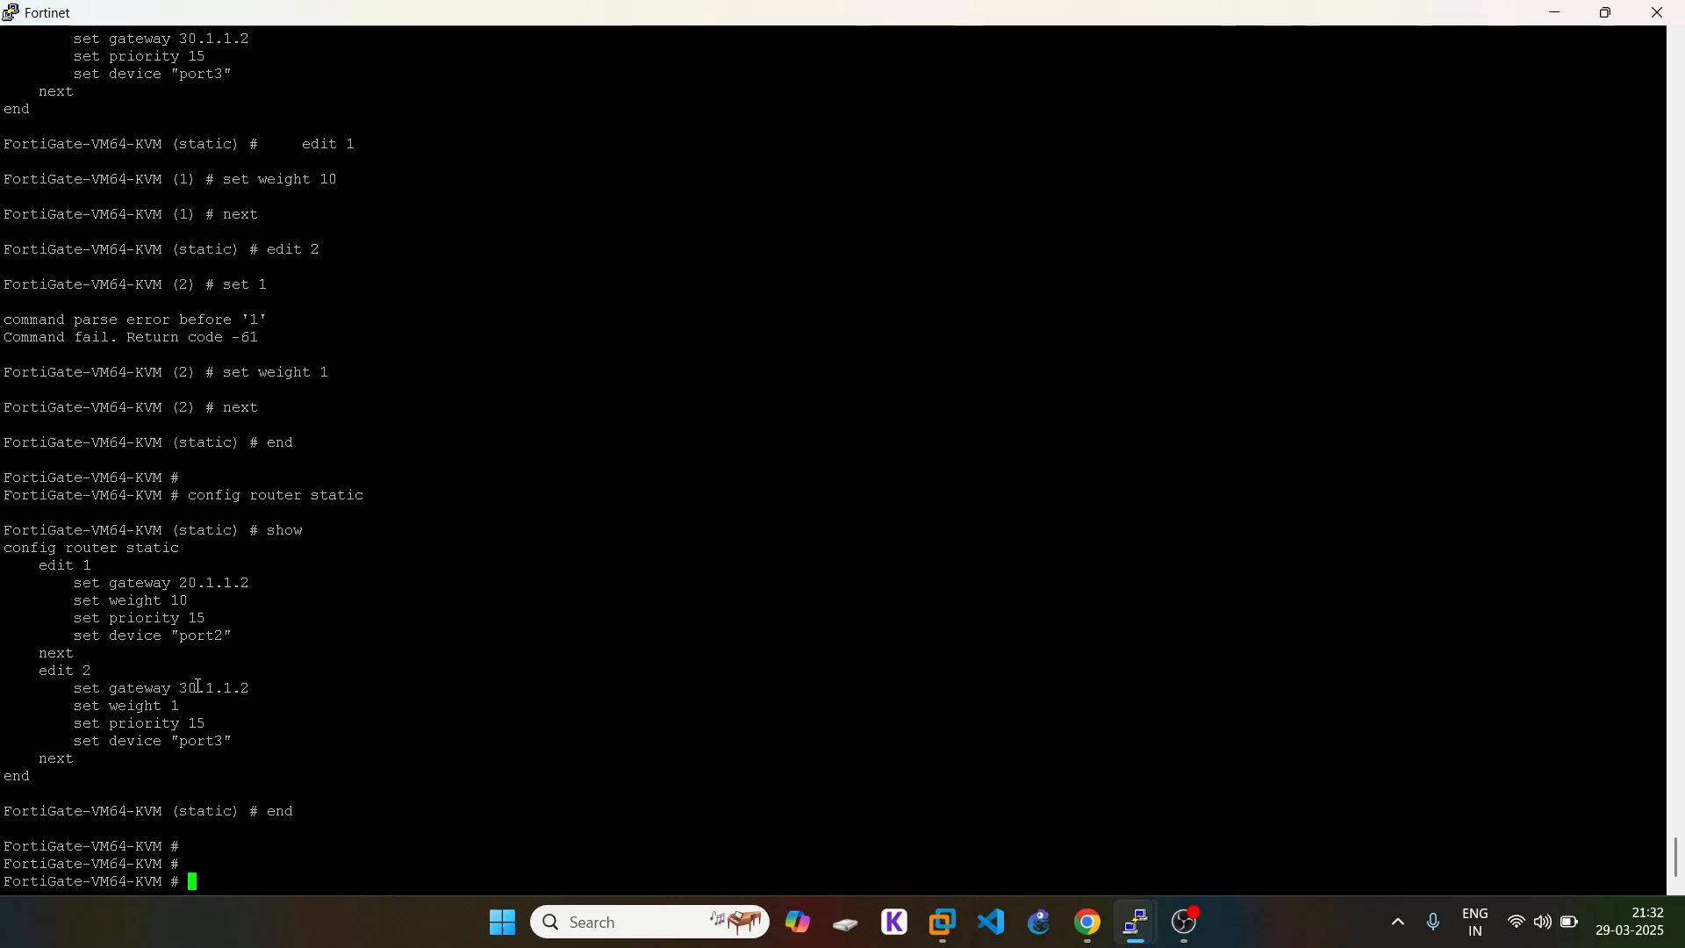
{"action": "double_click", "coordinate": [199, 688]}
{"action": "left_click", "coordinate": [1087, 924]}
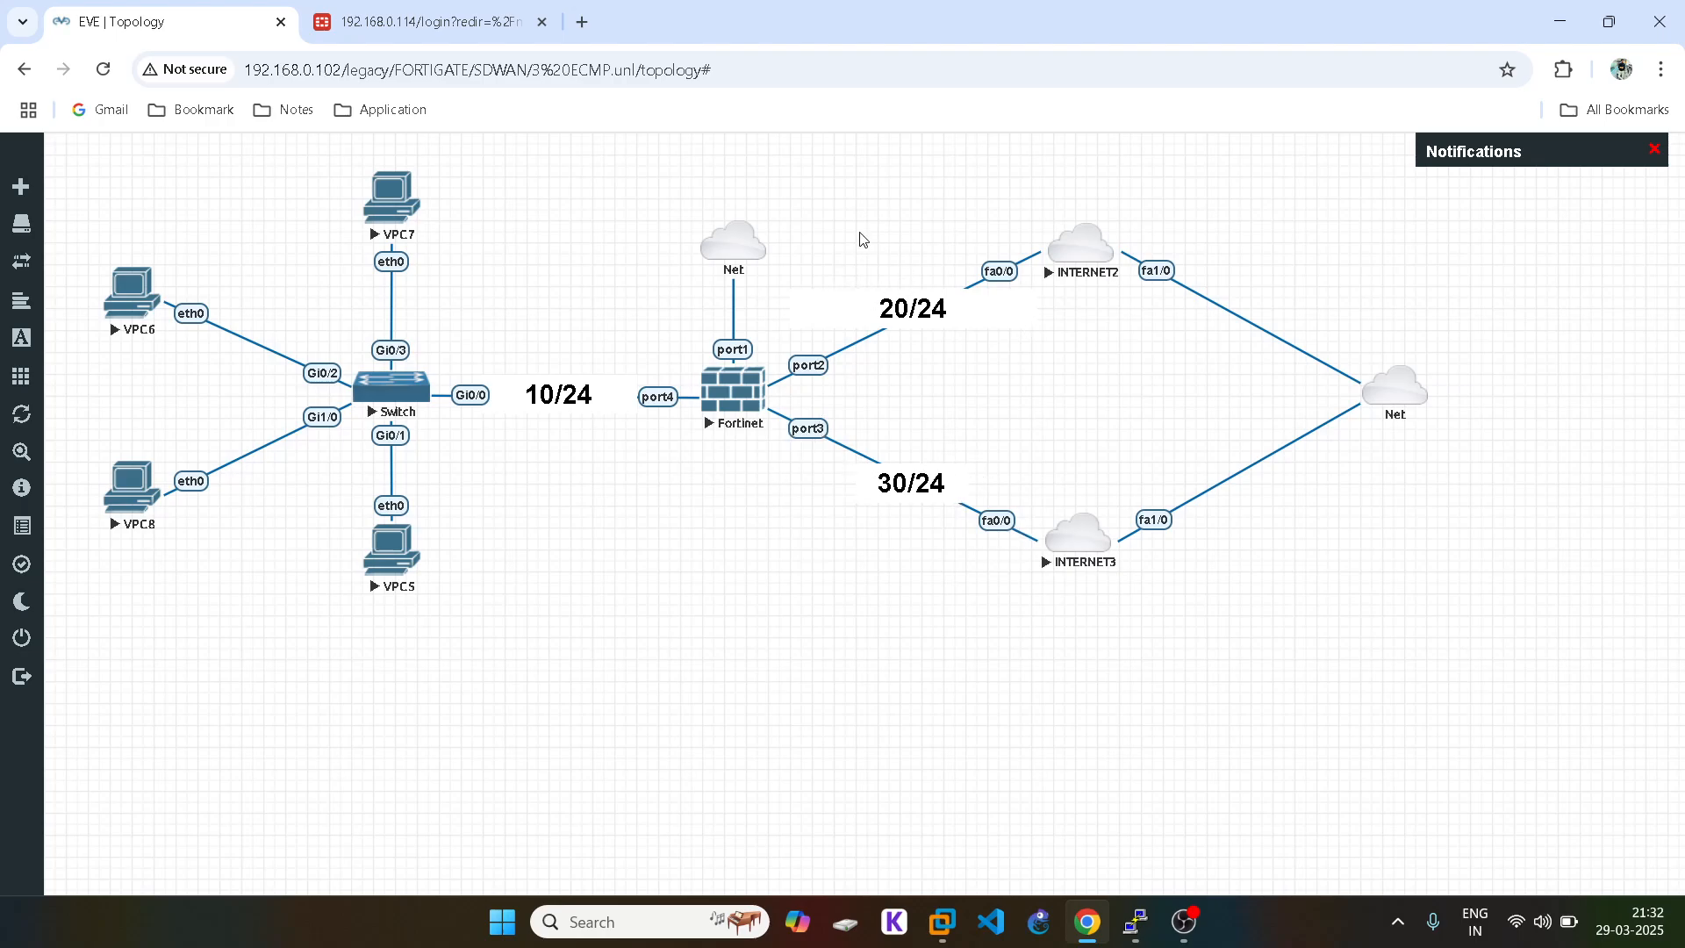
{"action": "mouse_move", "coordinate": [1184, 926]}
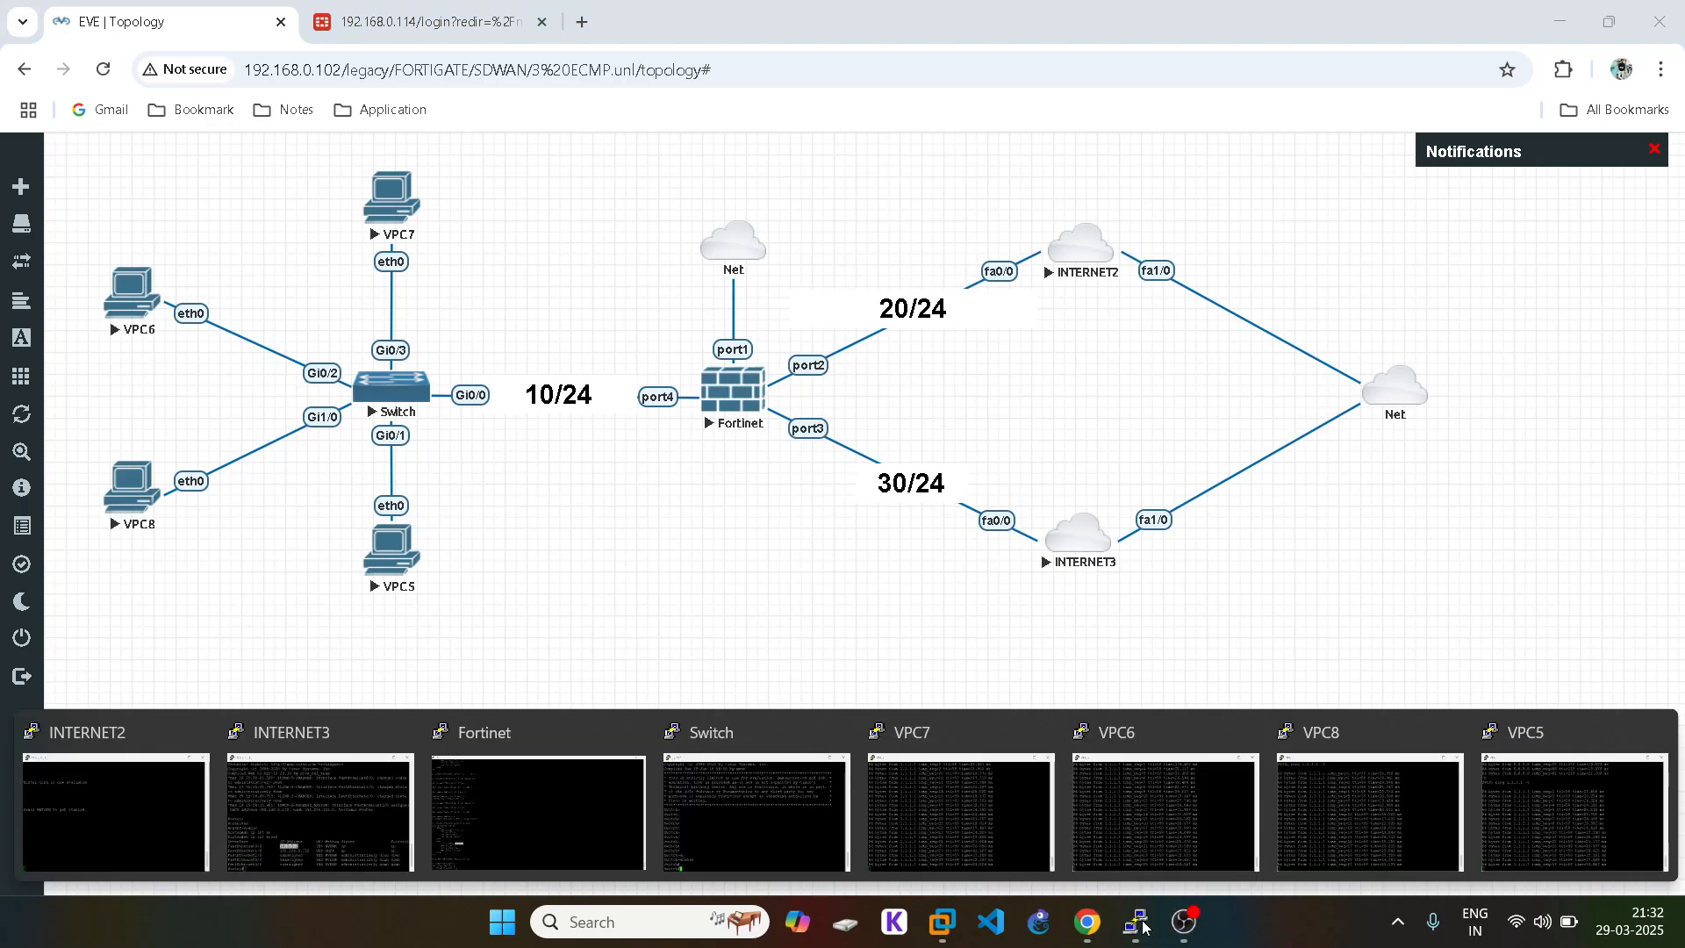
Step: Run 'get system session list' and highlight the sessions from 10.1.1.4 and 10.1.1.5
{"action": "left_click", "coordinate": [540, 803]}
{"action": "type", "text": "get s"}
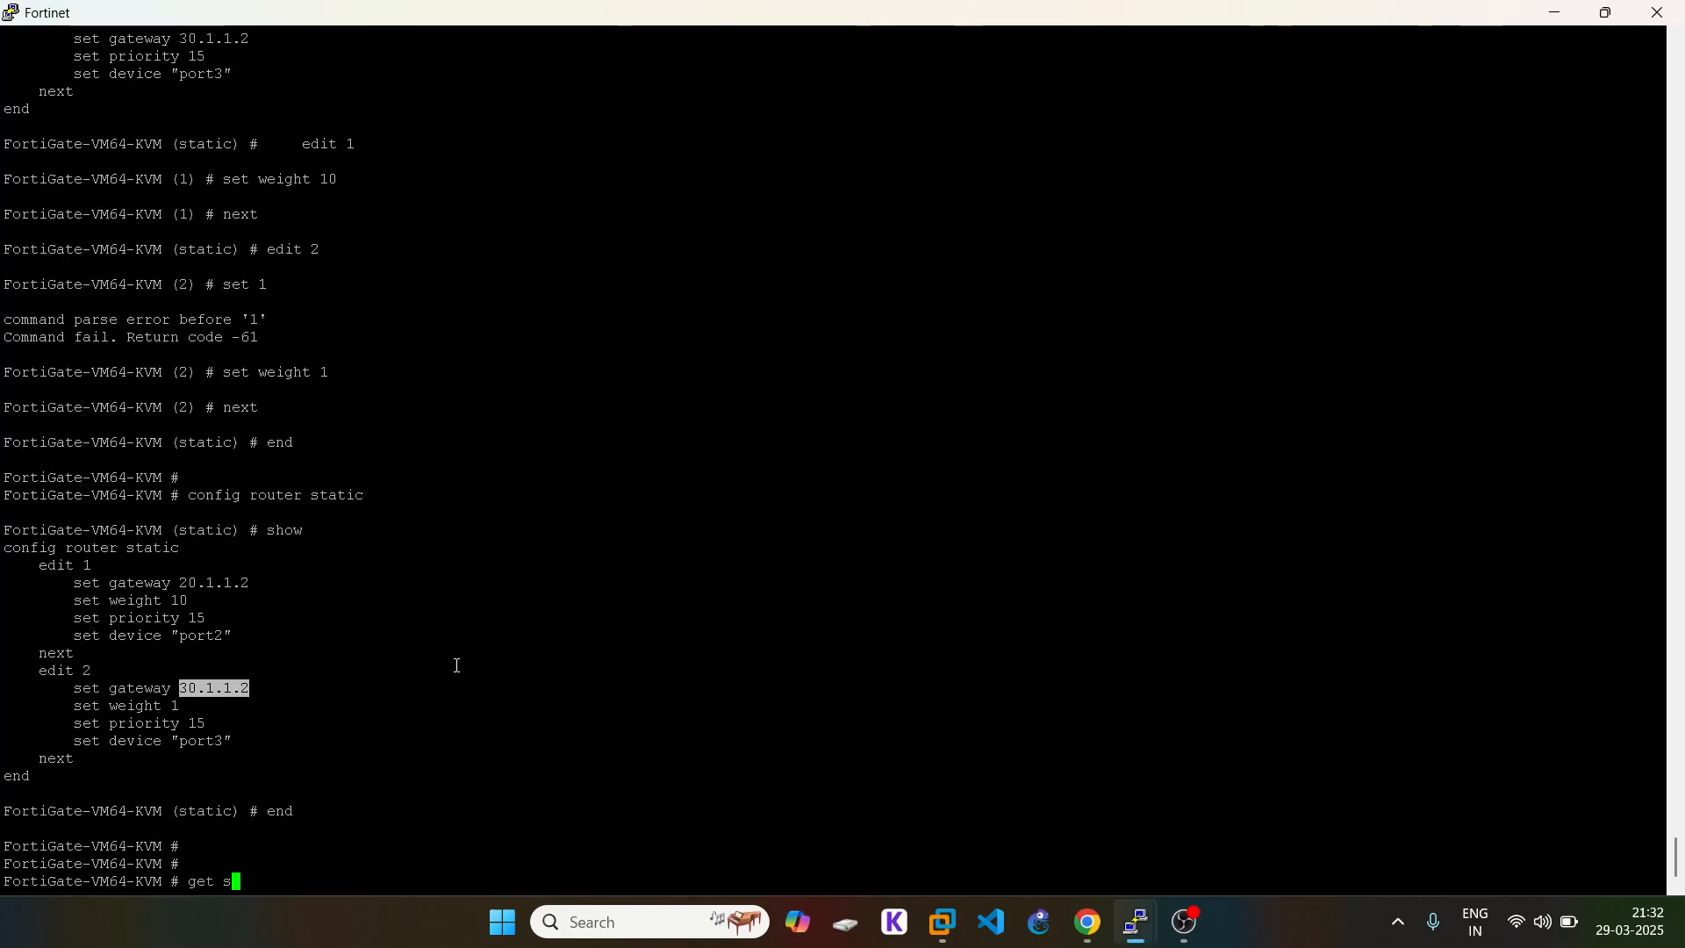
{"action": "type", "text": "ystem session list"}
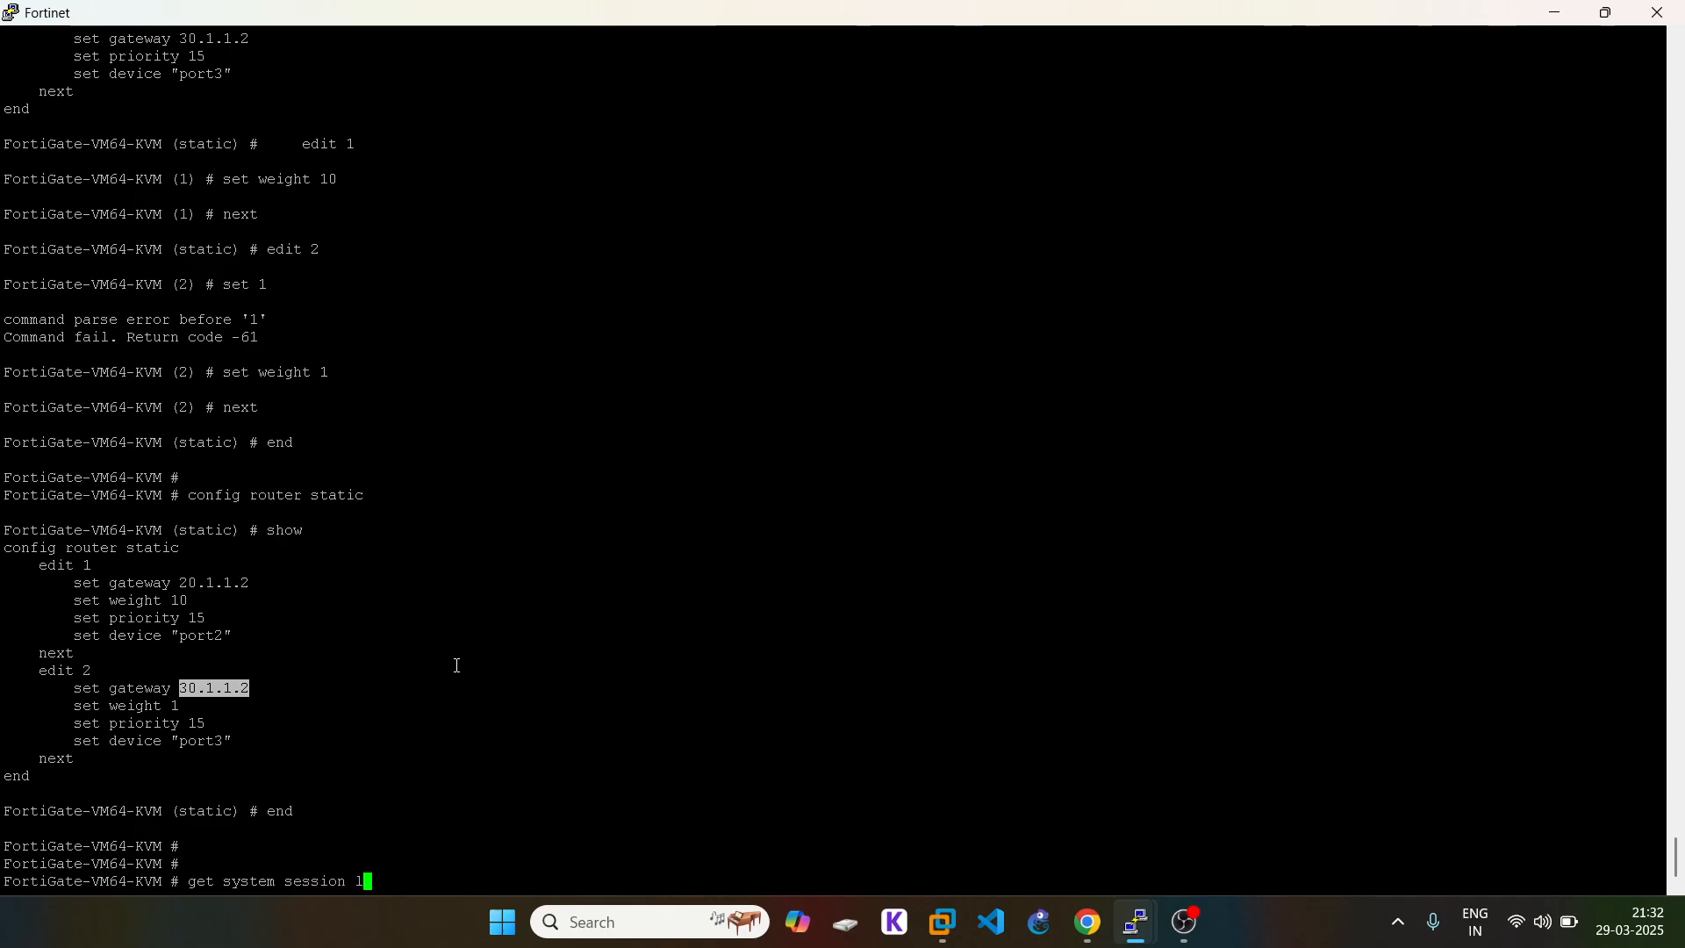
{"action": "key", "text": "Return"}
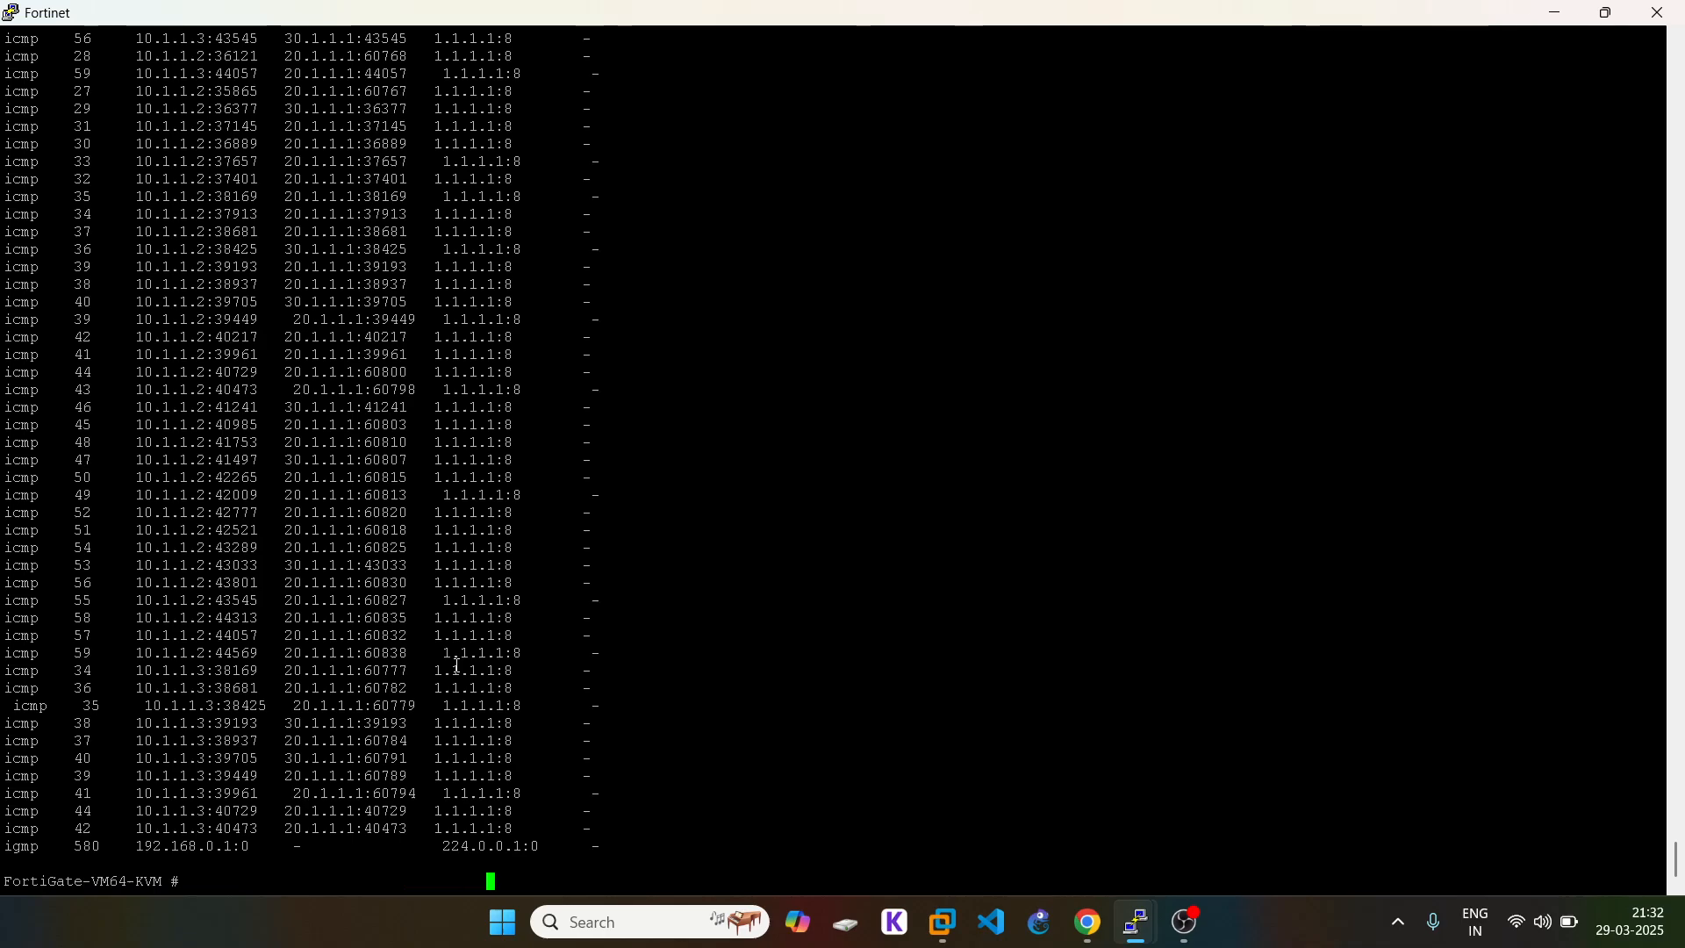
{"action": "scroll", "coordinate": [289, 620], "scroll_direction": "up", "scroll_amount": 15}
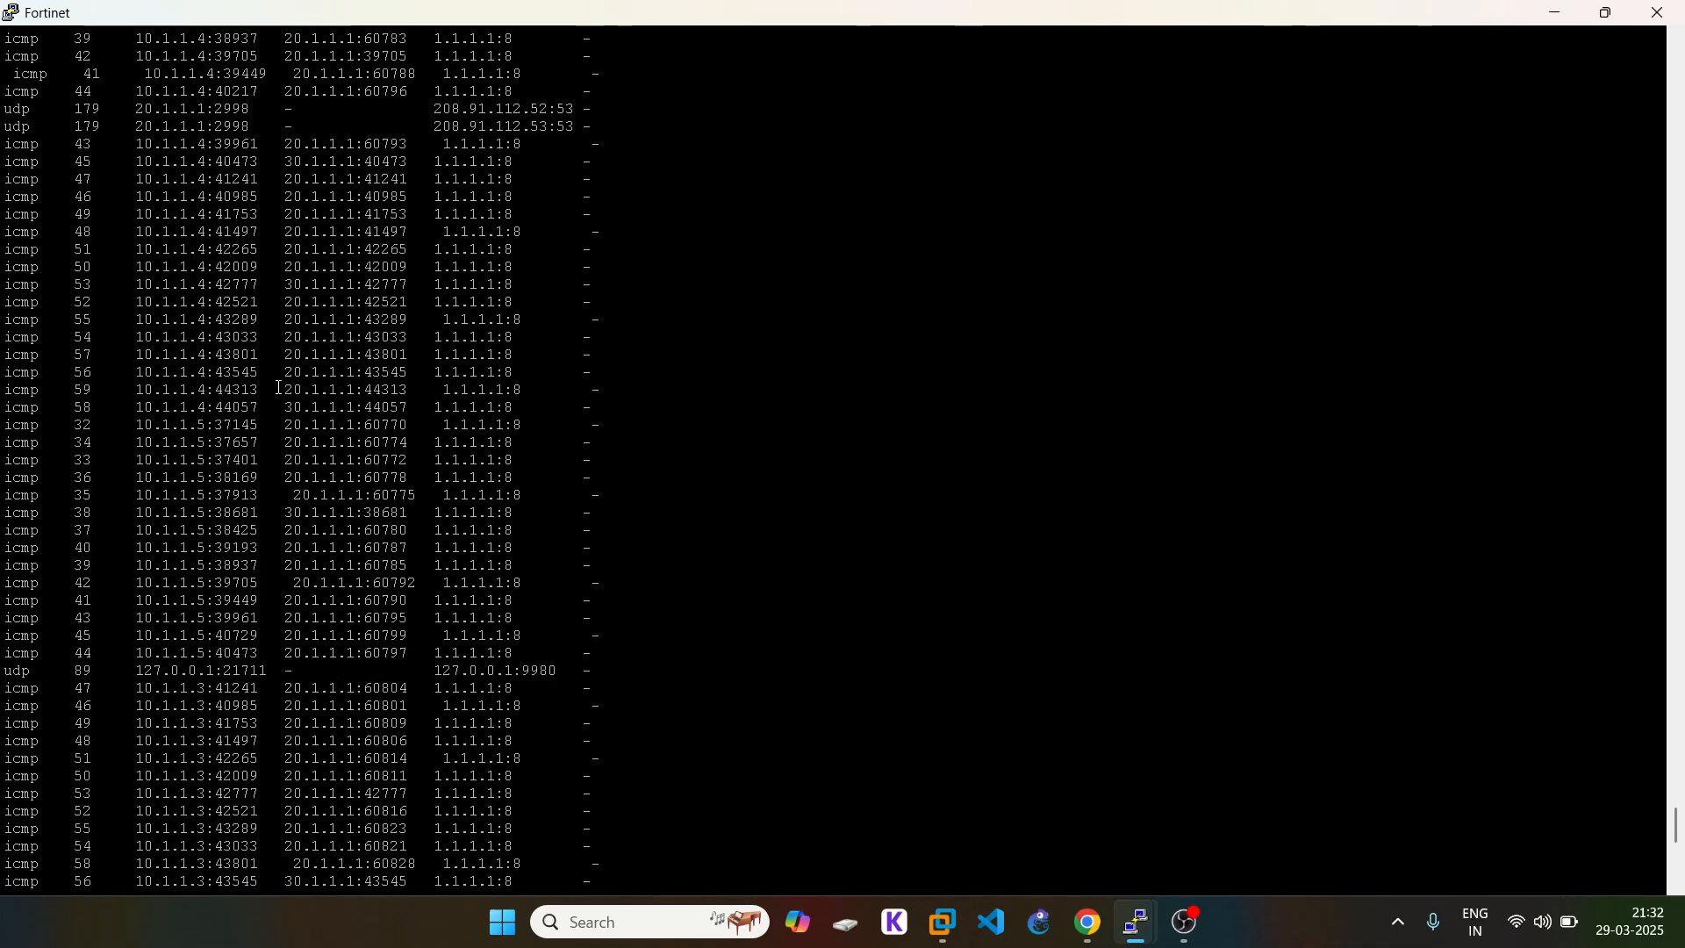
{"action": "left_click_drag", "start_coordinate": [4, 230], "coordinate": [513, 572]}
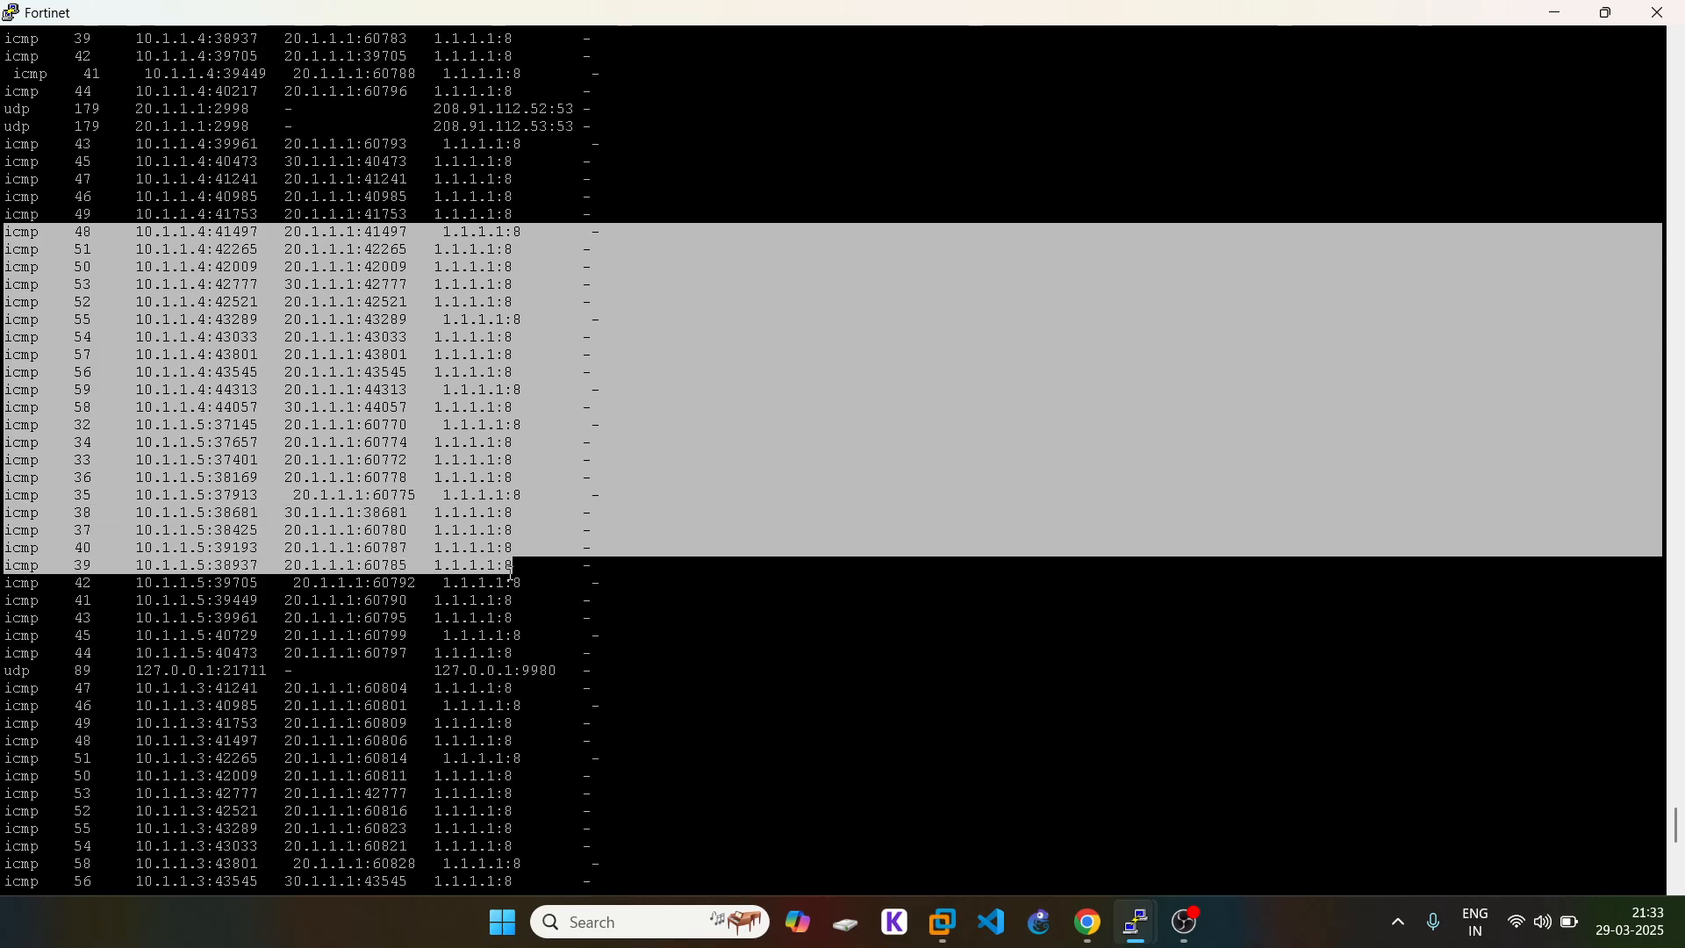
{"action": "scroll", "coordinate": [525, 577], "scroll_direction": "up", "scroll_amount": 16}
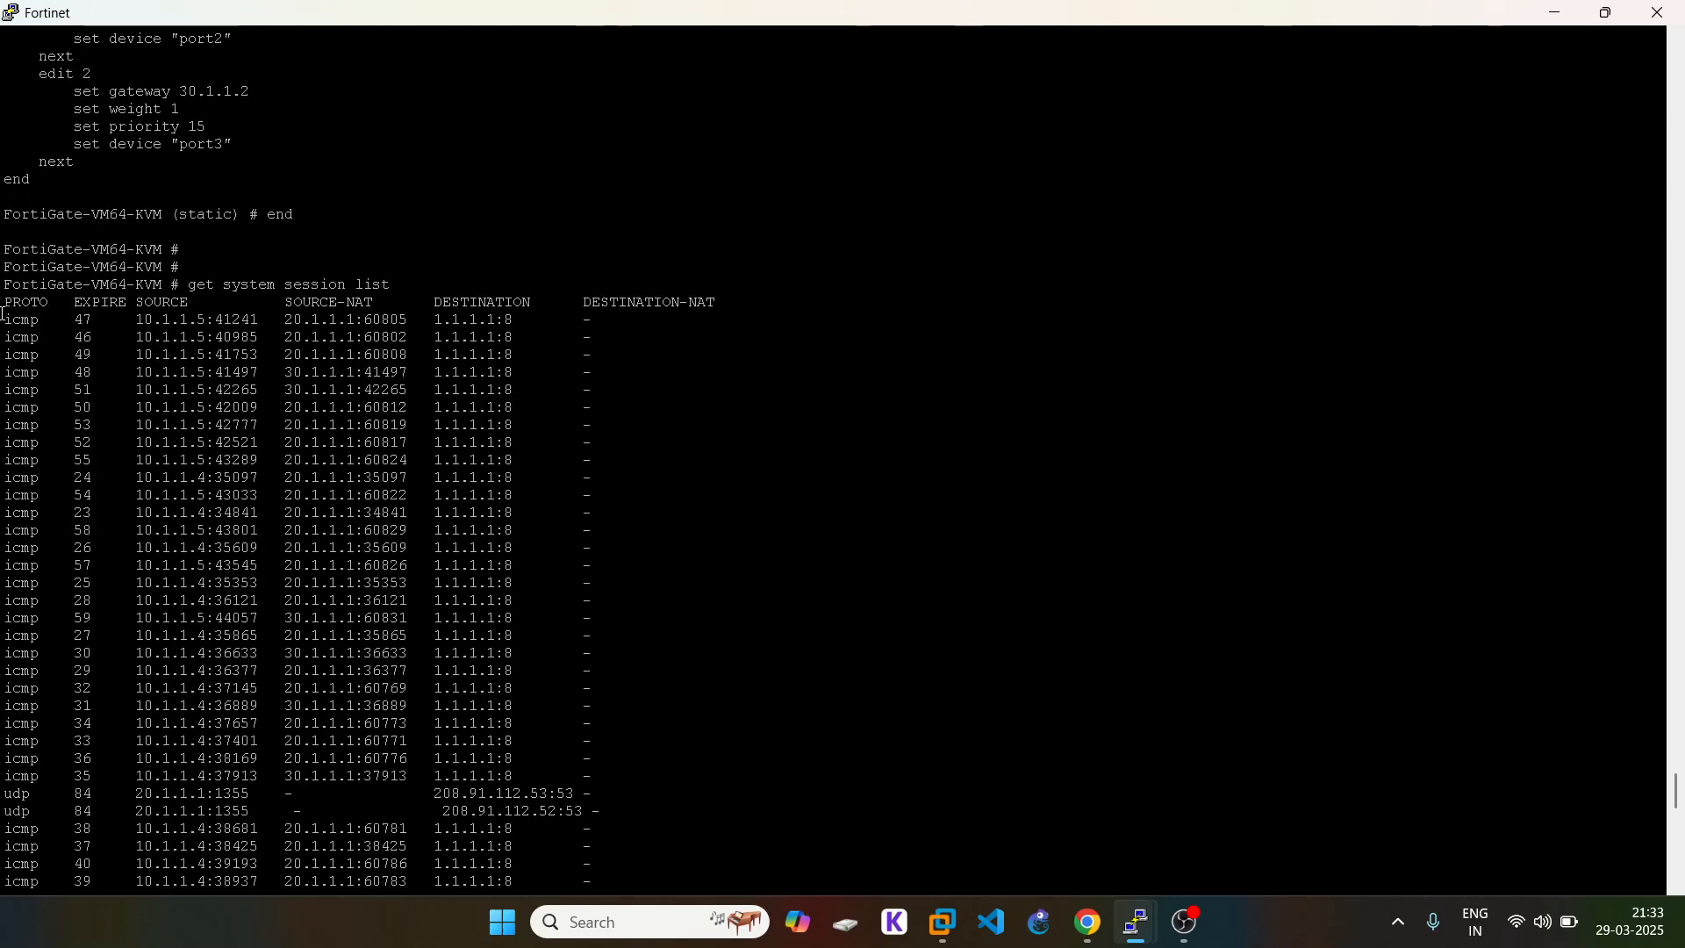
{"action": "left_click_drag", "start_coordinate": [3, 307], "coordinate": [632, 688]}
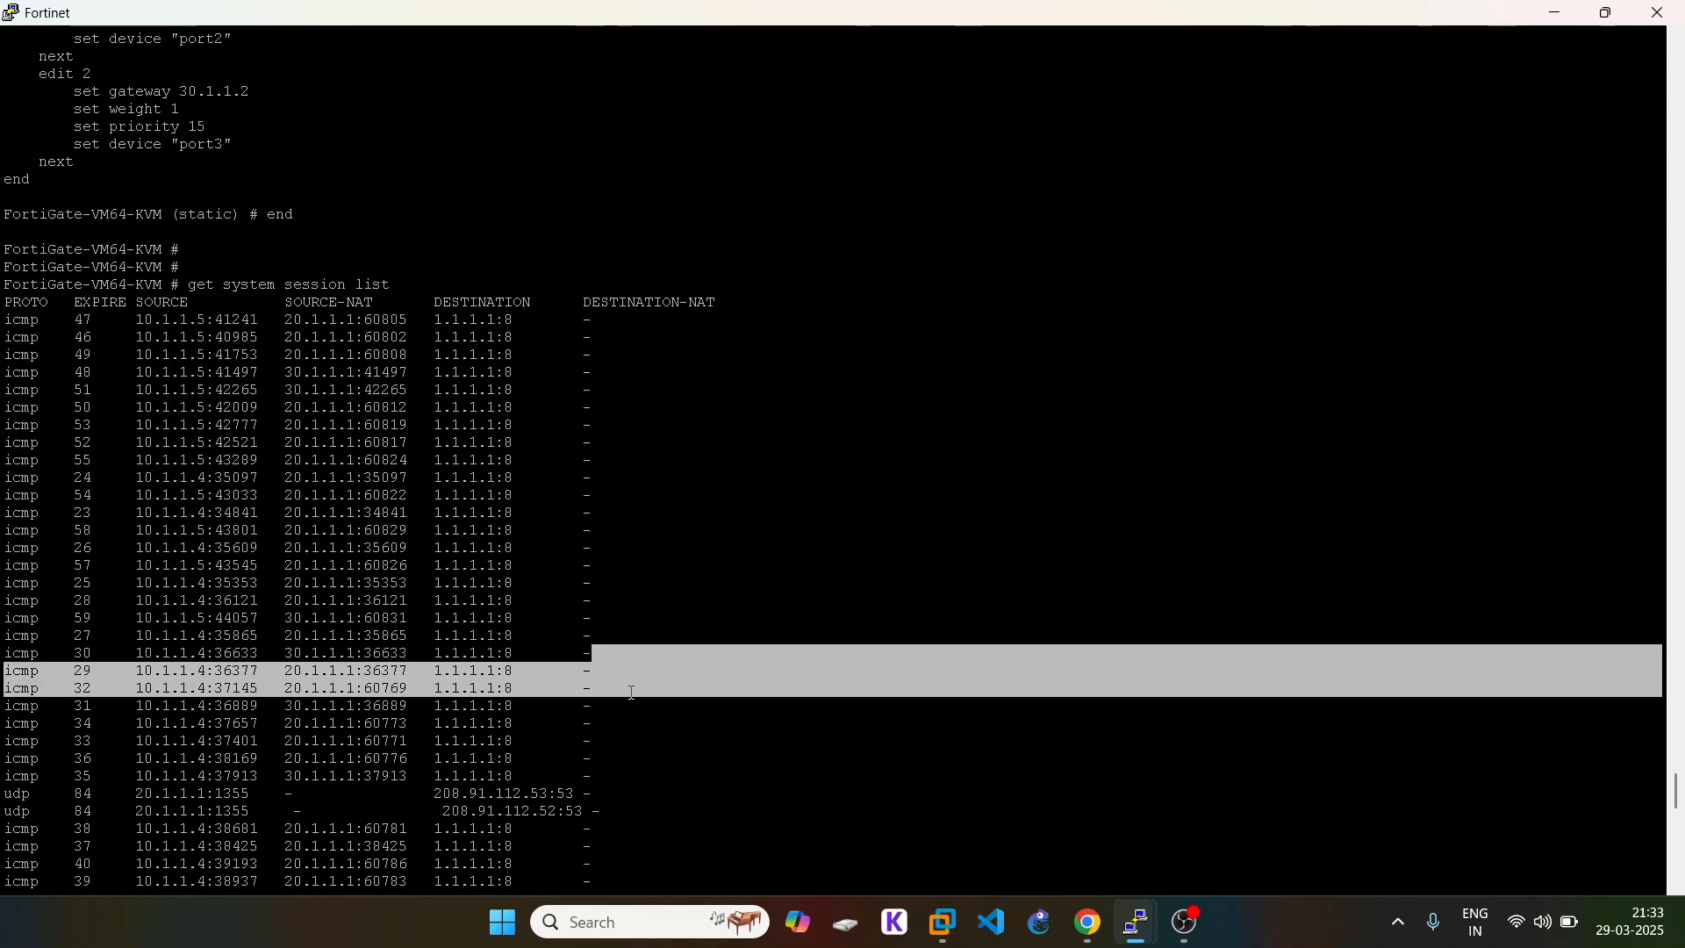
{"action": "left_click", "coordinate": [171, 359]}
{"action": "left_click_drag", "start_coordinate": [5, 319], "coordinate": [561, 733]}
{"action": "left_click", "coordinate": [397, 572]}
{"action": "scroll", "coordinate": [397, 572], "scroll_direction": "down", "scroll_amount": 15}
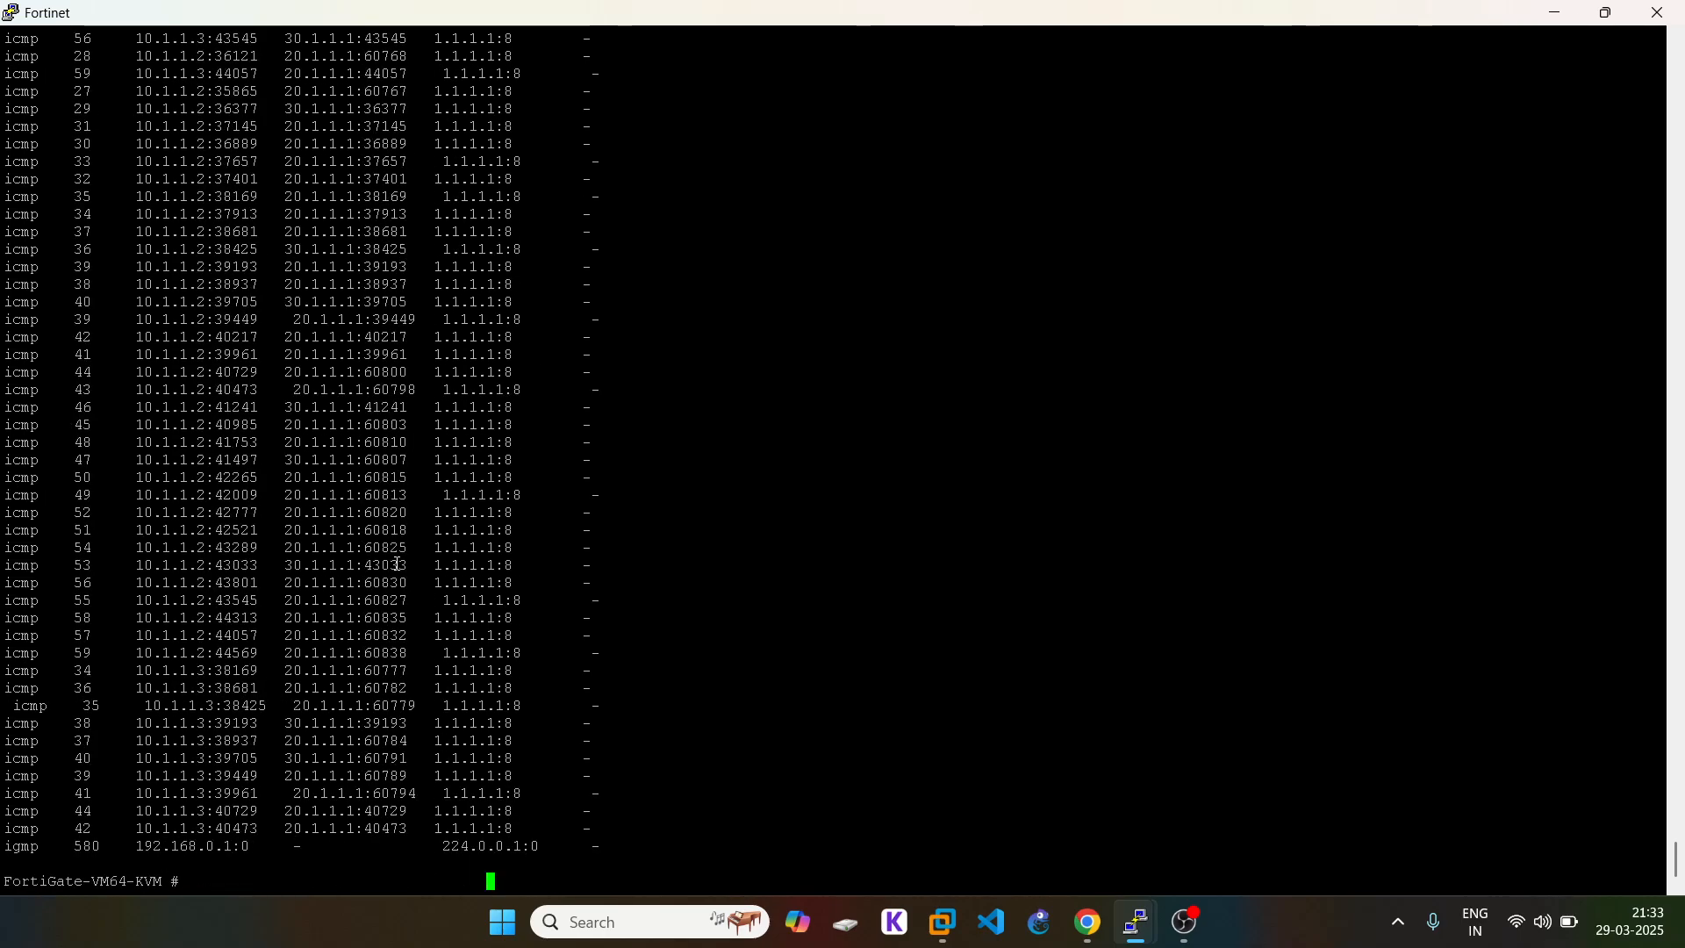
Step: Rerun the session list twice to recheck the ping sessions, then view the EVE topology
{"action": "key", "text": "Return"}
{"action": "key", "text": "Return"}
{"action": "key", "text": "Up"}
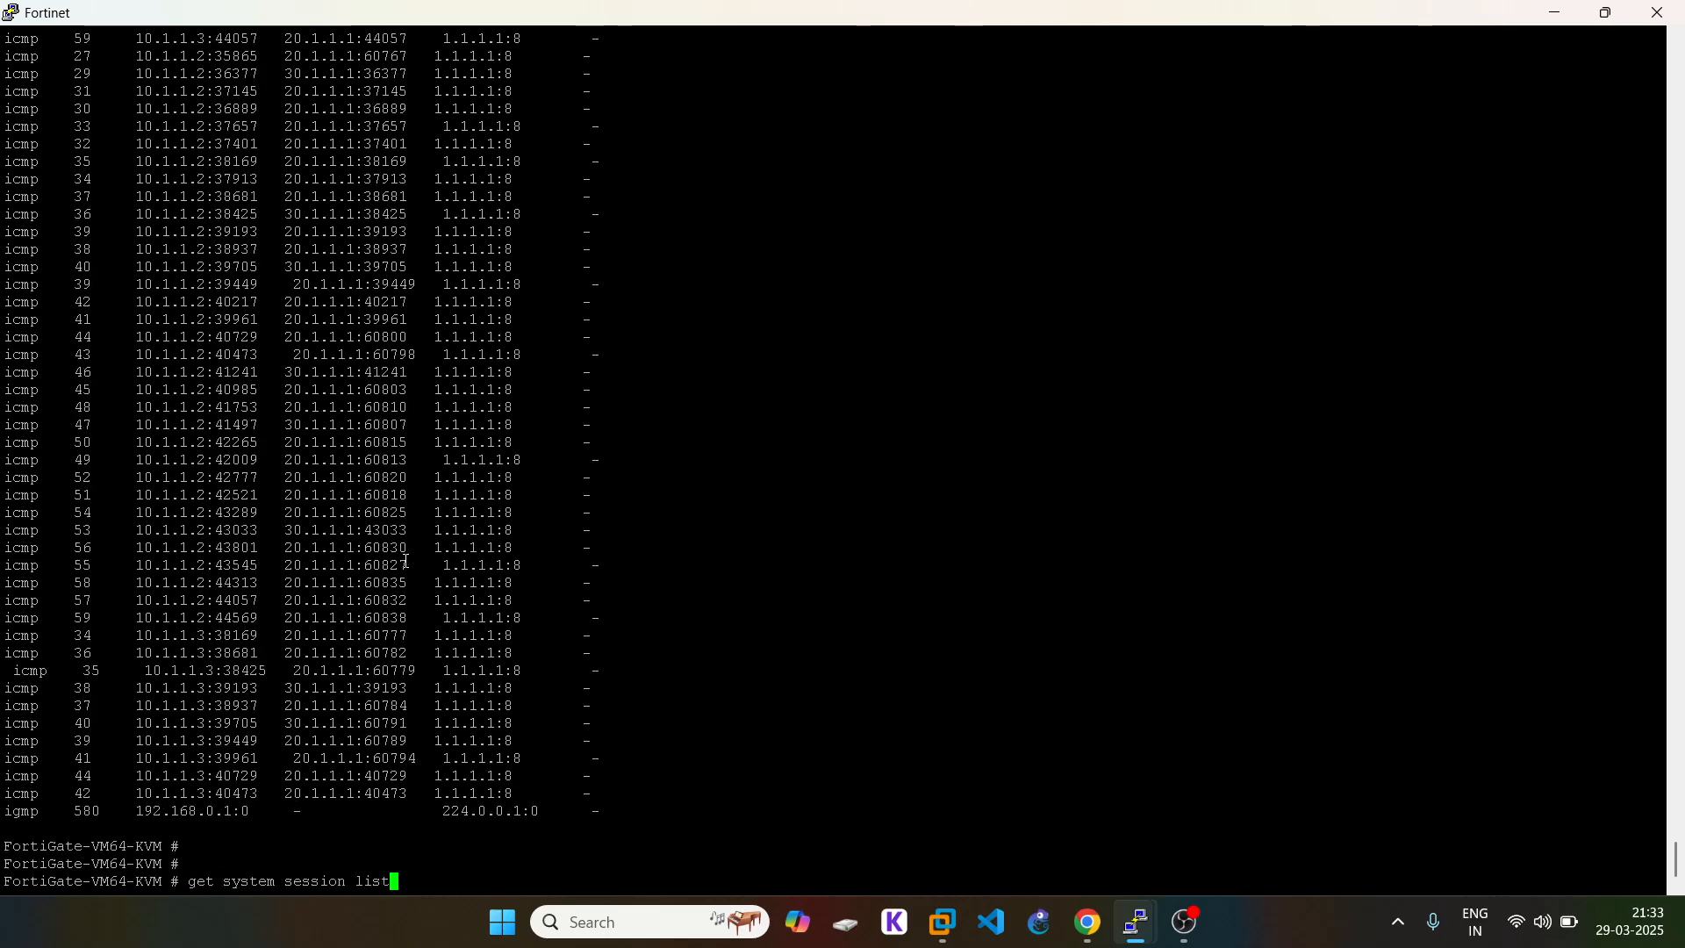
{"action": "key", "text": "Return"}
{"action": "key", "text": "space"}
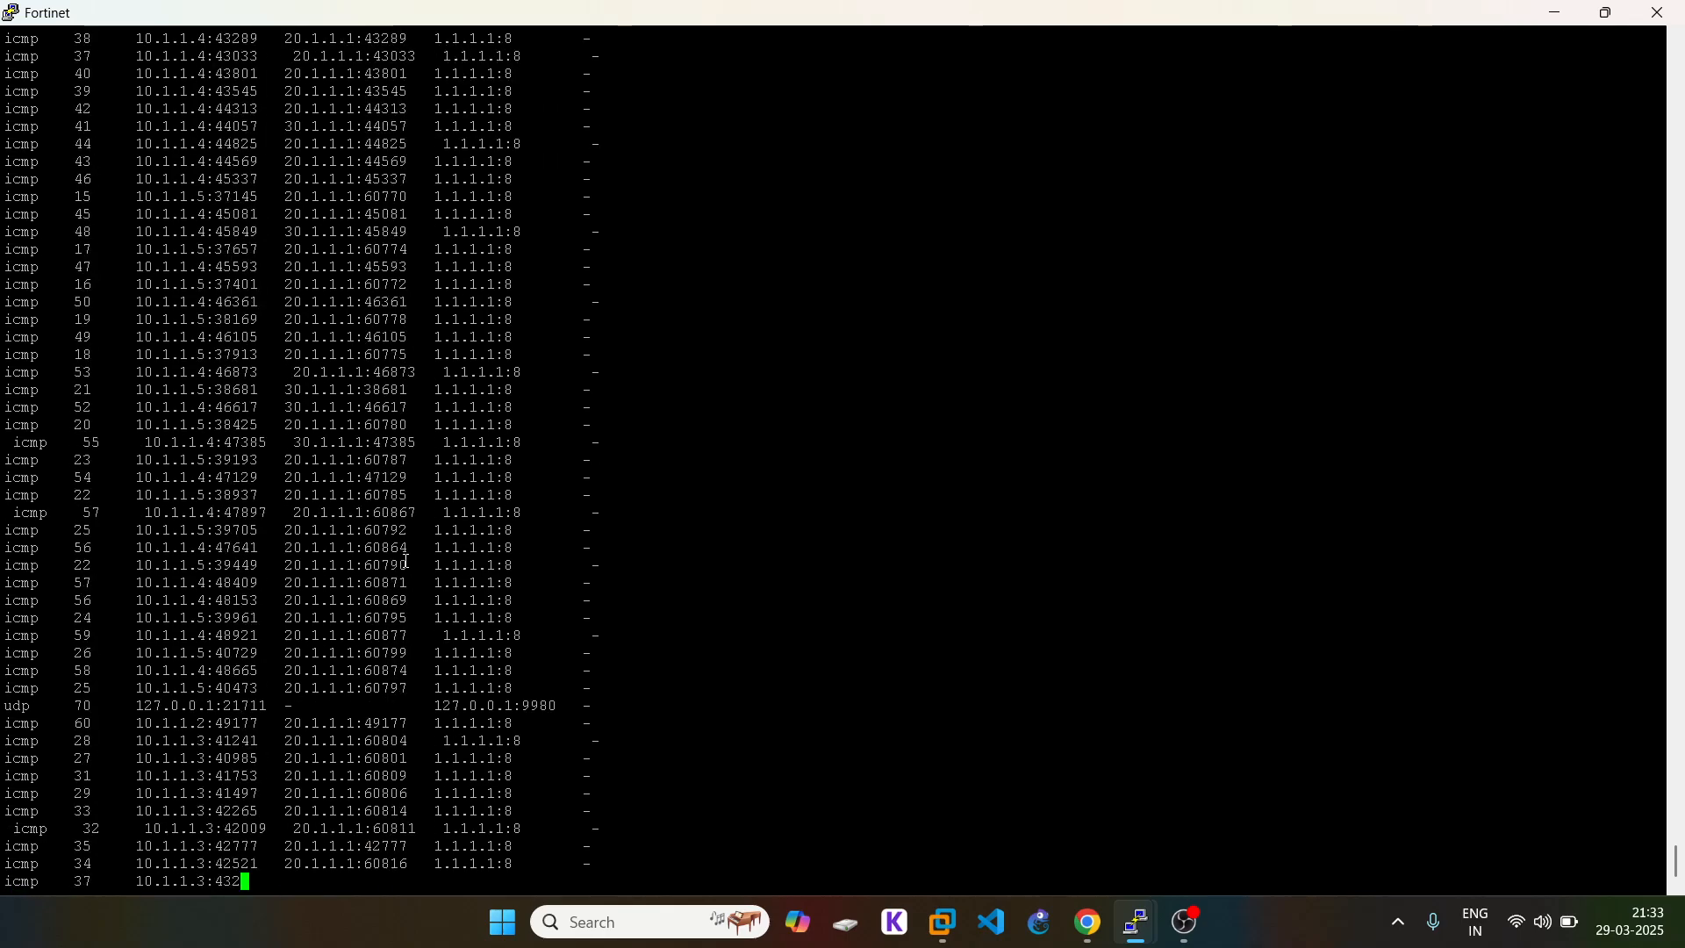
{"action": "key", "text": "Return"}
{"action": "key", "text": "Return"}
{"action": "key", "text": "Return"}
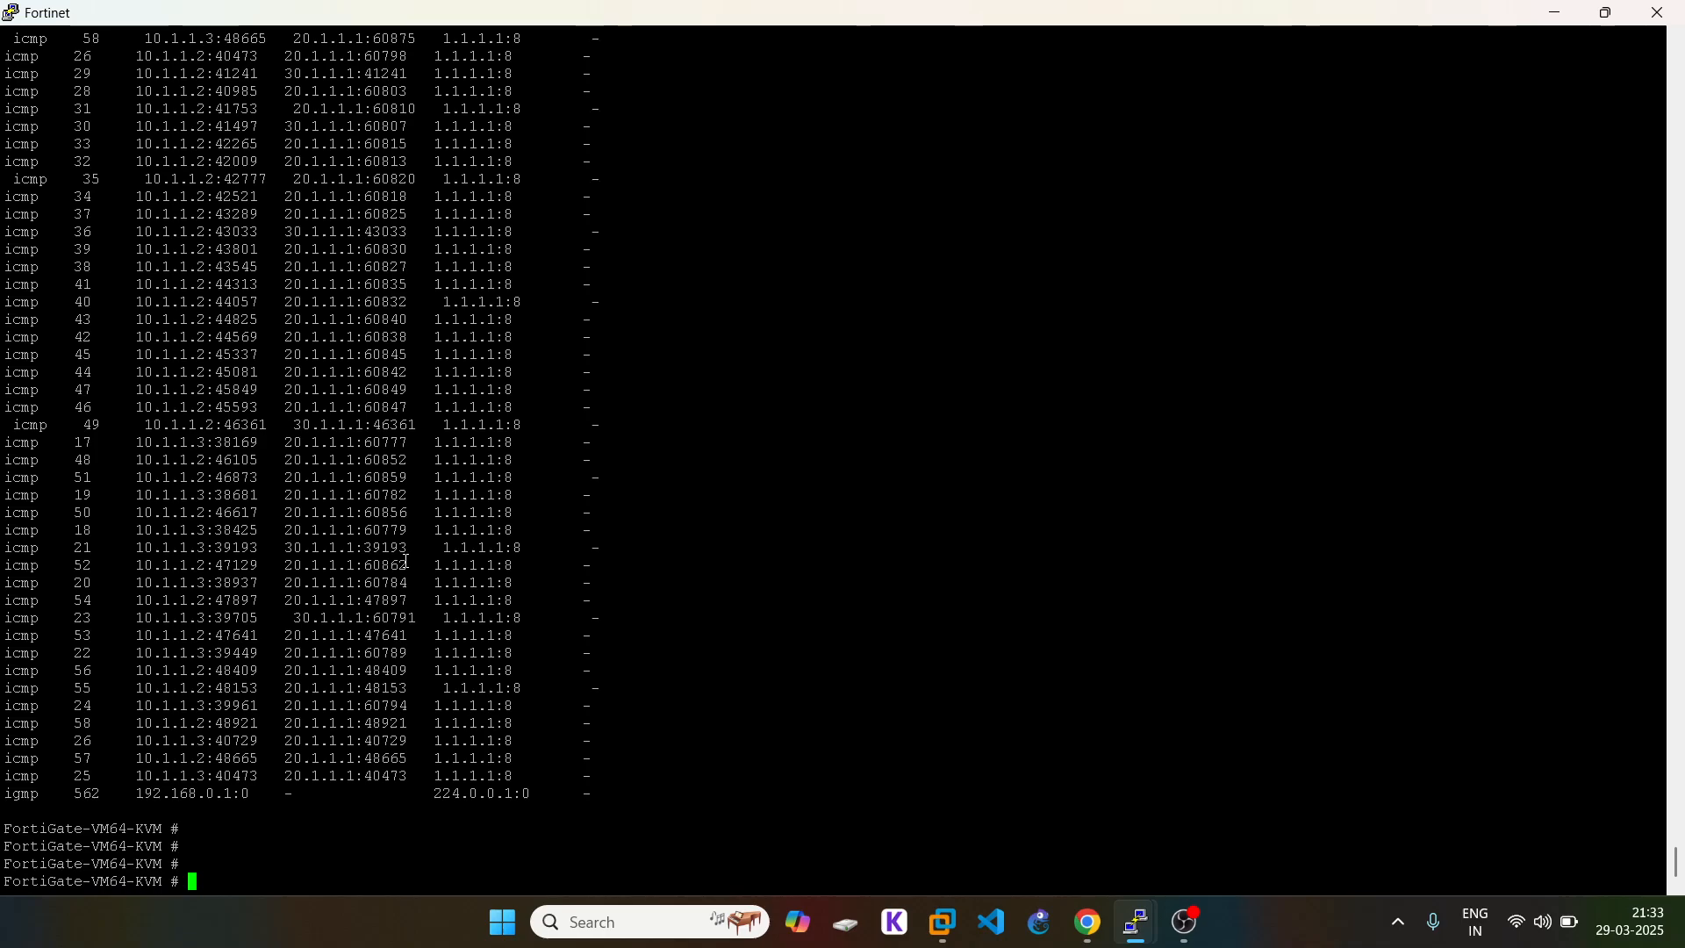
{"action": "key", "text": "Return"}
{"action": "key", "text": "Up"}
{"action": "key", "text": "Return"}
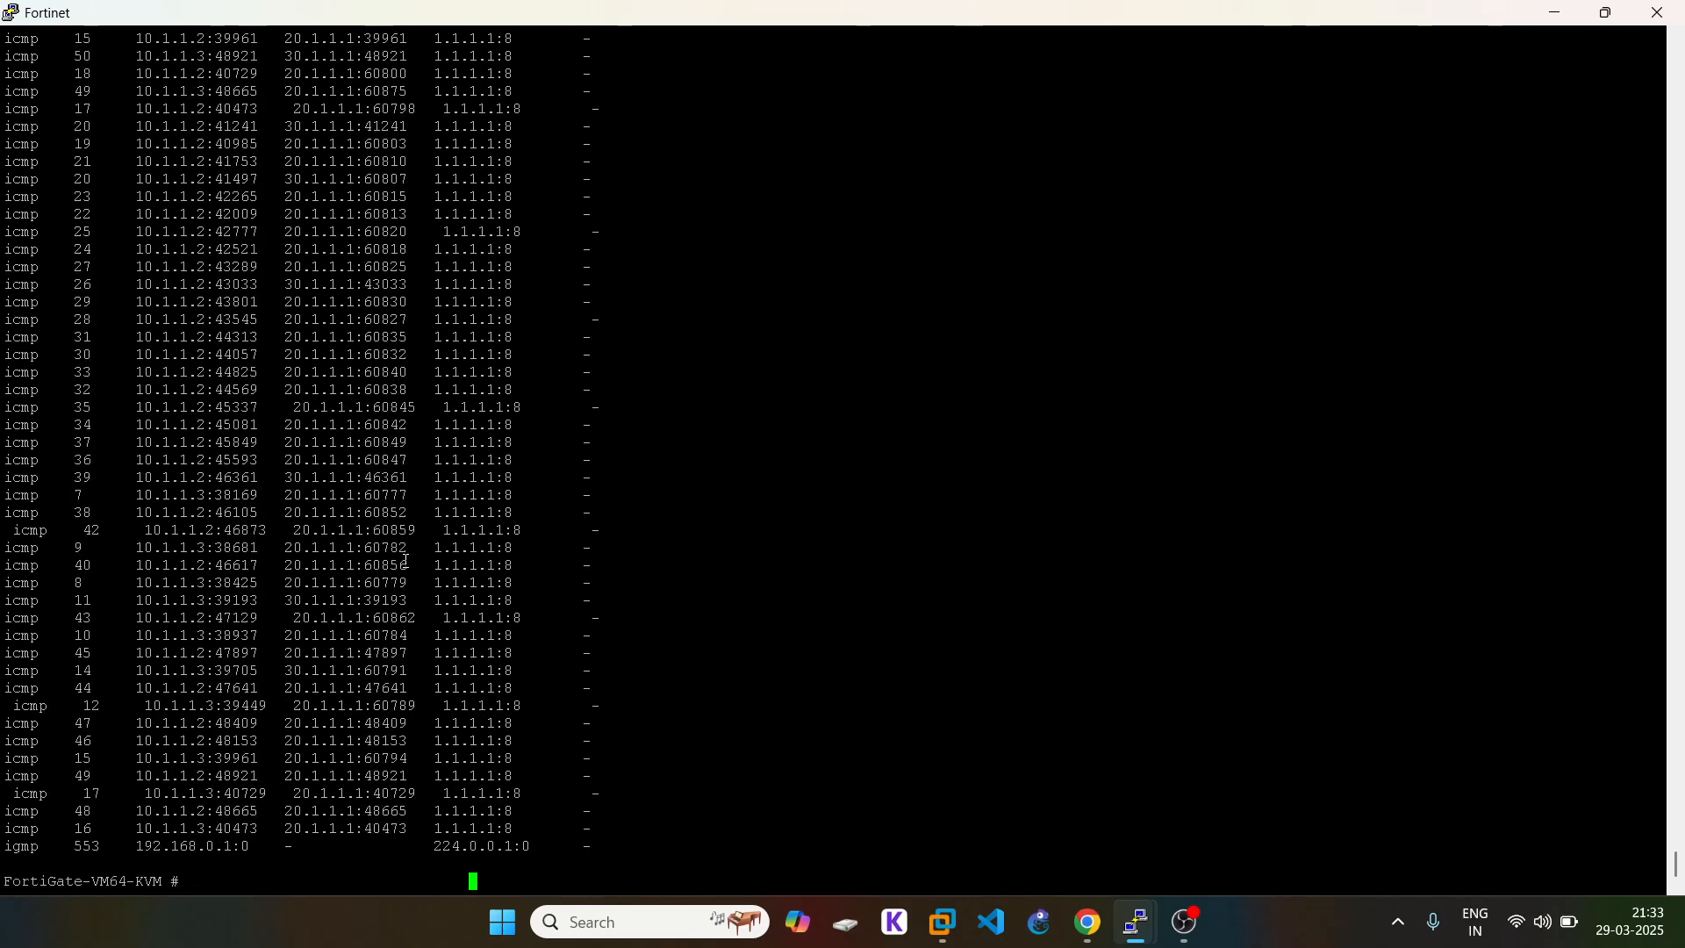
{"action": "key", "text": "Return"}
{"action": "key", "text": "Return"}
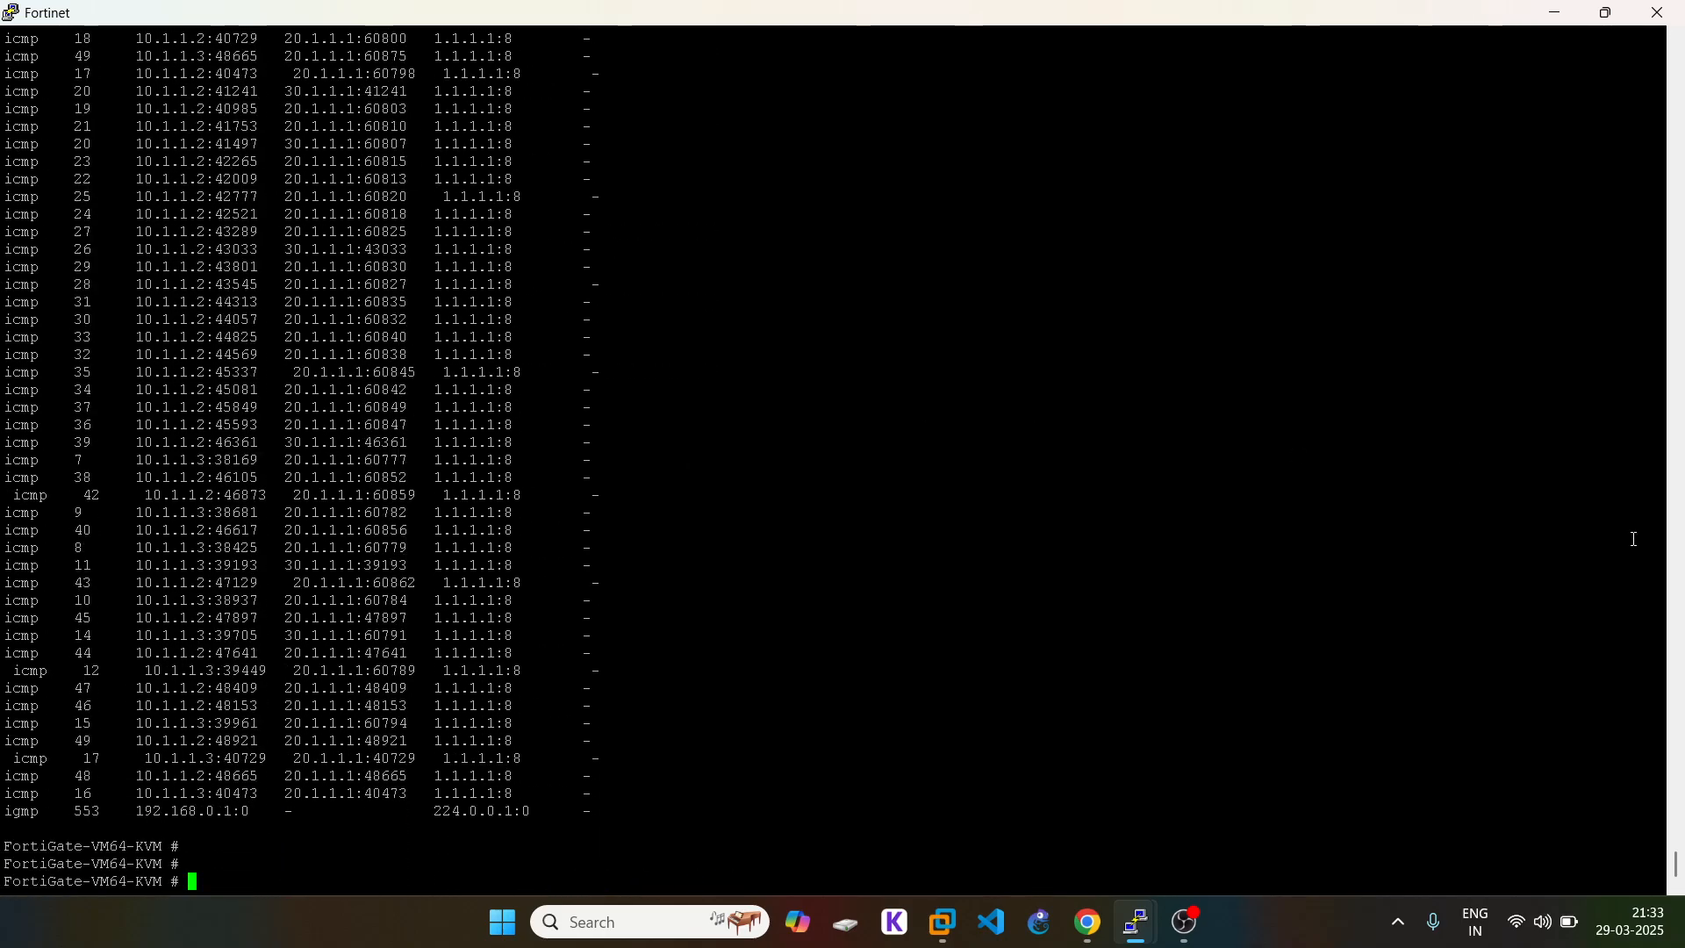
{"action": "left_click", "coordinate": [1094, 937]}
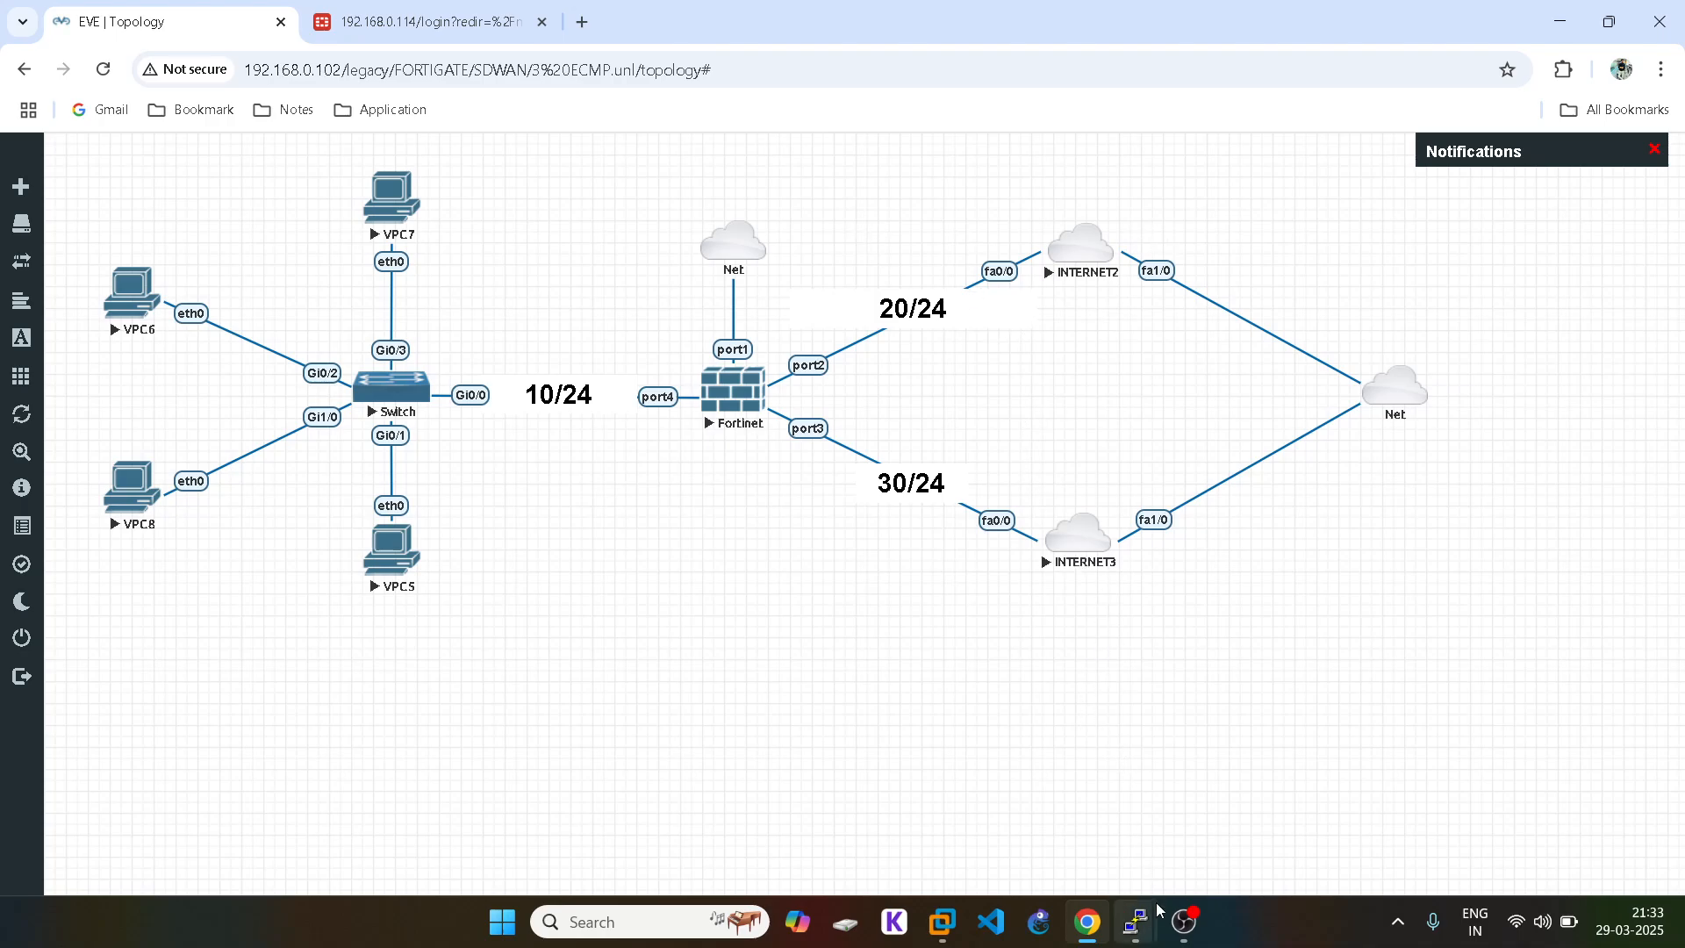
Step: Stop the continuous pings on VPC7 and VPC6 with Ctrl+C
{"action": "mouse_move", "coordinate": [1150, 918]}
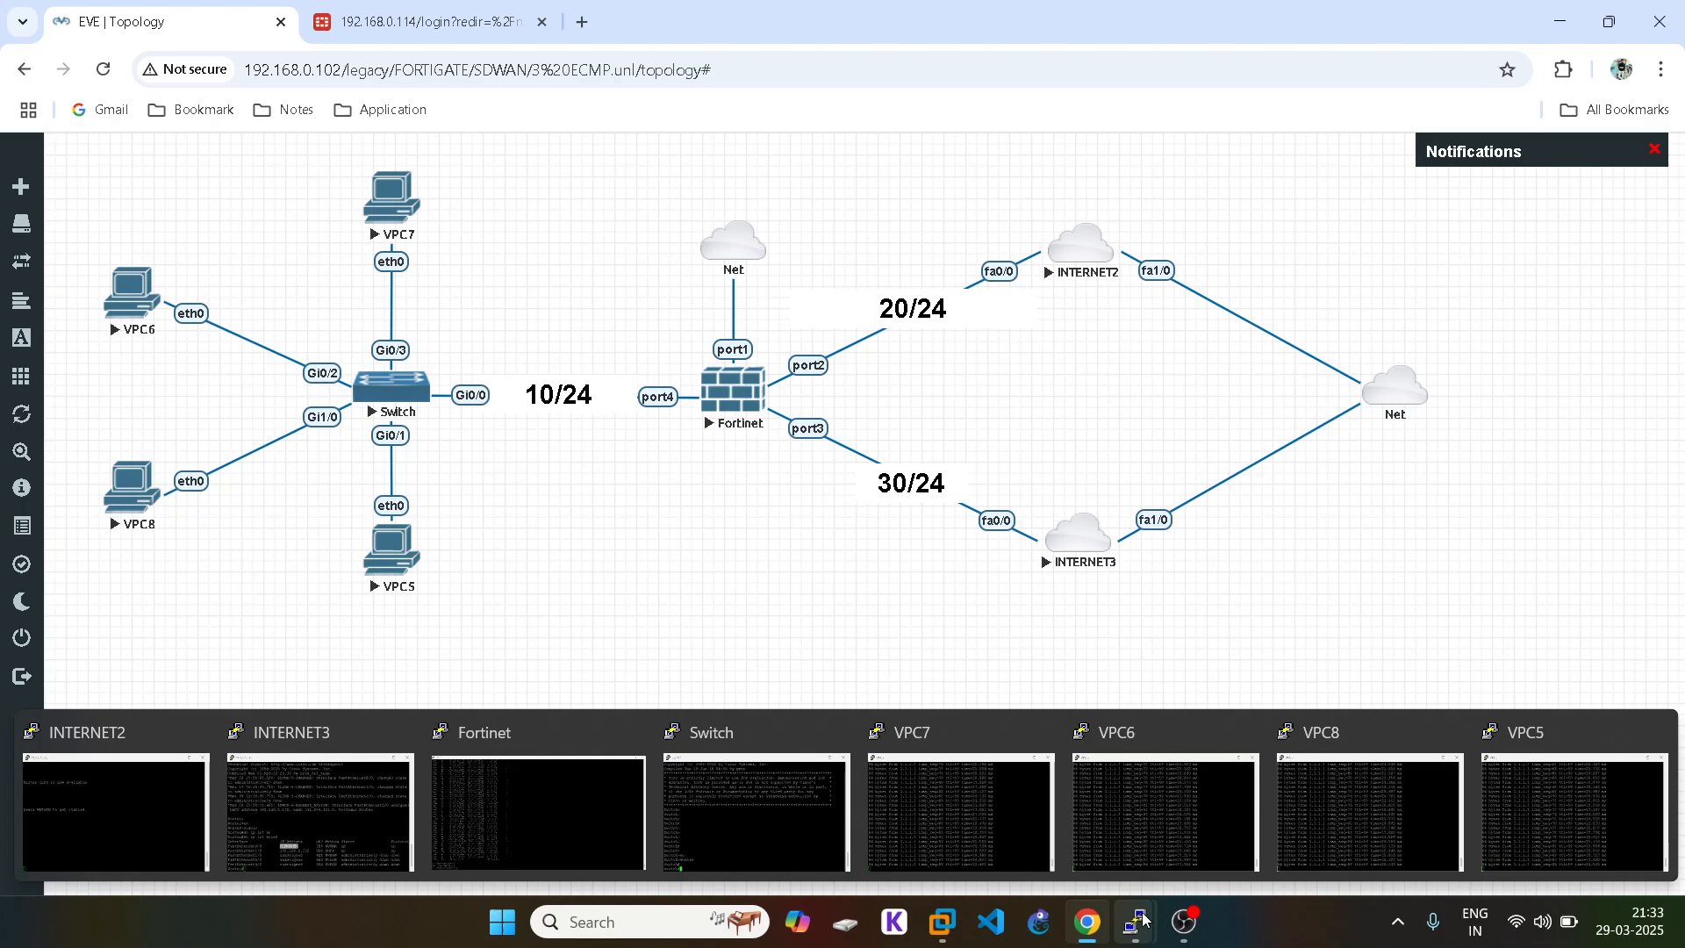
{"action": "left_click", "coordinate": [944, 745]}
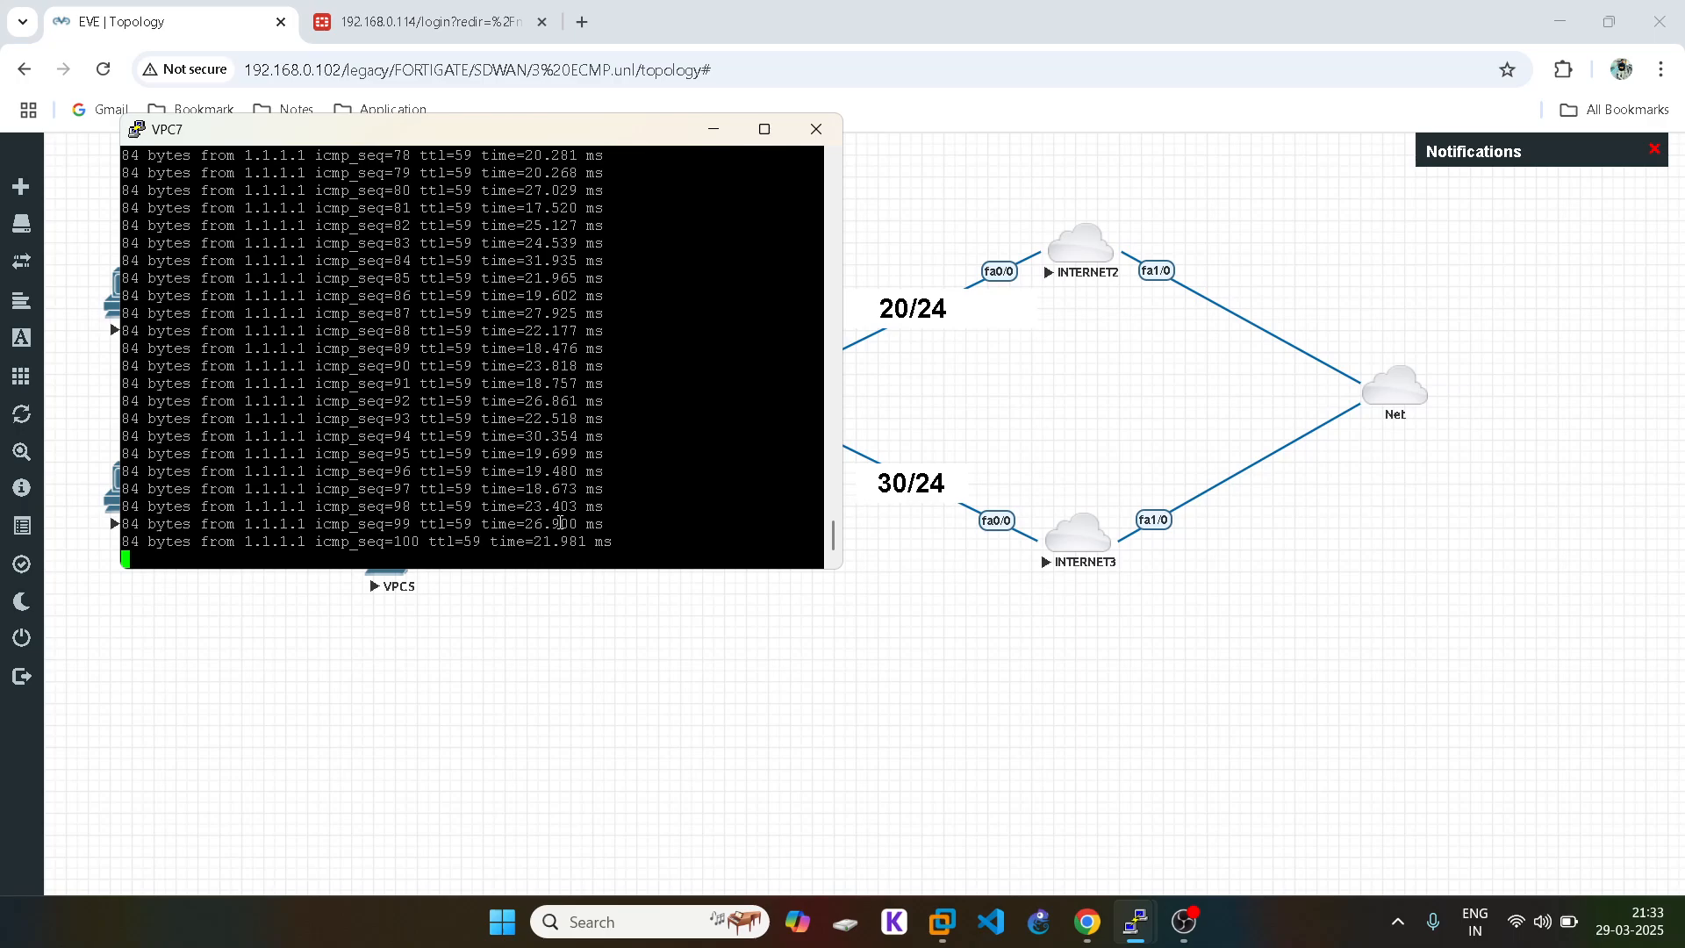
{"action": "key", "text": "ctrl+c"}
{"action": "left_click", "coordinate": [1297, 795]}
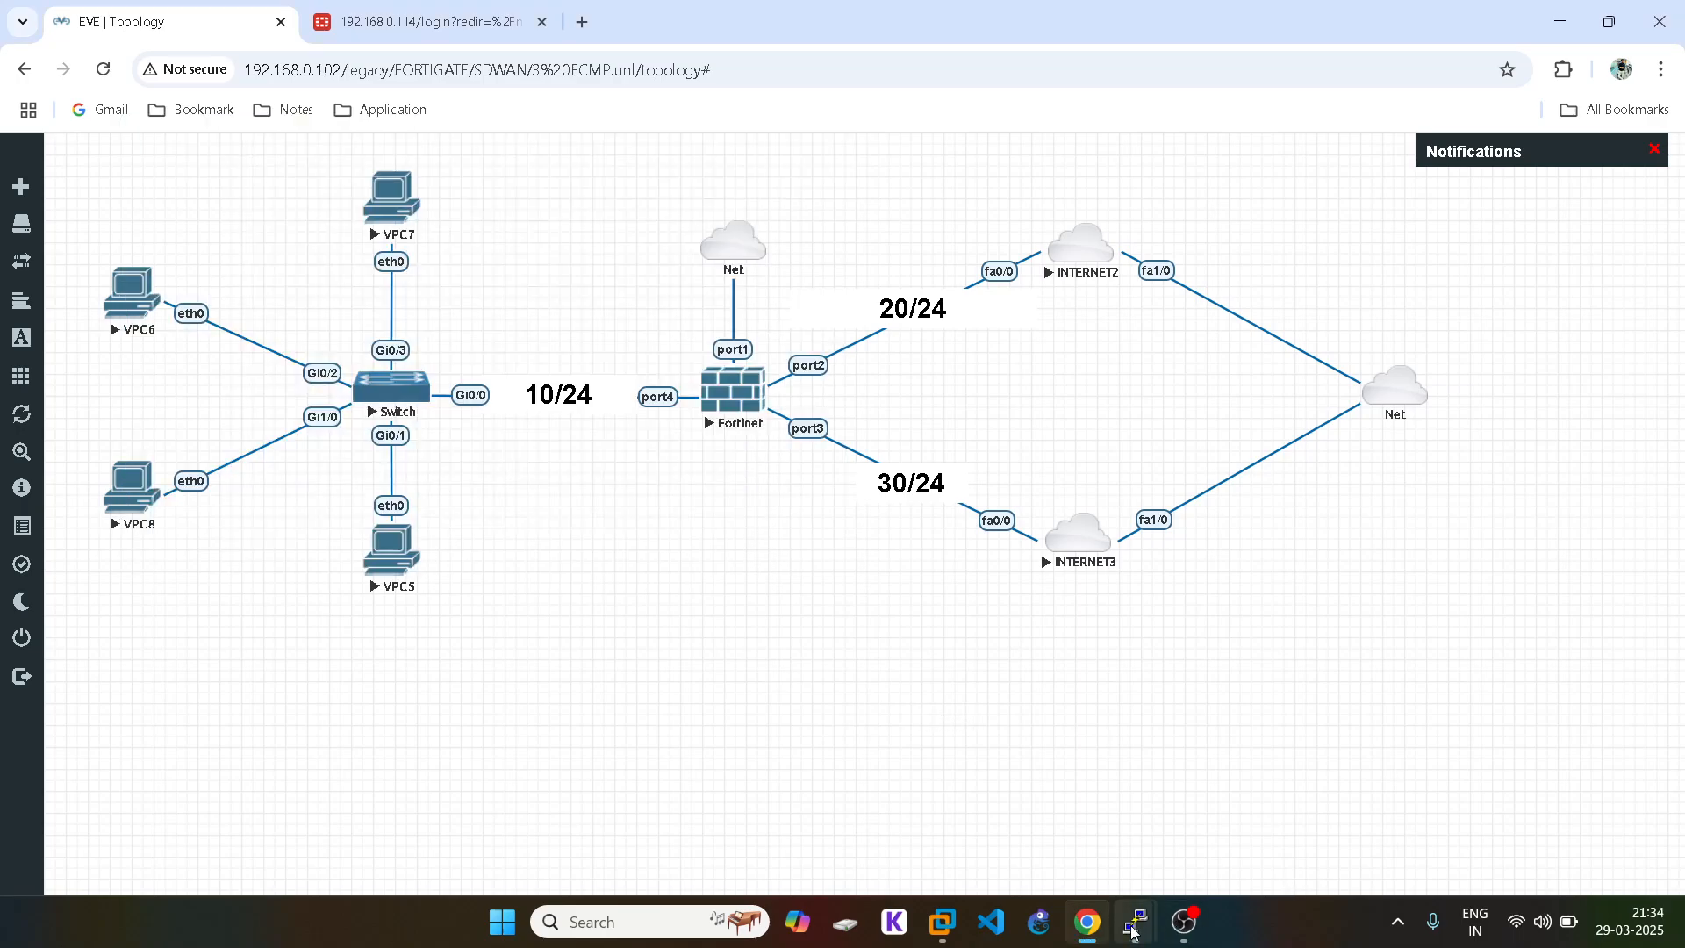
{"action": "mouse_move", "coordinate": [1131, 927]}
{"action": "left_click", "coordinate": [1166, 811]}
{"action": "key", "text": "ctrl+c"}
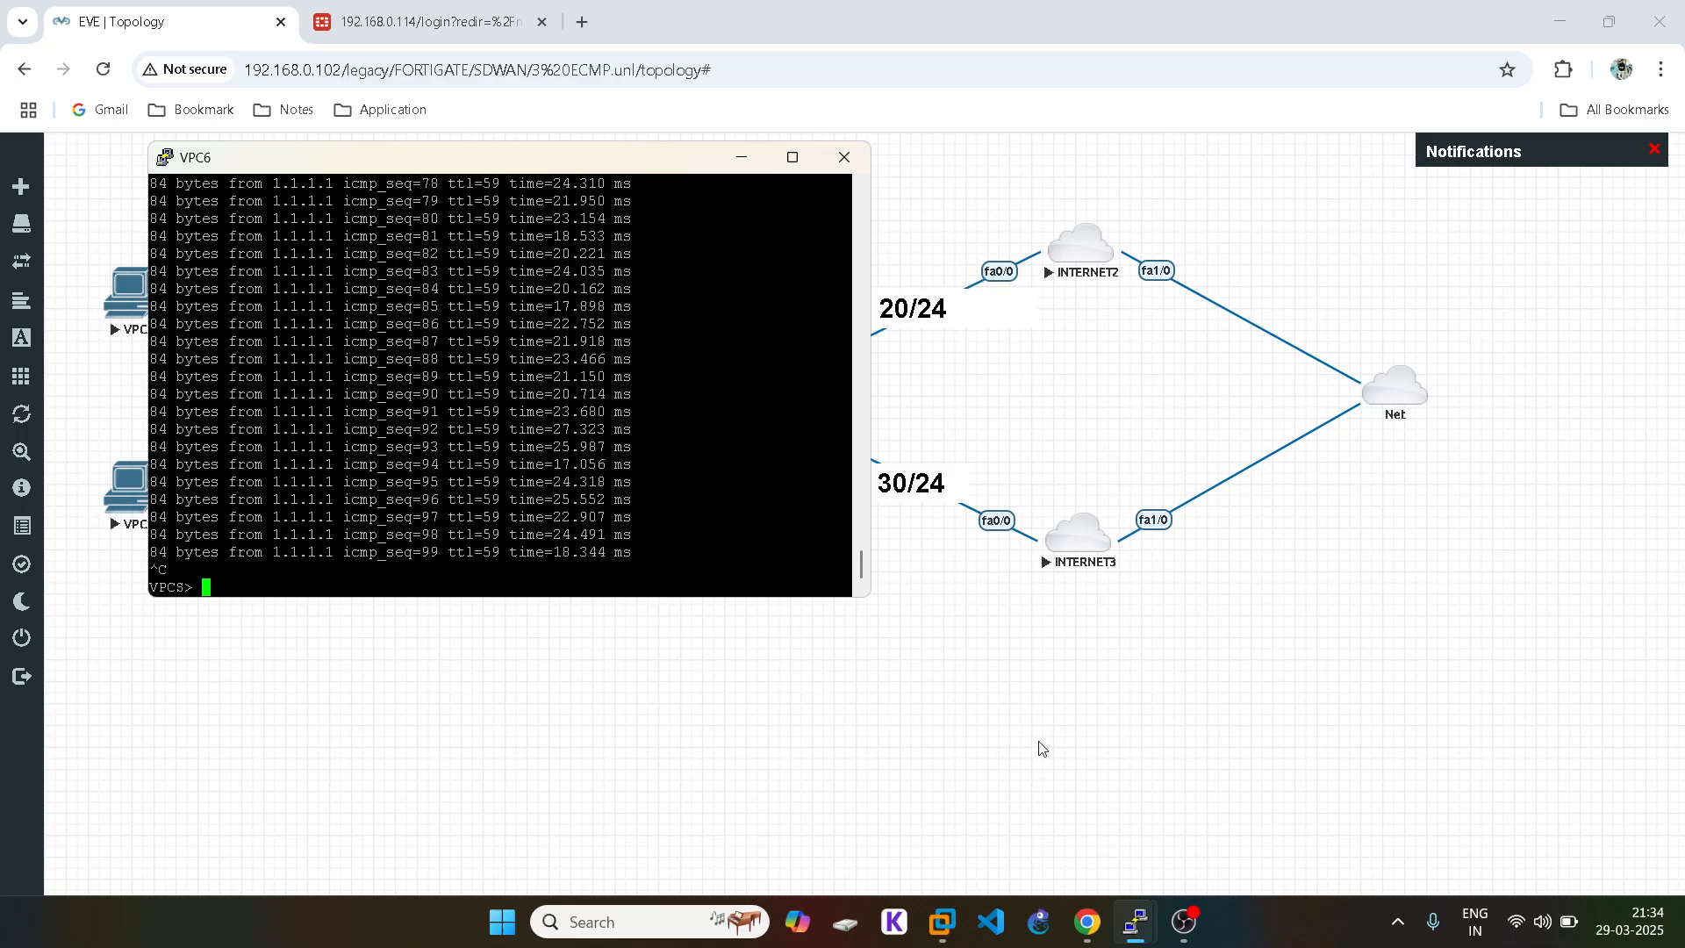
{"action": "left_click", "coordinate": [1045, 746]}
Step: Stop the continuous pings on VPC8 and VPC5, then return to the FortiGate console
{"action": "left_click", "coordinate": [1380, 805]}
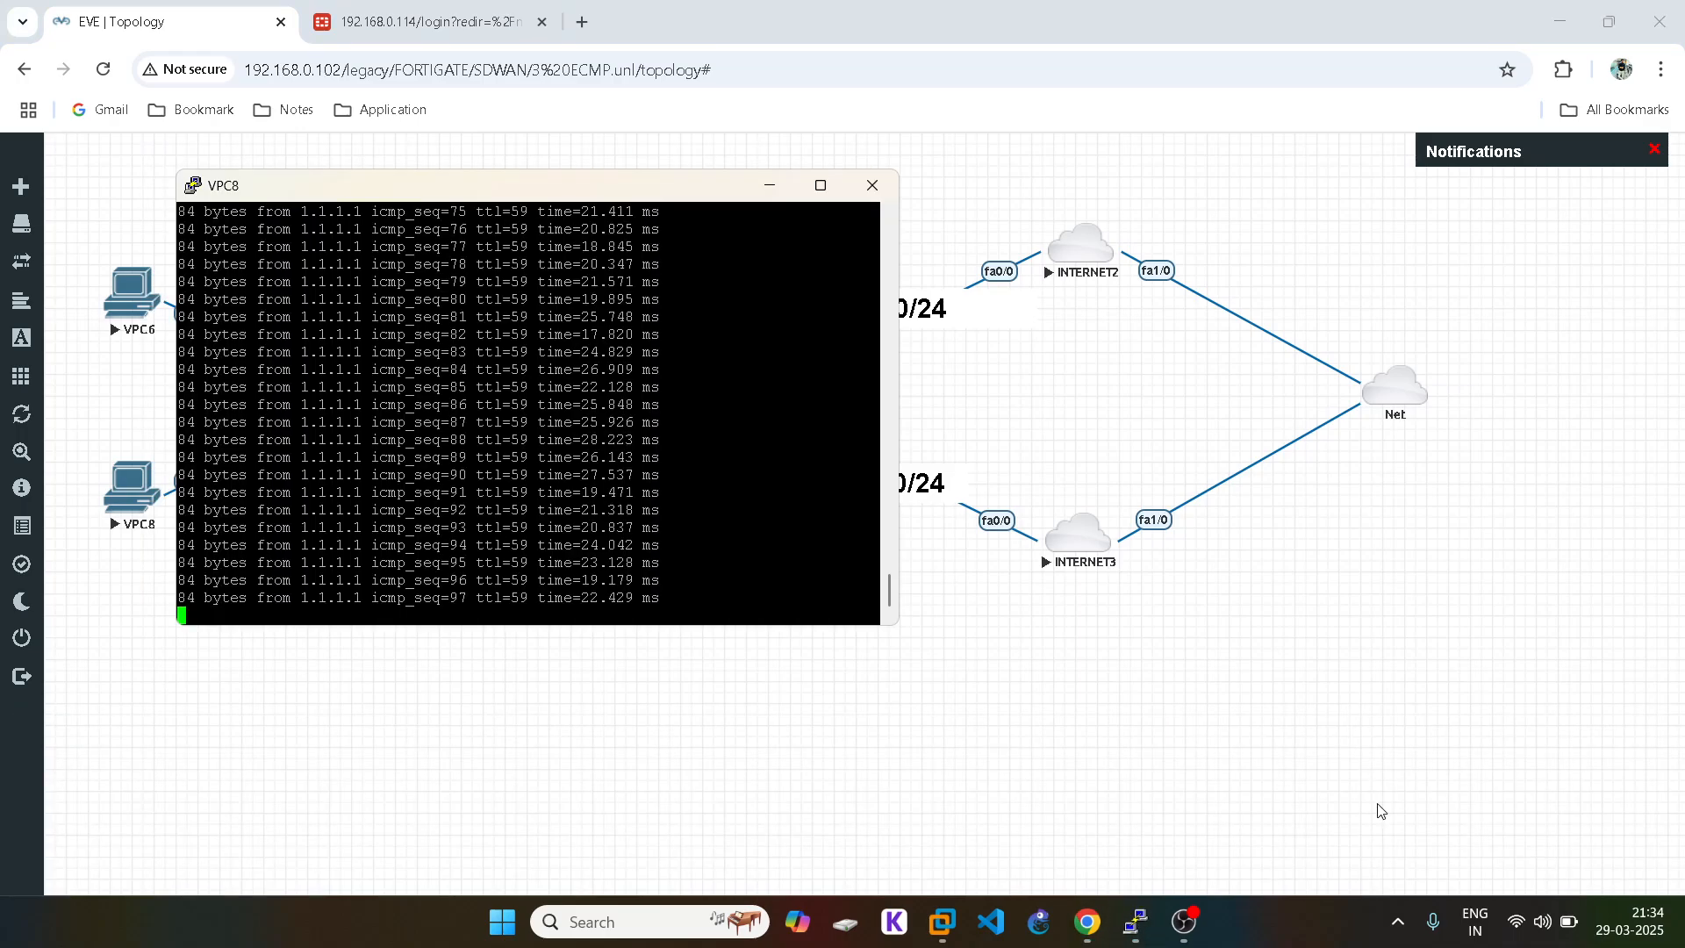
{"action": "key", "text": "ctrl+c"}
{"action": "left_click", "coordinate": [1143, 765]}
{"action": "mouse_move", "coordinate": [1132, 928]}
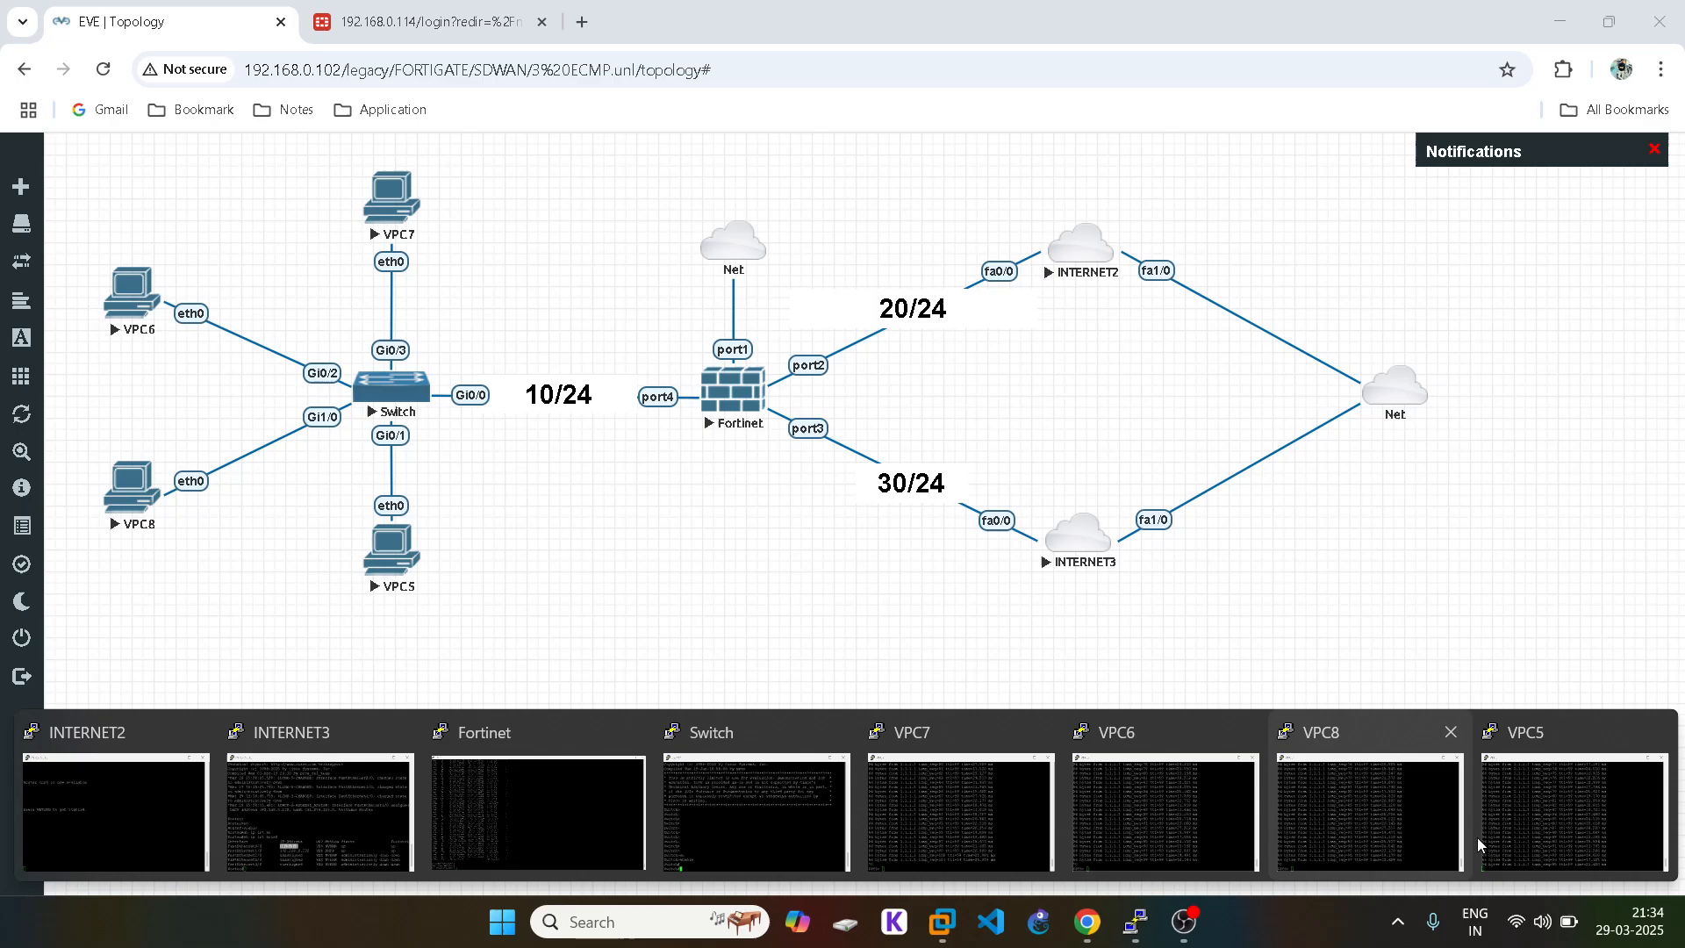
{"action": "left_click", "coordinate": [1497, 825]}
{"action": "key", "text": "ctrl+c"}
{"action": "left_click", "coordinate": [1132, 727]}
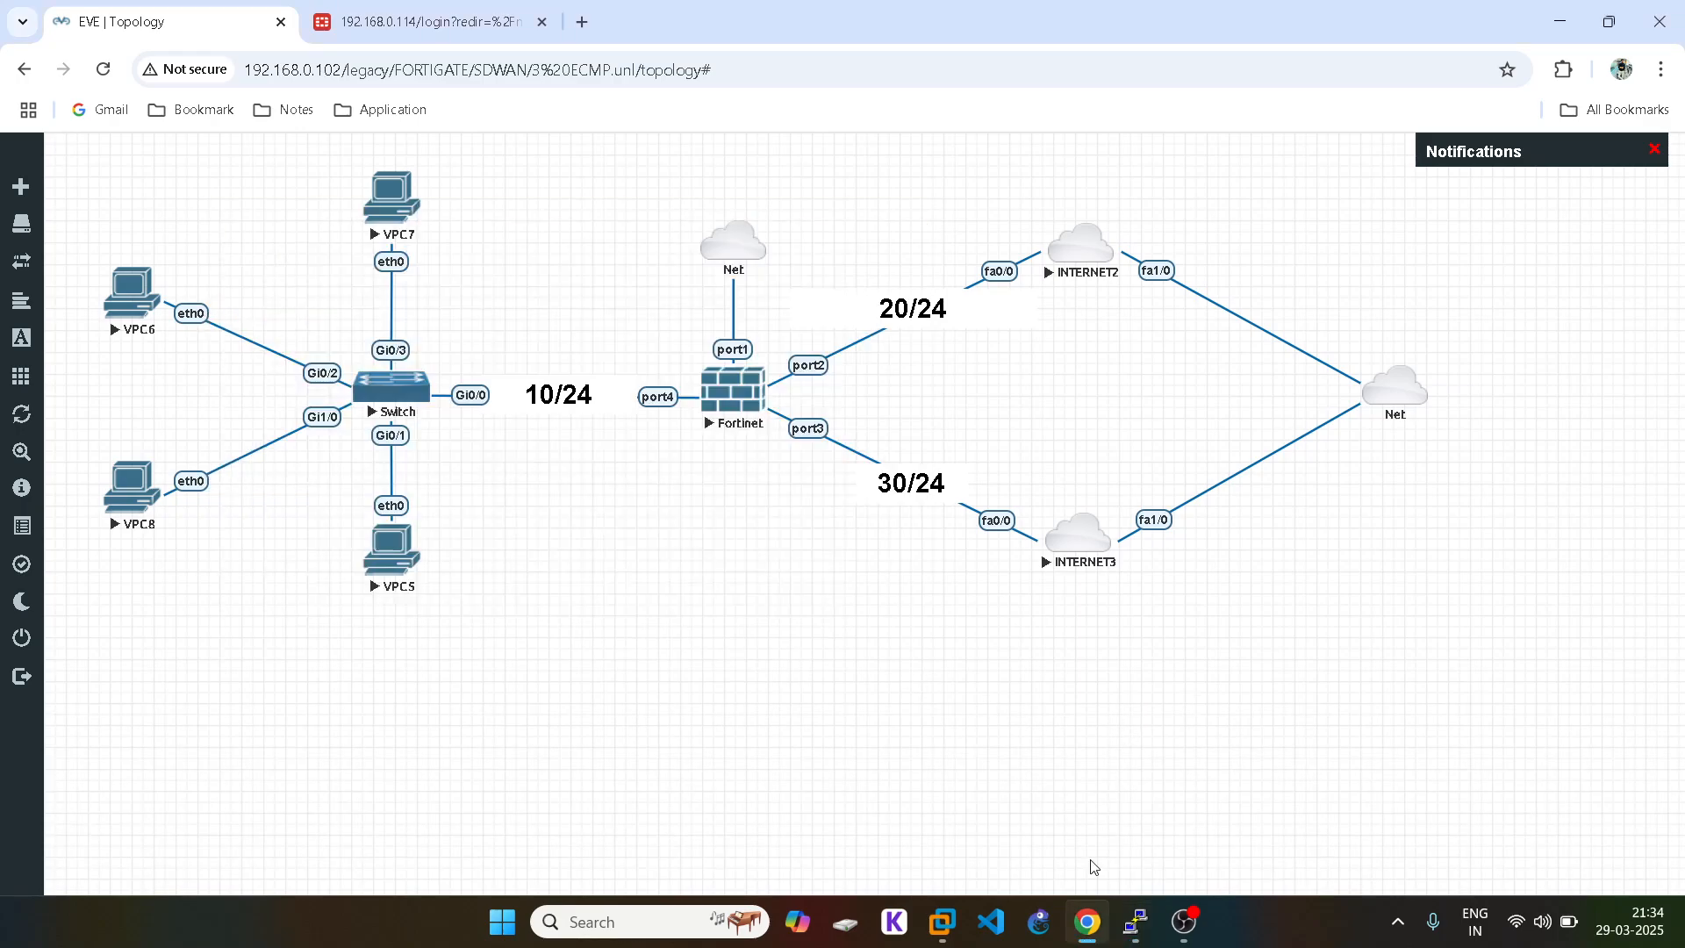
{"action": "mouse_move", "coordinate": [1132, 917]}
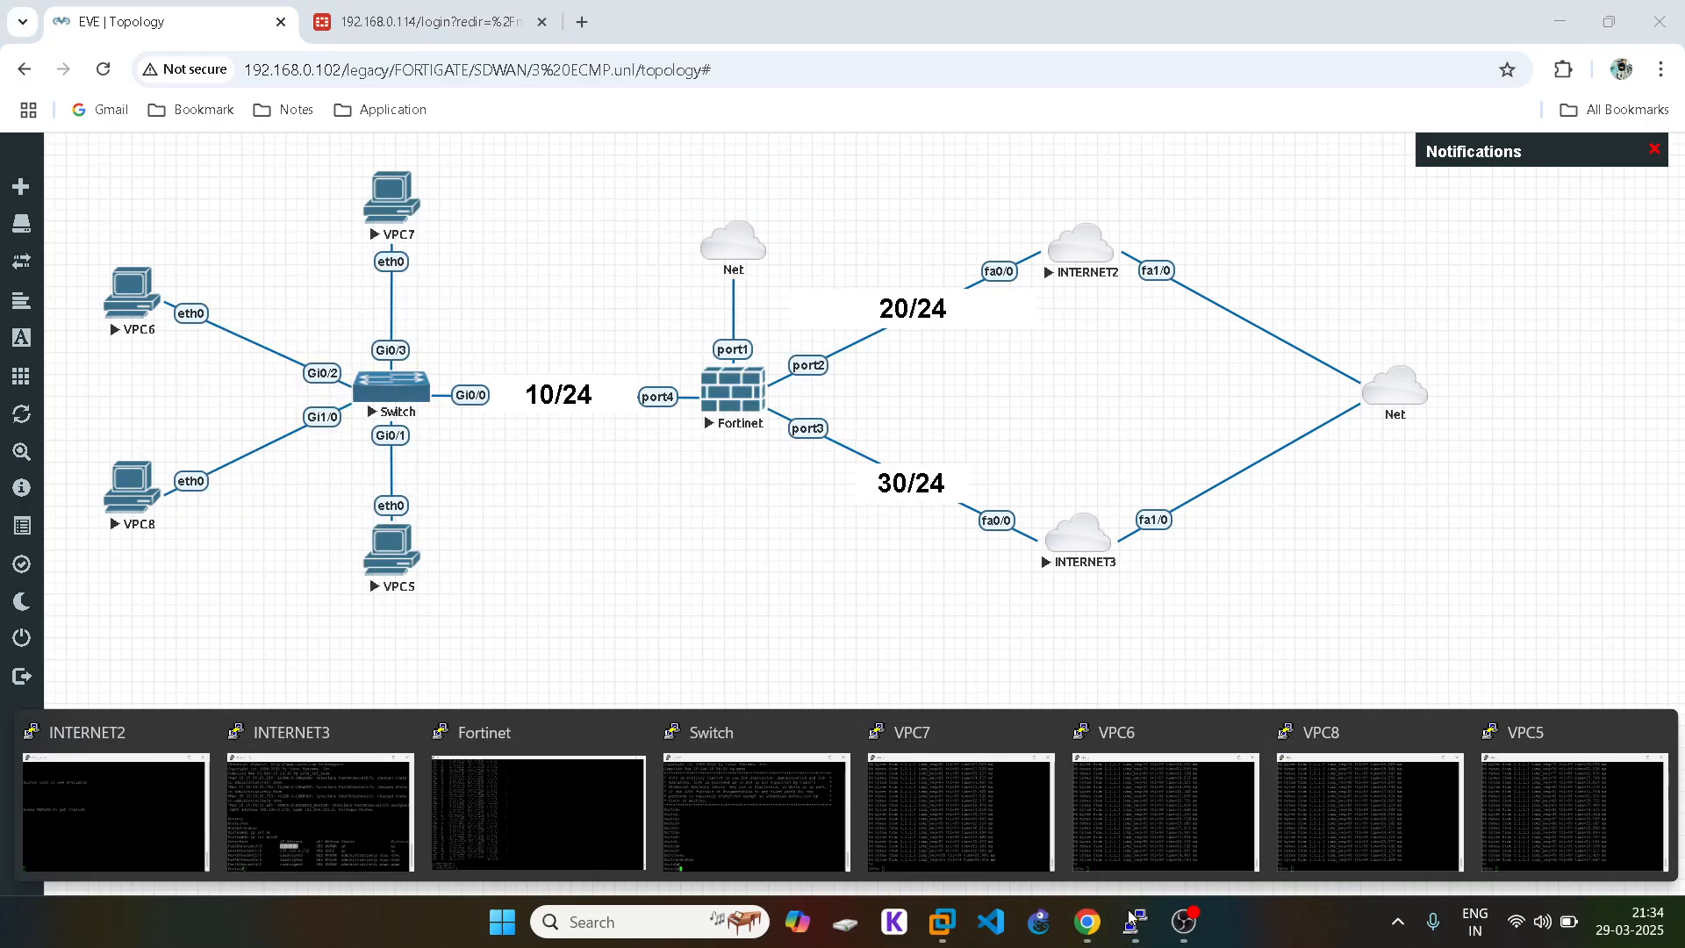
{"action": "left_click", "coordinate": [584, 809]}
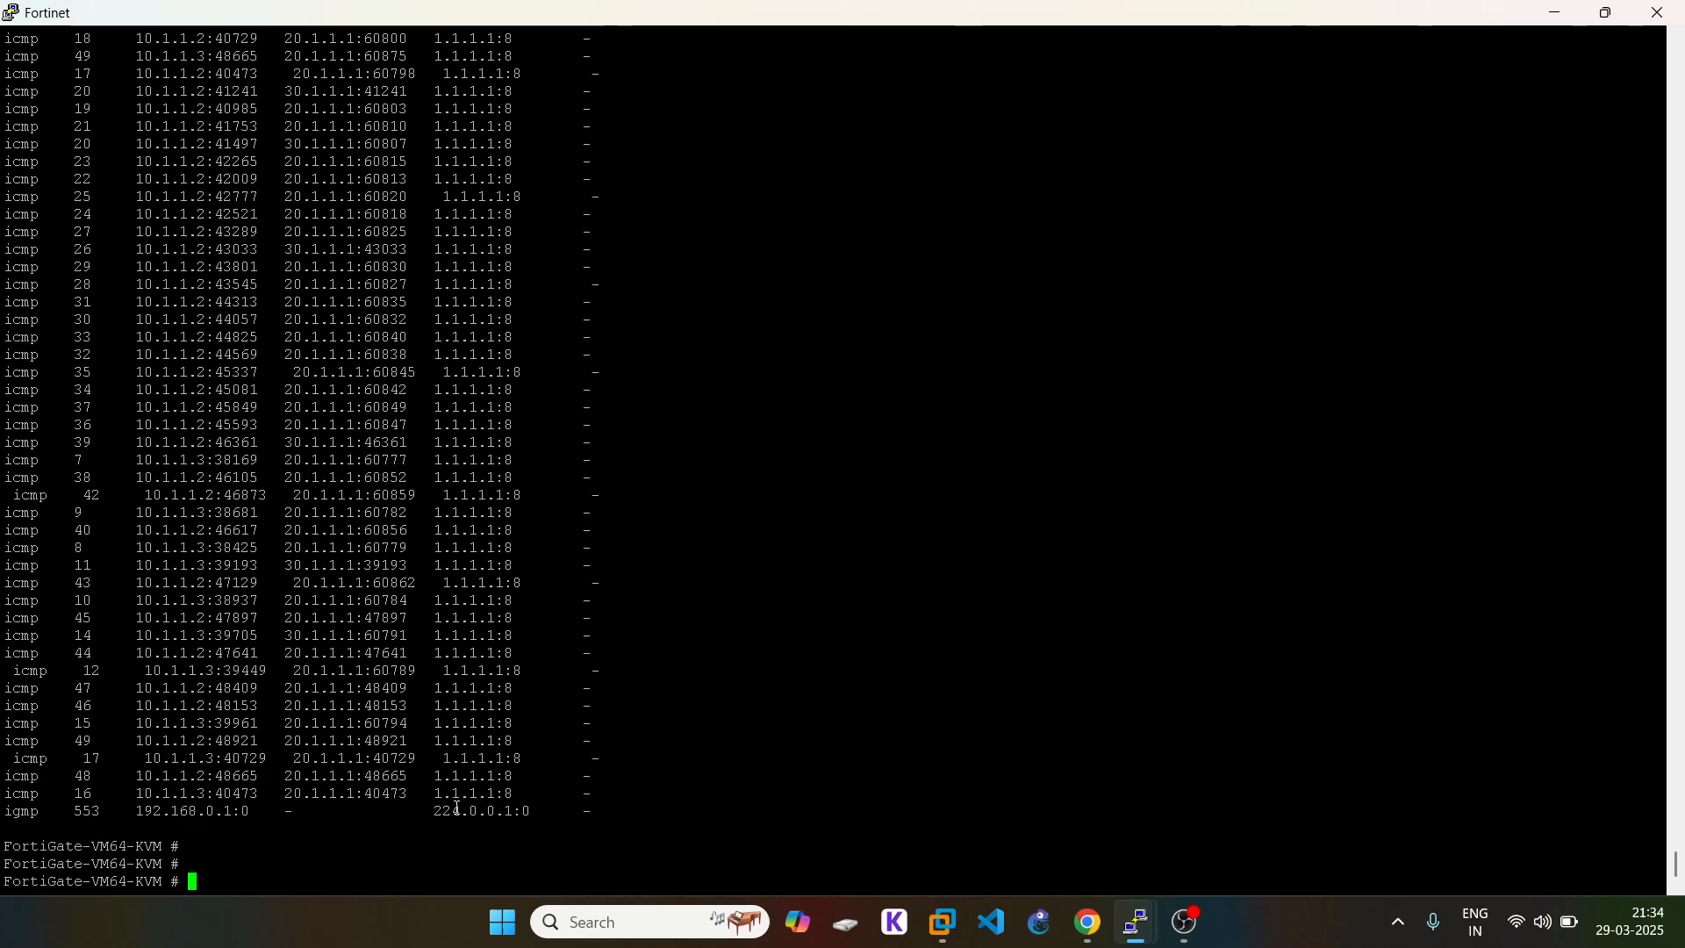
Step: Enter 'config system settings' and list the v4-ecmp-mode options
{"action": "type", "text": "config system settings"}
{"action": "key", "text": "Return"}
{"action": "type", "text": "se"}
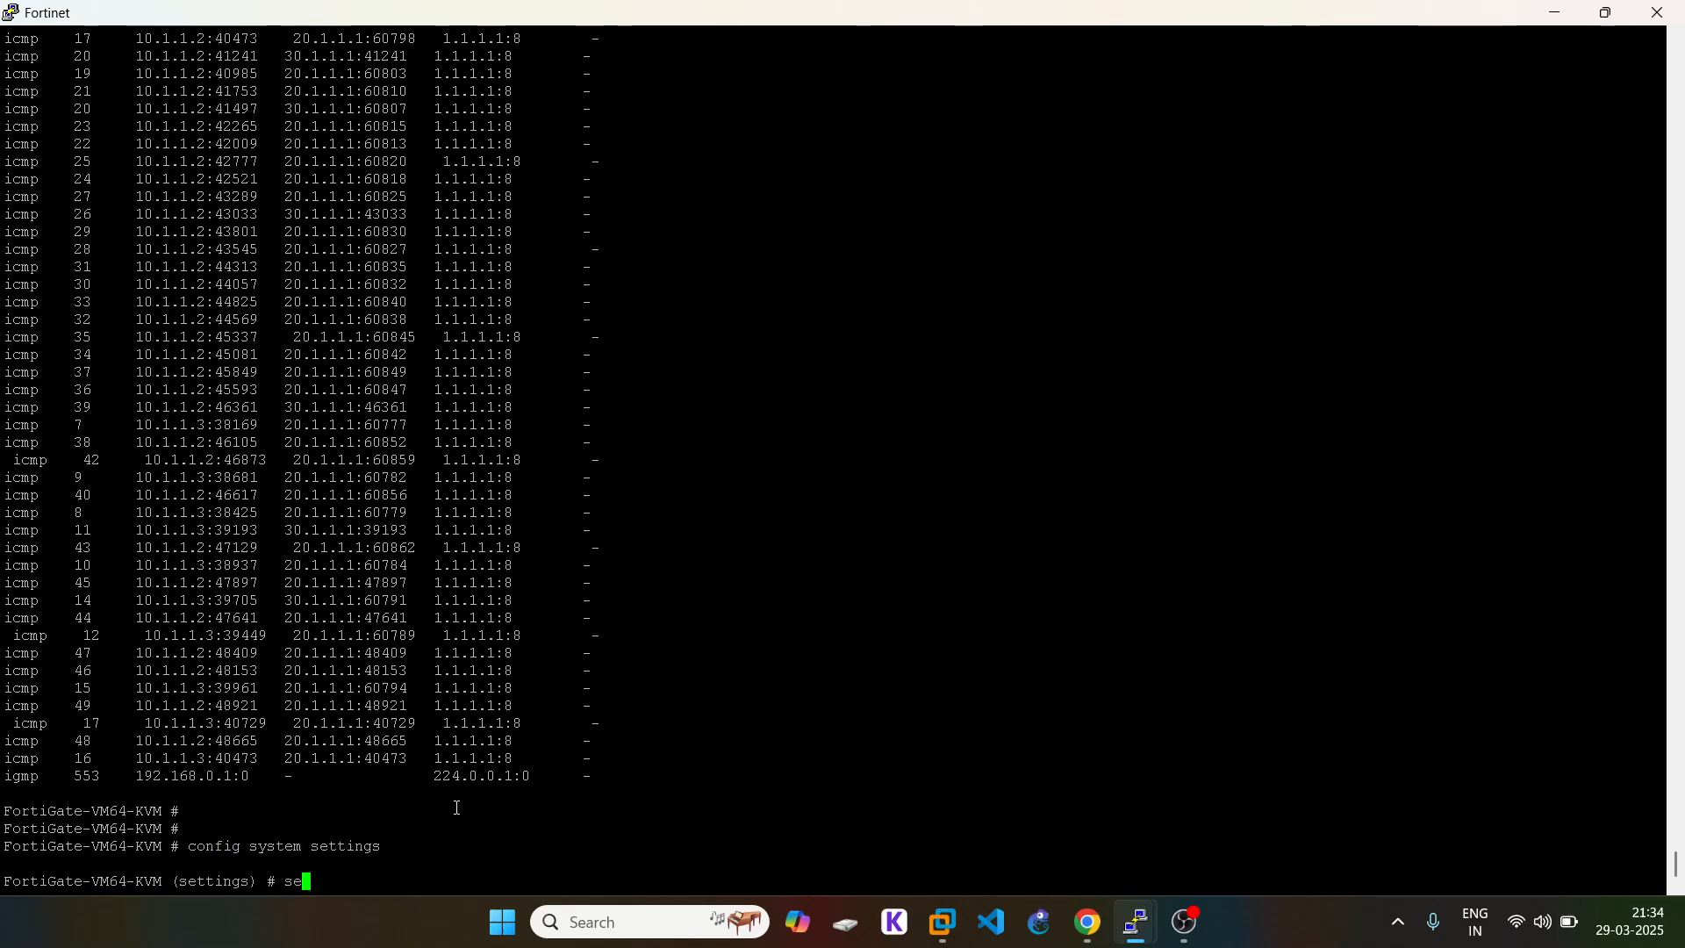
{"action": "type", "text": "t v4"}
{"action": "key", "text": "Tab"}
{"action": "key", "text": "question"}
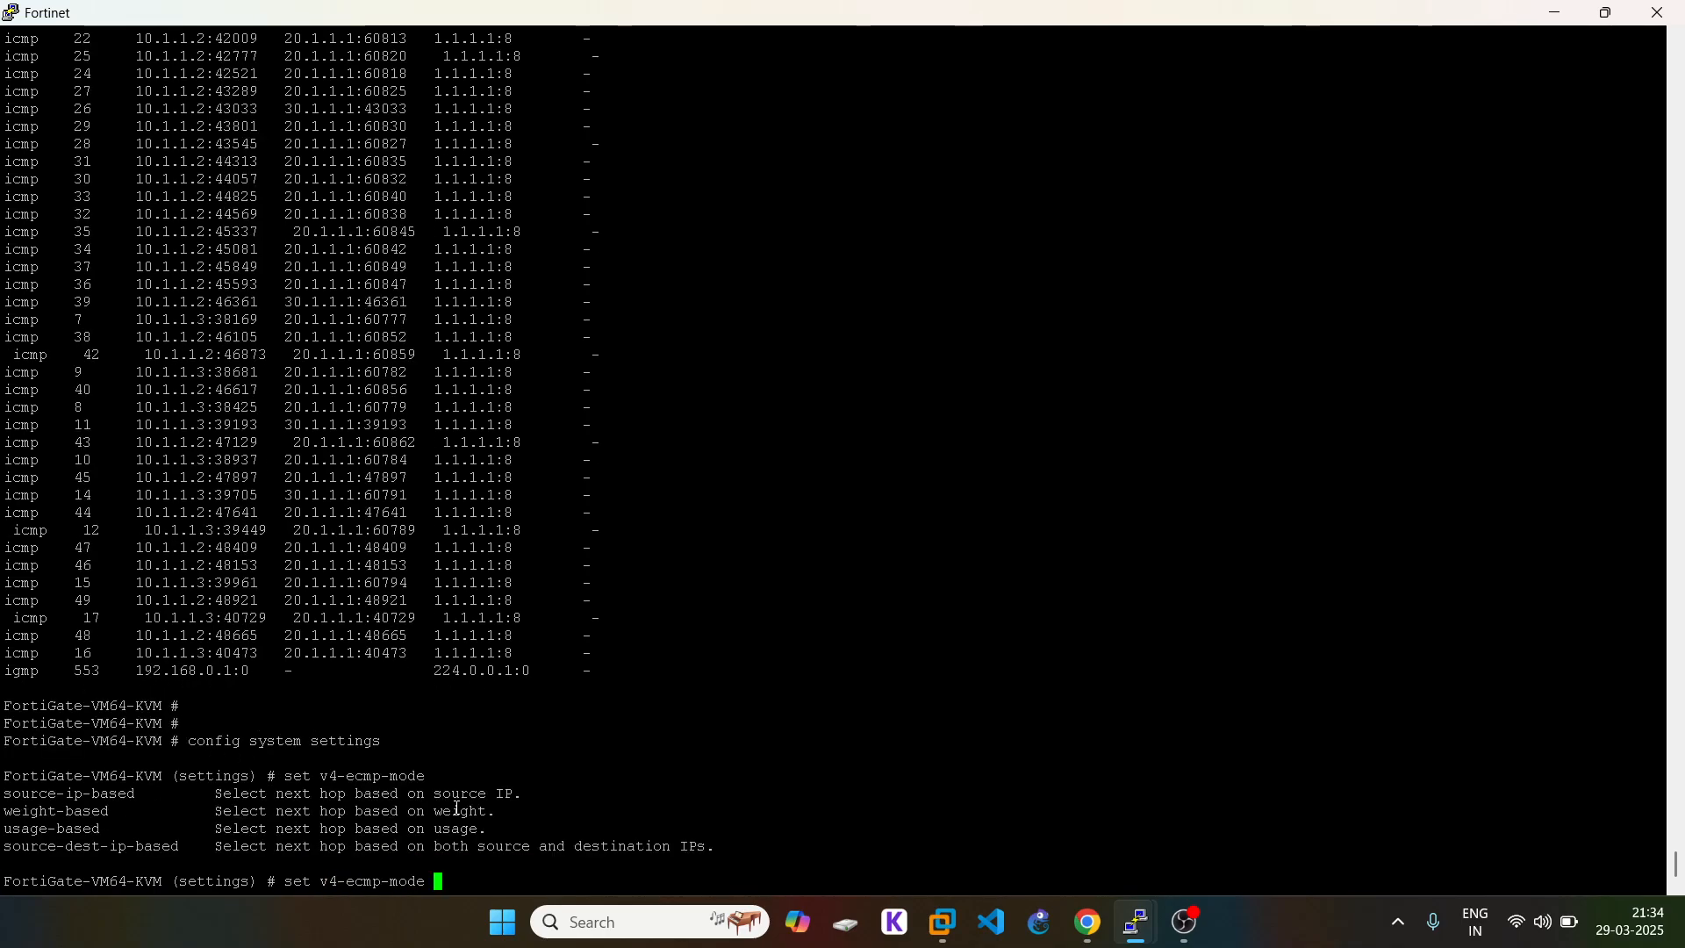
Step: Fill in usage-based after 'set v4-ecmp-mode' without running it yet
{"action": "triple_click", "coordinate": [78, 827]}
{"action": "left_click", "coordinate": [87, 827]}
{"action": "double_click", "coordinate": [69, 827]}
{"action": "right_click", "coordinate": [518, 736]}
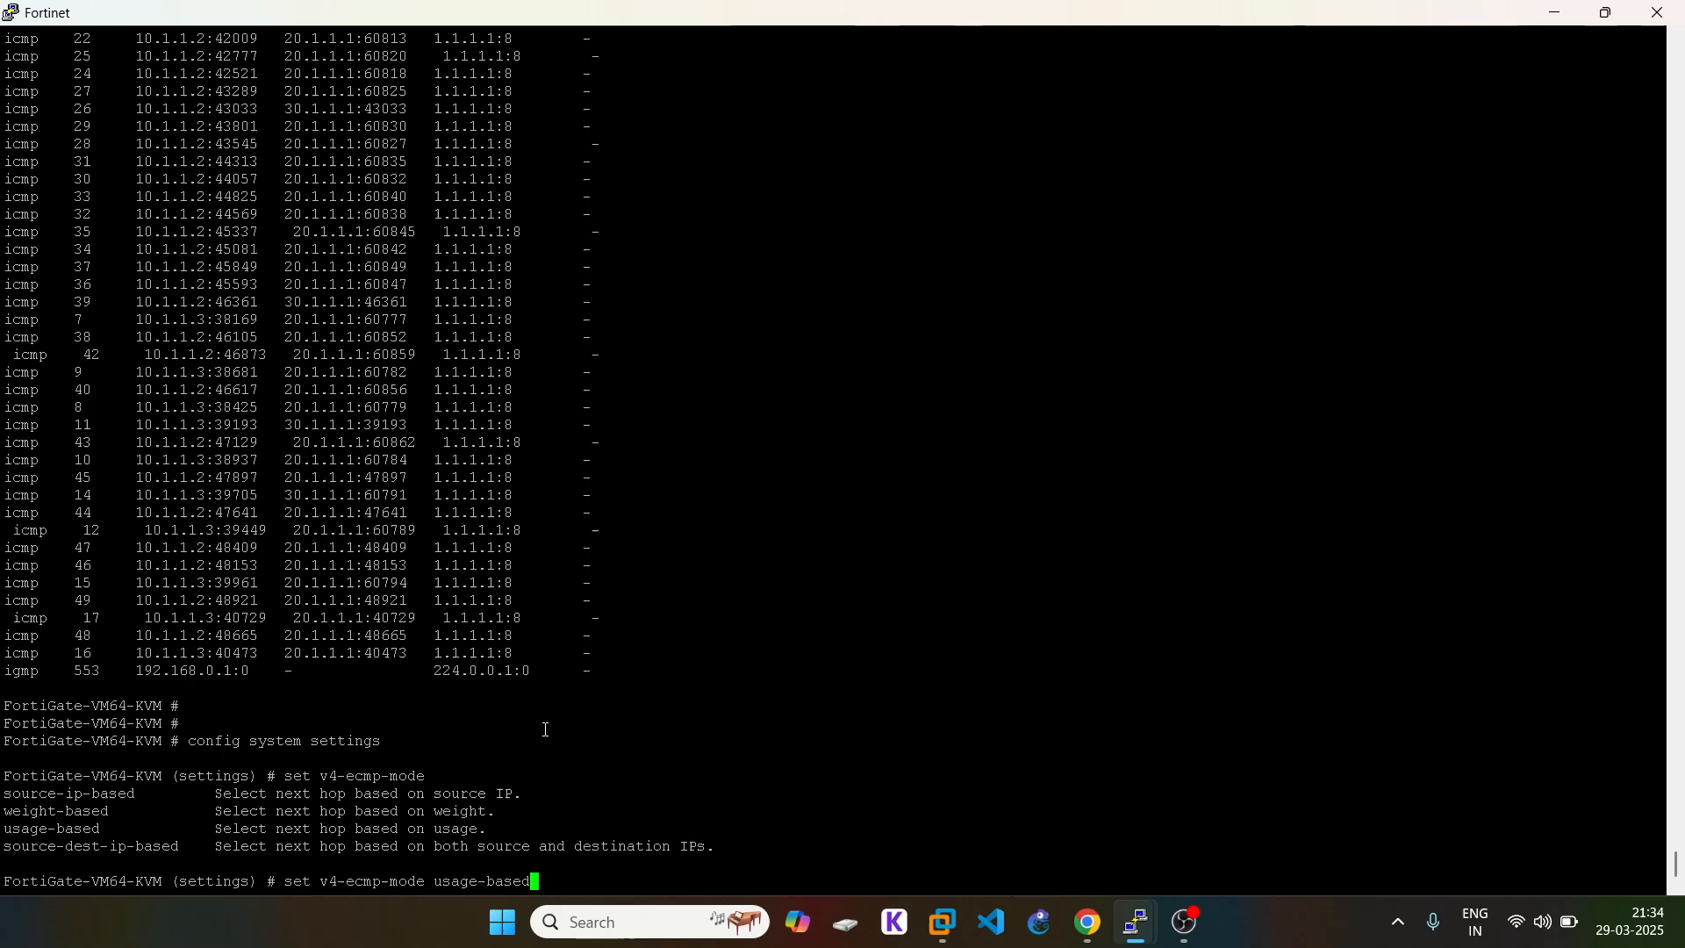
{"action": "left_click", "coordinate": [1086, 922]}
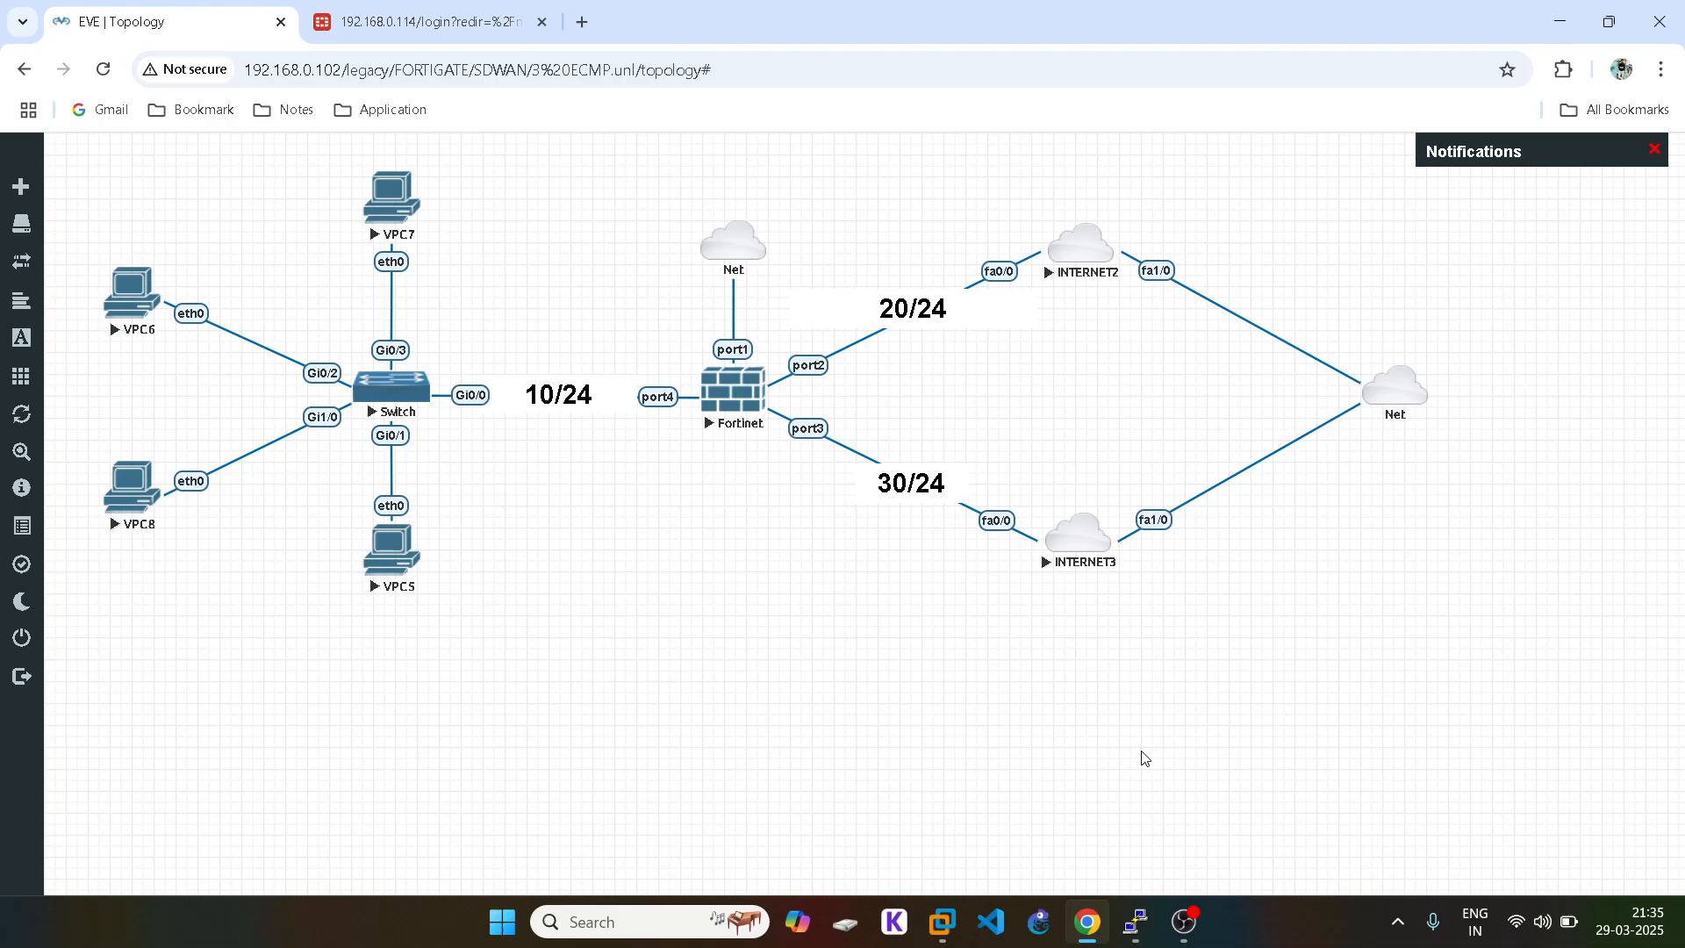
Step: Review the topology links: 20/24 to INTERNET2, 30/24 to INTERNET3, 10/24 to the Switch
{"action": "mouse_move", "coordinate": [1139, 938]}
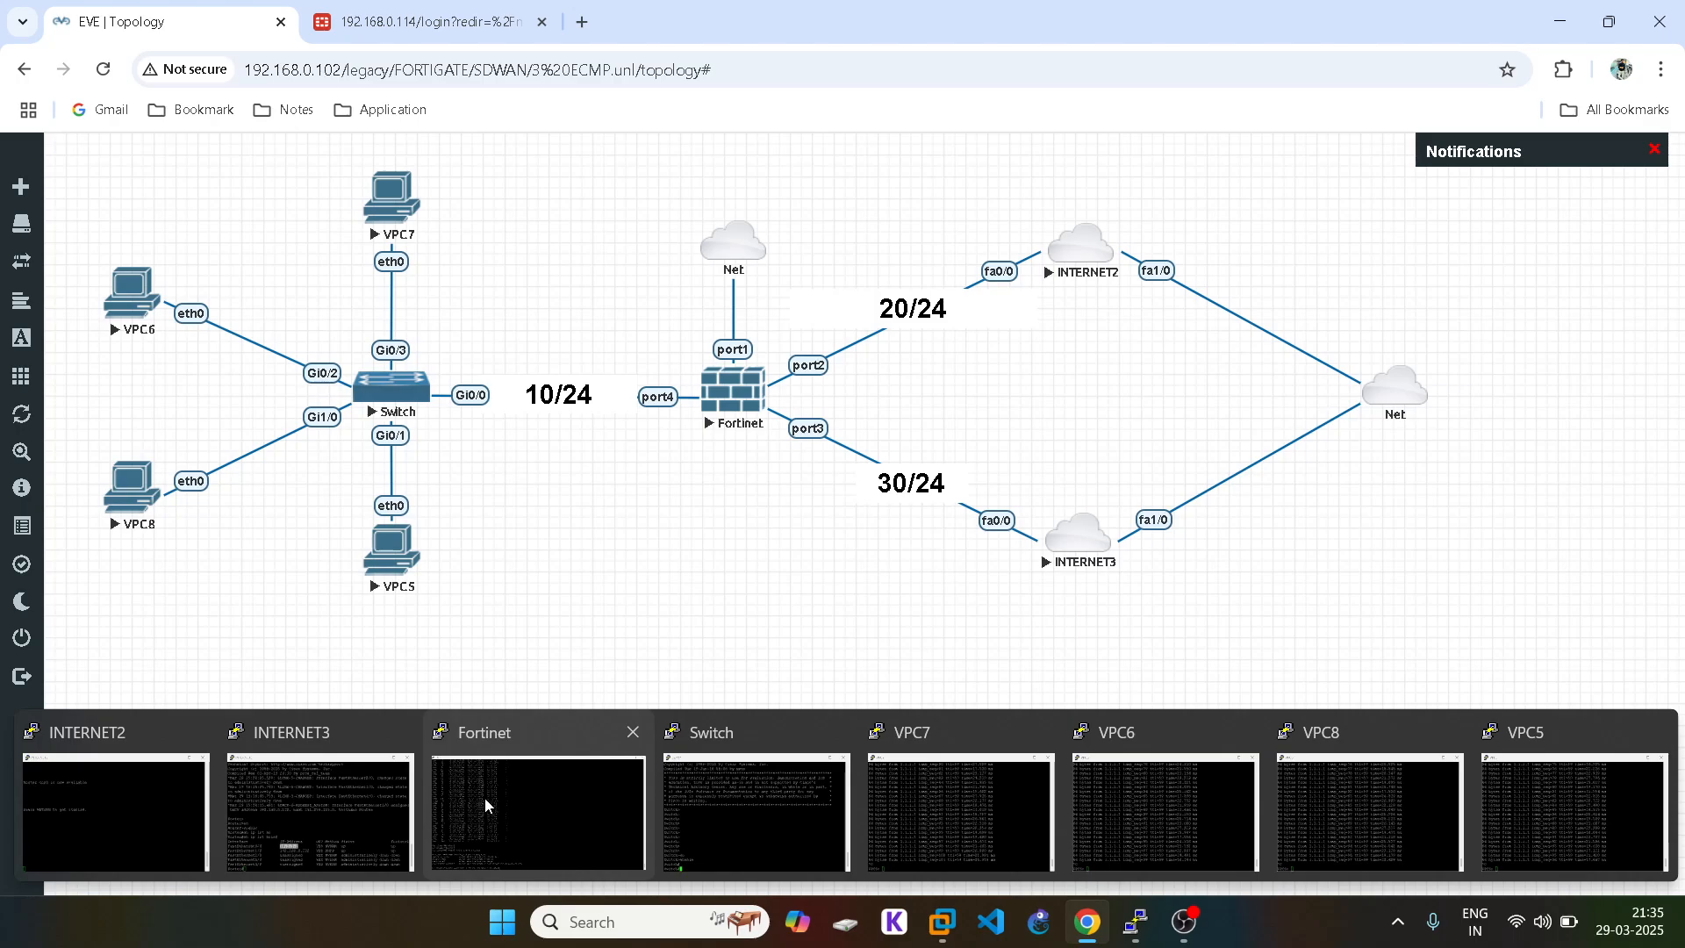
Step: Apply the usage-based ECMP mode and save the system settings
{"action": "left_click", "coordinate": [604, 779]}
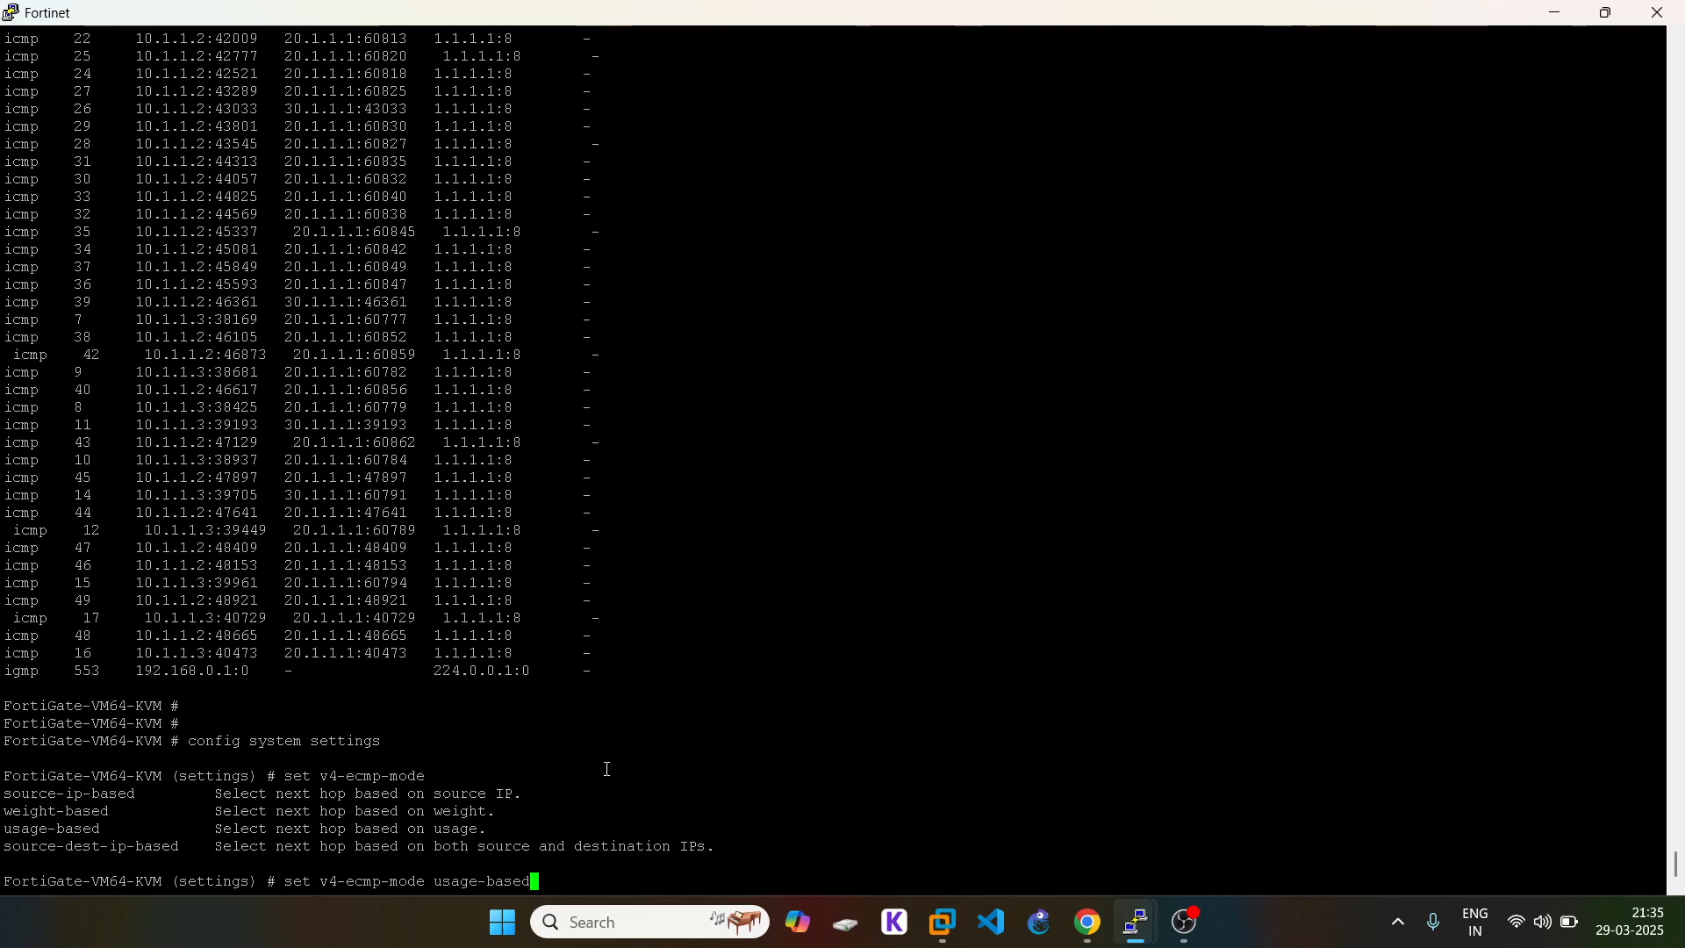
{"action": "key", "text": "Return"}
{"action": "type", "text": "end"}
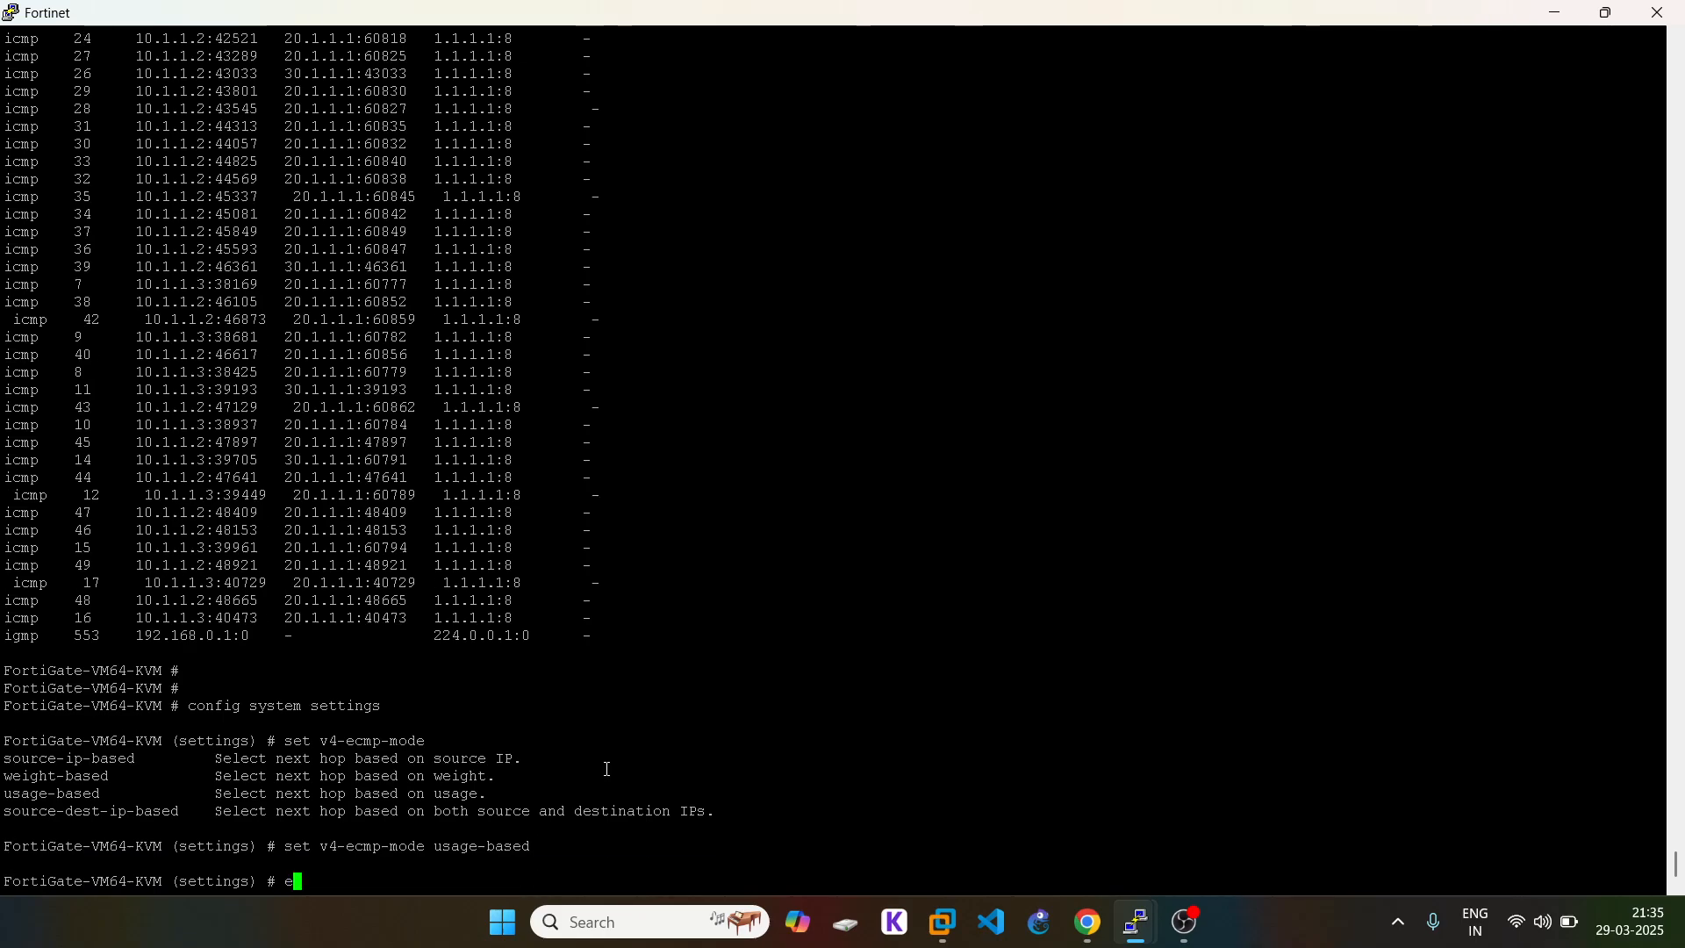
{"action": "key", "text": "Return"}
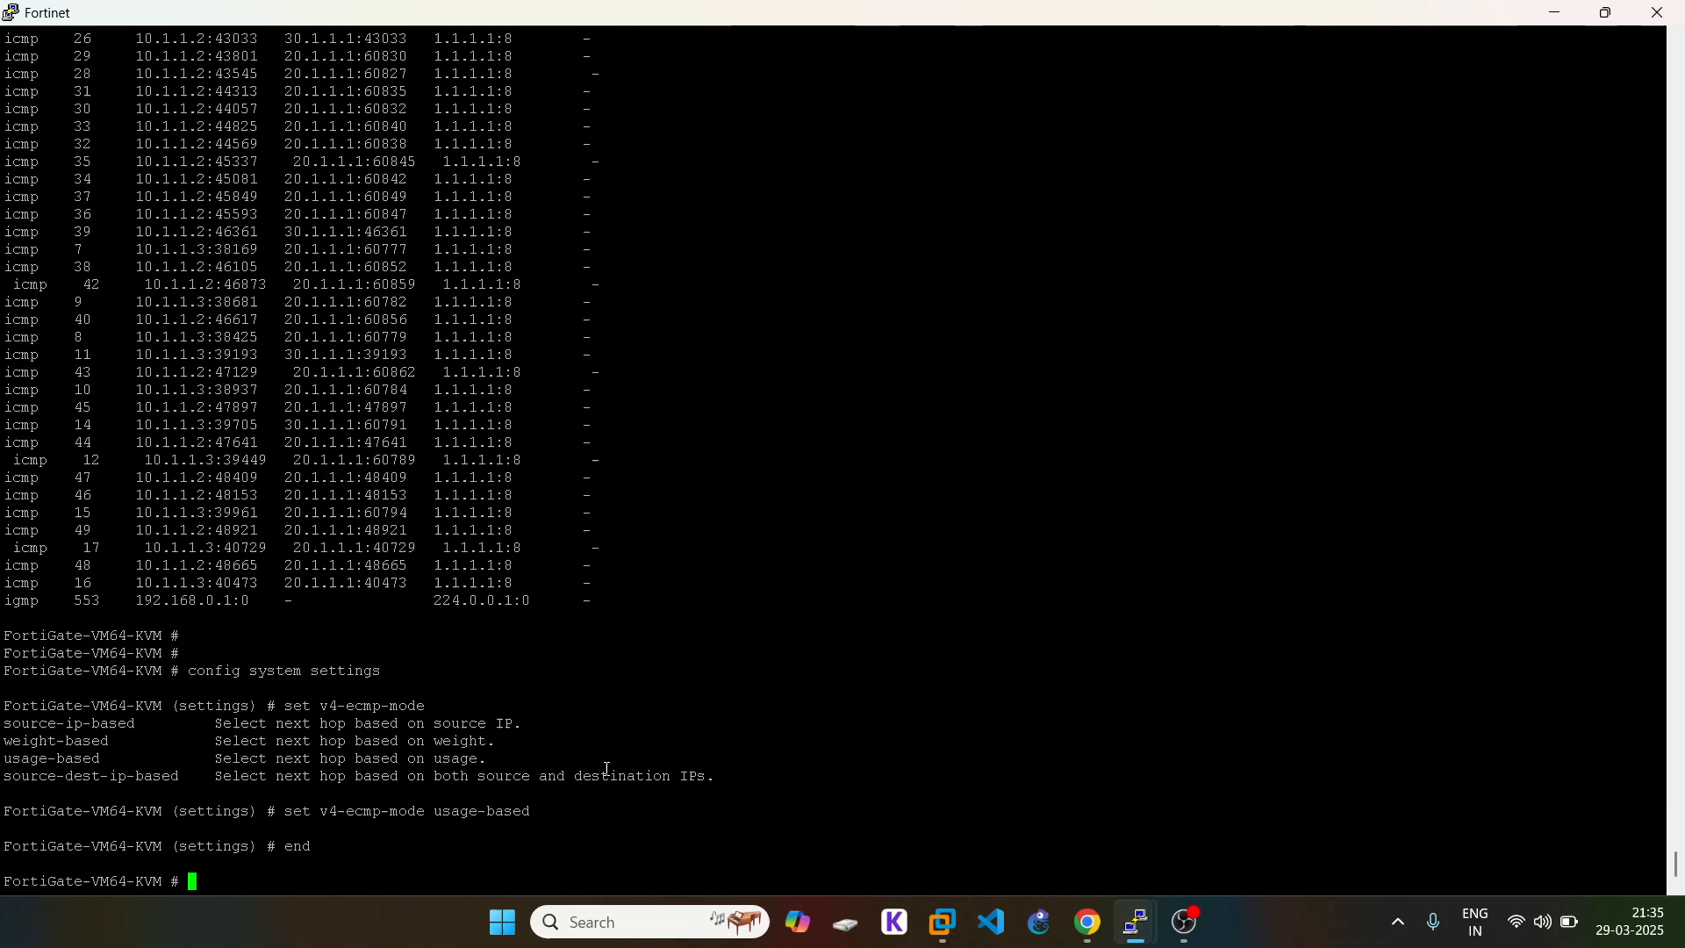
Step: Show the static routes and check route 1's weight 10 line
{"action": "type", "text": "config "}
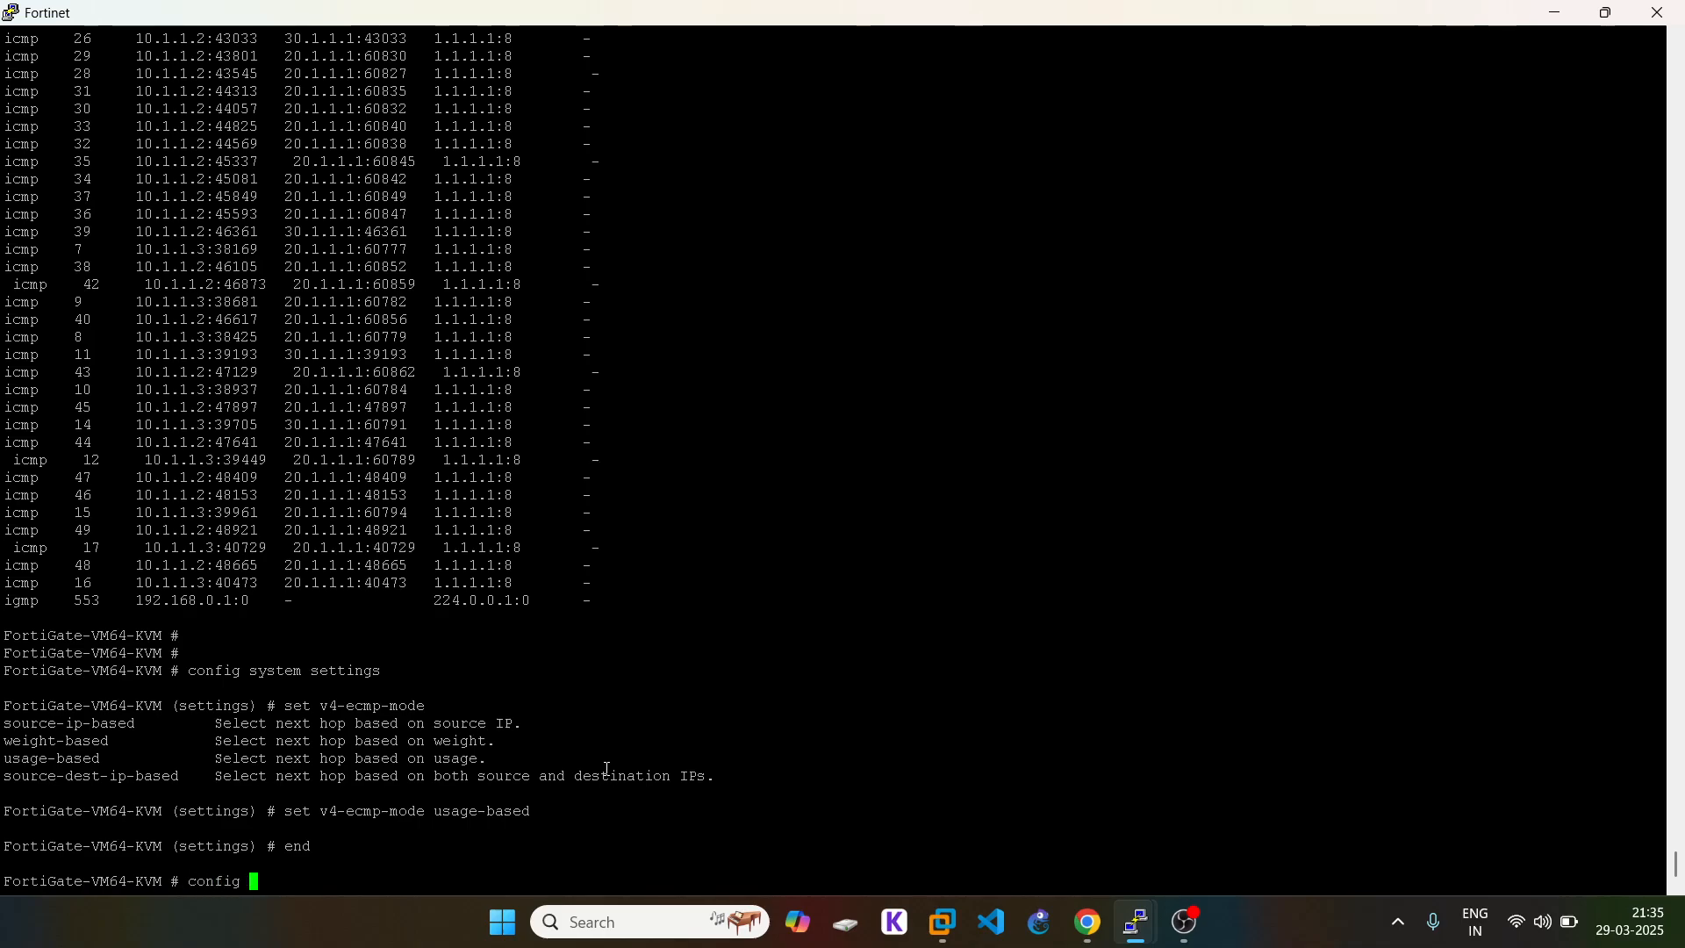
{"action": "type", "text": "router static"}
{"action": "key", "text": "Return"}
{"action": "type", "text": "show"}
{"action": "key", "text": "Return"}
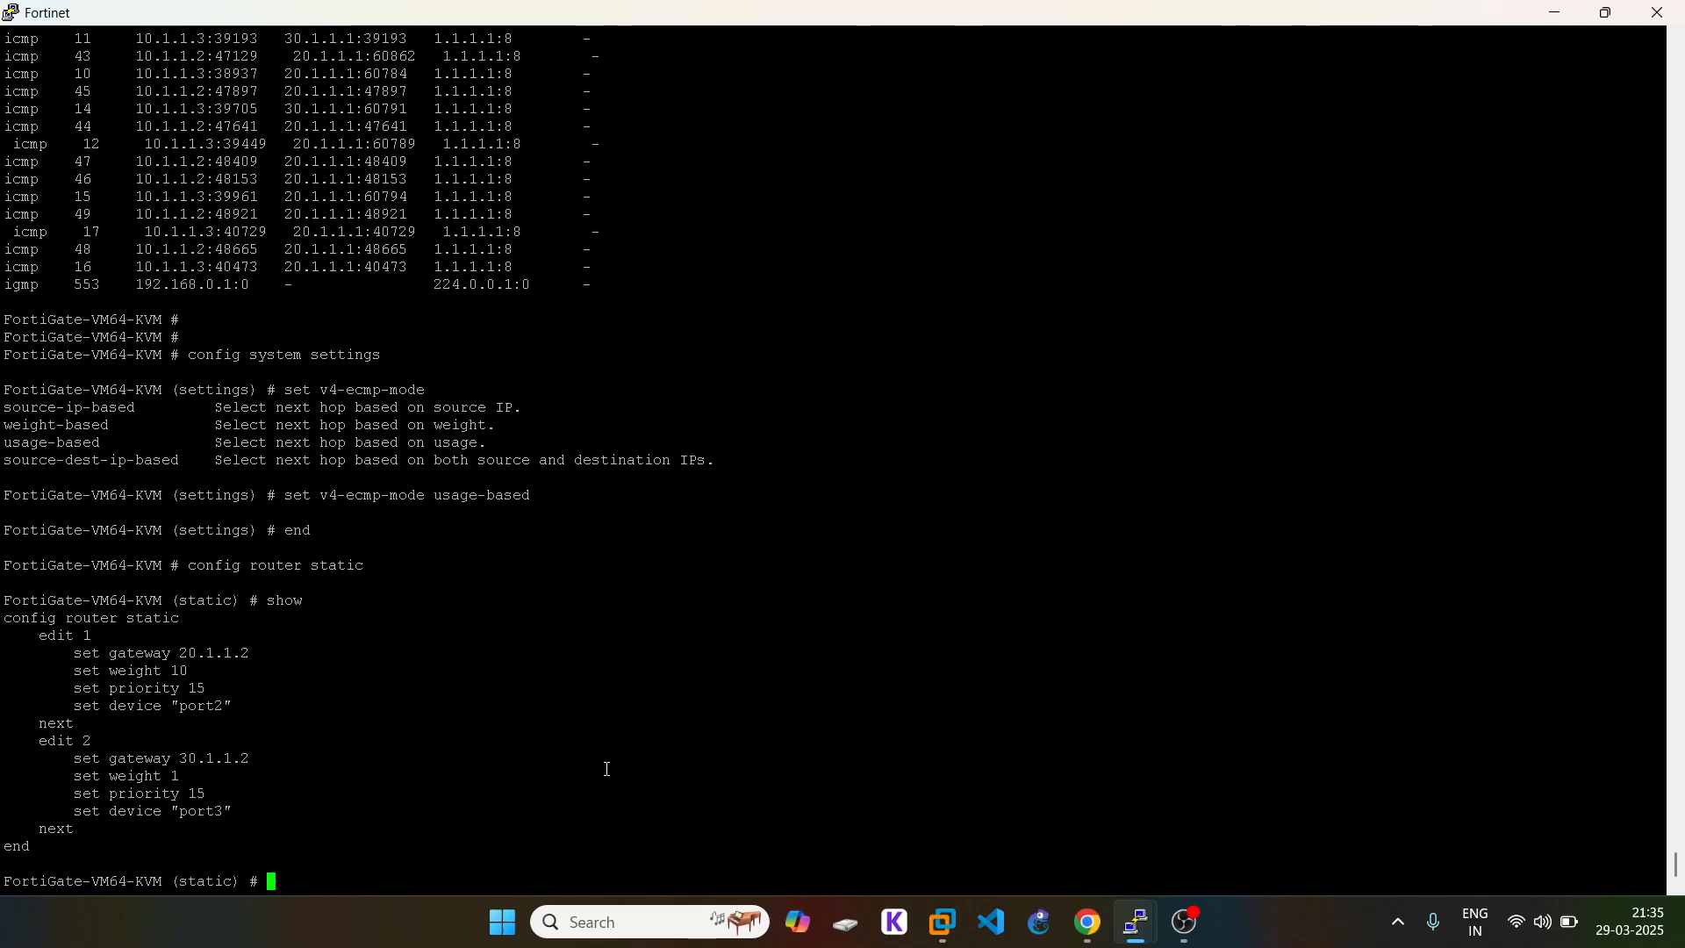
{"action": "triple_click", "coordinate": [164, 676]}
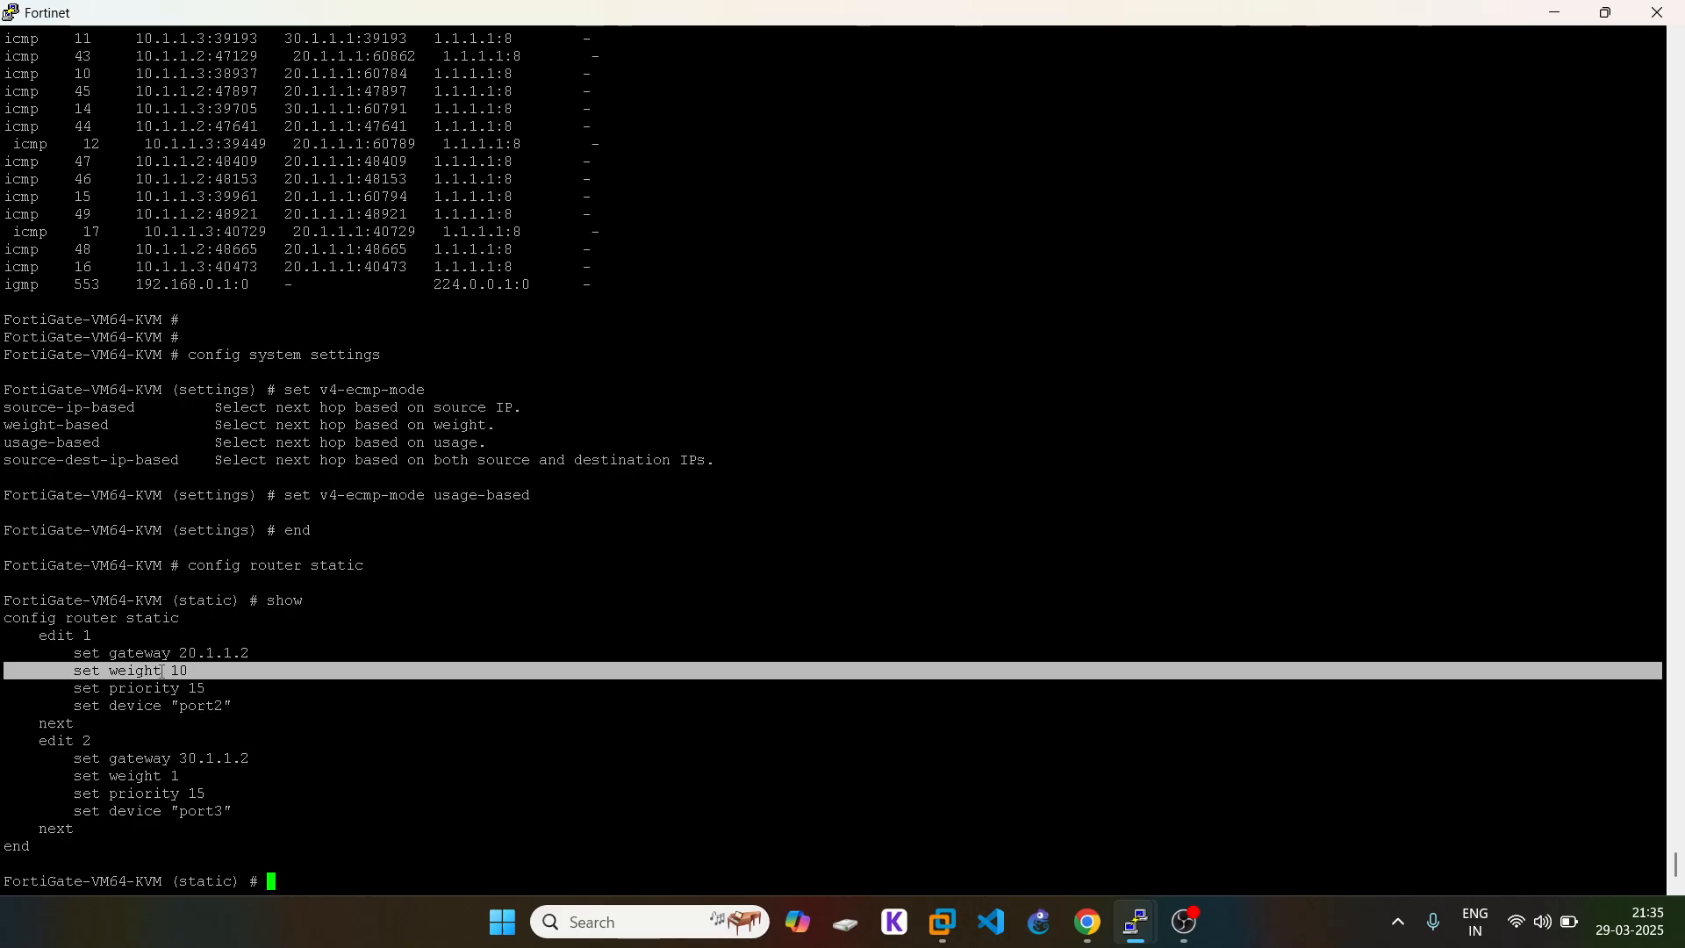
{"action": "left_click", "coordinate": [372, 750]}
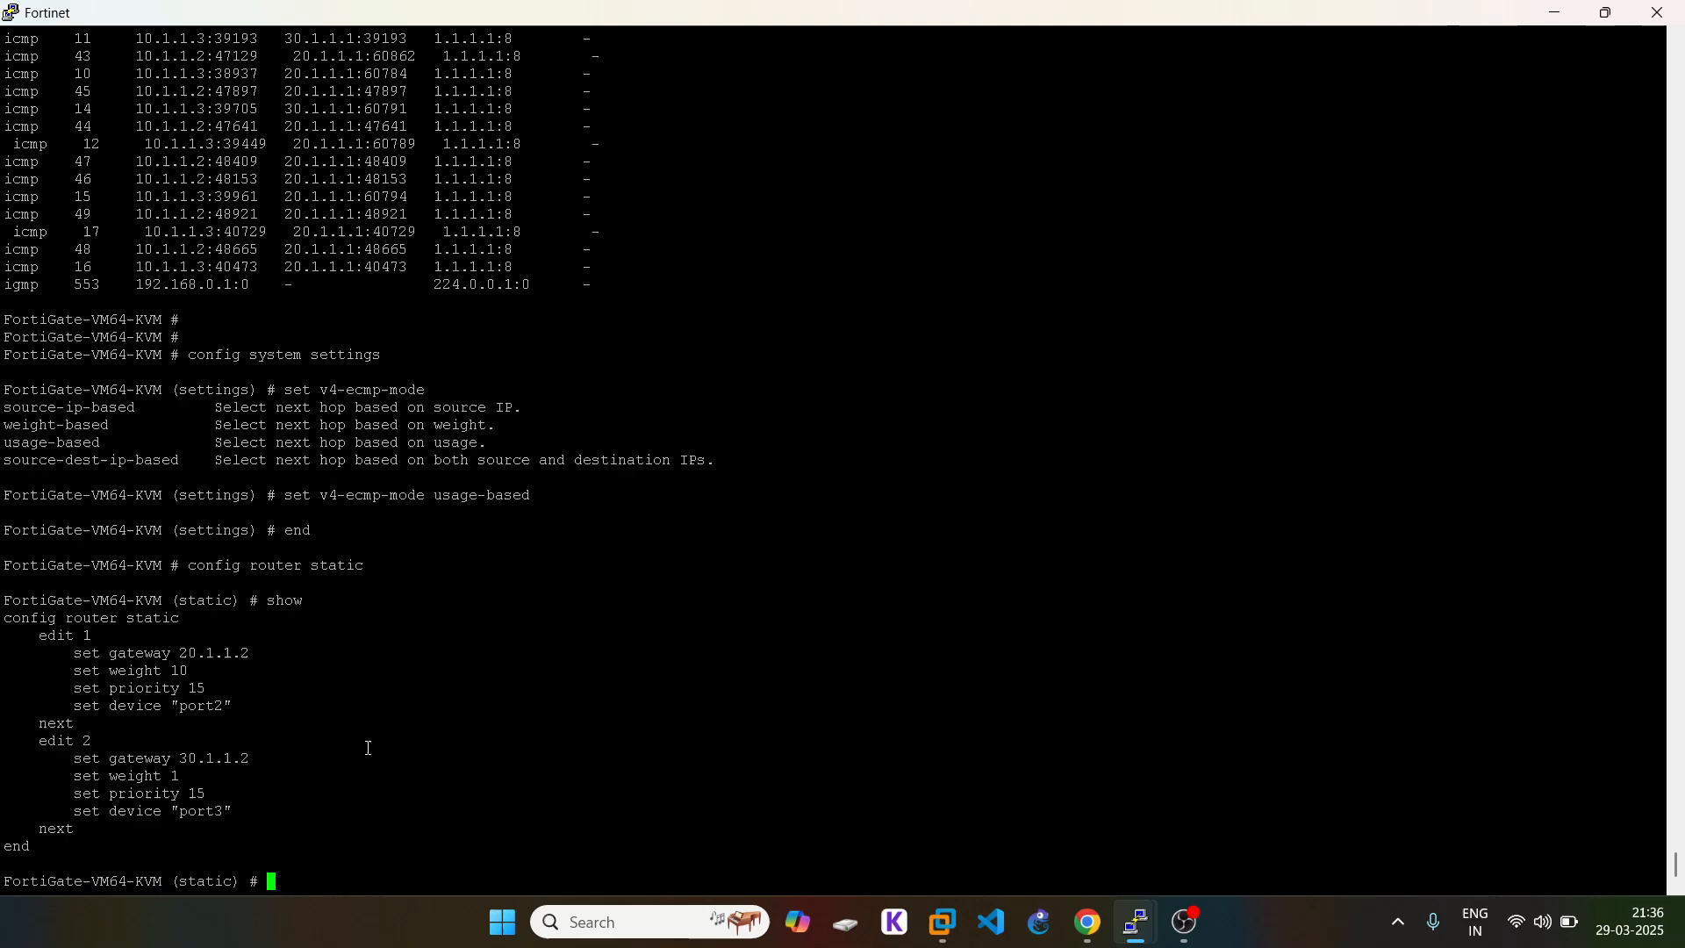
Step: Open static route 1 with edit 1 and re-run its set weight 10 line
{"action": "double_click", "coordinate": [67, 642]}
{"action": "left_click", "coordinate": [291, 693]}
{"action": "triple_click", "coordinate": [100, 638]}
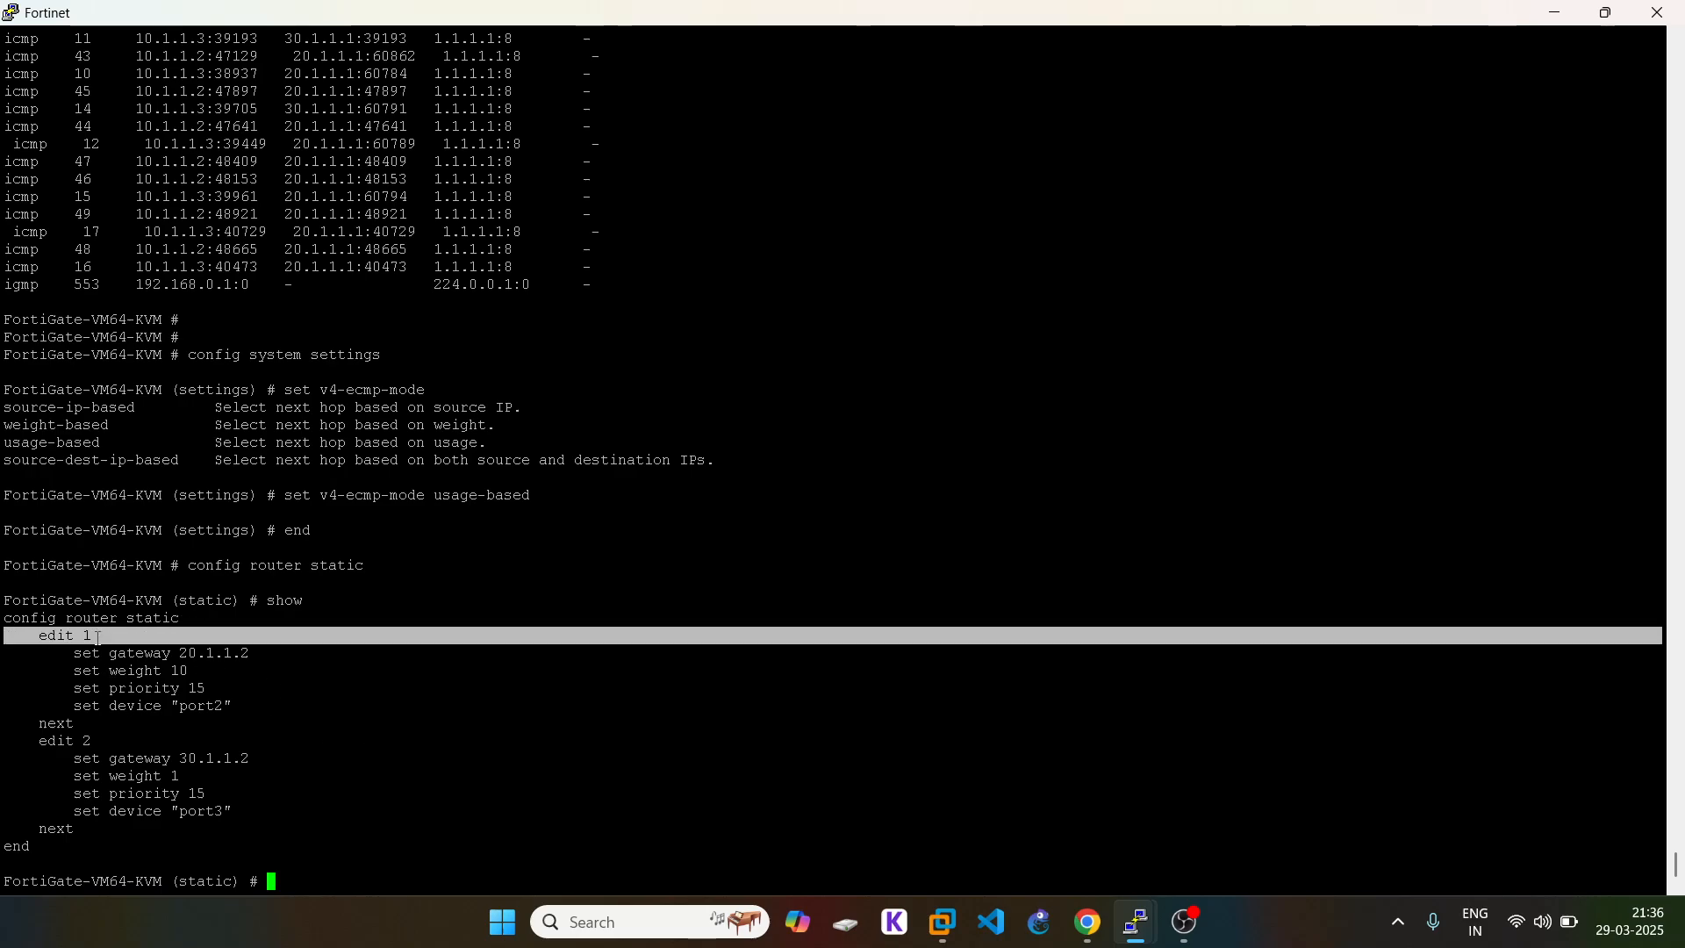
{"action": "right_click", "coordinate": [433, 722]}
{"action": "triple_click", "coordinate": [134, 635]}
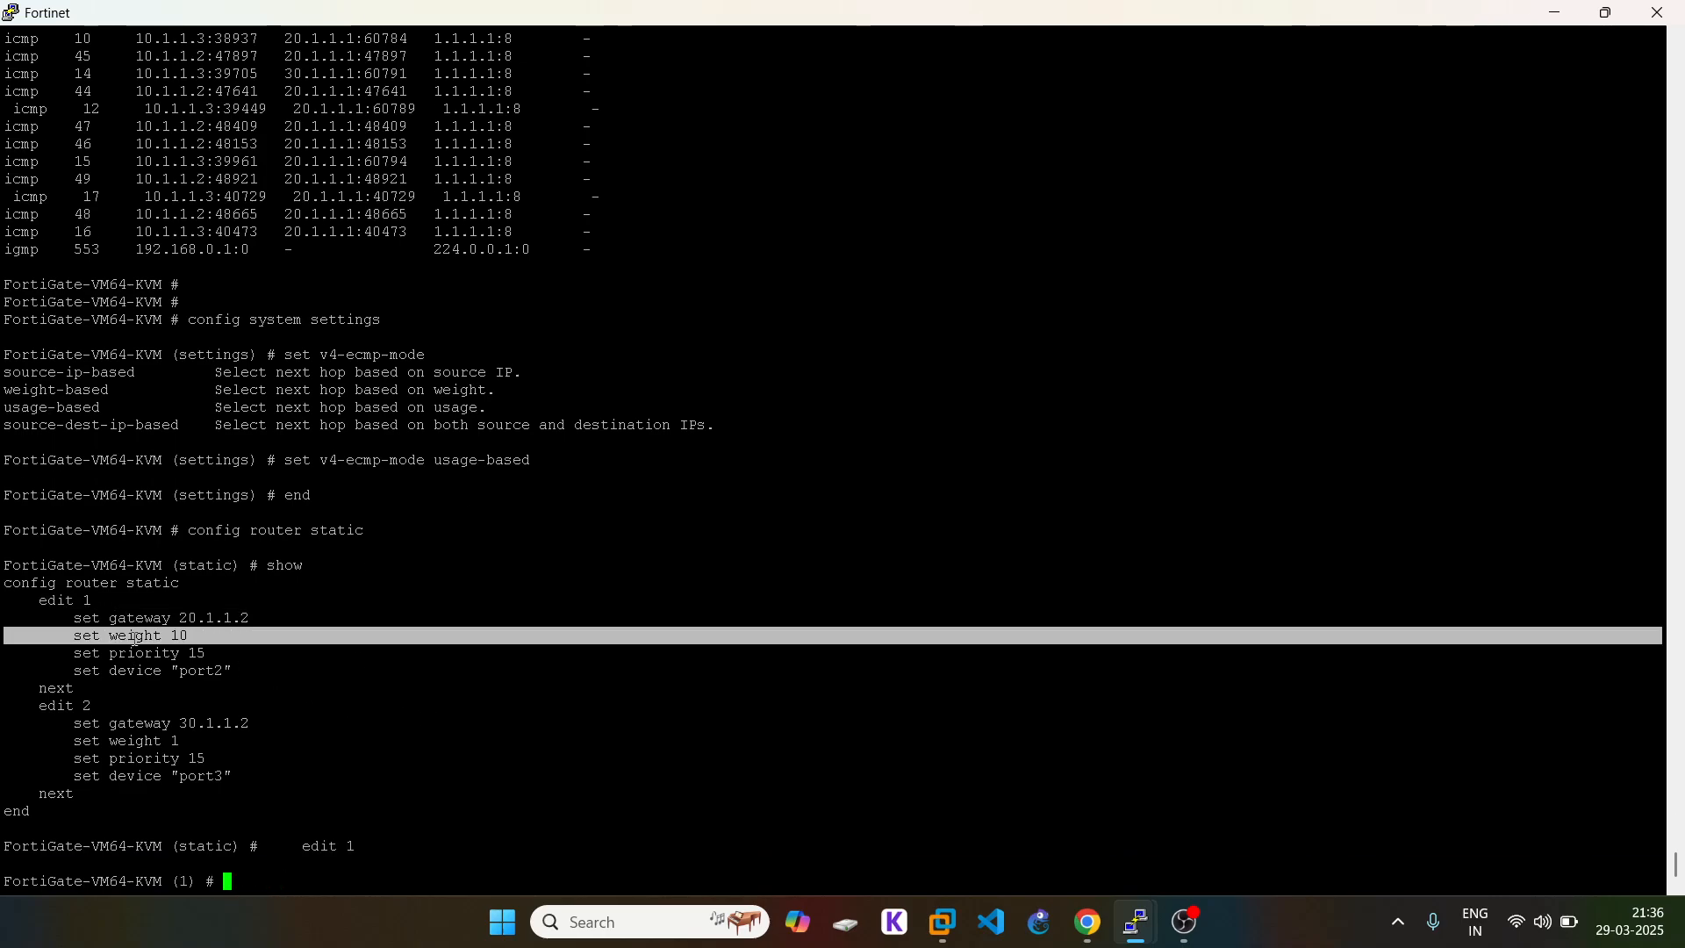
{"action": "right_click", "coordinate": [301, 683]}
Step: Try deleting route 1's weight 10, then set its weight to 0
{"action": "left_click", "coordinate": [301, 684]}
{"action": "key", "text": "Up"}
{"action": "type", "text": "delete"}
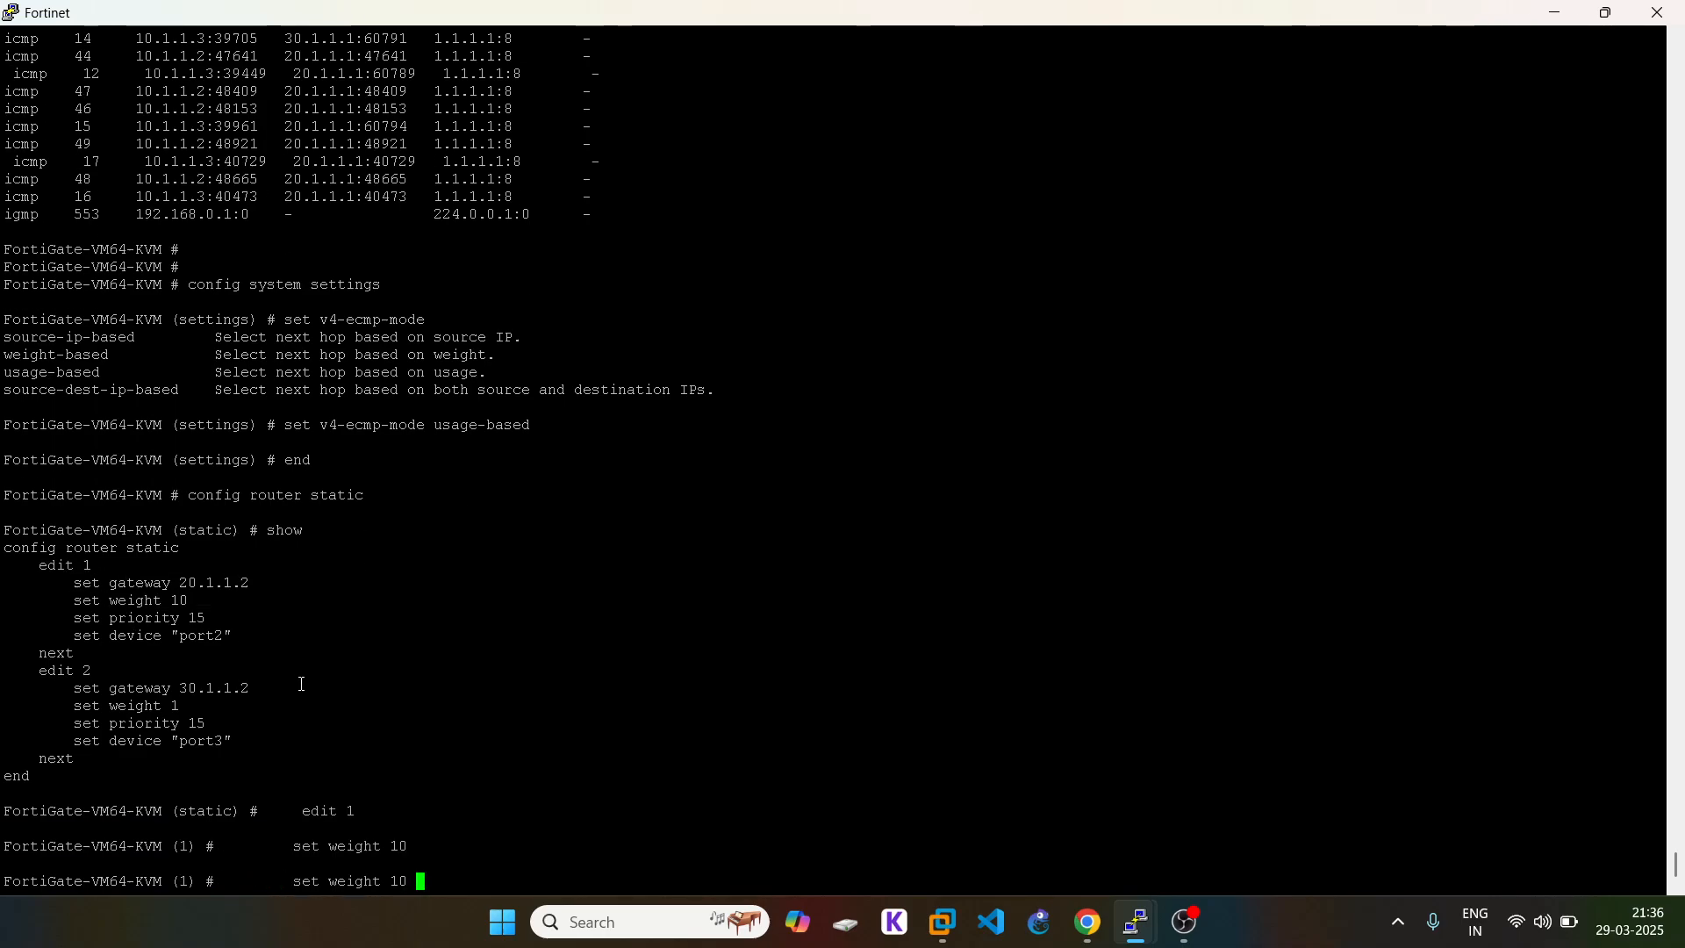
{"action": "key", "text": "Return"}
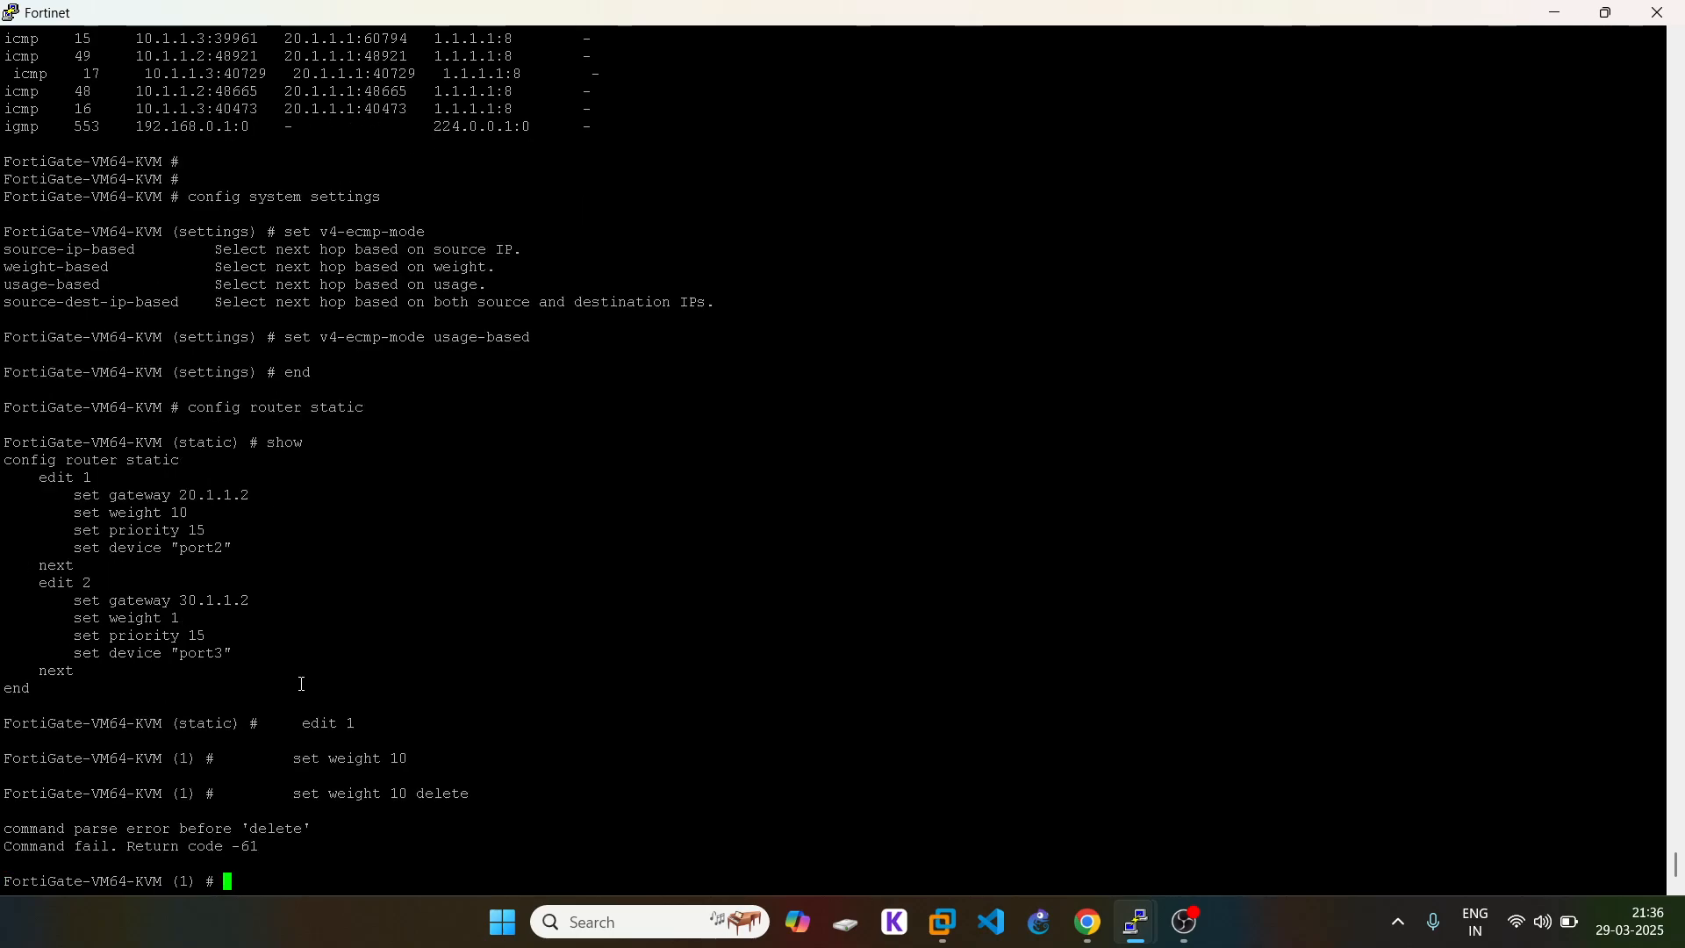
{"action": "key", "text": "Up"}
{"action": "key", "text": "Down"}
{"action": "type", "text": "de"}
{"action": "key", "text": "BackSpace"}
{"action": "key", "text": "BackSpace"}
{"action": "type", "text": "delete w"}
{"action": "key", "text": "BackSpace"}
{"action": "left_click_drag", "start_coordinate": [110, 513], "coordinate": [202, 513]}
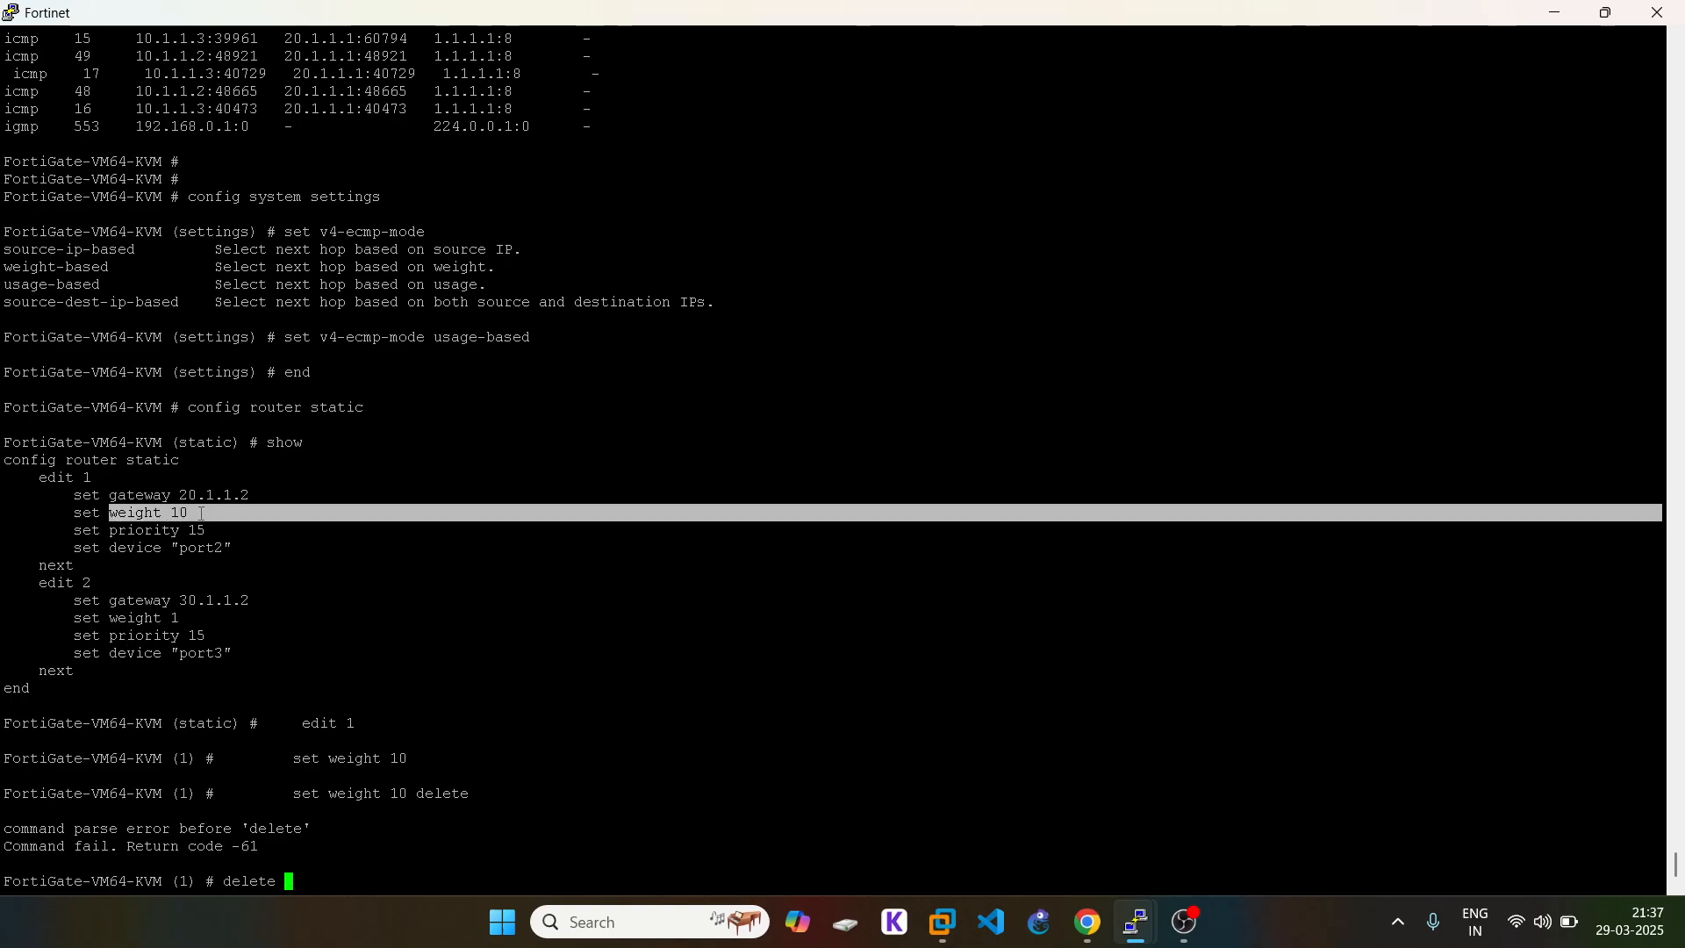
{"action": "right_click", "coordinate": [486, 699]}
{"action": "left_click", "coordinate": [481, 694]}
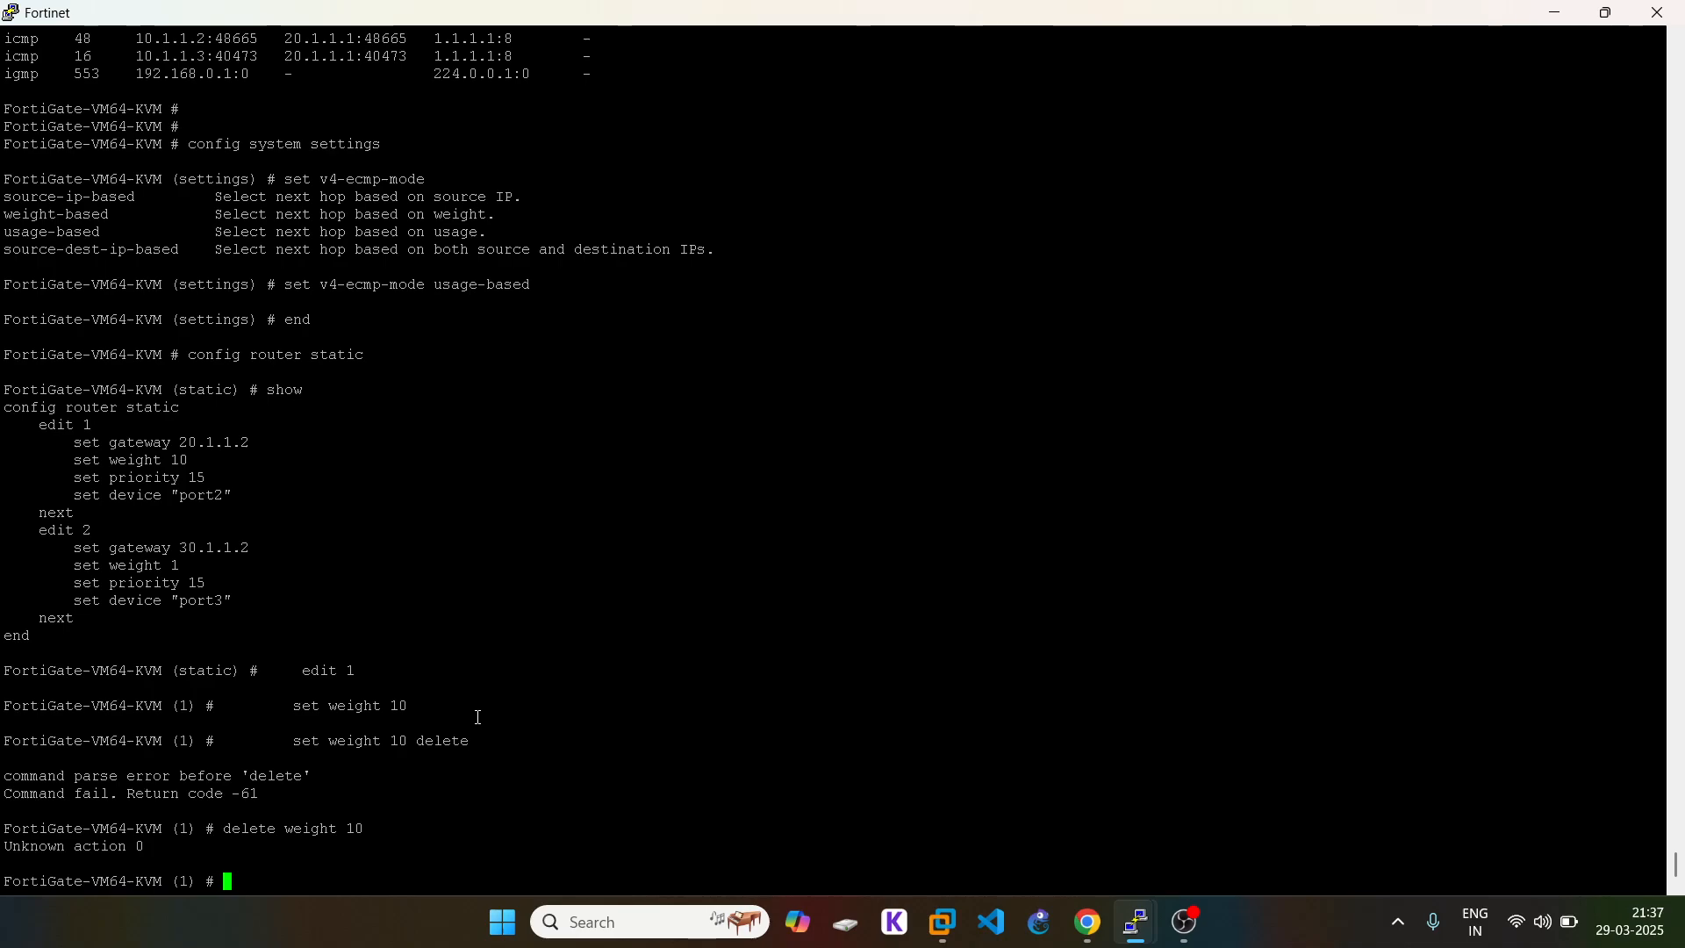
{"action": "type", "text": "set weight 0"}
{"action": "key", "text": "Return"}
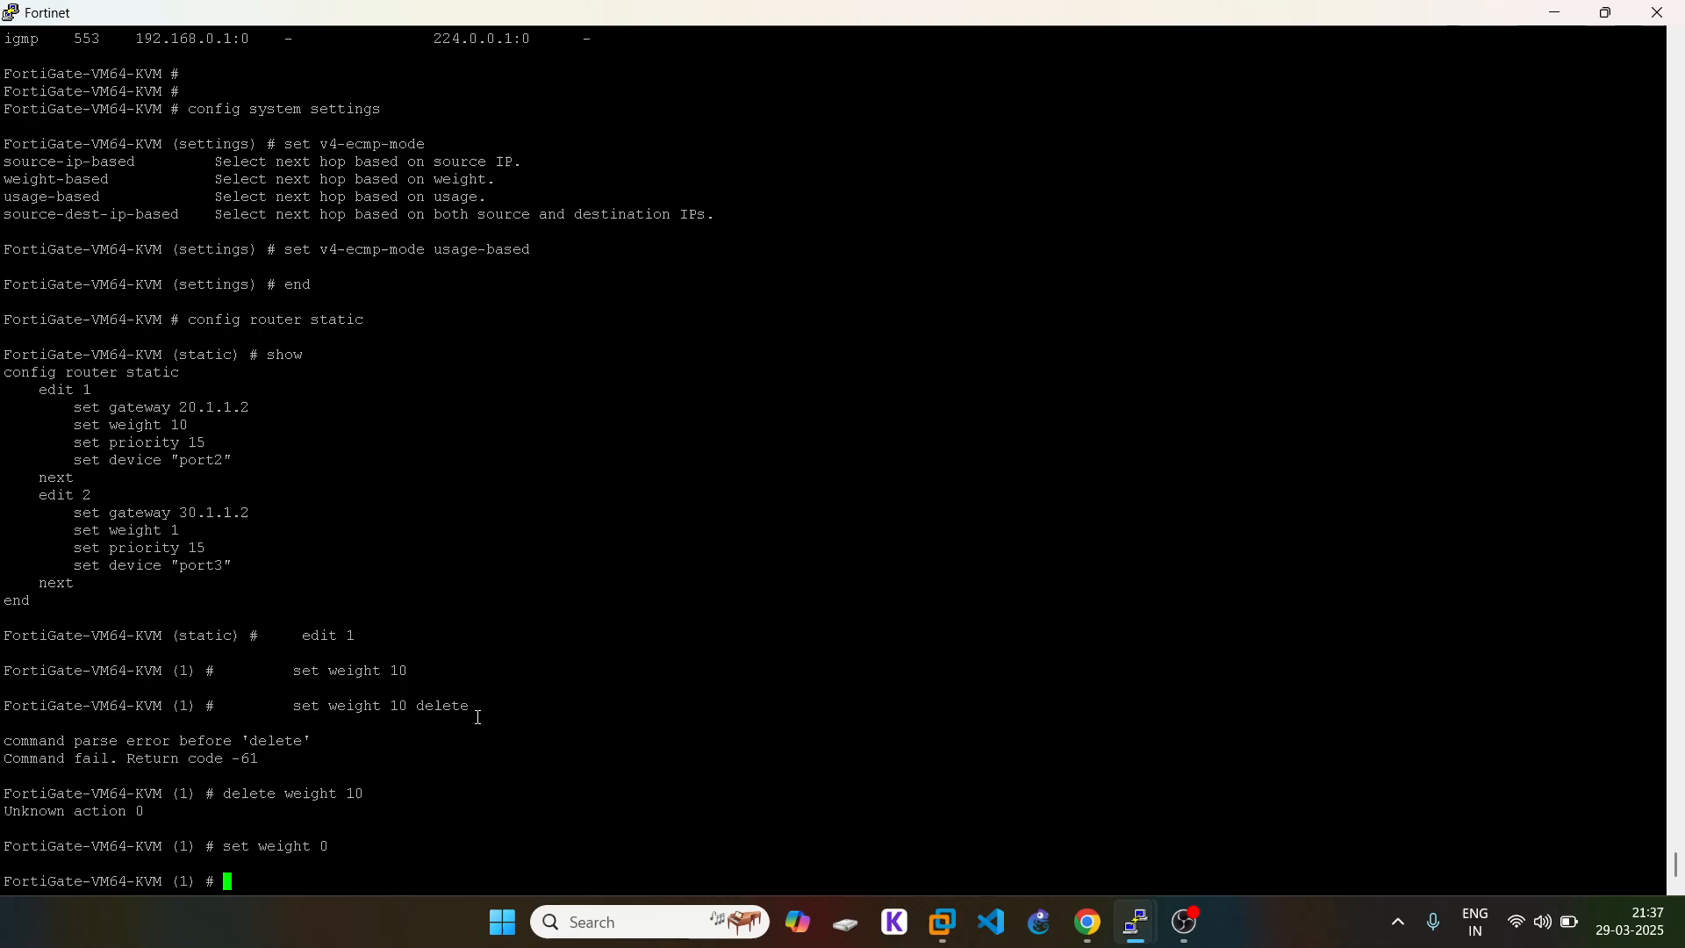
Step: Finish route 1, set static route 2's weight to 0, and save with end
{"action": "key", "text": "Up"}
{"action": "key", "text": "Up"}
{"action": "key", "text": "Up"}
{"action": "key", "text": "Up"}
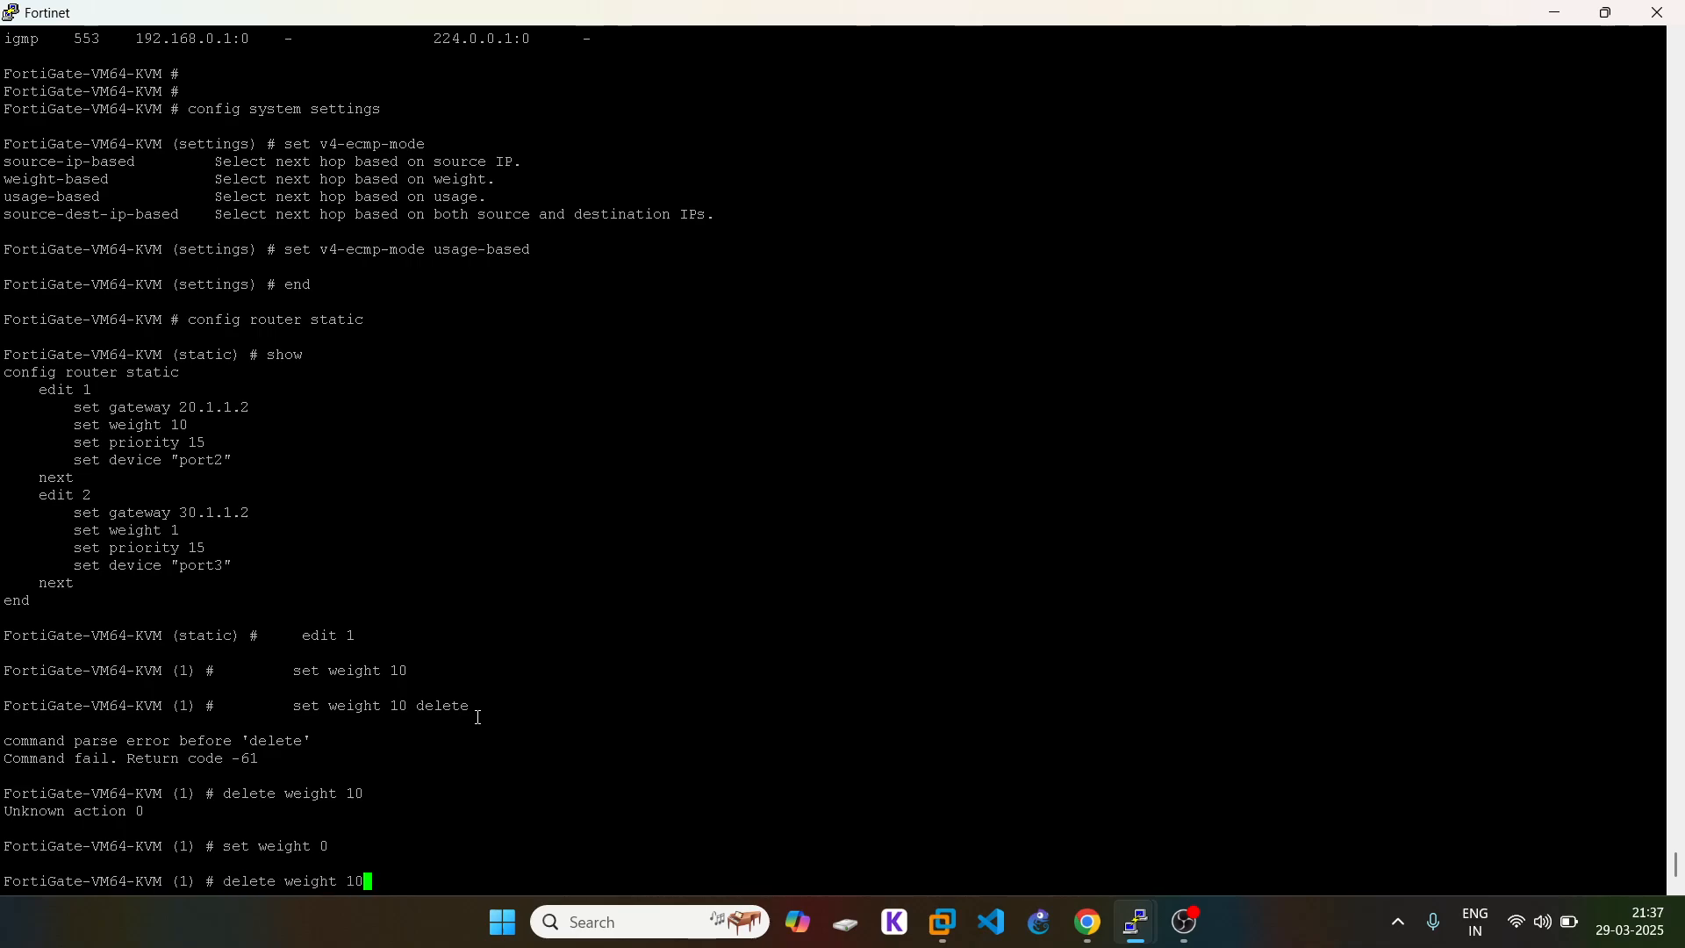
{"action": "key", "text": "Up"}
{"action": "key", "text": "BackSpace"}
{"action": "key", "text": "BackSpace"}
{"action": "key", "text": "BackSpace"}
{"action": "key", "text": "BackSpace"}
{"action": "key", "text": "BackSpace"}
{"action": "key", "text": "BackSpace"}
{"action": "type", "text": "next"}
{"action": "key", "text": "Return"}
{"action": "type", "text": "ed"}
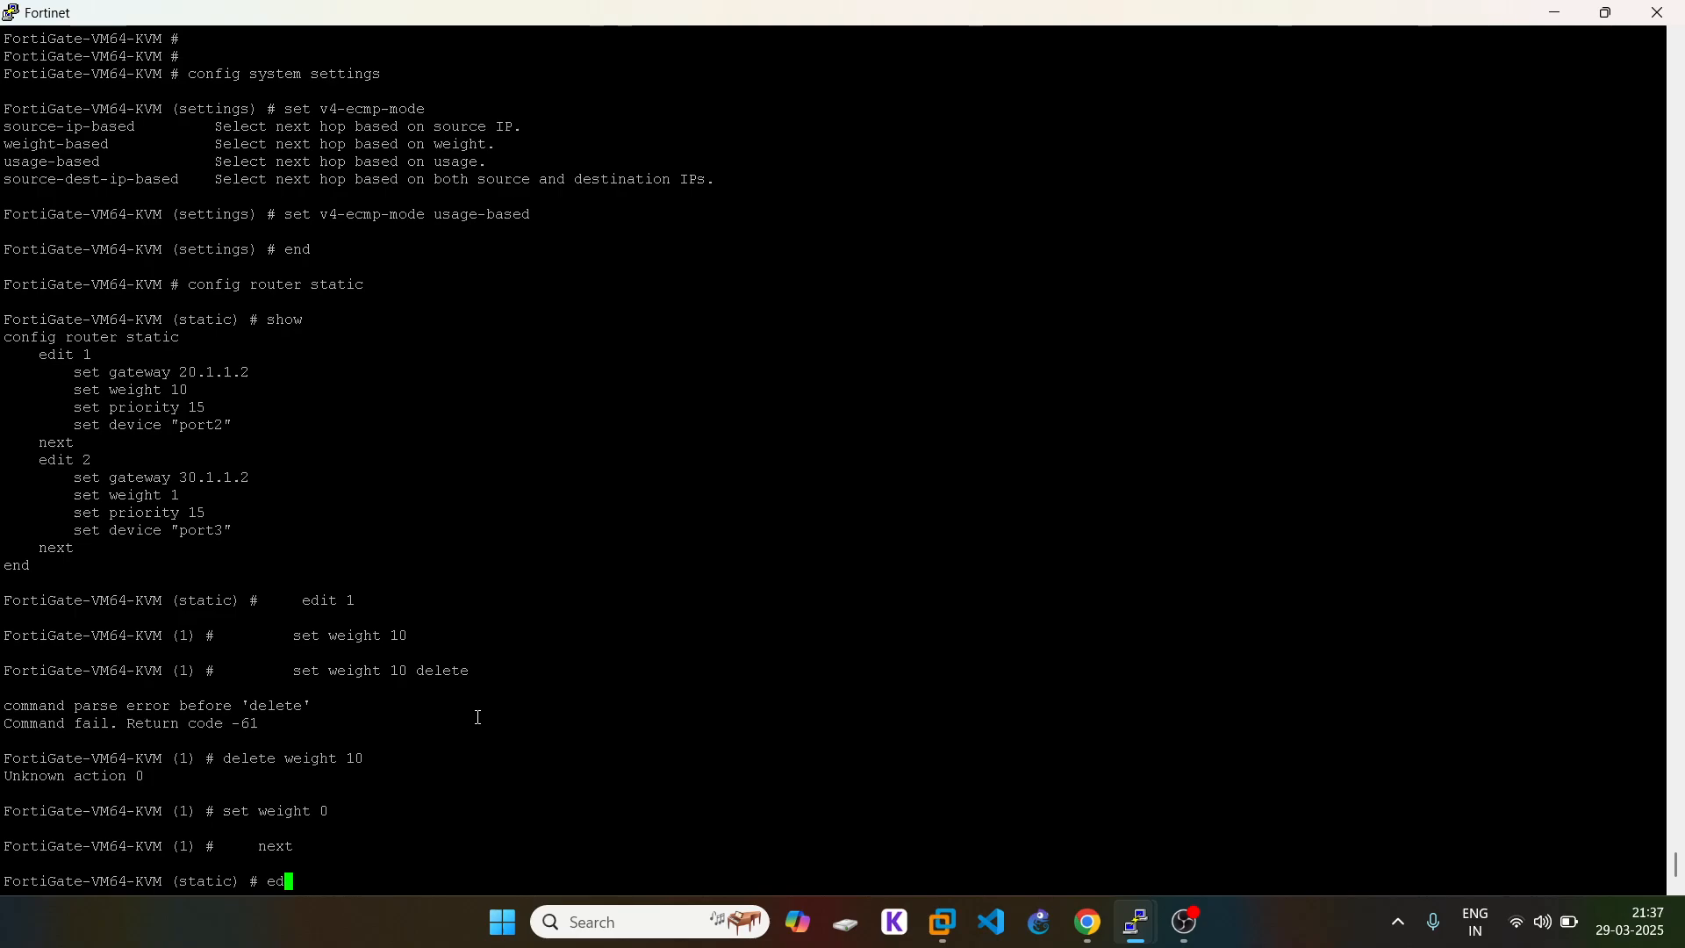
{"action": "type", "text": "it 2"}
{"action": "key", "text": "Return"}
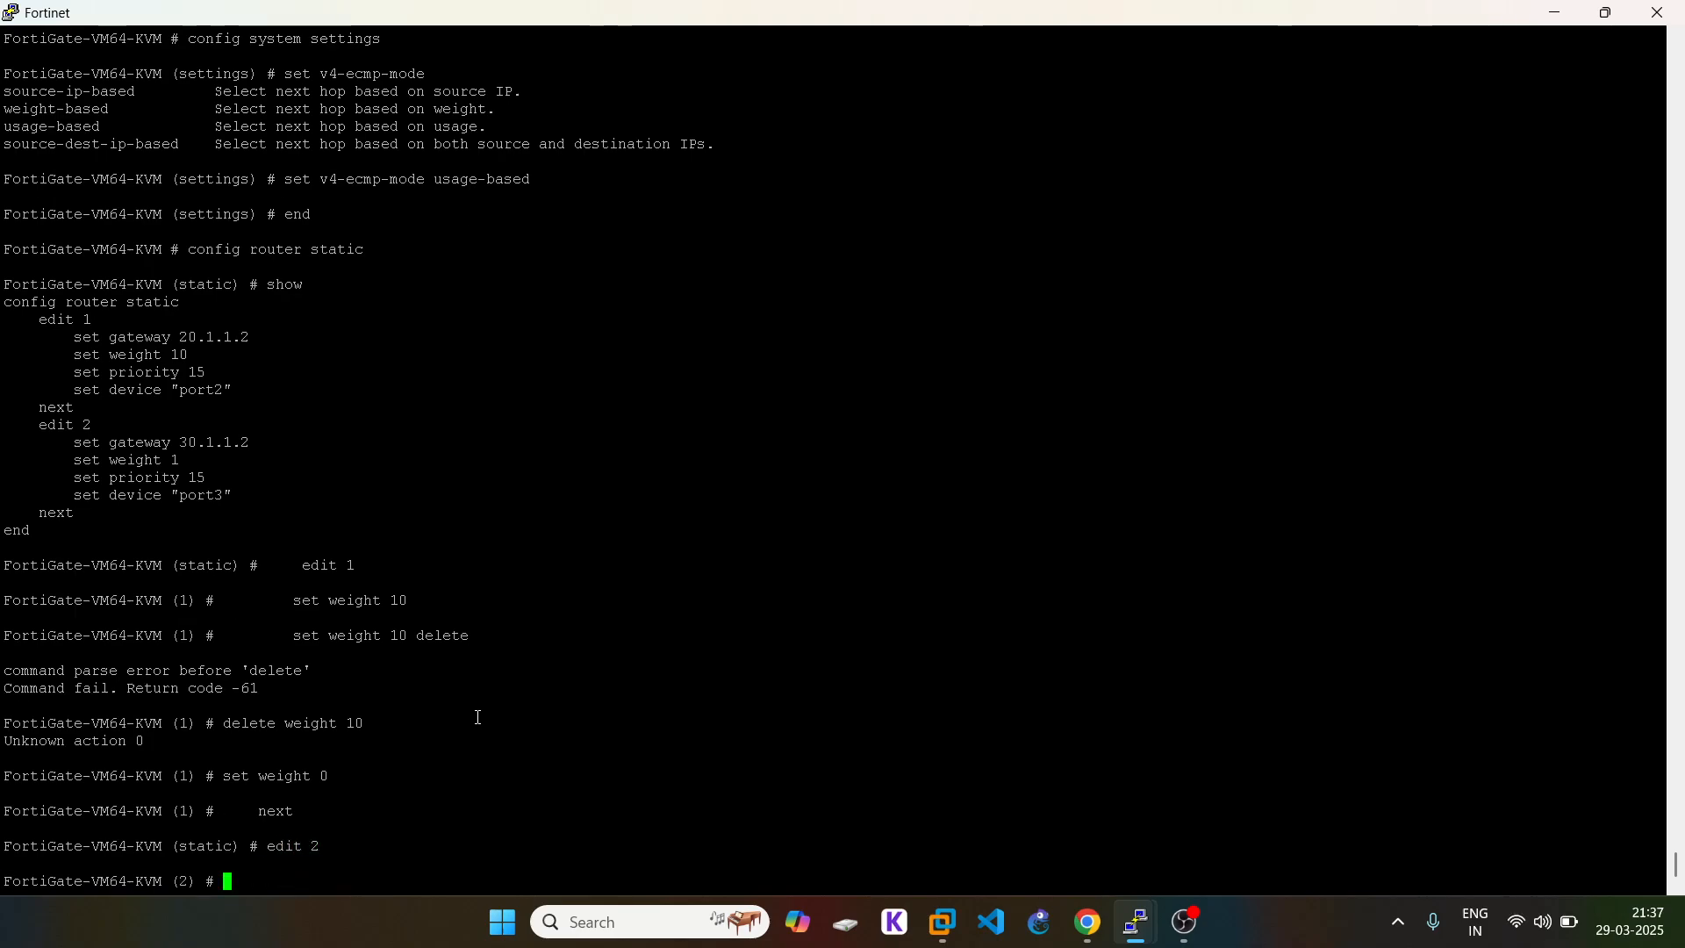
{"action": "type", "text": "set wi"}
{"action": "key", "text": "BackSpace"}
{"action": "type", "text": "eight 0"}
{"action": "key", "text": "Return"}
{"action": "type", "text": "e"}
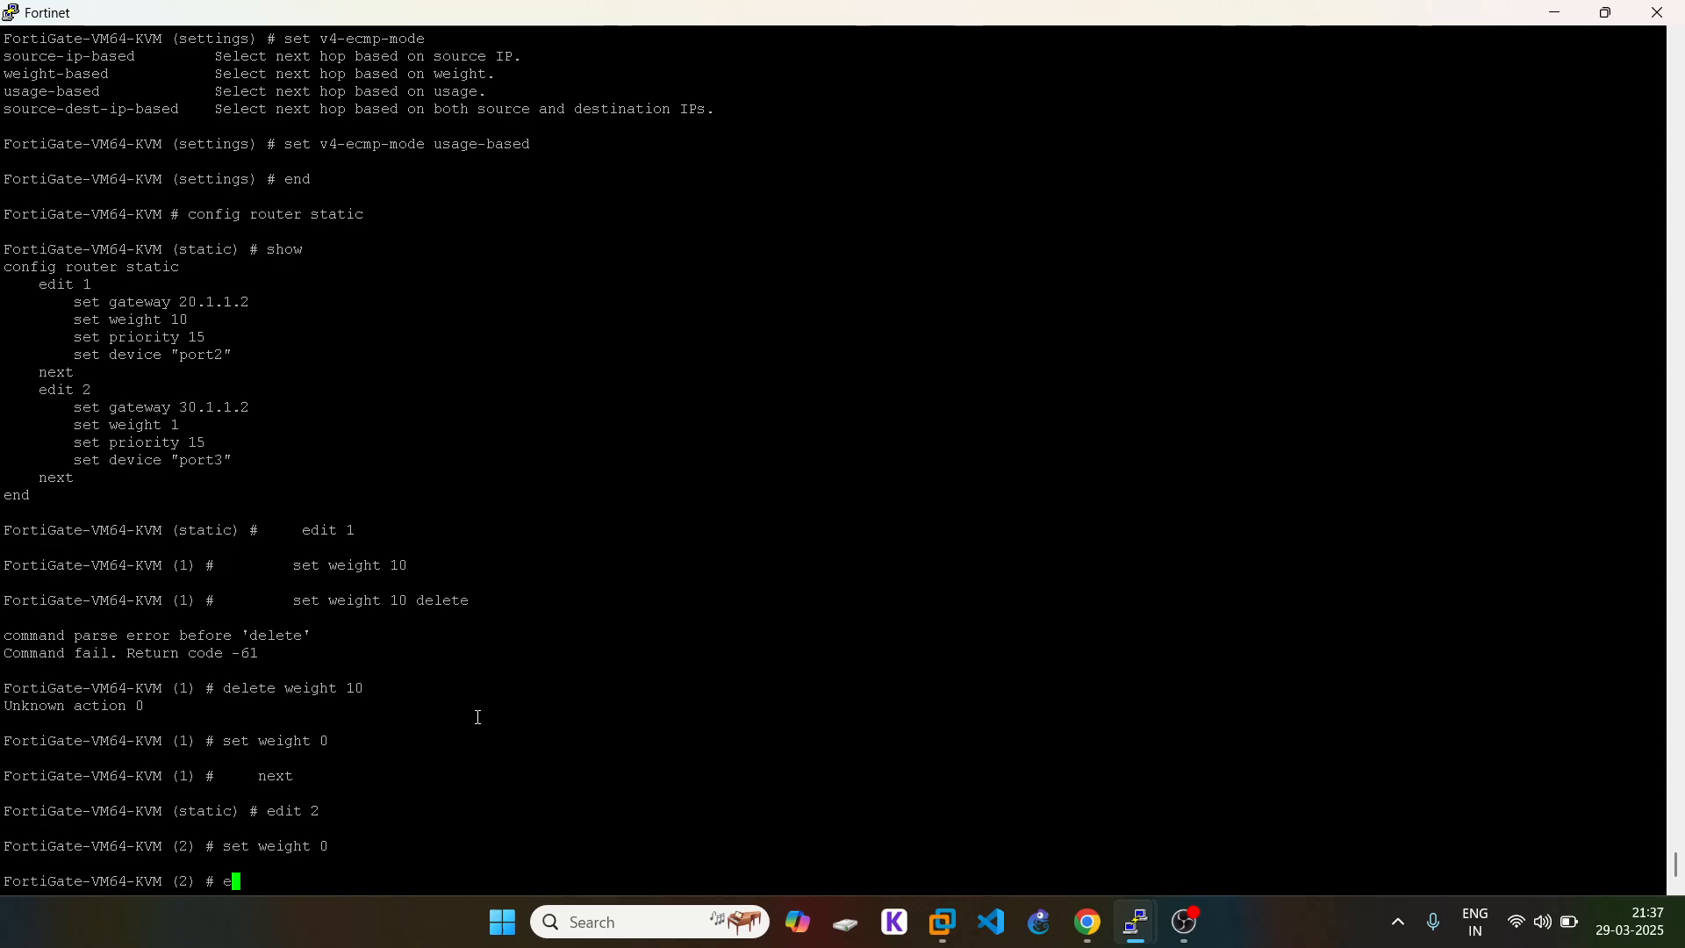
{"action": "type", "text": "nd"}
{"action": "key", "text": "Return"}
Step: Show the static routes, now listing only gateway, priority 15 and device, then end
{"action": "type", "text": "config router "}
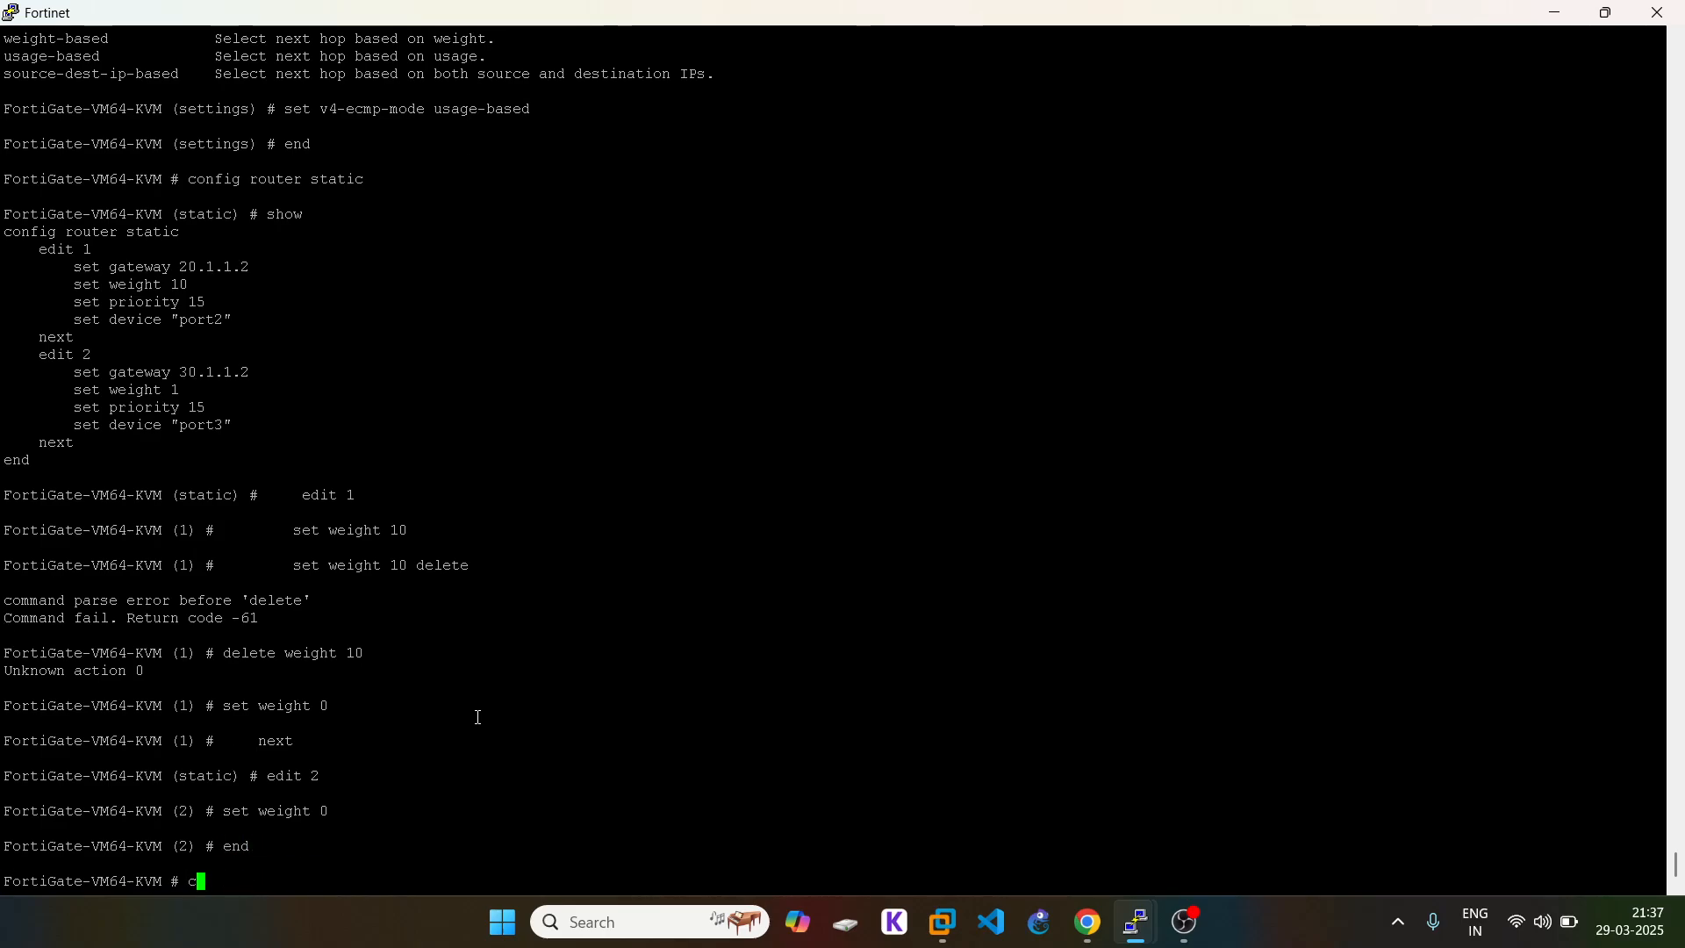
{"action": "type", "text": "st"}
{"action": "key", "text": "Tab"}
{"action": "key", "text": "Return"}
{"action": "type", "text": "show"}
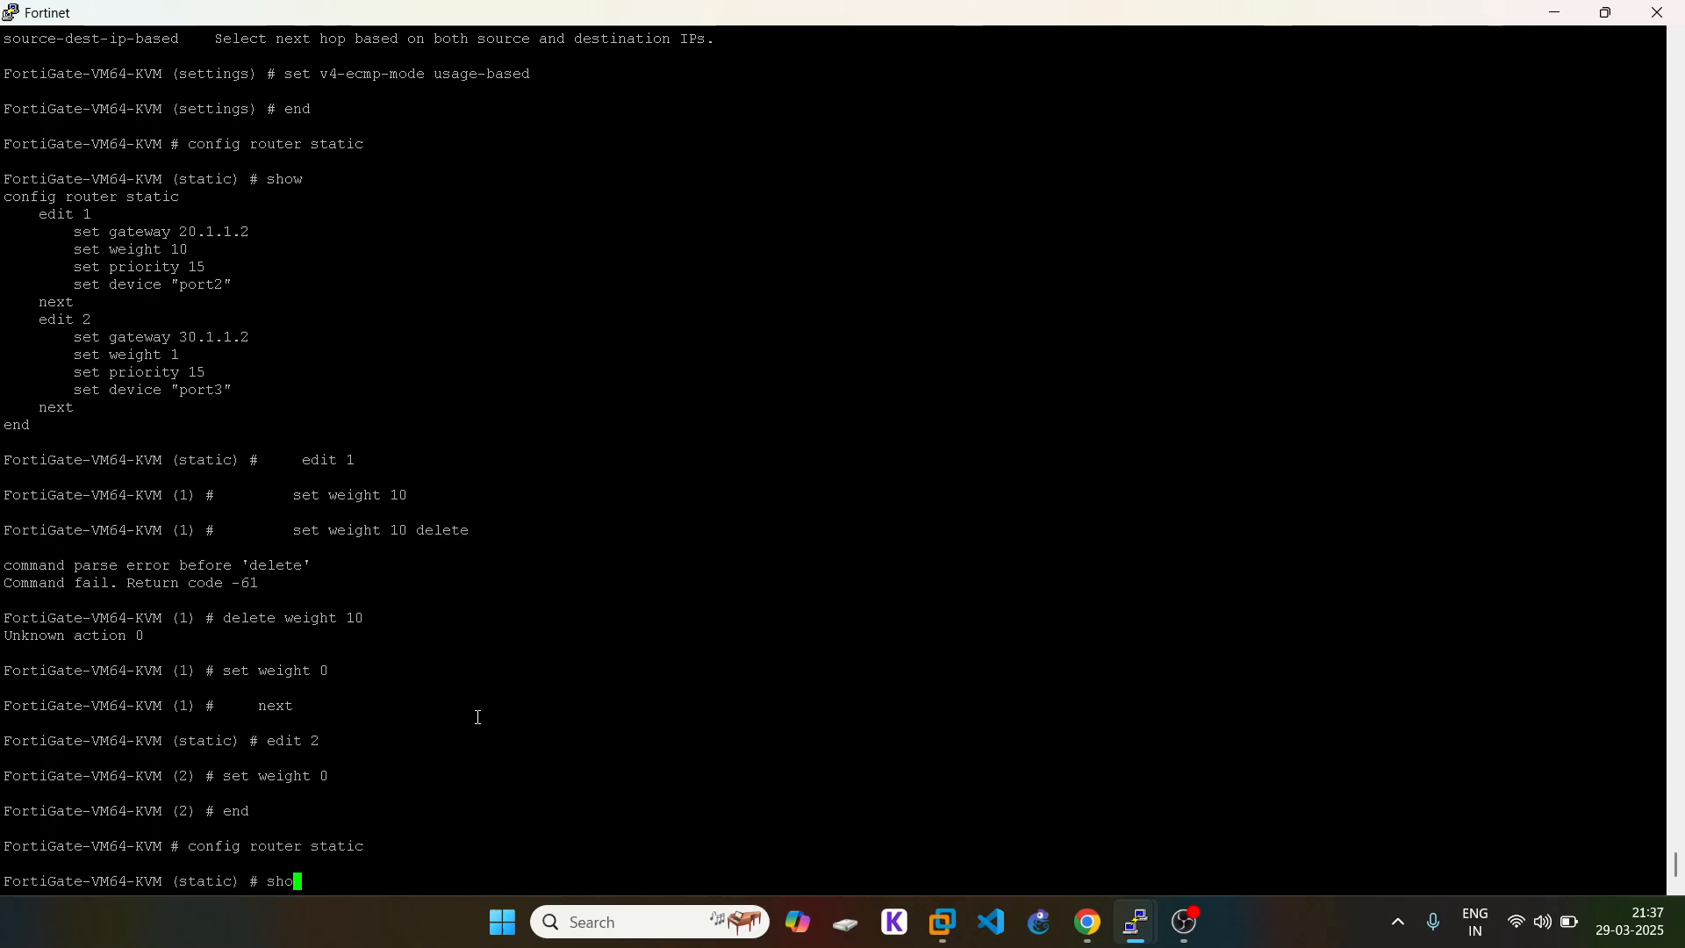
{"action": "key", "text": "Return"}
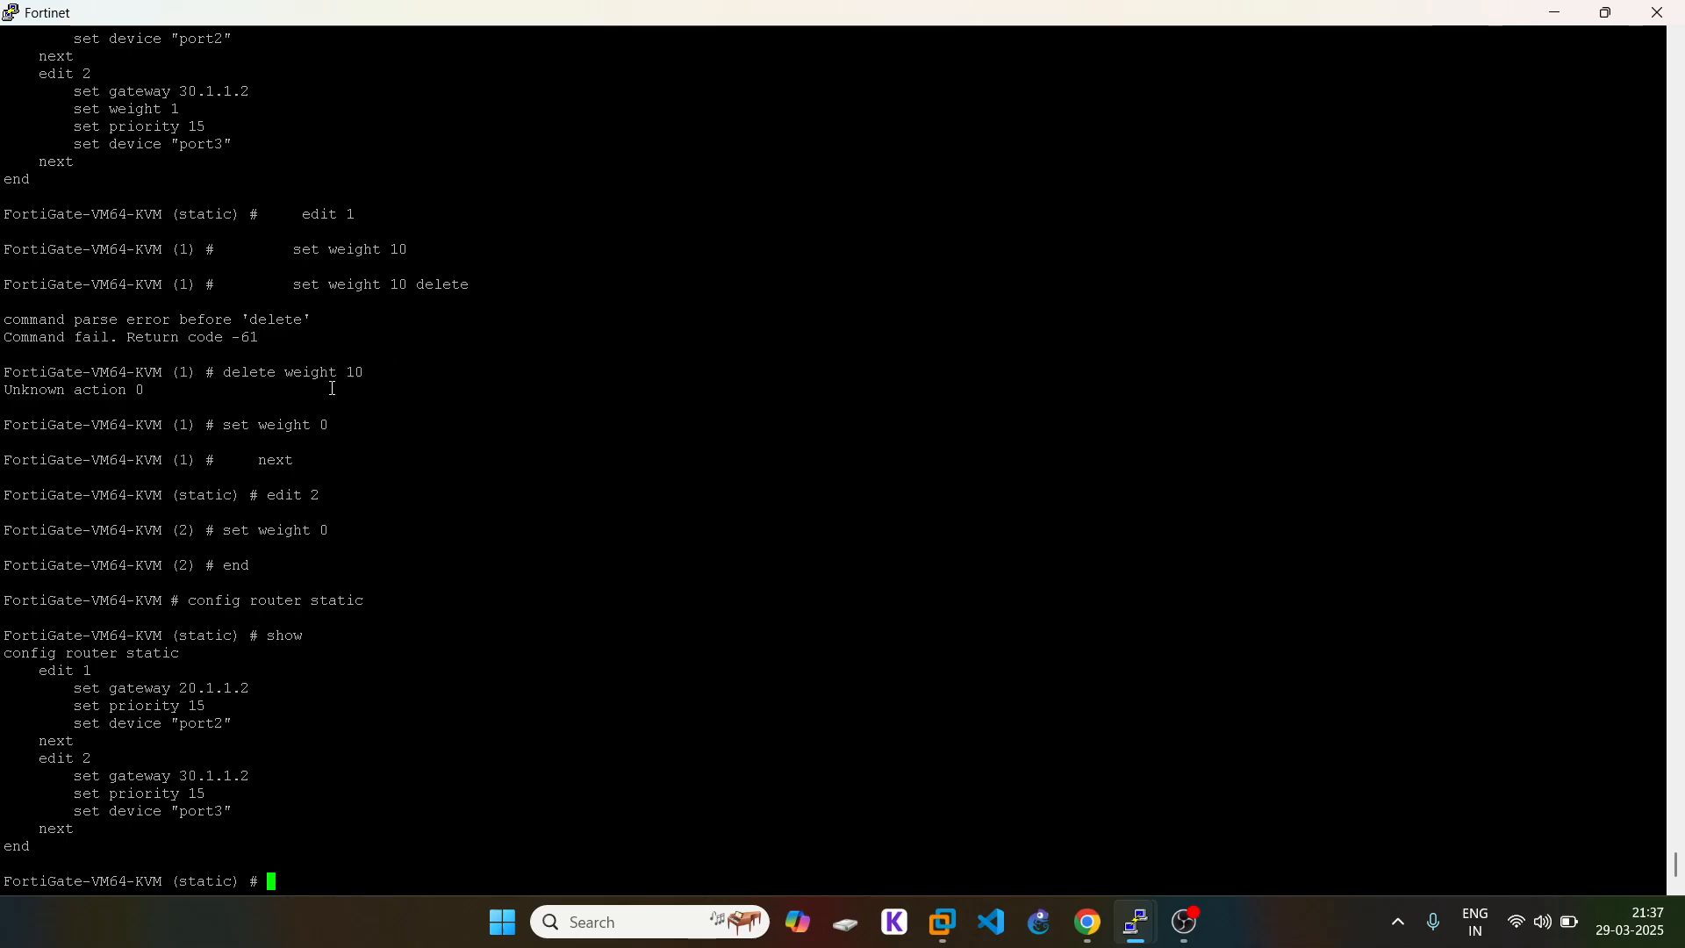
{"action": "type", "text": "end"}
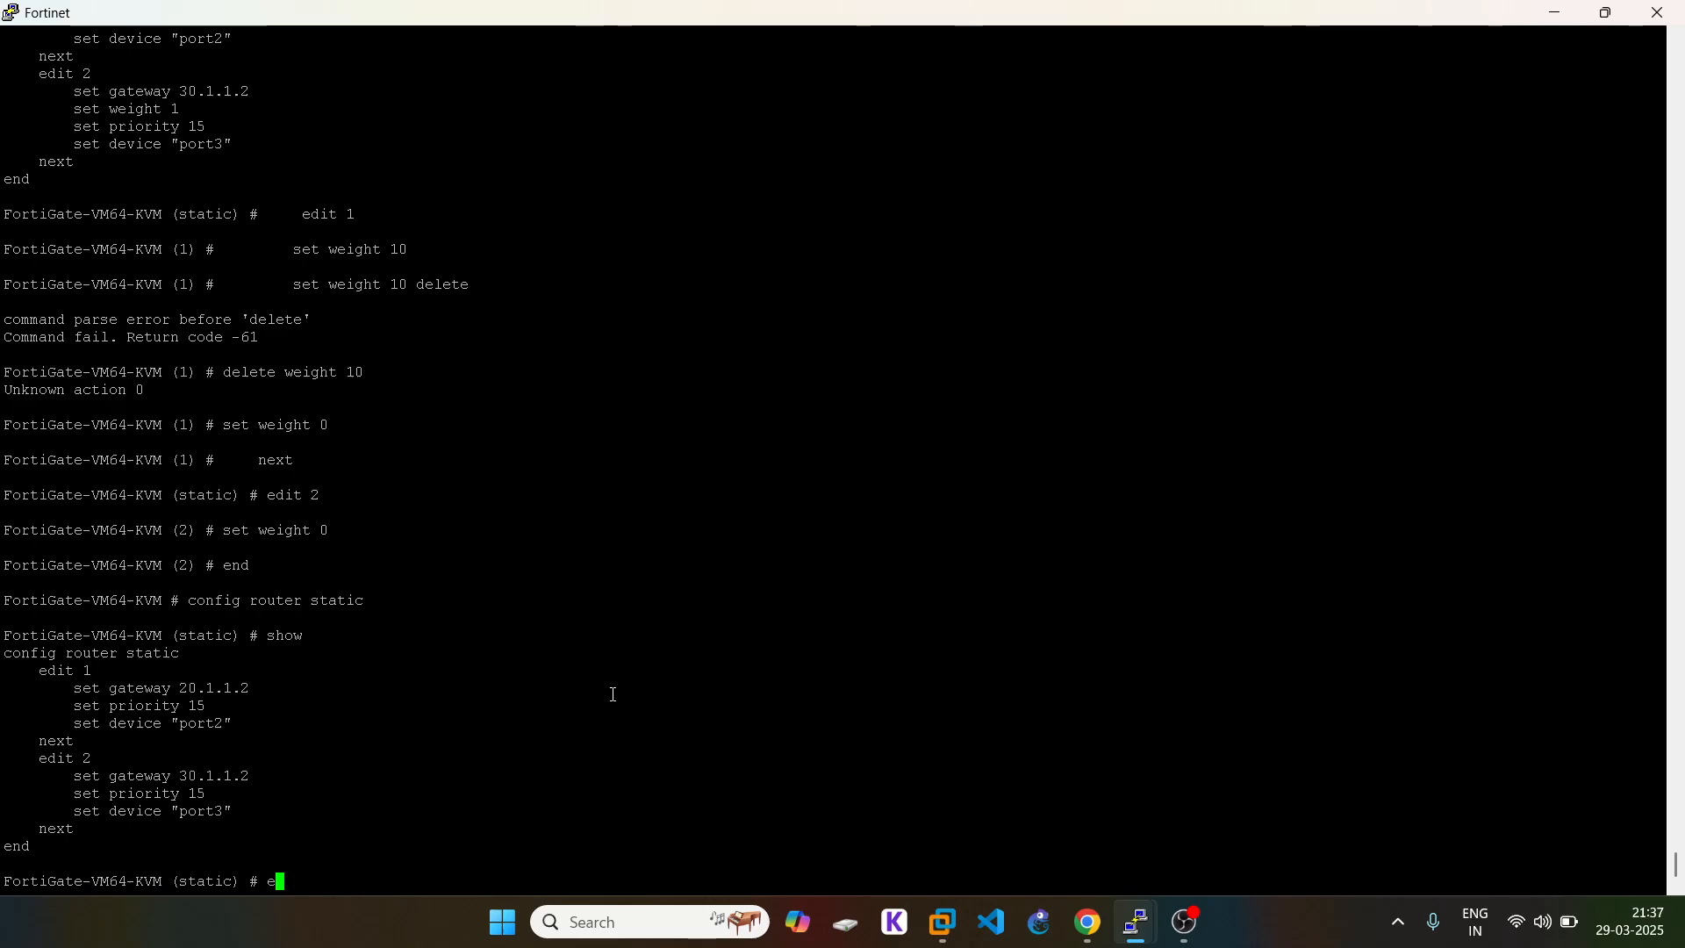
{"action": "key", "text": "Return"}
{"action": "key", "text": "Return"}
{"action": "key", "text": "Return"}
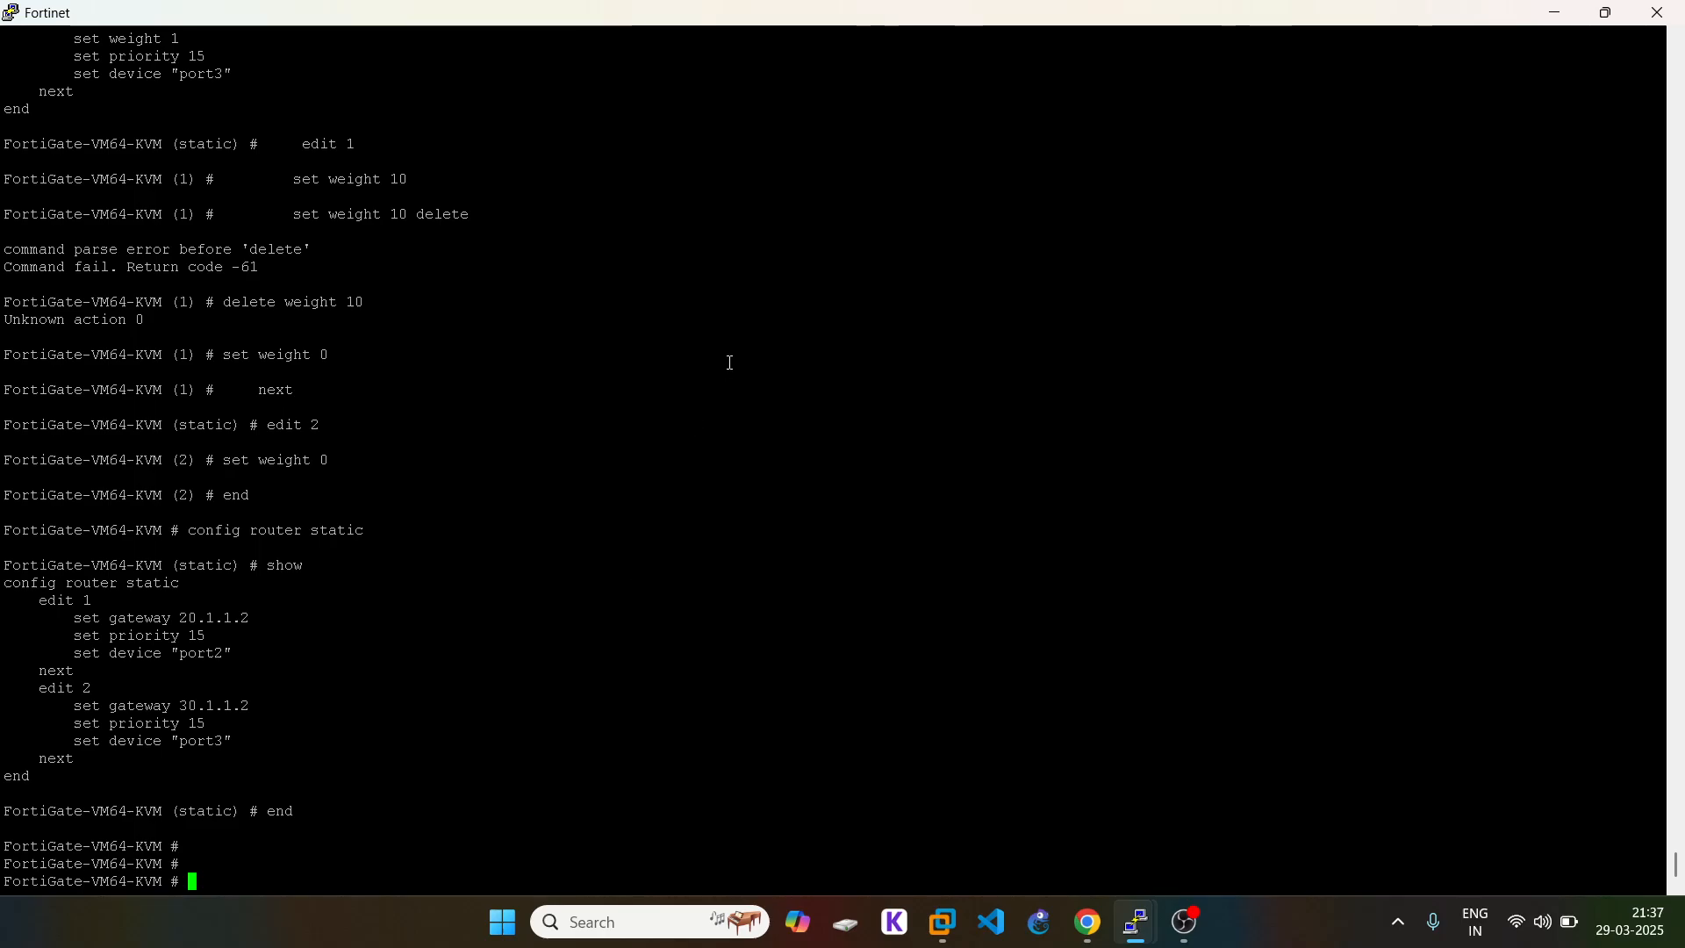
Step: Enter config system interface, list it, and select the edit "port2" line for reuse
{"action": "left_click", "coordinate": [1086, 935]}
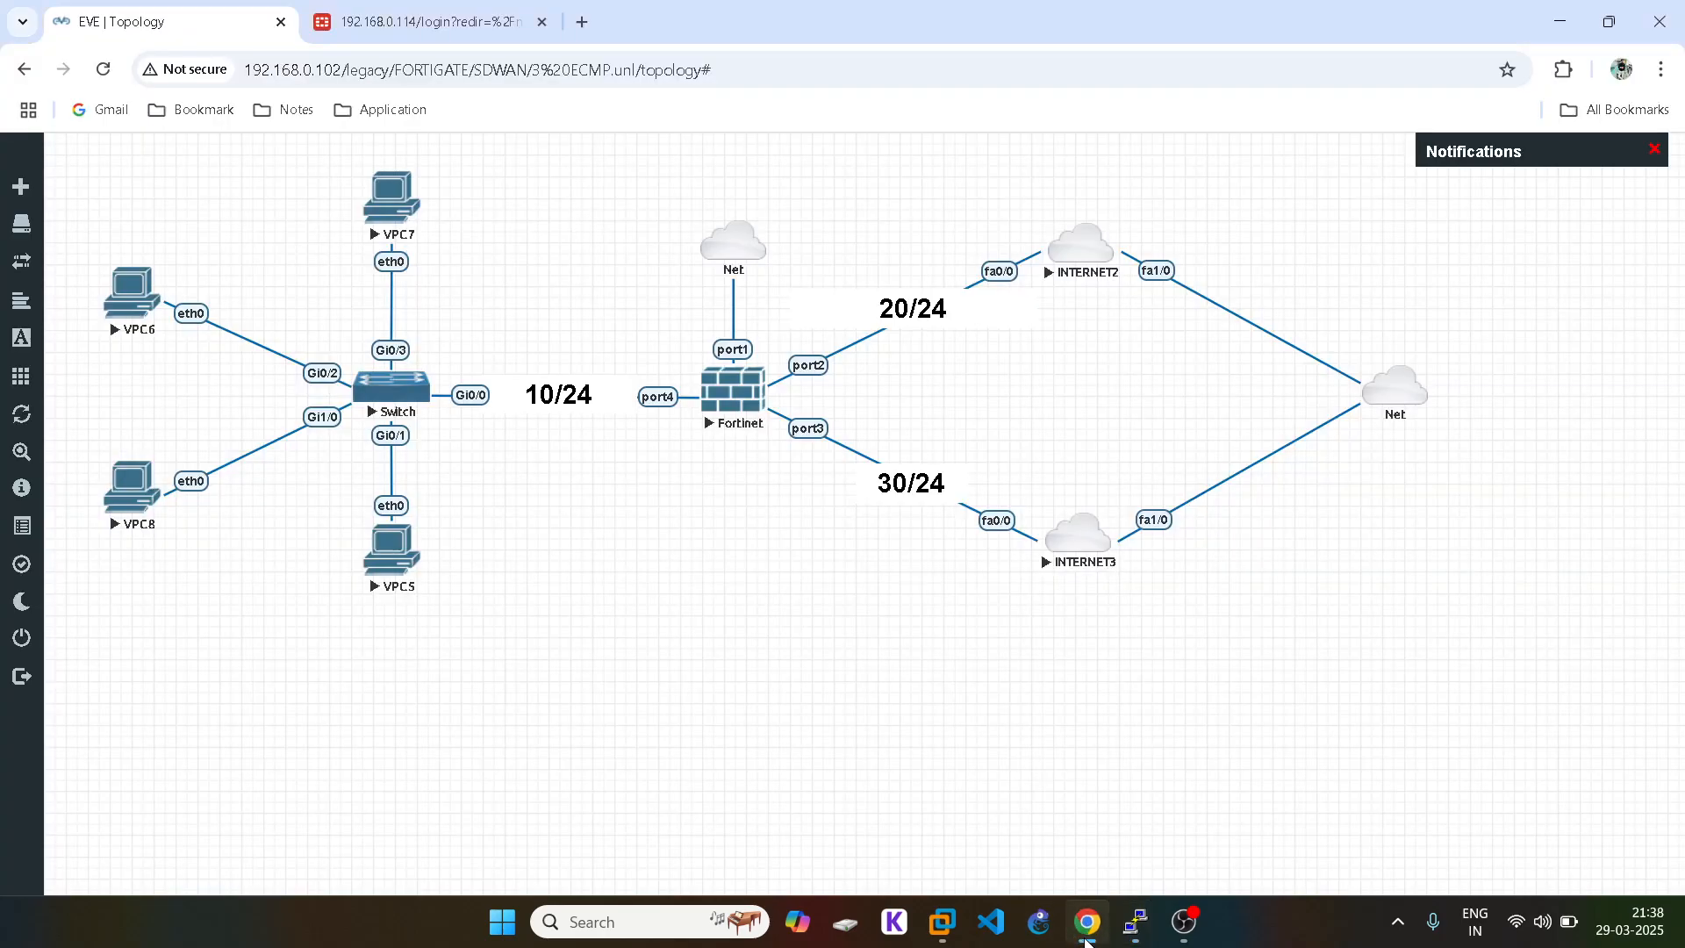
{"action": "left_click", "coordinate": [1086, 936]}
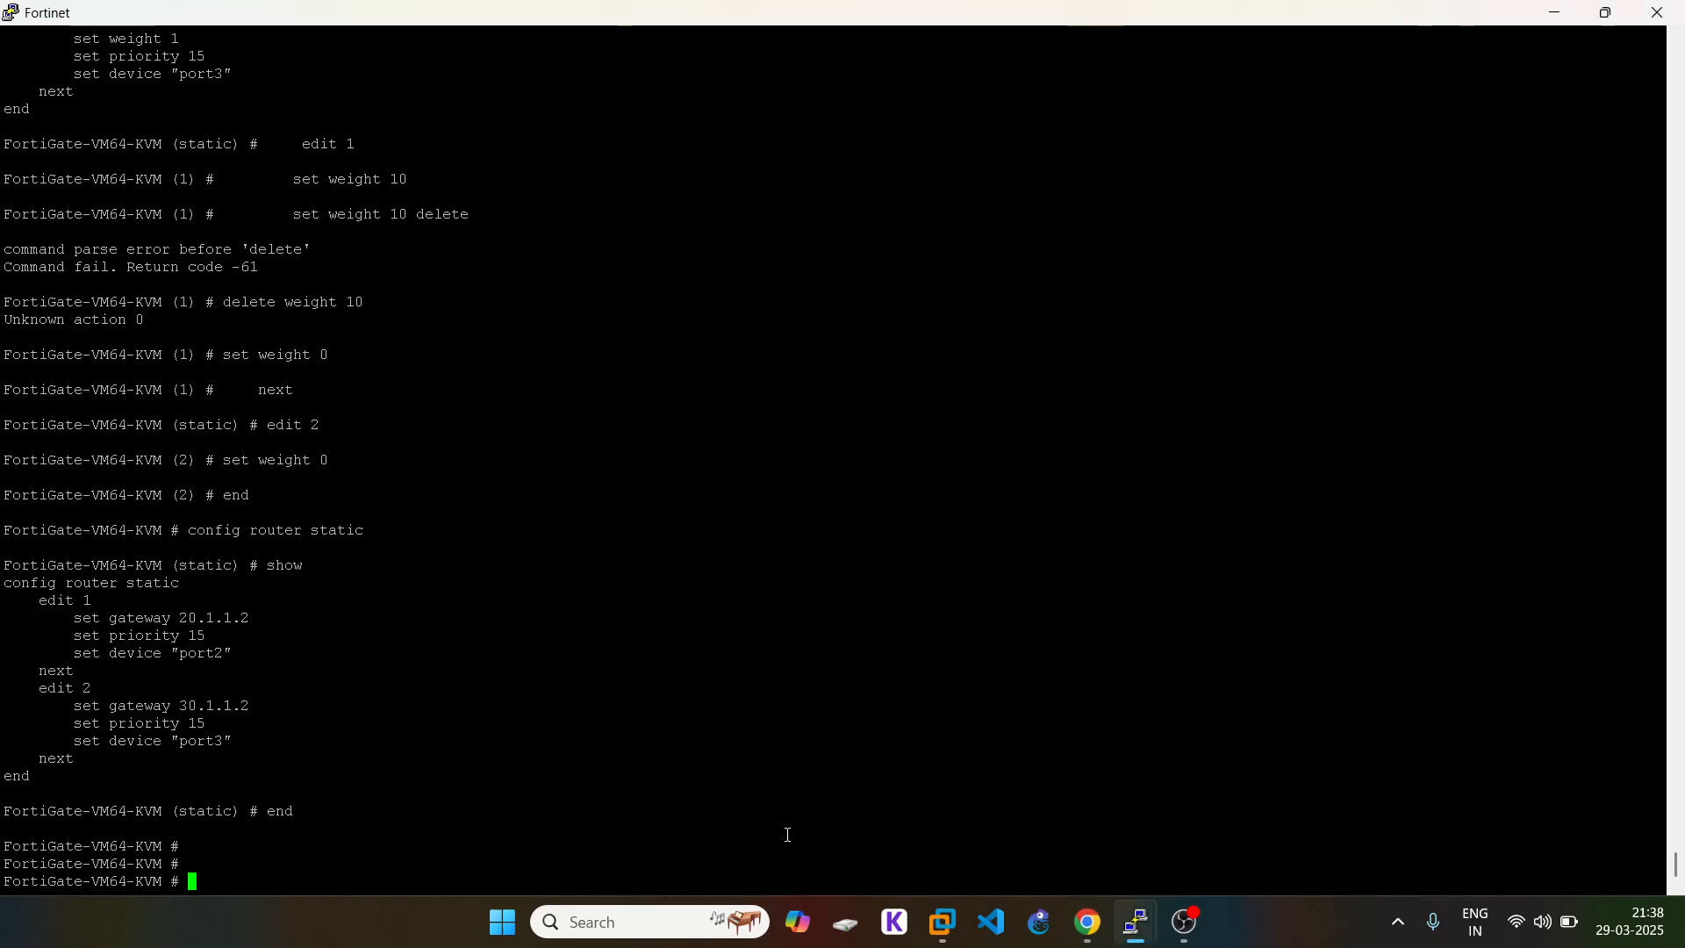
{"action": "type", "text": "config system interface"}
{"action": "key", "text": "Return"}
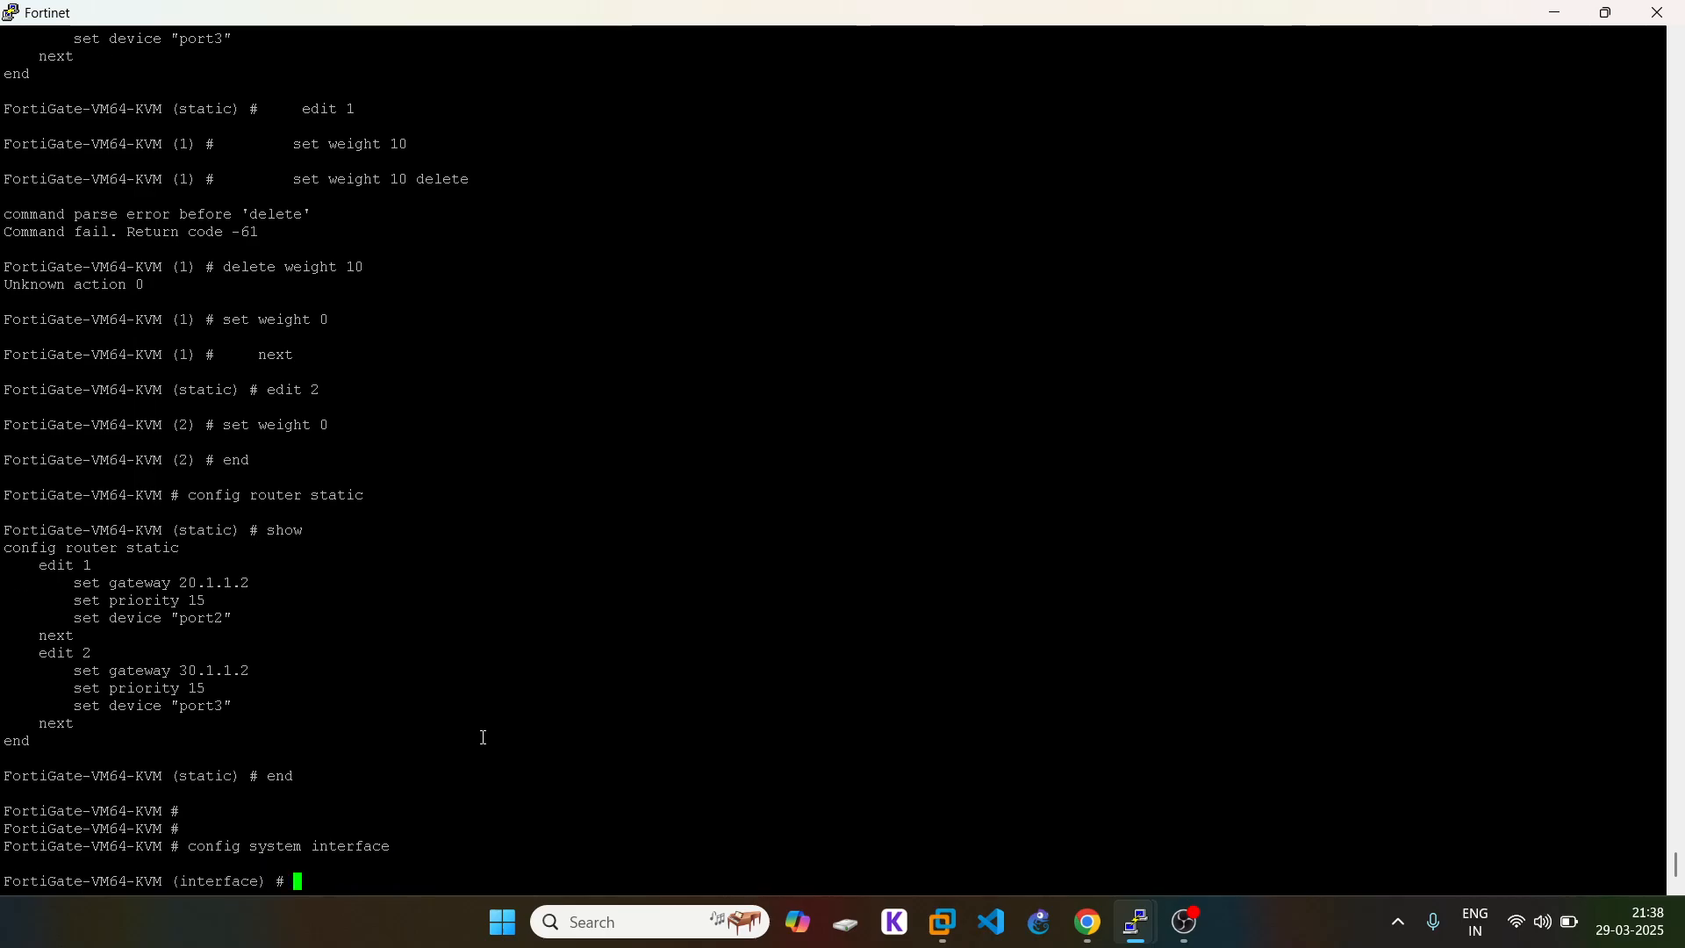
{"action": "type", "text": "show"}
{"action": "key", "text": "Return"}
{"action": "key", "text": "space"}
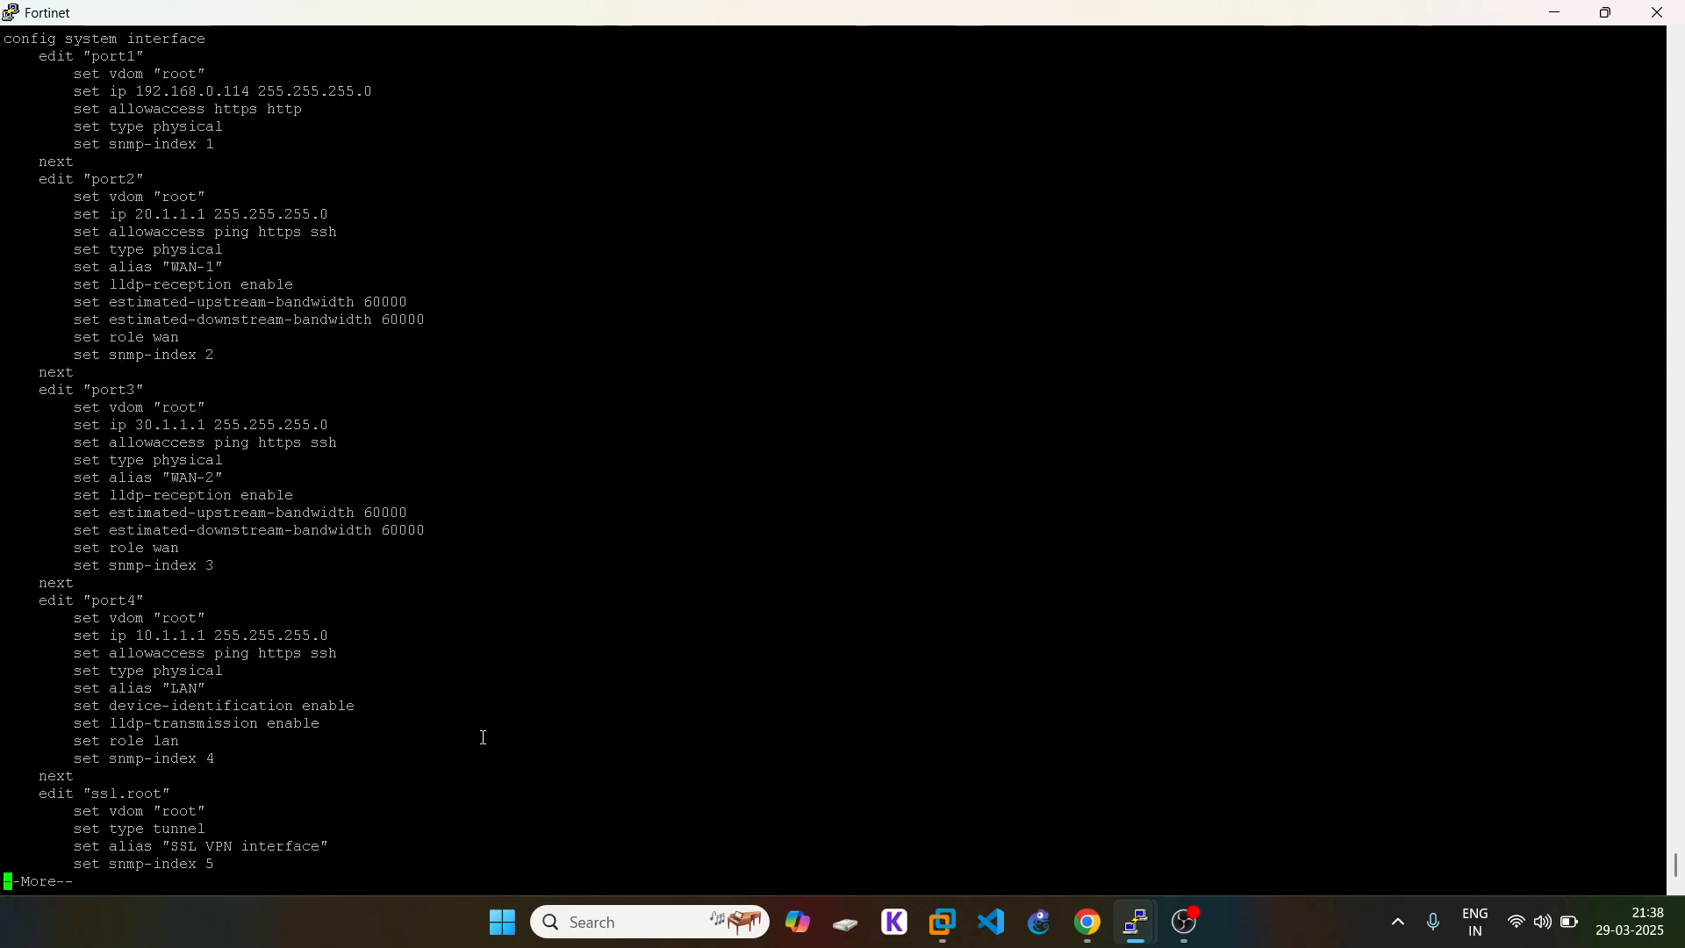
{"action": "key", "text": "space"}
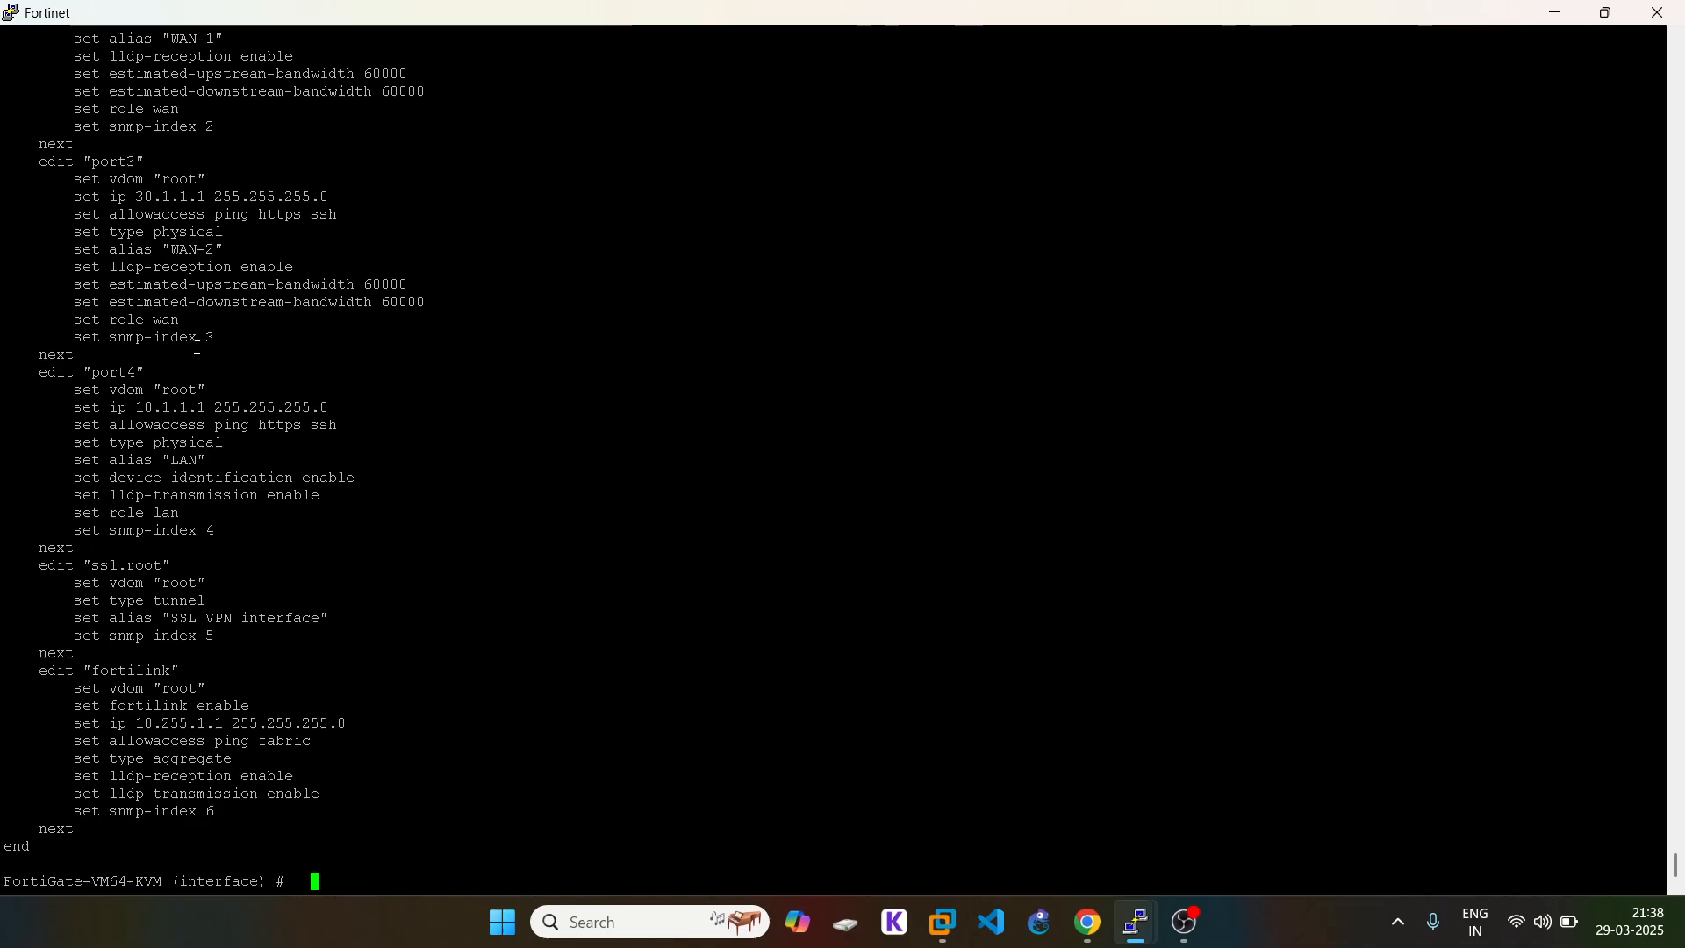
{"action": "scroll", "coordinate": [204, 348], "scroll_direction": "up", "scroll_amount": 8}
{"action": "triple_click", "coordinate": [67, 377]}
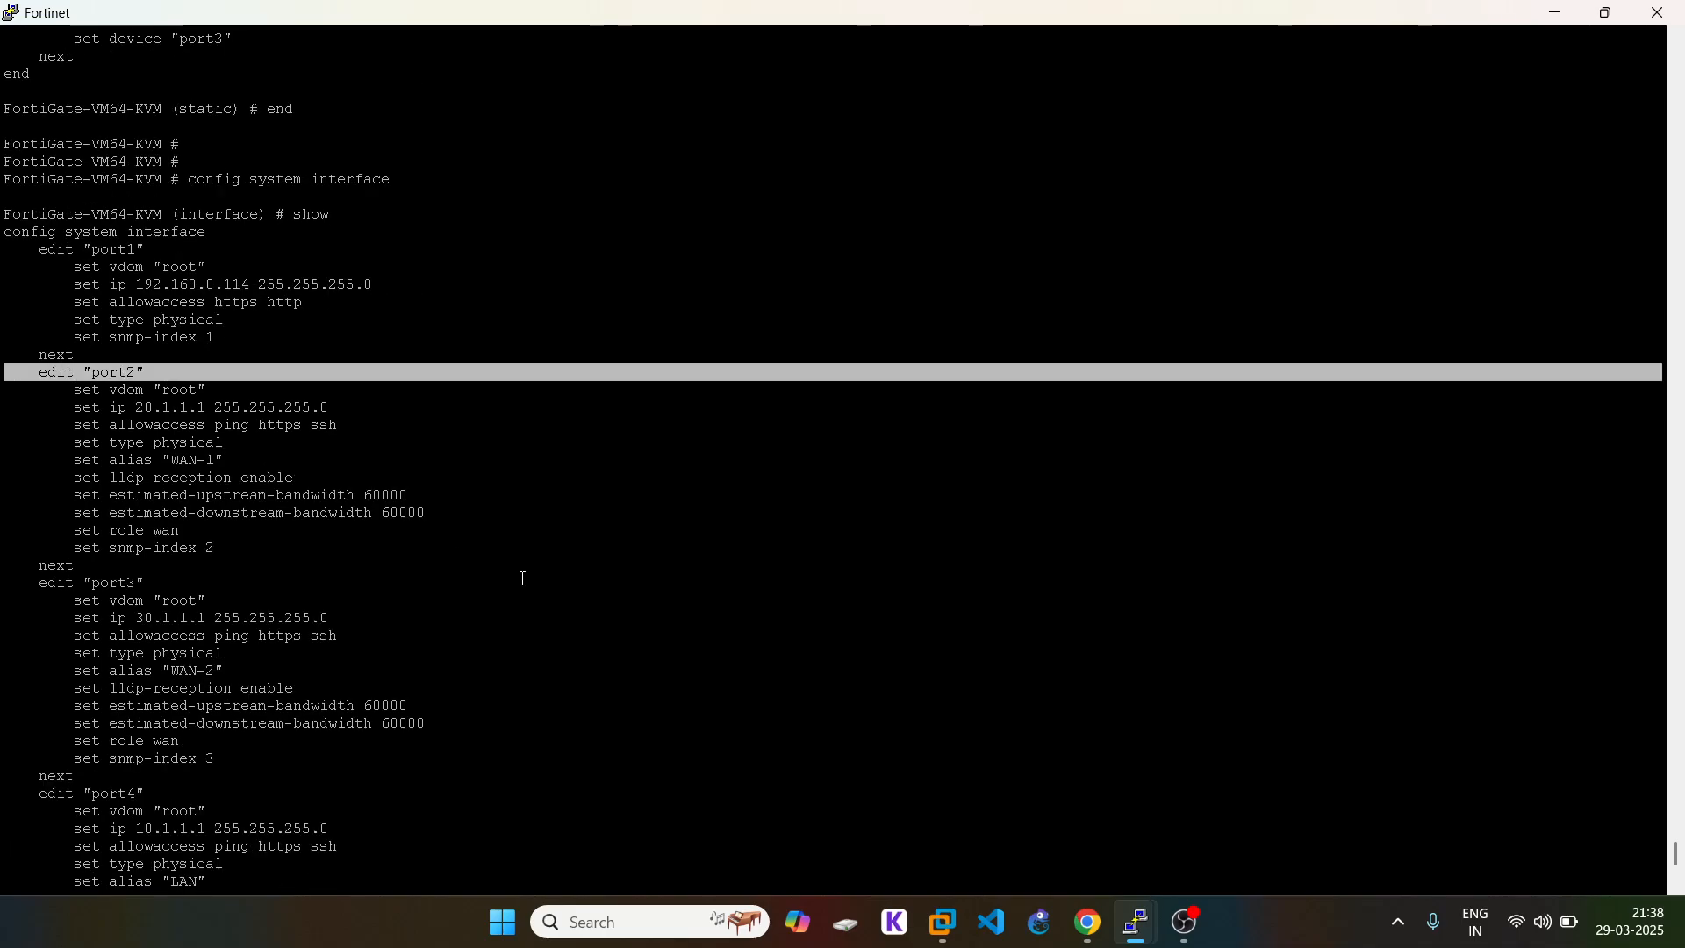
Step: Edit port2 and set its spillover-threshold to 2
{"action": "right_click", "coordinate": [564, 620]}
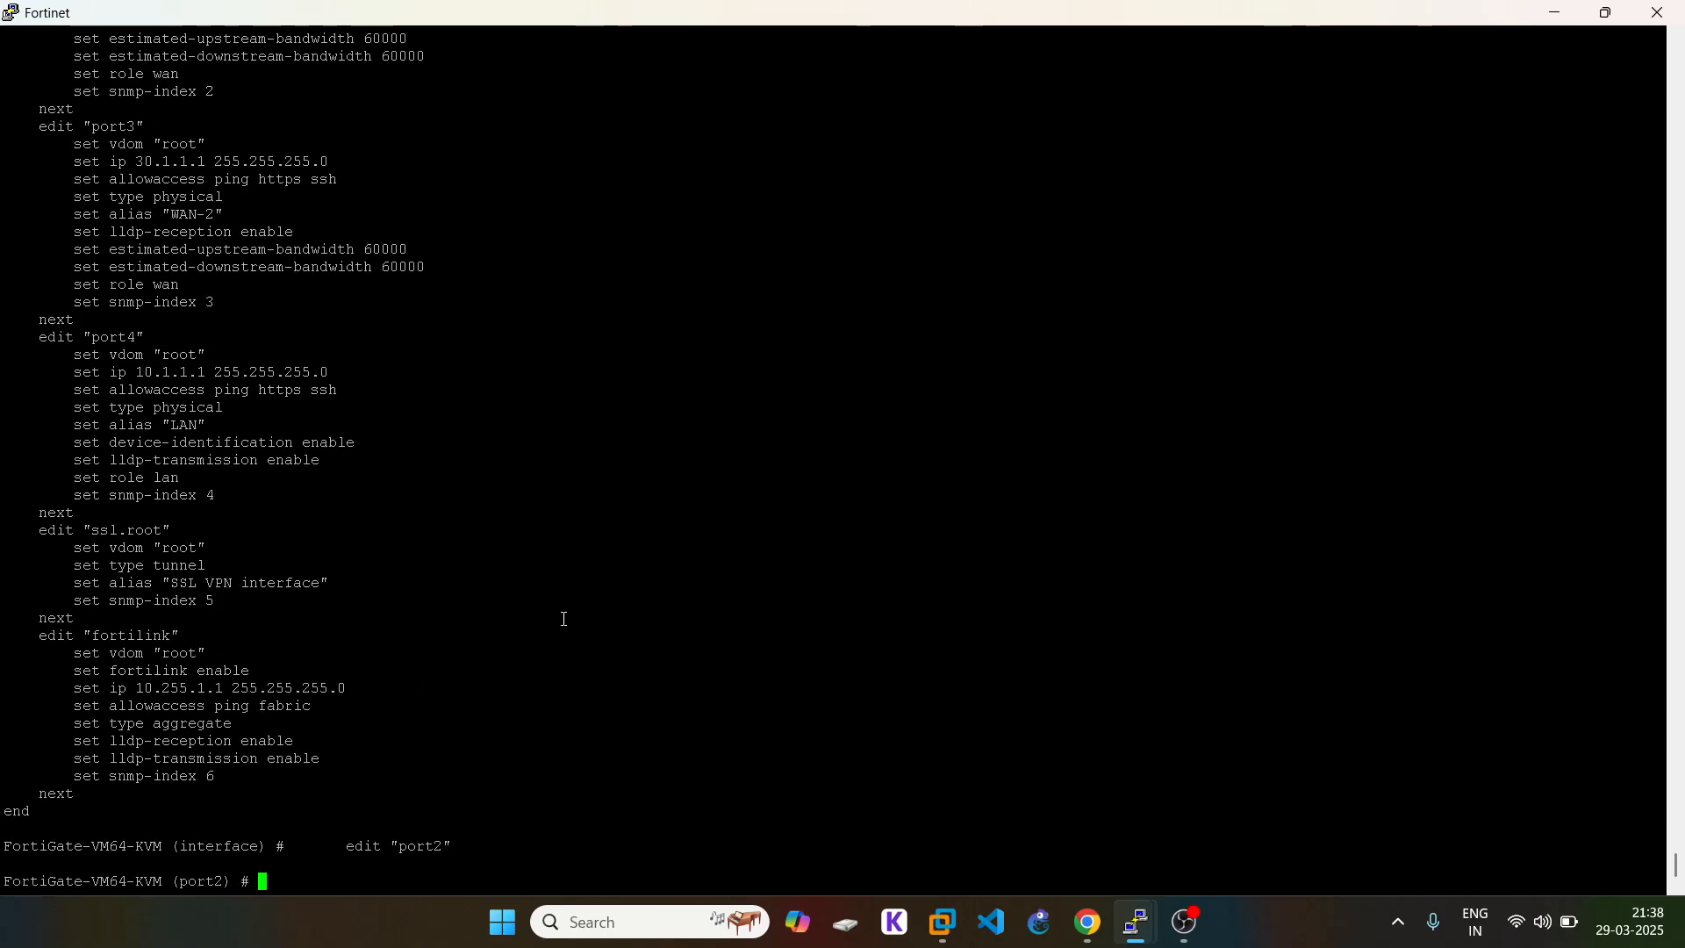
{"action": "type", "text": "set thr"}
{"action": "key", "text": "BackSpace"}
{"action": "key", "text": "BackSpace"}
{"action": "key", "text": "BackSpace"}
{"action": "type", "text": "spe"}
{"action": "key", "text": "BackSpace"}
{"action": "key", "text": "BackSpace"}
{"action": "key", "text": "BackSpace"}
{"action": "type", "text": "spi"}
{"action": "key", "text": "Tab"}
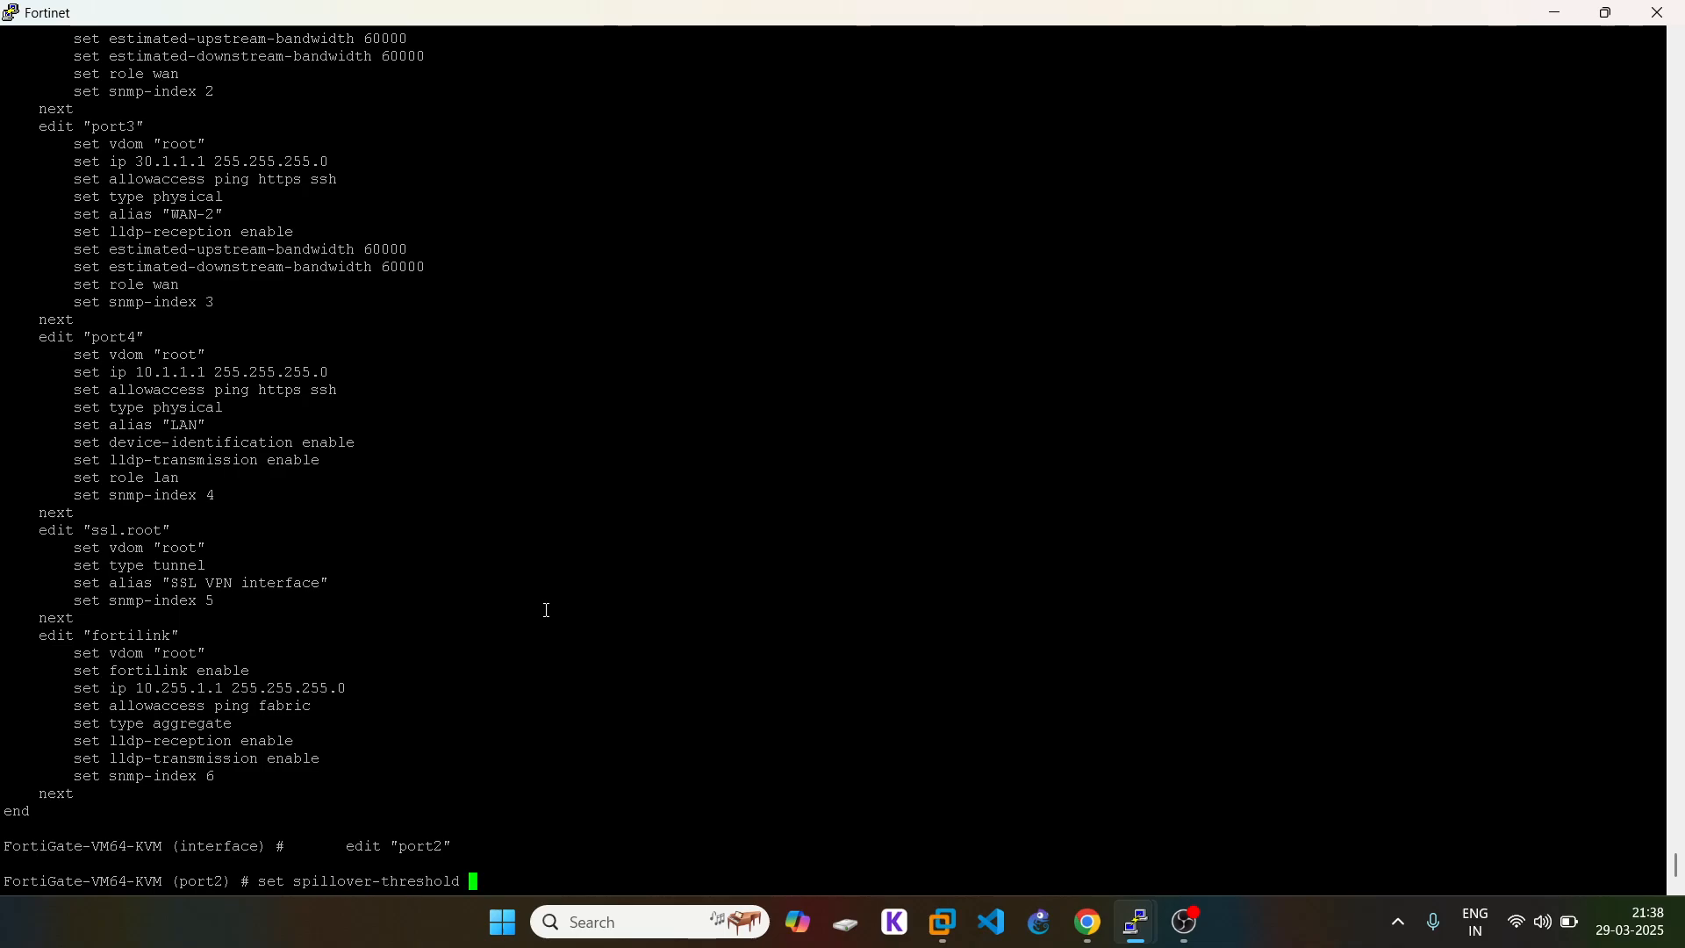
{"action": "key", "text": "question"}
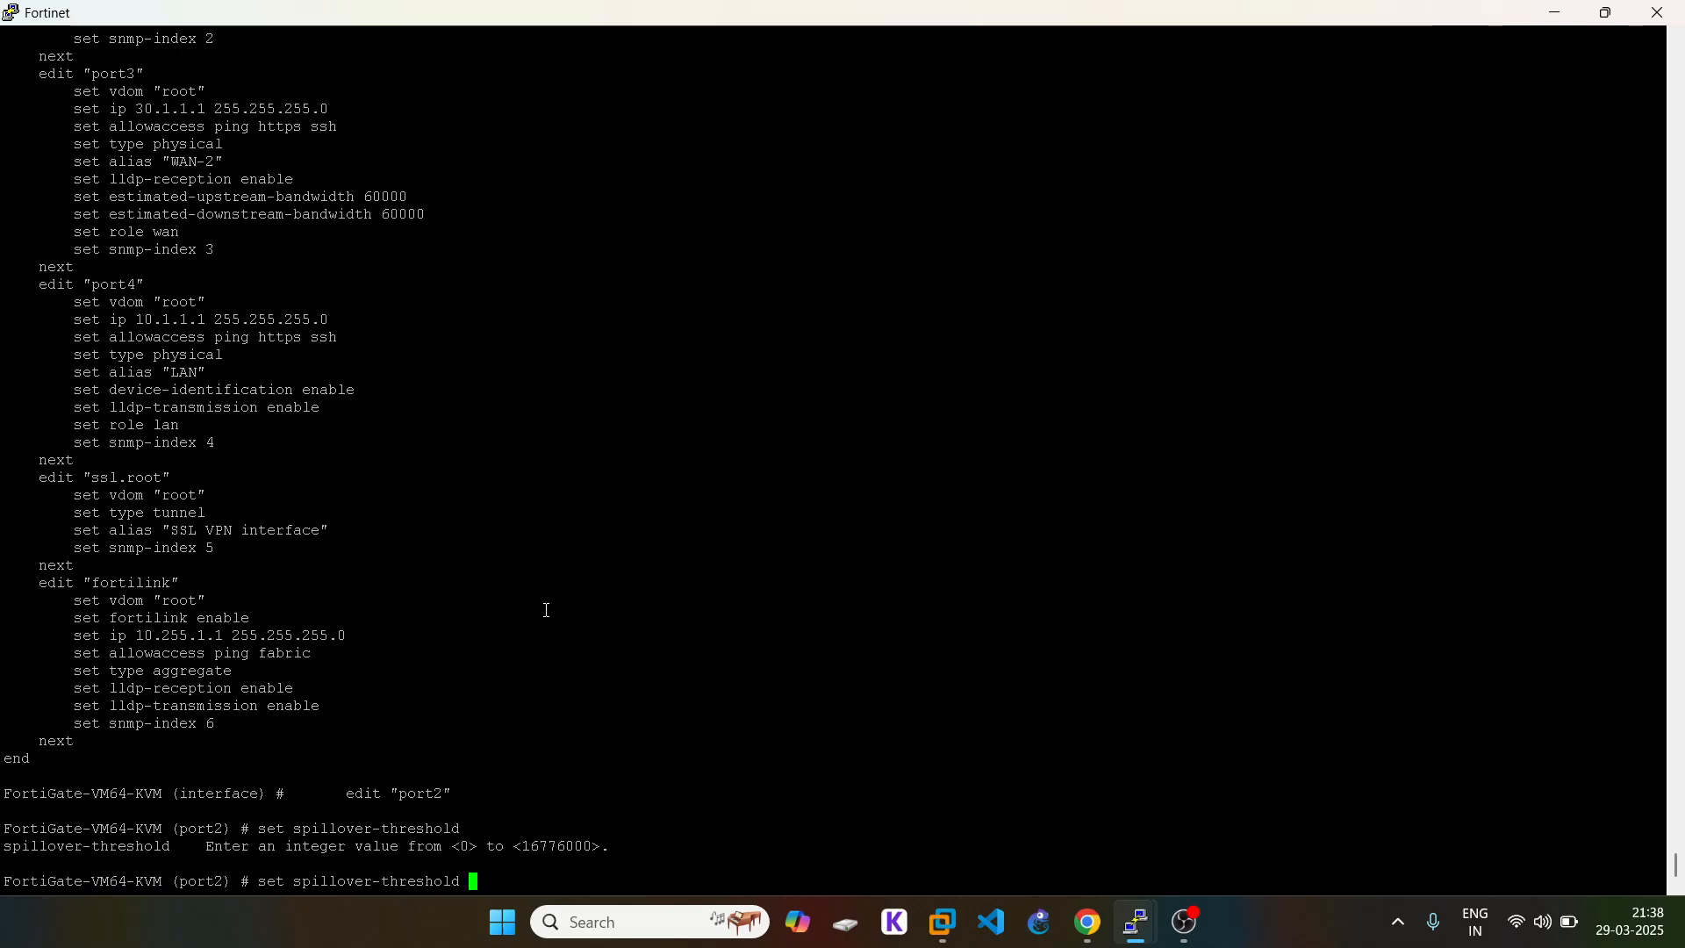
{"action": "type", "text": "2"}
{"action": "key", "text": "Return"}
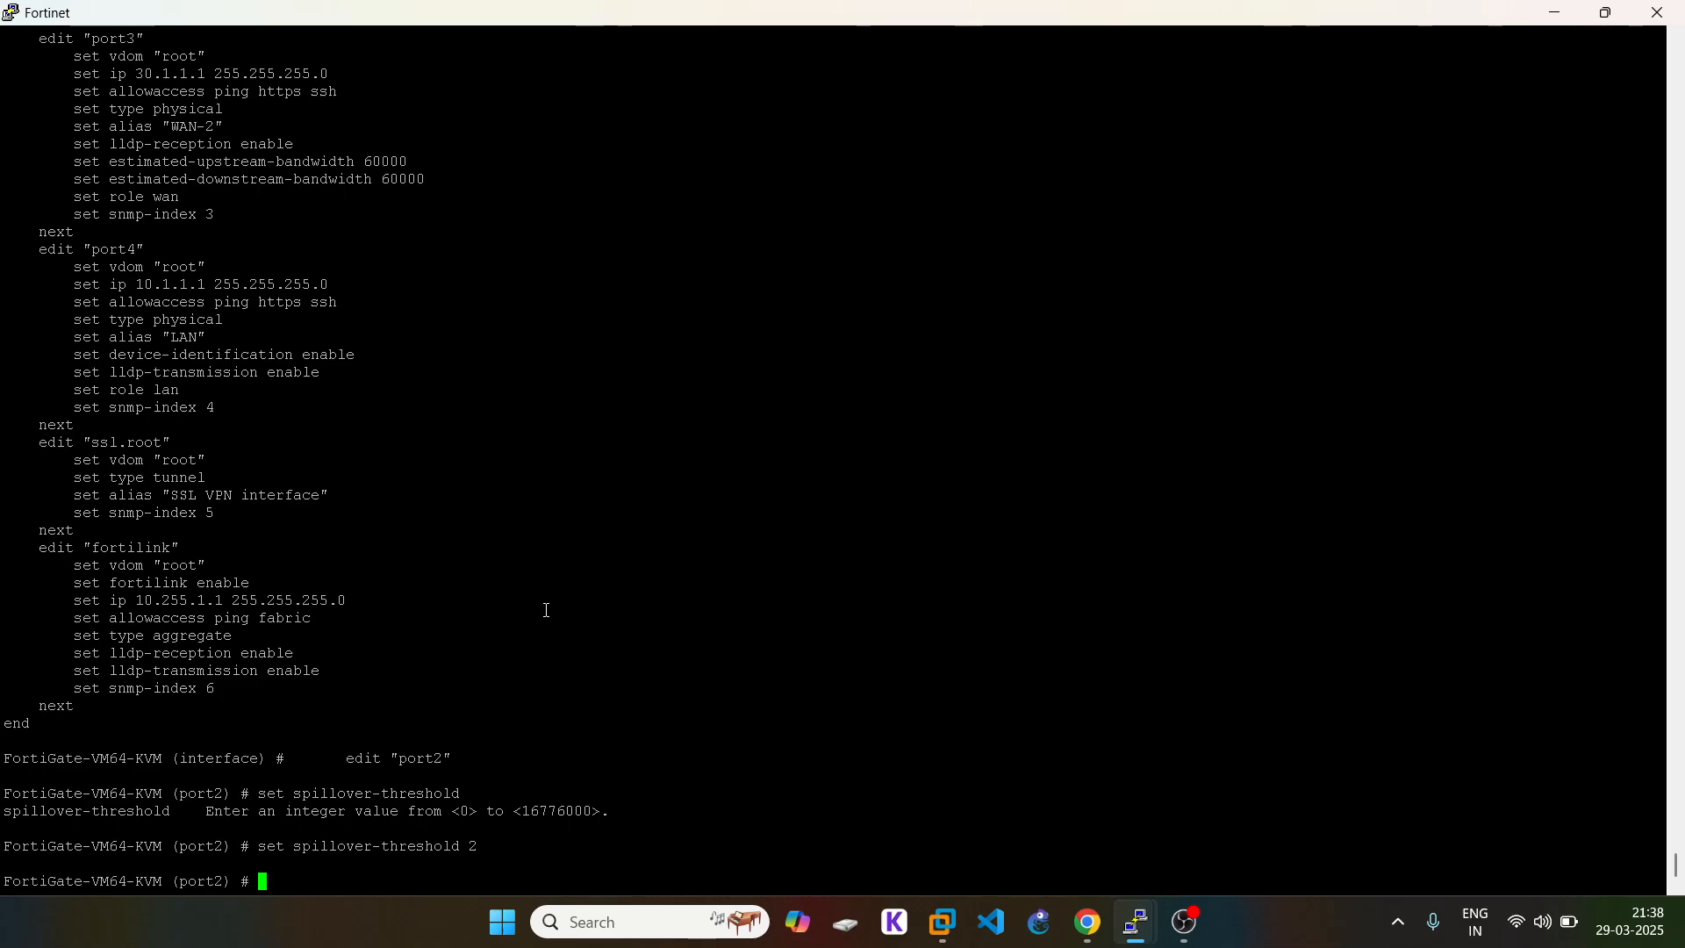
{"action": "type", "text": "next"}
{"action": "key", "text": "Return"}
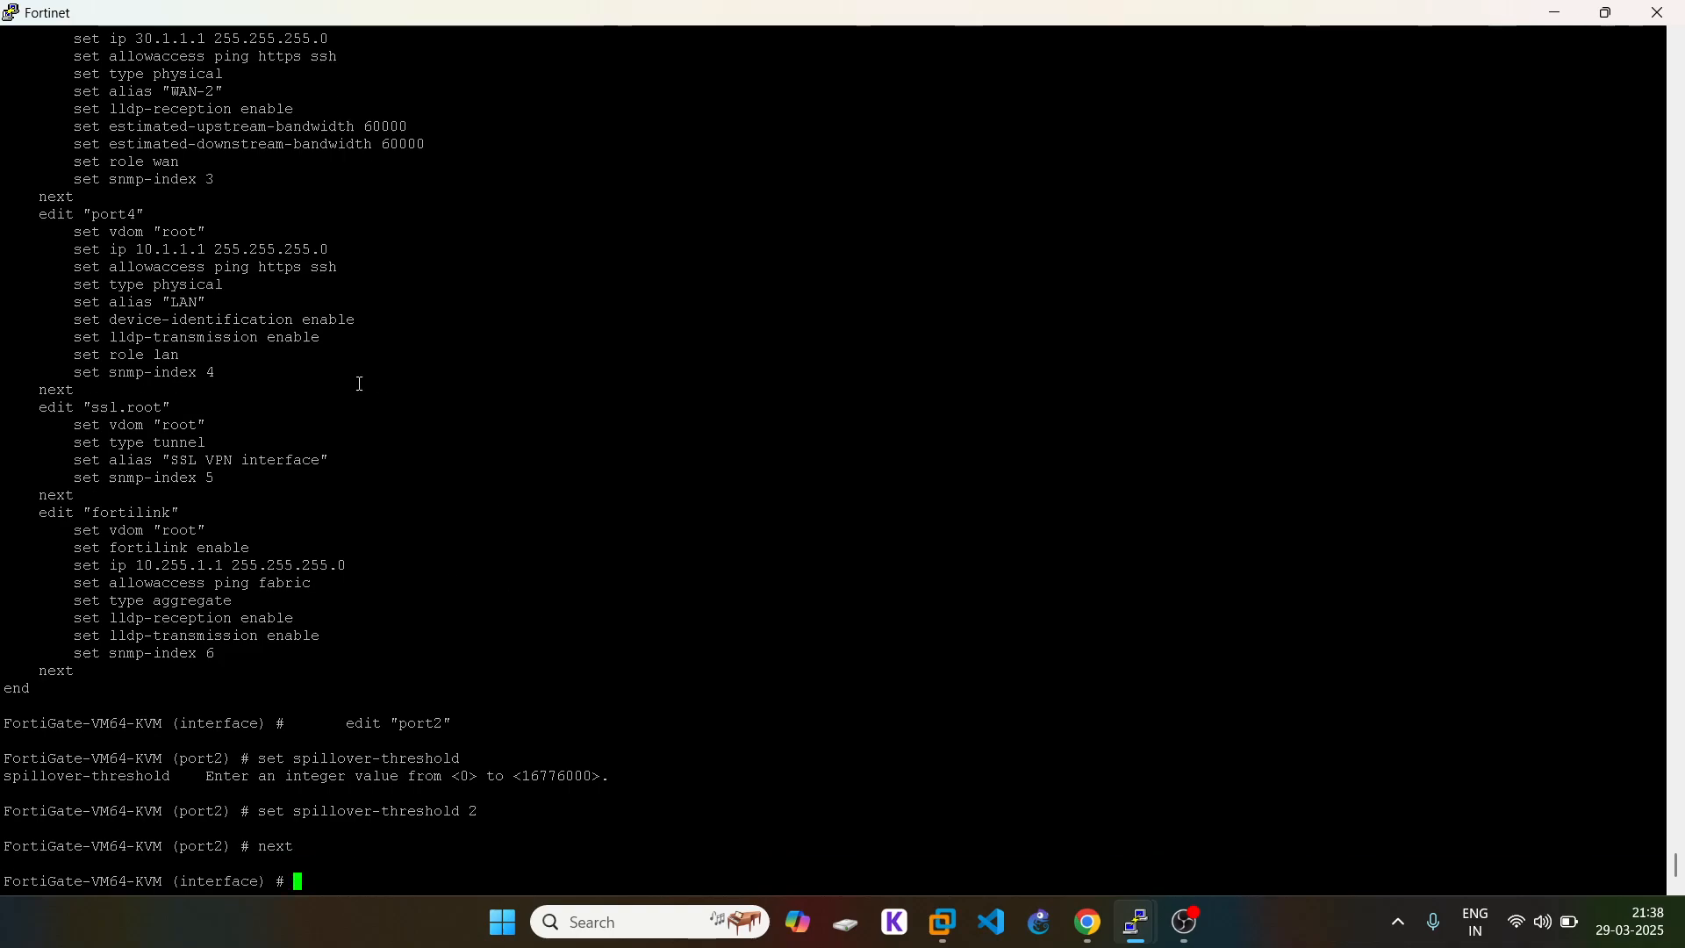
Step: Edit port3, set its spillover-threshold to 10, and save the interface changes with end
{"action": "scroll", "coordinate": [250, 336], "scroll_direction": "up", "scroll_amount": 8}
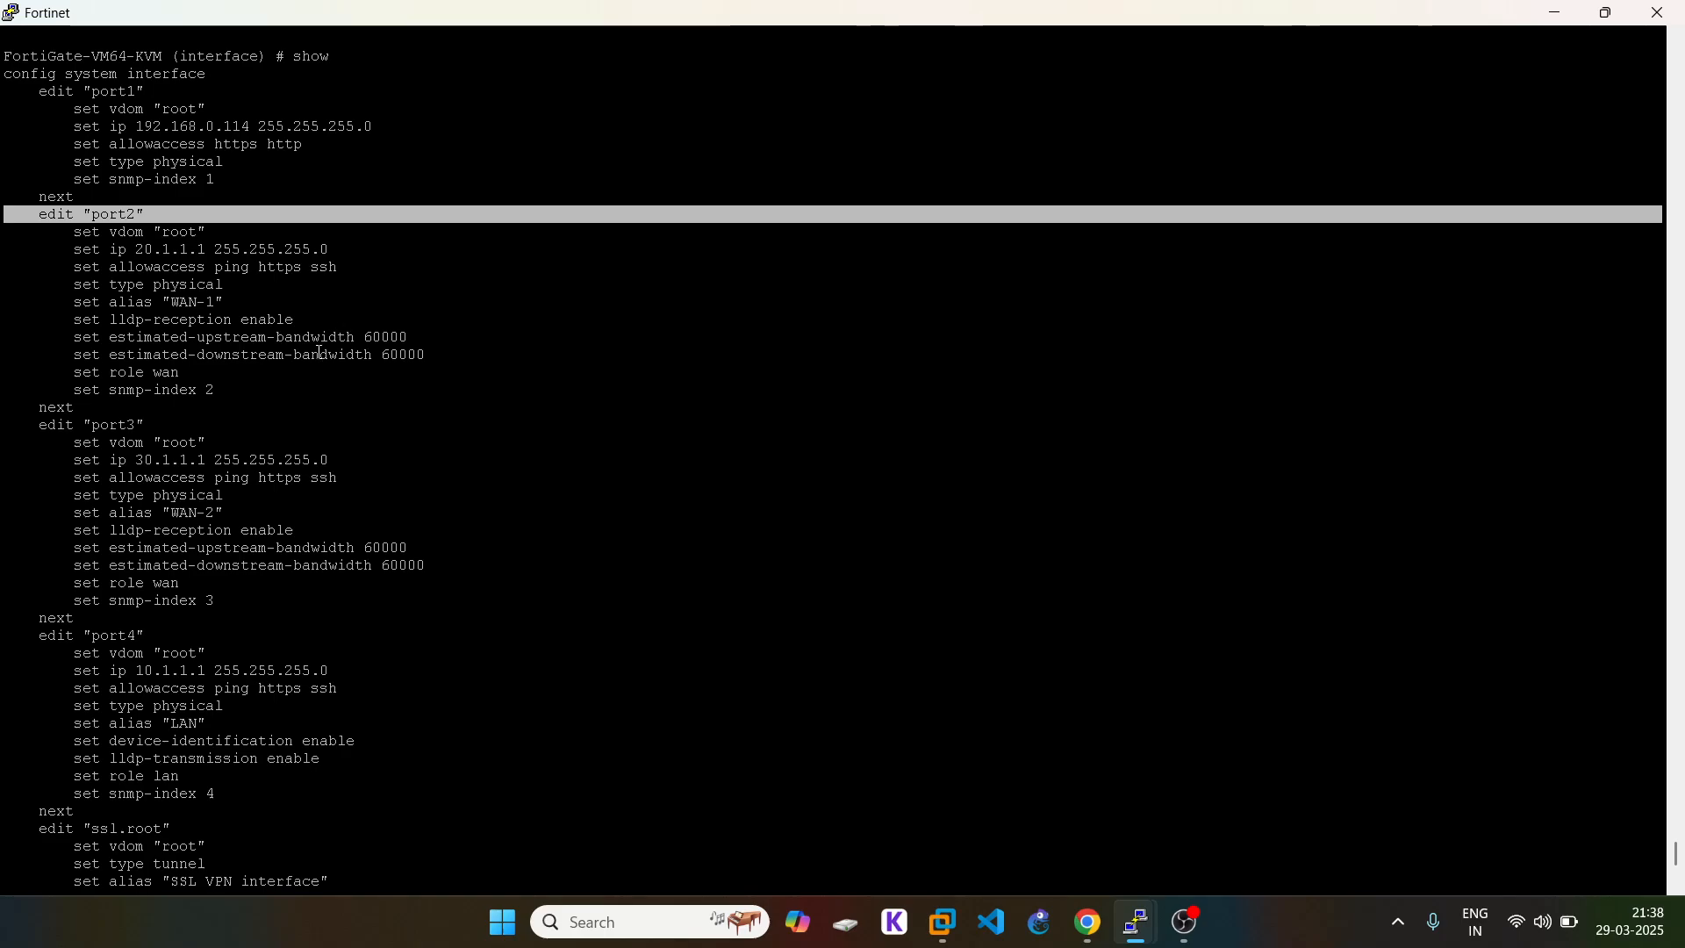
{"action": "left_click", "coordinate": [73, 424]}
{"action": "right_click", "coordinate": [789, 565]}
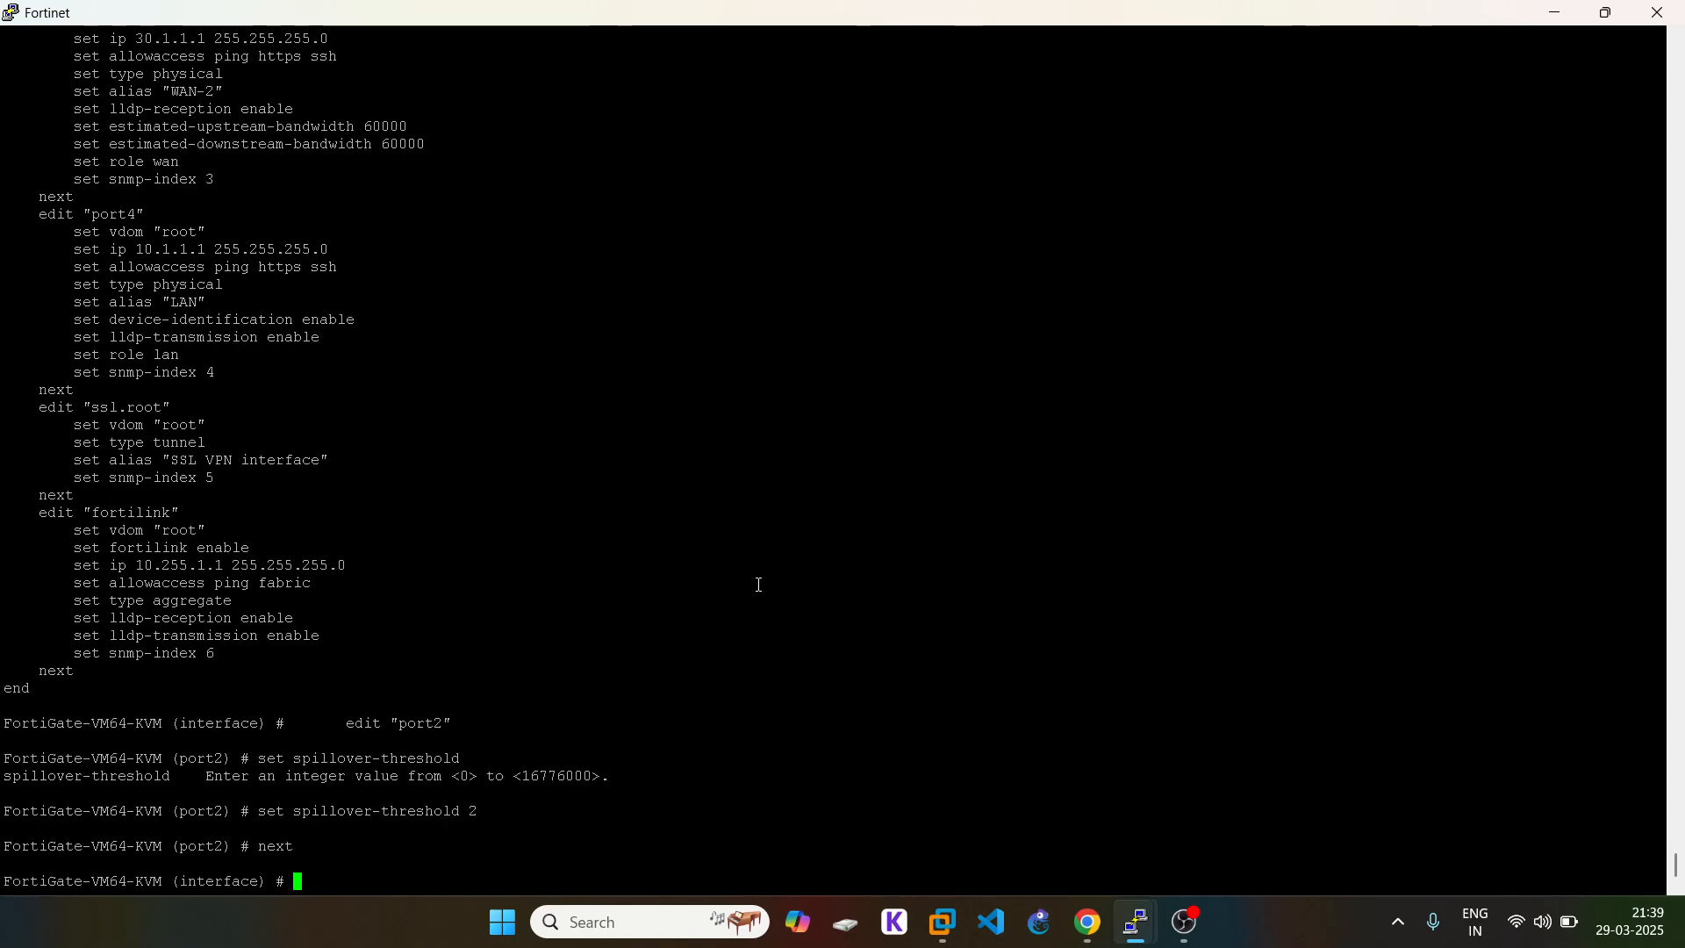
{"action": "key", "text": "Return"}
{"action": "type", "text": "set spillo"}
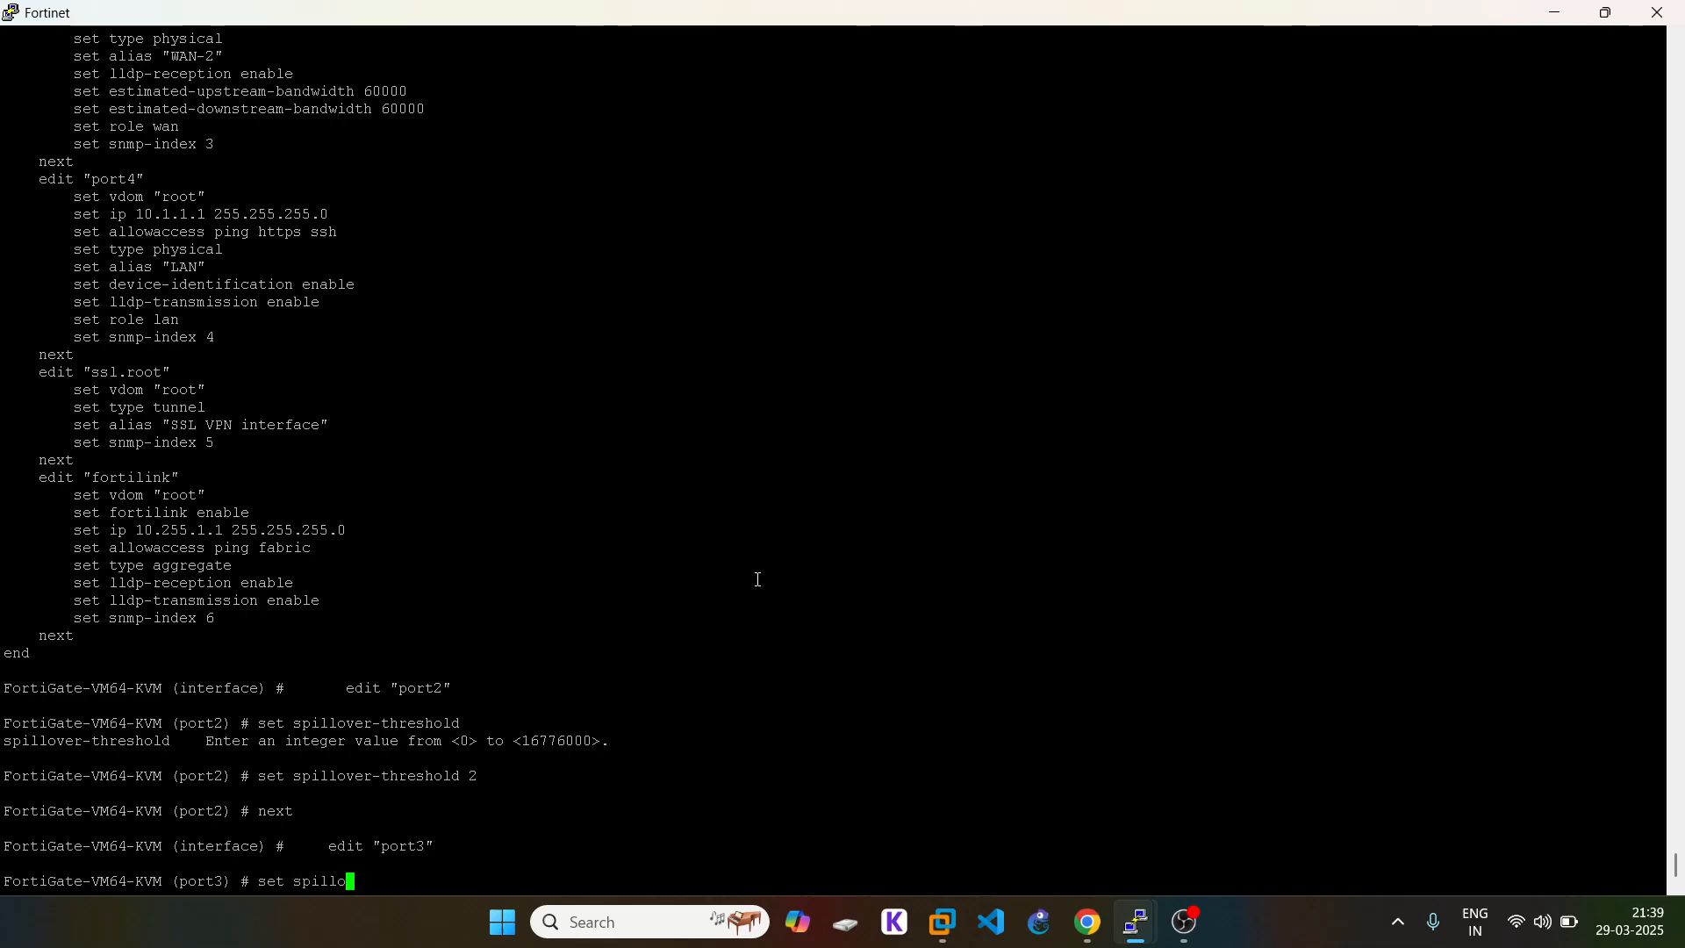
{"action": "key", "text": "Tab"}
{"action": "type", "text": "10"}
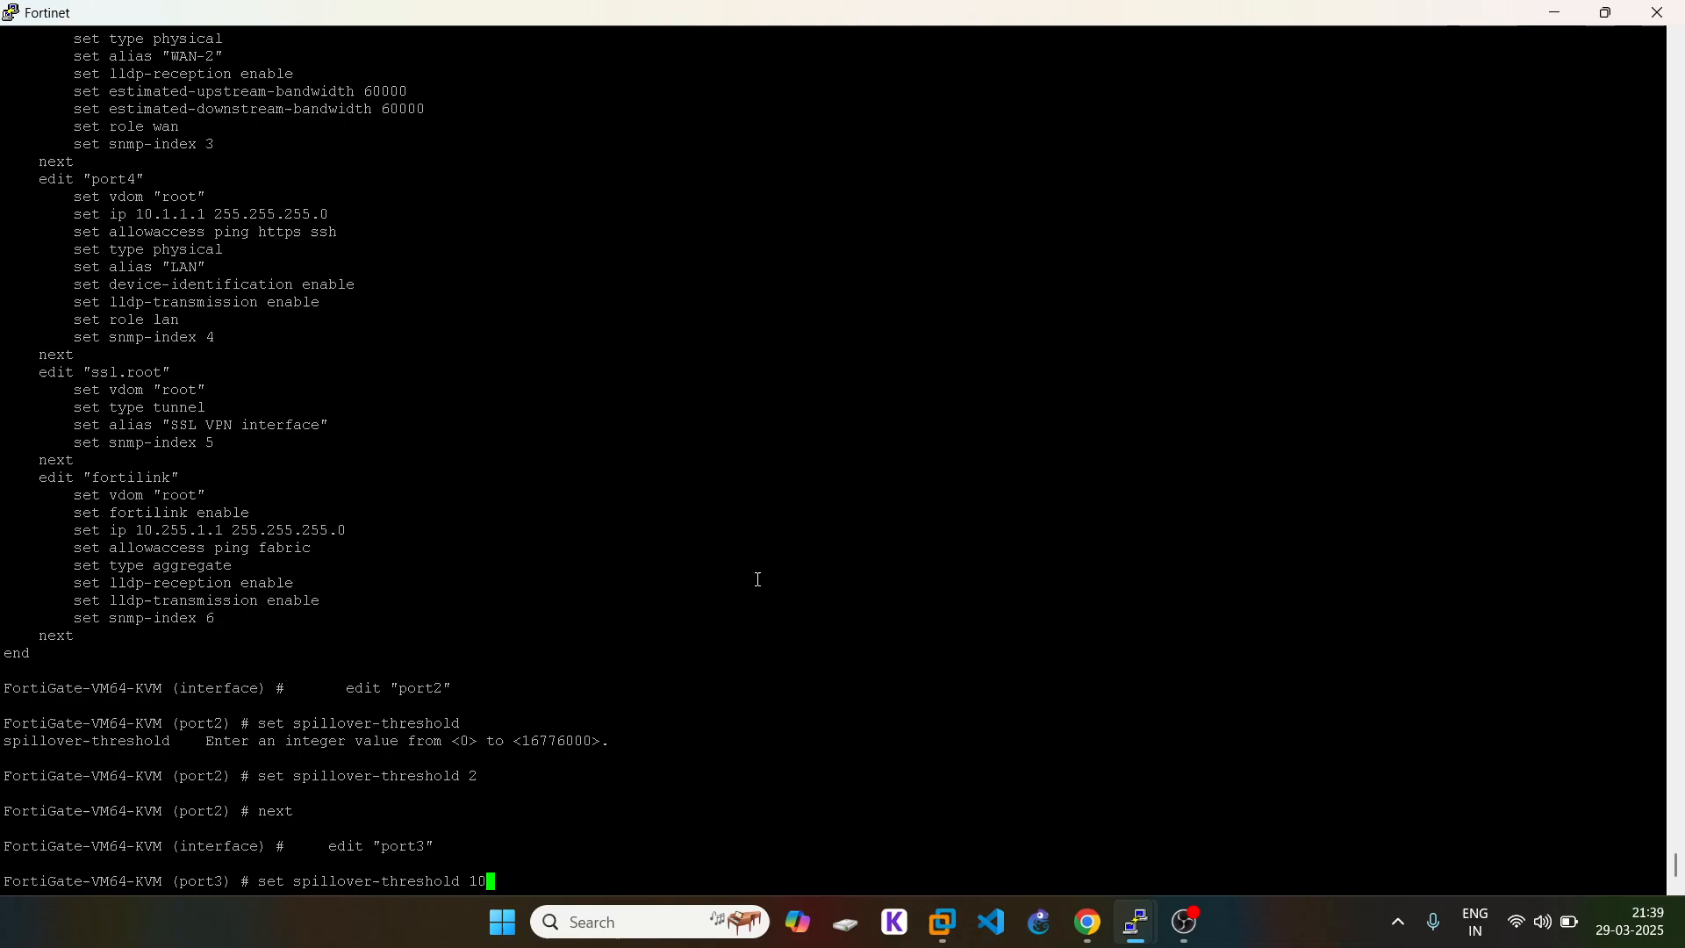
{"action": "key", "text": "Return"}
{"action": "type", "text": "next"}
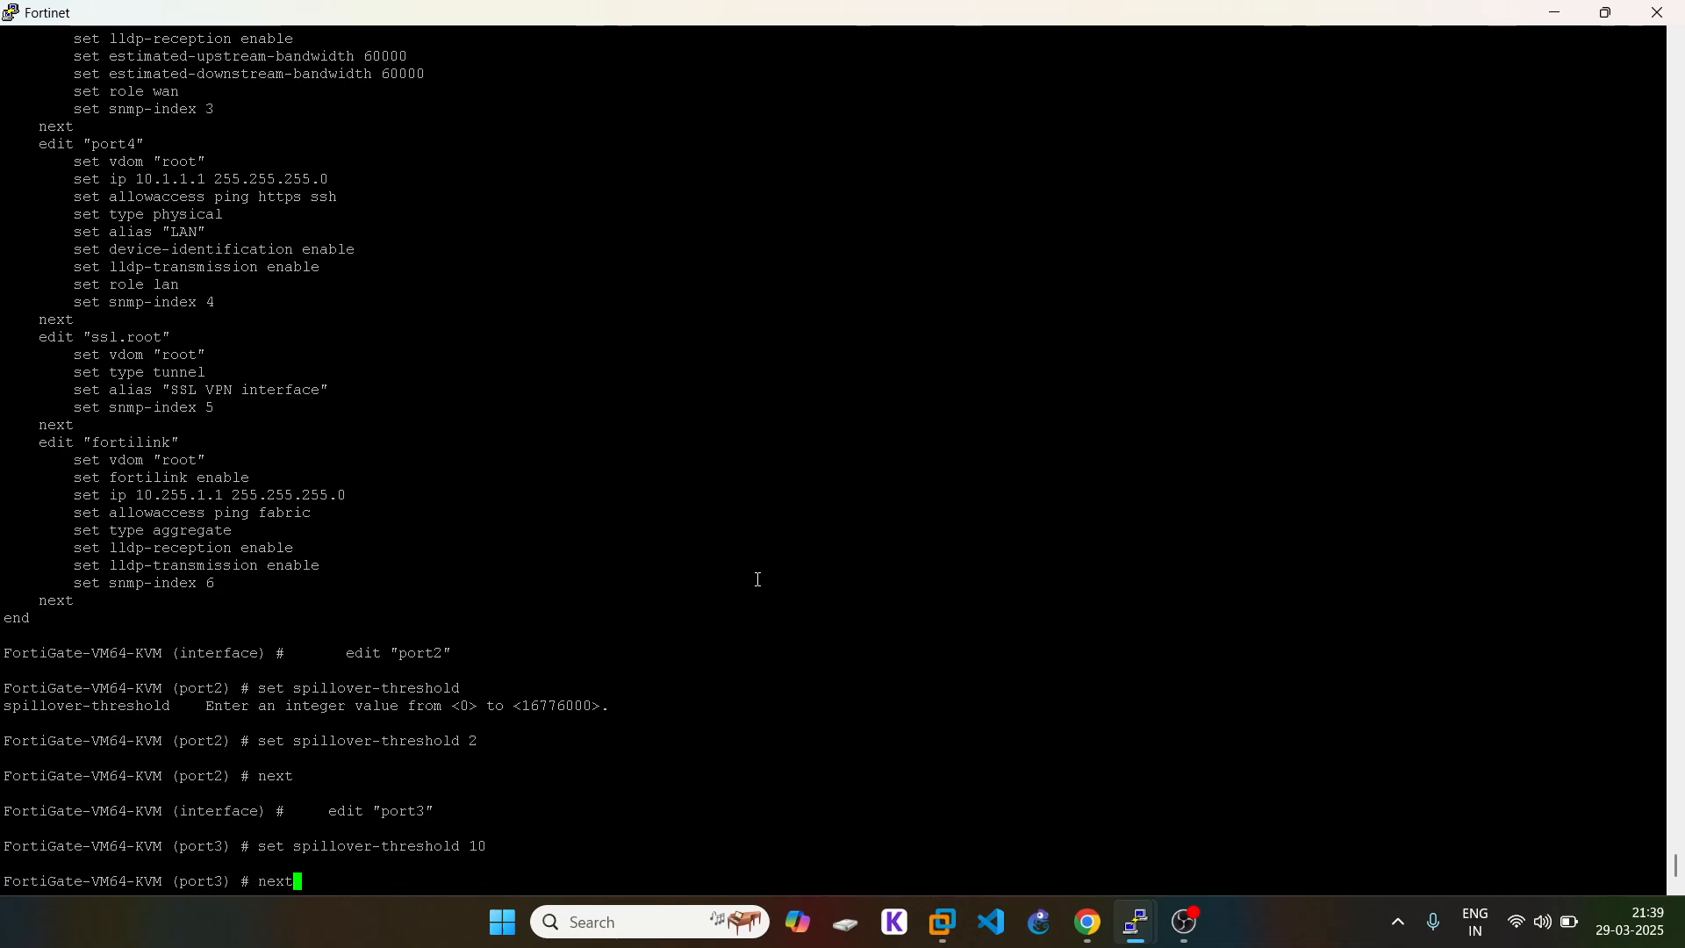
{"action": "key", "text": "Return"}
{"action": "type", "text": "end"}
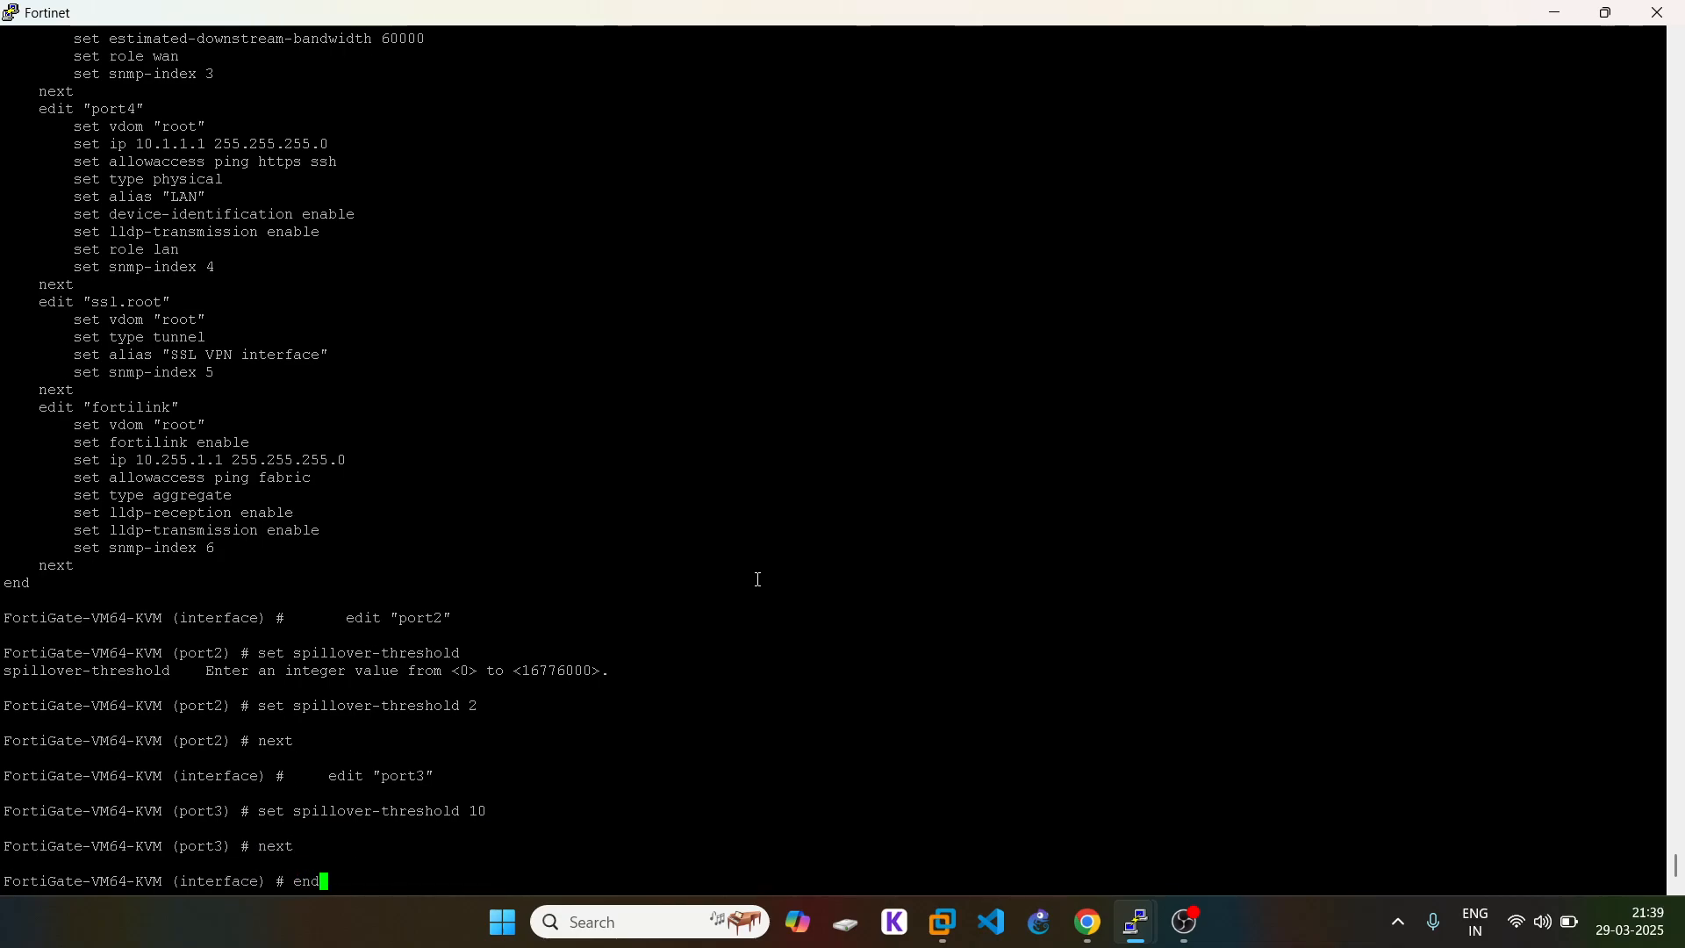
{"action": "key", "text": "Return"}
{"action": "key", "text": "Return"}
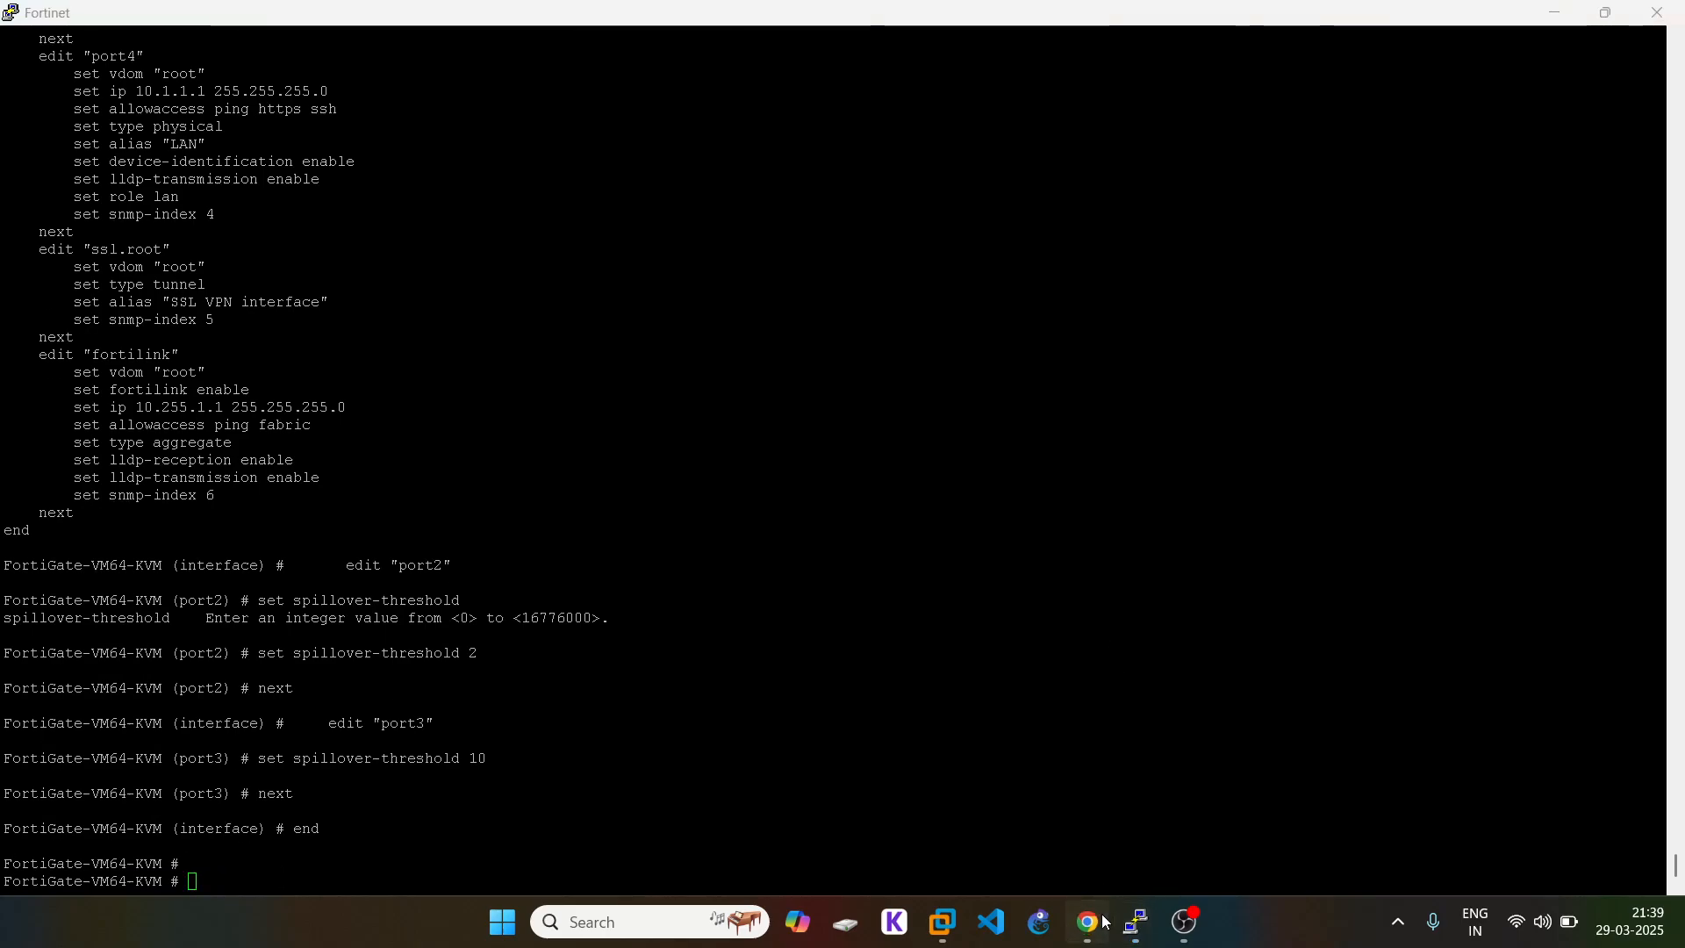
Step: Restart the continuous ping to 1.1.1.1 from the VPC7 console
{"action": "left_click", "coordinate": [1137, 921]}
{"action": "mouse_move", "coordinate": [1141, 917]}
{"action": "left_click", "coordinate": [970, 800]}
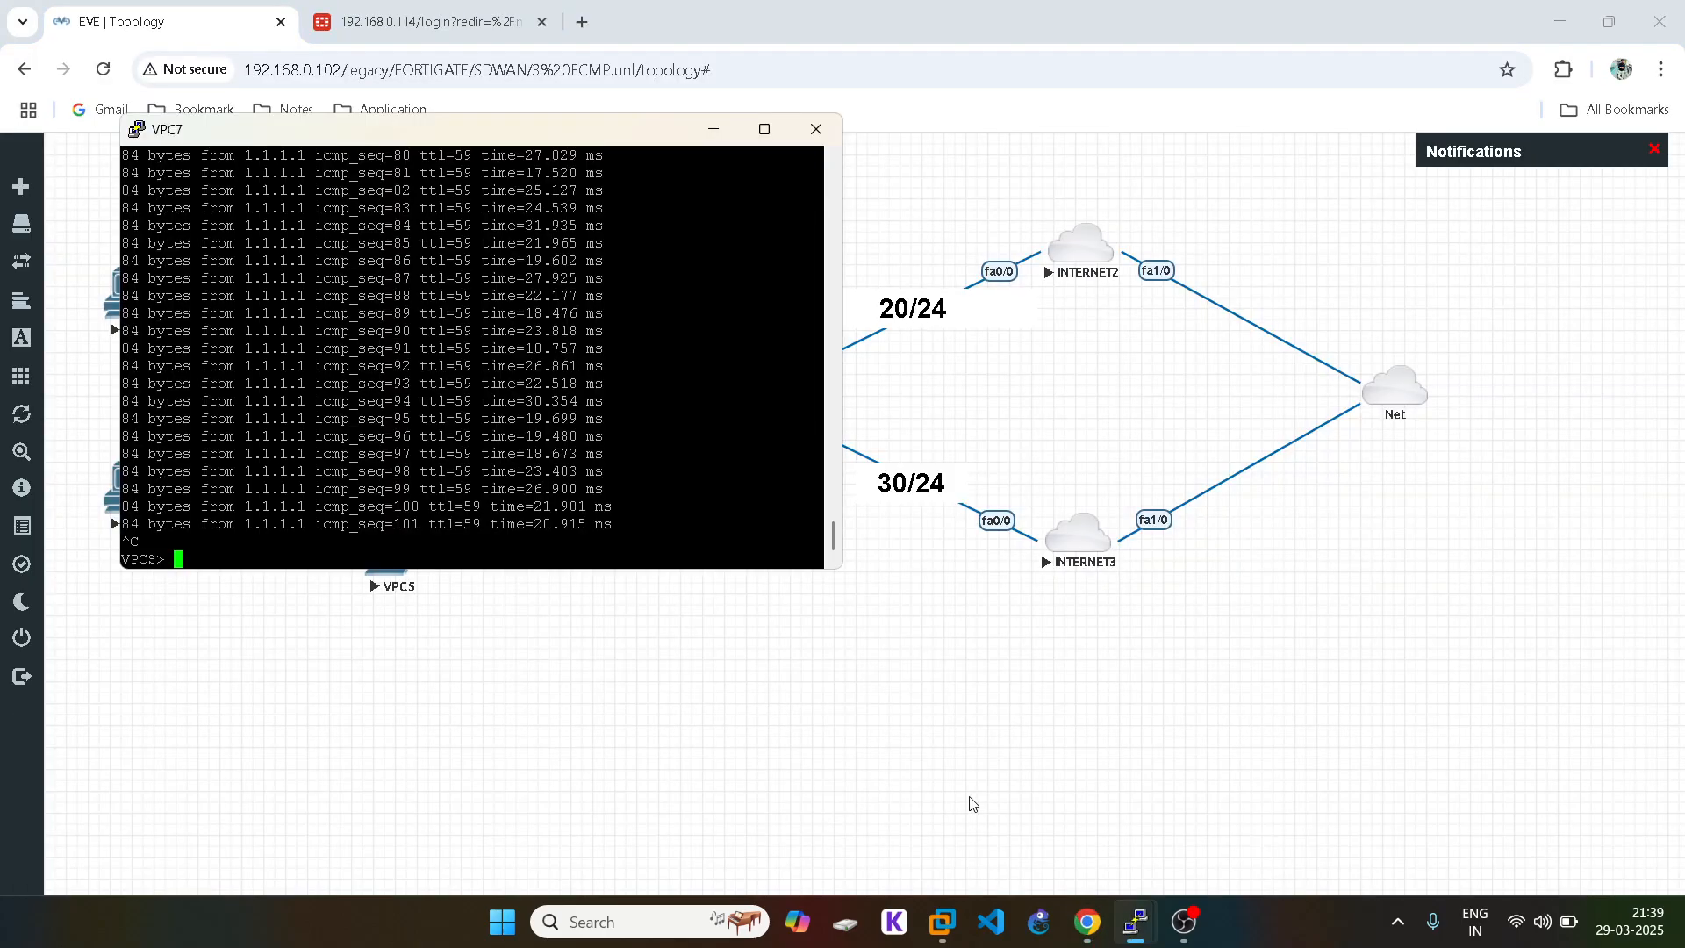
{"action": "key", "text": "Up"}
{"action": "key", "text": "Return"}
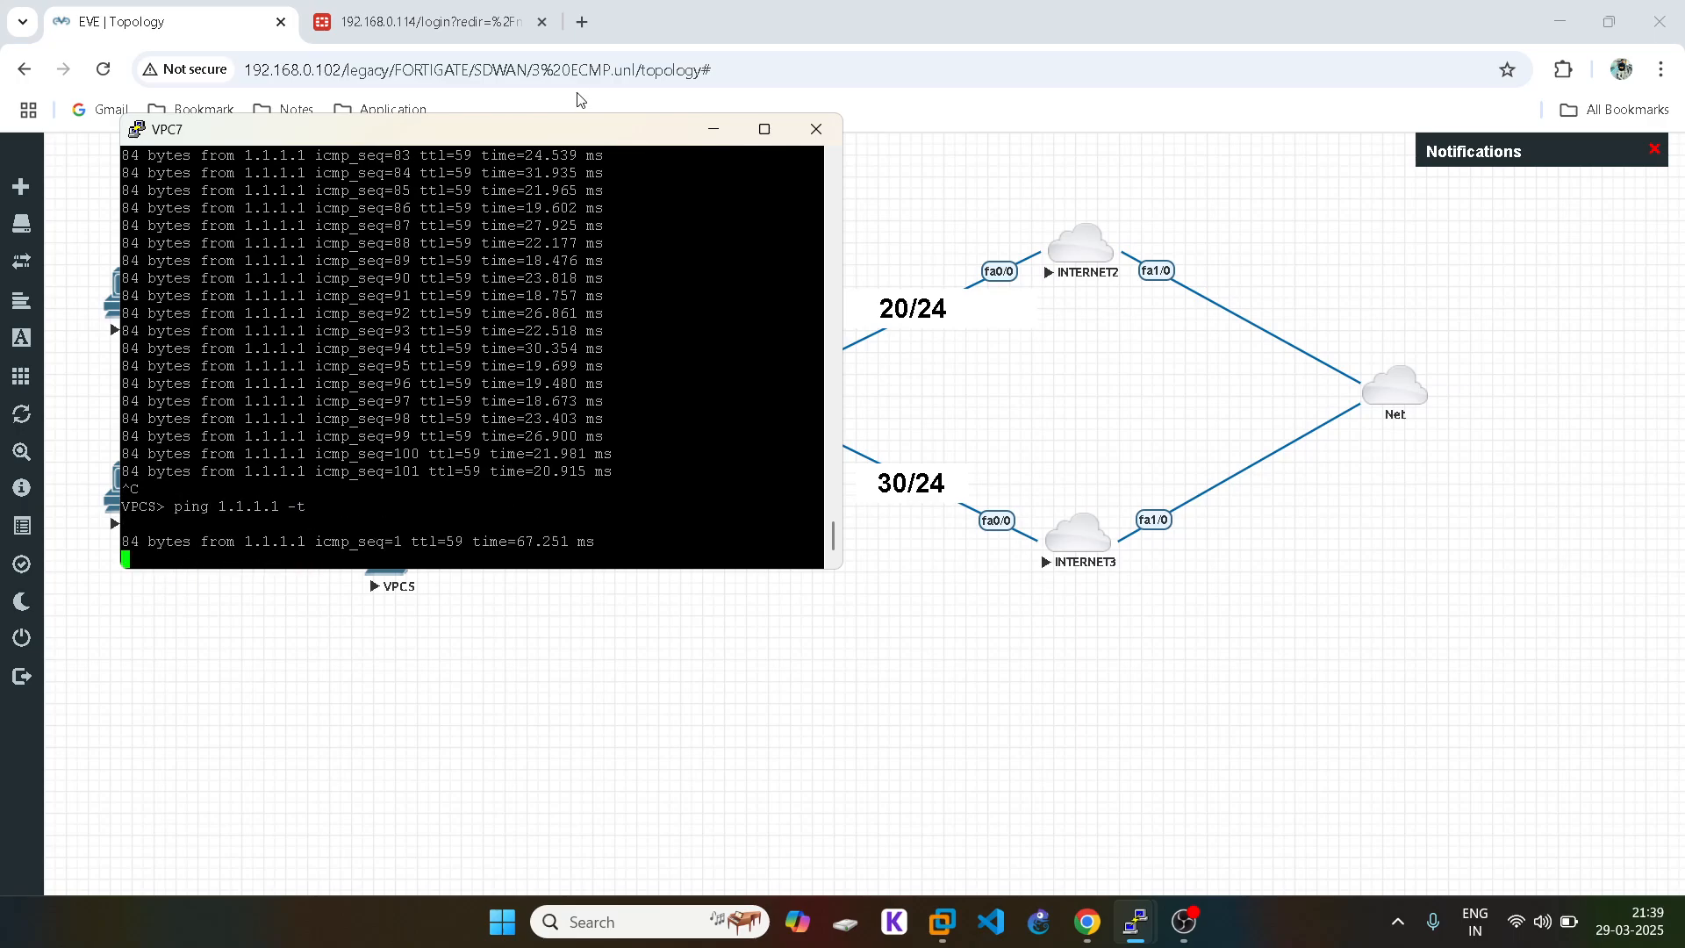
{"action": "left_click", "coordinate": [982, 658]}
Step: Restart the continuous ping to 1.1.1.1 from the VPC6 console
{"action": "mouse_move", "coordinate": [1136, 934]}
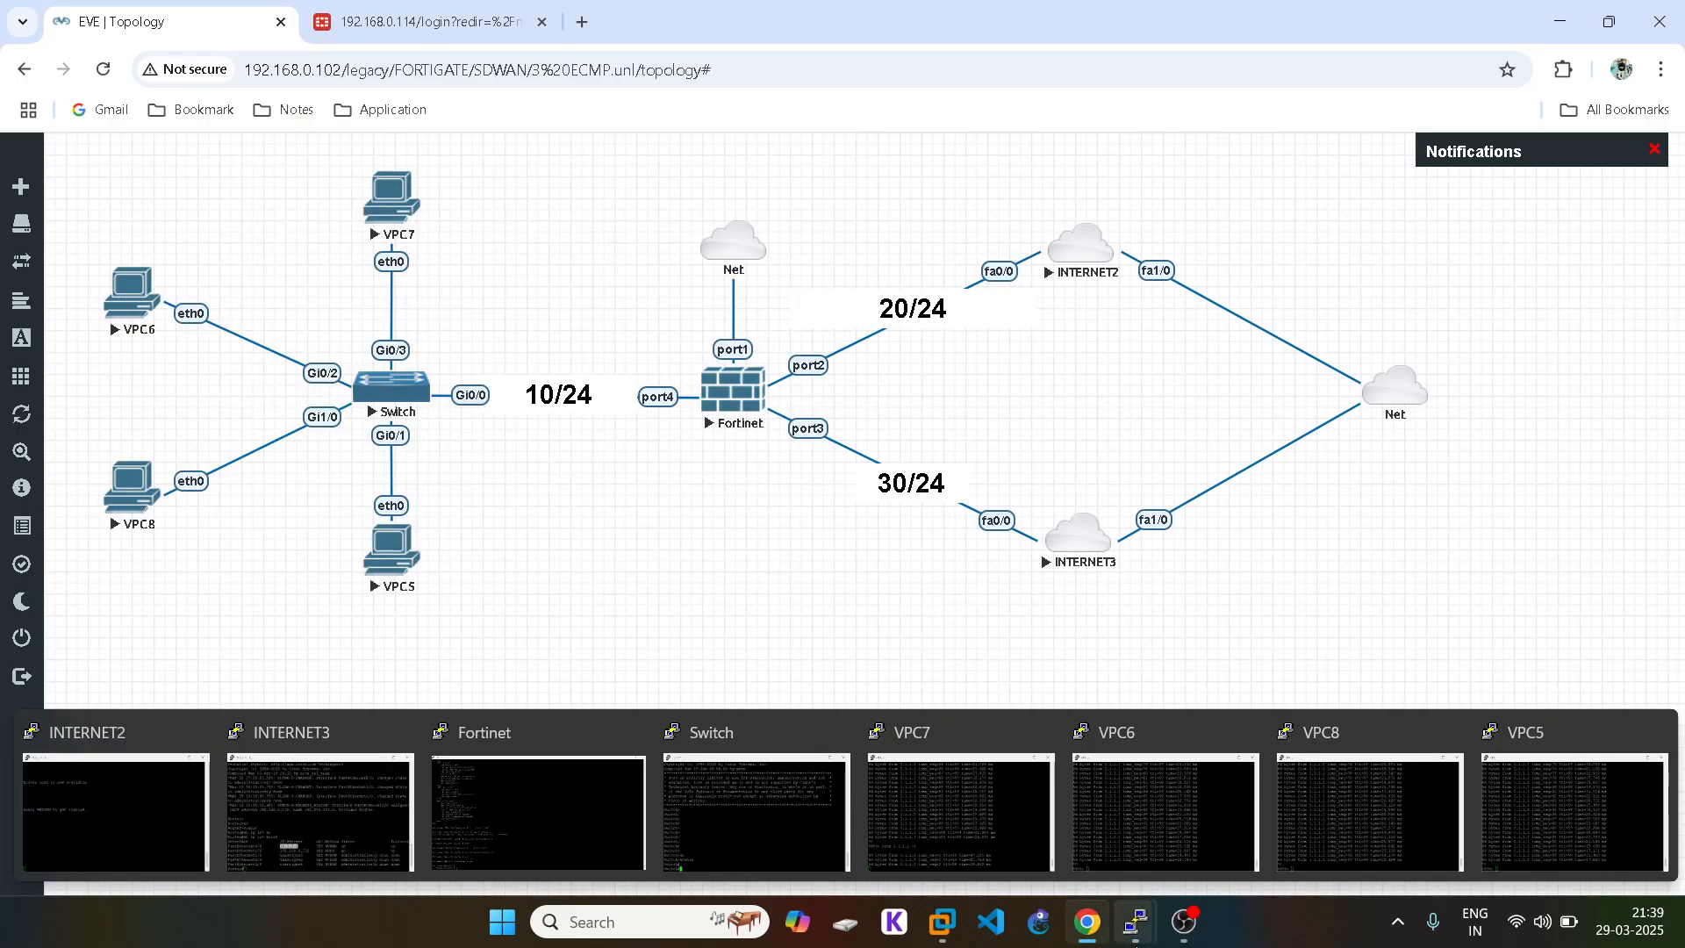
{"action": "left_click", "coordinate": [1108, 830]}
{"action": "key", "text": "Up"}
{"action": "key", "text": "Return"}
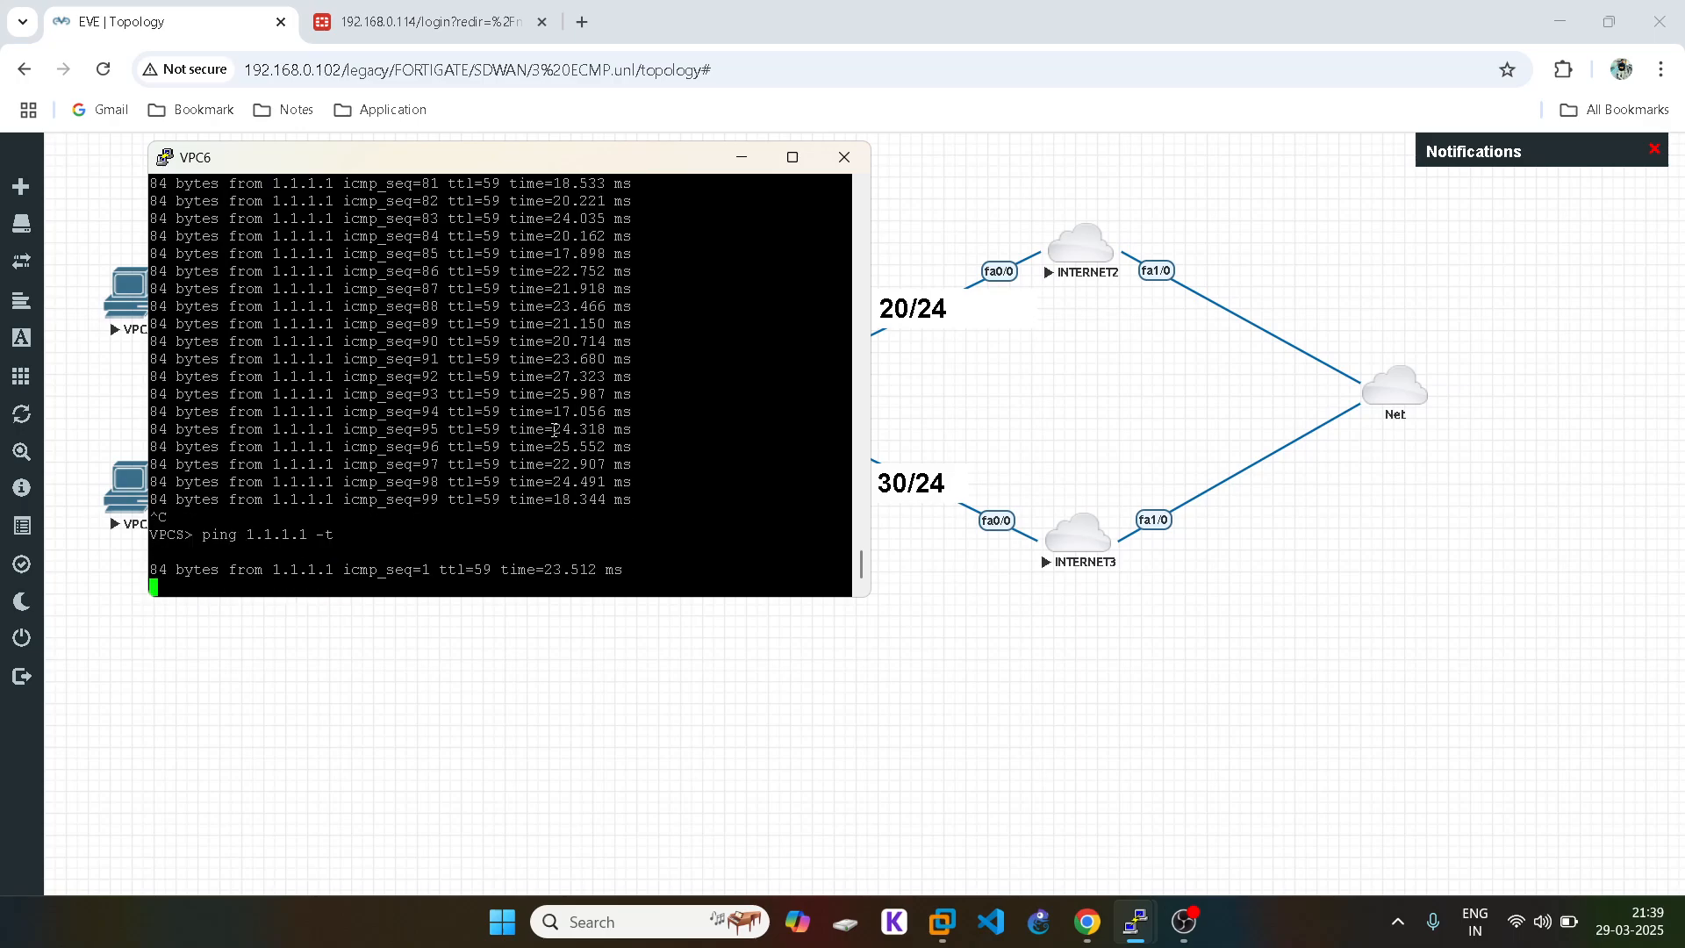
{"action": "left_click", "coordinate": [1018, 775]}
Step: Check VPC6's ping, stop it with Ctrl+C, and return to the FortiGate console
{"action": "mouse_move", "coordinate": [1135, 926]}
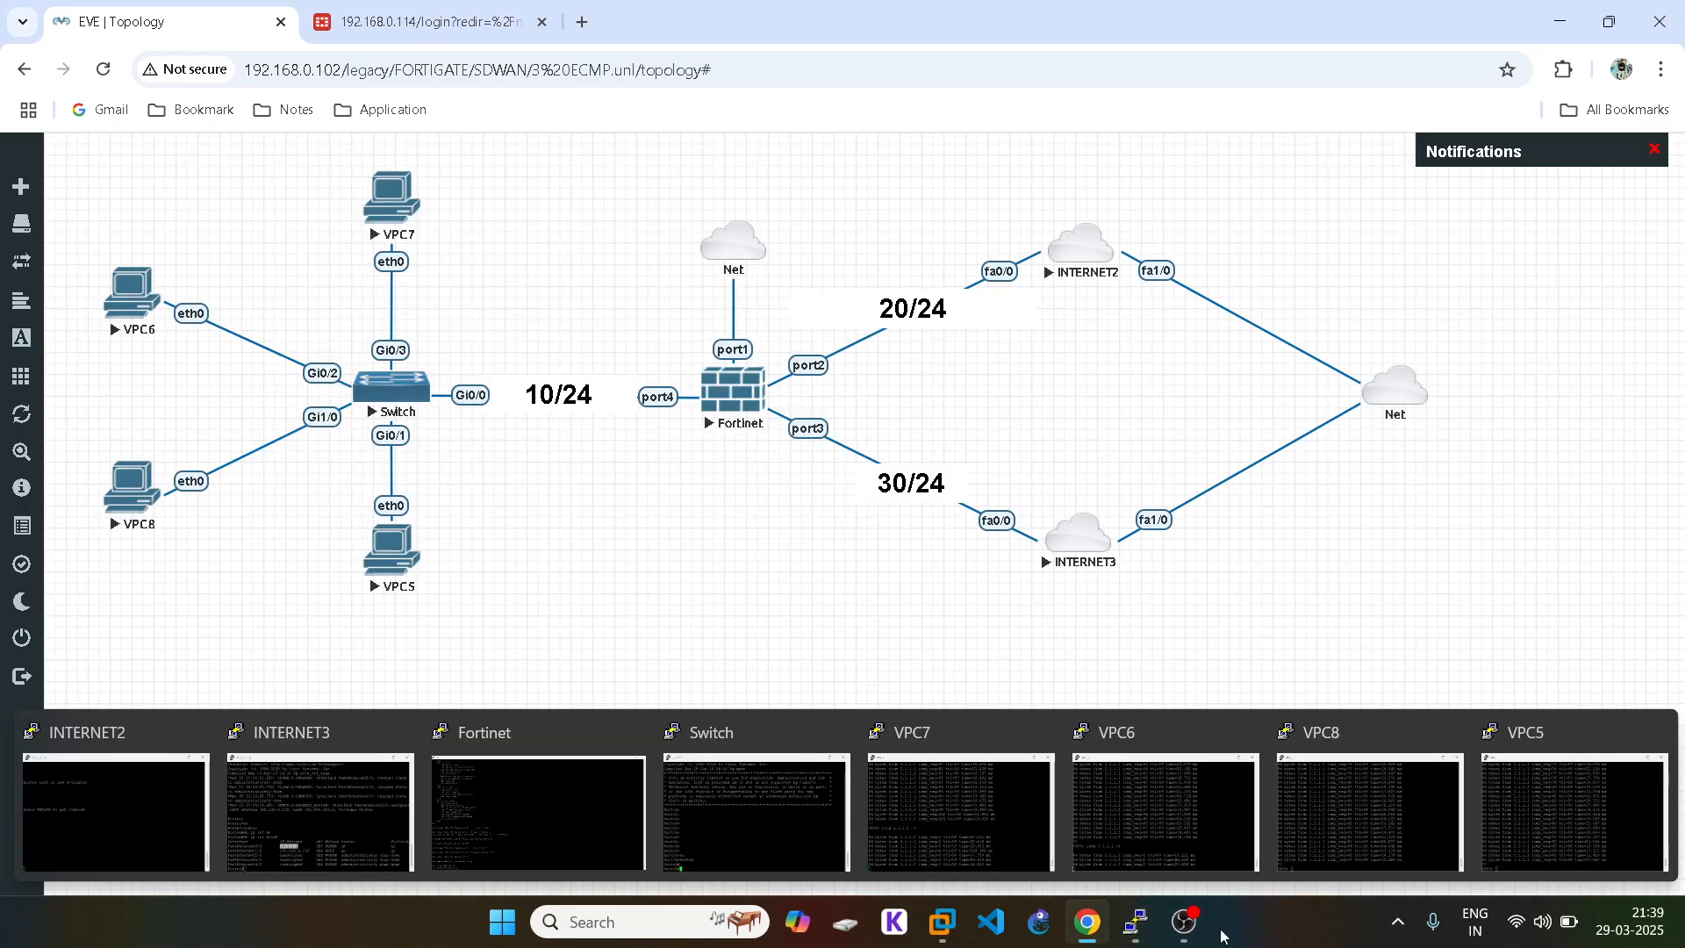
{"action": "left_click", "coordinate": [1107, 781]}
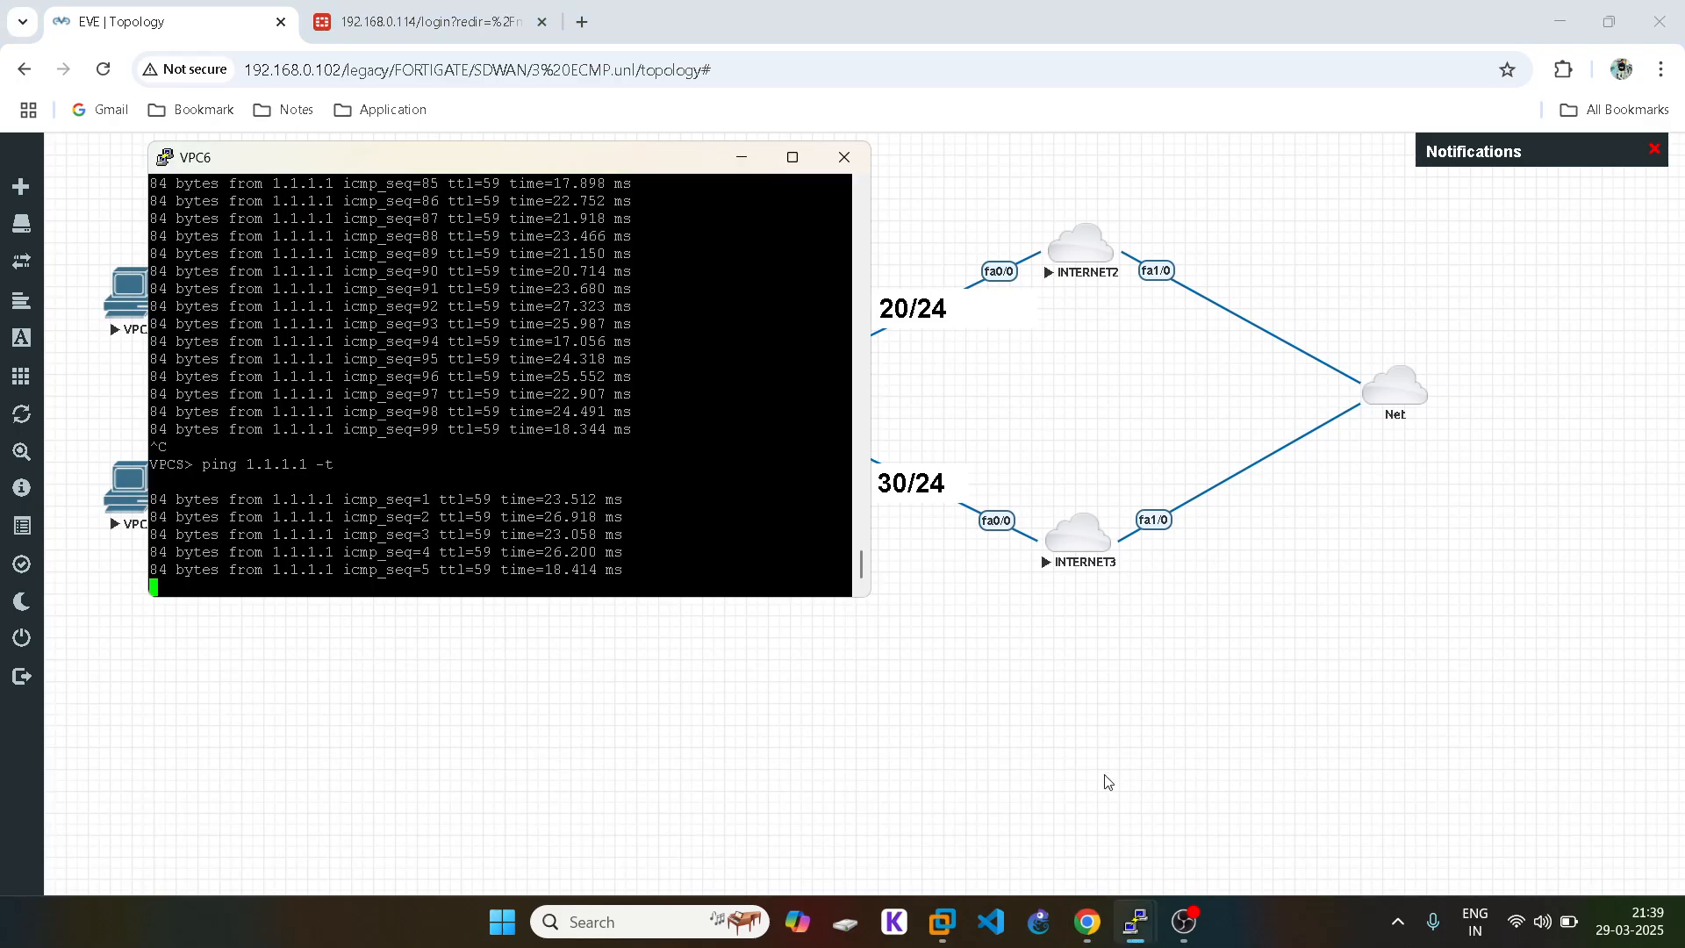
{"action": "key", "text": "ctrl+c"}
{"action": "left_click", "coordinate": [1225, 748]}
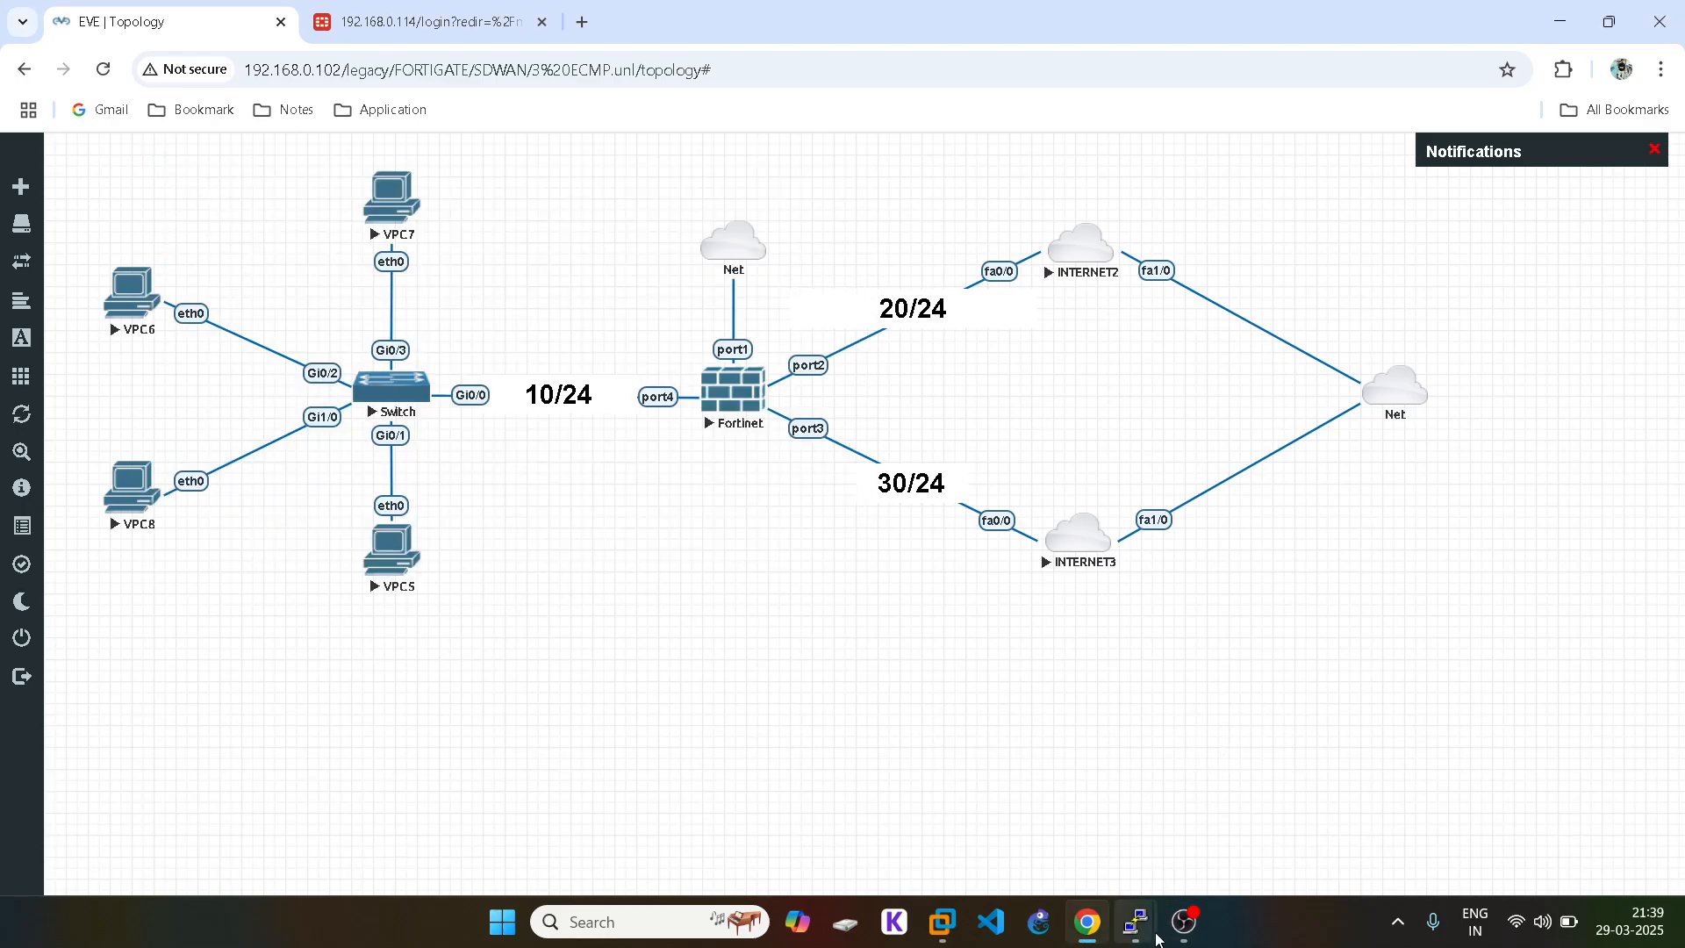
{"action": "mouse_move", "coordinate": [1156, 937]}
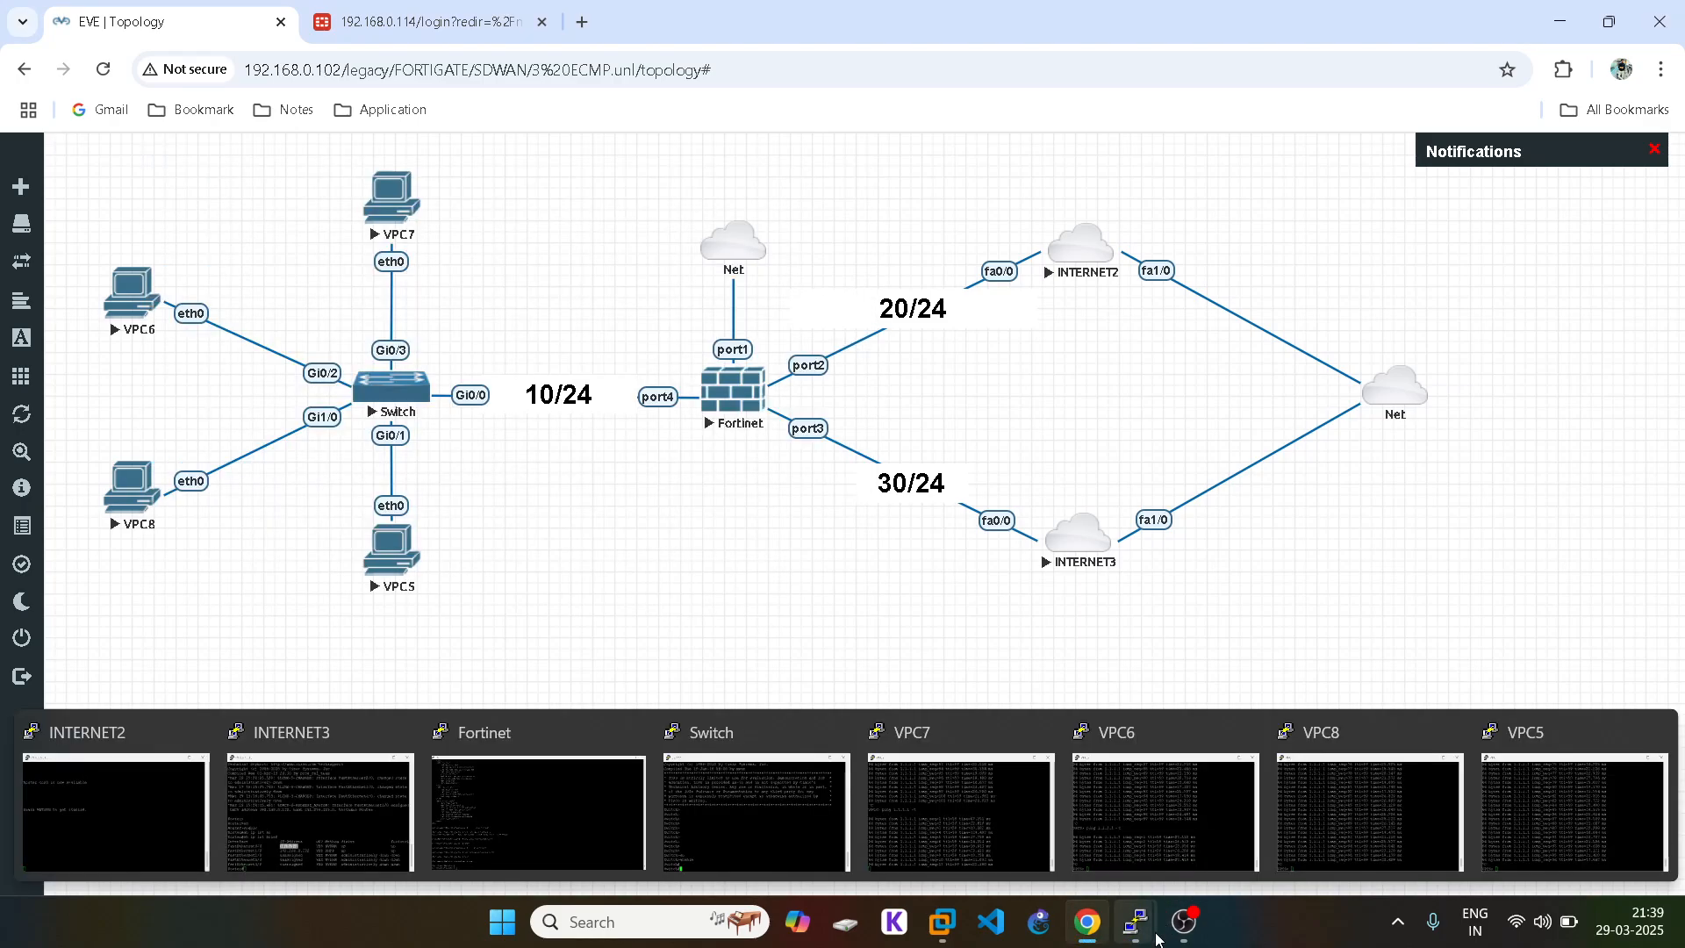
{"action": "left_click", "coordinate": [555, 770]}
Step: Run get system session list and page through the full output
{"action": "type", "text": "get s"}
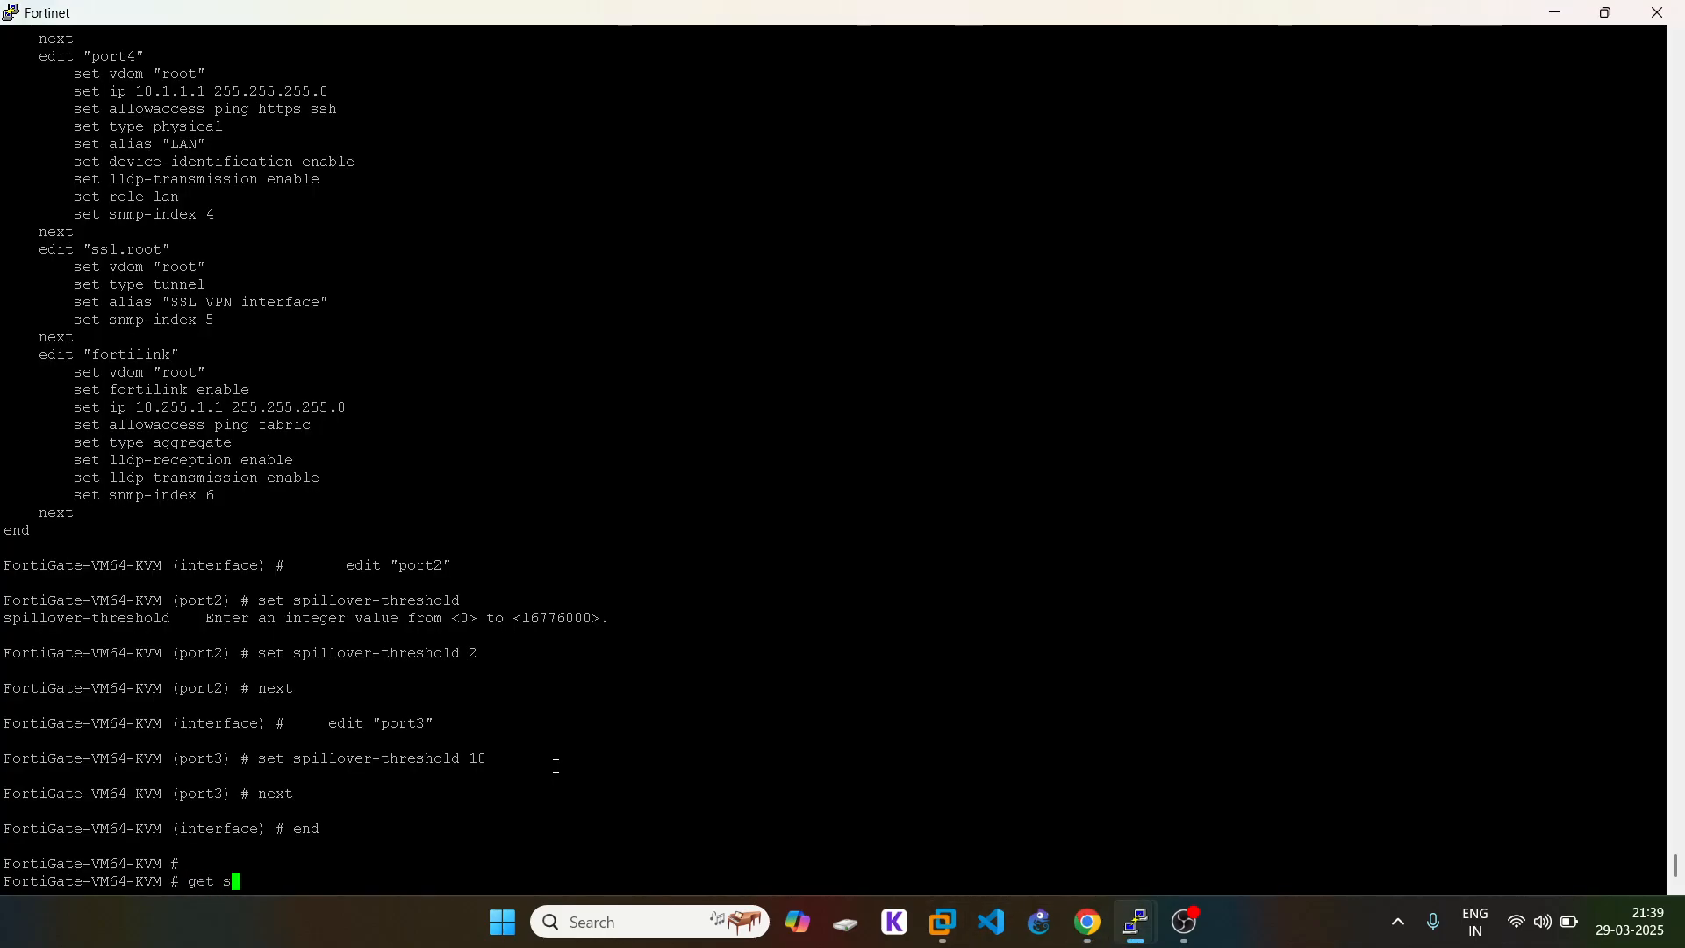
{"action": "type", "text": "ystem session"}
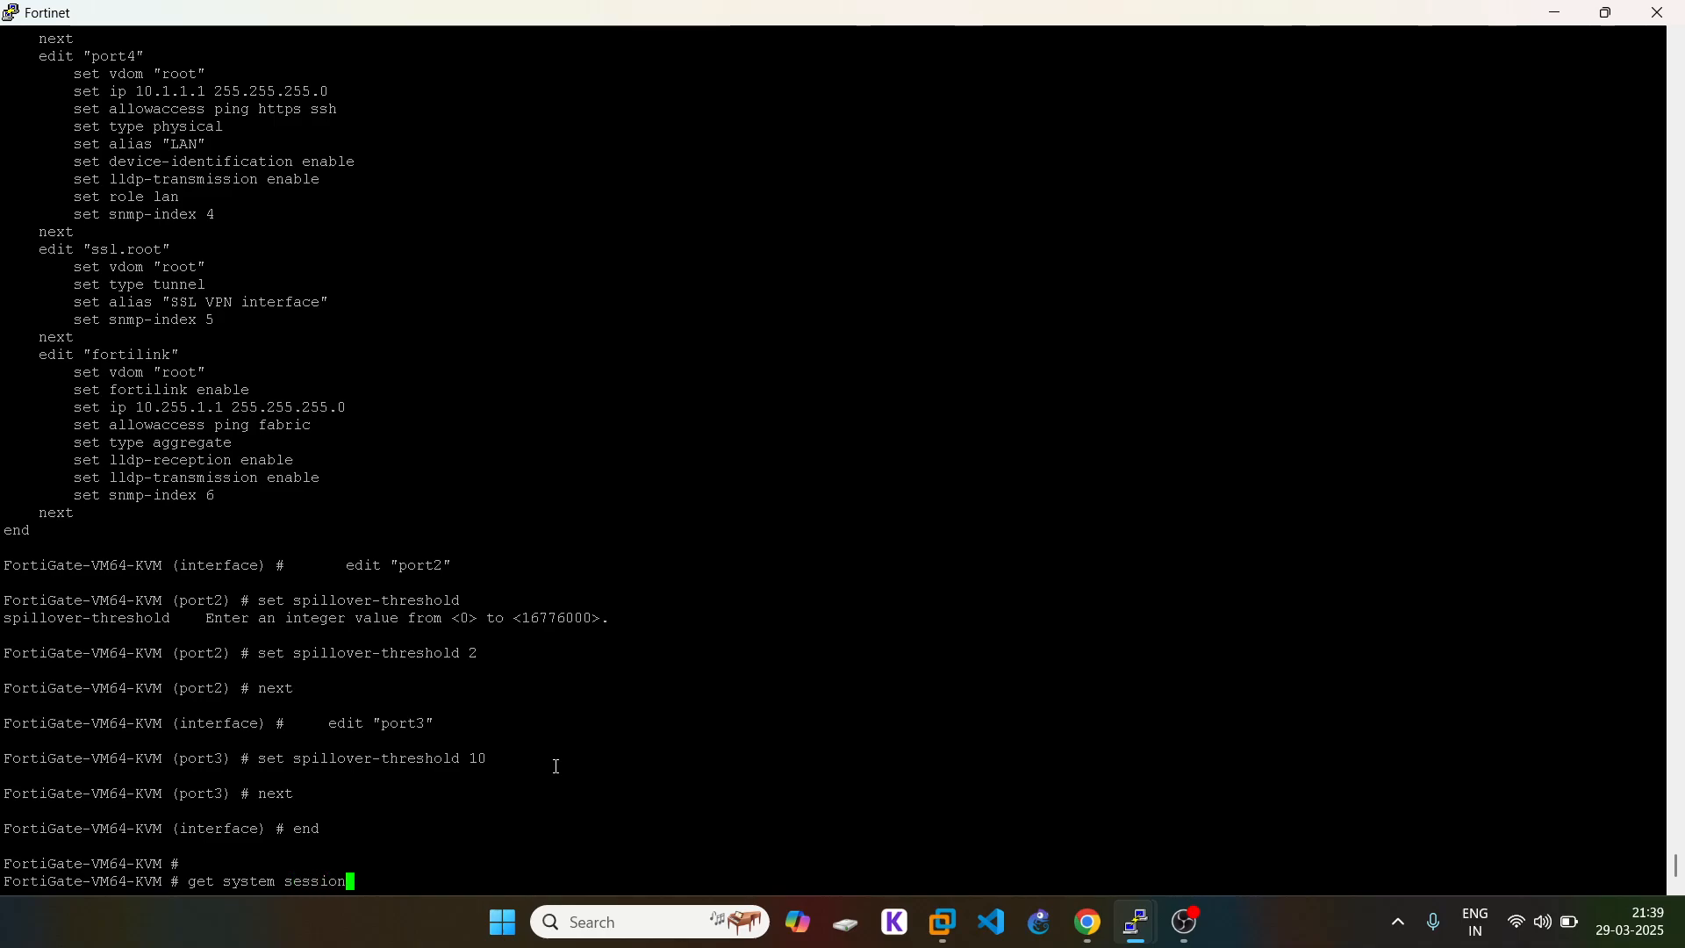
{"action": "type", "text": " list"}
{"action": "key", "text": "Return"}
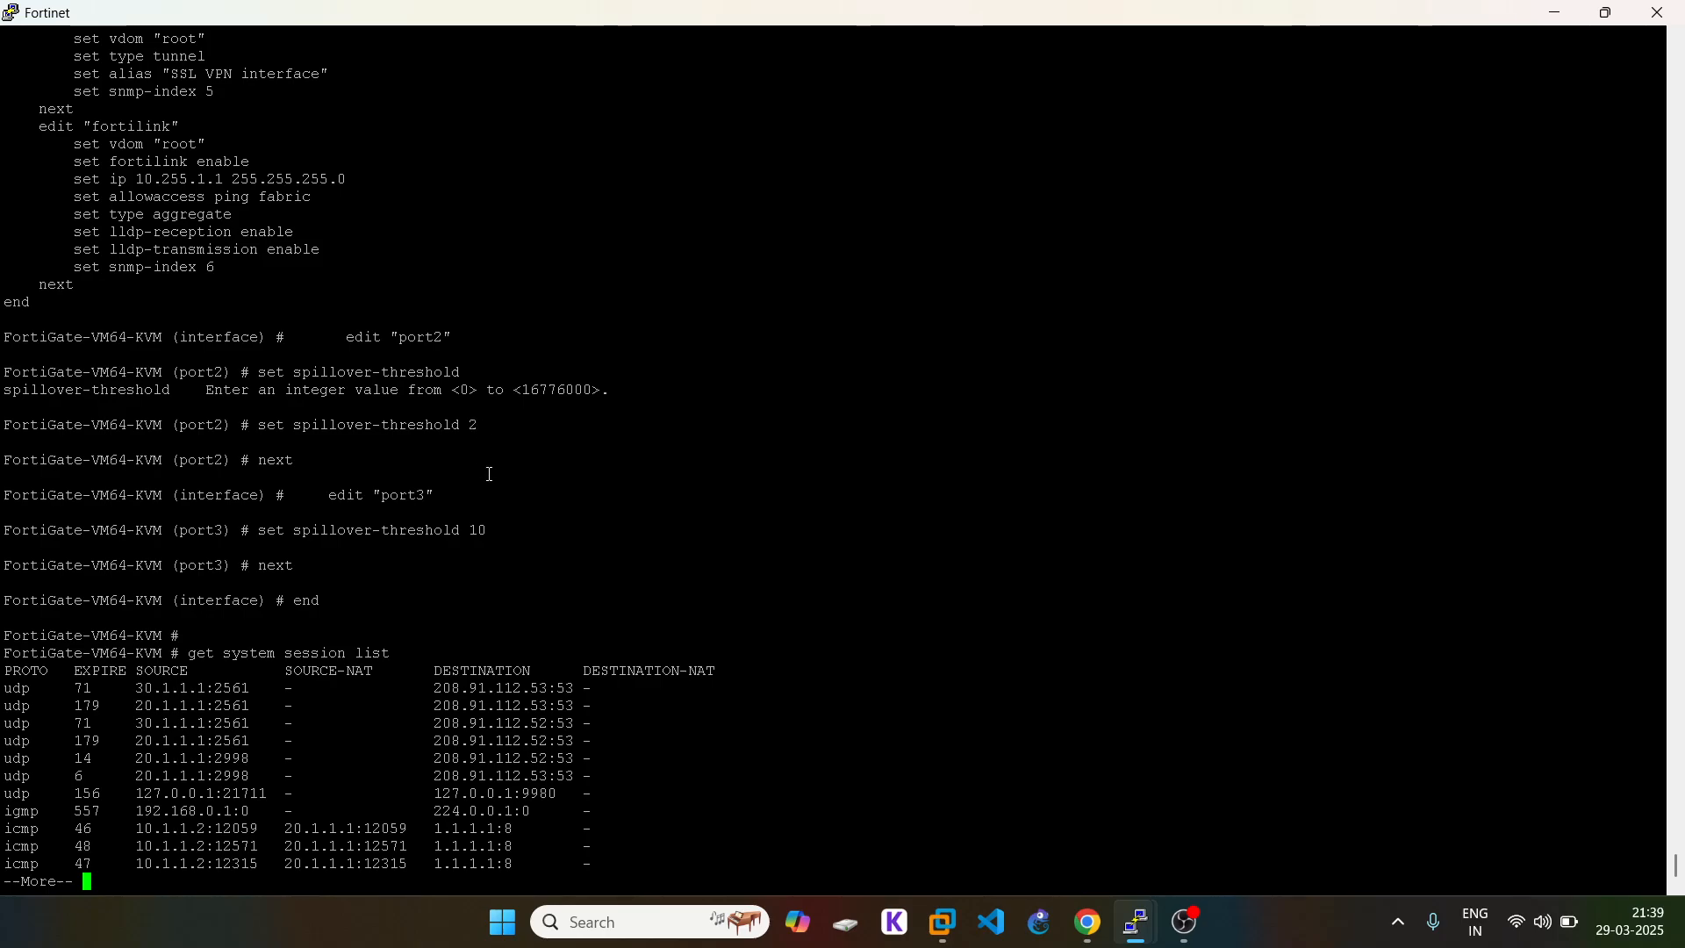
{"action": "left_click_drag", "start_coordinate": [497, 531], "coordinate": [488, 530]}
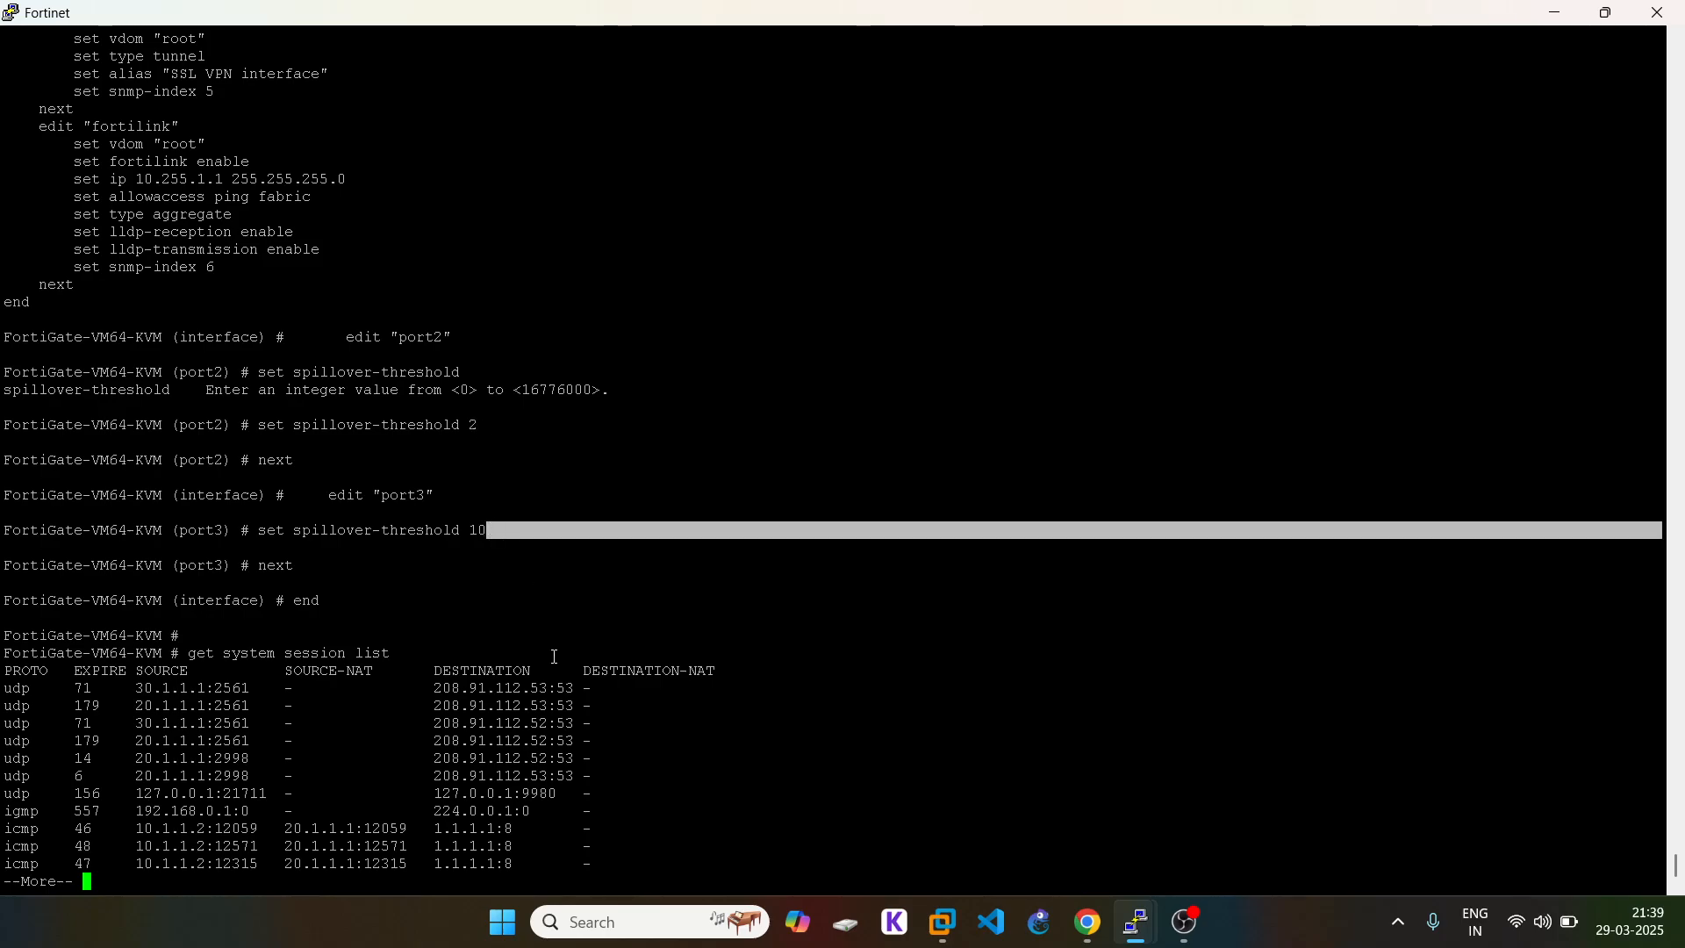
{"action": "key", "text": "space"}
{"action": "key", "text": "space"}
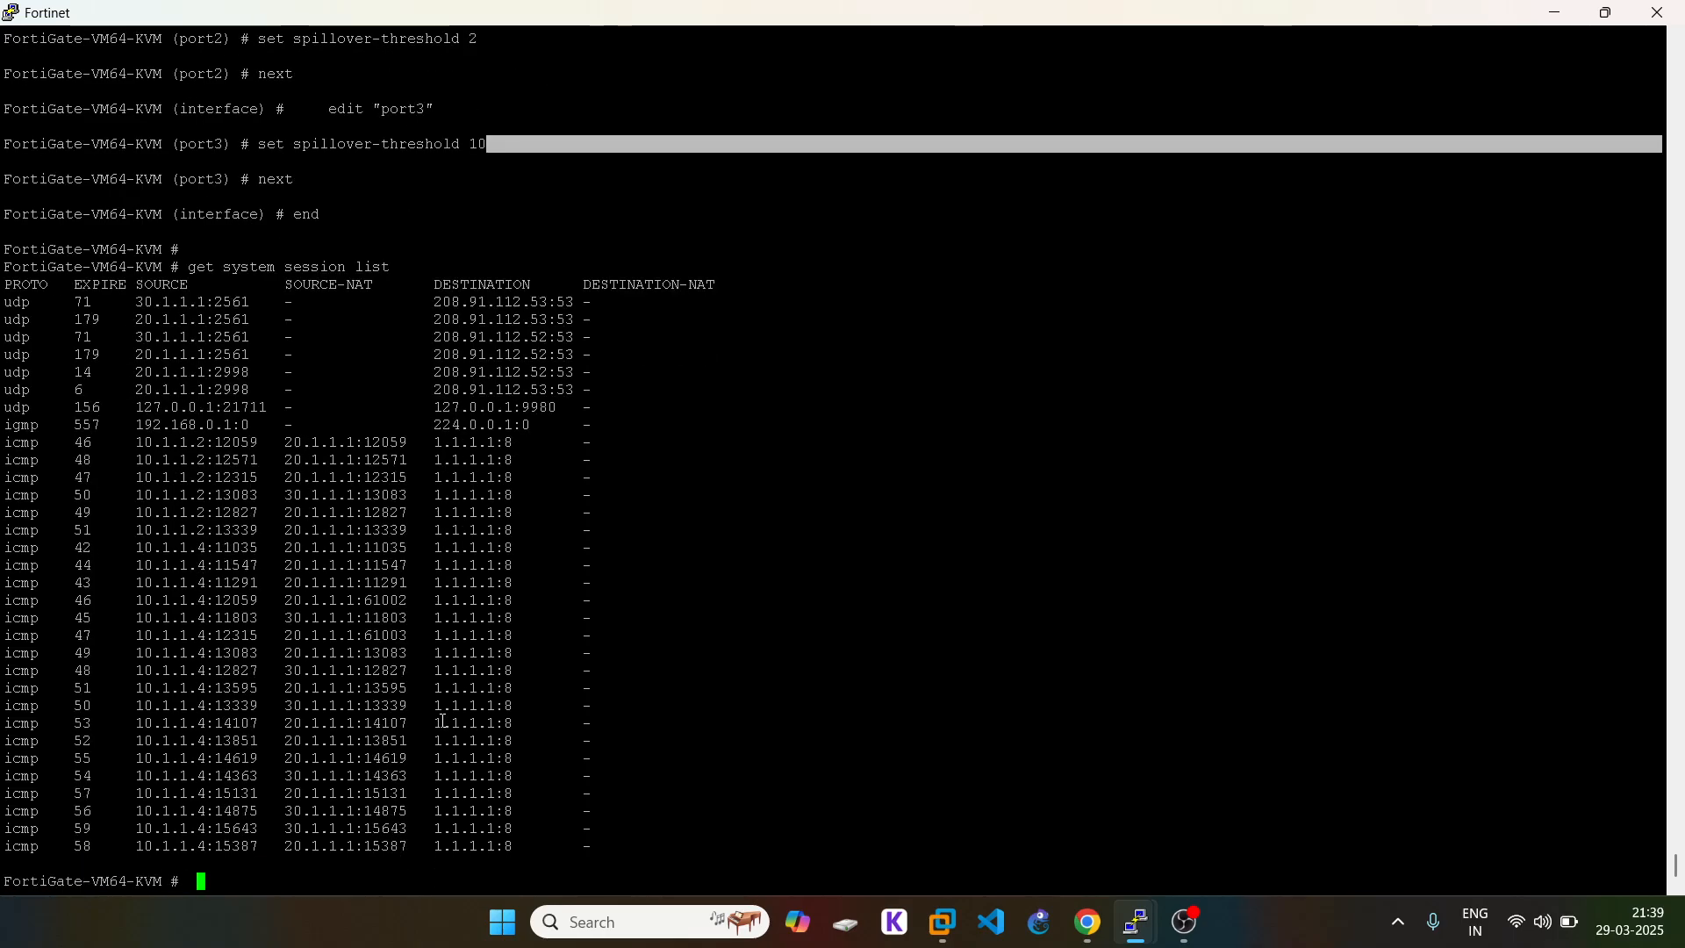
Step: Highlight the 10.1.1.2 and 10.1.1.4 icmp sessions NATed to 20.1.1.1 and 30.1.1.1
{"action": "double_click", "coordinate": [187, 446]}
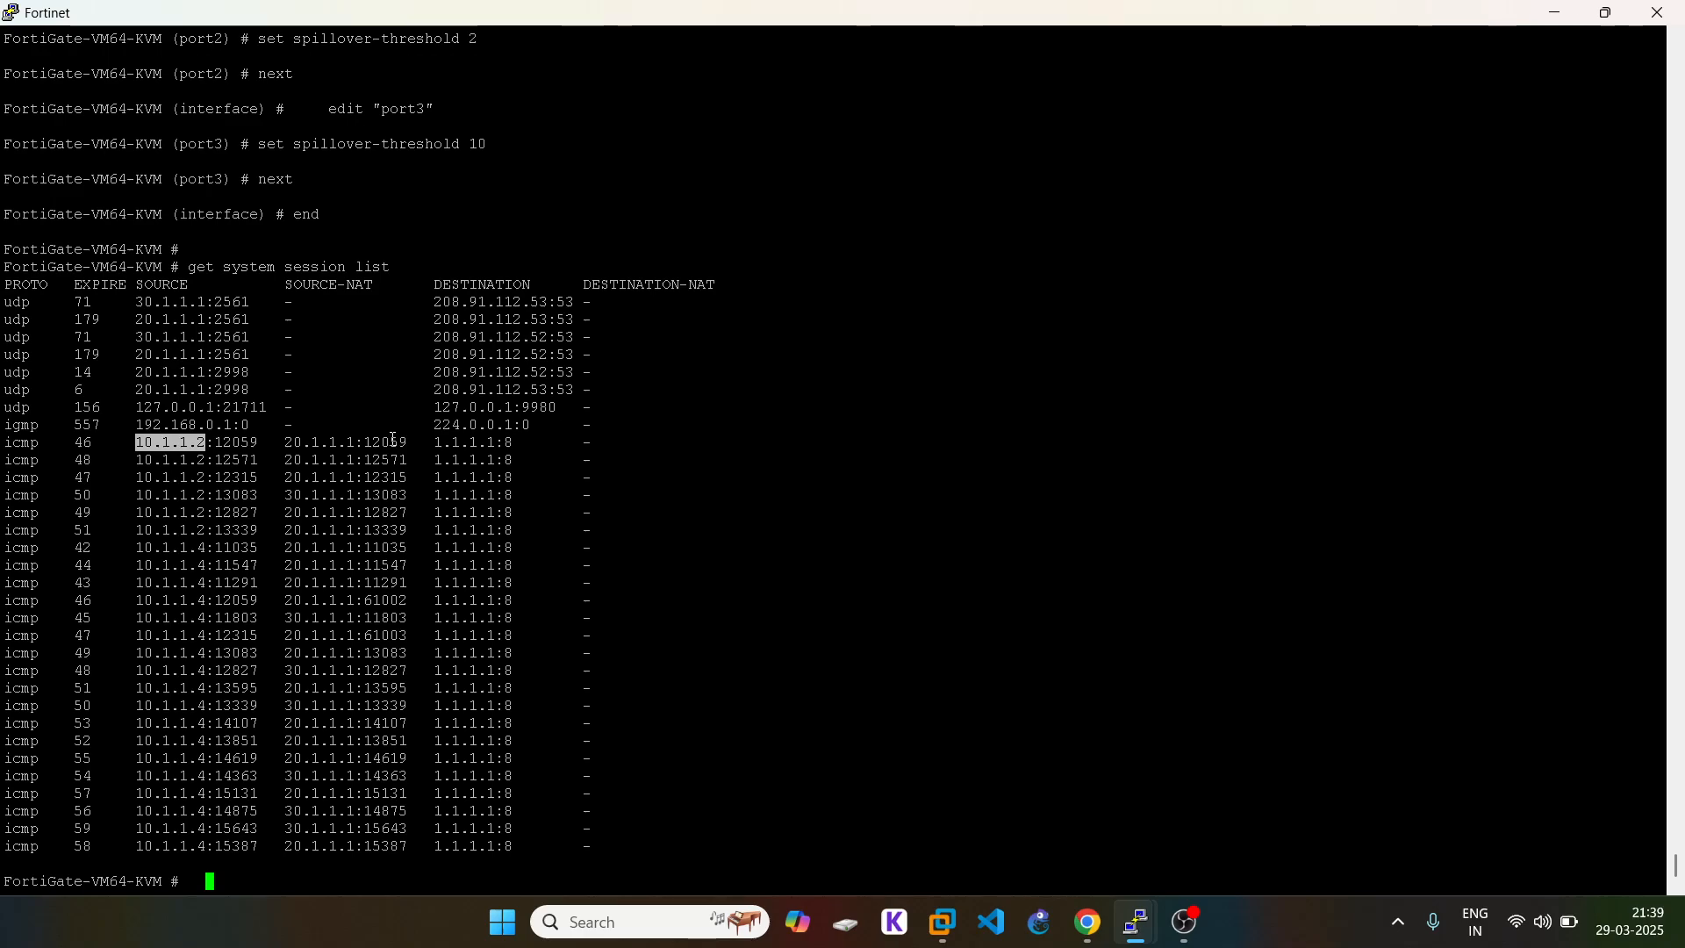
{"action": "triple_click", "coordinate": [273, 495]}
{"action": "left_click", "coordinate": [290, 496]}
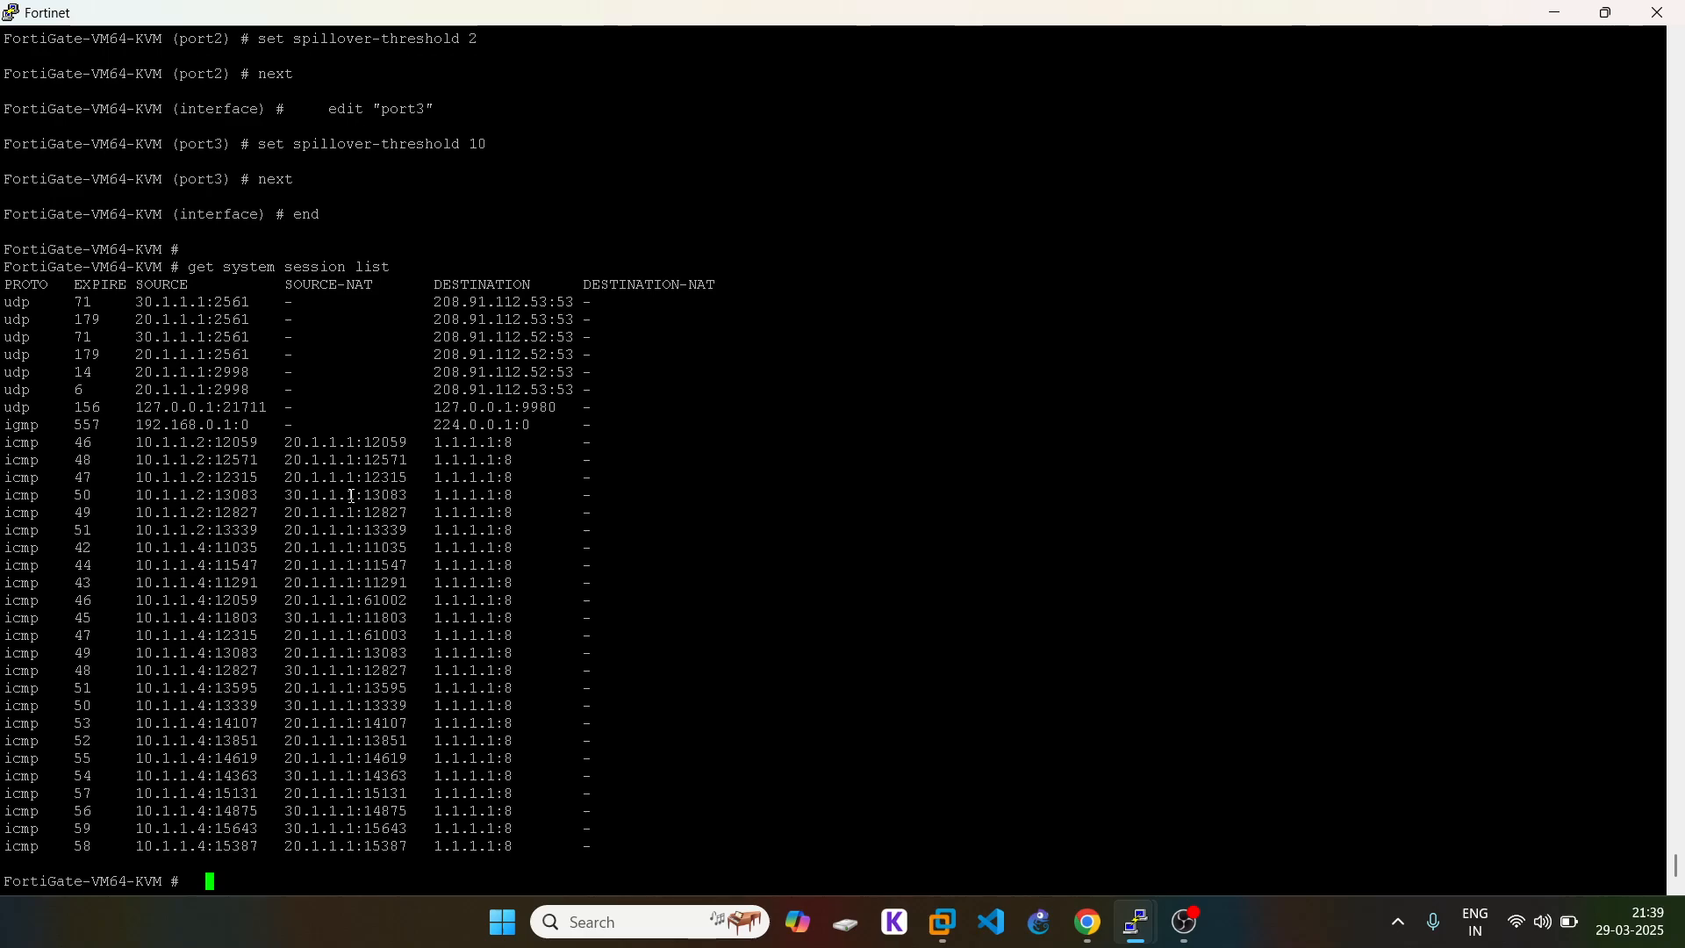
{"action": "triple_click", "coordinate": [211, 565]}
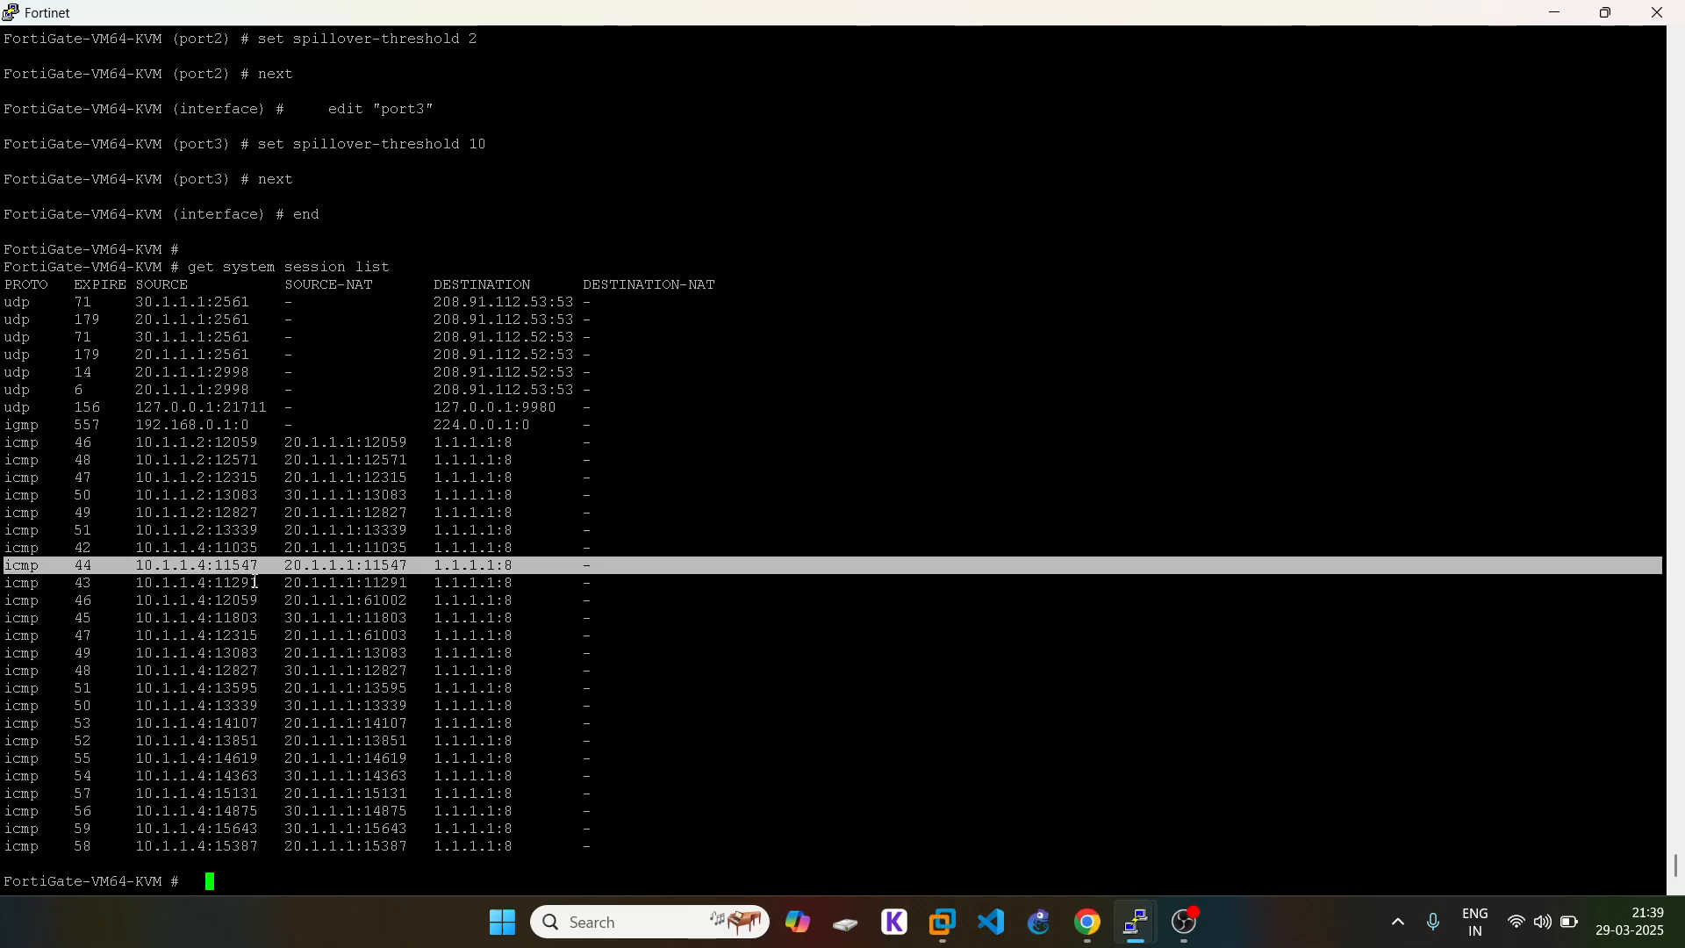
{"action": "triple_click", "coordinate": [286, 632]}
{"action": "triple_click", "coordinate": [300, 620]}
{"action": "left_click", "coordinate": [300, 620]}
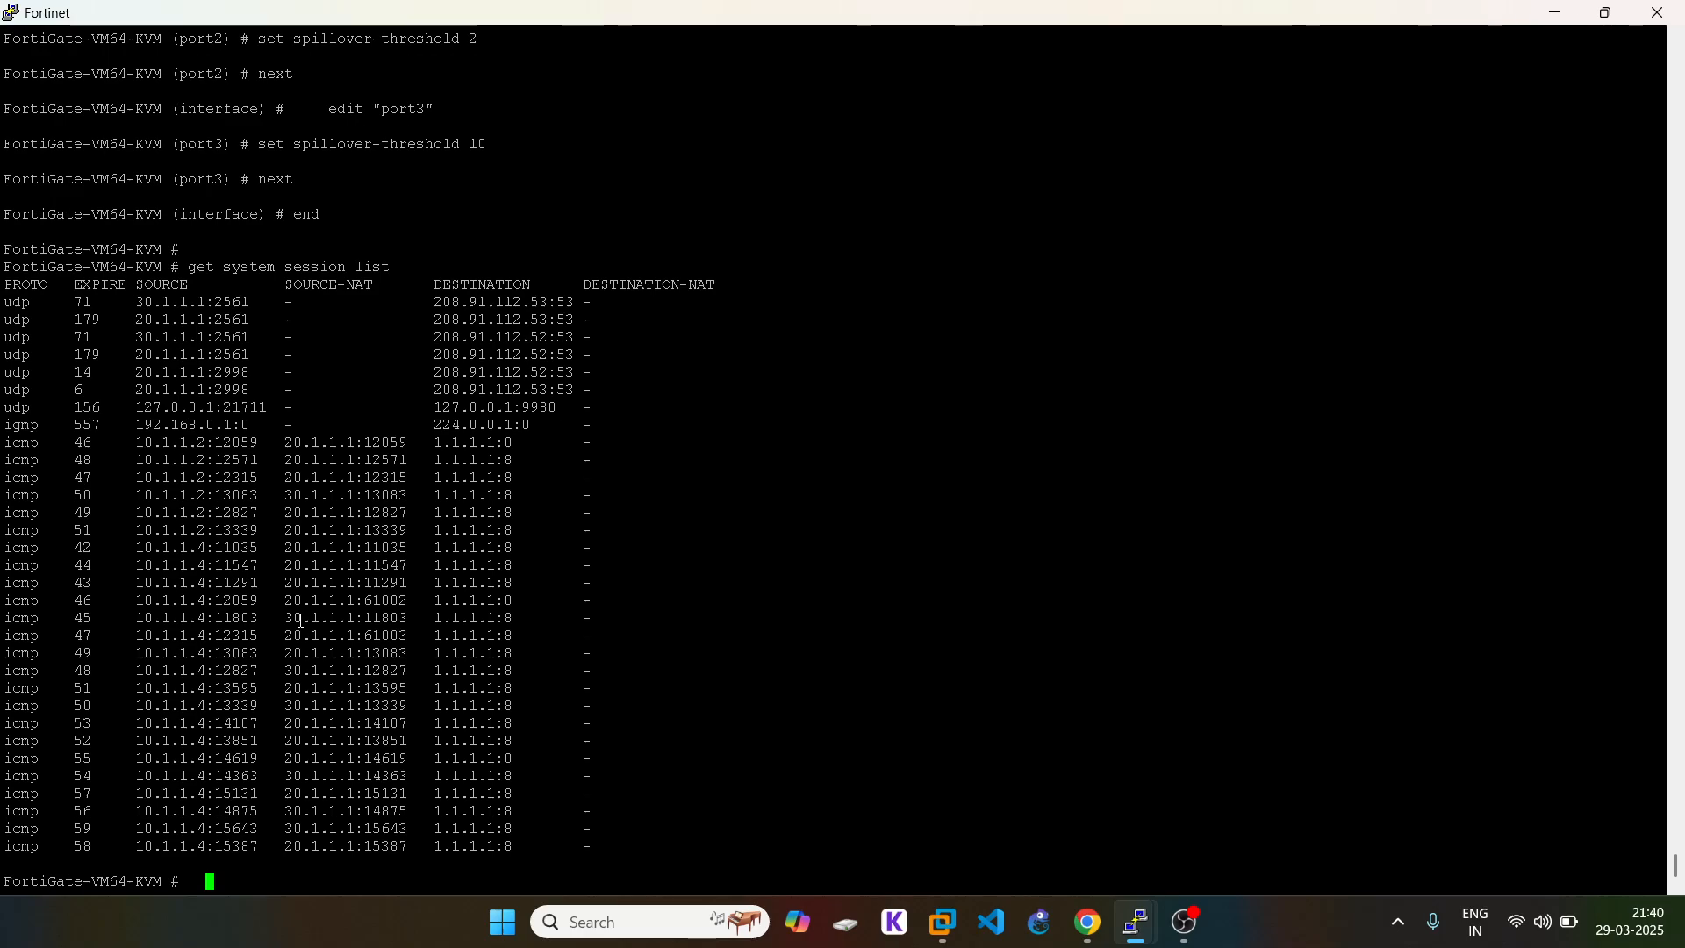
Step: Leave config mode with 'end' and list the current sessions again
{"action": "type", "text": "end"}
{"action": "key", "text": "Up"}
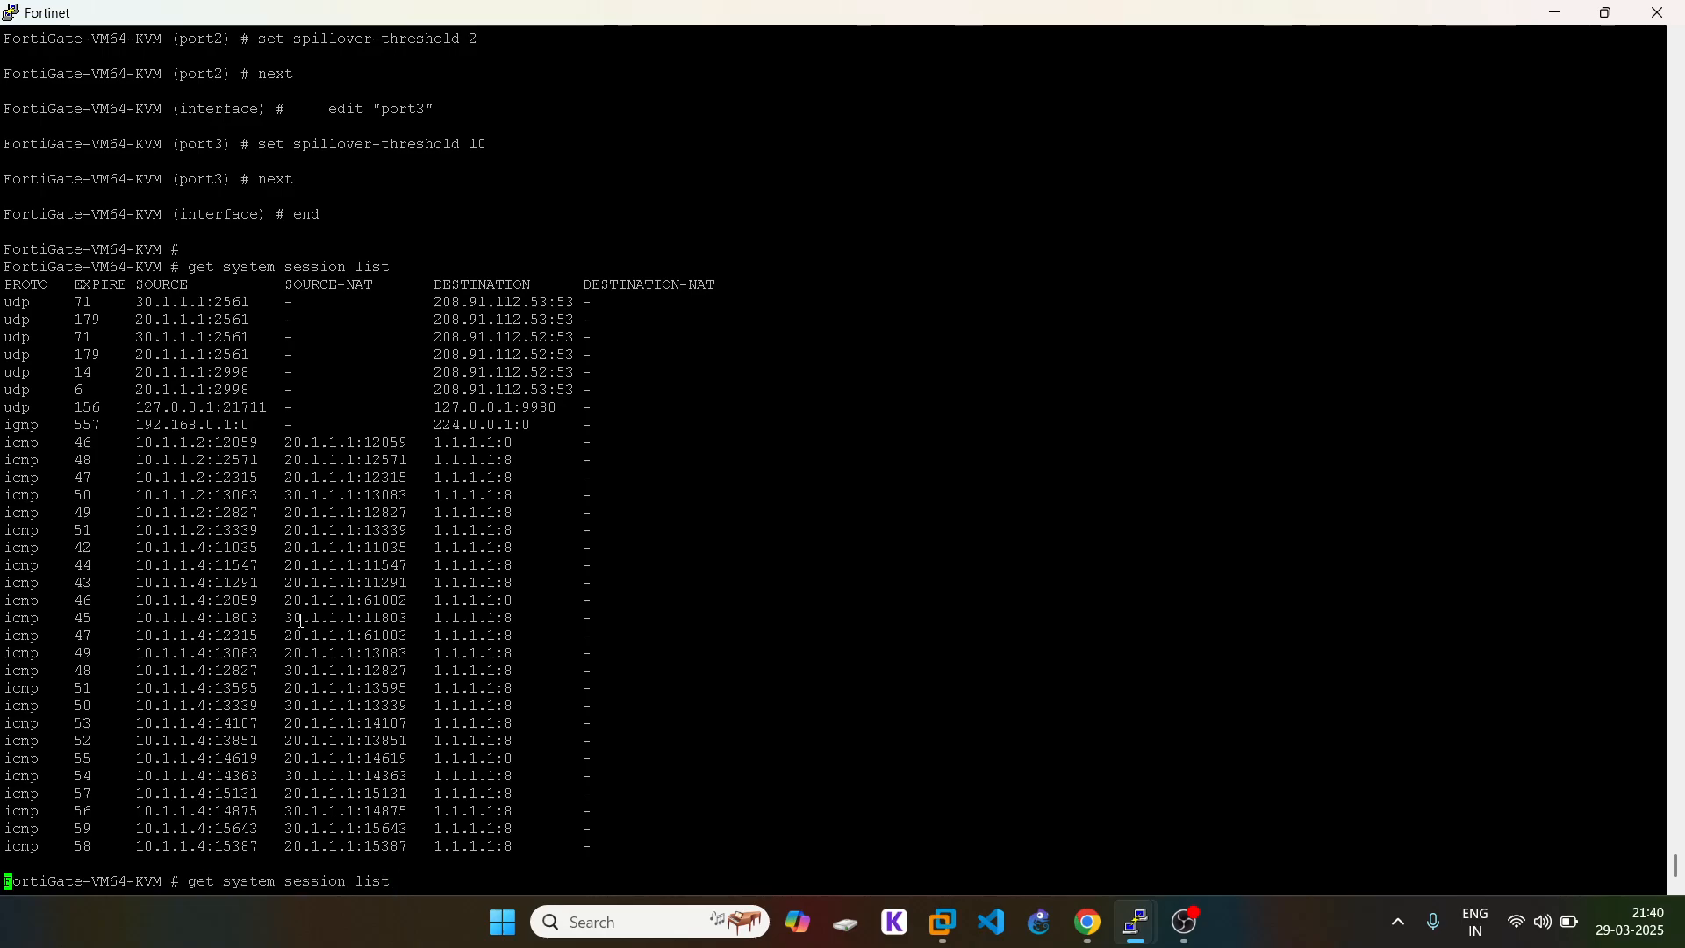
{"action": "key", "text": "Return"}
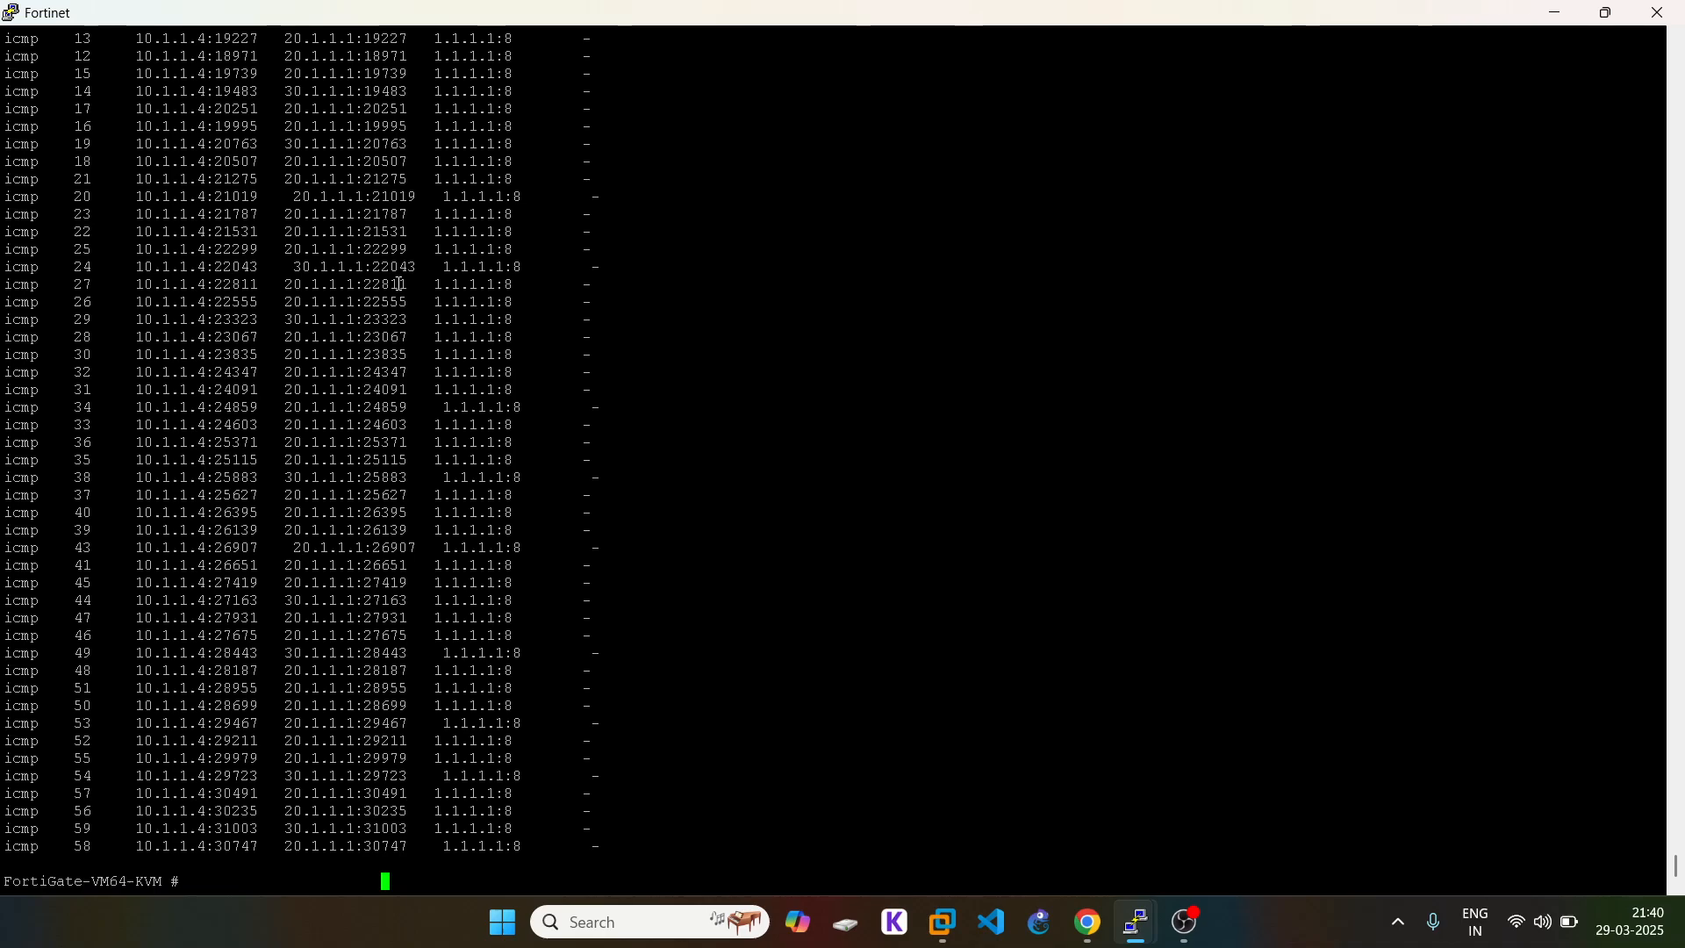
{"action": "scroll", "coordinate": [192, 290], "scroll_direction": "up", "scroll_amount": 8}
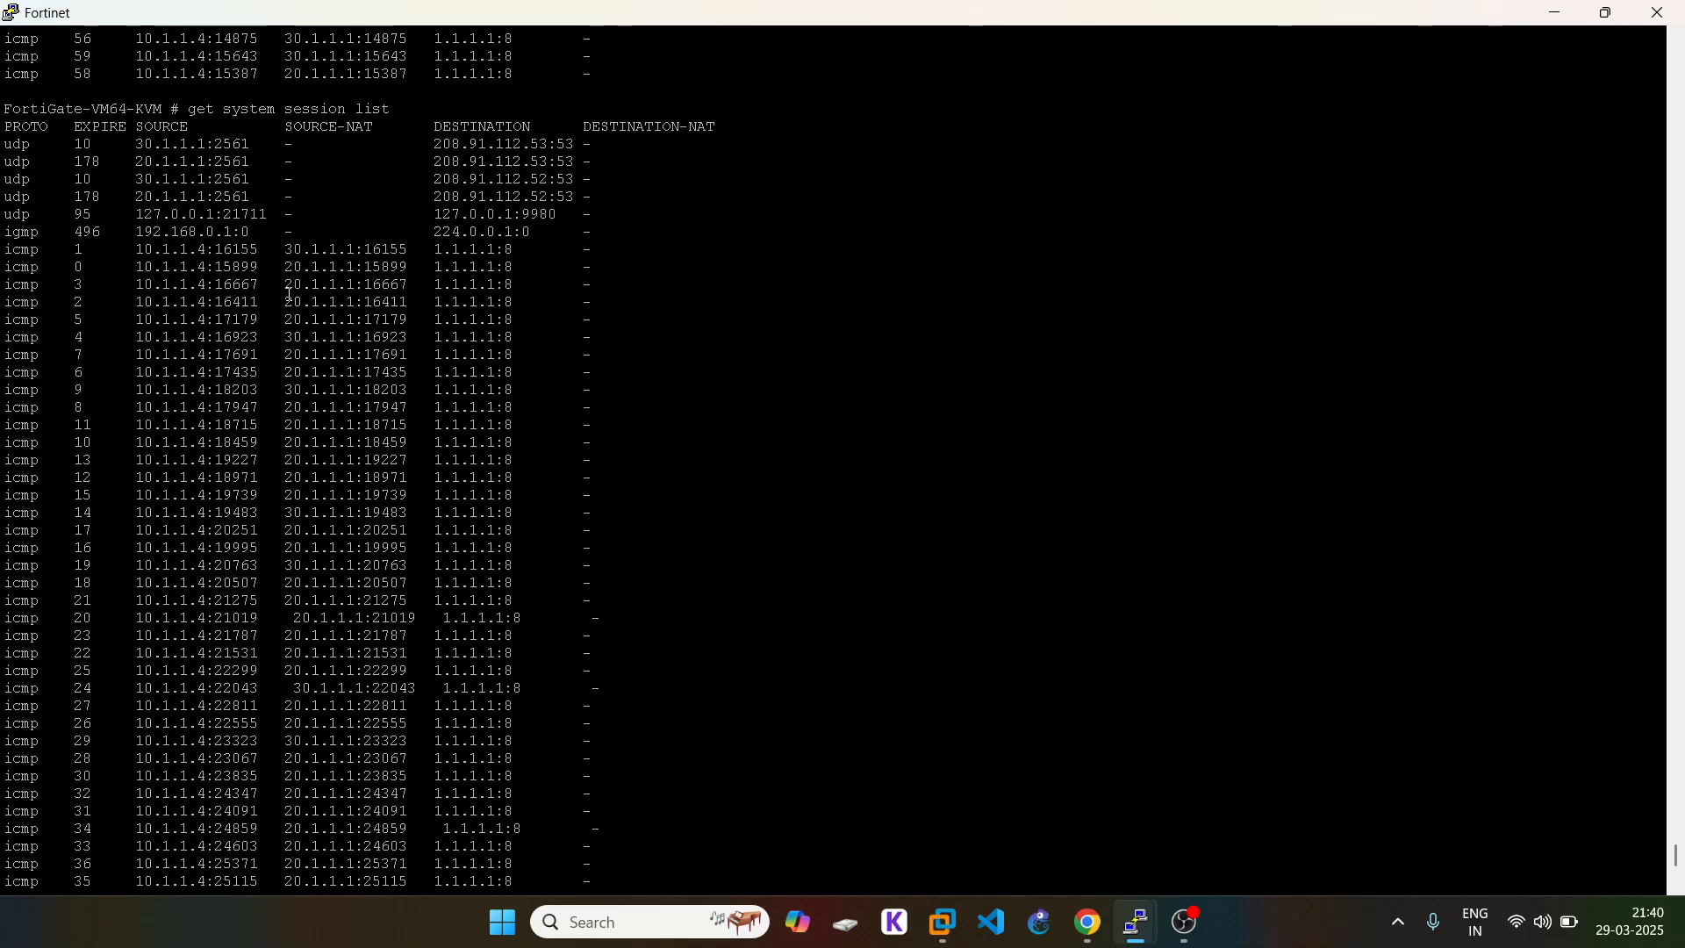
{"action": "scroll", "coordinate": [290, 296], "scroll_direction": "down", "scroll_amount": 8}
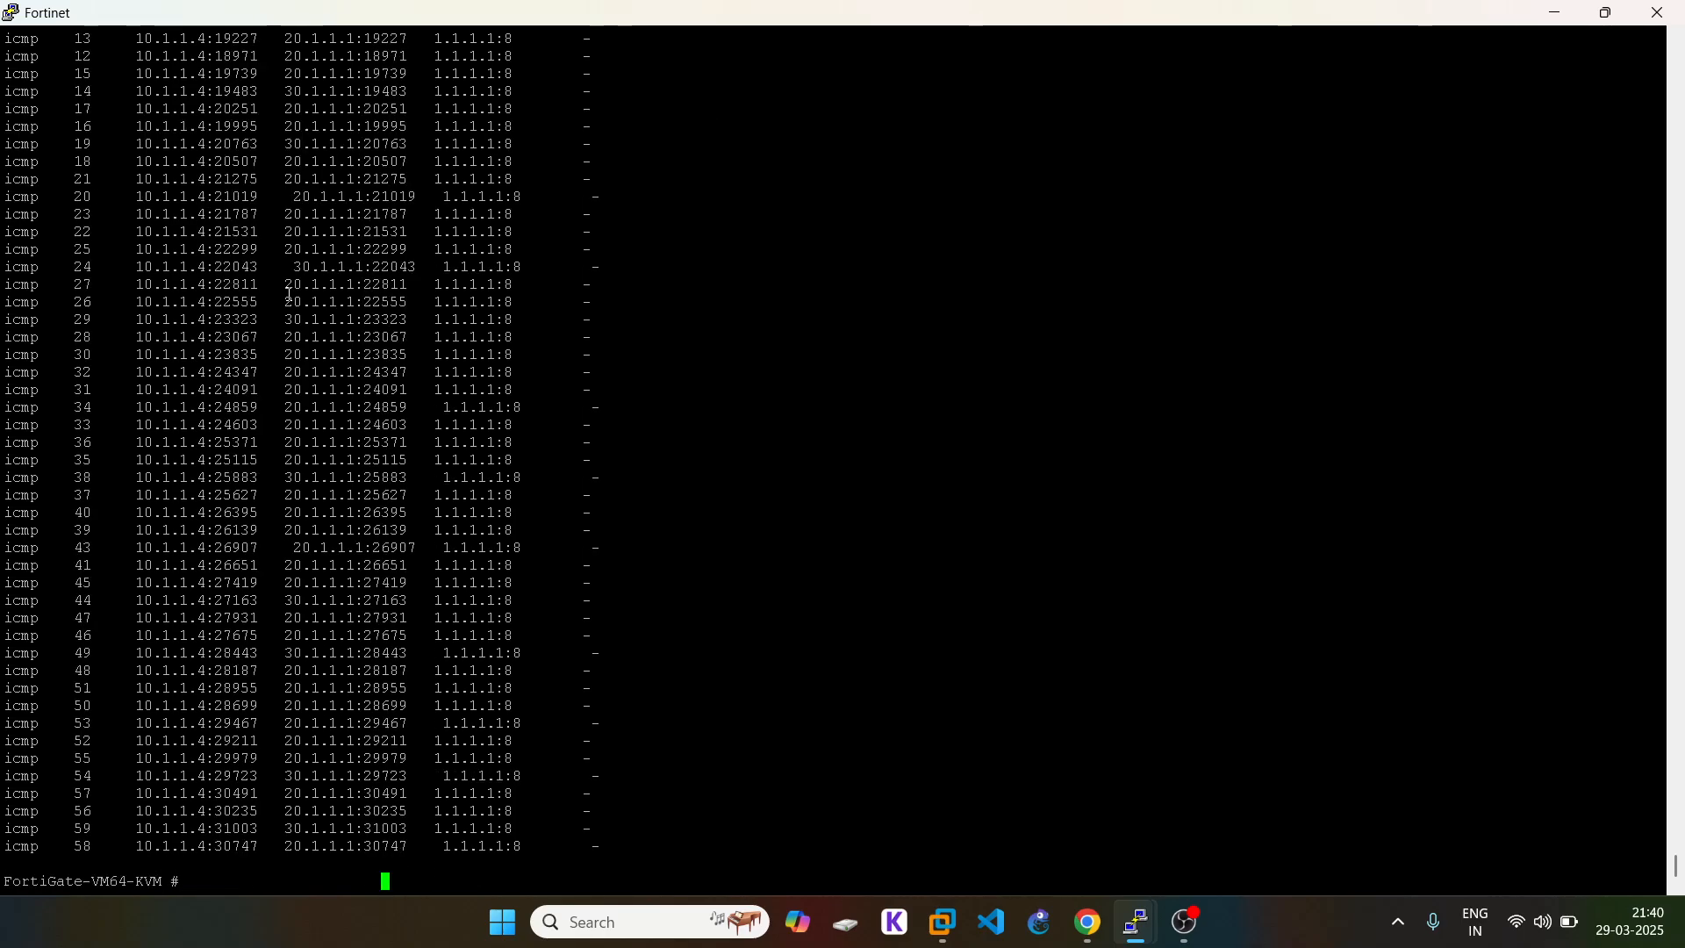
Step: Check the VPC7 ping console, then rerun the session list and page through it
{"action": "mouse_move", "coordinate": [1137, 922]}
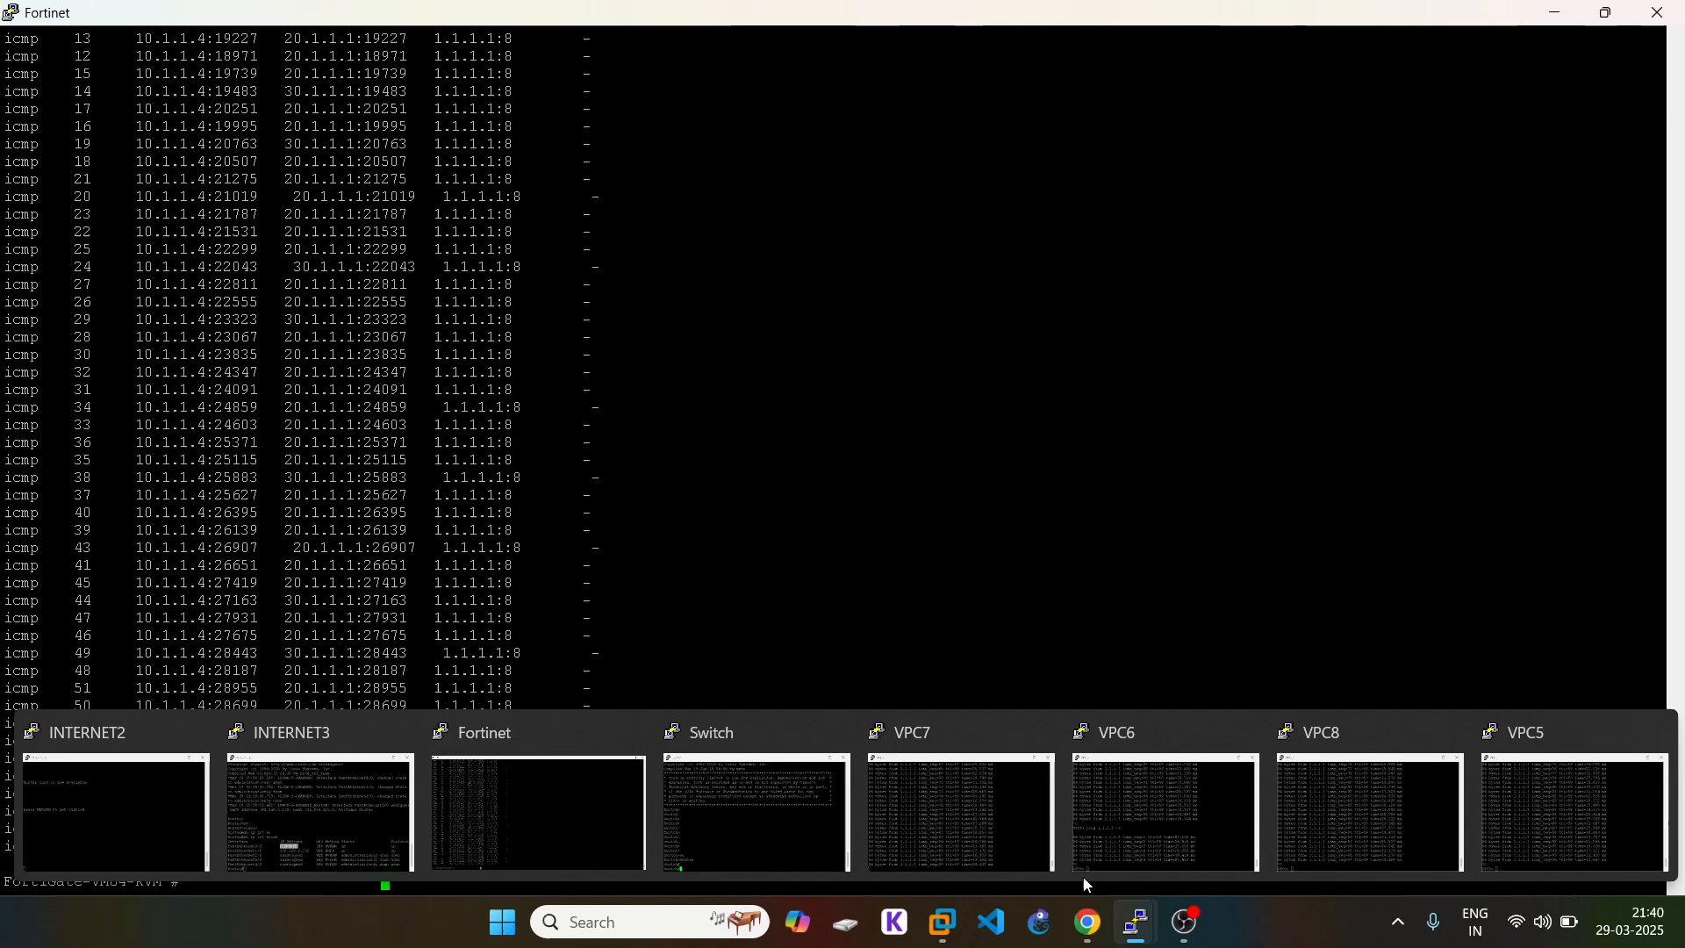
{"action": "left_click", "coordinate": [920, 760]}
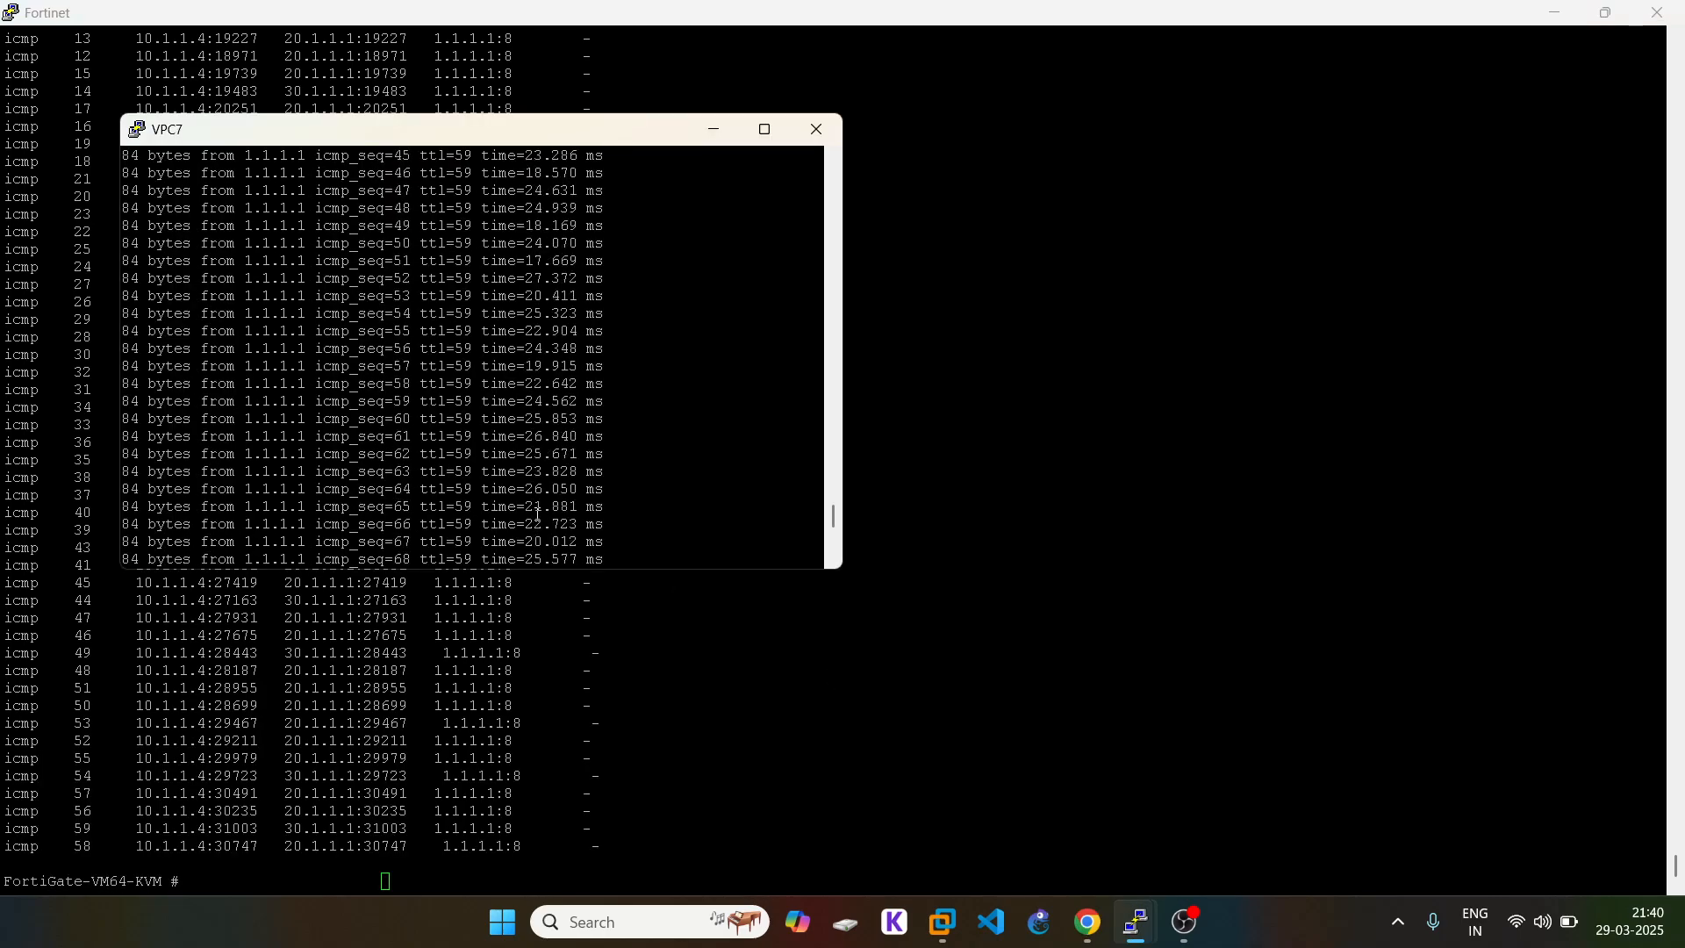
{"action": "left_click", "coordinate": [722, 766]}
{"action": "key", "text": "Up"}
{"action": "key", "text": "Return"}
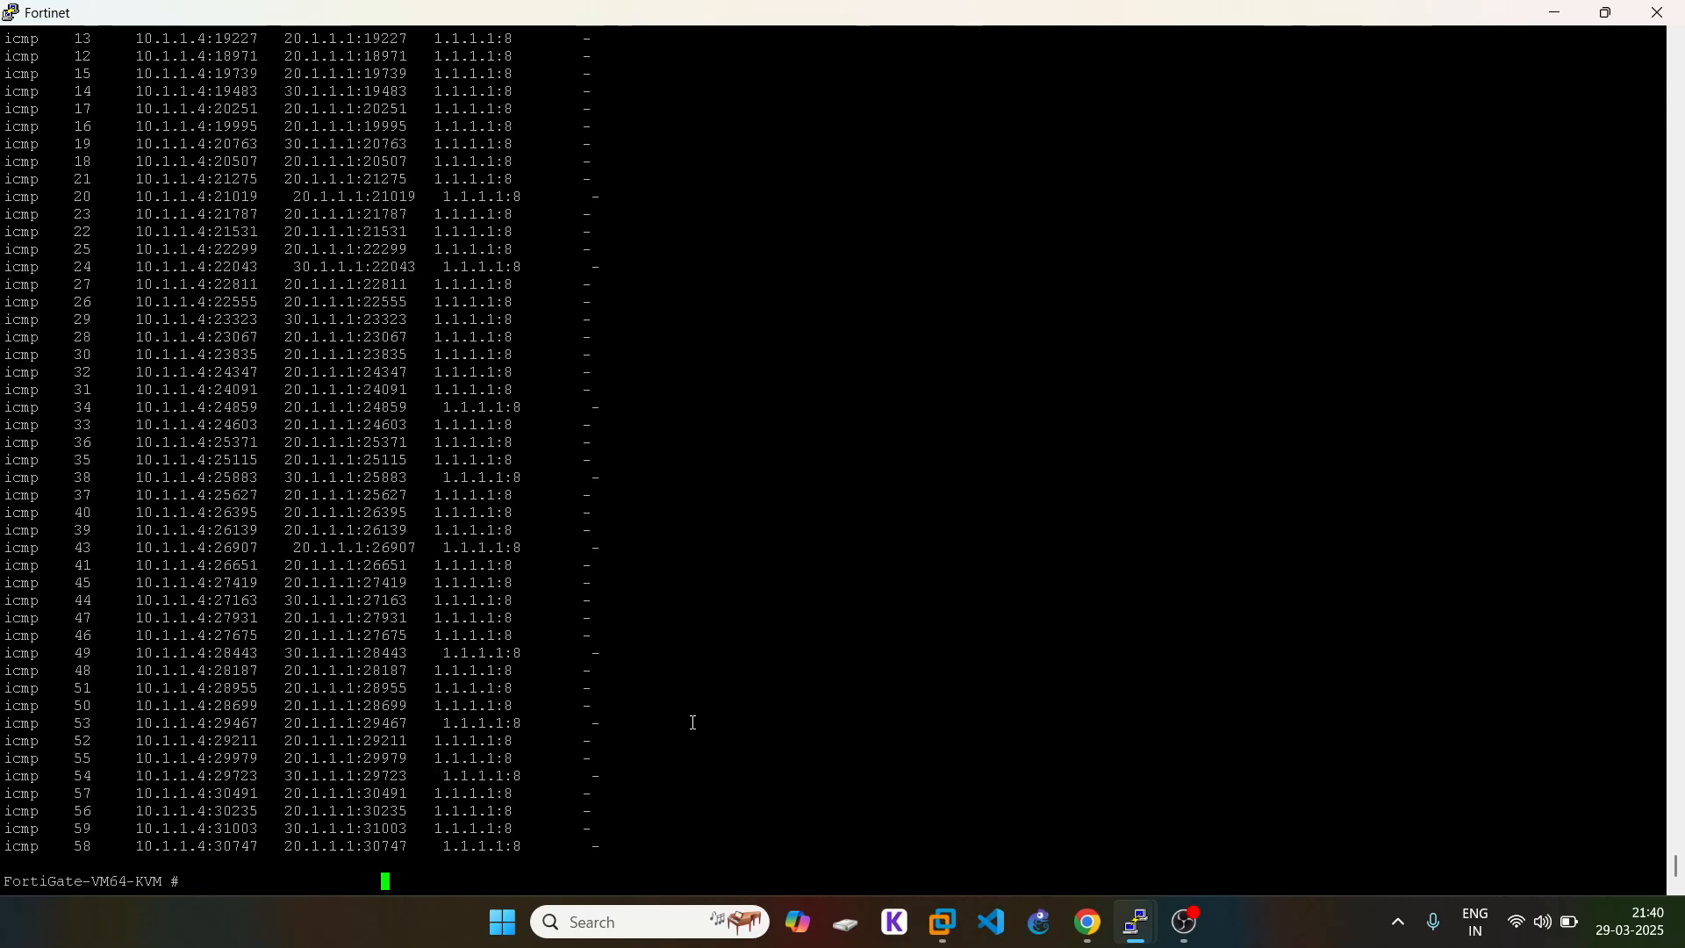
{"action": "key", "text": "Return"}
{"action": "key", "text": "Up"}
{"action": "key", "text": "Return"}
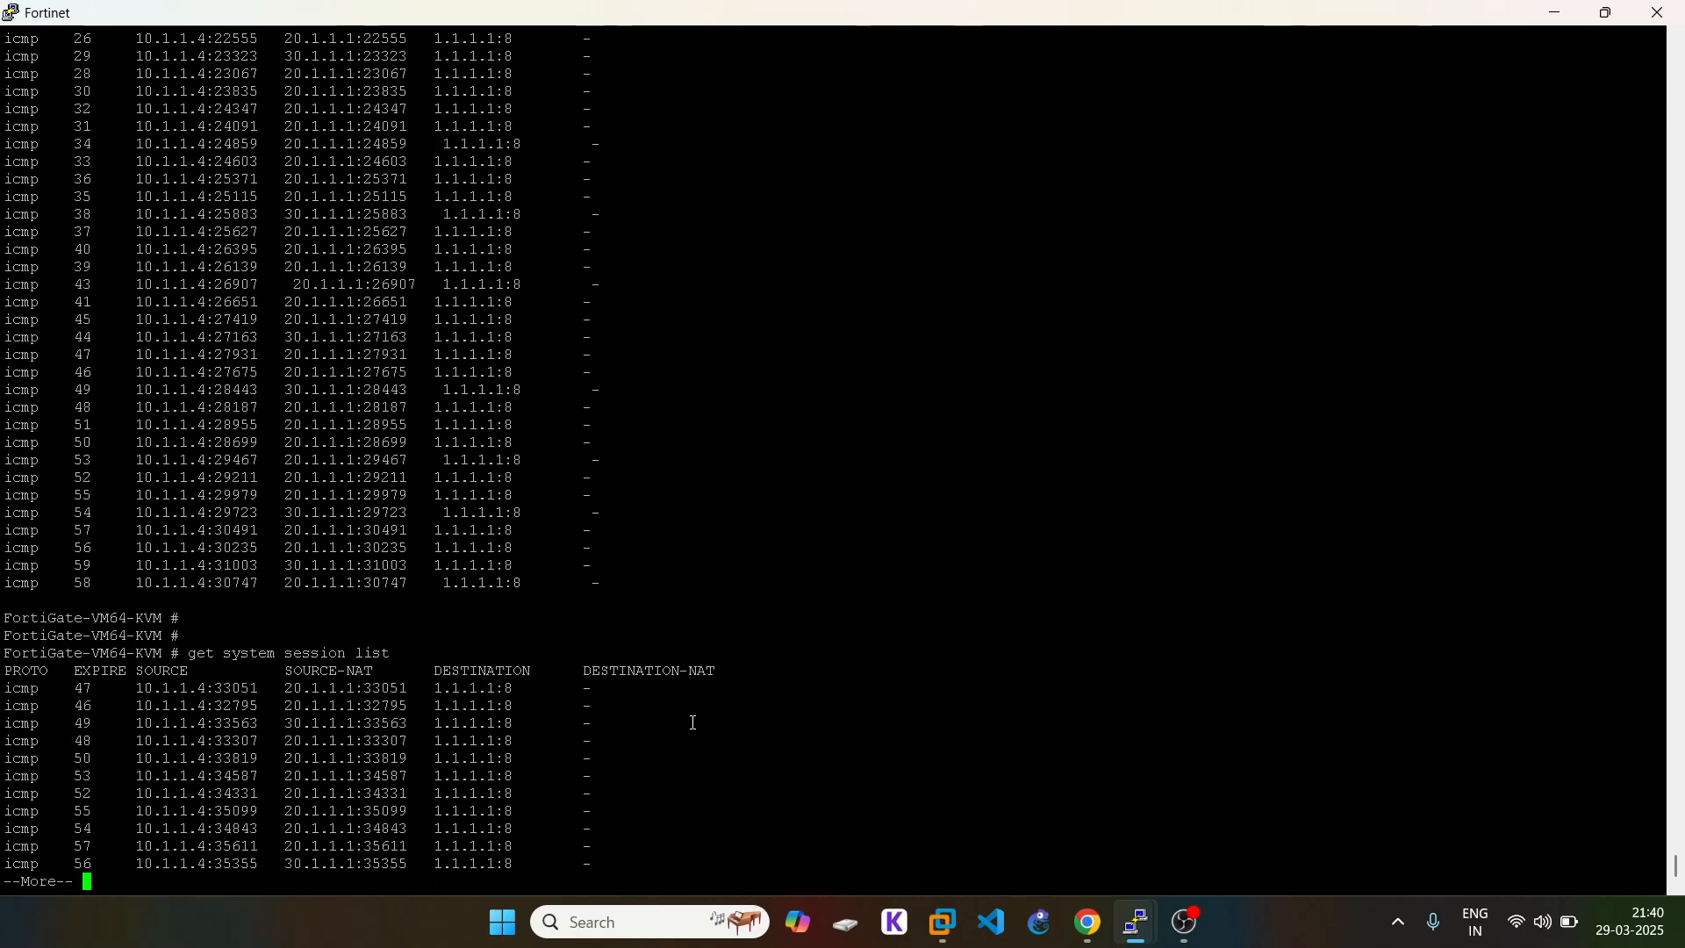
{"action": "key", "text": "space"}
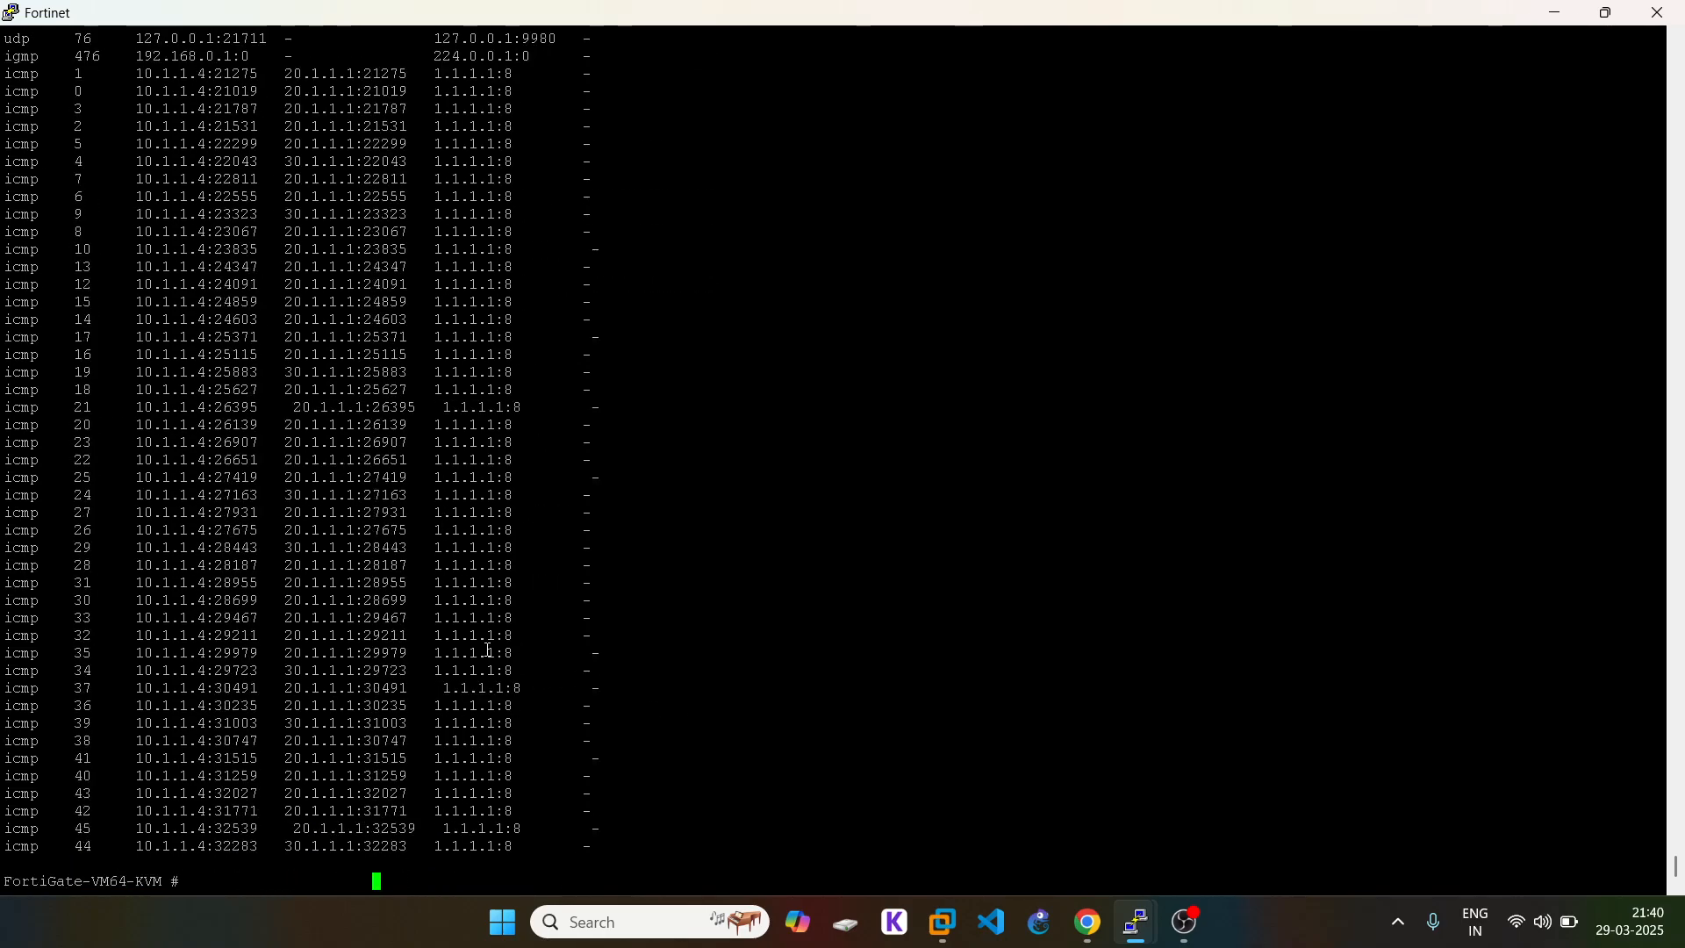
Step: Restart VPC6's continuous ping to 1.1.1.1 and rerun the session list to spot its sessions
{"action": "mouse_move", "coordinate": [1138, 923]}
{"action": "left_click", "coordinate": [1167, 795]}
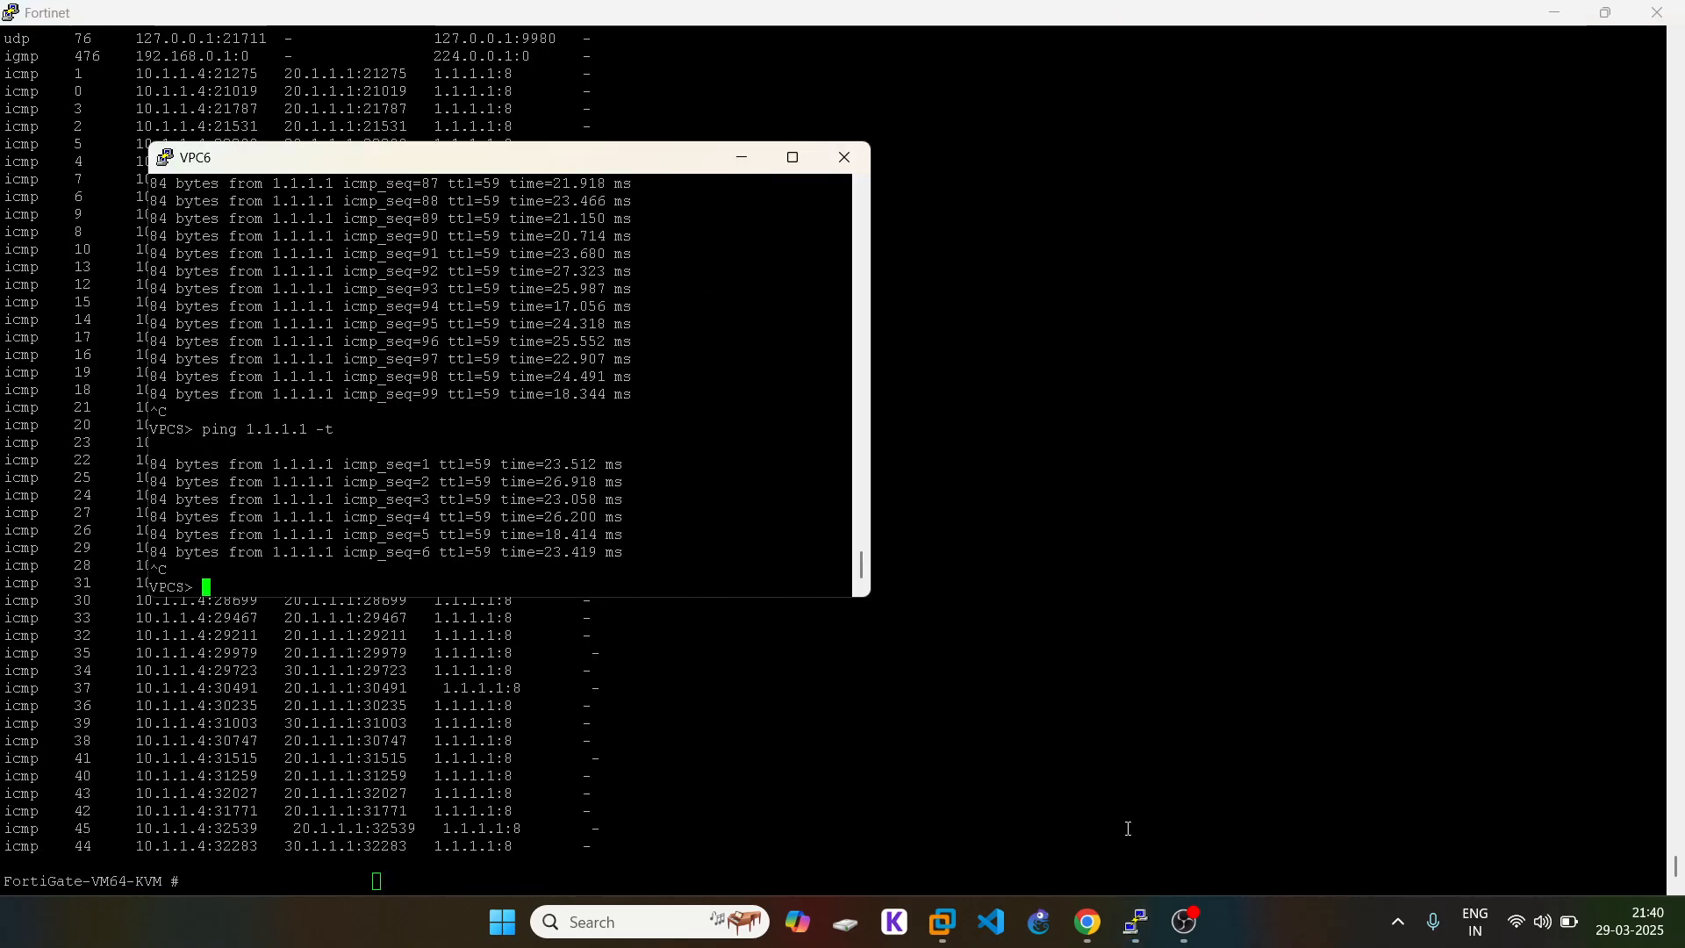
{"action": "key", "text": "Up"}
{"action": "key", "text": "Return"}
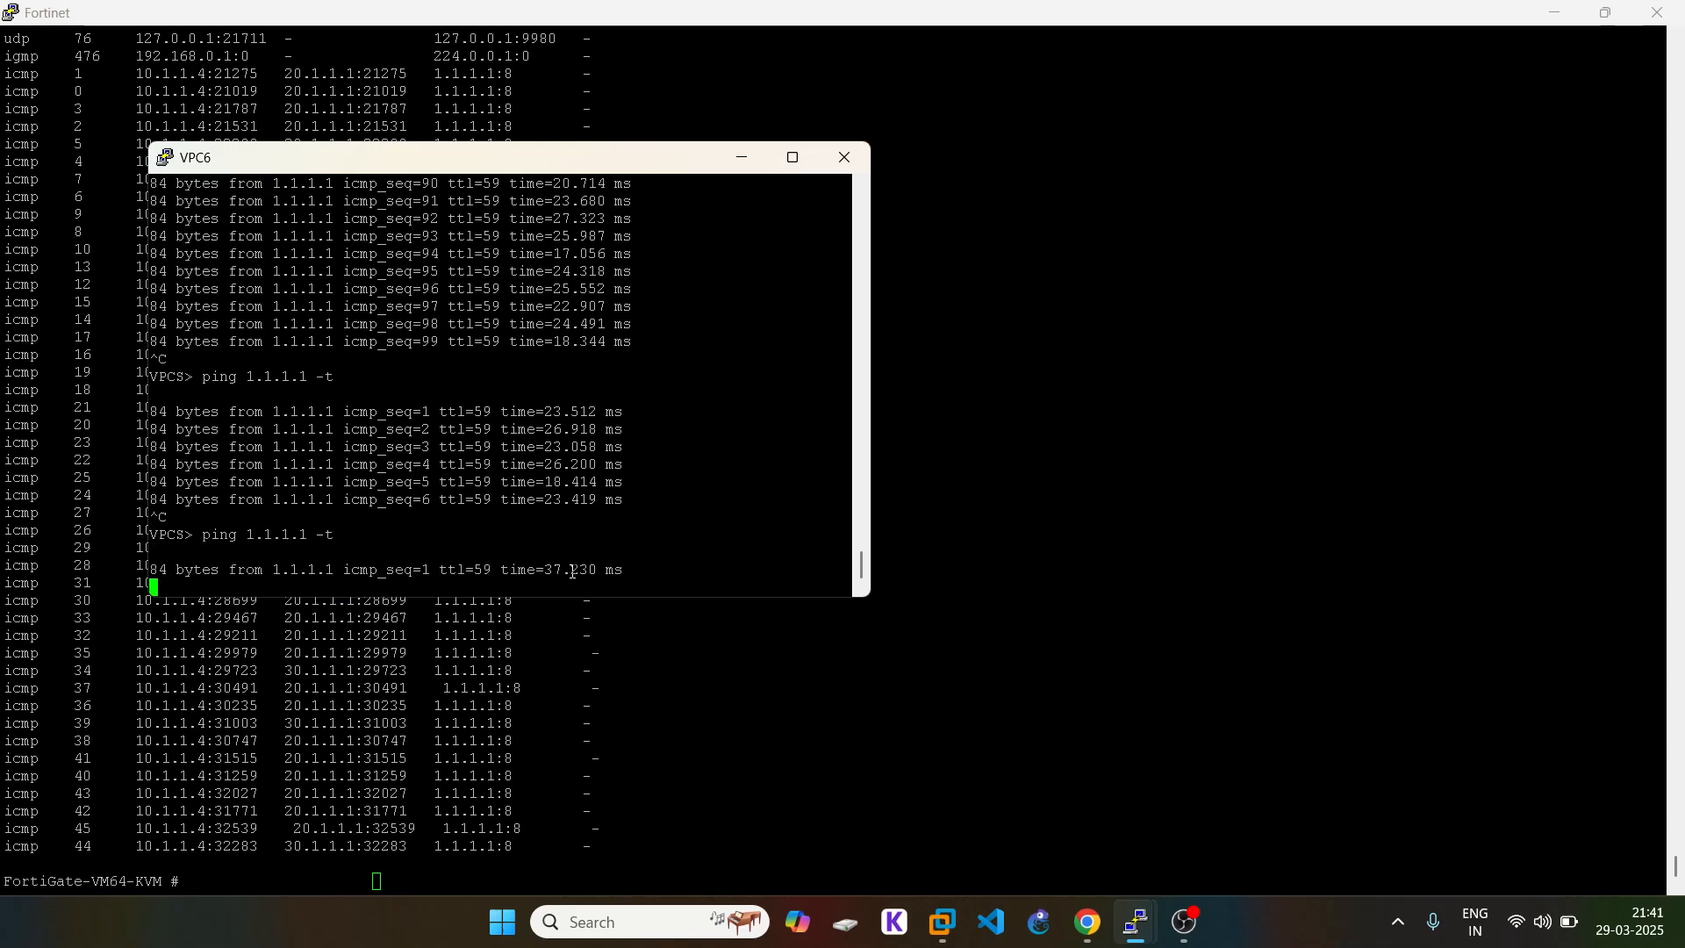
{"action": "left_click", "coordinate": [471, 682]}
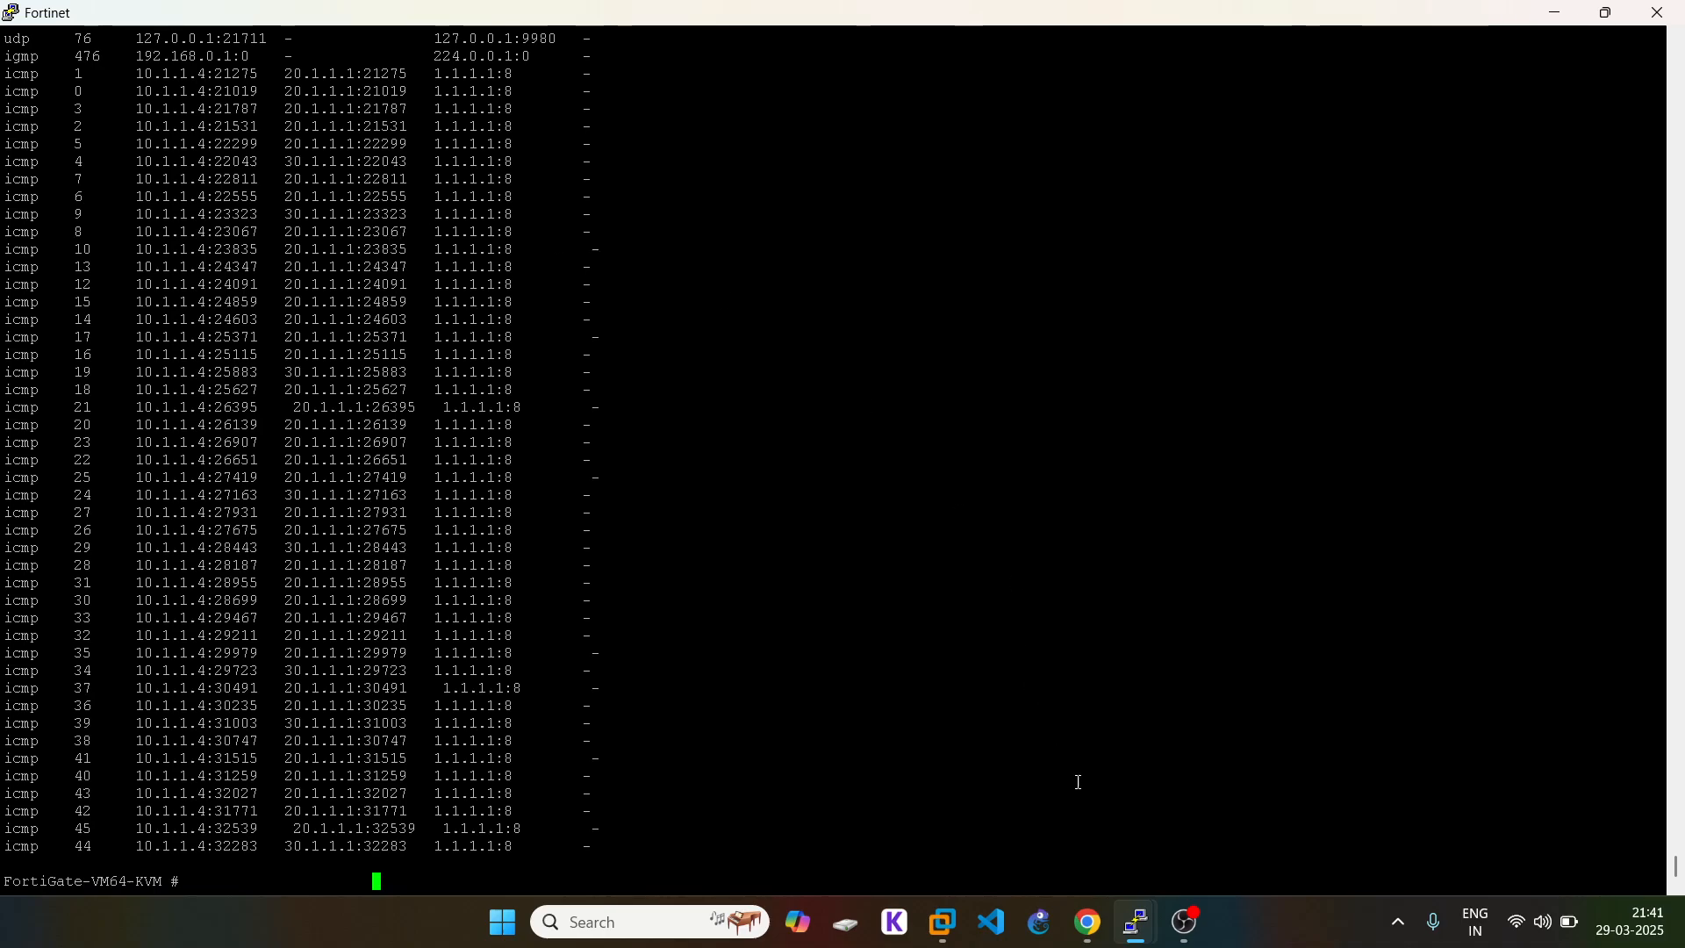
{"action": "mouse_move", "coordinate": [1137, 923]}
{"action": "left_click", "coordinate": [1151, 802]}
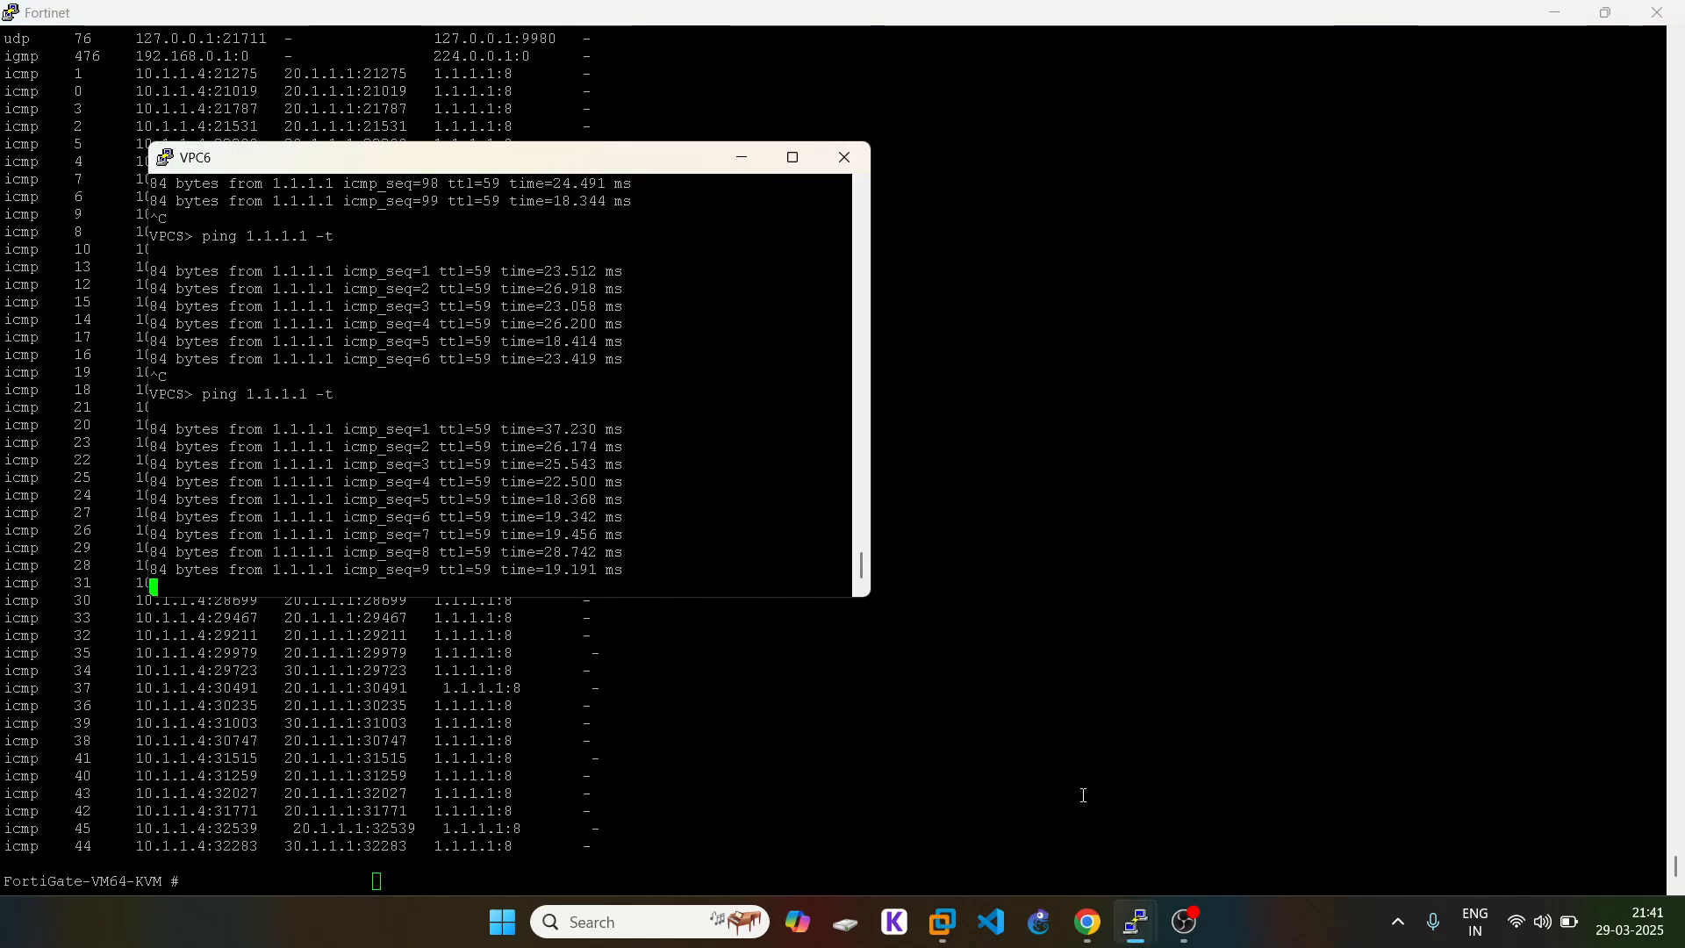
{"action": "left_click", "coordinate": [1086, 796]}
{"action": "key", "text": "Return"}
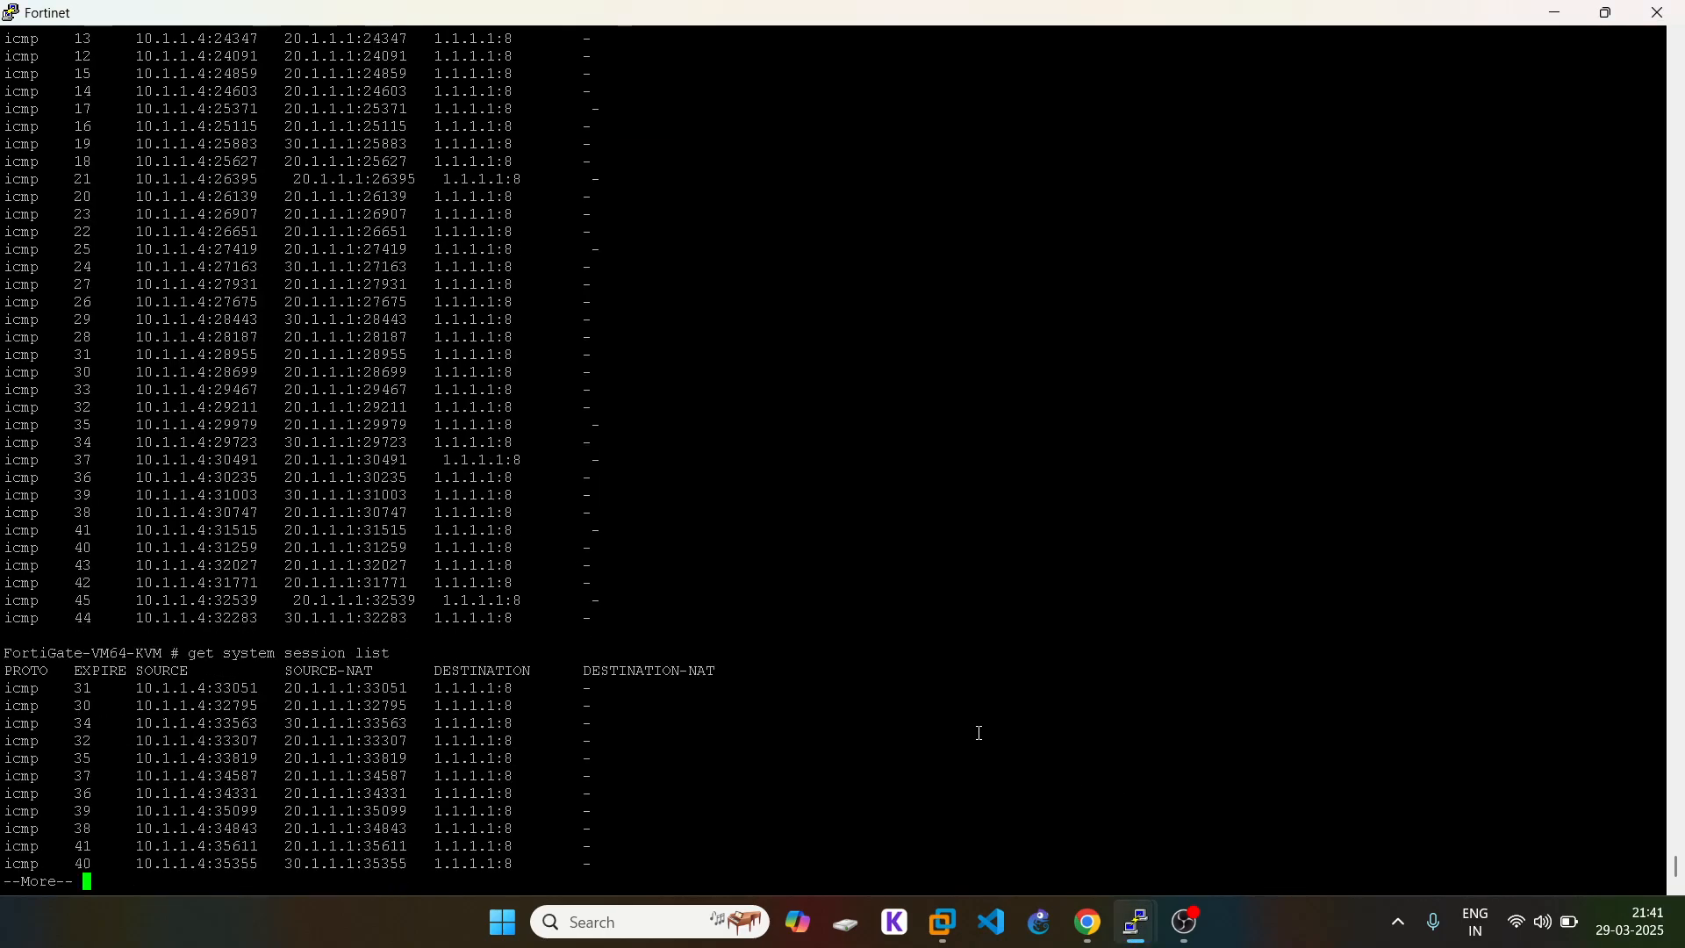
{"action": "key", "text": "space"}
{"action": "key", "text": "space"}
{"action": "key", "text": "space"}
{"action": "key", "text": "space"}
{"action": "key", "text": "space"}
{"action": "key", "text": "space"}
{"action": "key", "text": "space"}
{"action": "key", "text": "space"}
{"action": "key", "text": "space"}
{"action": "key", "text": "space"}
{"action": "key", "text": "space"}
{"action": "key", "text": "space"}
{"action": "key", "text": "space"}
{"action": "key", "text": "space"}
{"action": "key", "text": "space"}
{"action": "key", "text": "space"}
{"action": "key", "text": "space"}
{"action": "key", "text": "space"}
{"action": "key", "text": "space"}
{"action": "key", "text": "space"}
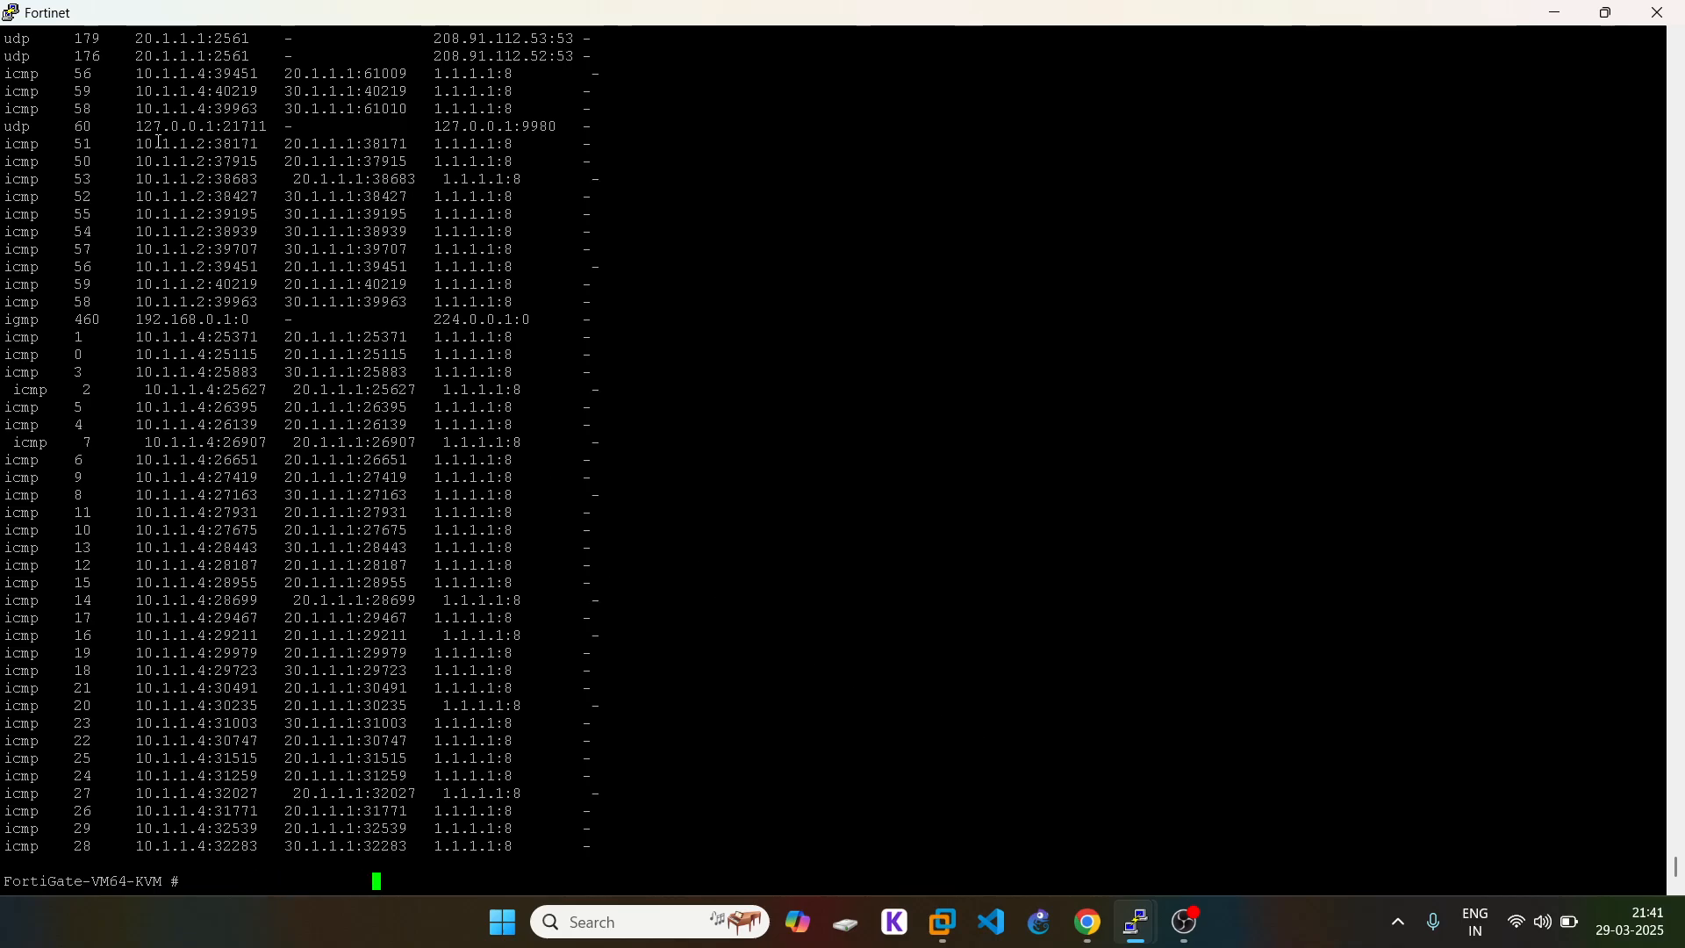
{"action": "left_click_drag", "start_coordinate": [148, 145], "coordinate": [405, 177]}
{"action": "left_click", "coordinate": [419, 172]}
Step: Restart the continuous pings to 1.1.1.1 on VPC8 and VPC5
{"action": "mouse_move", "coordinate": [1137, 923]}
{"action": "left_click", "coordinate": [1369, 798]}
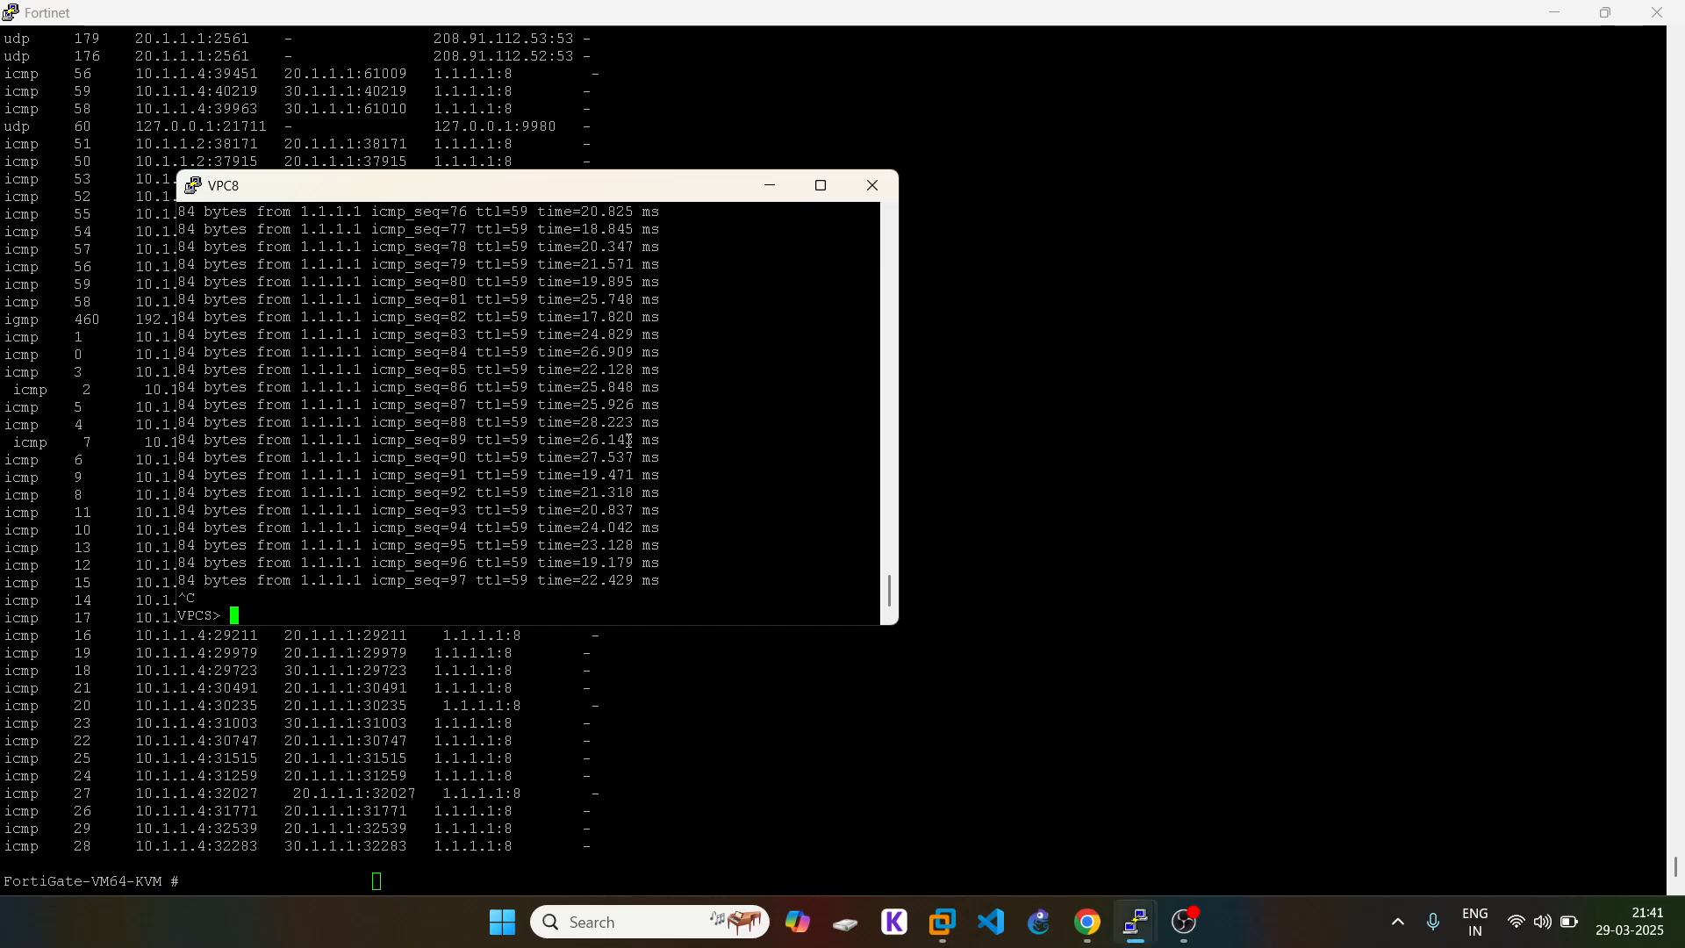
{"action": "key", "text": "Up"}
{"action": "key", "text": "Return"}
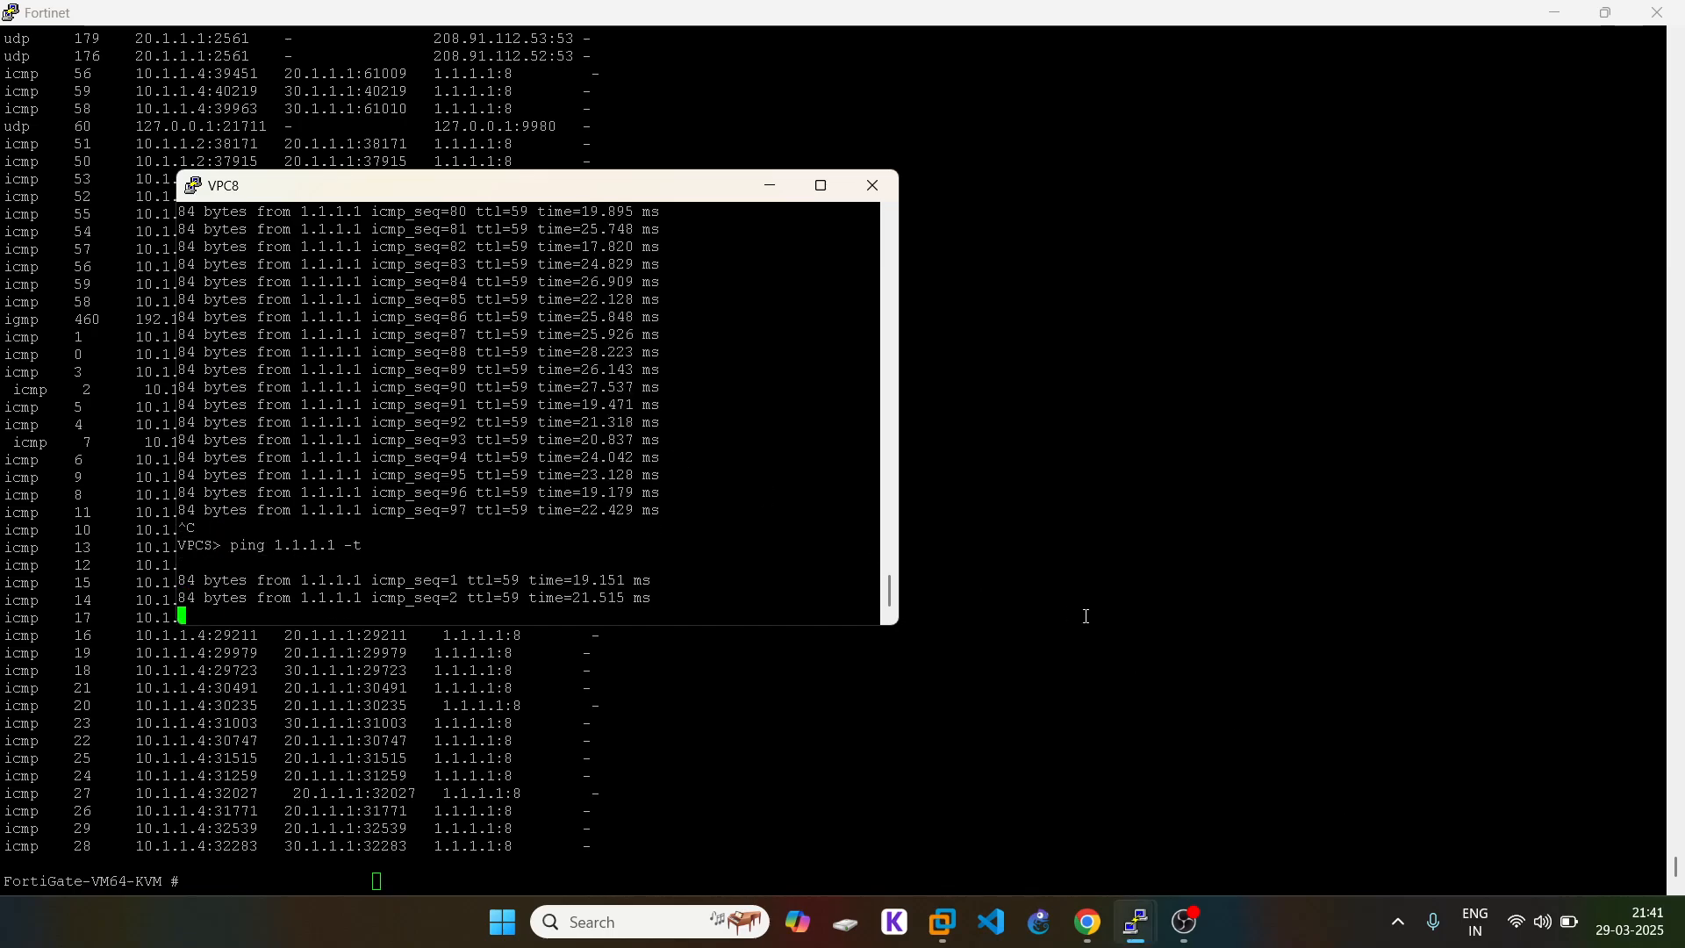
{"action": "left_click", "coordinate": [1137, 924]}
{"action": "mouse_move", "coordinate": [1138, 923]}
{"action": "left_click", "coordinate": [1520, 859]}
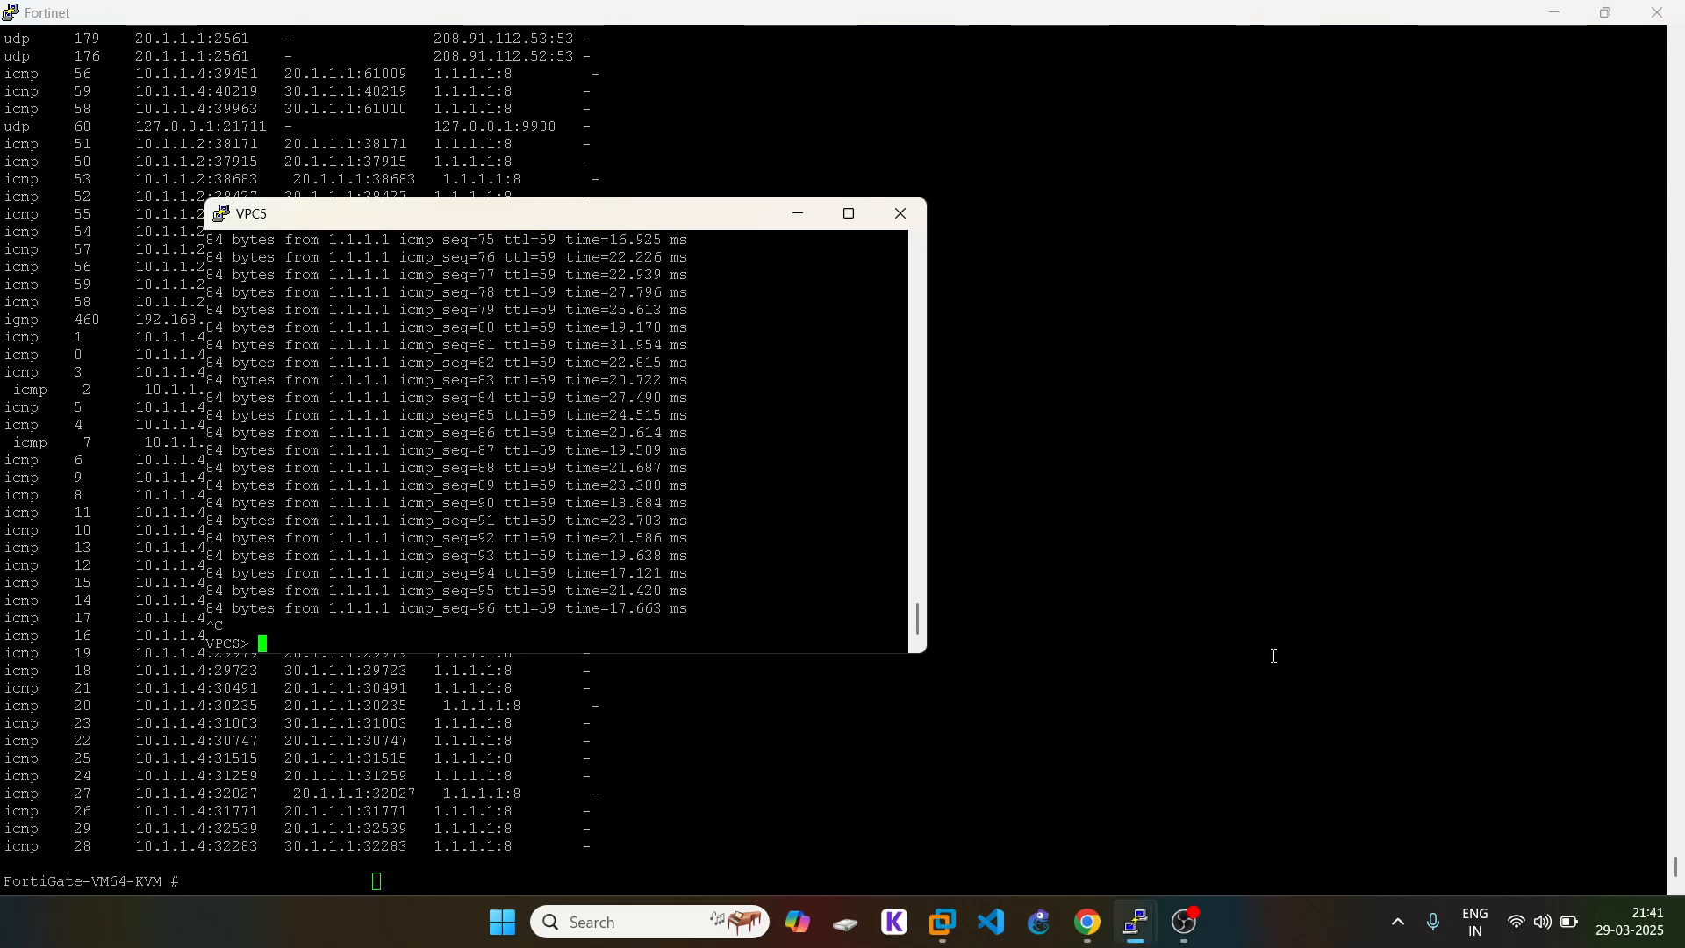
{"action": "key", "text": "Up"}
{"action": "key", "text": "Return"}
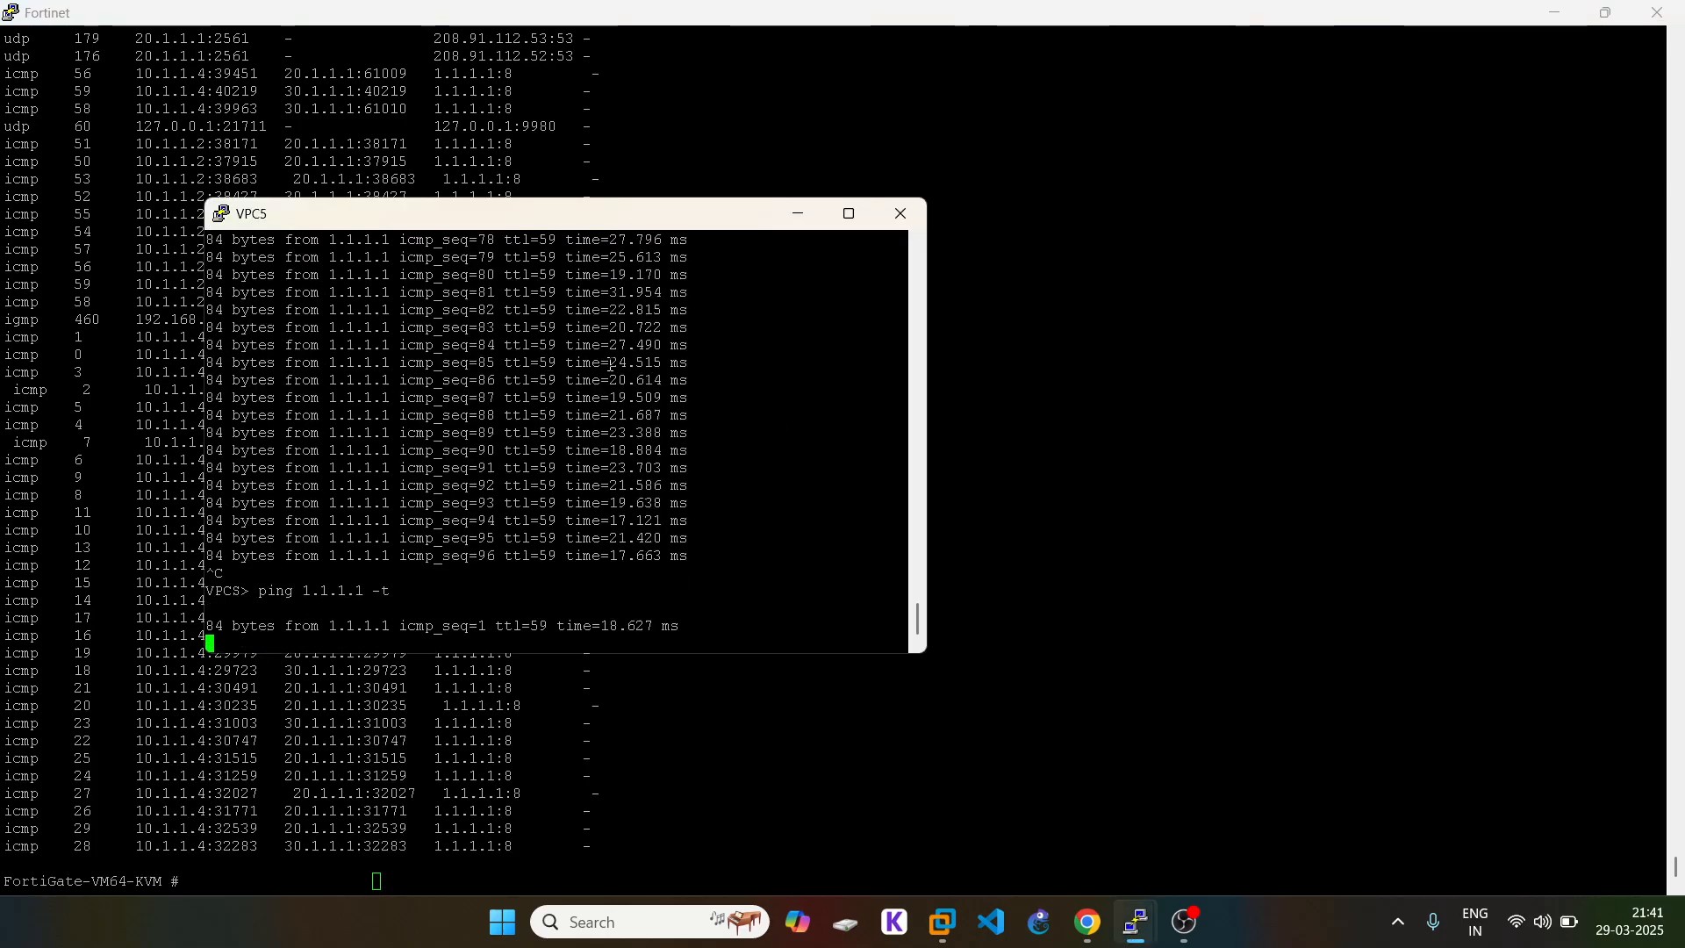
Step: Rerun the session list, pointing out the 10.1.1.3 sessions and the 20.1.1.1 NAT address
{"action": "left_click", "coordinate": [664, 701]}
{"action": "key", "text": "Return"}
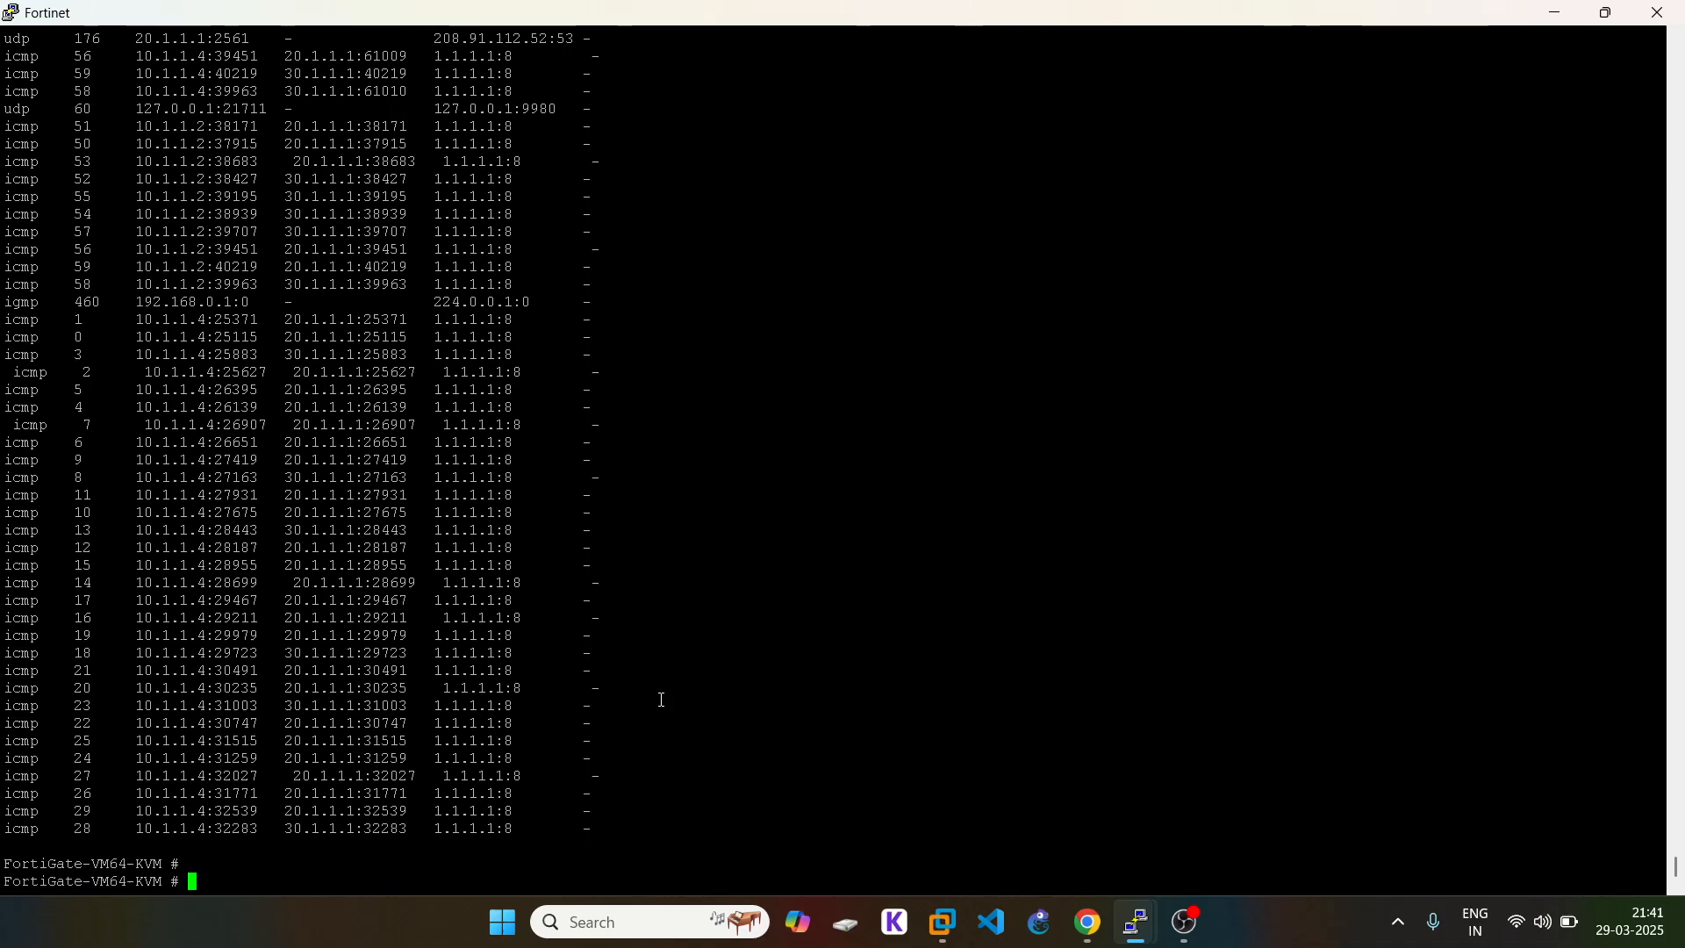
{"action": "key", "text": "Return"}
{"action": "key", "text": "Up"}
{"action": "key", "text": "Return"}
{"action": "key", "text": "space"}
{"action": "key", "text": "space"}
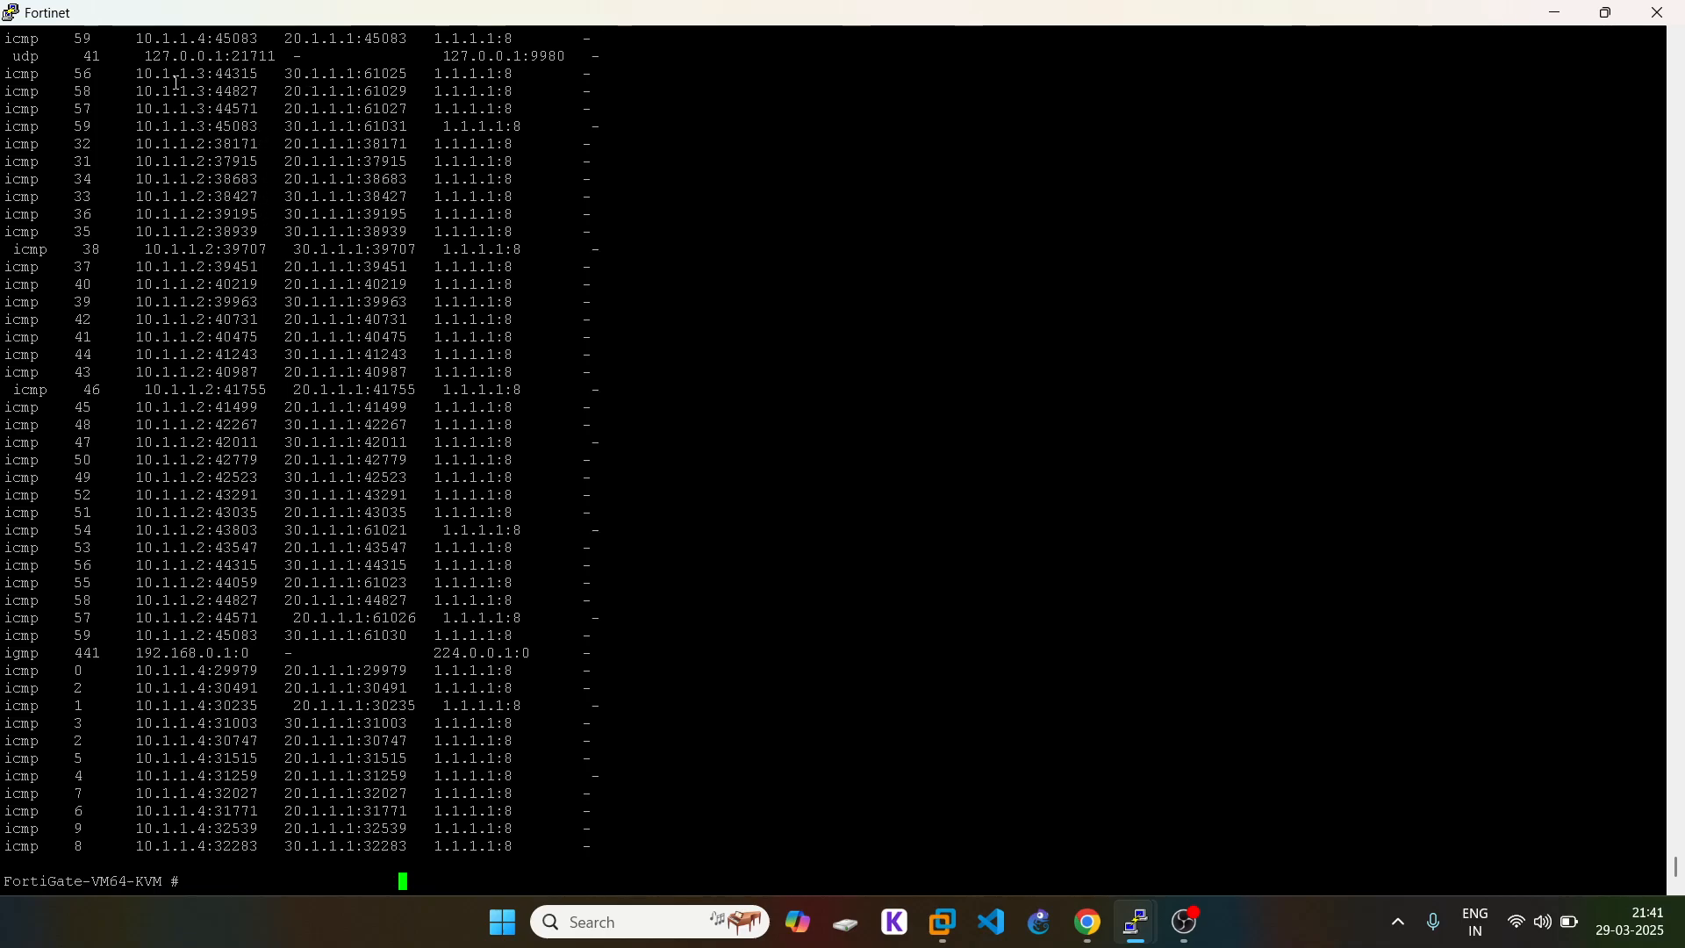
{"action": "left_click_drag", "start_coordinate": [165, 77], "coordinate": [446, 111]}
{"action": "left_click", "coordinate": [485, 126]}
{"action": "left_click", "coordinate": [1087, 928]}
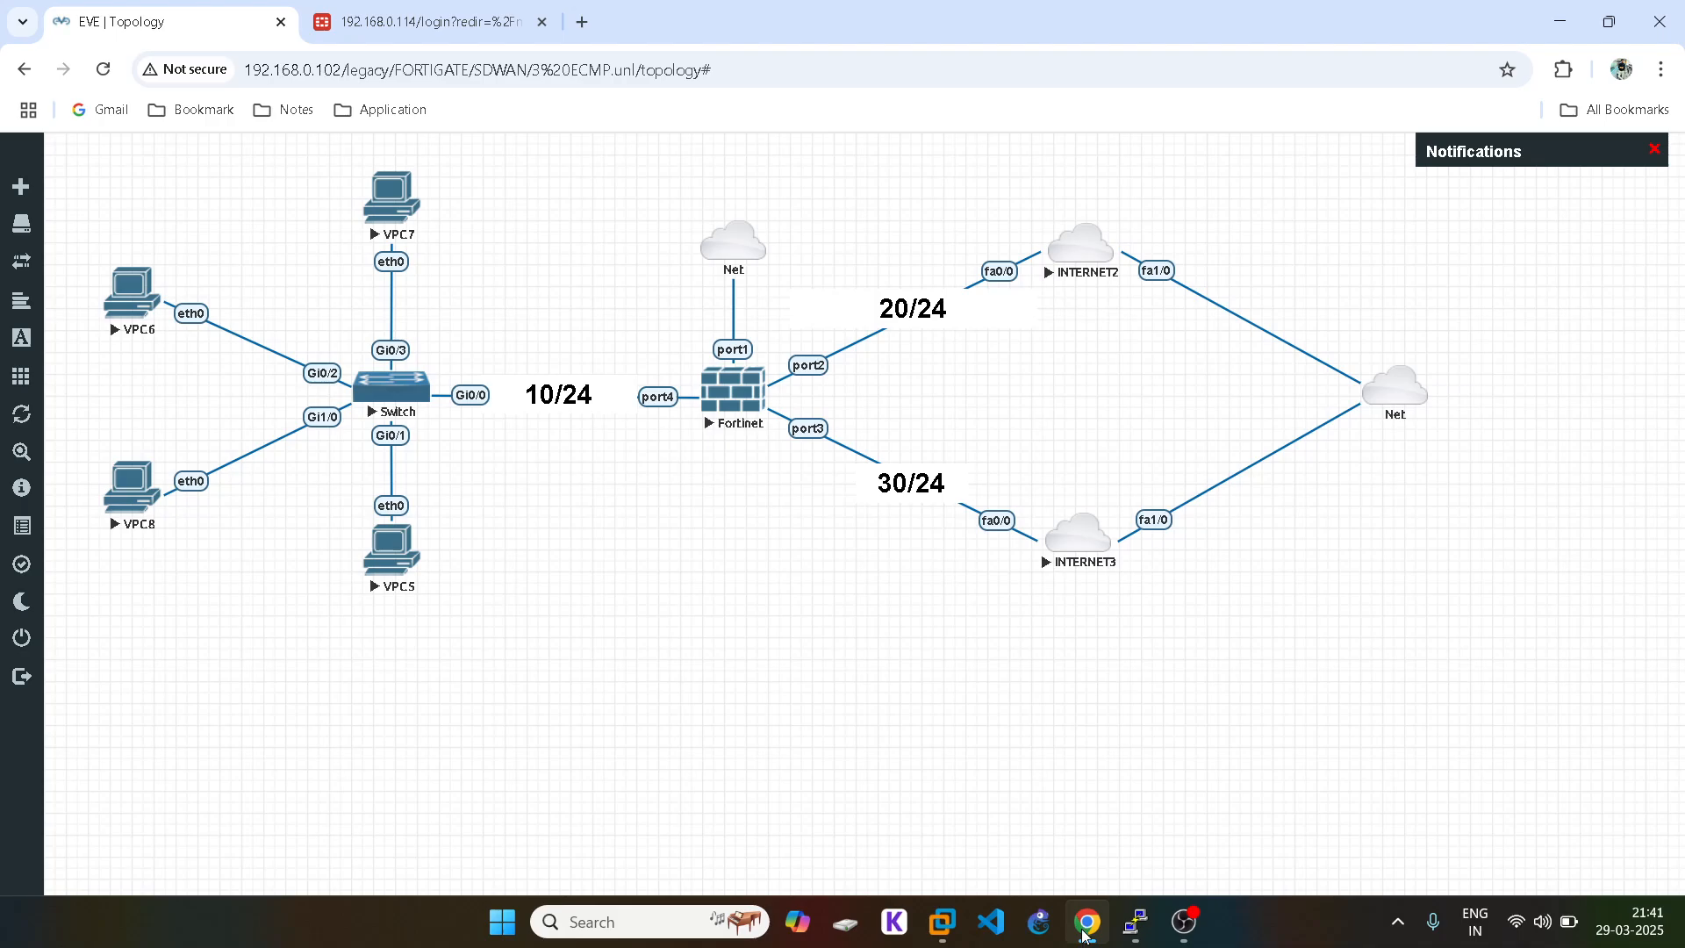
{"action": "left_click", "coordinate": [1085, 935]}
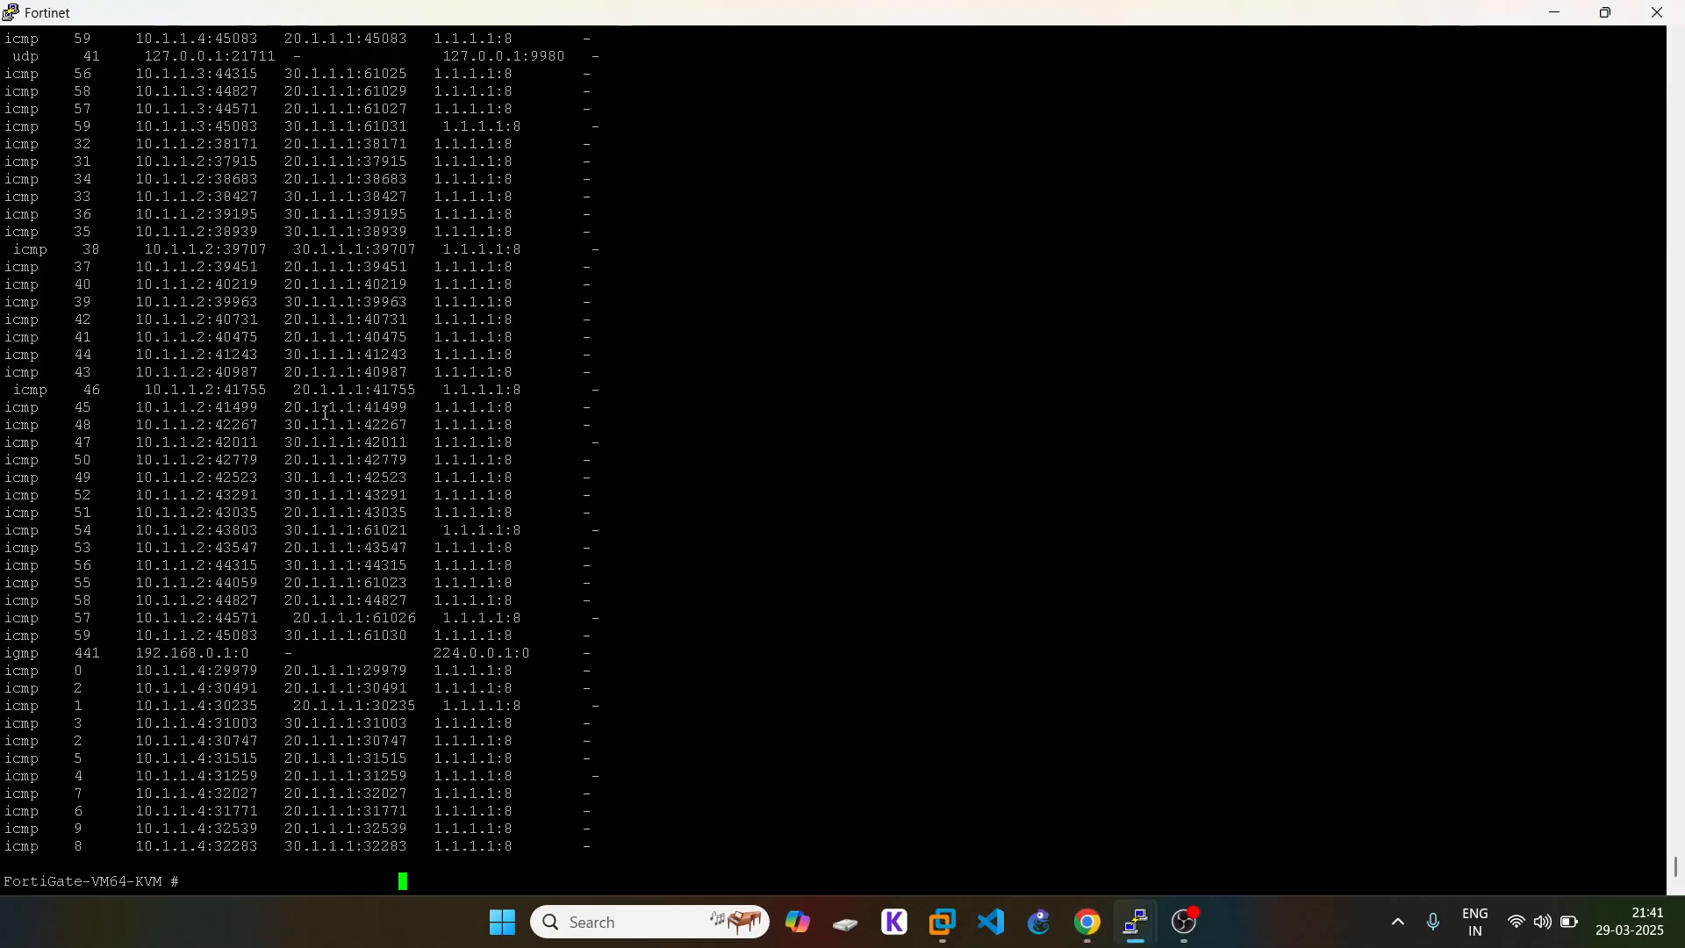
{"action": "left_click_drag", "start_coordinate": [325, 411], "coordinate": [381, 411]}
{"action": "left_click", "coordinate": [493, 435]}
{"action": "left_click", "coordinate": [1088, 922]}
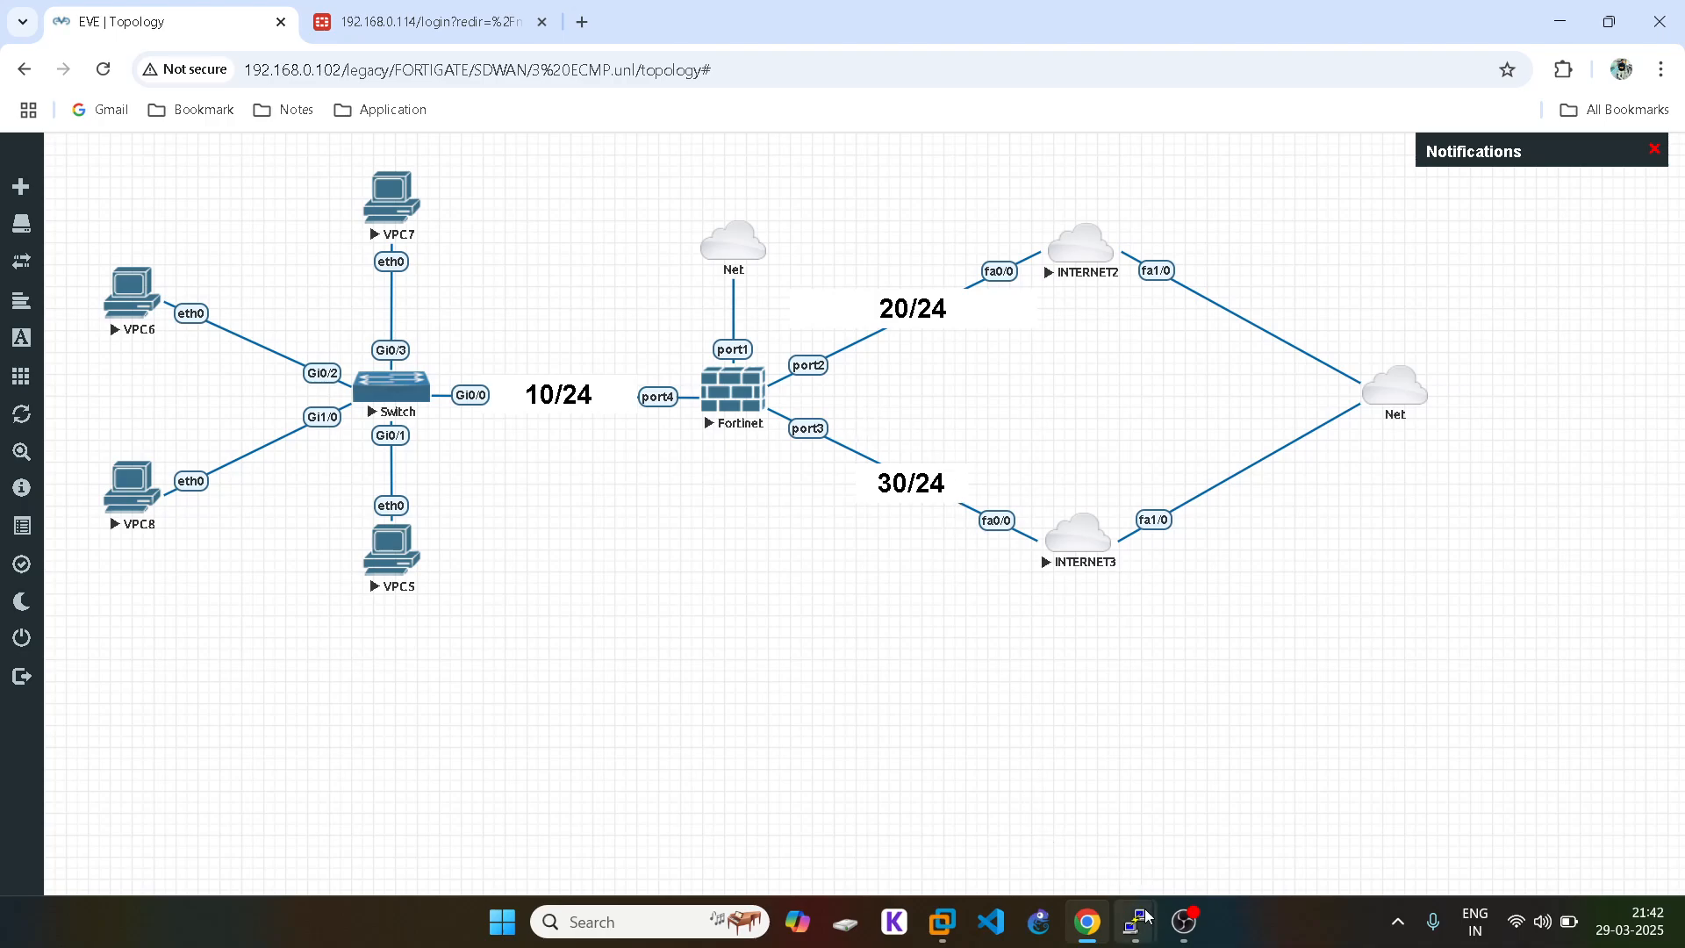
{"action": "mouse_move", "coordinate": [1136, 920]}
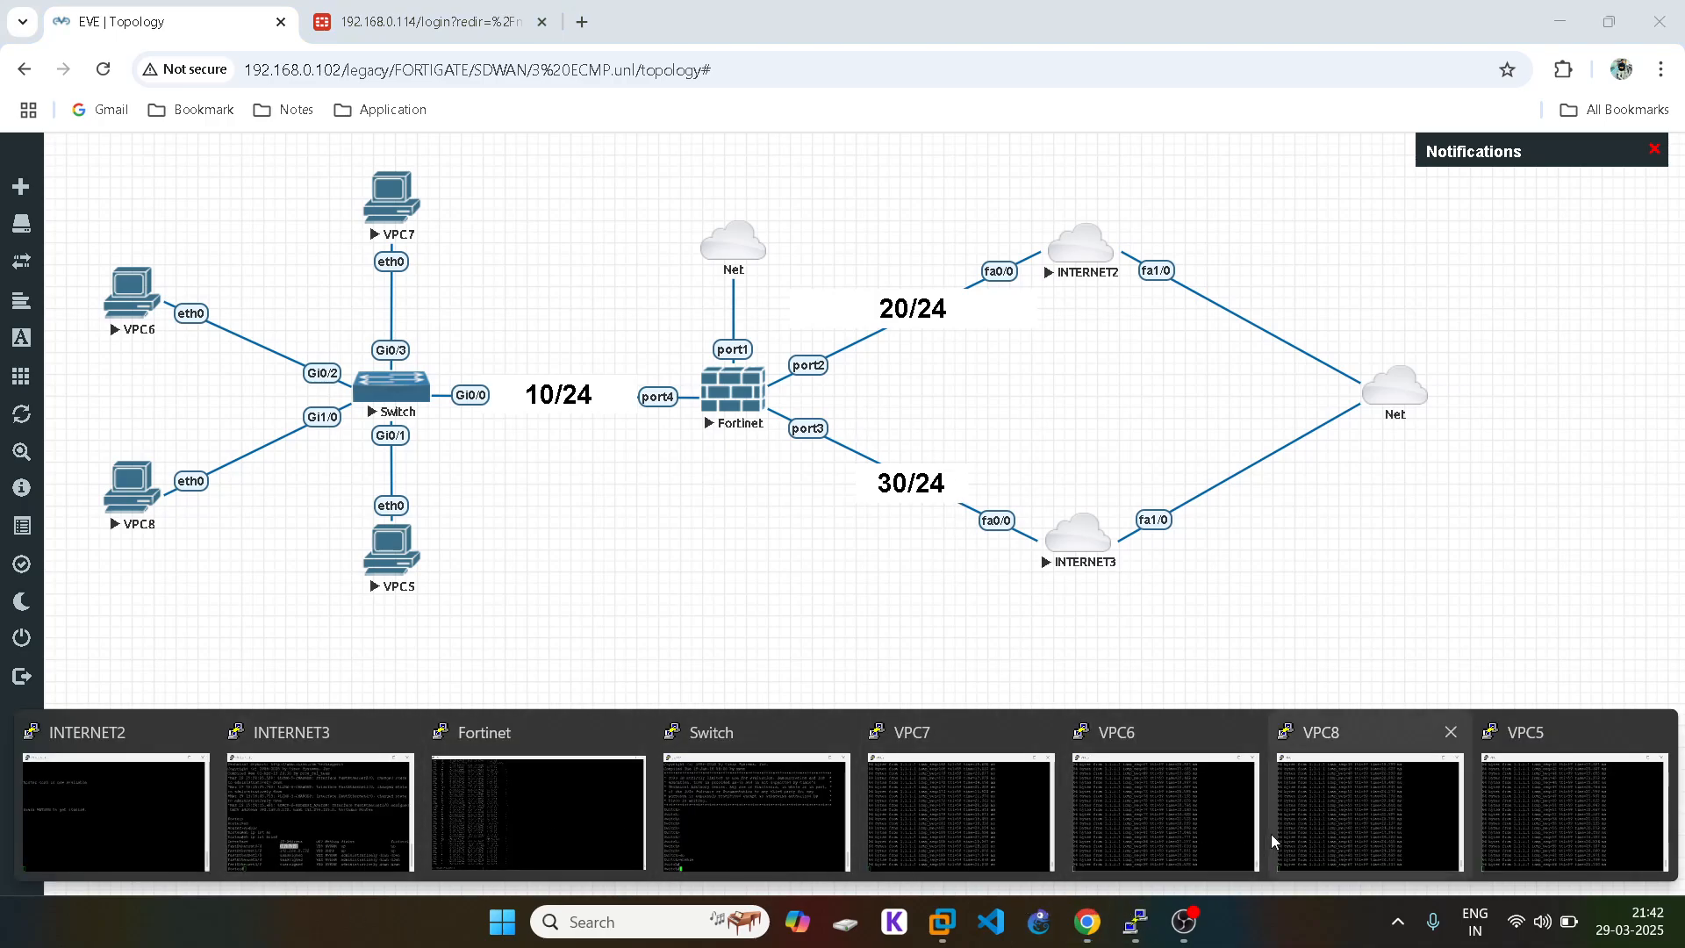
{"action": "left_click", "coordinate": [534, 825]}
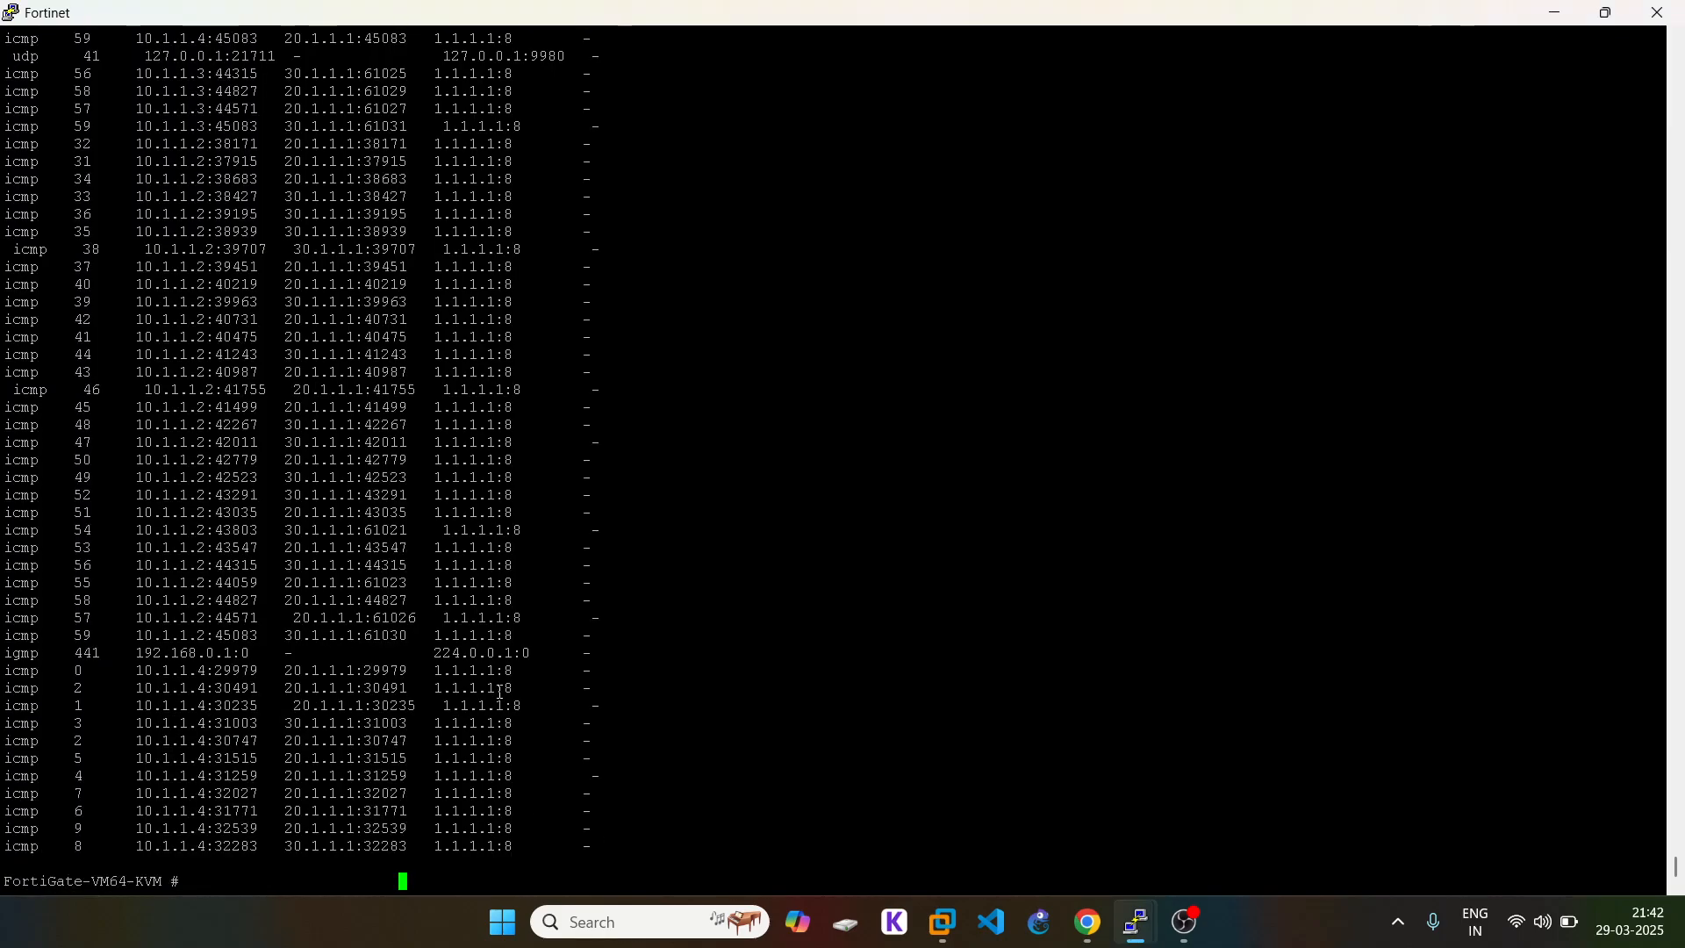
Step: Page through the full session list with all four PCs' pings, then type the port2 dstmac query
{"action": "key", "text": "Return"}
{"action": "key", "text": "Return"}
{"action": "key", "text": "Up"}
{"action": "key", "text": "Return"}
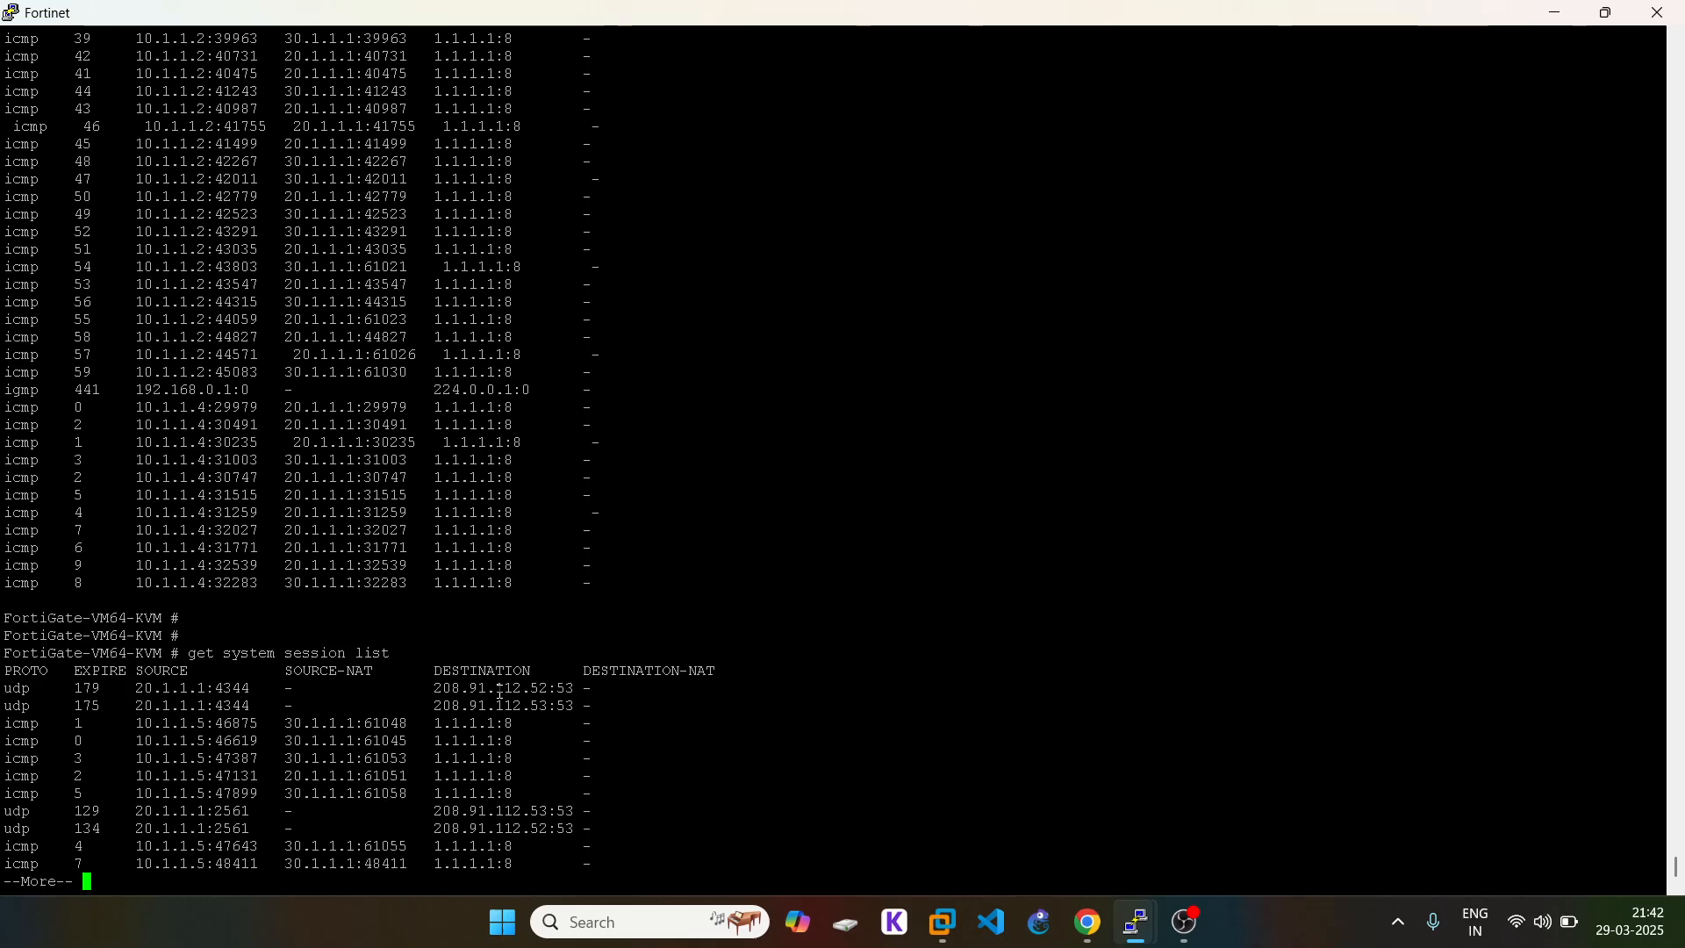
{"action": "key", "text": "space"}
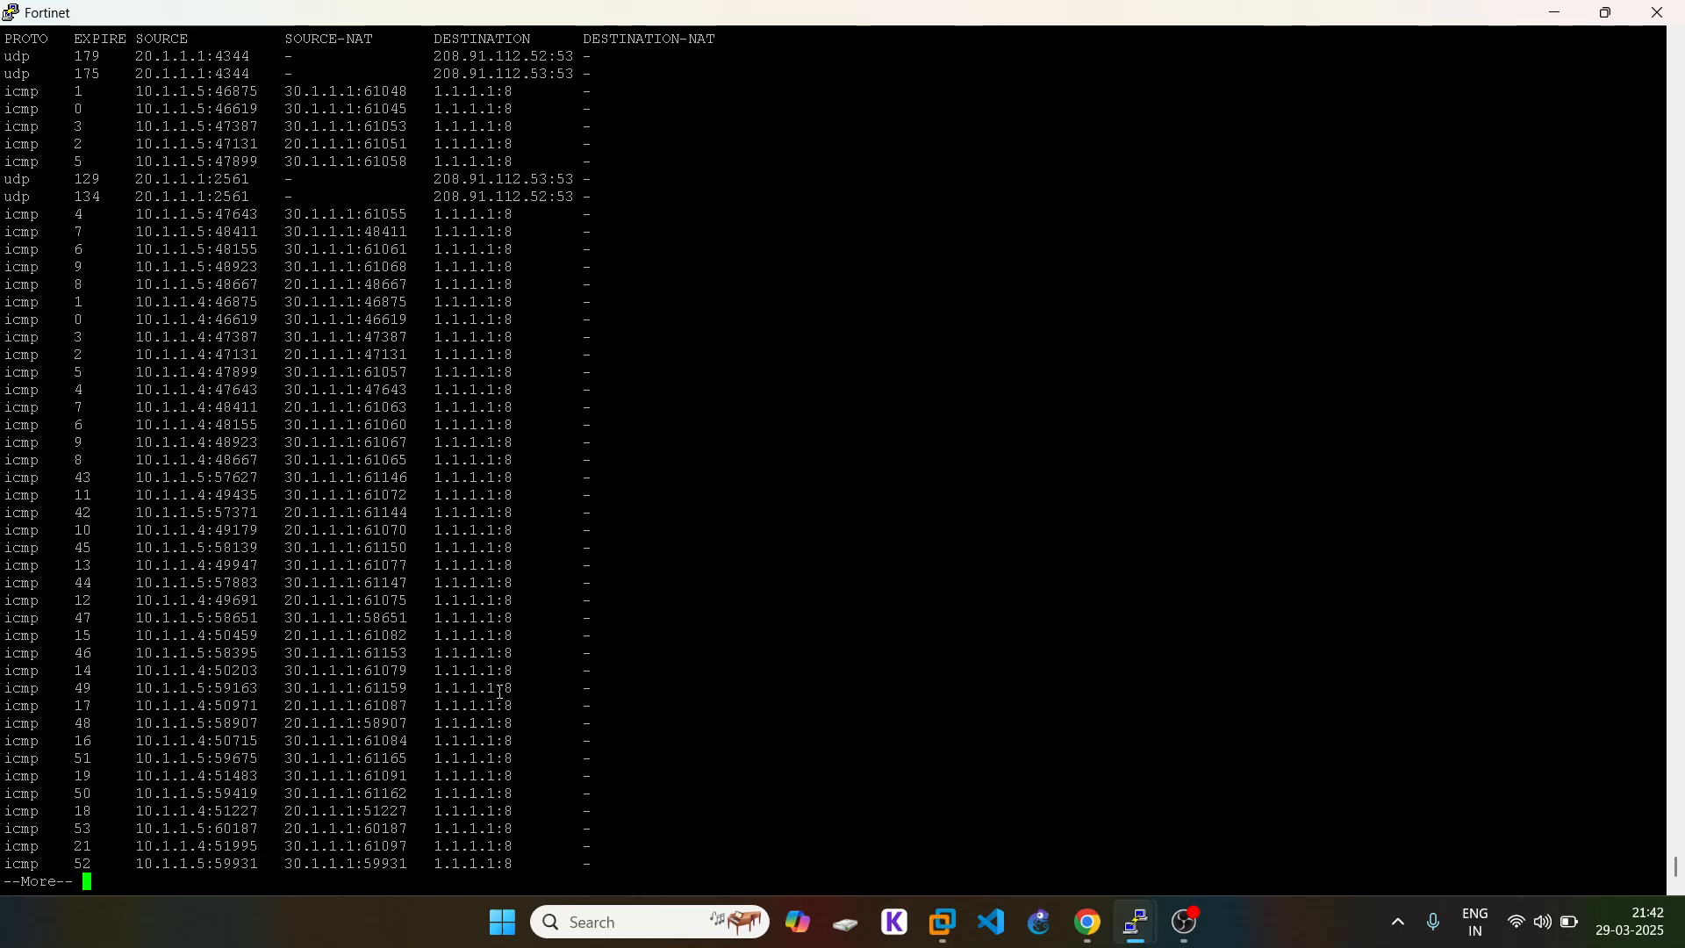
{"action": "key", "text": "space"}
{"action": "key", "text": "space"}
{"action": "key", "text": "space"}
{"action": "key", "text": "space"}
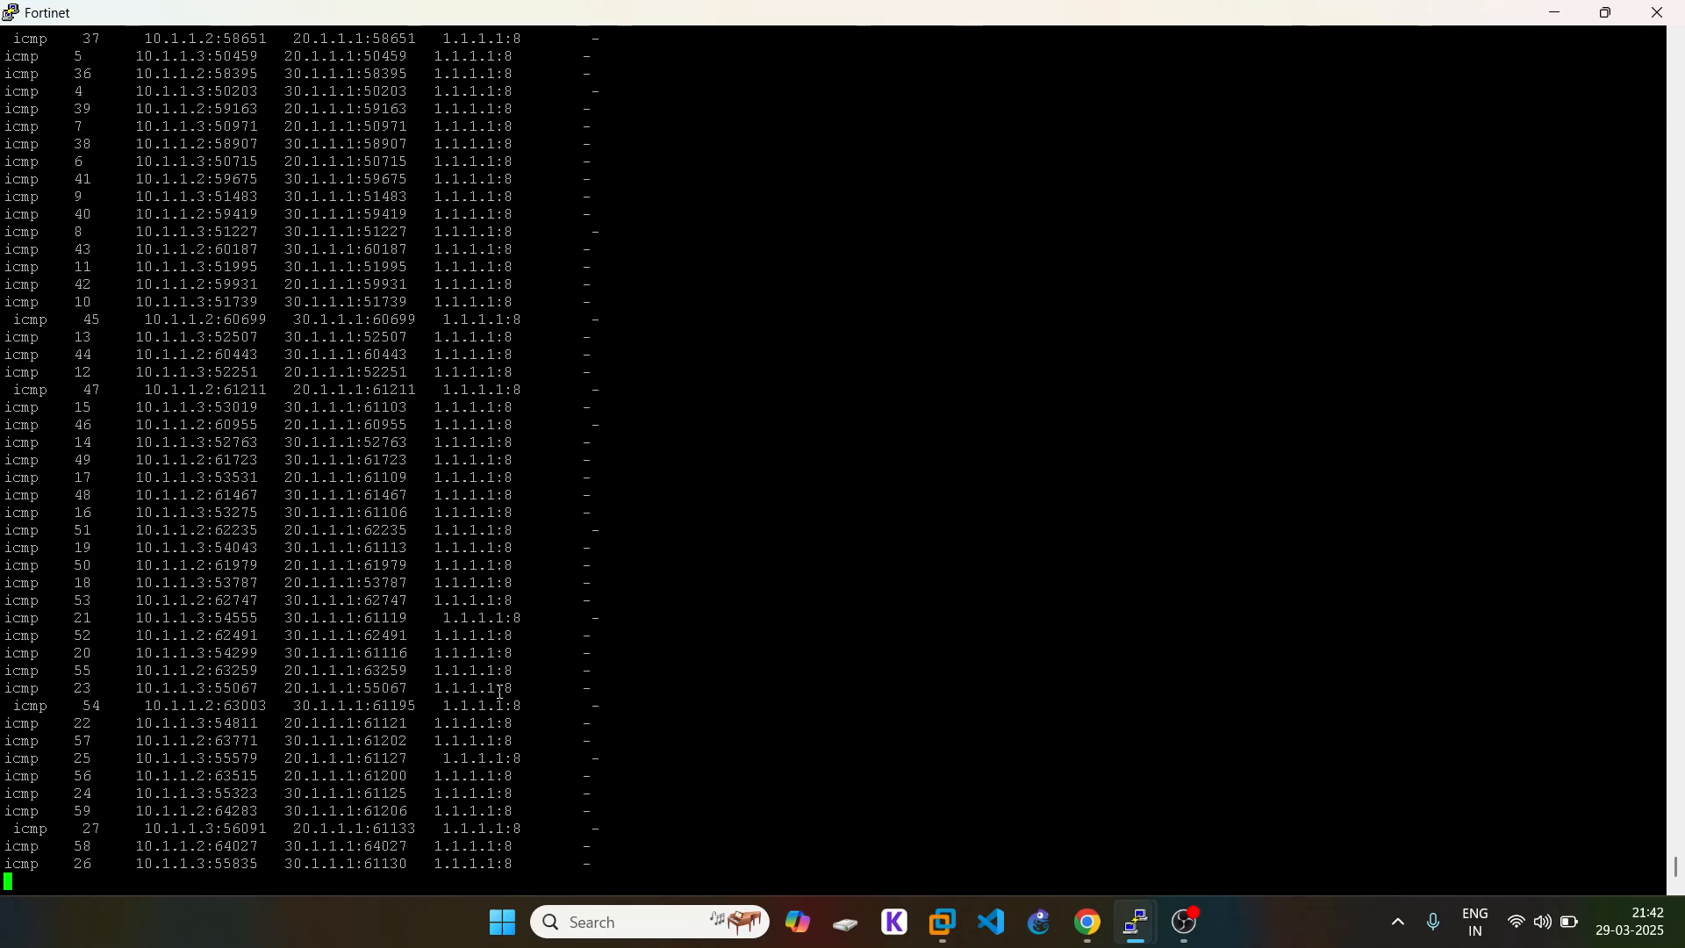
{"action": "key", "text": "space"}
{"action": "key", "text": "space"}
{"action": "key", "text": "space"}
{"action": "key", "text": "space"}
{"action": "key", "text": "space"}
{"action": "key", "text": "space"}
{"action": "key", "text": "space"}
{"action": "key", "text": "space"}
{"action": "key", "text": "space"}
{"action": "key", "text": "space"}
{"action": "key", "text": "space"}
{"action": "key", "text": "space"}
{"action": "key", "text": "space"}
{"action": "key", "text": "space"}
{"action": "key", "text": "space"}
{"action": "key", "text": "space"}
{"action": "key", "text": "space"}
{"action": "key", "text": "Return"}
{"action": "key", "text": "Return"}
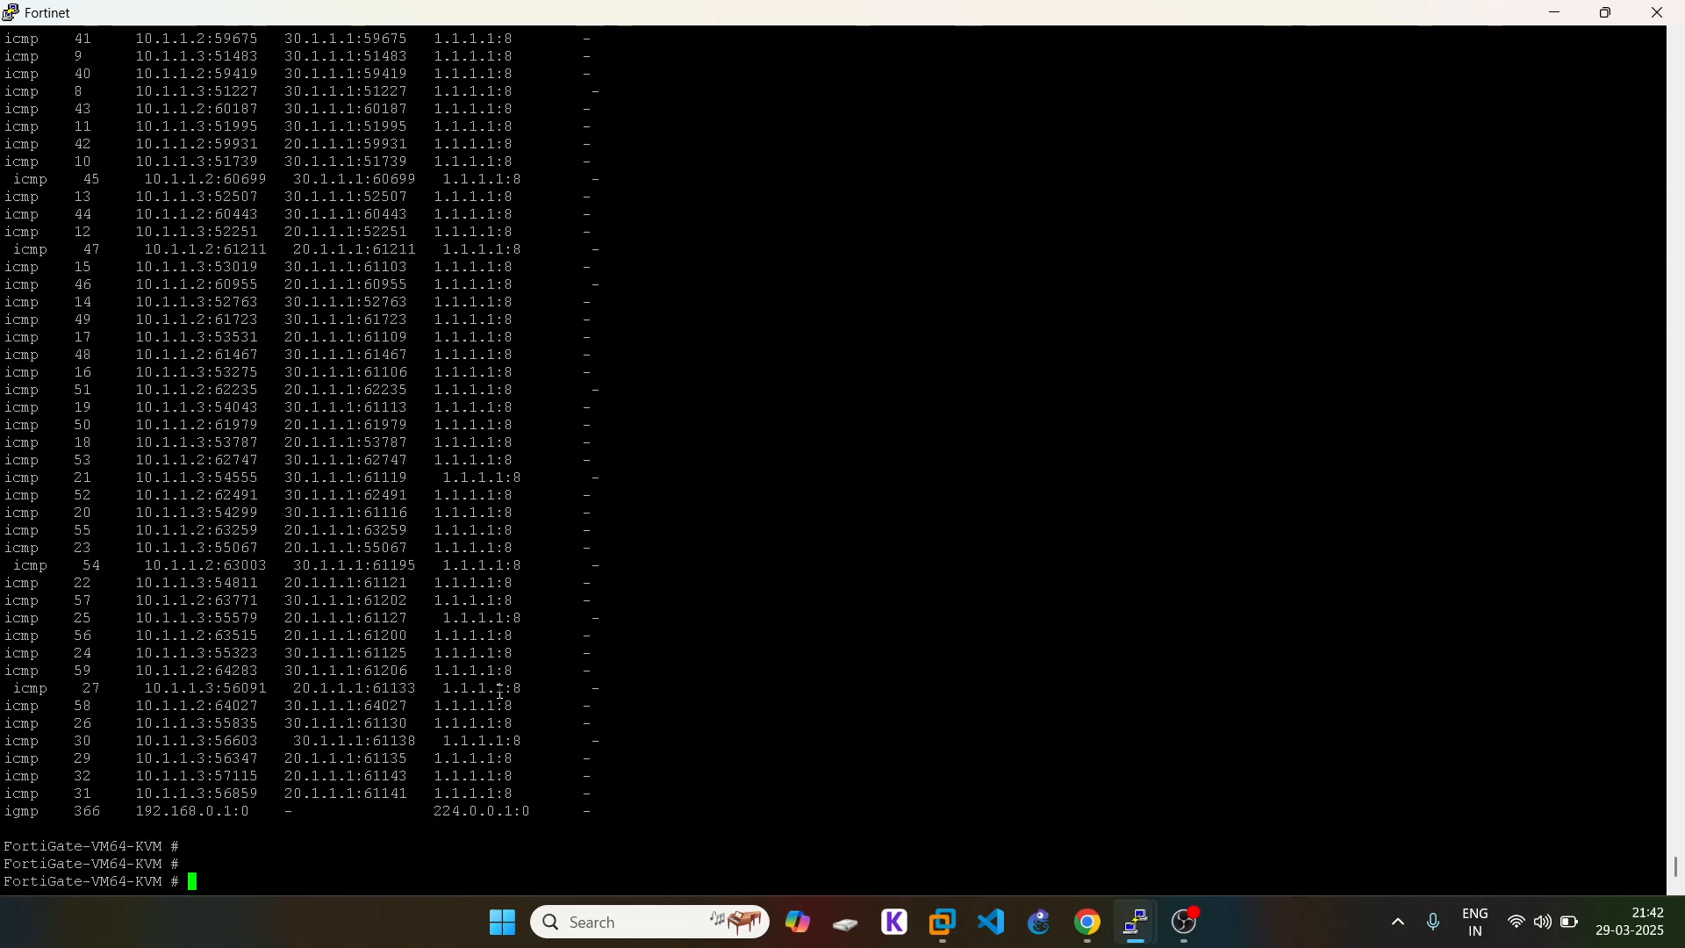
{"action": "type", "text": "diagnose netlink dstmac list "}
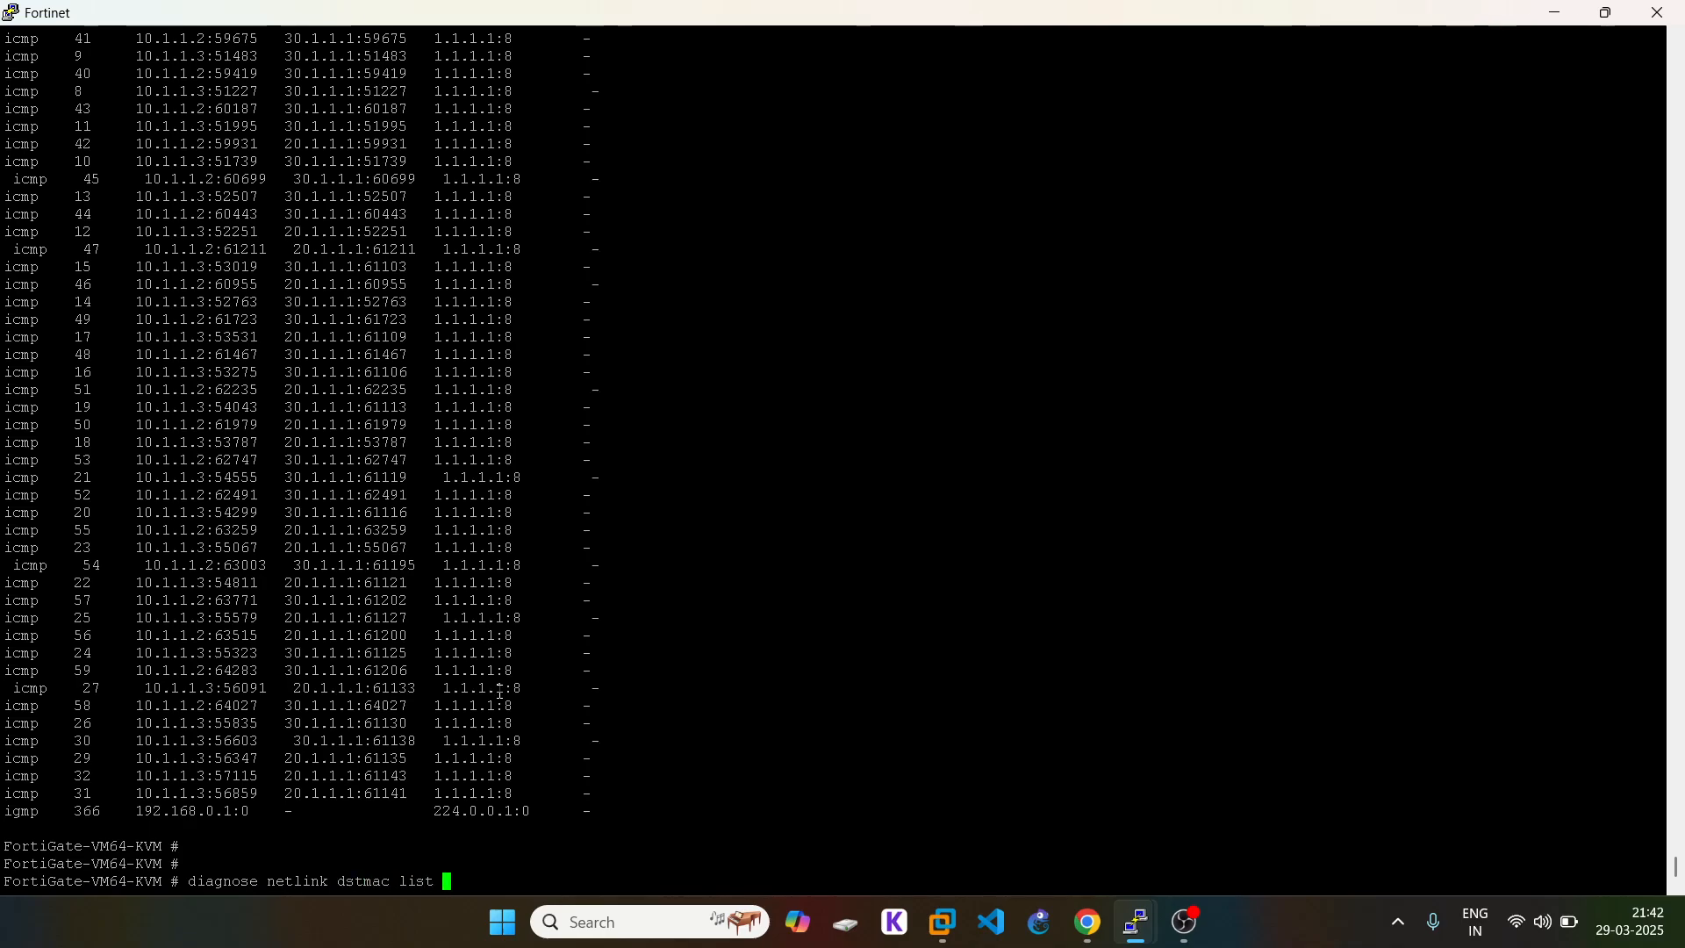
{"action": "type", "text": "port2"}
Step: Run the port2 dstmac query and highlight its spillover threshold 250 and egress_over_bps of 1
{"action": "key", "text": "Return"}
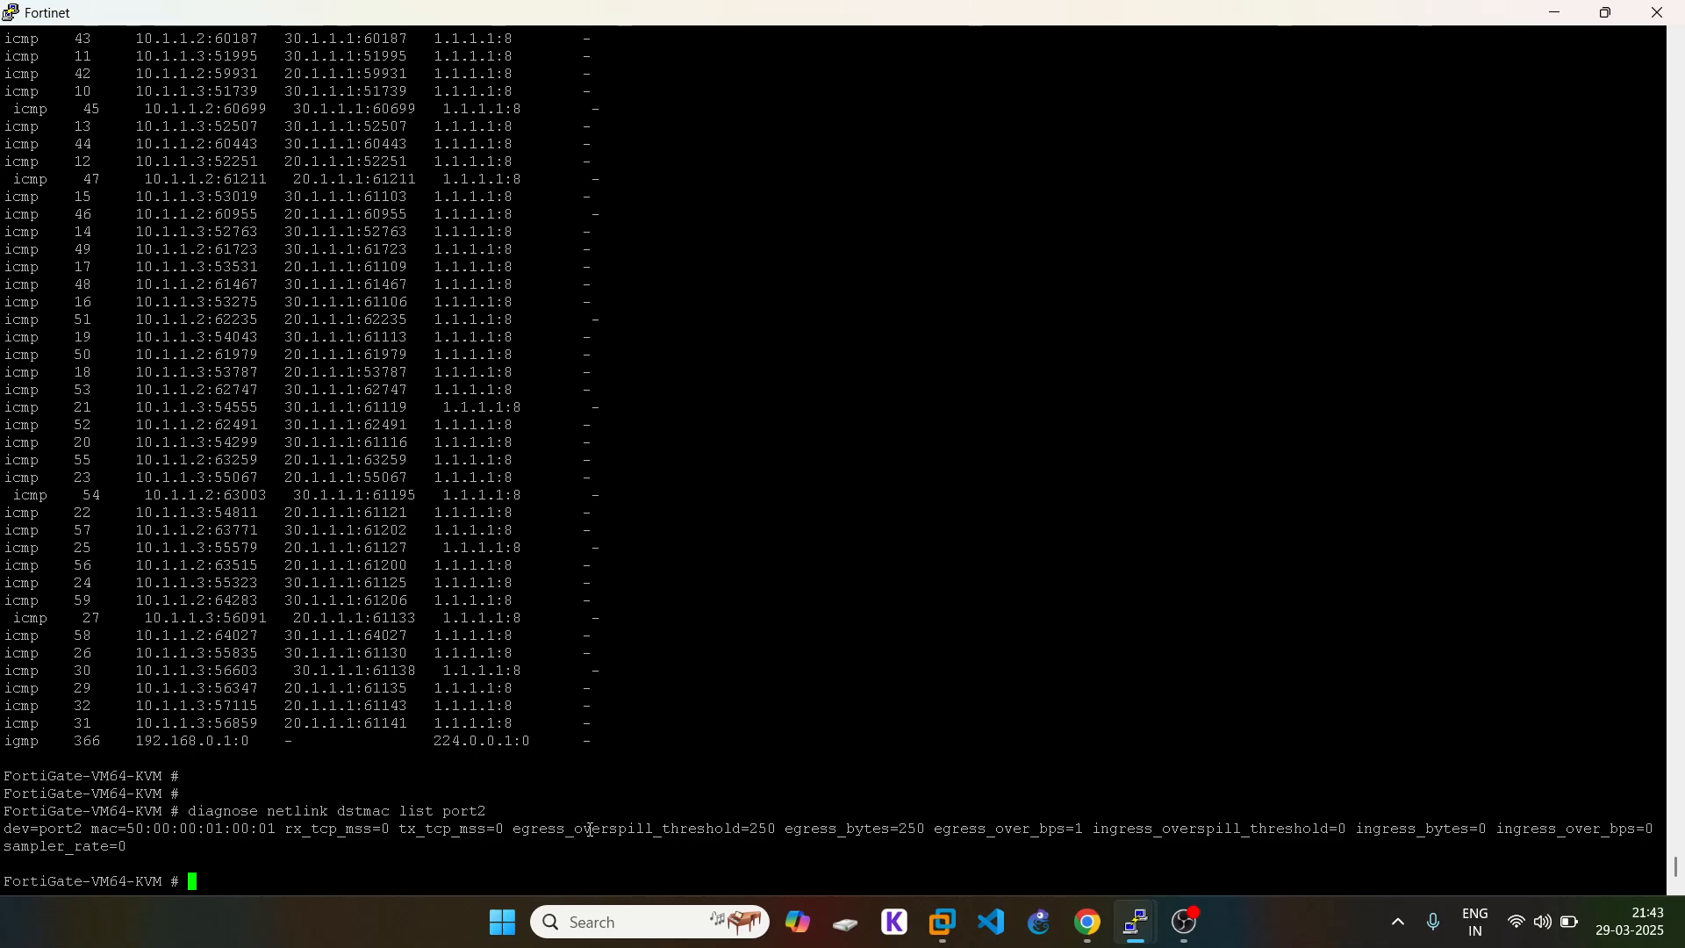
{"action": "left_click_drag", "start_coordinate": [900, 826], "coordinate": [934, 826]}
{"action": "left_click", "coordinate": [1086, 918]}
{"action": "left_click", "coordinate": [1086, 919]}
{"action": "left_click_drag", "start_coordinate": [1081, 834], "coordinate": [1105, 834]}
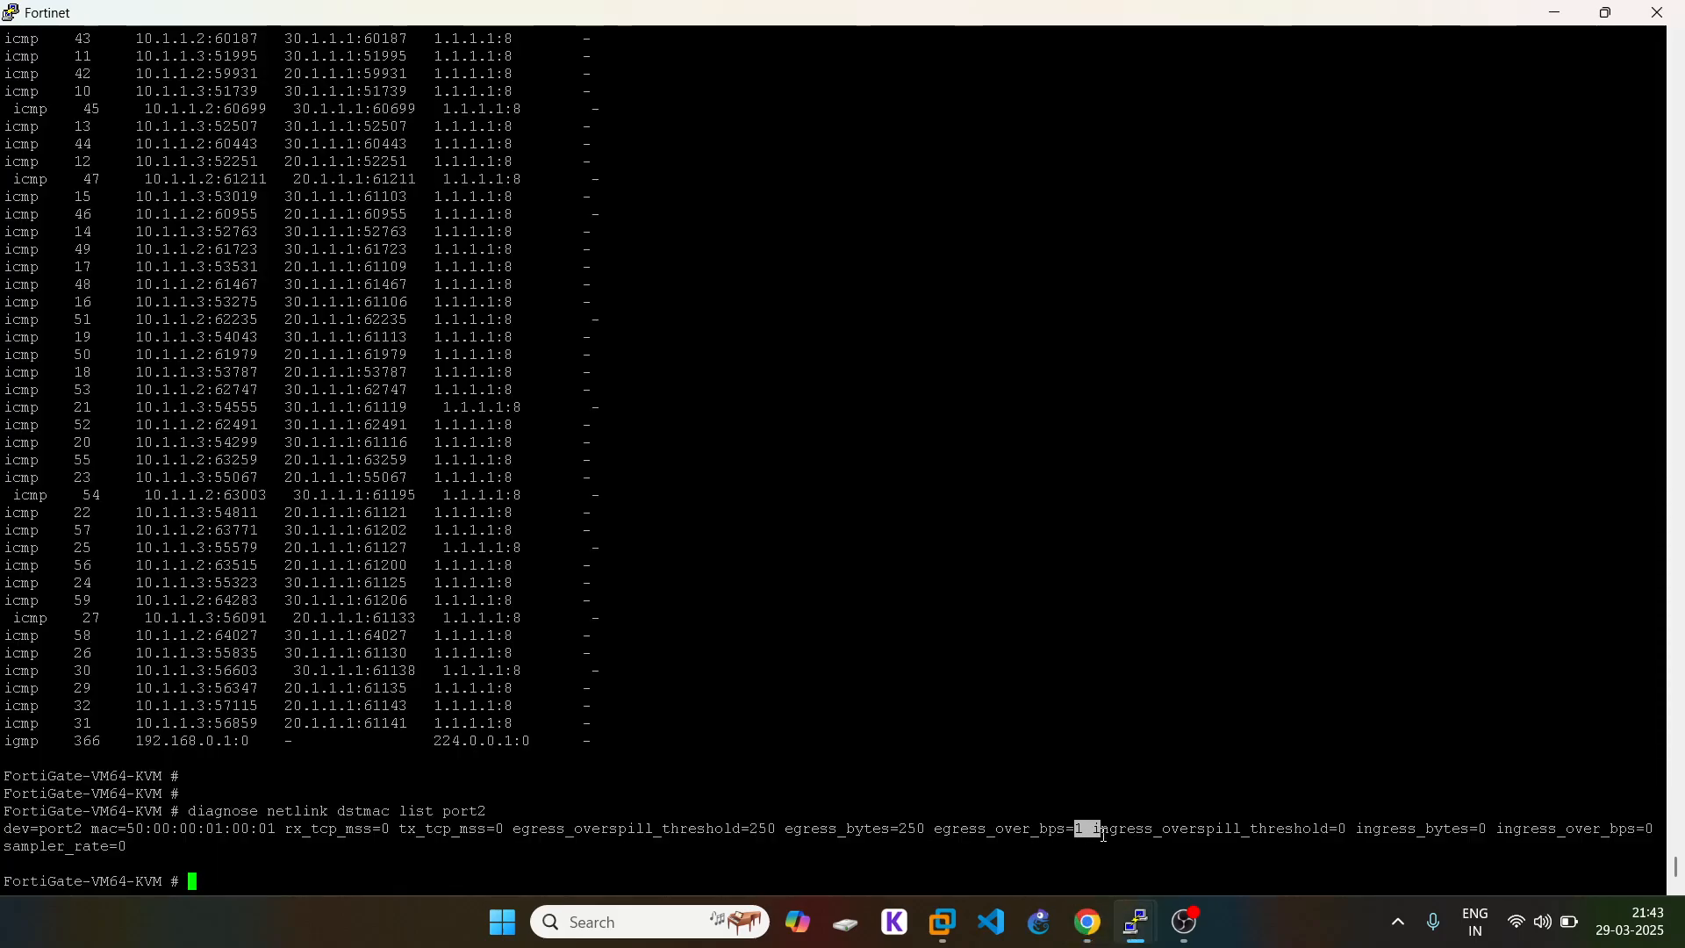
{"action": "left_click", "coordinate": [1286, 829]}
Step: Run the same query for port3 and compare thresholds 250 (port2) and 1250 (port3)
{"action": "key", "text": "Up"}
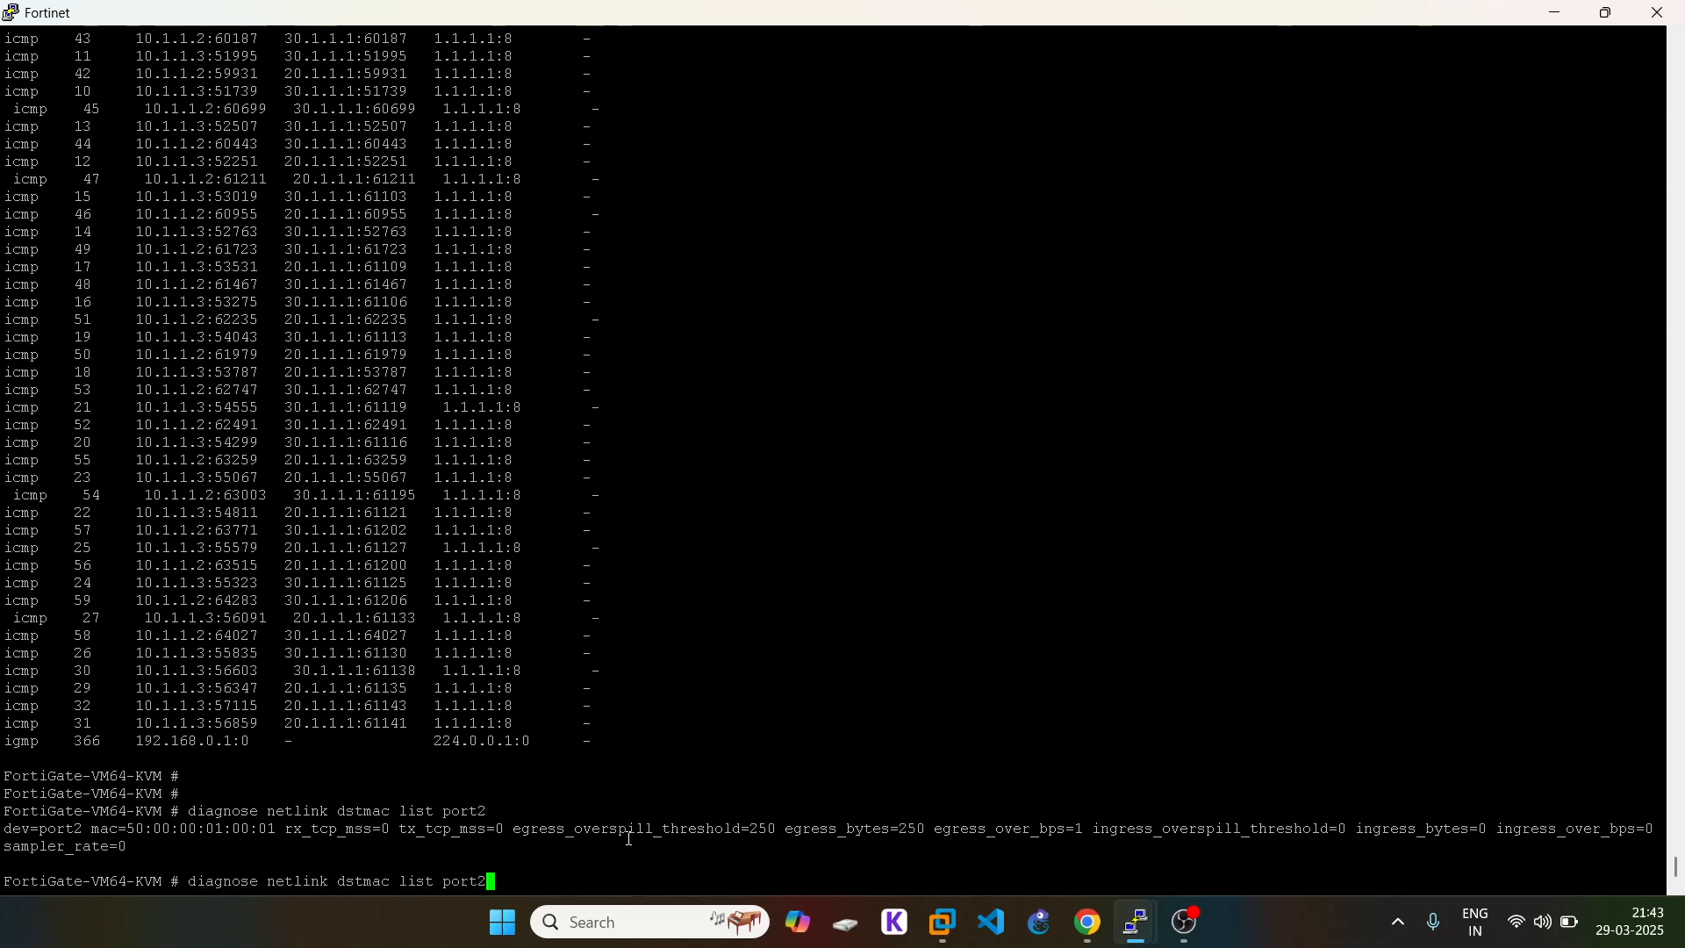
{"action": "key", "text": "BackSpace"}
{"action": "type", "text": "3"}
{"action": "key", "text": "Return"}
{"action": "key", "text": "Return"}
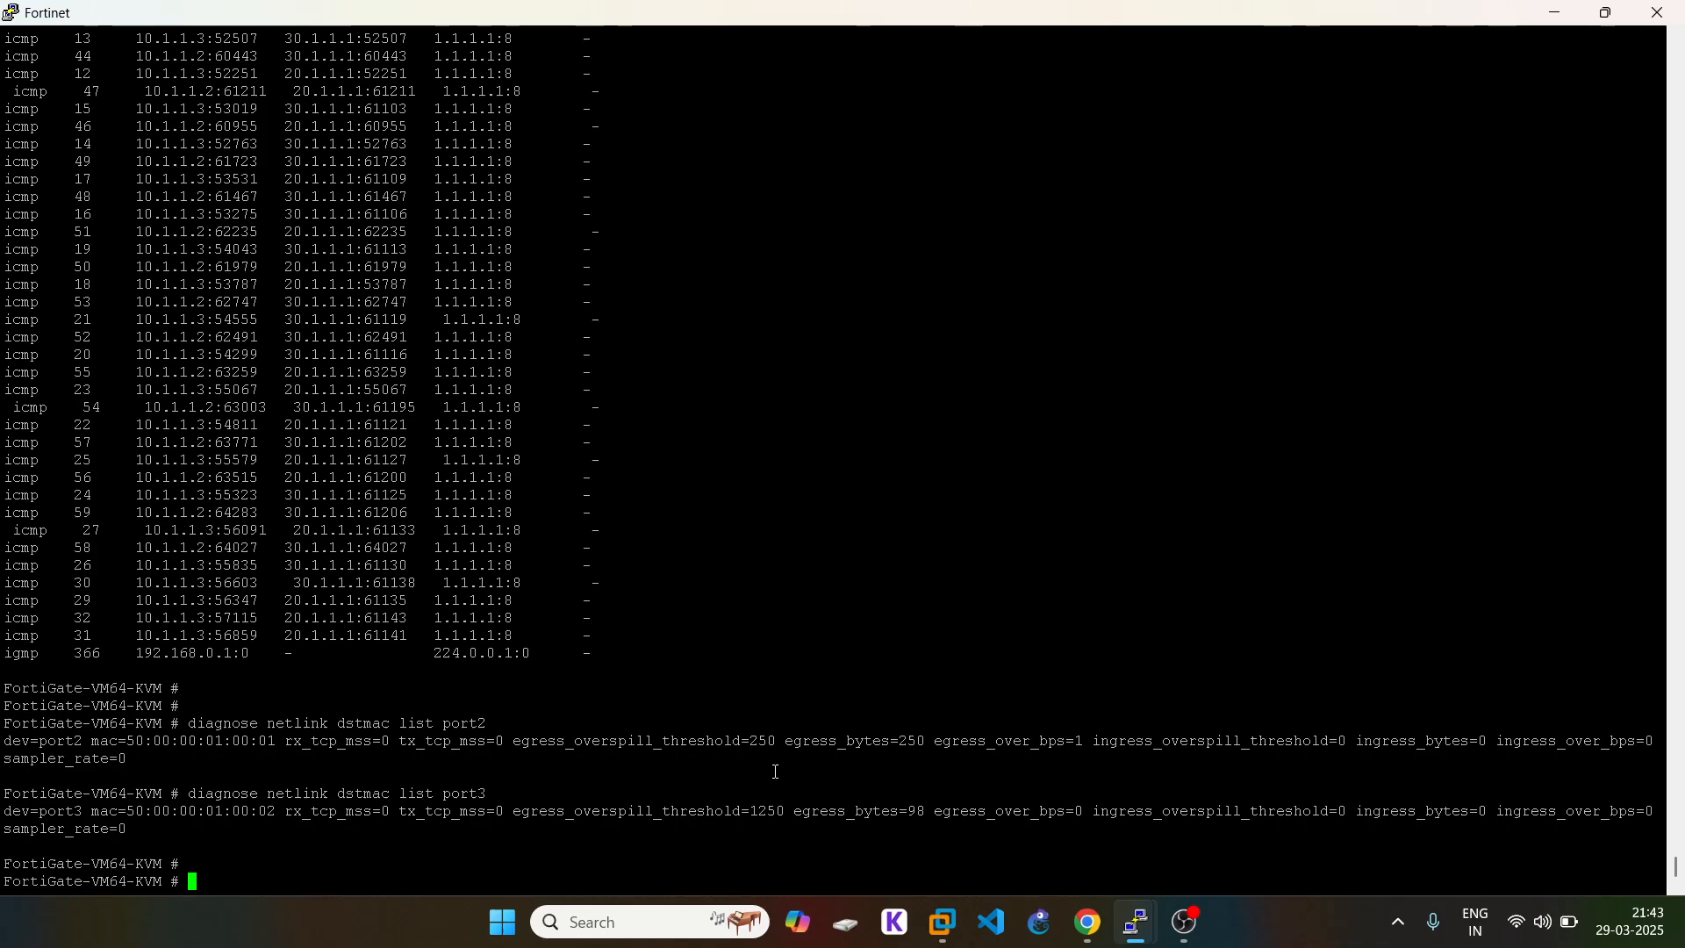
{"action": "double_click", "coordinate": [756, 741]}
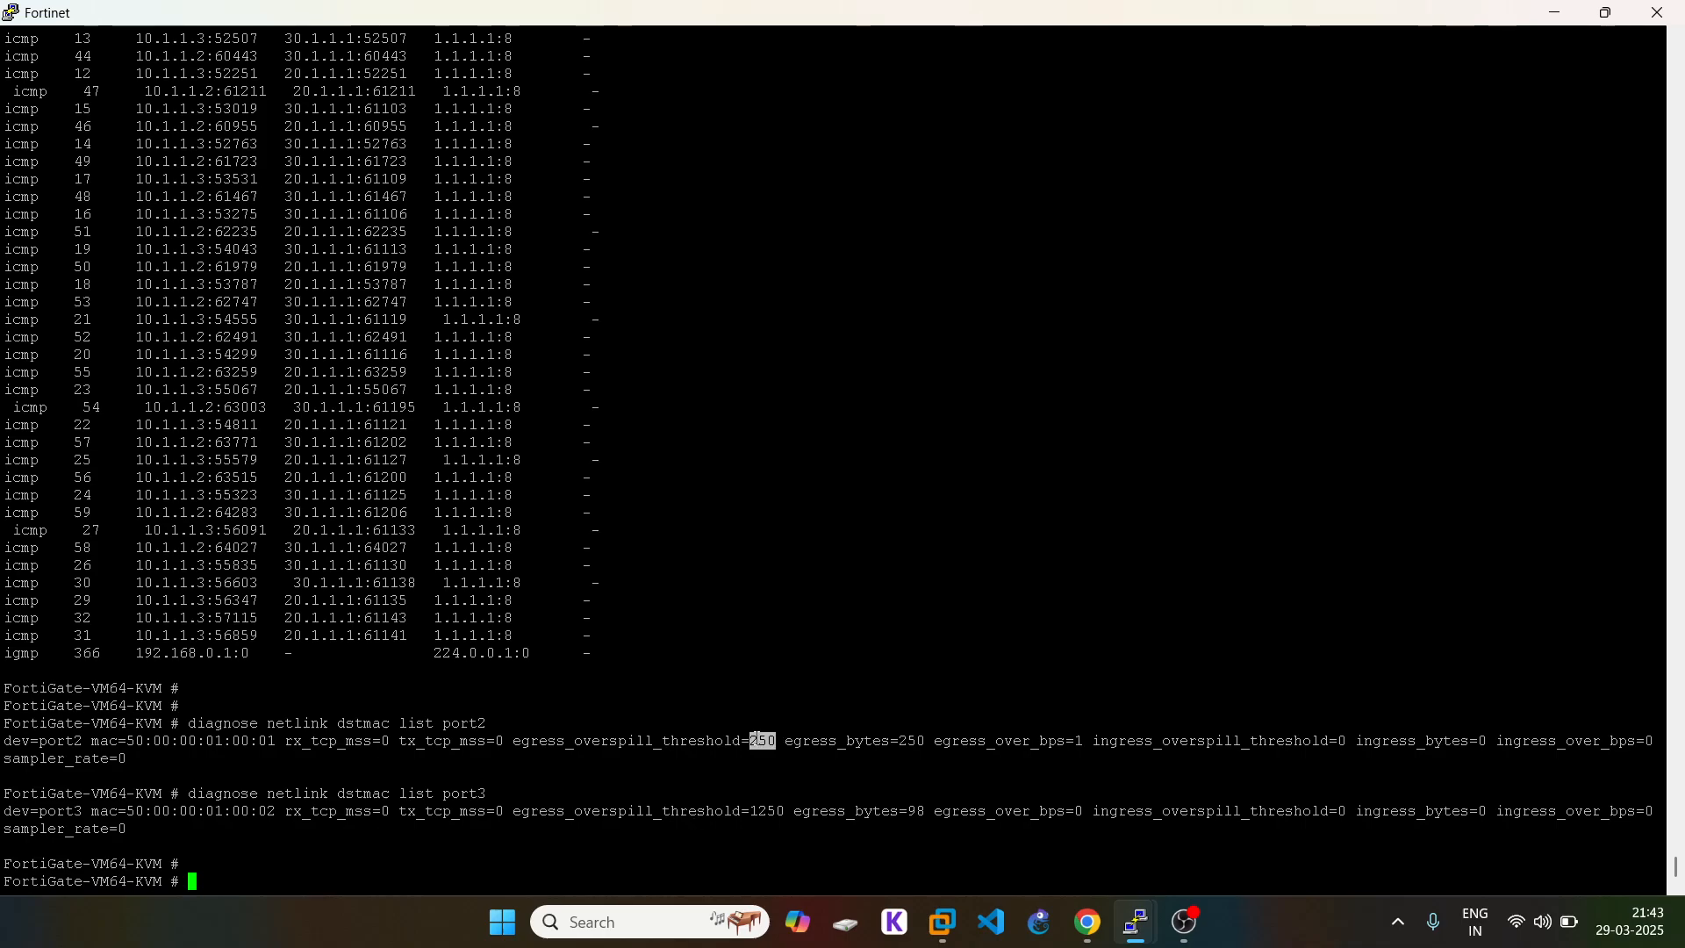
{"action": "double_click", "coordinate": [770, 812]}
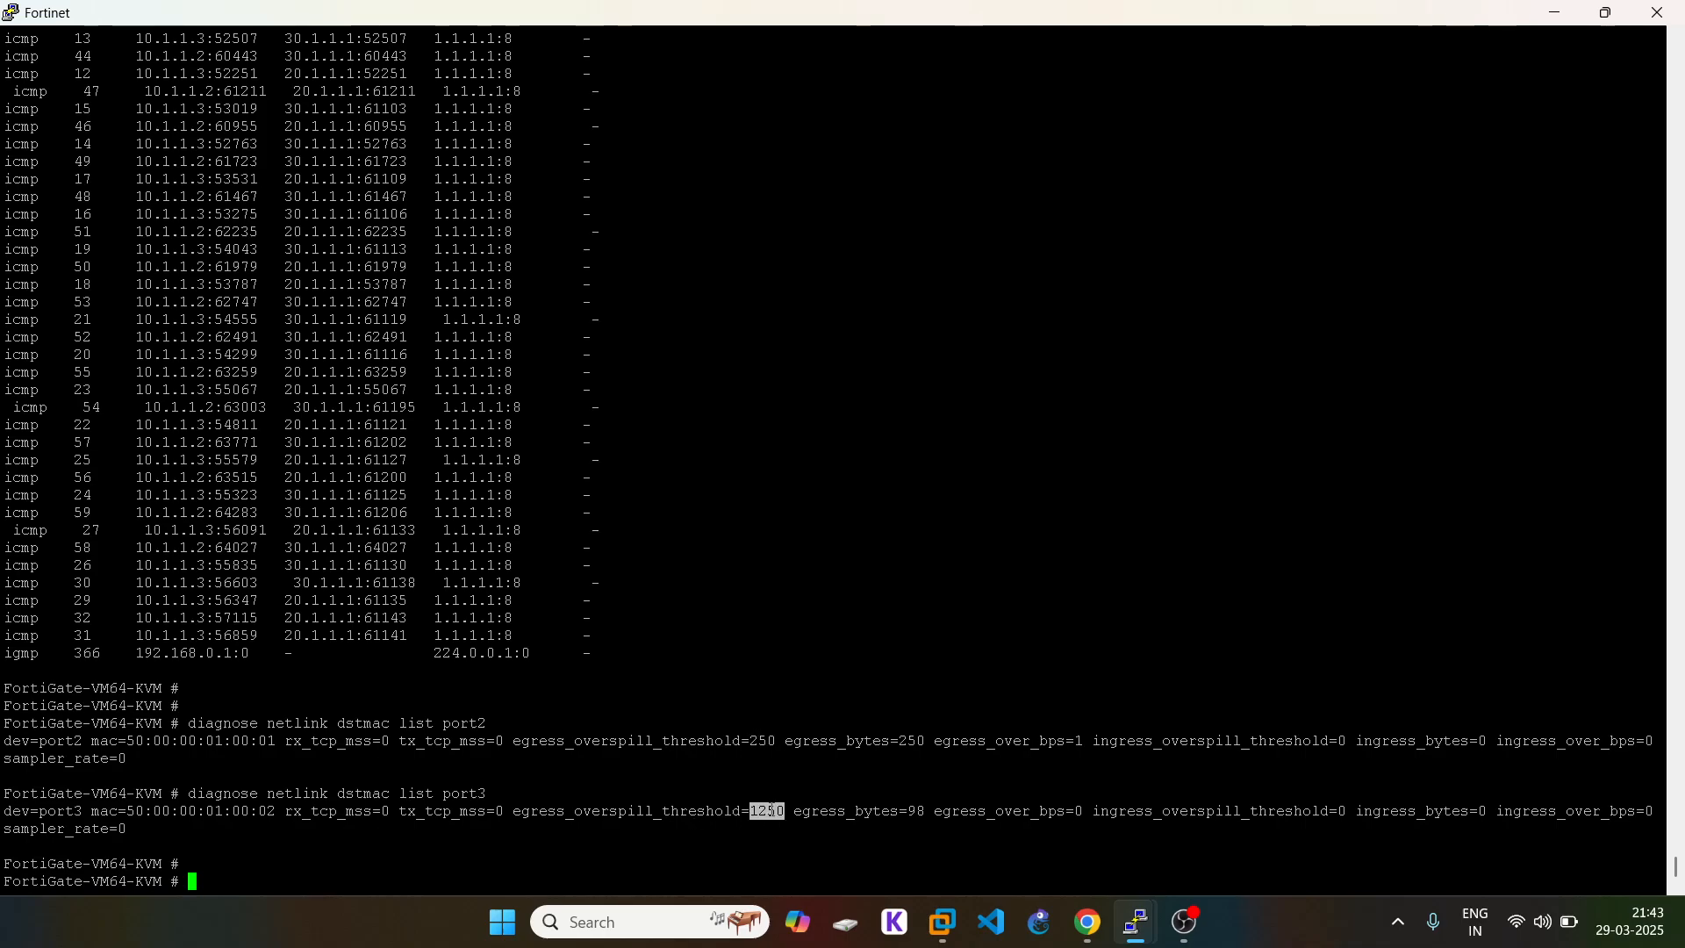
{"action": "left_click", "coordinate": [864, 779]}
{"action": "key", "text": "Up"}
{"action": "key", "text": "Up"}
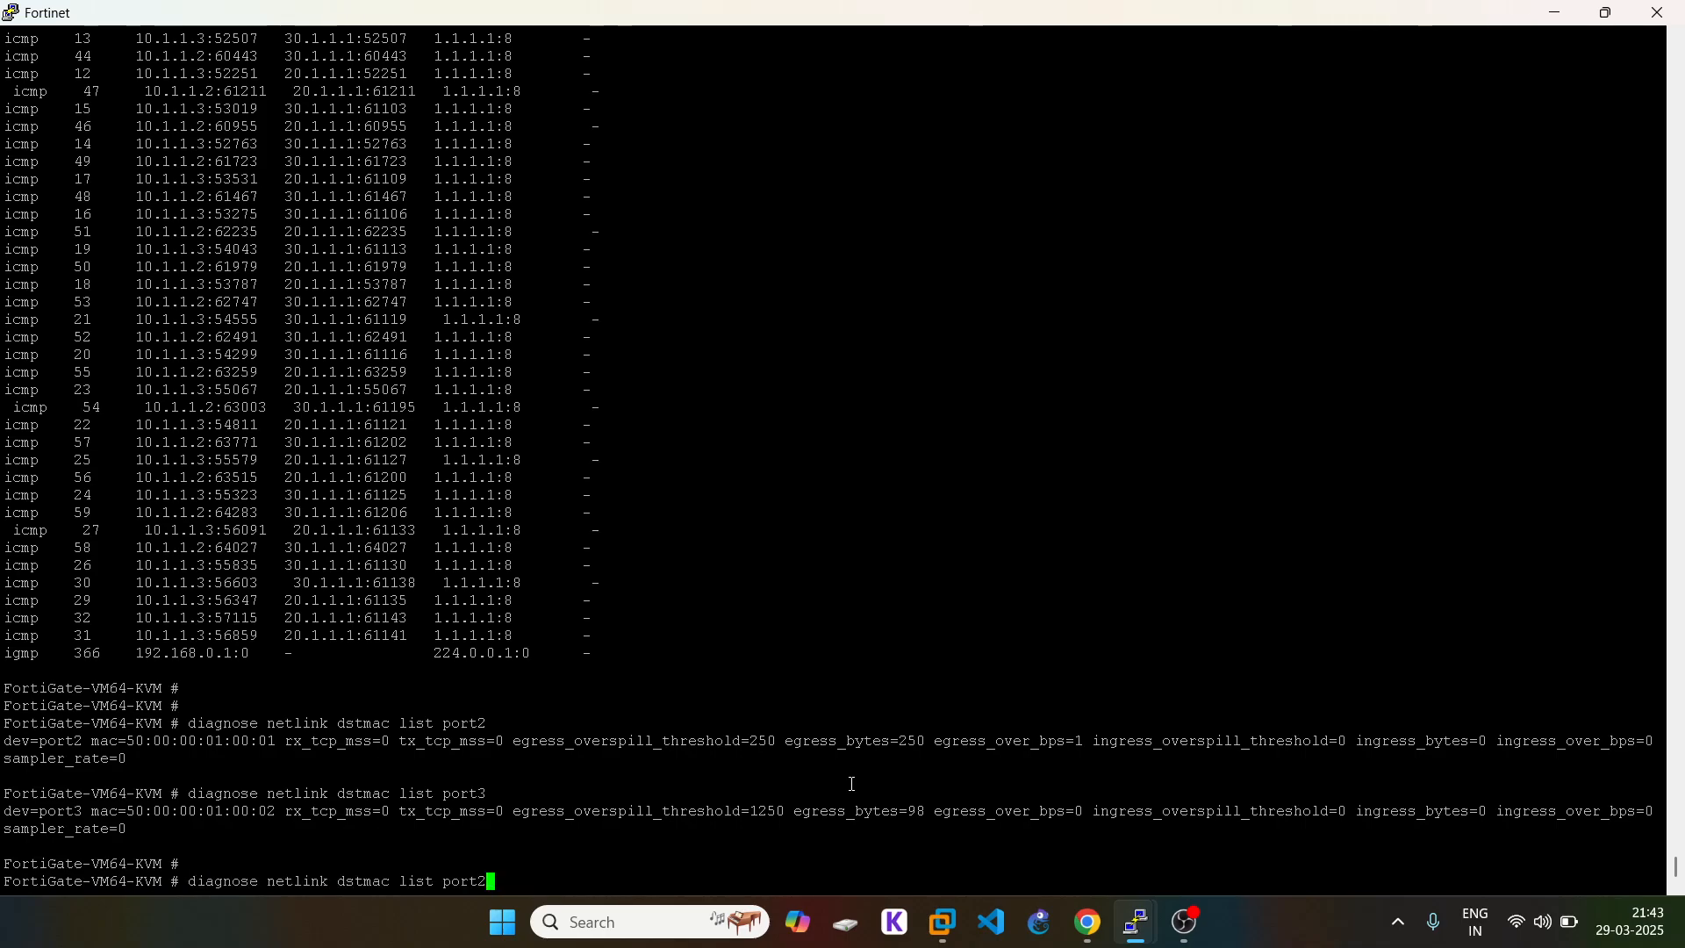
Step: Rerun the session list showing 10.1.1.4 and 10.1.1.5 leaving via 20.1.1.1 and 30.1.1.1
{"action": "key", "text": "Up"}
{"action": "key", "text": "Return"}
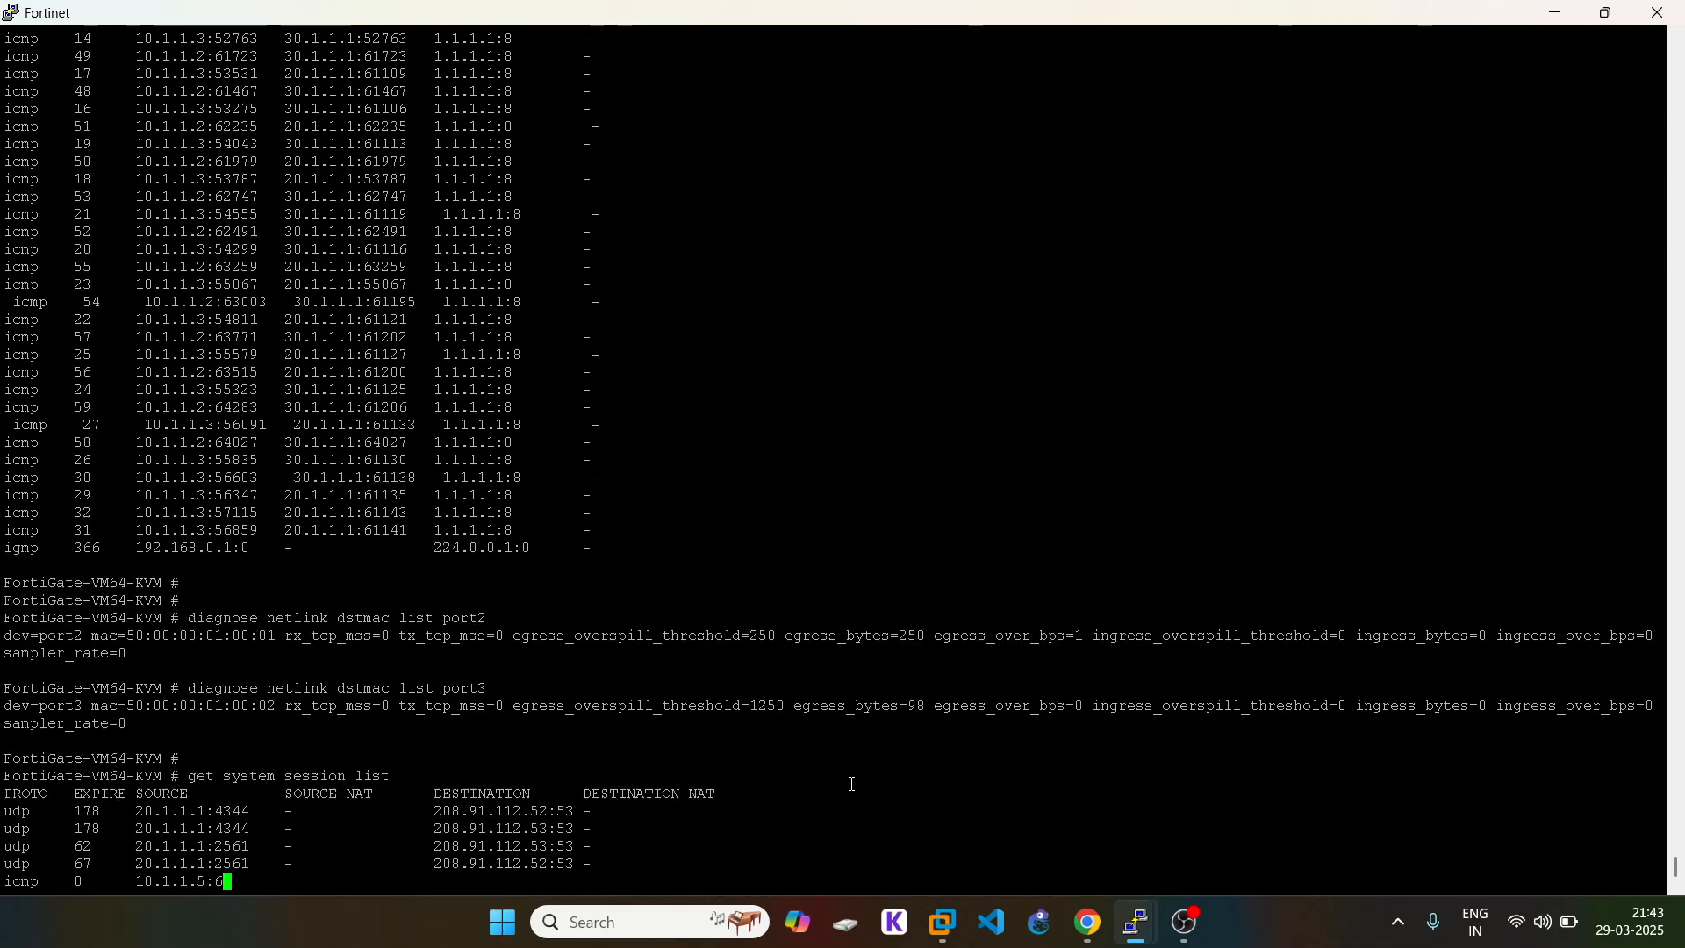
{"action": "key", "text": "space"}
{"action": "key", "text": "space"}
{"action": "key", "text": "space"}
{"action": "key", "text": "space"}
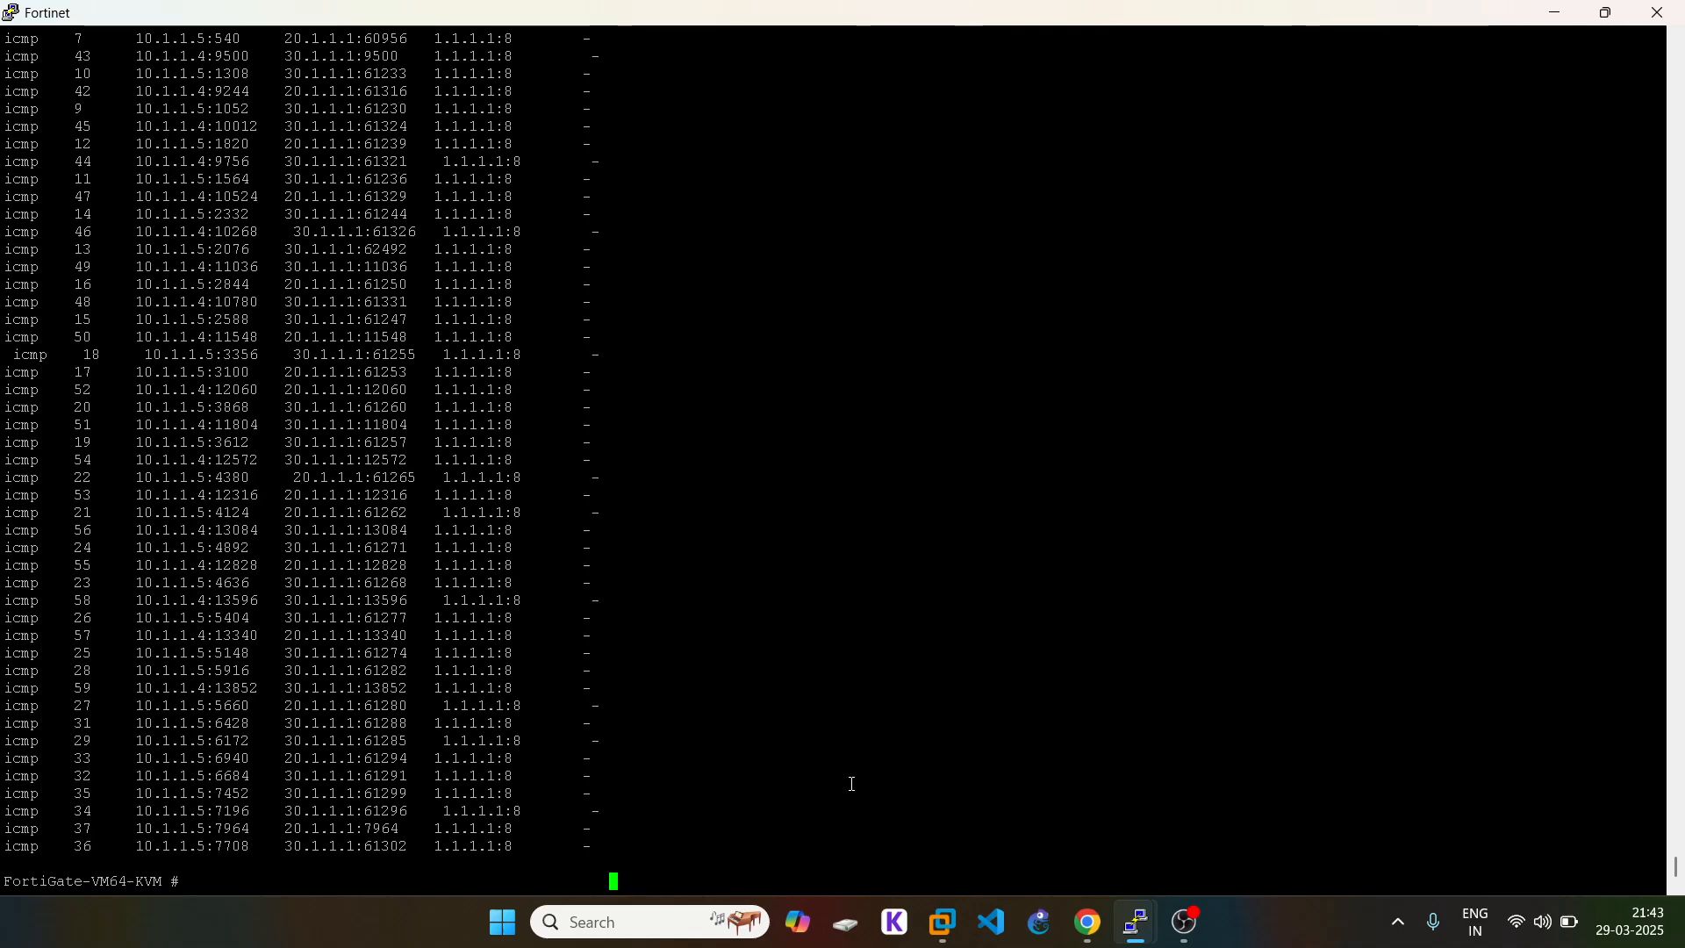
{"action": "left_click", "coordinate": [1088, 922]}
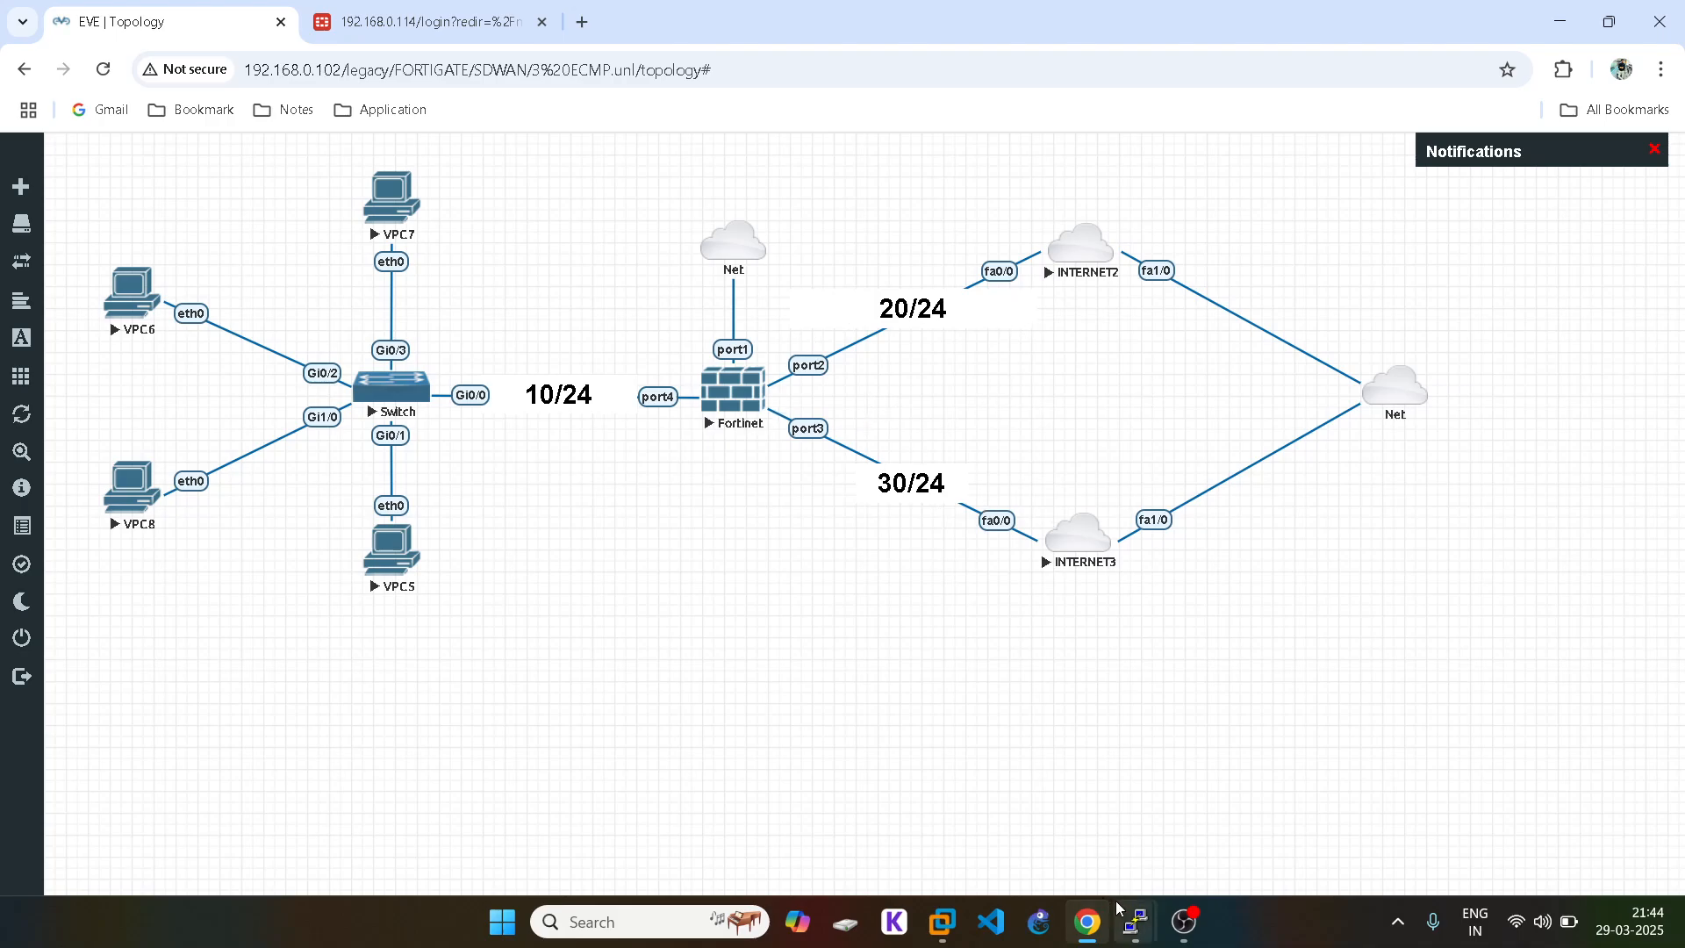
Step: Stop the continuous pings on VPC7 and VPC6 with Ctrl+C
{"action": "mouse_move", "coordinate": [1135, 933]}
{"action": "left_click", "coordinate": [881, 759]}
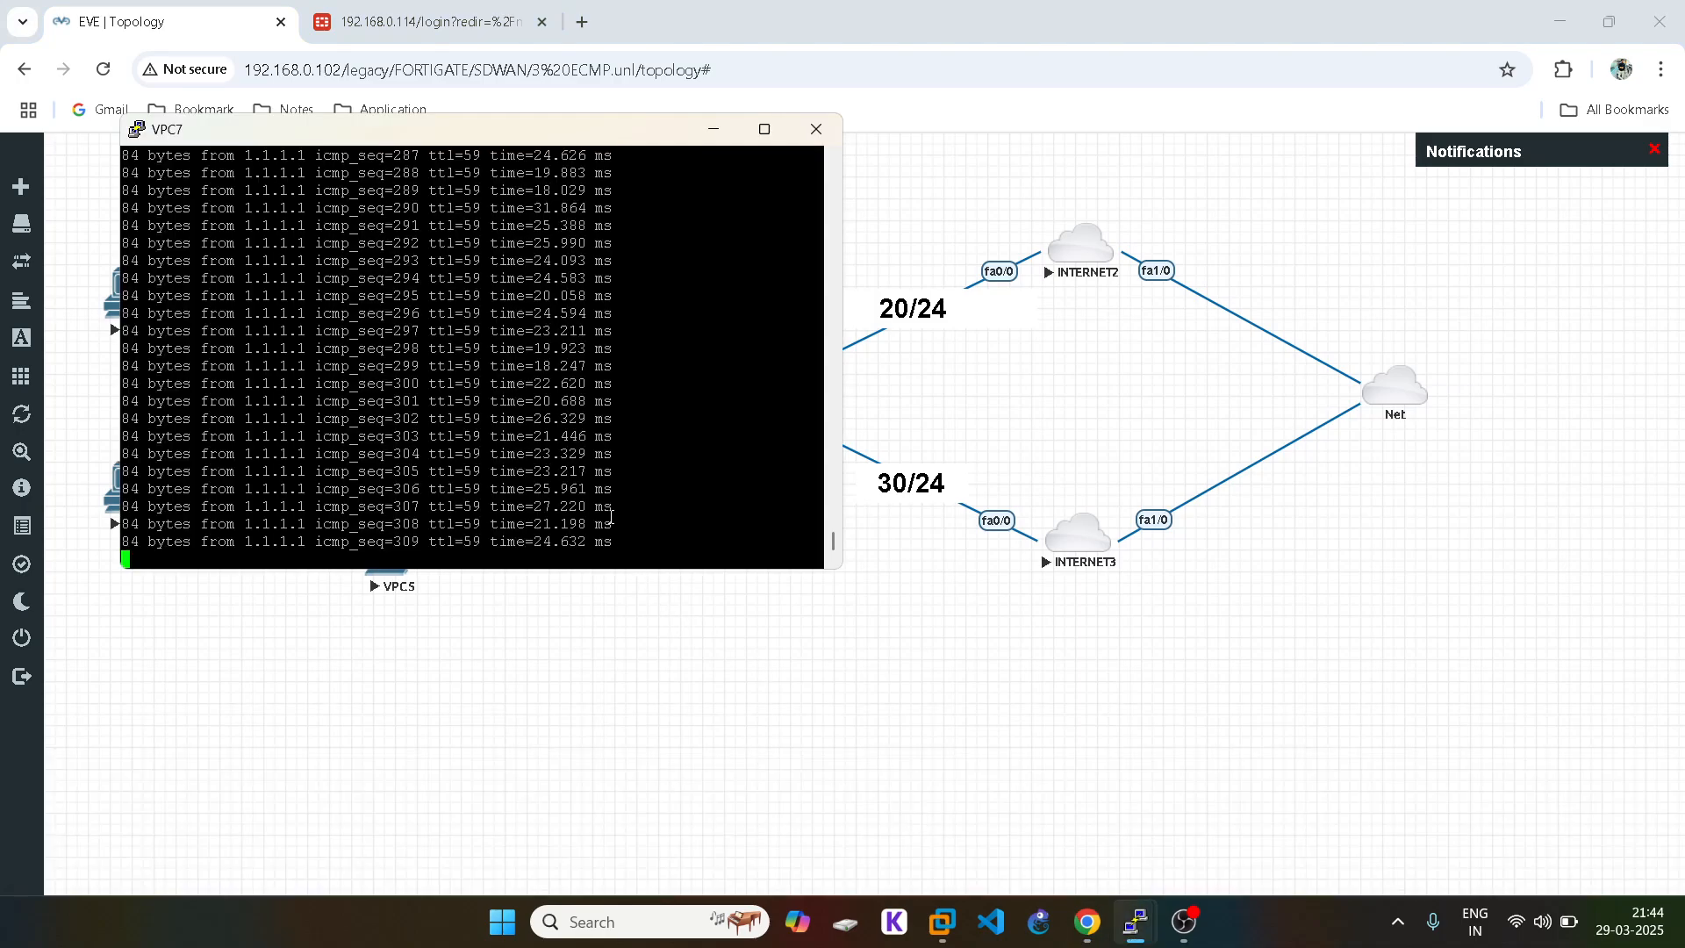
{"action": "key", "text": "ctrl+c"}
{"action": "left_click", "coordinate": [1135, 922]}
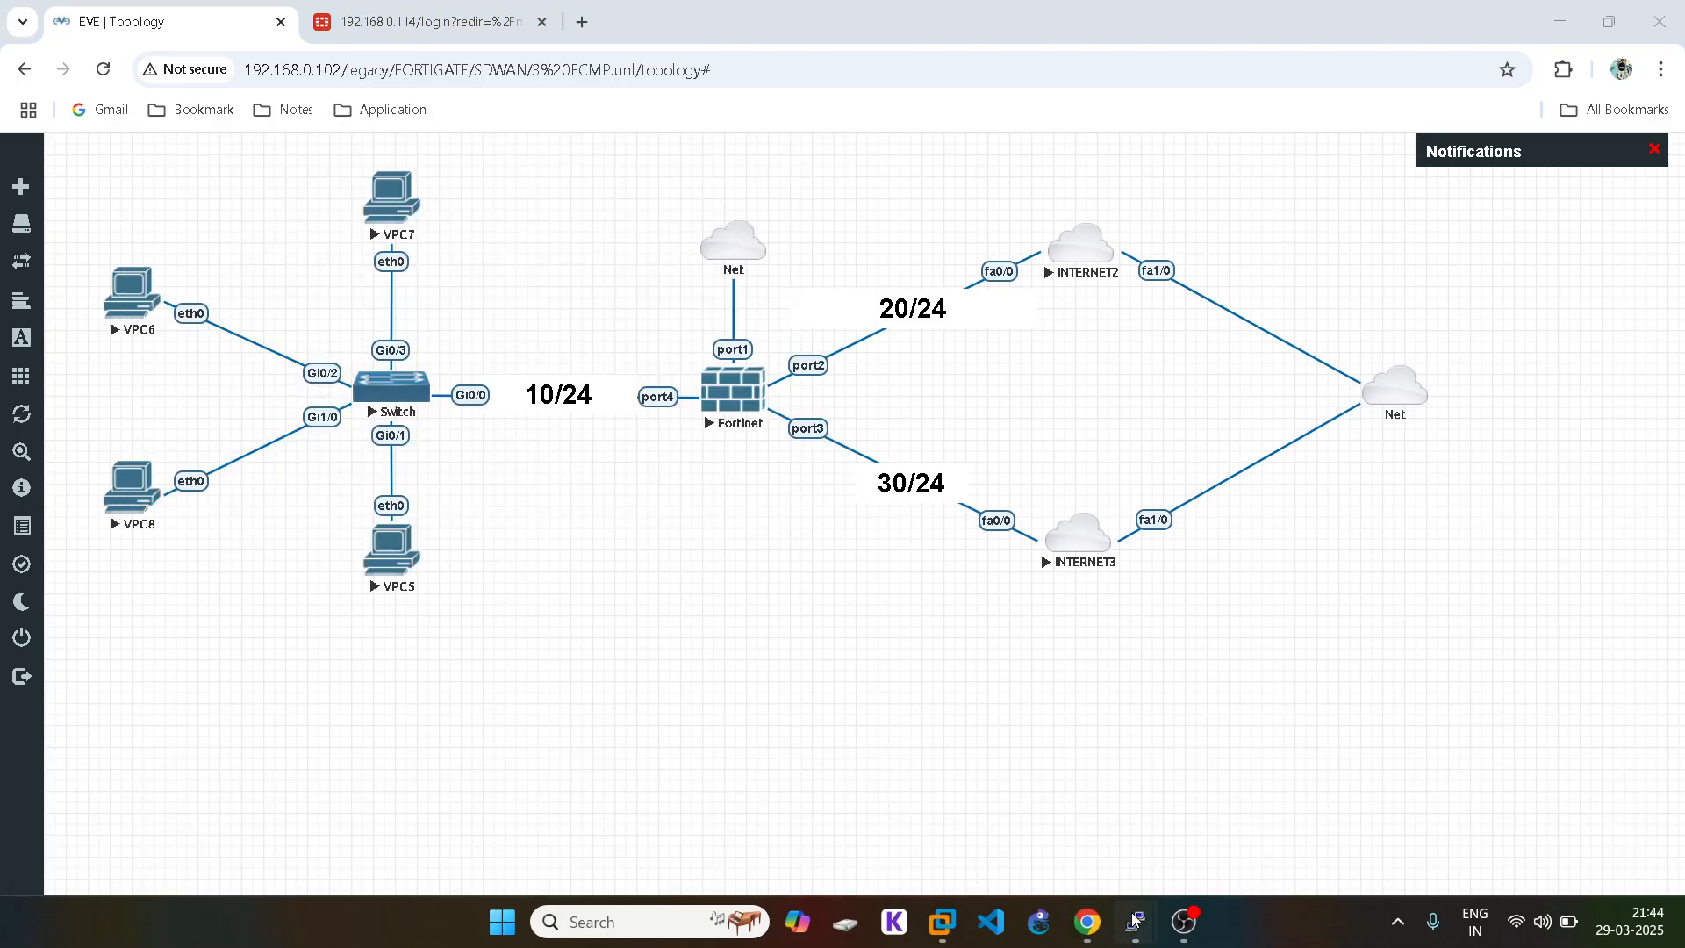
{"action": "mouse_move", "coordinate": [1135, 922]}
{"action": "left_click", "coordinate": [1193, 792]}
{"action": "key", "text": "ctrl+c"}
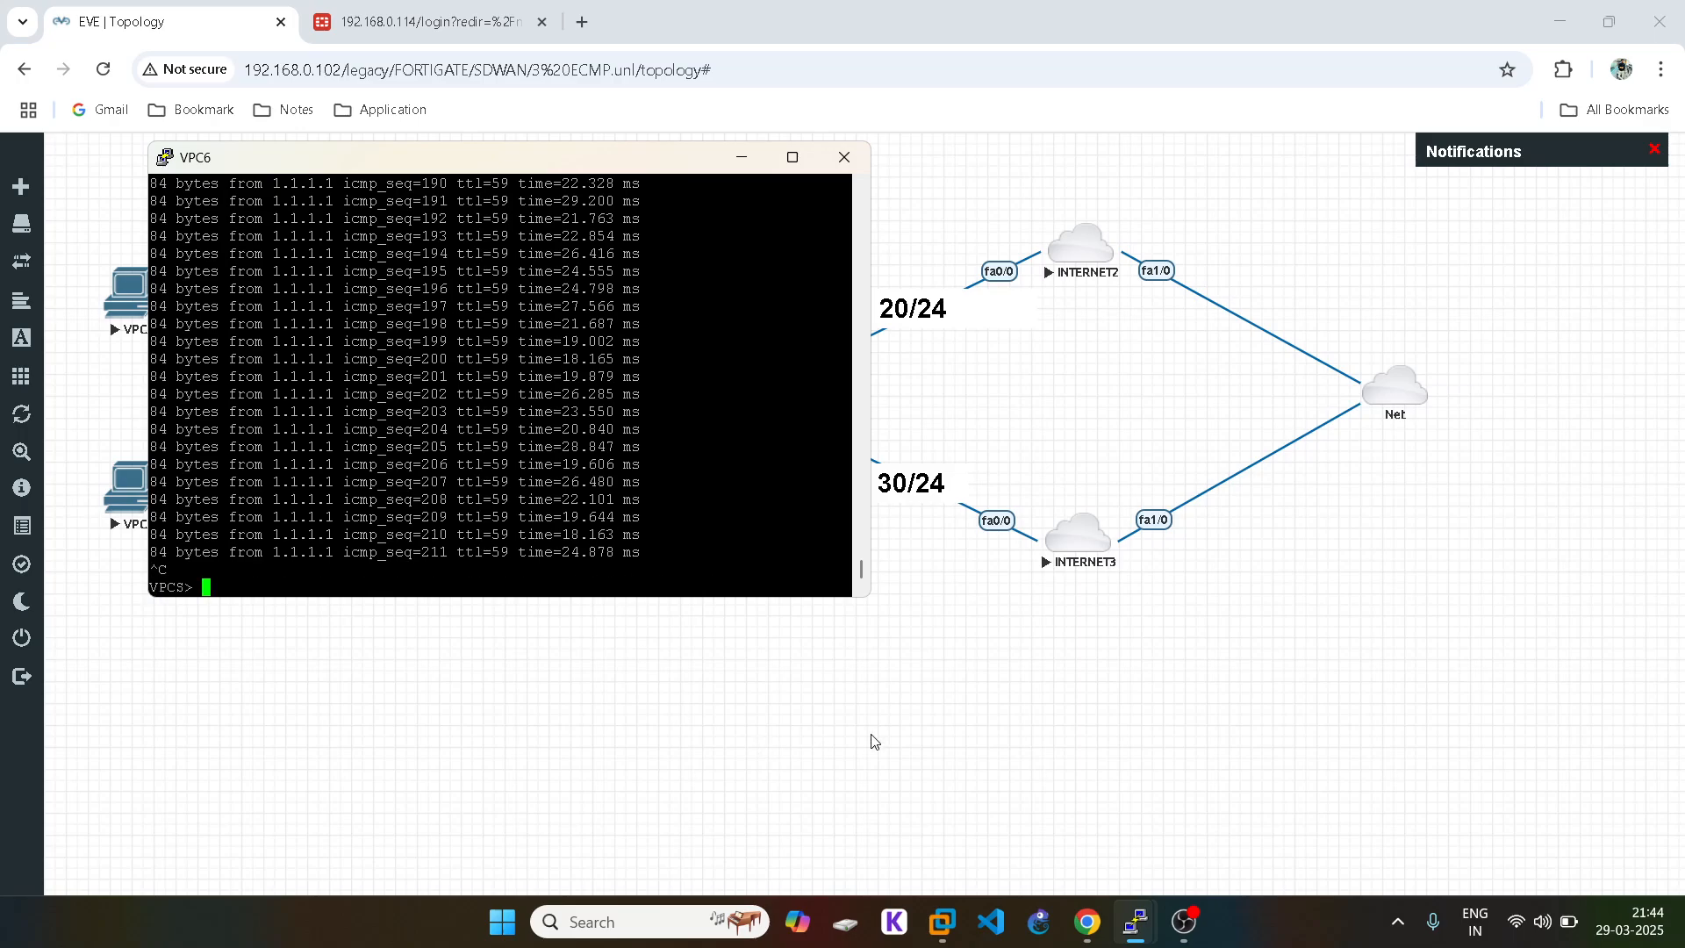
{"action": "left_click", "coordinate": [1135, 919]}
Step: Stop the continuous pings on VPC8 and VPC5 with Ctrl+C
{"action": "mouse_move", "coordinate": [1134, 920]}
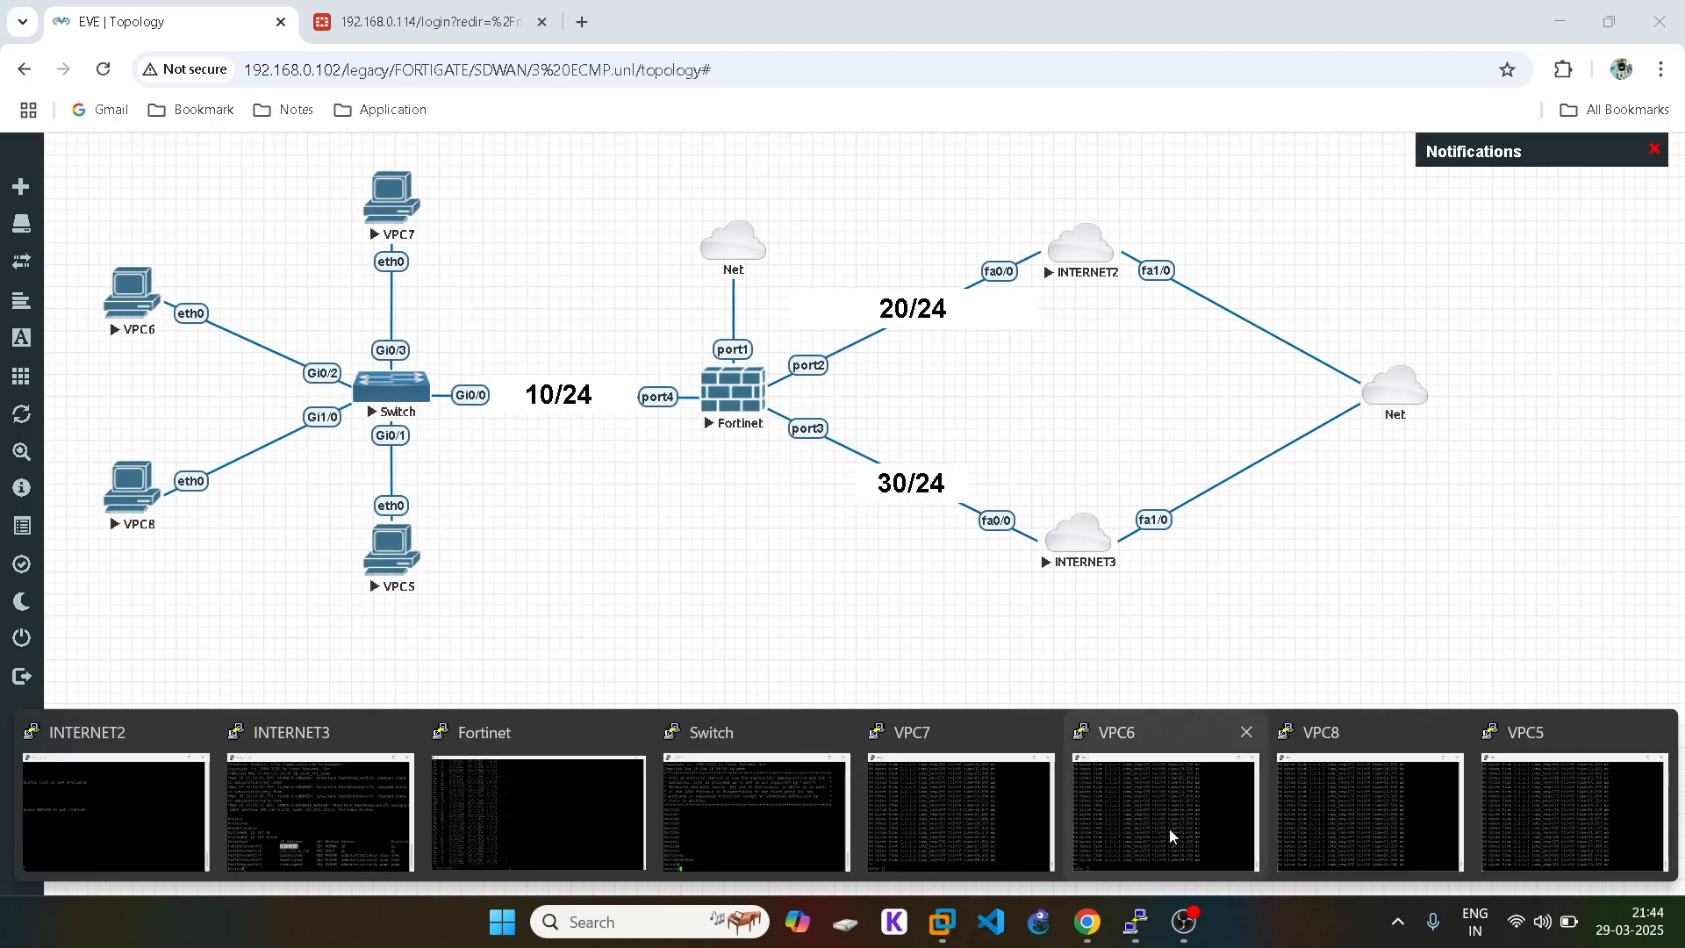
{"action": "left_click", "coordinate": [1427, 800]}
{"action": "key", "text": "ctrl+c"}
{"action": "left_click", "coordinate": [1140, 925]}
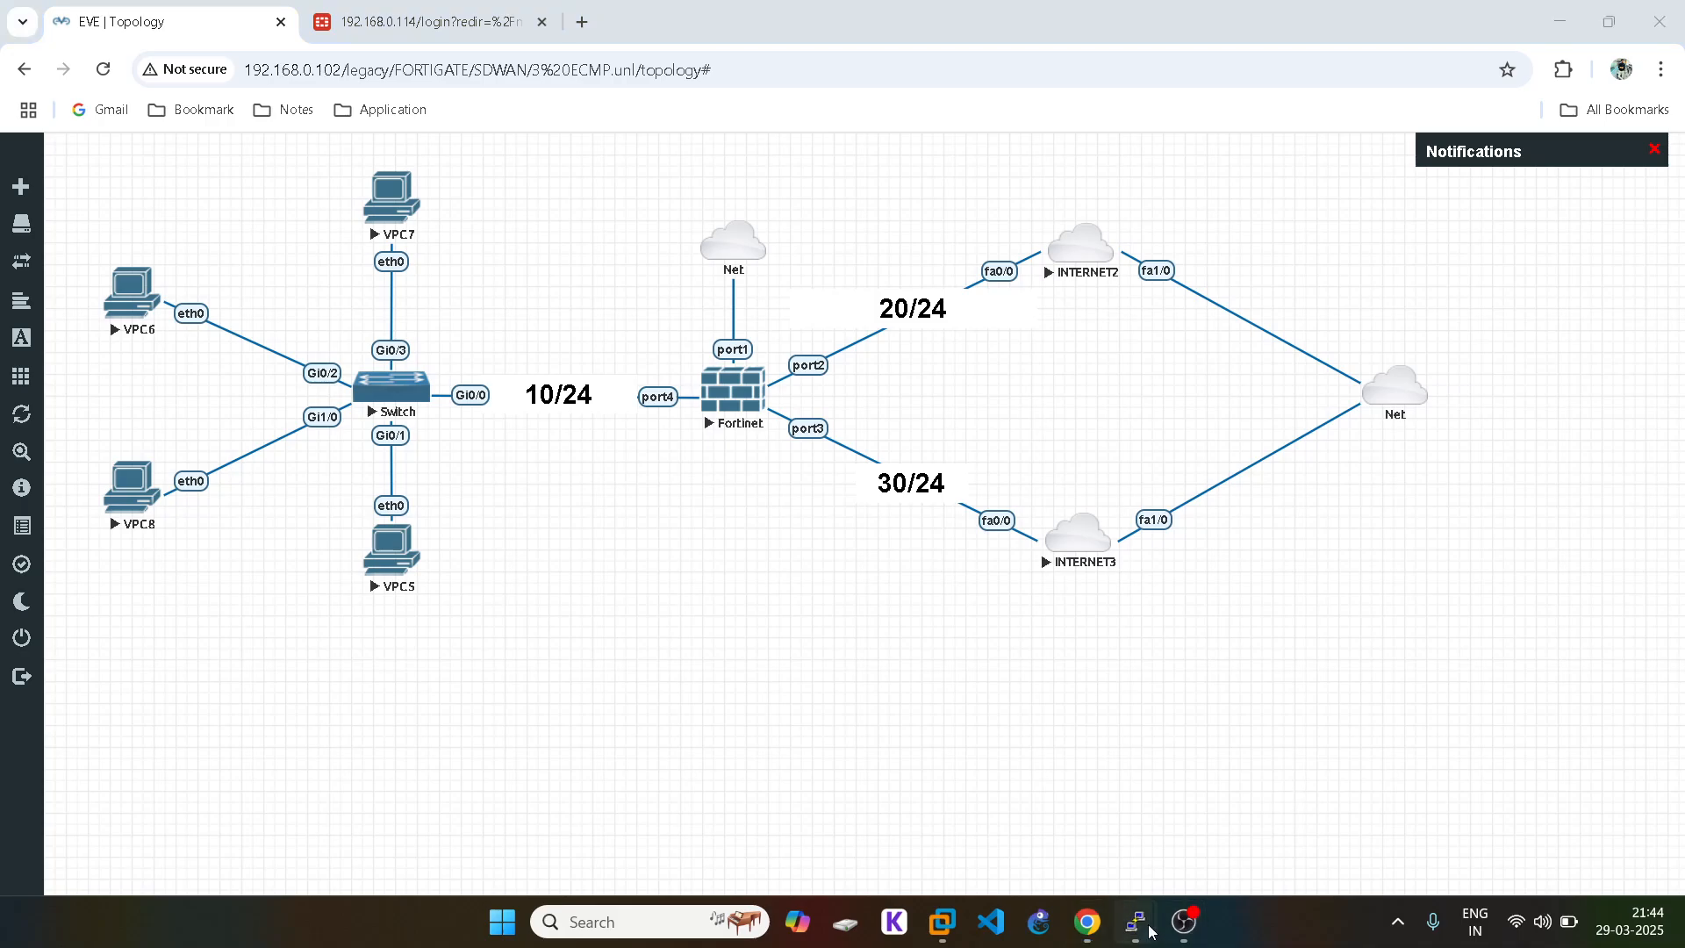
{"action": "mouse_move", "coordinate": [1141, 926]}
{"action": "left_click", "coordinate": [1167, 790]}
{"action": "key", "text": "ctrl+c"}
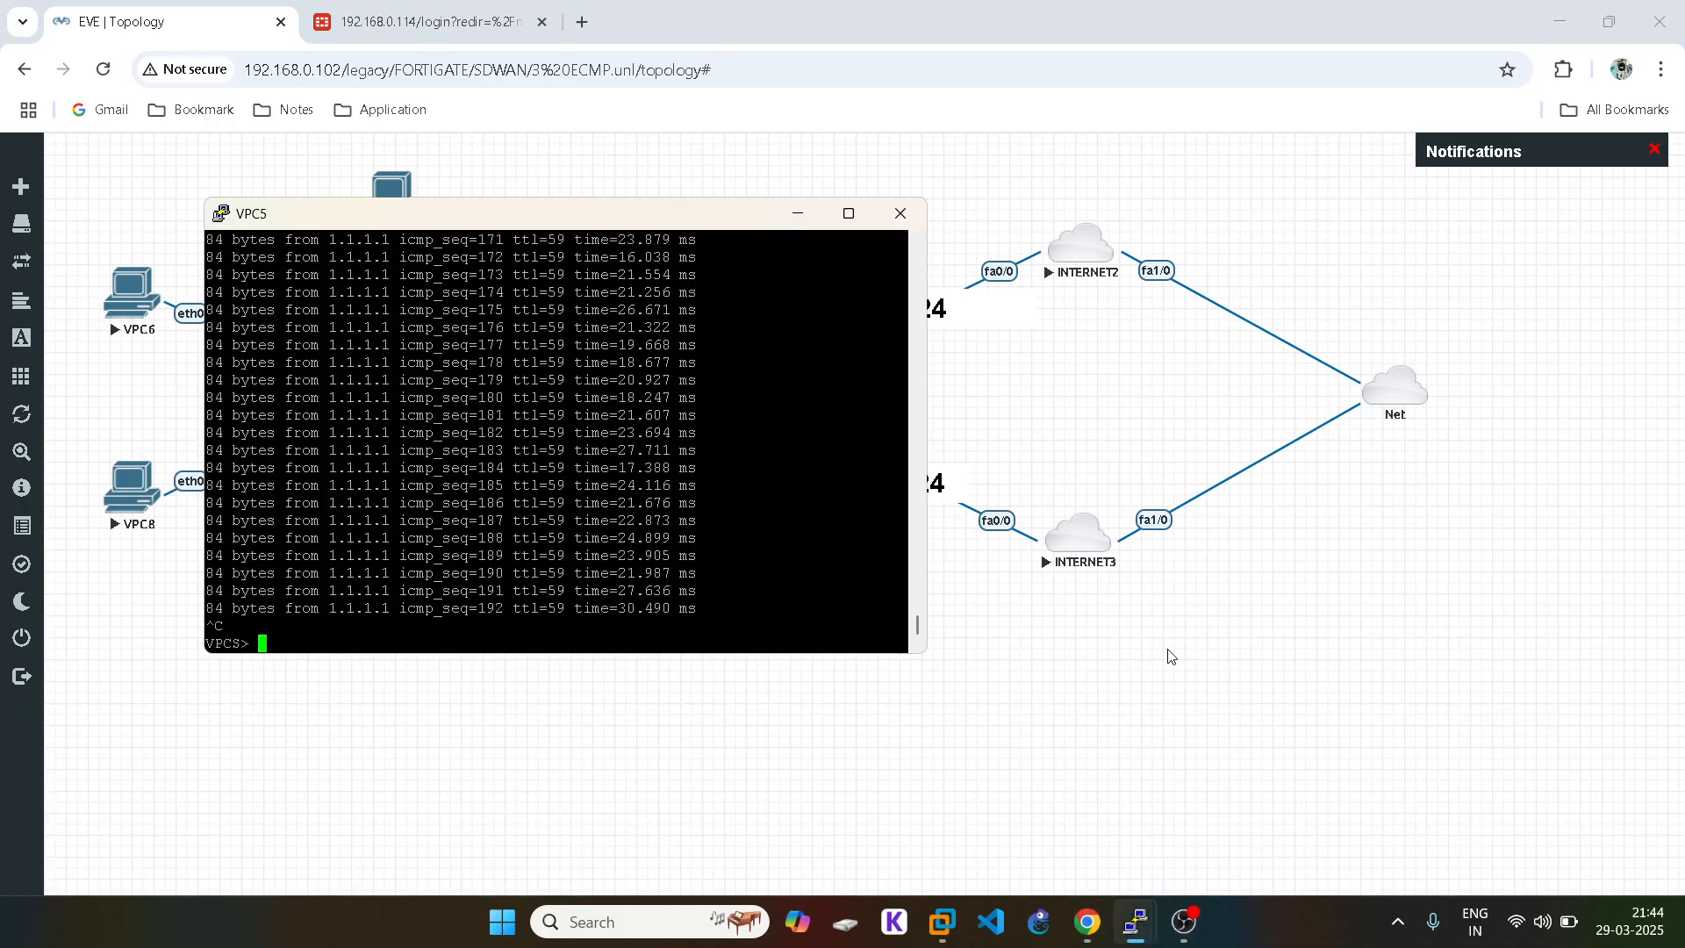
{"action": "left_click", "coordinate": [1172, 656]}
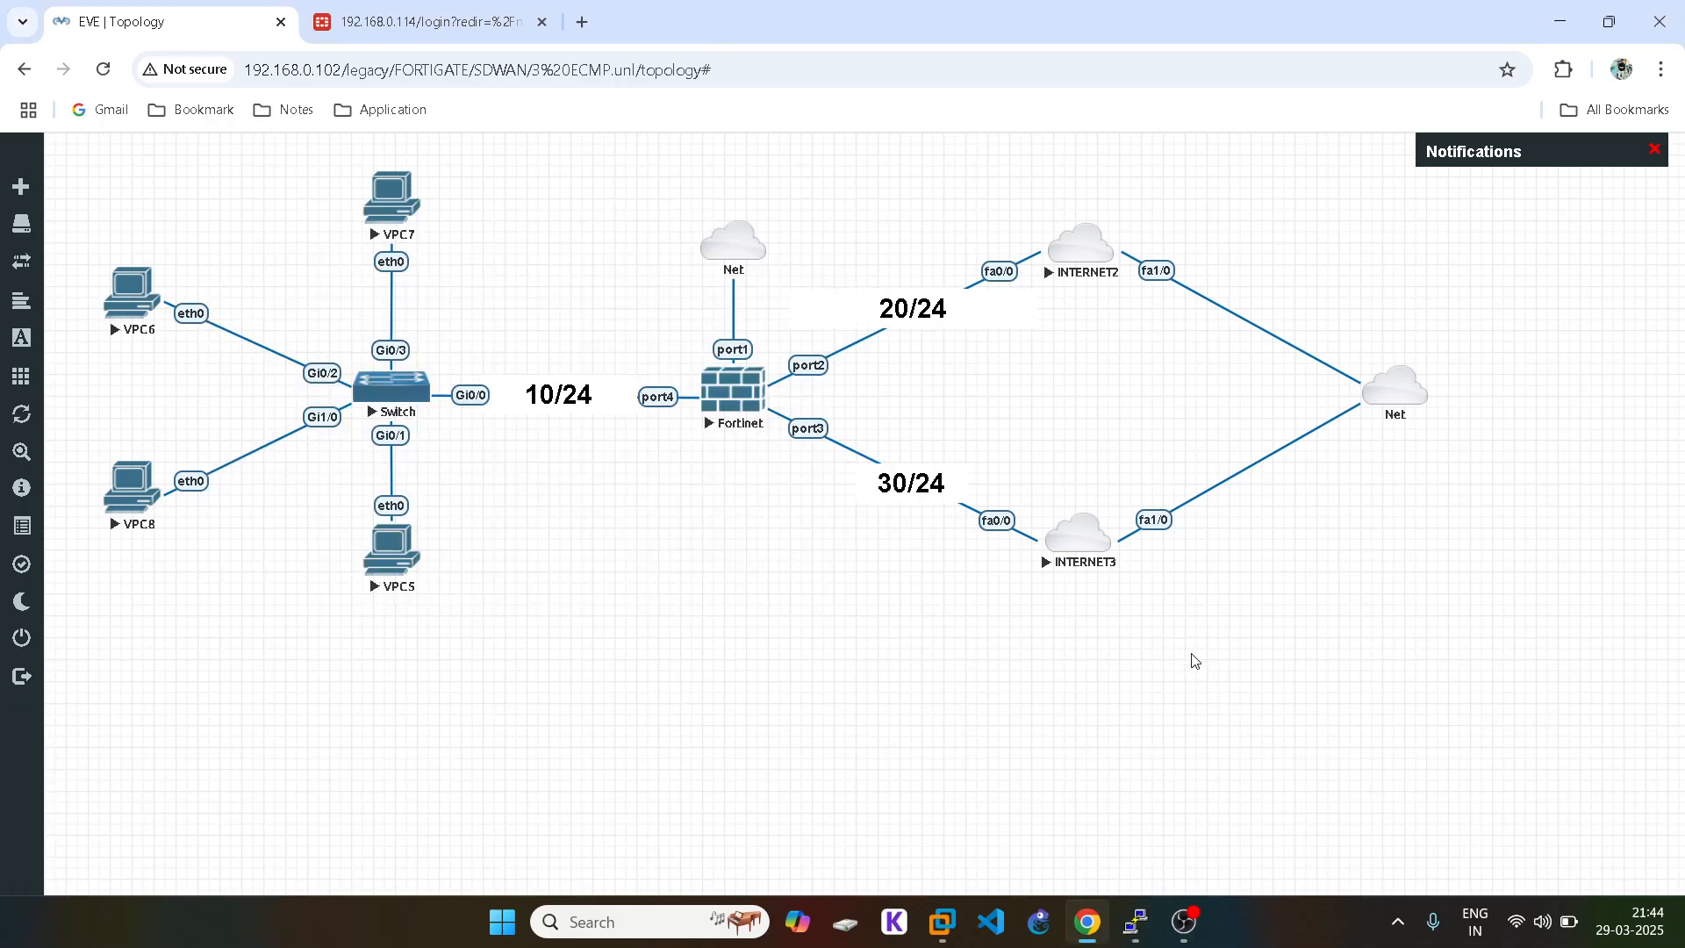
Step: Log back in to the FortiGate web GUI with the admin username and password
{"action": "left_click", "coordinate": [424, 38]}
{"action": "type", "text": "ad"}
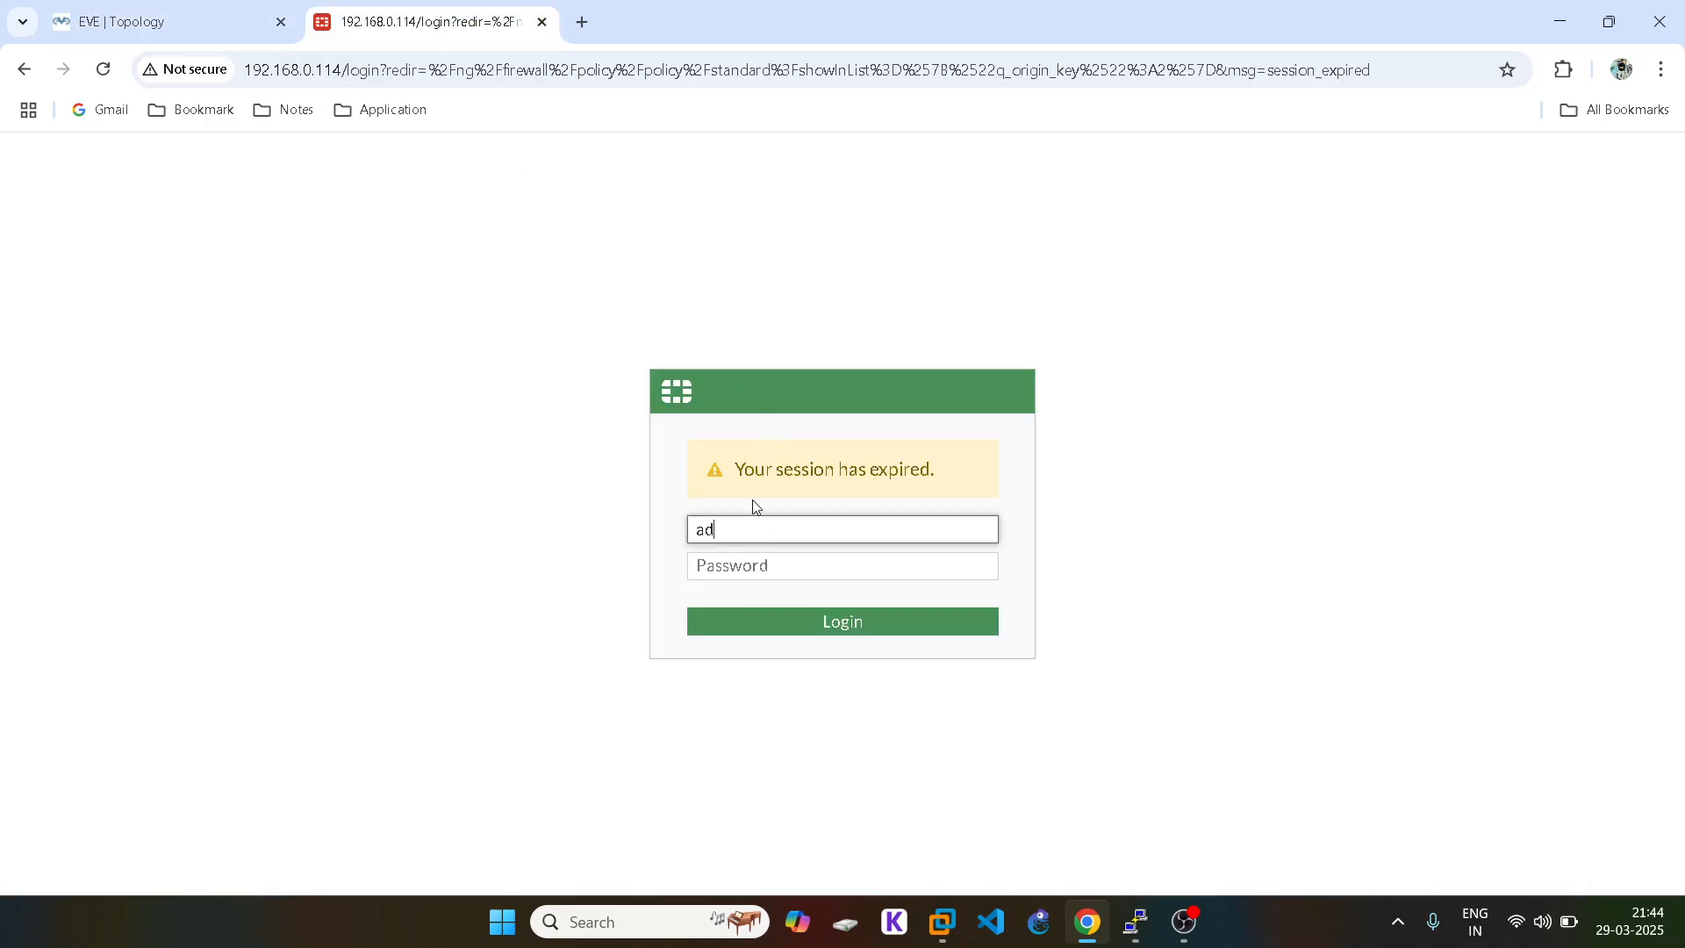
{"action": "type", "text": "min"}
{"action": "left_click", "coordinate": [732, 568]}
{"action": "type", "text": "123"}
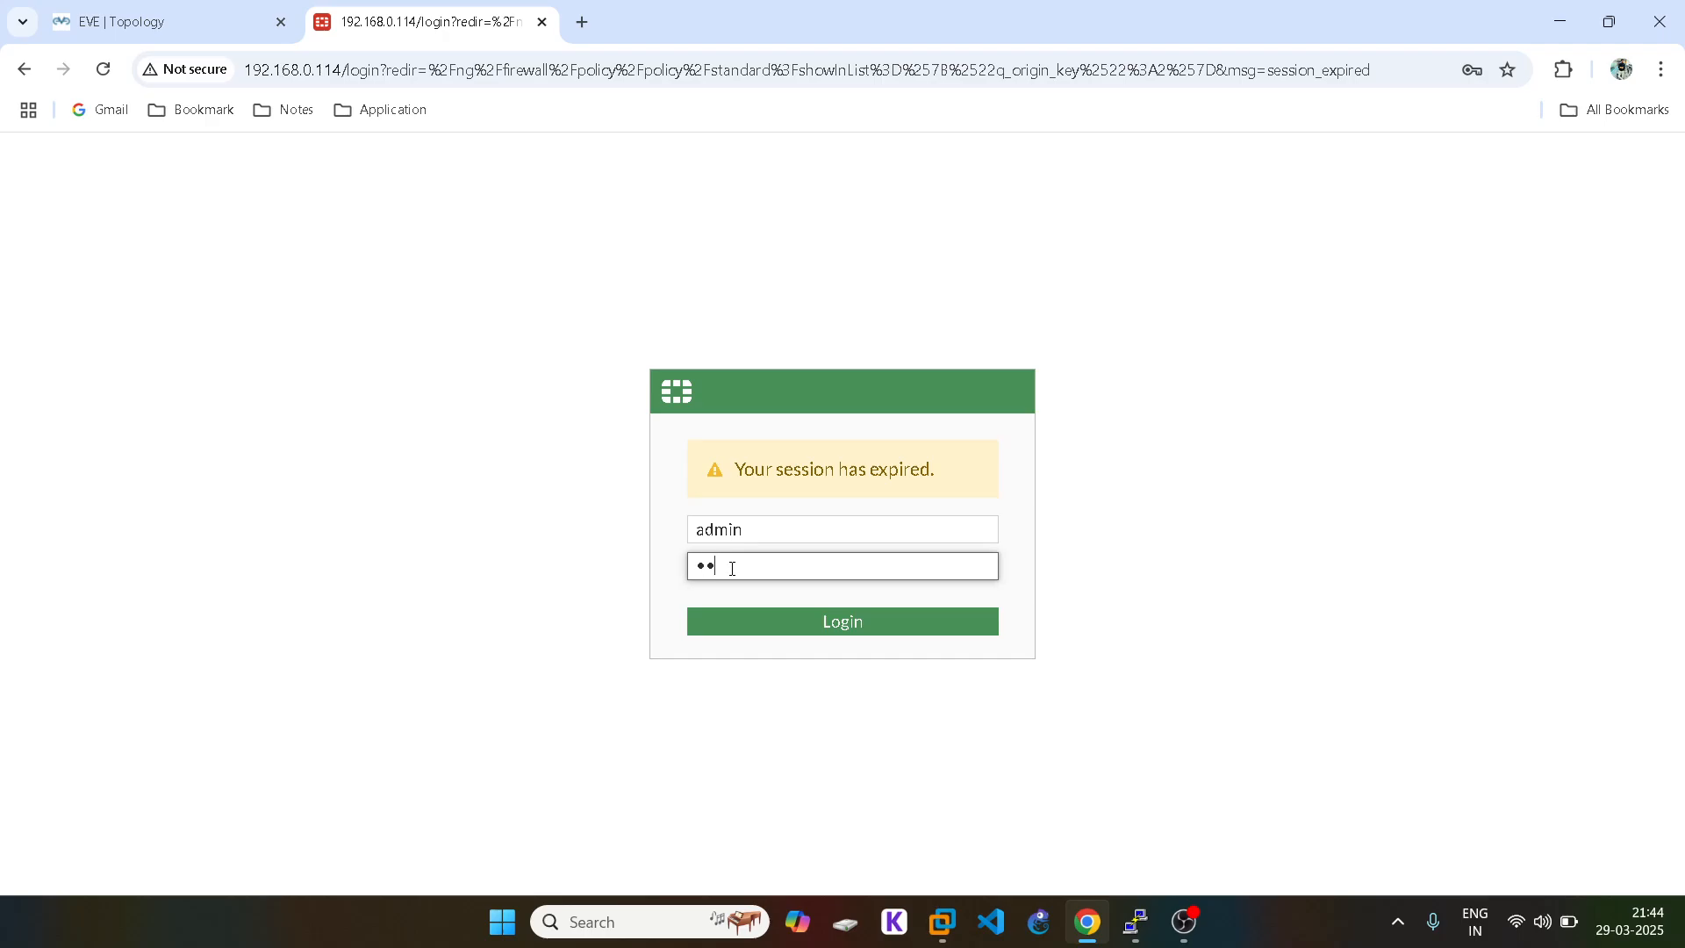
{"action": "key", "text": "Return"}
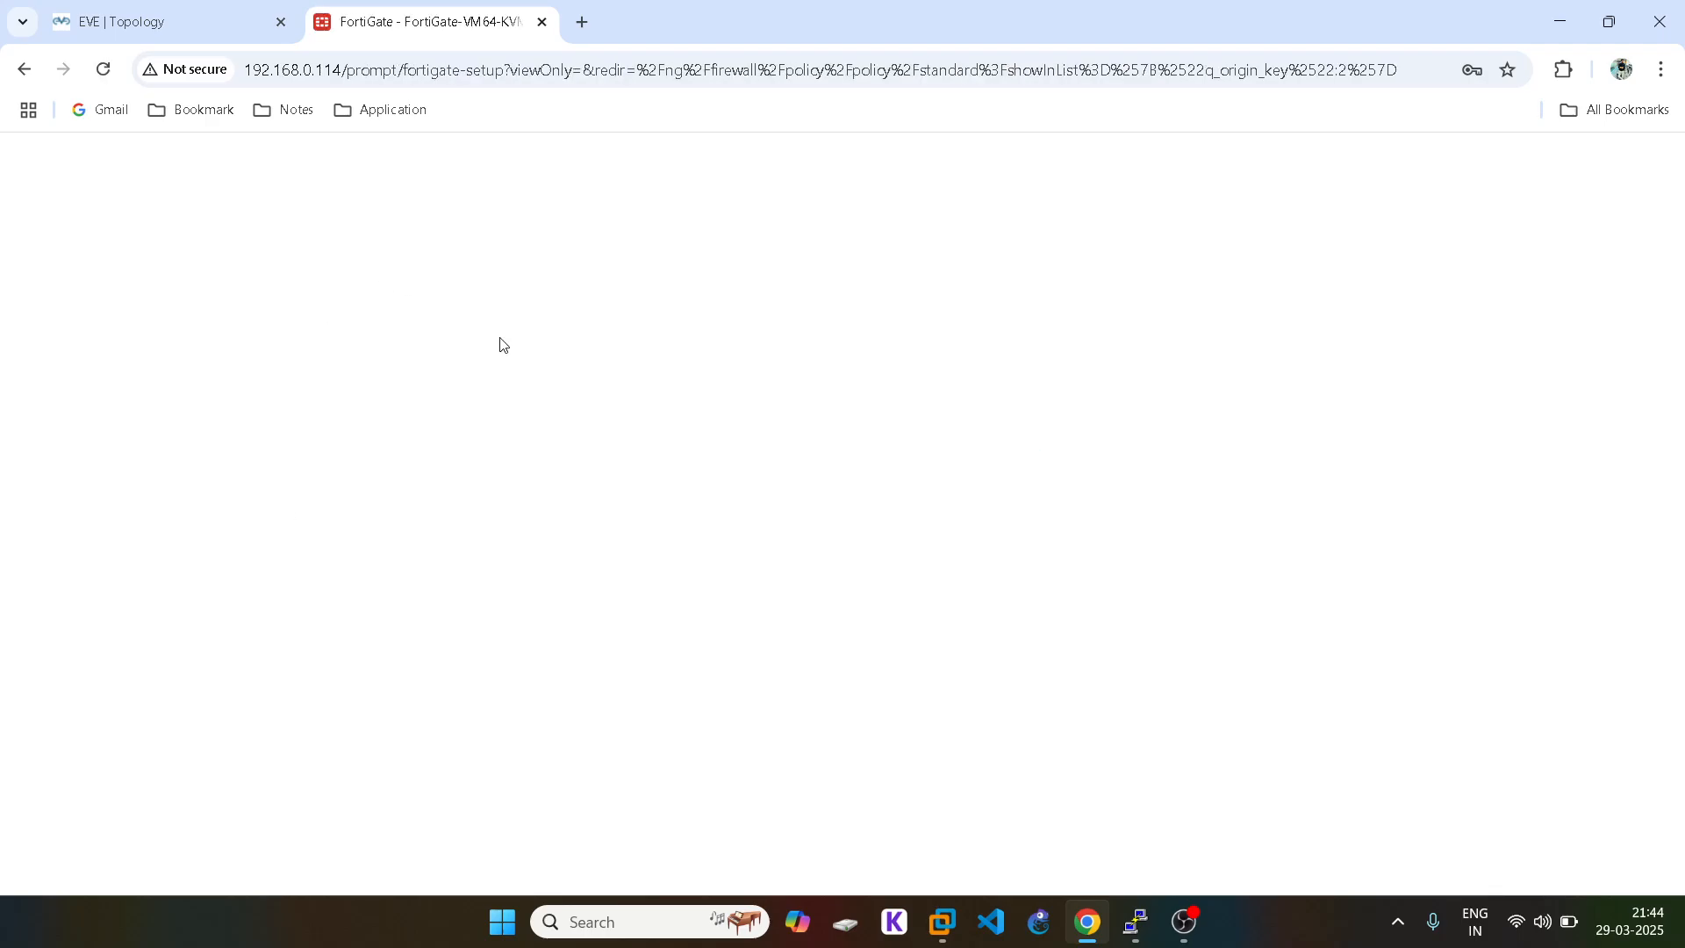
Step: Postpone the setup steps with Later and bring the FortiGate CLI console forward
{"action": "mouse_move", "coordinate": [1156, 933]}
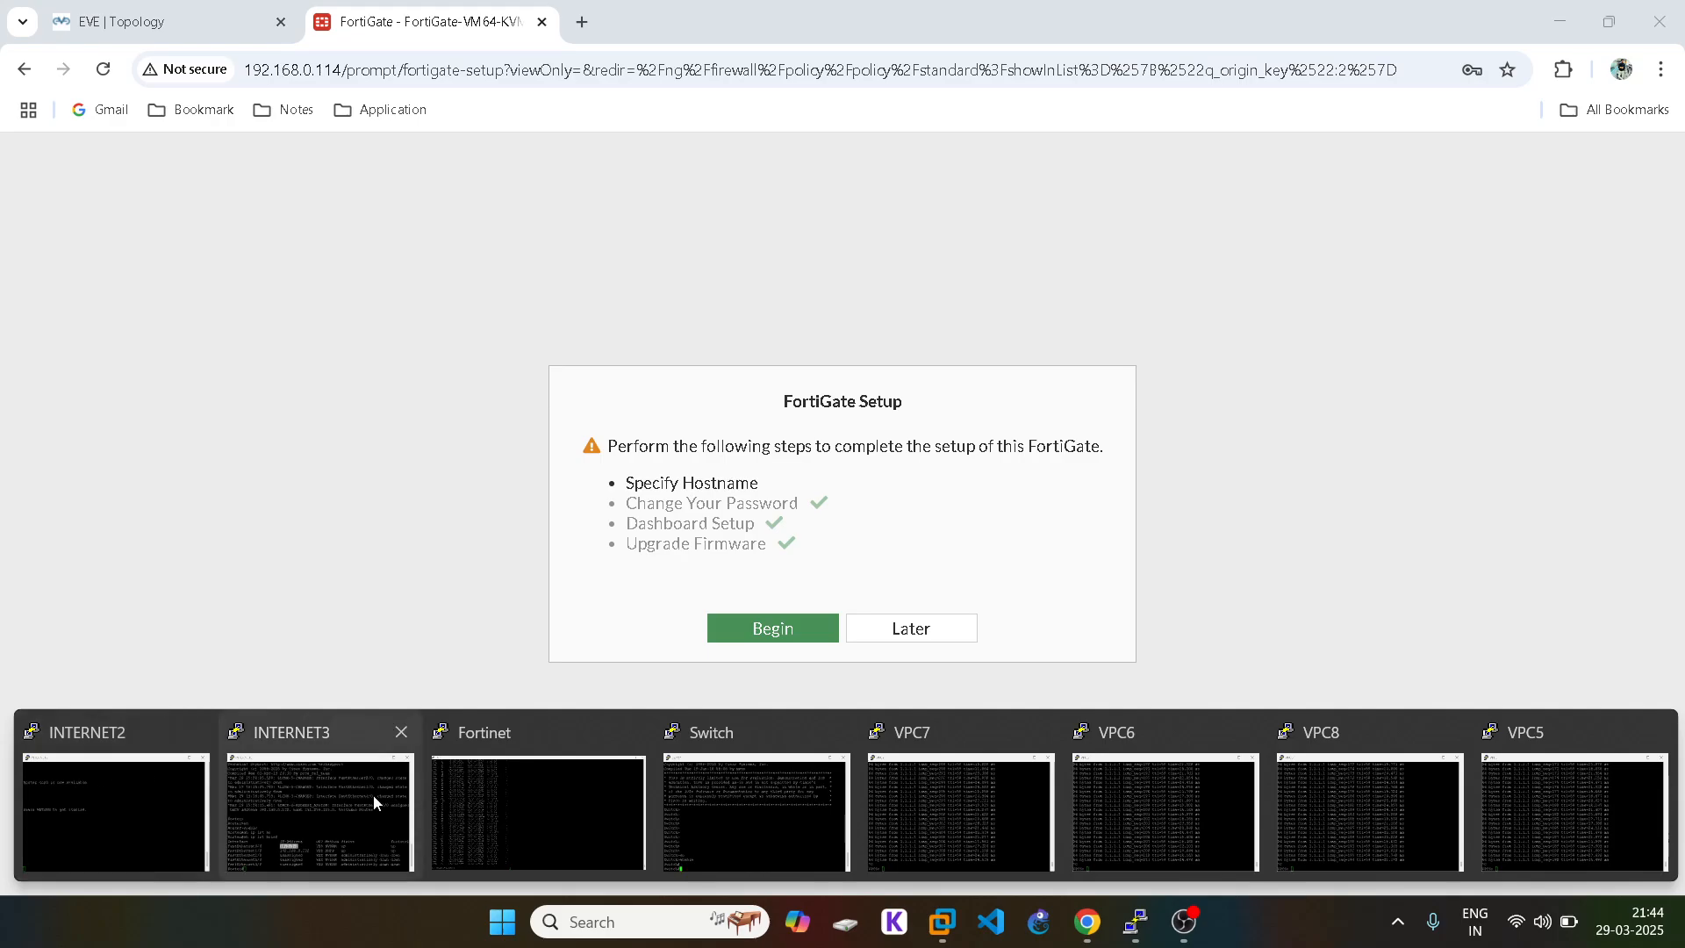
{"action": "left_click", "coordinate": [880, 628]}
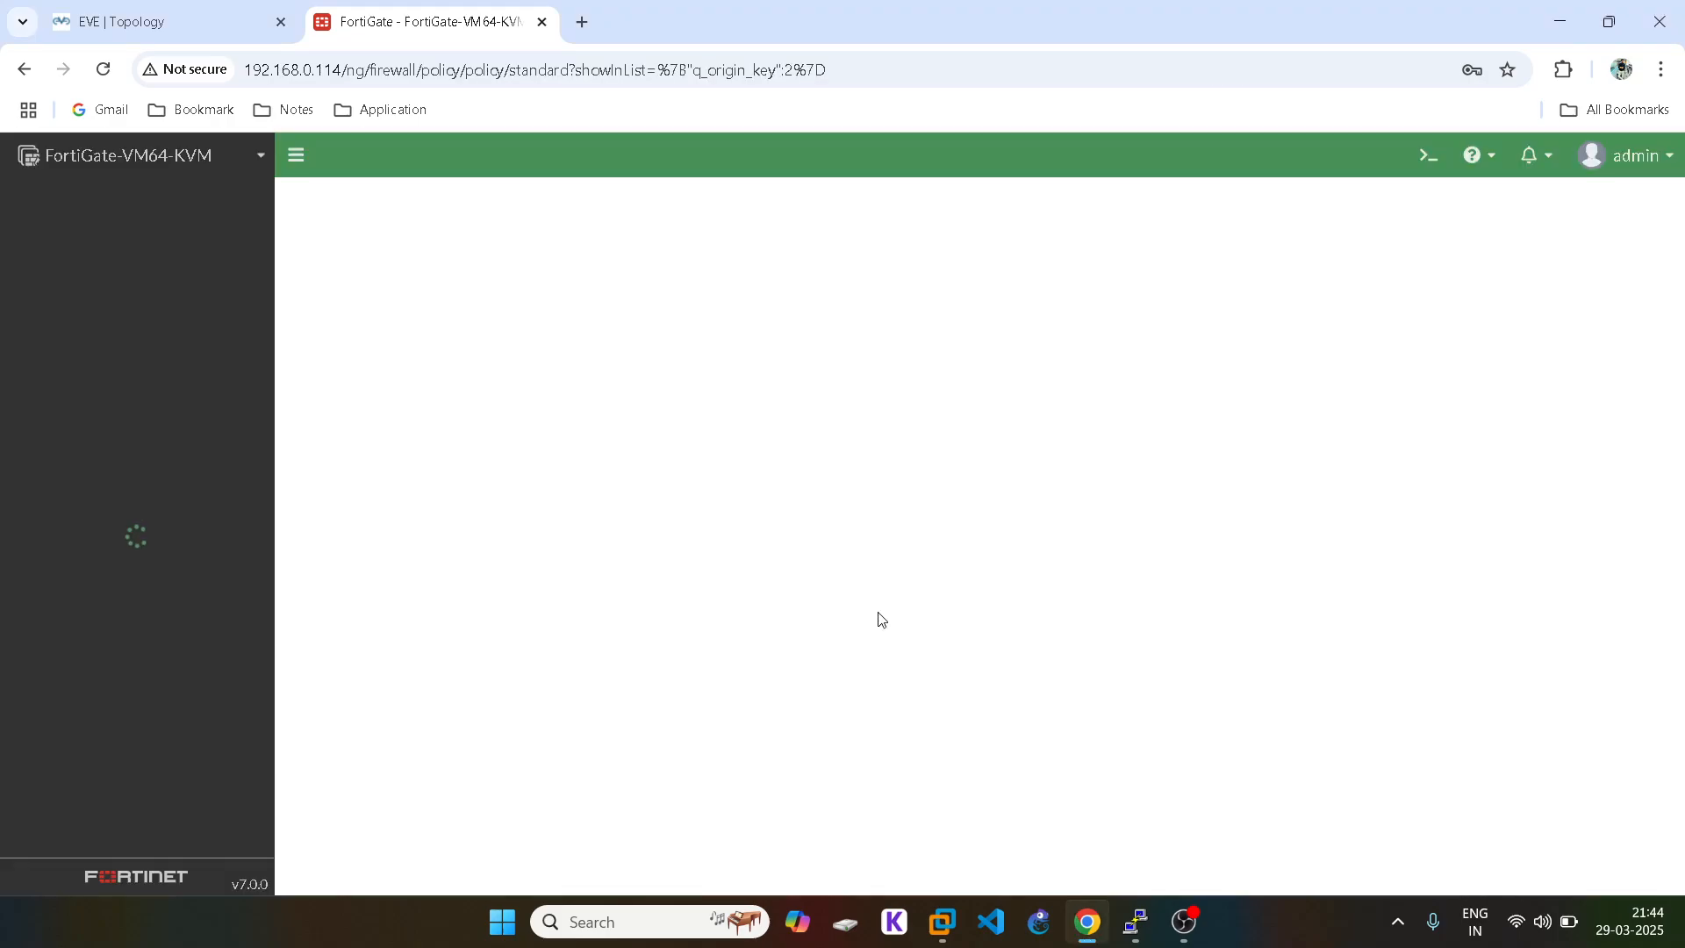
{"action": "mouse_move", "coordinate": [1132, 928]}
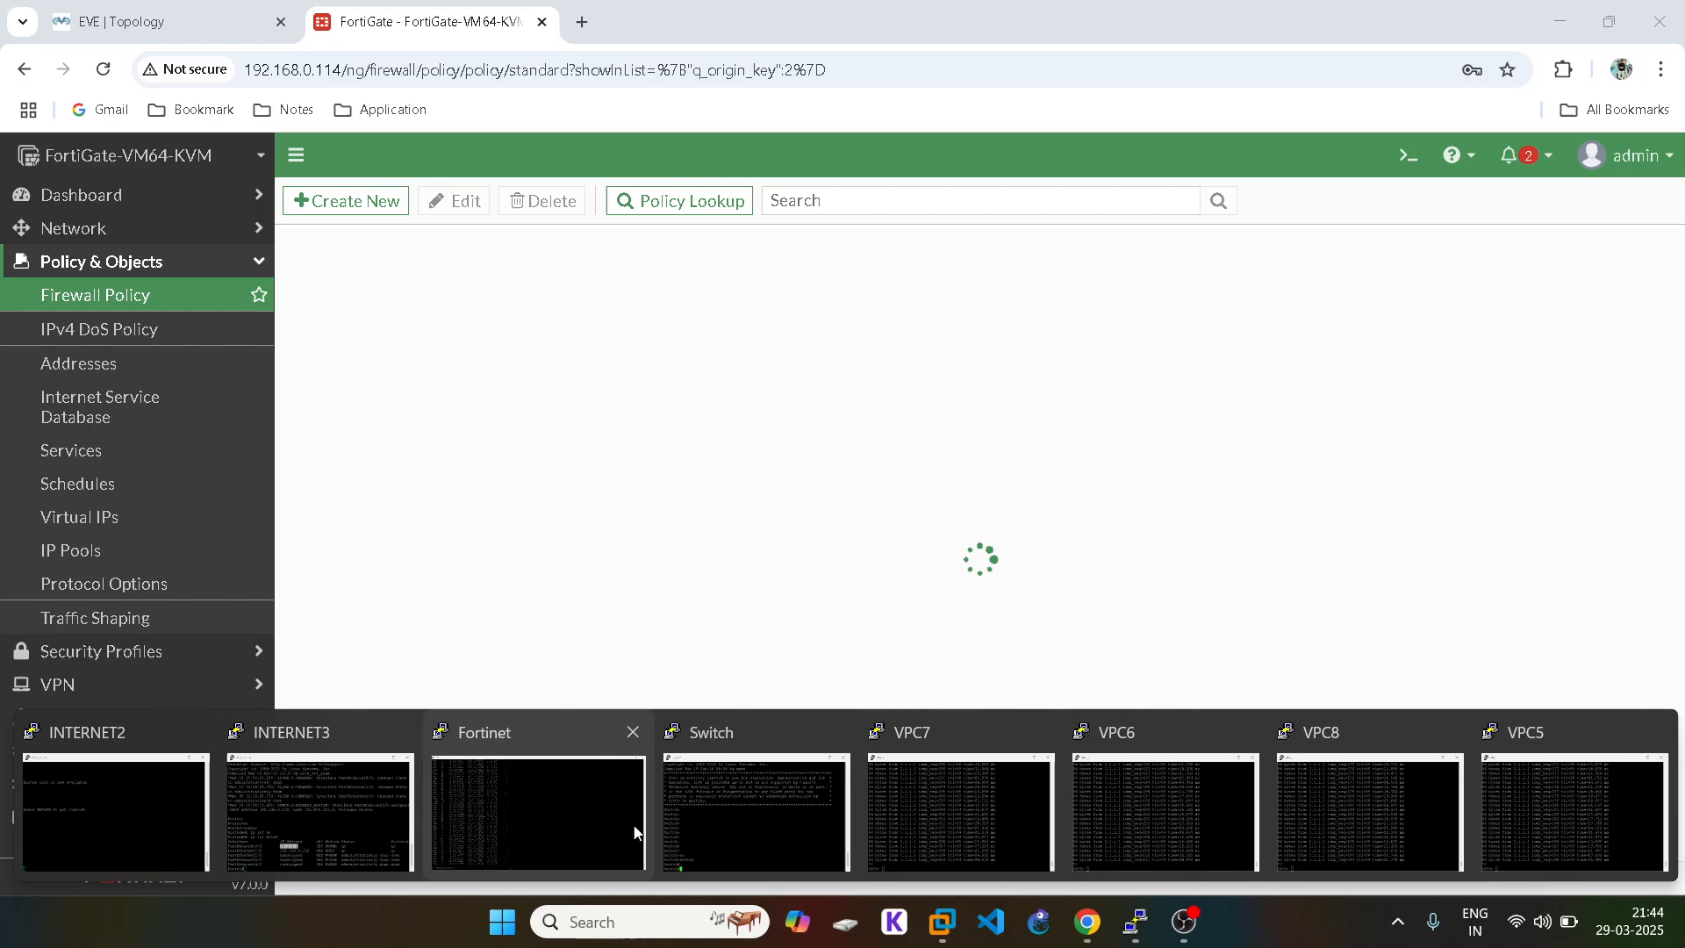
{"action": "left_click", "coordinate": [518, 781]}
Step: Run 'get router info routing-table all' and highlight the default routes via 20.1.1.2 and 30.1.1.2
{"action": "key", "text": "Return"}
{"action": "key", "text": "Return"}
{"action": "type", "text": "ge"}
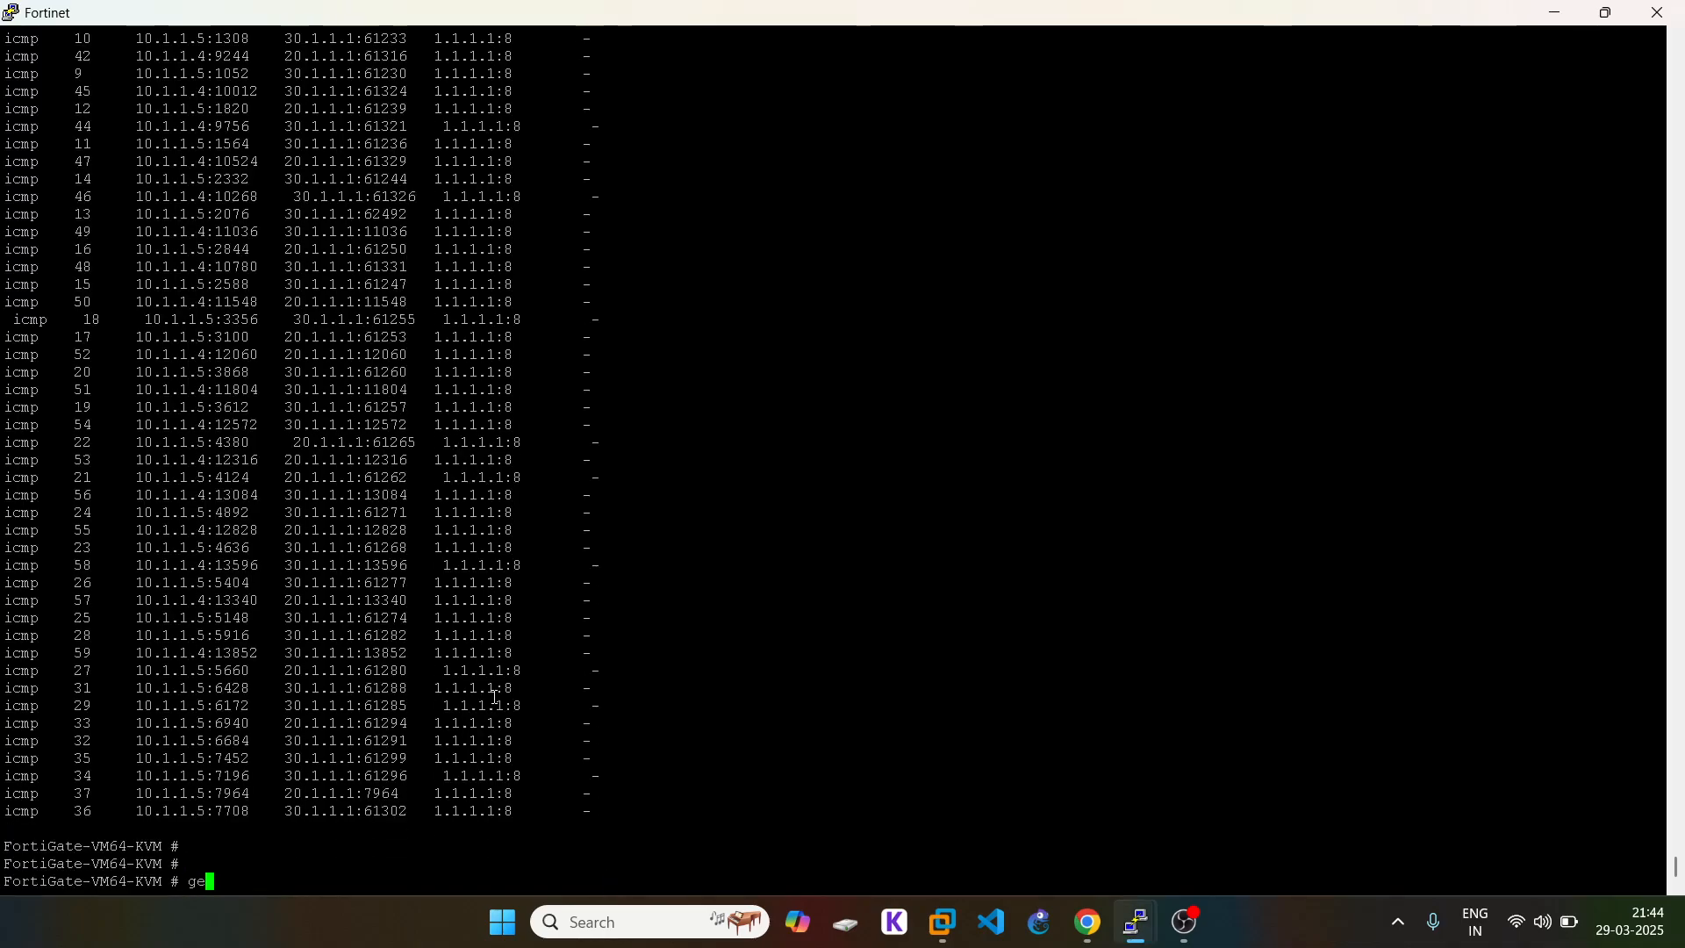
{"action": "type", "text": "t router info routing-table all"}
{"action": "key", "text": "Return"}
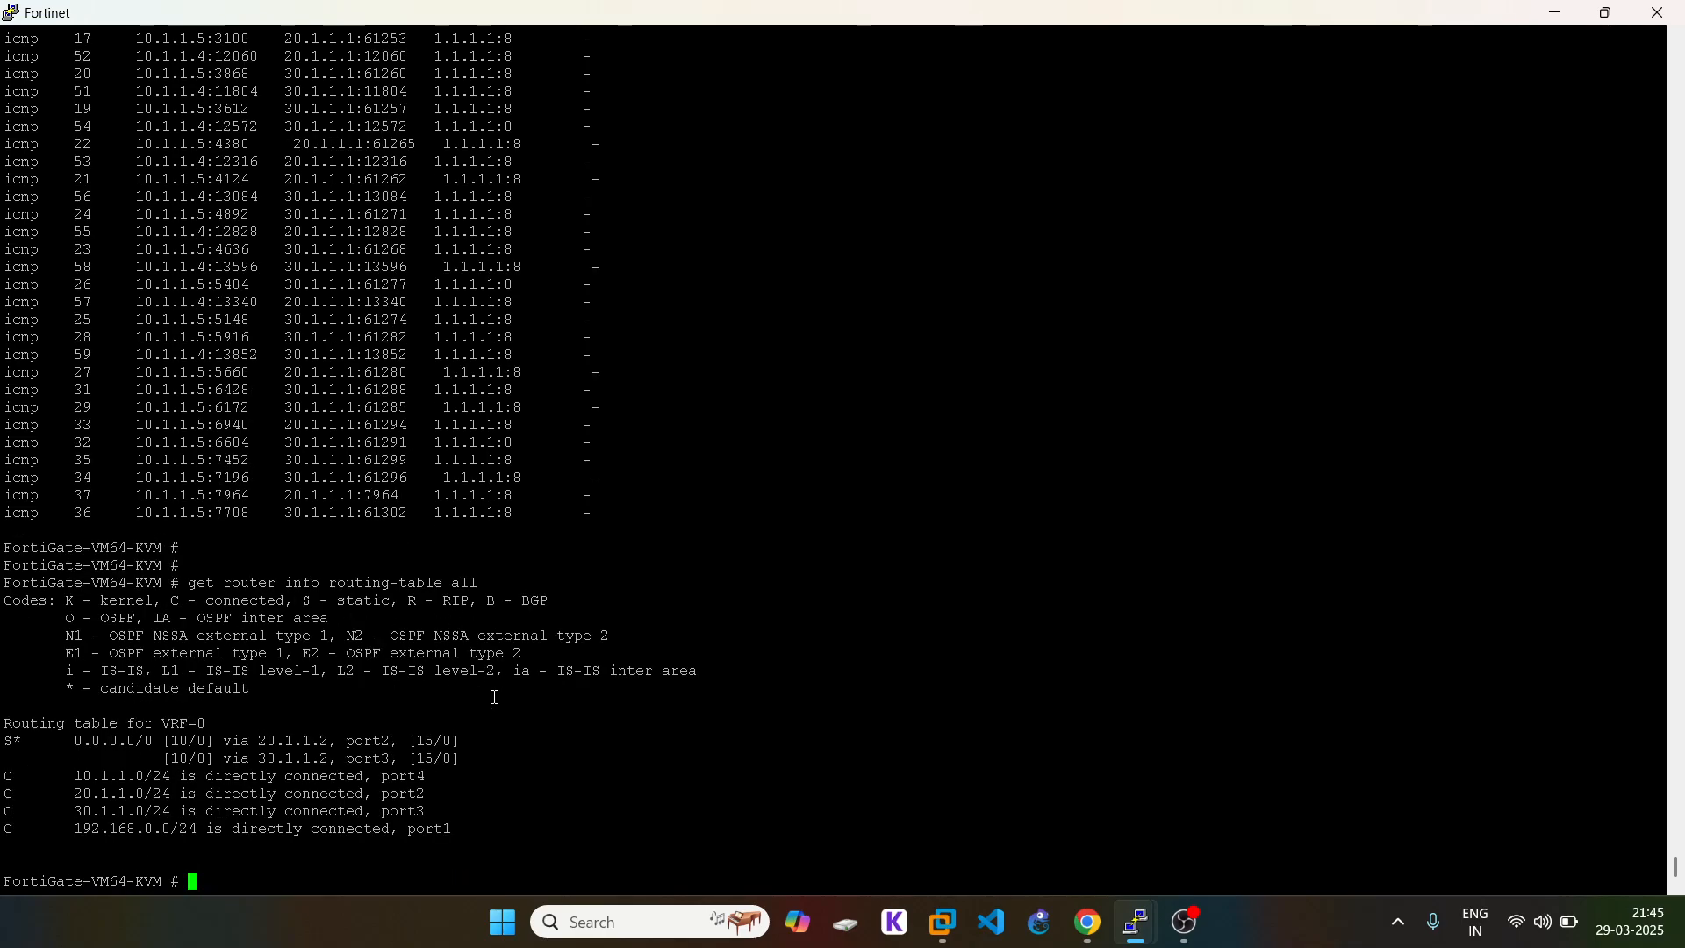
{"action": "left_click_drag", "start_coordinate": [480, 763], "coordinate": [6, 724]}
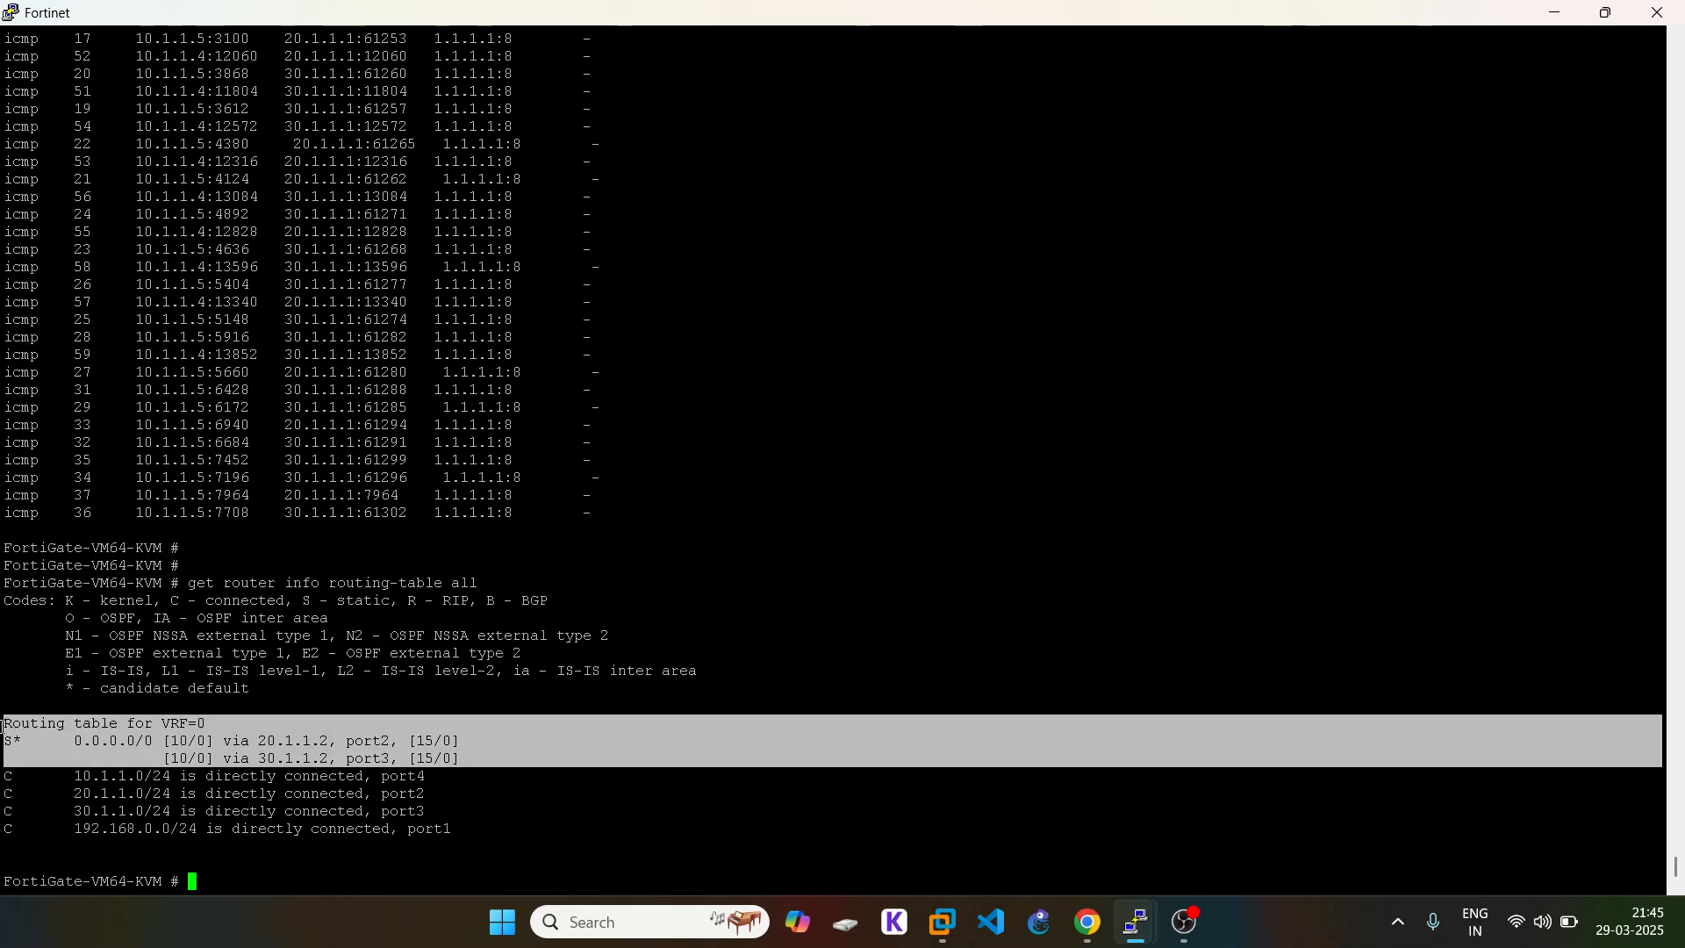
{"action": "left_click", "coordinate": [372, 703]}
{"action": "left_click", "coordinate": [1087, 919]}
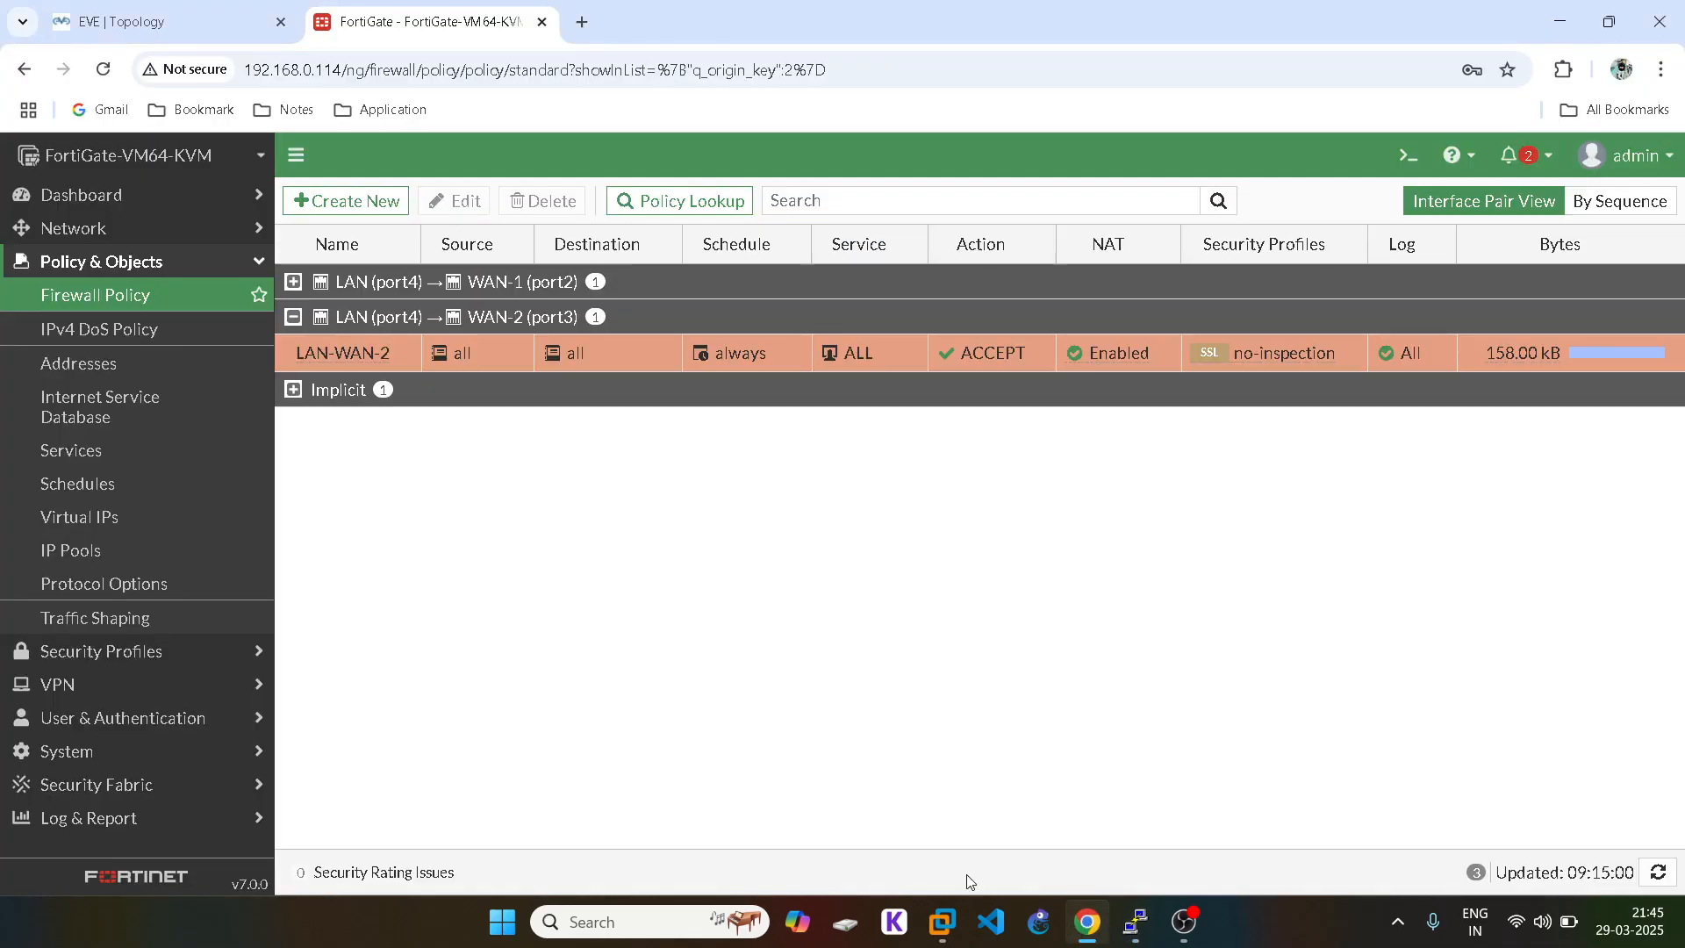
Step: Edit the 30.1.1.2 default static route on WAN-2, changing its priority from 15 to 20
{"action": "left_click", "coordinate": [293, 317]}
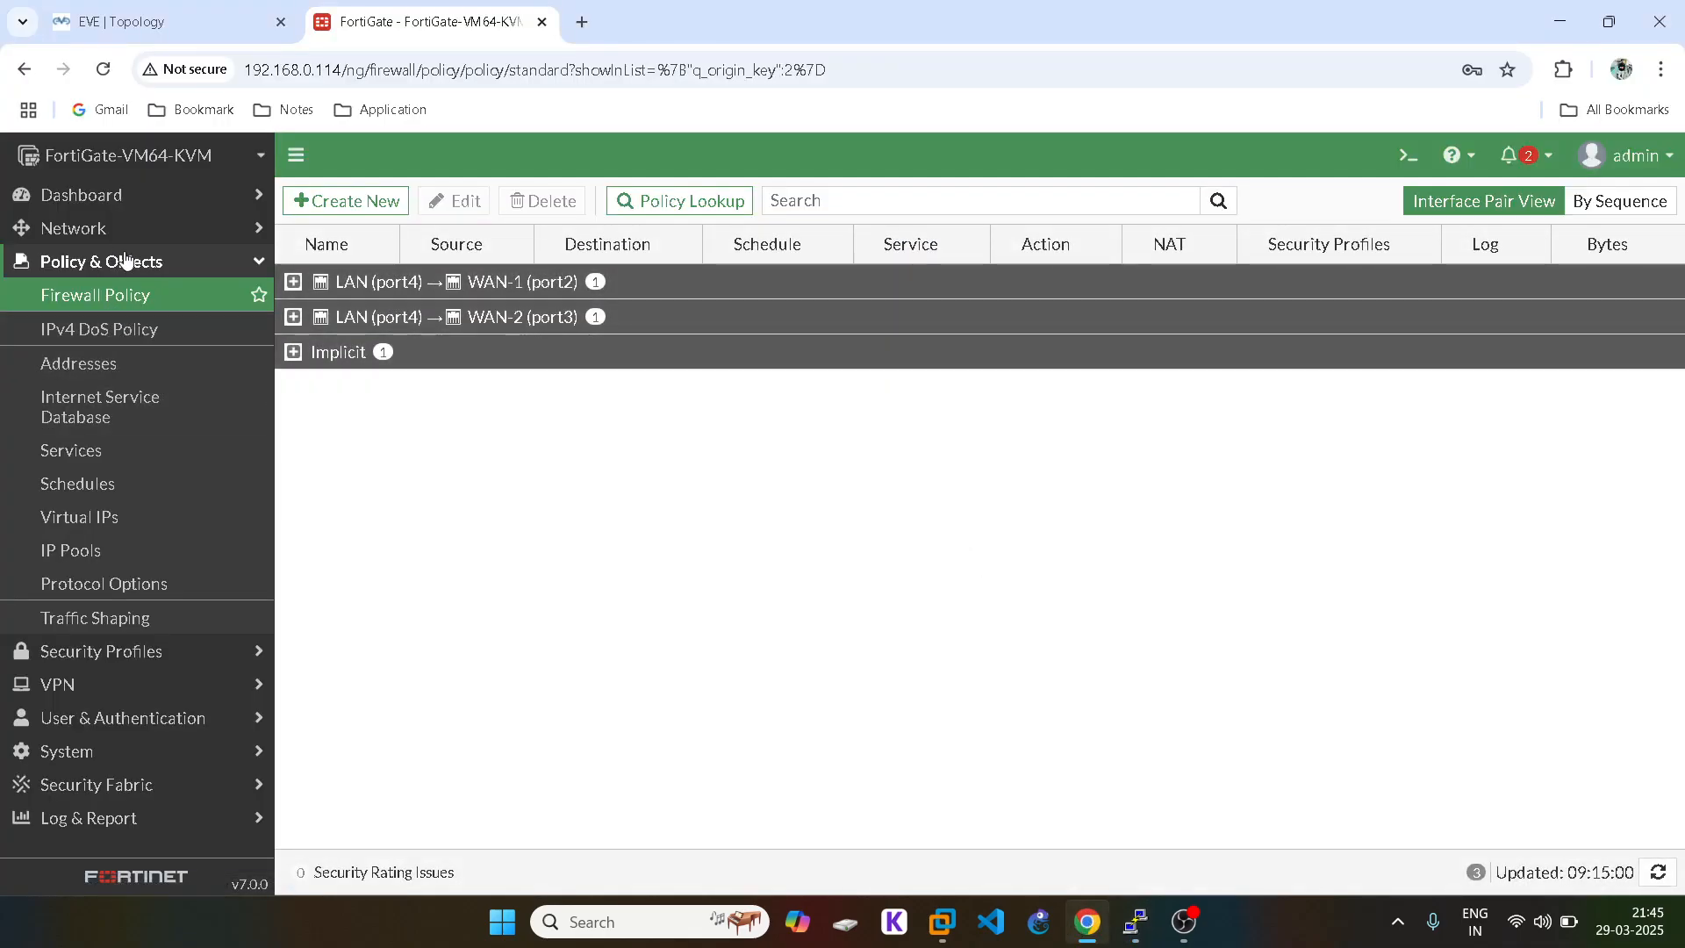
{"action": "left_click", "coordinate": [158, 260]}
{"action": "left_click", "coordinate": [124, 232]}
{"action": "left_click", "coordinate": [101, 397]}
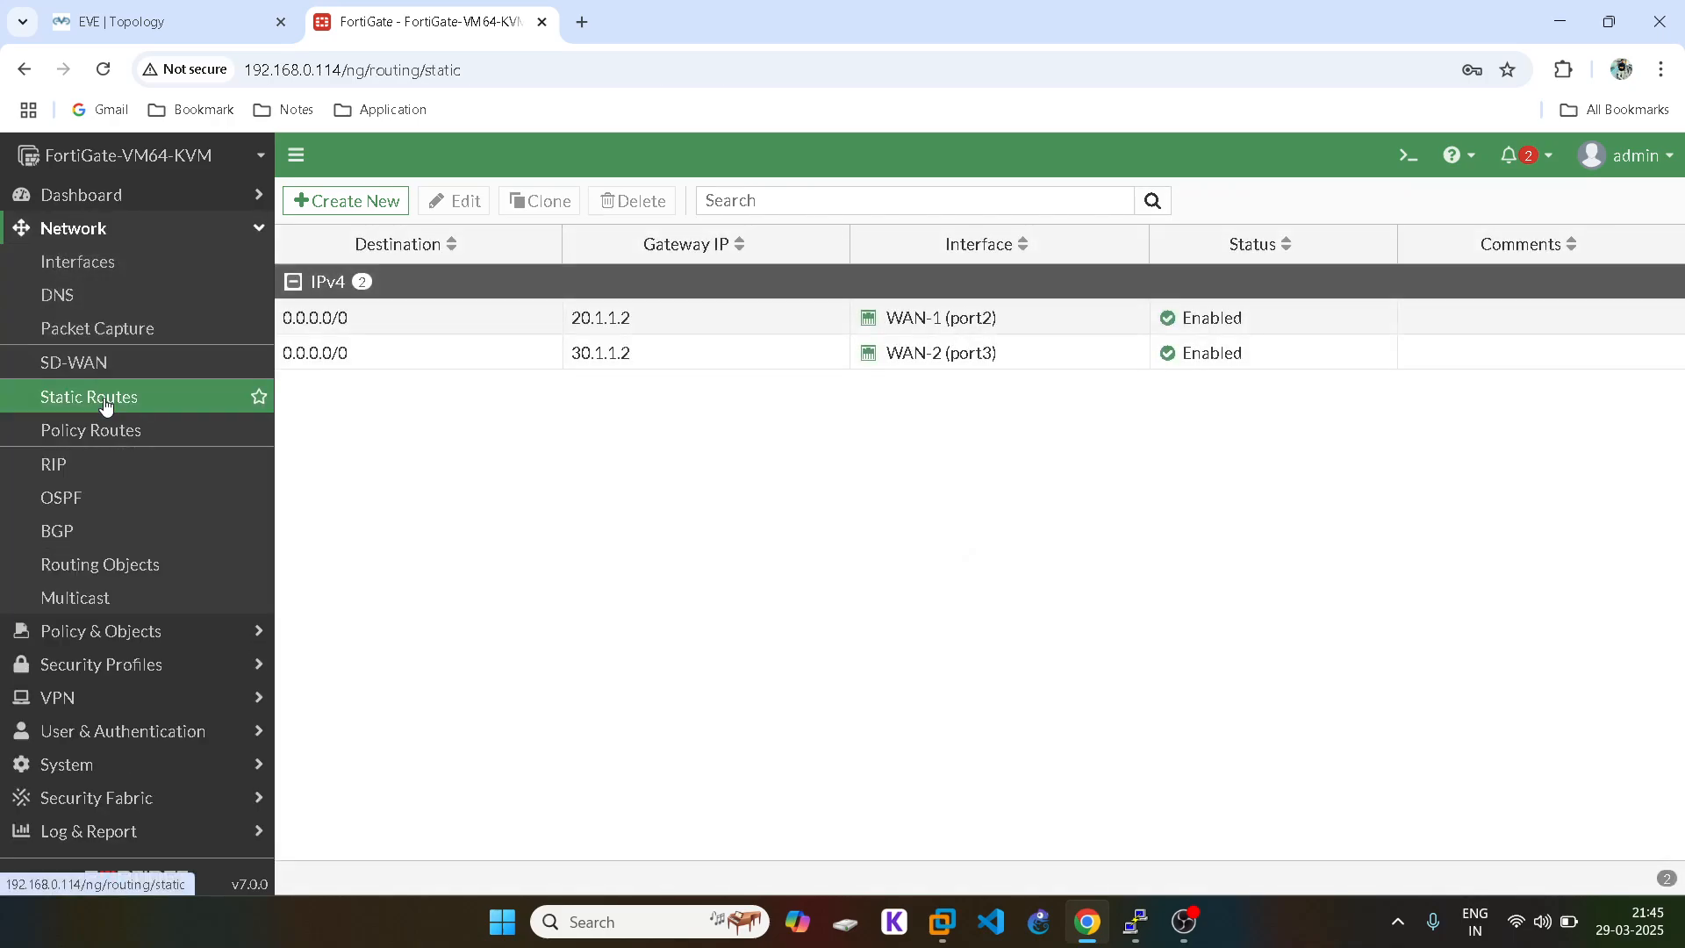
{"action": "double_click", "coordinate": [538, 362]}
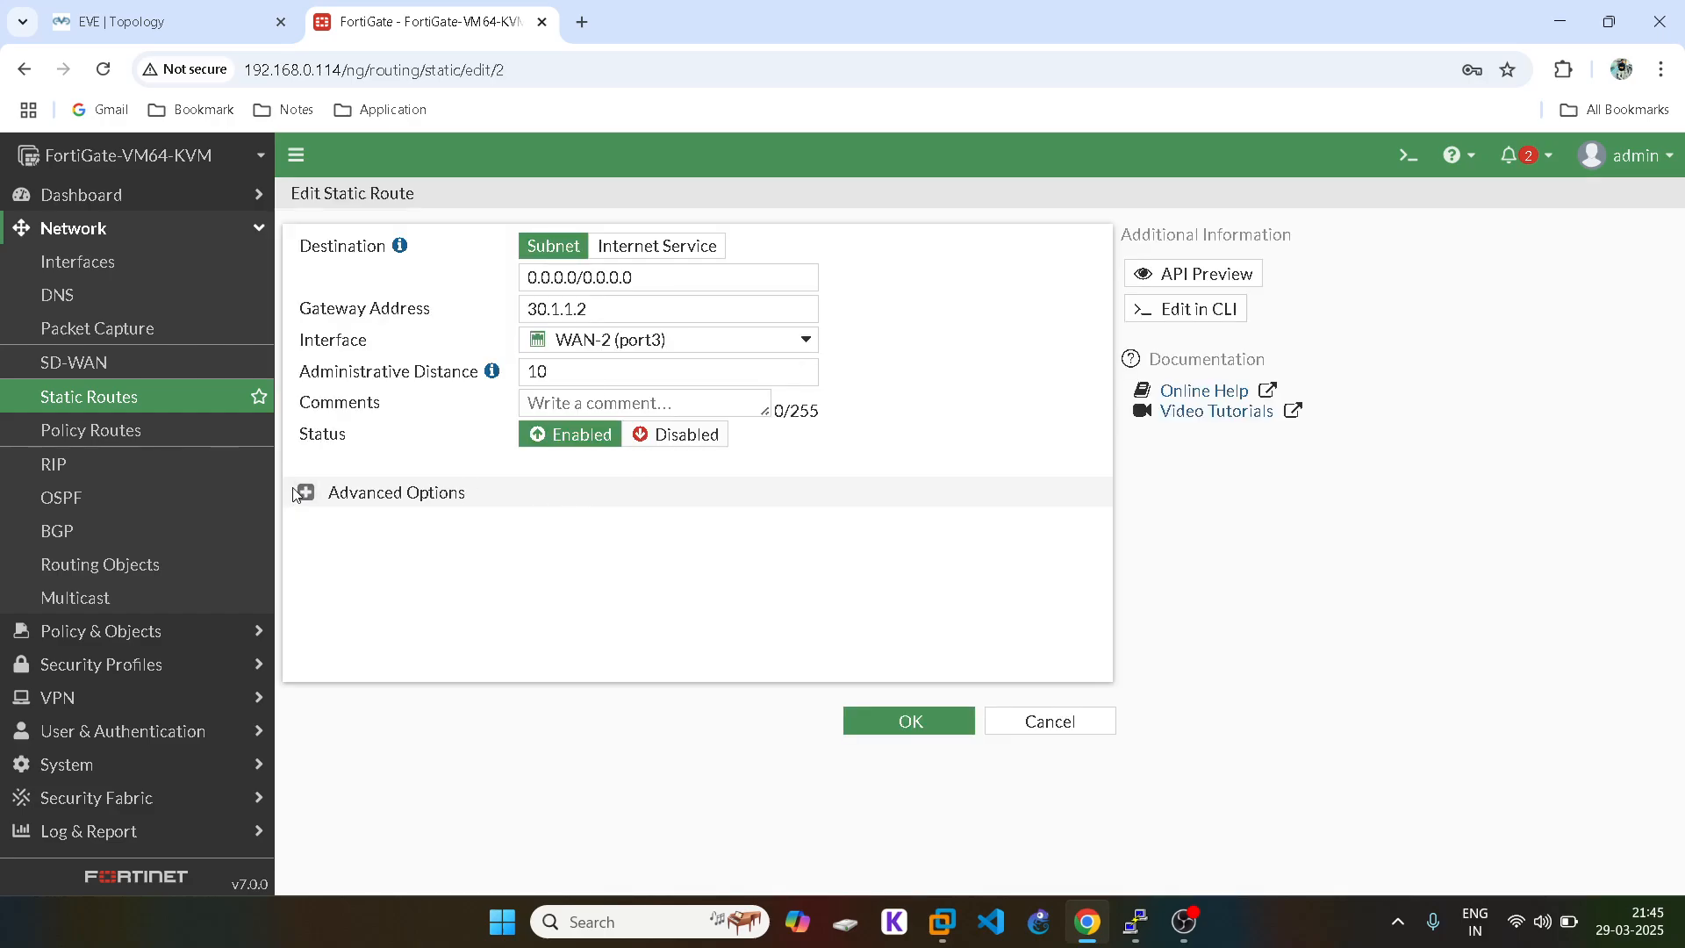
{"action": "left_click", "coordinate": [304, 493]}
{"action": "double_click", "coordinate": [423, 528]}
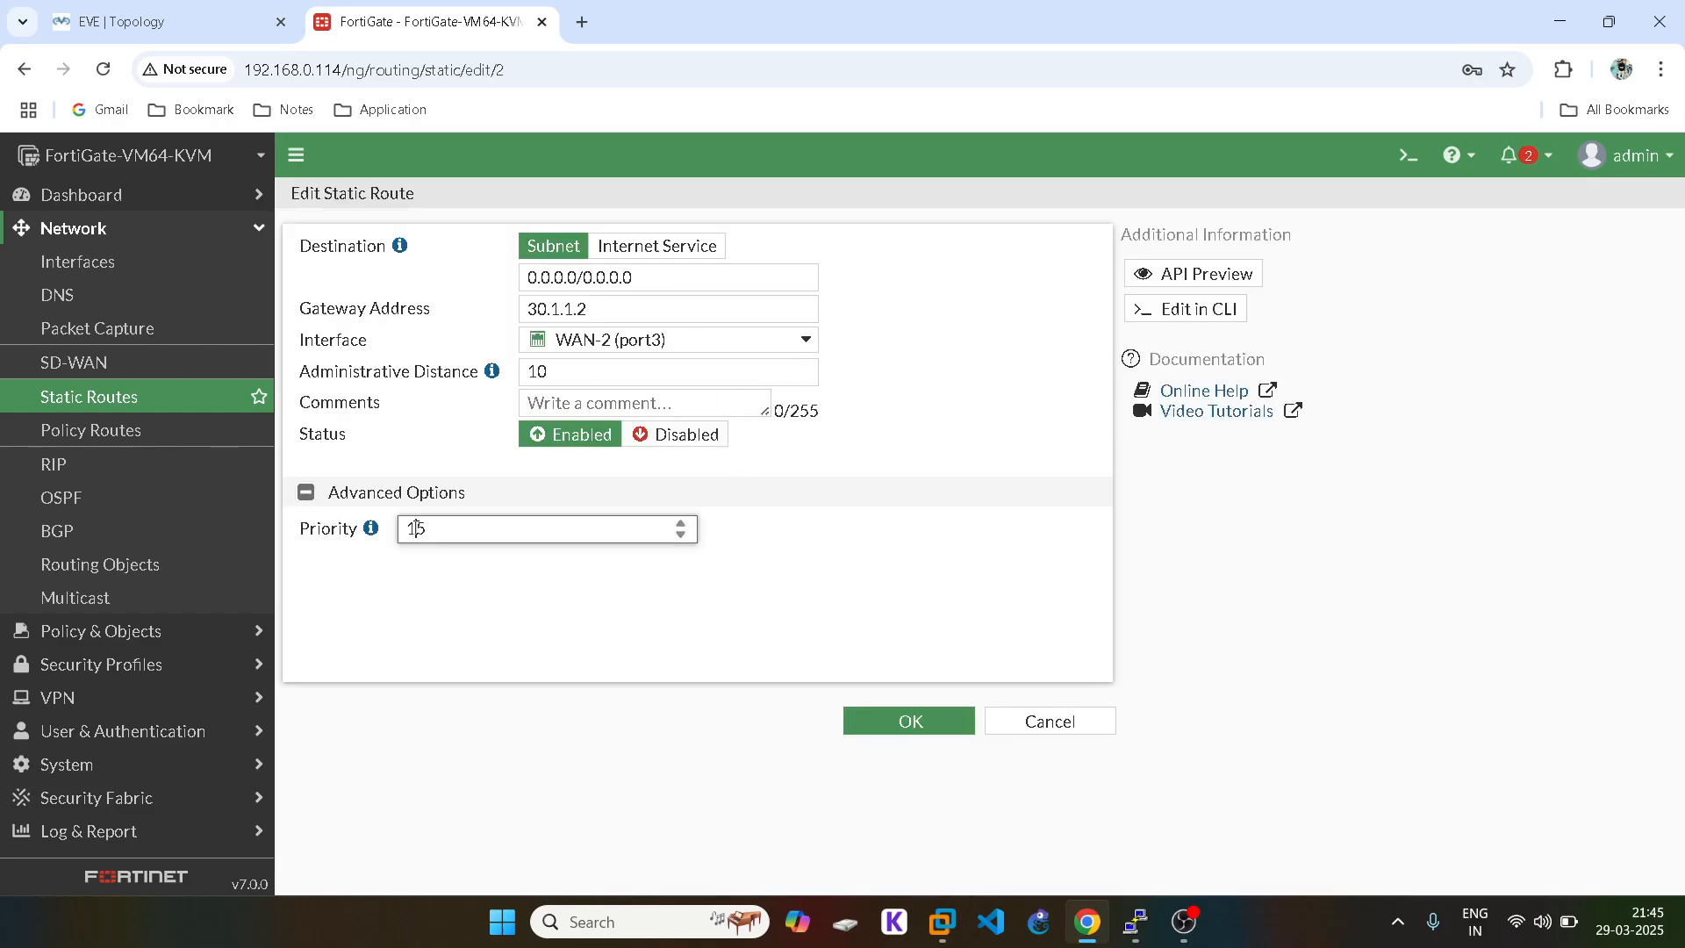
{"action": "type", "text": "20"}
{"action": "left_click", "coordinate": [865, 730]}
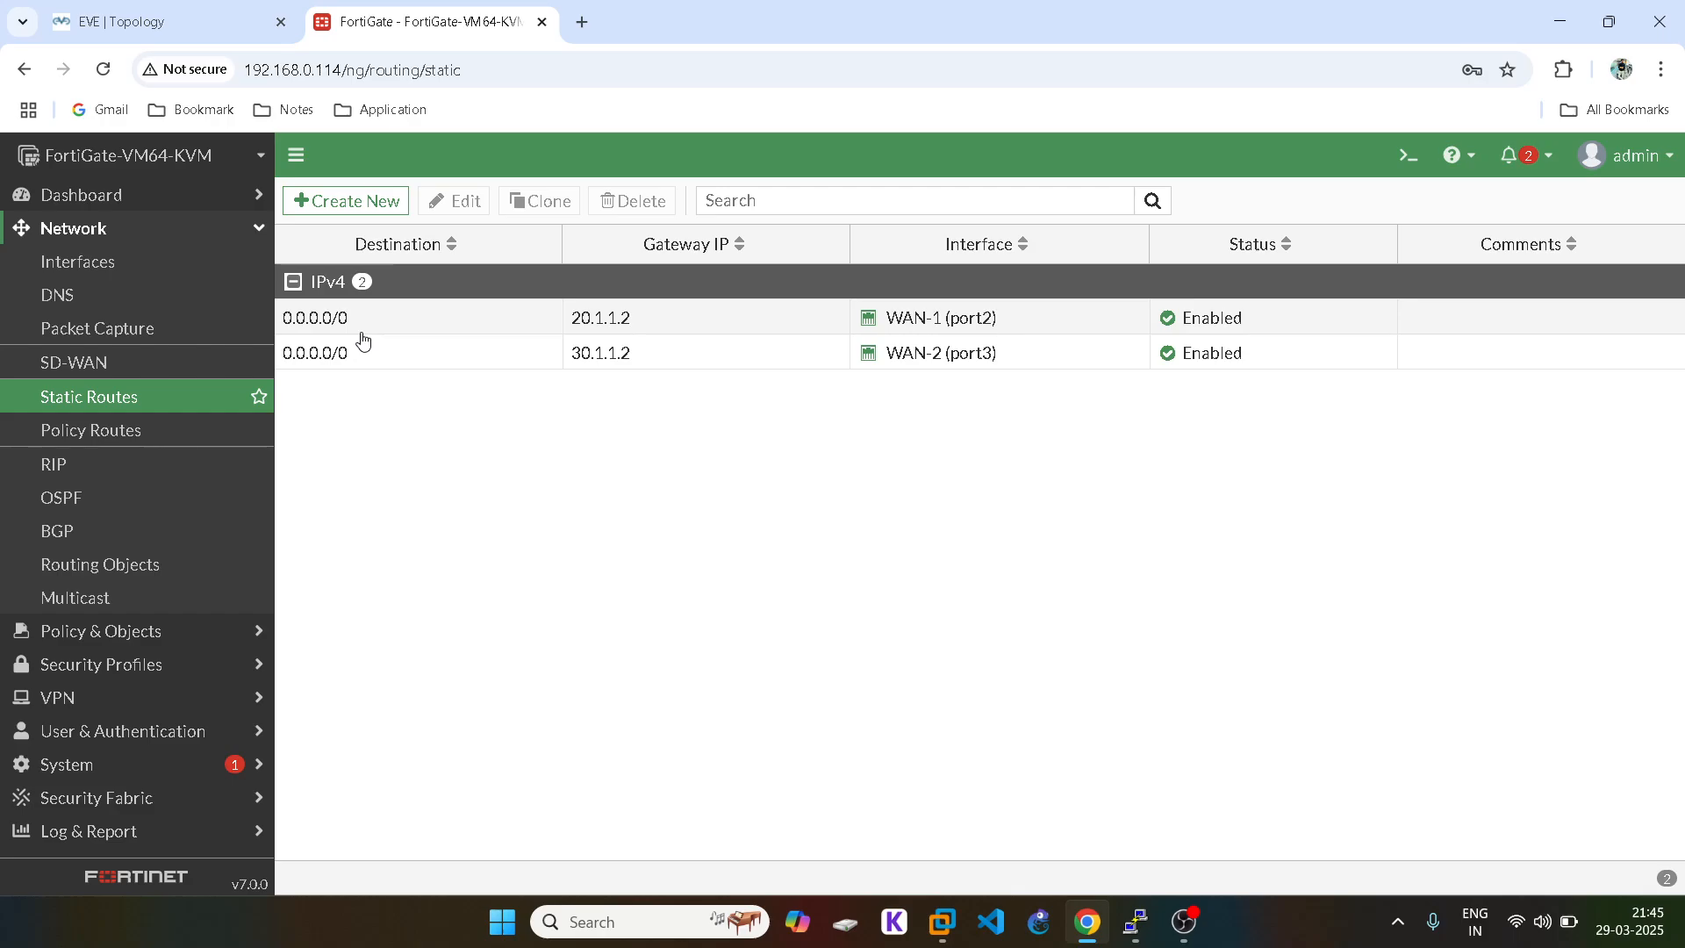
Step: Save the WAN-1 default route at priority 15 and the WAN-2 route at priority 20
{"action": "double_click", "coordinate": [419, 333]}
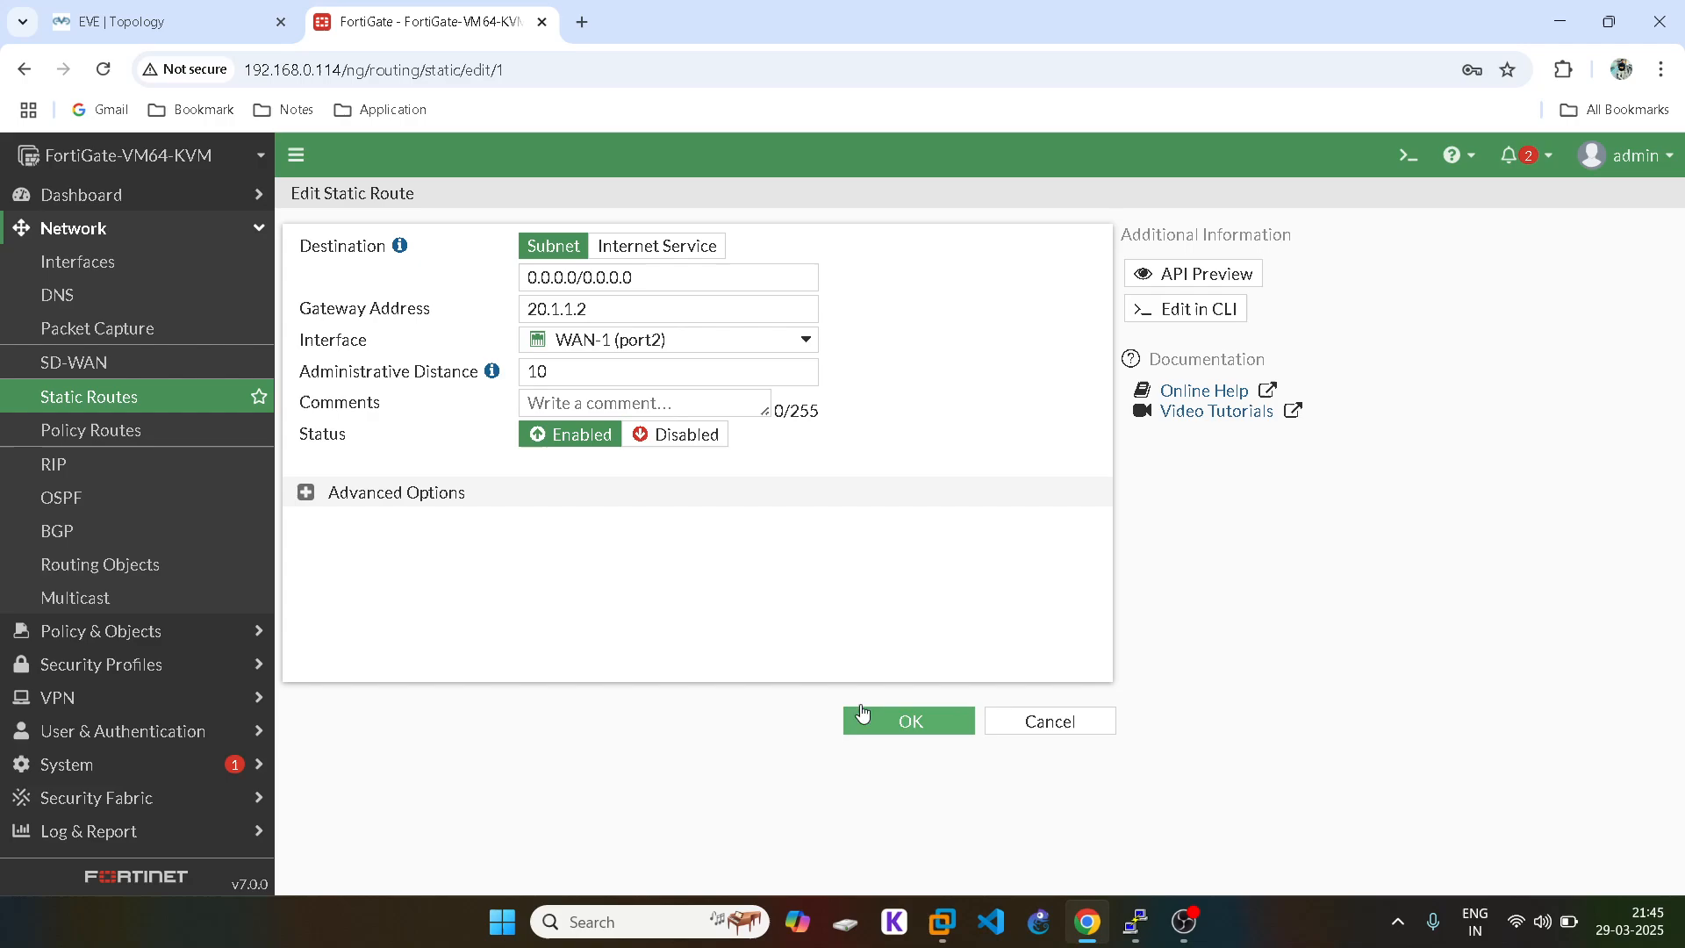
{"action": "left_click", "coordinate": [306, 493]}
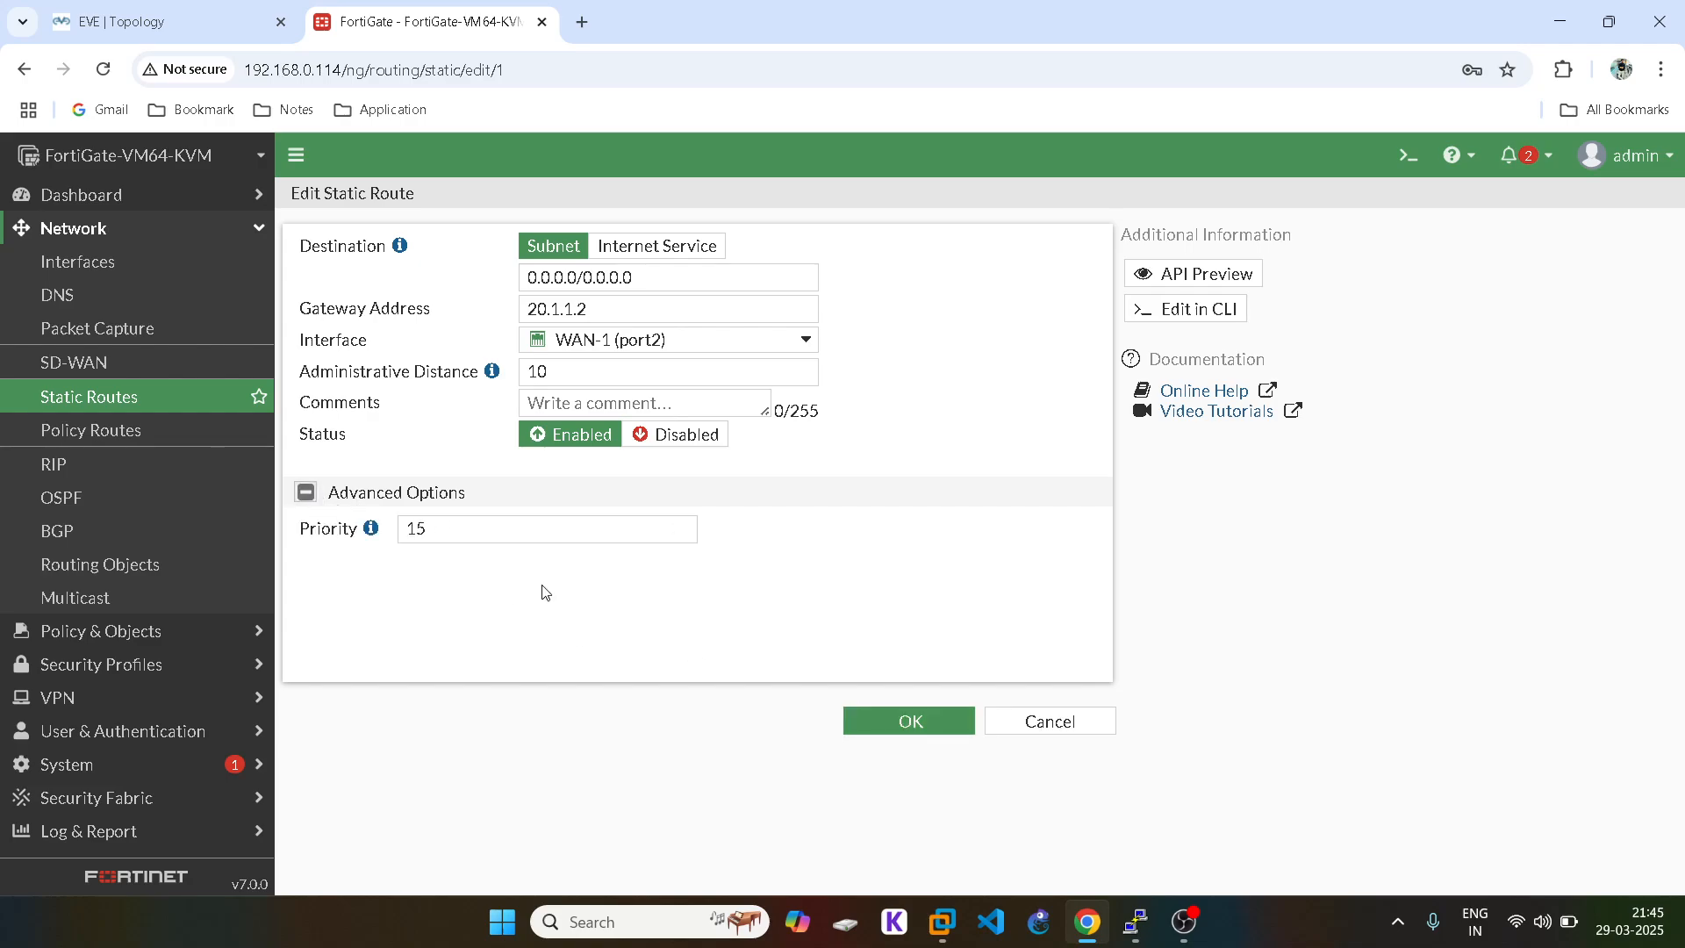
{"action": "left_click", "coordinate": [917, 722]}
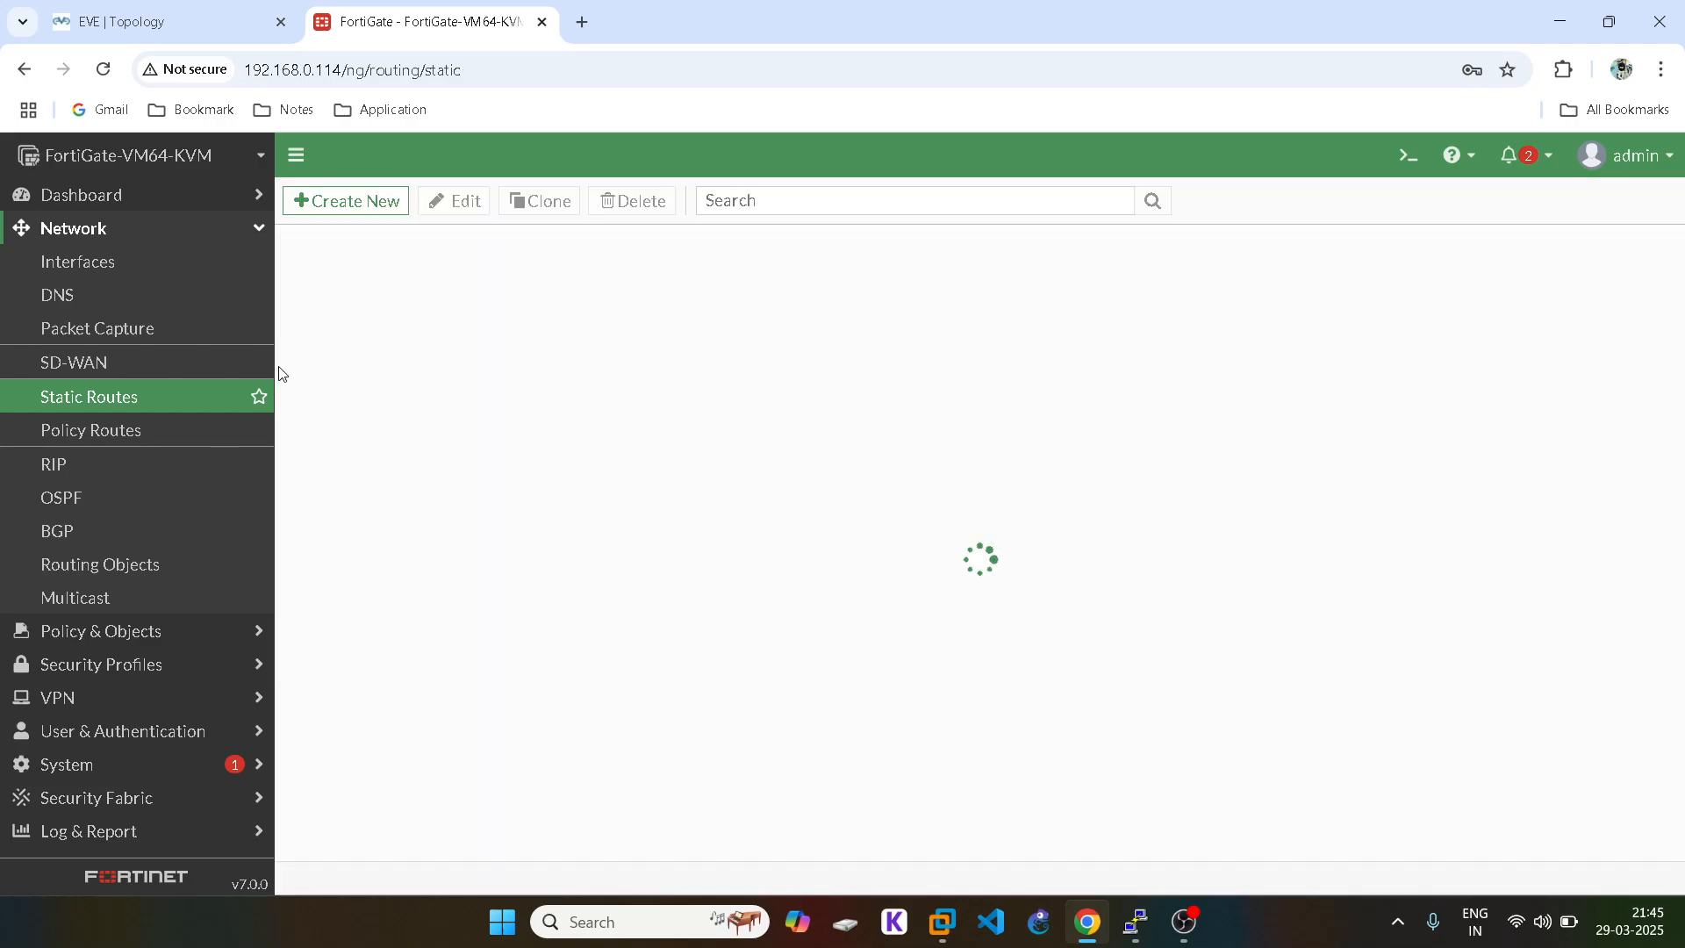
{"action": "left_click", "coordinate": [402, 367]}
{"action": "double_click", "coordinate": [402, 367]}
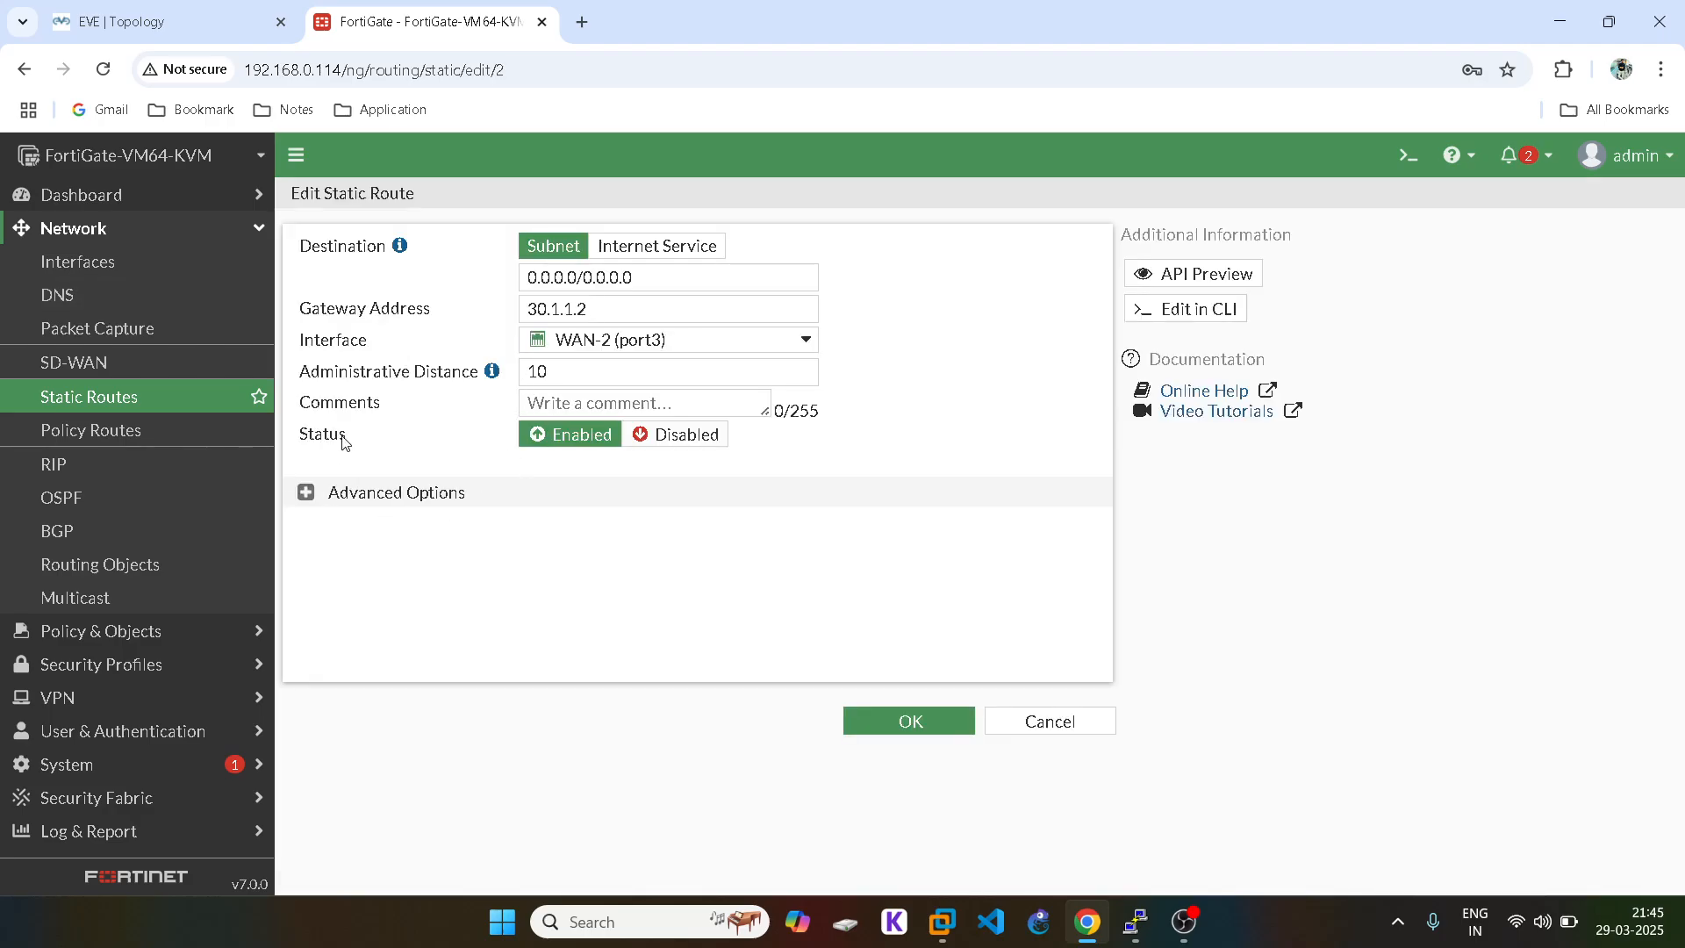
{"action": "left_click", "coordinate": [307, 493]}
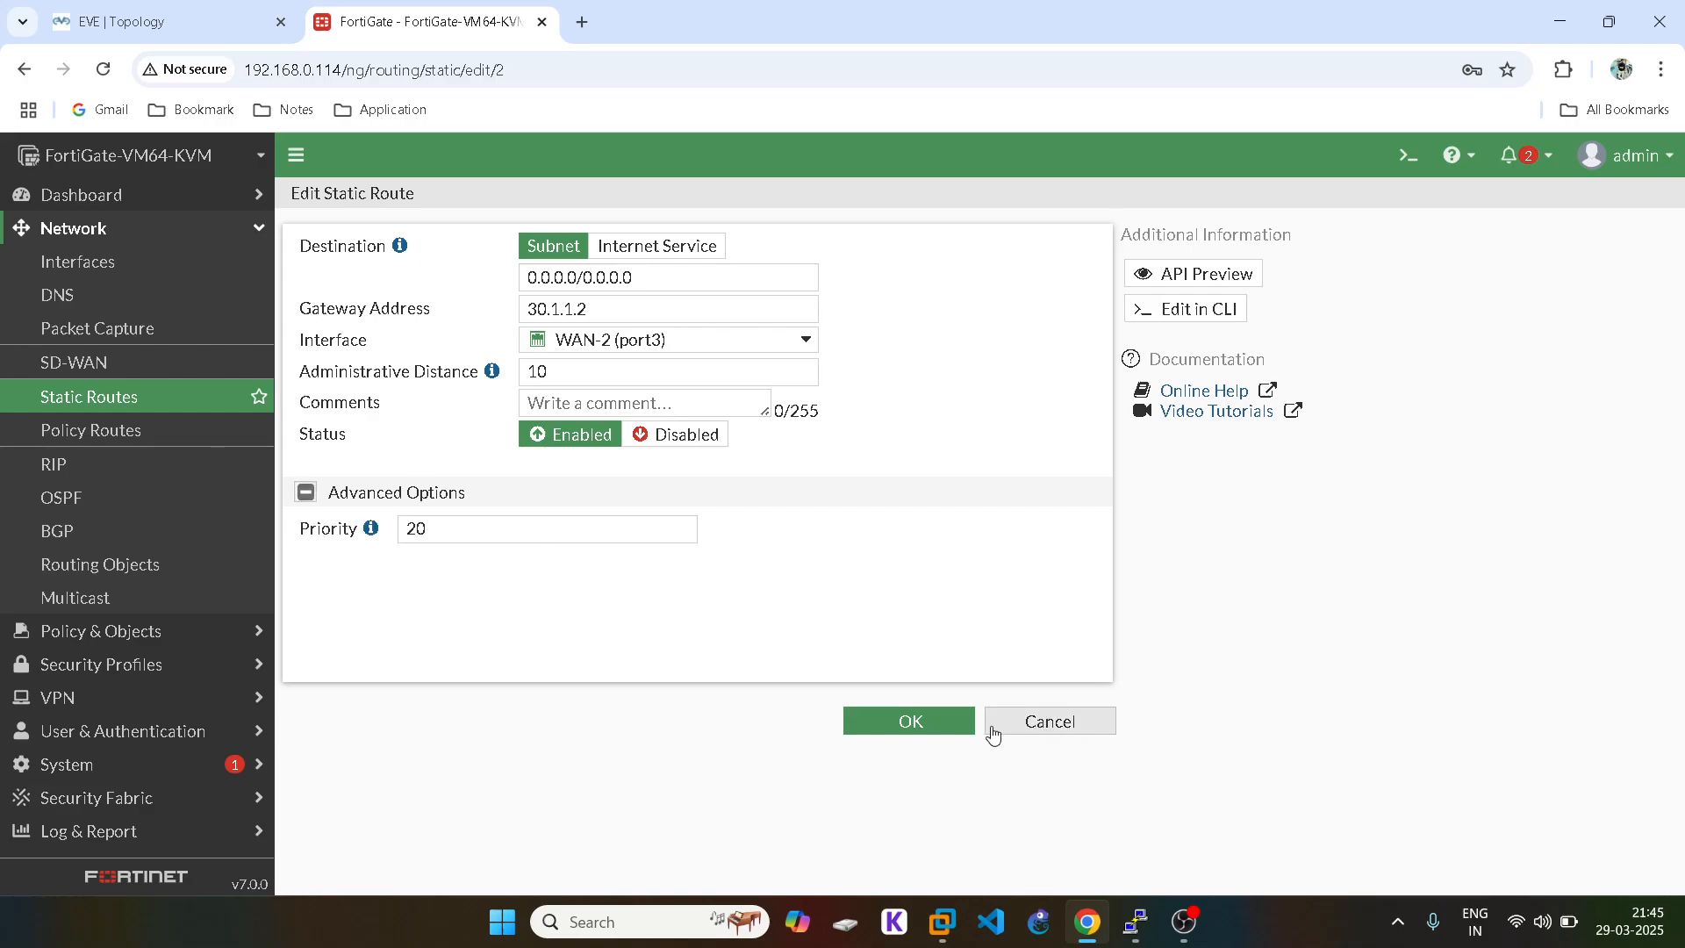
{"action": "mouse_move", "coordinate": [379, 536]}
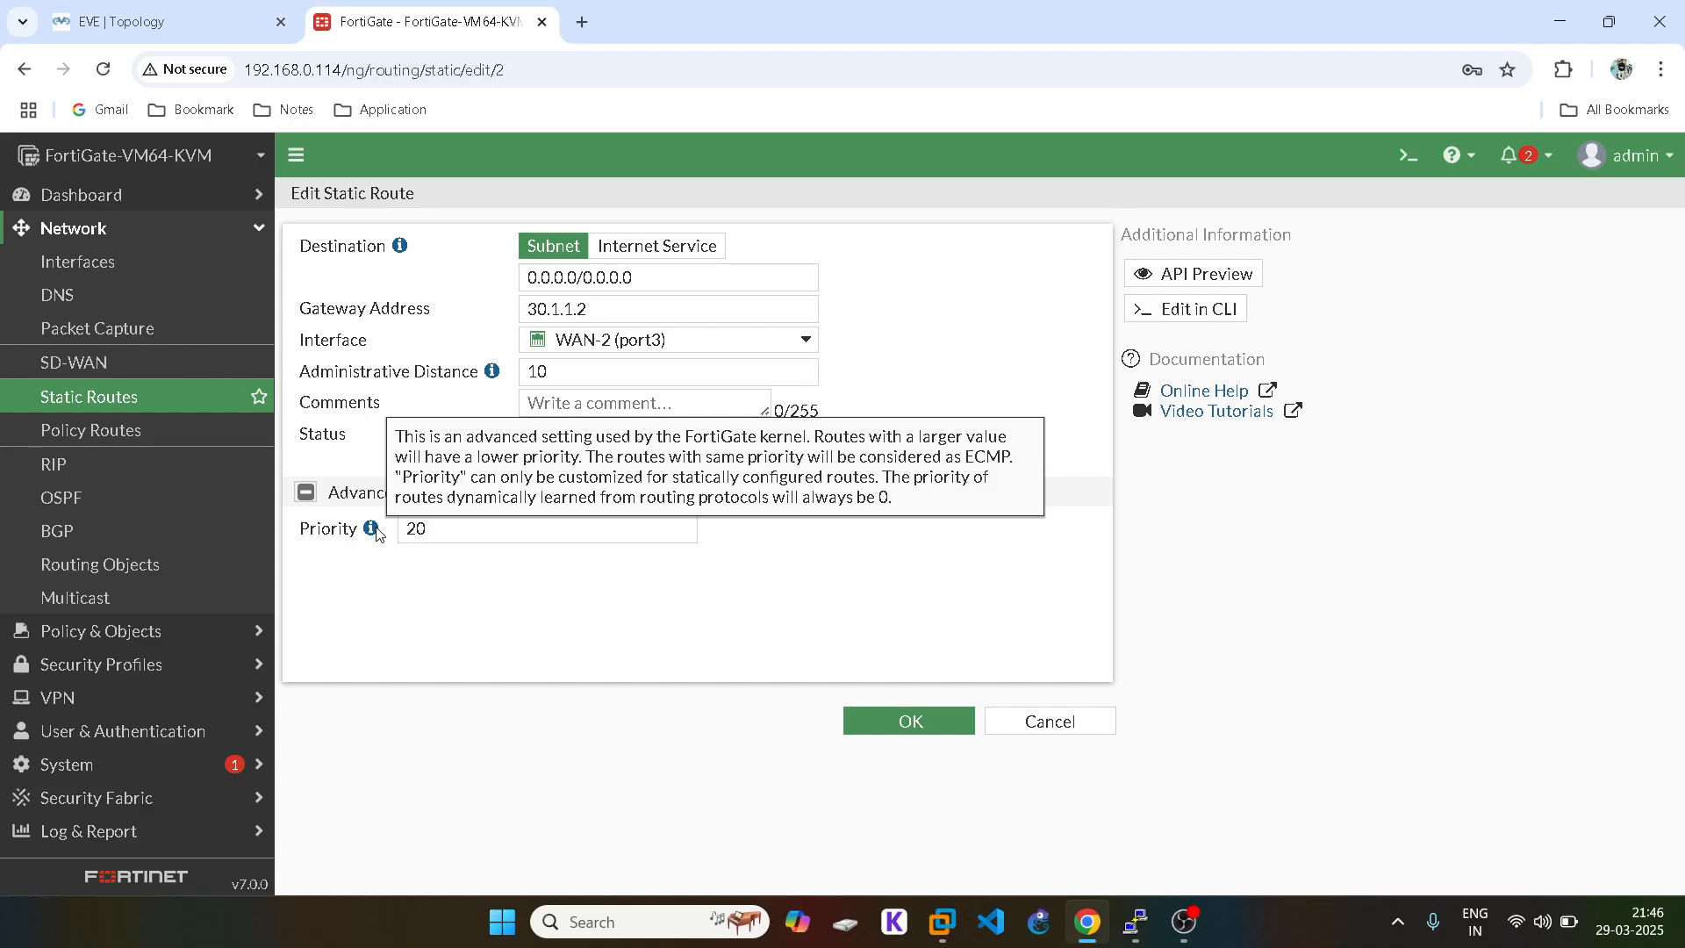
{"action": "left_click", "coordinate": [930, 729]}
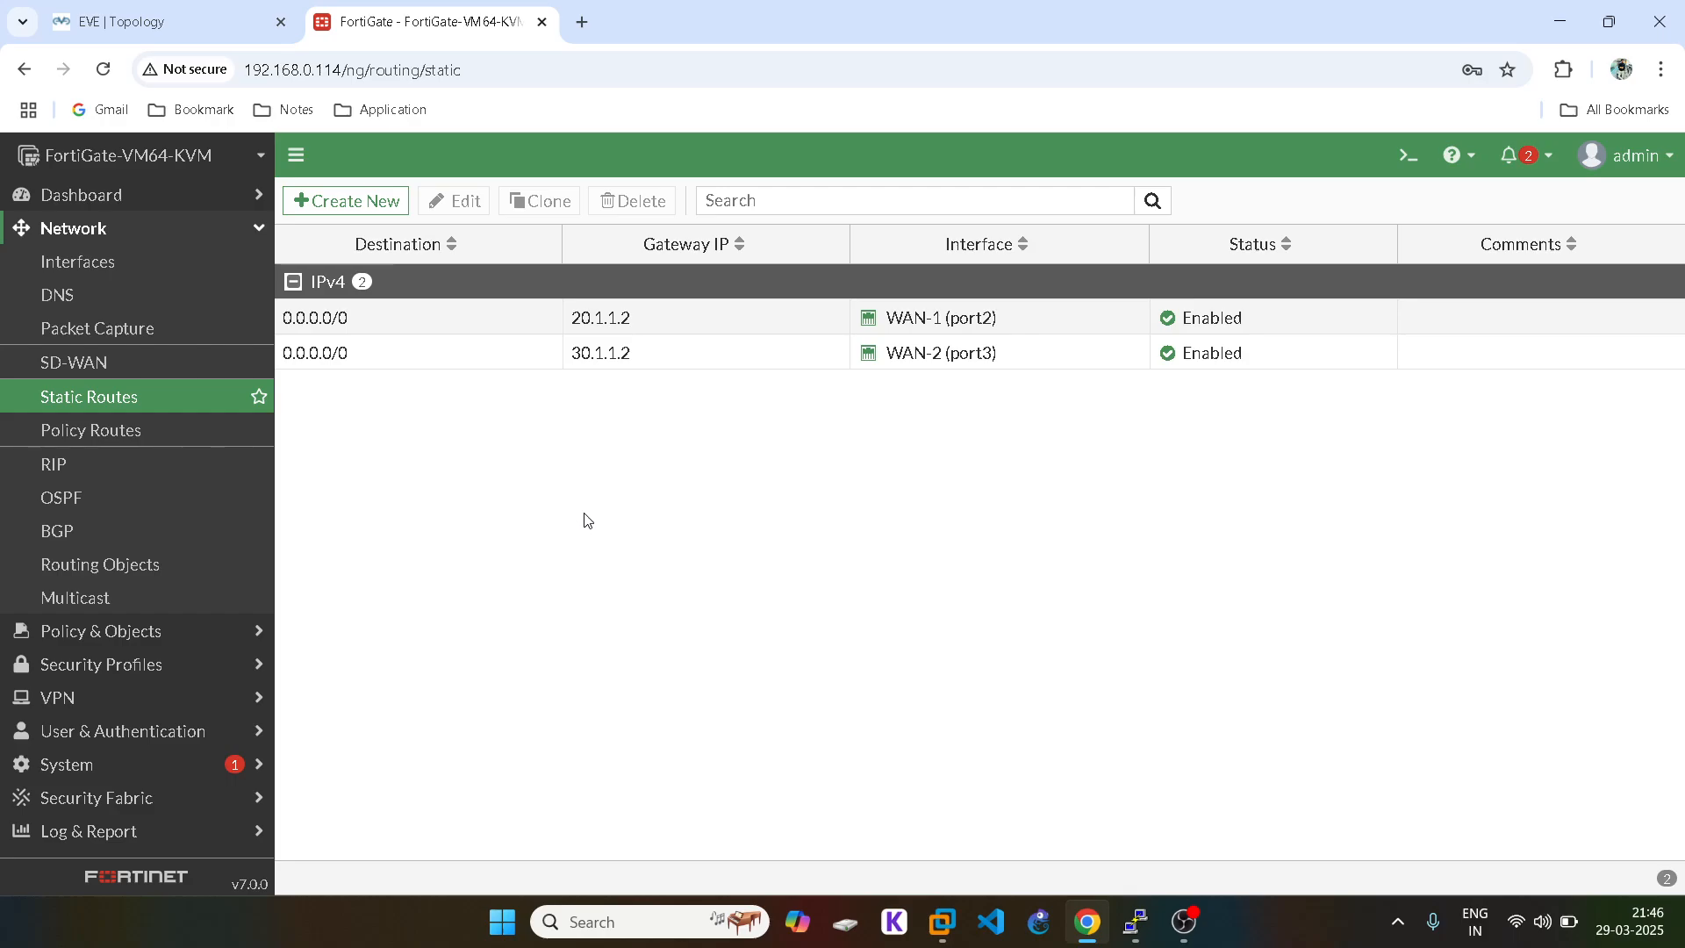
Step: Reopen both default routes to confirm priority 20 on WAN-2 and 15 on WAN-1
{"action": "double_click", "coordinate": [390, 358]}
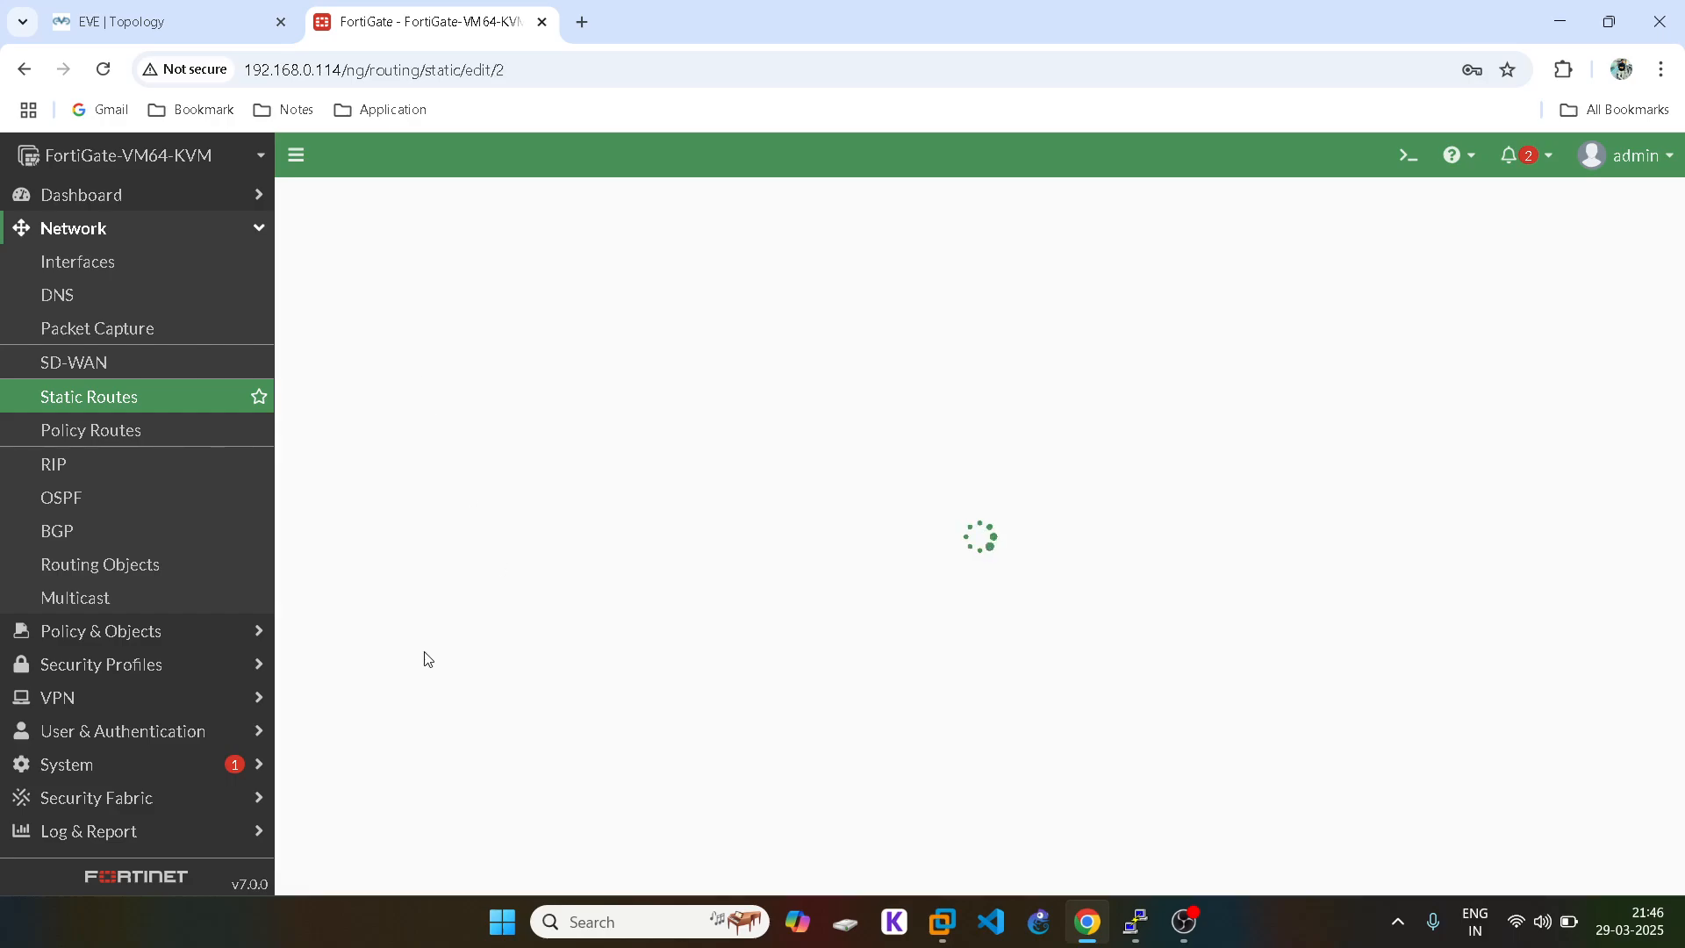
{"action": "left_click", "coordinate": [305, 492]}
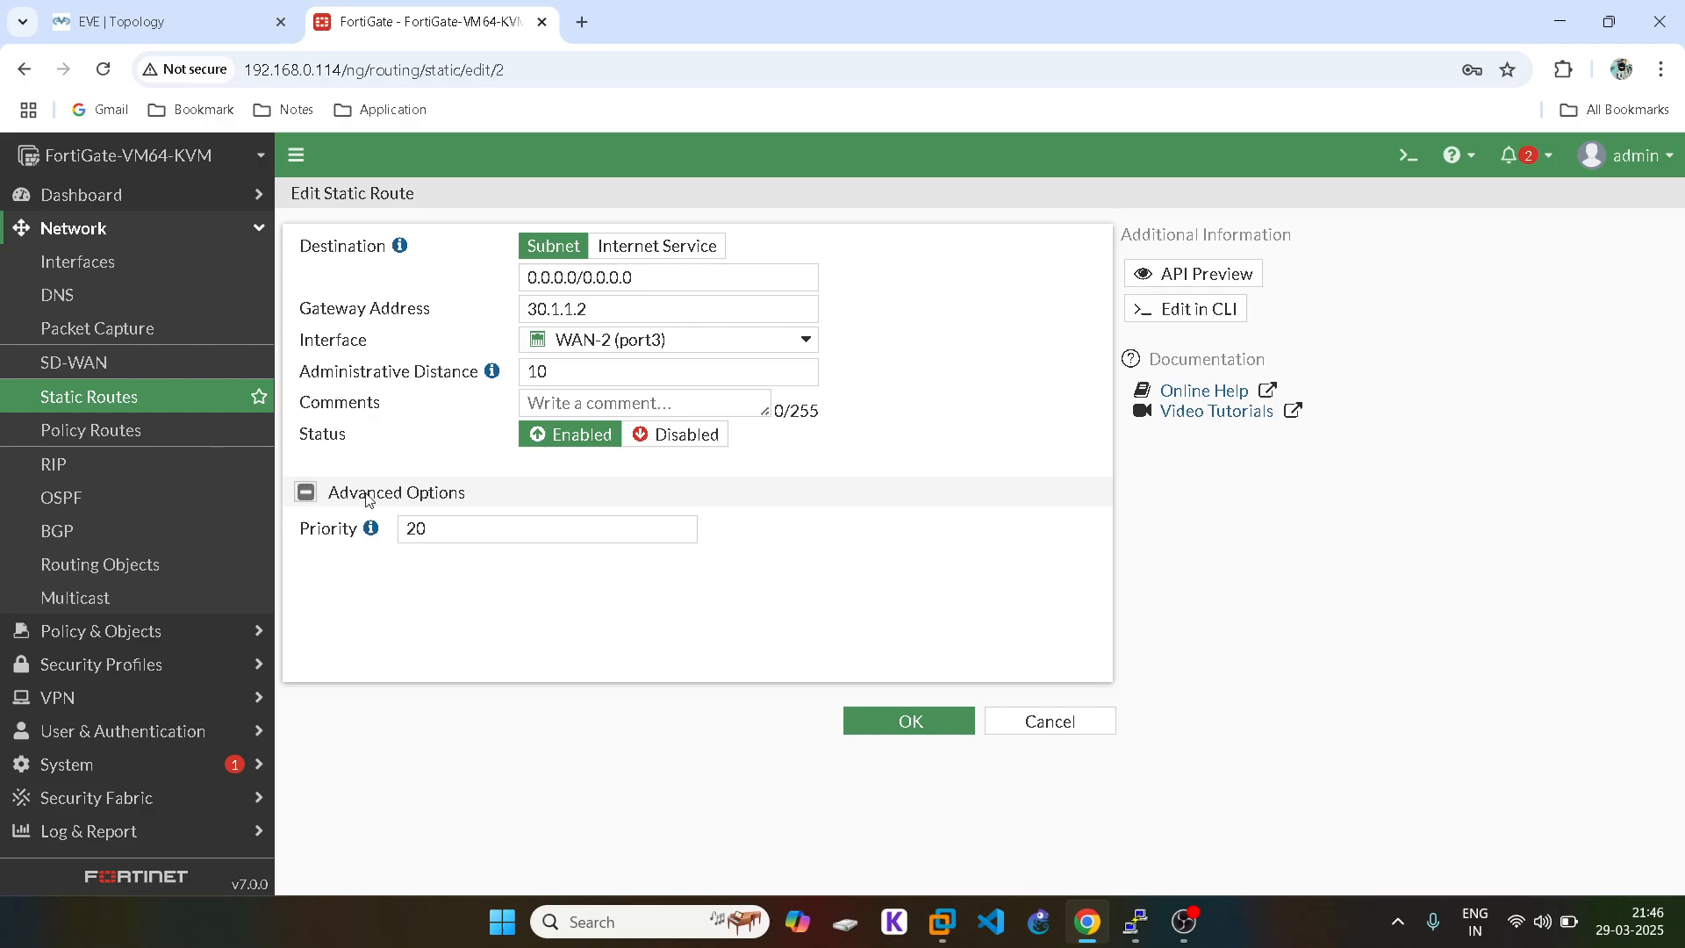
{"action": "left_click", "coordinate": [907, 720]}
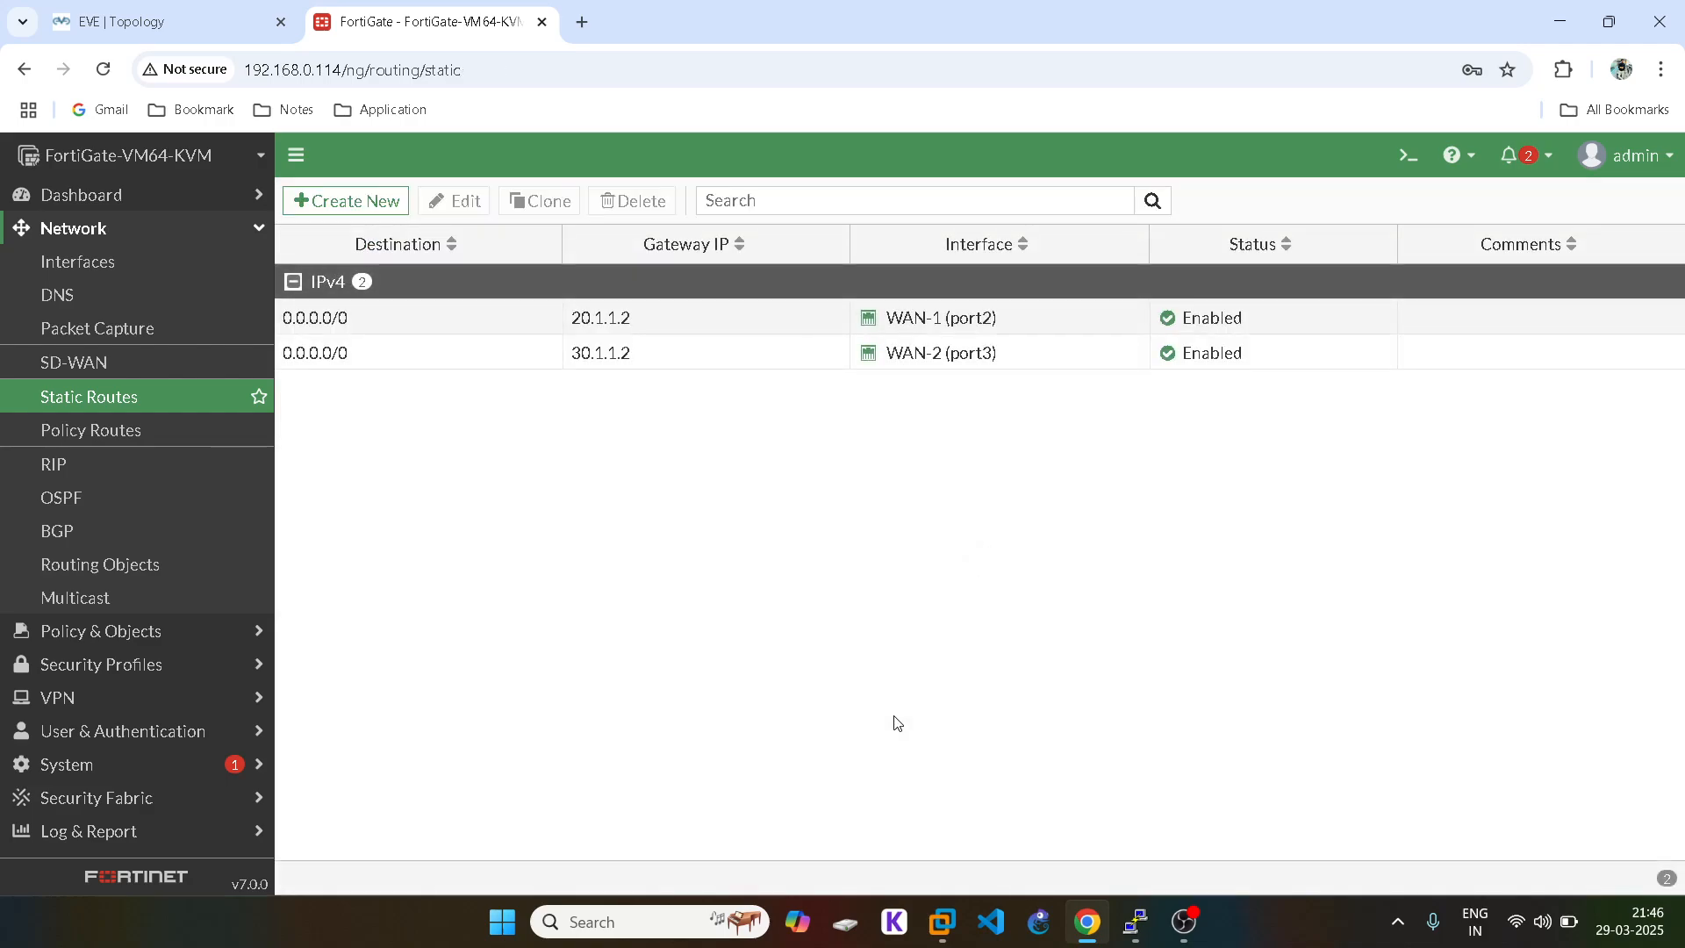
{"action": "double_click", "coordinate": [379, 333]}
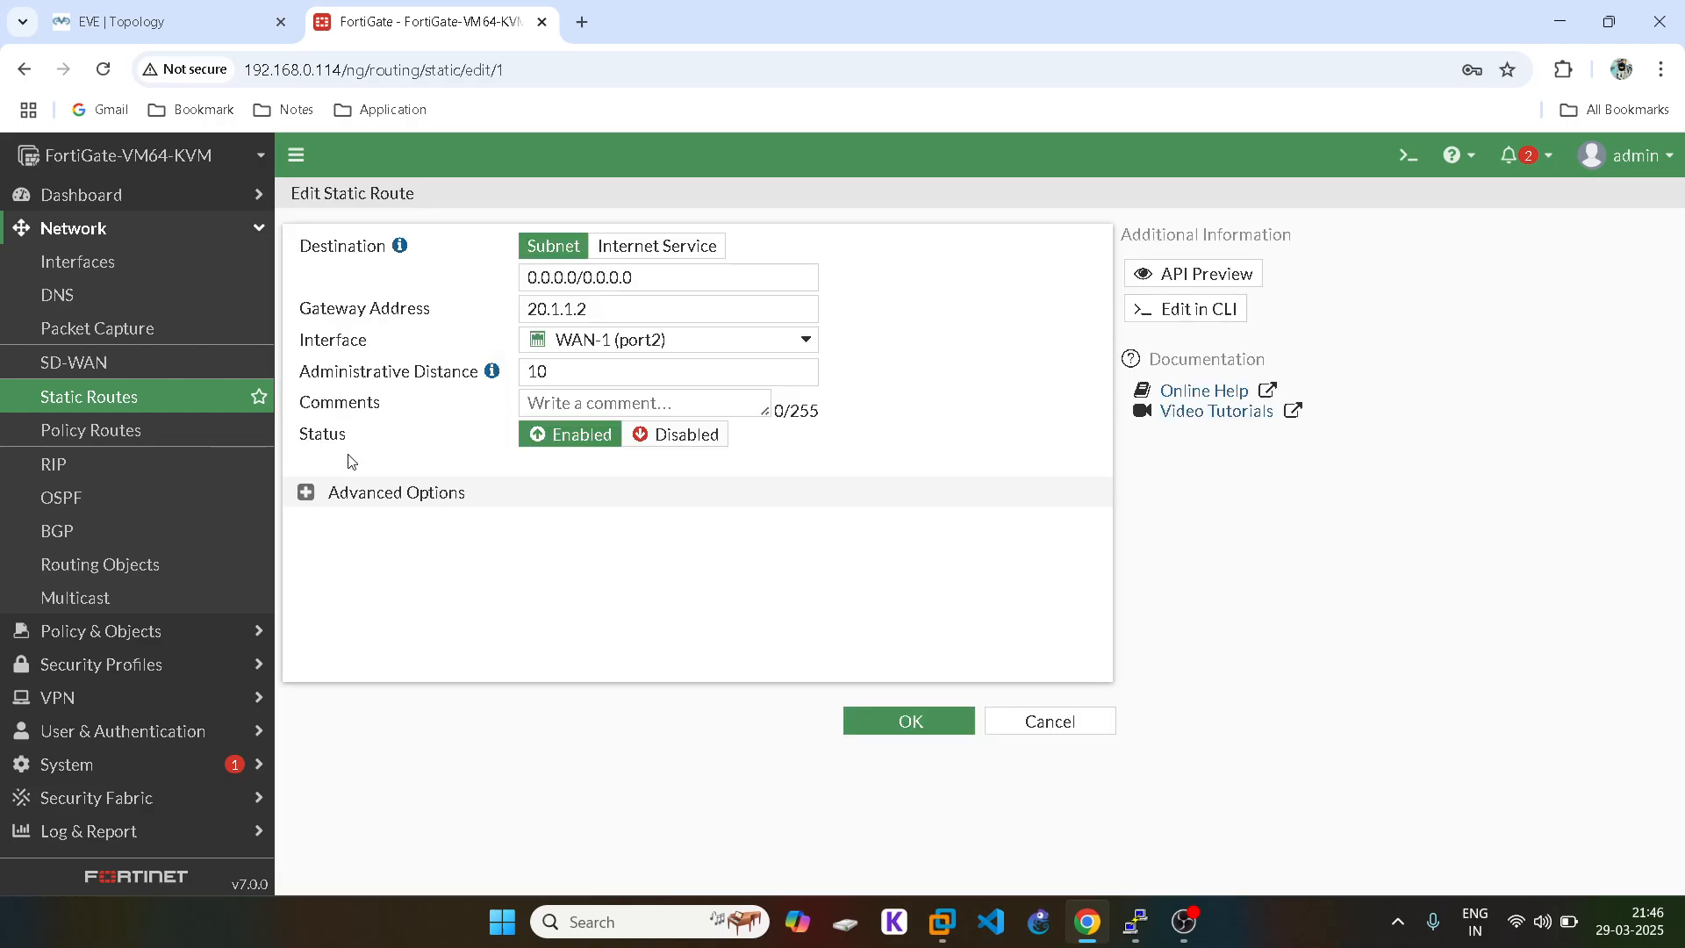
{"action": "left_click", "coordinate": [306, 492]}
{"action": "left_click", "coordinate": [886, 723]}
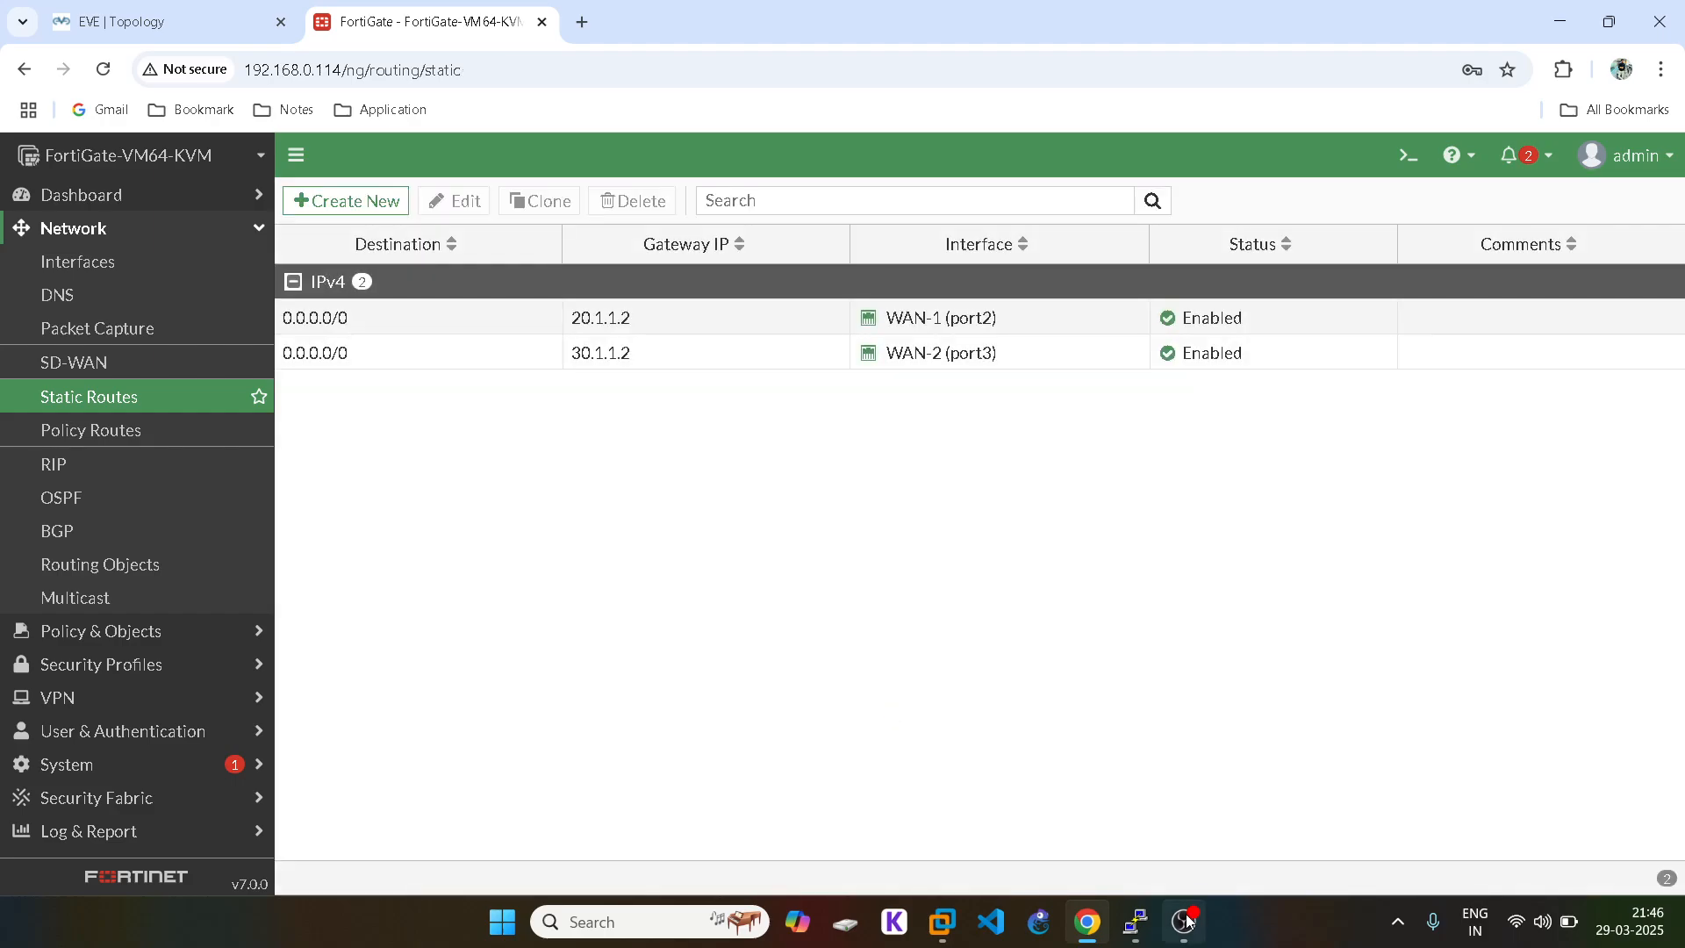
{"action": "left_click", "coordinate": [1138, 923]}
Step: Under config system settings, set v4-ecmp-mode to source-dest-ip-based and commit with end
{"action": "left_click", "coordinate": [593, 804]}
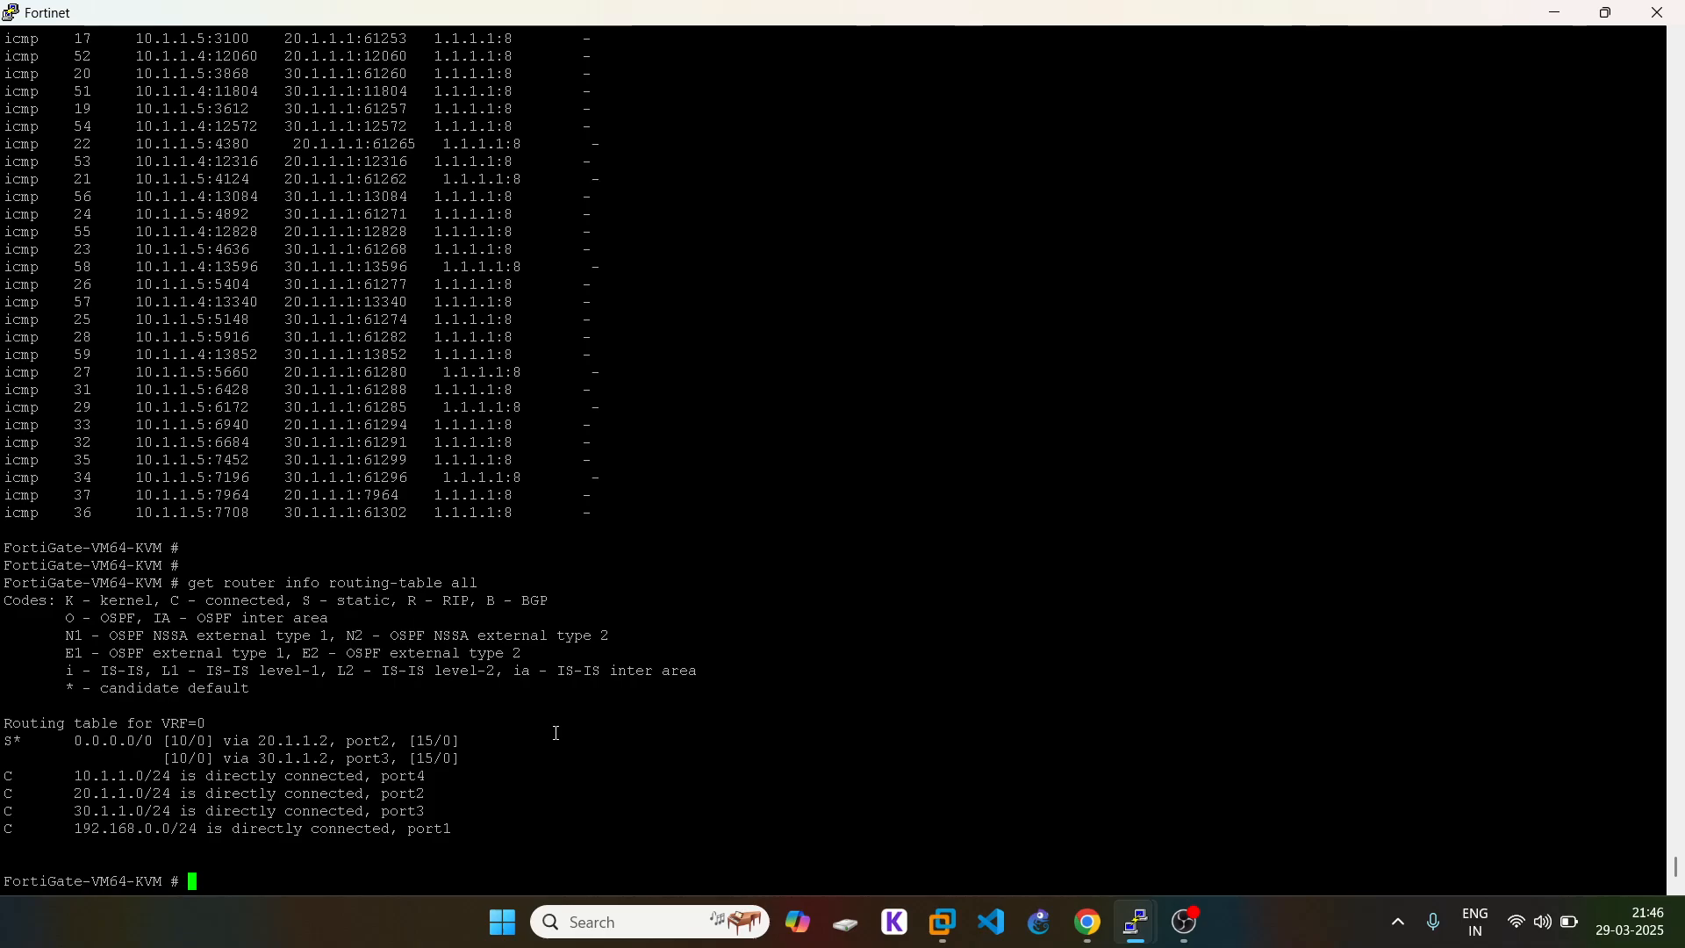
{"action": "type", "text": "config system session-helper"}
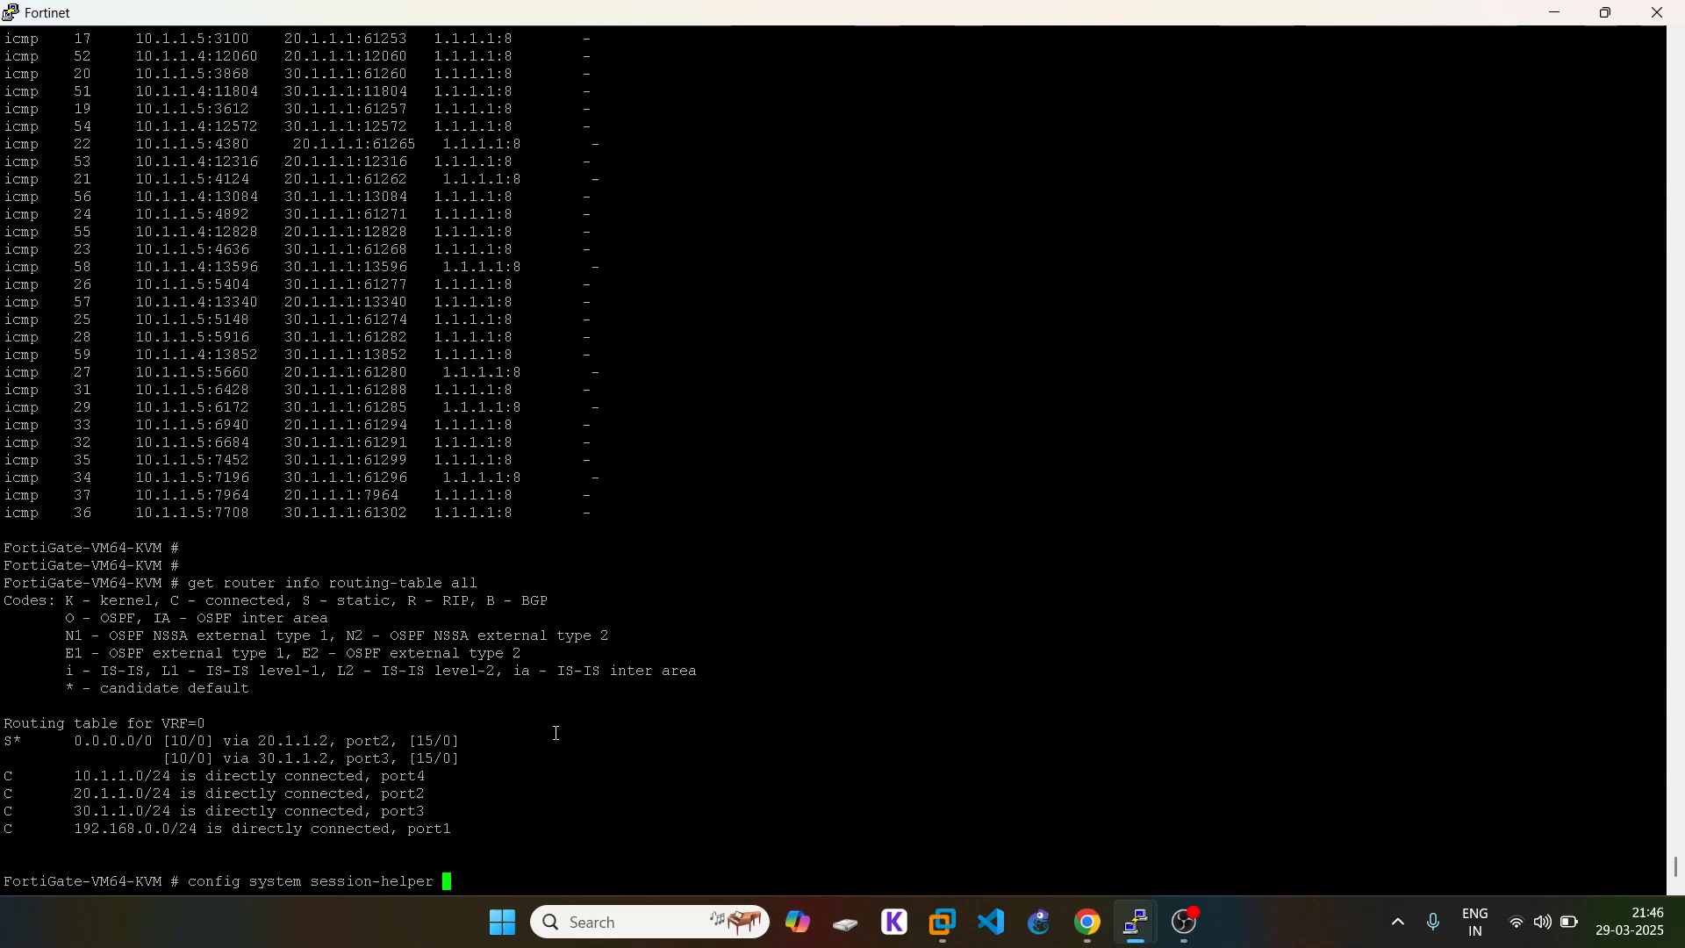
{"action": "key", "text": "BackSpace"}
{"action": "key", "text": "BackSpace"}
{"action": "key", "text": "BackSpace"}
{"action": "key", "text": "BackSpace"}
{"action": "key", "text": "BackSpace"}
{"action": "key", "text": "BackSpace"}
{"action": "key", "text": "BackSpace"}
{"action": "key", "text": "BackSpace"}
{"action": "key", "text": "BackSpace"}
{"action": "key", "text": "BackSpace"}
{"action": "key", "text": "BackSpace"}
{"action": "key", "text": "BackSpace"}
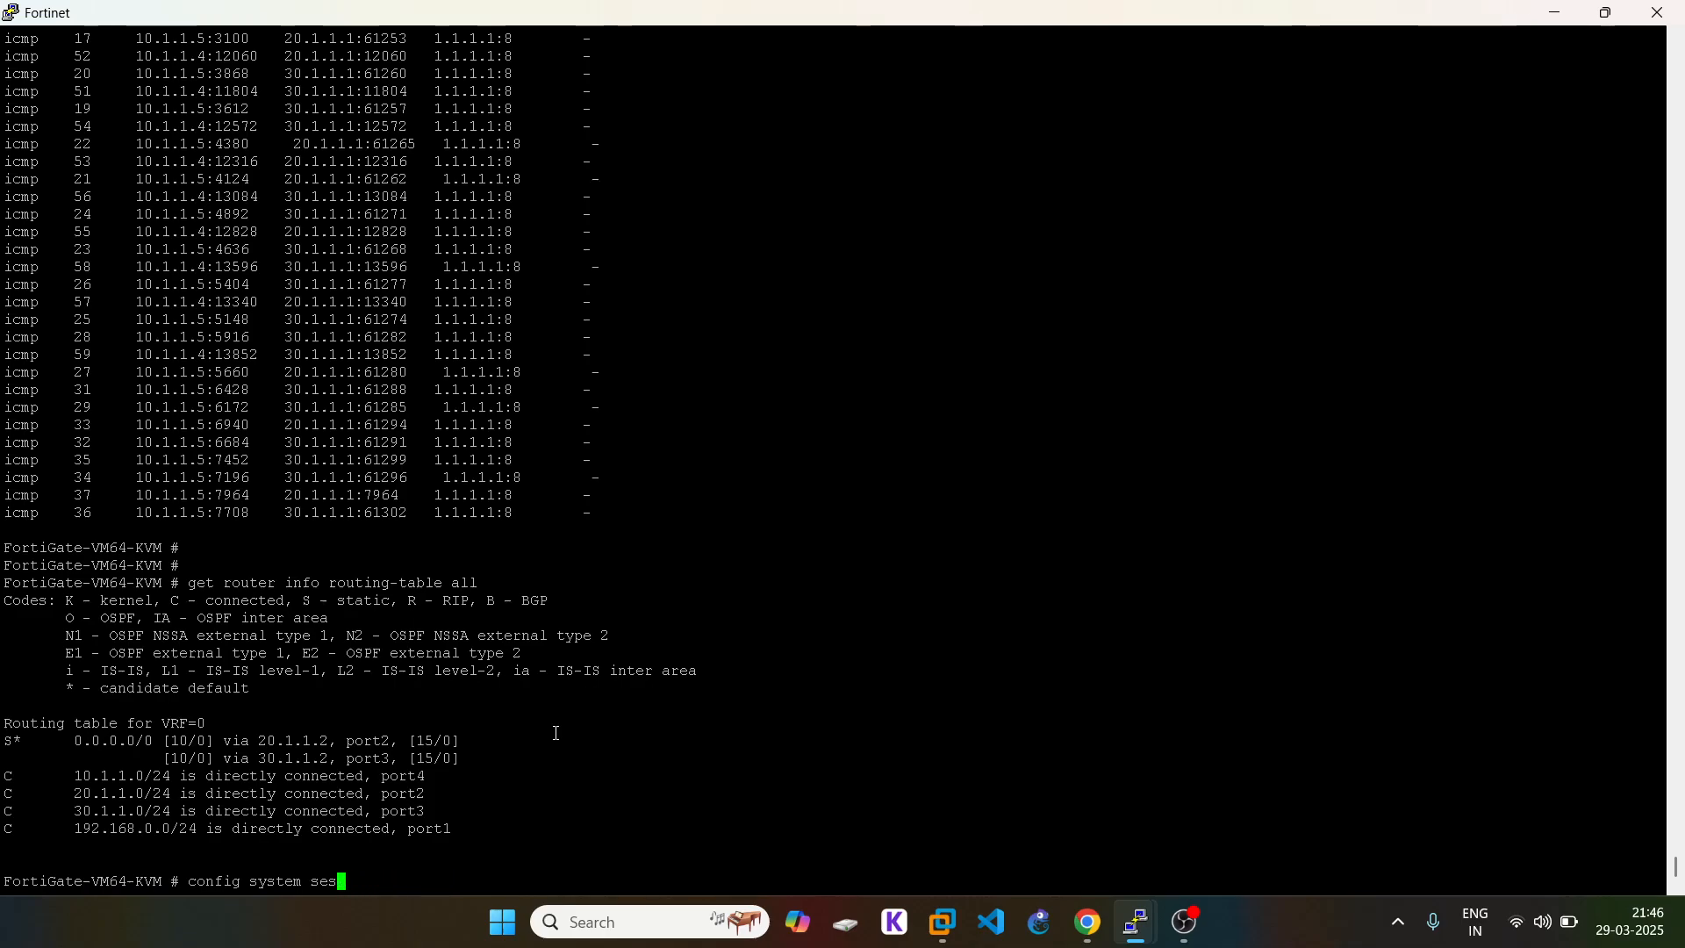
{"action": "key", "text": "BackSpace"}
{"action": "type", "text": "ttings"}
{"action": "key", "text": "Return"}
{"action": "type", "text": "s"}
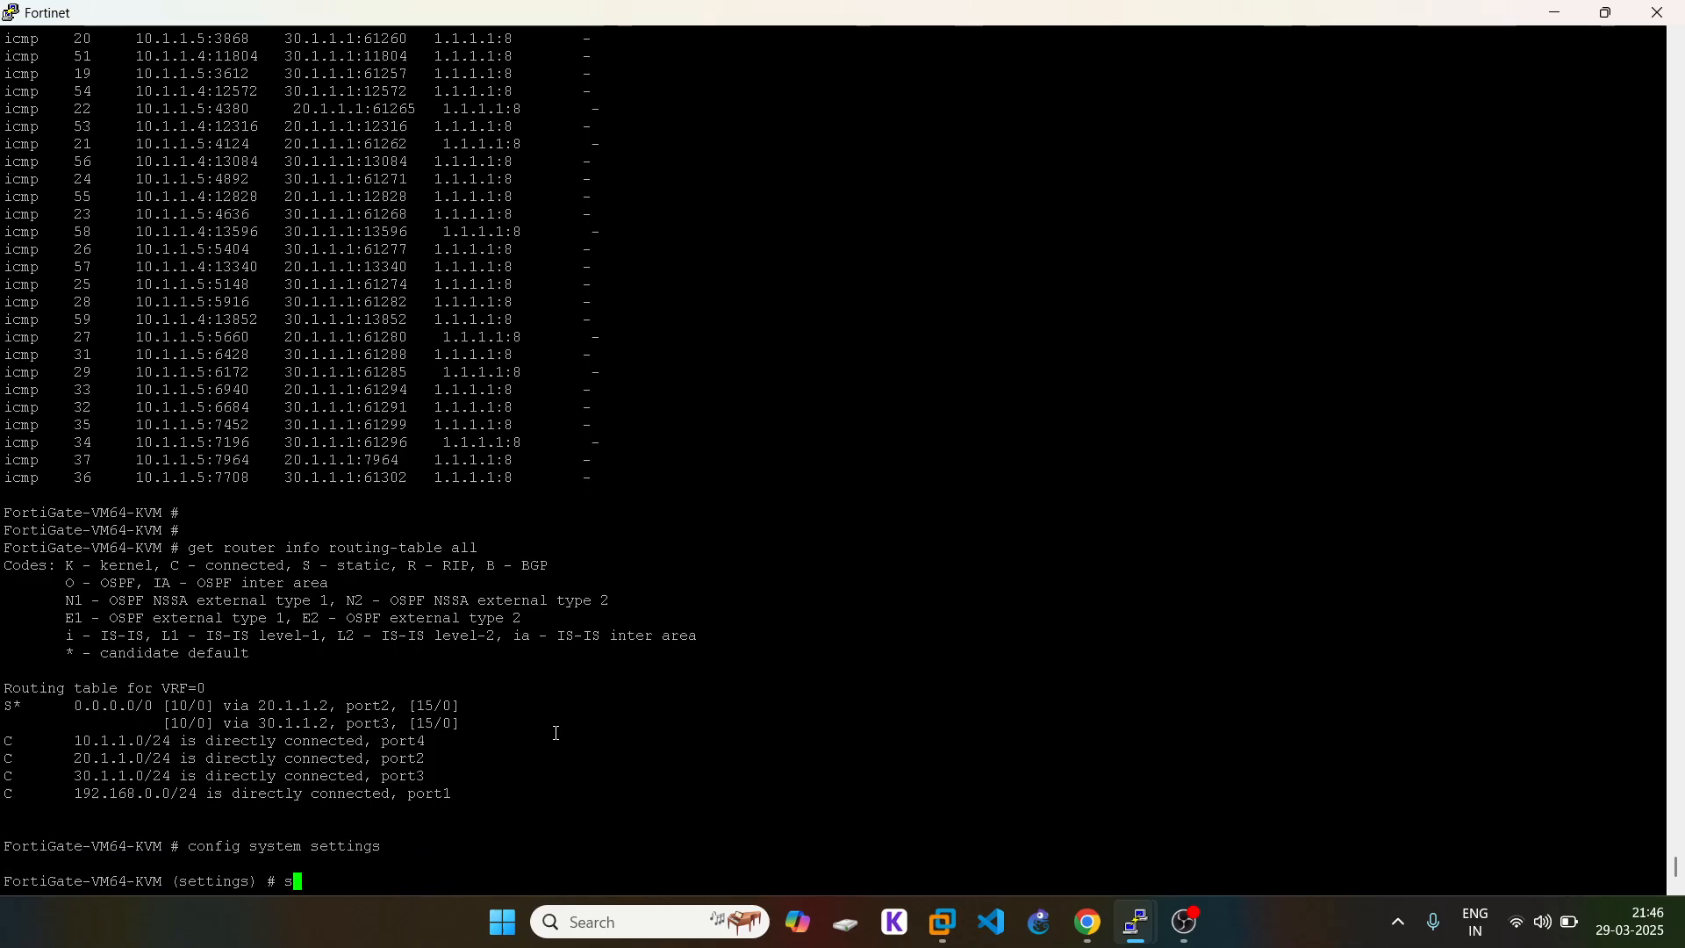
{"action": "type", "text": "et v4"}
{"action": "key", "text": "Tab"}
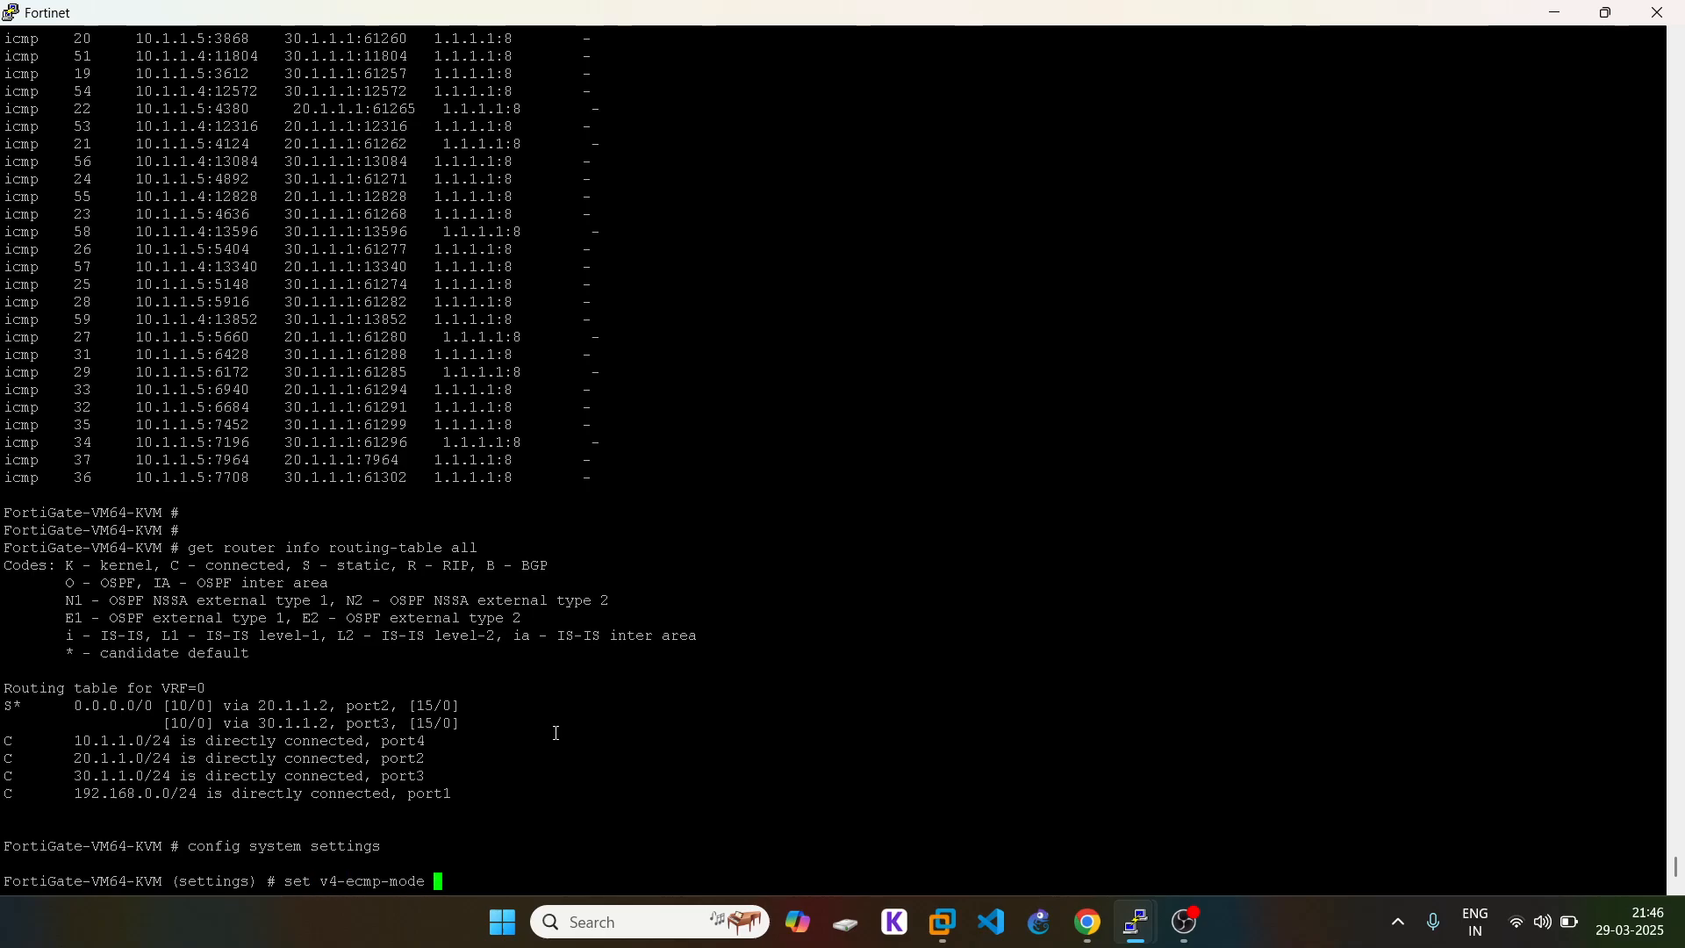
{"action": "key", "text": "question"}
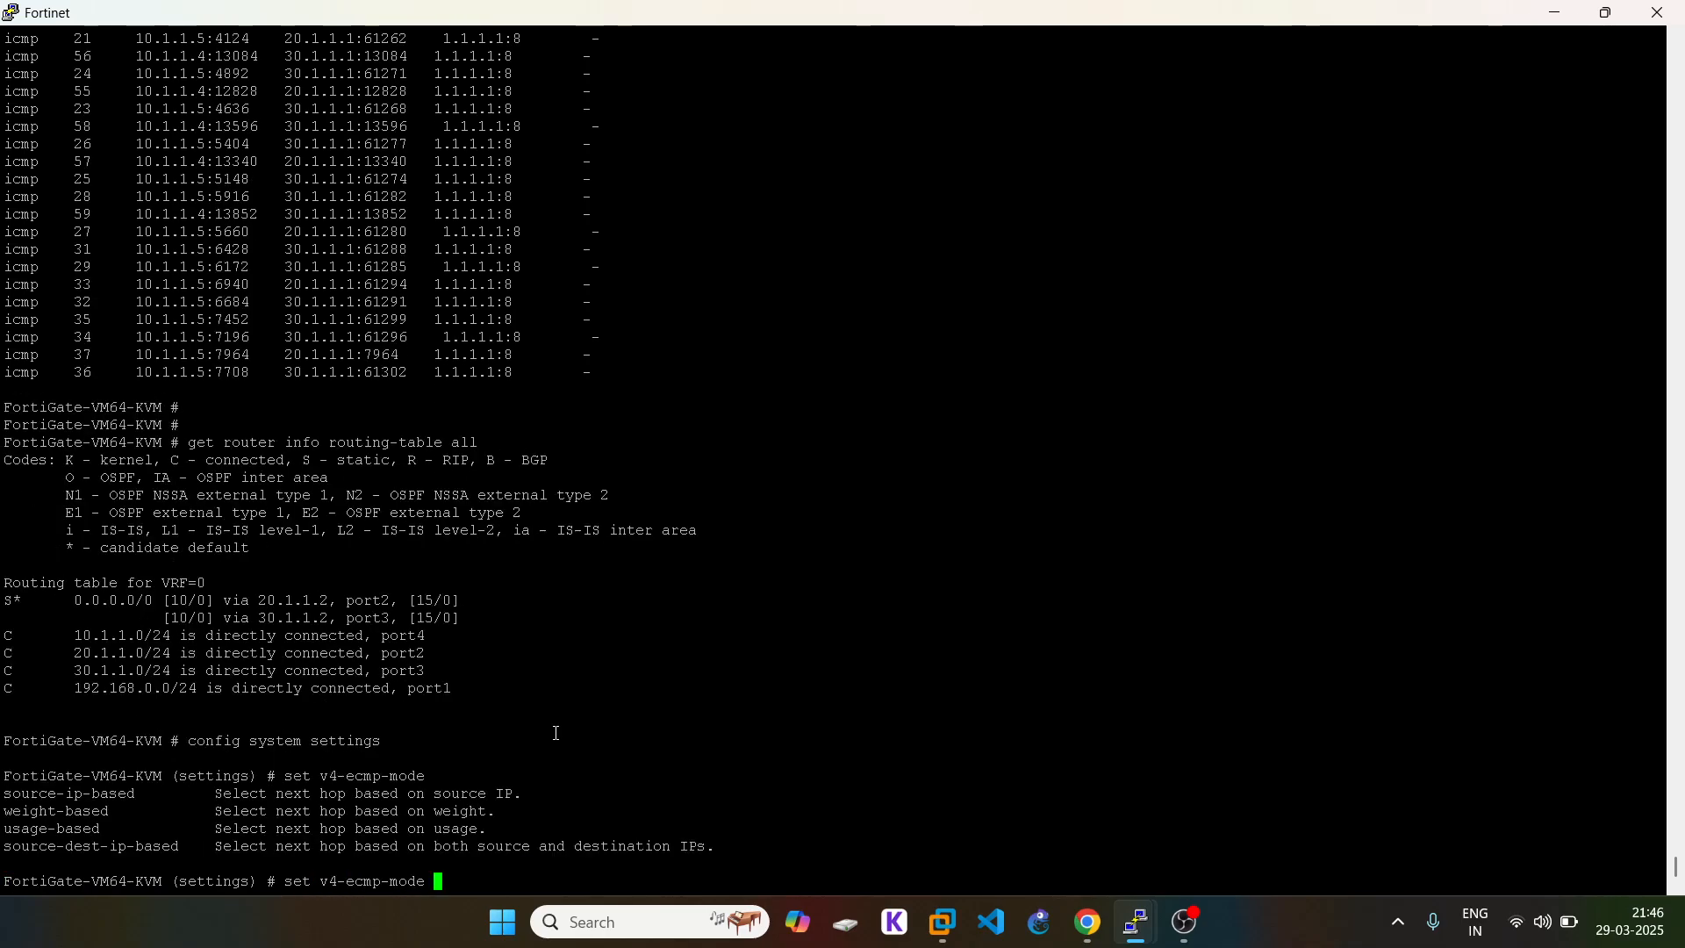
{"action": "left_click_drag", "start_coordinate": [3, 846], "coordinate": [179, 847]}
{"action": "right_click", "coordinate": [910, 652]}
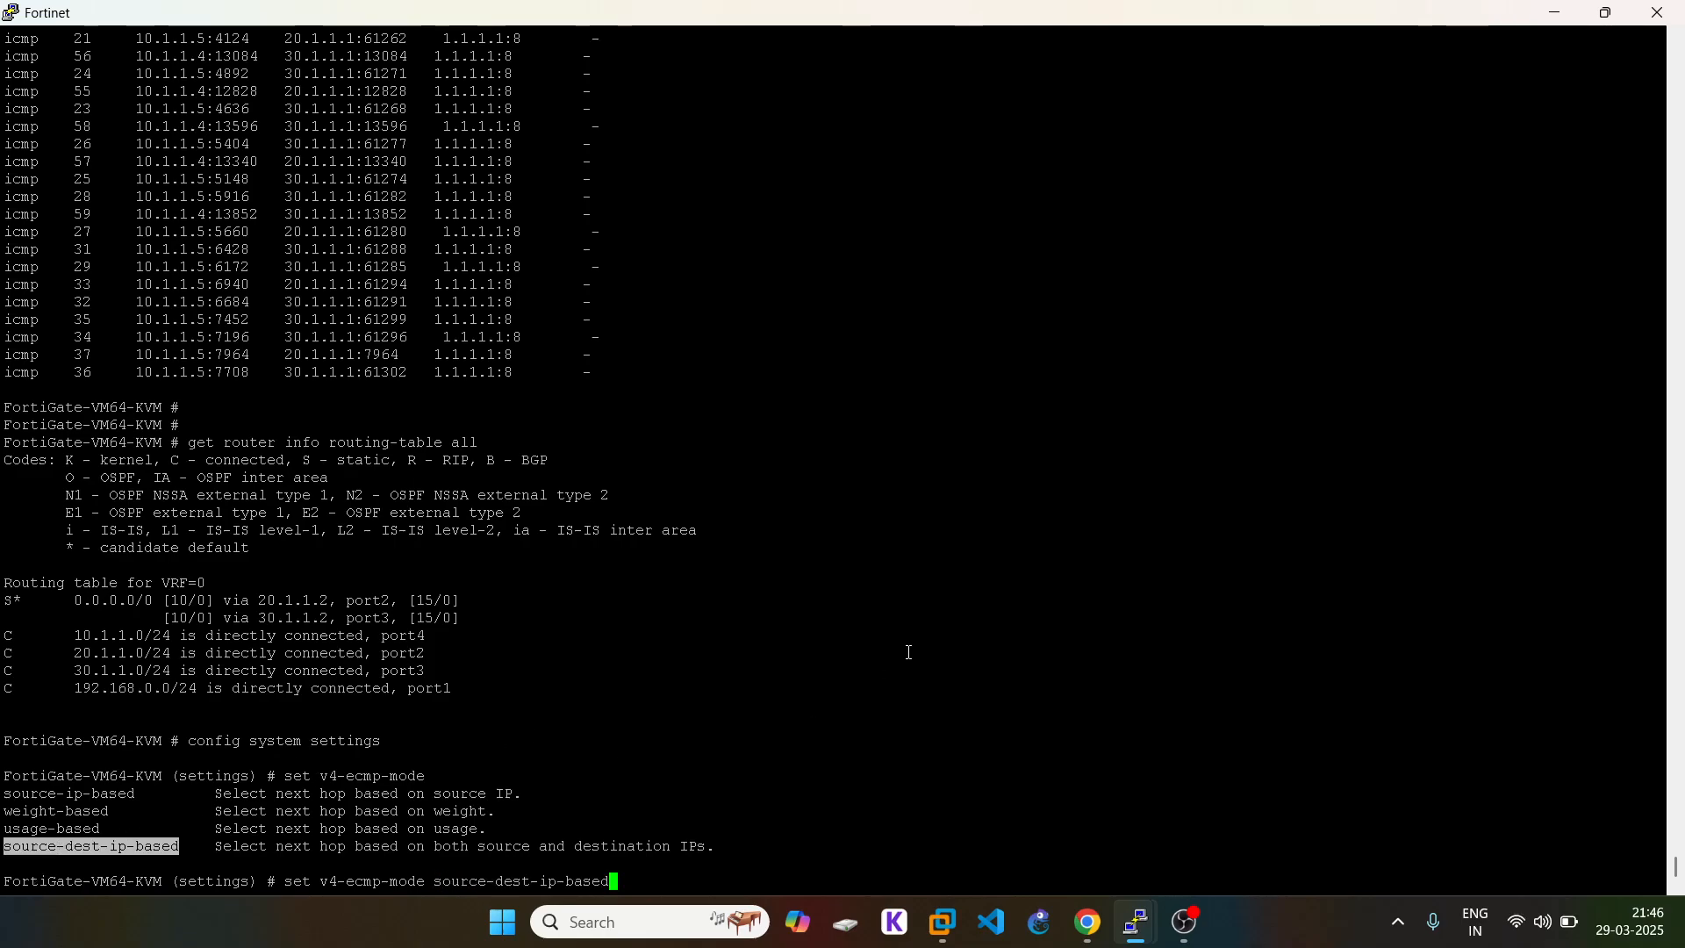
{"action": "key", "text": "Return"}
{"action": "type", "text": "end"}
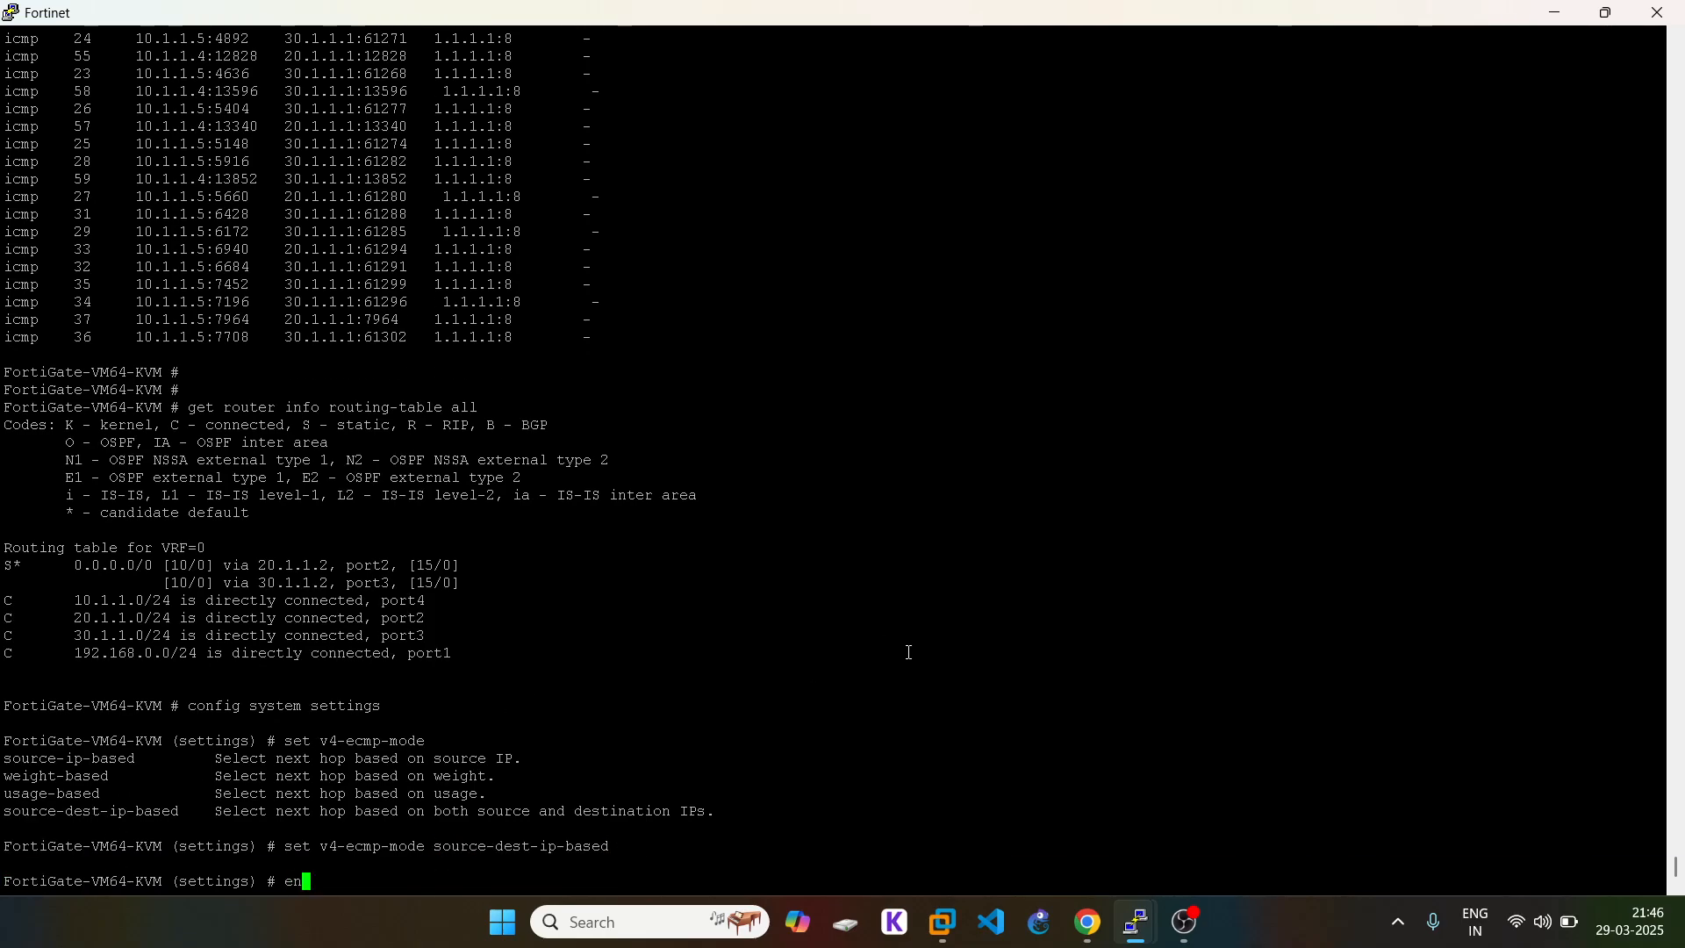
{"action": "key", "text": "Return"}
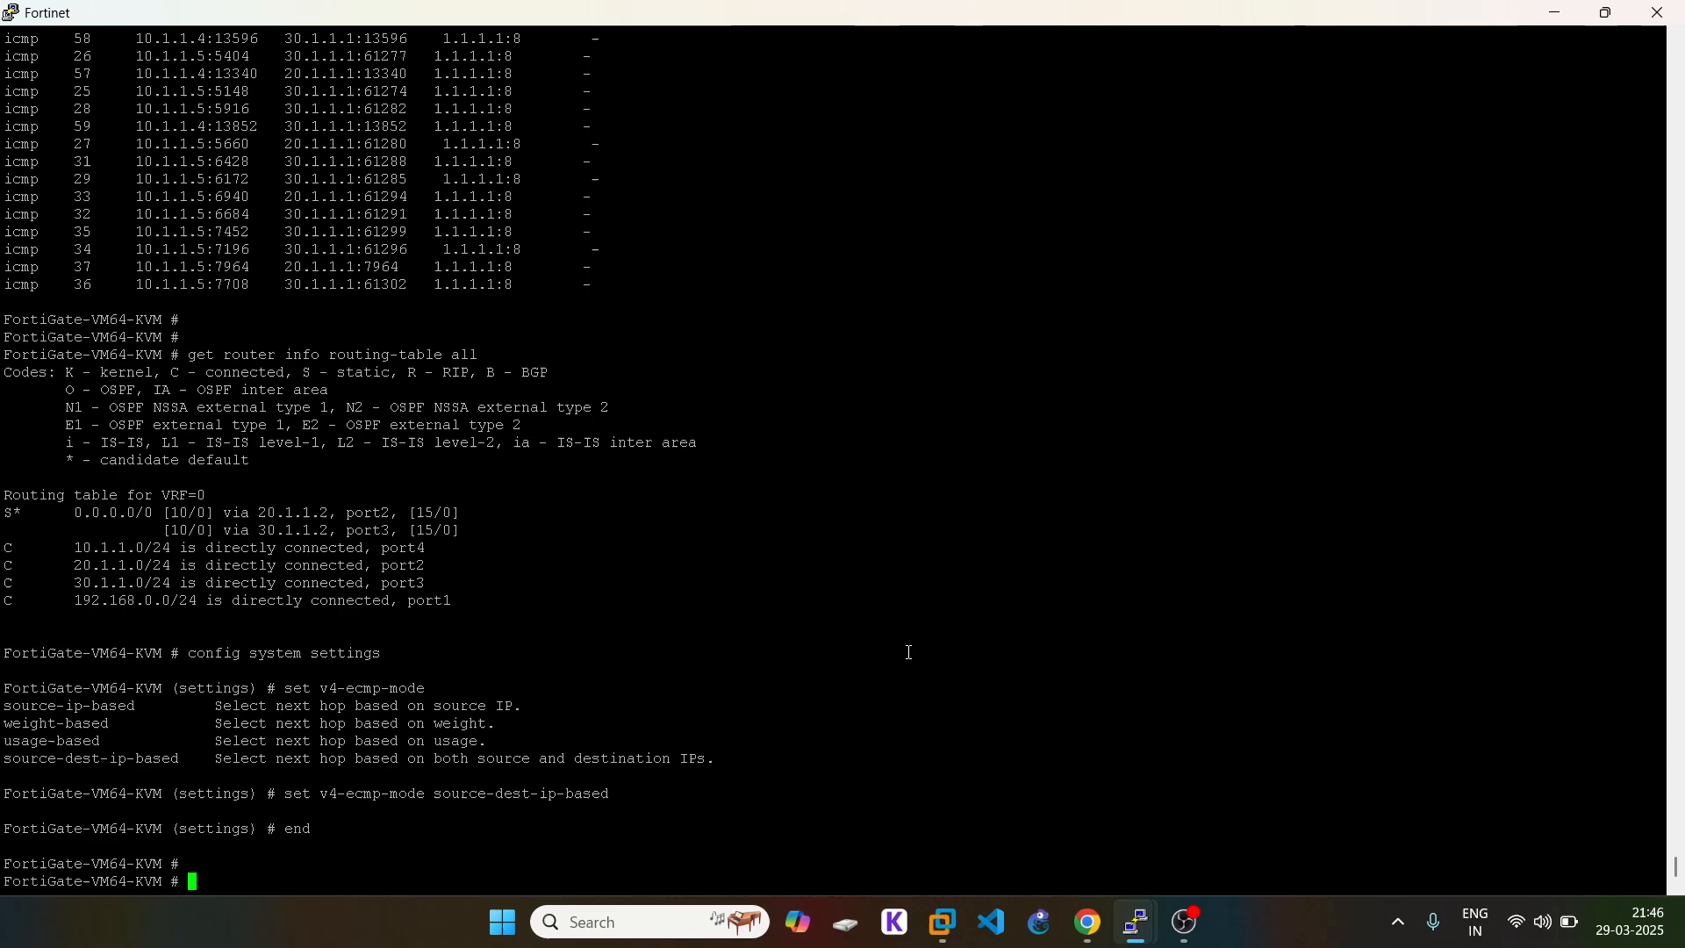
Step: Rerun 'get router info routing-table all' and highlight the 20.1.1.2 default route
{"action": "left_click", "coordinate": [1088, 924]}
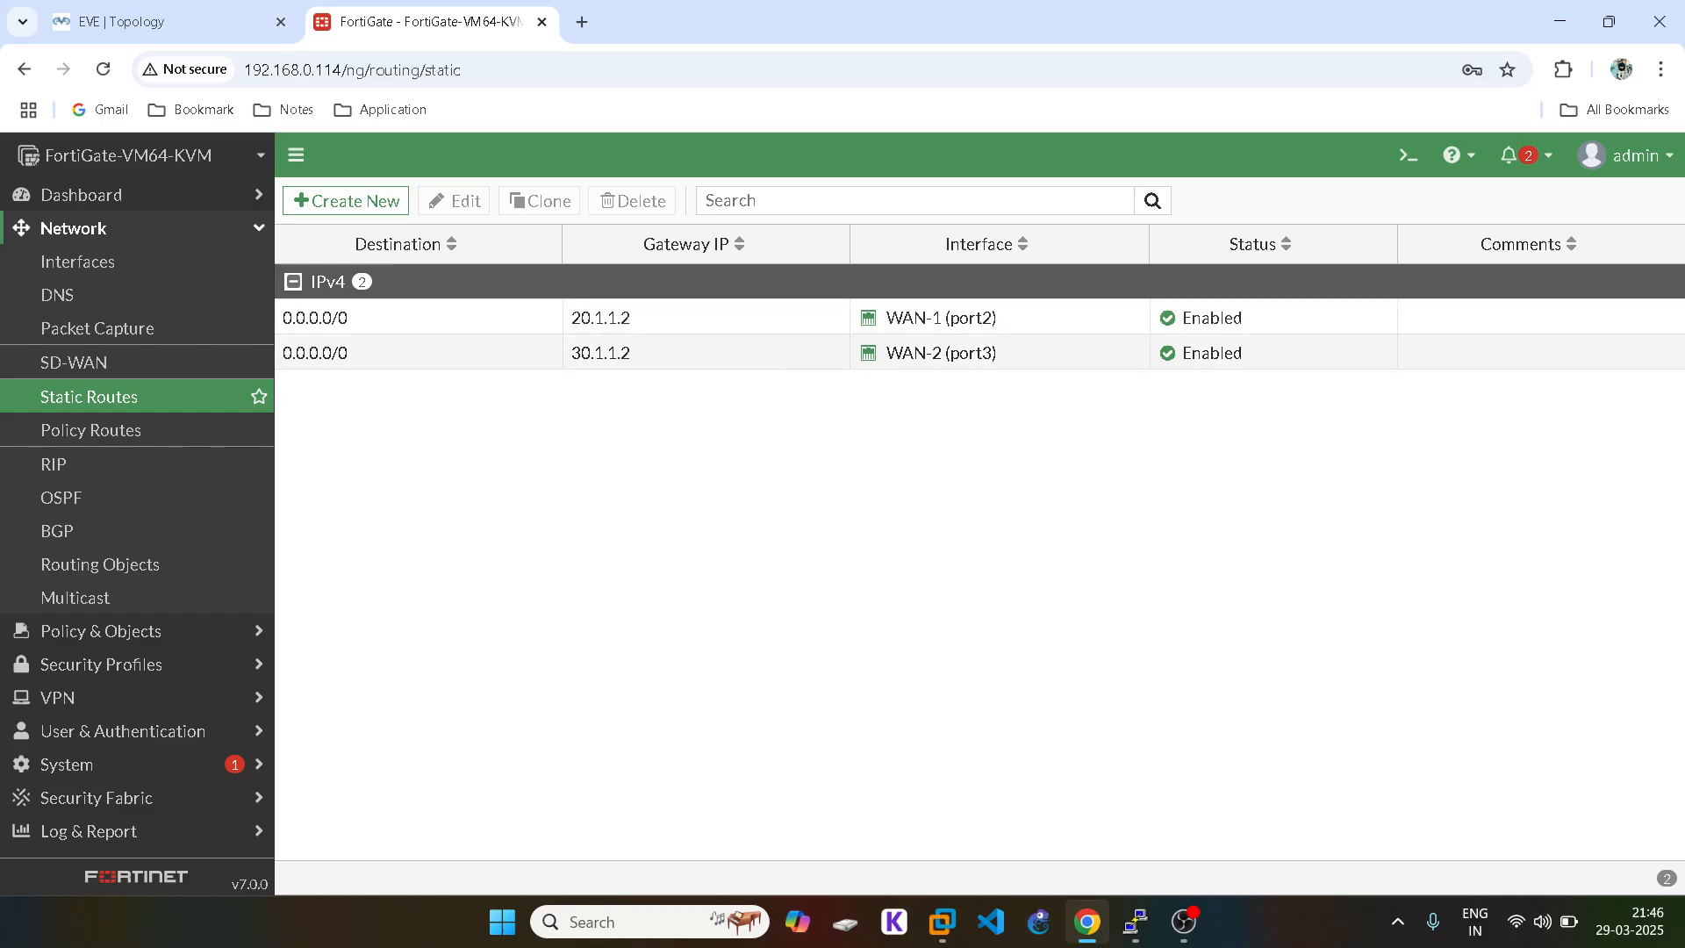
{"action": "mouse_move", "coordinate": [1108, 919]}
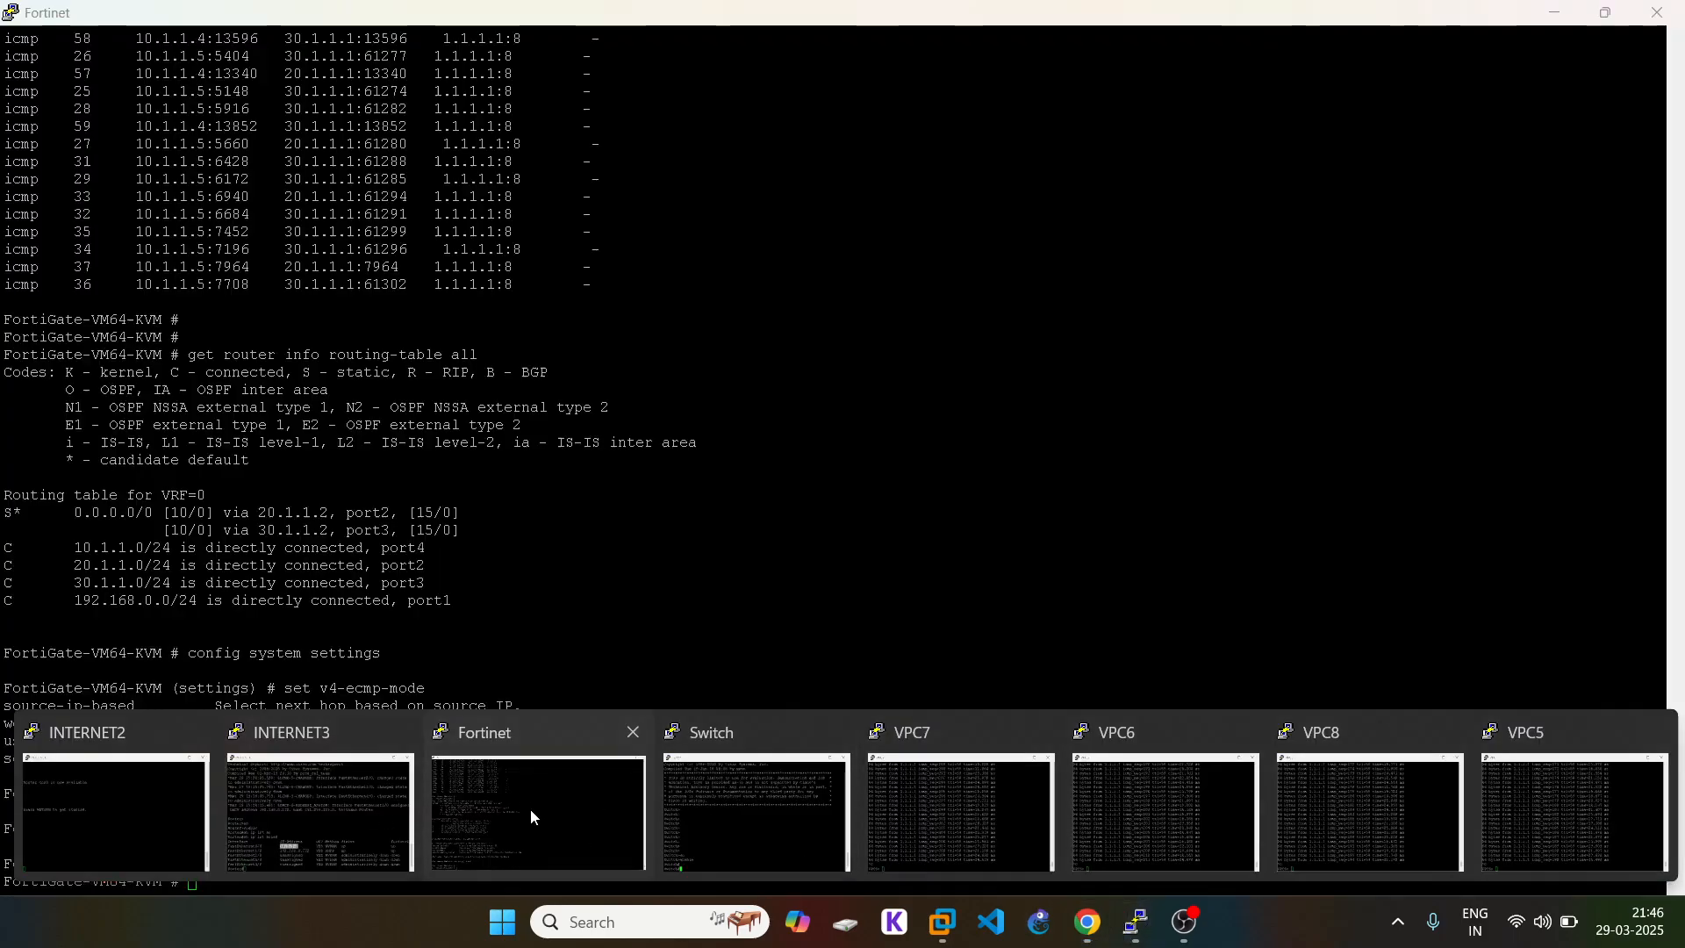
{"action": "left_click", "coordinate": [530, 809]}
{"action": "key", "text": "Up"}
{"action": "key", "text": "Up"}
{"action": "key", "text": "Up"}
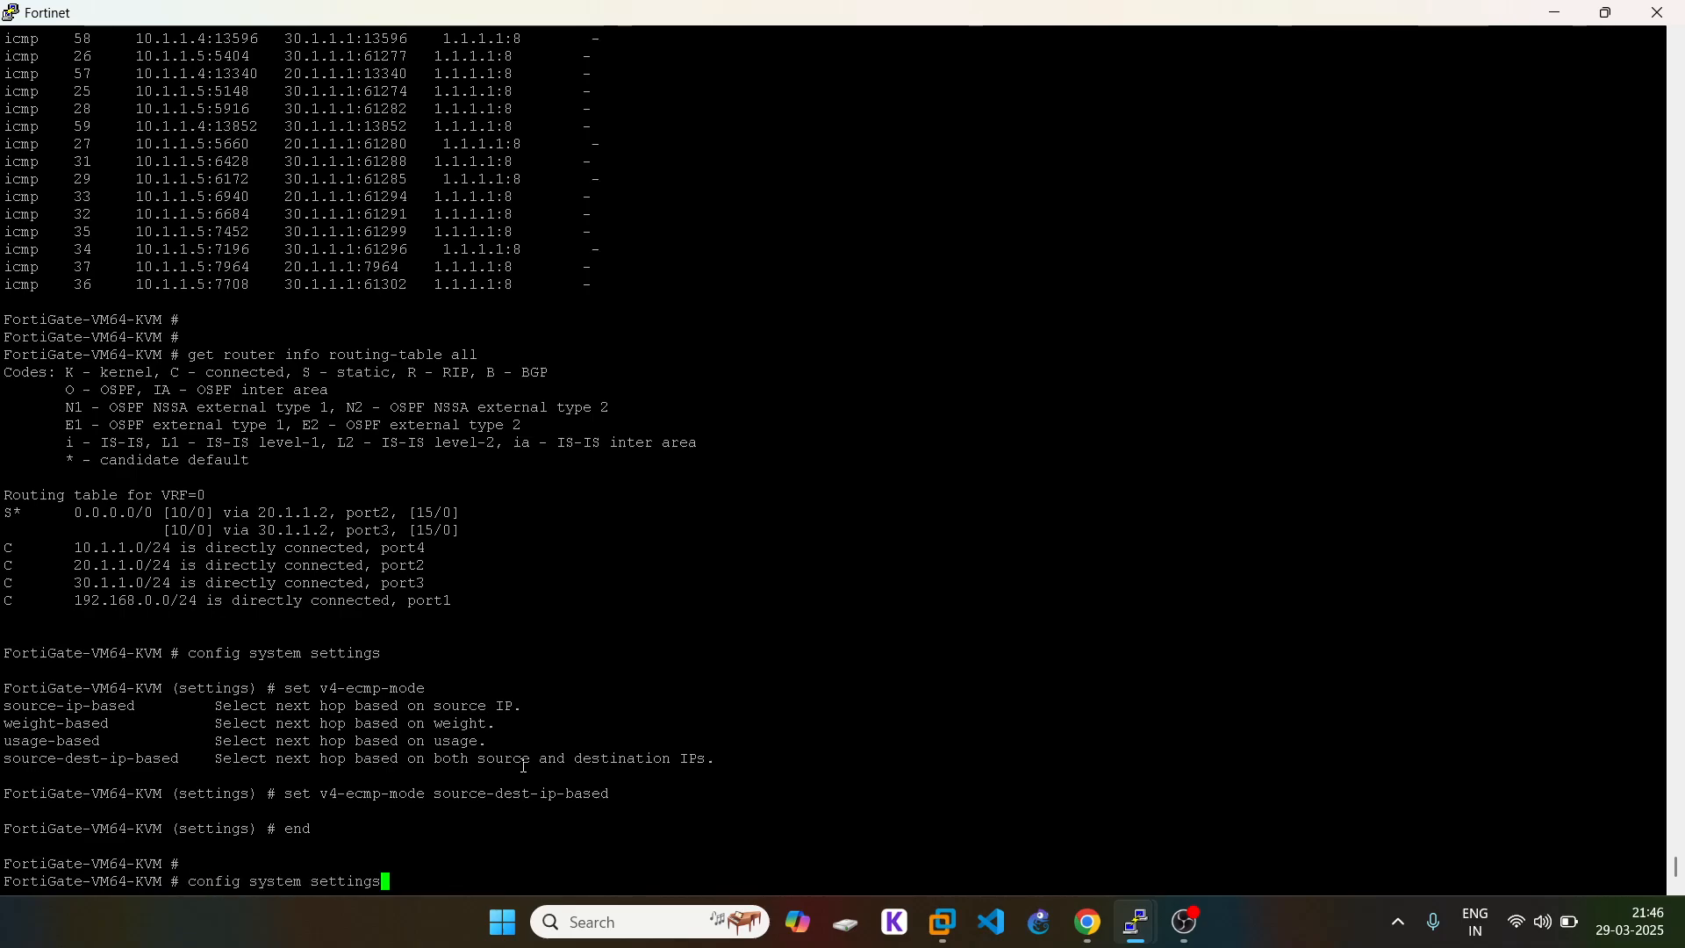
{"action": "key", "text": "Up"}
{"action": "key", "text": "Return"}
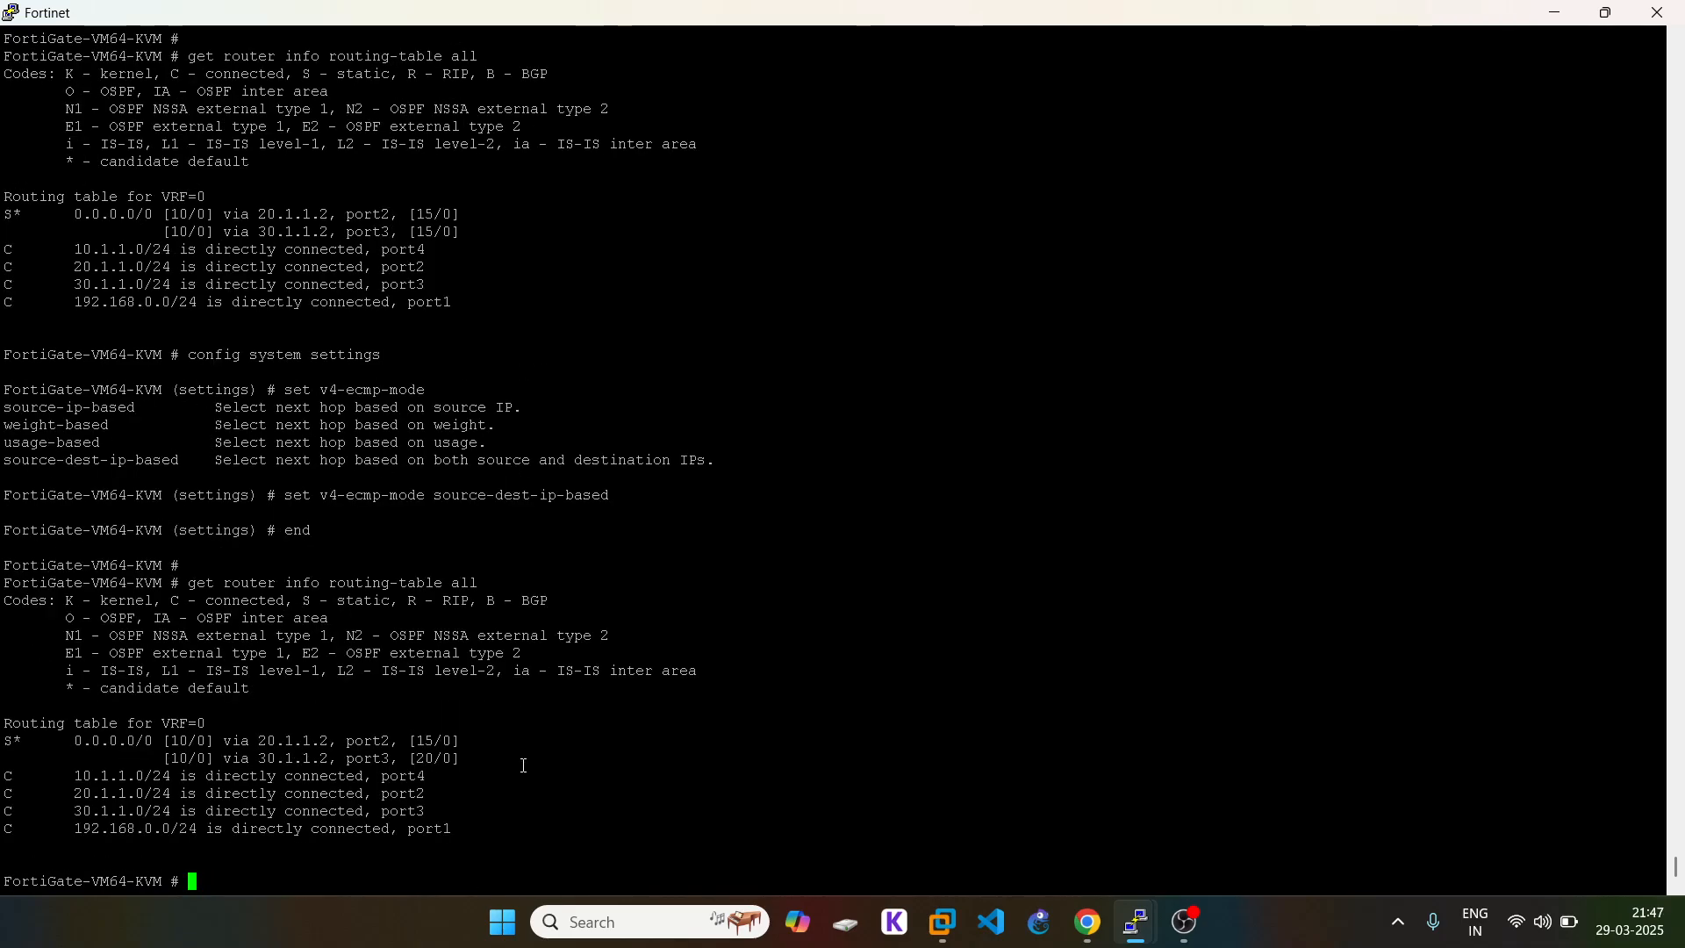
{"action": "triple_click", "coordinate": [312, 739]}
{"action": "left_click", "coordinate": [678, 790]}
Step: Restart VPC7's continuous ping to 1.1.1.1
{"action": "mouse_move", "coordinate": [1136, 924]}
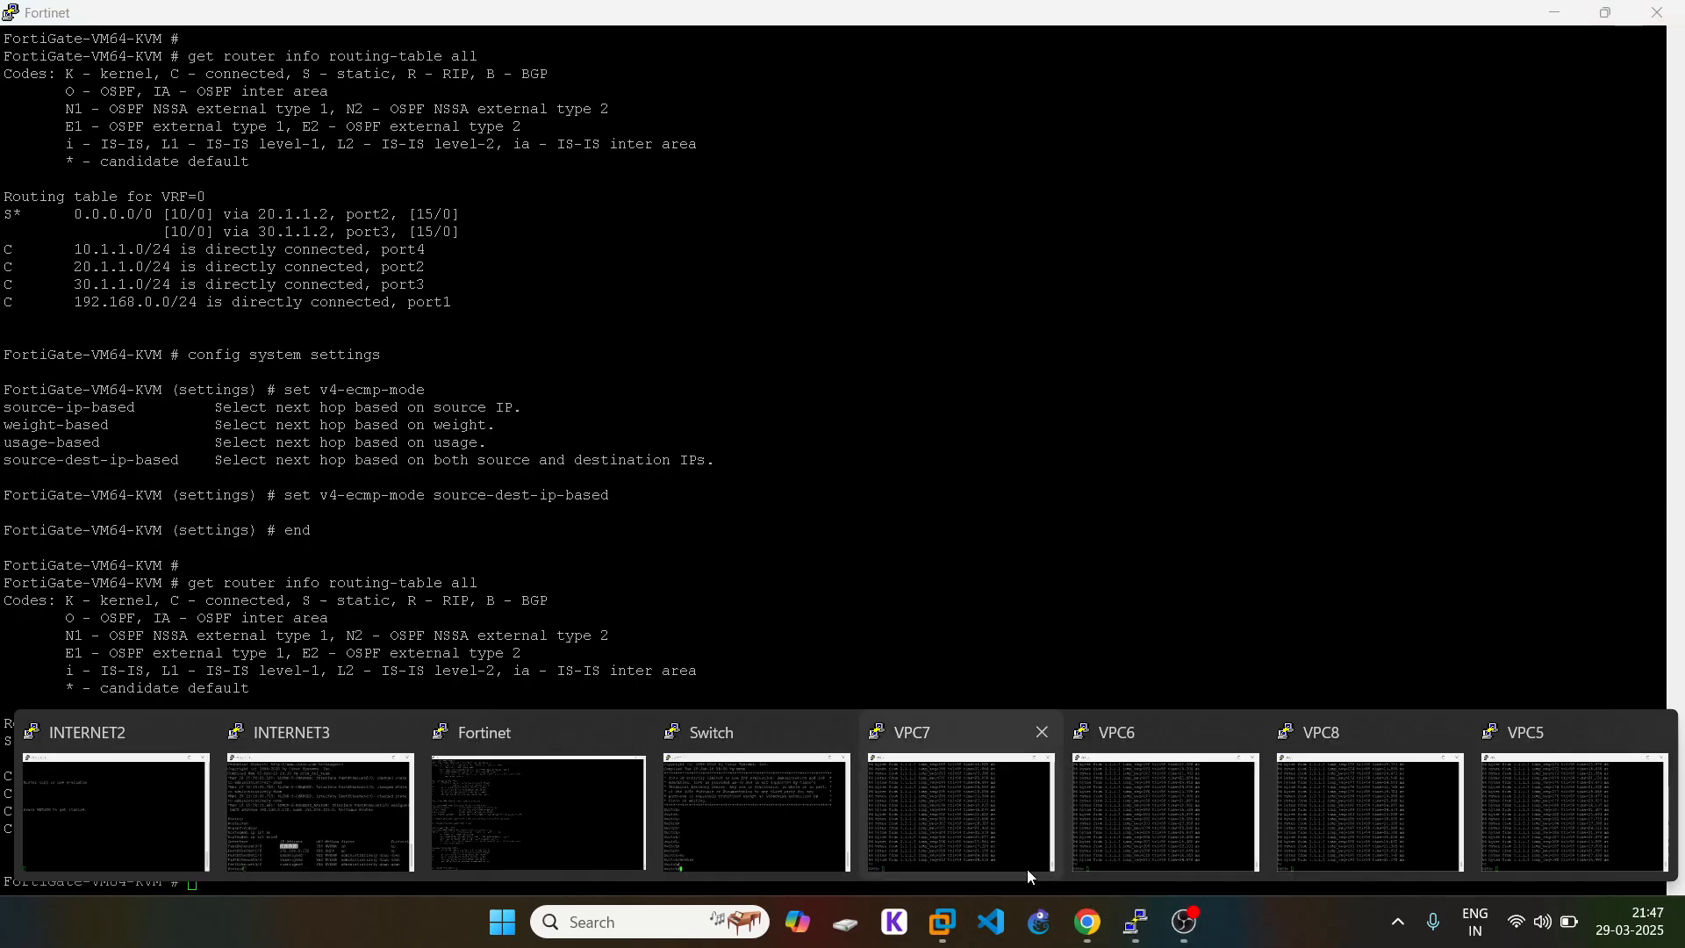
{"action": "left_click", "coordinate": [961, 799]}
{"action": "key", "text": "Up"}
{"action": "key", "text": "Return"}
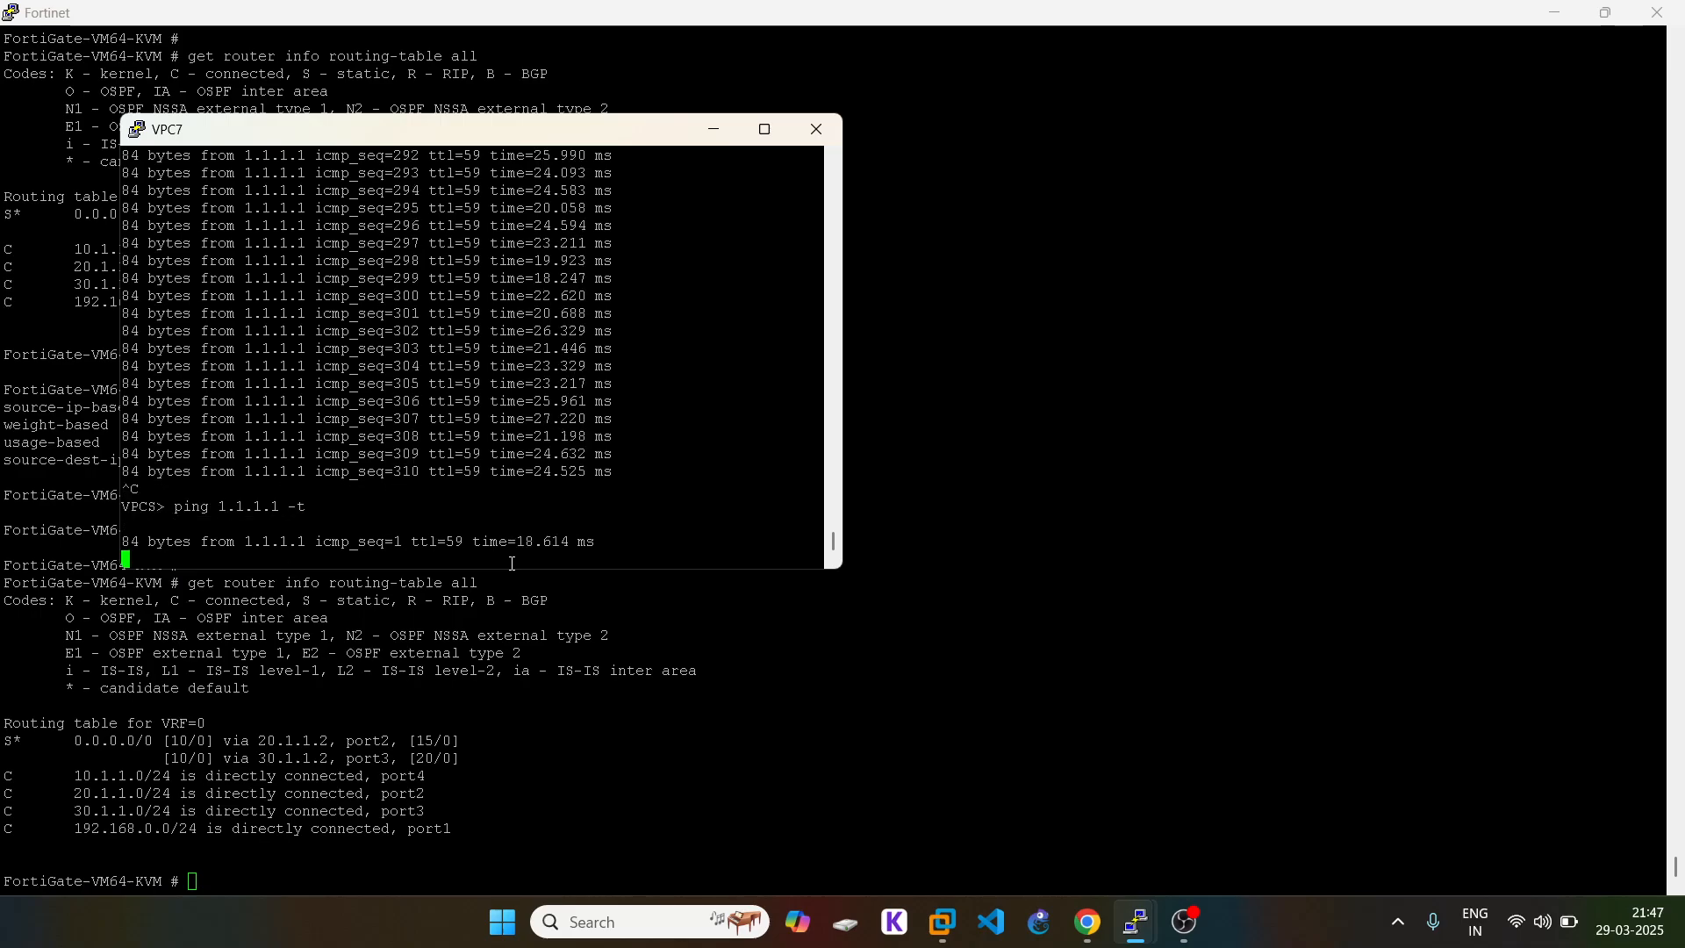
Step: Stop and rerun VPC6's continuous ping to 1.1.1.1
{"action": "left_click", "coordinate": [556, 582]}
{"action": "mouse_move", "coordinate": [1155, 925]}
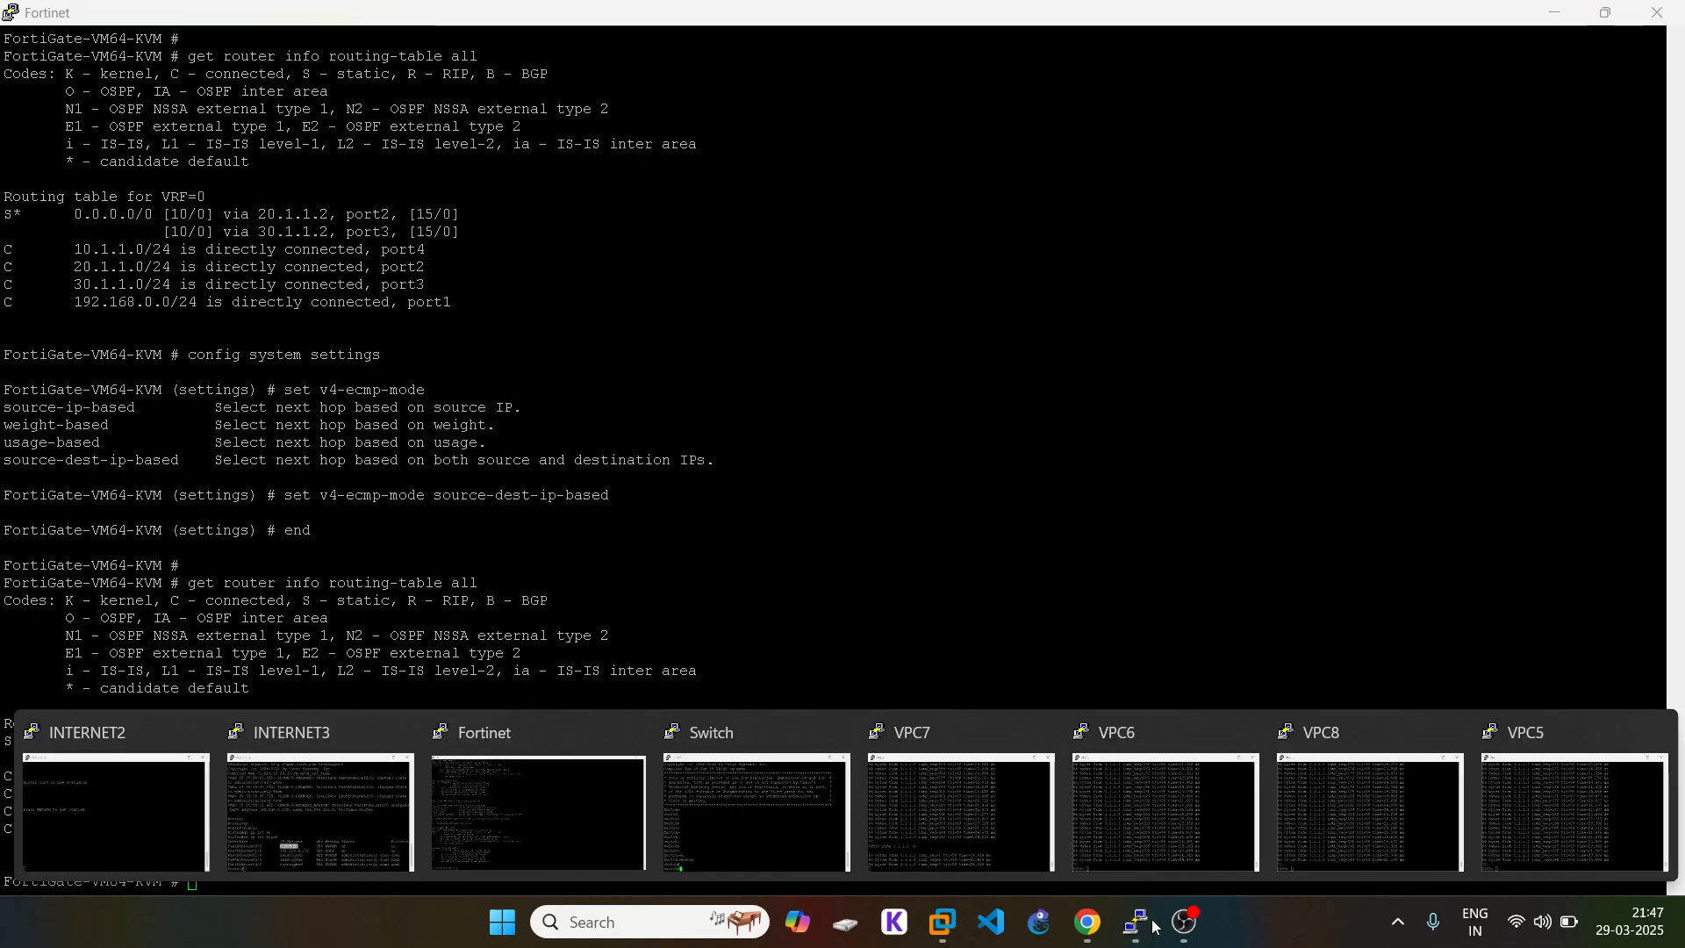
{"action": "left_click", "coordinate": [1161, 810]}
{"action": "key", "text": "ctrl+c"}
{"action": "key", "text": "Up"}
{"action": "key", "text": "Return"}
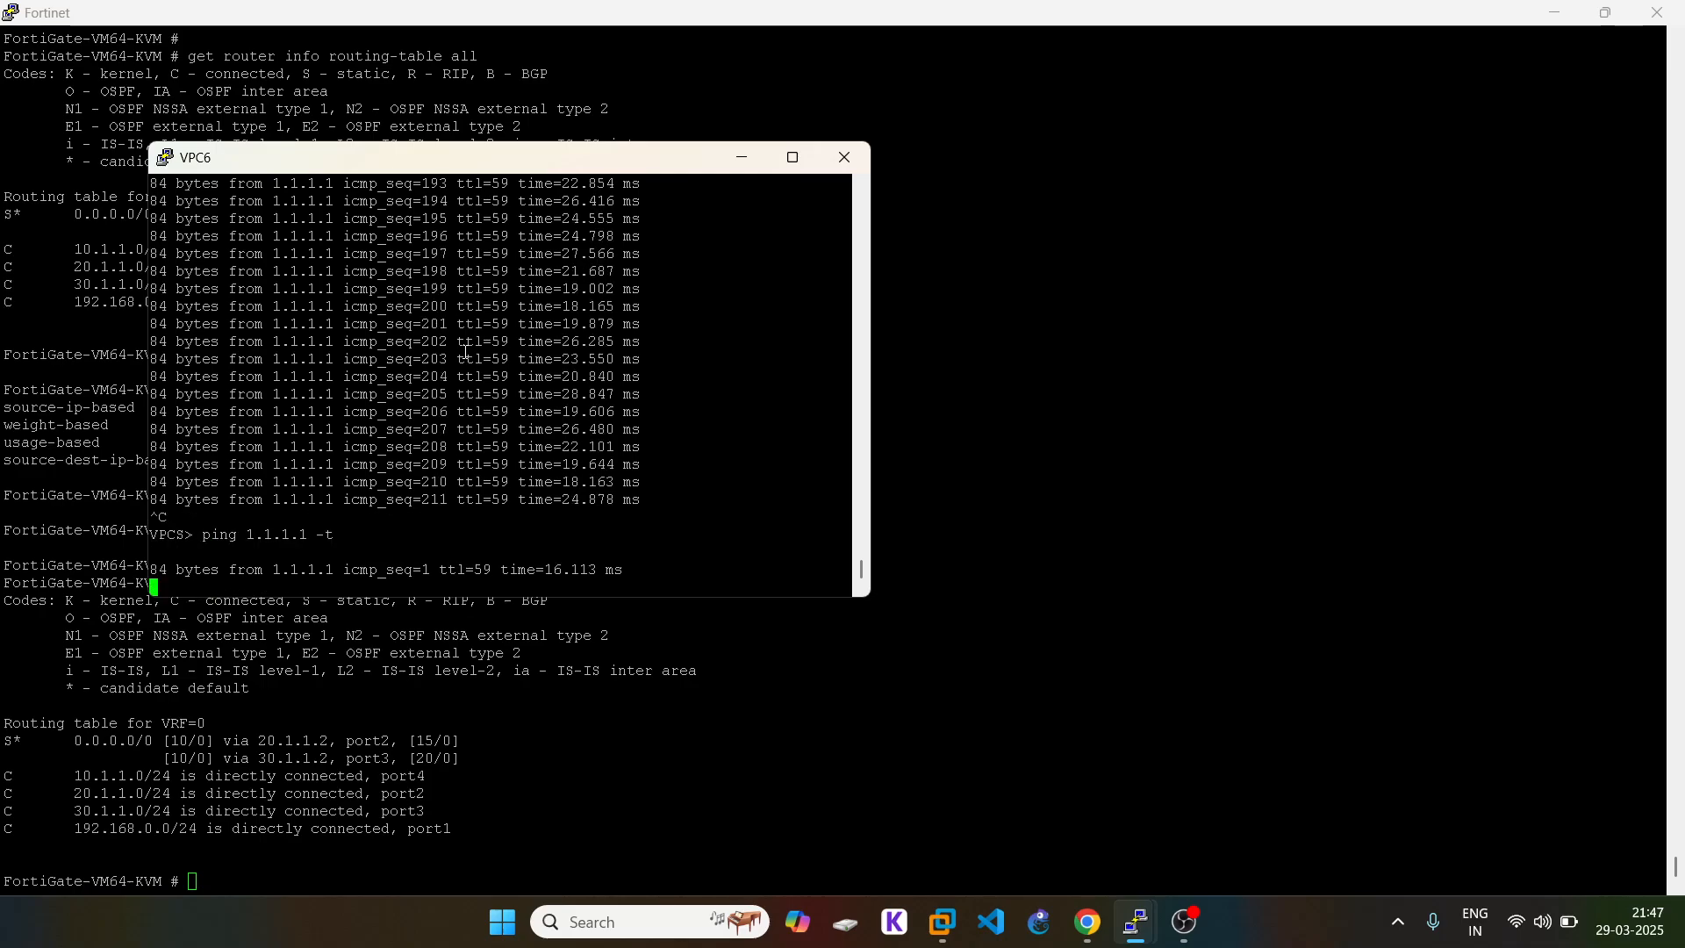
{"action": "left_click", "coordinate": [1064, 845]}
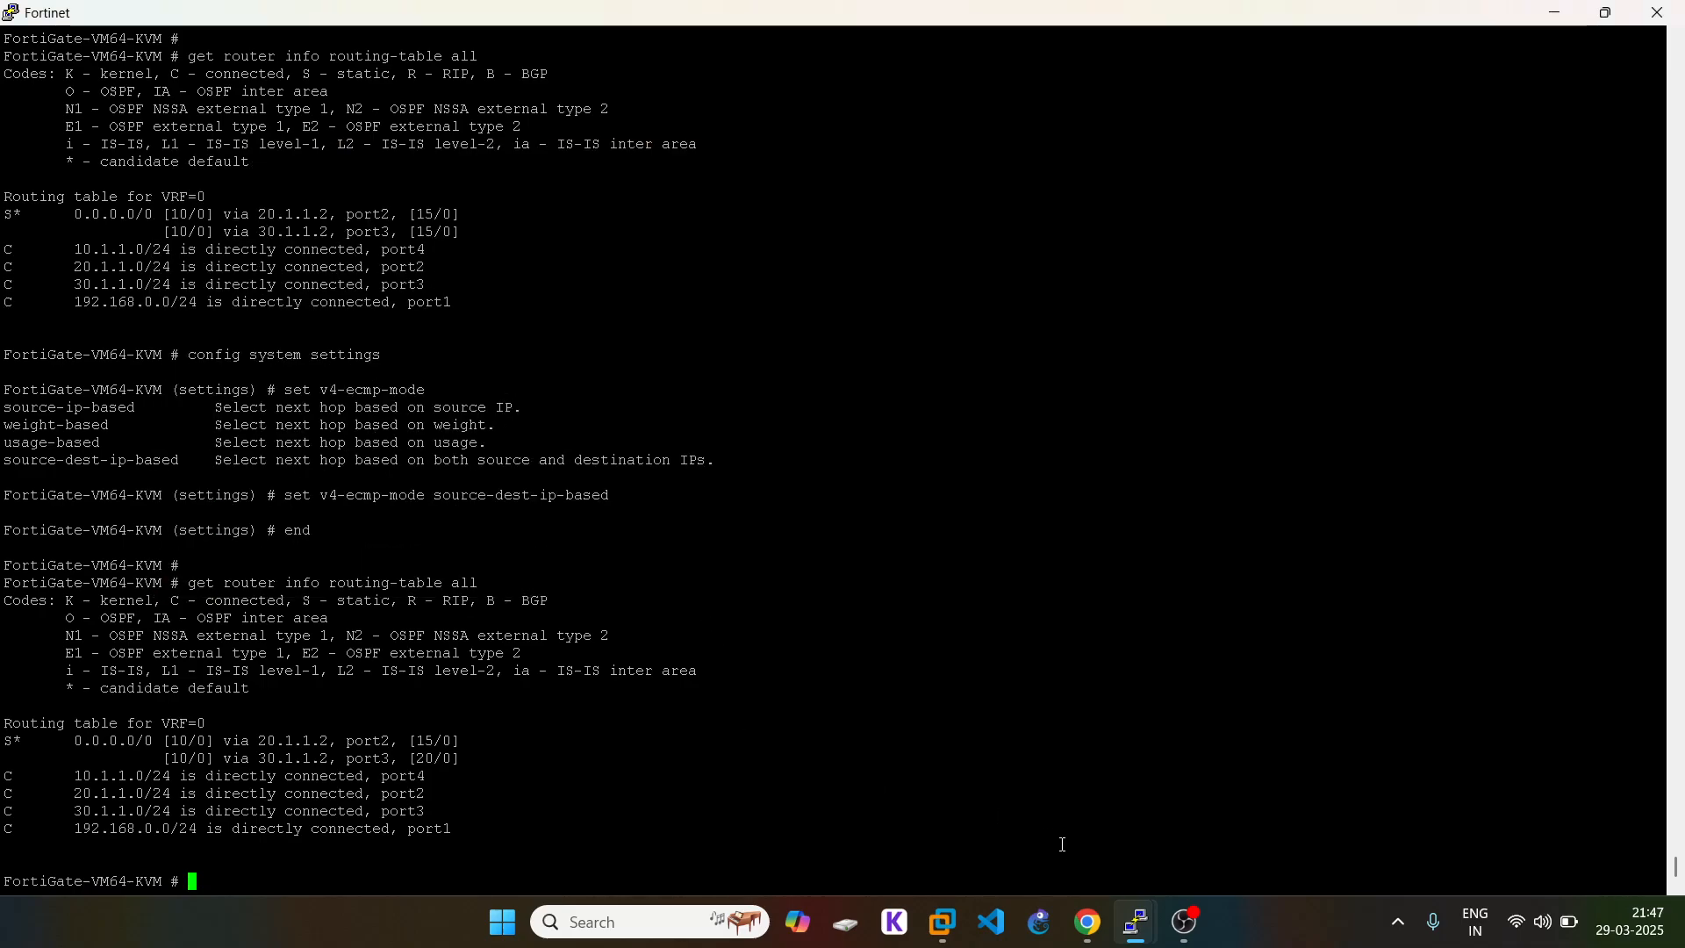
Step: Rerun the ping to 1.1.1.1 on VPC8 and VPC5, then return to the FortiGate console
{"action": "left_click", "coordinate": [1129, 932]}
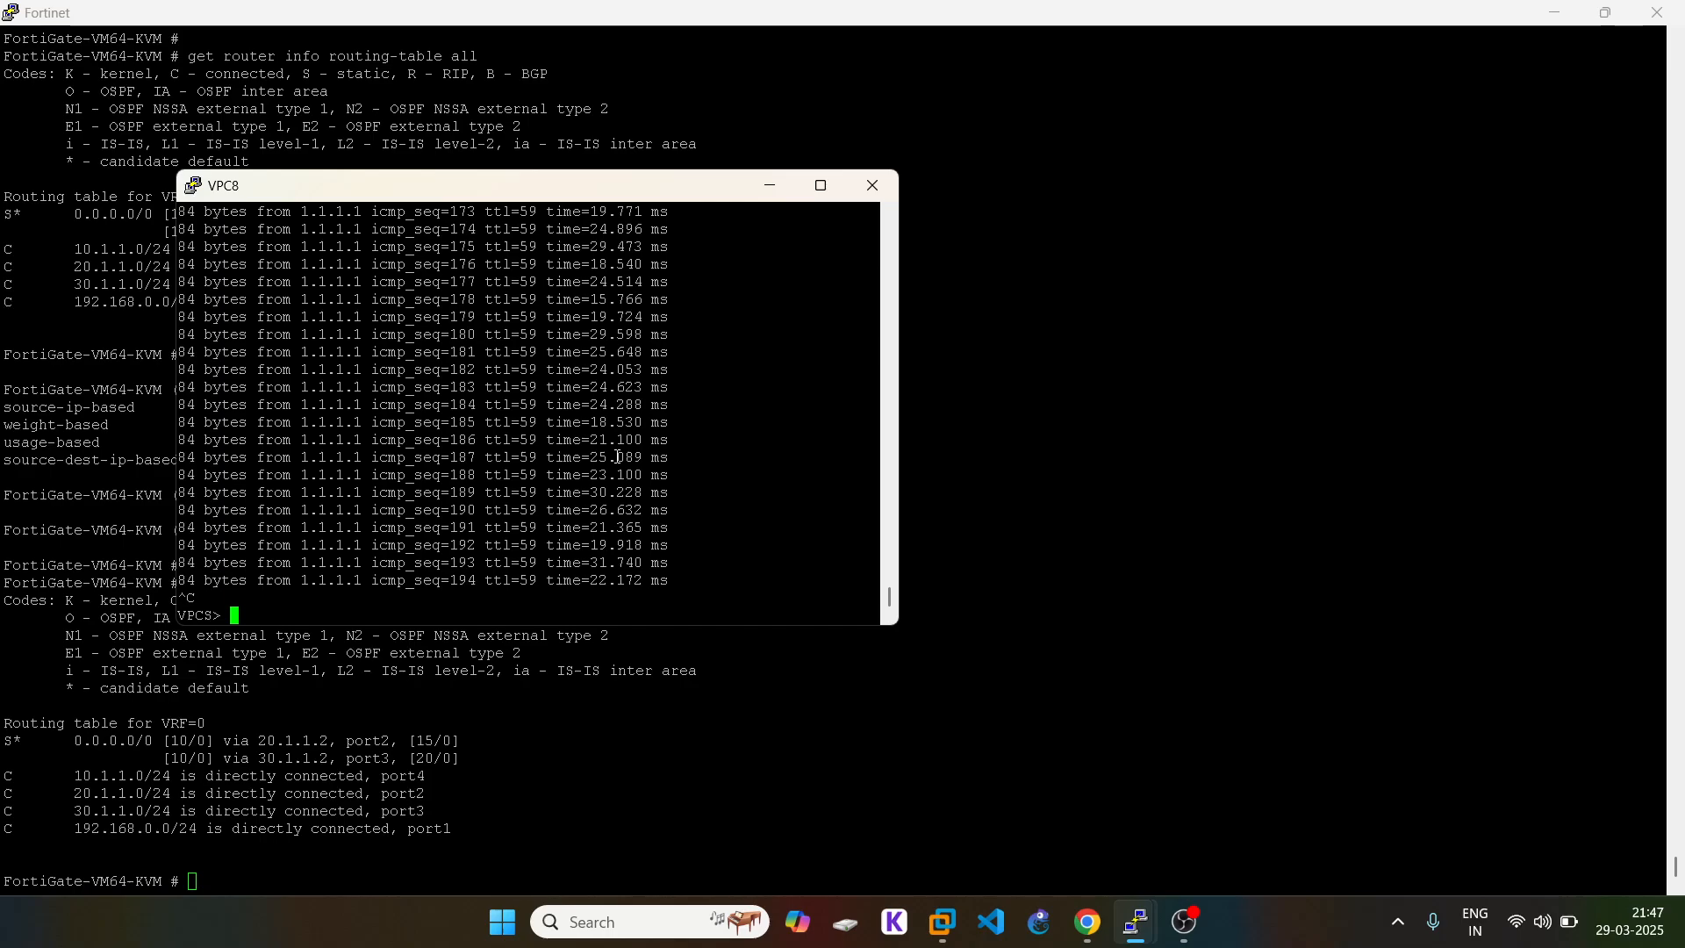
{"action": "key", "text": "Up"}
{"action": "key", "text": "Return"}
{"action": "left_click", "coordinate": [1104, 658]}
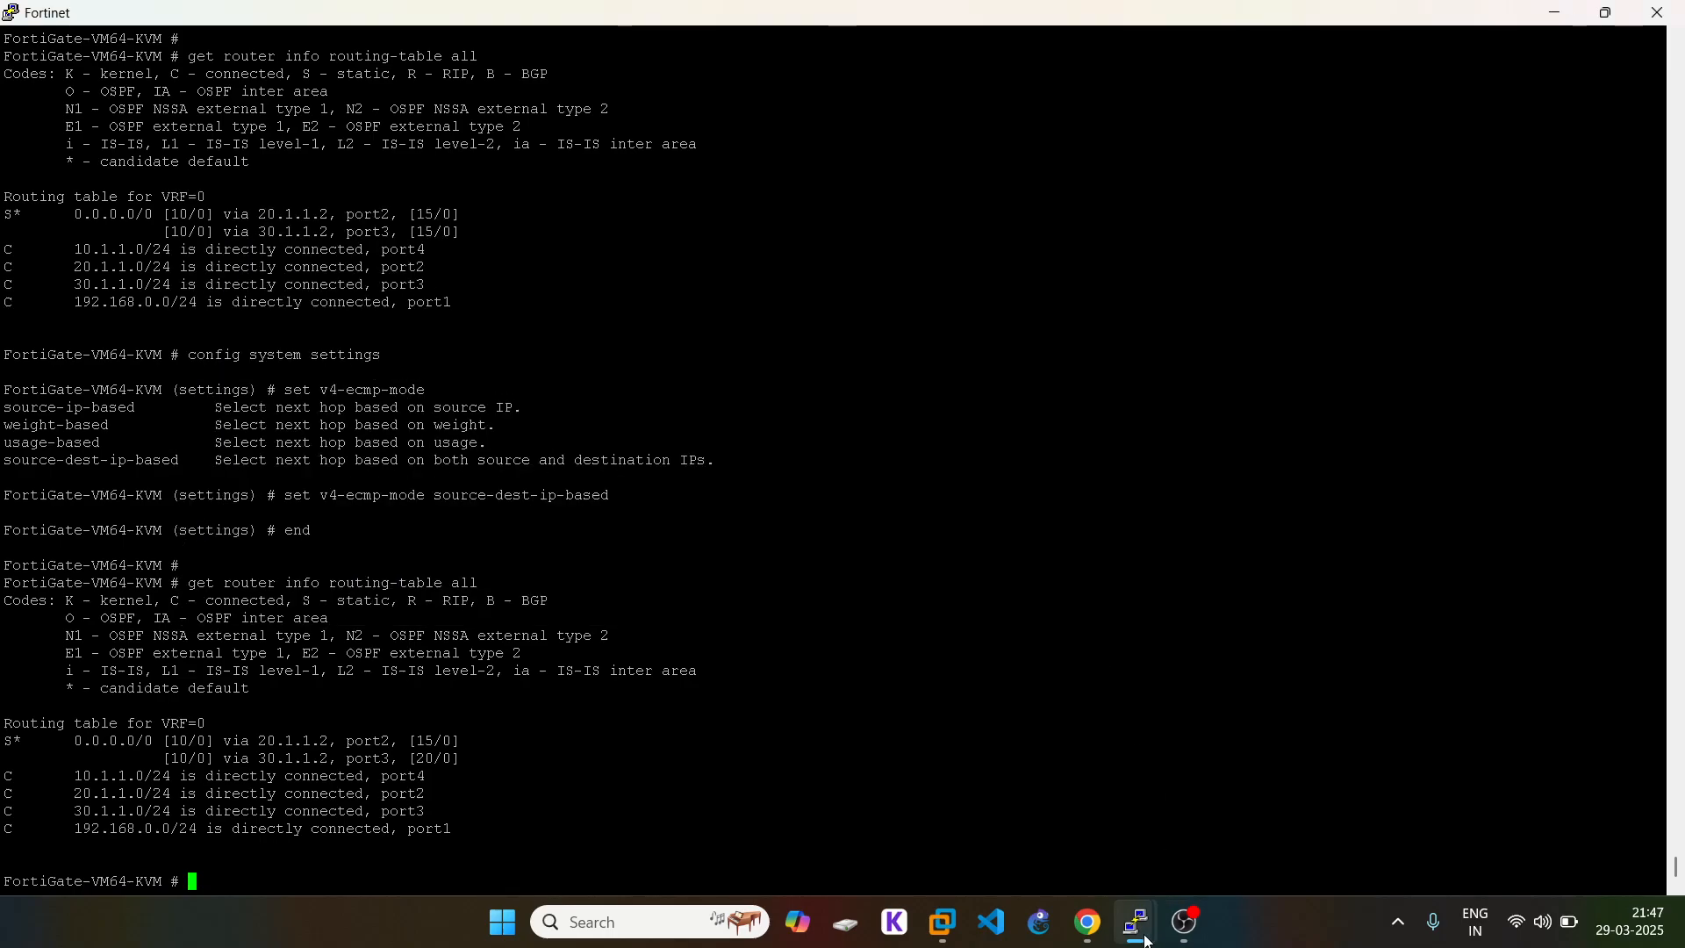
{"action": "mouse_move", "coordinate": [1136, 923]}
{"action": "left_click", "coordinate": [1529, 817]}
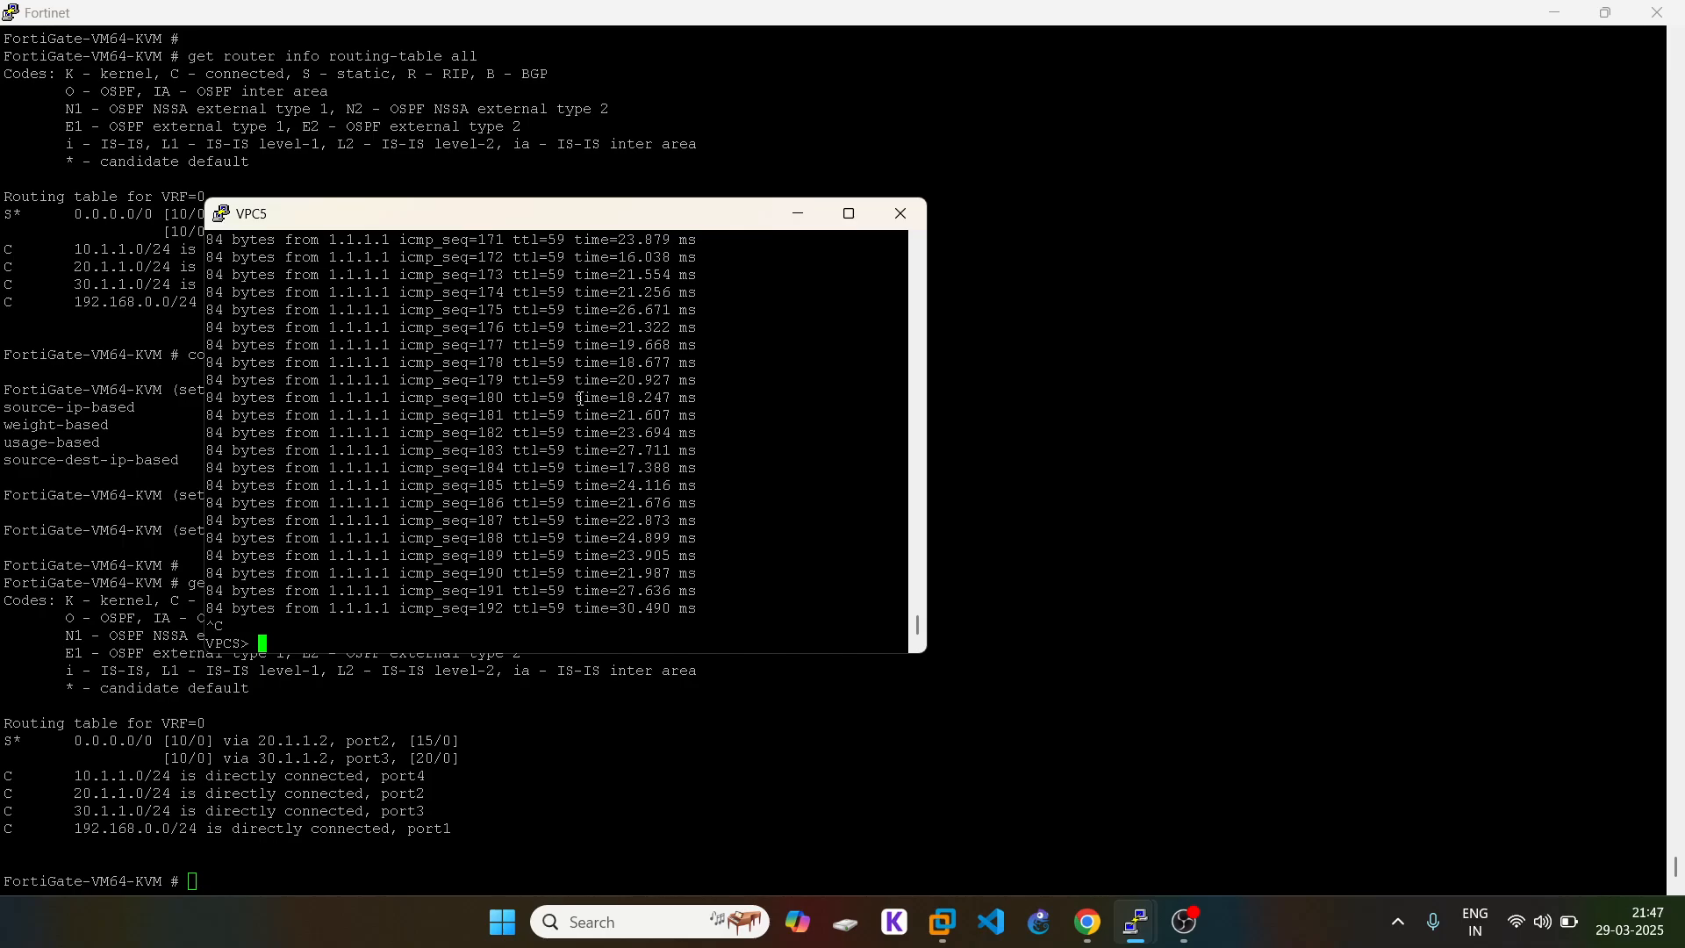
{"action": "key", "text": "Up"}
{"action": "key", "text": "Return"}
{"action": "left_click", "coordinate": [373, 739]}
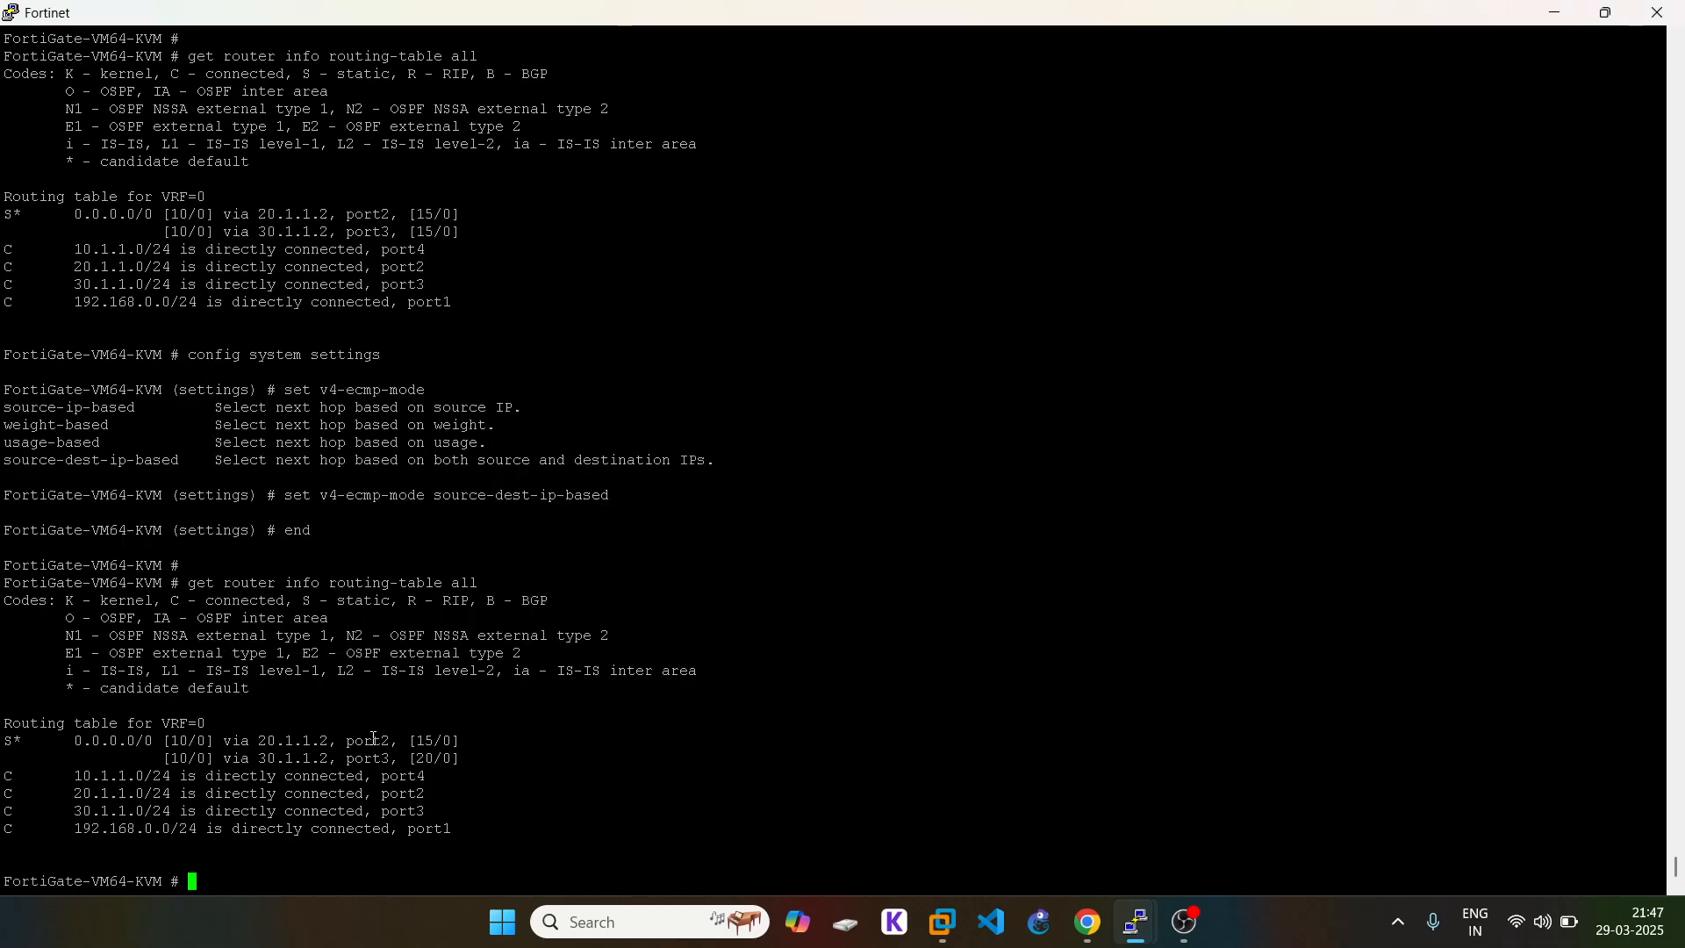
Step: Run 'get system session list' twice, paging through ICMP sessions to 1.1.1.1 NATed via 20.1.1.1
{"action": "type", "text": "get system session list"}
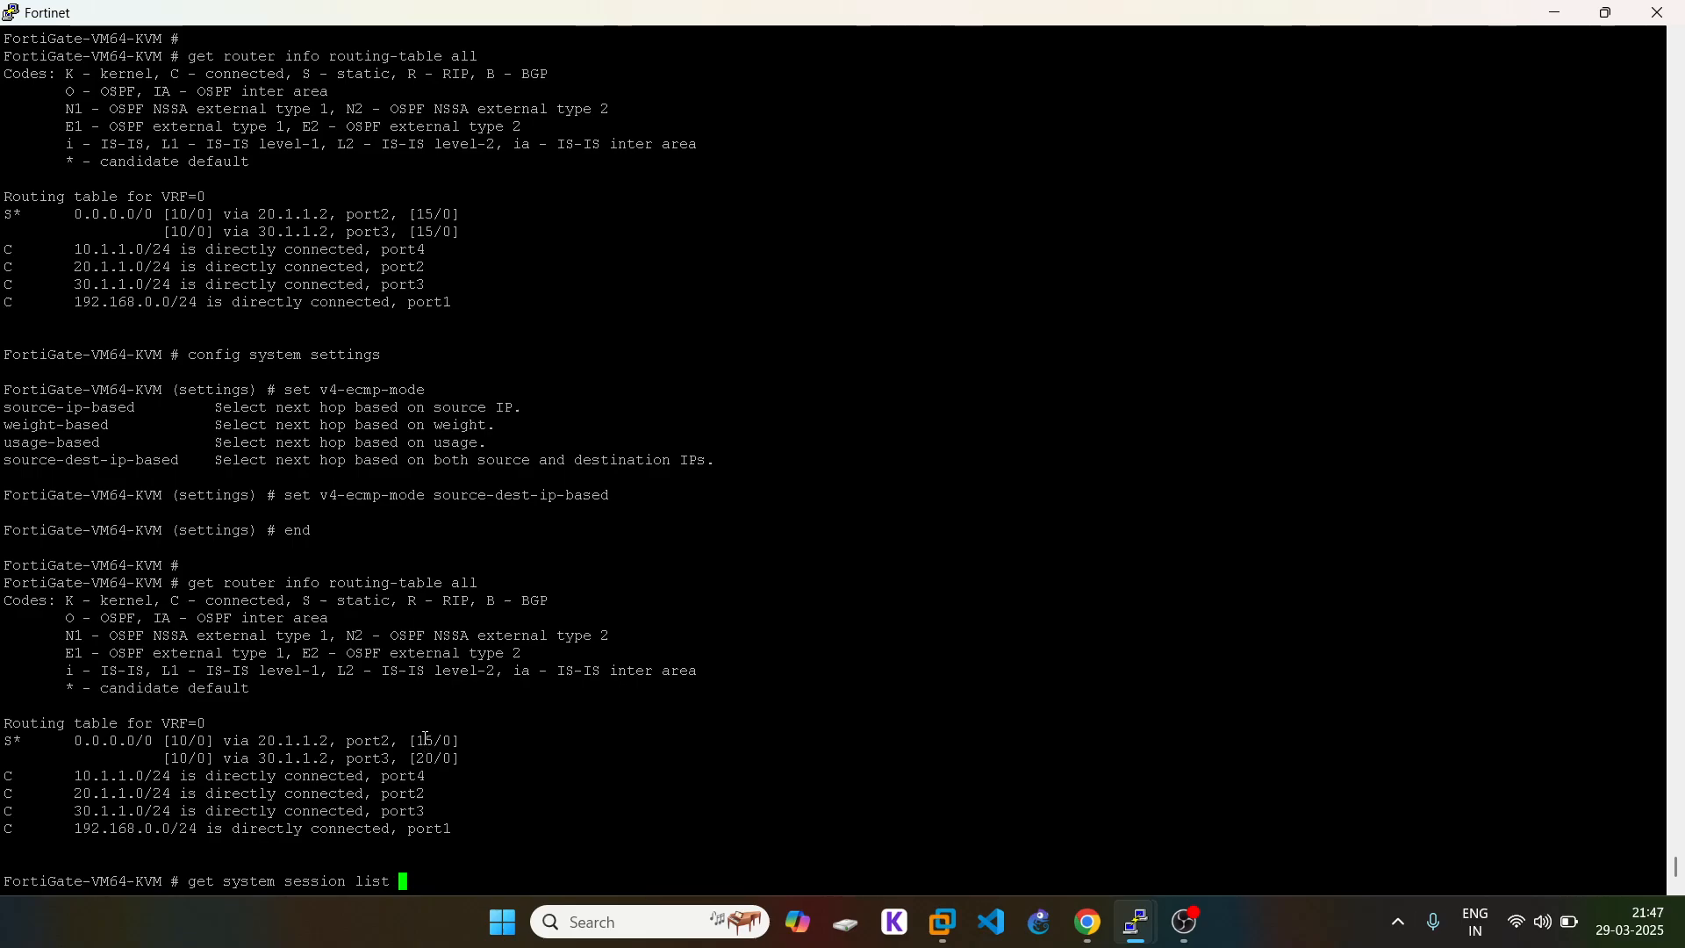
{"action": "left_click_drag", "start_coordinate": [459, 740], "coordinate": [199, 739]}
{"action": "left_click", "coordinate": [304, 746]}
{"action": "key", "text": "Return"}
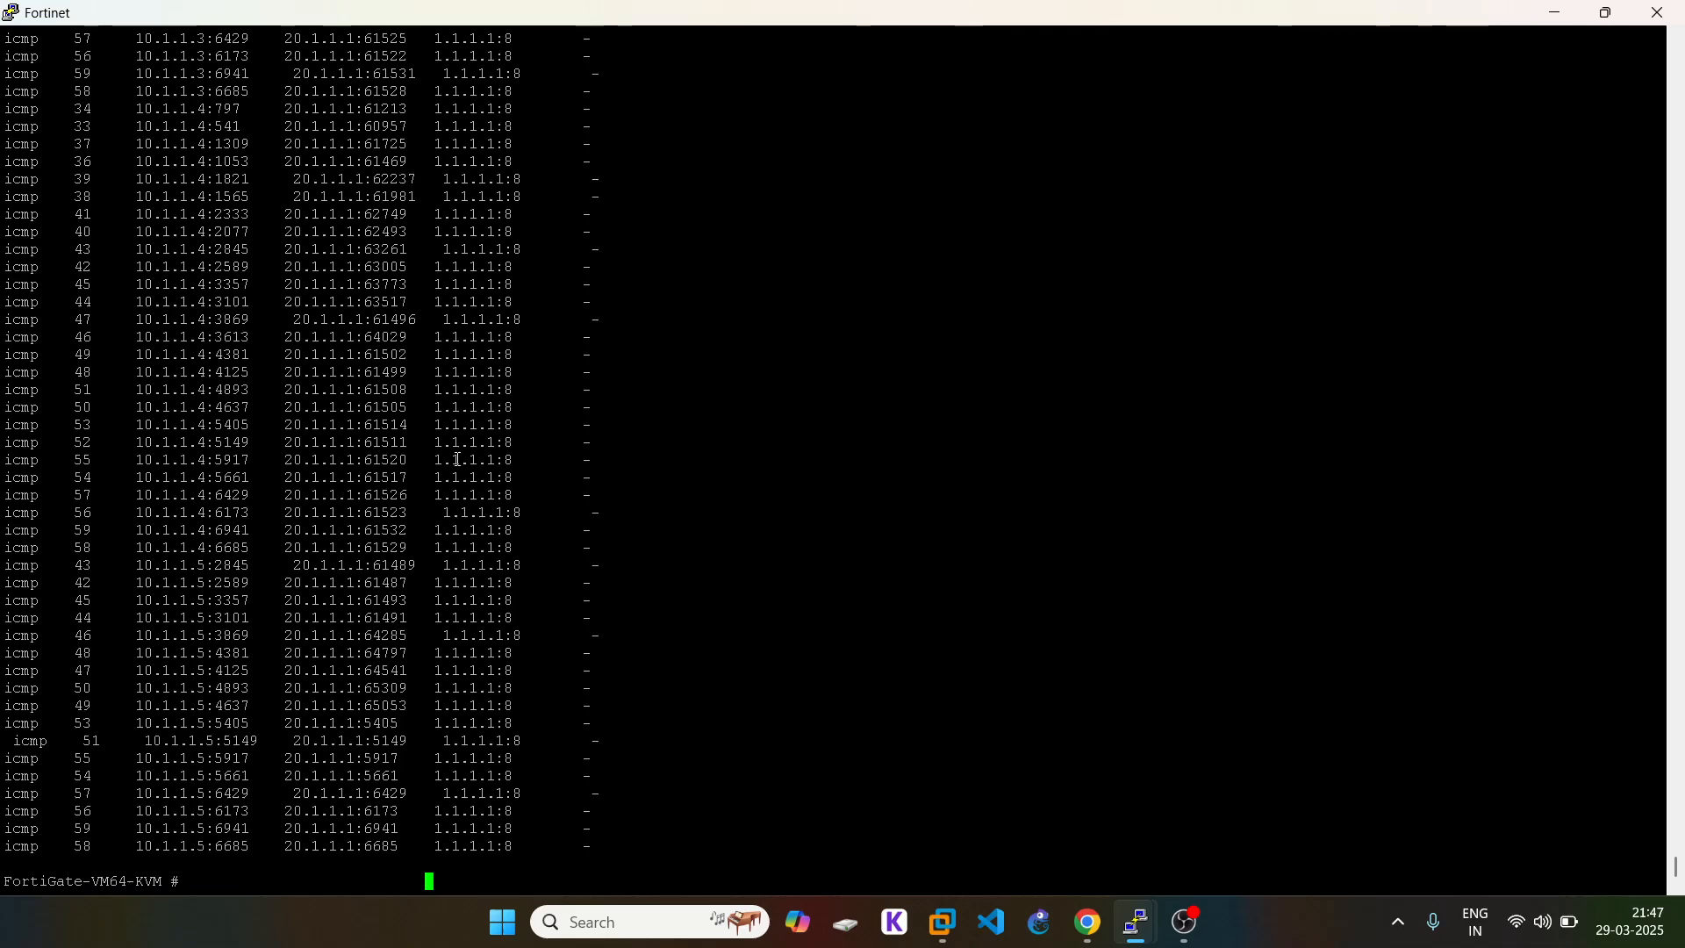
{"action": "scroll", "coordinate": [458, 459], "scroll_direction": "up", "scroll_amount": 16}
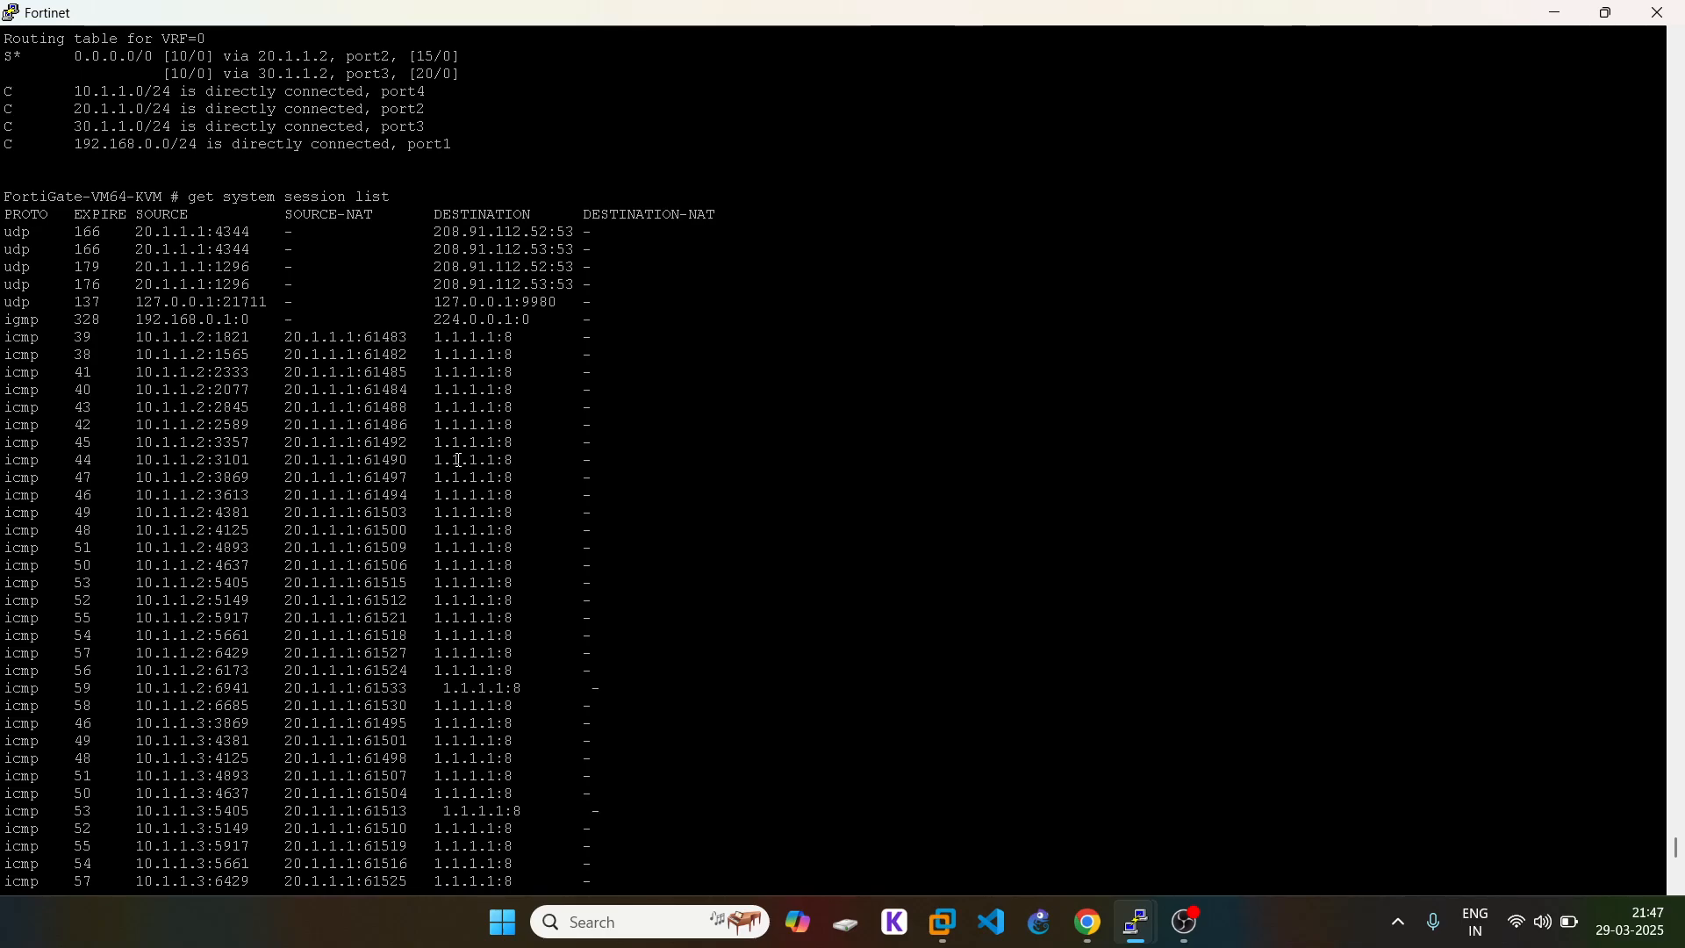
{"action": "key", "text": "Return"}
{"action": "key", "text": "Return"}
{"action": "key", "text": "Up"}
{"action": "key", "text": "Return"}
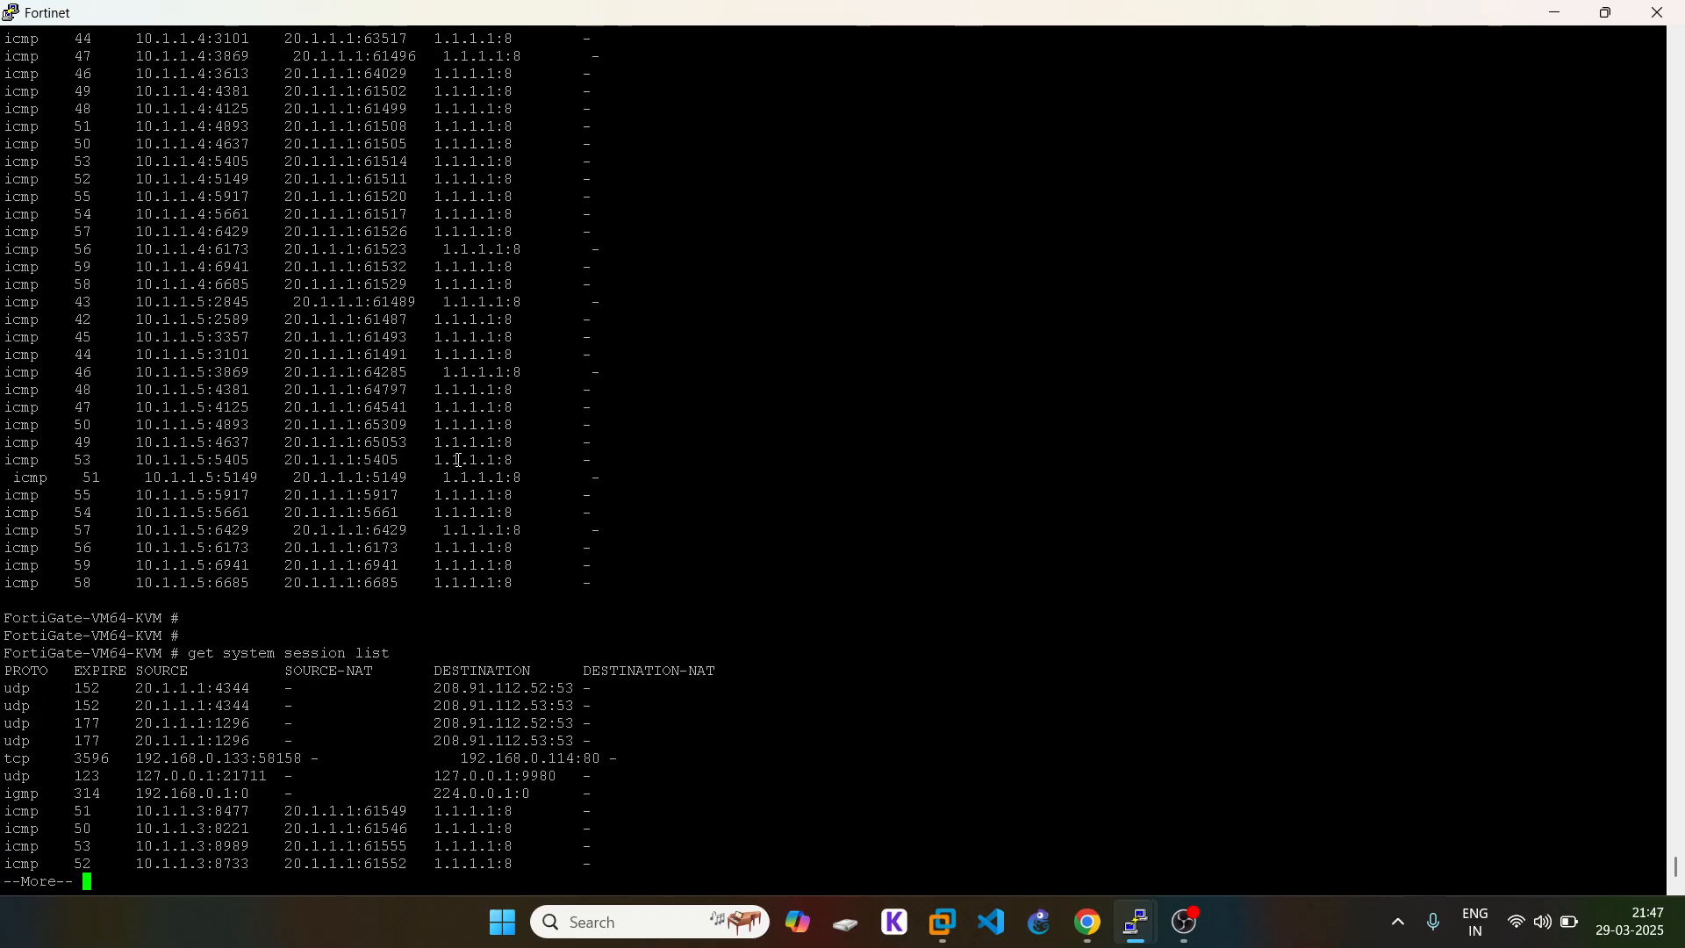
{"action": "key", "text": "space"}
{"action": "key", "text": "space"}
{"action": "key", "text": "space"}
{"action": "key", "text": "space"}
{"action": "key", "text": "space"}
{"action": "key", "text": "space"}
{"action": "key", "text": "space"}
{"action": "key", "text": "space"}
{"action": "key", "text": "space"}
{"action": "key", "text": "space"}
{"action": "key", "text": "space"}
{"action": "key", "text": "space"}
{"action": "key", "text": "space"}
{"action": "key", "text": "space"}
{"action": "key", "text": "space"}
{"action": "key", "text": "space"}
{"action": "key", "text": "space"}
{"action": "key", "text": "space"}
{"action": "key", "text": "space"}
{"action": "key", "text": "space"}
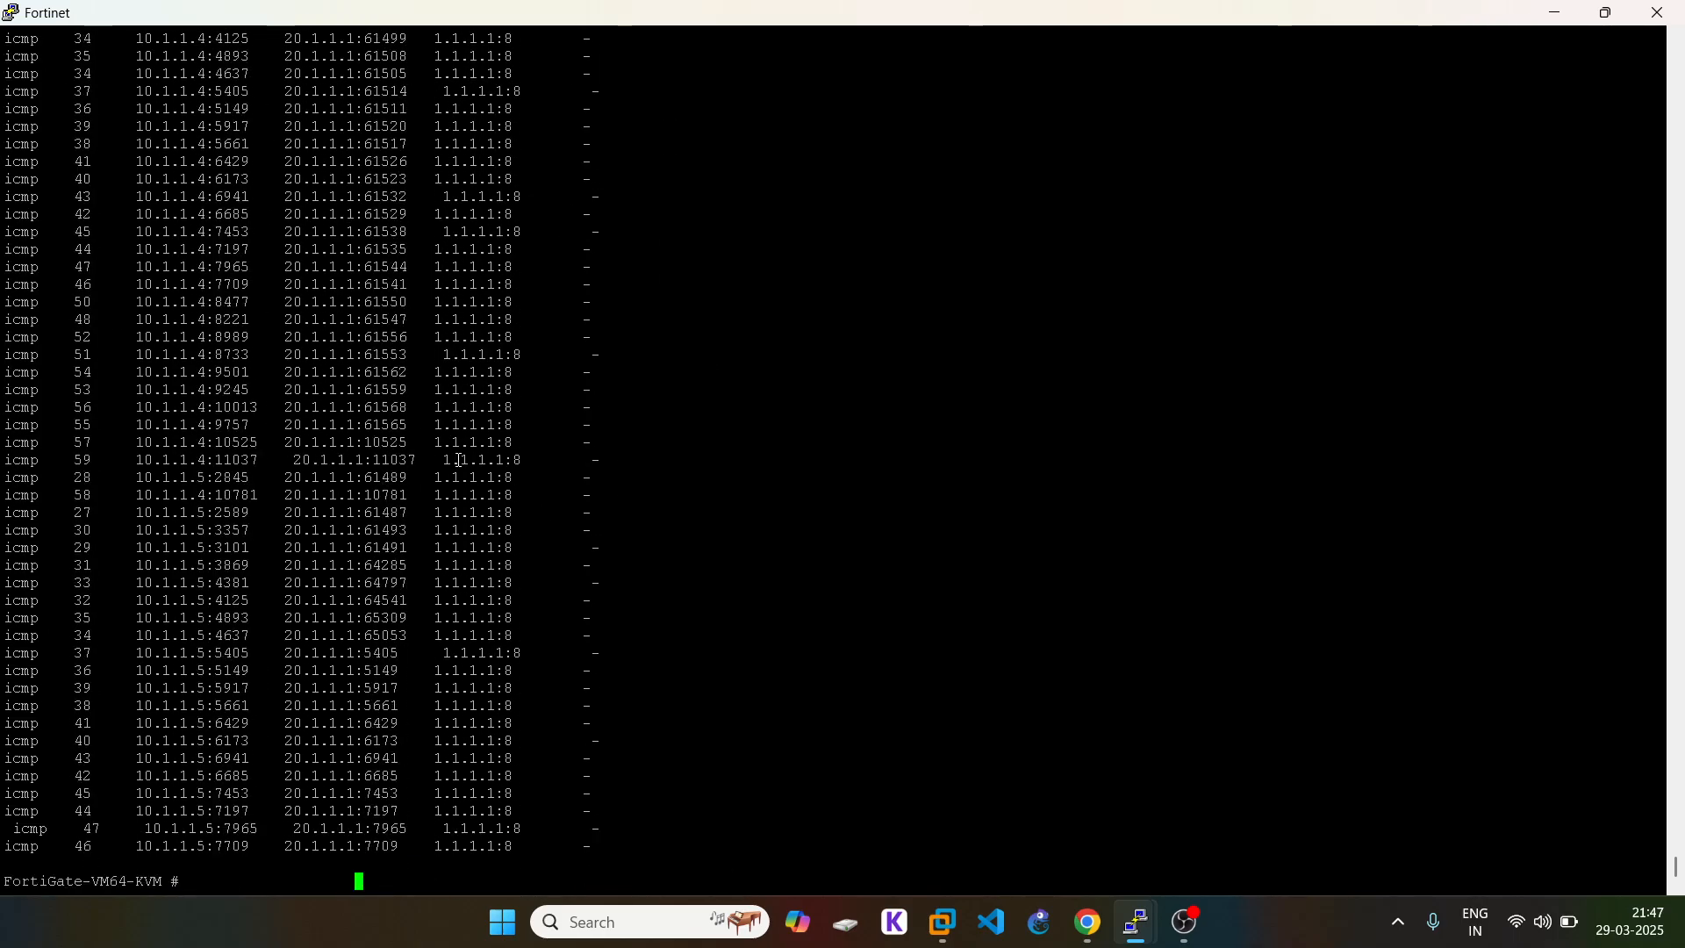
{"action": "key", "text": "Return"}
{"action": "key", "text": "Return"}
{"action": "key", "text": "Return"}
{"action": "key", "text": "Return"}
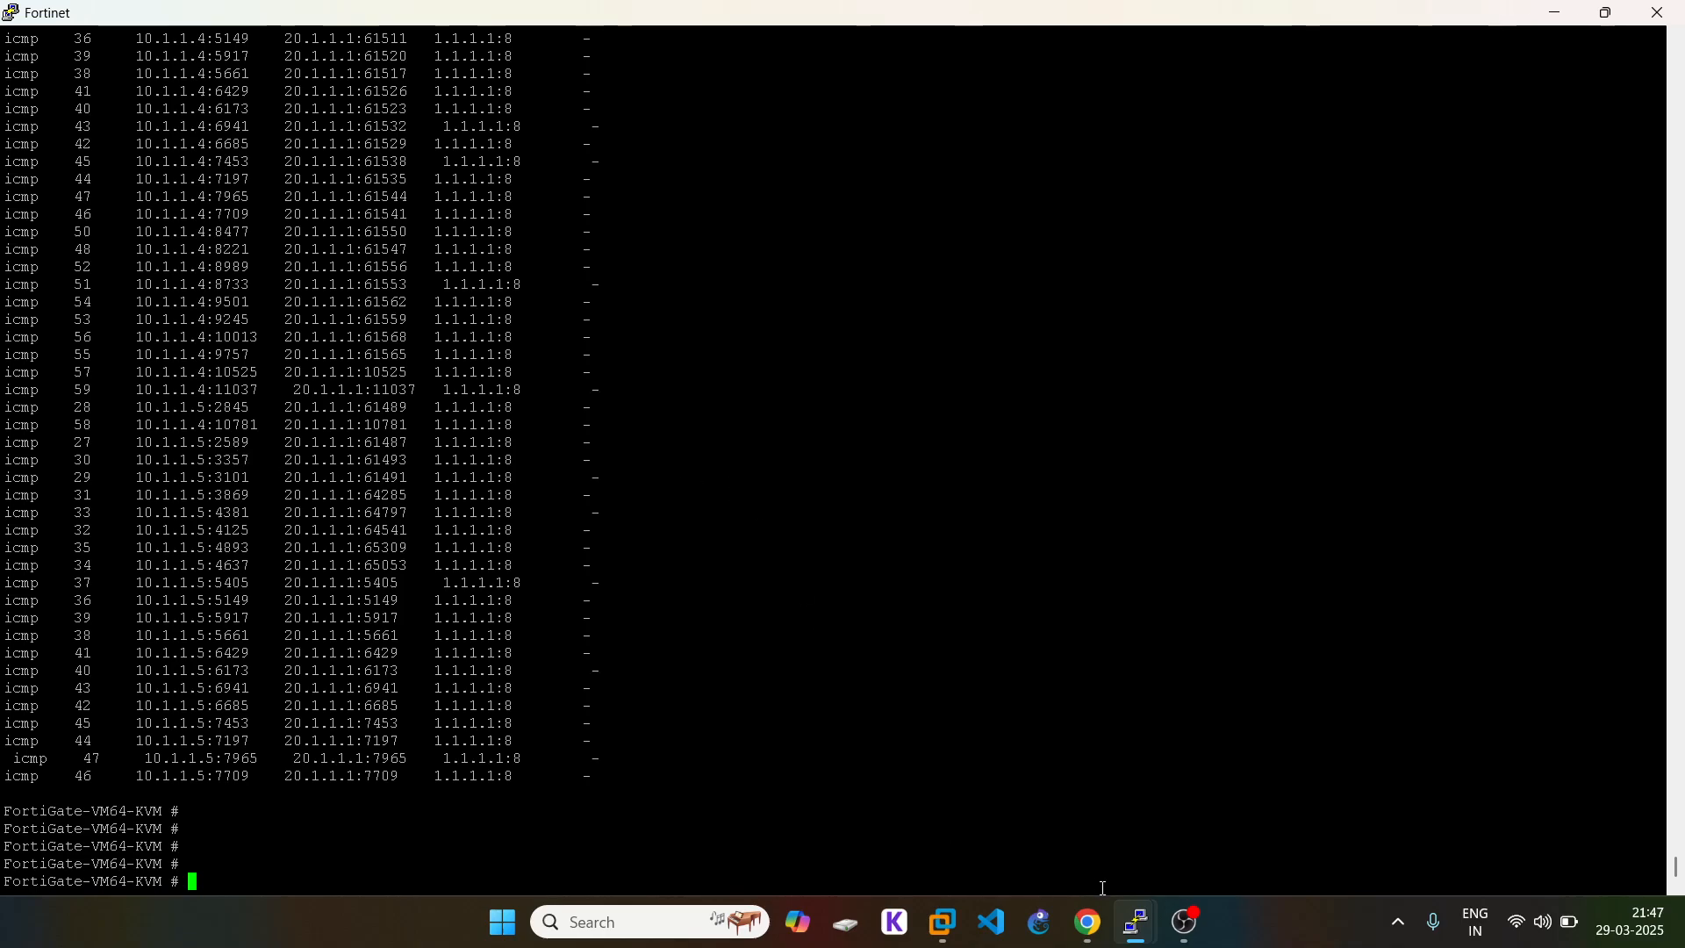
Step: Show the EVE lab topology in Chrome, then return to the FortiGate console window
{"action": "left_click", "coordinate": [1088, 936]}
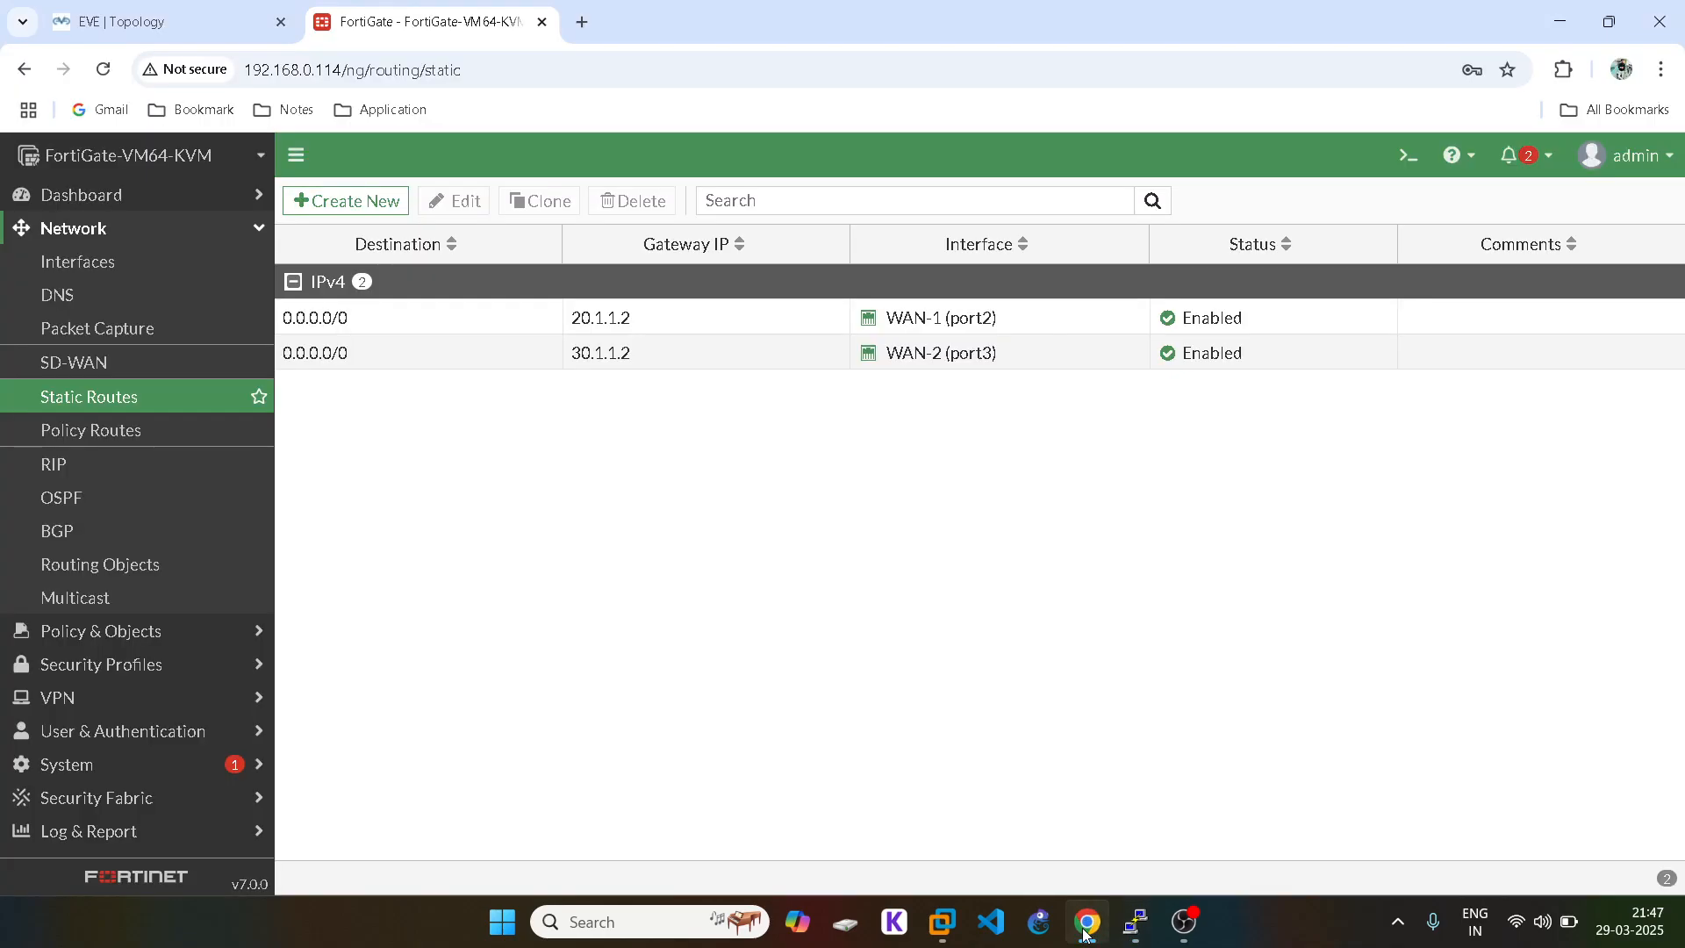
{"action": "left_click", "coordinate": [161, 14]}
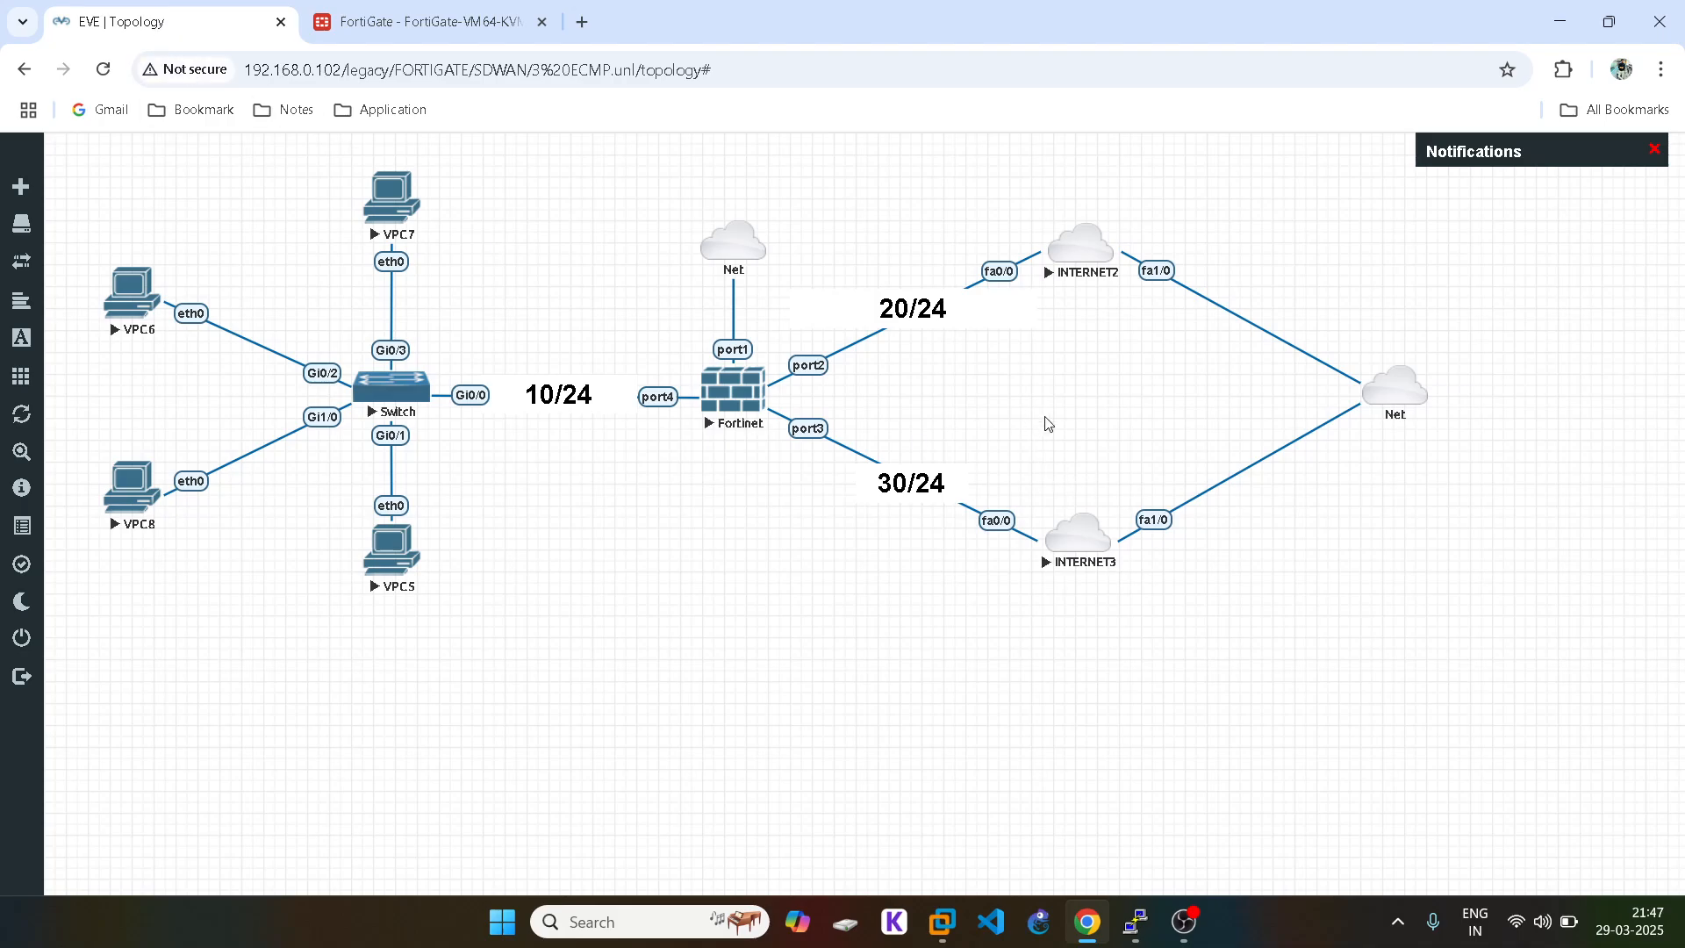
{"action": "mouse_move", "coordinate": [1135, 921]}
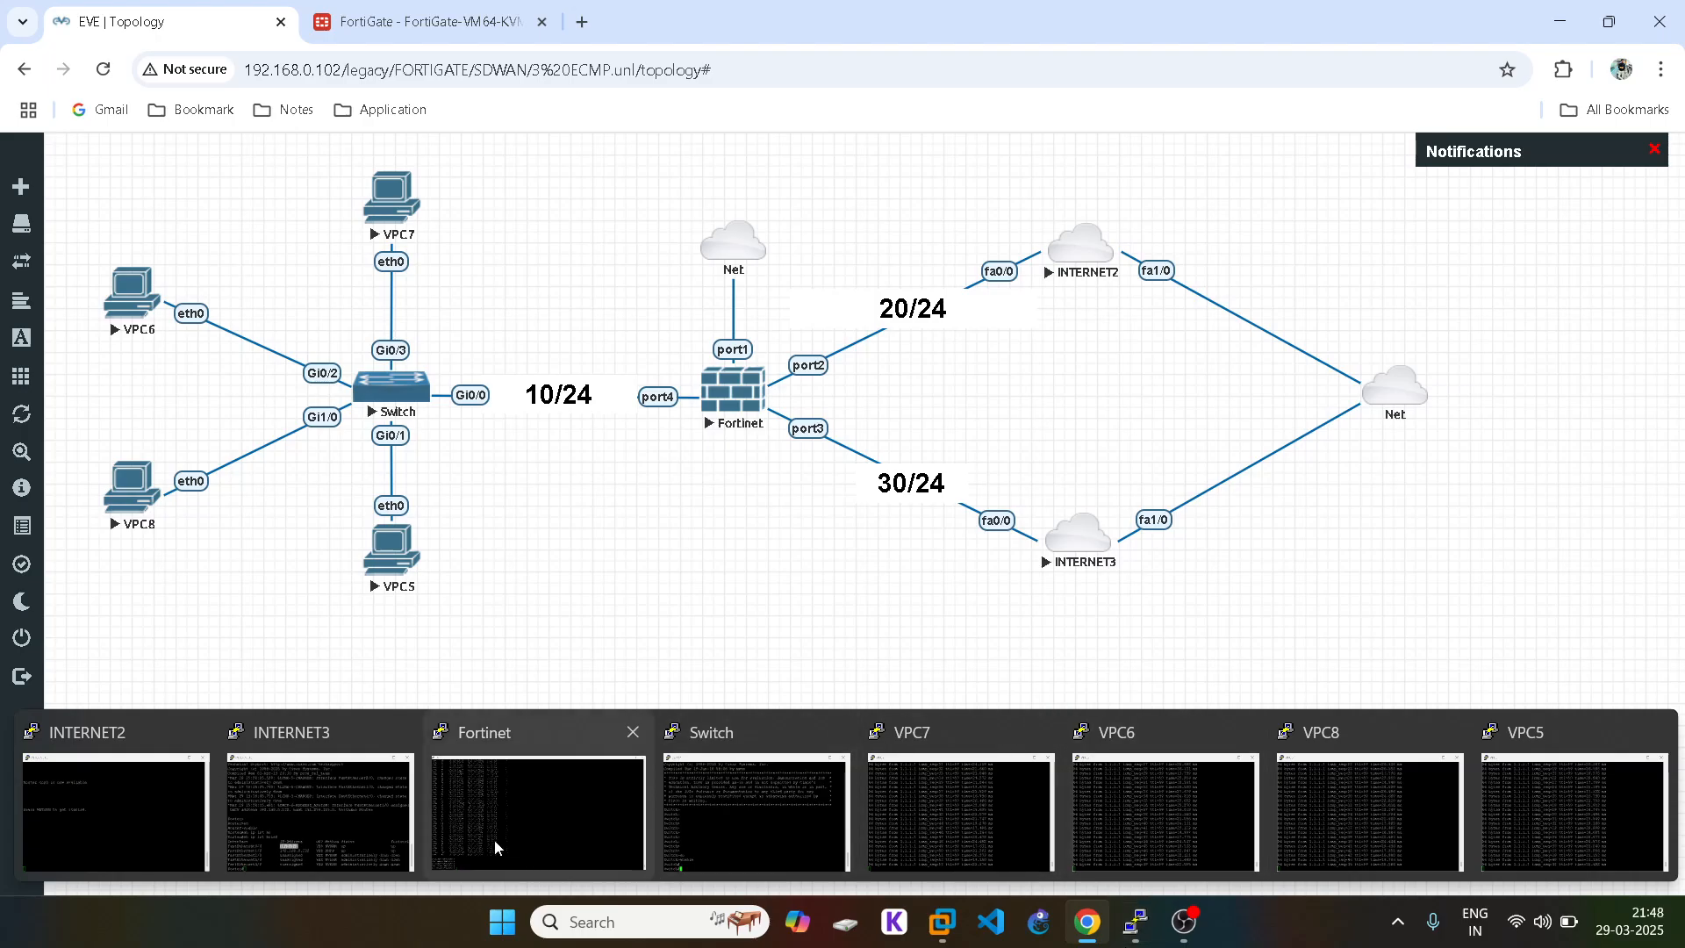
{"action": "left_click", "coordinate": [526, 777]}
Step: Rerun 'get system session list' and page through the session output
{"action": "key", "text": "Up"}
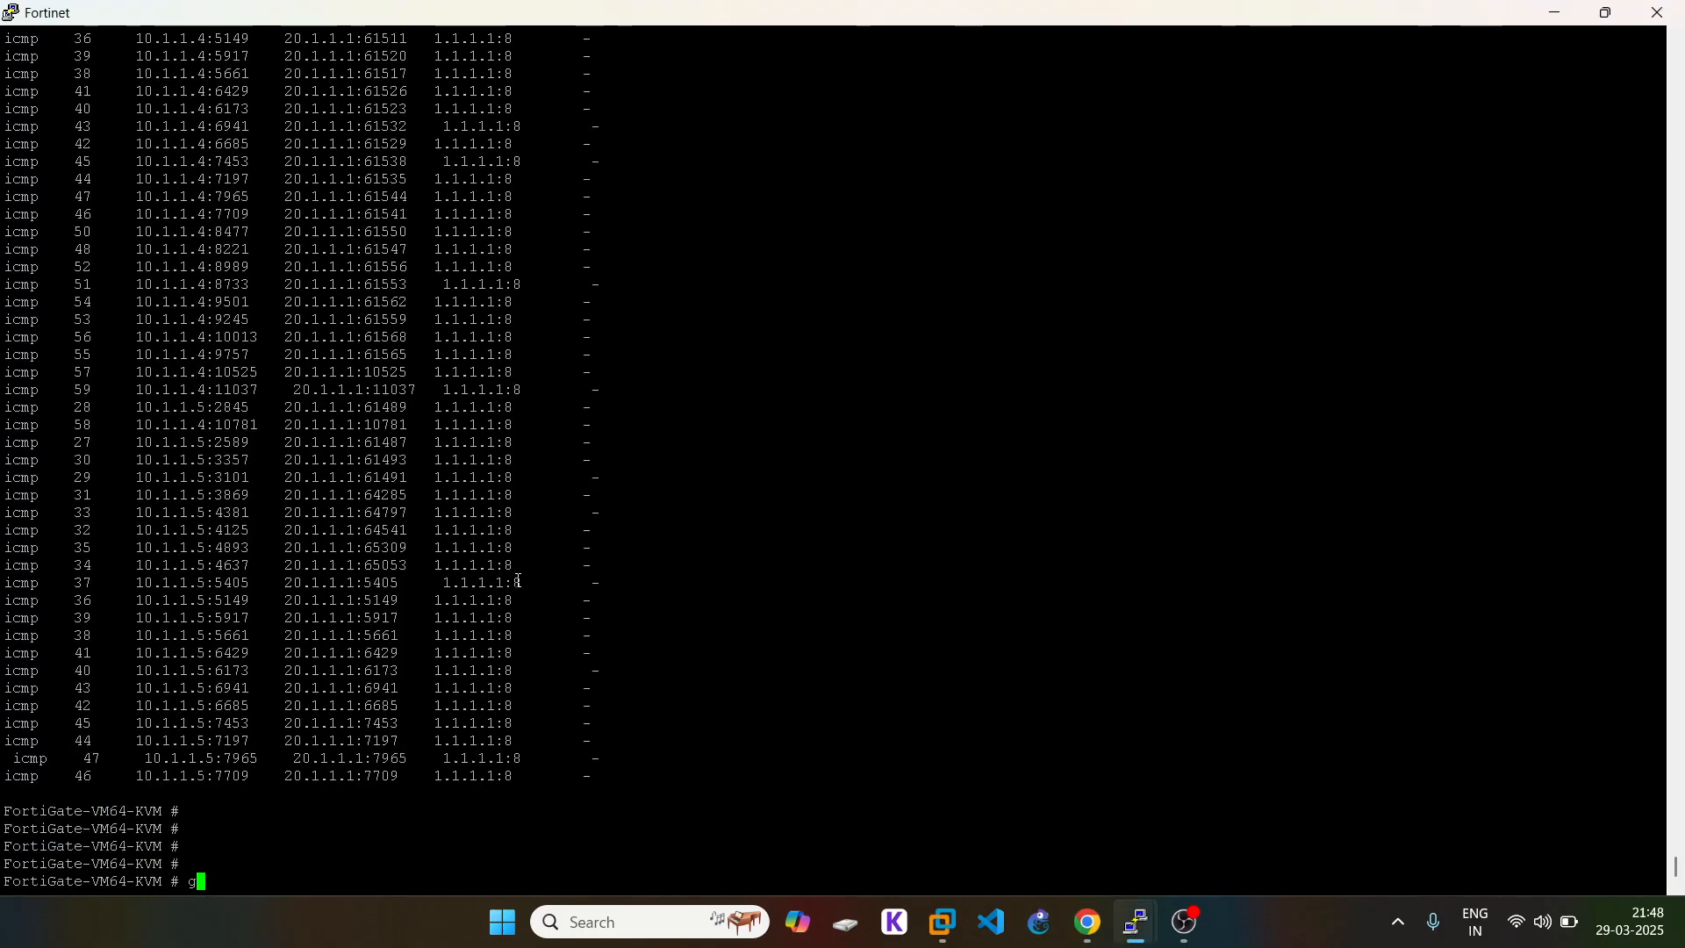
{"action": "key", "text": "Return"}
{"action": "key", "text": "space"}
{"action": "key", "text": "space"}
{"action": "key", "text": "space"}
{"action": "key", "text": "space"}
{"action": "key", "text": "space"}
{"action": "key", "text": "space"}
{"action": "key", "text": "space"}
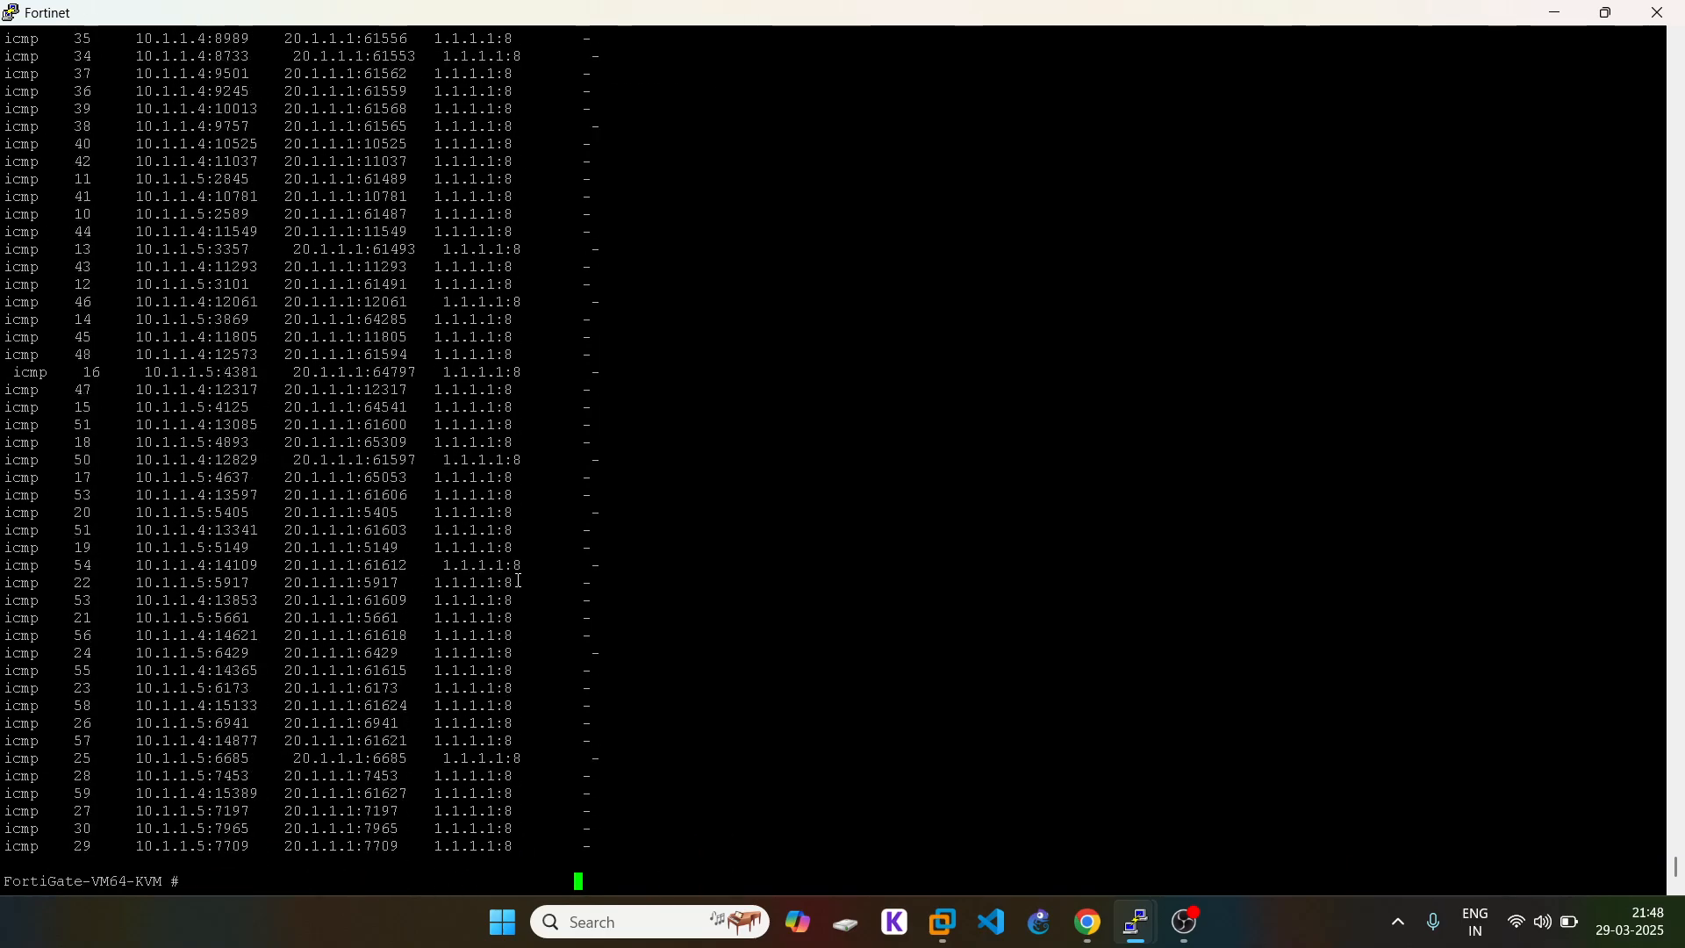
{"action": "key", "text": "Return"}
{"action": "key", "text": "Return"}
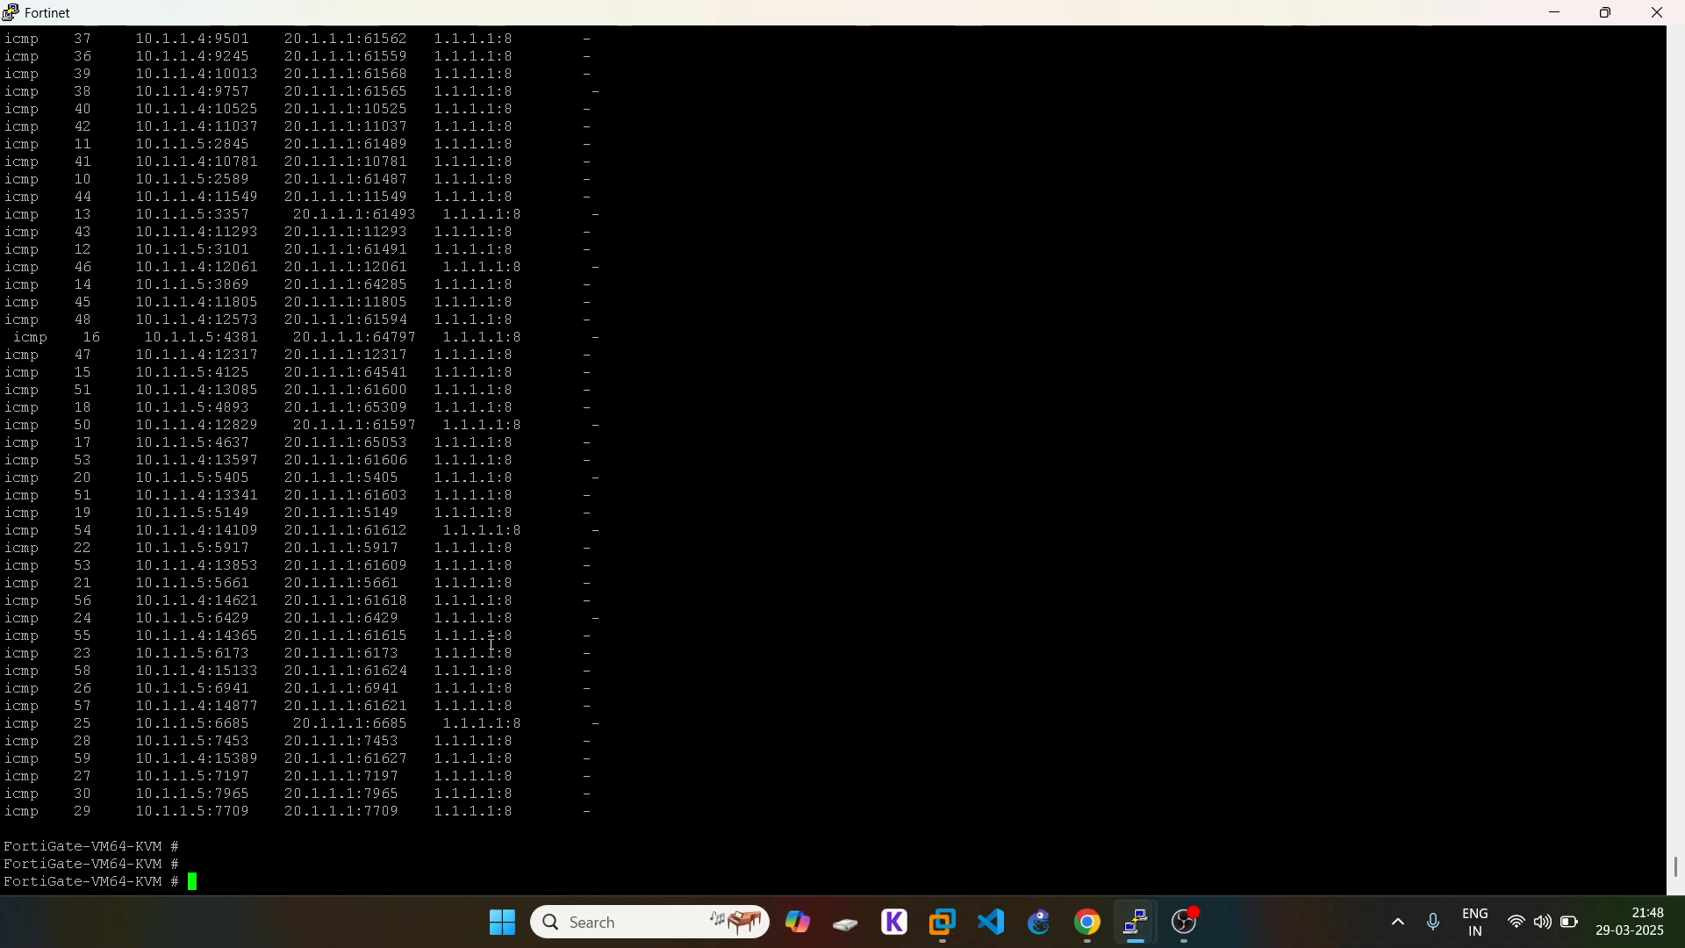
Step: Redisplay the routing table, pointing out the port2 route and port3 route's distance 20
{"action": "key", "text": "Up"}
{"action": "key", "text": "Up"}
{"action": "key", "text": "Return"}
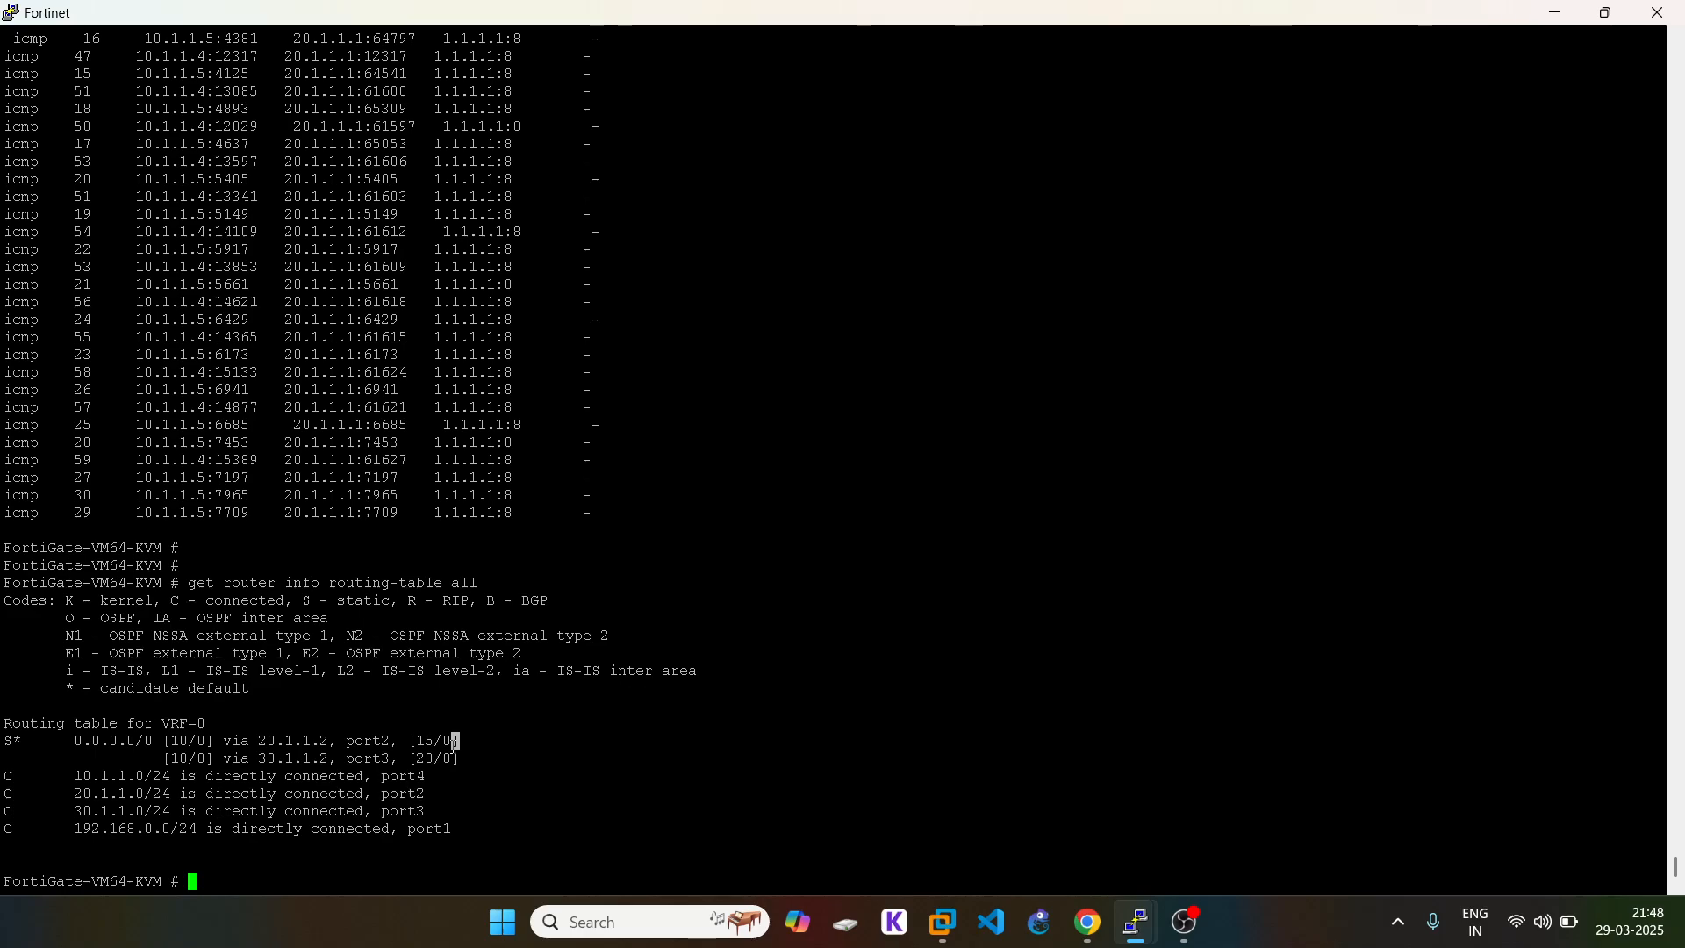
{"action": "triple_click", "coordinate": [453, 744]}
{"action": "left_click", "coordinate": [465, 733]}
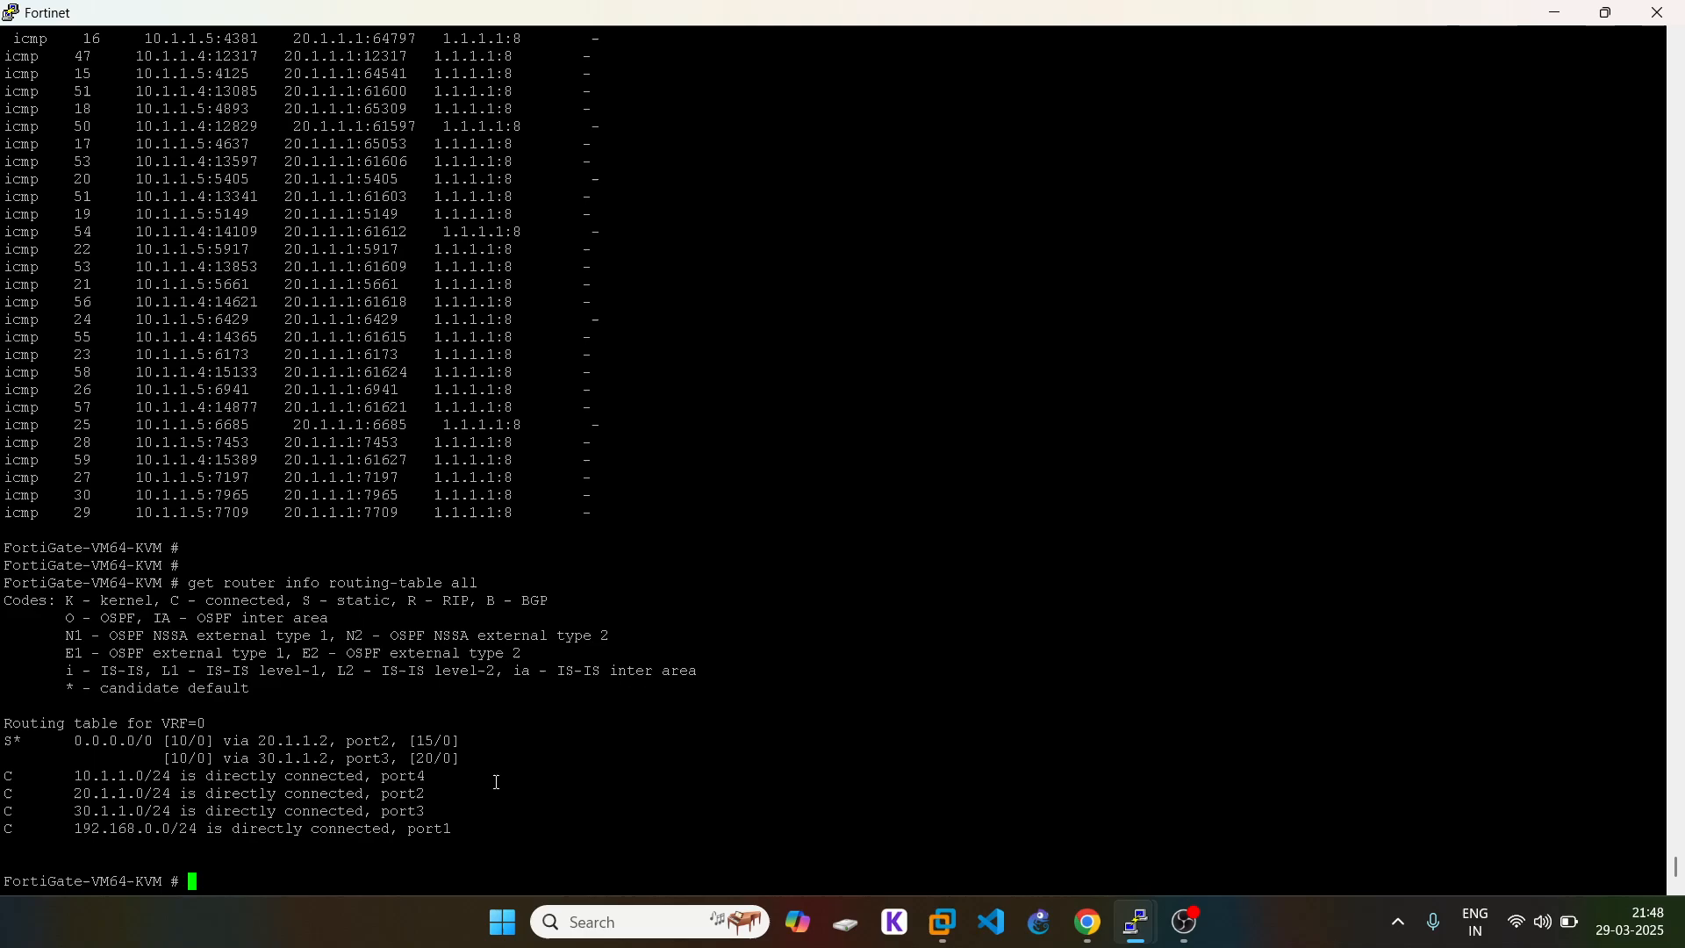
{"action": "left_click_drag", "start_coordinate": [487, 756], "coordinate": [260, 753]}
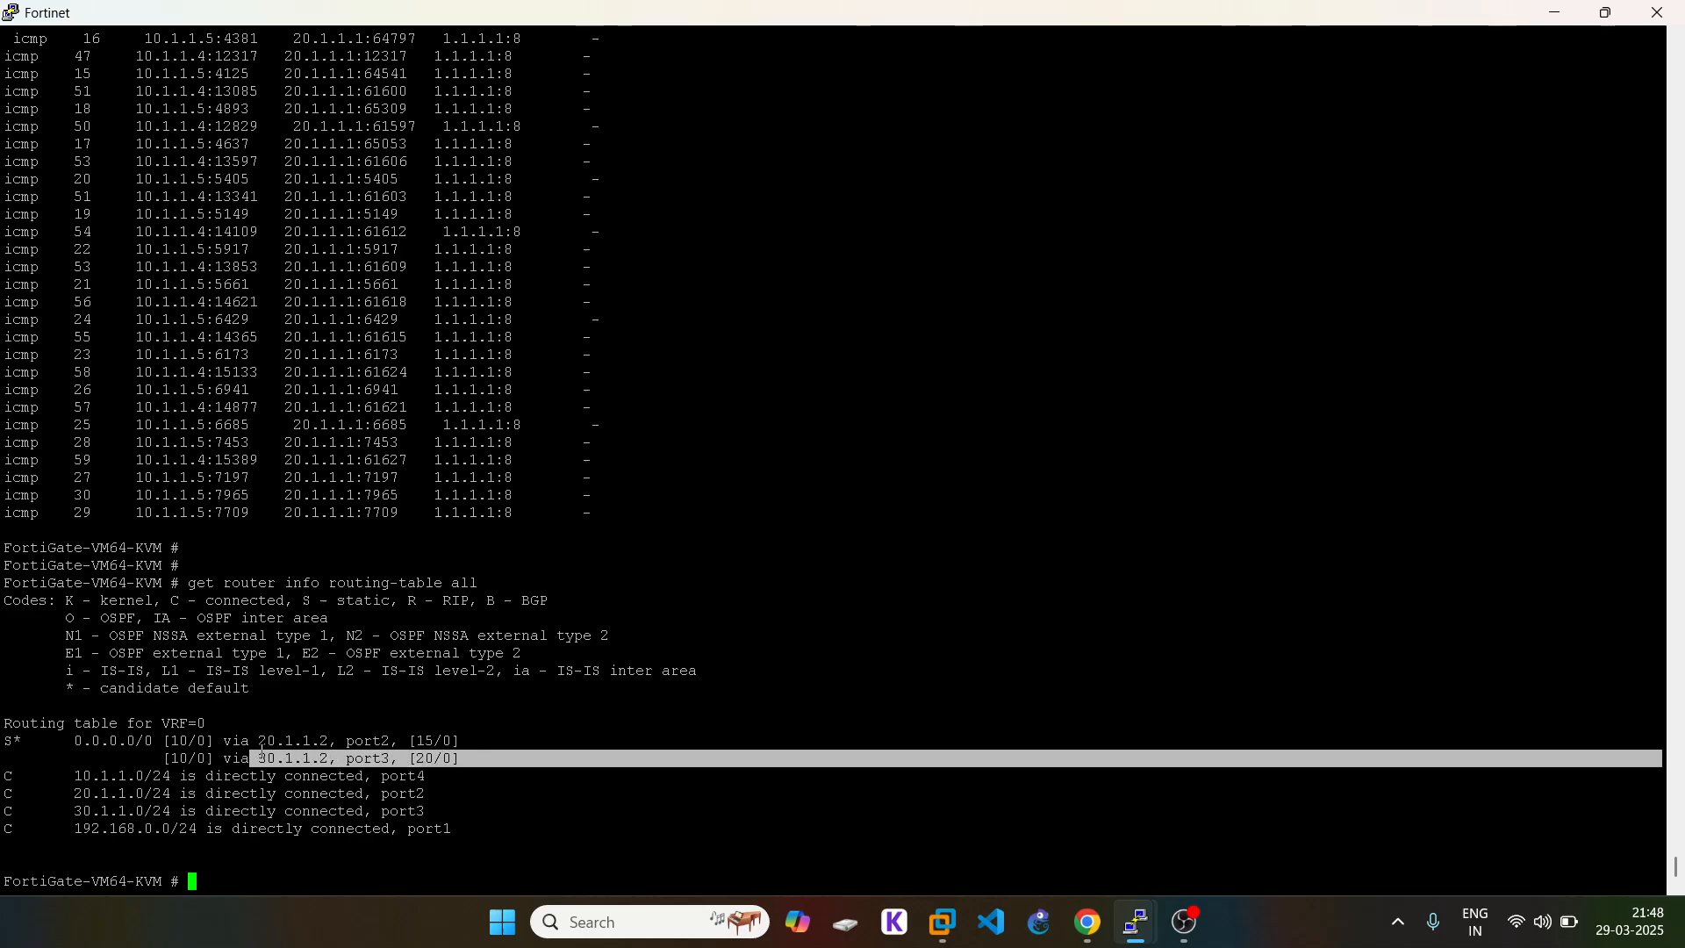
{"action": "left_click", "coordinate": [439, 759]}
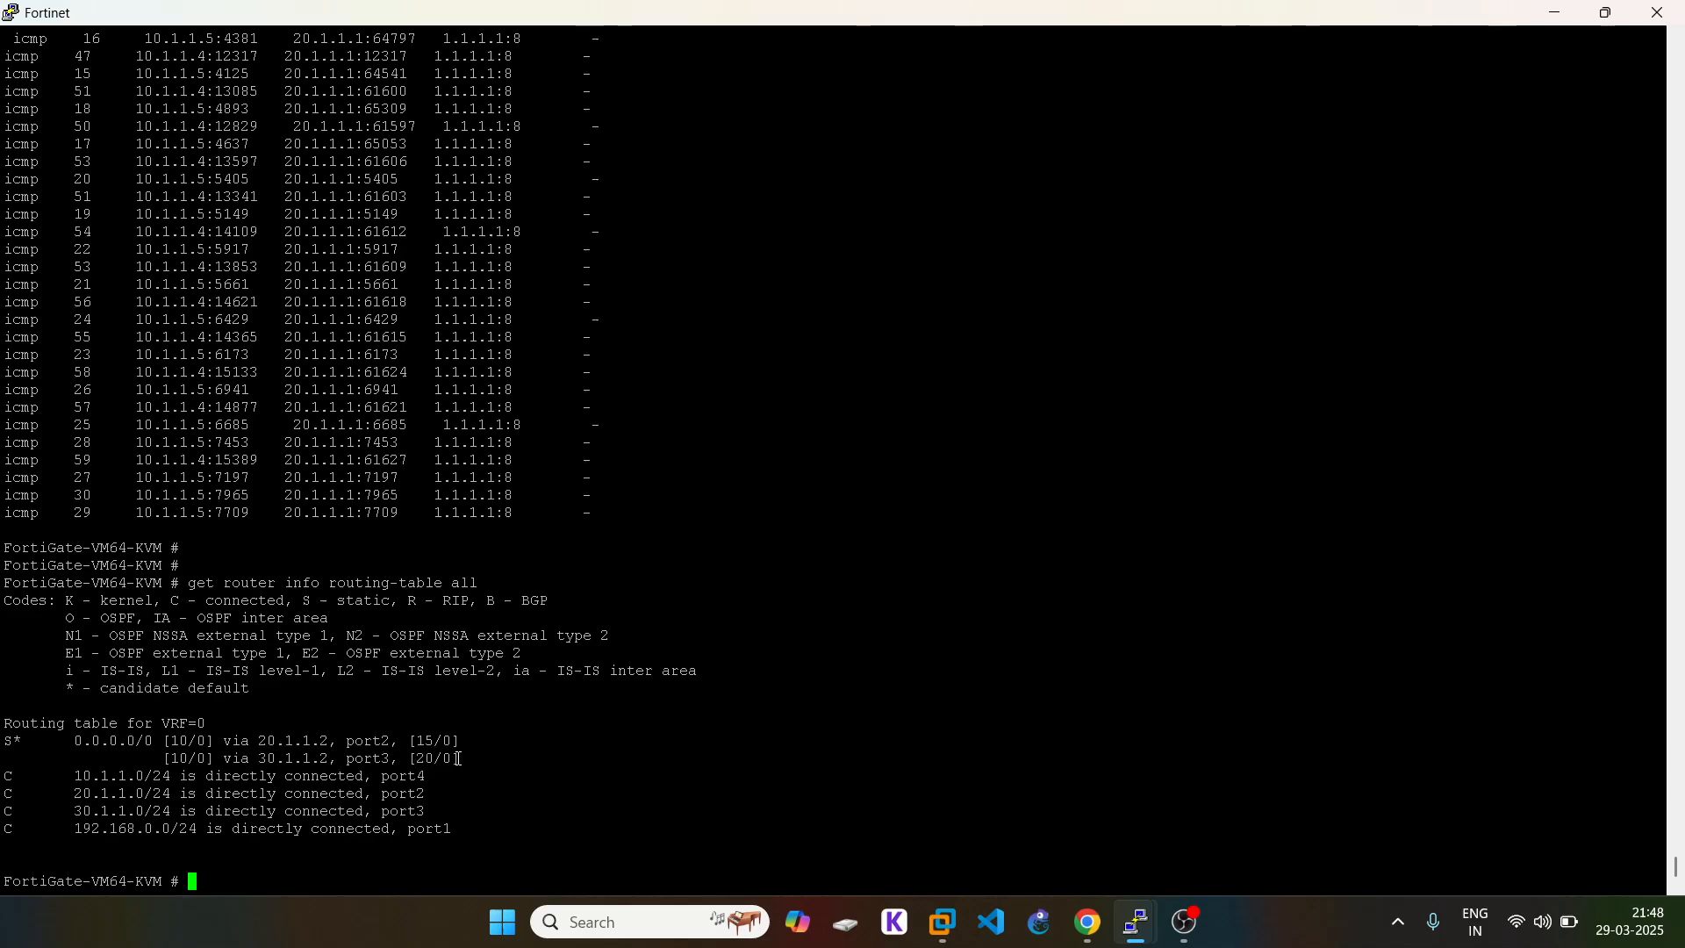
{"action": "left_click_drag", "start_coordinate": [432, 760], "coordinate": [414, 759]}
{"action": "left_click", "coordinate": [473, 756]}
{"action": "left_click", "coordinate": [1088, 921]}
Step: Log out of the FortiGate web GUI from the account menu and close its tab
{"action": "left_click", "coordinate": [429, 21]}
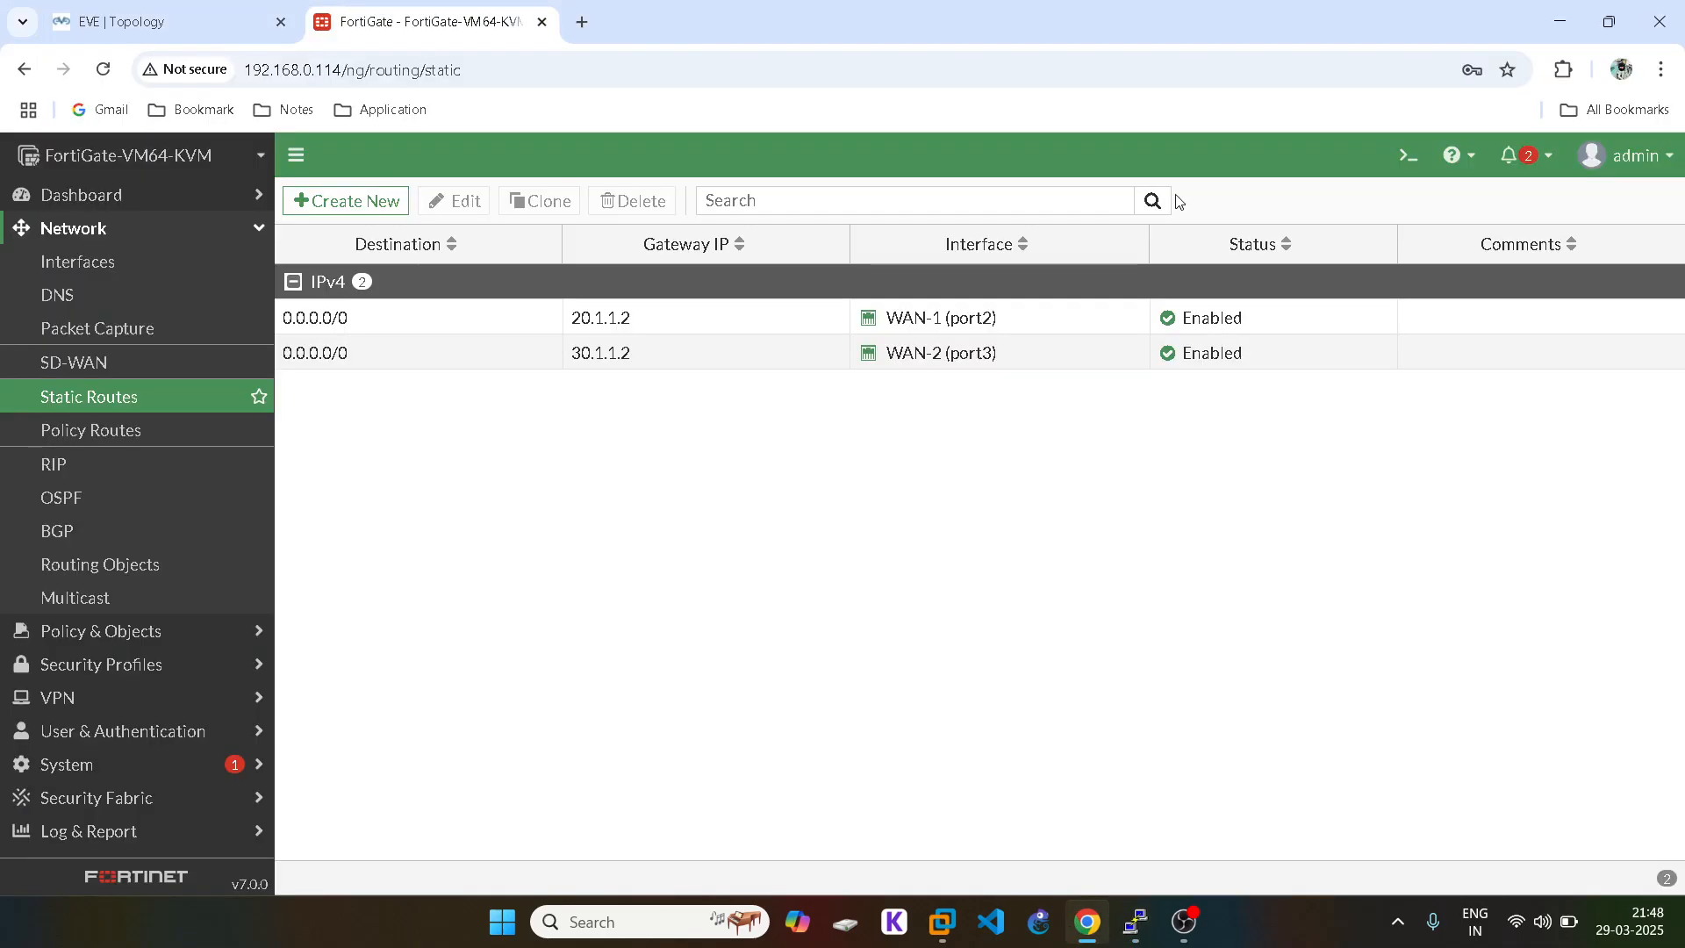
{"action": "left_click", "coordinate": [1630, 155]}
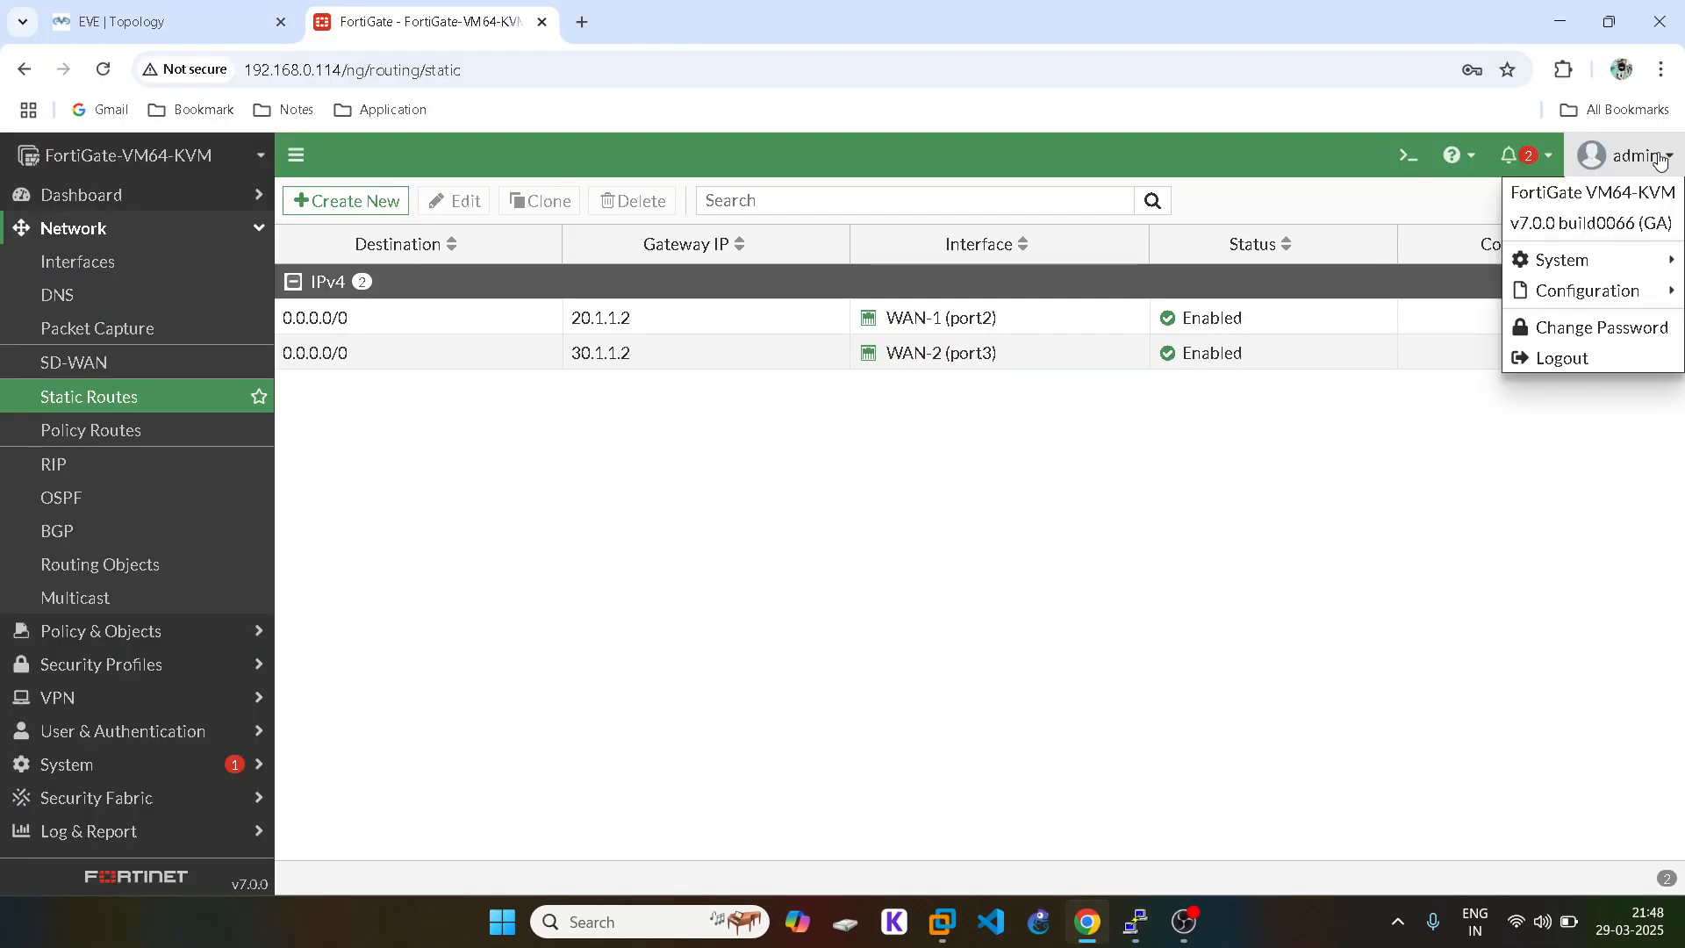
{"action": "left_click", "coordinate": [1551, 361]}
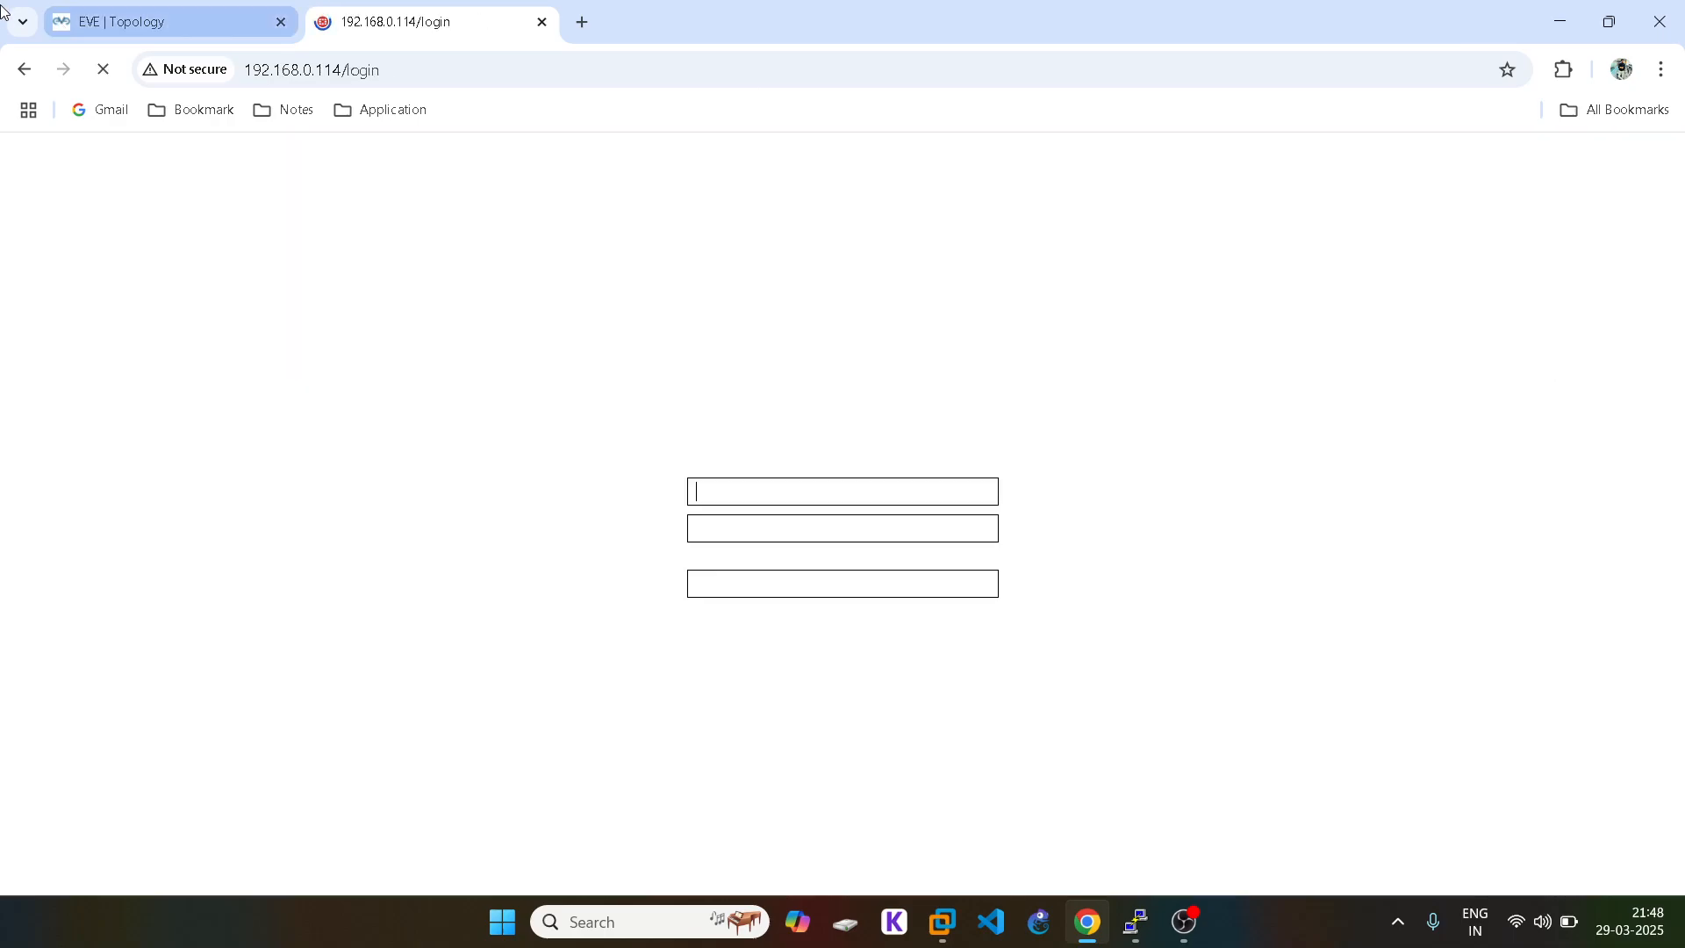
{"action": "left_click", "coordinate": [543, 24]}
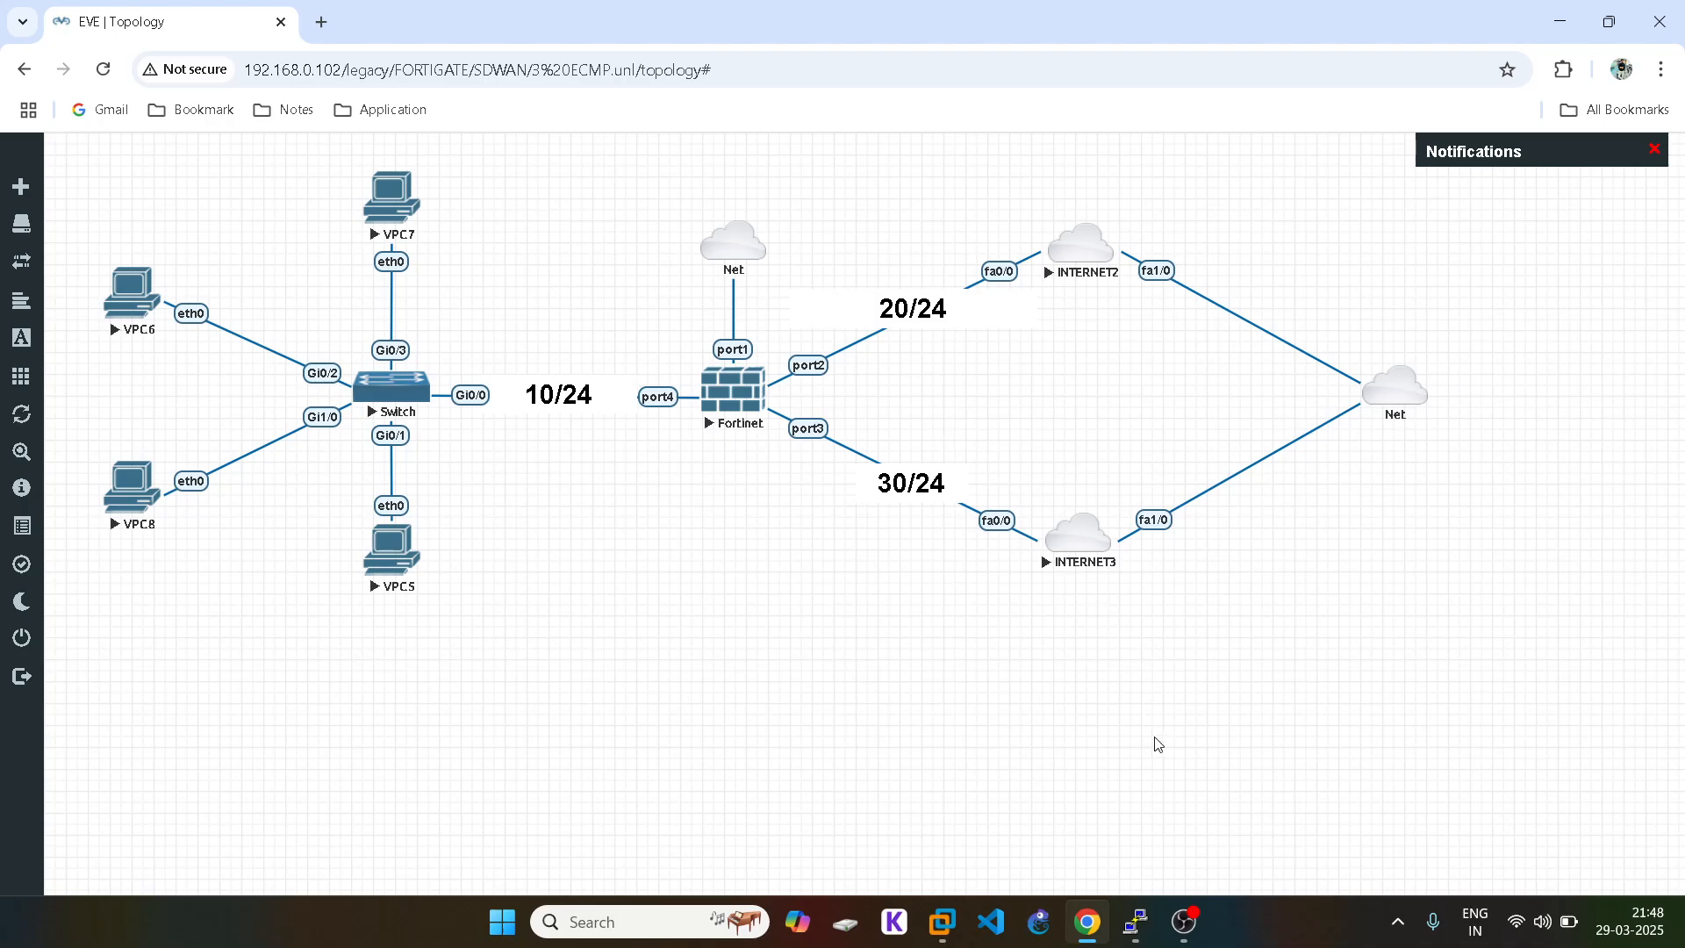
{"action": "left_click", "coordinate": [1185, 917]}
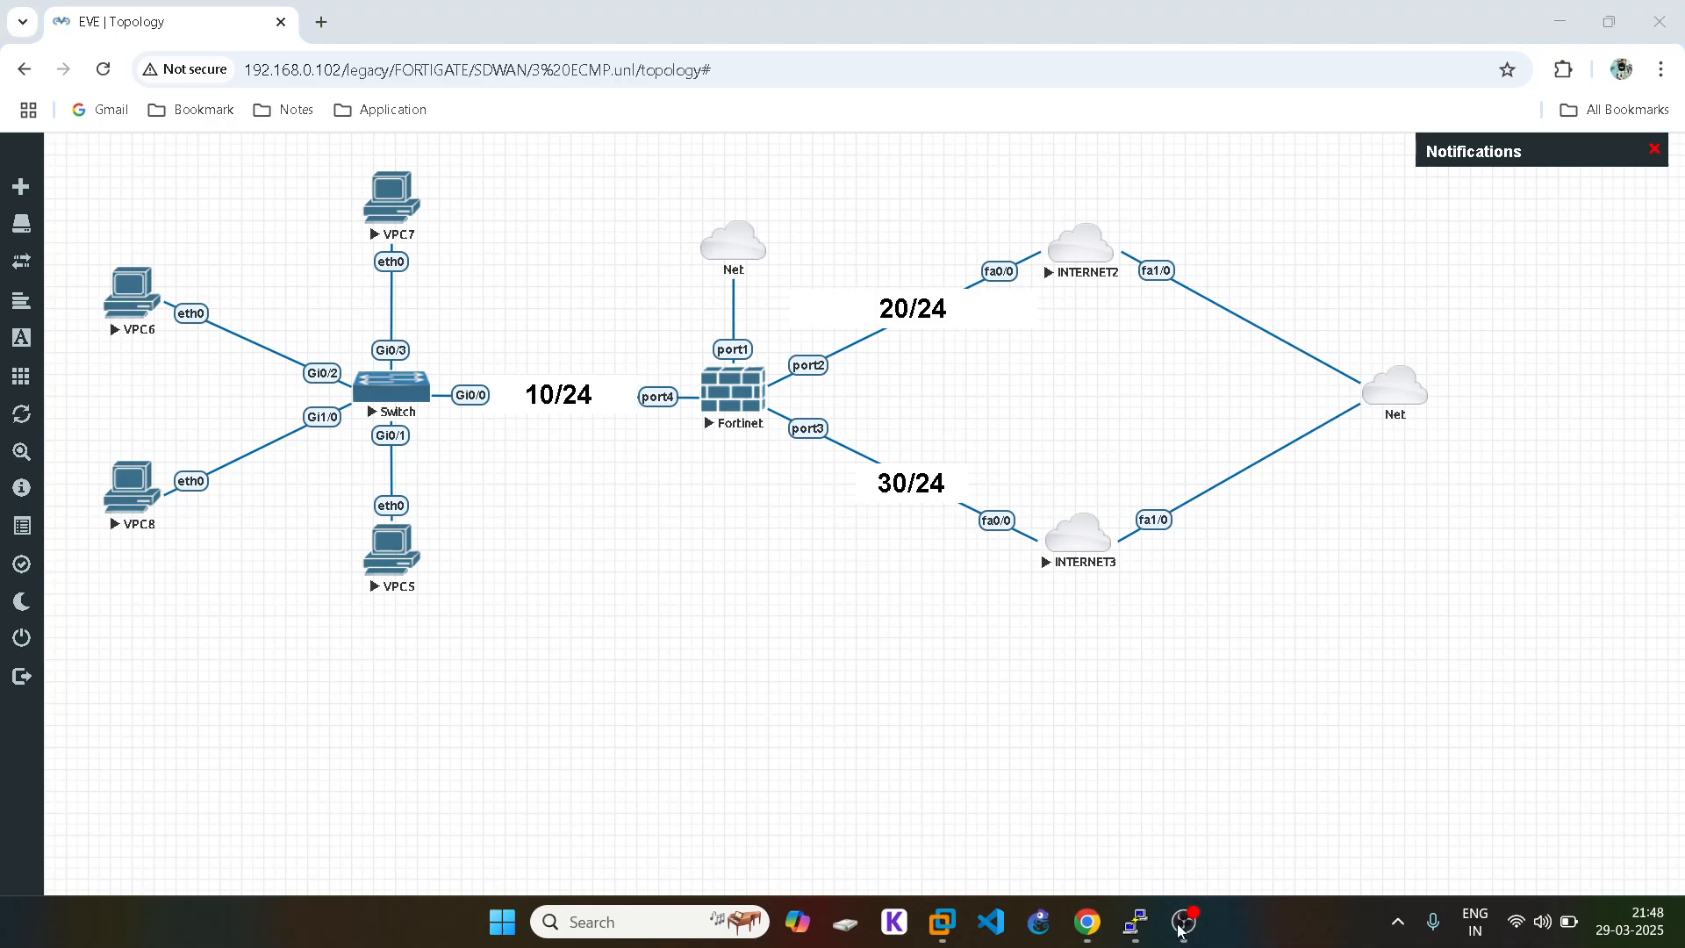